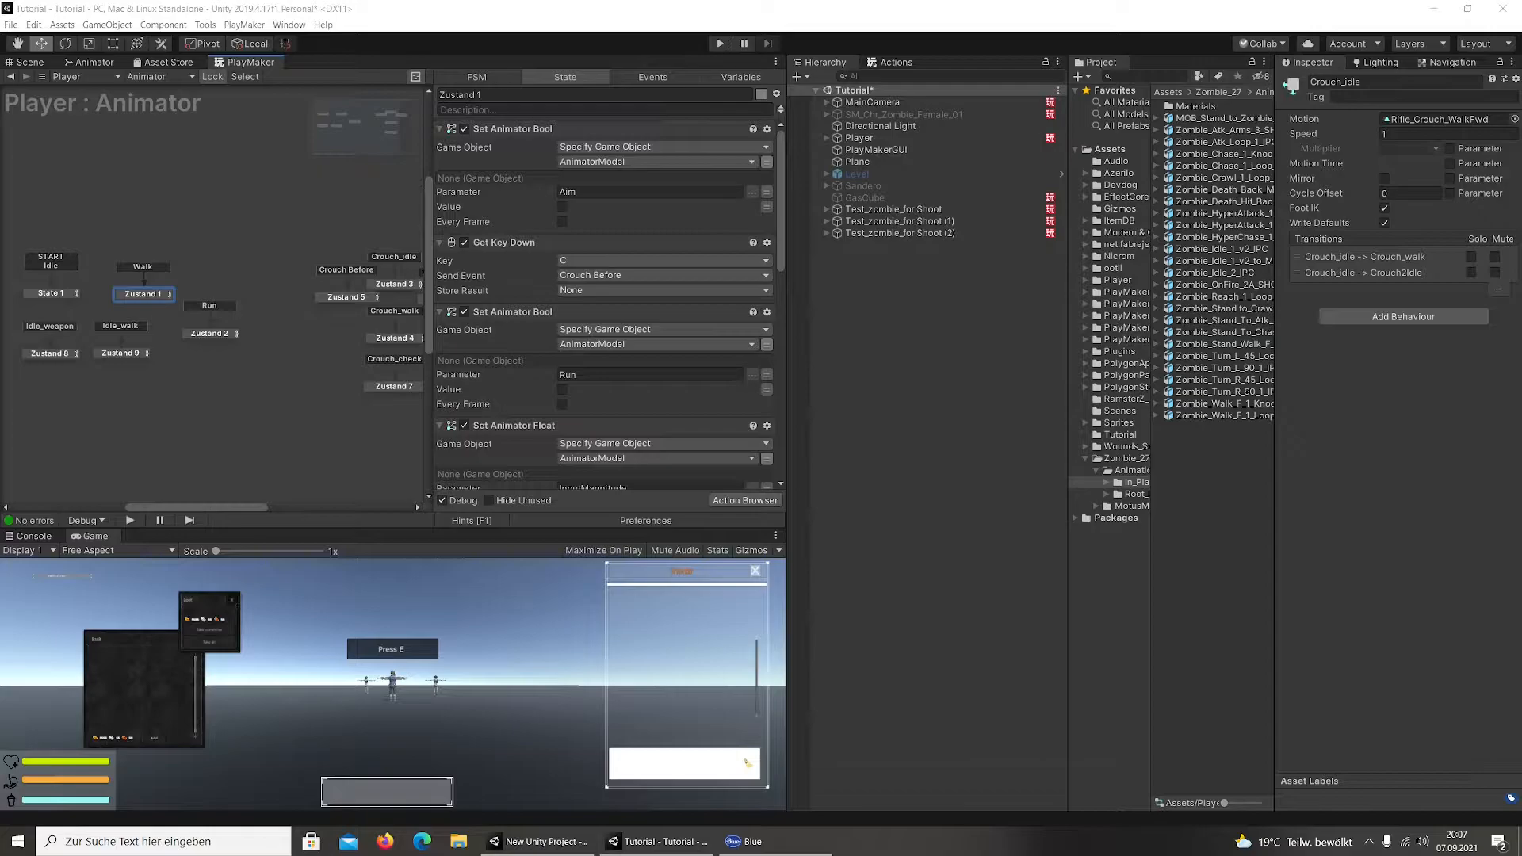
Show the game view's statistics, enable Maximize On Play and start the game
{"action": "left_click", "coordinate": [718, 551]}
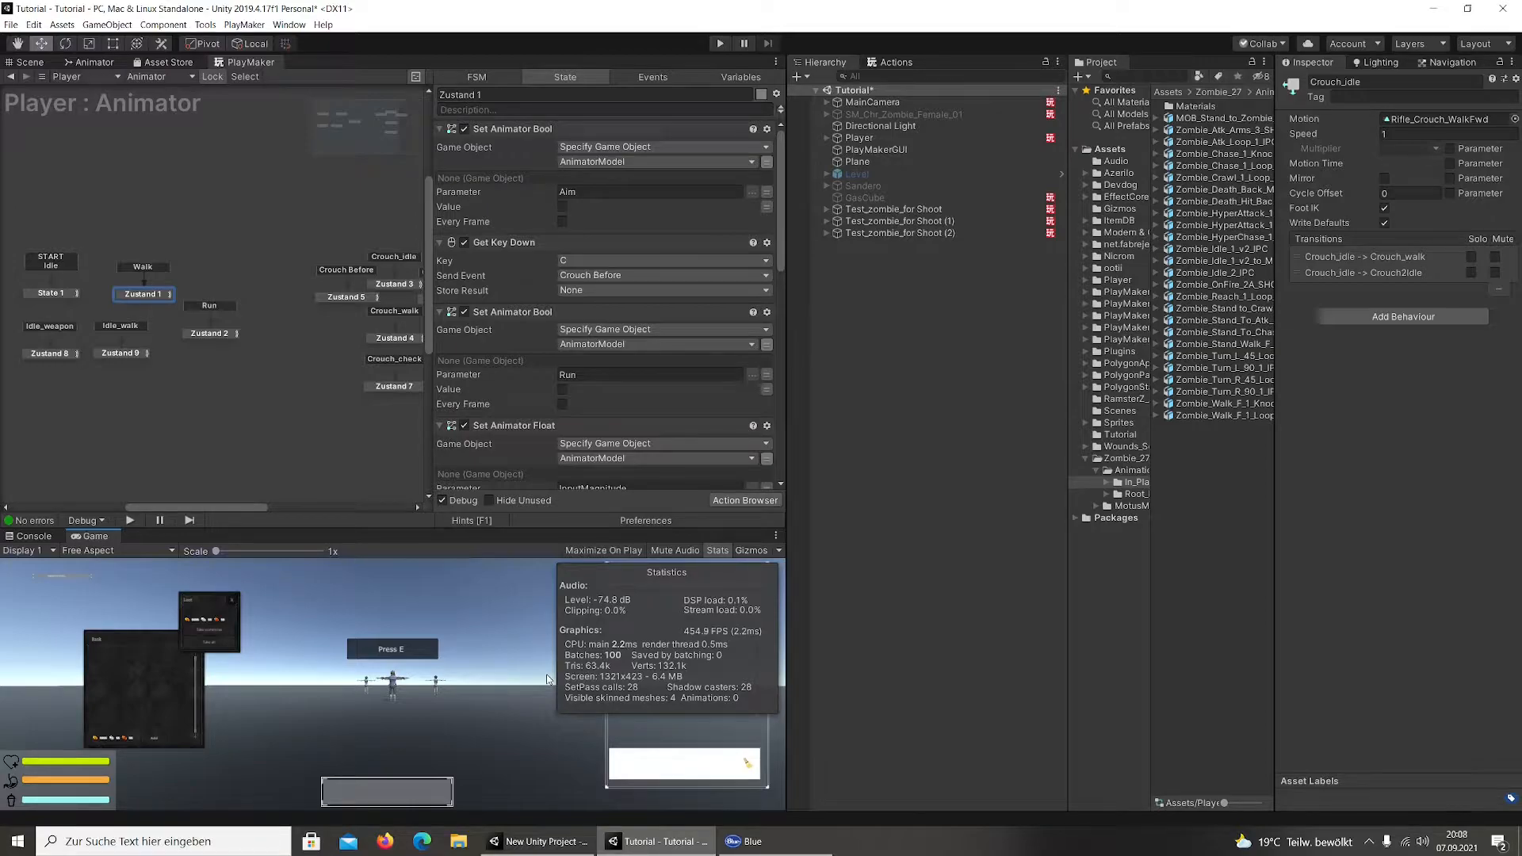
{"action": "left_click", "coordinate": [622, 549]}
{"action": "left_click", "coordinate": [719, 43]}
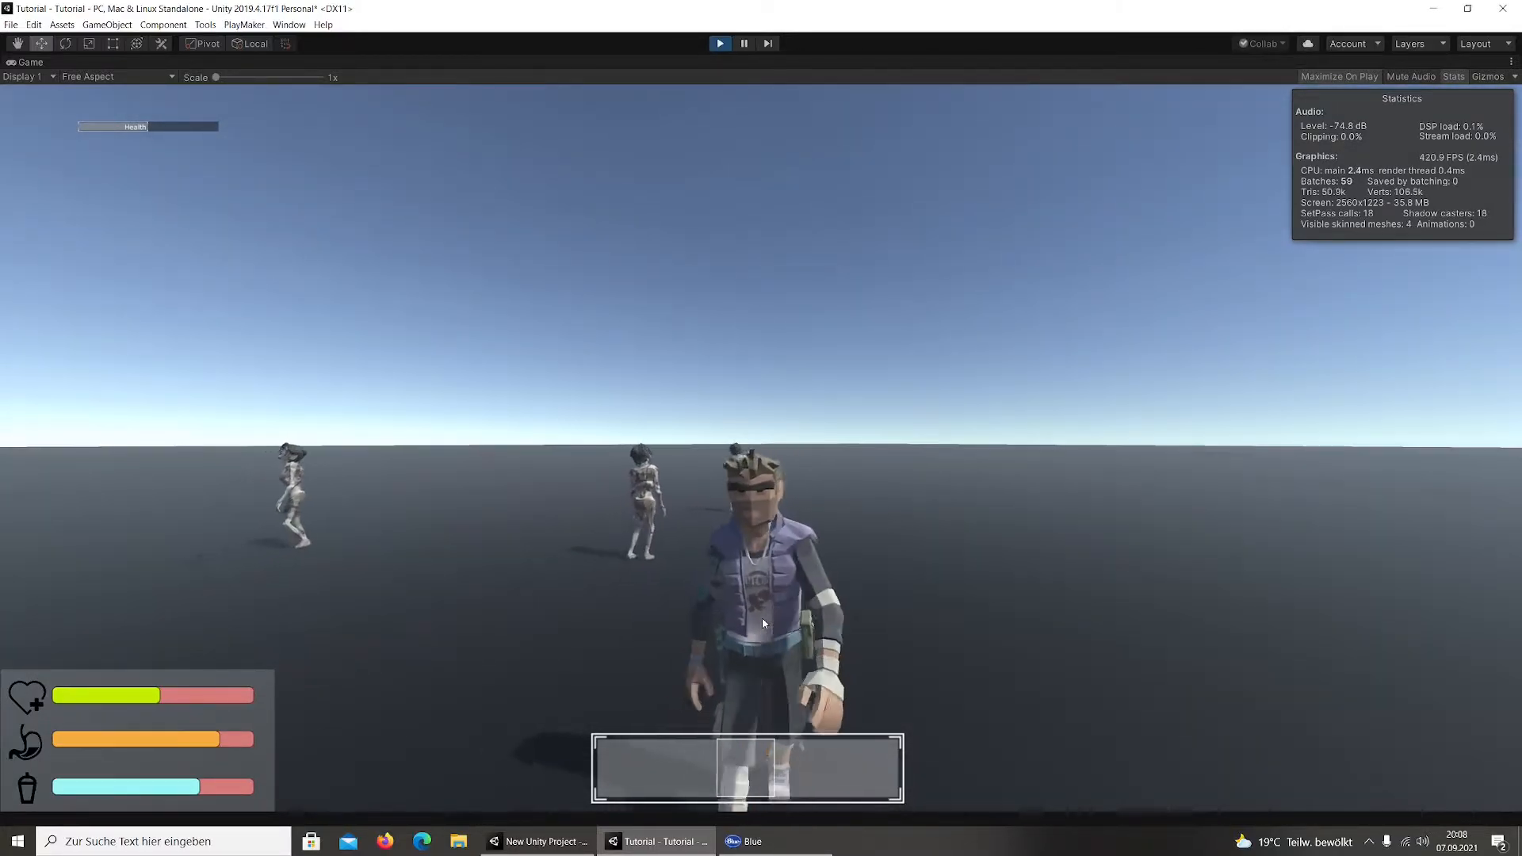
Equip the rifle from the character's inventory in the running game
{"action": "key", "text": "i"}
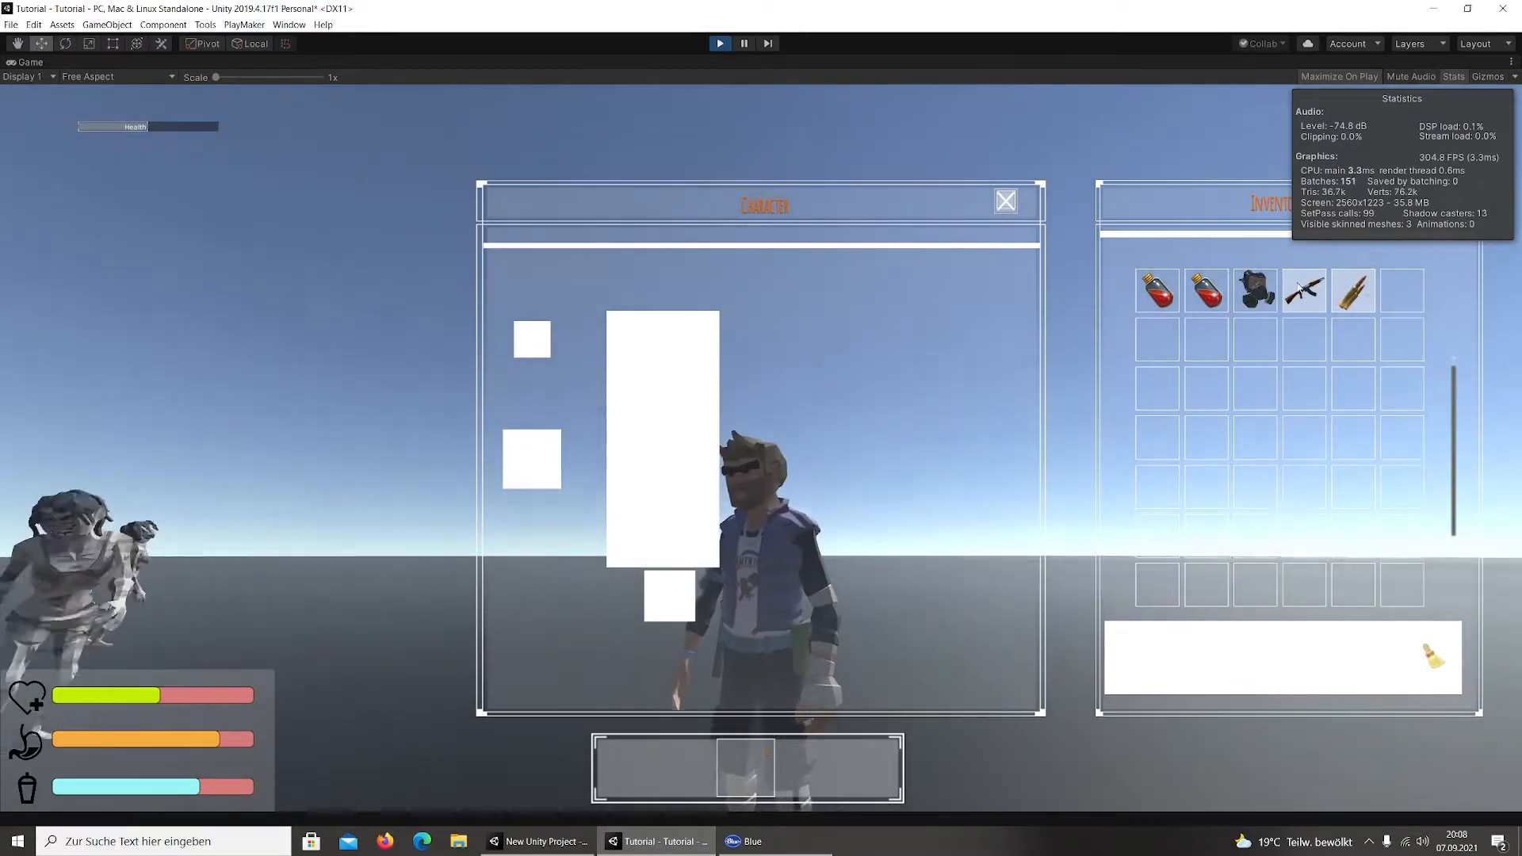
{"action": "left_click", "coordinate": [1303, 298]}
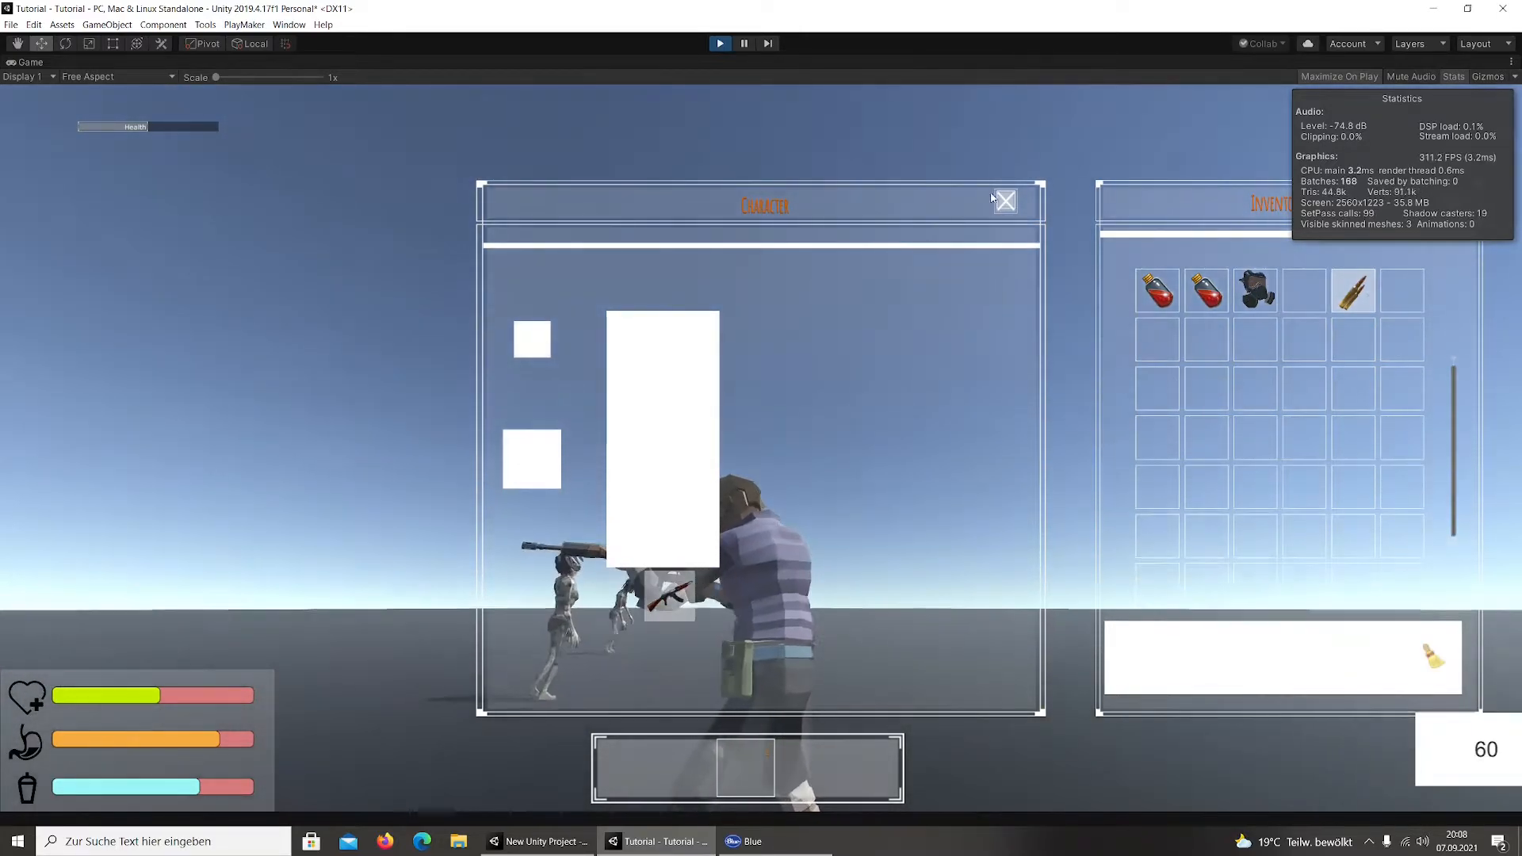
{"action": "key", "text": "i"}
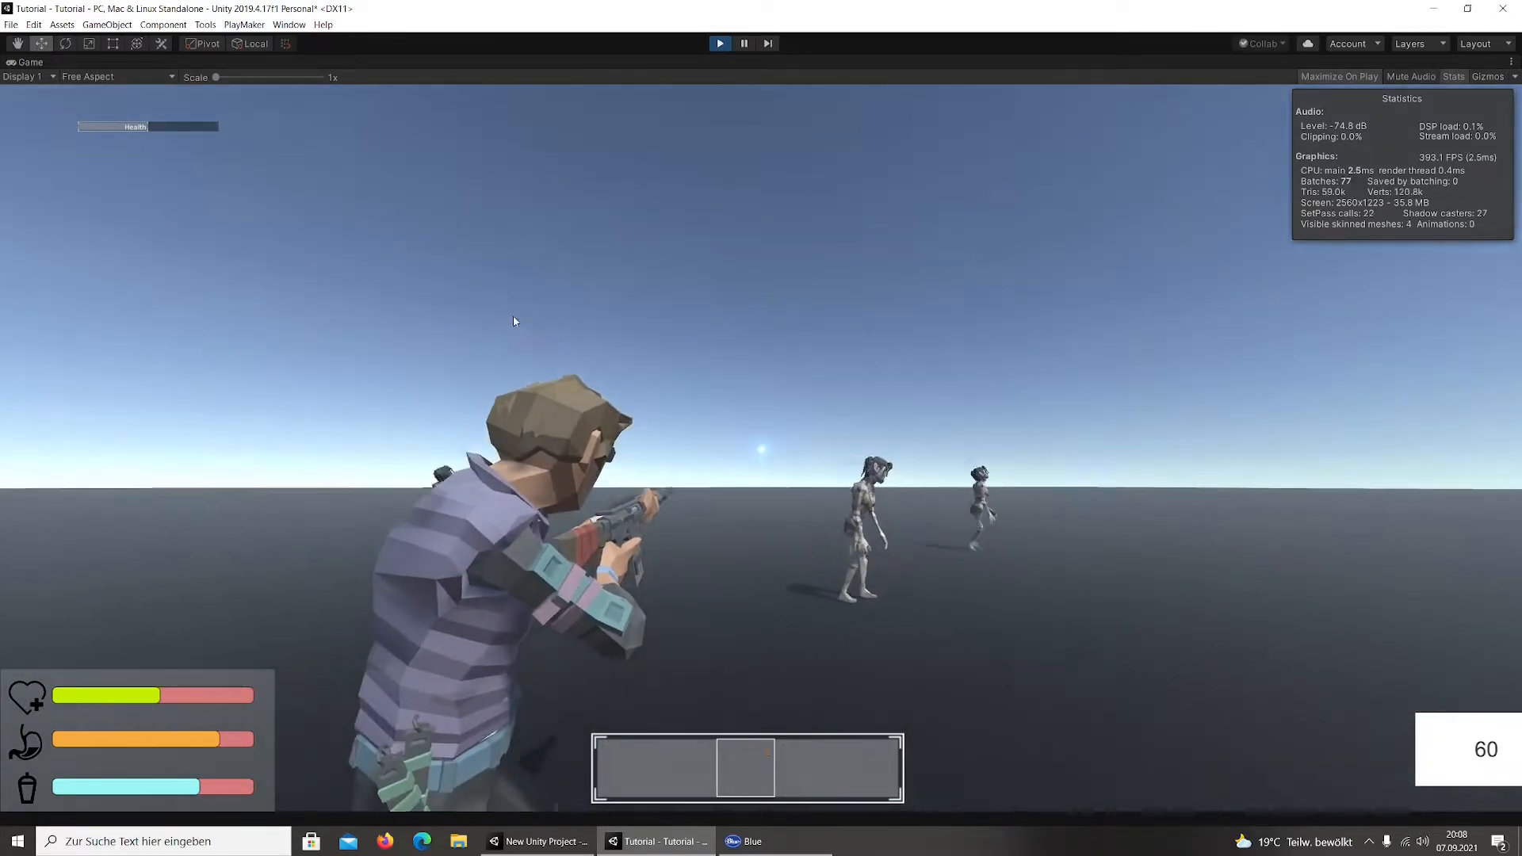
Test shooting a zombie, reloading and aiming the rifle while crouched, and end the play test
{"action": "left_click", "coordinate": [339, 424]}
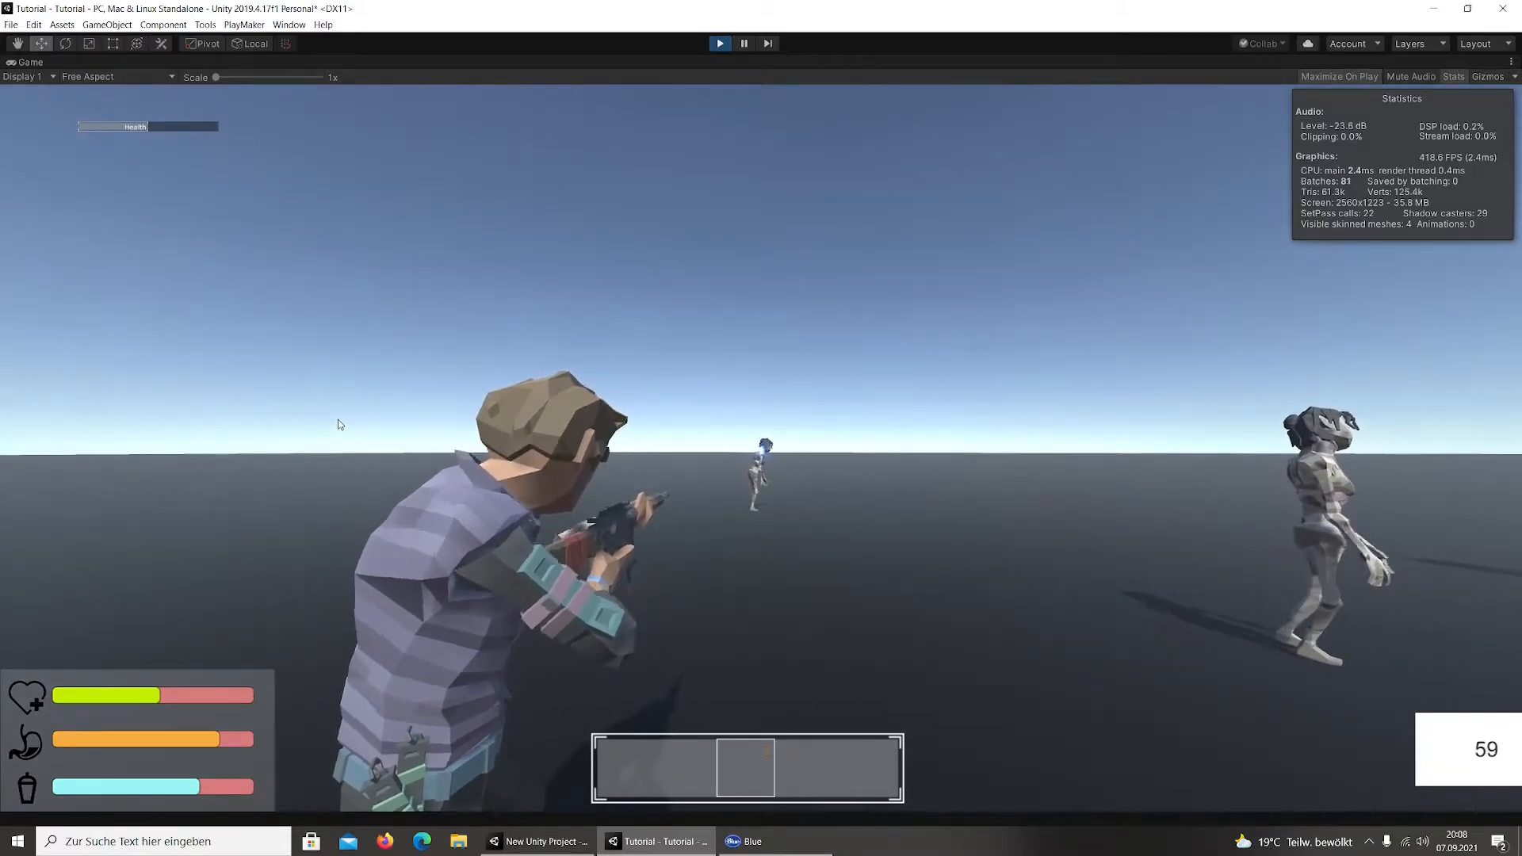
{"action": "left_click", "coordinate": [339, 424]}
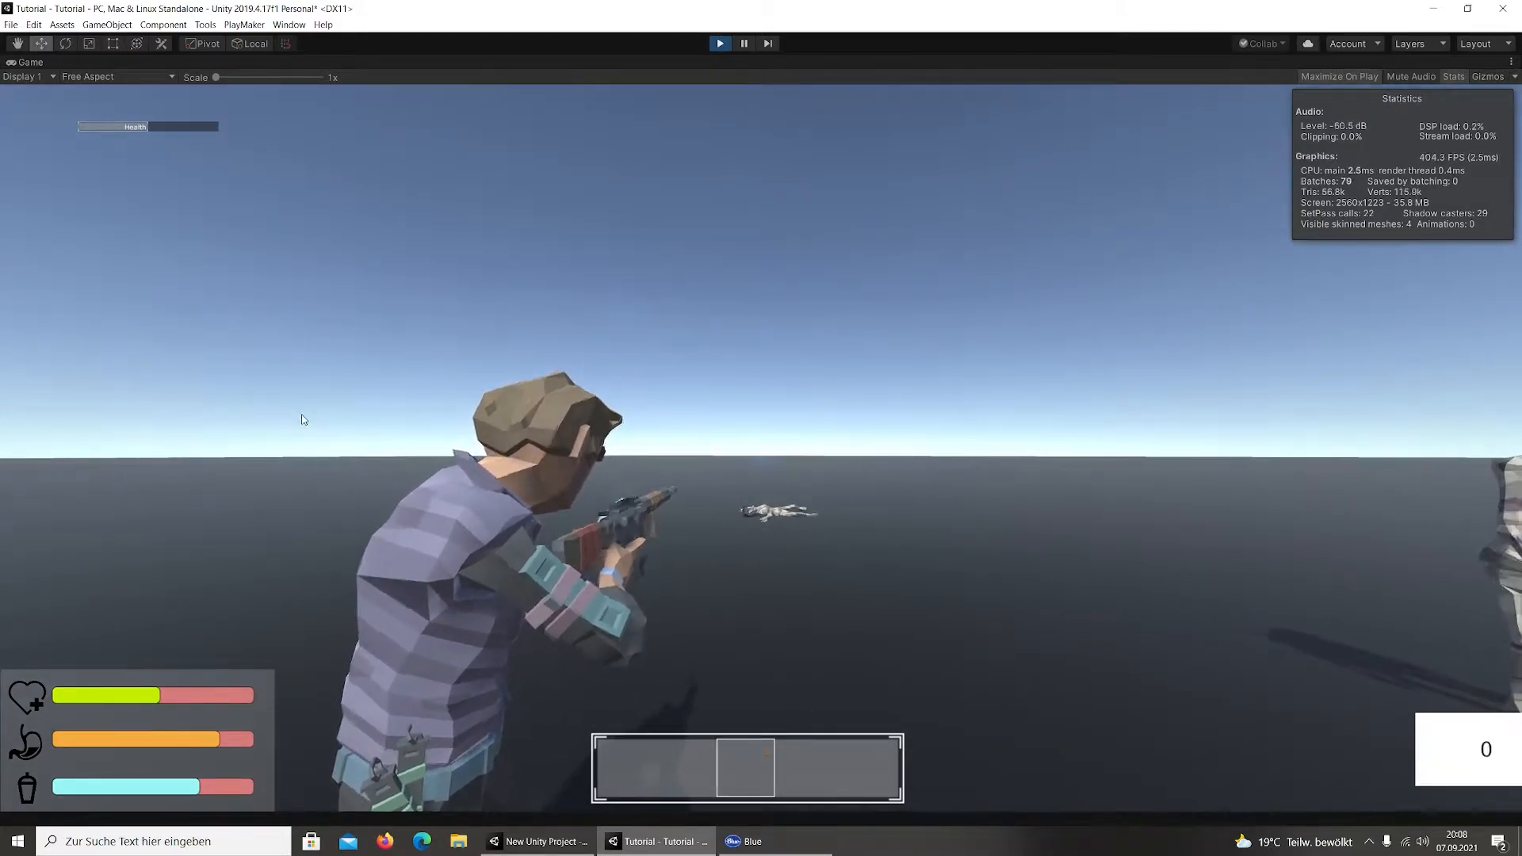
{"action": "key", "text": "r"}
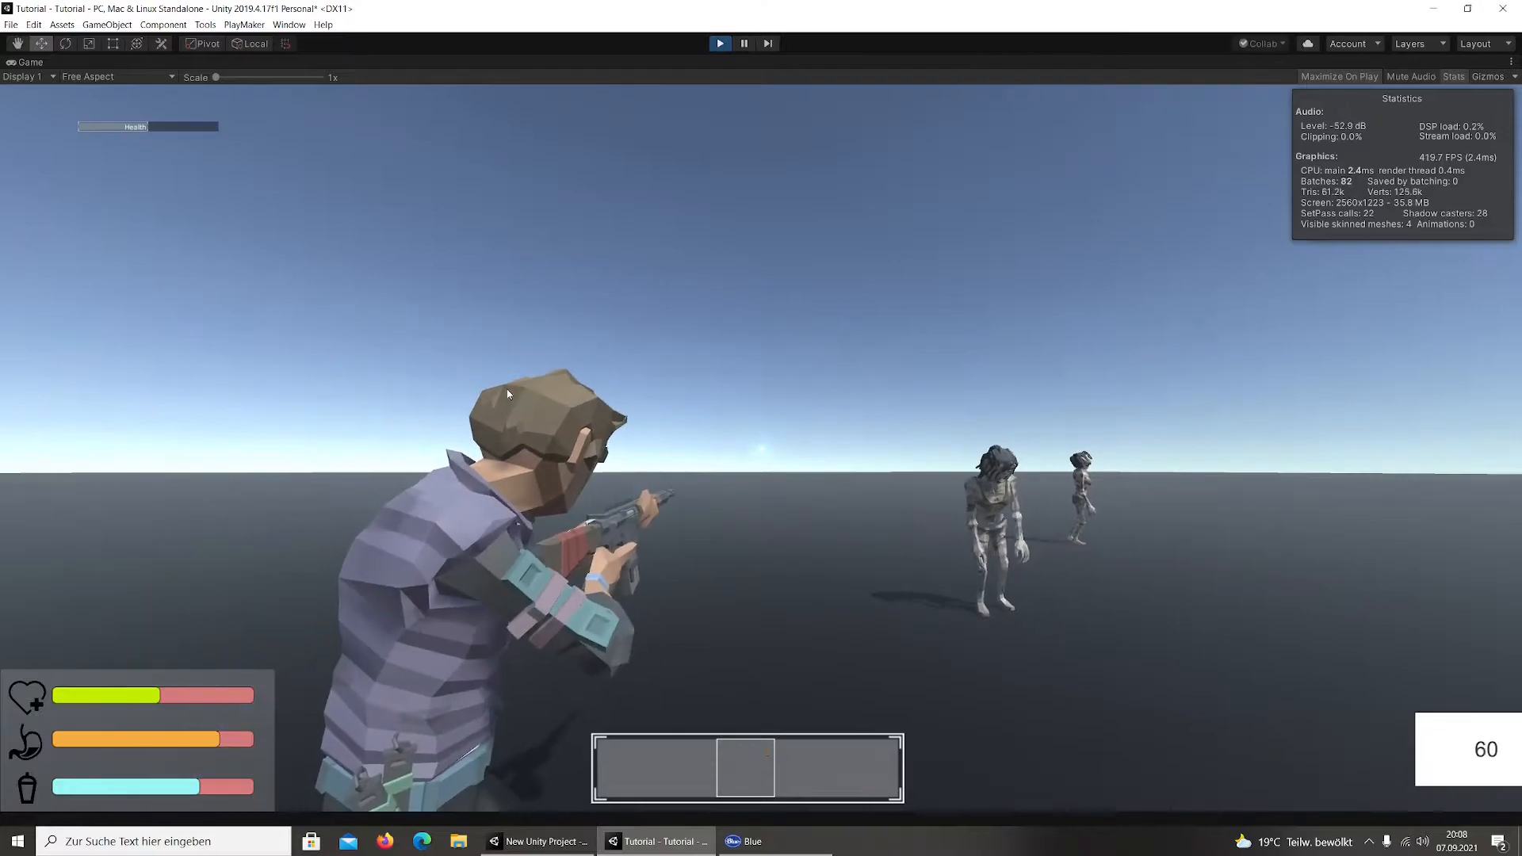
{"action": "key", "text": "c"}
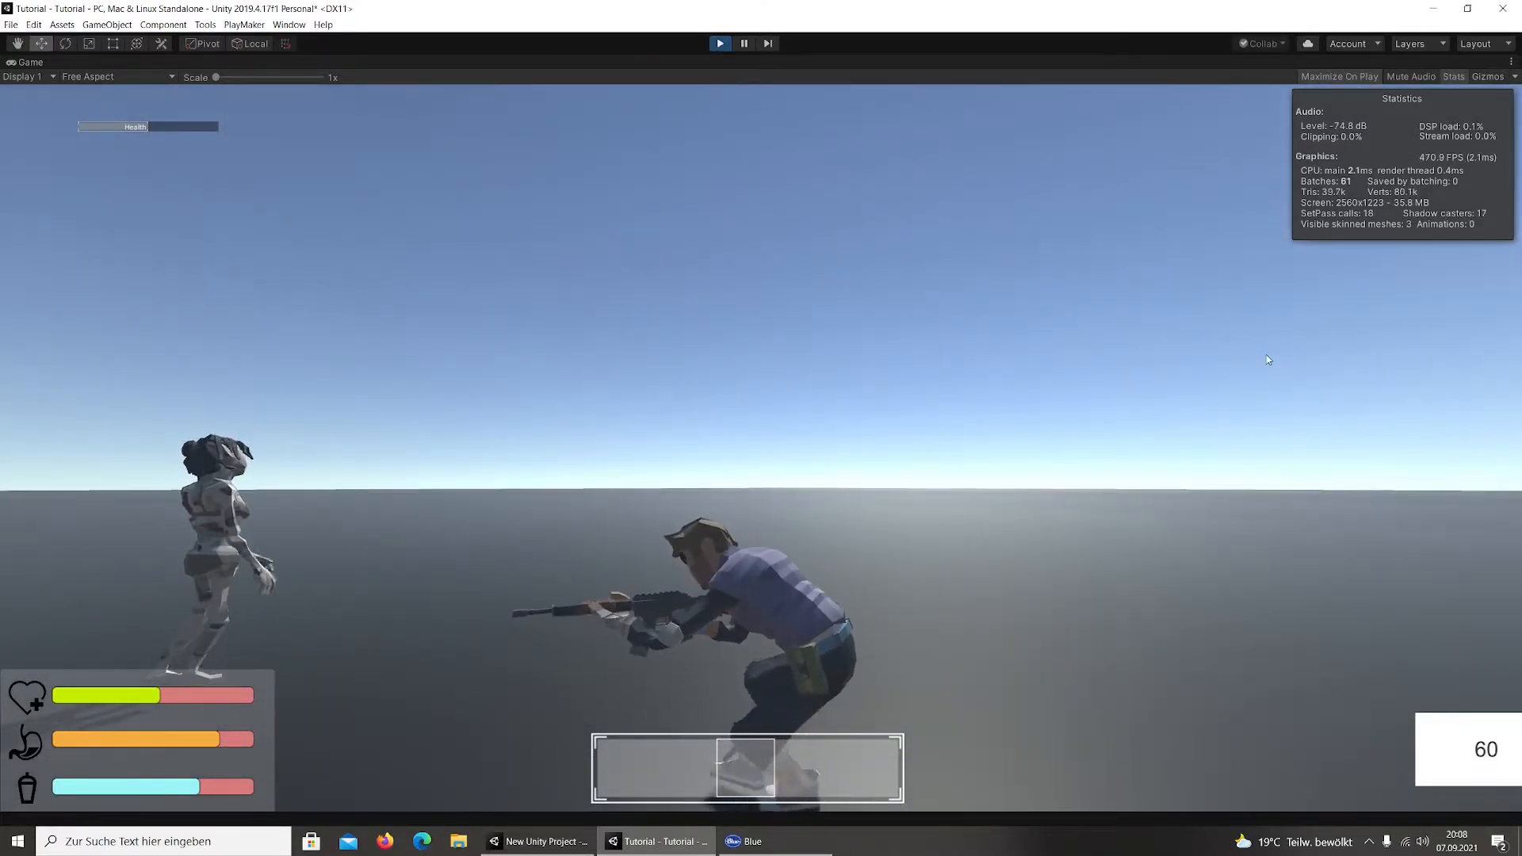
{"action": "right_click_drag", "start_coordinate": [1268, 360], "coordinate": [218, 195]}
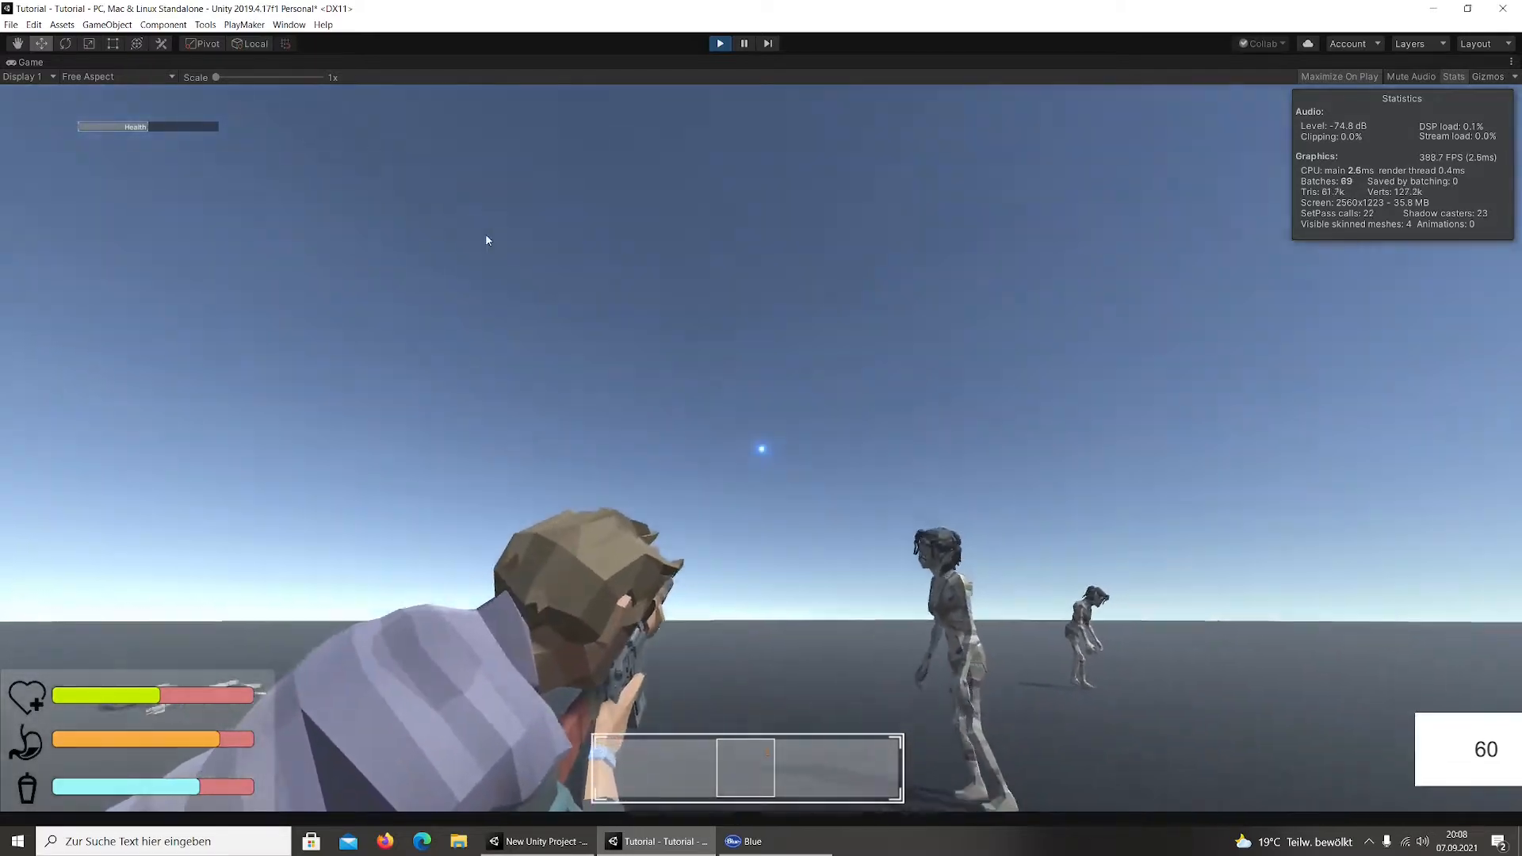
{"action": "left_click", "coordinate": [719, 43]}
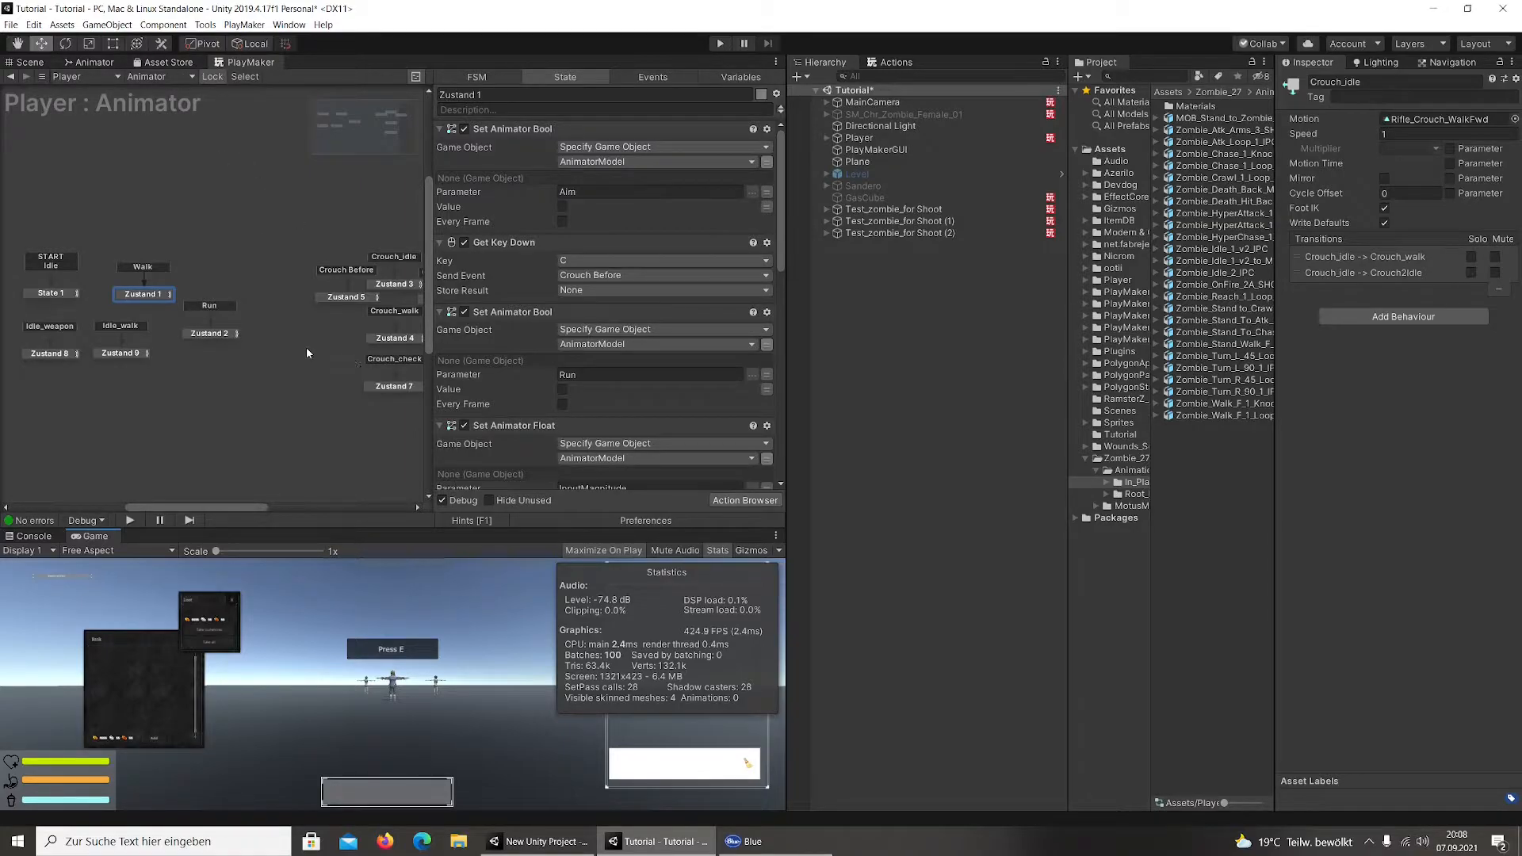
Move the group of crouch states higher in the Player Animator FSM and align the Run state with the Walk state
{"action": "middle_click_drag", "start_coordinate": [307, 354], "coordinate": [188, 319]}
{"action": "left_click_drag", "start_coordinate": [172, 206], "coordinate": [299, 280]}
{"action": "middle_click_drag", "start_coordinate": [263, 319], "coordinate": [274, 354]}
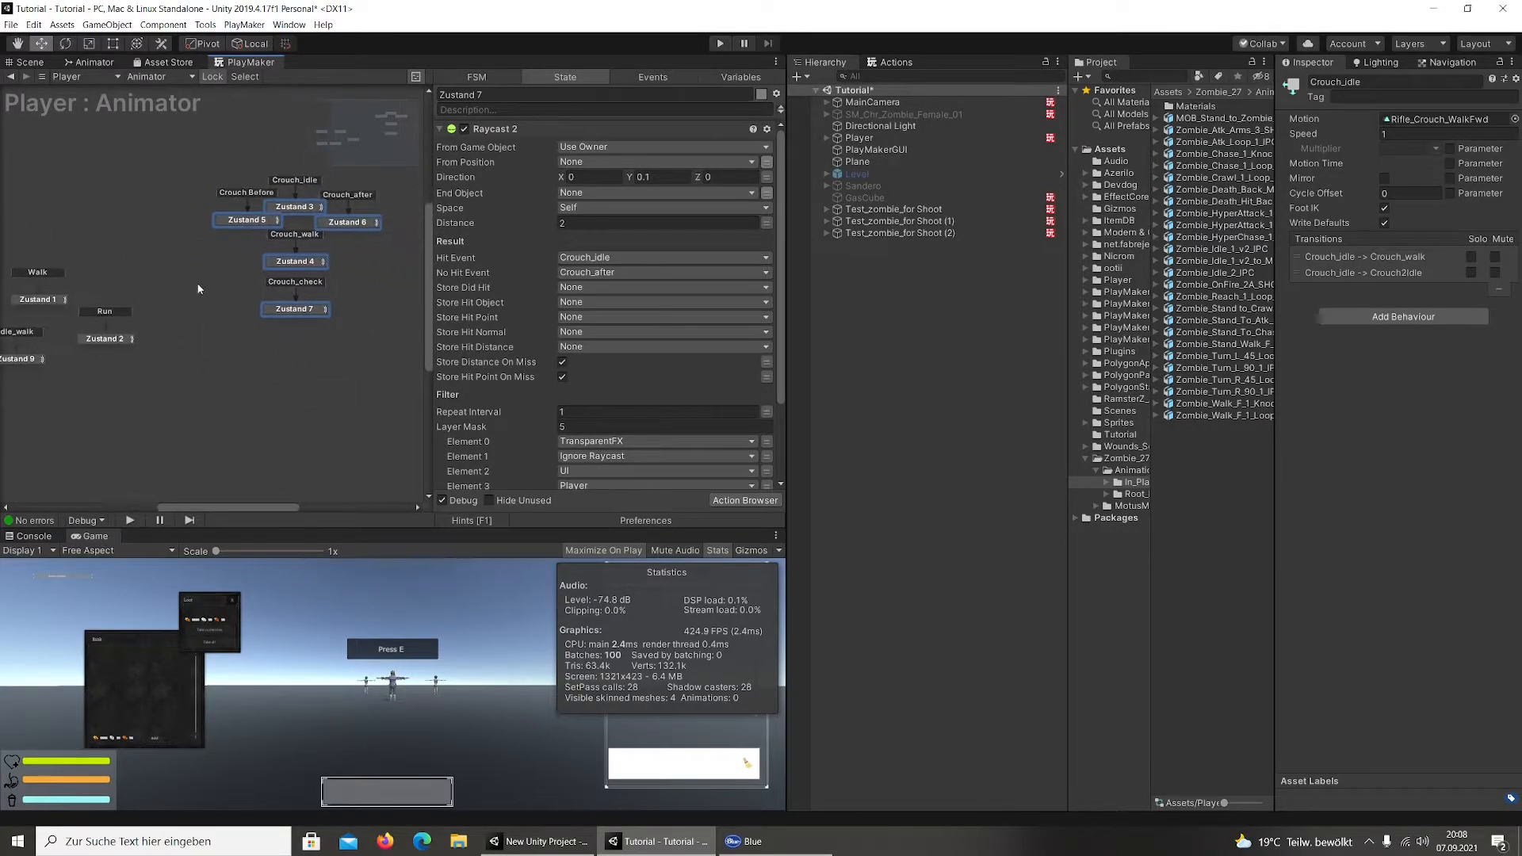
{"action": "left_click_drag", "start_coordinate": [111, 341], "coordinate": [130, 300]}
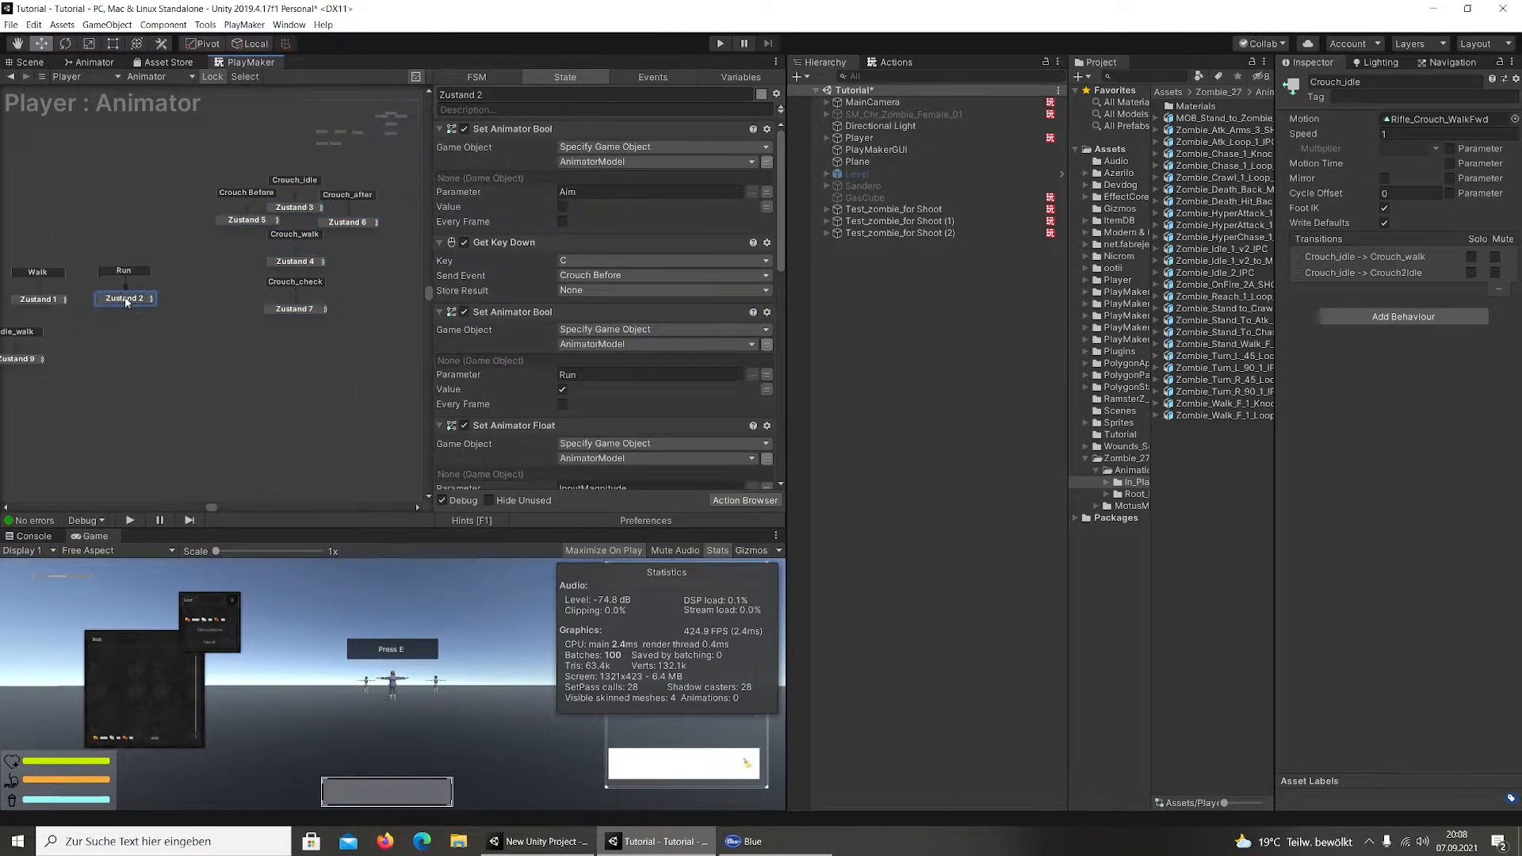
{"action": "middle_click_drag", "start_coordinate": [109, 325], "coordinate": [240, 287]}
Rename the Idle_walk event of the Player Animator FSM to Weapon_walk
{"action": "left_click", "coordinate": [71, 323]}
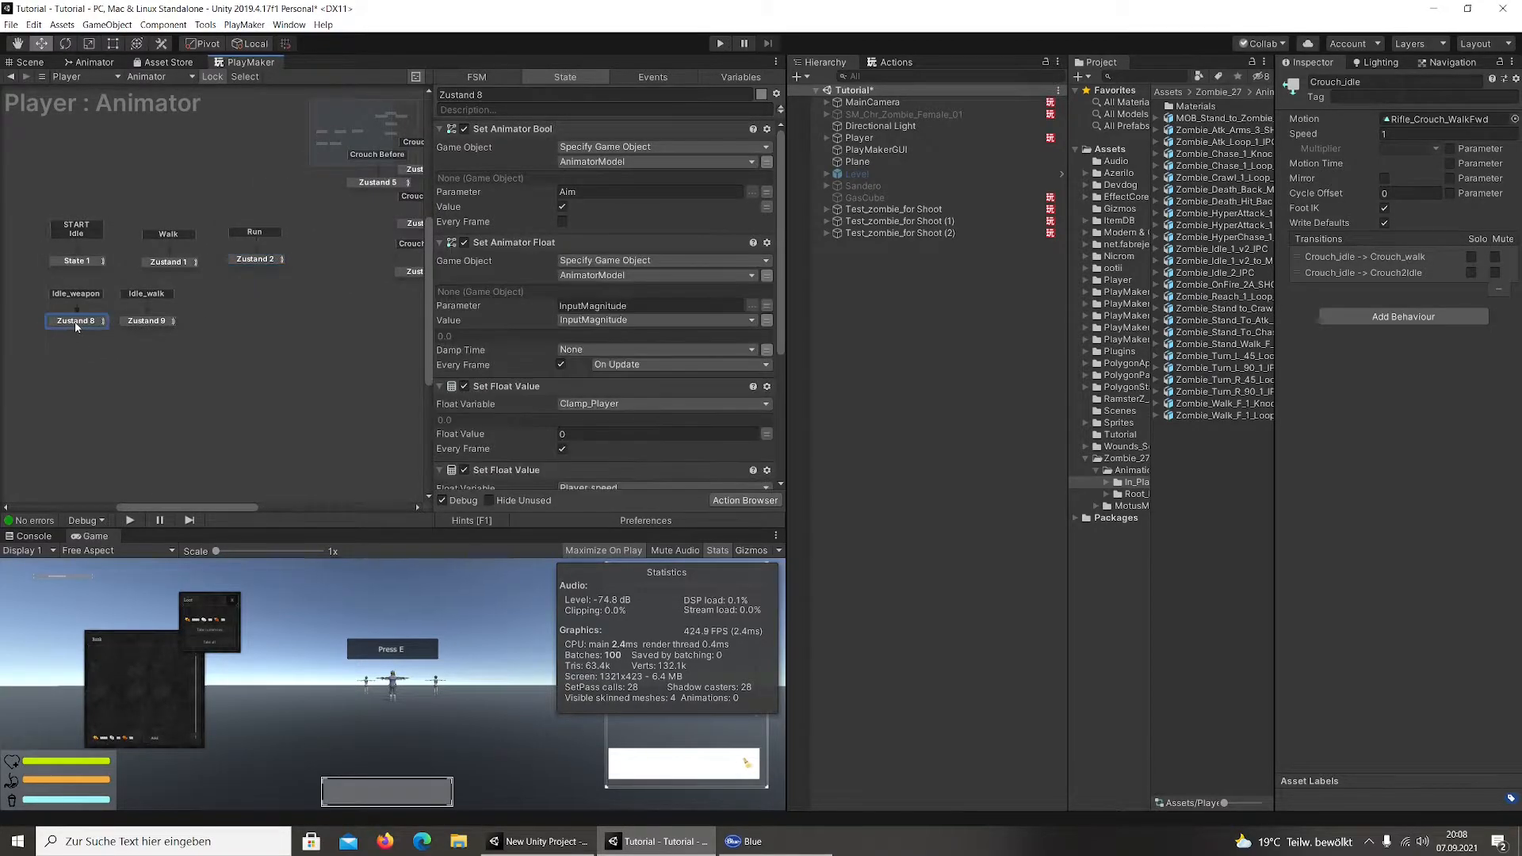
{"action": "left_click", "coordinate": [132, 322]}
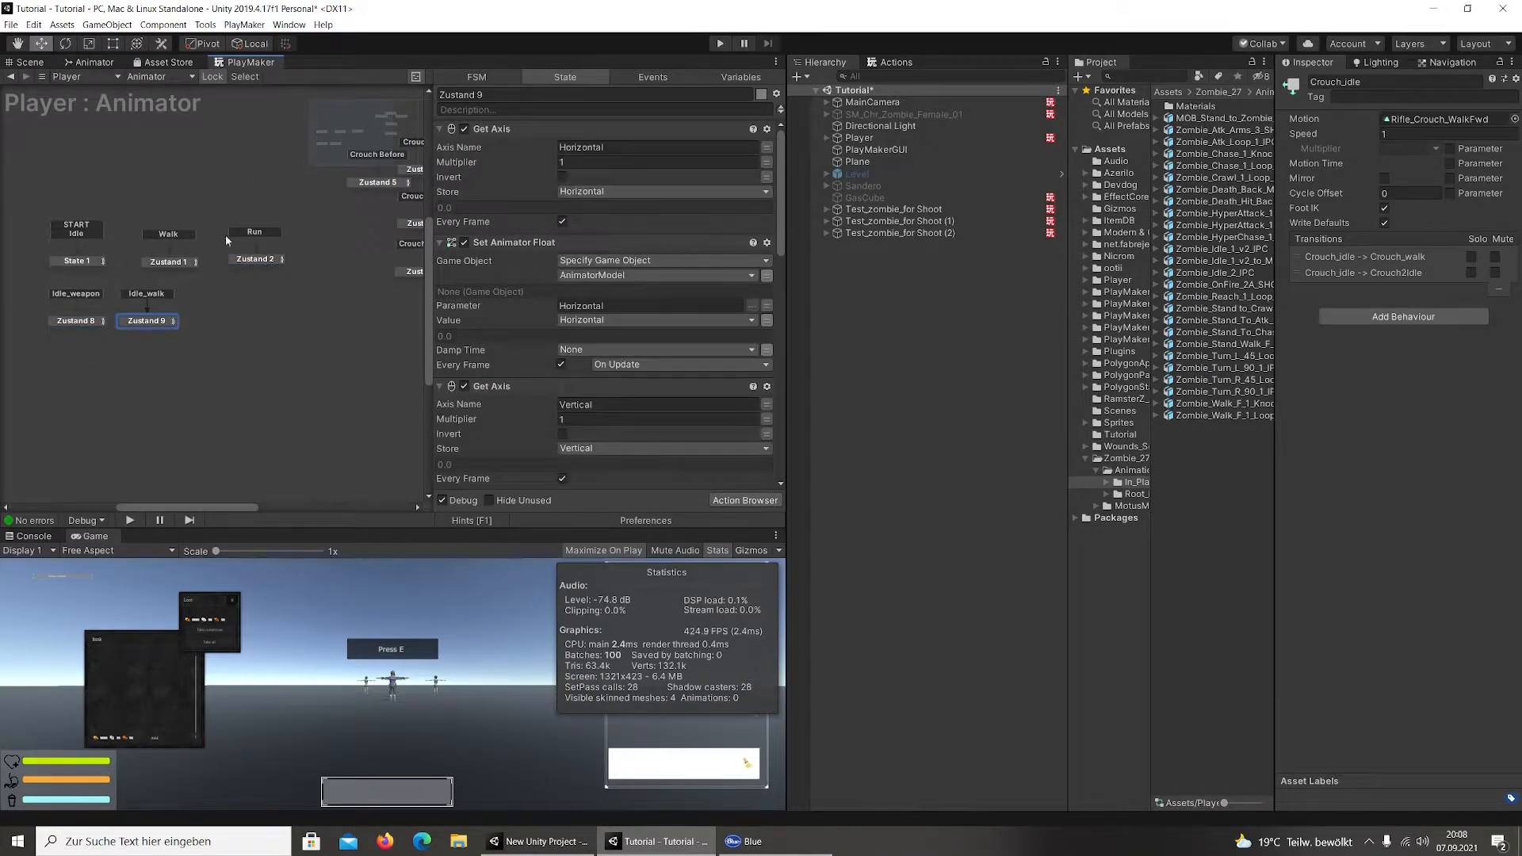
{"action": "left_click", "coordinate": [639, 77]}
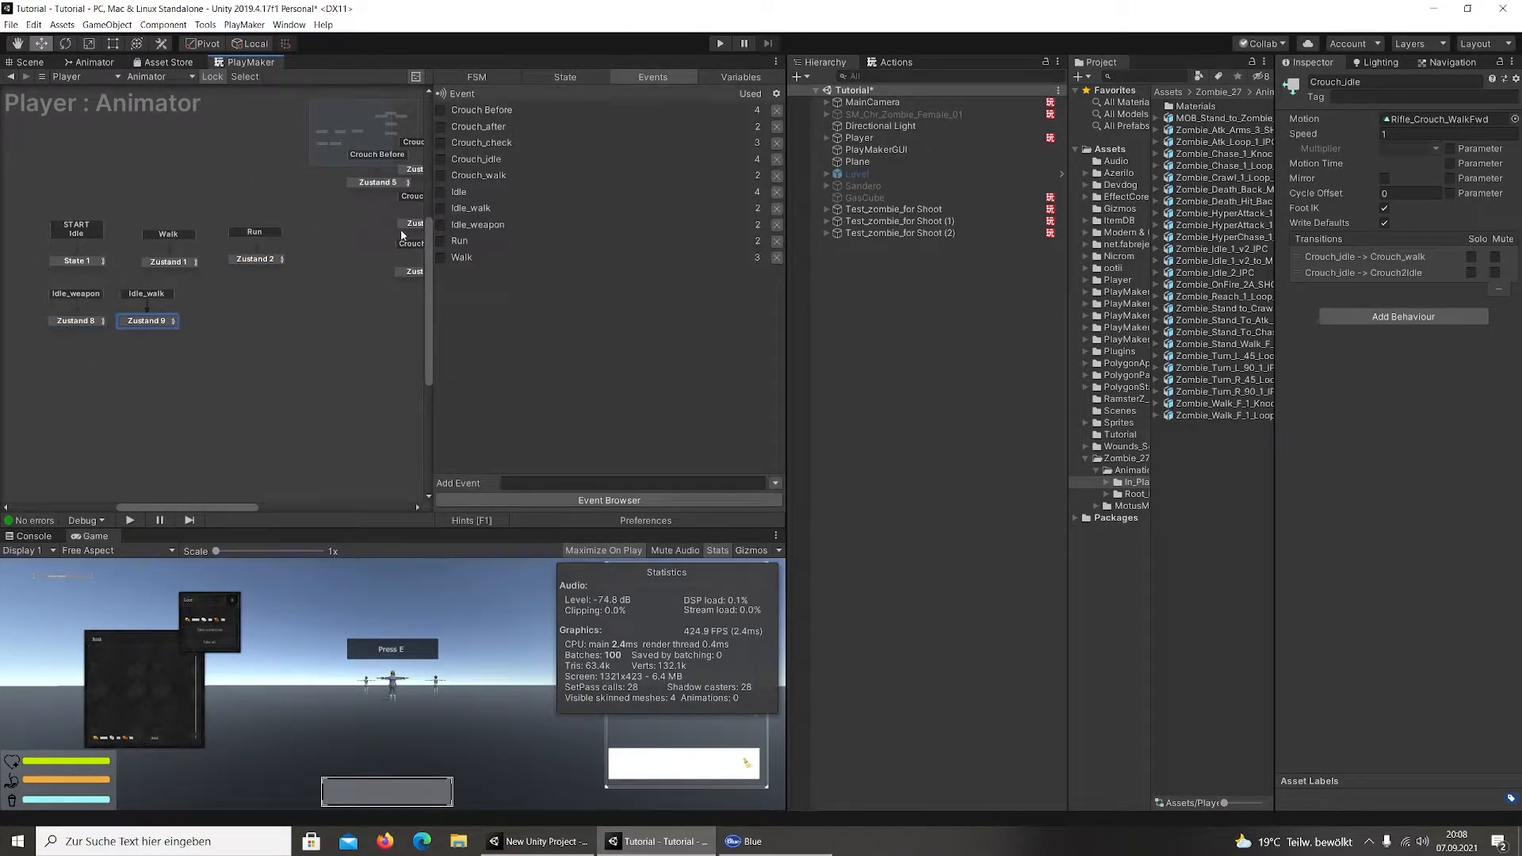
{"action": "left_click", "coordinate": [481, 208]}
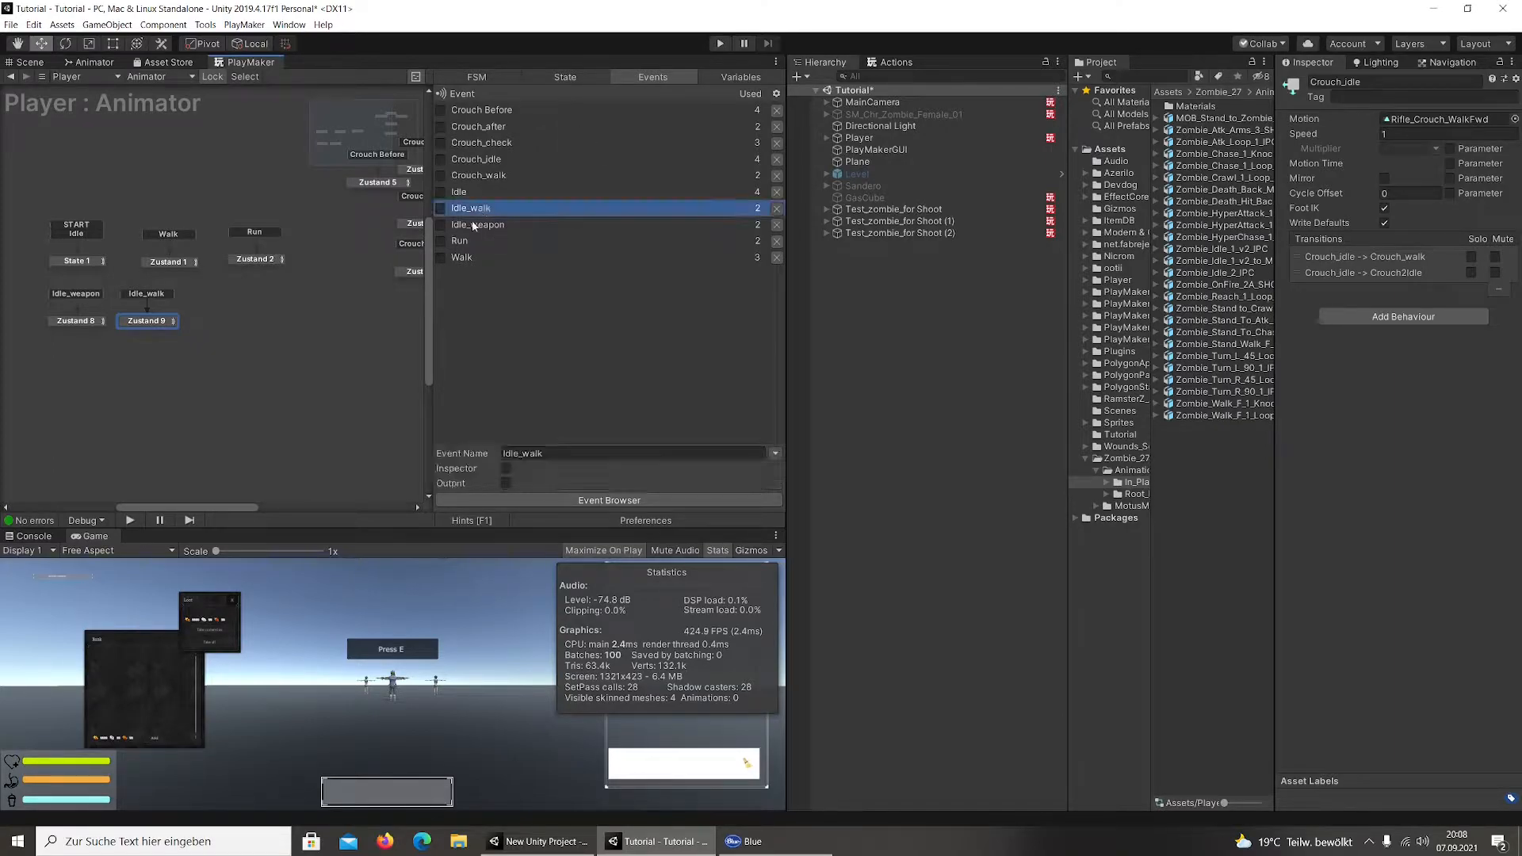
{"action": "left_click", "coordinate": [516, 453]}
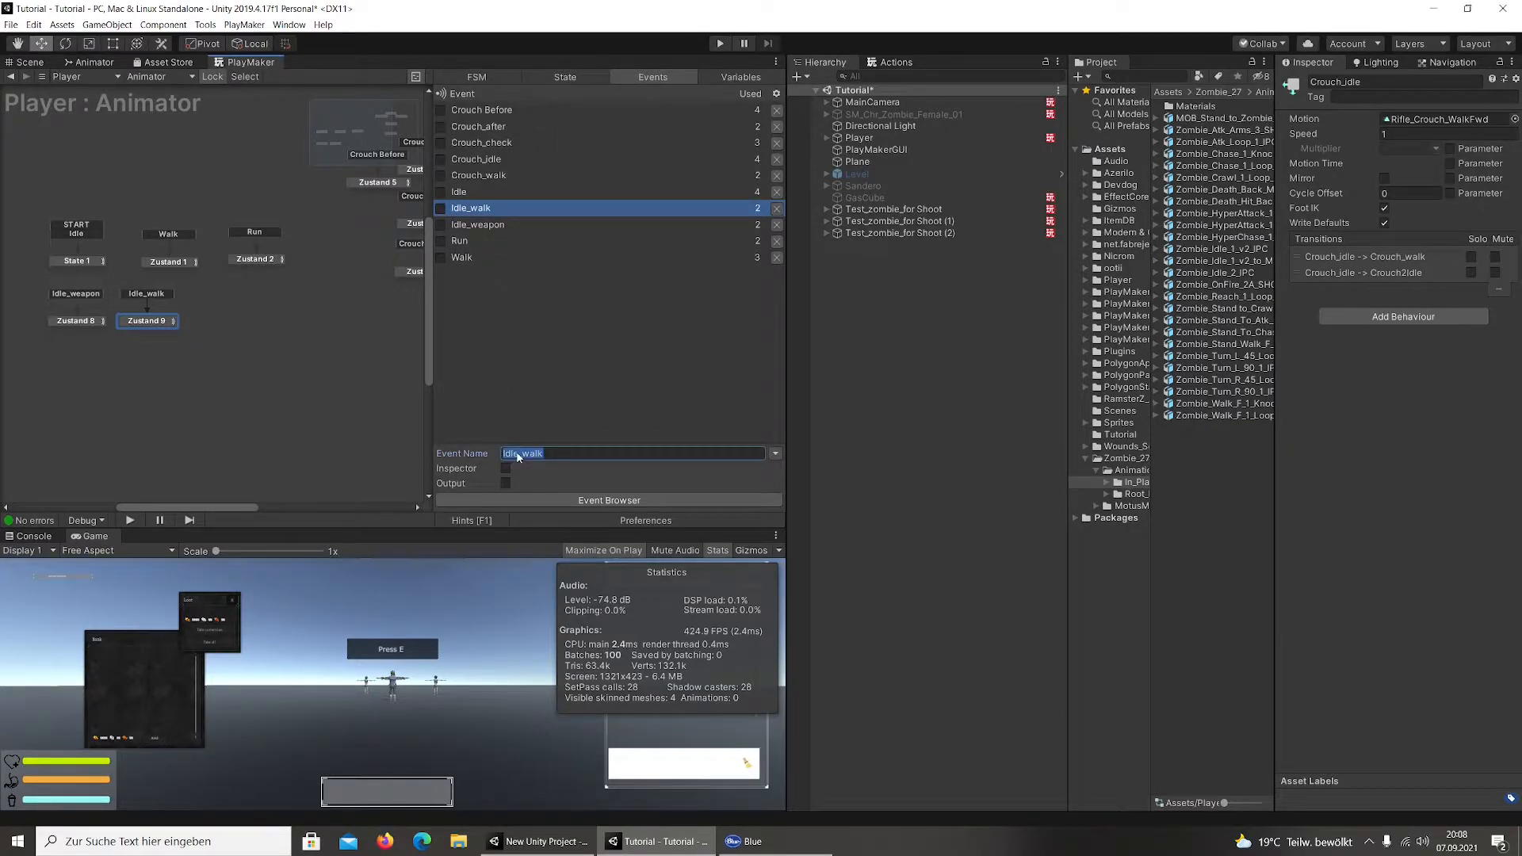
{"action": "left_click_drag", "start_coordinate": [518, 454], "coordinate": [496, 453]}
{"action": "type", "text": "Wea"}
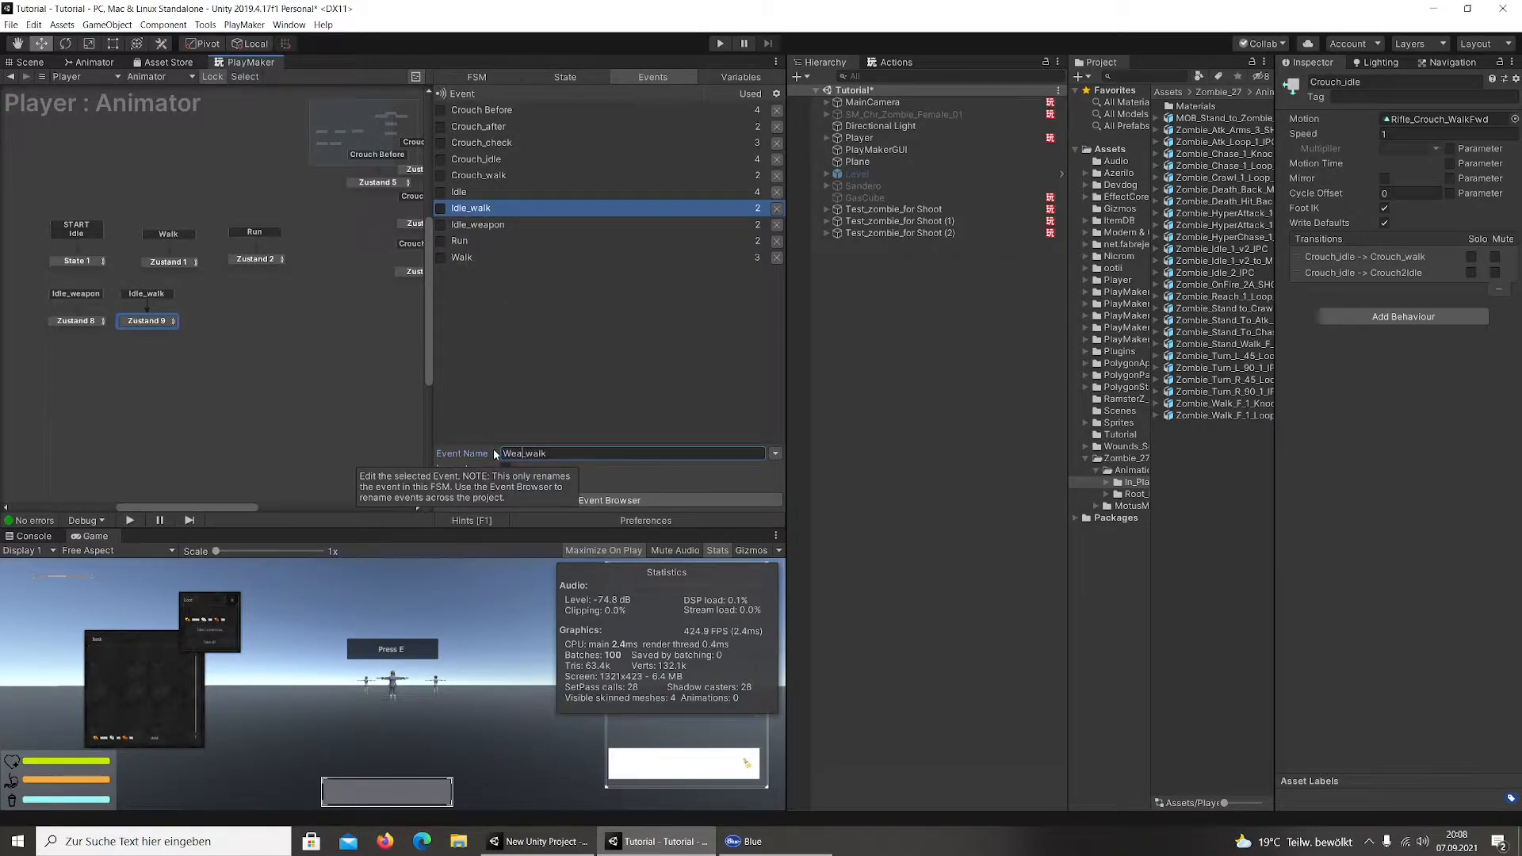
{"action": "type", "text": "pon"}
{"action": "key", "text": "Return"}
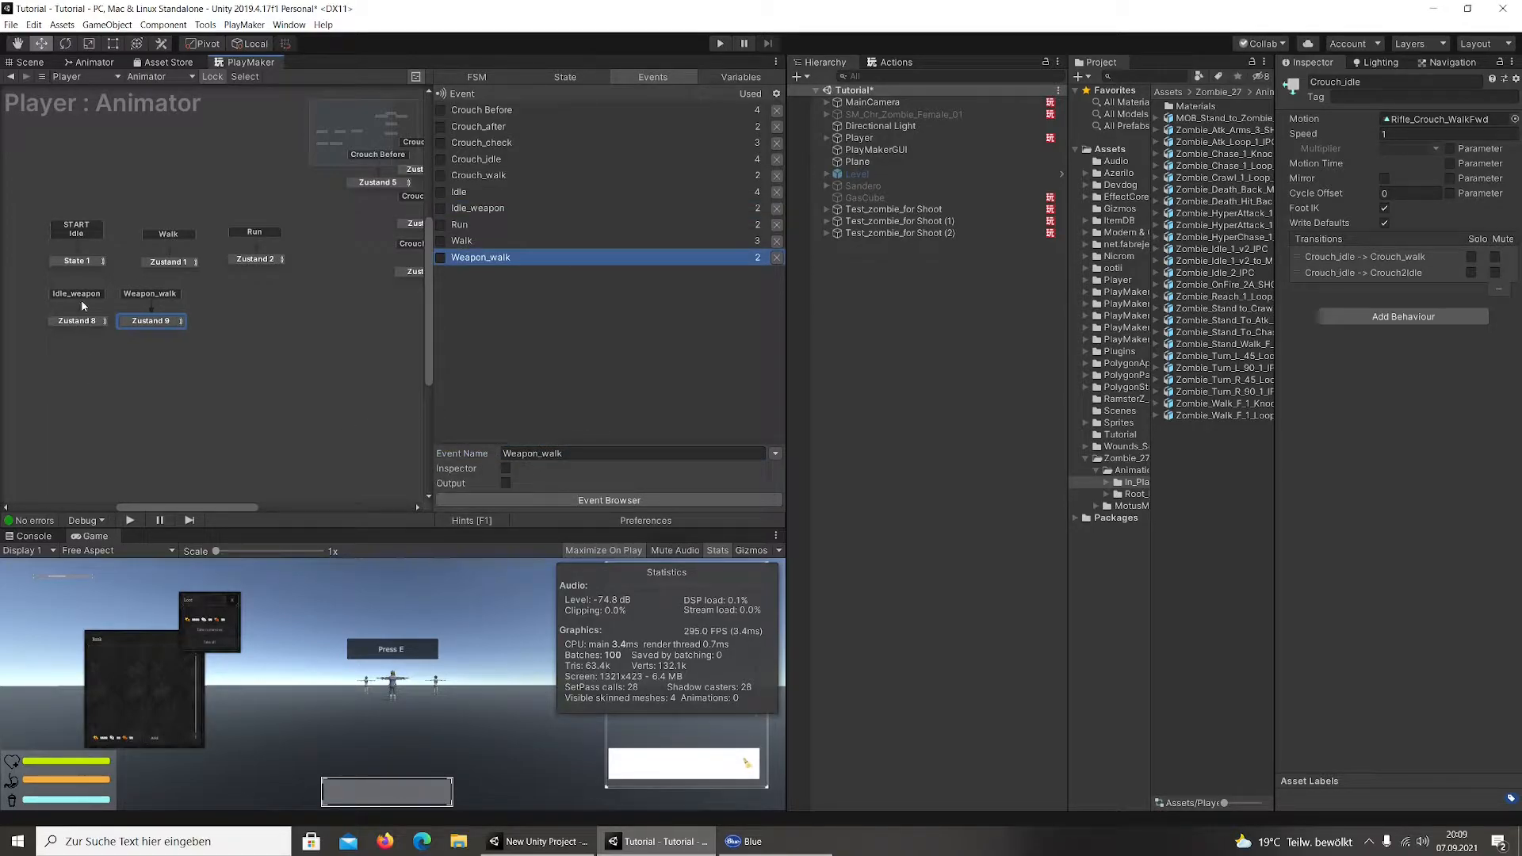
Rename the Idle_weapon event to Weapon_idle
{"action": "left_click", "coordinate": [498, 209]}
{"action": "left_click", "coordinate": [523, 453]}
{"action": "double_click", "coordinate": [528, 453]}
{"action": "double_click", "coordinate": [521, 454]}
{"action": "left_click", "coordinate": [519, 455]}
{"action": "left_click_drag", "start_coordinate": [520, 454], "coordinate": [494, 452]}
{"action": "left_click", "coordinate": [582, 455]}
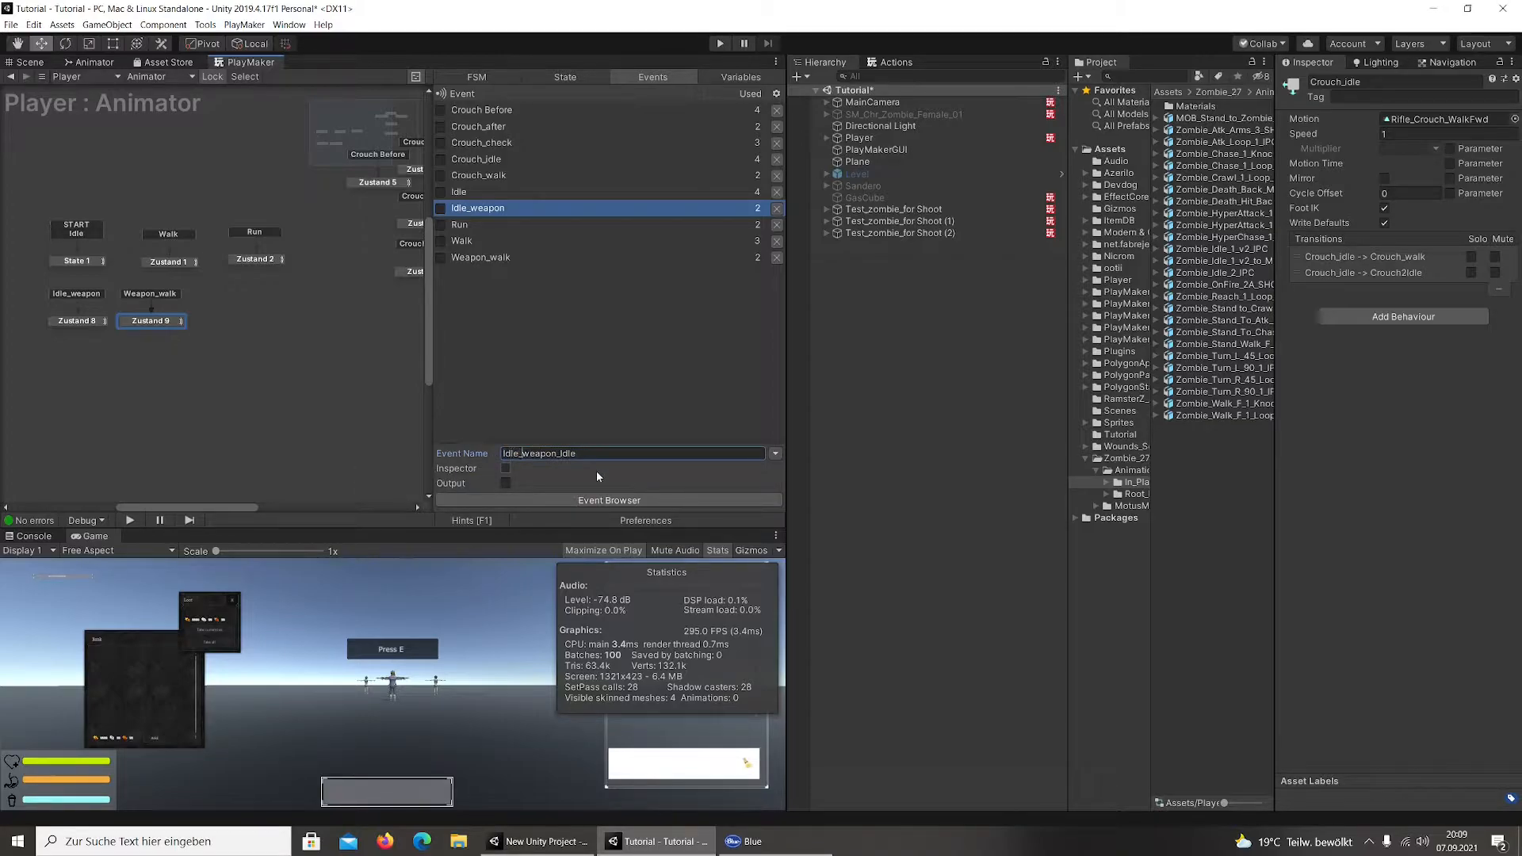
{"action": "key", "text": "Delete"}
{"action": "key", "text": "Delete"}
{"action": "key", "text": "Delete"}
{"action": "key", "text": "Delete"}
{"action": "key", "text": "Delete"}
{"action": "key", "text": "Delete"}
{"action": "type", "text": "W"}
{"action": "key", "text": "Right"}
{"action": "key", "text": "Right"}
{"action": "key", "text": "Right"}
{"action": "key", "text": "Right"}
{"action": "key", "text": "Right"}
{"action": "key", "text": "Right"}
{"action": "key", "text": "BackSpace"}
{"action": "type", "text": "w"}
{"action": "key", "text": "BackSpace"}
{"action": "type", "text": "i"}
{"action": "key", "text": "Return"}
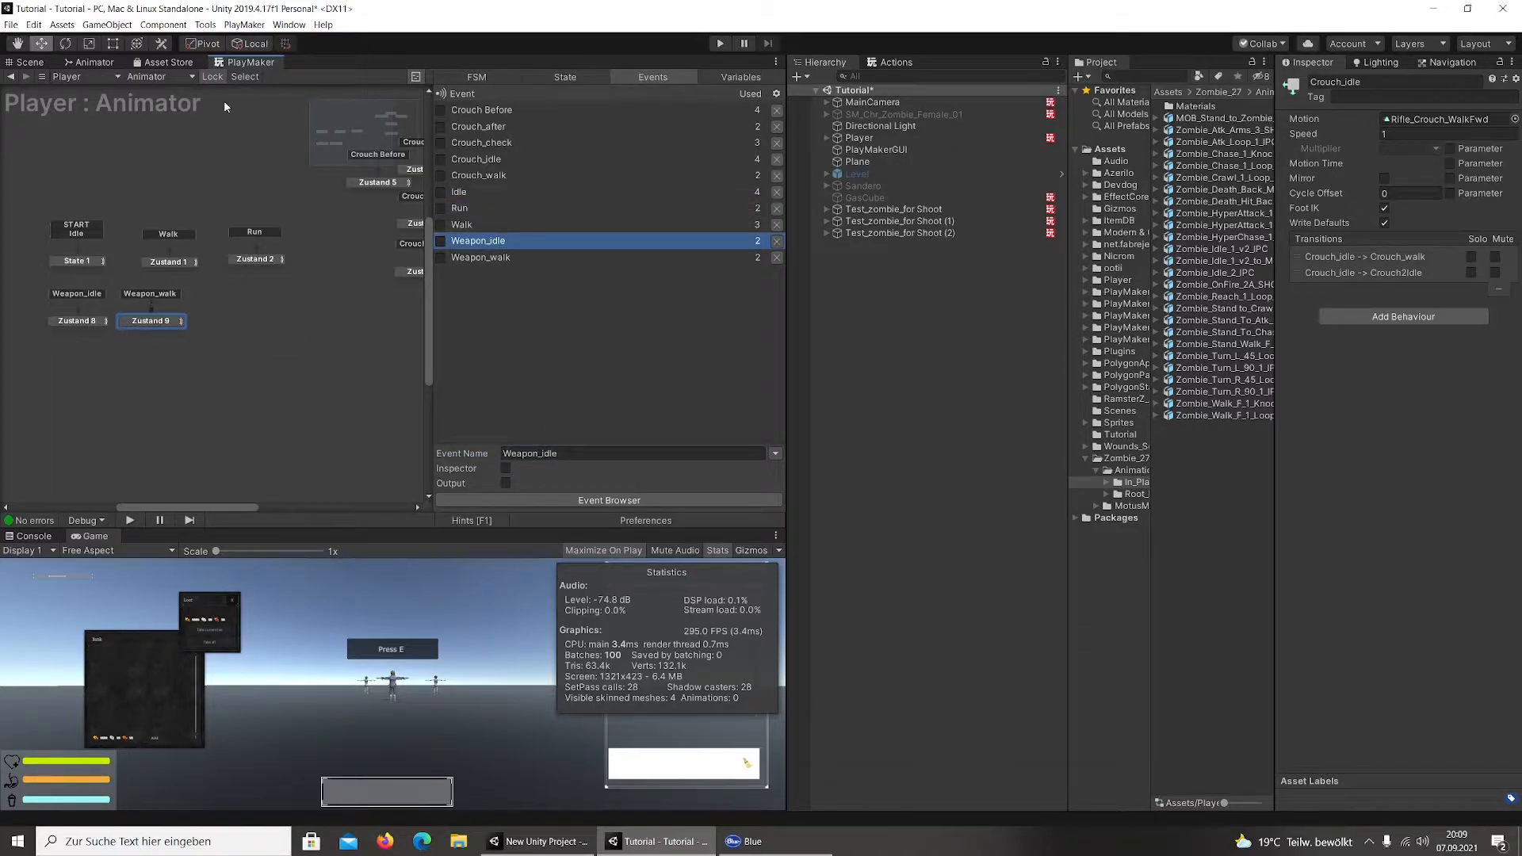
Set the motion of the Crouch_idle state in the Rifle animator layer to Rifle_Crouch2Idle
{"action": "left_click", "coordinate": [89, 62]}
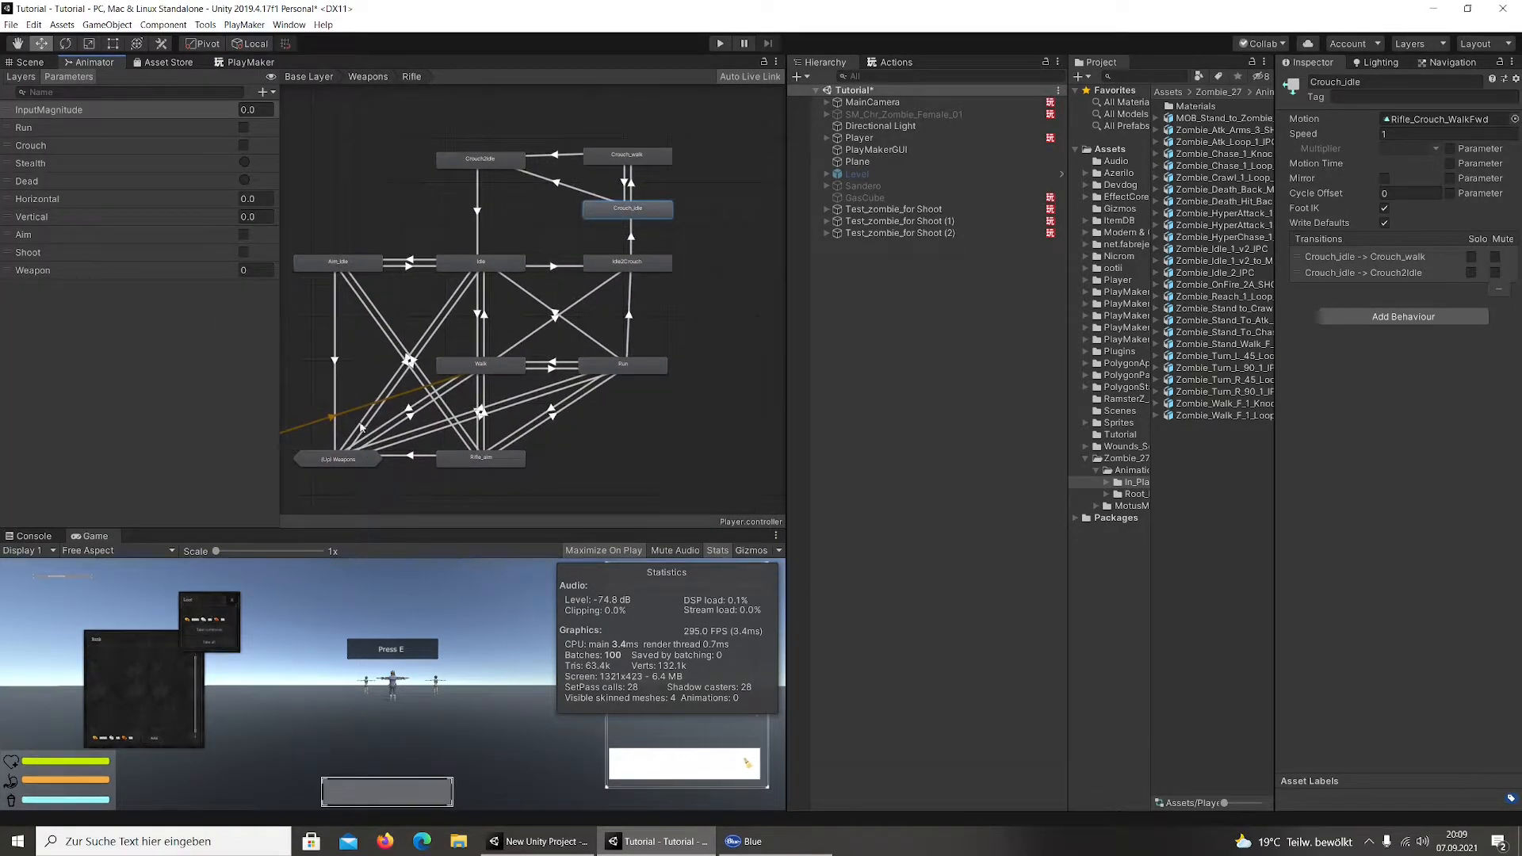
{"action": "left_click", "coordinate": [386, 327]}
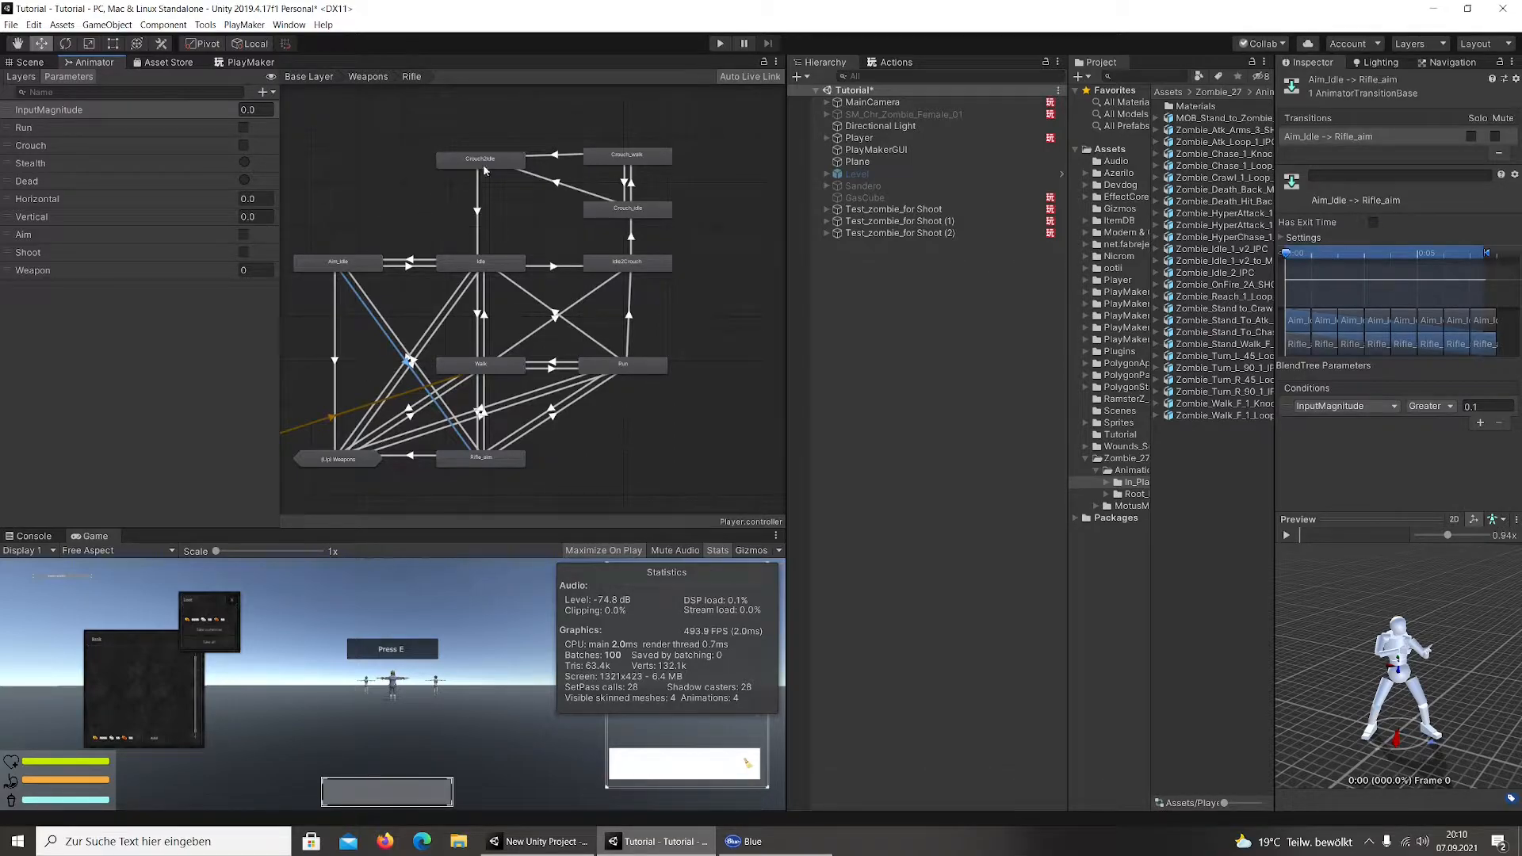
{"action": "left_click", "coordinate": [612, 211]}
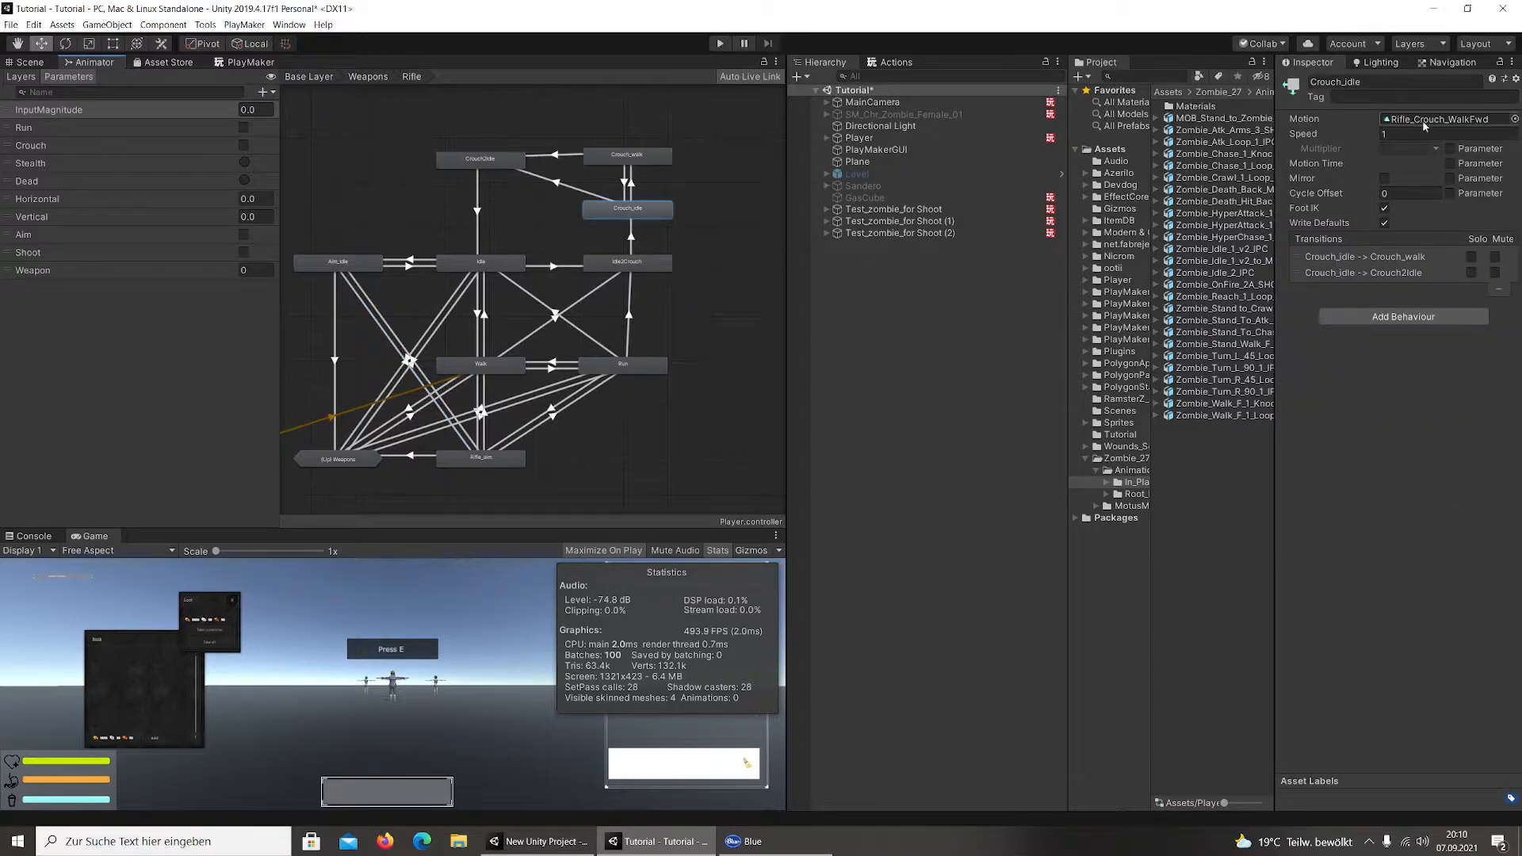
{"action": "left_click", "coordinate": [1514, 119]}
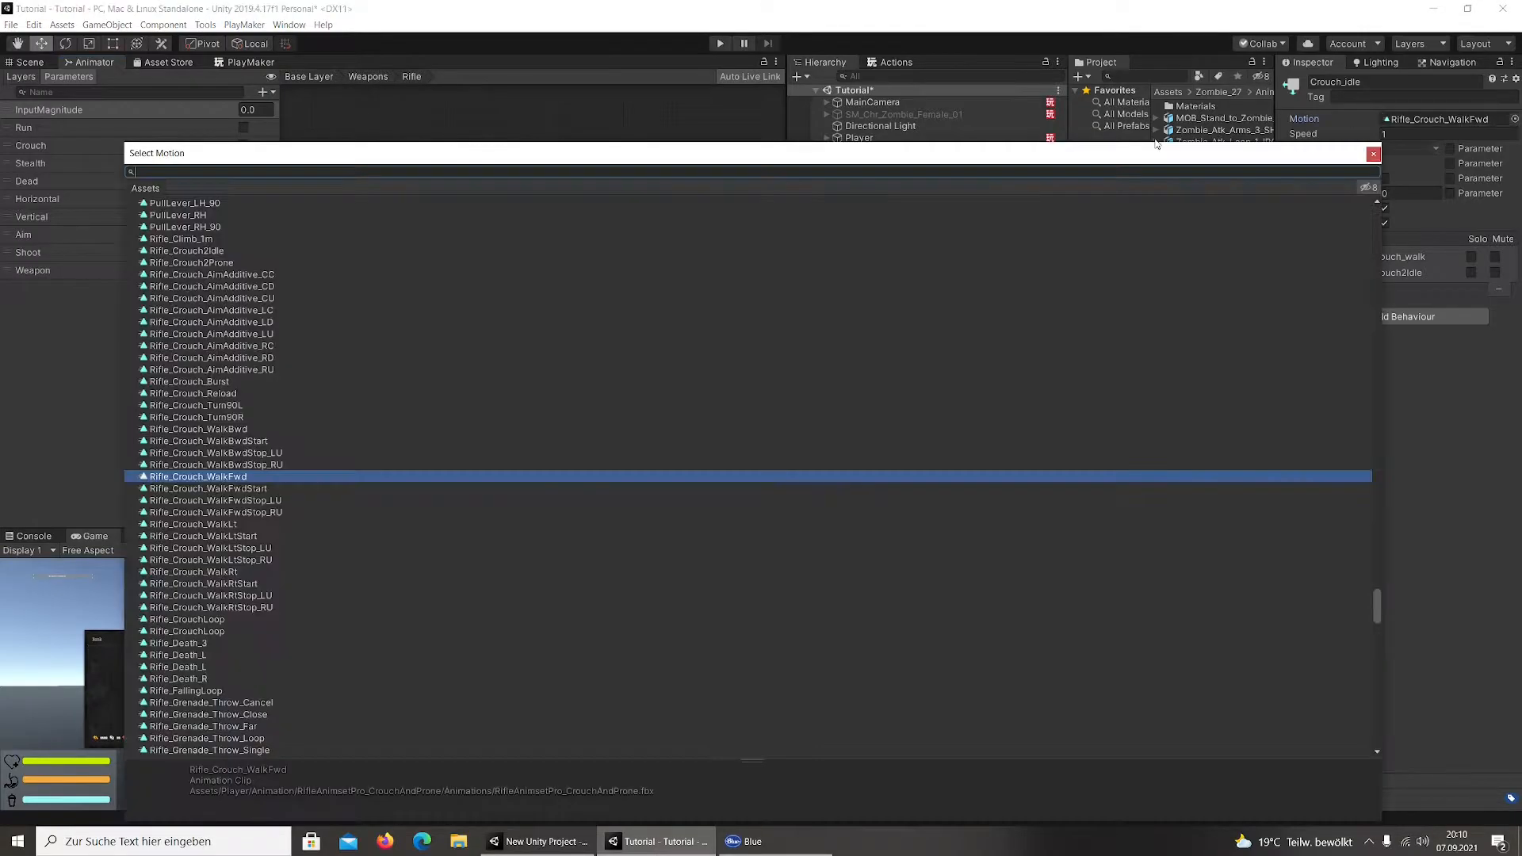
{"action": "type", "text": "rifl"}
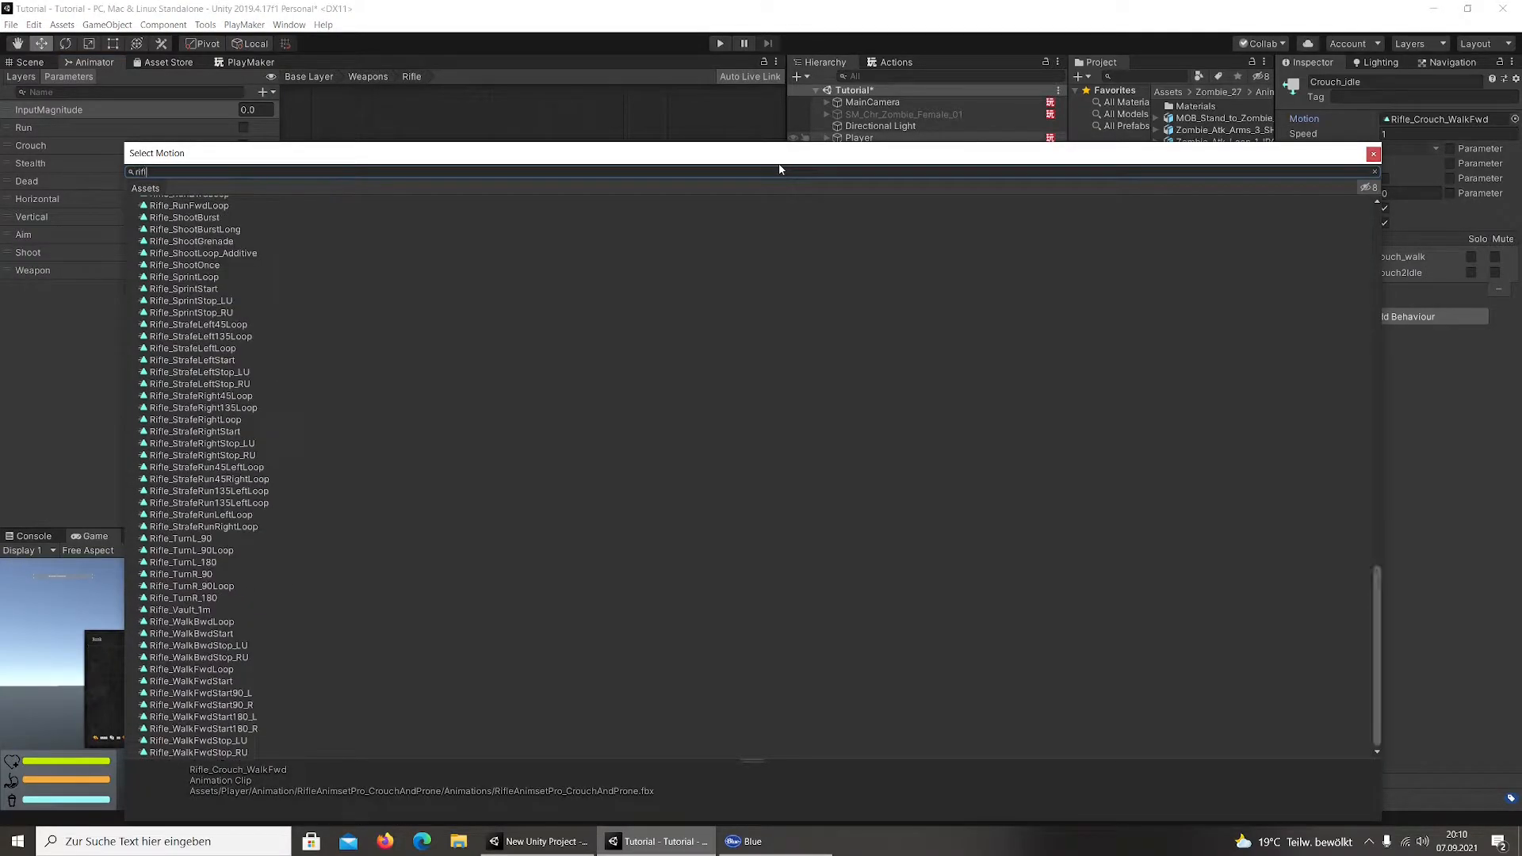
{"action": "type", "text": "e_crouch"}
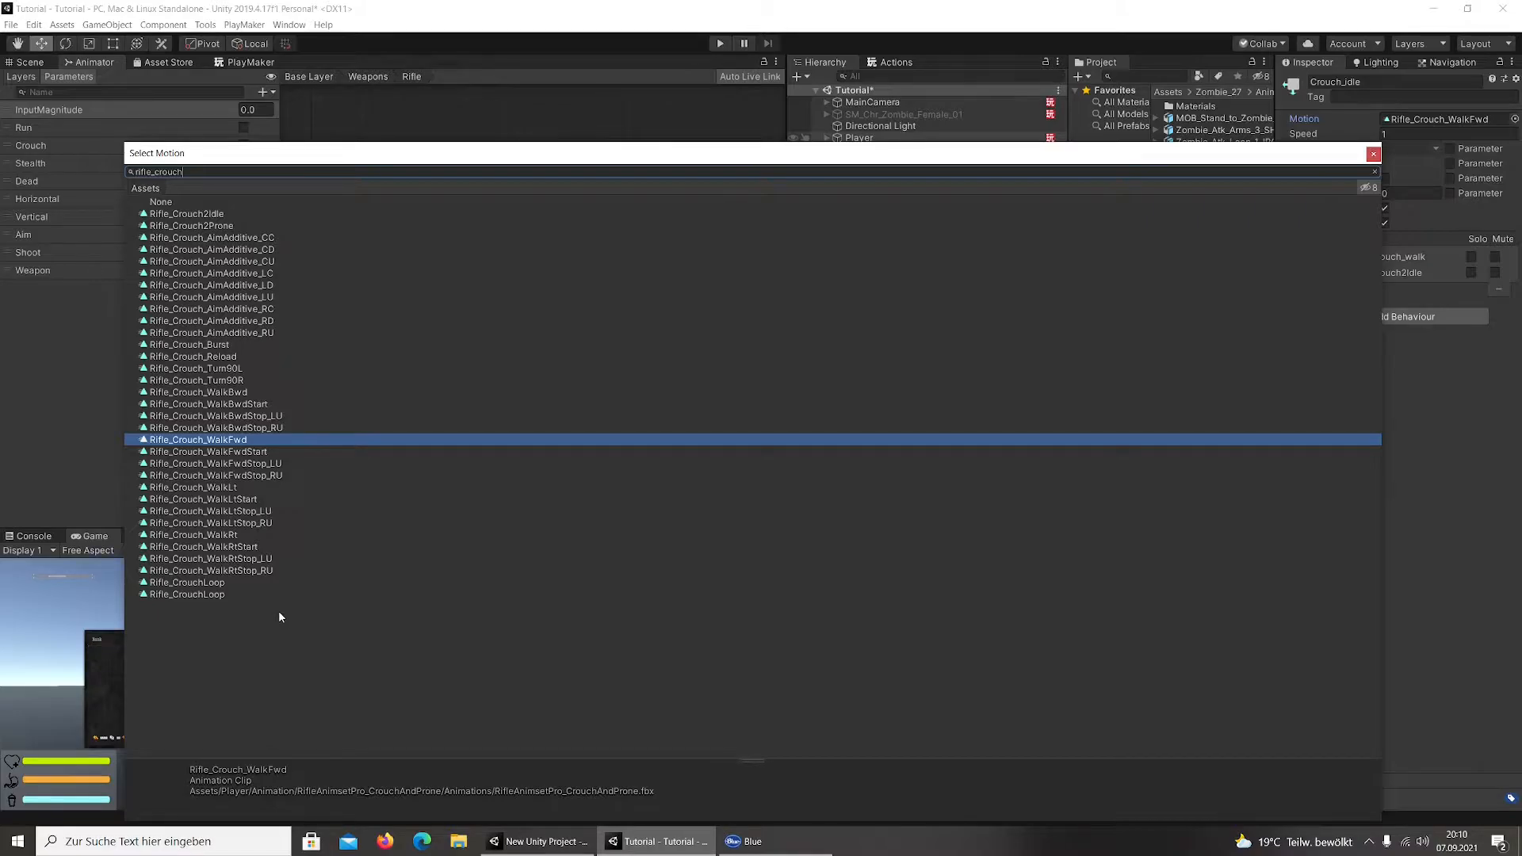
{"action": "left_click", "coordinate": [215, 214]}
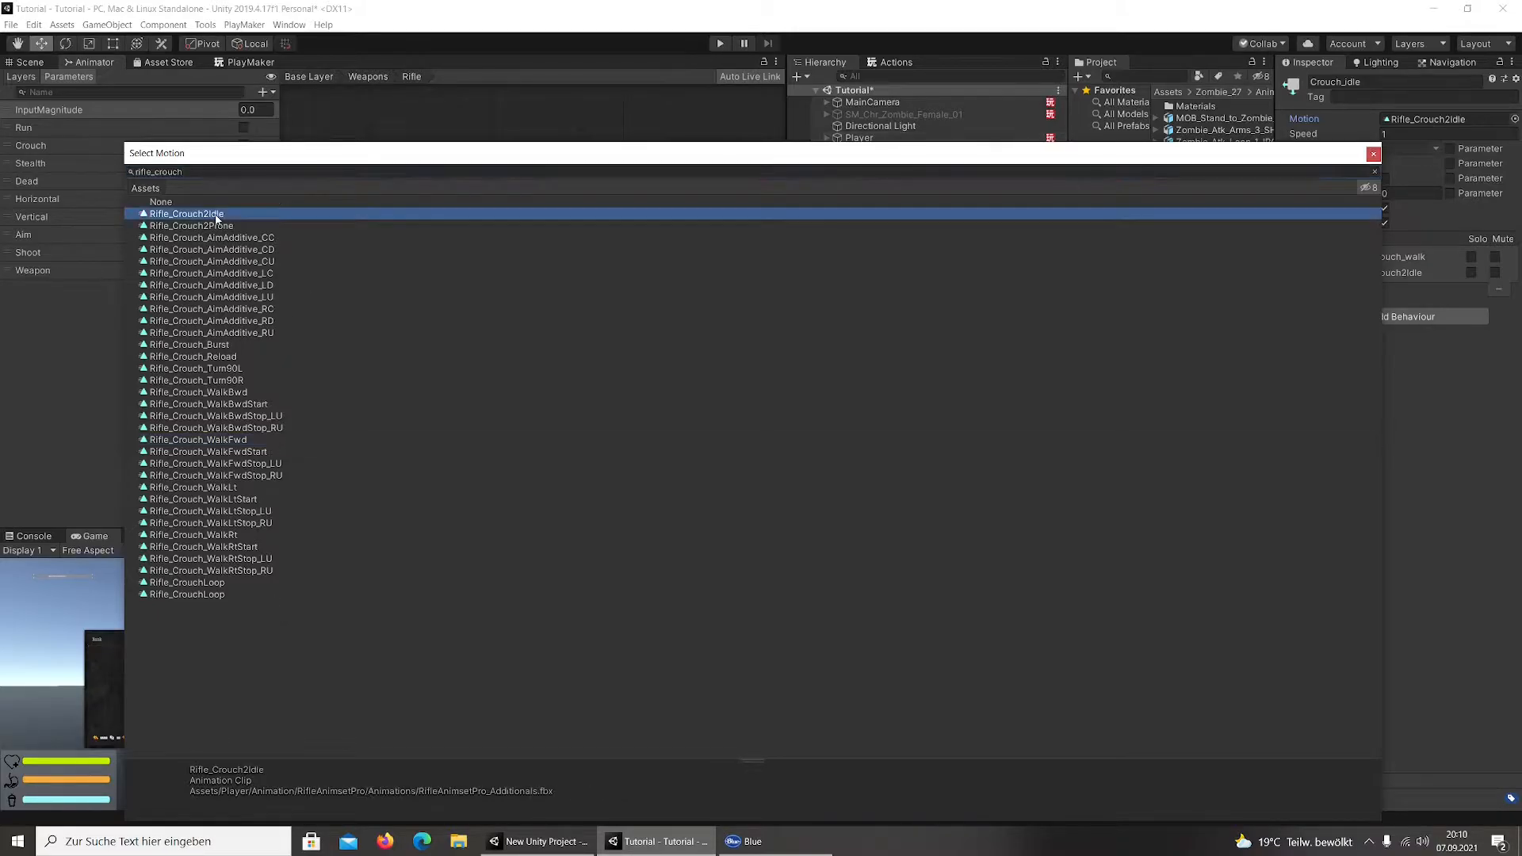
{"action": "double_click", "coordinate": [216, 215]}
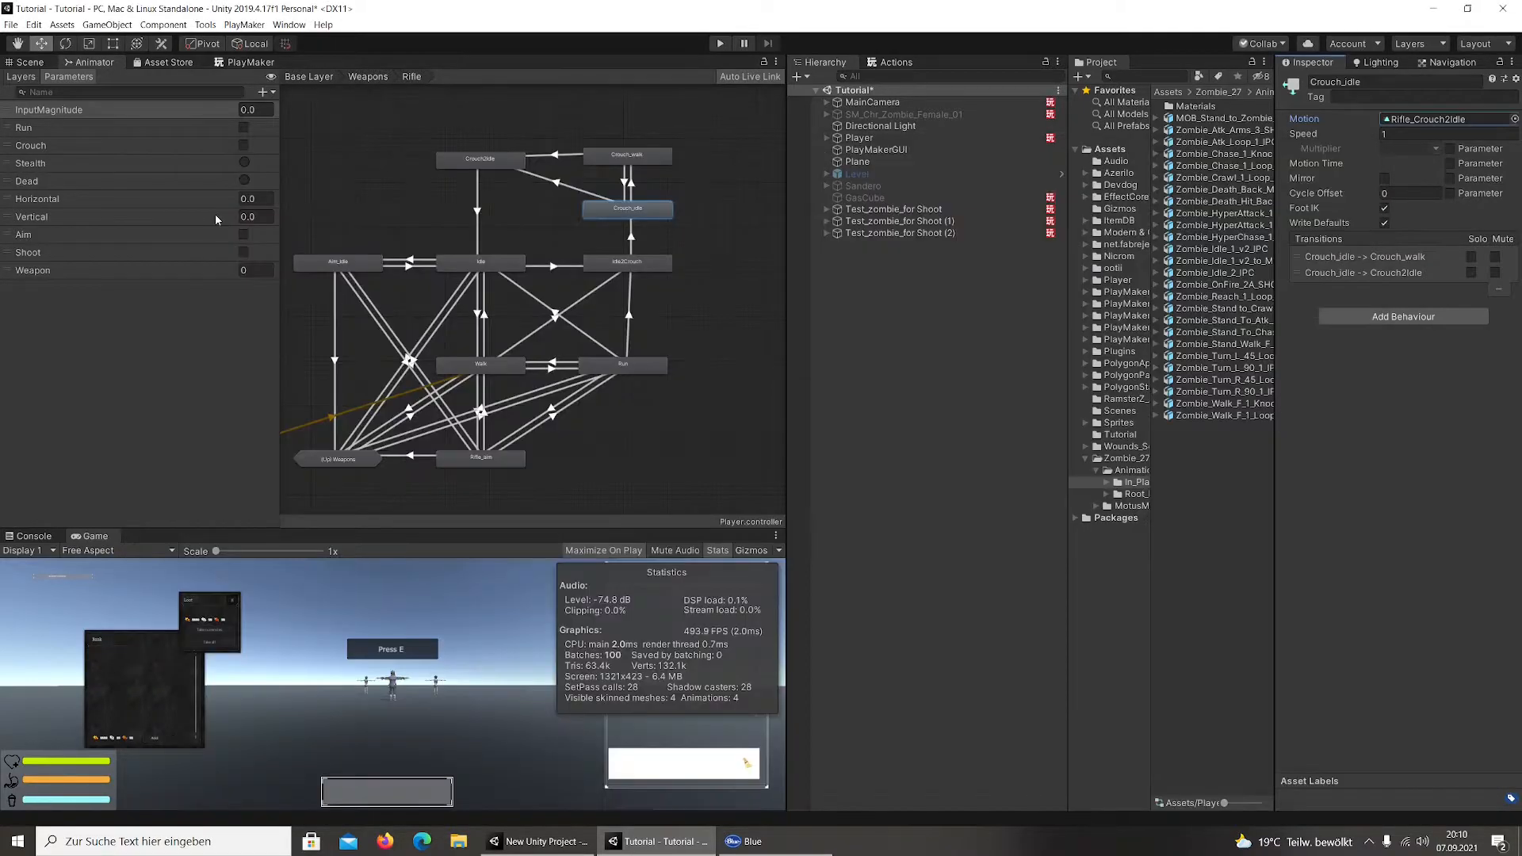
Widen the Project window and look through the RifleAnimsetPro animation files for a suitable Crouch_idle clip
{"action": "left_click", "coordinate": [1431, 121]}
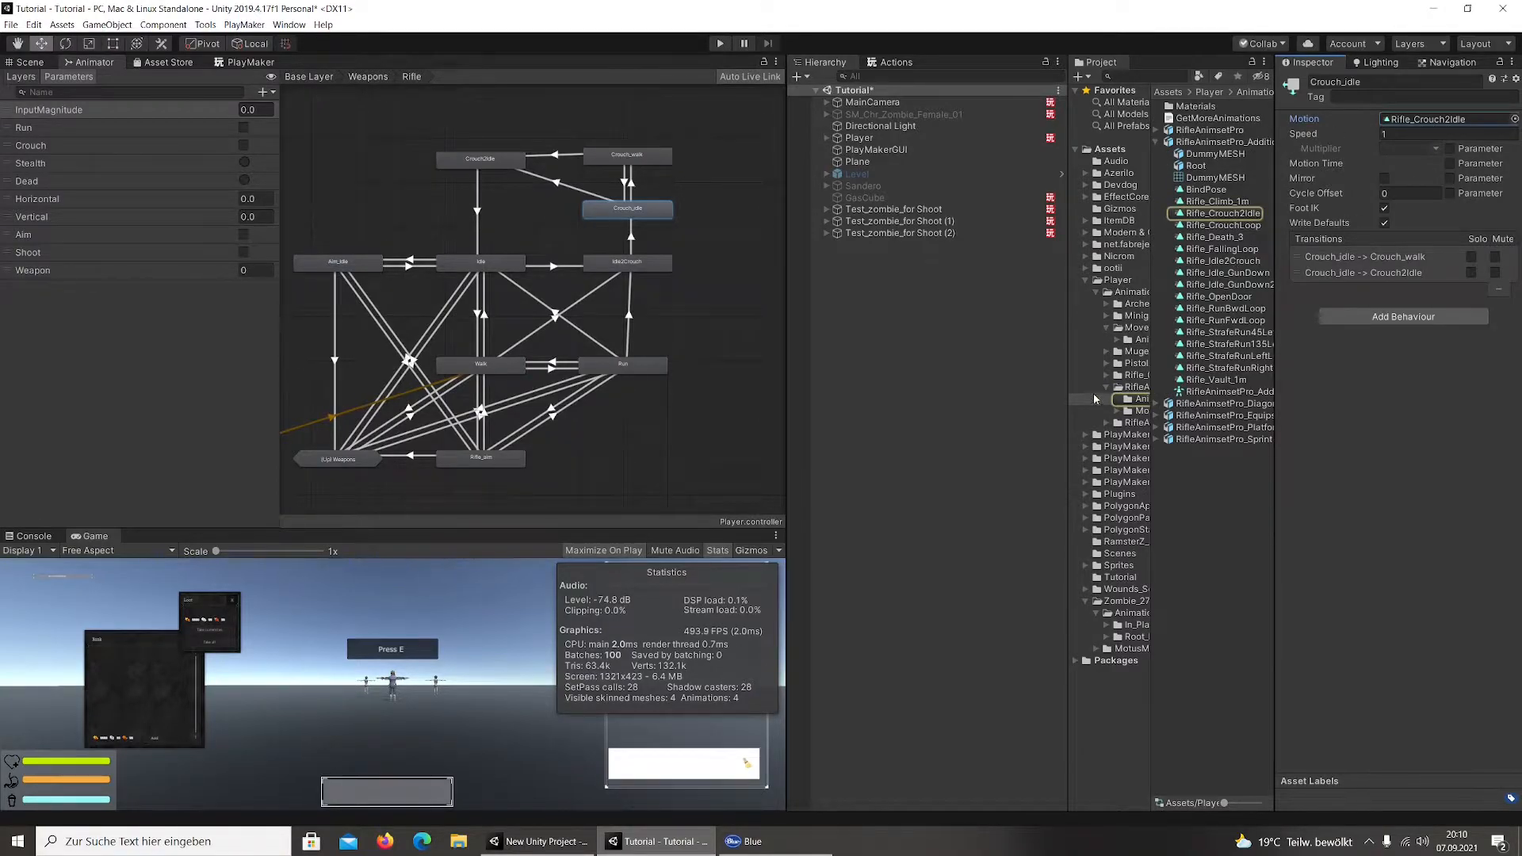
{"action": "left_click_drag", "start_coordinate": [1067, 366], "coordinate": [1144, 348]}
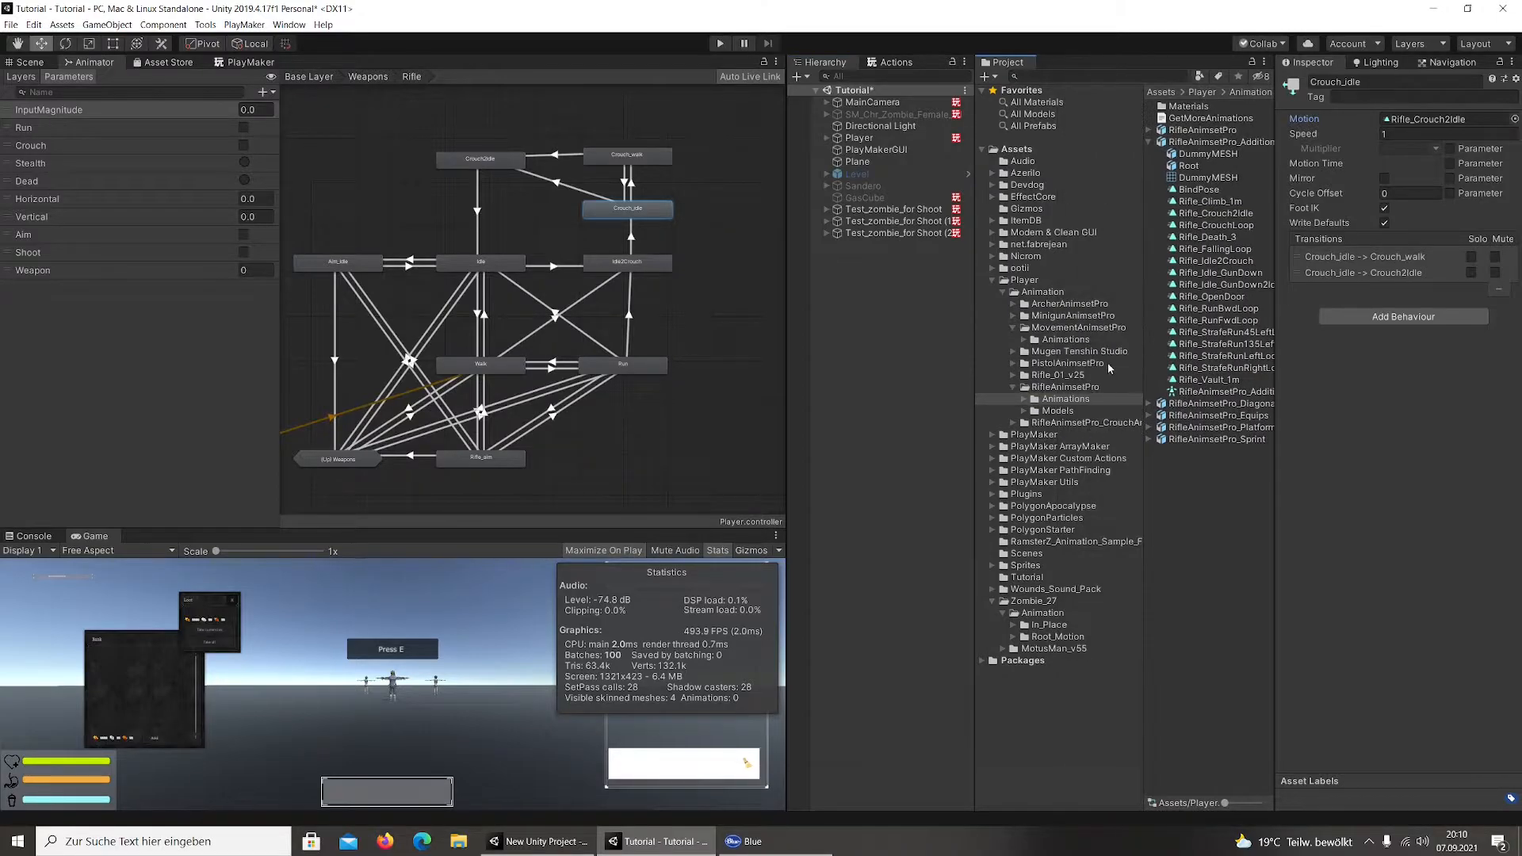
{"action": "left_click", "coordinate": [1072, 398]}
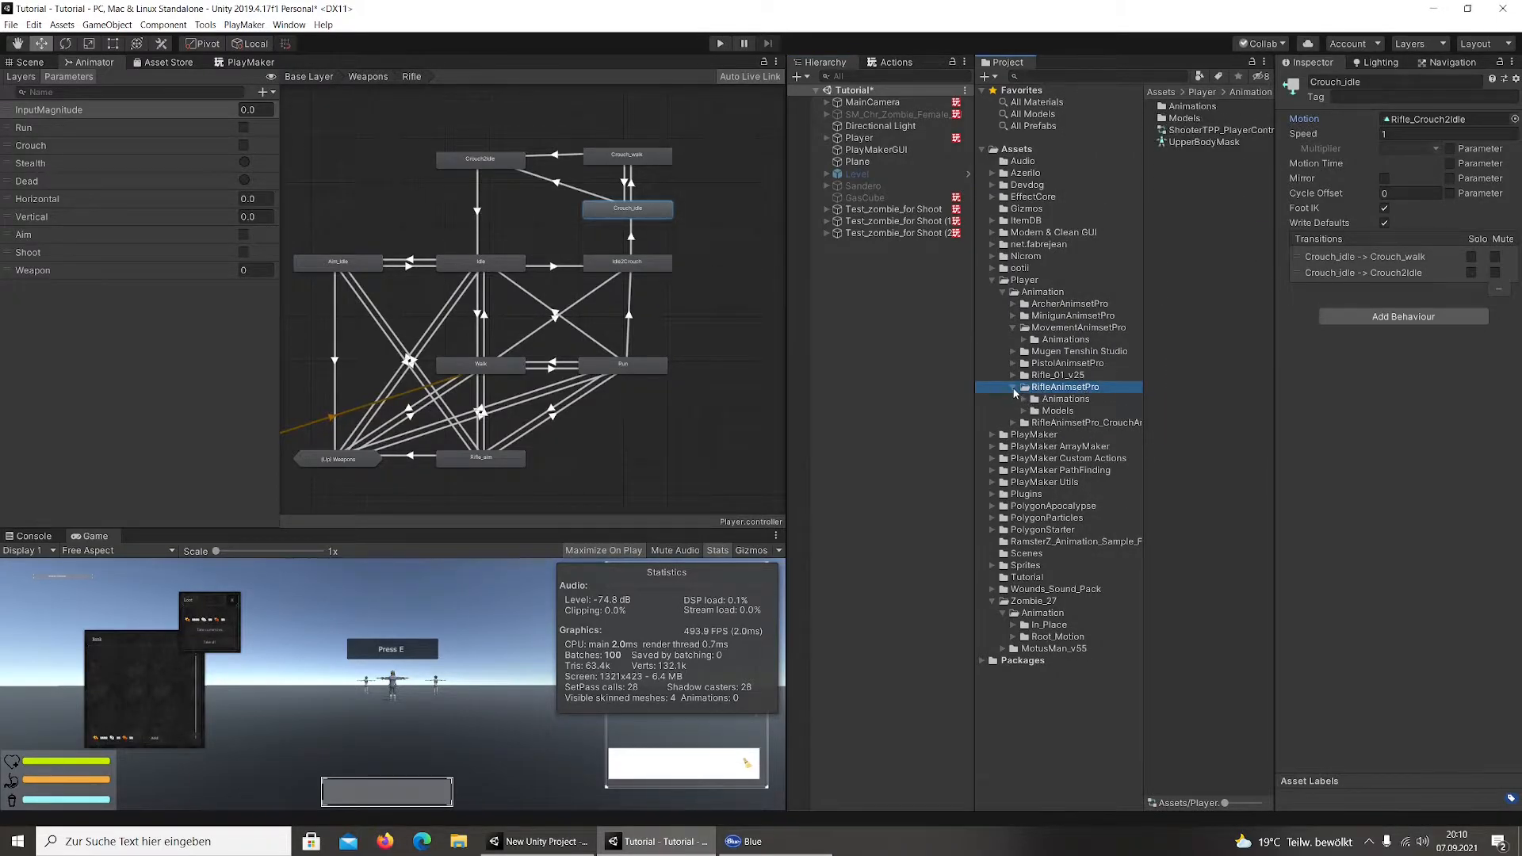
{"action": "left_click", "coordinate": [1210, 415]}
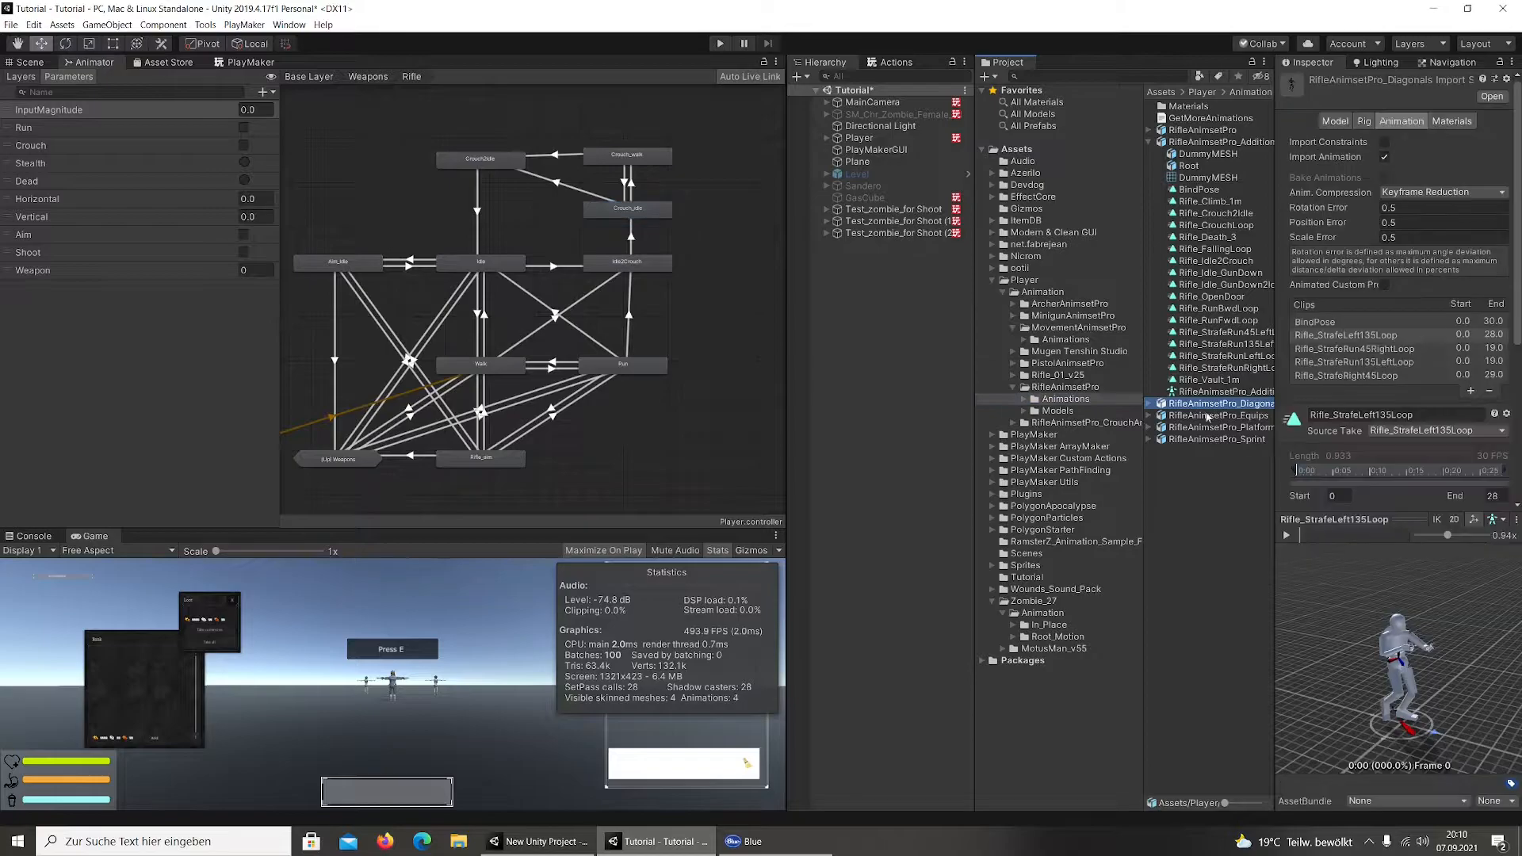
{"action": "left_click", "coordinate": [1216, 439]}
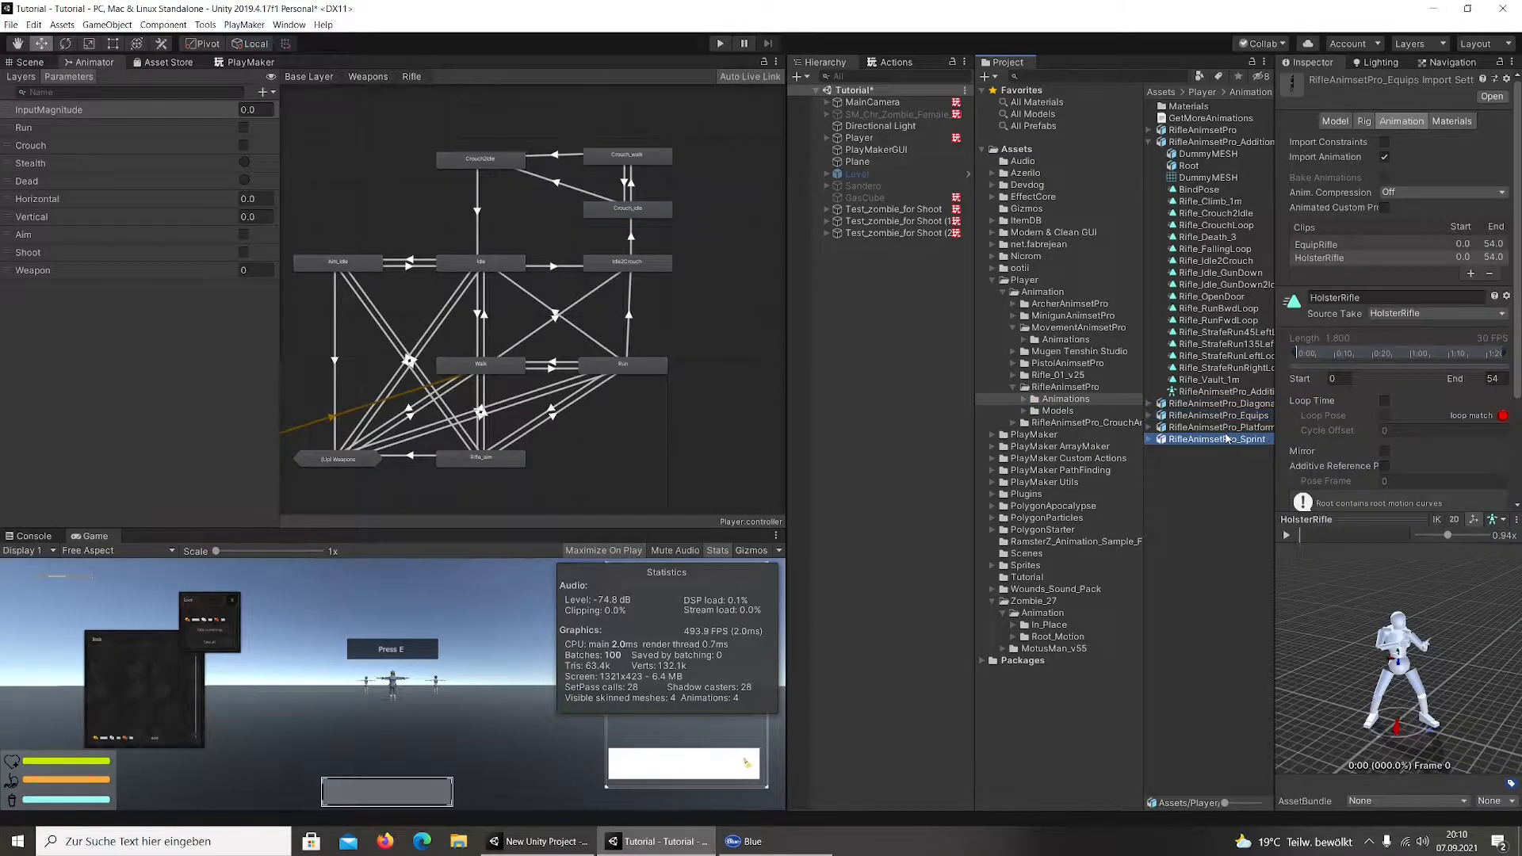
{"action": "left_click", "coordinate": [1150, 143]}
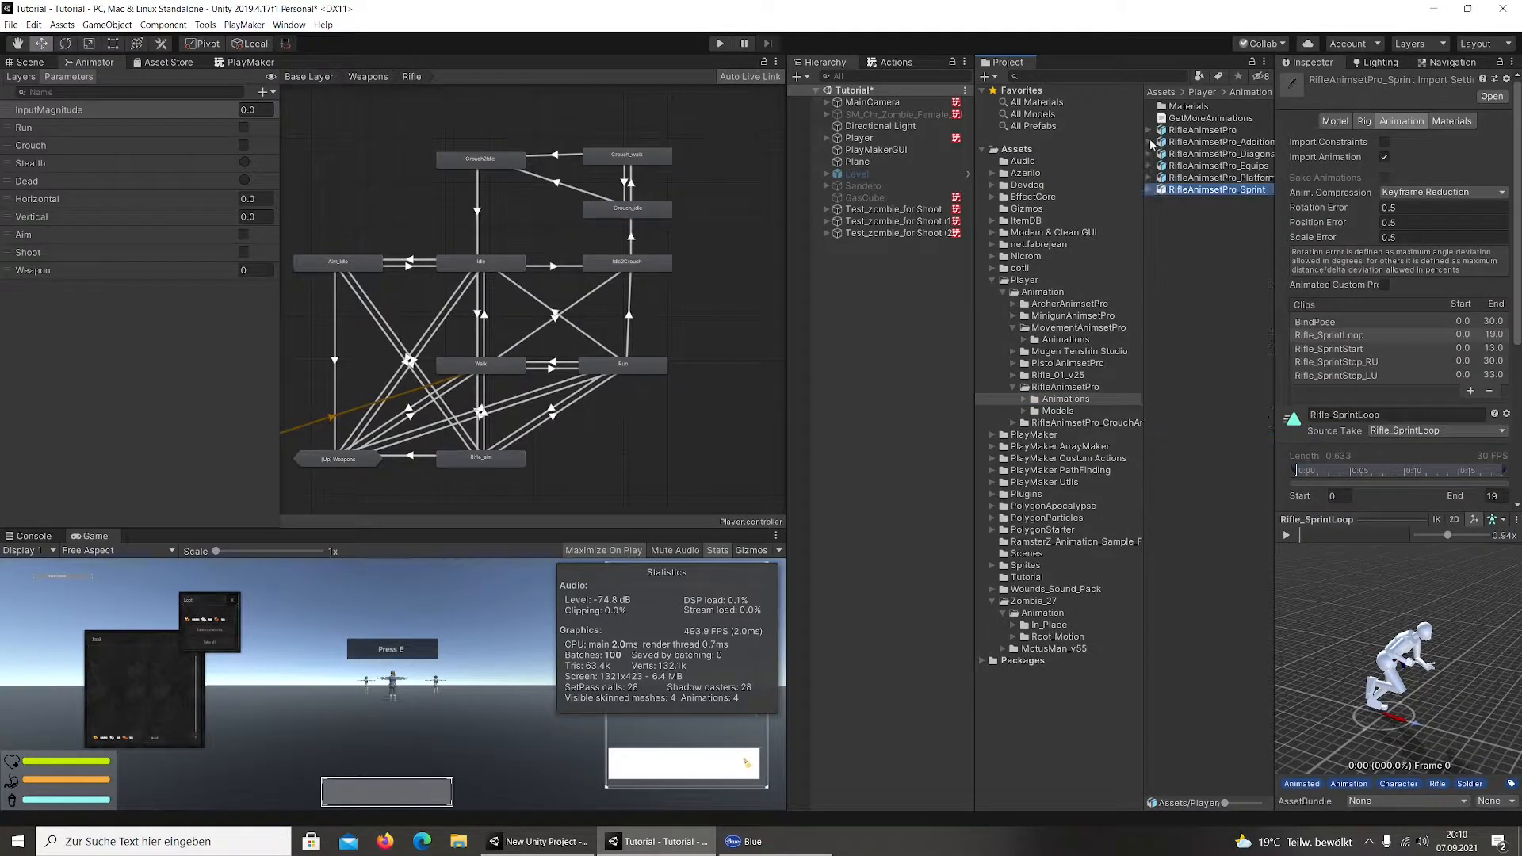
Check the contents of the Rifle_01_v25 and PistolAnimsetPro folders for crouch animations
{"action": "left_click", "coordinate": [1058, 413]}
{"action": "left_click", "coordinate": [1066, 389]}
{"action": "left_click", "coordinate": [1064, 376]}
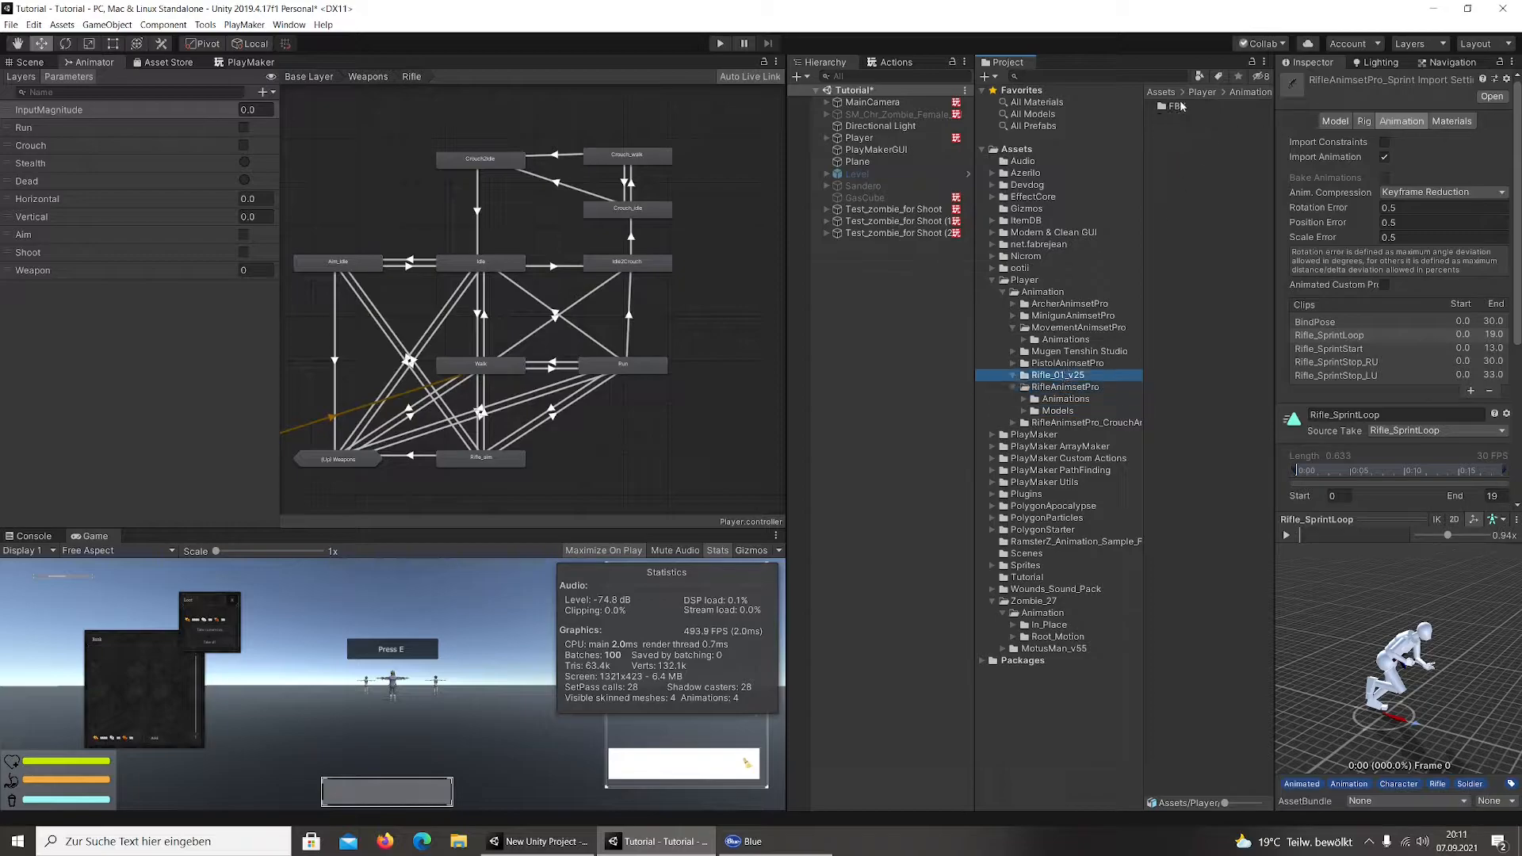
{"action": "double_click", "coordinate": [1177, 106]}
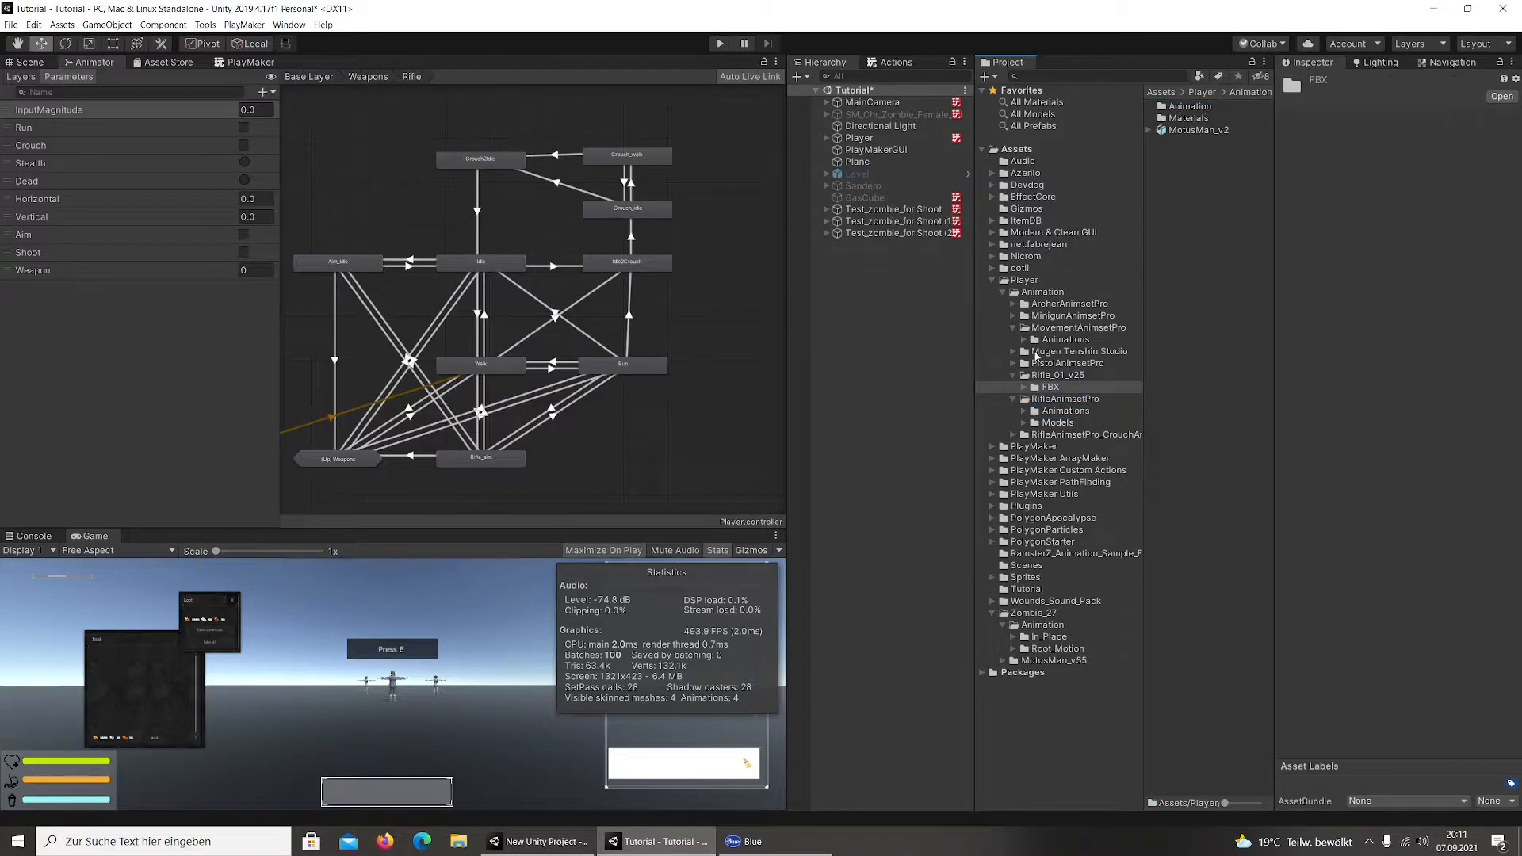
{"action": "left_click", "coordinate": [1058, 375]}
{"action": "left_click", "coordinate": [1014, 375]}
{"action": "left_click", "coordinate": [1099, 364]}
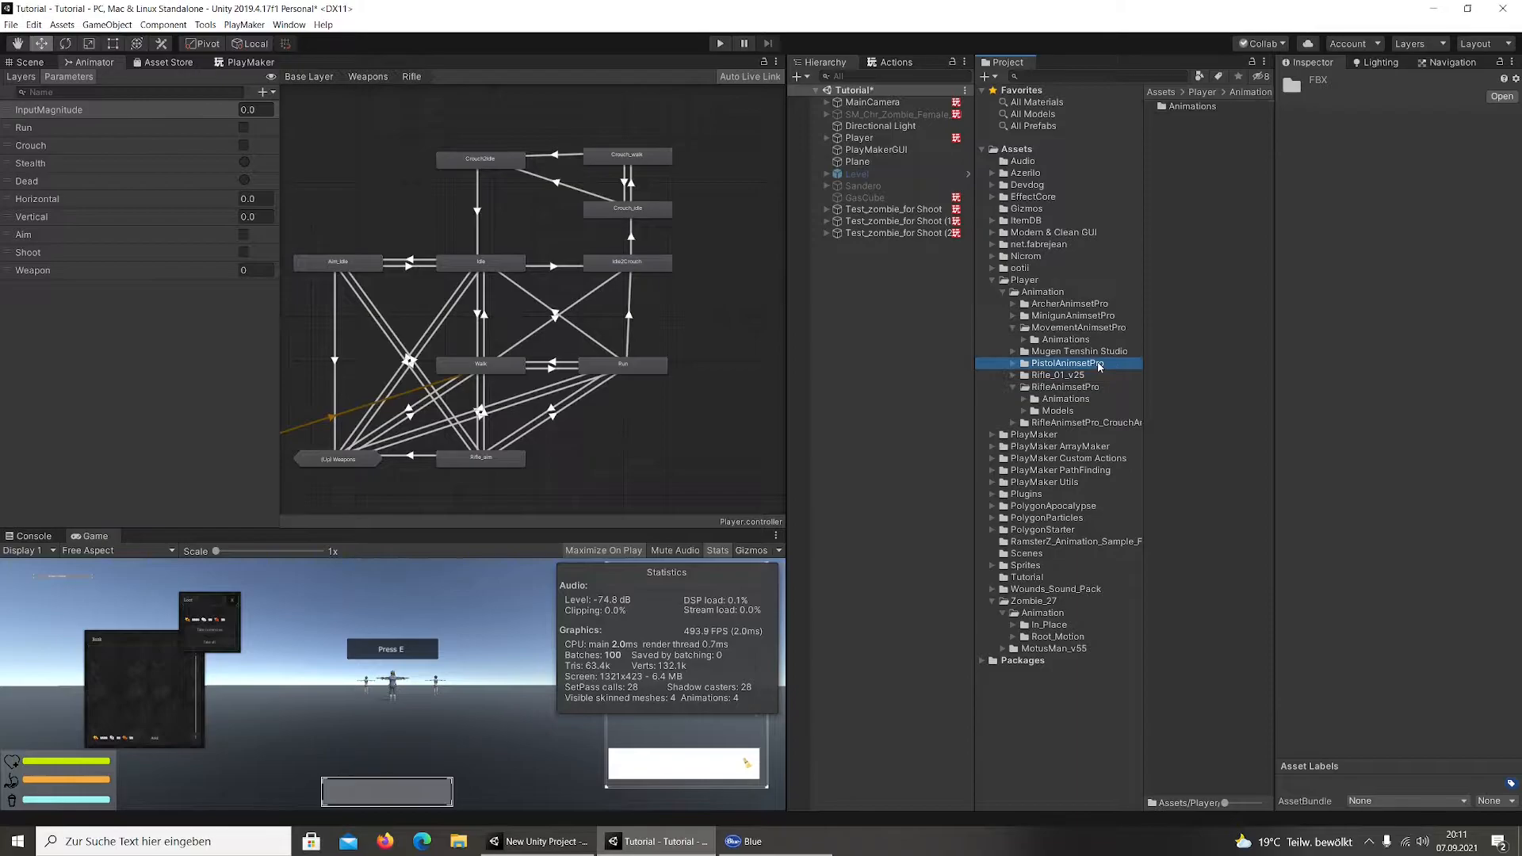
Examine the clips of the RifleAnimsetPro_CrouchAndProne file, previewing Rifle_Idle, Rifle_Crouch2Prone and Rifle_Prone2Idle
{"action": "left_click", "coordinate": [1065, 387]}
{"action": "left_click", "coordinate": [1089, 423]}
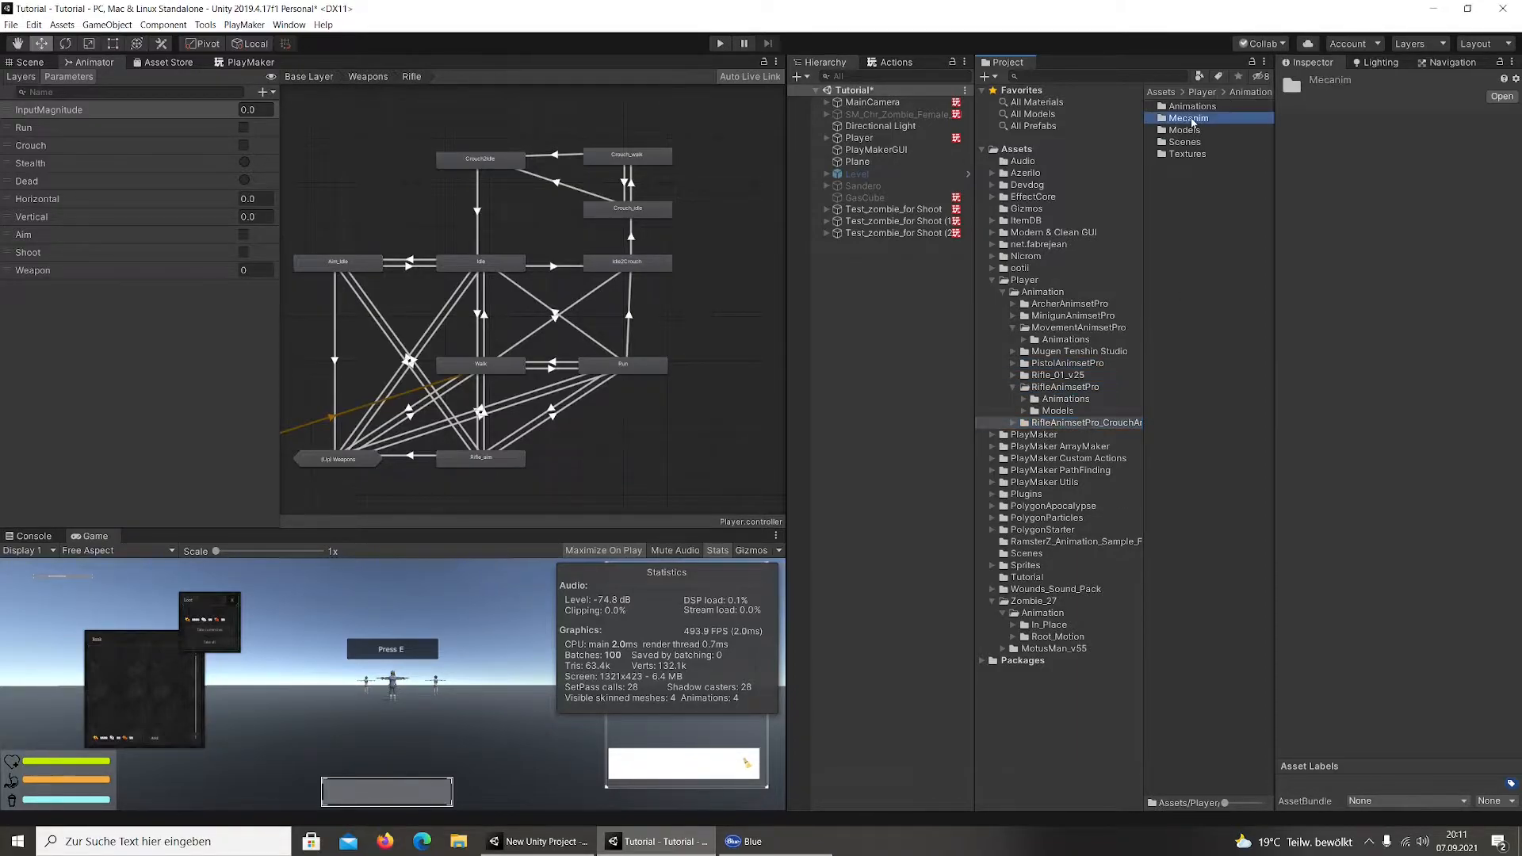
{"action": "double_click", "coordinate": [1190, 119]}
{"action": "left_click", "coordinate": [1061, 435]}
{"action": "left_click", "coordinate": [1197, 107]}
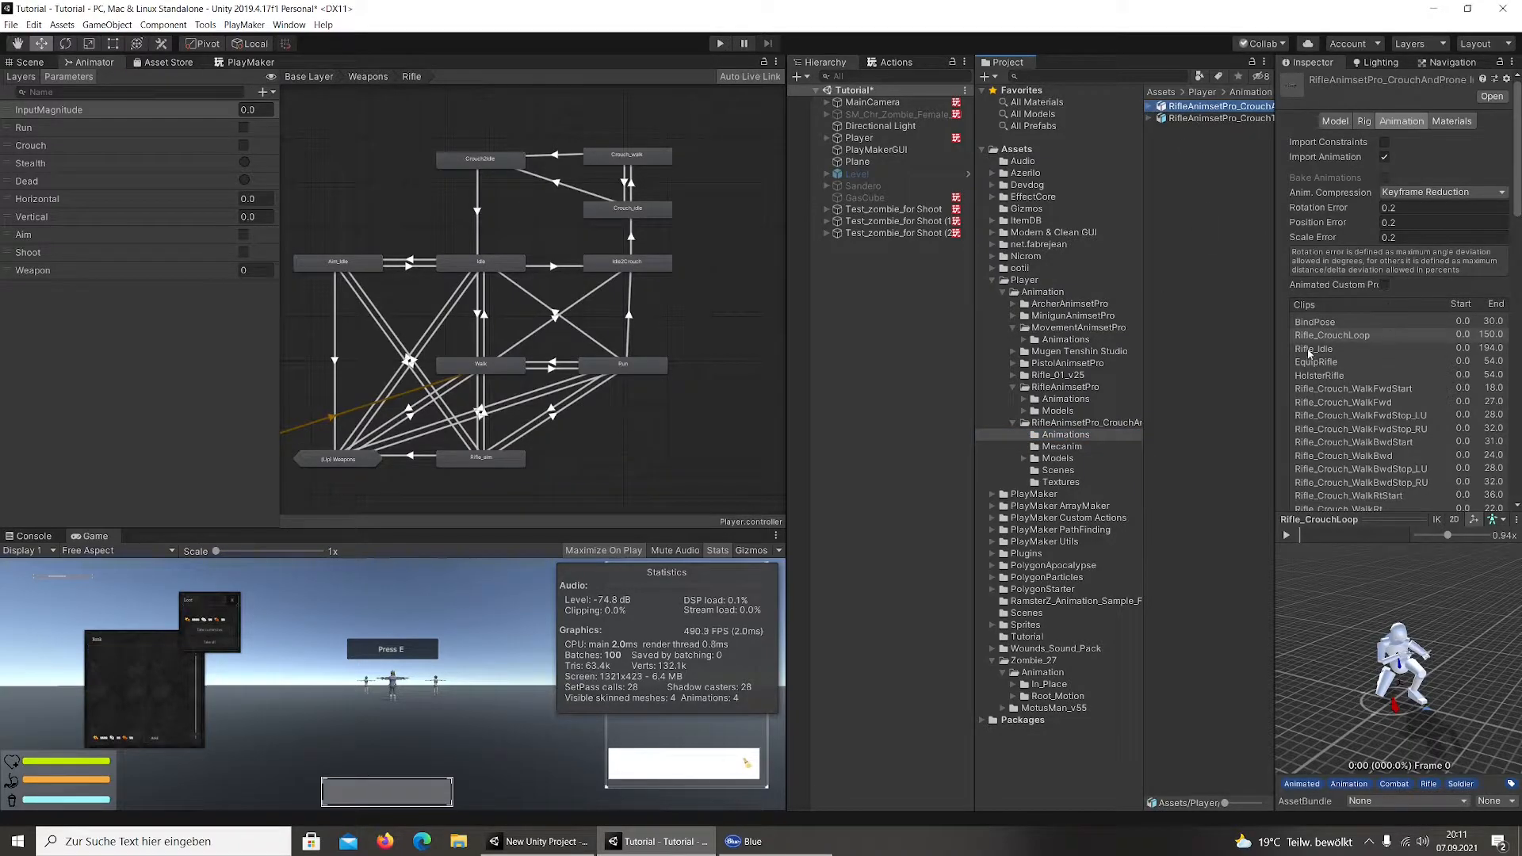
{"action": "left_click", "coordinate": [1309, 350]}
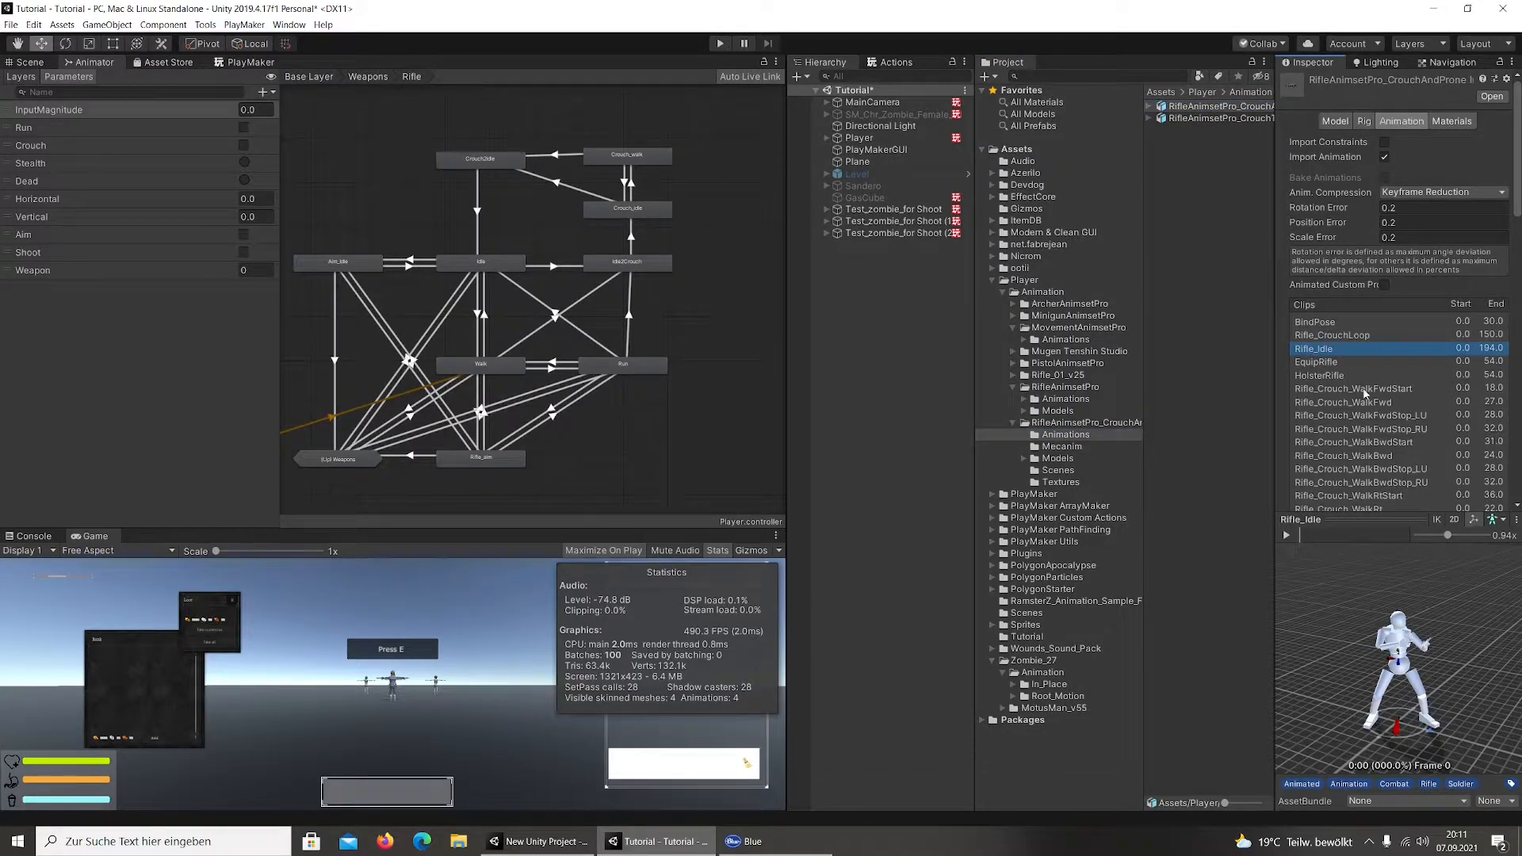
{"action": "scroll", "coordinate": [1365, 394], "scroll_direction": "down", "scroll_amount": 5}
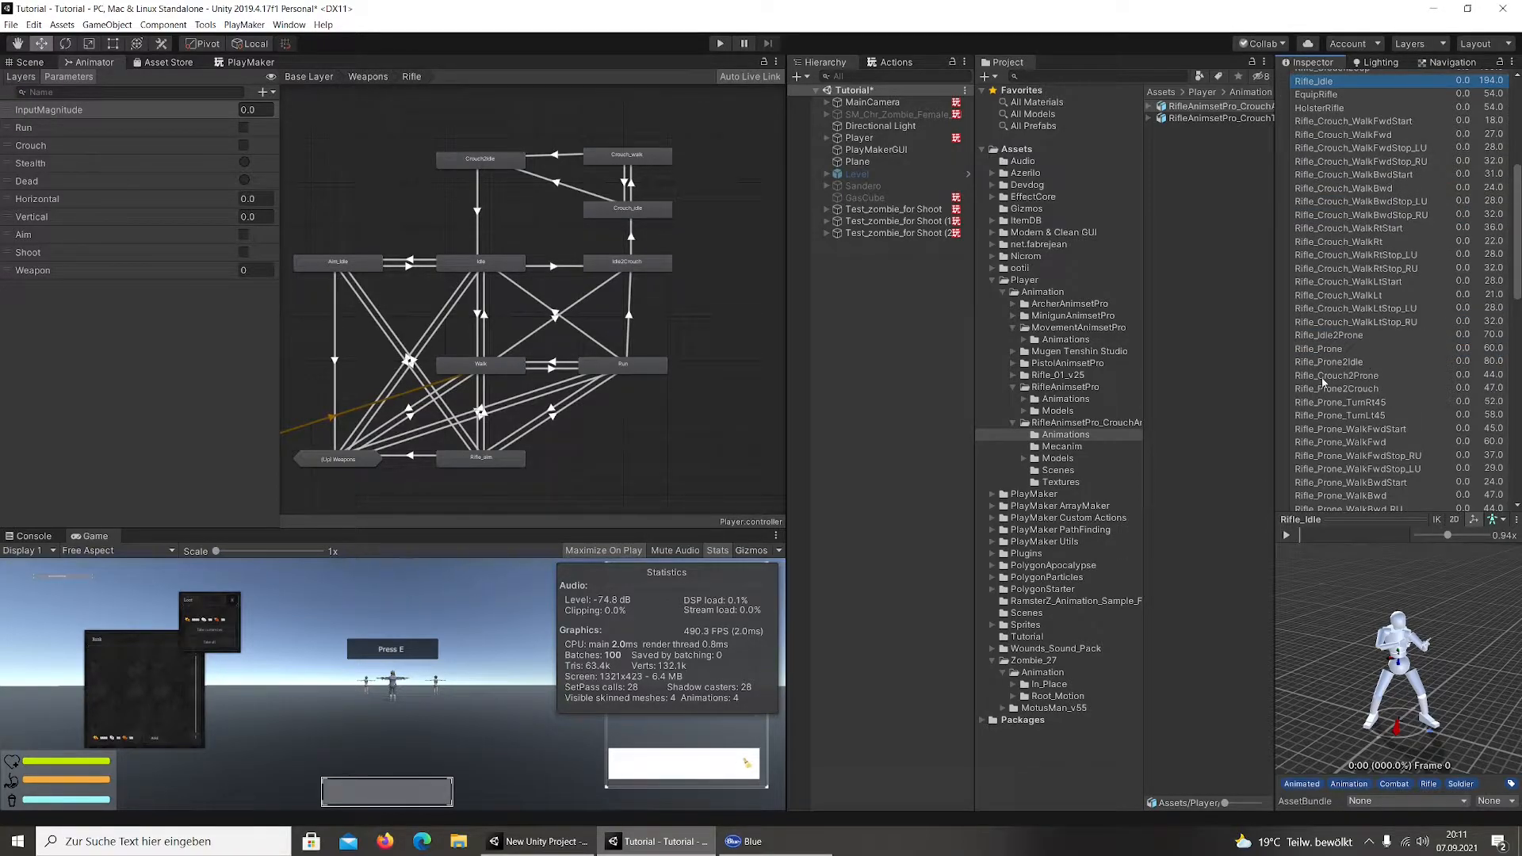
{"action": "left_click", "coordinate": [1353, 376]}
{"action": "scroll", "coordinate": [1393, 341], "scroll_direction": "down", "scroll_amount": 3}
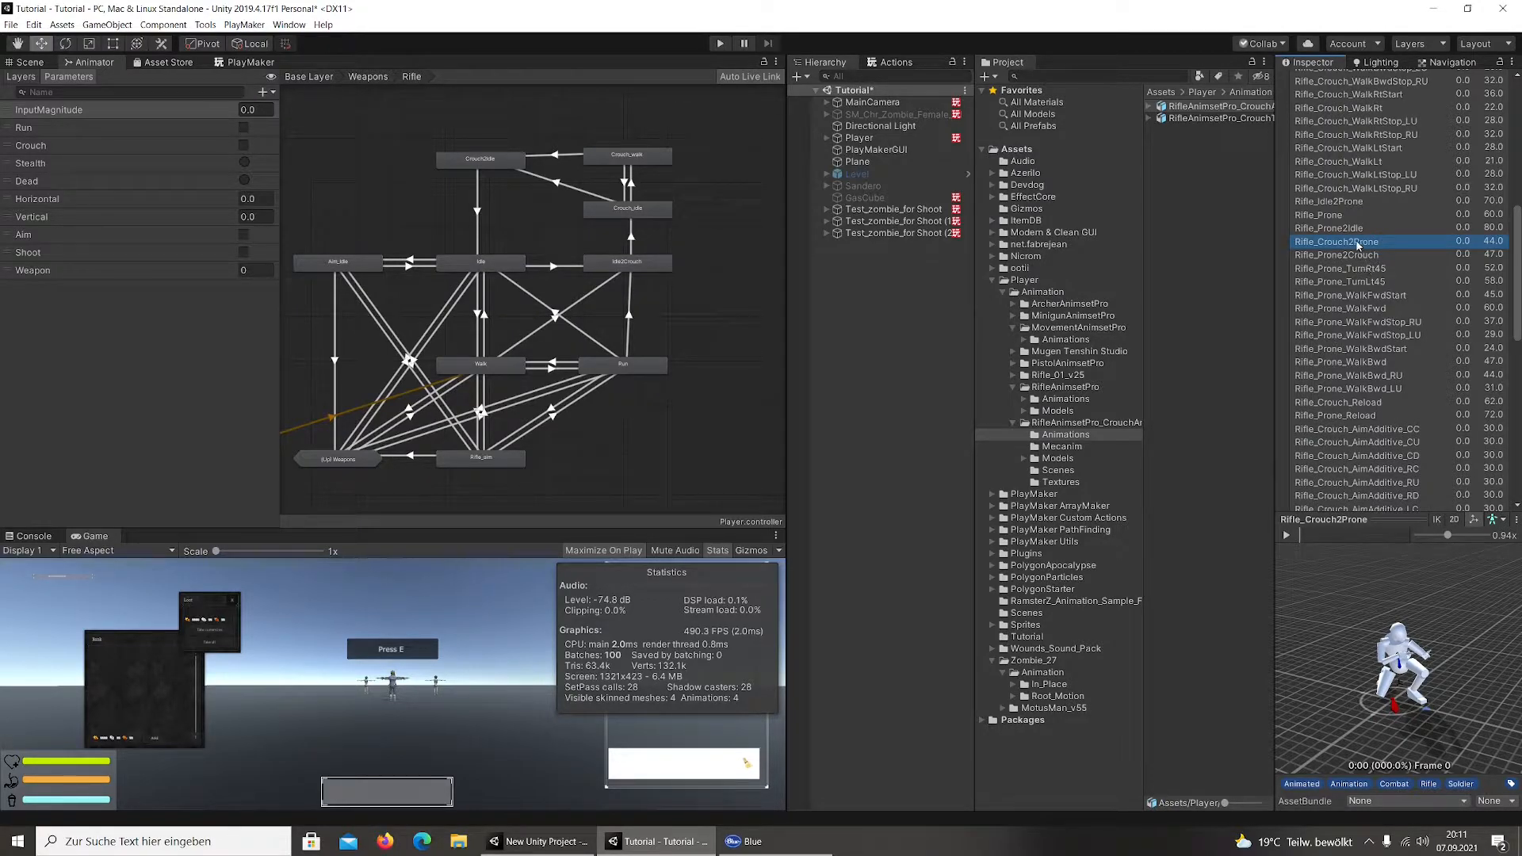
{"action": "left_click", "coordinate": [1354, 229]}
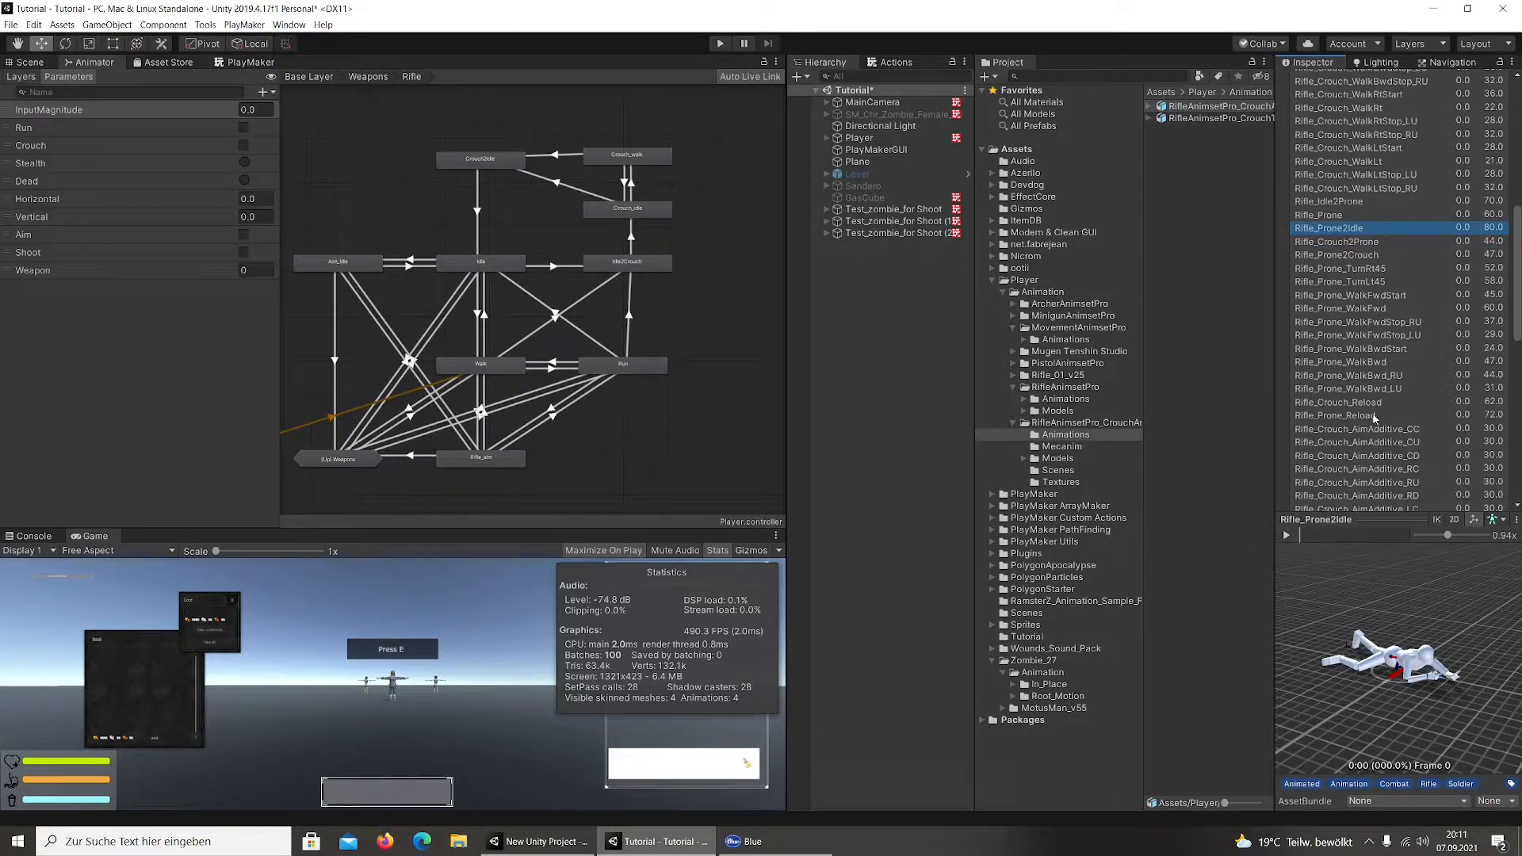
{"action": "scroll", "coordinate": [1312, 336], "scroll_direction": "down", "scroll_amount": 10}
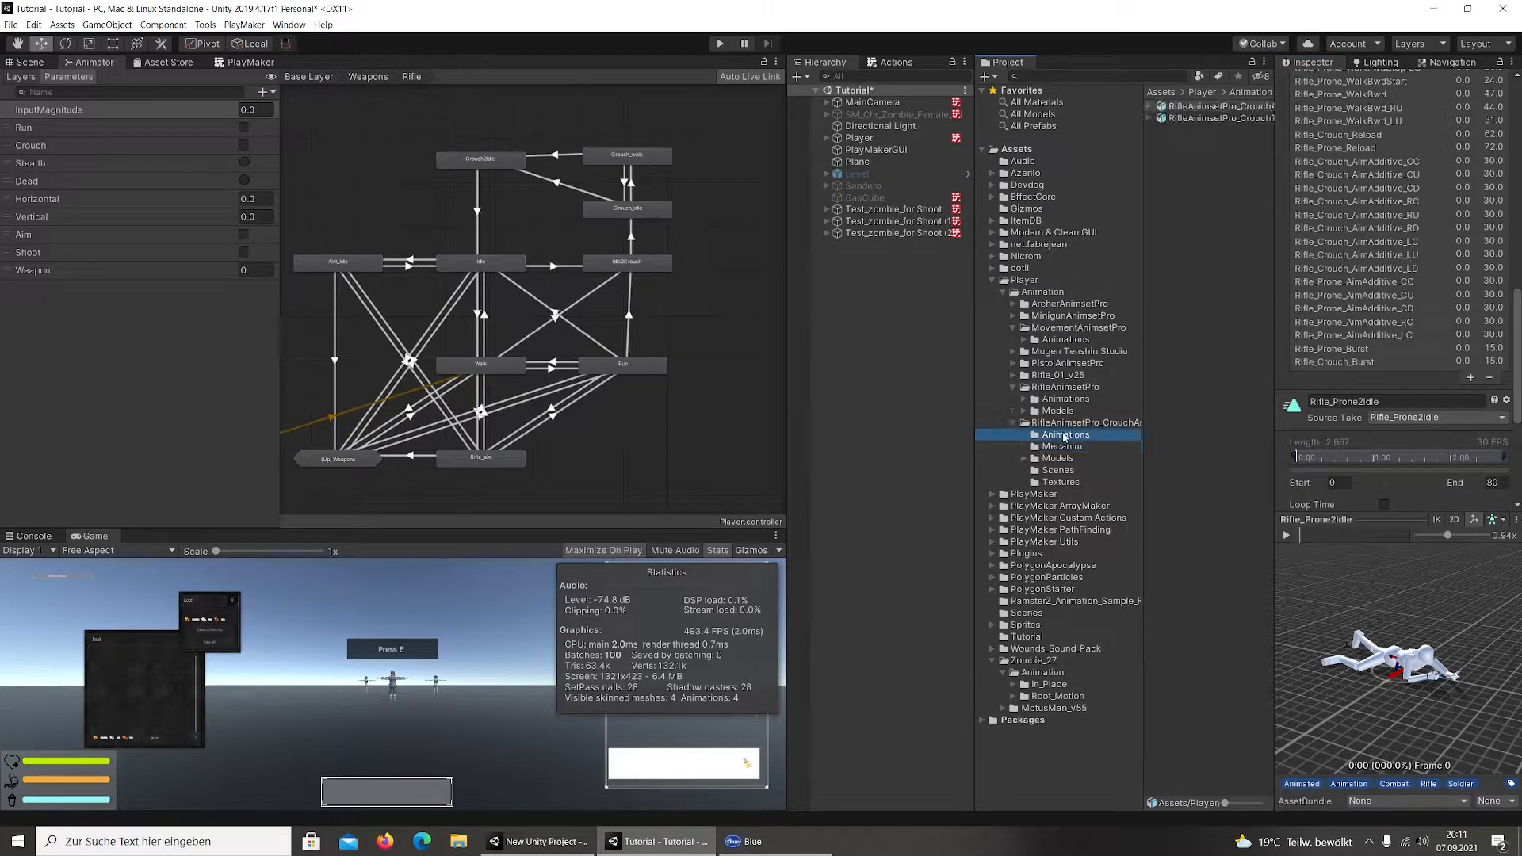
Examine the clip lists of the crouch turn file and the main, diagonal and remaining RifleAnimsetPro animation files
{"action": "left_click", "coordinate": [1221, 117]}
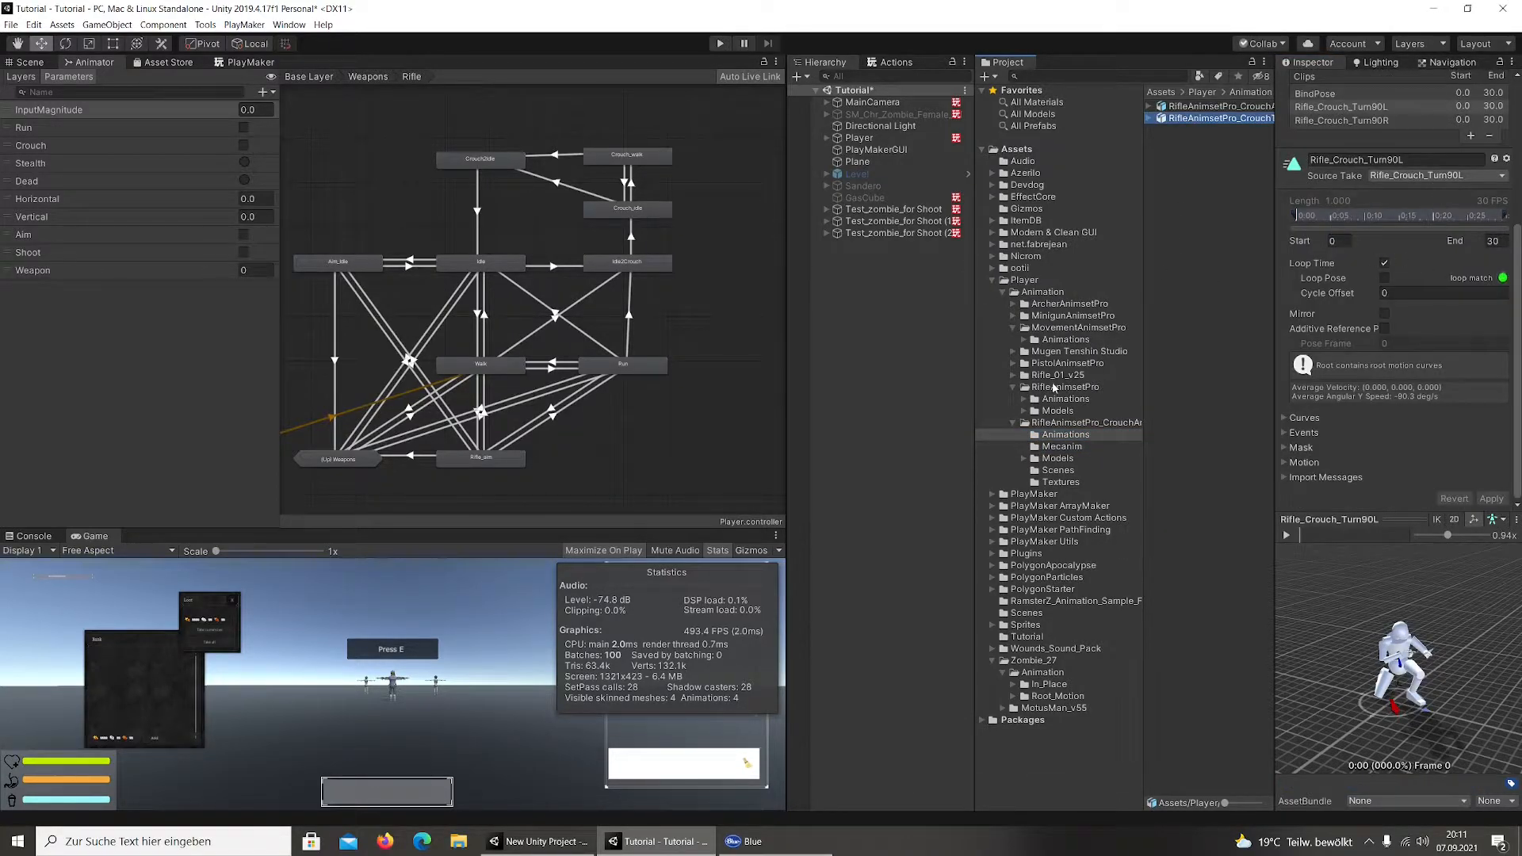
{"action": "left_click", "coordinate": [1066, 399]}
{"action": "left_click", "coordinate": [1202, 130]}
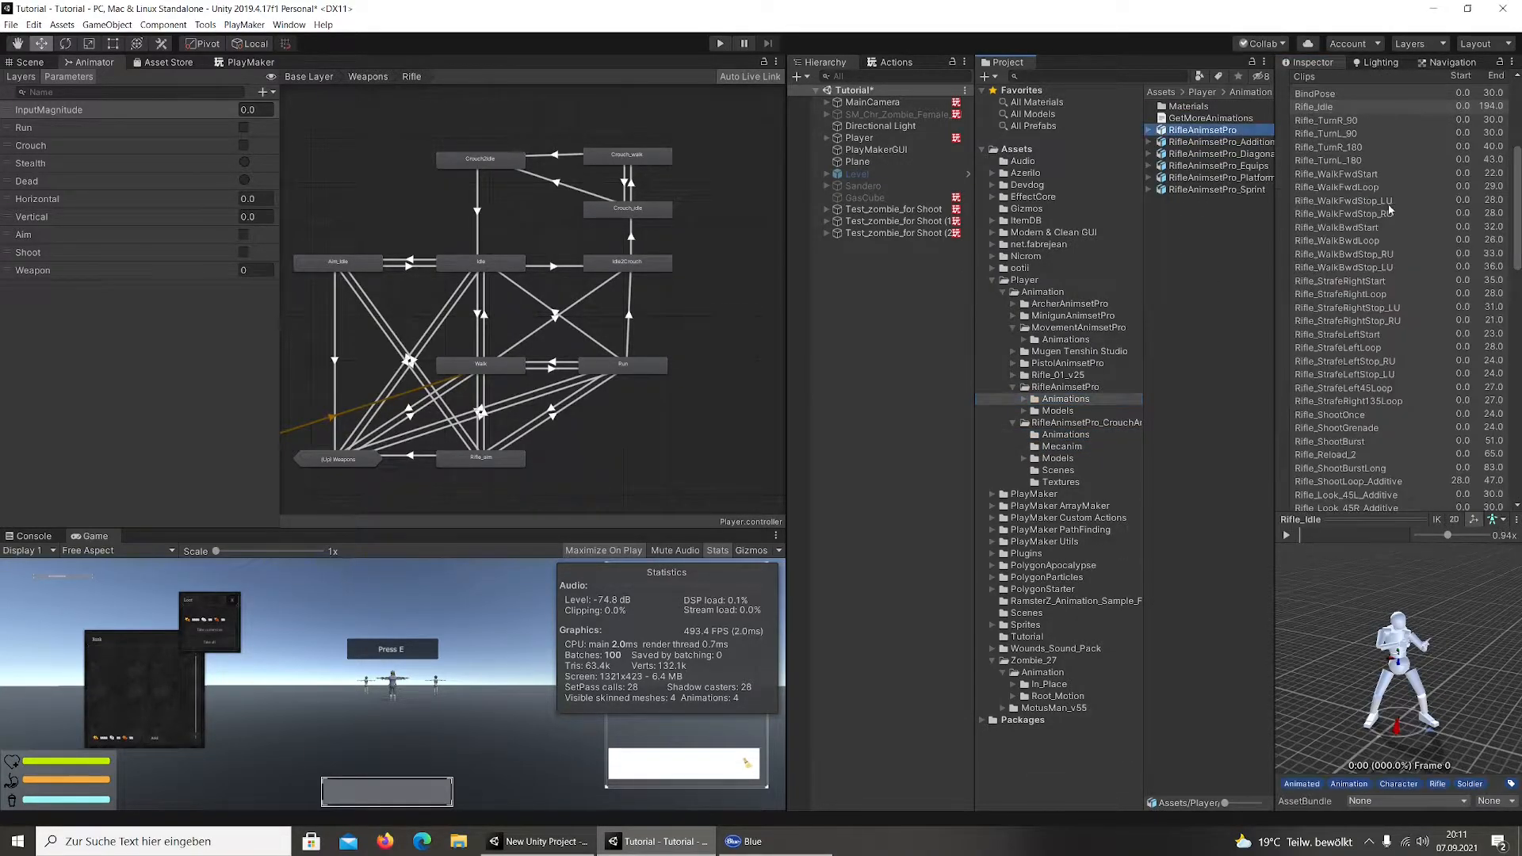
{"action": "scroll", "coordinate": [1351, 300], "scroll_direction": "down", "scroll_amount": 10}
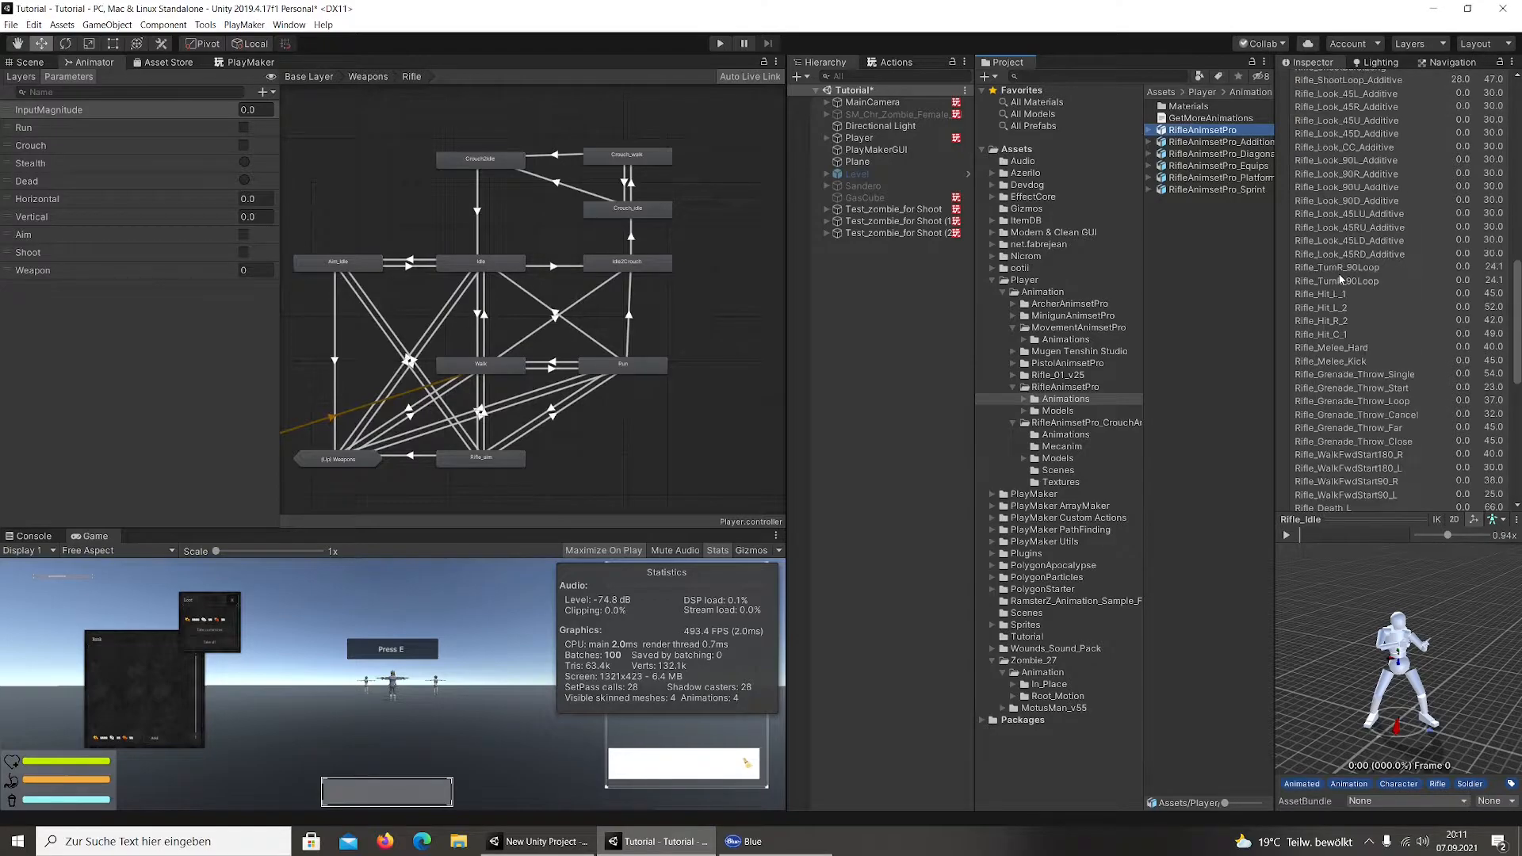
{"action": "scroll", "coordinate": [1337, 436], "scroll_direction": "down", "scroll_amount": 5}
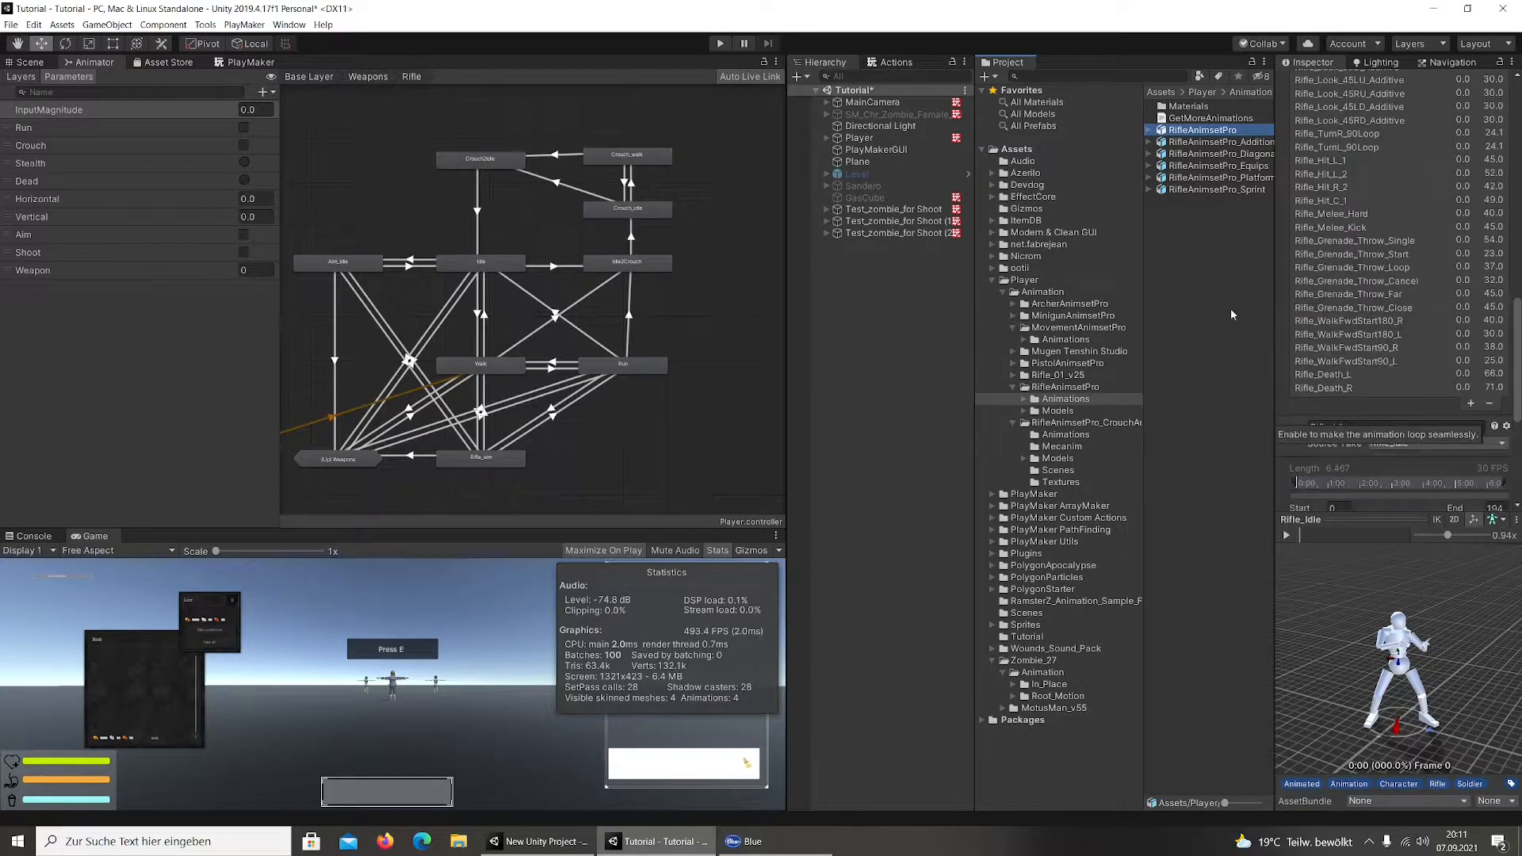
{"action": "left_click", "coordinate": [1243, 154]}
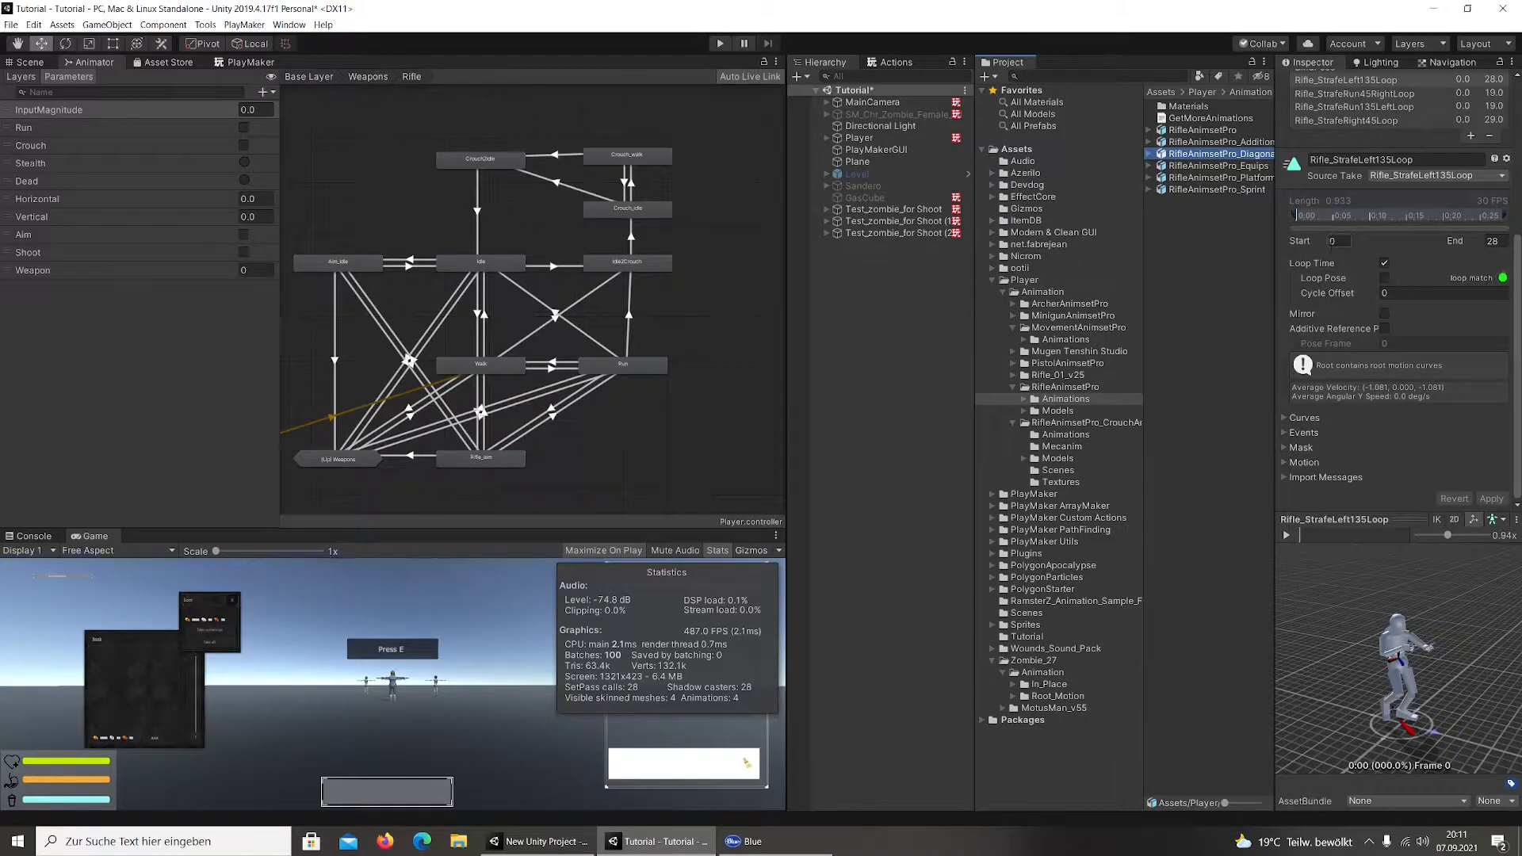
{"action": "scroll", "coordinate": [1300, 230], "scroll_direction": "up", "scroll_amount": 5}
{"action": "key", "text": "Down"}
{"action": "key", "text": "Down"}
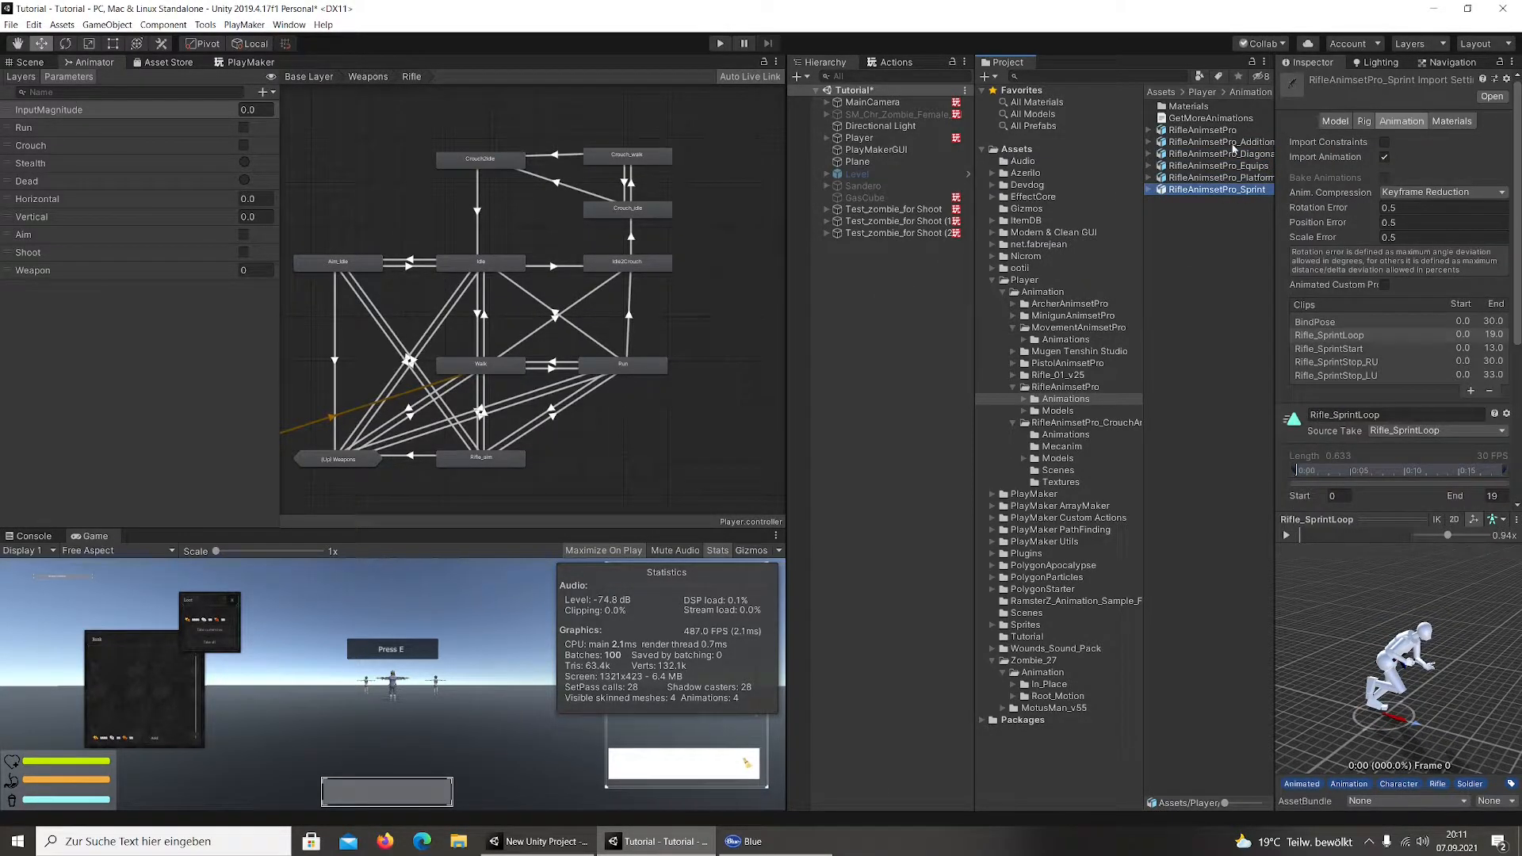
Play the preview of the Rifle_CrouchLoop clip from the additional RifleAnimsetPro animation file
{"action": "left_click", "coordinate": [1233, 144]}
{"action": "scroll", "coordinate": [1446, 387], "scroll_direction": "down", "scroll_amount": 3}
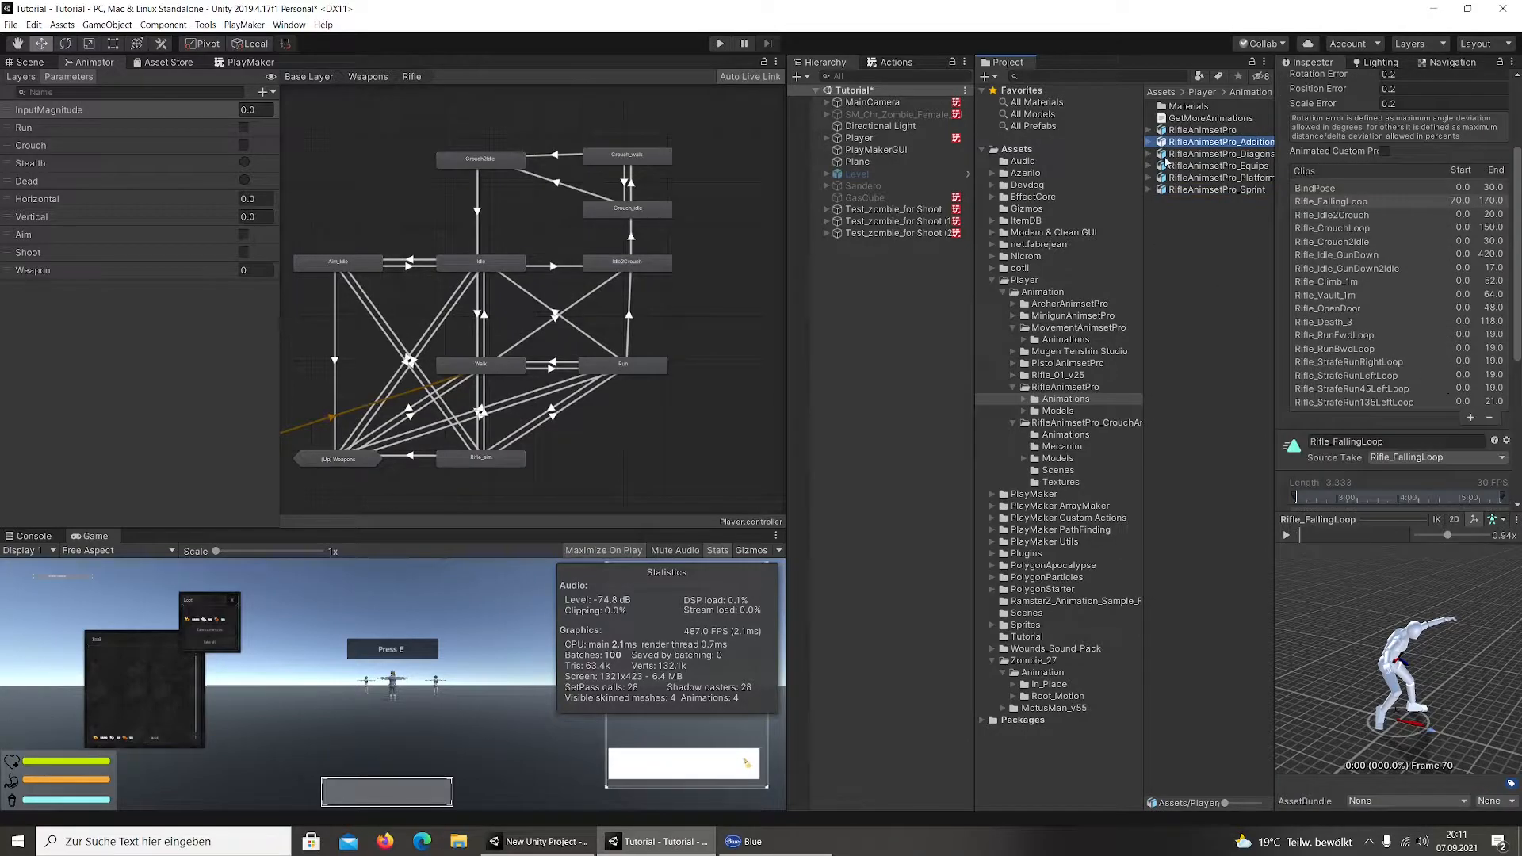
{"action": "left_click", "coordinate": [1381, 216]}
{"action": "left_click", "coordinate": [1357, 229]}
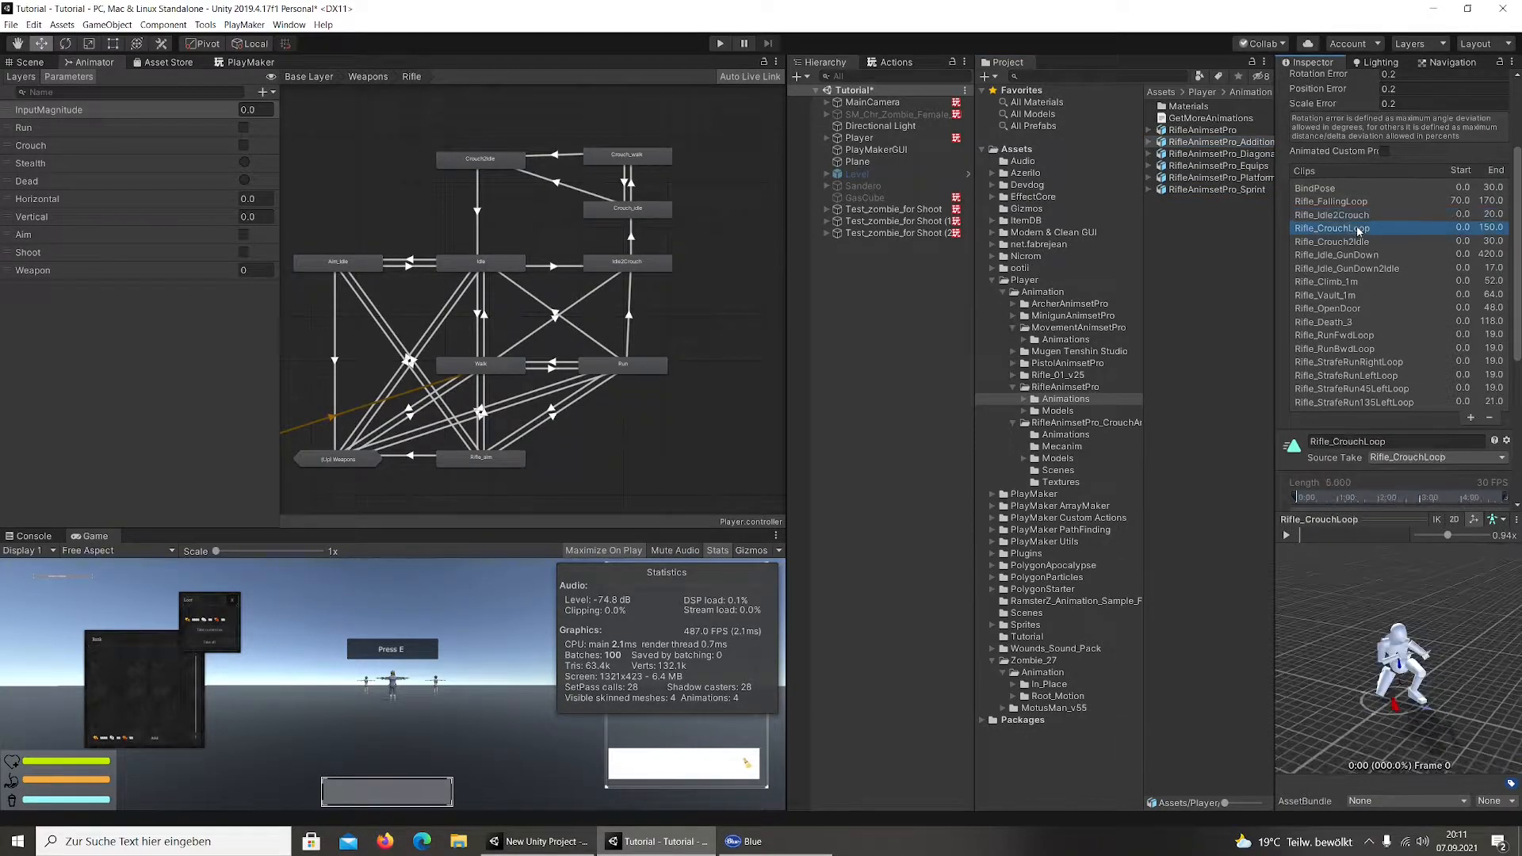
{"action": "left_click", "coordinate": [1285, 536]}
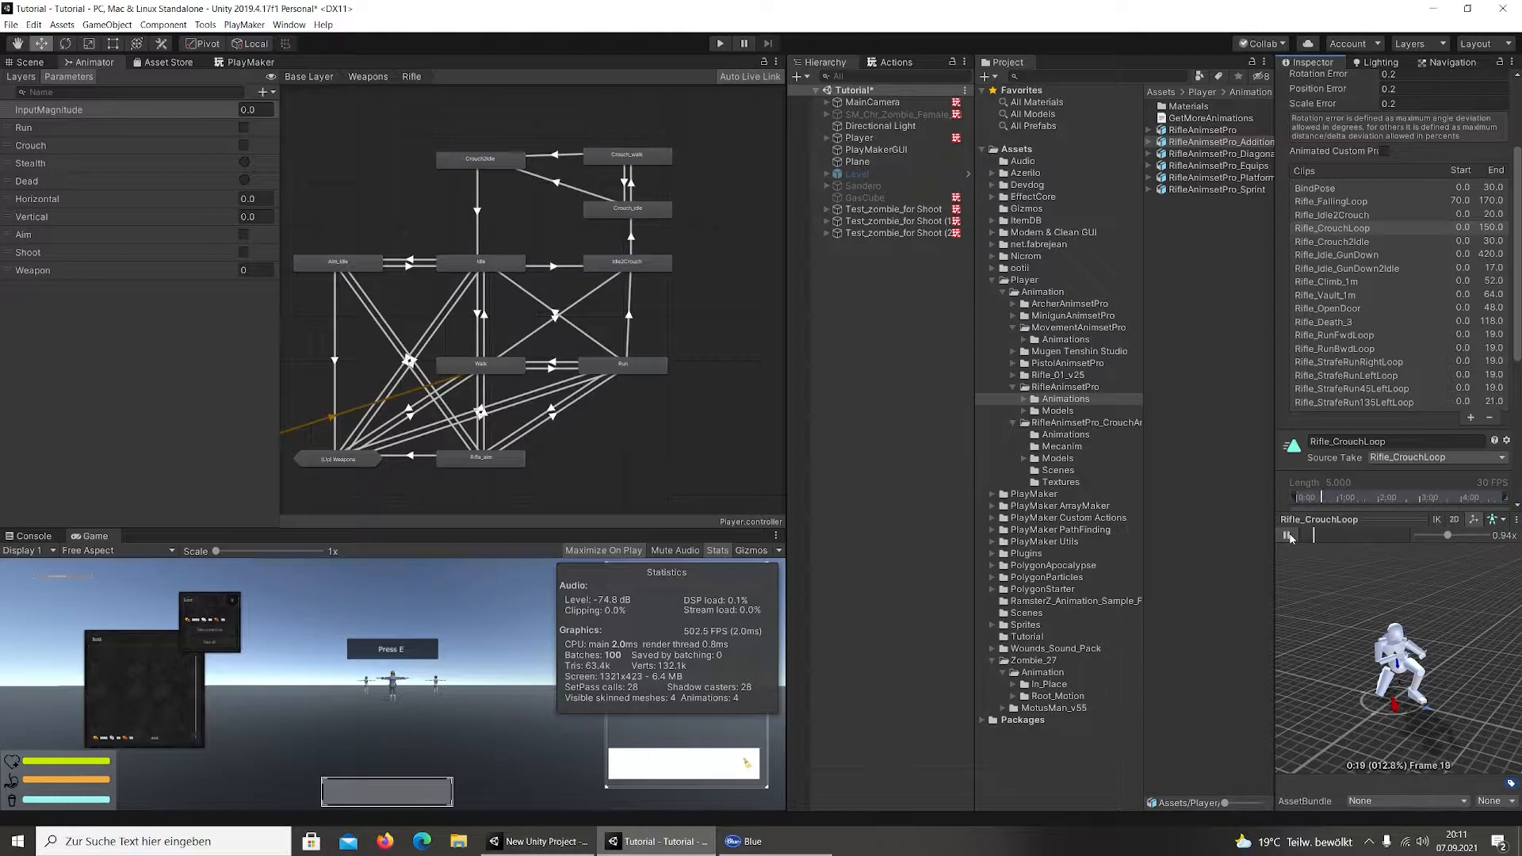
Set the motion of the Crouch_idle state in the Rifle animator layer to Rifle_CrouchLoop
{"action": "left_click", "coordinate": [1147, 142]}
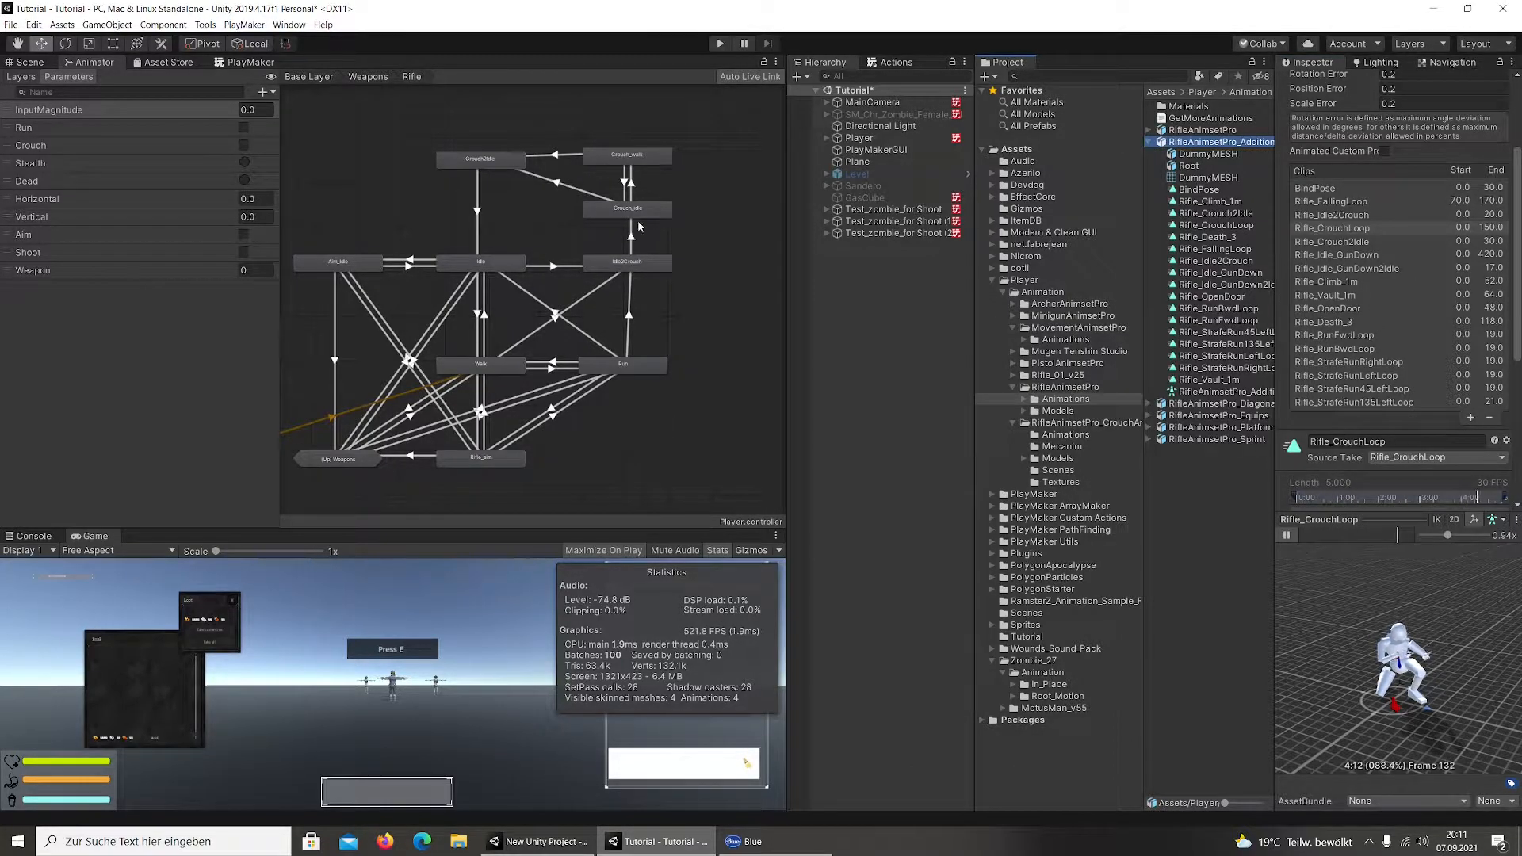
{"action": "left_click", "coordinate": [632, 213]}
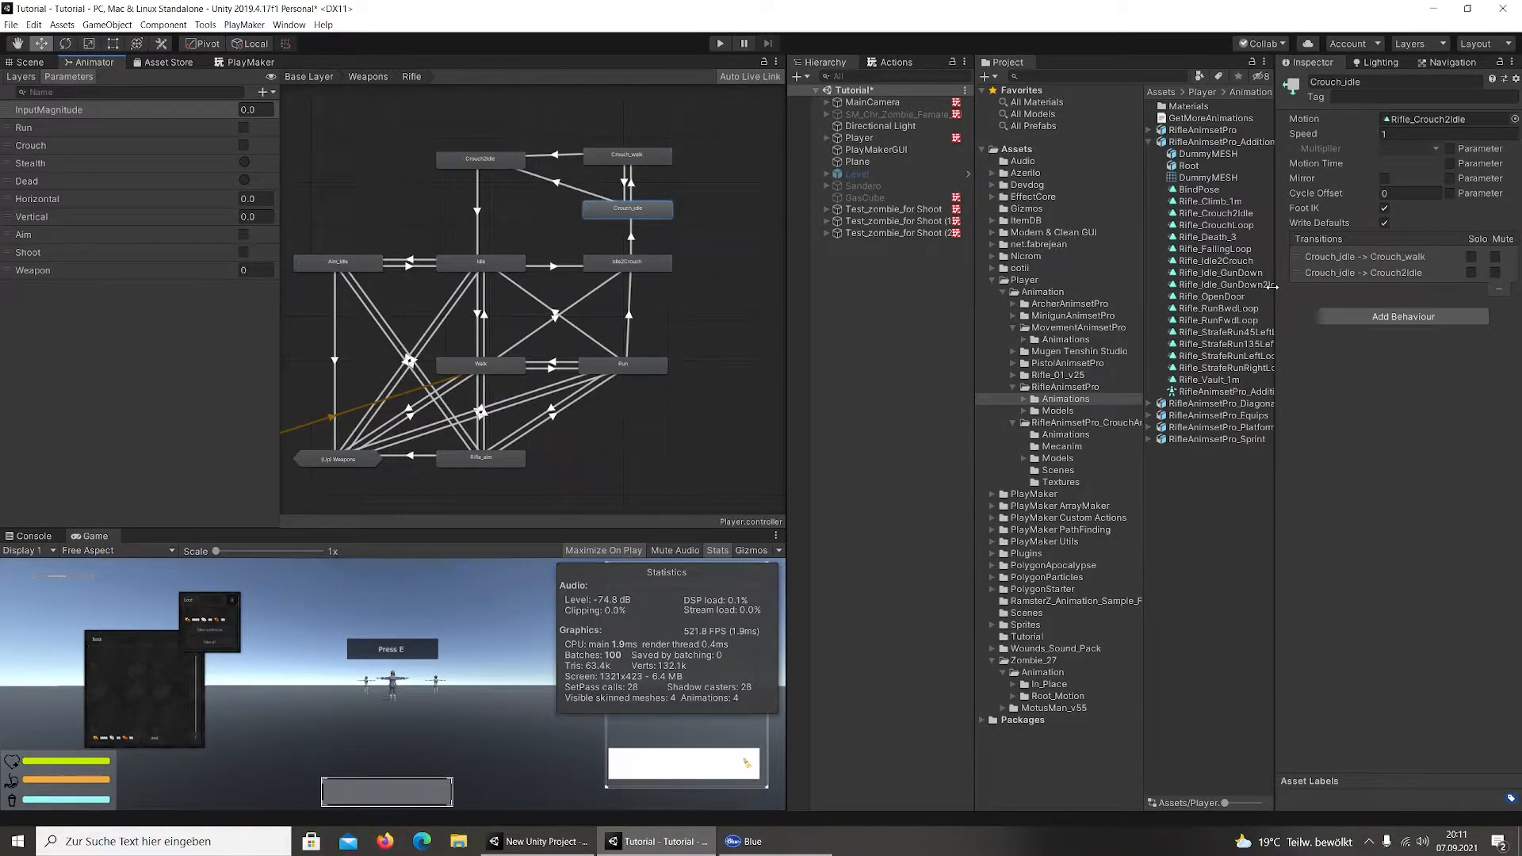
{"action": "left_click_drag", "start_coordinate": [1428, 132], "coordinate": [1433, 123]}
Check the motion clips assigned to the Crouch_walk, Crouch2Idle and Idle2Crouch states
{"action": "left_click", "coordinate": [621, 153]}
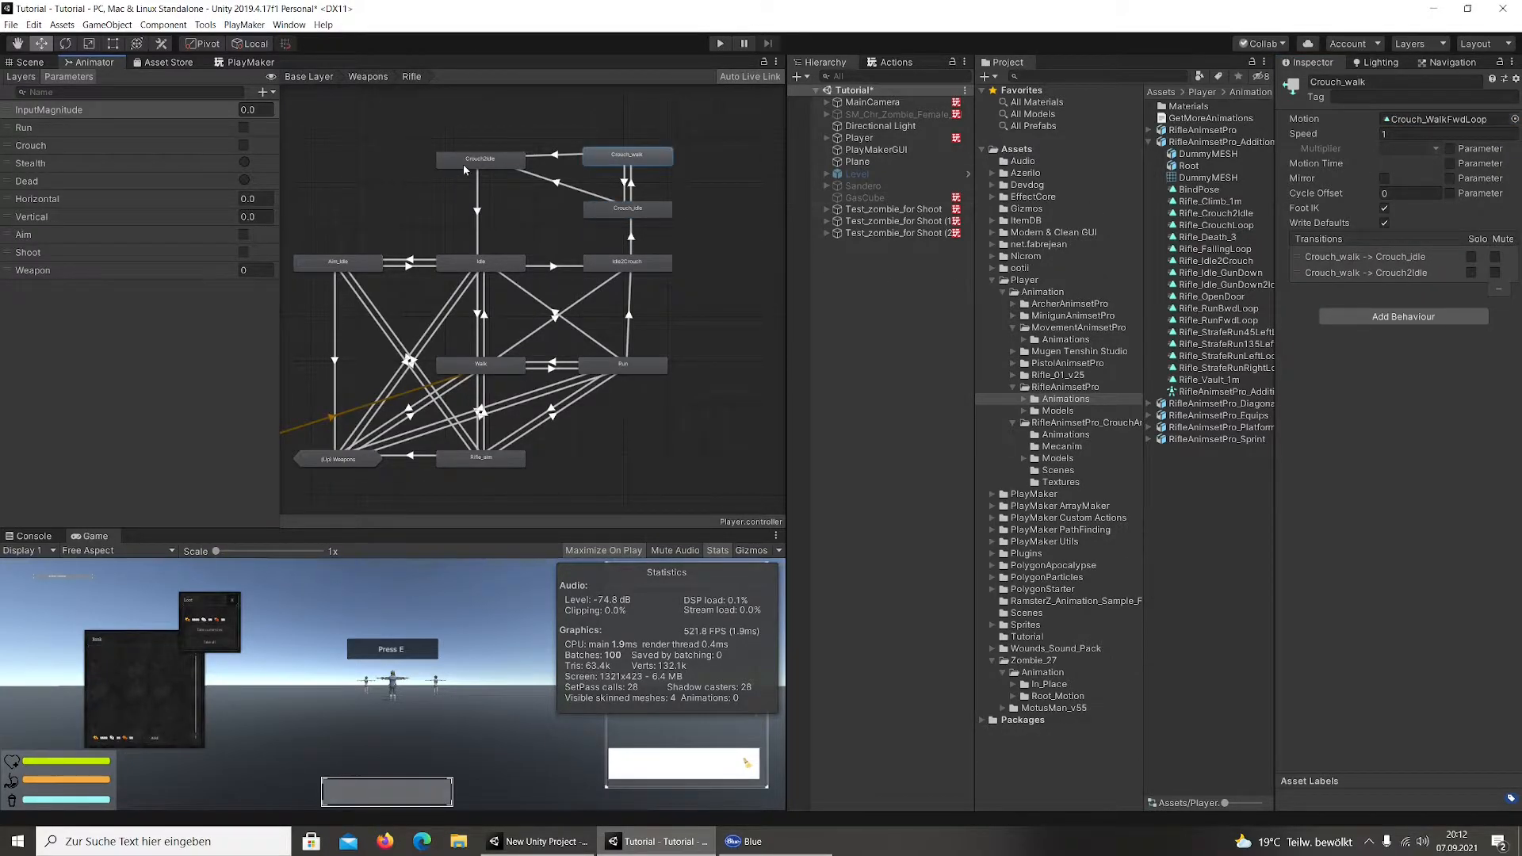
{"action": "left_click", "coordinate": [468, 162]}
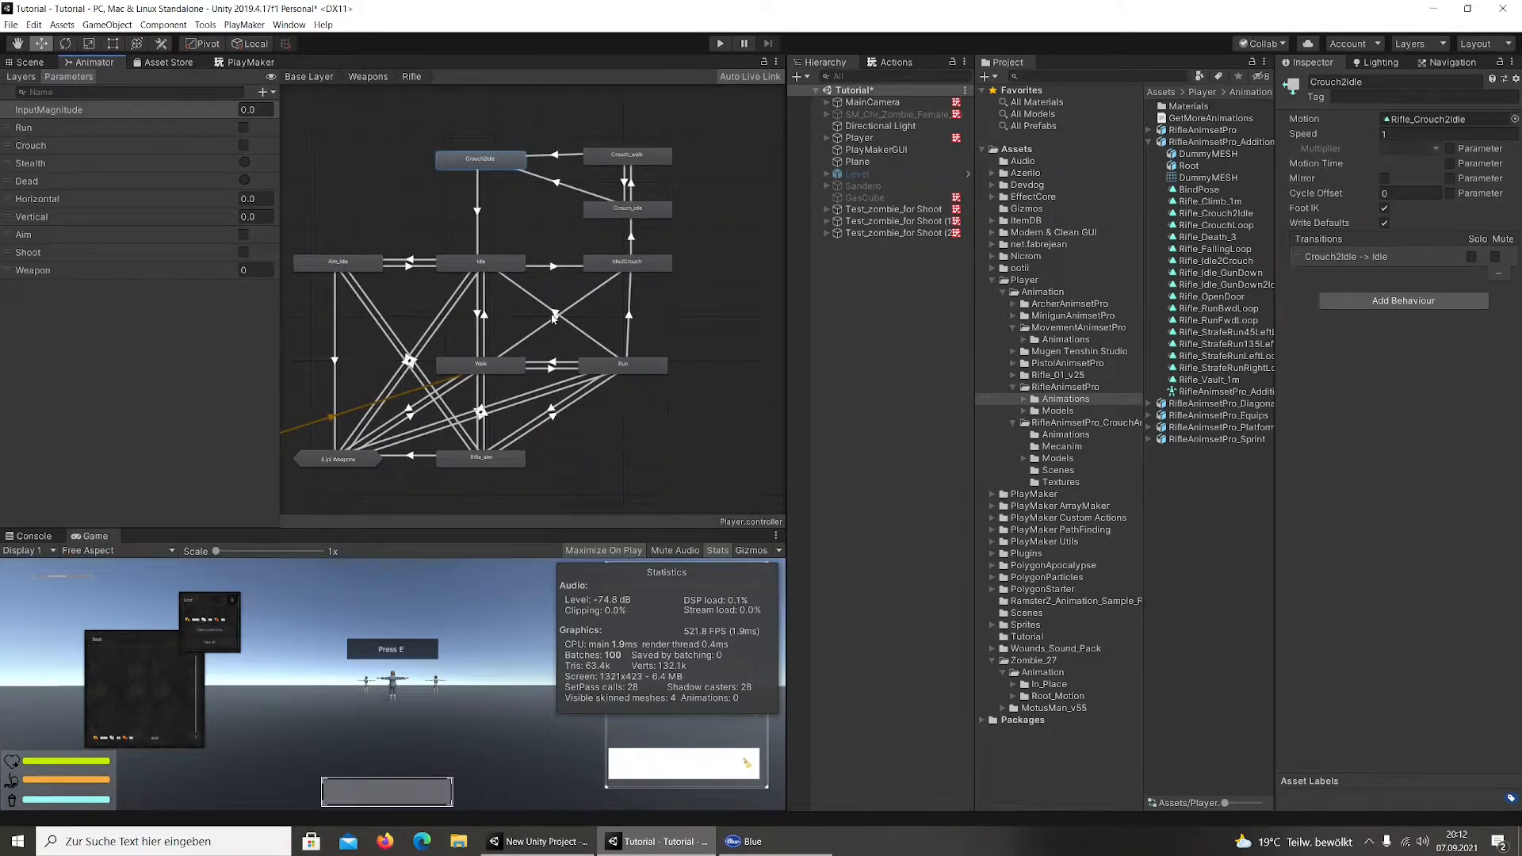
{"action": "left_click", "coordinate": [643, 264]}
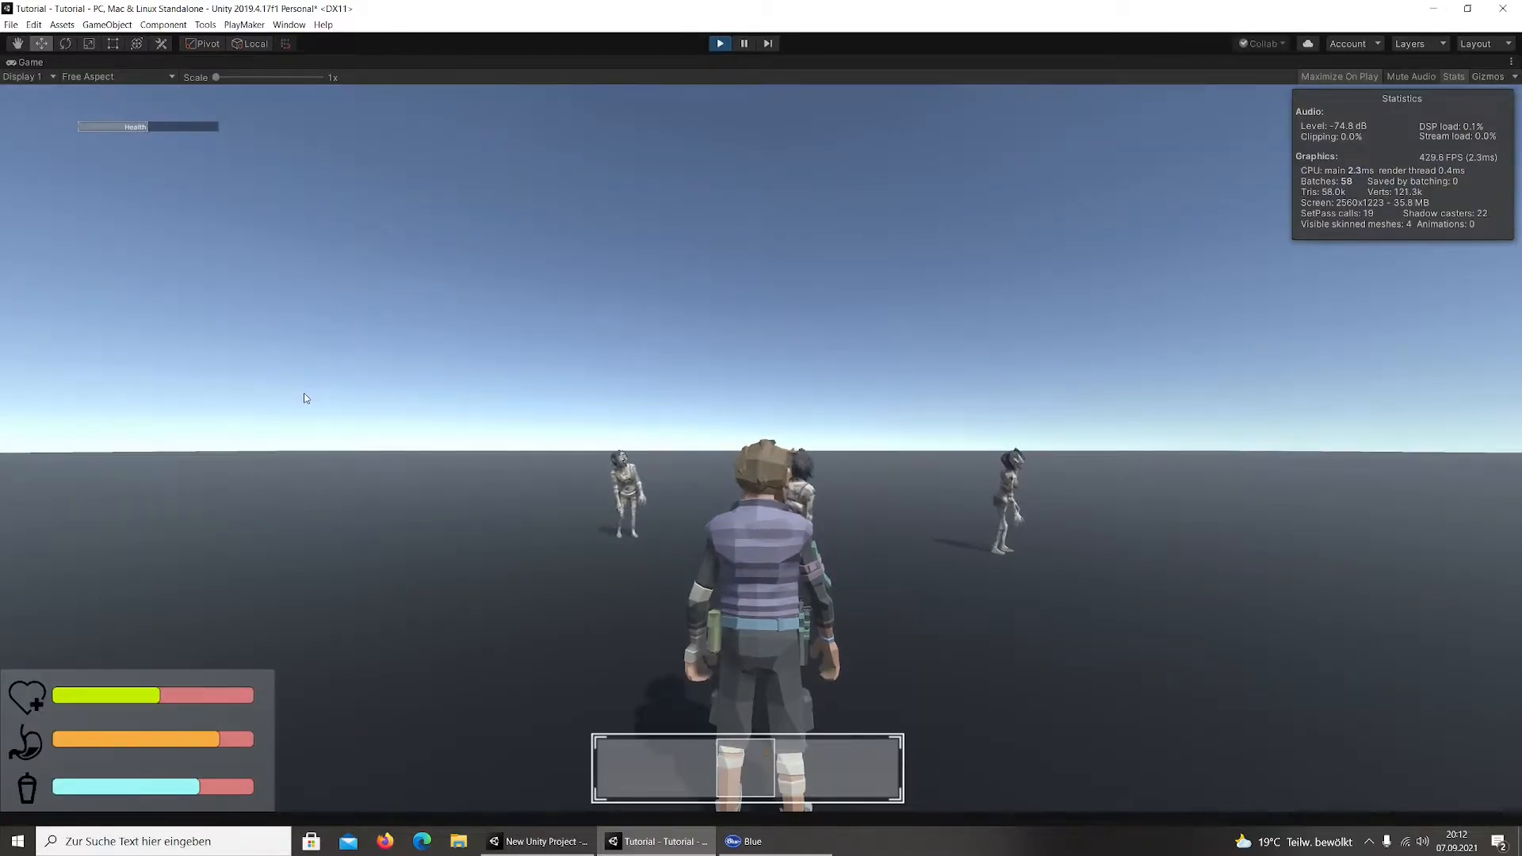
Test crouching in Play mode with the rifle equipped from the inventory, pausing the game to inspect the Crouch_idle state
{"action": "key", "text": "i"}
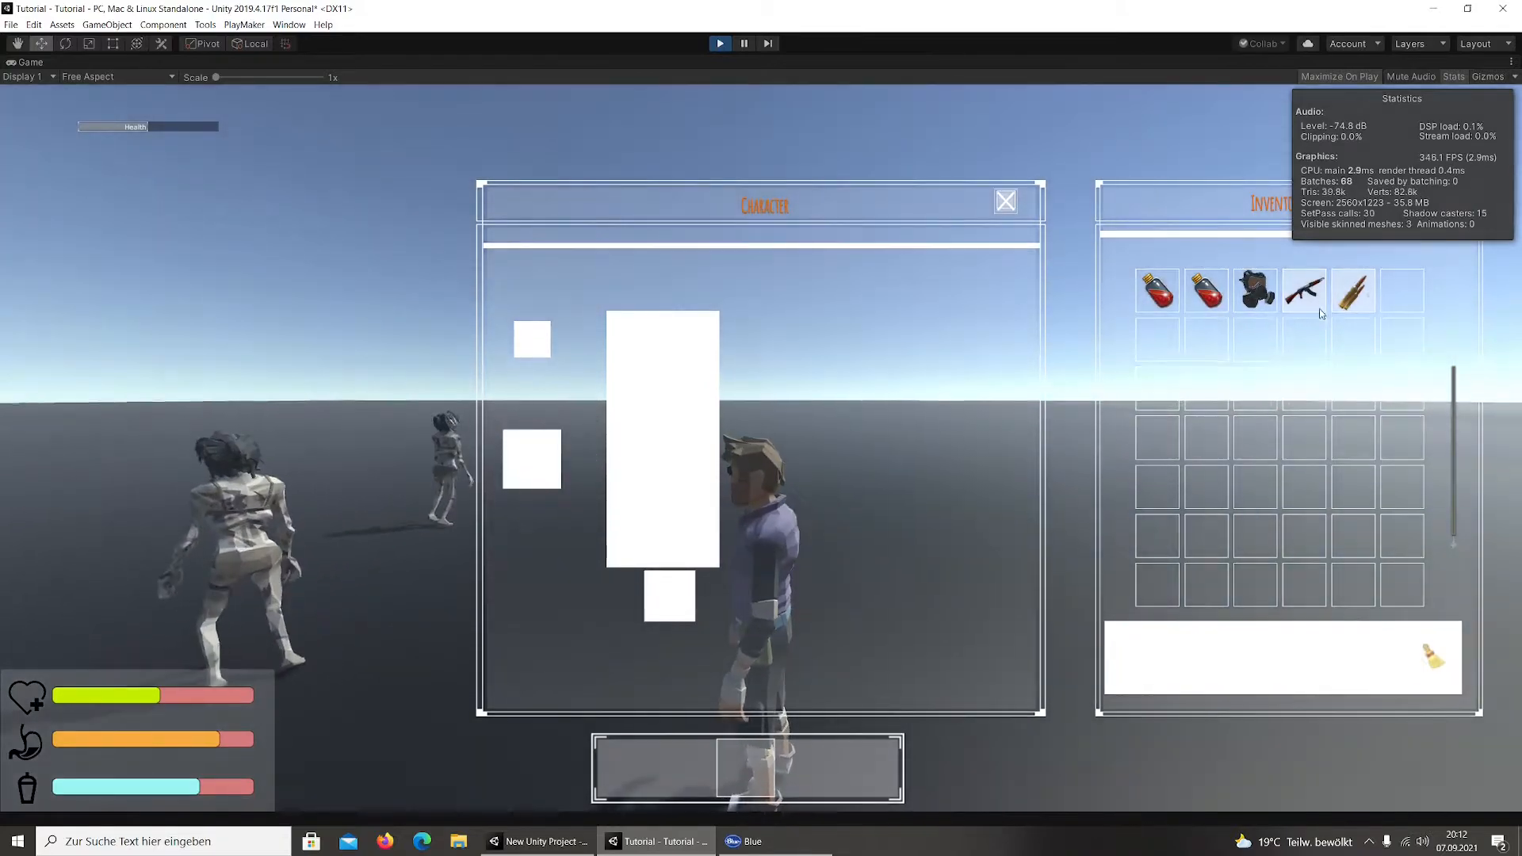
{"action": "right_click", "coordinate": [1311, 297]}
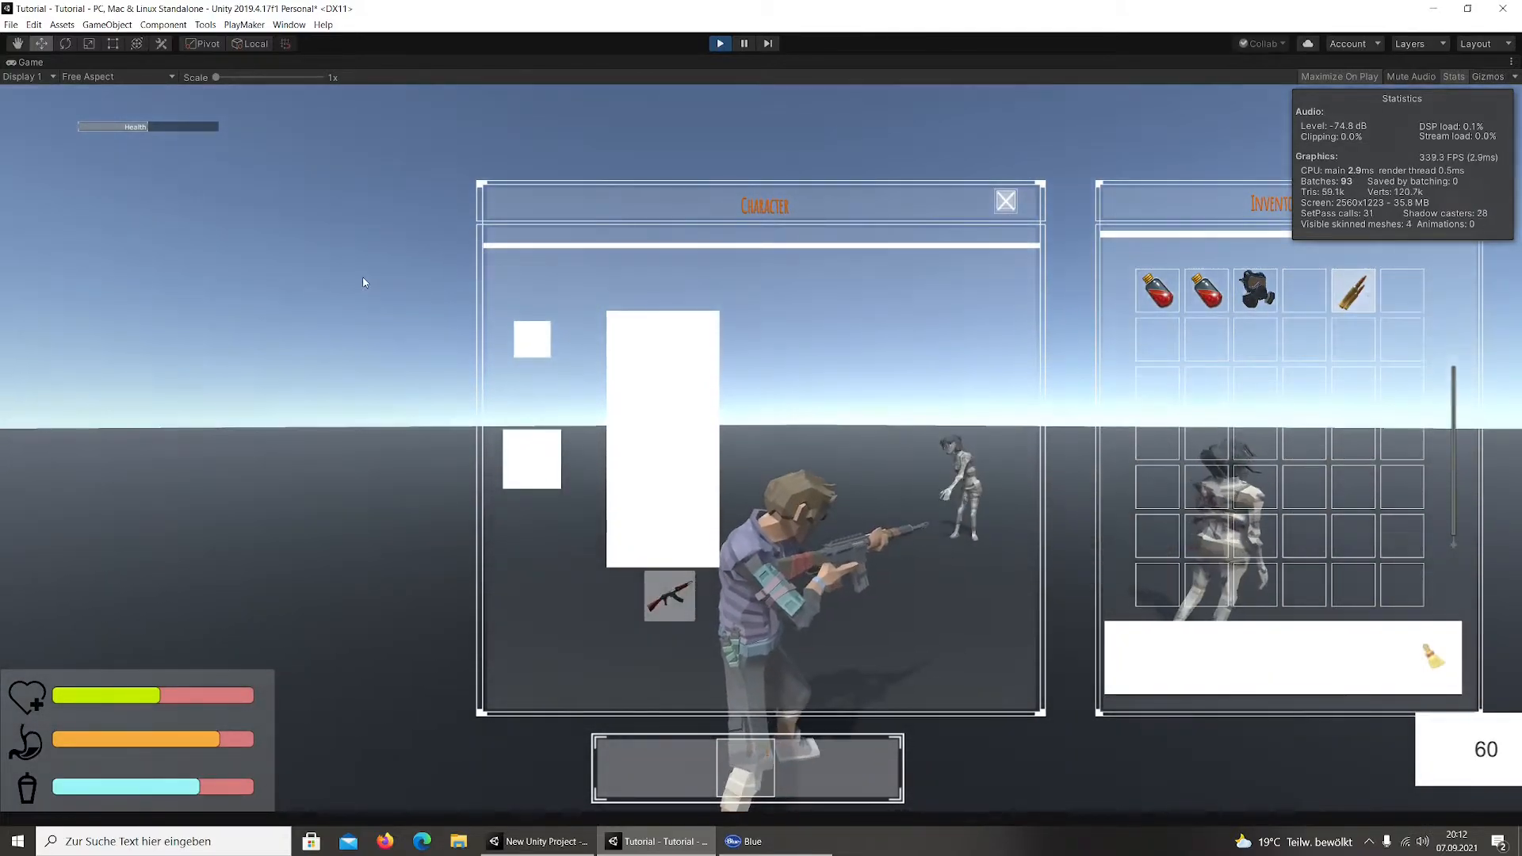
{"action": "key", "text": "i"}
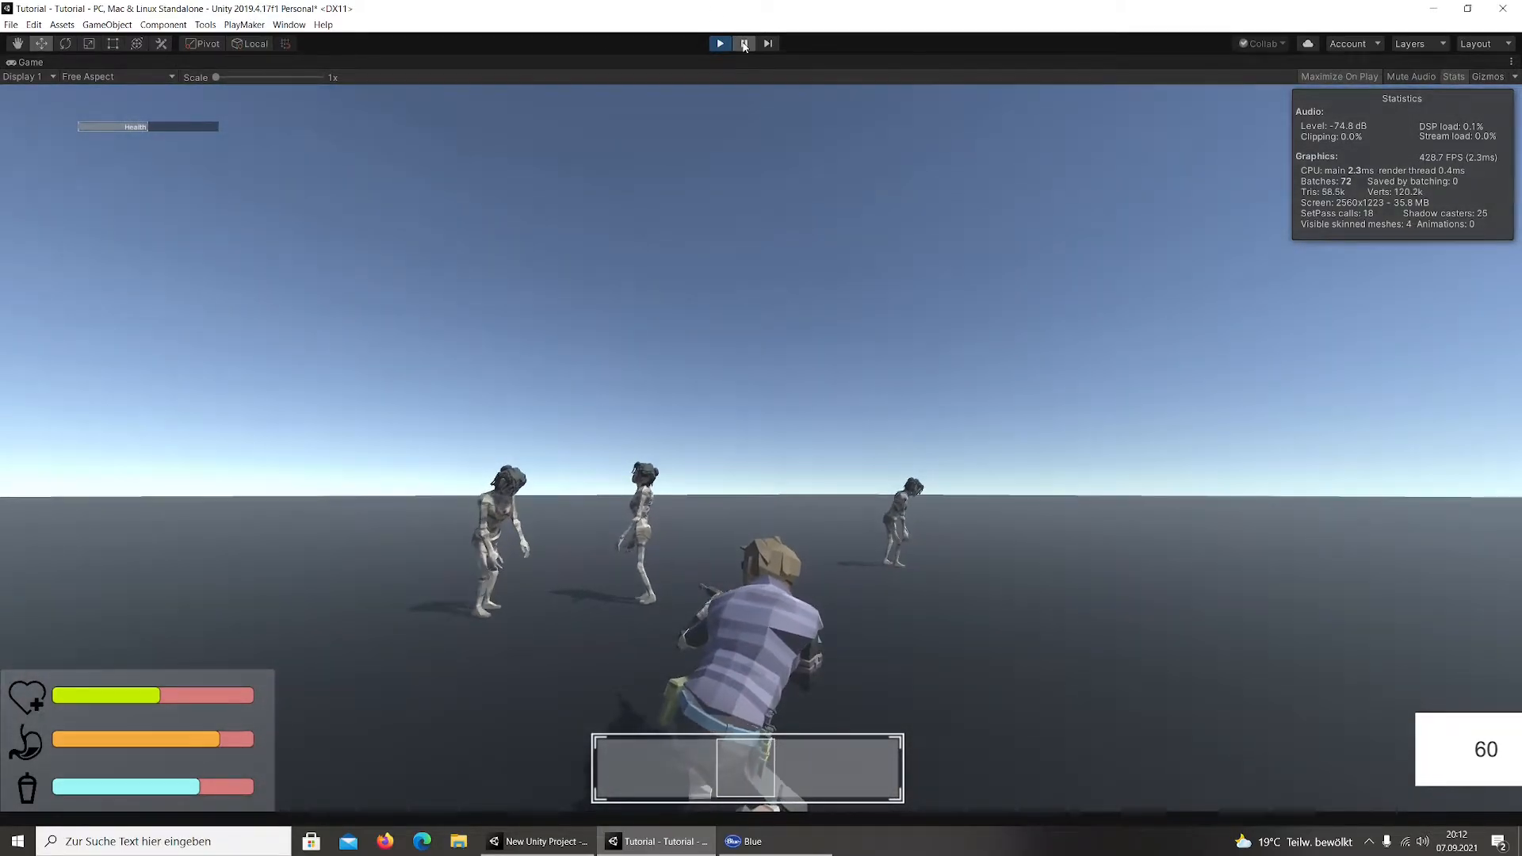
{"action": "left_click", "coordinate": [744, 44]}
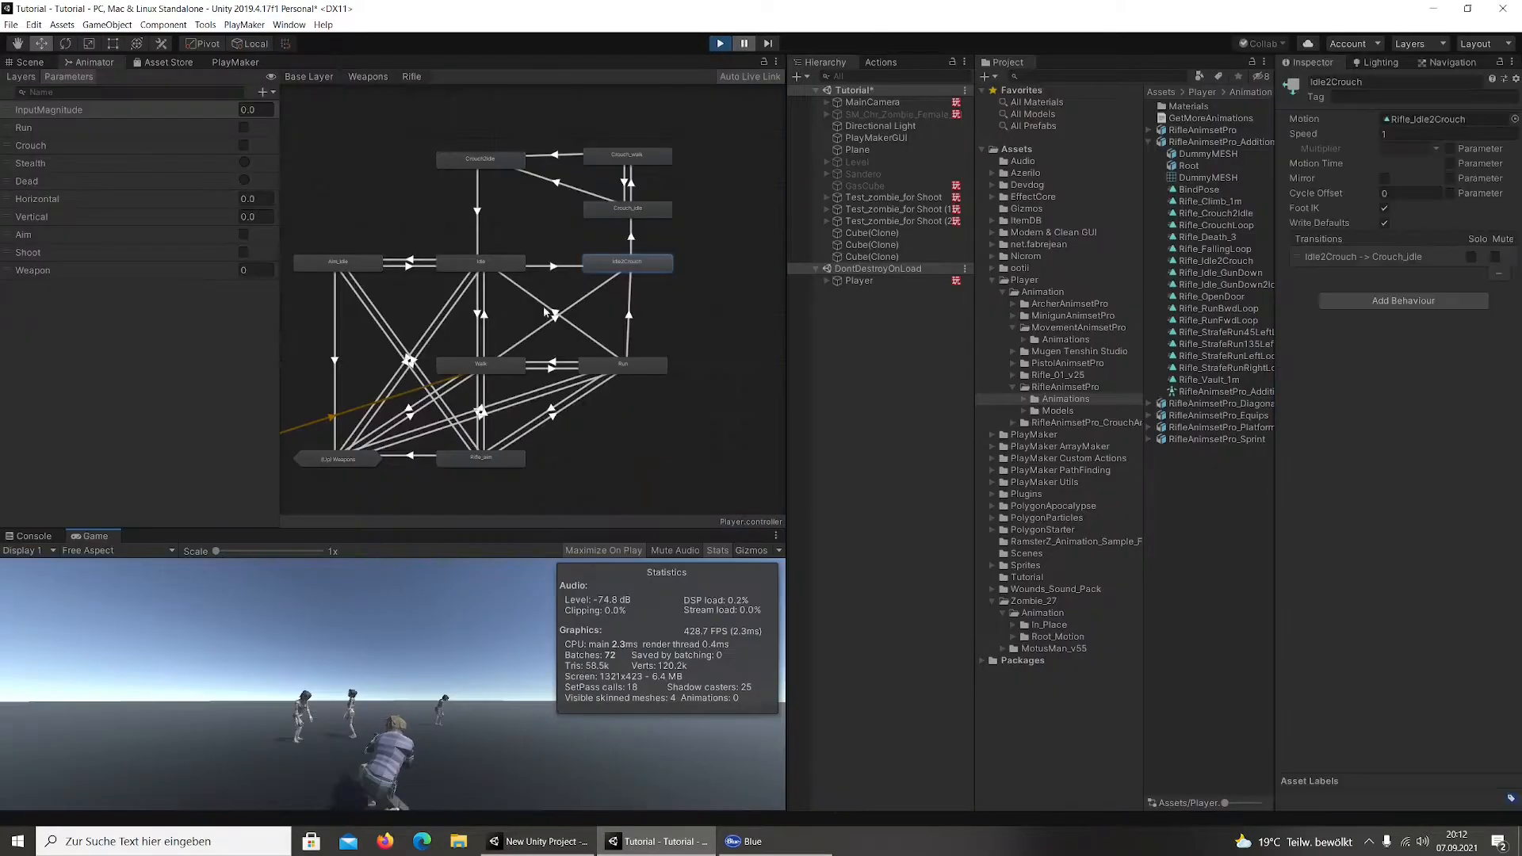
{"action": "left_click", "coordinate": [612, 208]}
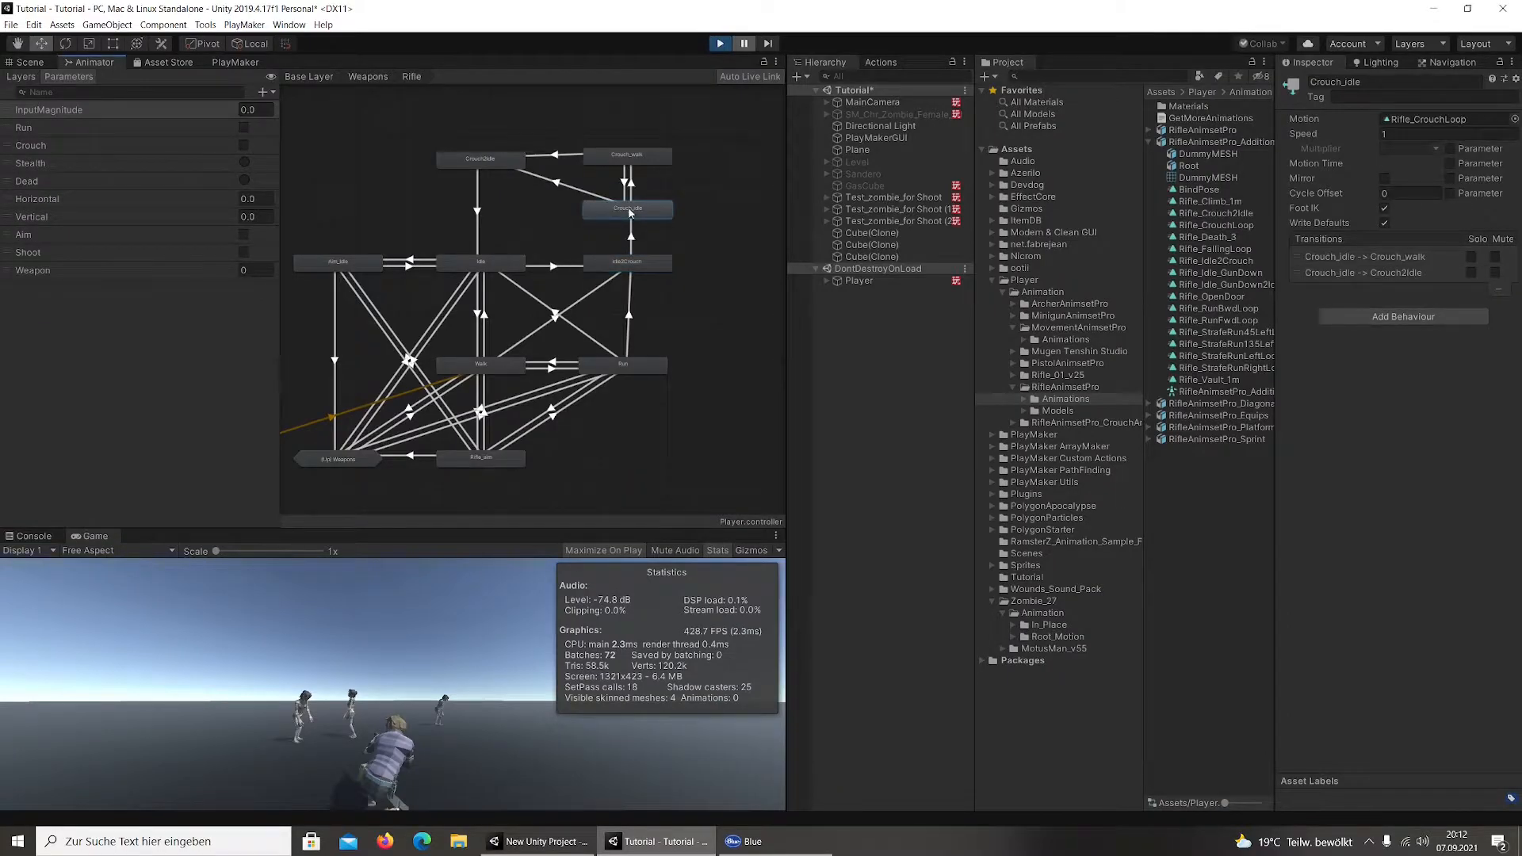
Restart Play mode with PlayerModel selected in the hierarchy and the Game view restored from maximized size to expose the Animator graph
{"action": "left_click", "coordinate": [738, 48]}
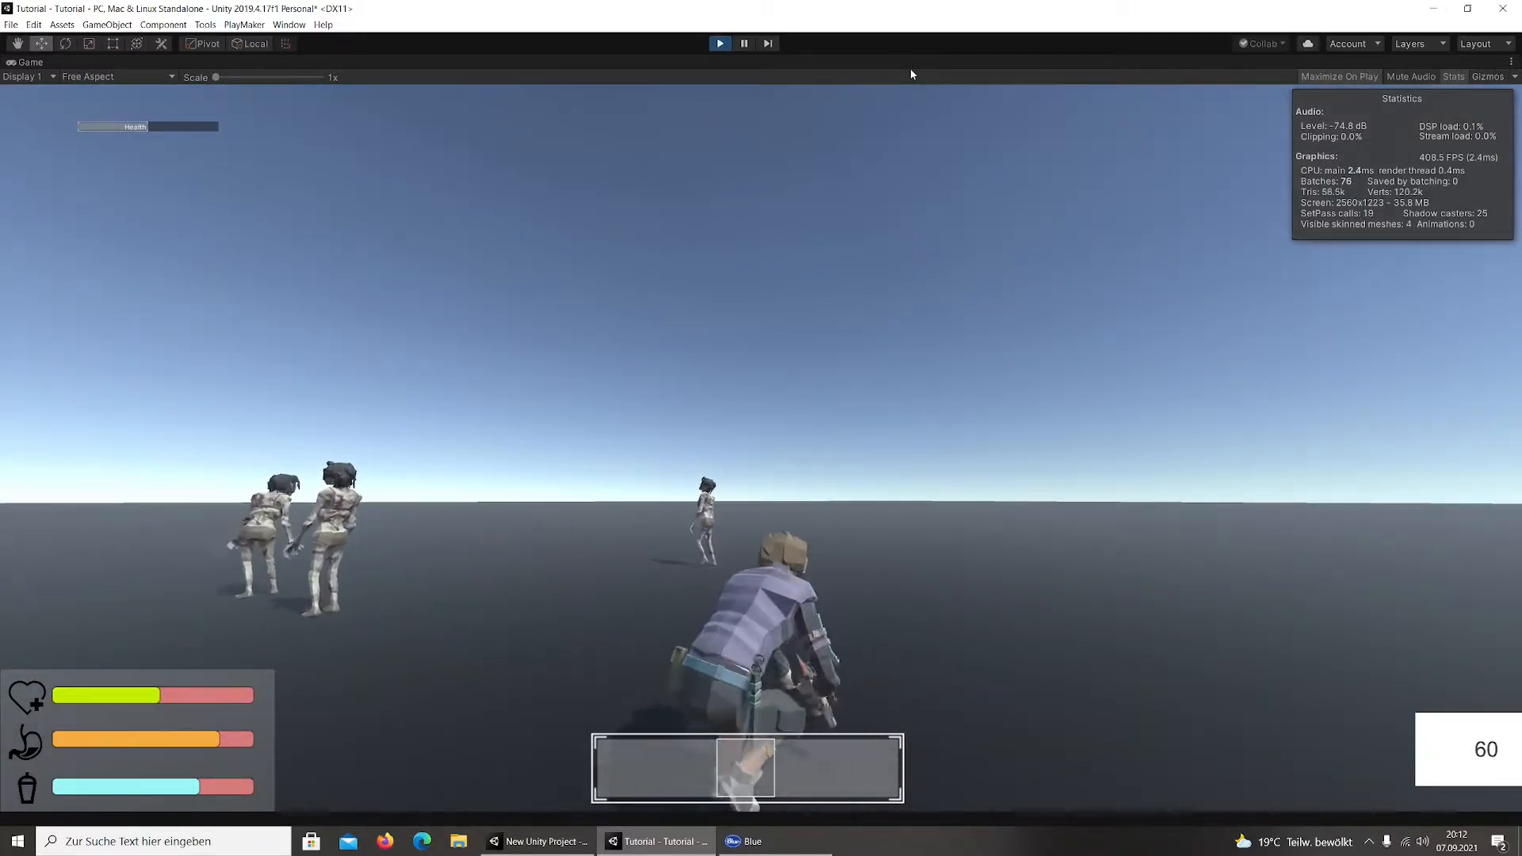
{"action": "left_click", "coordinate": [720, 44]}
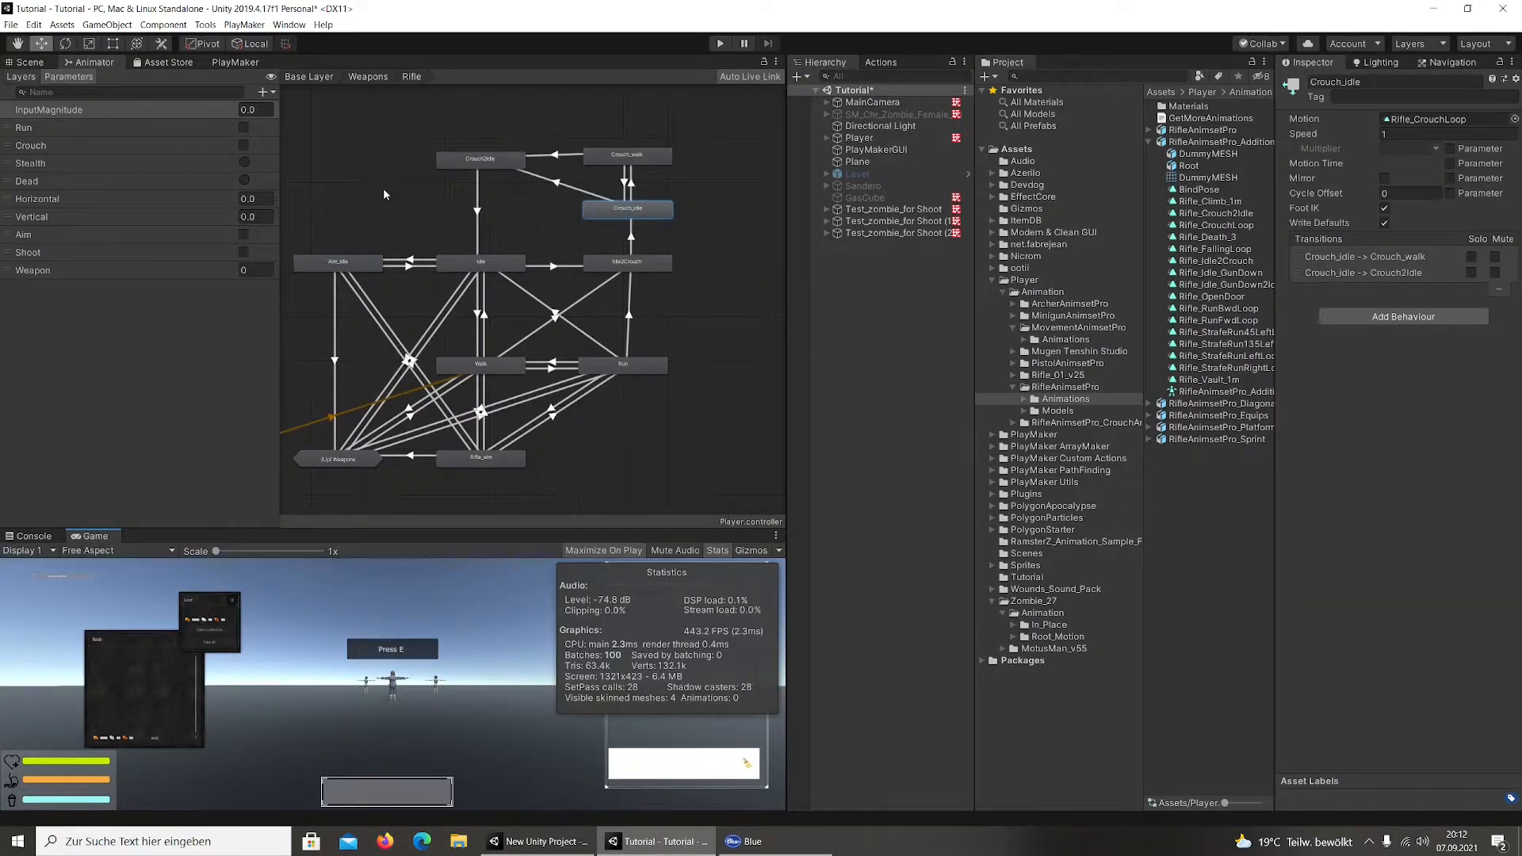
{"action": "left_click", "coordinate": [827, 138]}
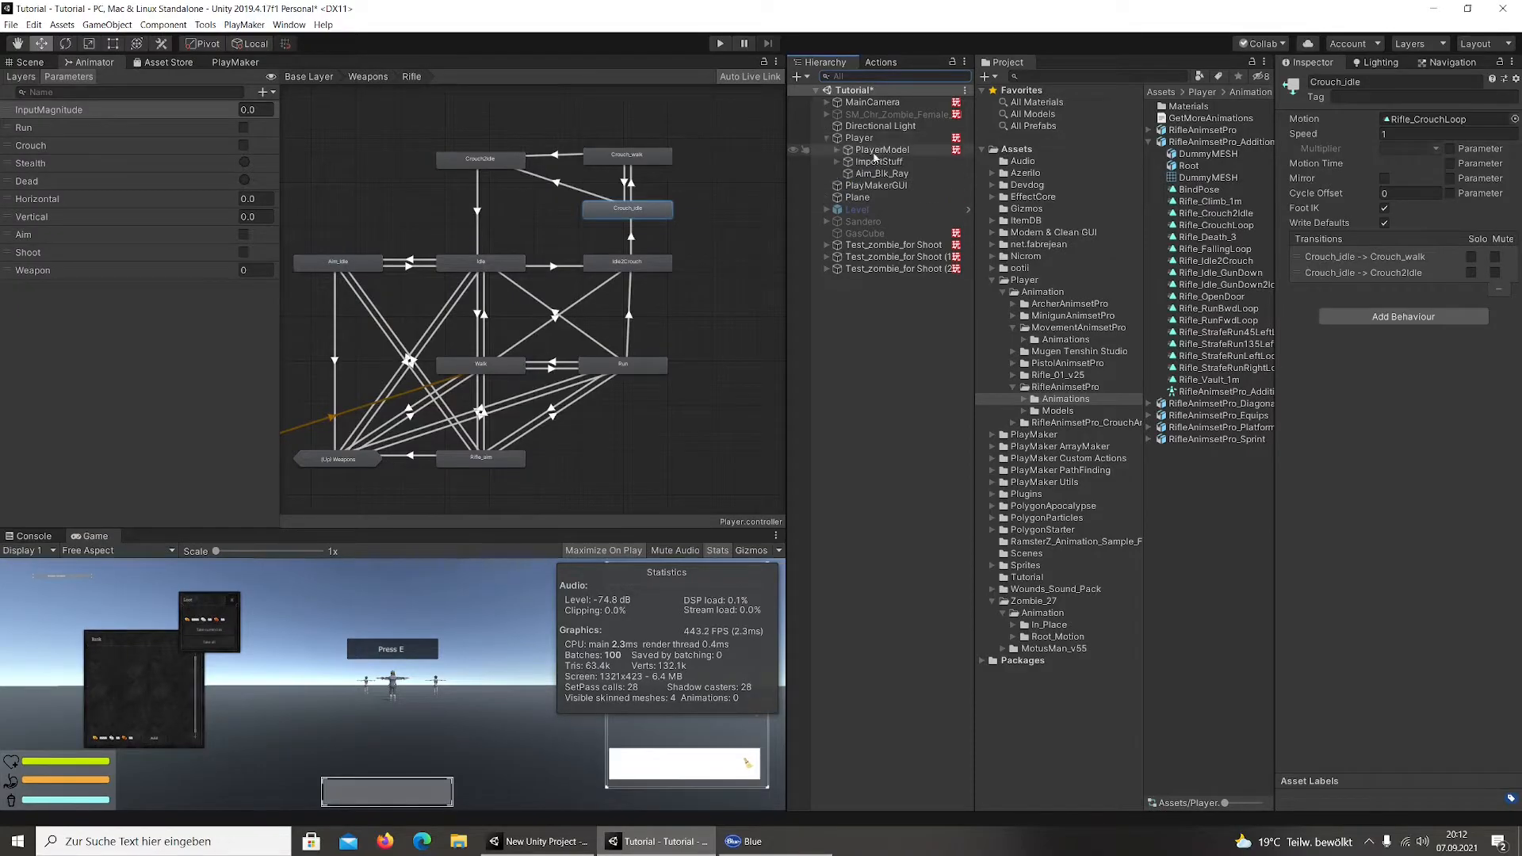
{"action": "left_click", "coordinate": [881, 150]}
{"action": "left_click", "coordinate": [728, 44]}
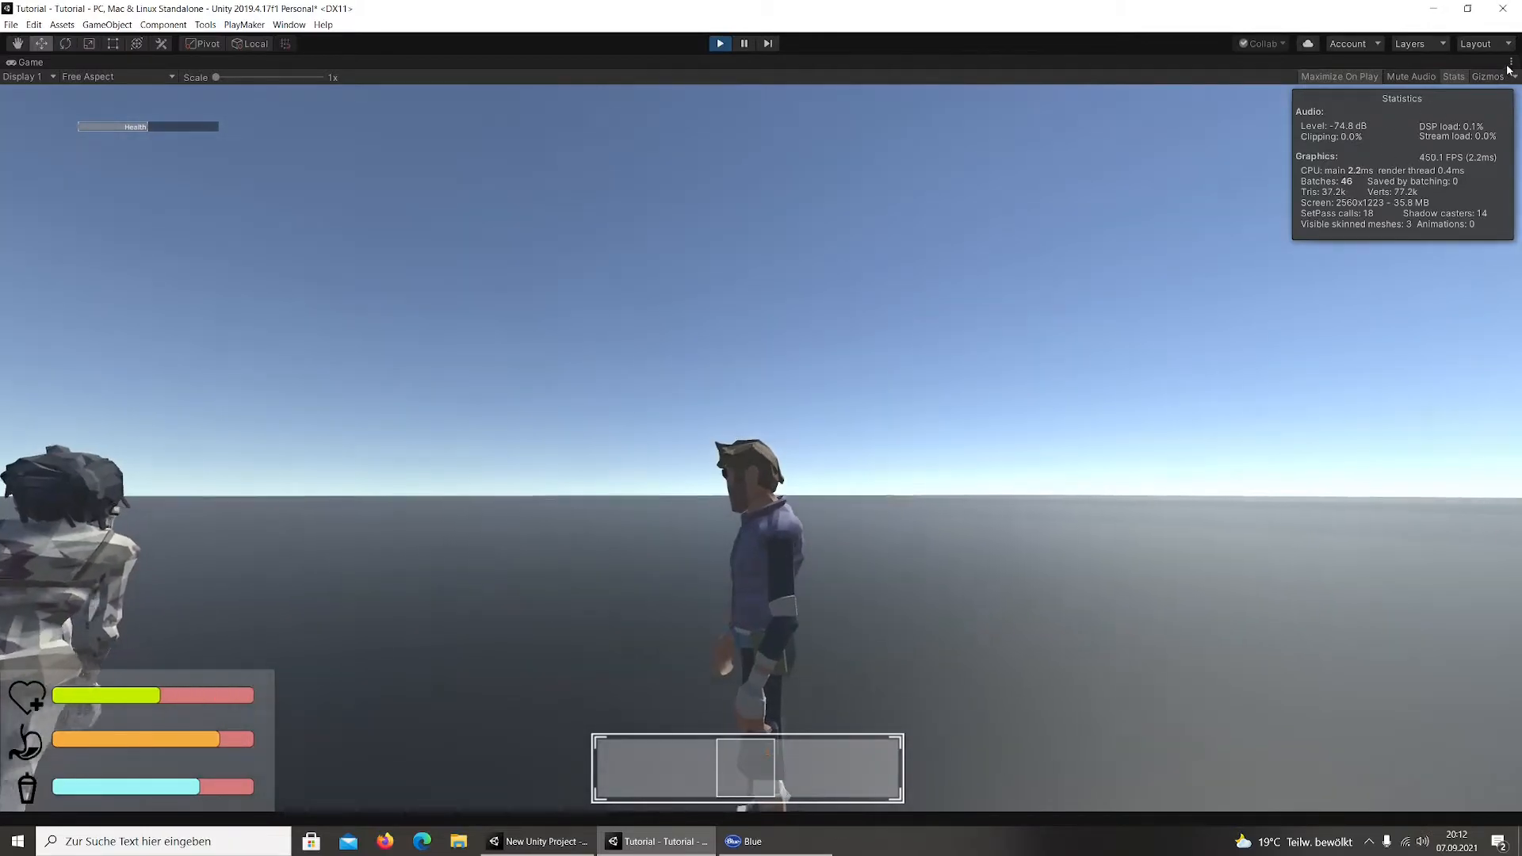
{"action": "left_click", "coordinate": [1511, 62]}
{"action": "left_click", "coordinate": [1340, 106]}
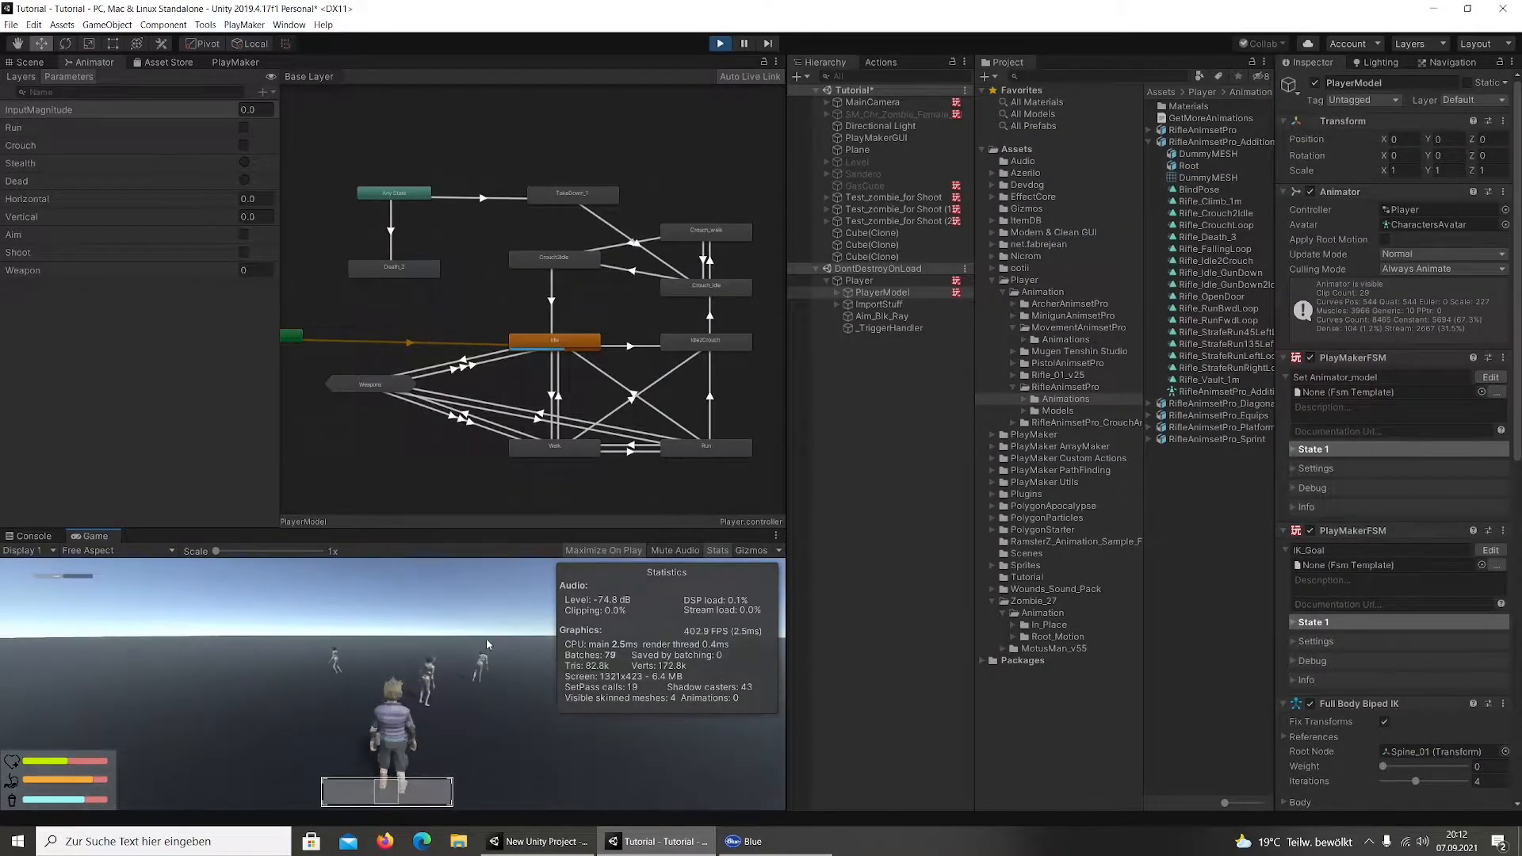
Crouch and move the player in the running game, then equip the rifle from the inventory with the statistics overlay hidden
{"action": "key", "text": "c"}
{"action": "key", "text": "w"}
{"action": "key", "text": "a"}
{"action": "left_click", "coordinate": [720, 551]}
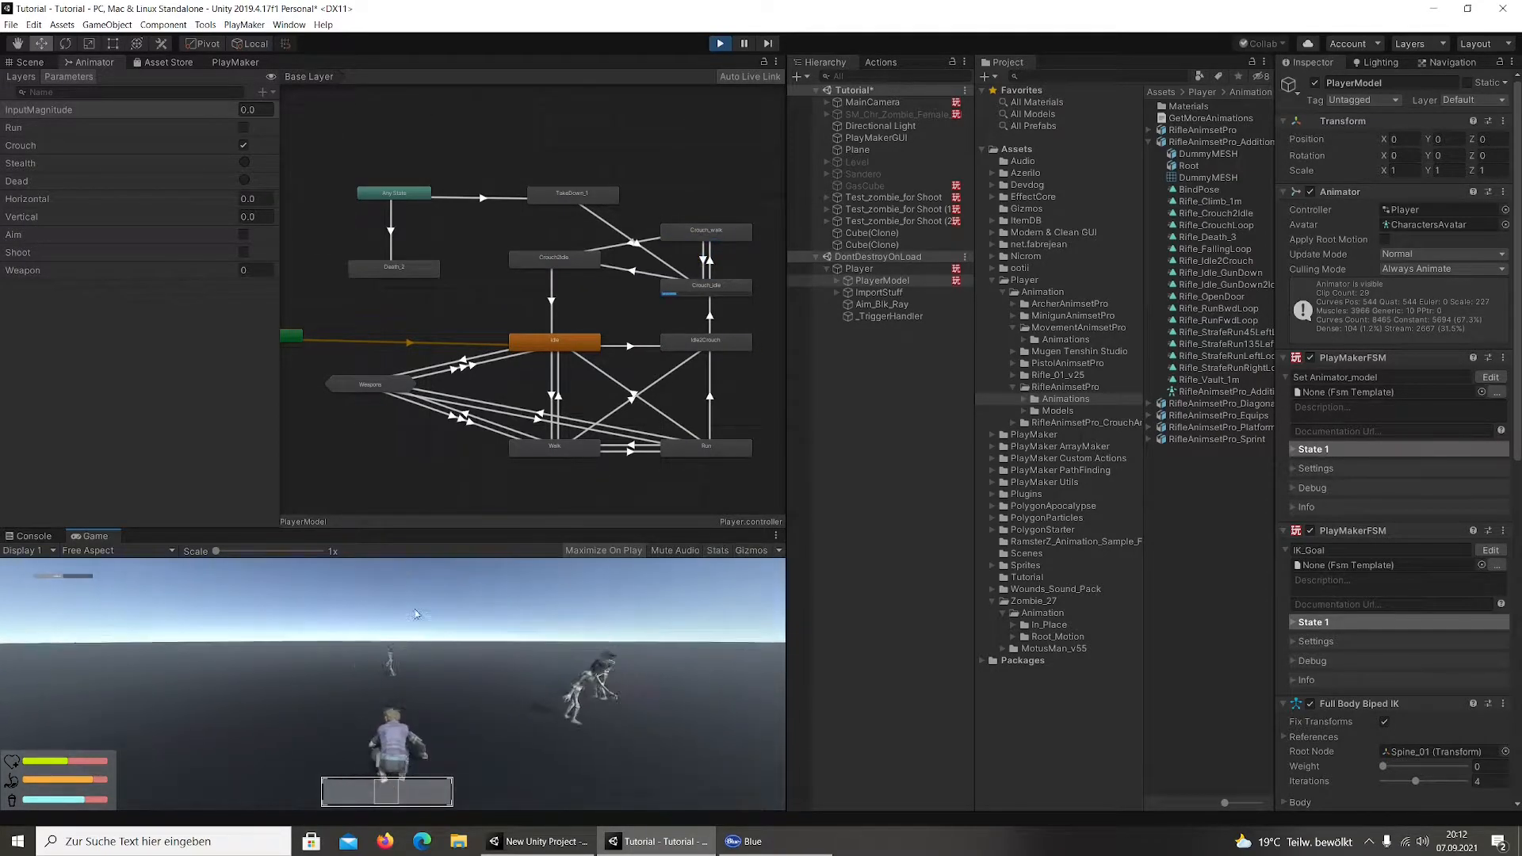
{"action": "key", "text": "i"}
{"action": "right_click", "coordinate": [695, 618]}
{"action": "key", "text": "i"}
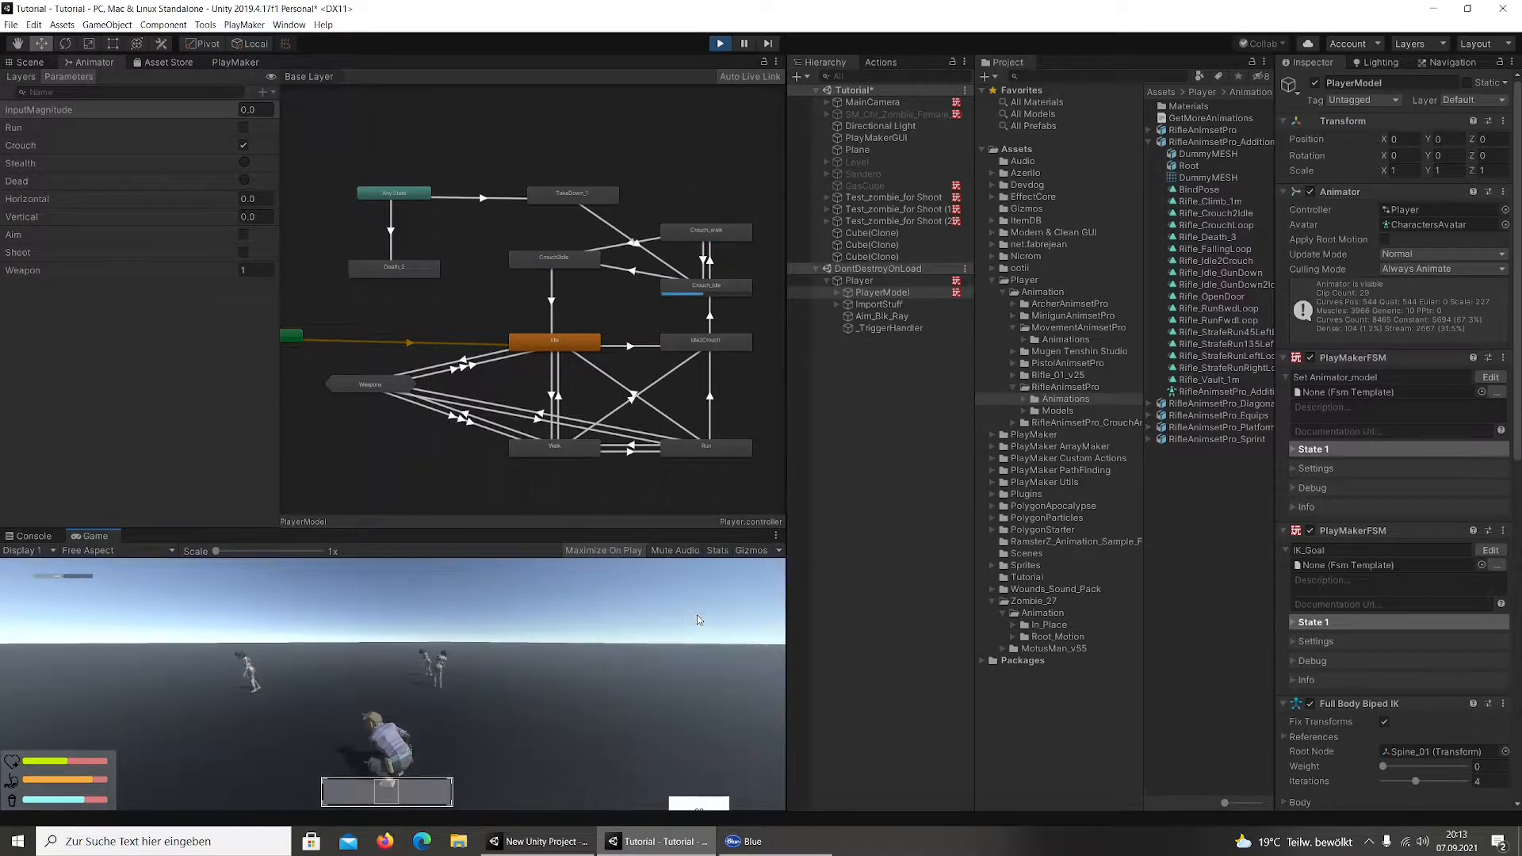
Test crouching, standing up and walking with the rifle while watching the Animator states, and stop Play mode
{"action": "key", "text": "d"}
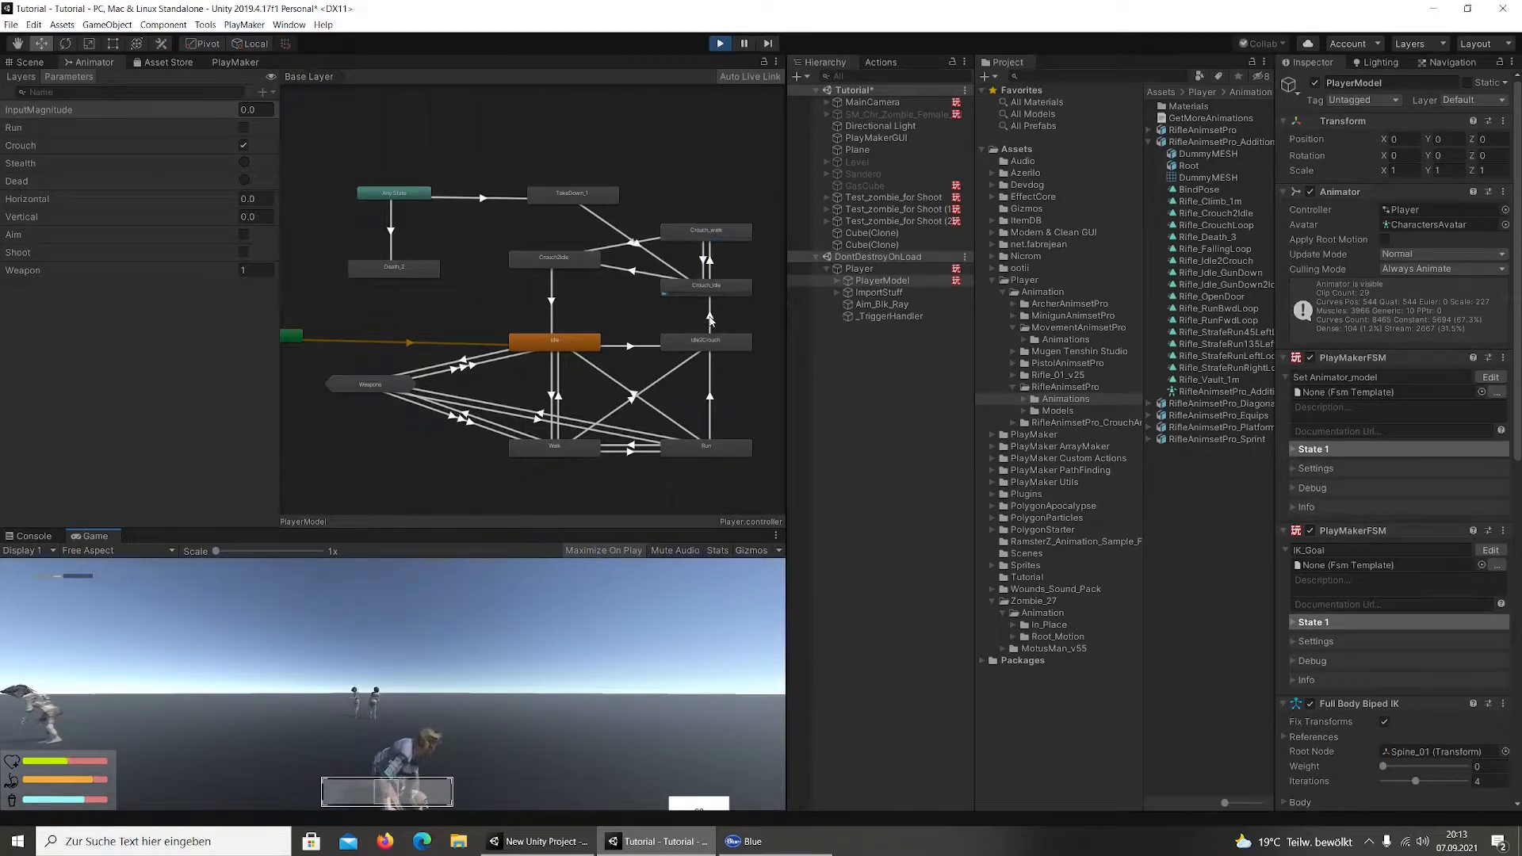
{"action": "key", "text": "d"}
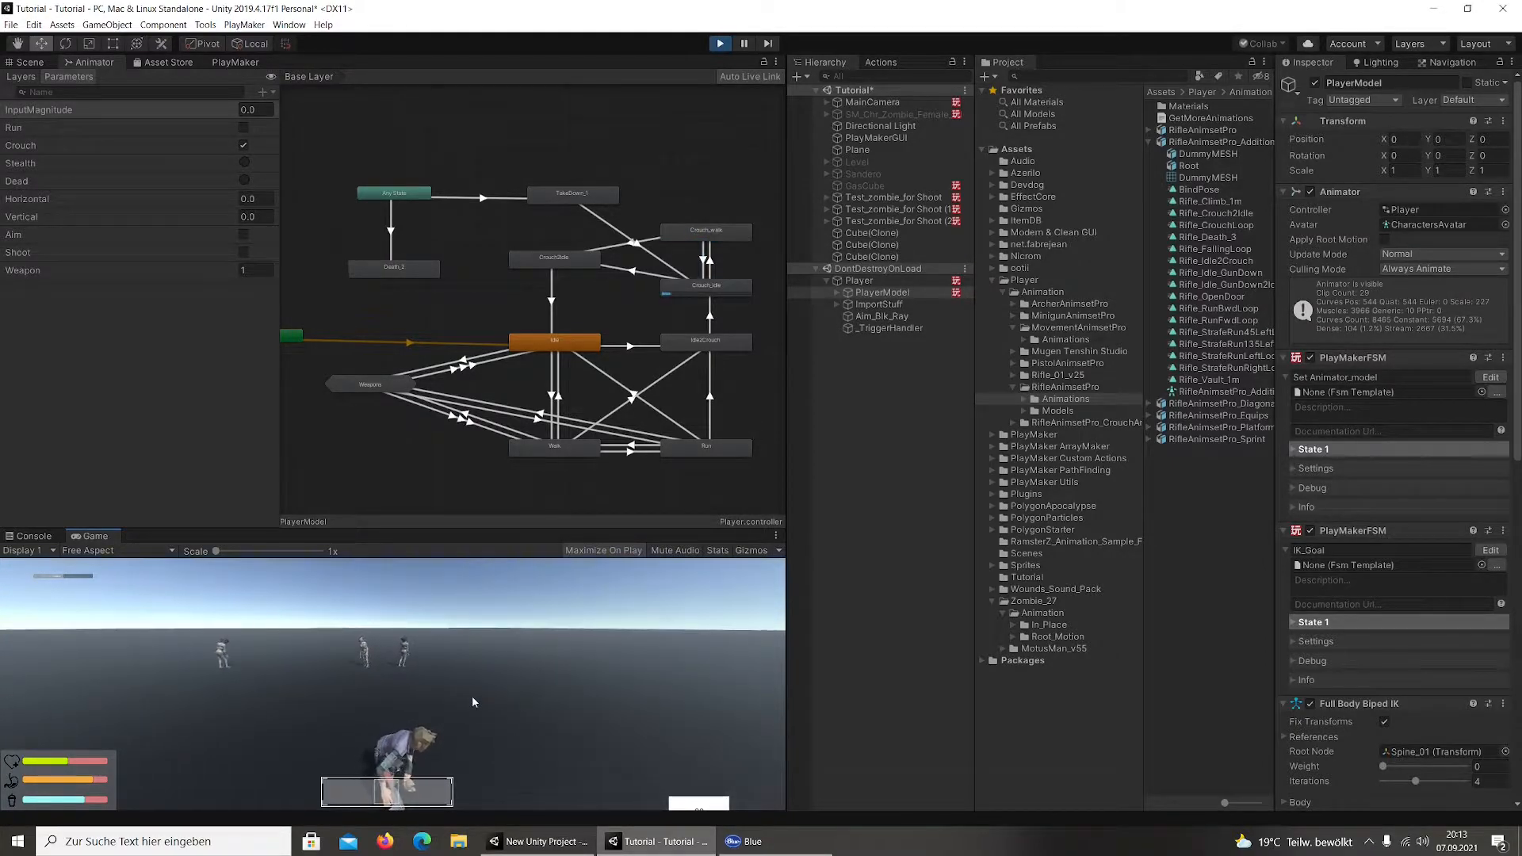
{"action": "key", "text": "c"}
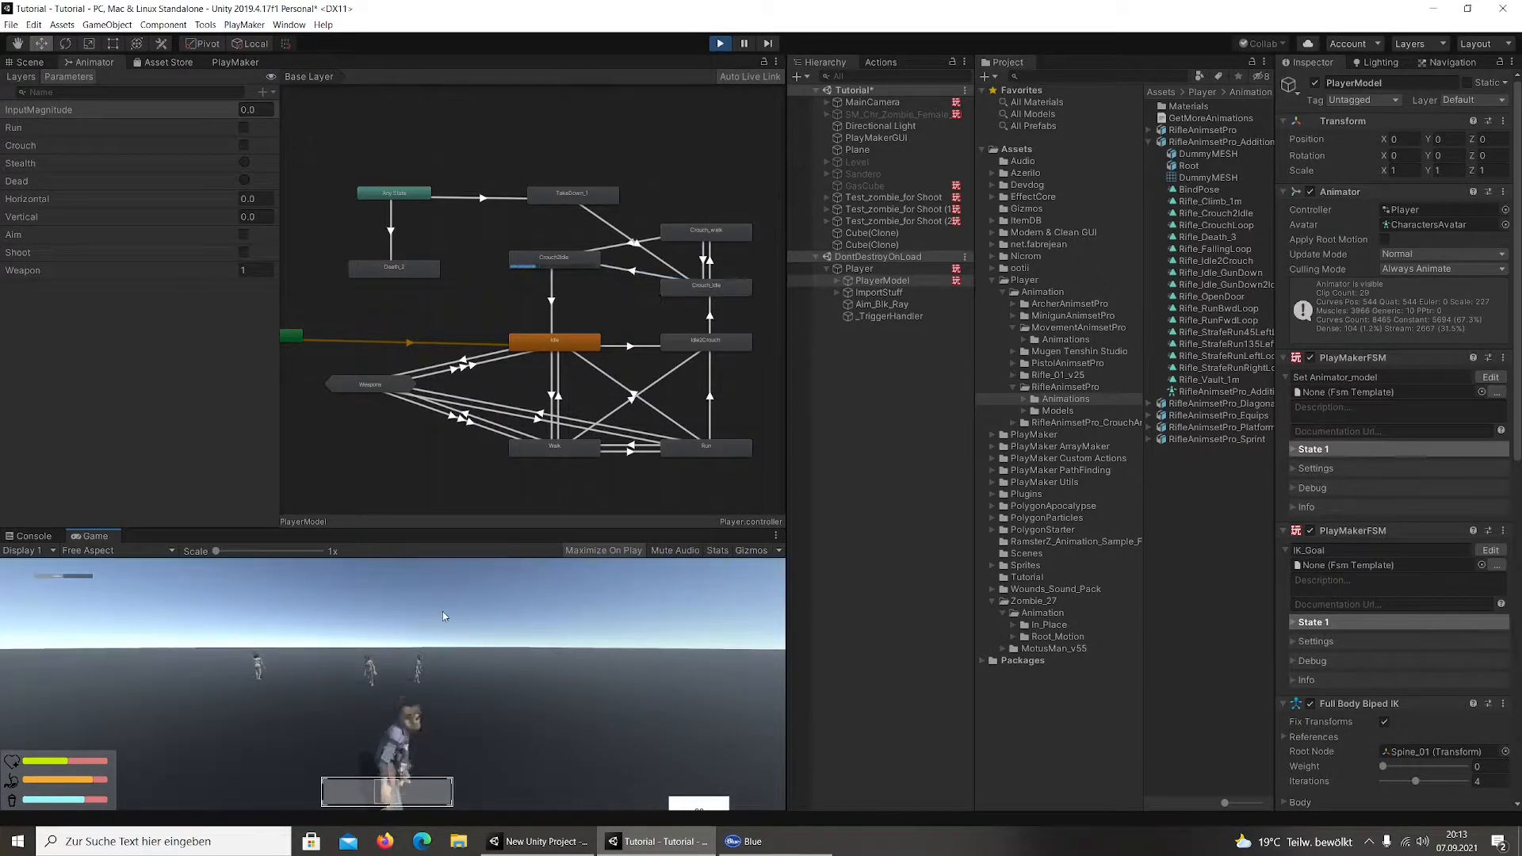
{"action": "key", "text": "w"}
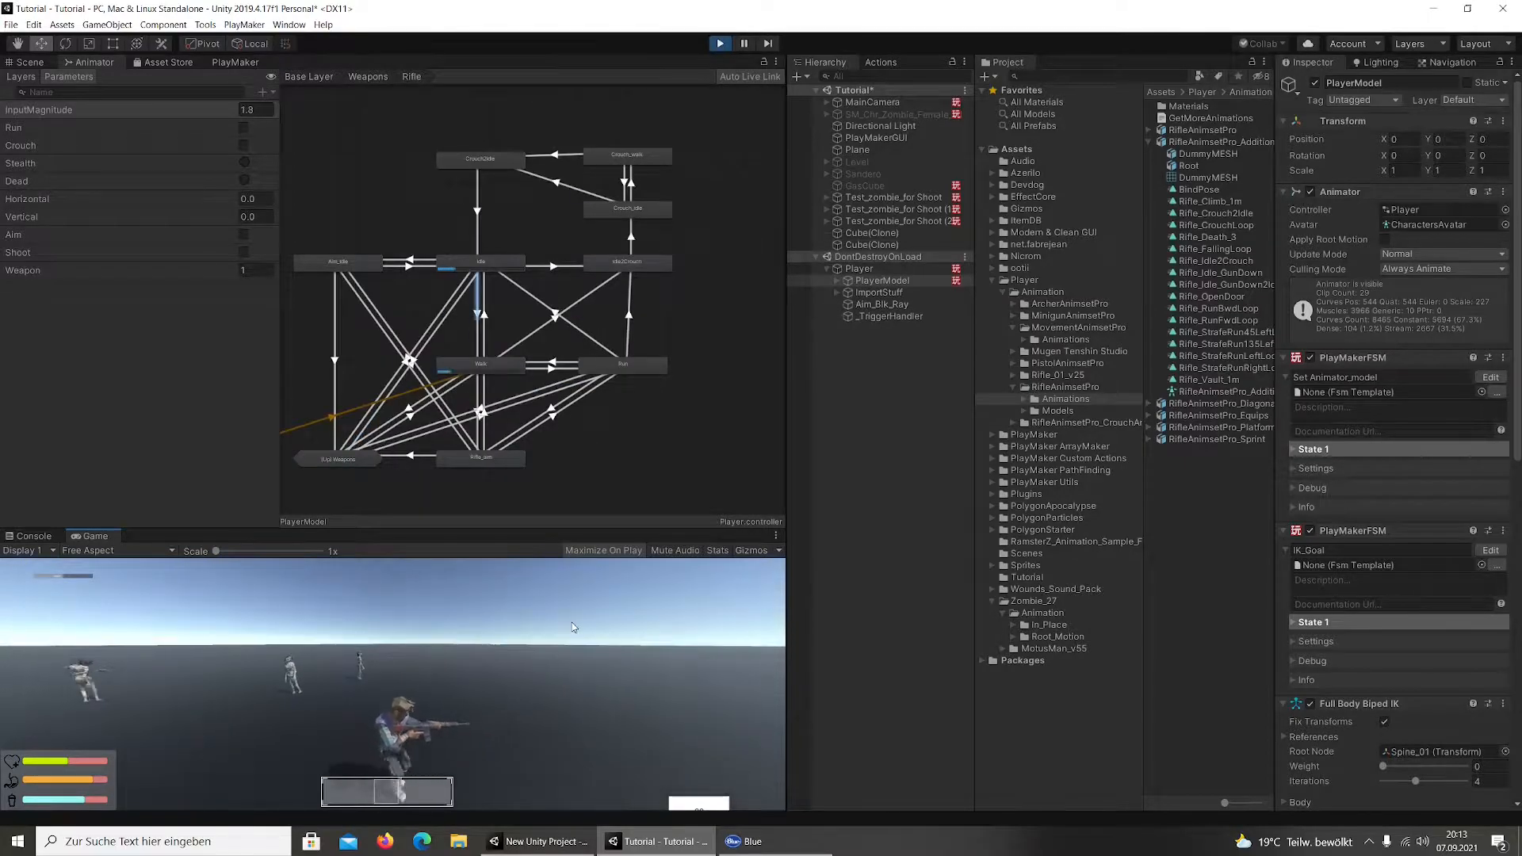
{"action": "key", "text": "c"}
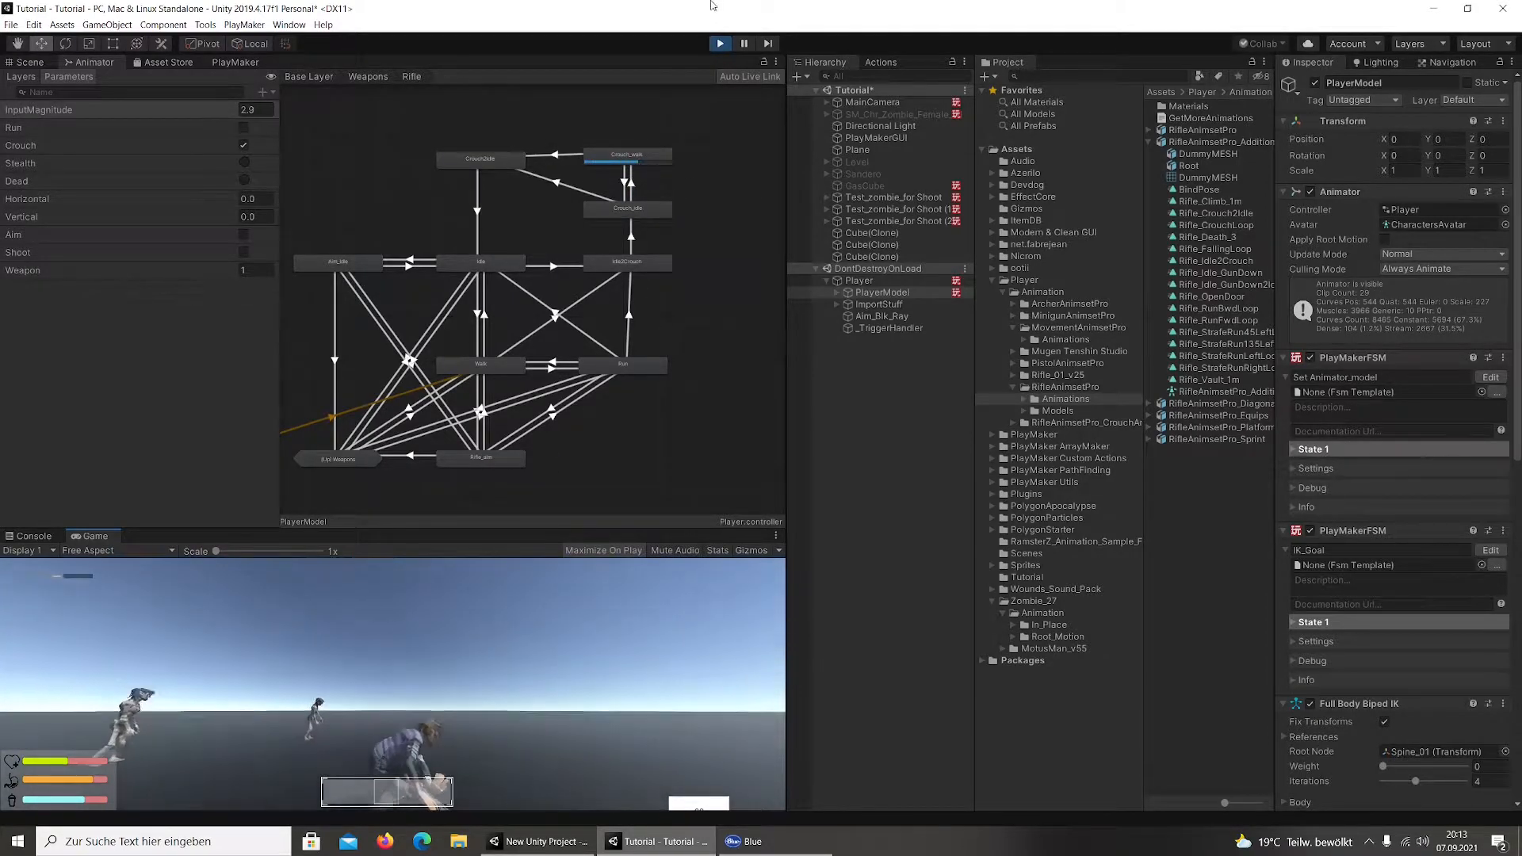
{"action": "left_click", "coordinate": [719, 44]}
Examine the actions and transition events of the Weapon_walk and Weapon_idle states in the player's Animator FSM
{"action": "left_click", "coordinate": [225, 64]}
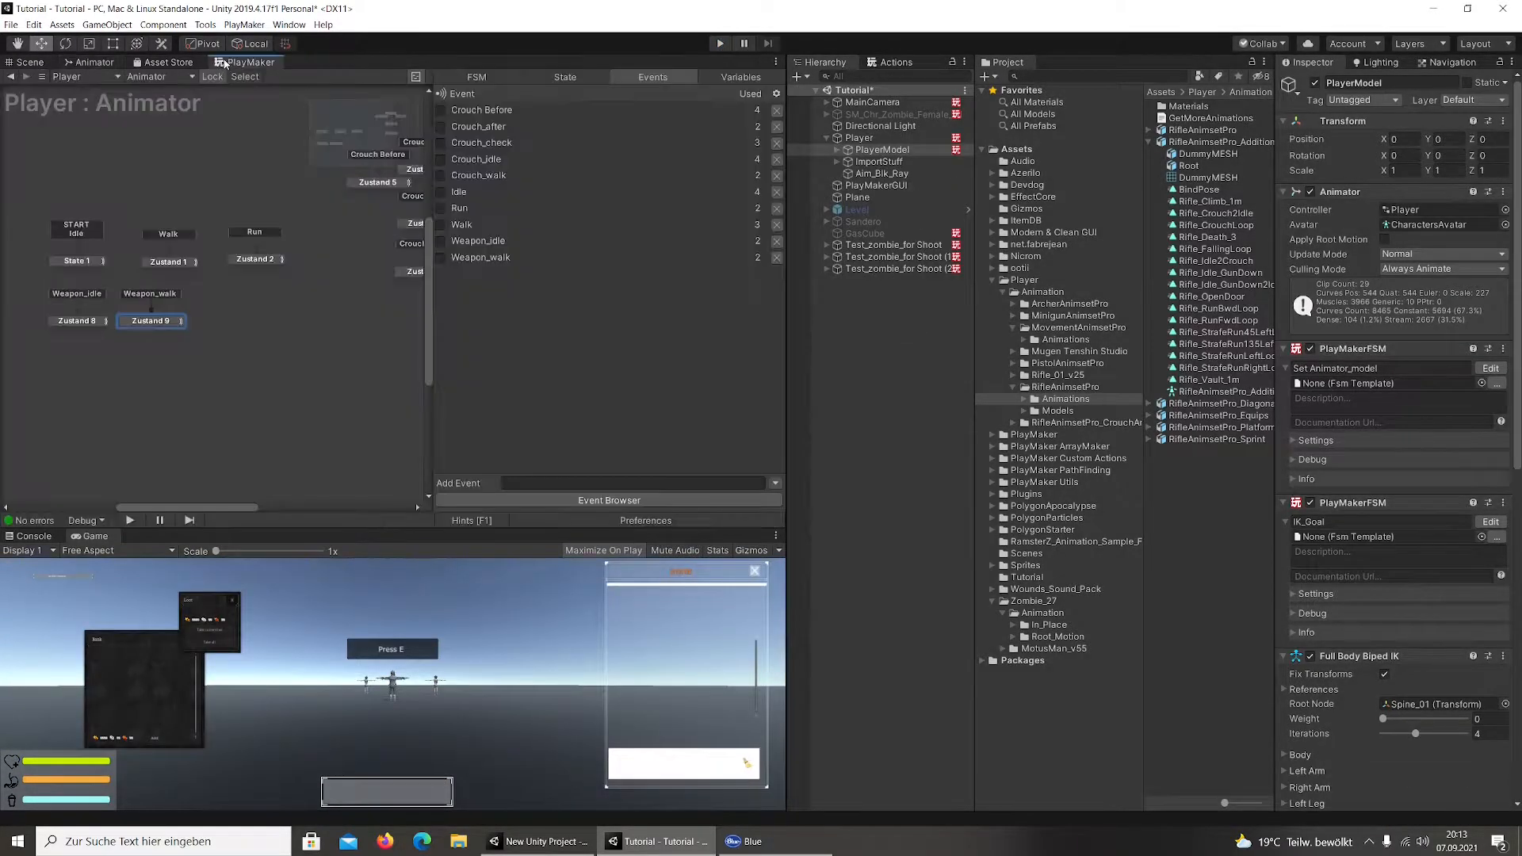
{"action": "middle_click_drag", "start_coordinate": [262, 318], "coordinate": [228, 282]}
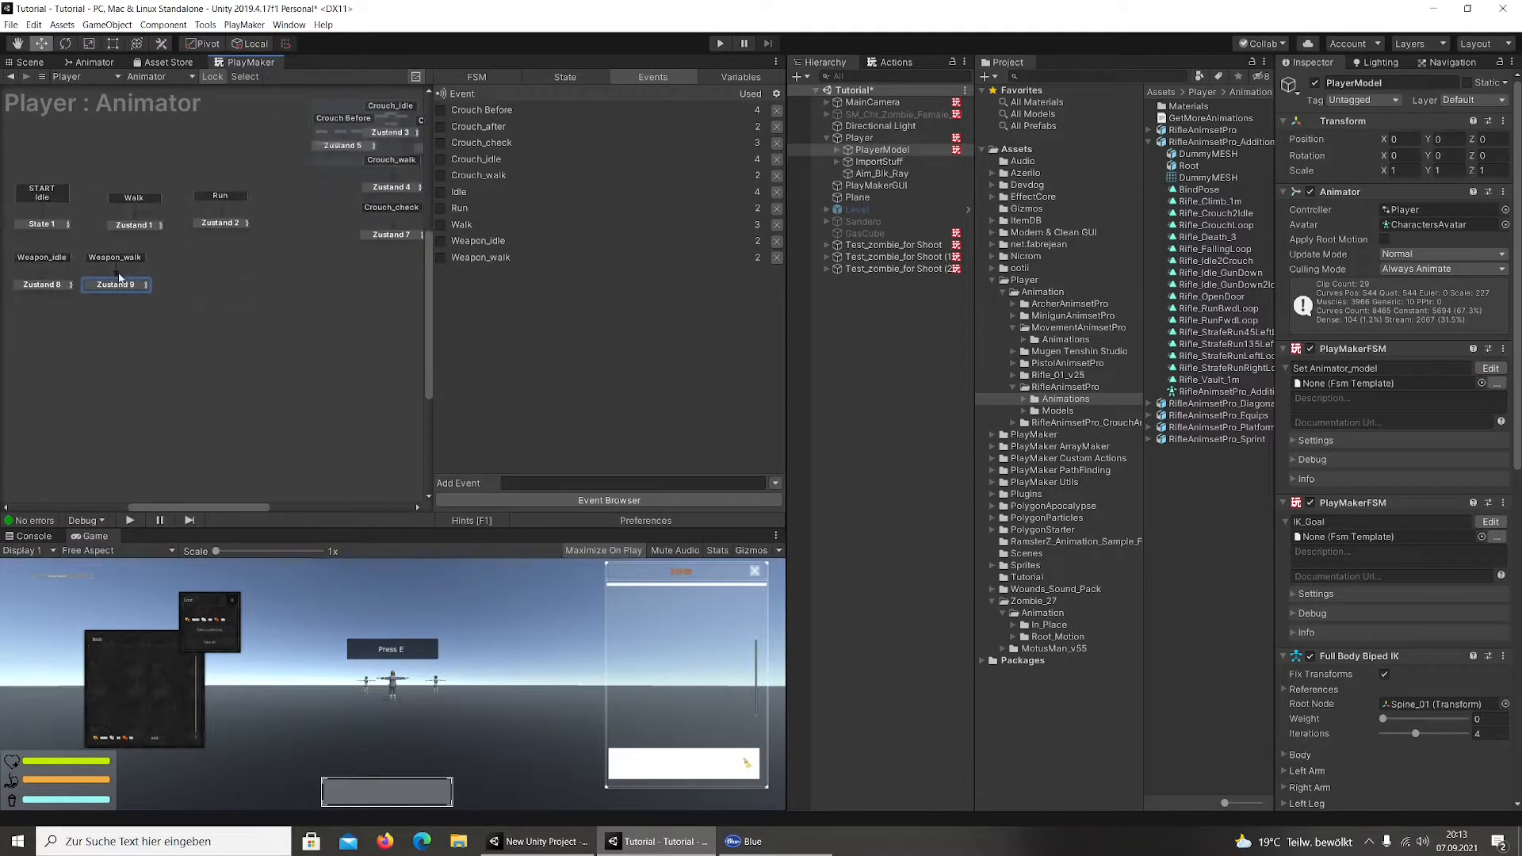
{"action": "left_click", "coordinate": [124, 291]}
{"action": "scroll", "coordinate": [672, 340], "scroll_direction": "down", "scroll_amount": 5}
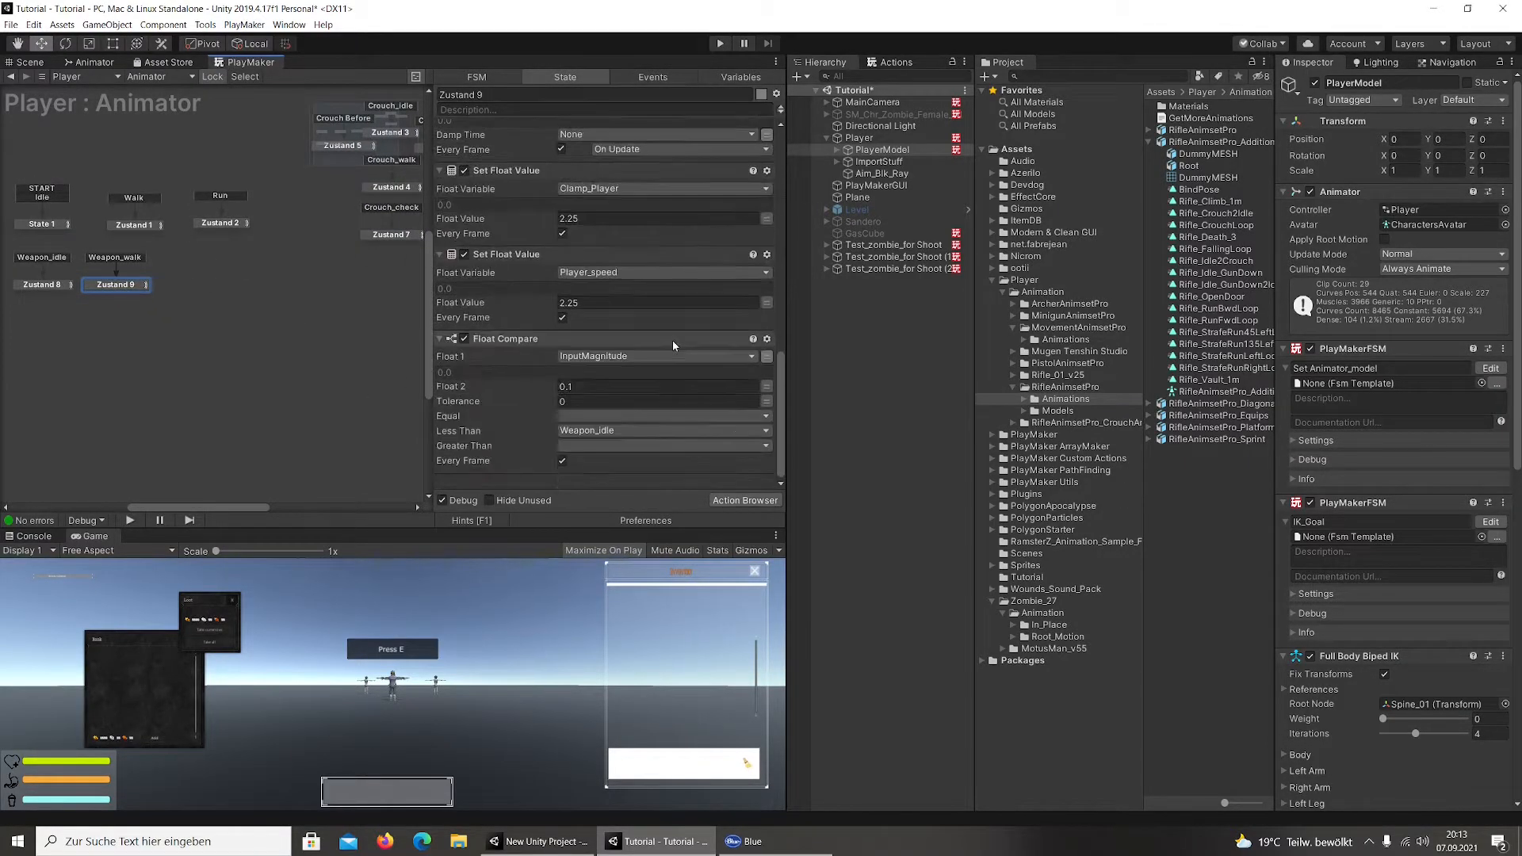
{"action": "scroll", "coordinate": [655, 238], "scroll_direction": "up", "scroll_amount": 5}
{"action": "scroll", "coordinate": [655, 238], "scroll_direction": "down", "scroll_amount": 5}
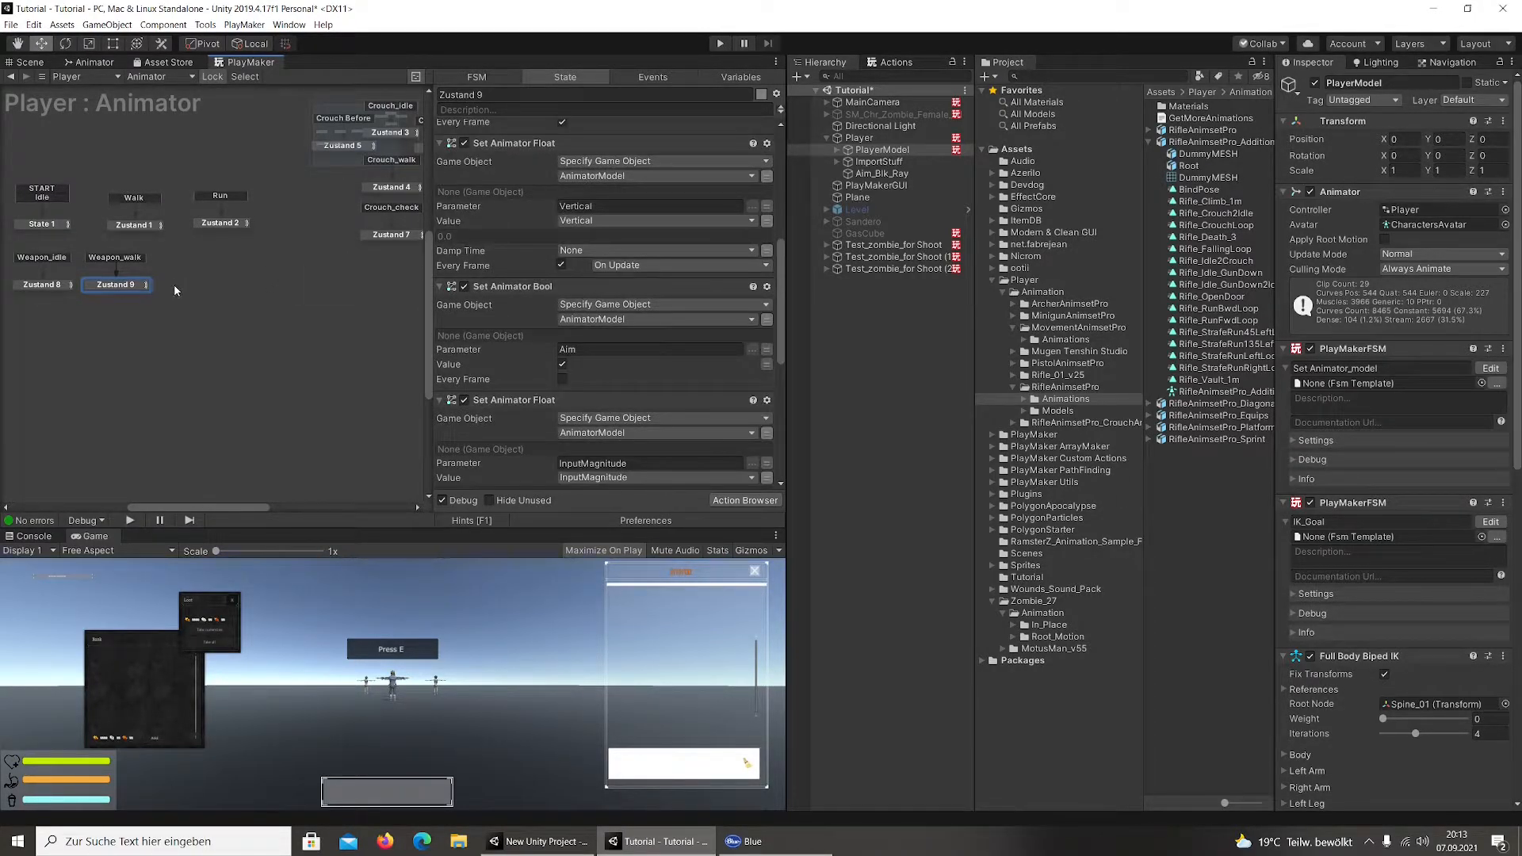
{"action": "scroll", "coordinate": [650, 333], "scroll_direction": "down", "scroll_amount": 5}
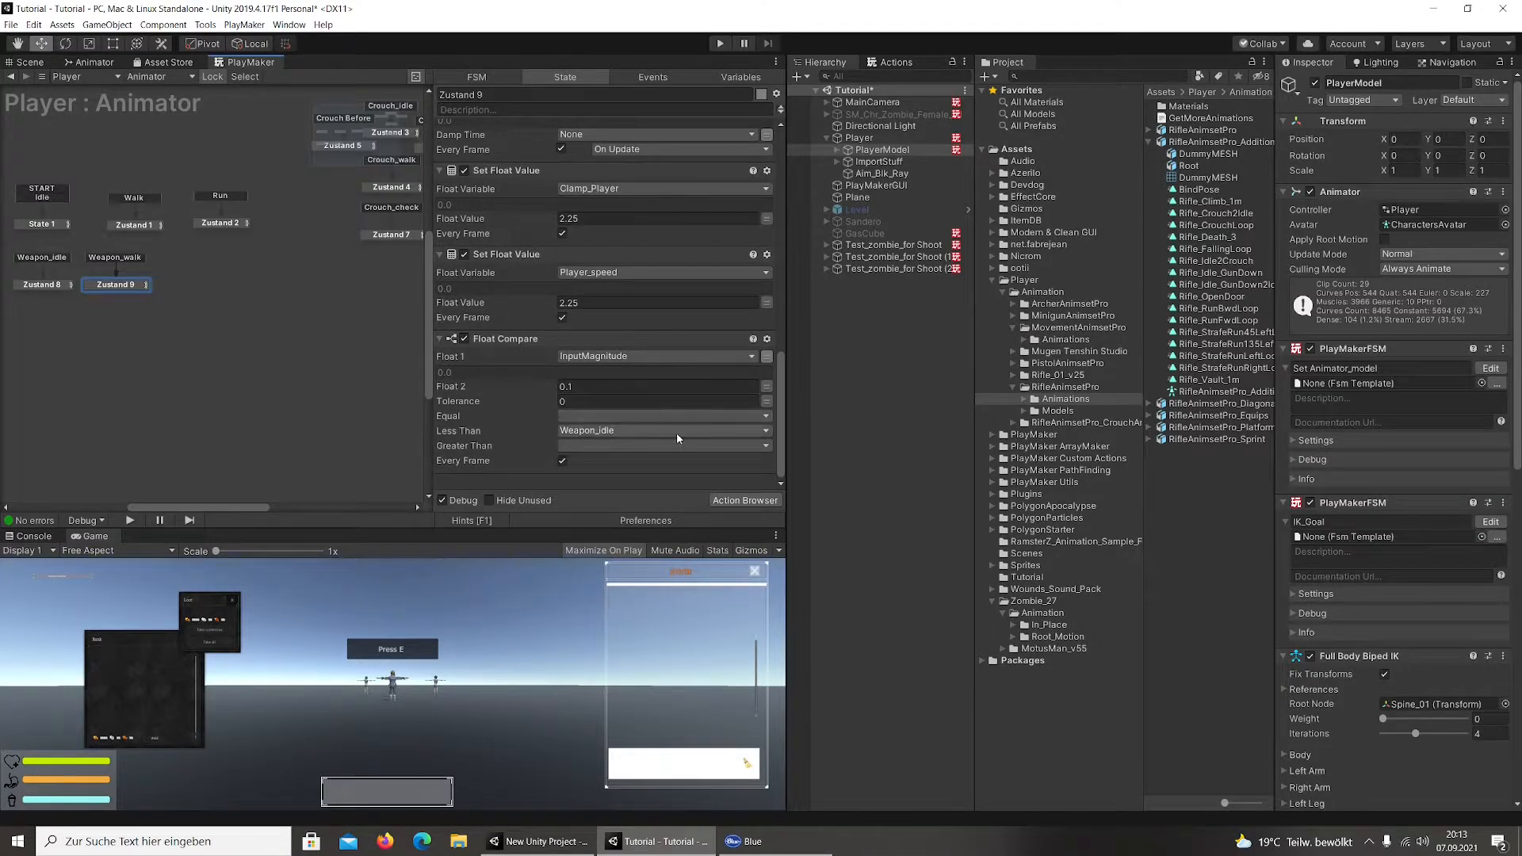
{"action": "scroll", "coordinate": [675, 434], "scroll_direction": "up", "scroll_amount": 5}
{"action": "scroll", "coordinate": [678, 441], "scroll_direction": "up", "scroll_amount": 6}
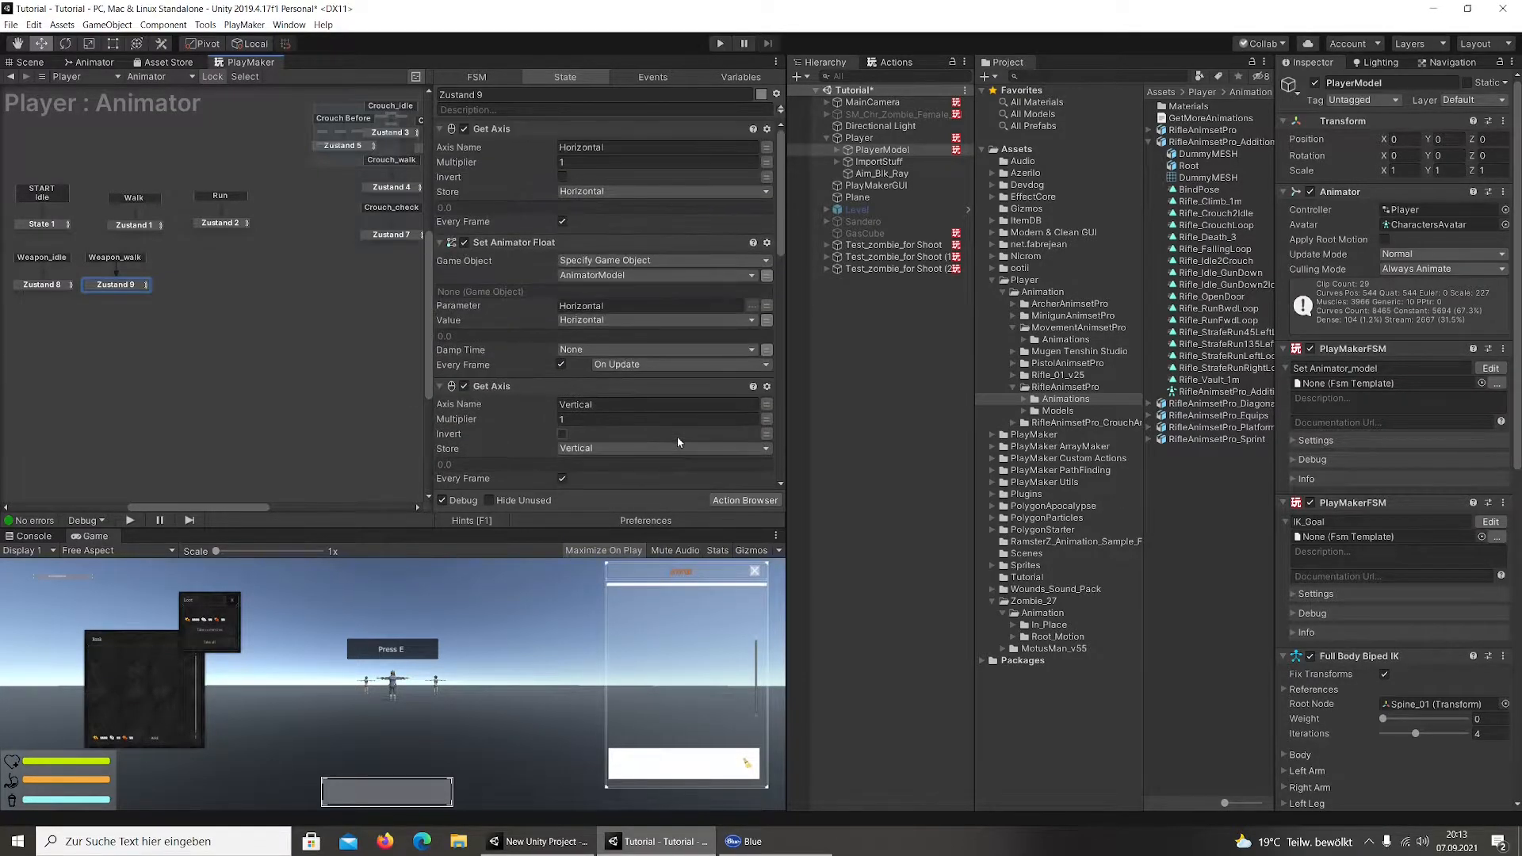
{"action": "left_click", "coordinate": [40, 284]}
{"action": "scroll", "coordinate": [579, 322], "scroll_direction": "down", "scroll_amount": 4}
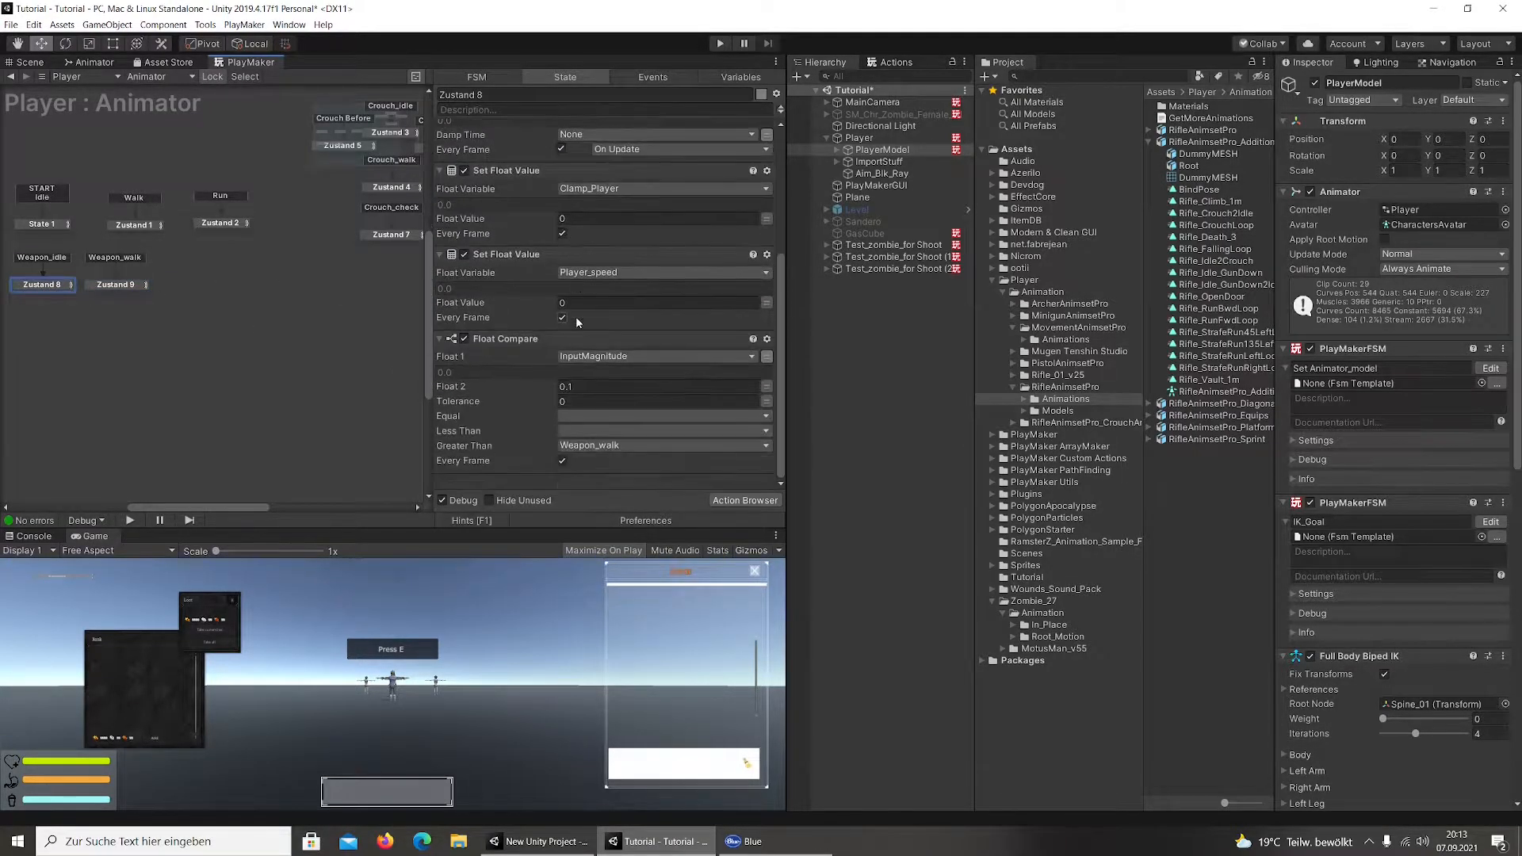
{"action": "left_click", "coordinate": [115, 285]}
{"action": "scroll", "coordinate": [602, 333], "scroll_direction": "down", "scroll_amount": 4}
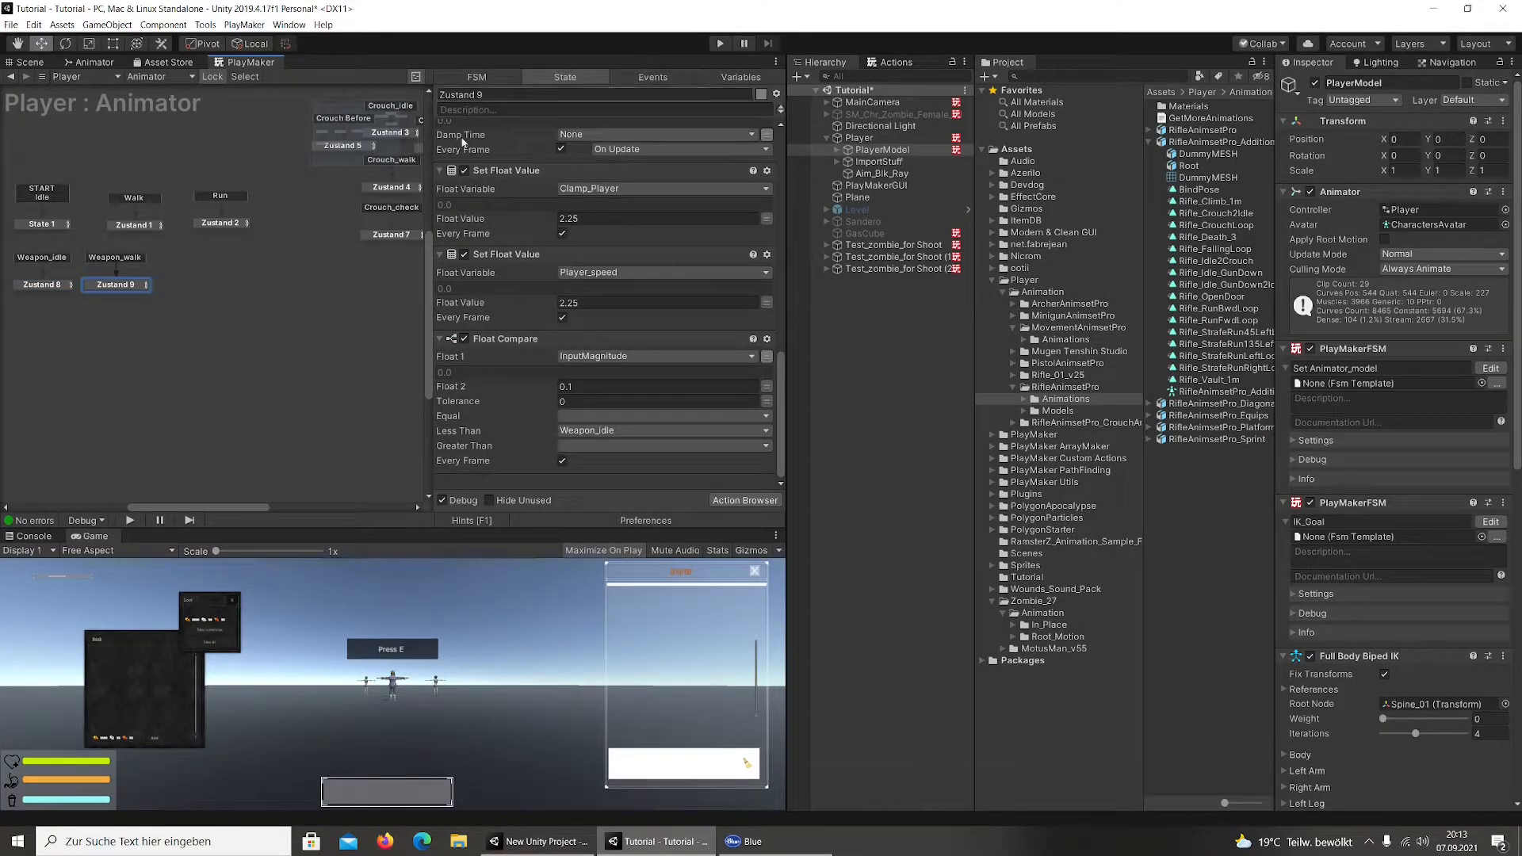
Duplicate the Run state of the Animator FSM and place the copy below Run, beside the Weapon_walk state
{"action": "left_click", "coordinate": [216, 225]}
{"action": "right_click", "coordinate": [217, 225]}
{"action": "left_click", "coordinate": [252, 297]}
{"action": "right_click", "coordinate": [215, 281]}
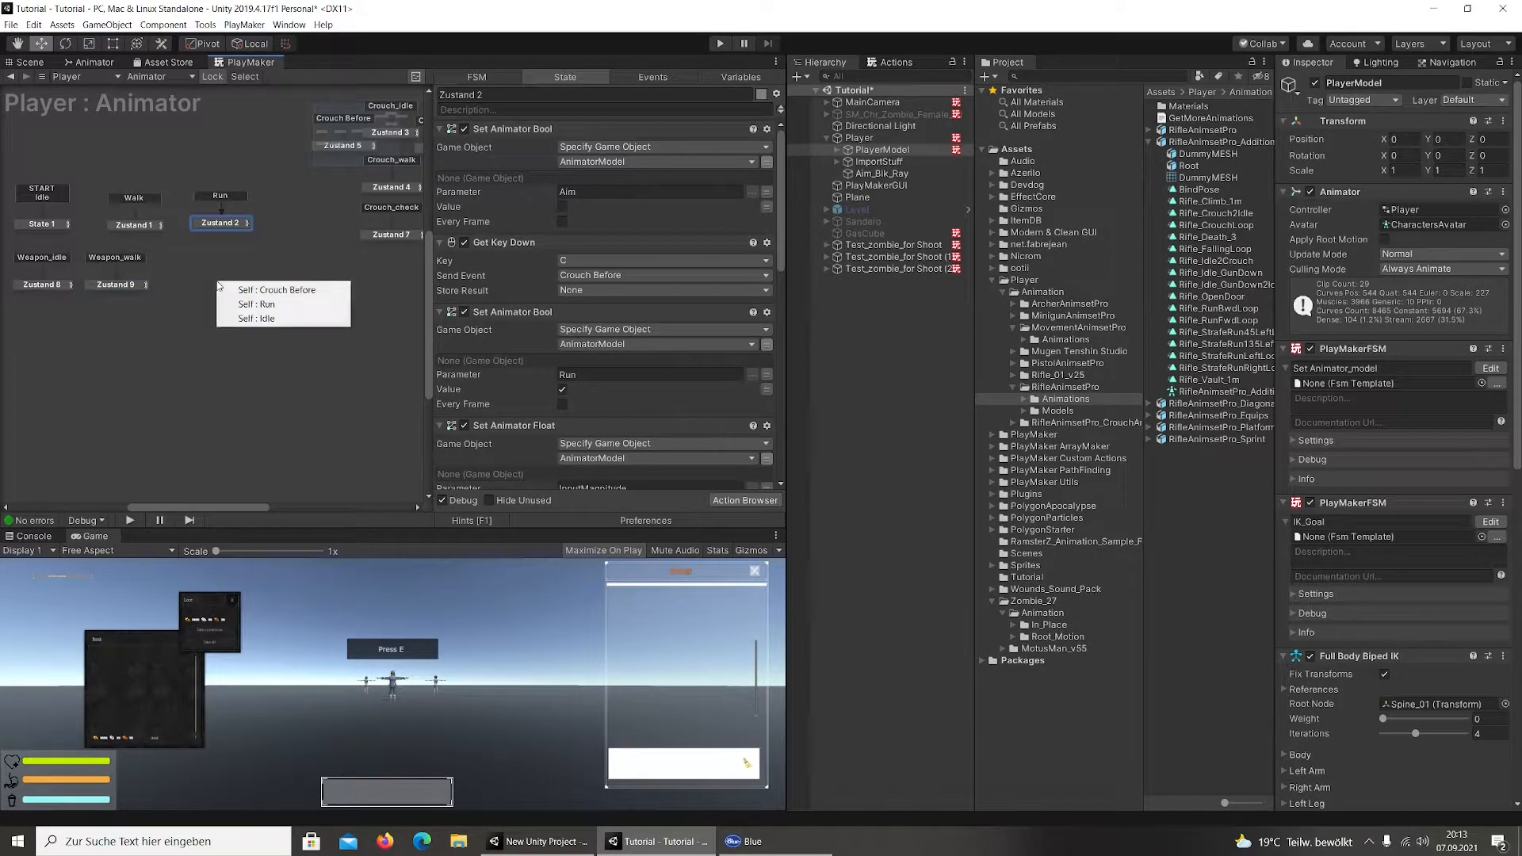
{"action": "left_click", "coordinate": [167, 307]}
{"action": "right_click", "coordinate": [199, 306]}
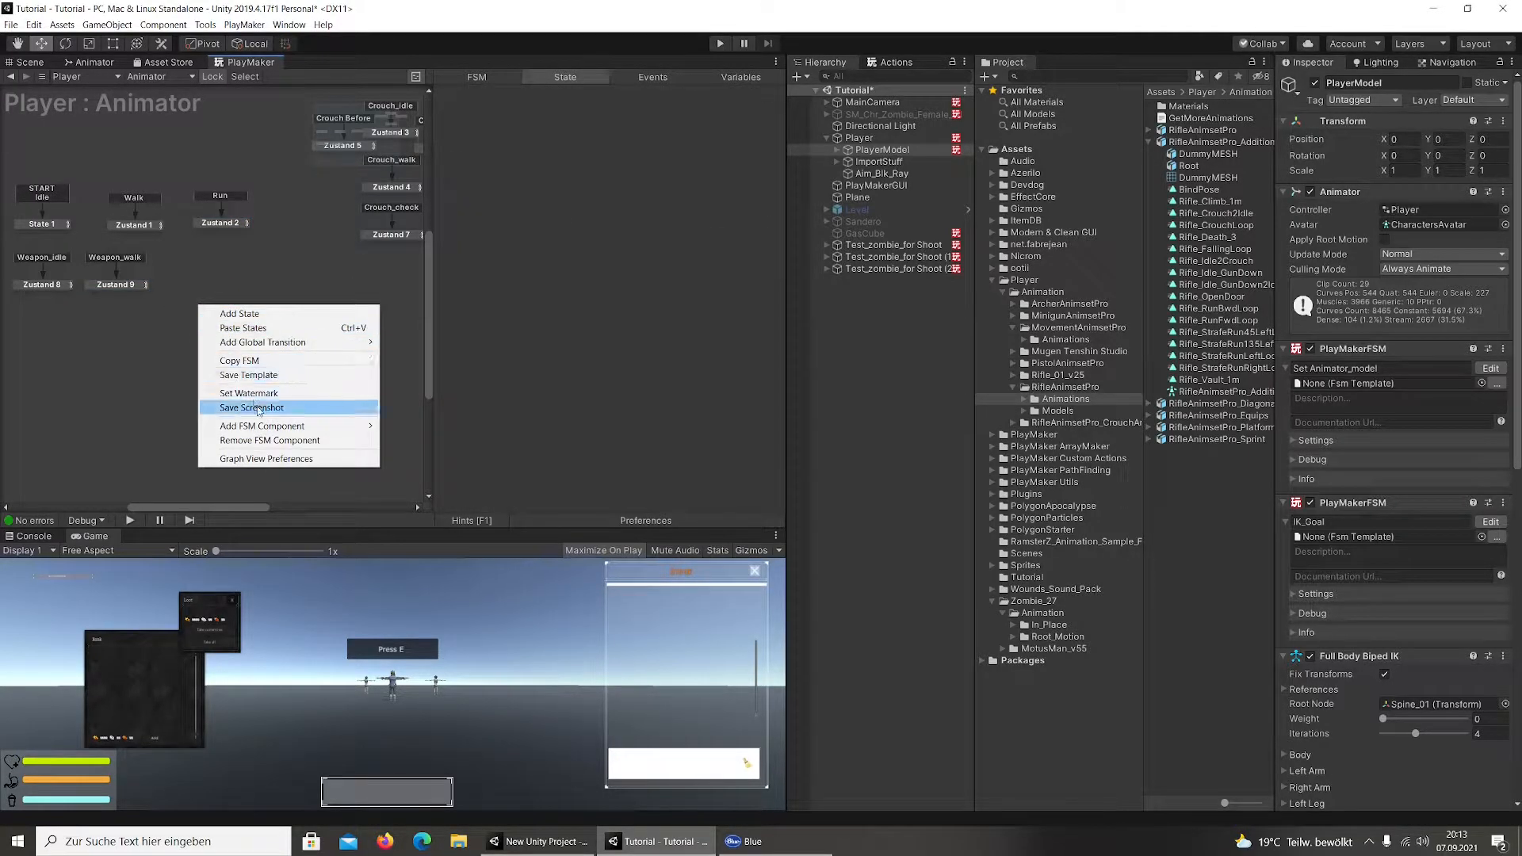
{"action": "left_click", "coordinate": [251, 327]}
{"action": "left_click_drag", "start_coordinate": [214, 307], "coordinate": [214, 284]}
Add a new FSM event named Weapon_Run
{"action": "left_click", "coordinate": [652, 77]}
{"action": "left_click", "coordinate": [567, 483]}
{"action": "type", "text": "Run"}
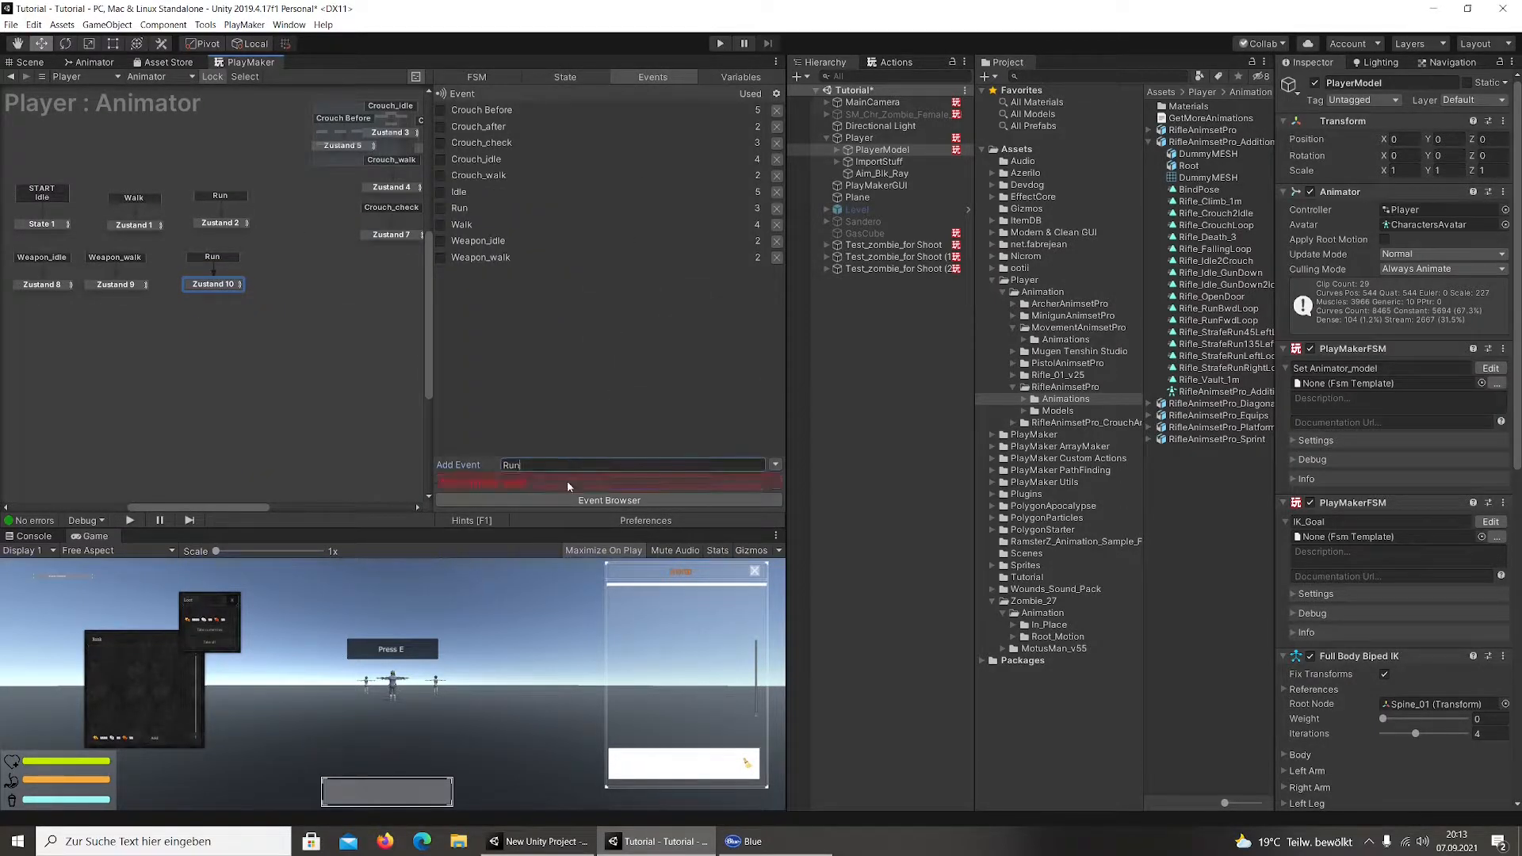
{"action": "key", "text": "BackSpace"}
{"action": "key", "text": "BackSpace"}
{"action": "key", "text": "BackSpace"}
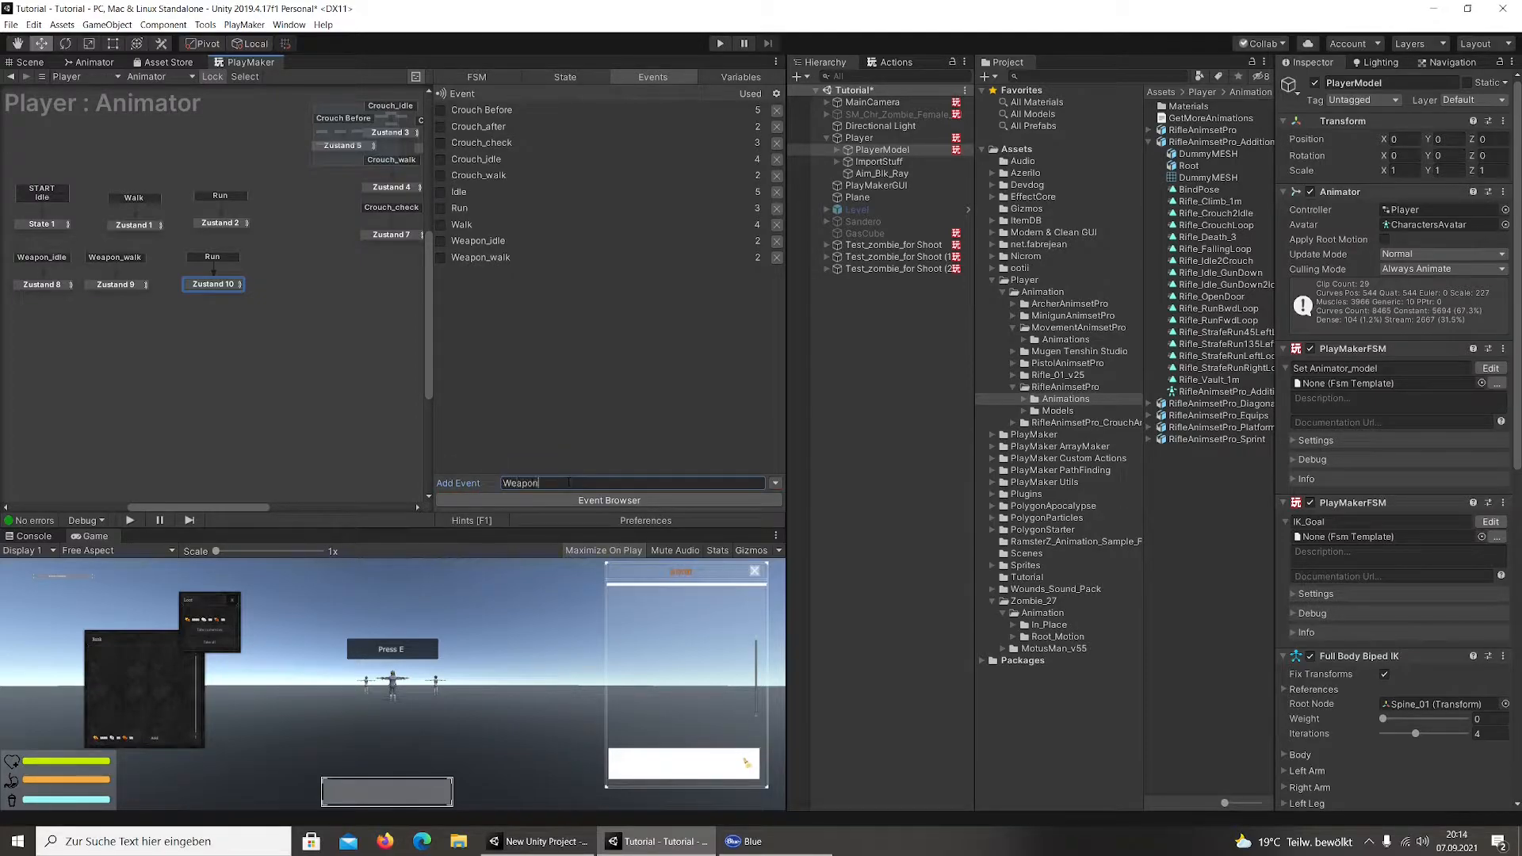
{"action": "type", "text": "Weapon_Run"}
{"action": "key", "text": "Return"}
Set the global transition event of the duplicated run state to Weapon_Run
{"action": "right_click", "coordinate": [223, 259]}
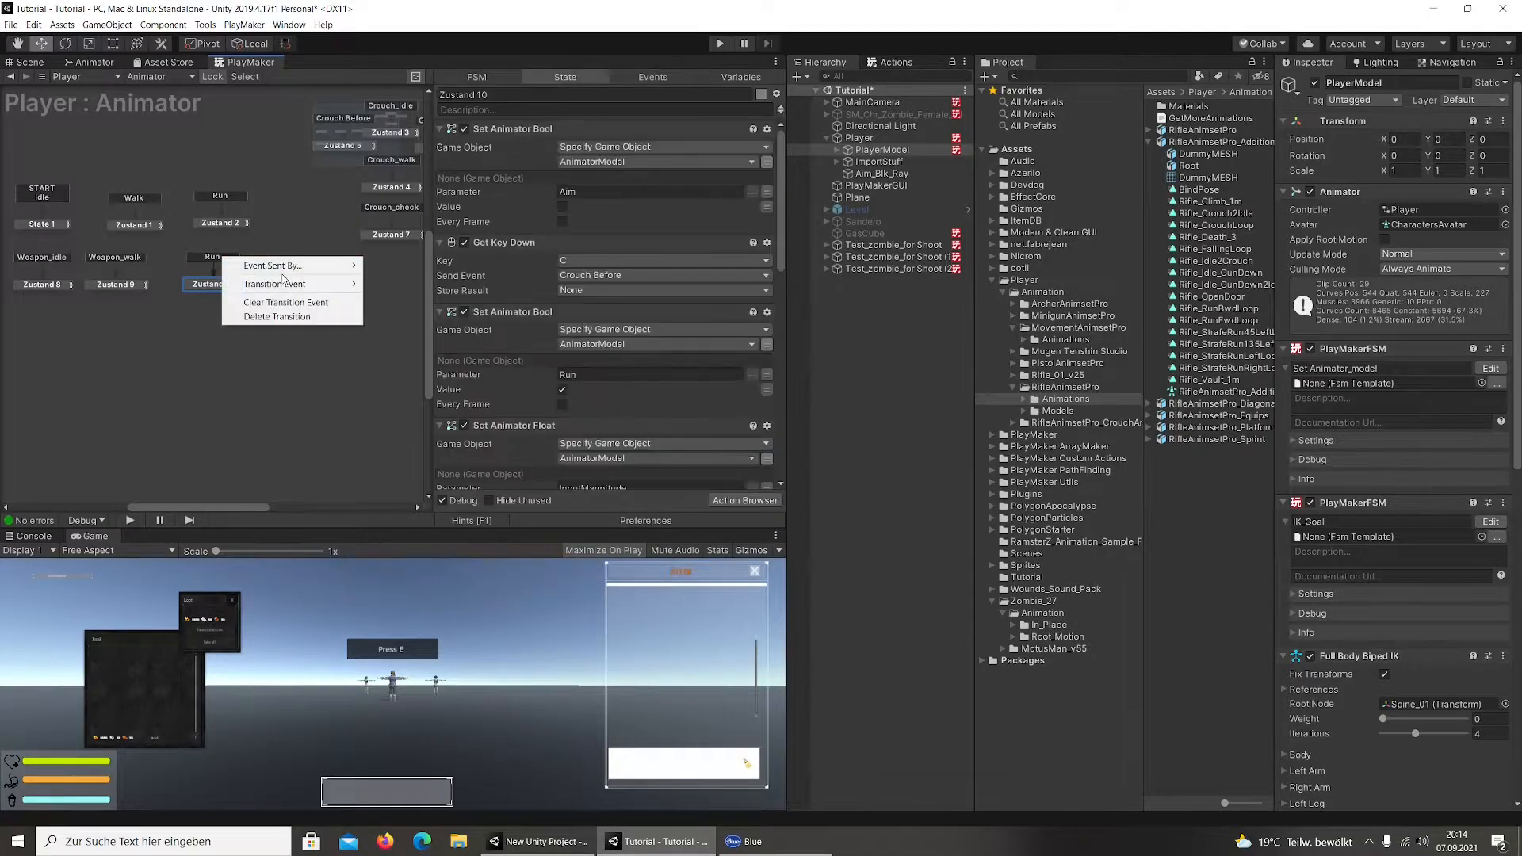
{"action": "mouse_move", "coordinate": [290, 284]}
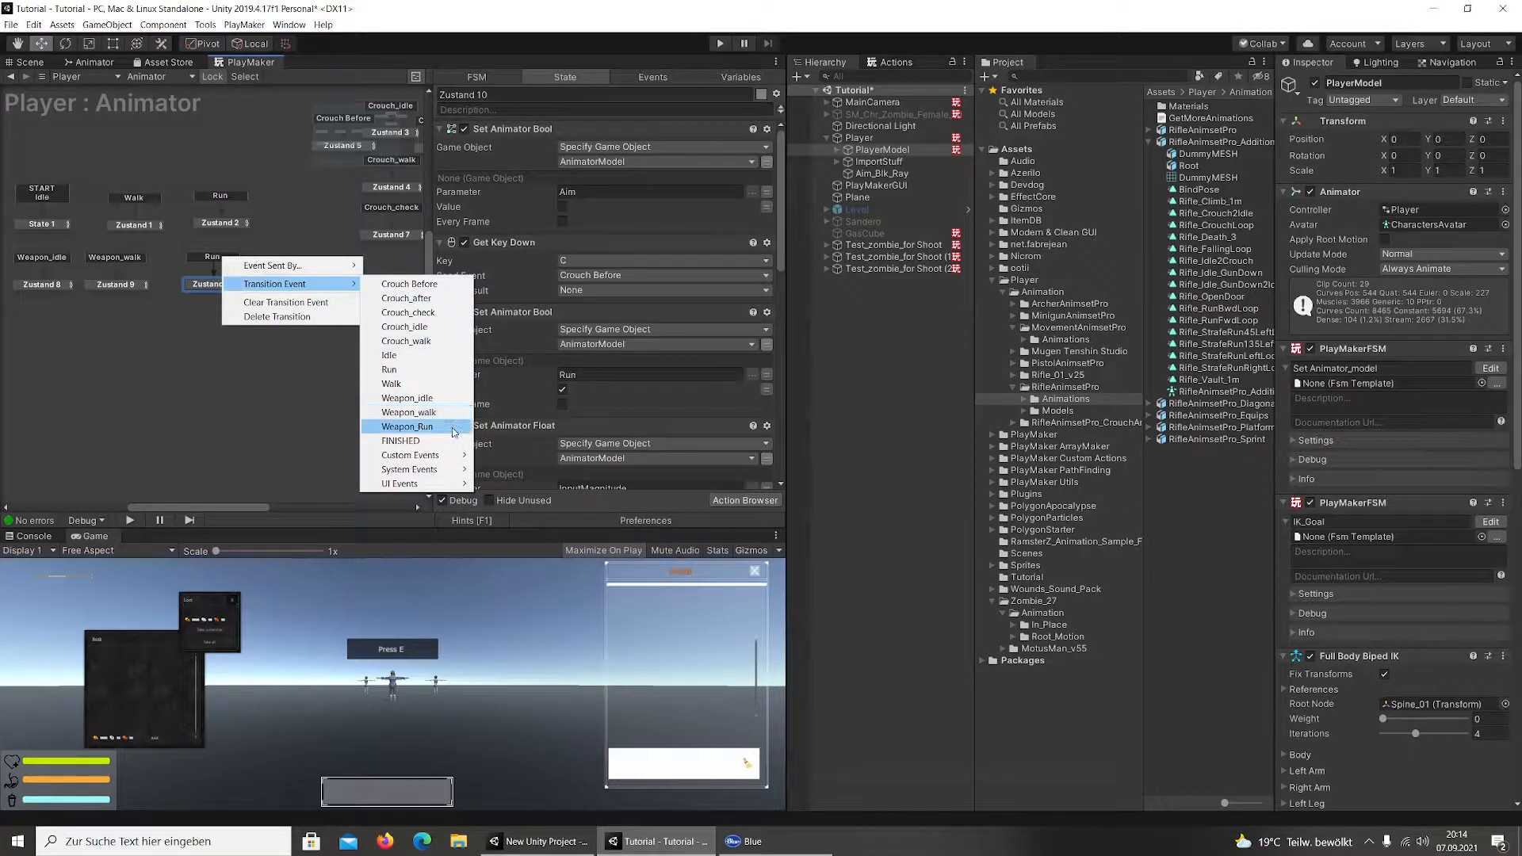
{"action": "left_click", "coordinate": [407, 426]}
Review the actions of the Weapon_walk state and move it into line below the Walk state
{"action": "left_click", "coordinate": [116, 285]}
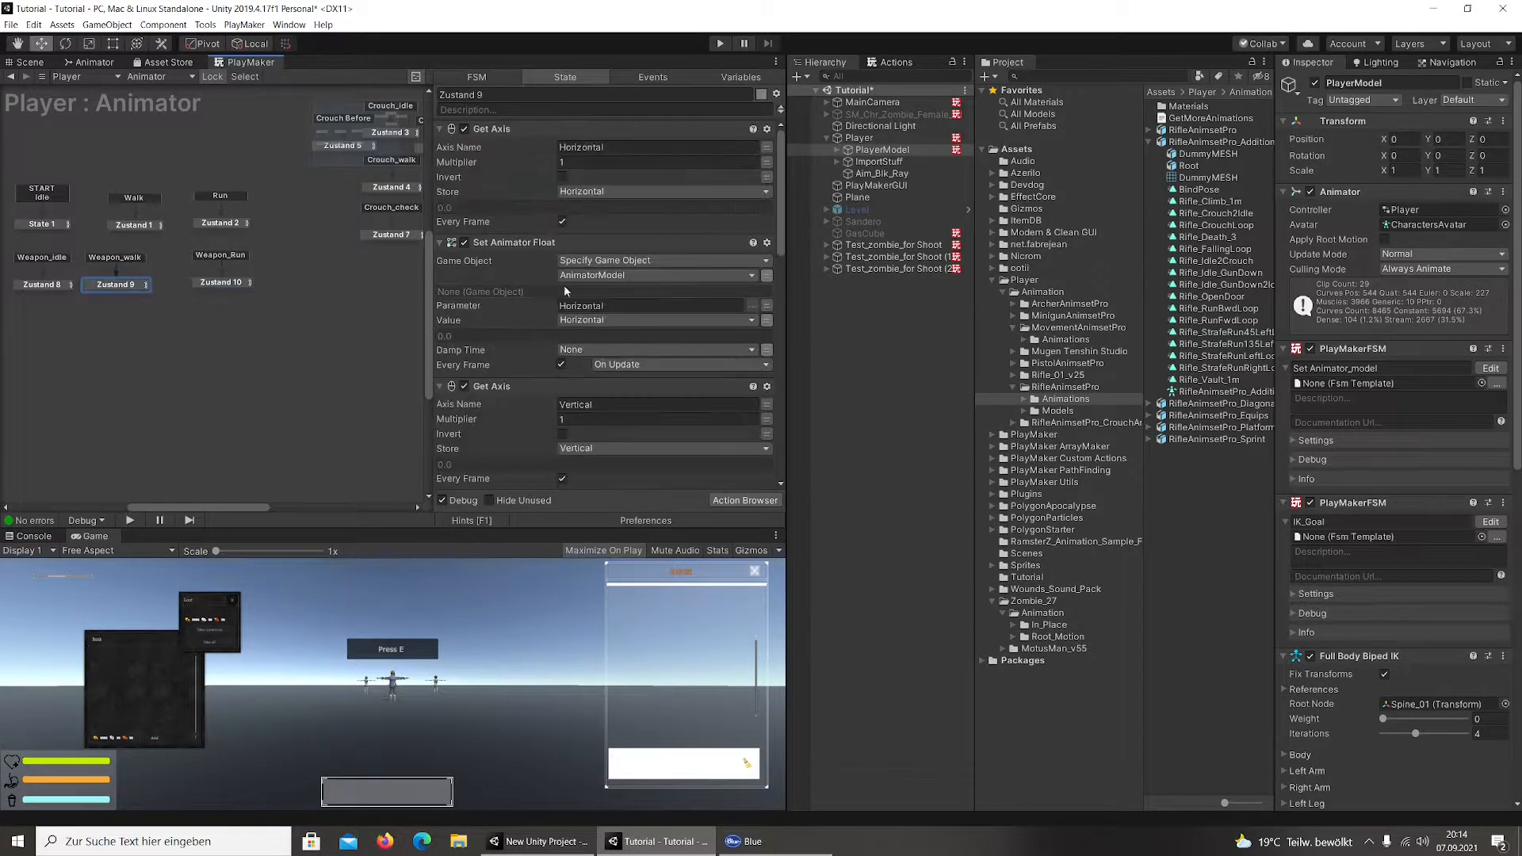
{"action": "scroll", "coordinate": [669, 283], "scroll_direction": "down", "scroll_amount": 8}
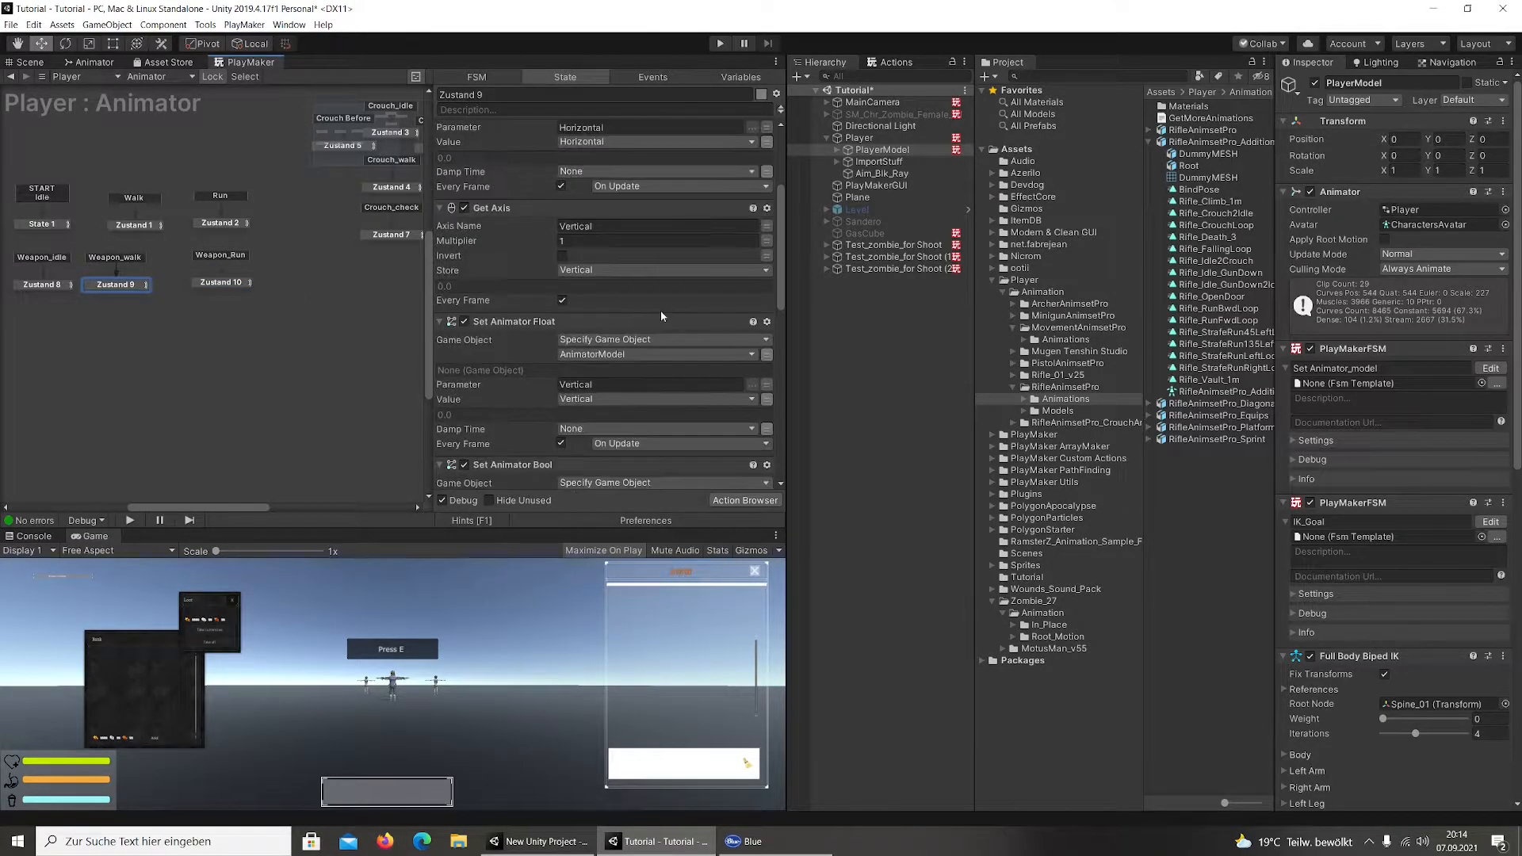
{"action": "scroll", "coordinate": [662, 315], "scroll_direction": "down", "scroll_amount": 5}
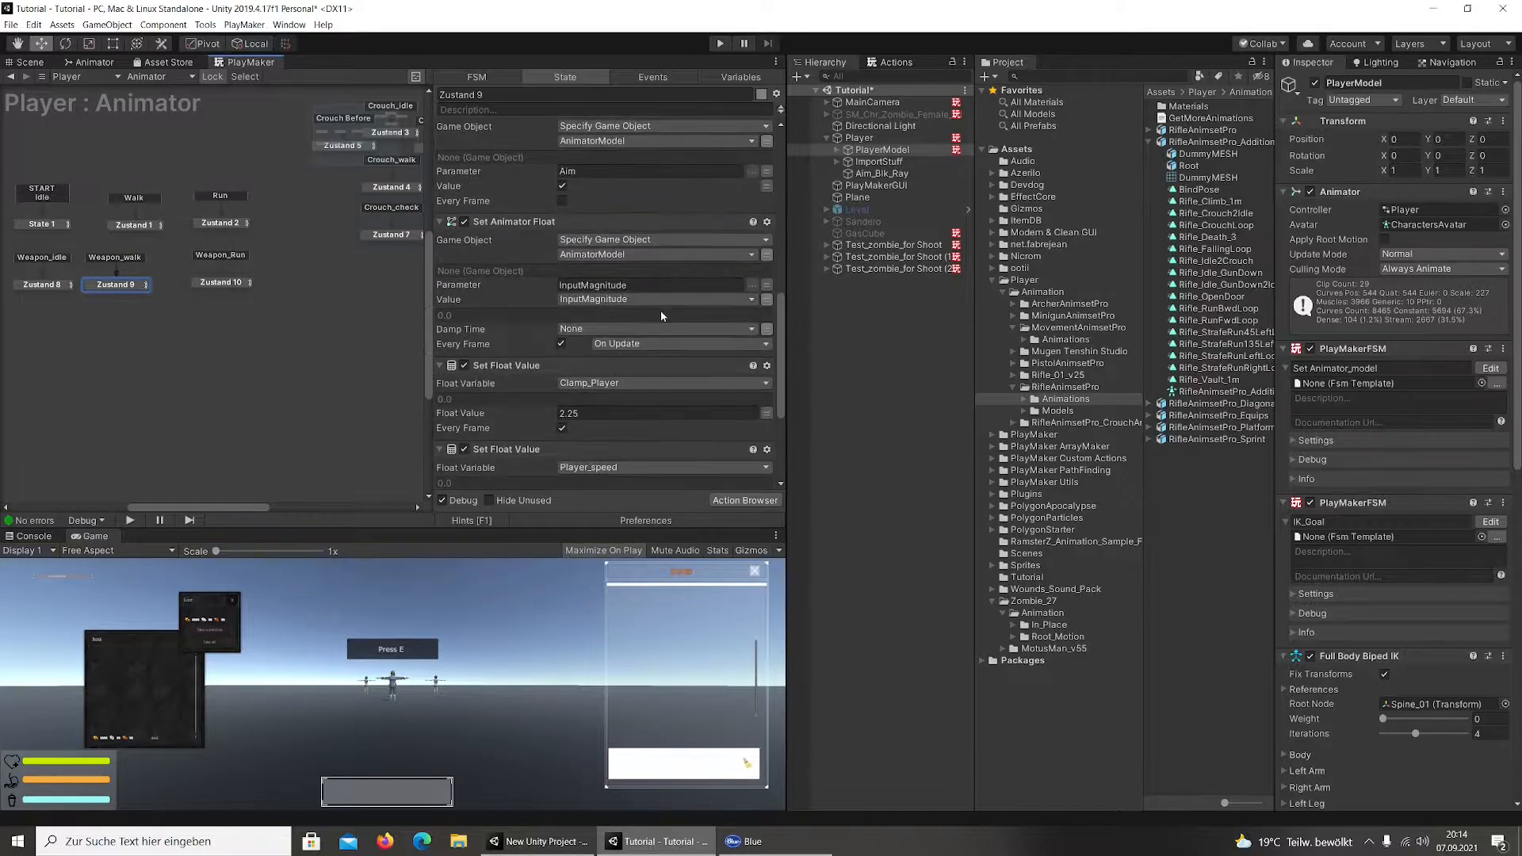
{"action": "scroll", "coordinate": [691, 327], "scroll_direction": "down", "scroll_amount": 6}
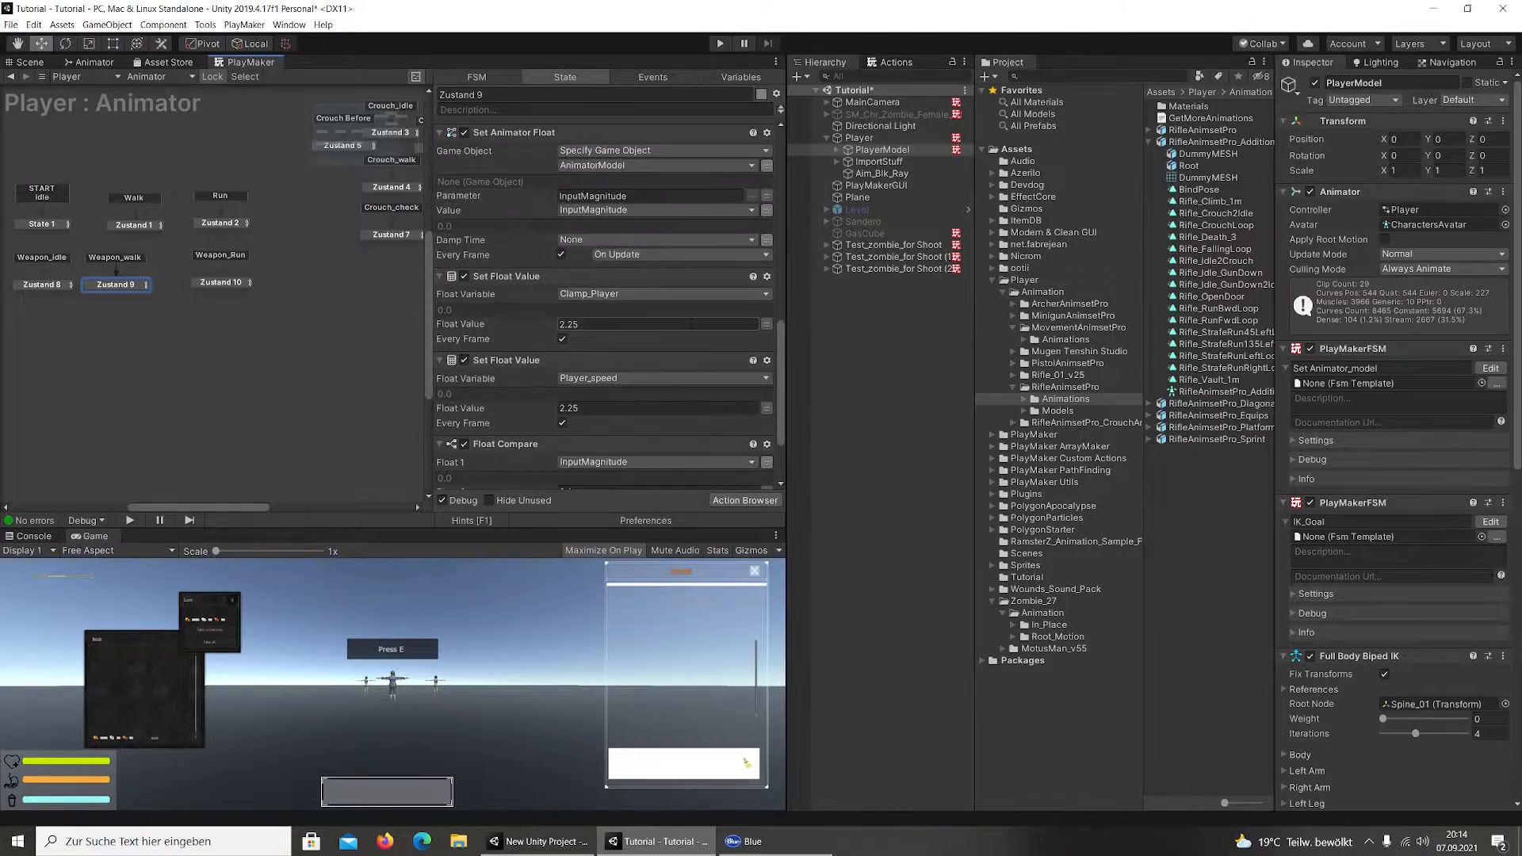
{"action": "scroll", "coordinate": [662, 347], "scroll_direction": "up", "scroll_amount": 15}
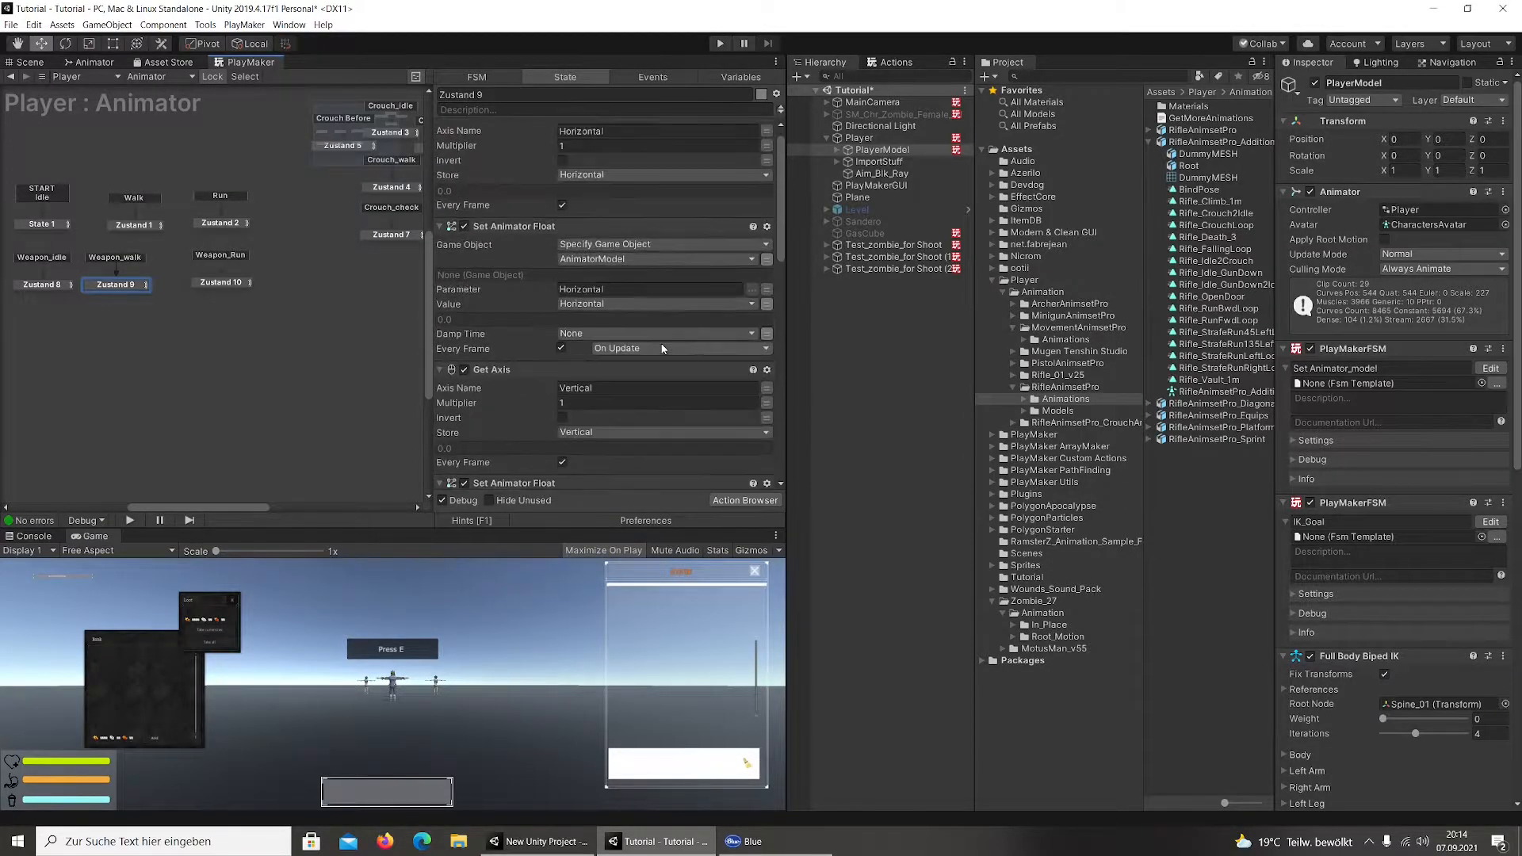
{"action": "left_click_drag", "start_coordinate": [131, 294], "coordinate": [211, 285]}
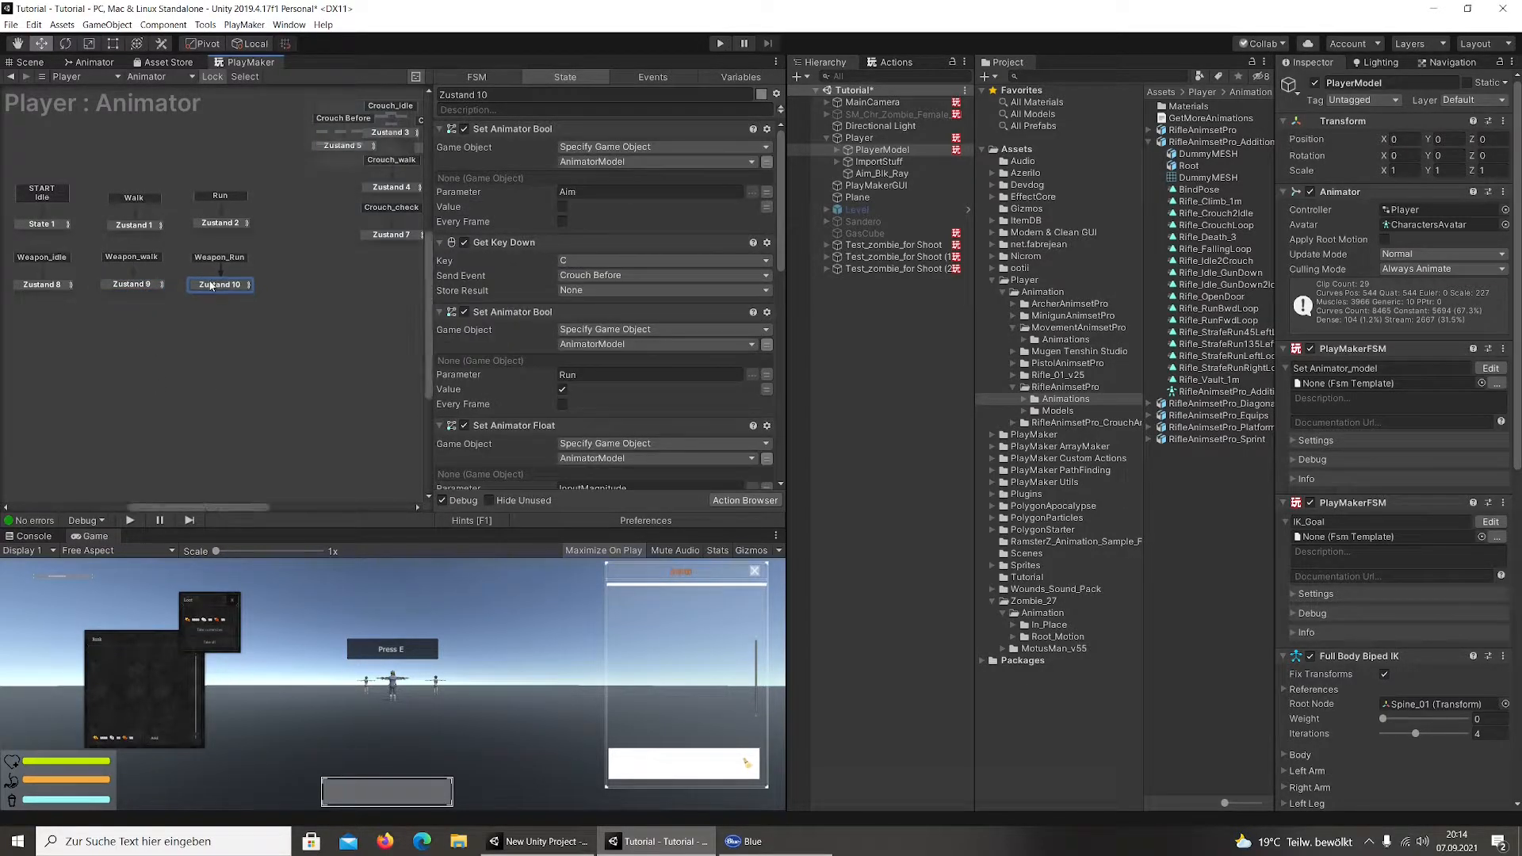
Review the actions of the Weapon_Run state and compare the neighbouring weapon states in the FSM graph
{"action": "scroll", "coordinate": [677, 320], "scroll_direction": "down", "scroll_amount": 10}
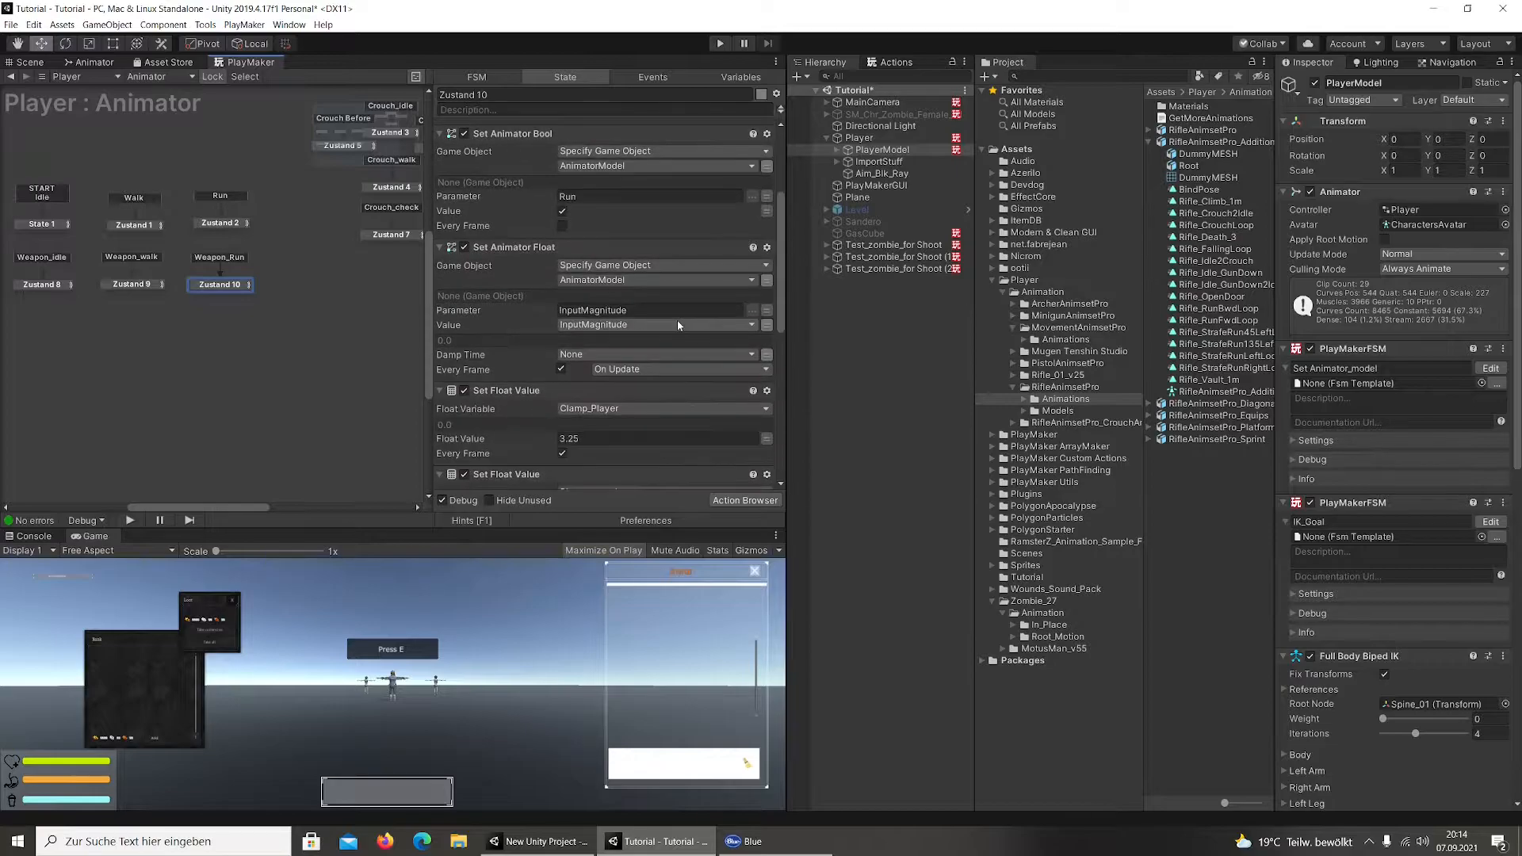
{"action": "scroll", "coordinate": [227, 345], "scroll_direction": "up", "scroll_amount": 1}
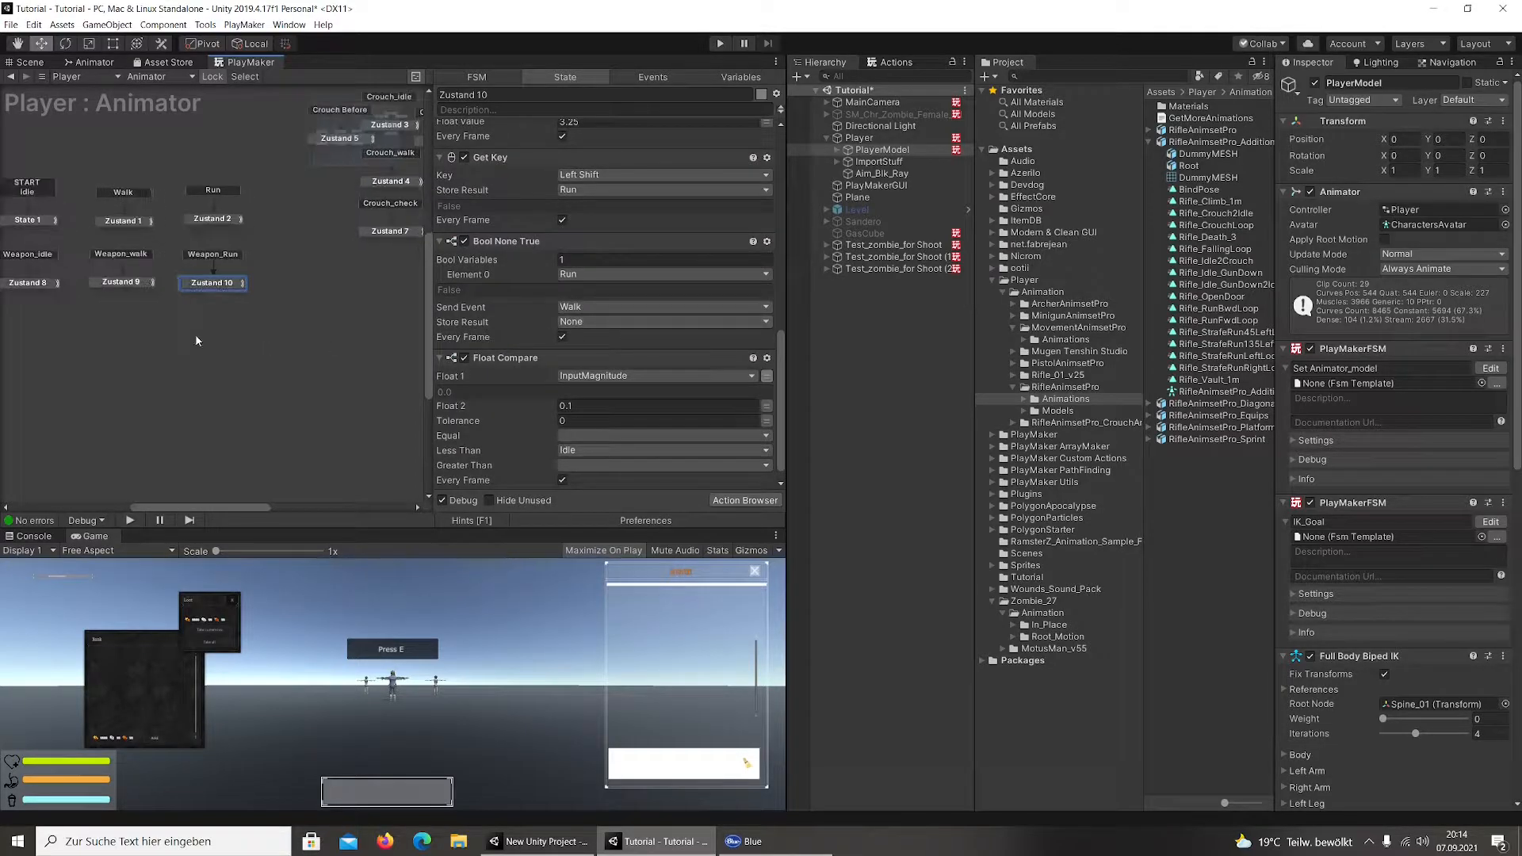
{"action": "left_click", "coordinate": [40, 283]}
{"action": "left_click", "coordinate": [222, 284]}
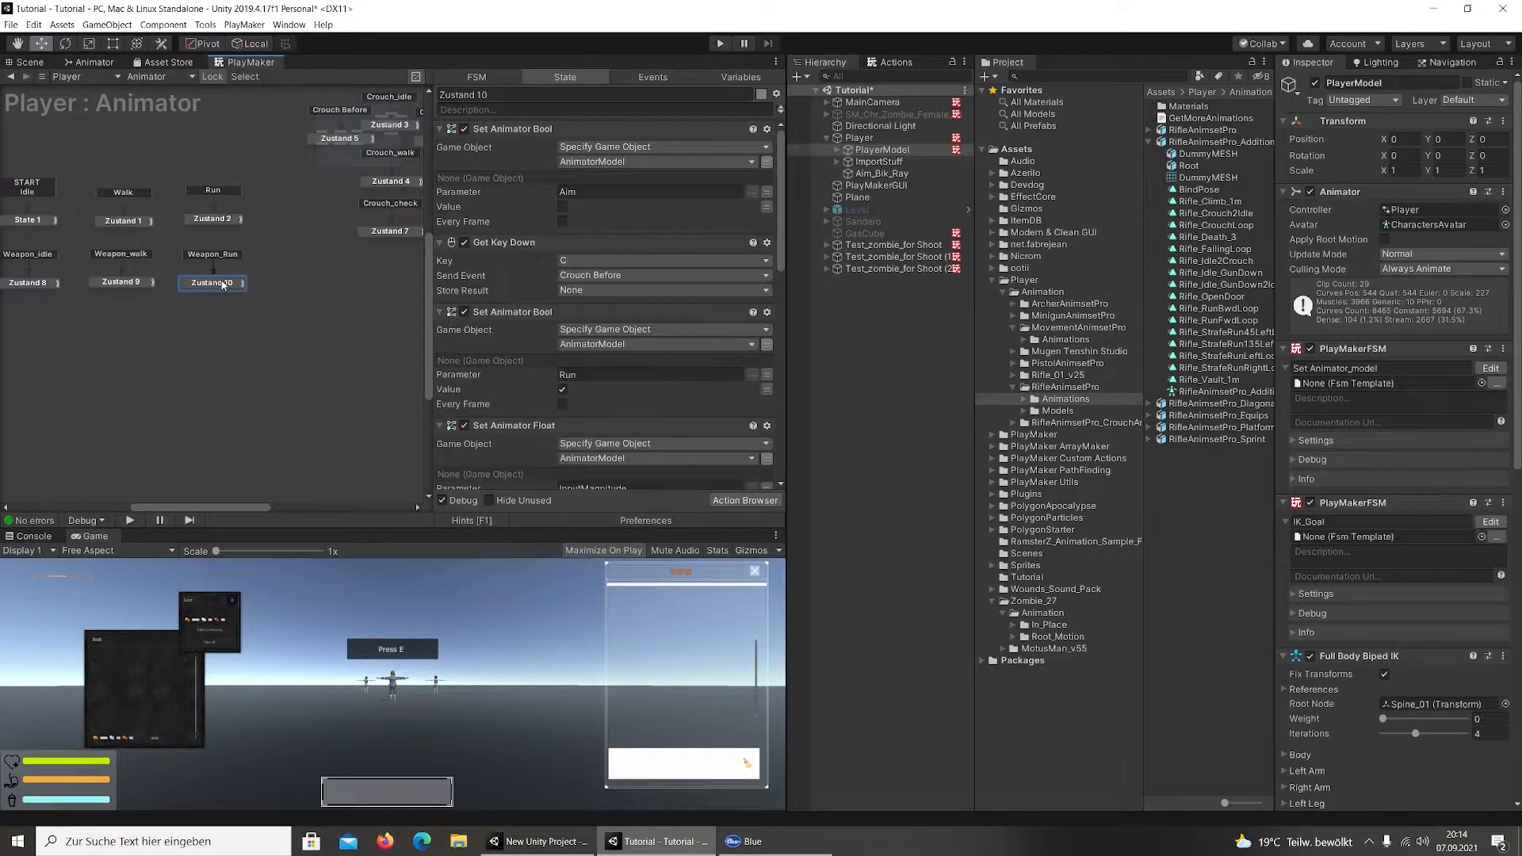
{"action": "middle_click_drag", "start_coordinate": [364, 265], "coordinate": [238, 227]}
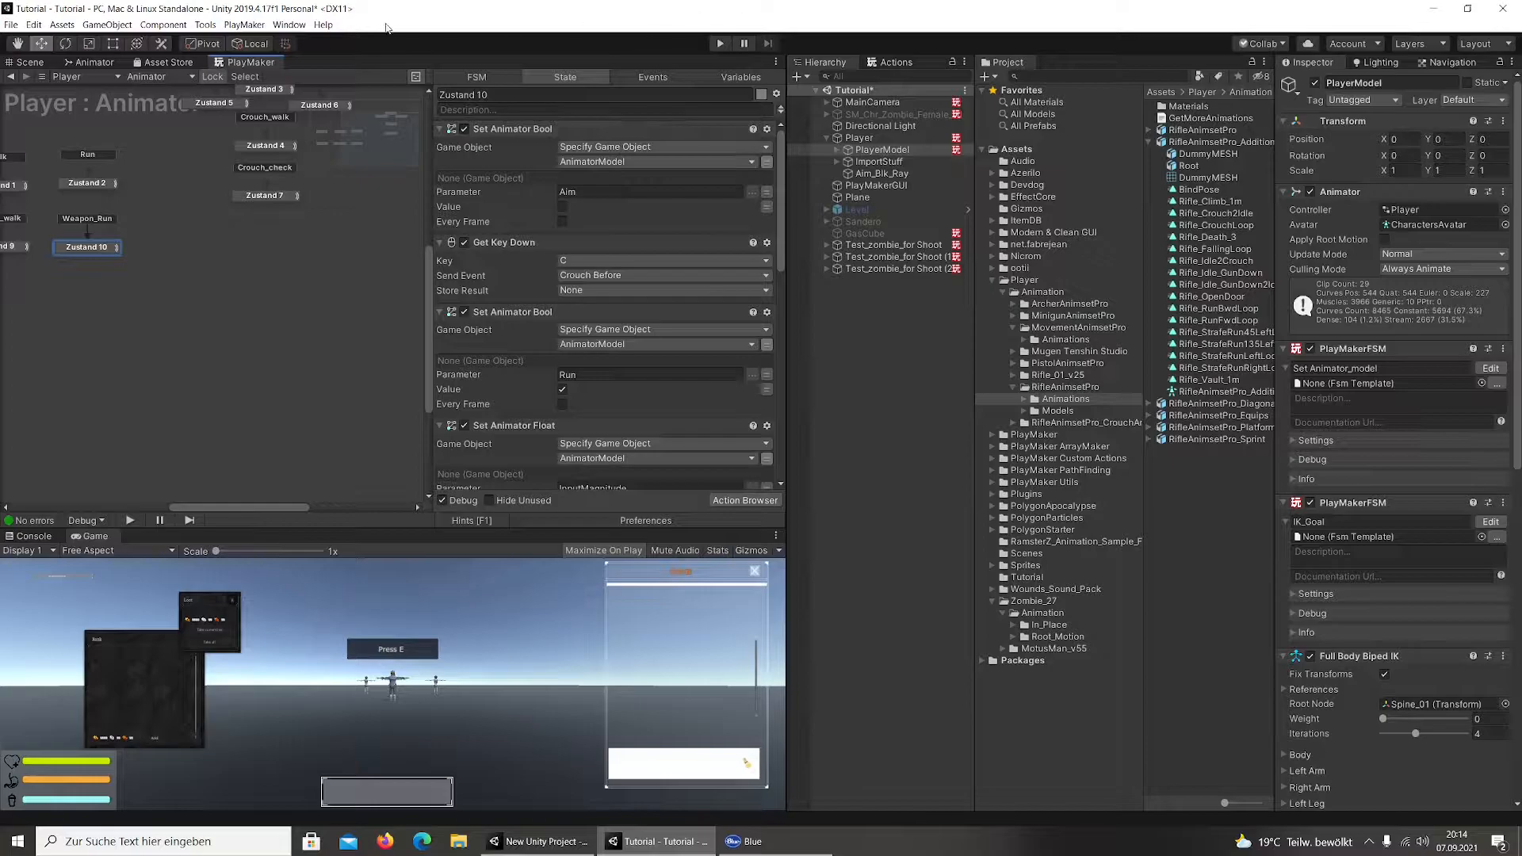
Examine the Rifle layer's Crouch2Idle, Aim_Idle and Rifle_aim states in the Animator, including the motions in Rifle_aim's blend tree
{"action": "left_click", "coordinate": [94, 62]}
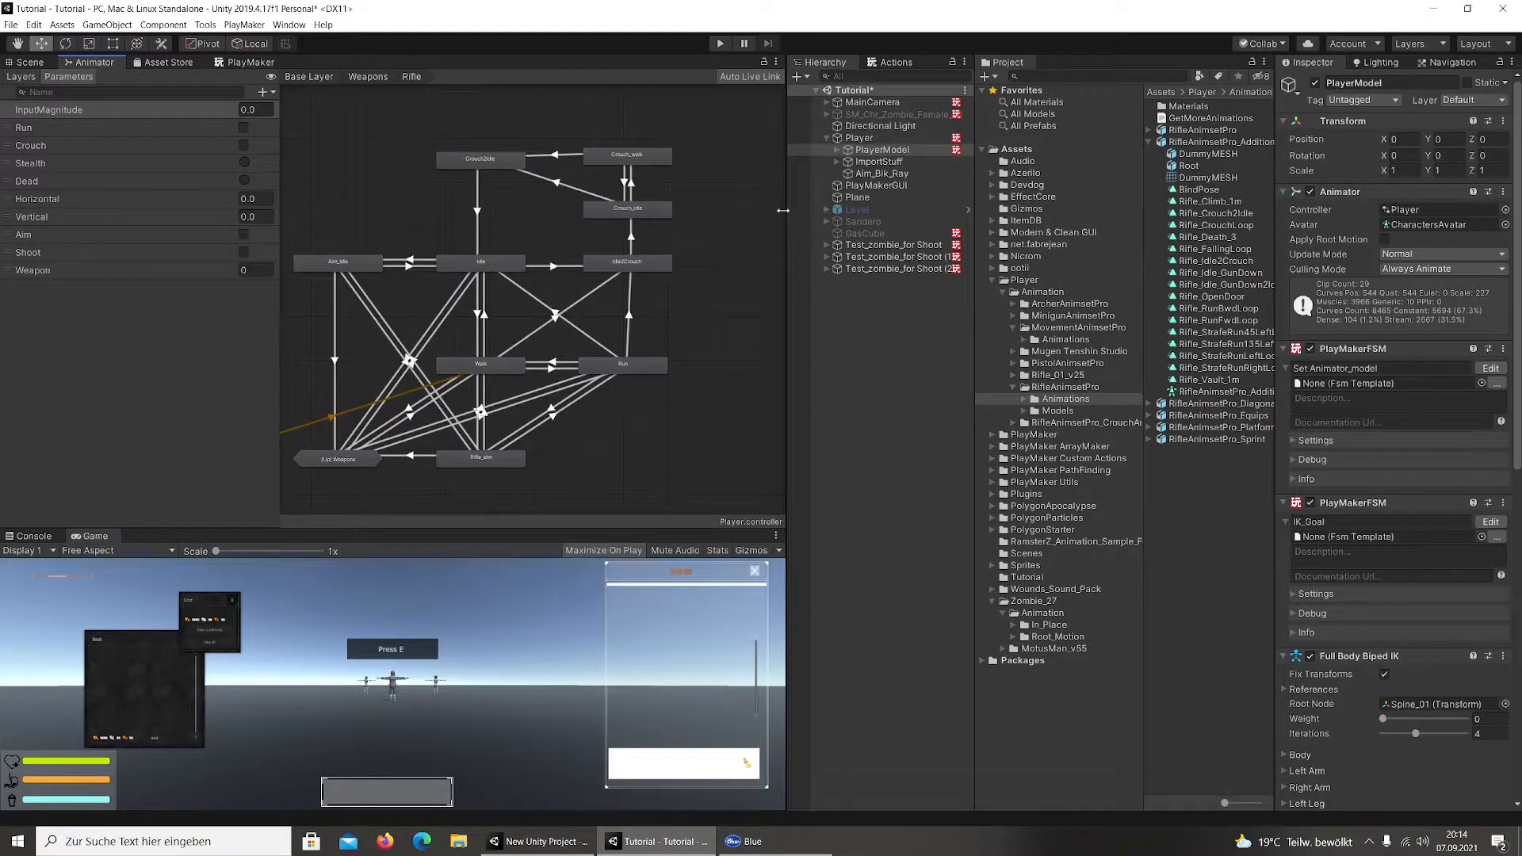
{"action": "left_click", "coordinate": [487, 162]}
{"action": "middle_click_drag", "start_coordinate": [639, 265], "coordinate": [675, 333]}
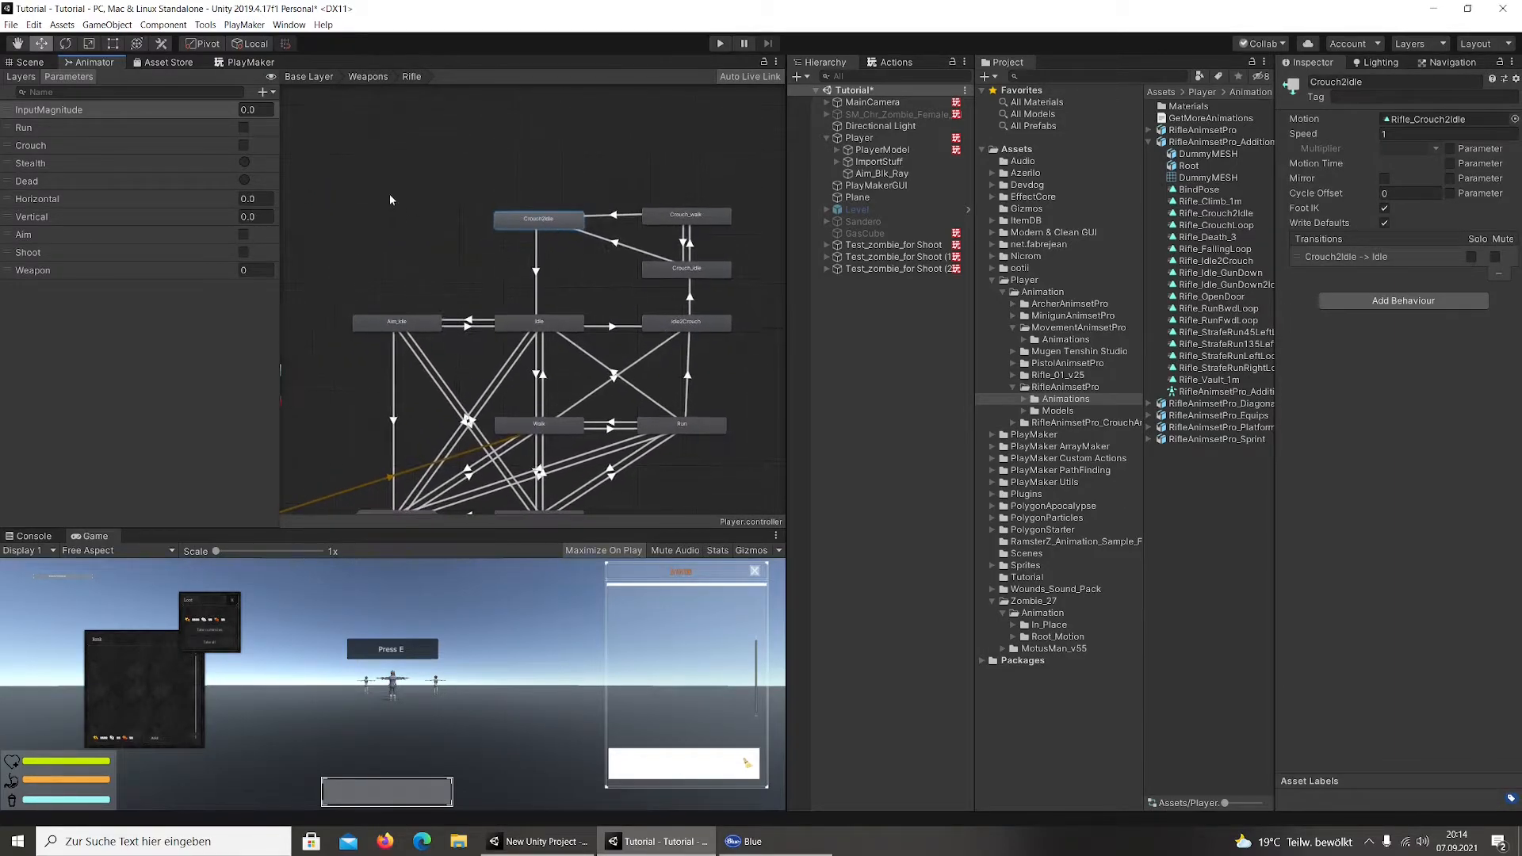
{"action": "scroll", "coordinate": [397, 222], "scroll_direction": "down", "scroll_amount": 3}
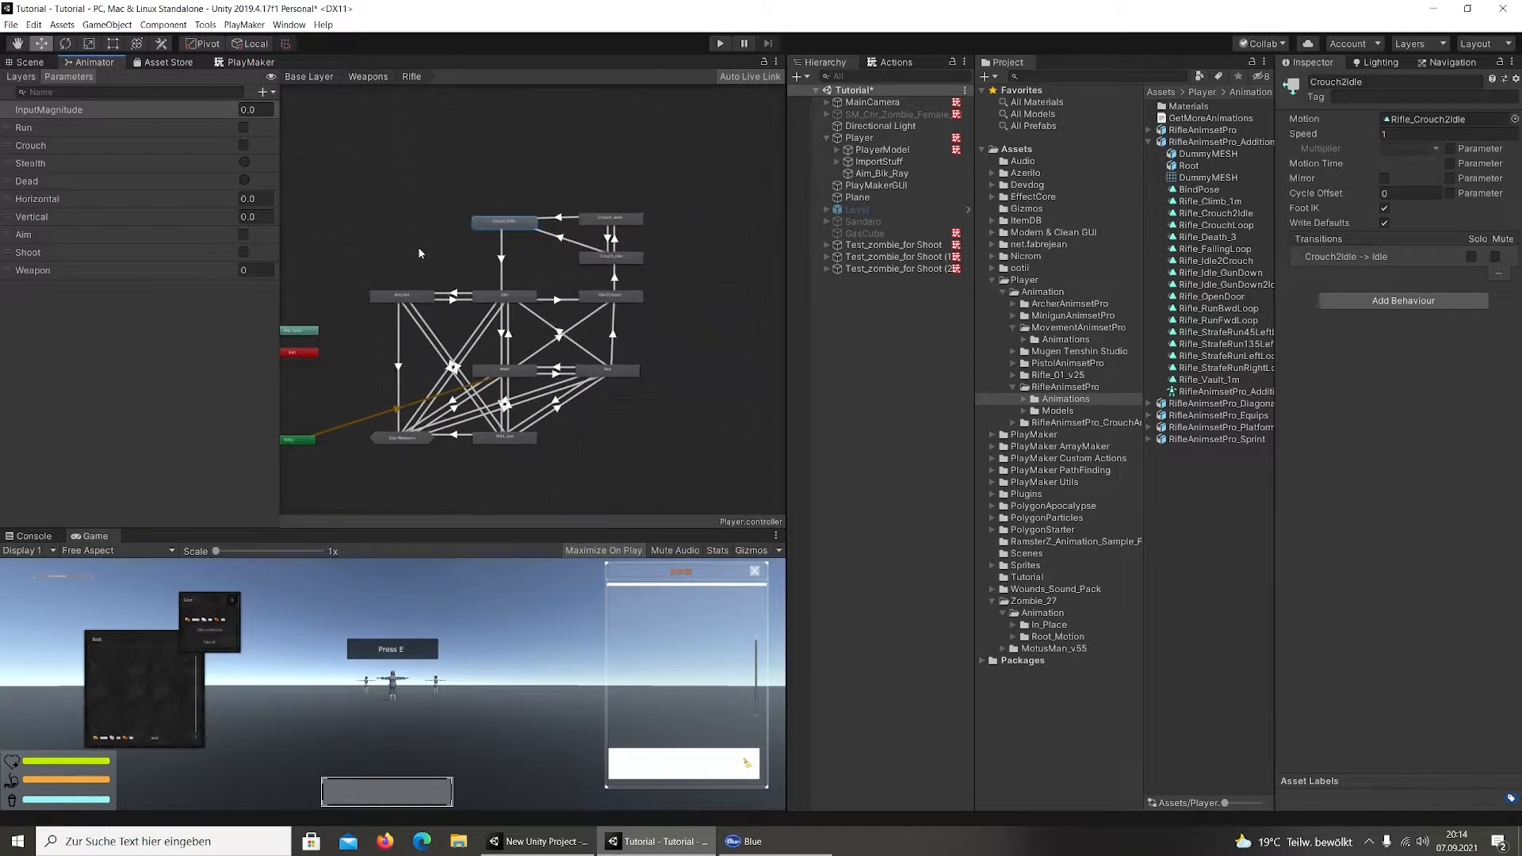
{"action": "left_click", "coordinate": [396, 291]}
{"action": "scroll", "coordinate": [415, 287], "scroll_direction": "up", "scroll_amount": 4}
{"action": "middle_click_drag", "start_coordinate": [424, 278], "coordinate": [417, 312]}
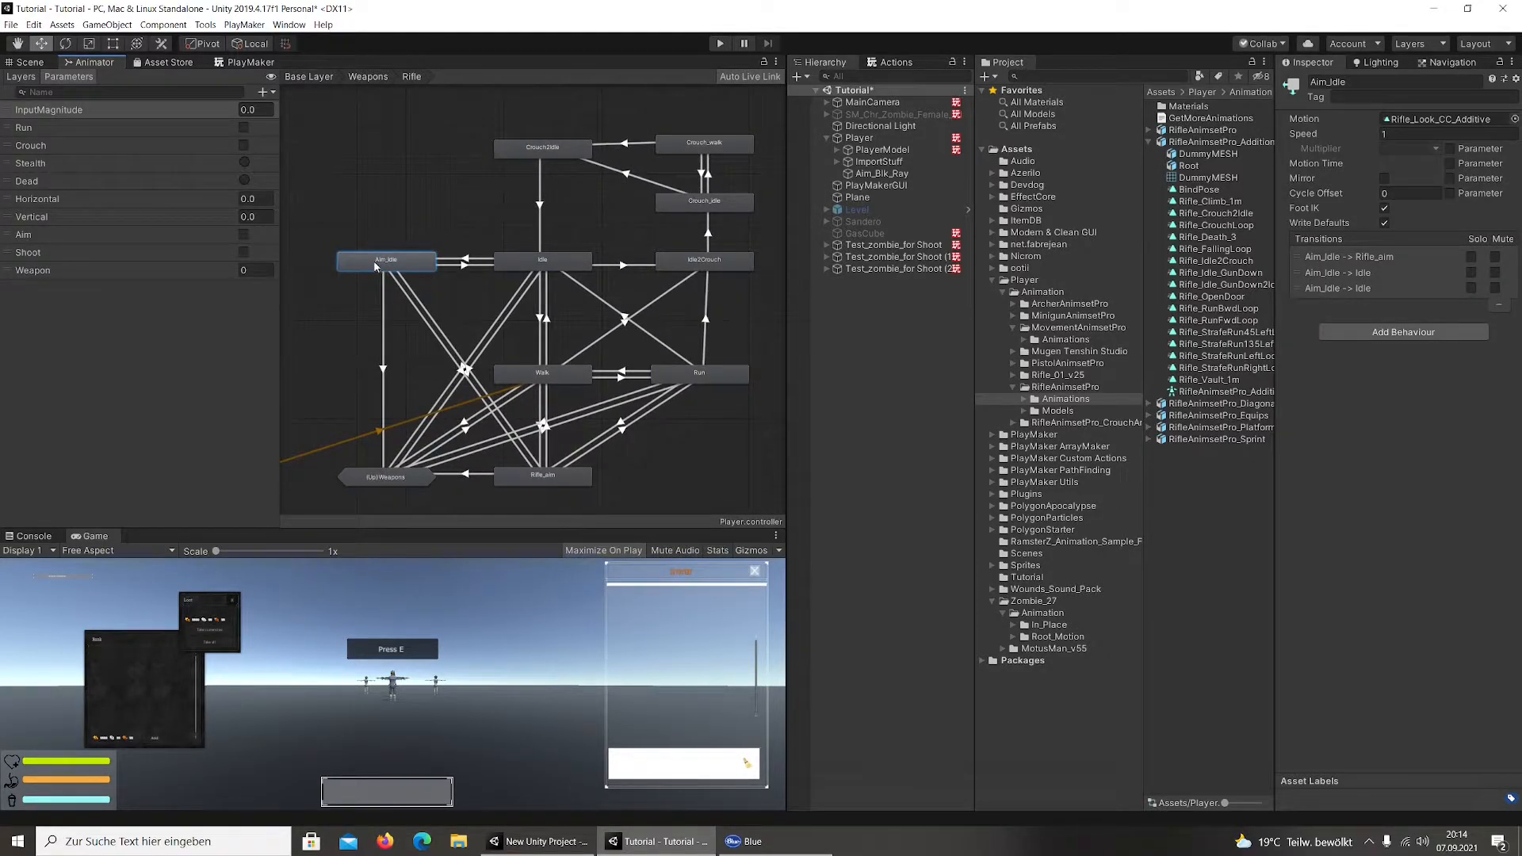
{"action": "left_click", "coordinate": [422, 341]}
{"action": "left_click", "coordinate": [532, 476]}
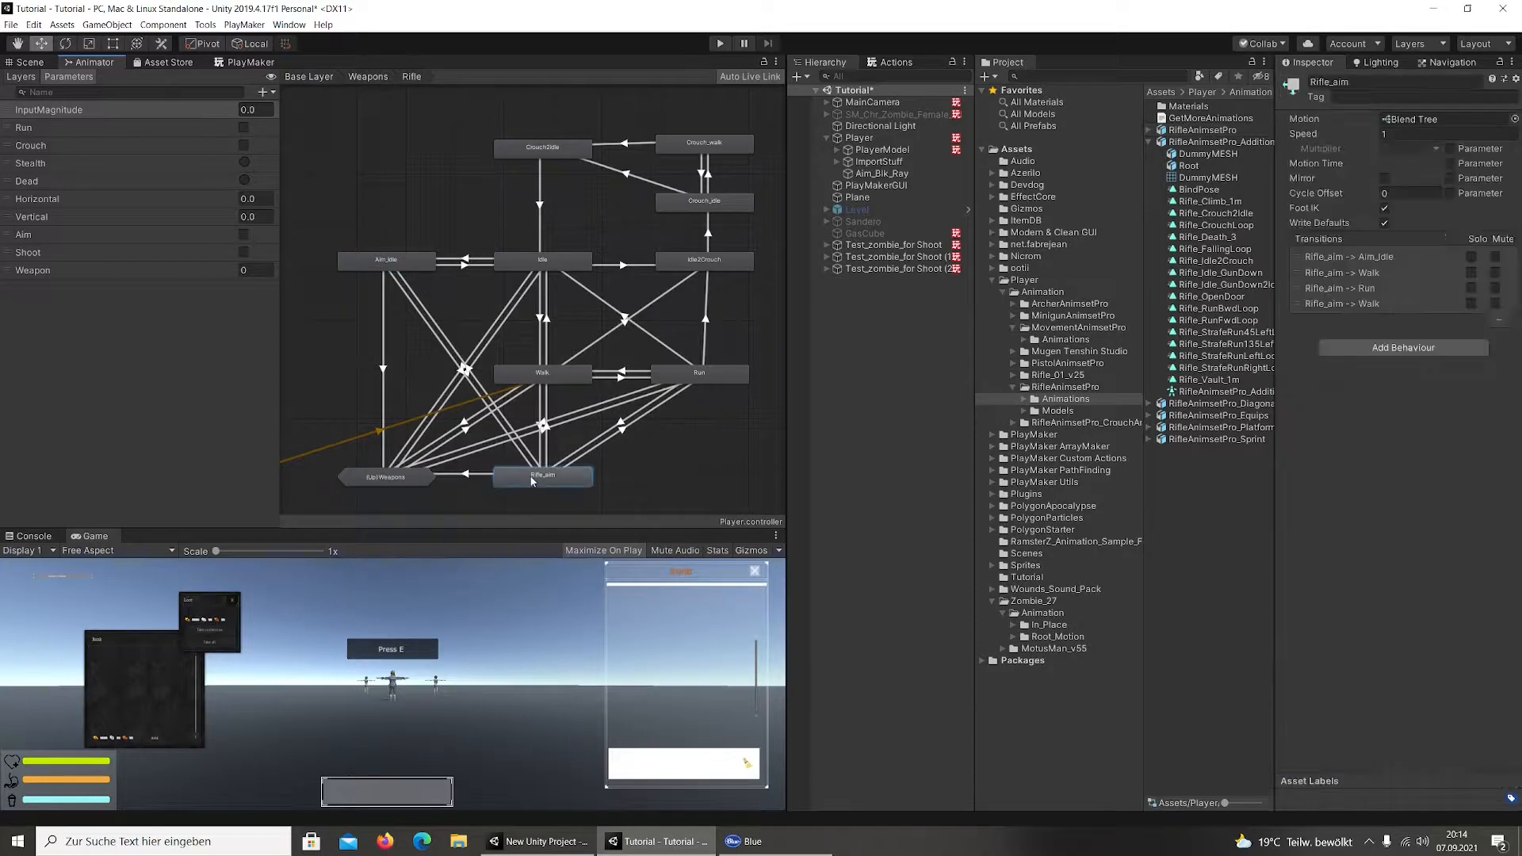
{"action": "double_click", "coordinate": [532, 478]}
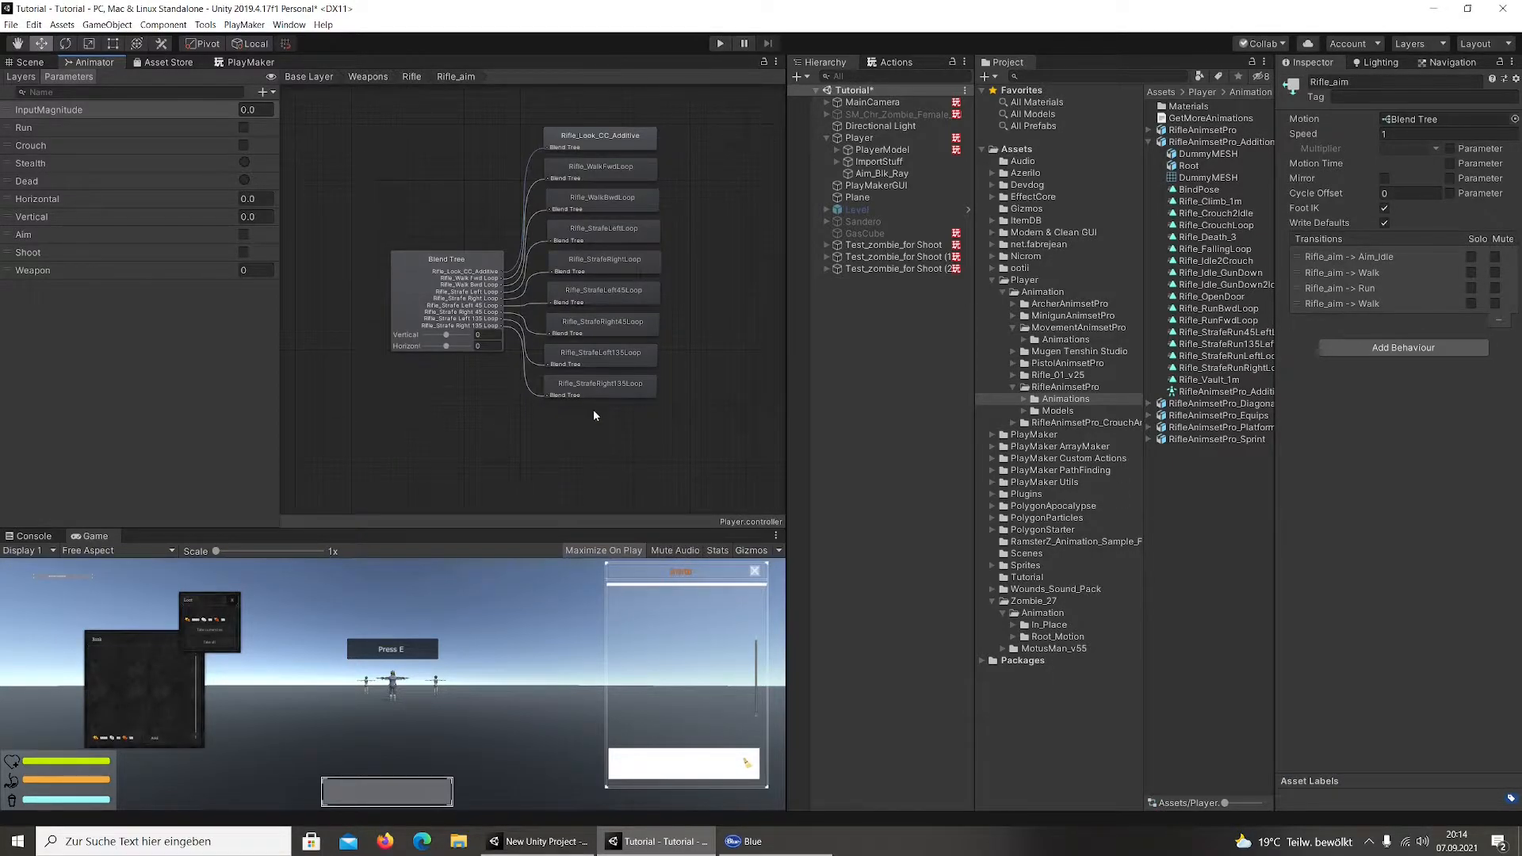
{"action": "left_click", "coordinate": [411, 77]}
Copy the Rifle_aim state, paste it into empty space above Aim_Idle and rename the copy Rifle_aim_Crouch
{"action": "right_click", "coordinate": [515, 479]}
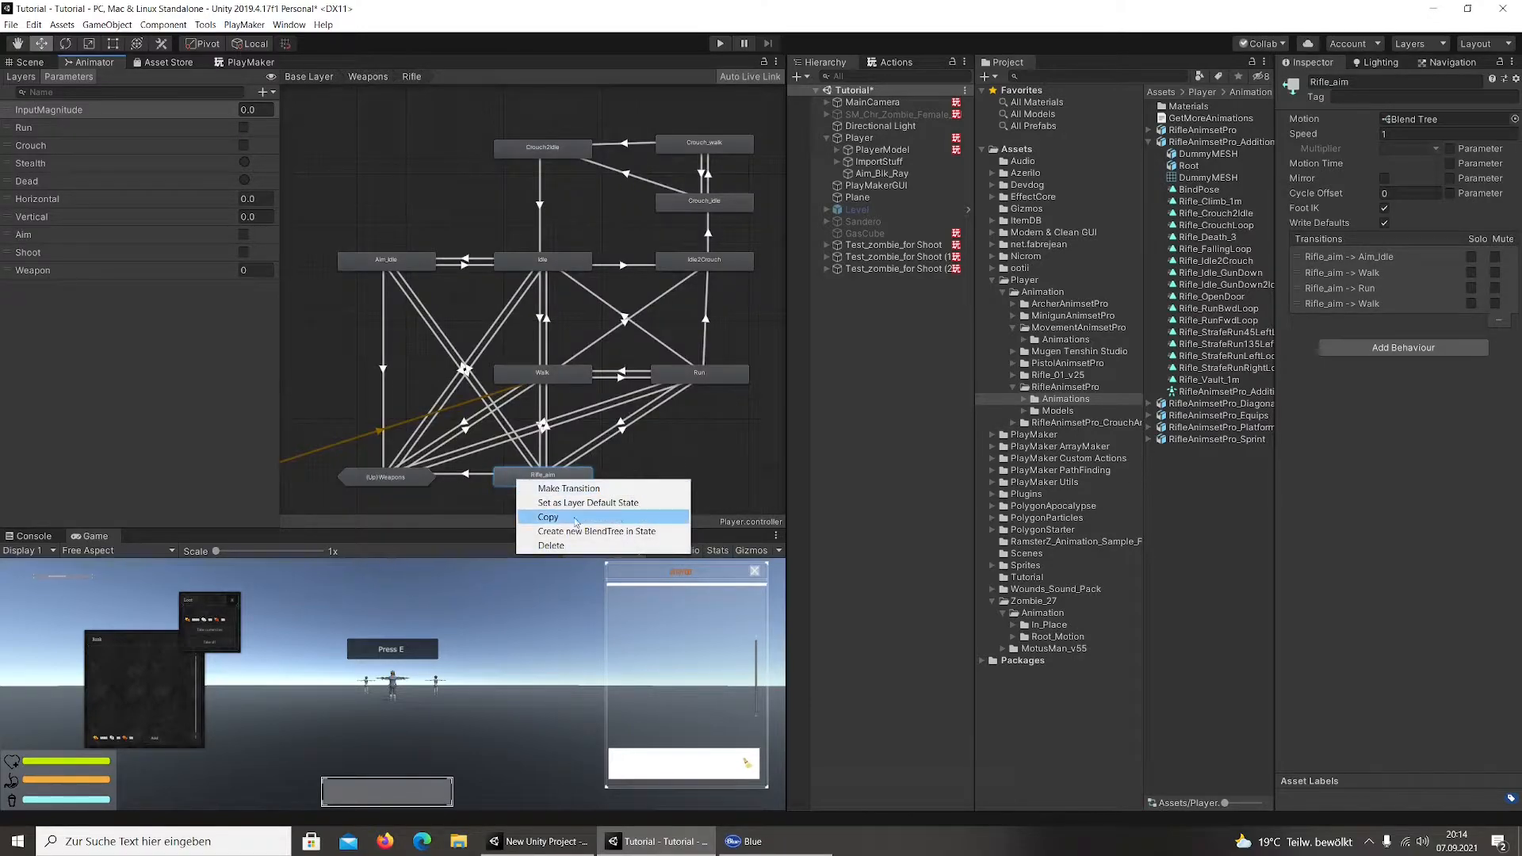
{"action": "left_click", "coordinate": [391, 187]}
{"action": "right_click", "coordinate": [371, 132]}
{"action": "left_click", "coordinate": [420, 168]}
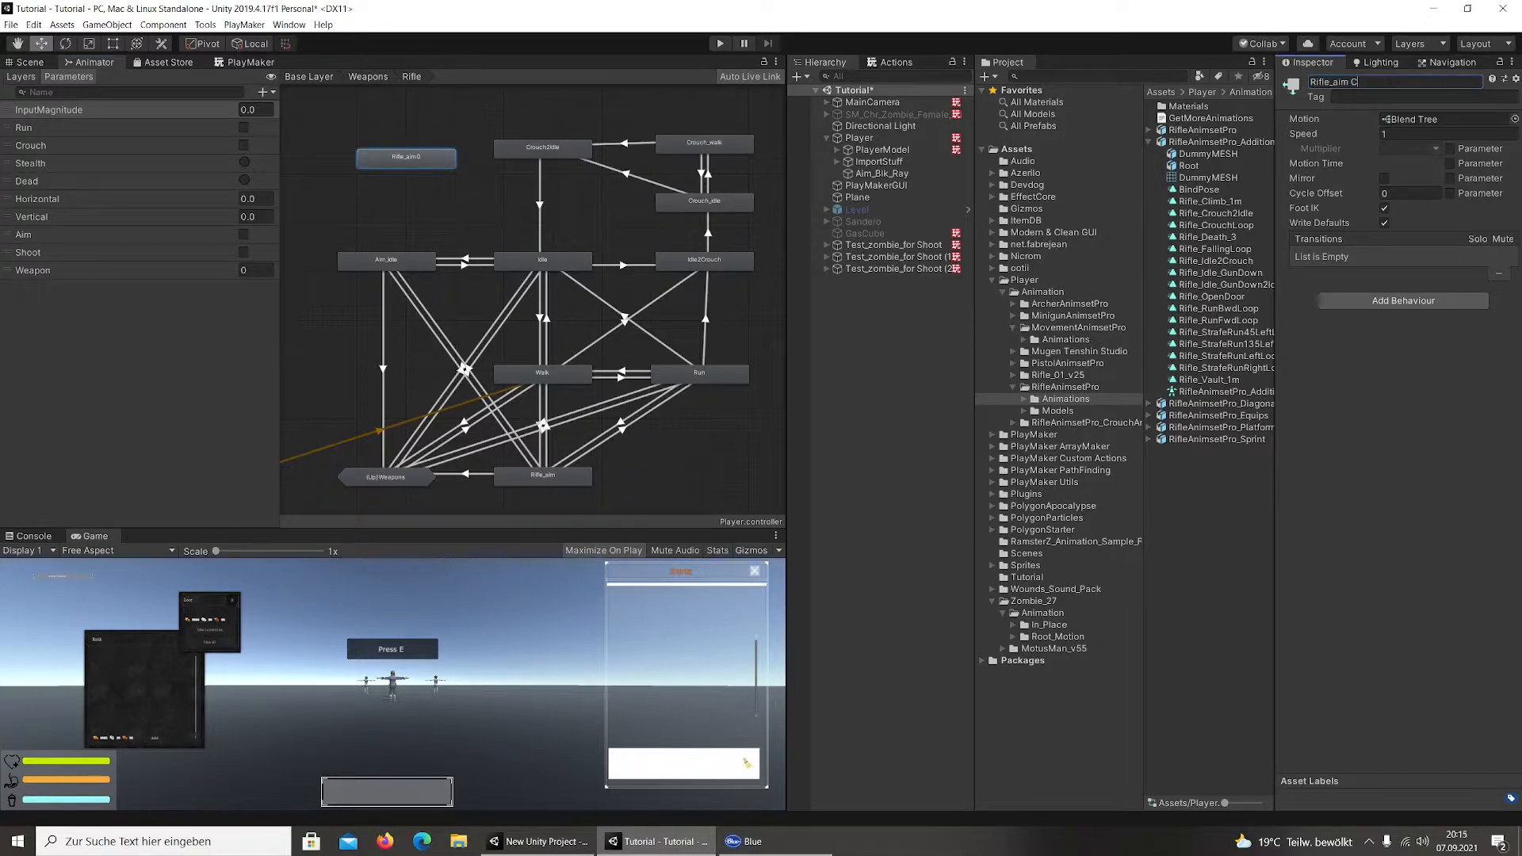
{"action": "type", "text": "rouch"}
{"action": "key", "text": "Return"}
Open the Rifle_aim_Crouch blend tree, preview the rifle clips and assign Rifle_CrouchLoop to the motion at position 0, 0
{"action": "double_click", "coordinate": [377, 163]}
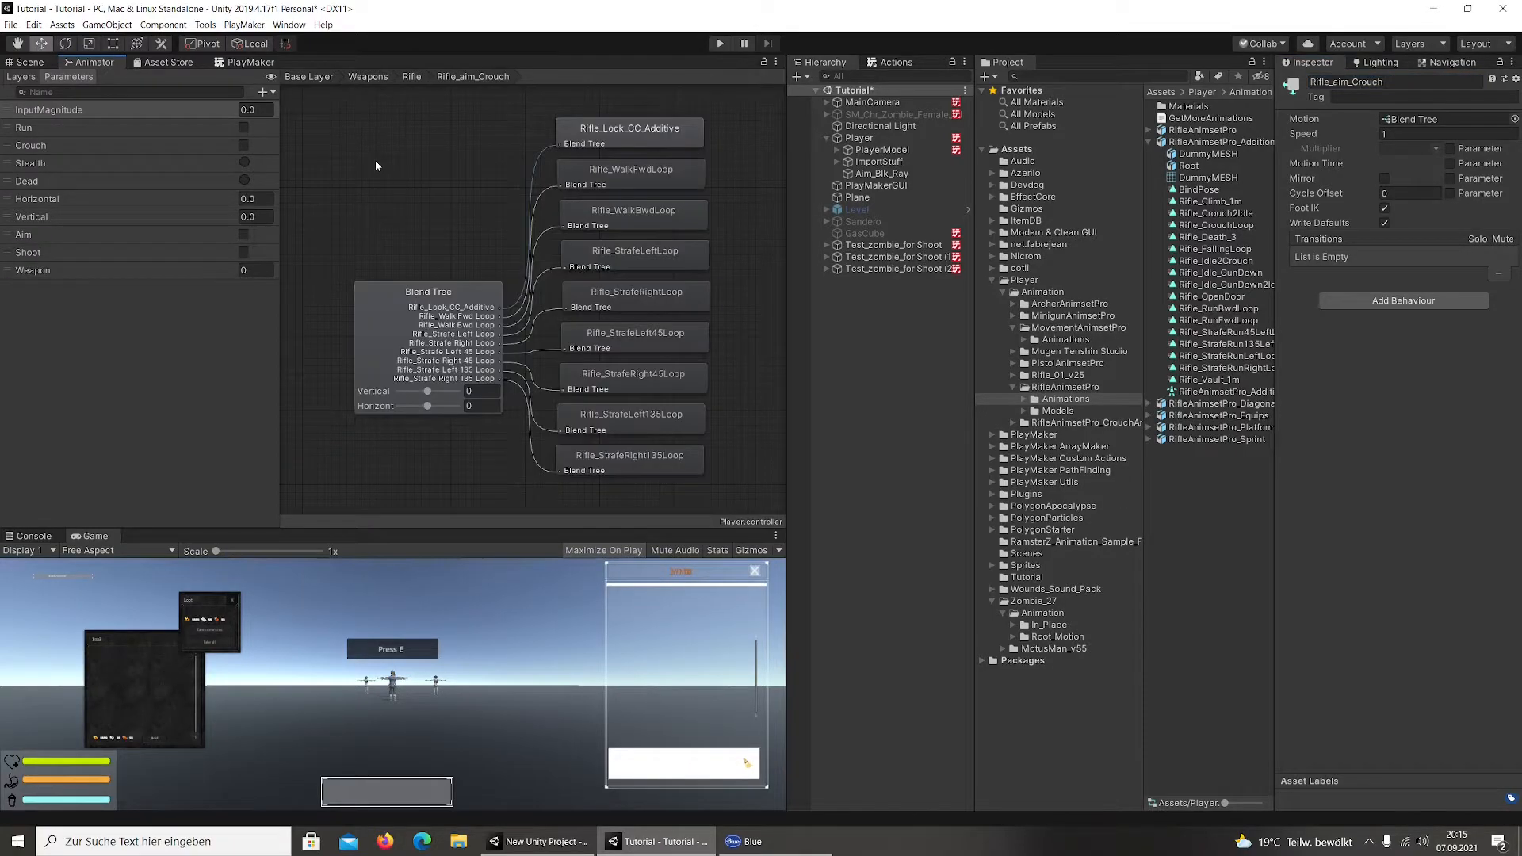
{"action": "left_click", "coordinate": [440, 295]}
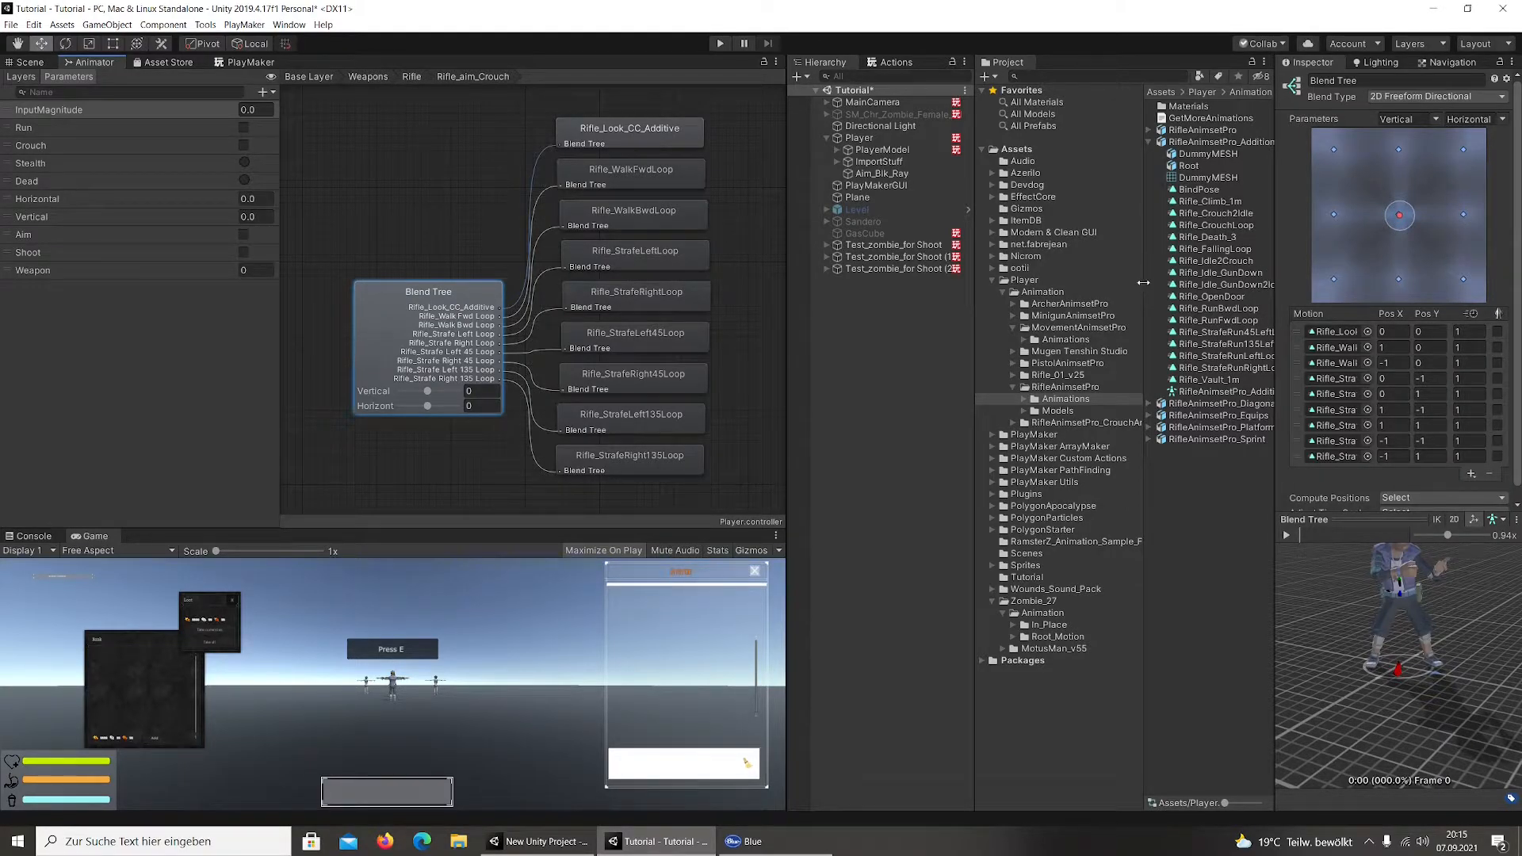
{"action": "left_click_drag", "start_coordinate": [1141, 282], "coordinate": [966, 289]}
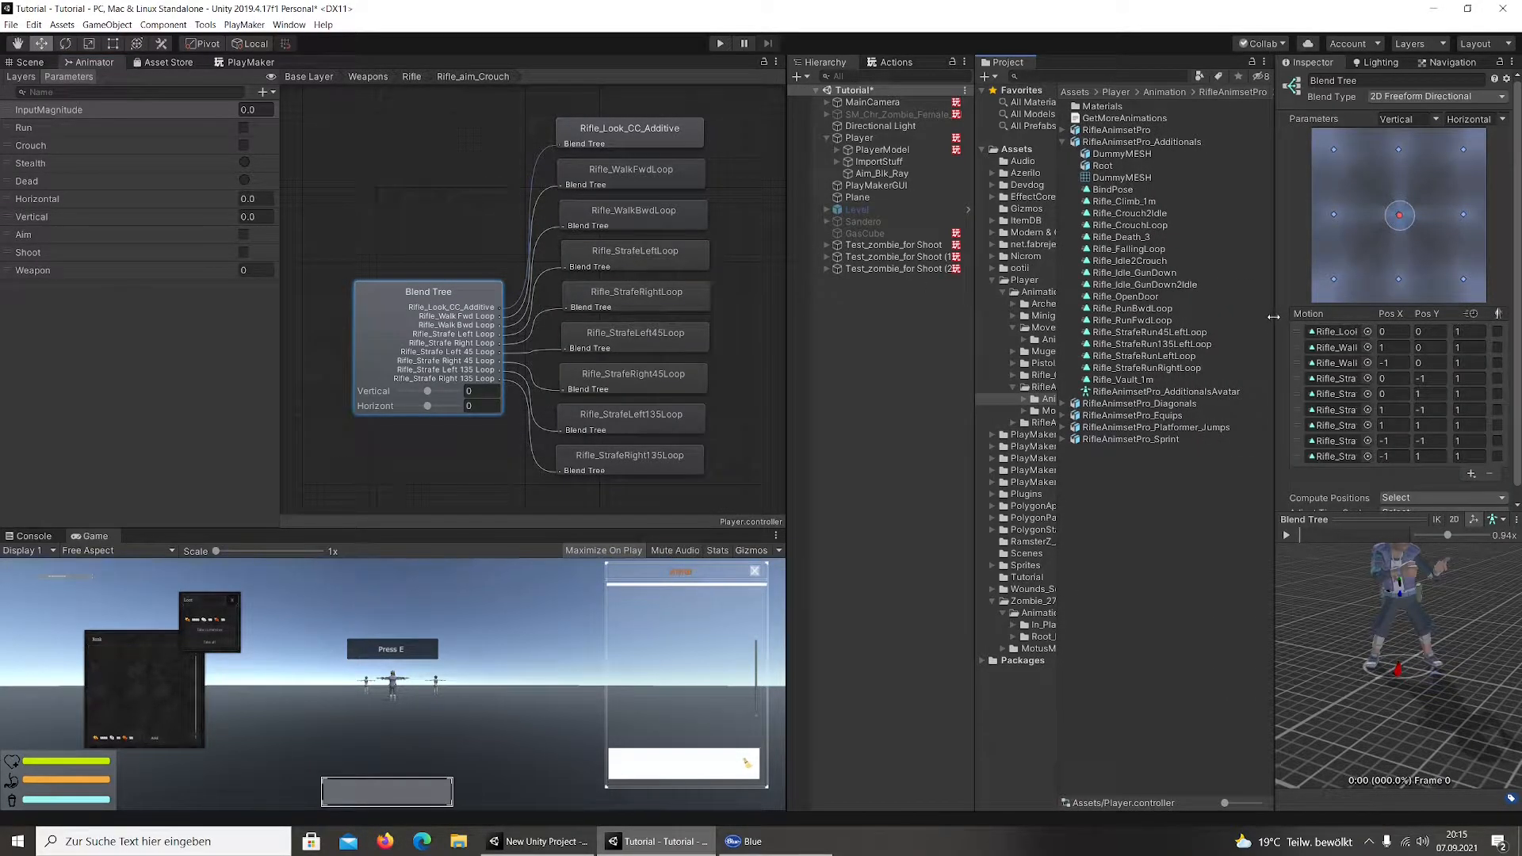
{"action": "left_click_drag", "start_coordinate": [1272, 318], "coordinate": [1233, 314]}
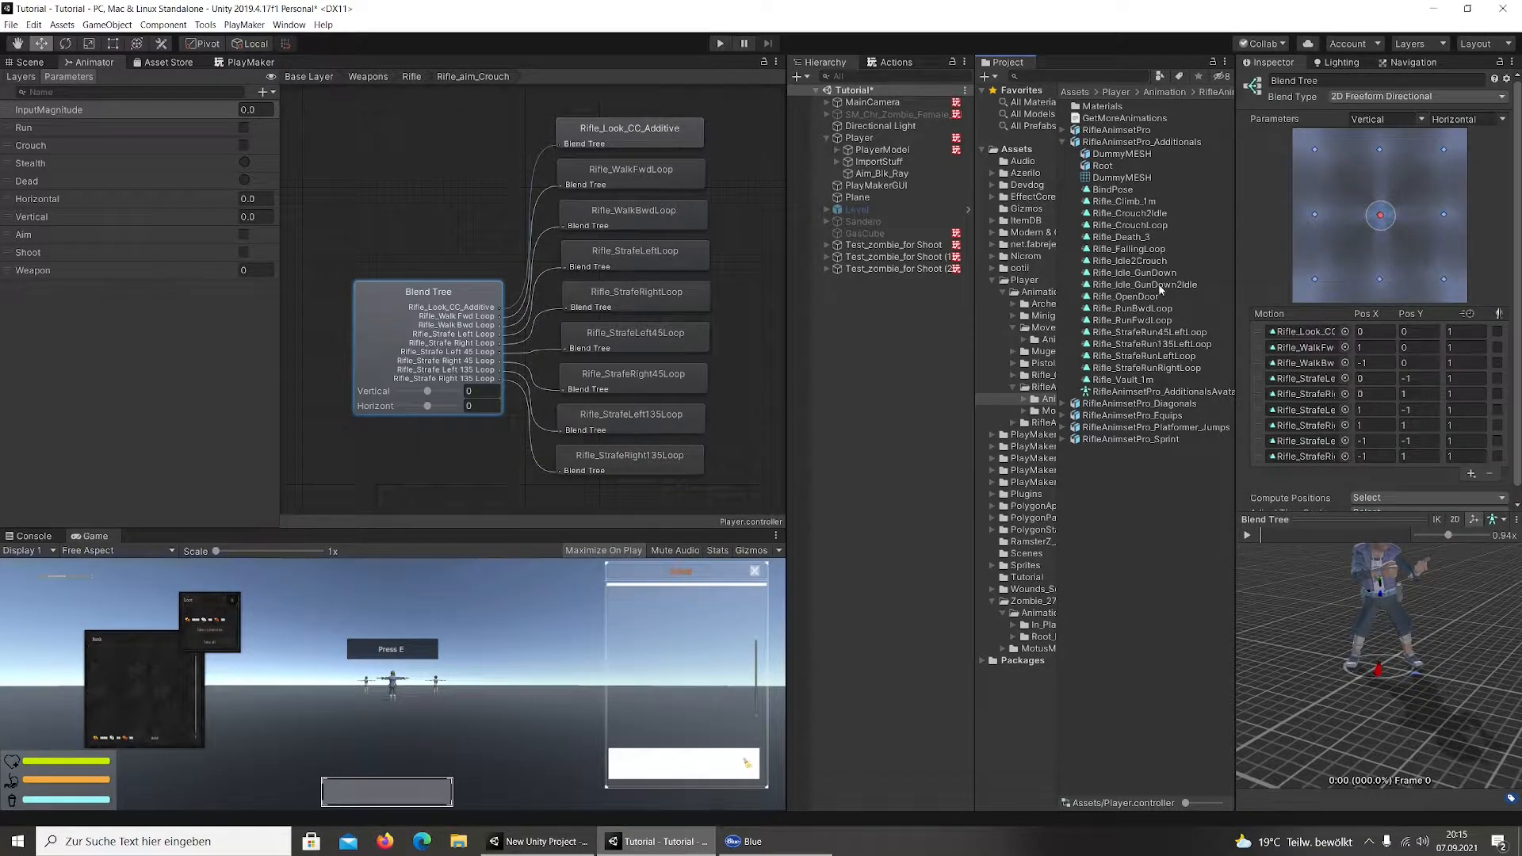
{"action": "left_click", "coordinate": [1148, 274]}
{"action": "key", "text": "Down"}
{"action": "key", "text": "Down"}
{"action": "key", "text": "Down"}
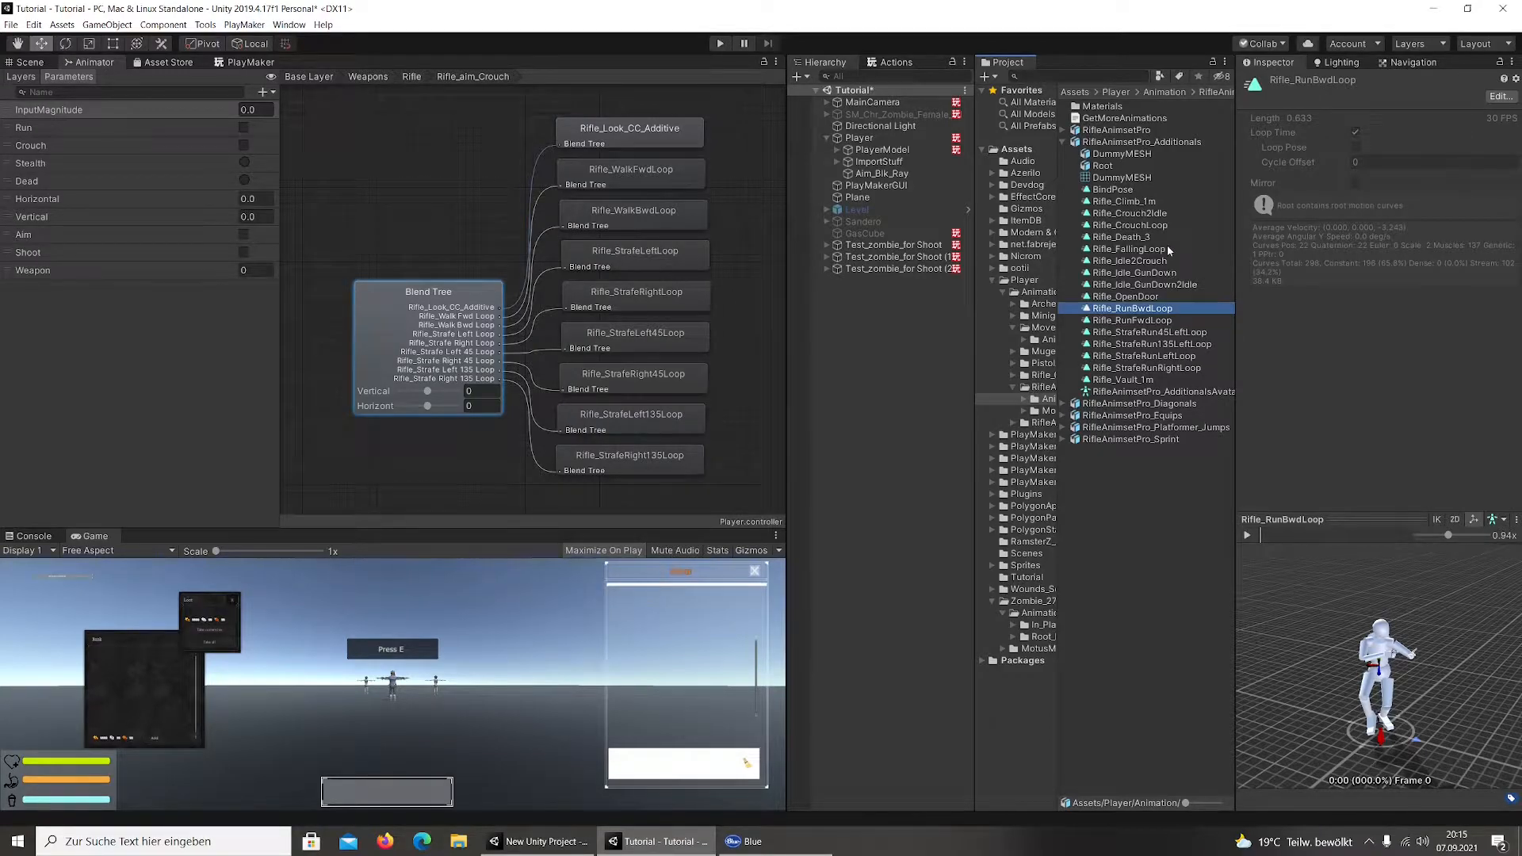
{"action": "left_click", "coordinate": [1141, 225]}
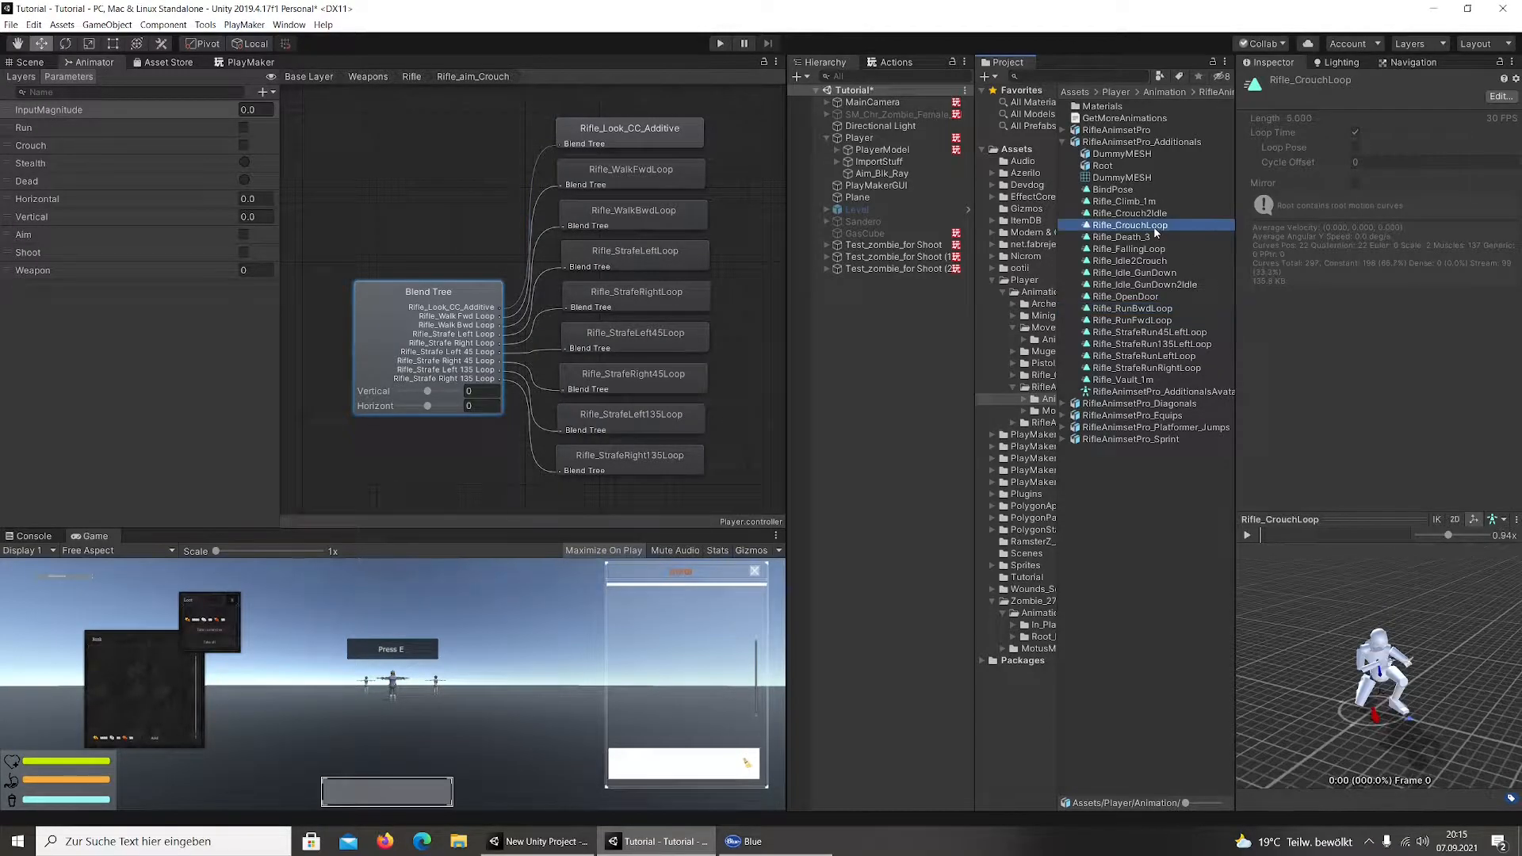
{"action": "left_click", "coordinate": [423, 333]}
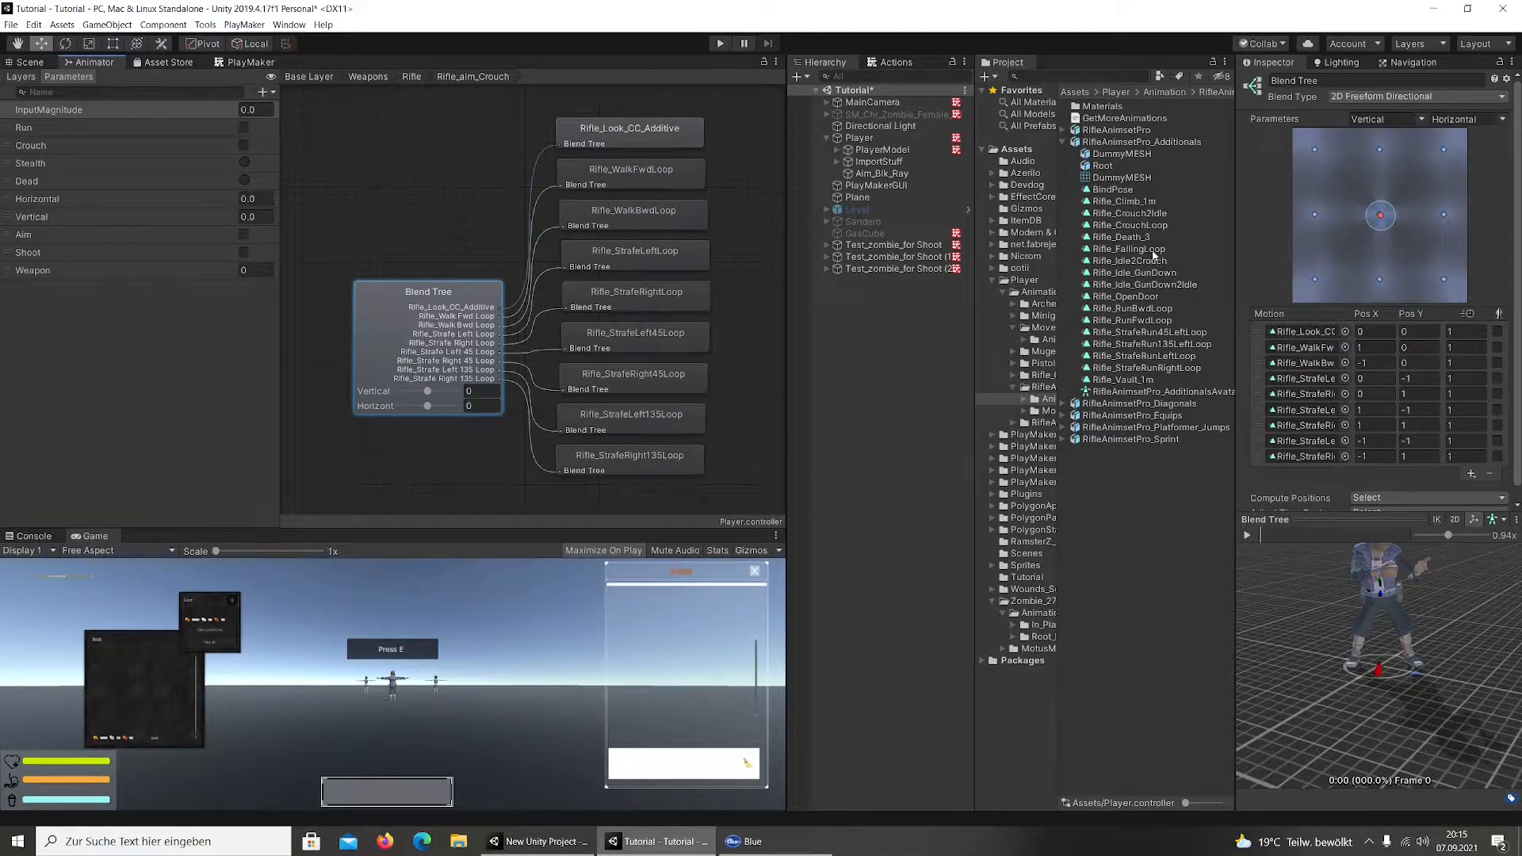
{"action": "left_click_drag", "start_coordinate": [1154, 228], "coordinate": [1307, 333]}
Widen the blend tree's motion list and assign Rifle_Crouch_WalkFwd to the motion at position 1, 0
{"action": "left_click", "coordinate": [1231, 321]}
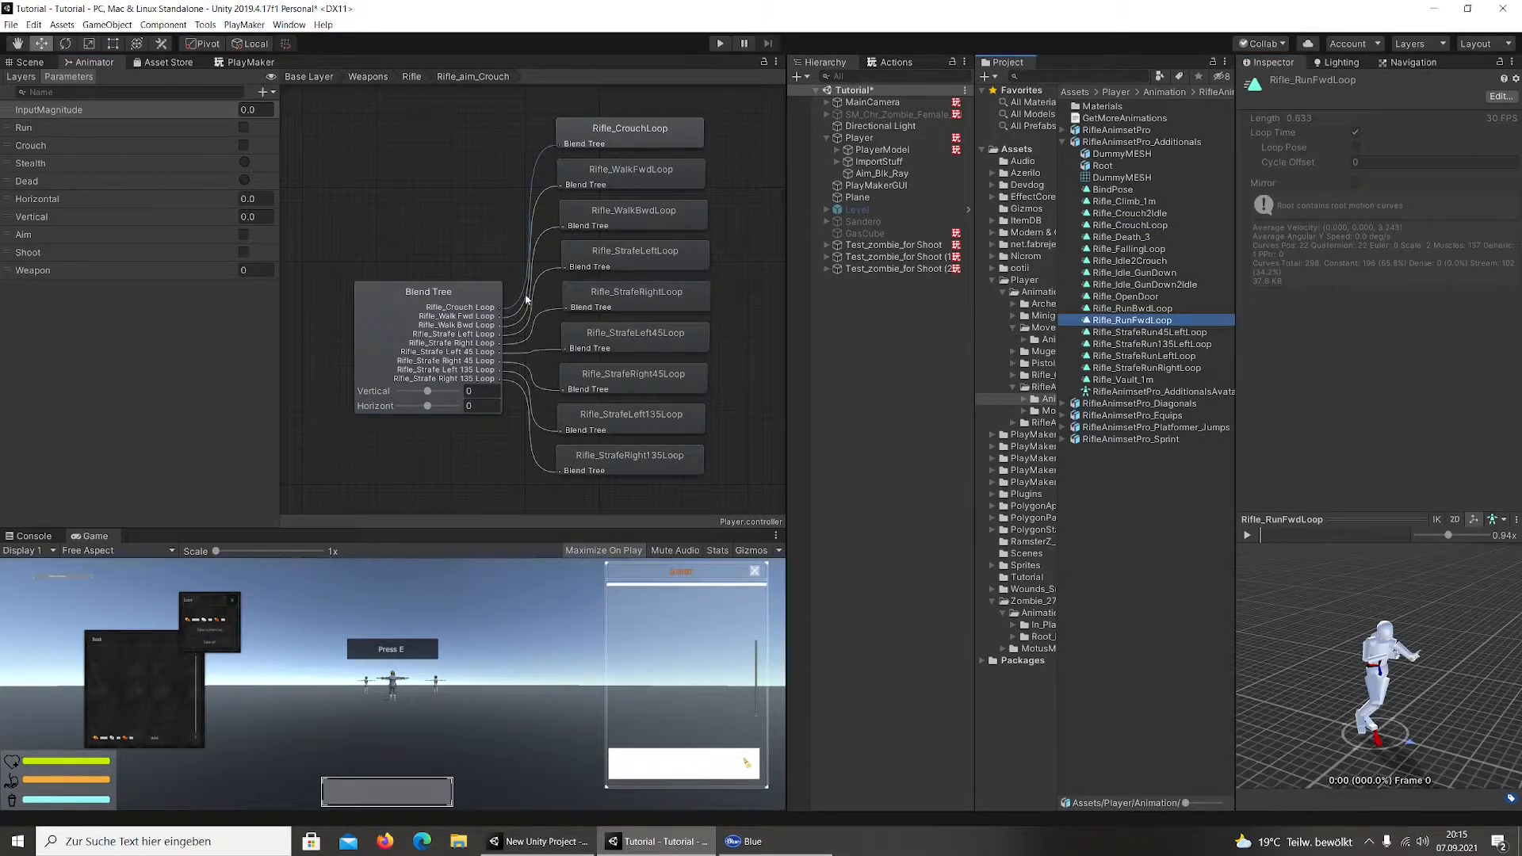
{"action": "left_click", "coordinate": [460, 295]}
{"action": "left_click_drag", "start_coordinate": [1235, 348], "coordinate": [964, 349]}
{"action": "left_click", "coordinate": [1181, 349]}
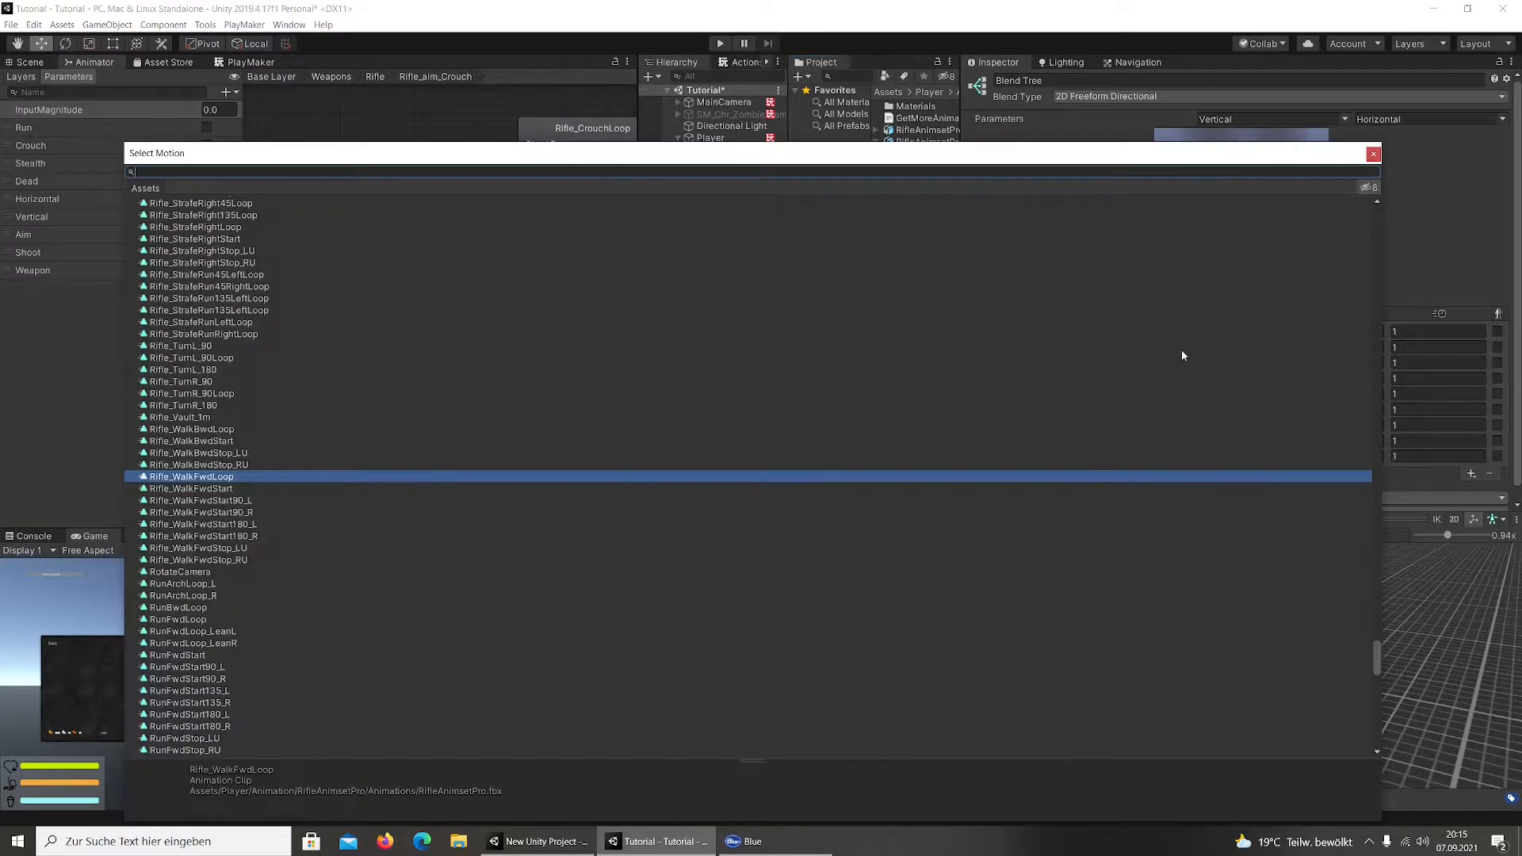
{"action": "type", "text": "rifle"}
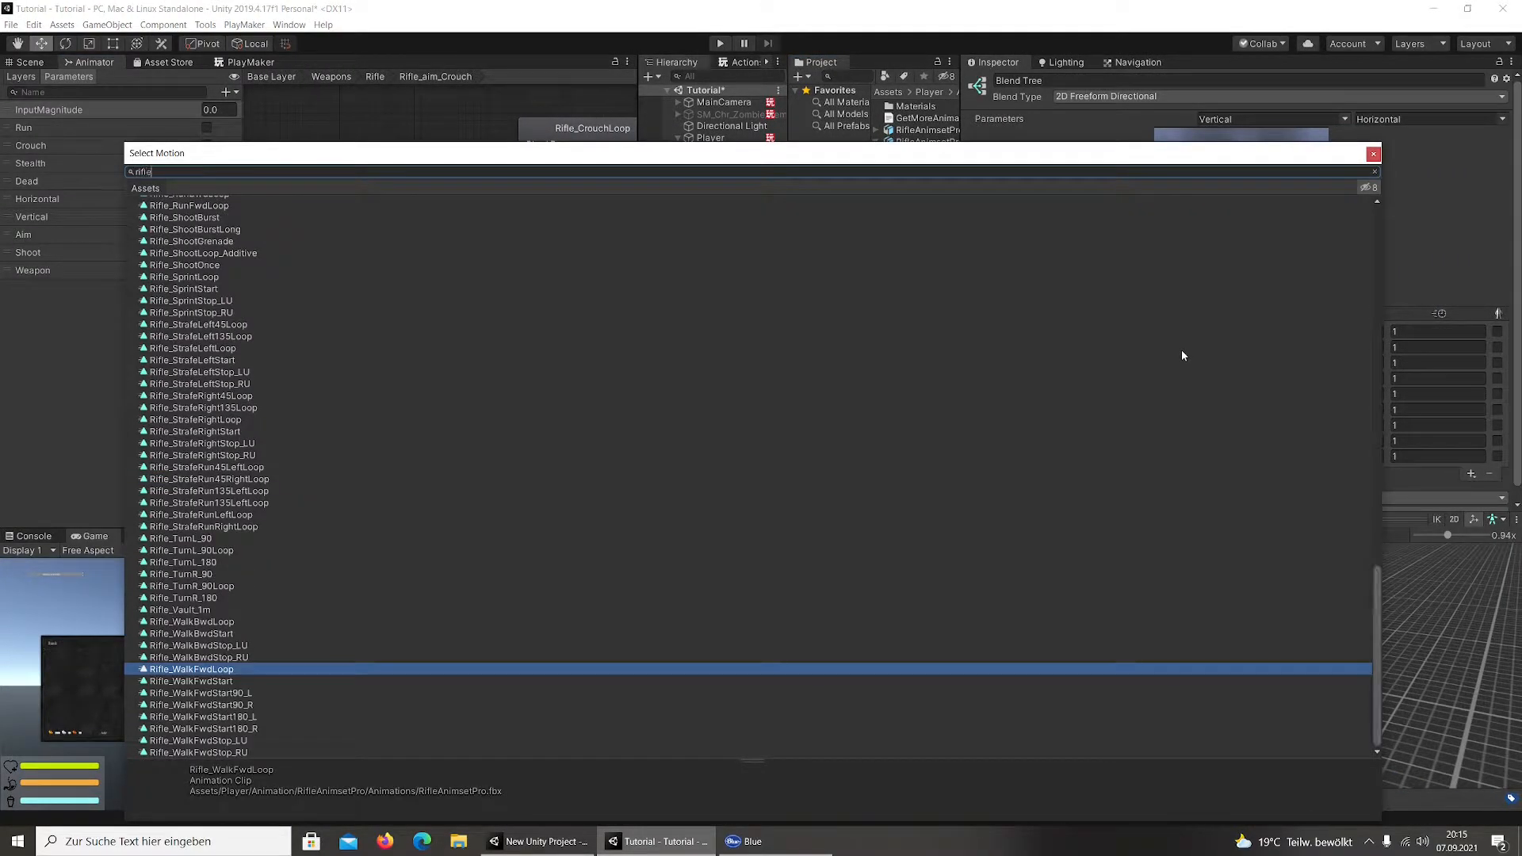
{"action": "type", "text": "_cr"}
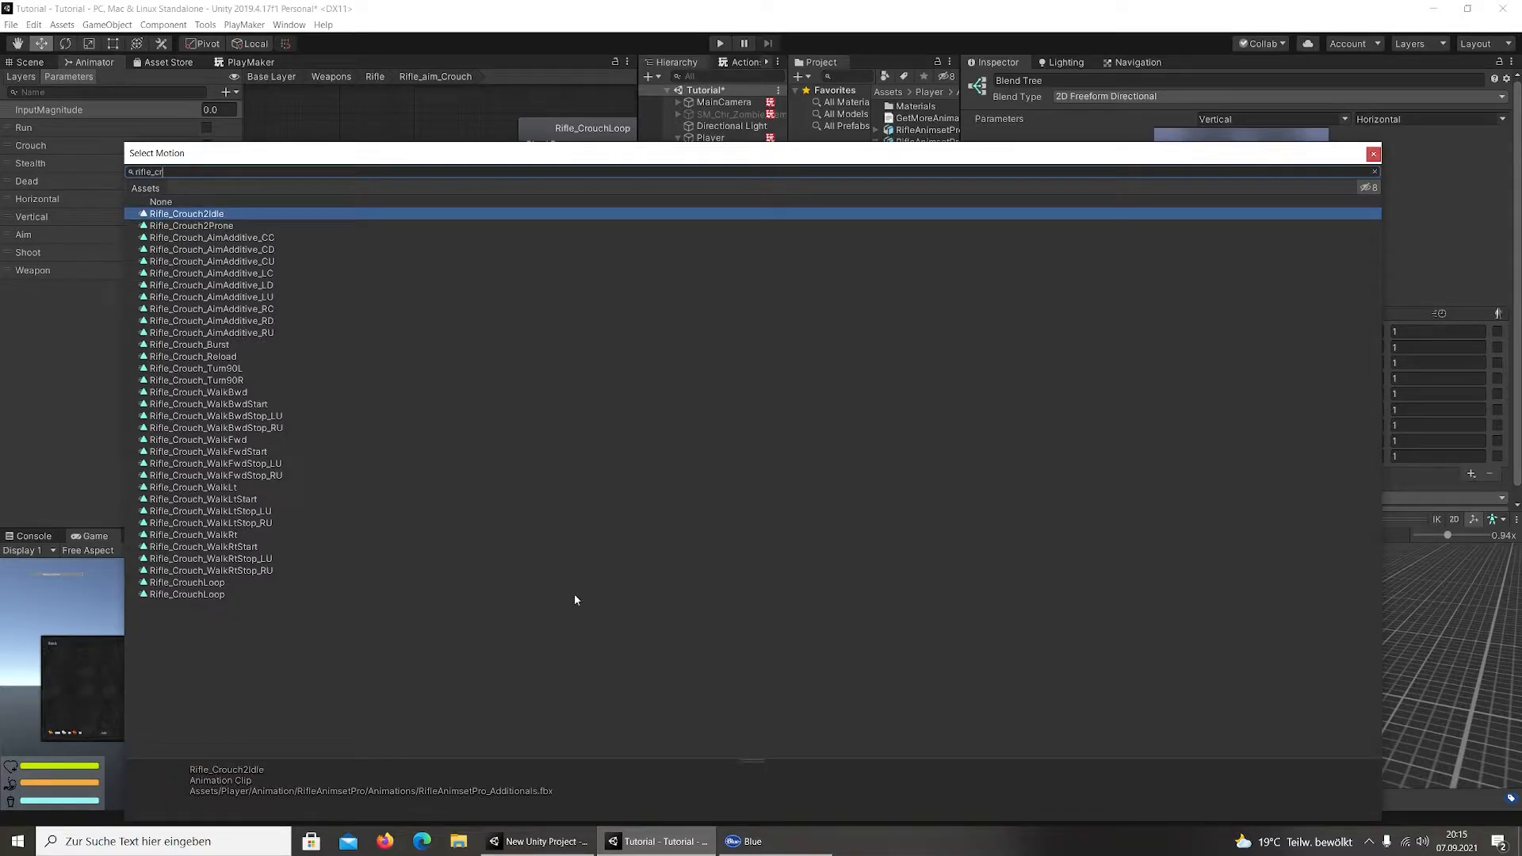
{"action": "left_click", "coordinate": [220, 537]}
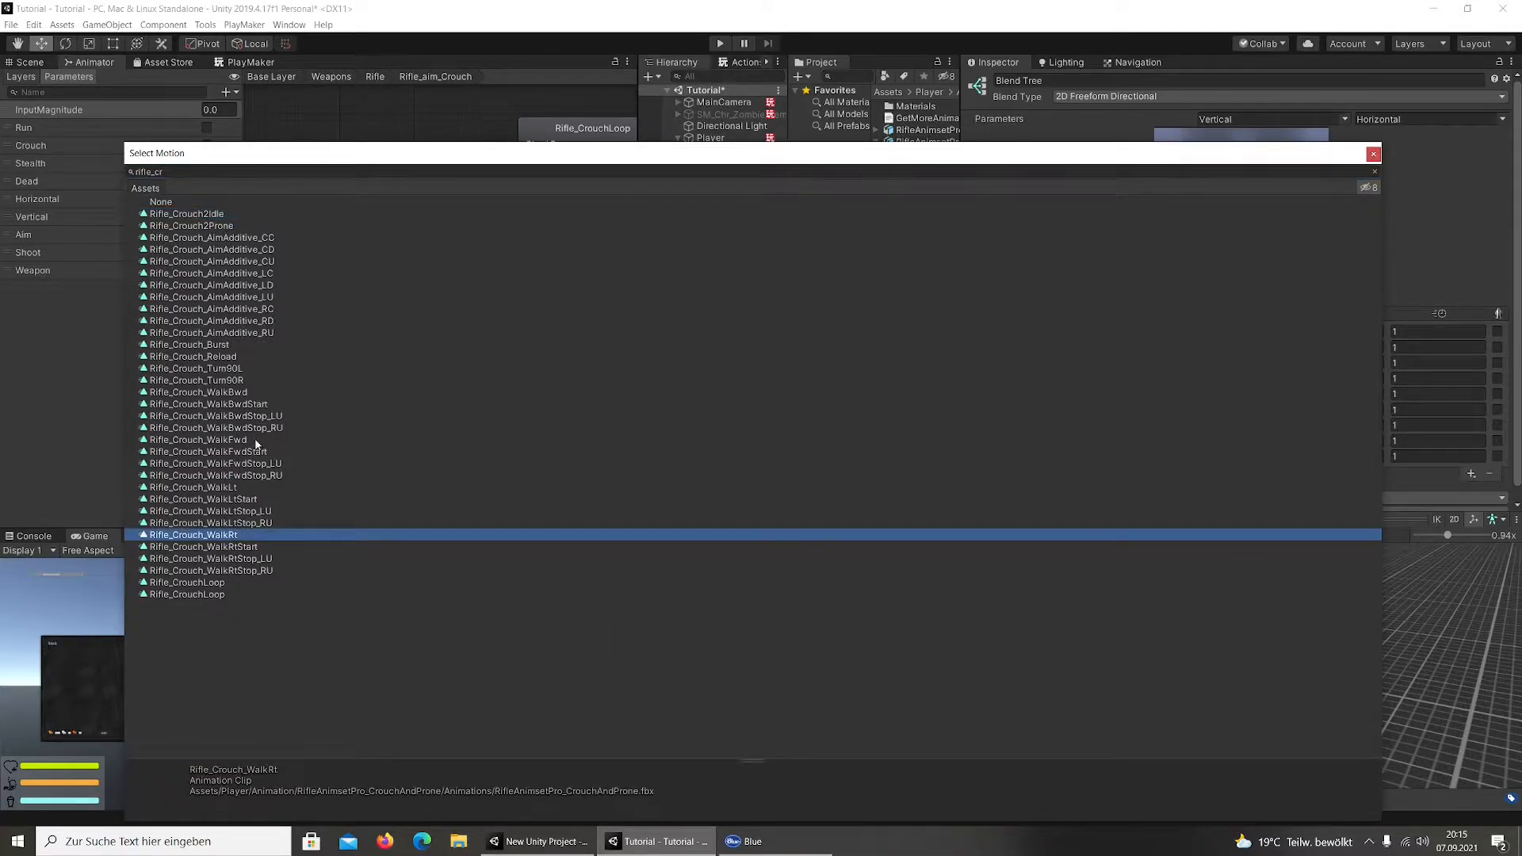
{"action": "left_click", "coordinate": [238, 440]}
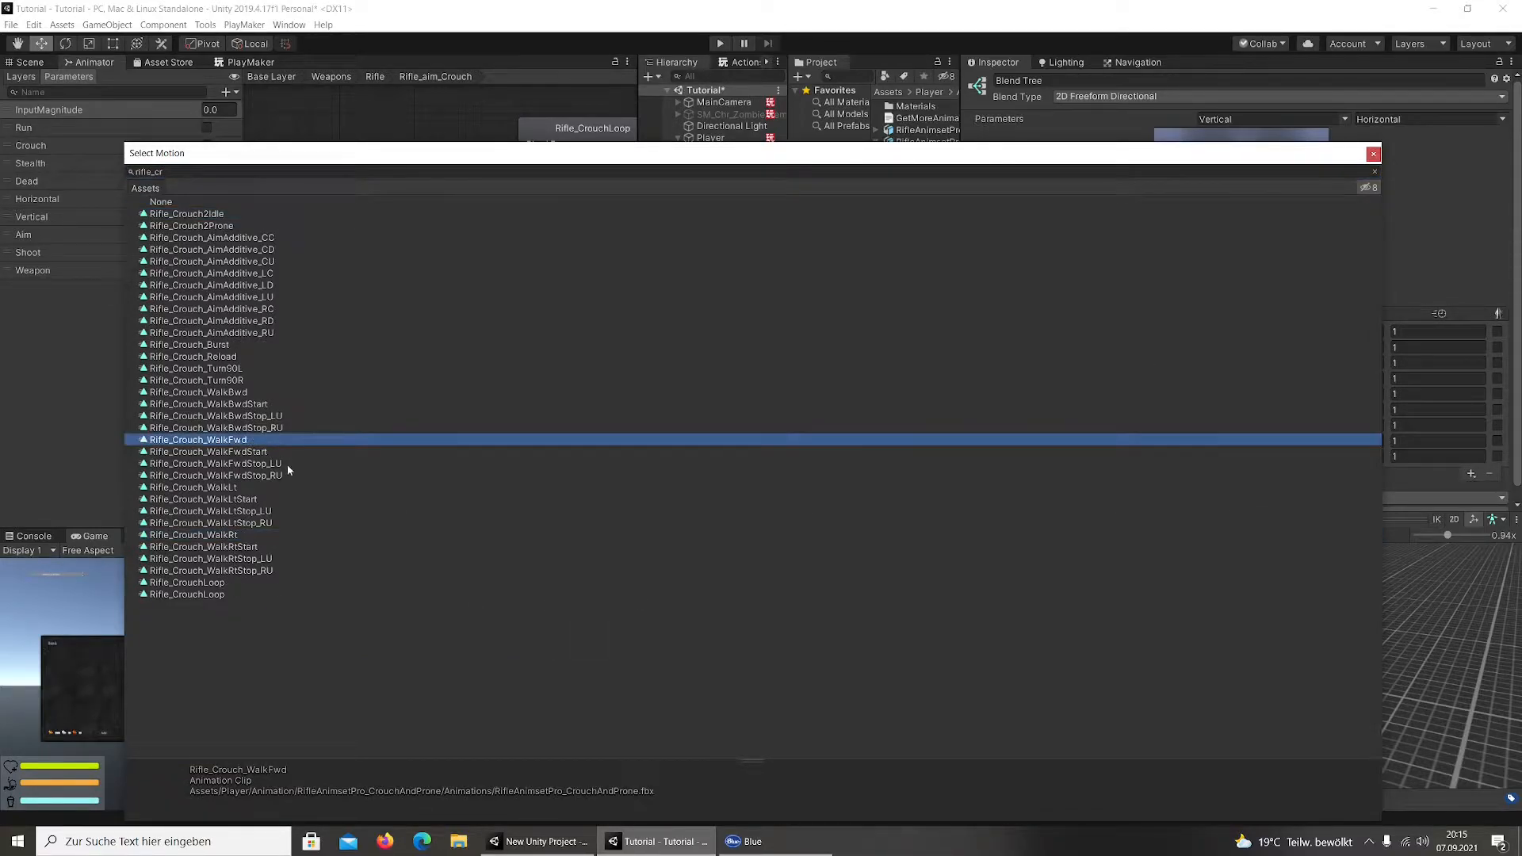
{"action": "double_click", "coordinate": [255, 442]}
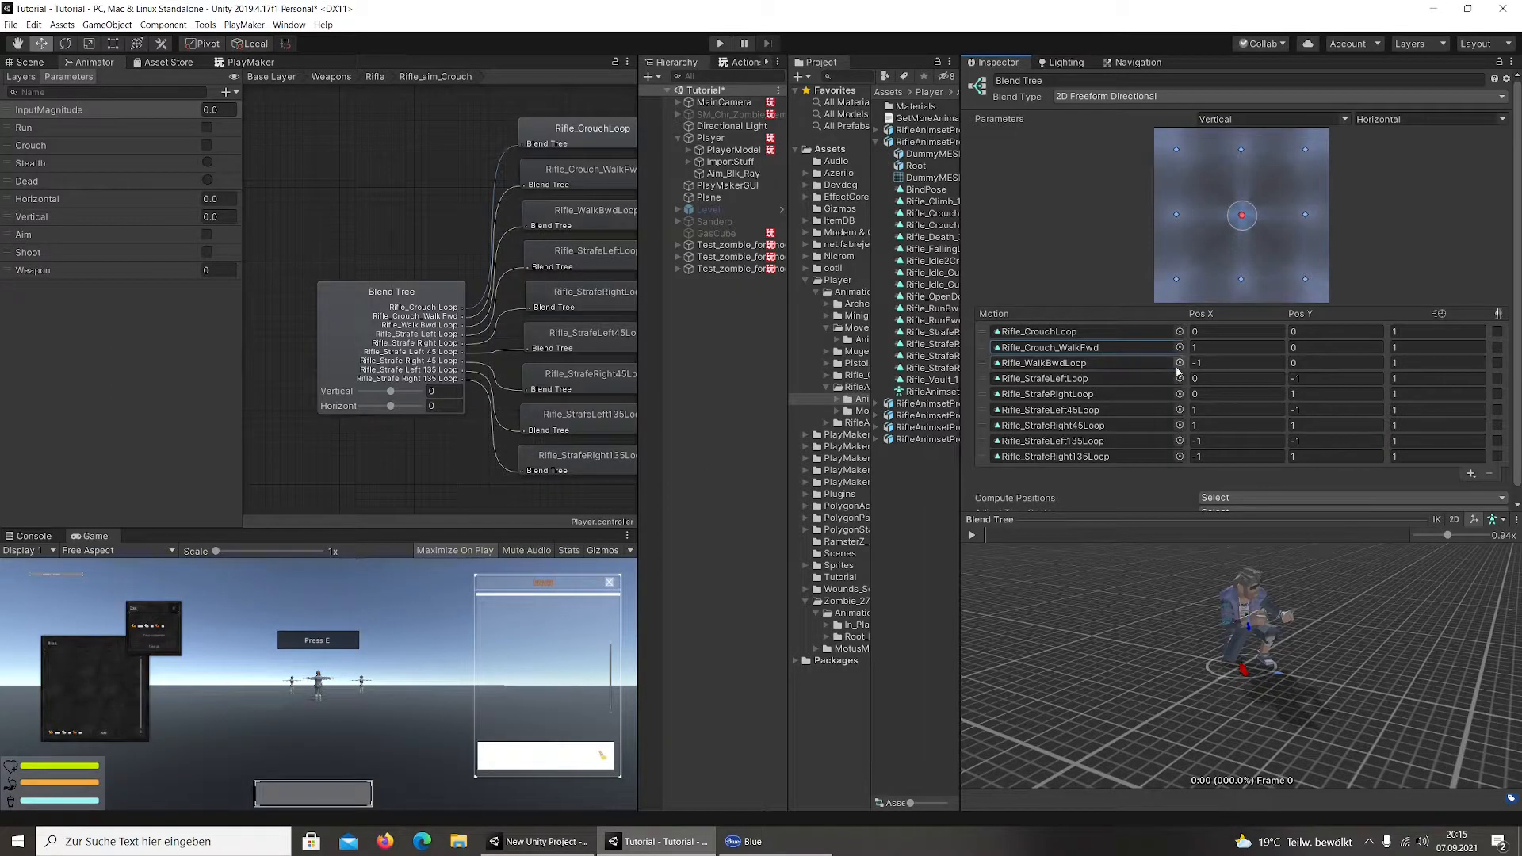
Assign Rifle_Crouch_WalkBwd to the blend tree motion at position -1, 0
{"action": "left_click", "coordinate": [1179, 363]}
{"action": "scroll", "coordinate": [723, 393], "scroll_direction": "up", "scroll_amount": 4}
{"action": "type", "text": "rif"}
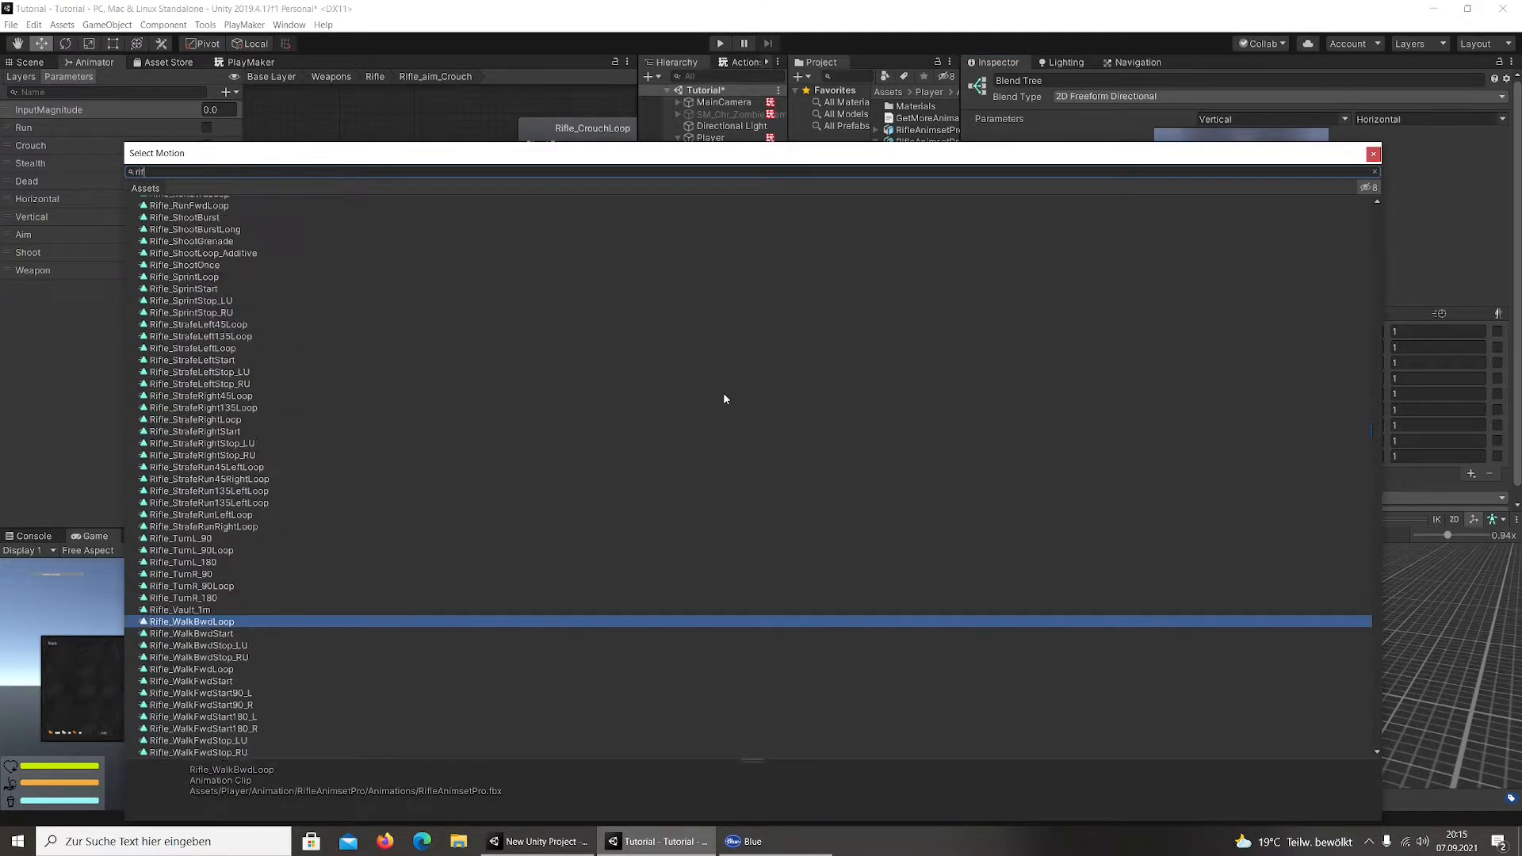
{"action": "type", "text": "le_cr"}
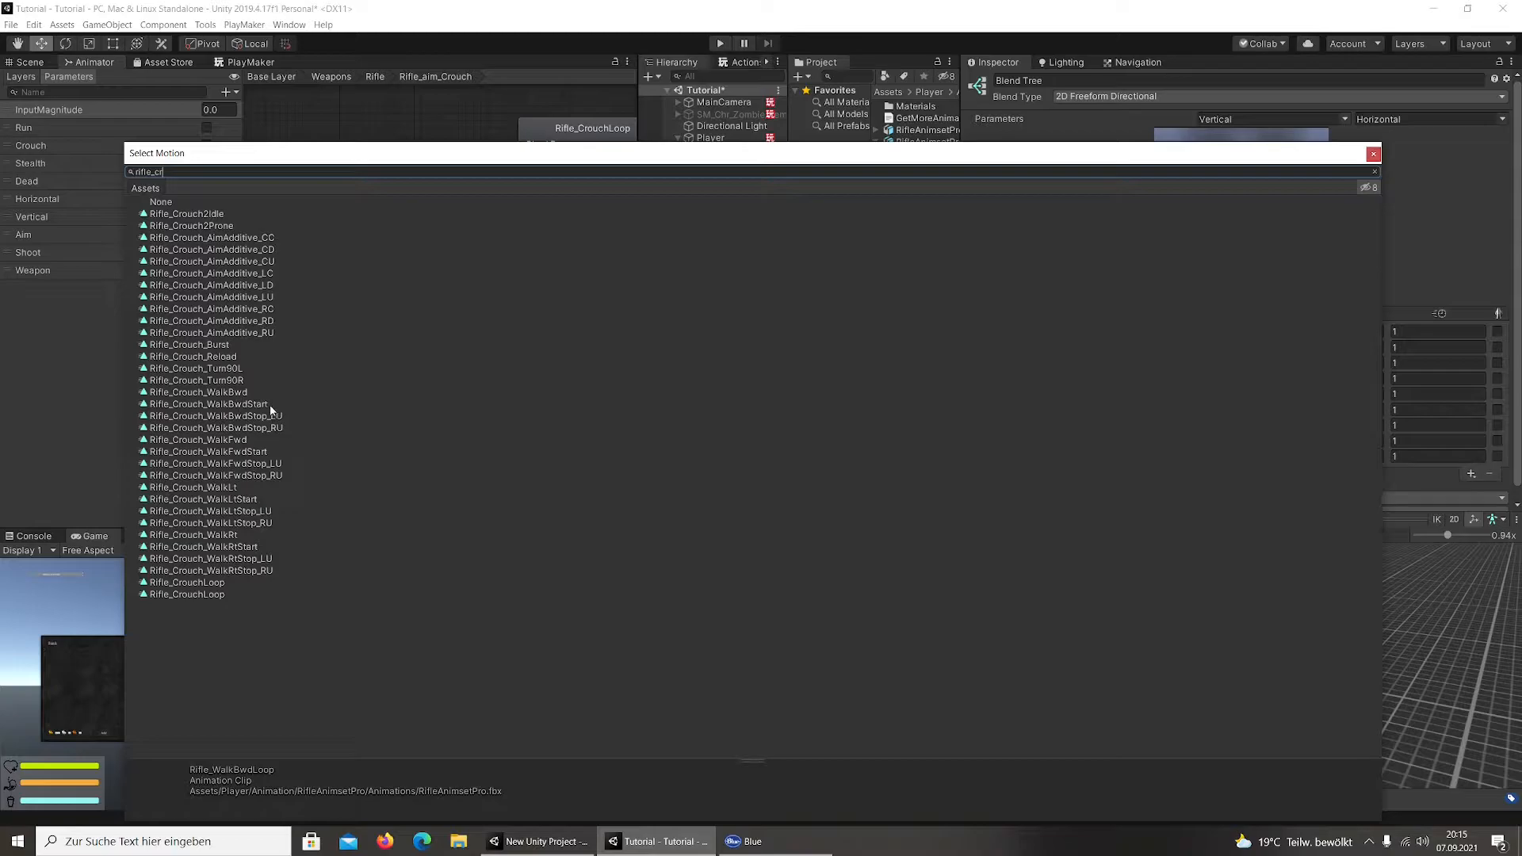
{"action": "double_click", "coordinate": [248, 392]}
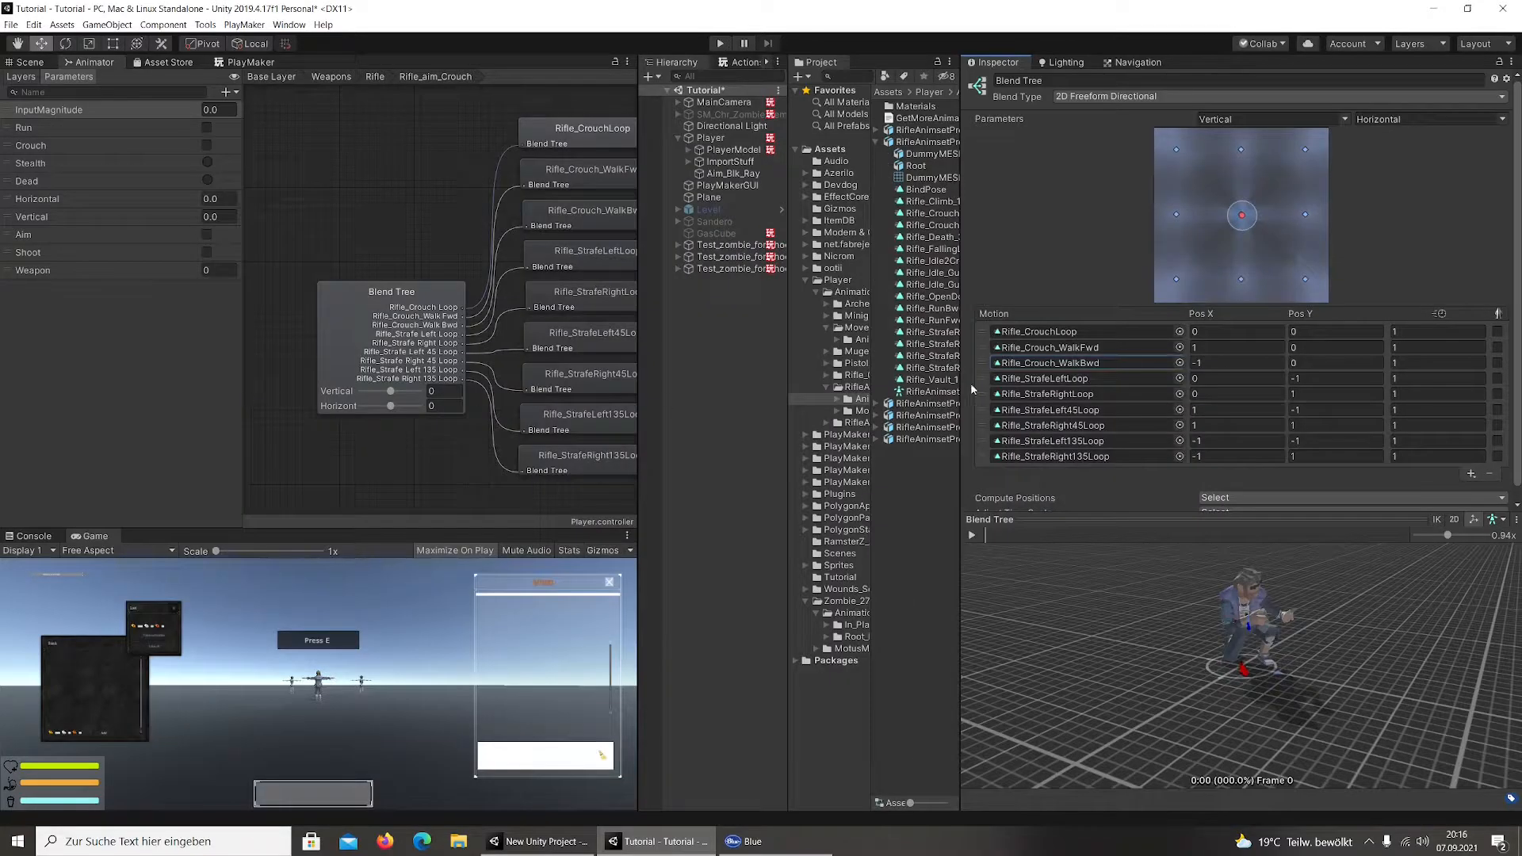
Assign Rifle_Crouch_WalkLt to the blend tree motion at position 0, -1
{"action": "left_click", "coordinate": [1179, 378]}
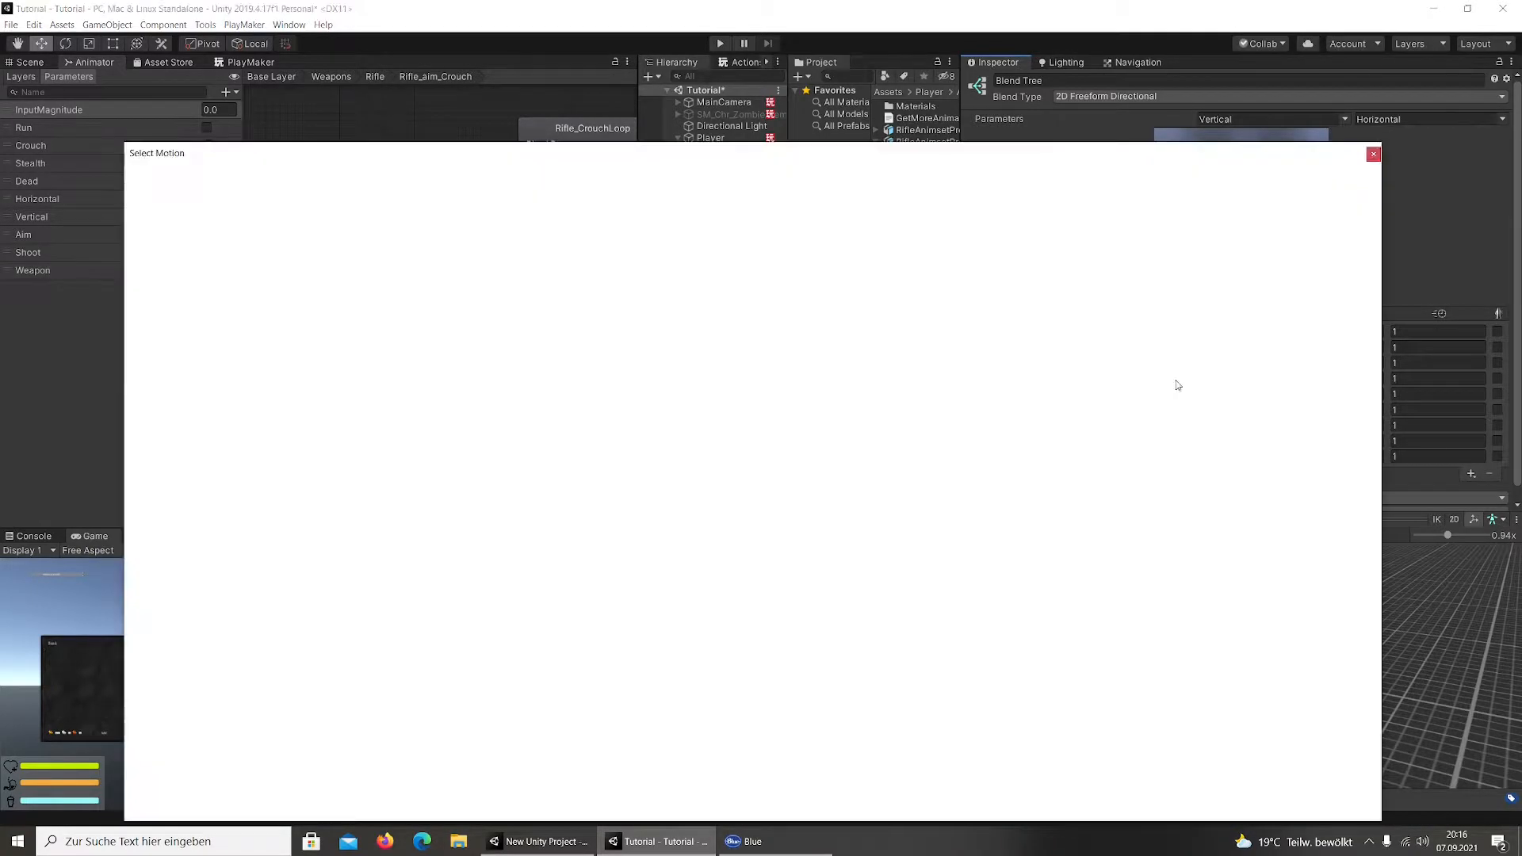
{"action": "type", "text": "rifle"}
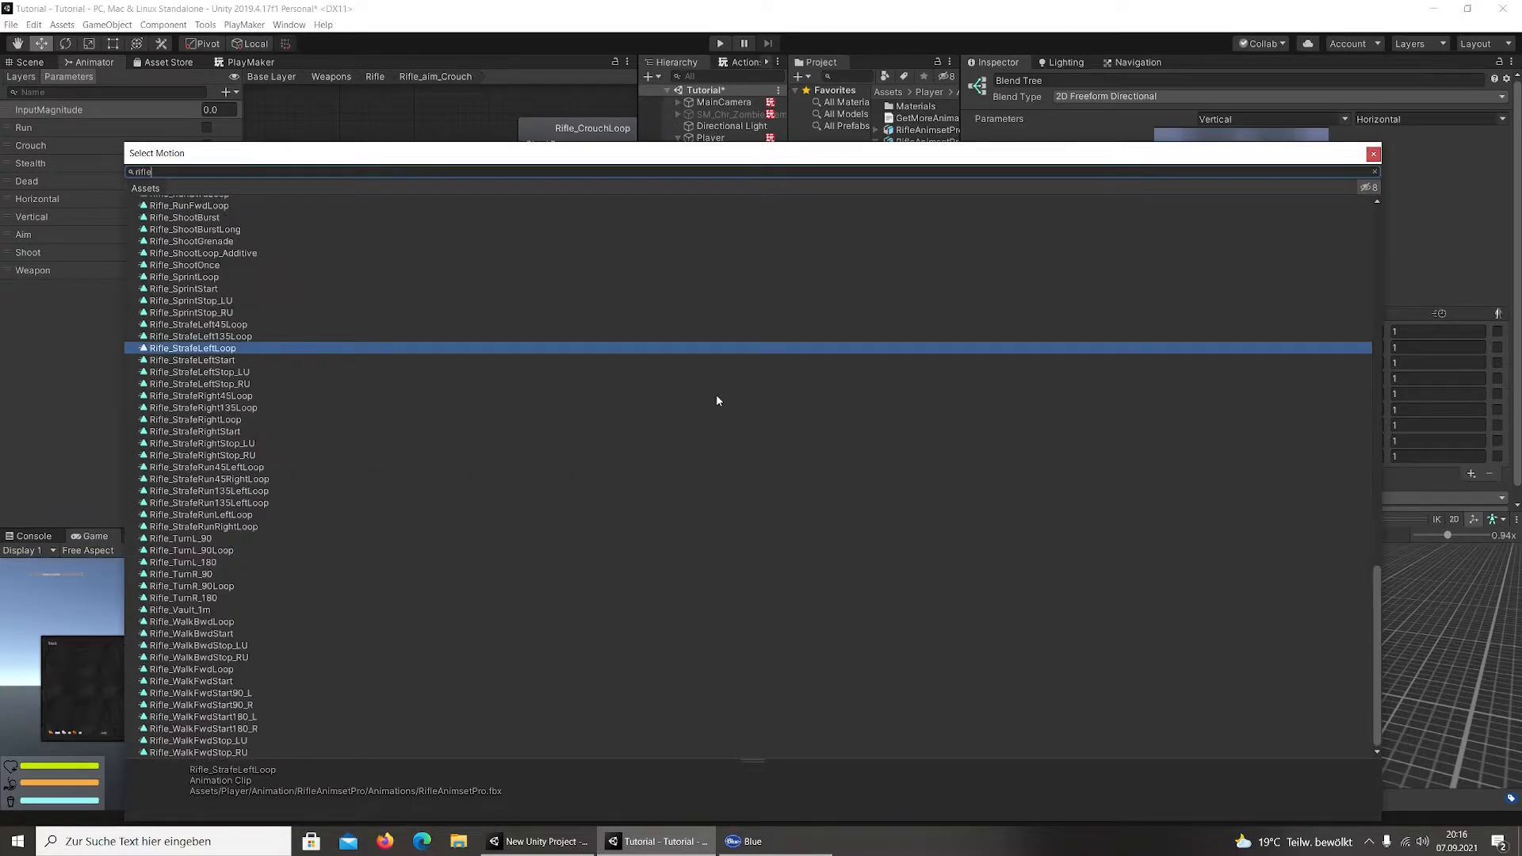
{"action": "type", "text": "_crouch"}
{"action": "left_click_drag", "start_coordinate": [675, 153], "coordinate": [285, 119]}
{"action": "left_click", "coordinate": [329, 461]}
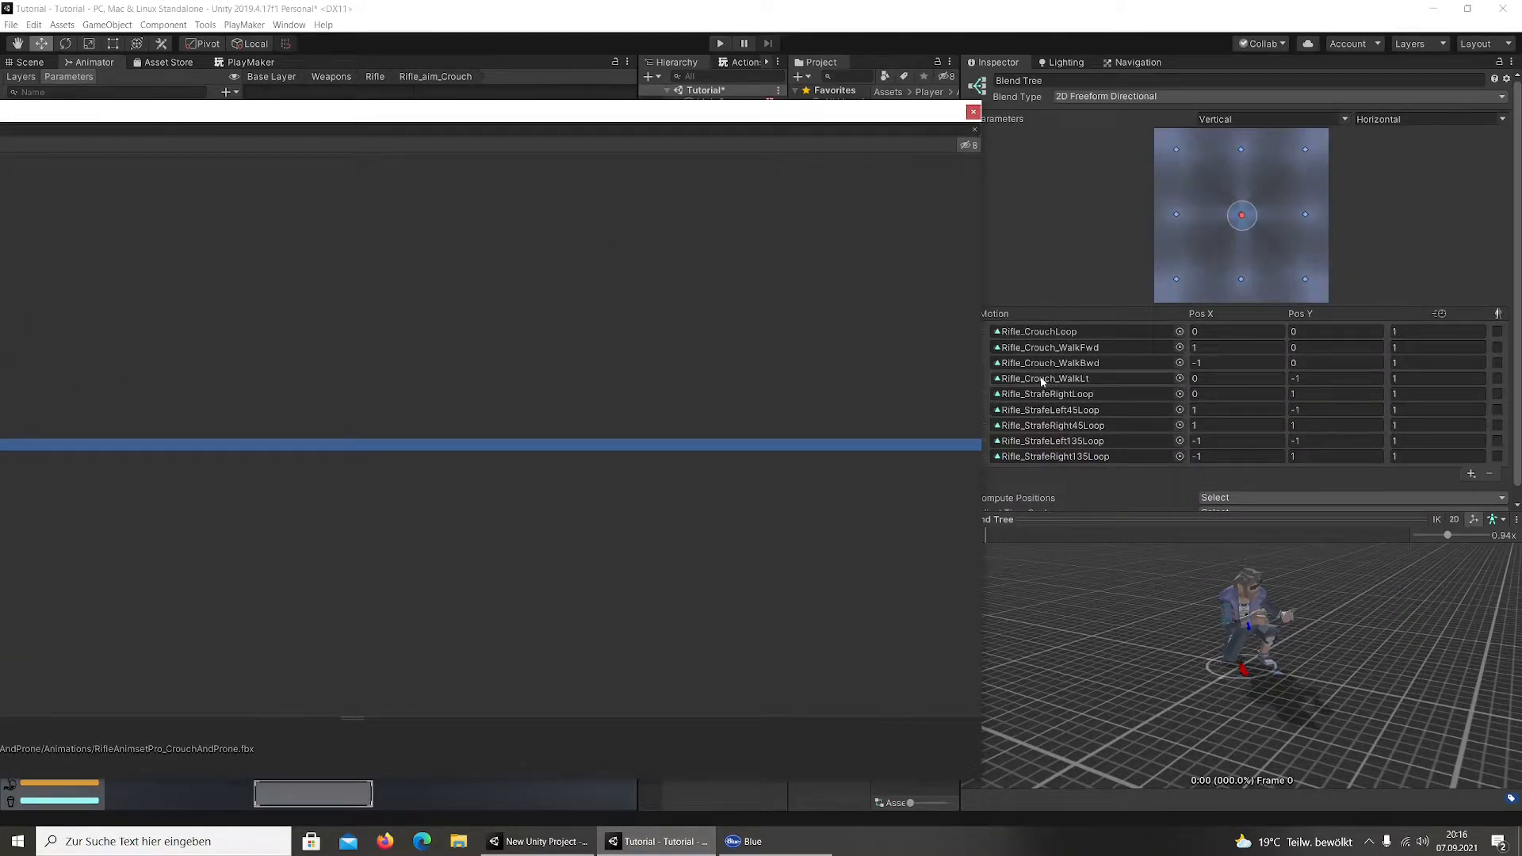
{"action": "double_click", "coordinate": [784, 449]}
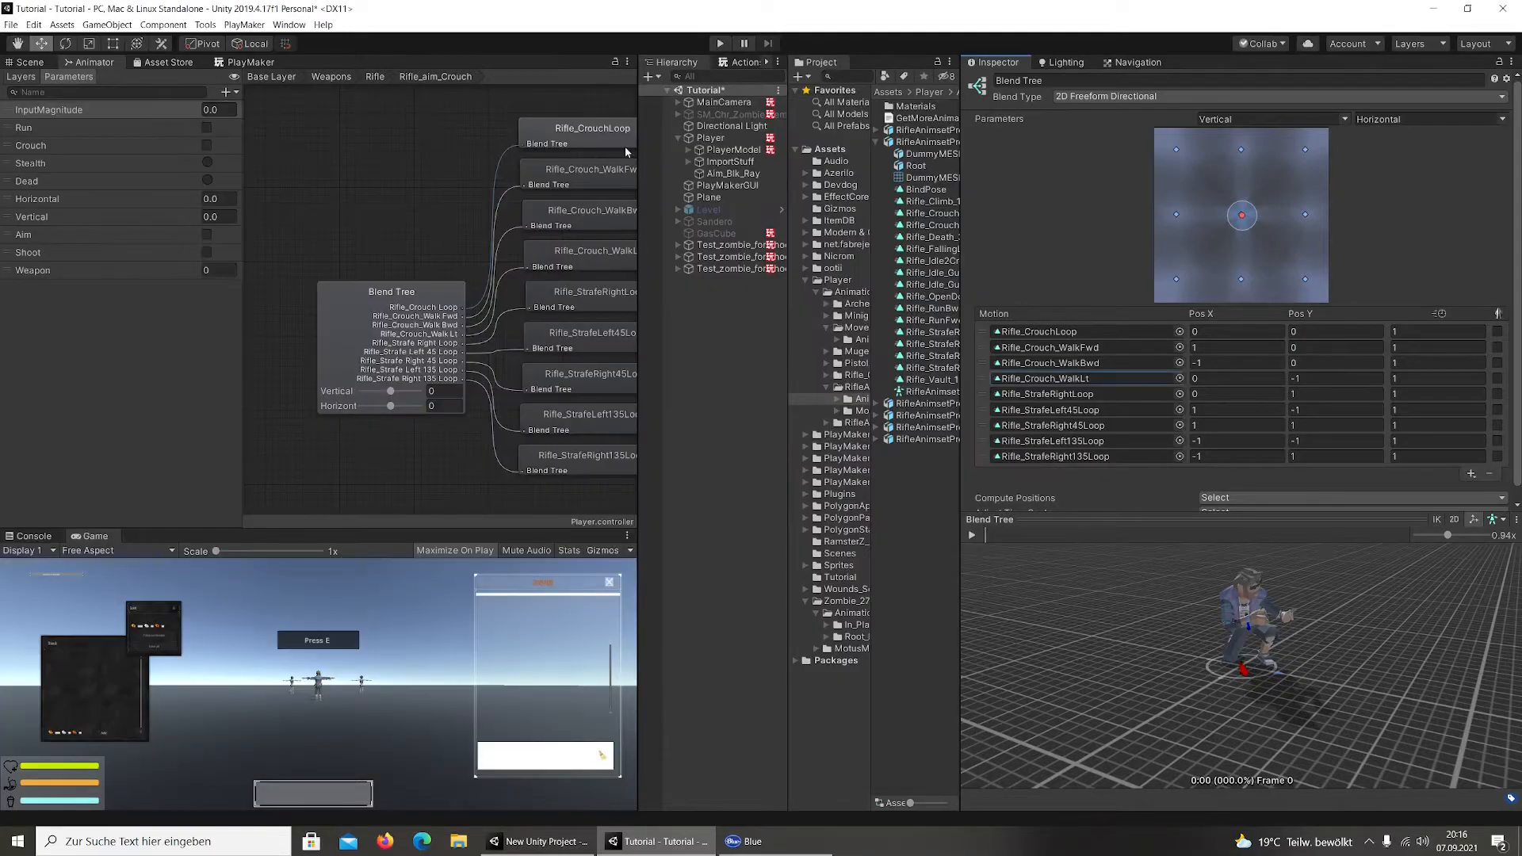
Assign Rifle_Crouch_WalkRt to the blend tree motion at position 0, 1
{"action": "left_click", "coordinate": [1180, 395]}
{"action": "type", "text": "Rif"}
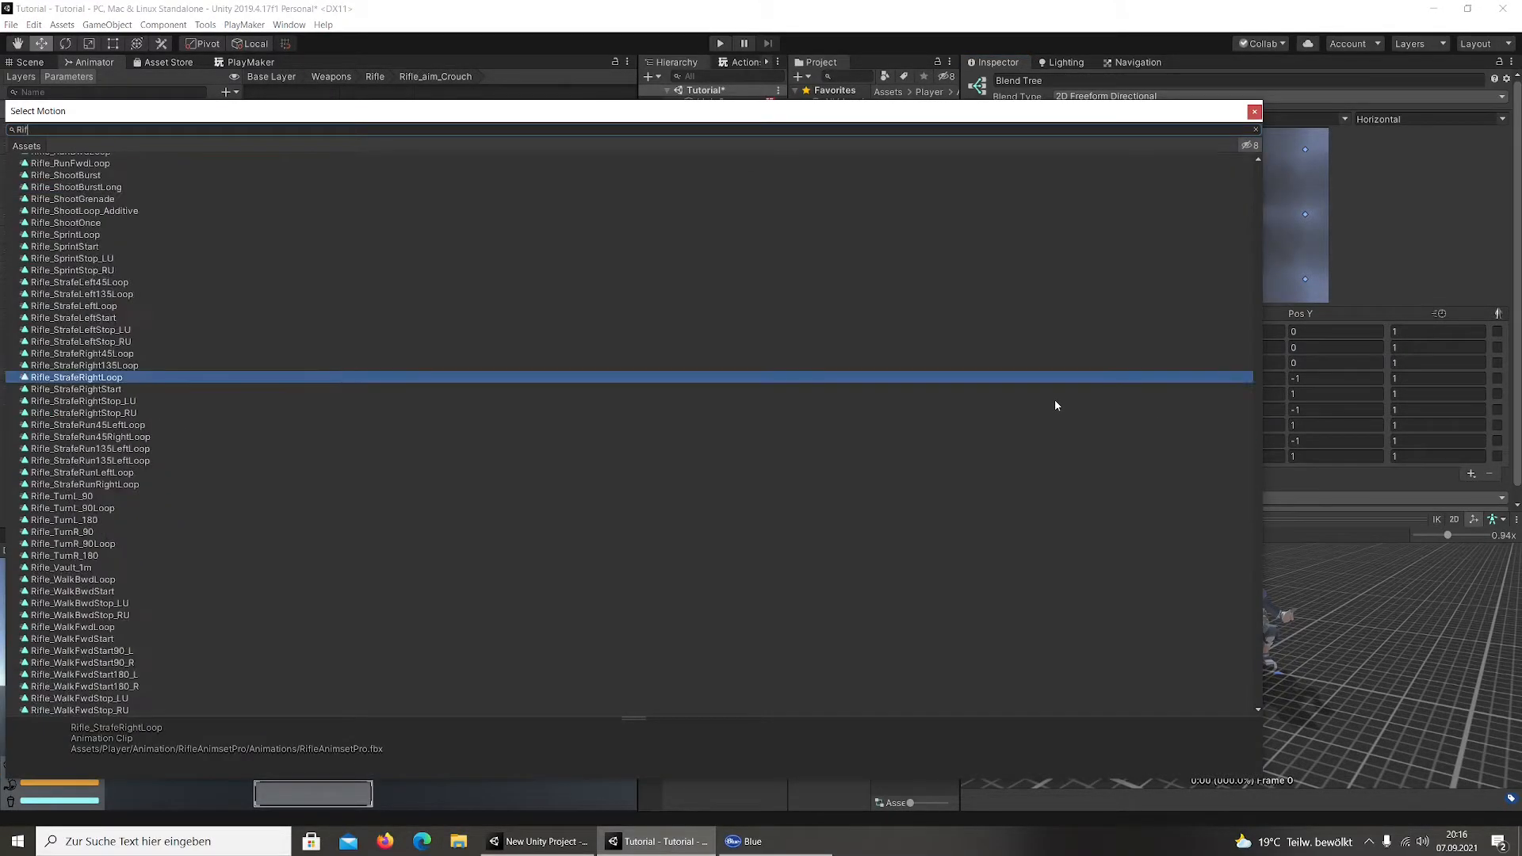
{"action": "type", "text": "le_cr"}
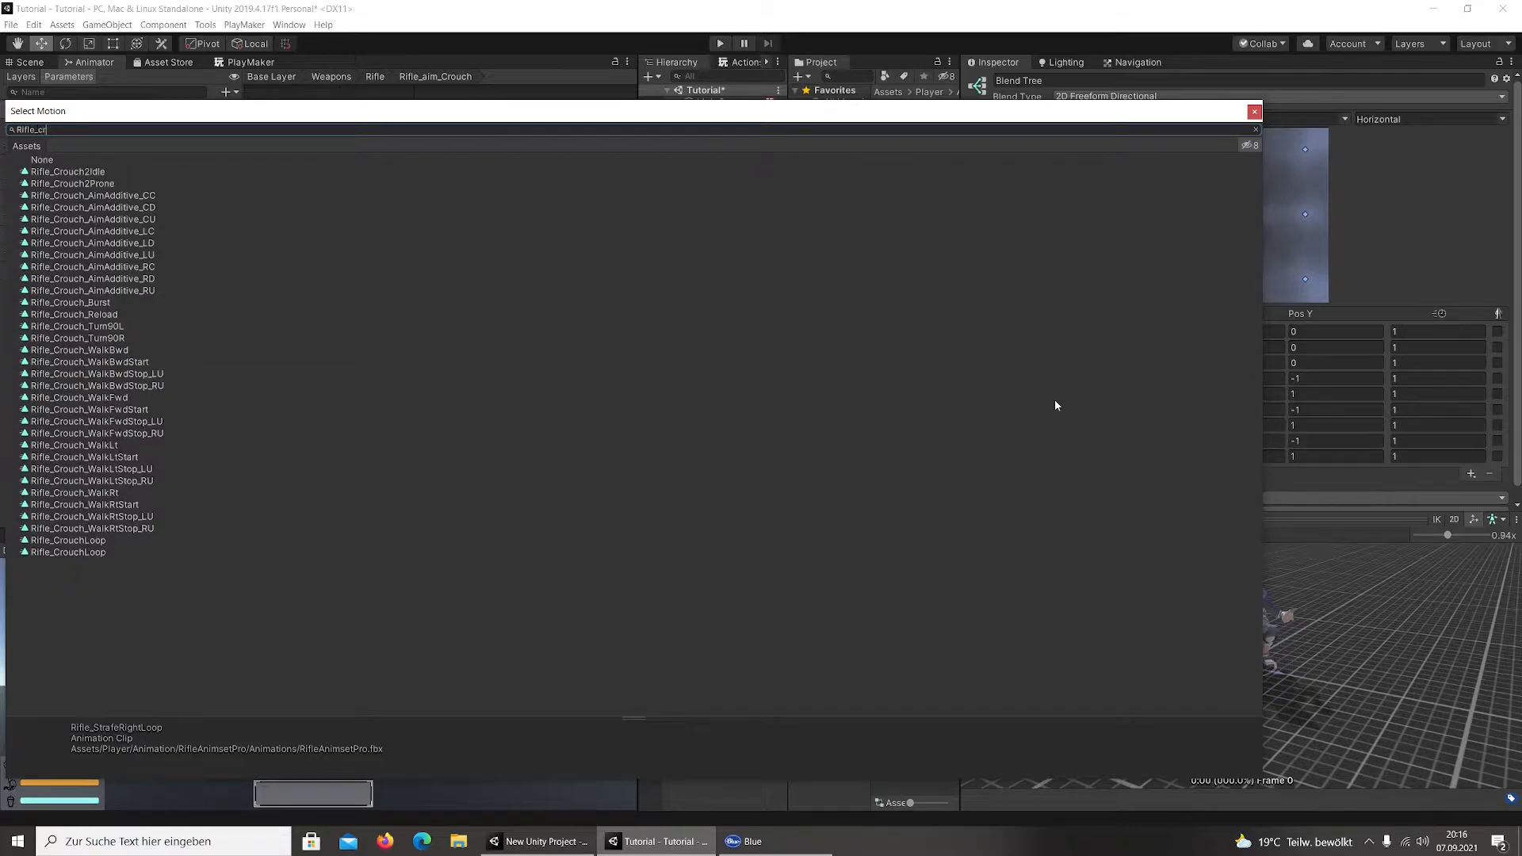
{"action": "left_click", "coordinate": [113, 493]}
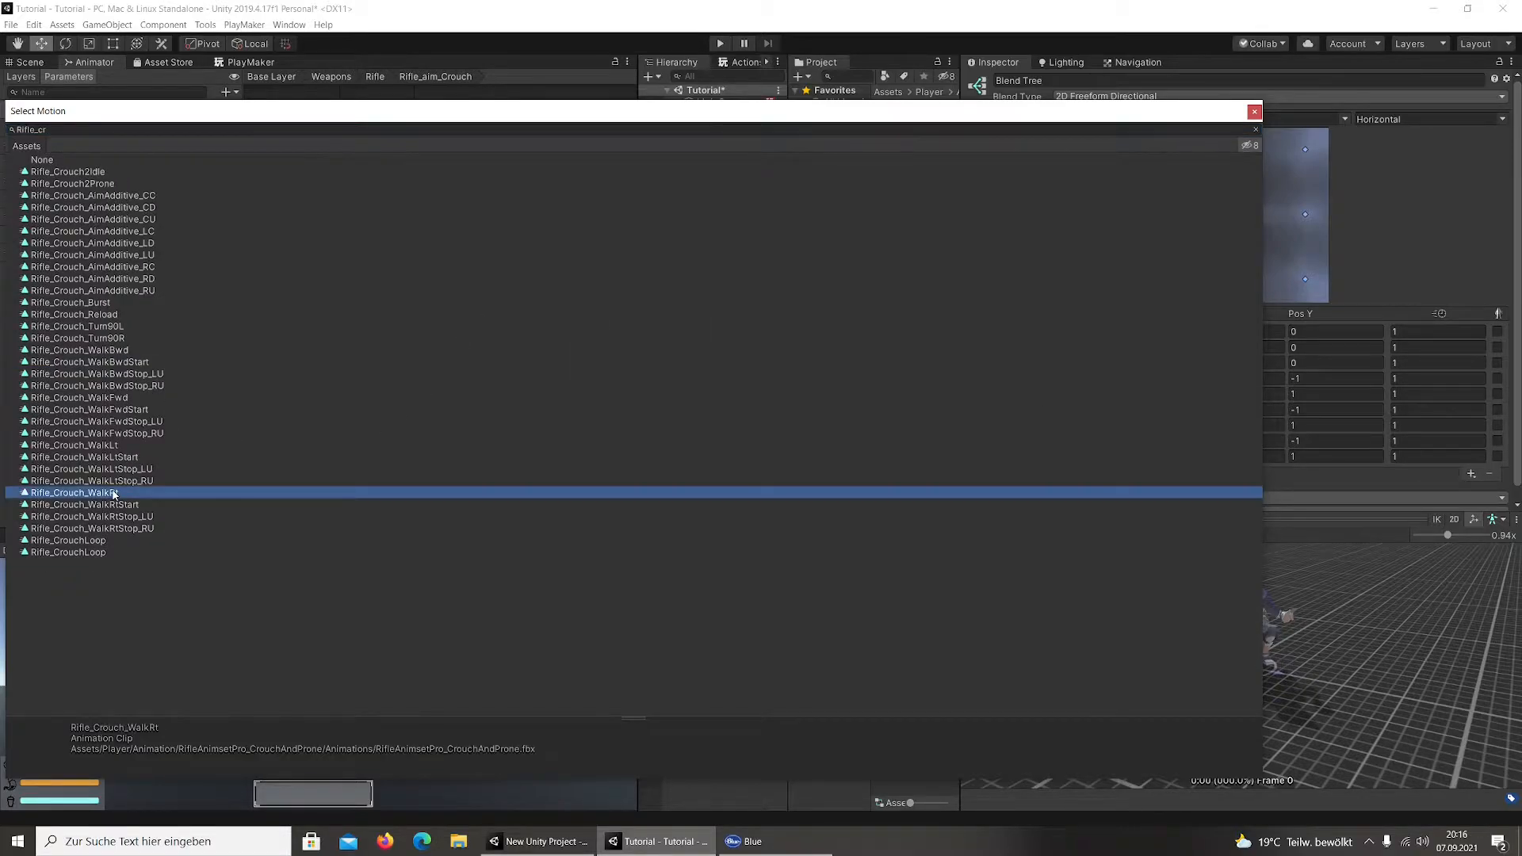
{"action": "double_click", "coordinate": [113, 493]}
{"action": "left_click", "coordinate": [1093, 408]}
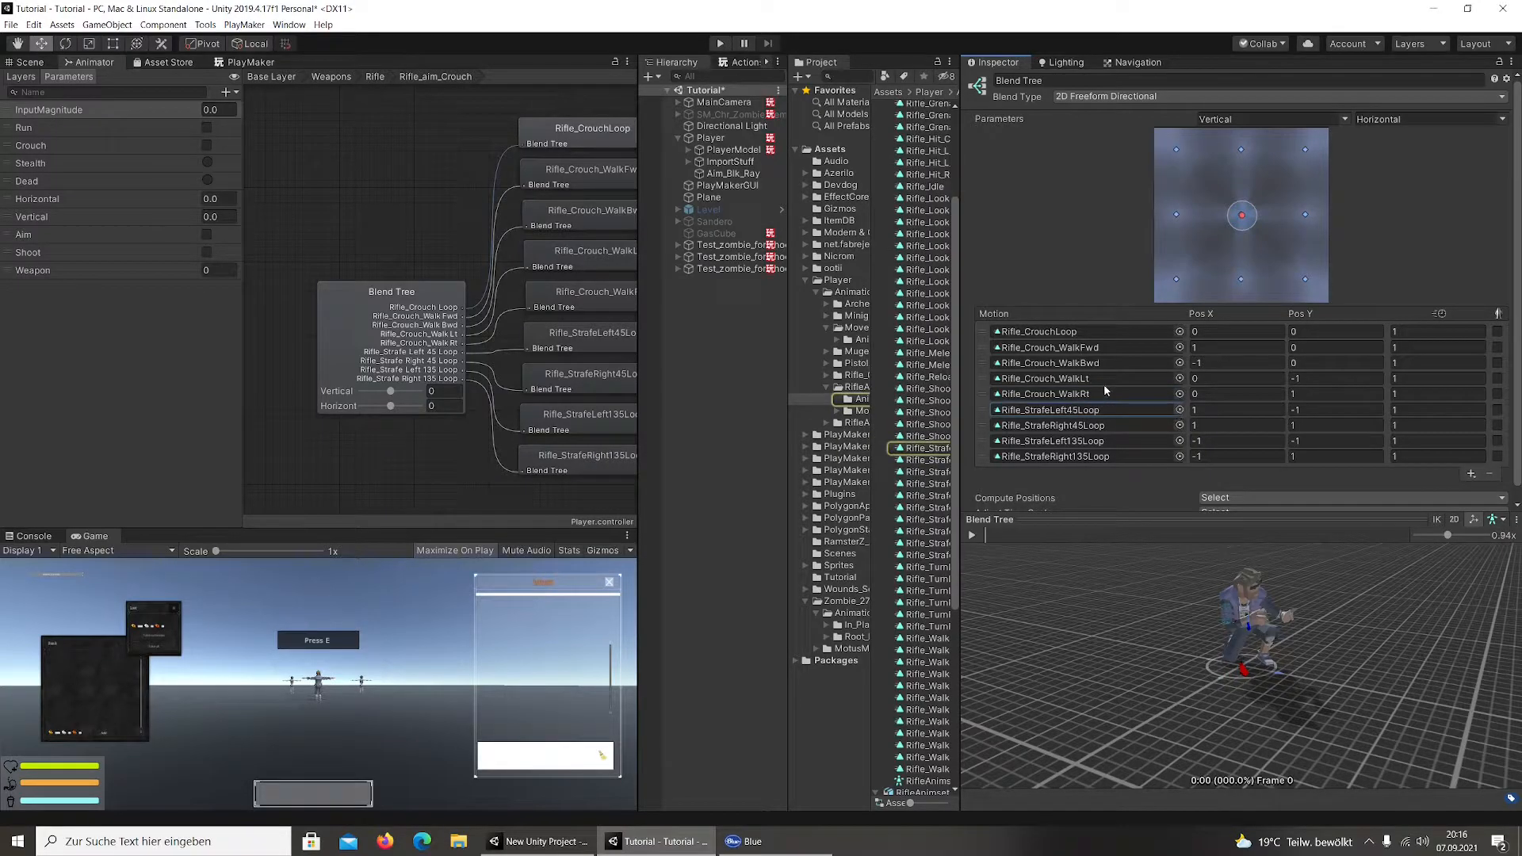
Widen the project's asset list, preview Rifle_Crouch_AimAdditive_CC and assign it to the blend tree motion at position 0, 0
{"action": "left_click", "coordinate": [1101, 384]}
{"action": "left_click_drag", "start_coordinate": [789, 385], "coordinate": [612, 385]}
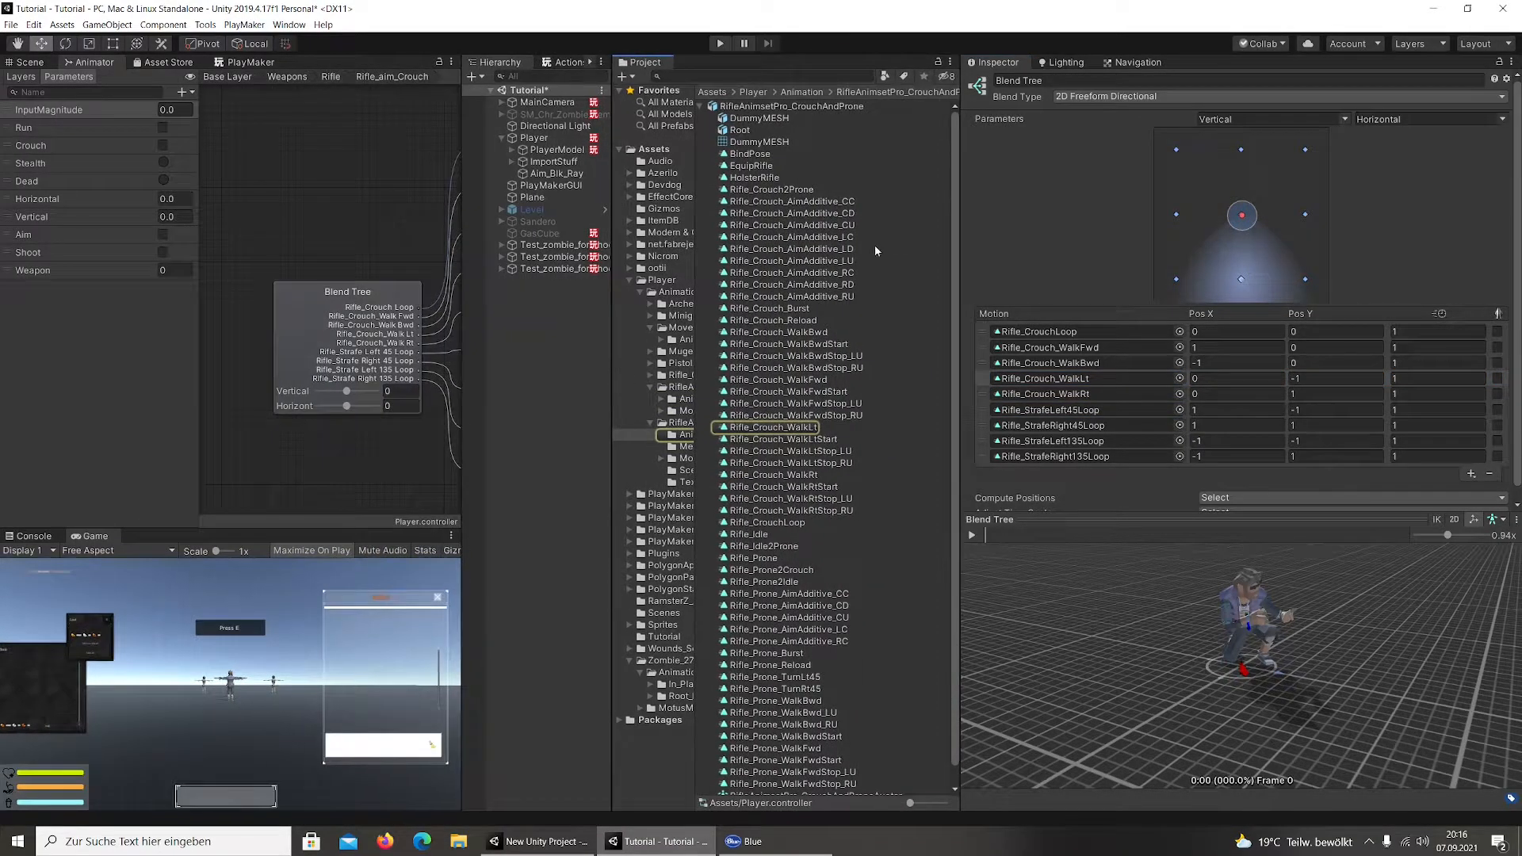
{"action": "left_click", "coordinate": [781, 202]}
{"action": "left_click", "coordinate": [975, 535]}
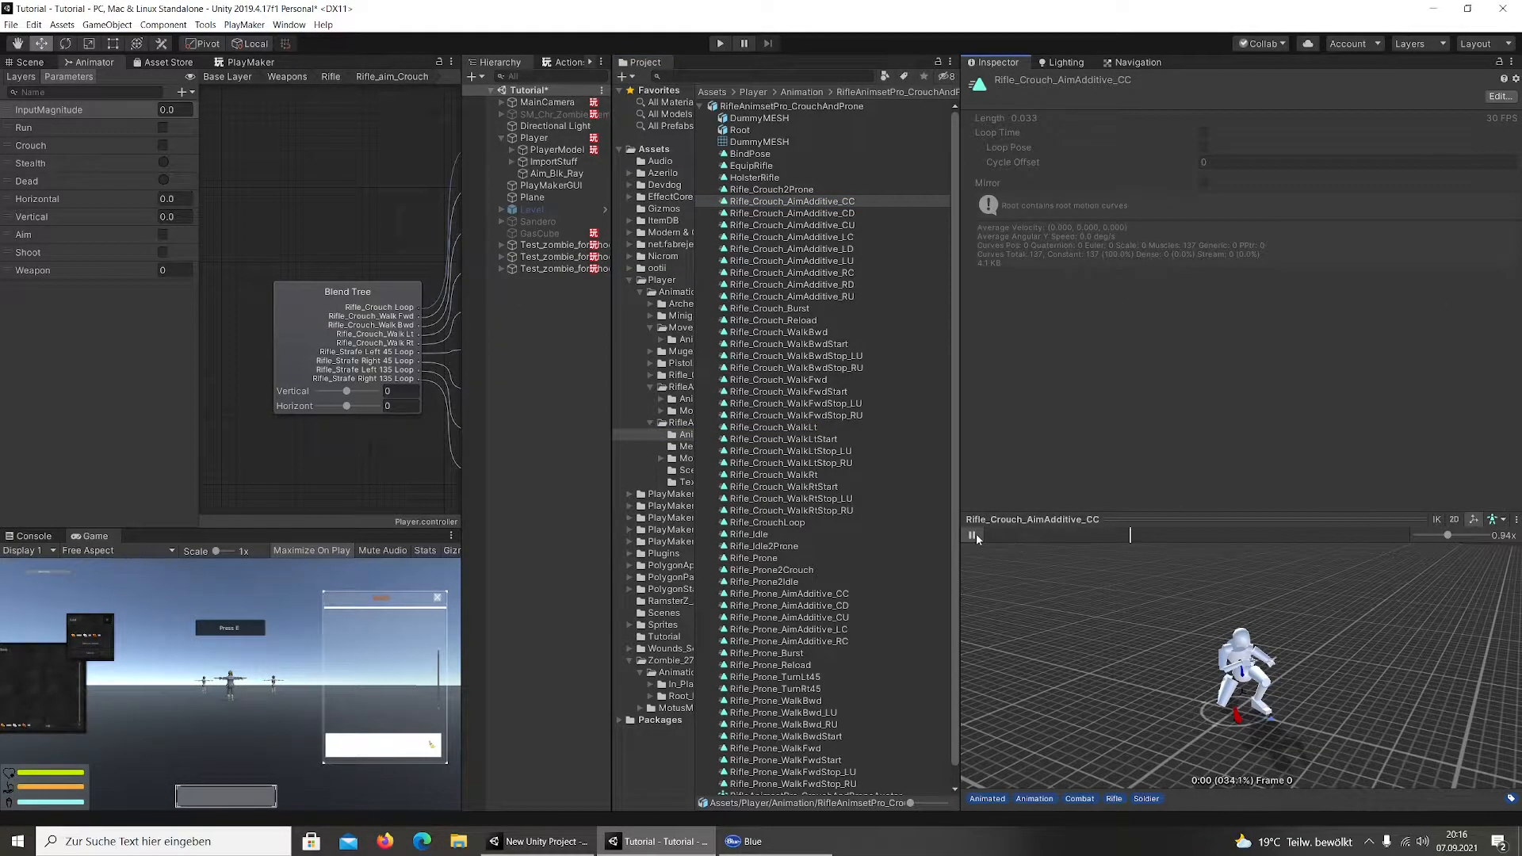
{"action": "left_click", "coordinate": [362, 309]}
{"action": "left_click_drag", "start_coordinate": [817, 200], "coordinate": [1055, 333]}
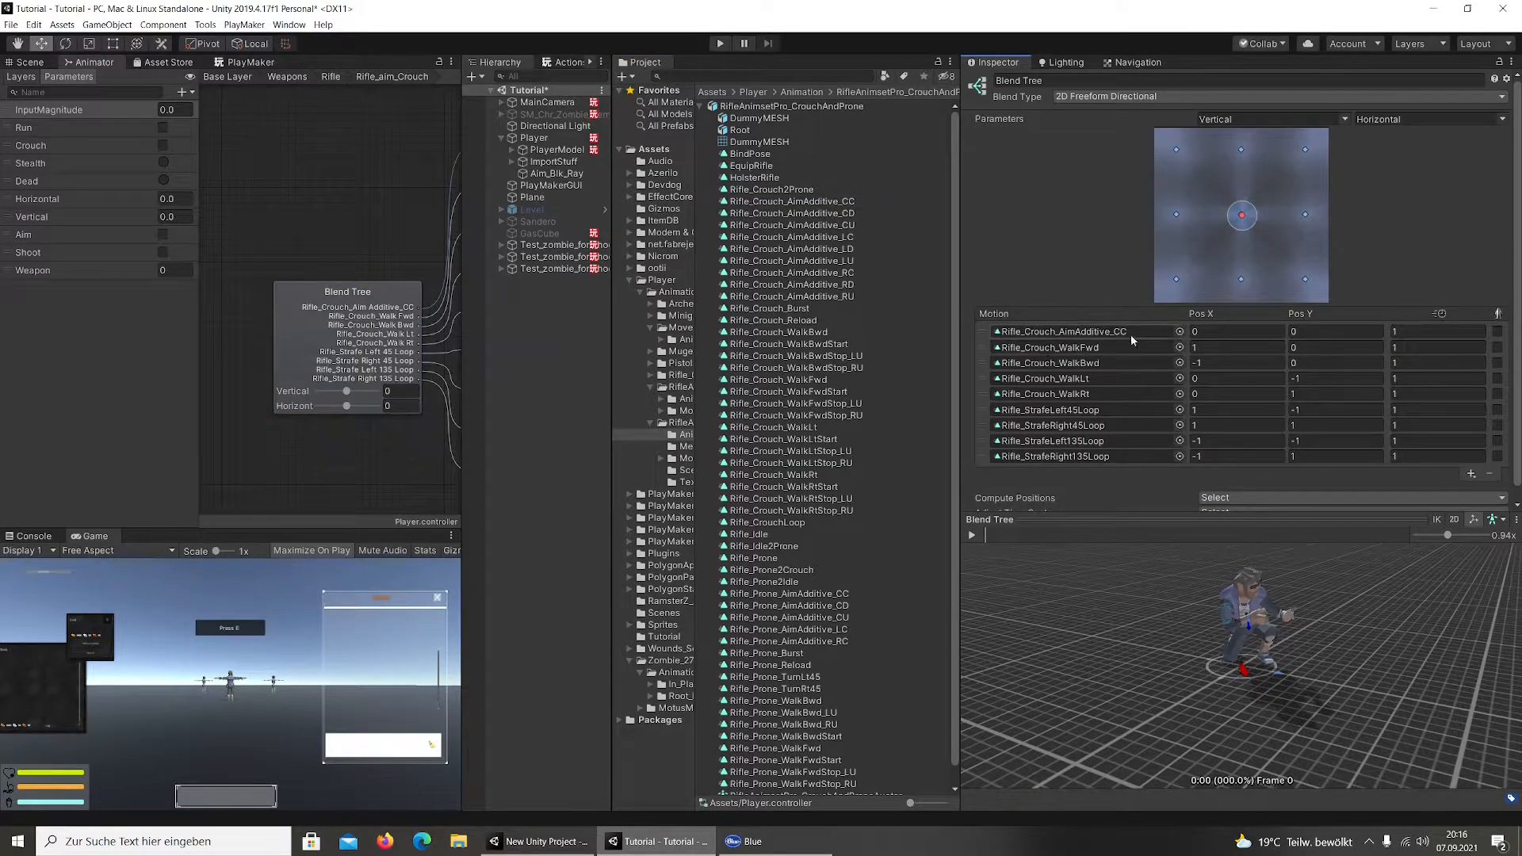
Look through the RifleAnimsetPro_CrouchTurns and RifleAnimsetPro_CrouchAndProne assets for diagonal crouch walk clips
{"action": "scroll", "coordinate": [809, 340], "scroll_direction": "down", "scroll_amount": 1}
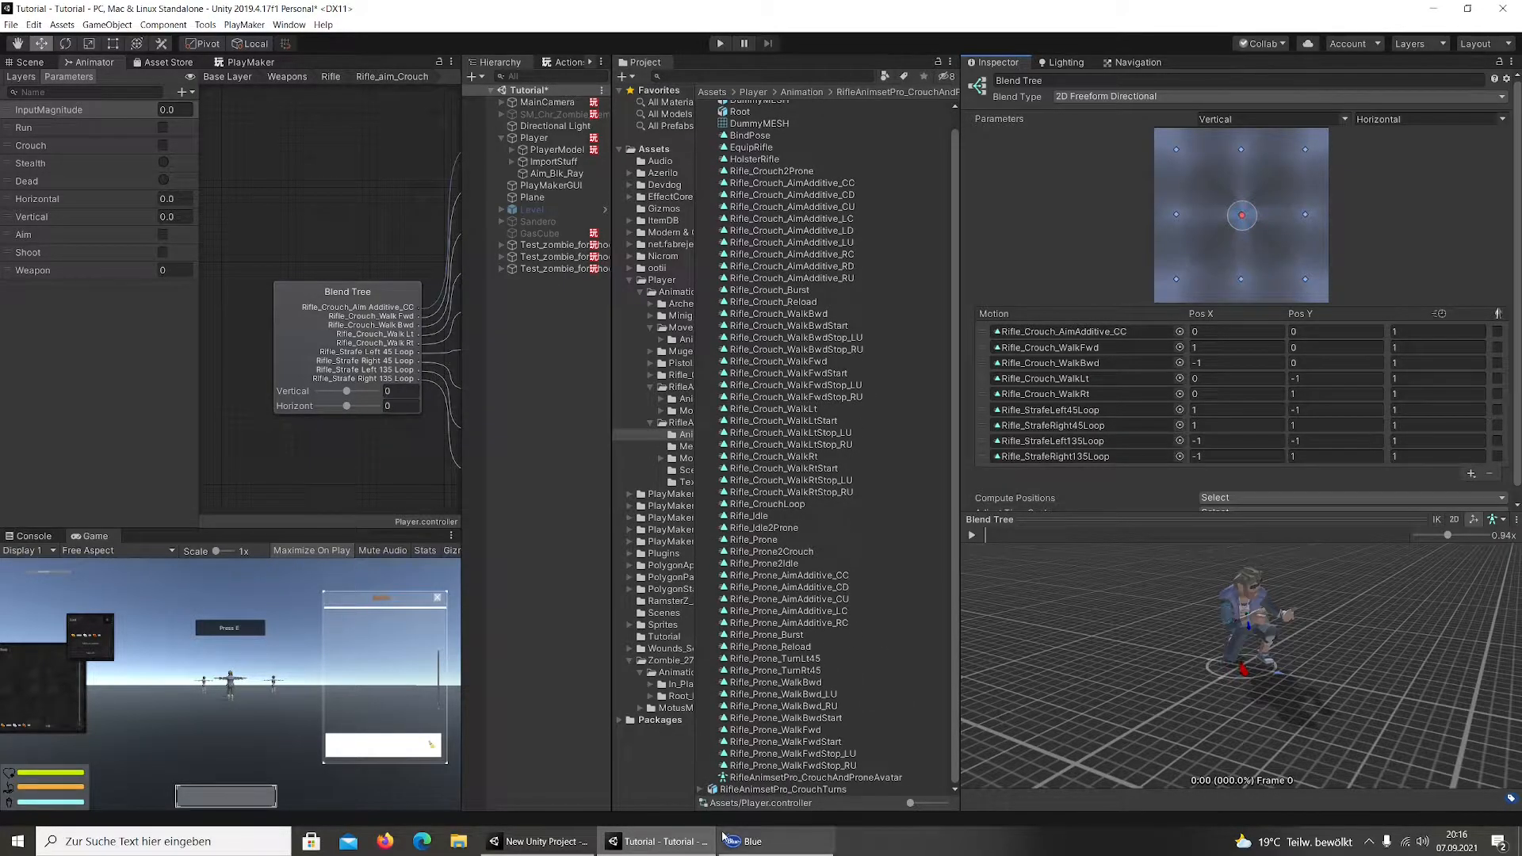
{"action": "left_click", "coordinate": [701, 790]}
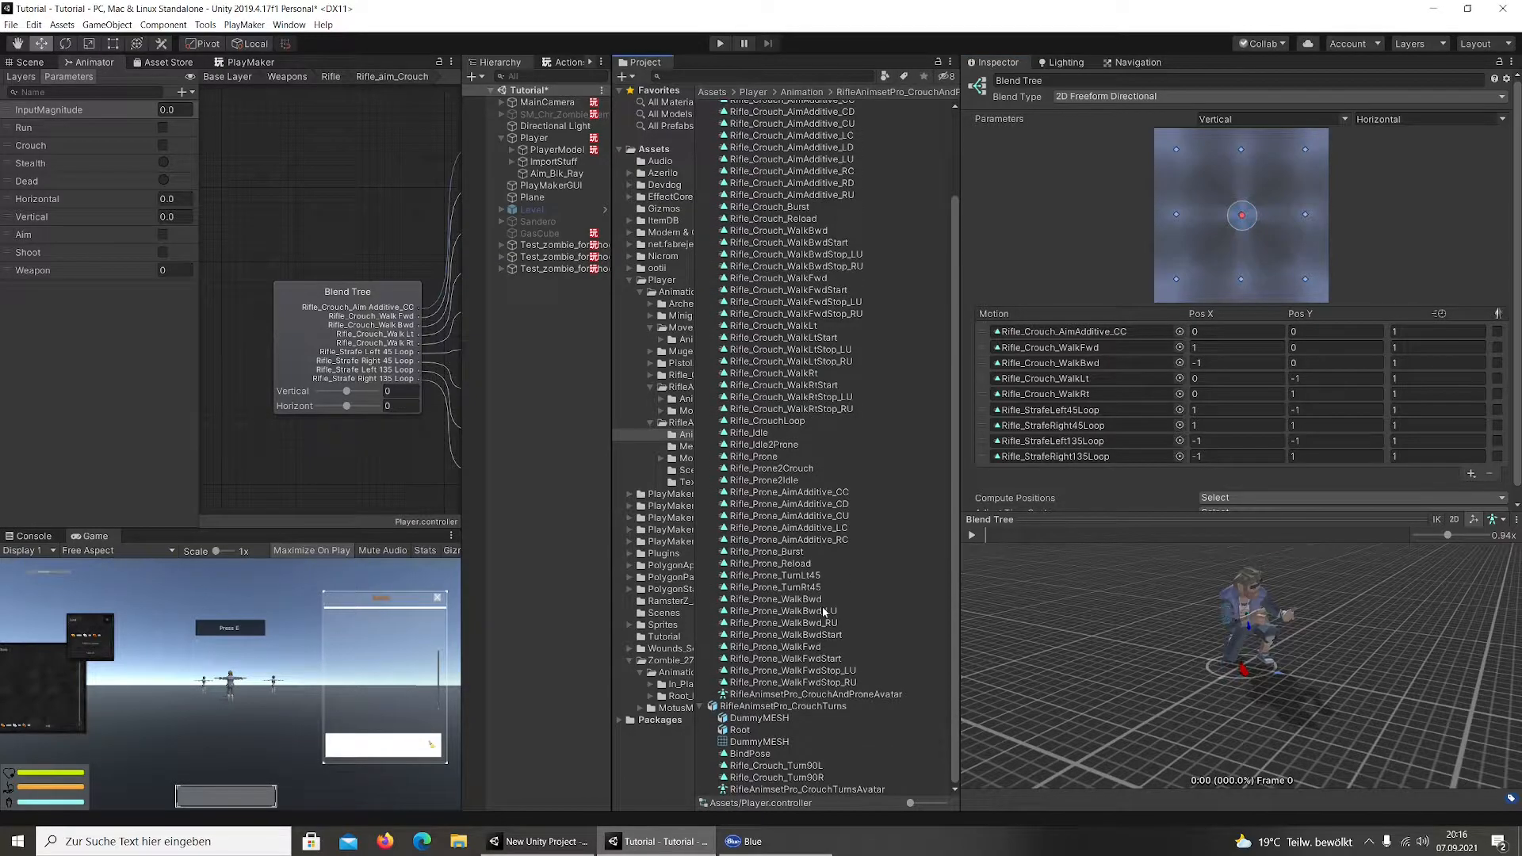
{"action": "left_click", "coordinate": [788, 766]}
{"action": "left_click", "coordinate": [785, 754]}
{"action": "left_click", "coordinate": [797, 706]}
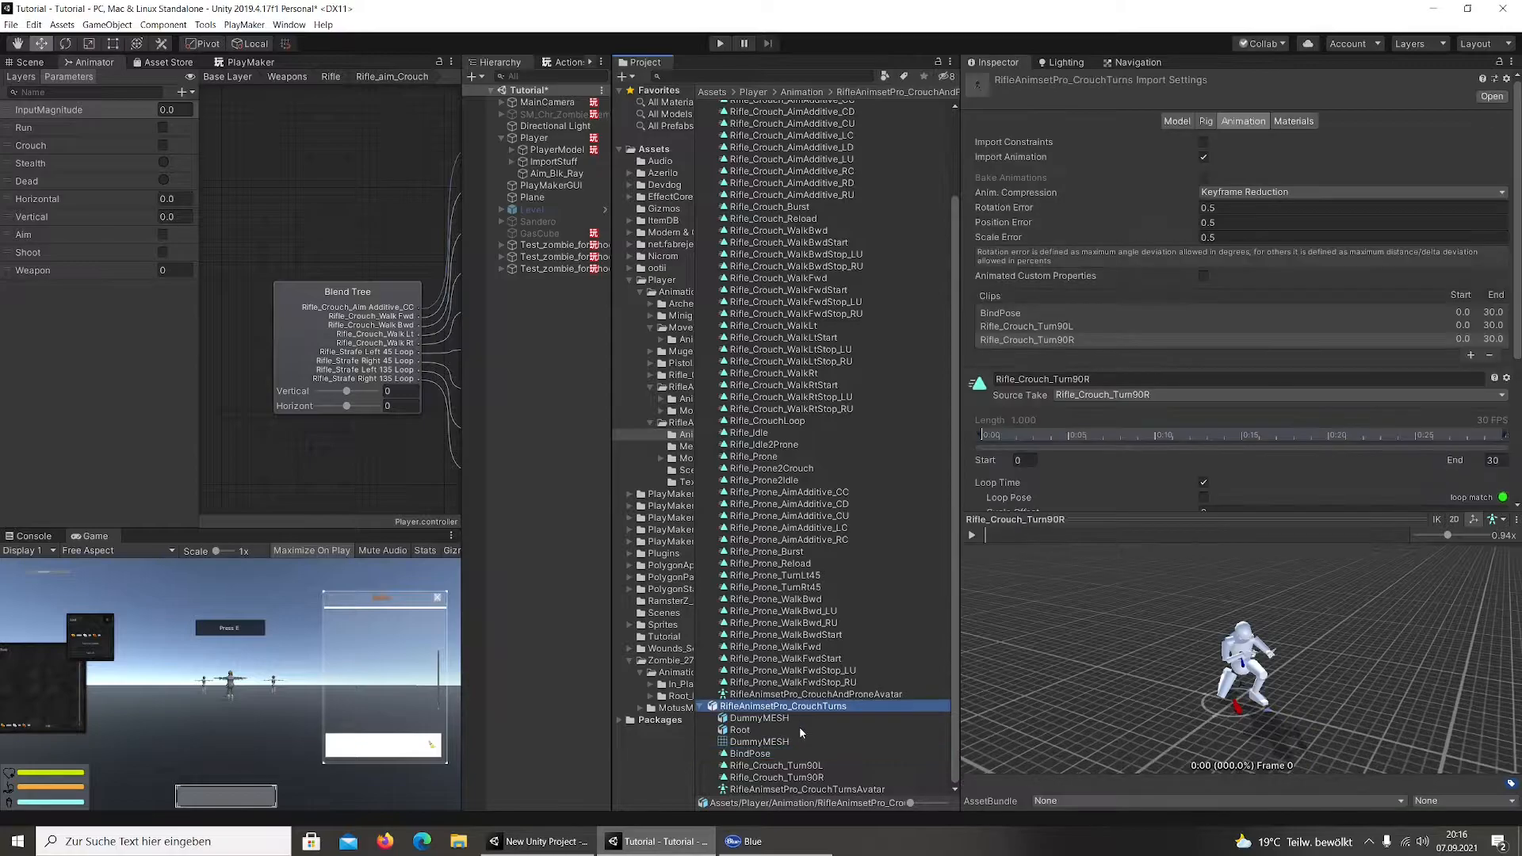
{"action": "scroll", "coordinate": [803, 531], "scroll_direction": "up", "scroll_amount": 3}
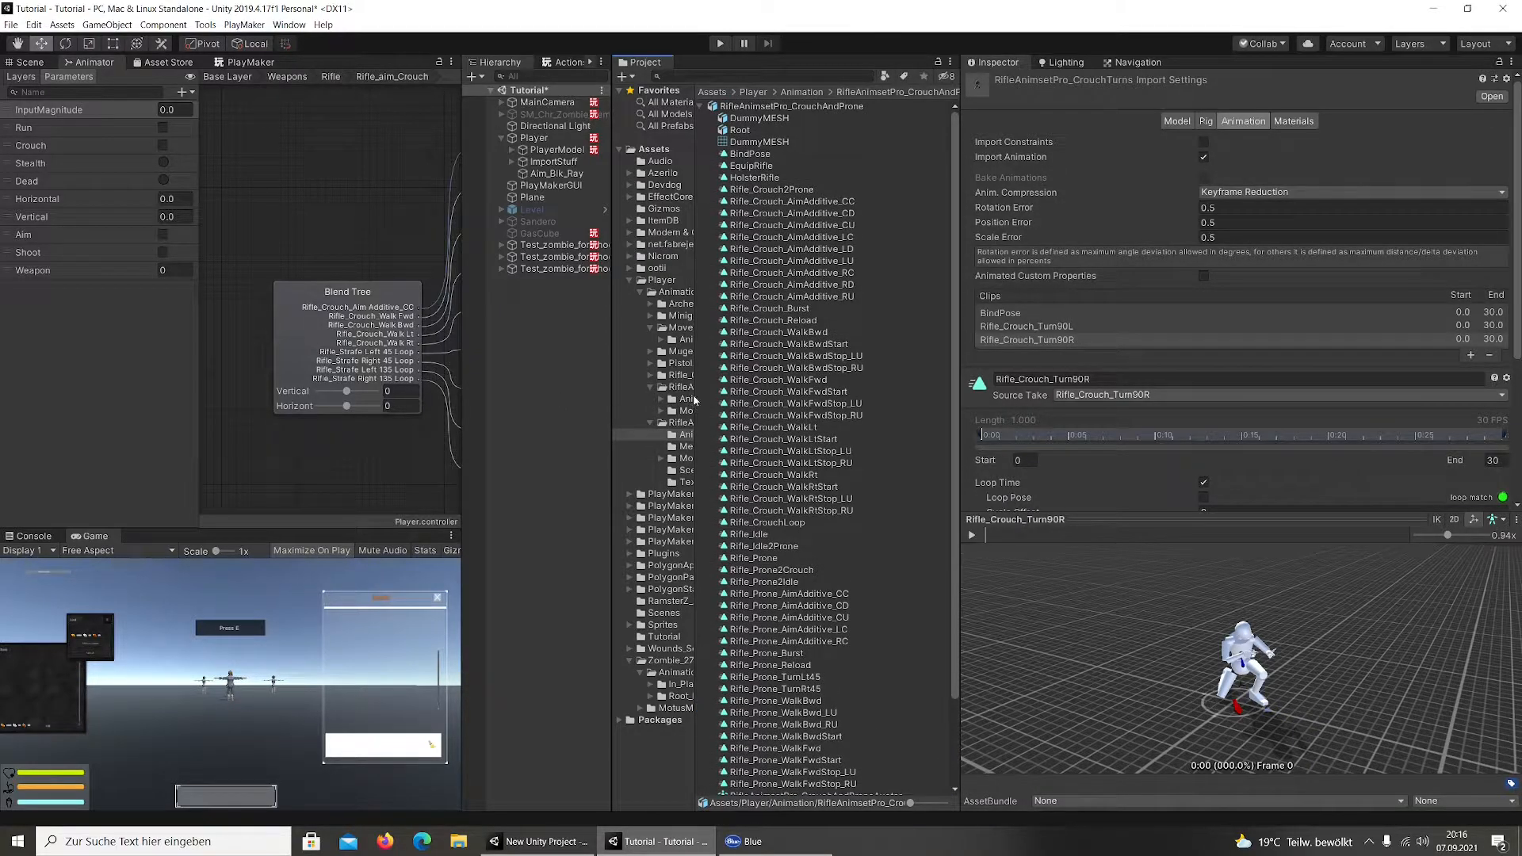
{"action": "left_click", "coordinate": [703, 106]}
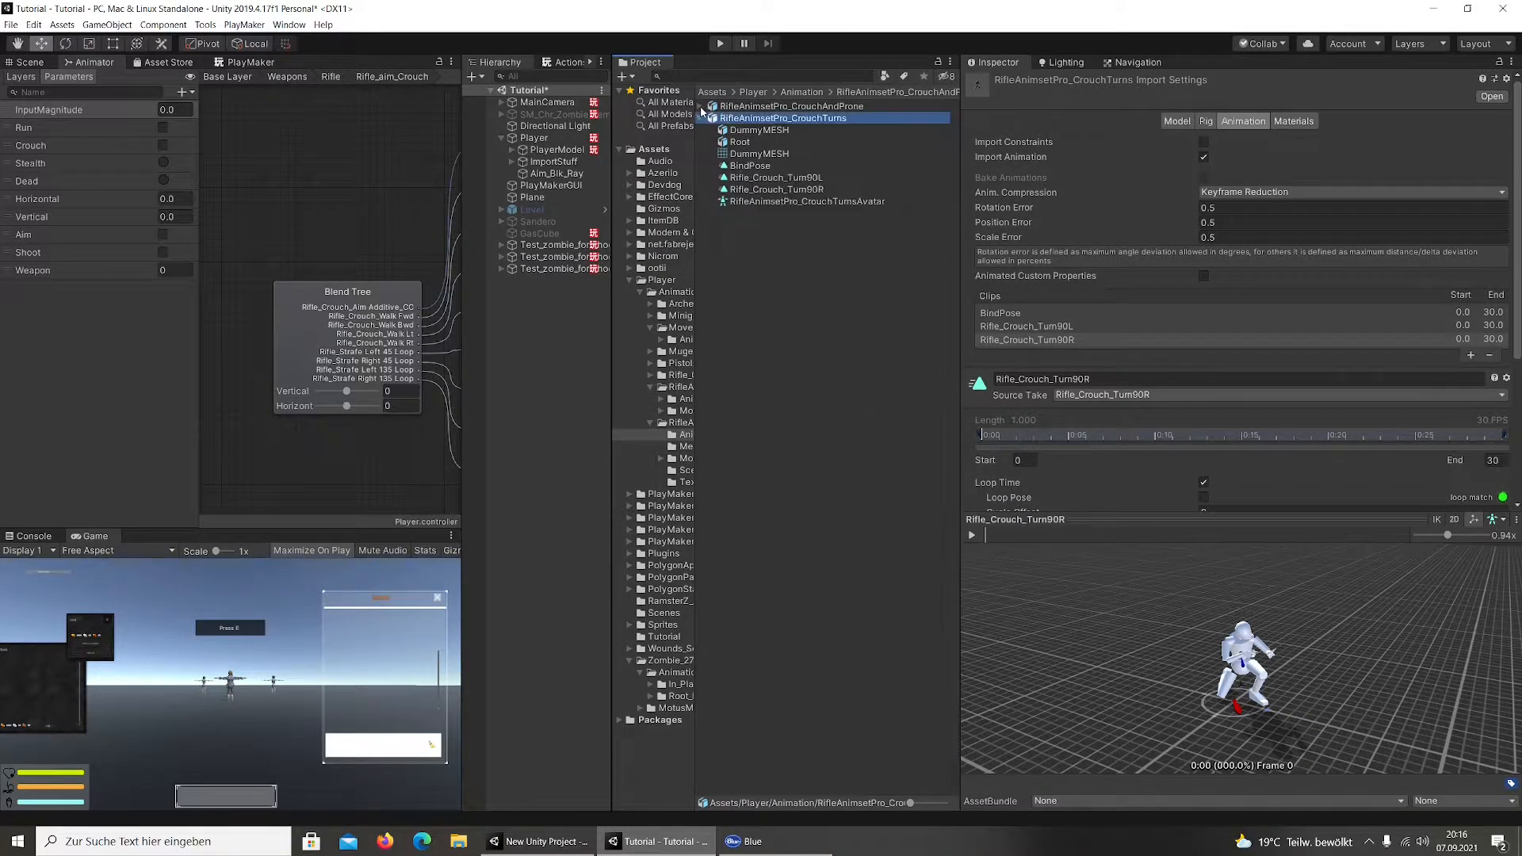
{"action": "left_click", "coordinate": [712, 118]}
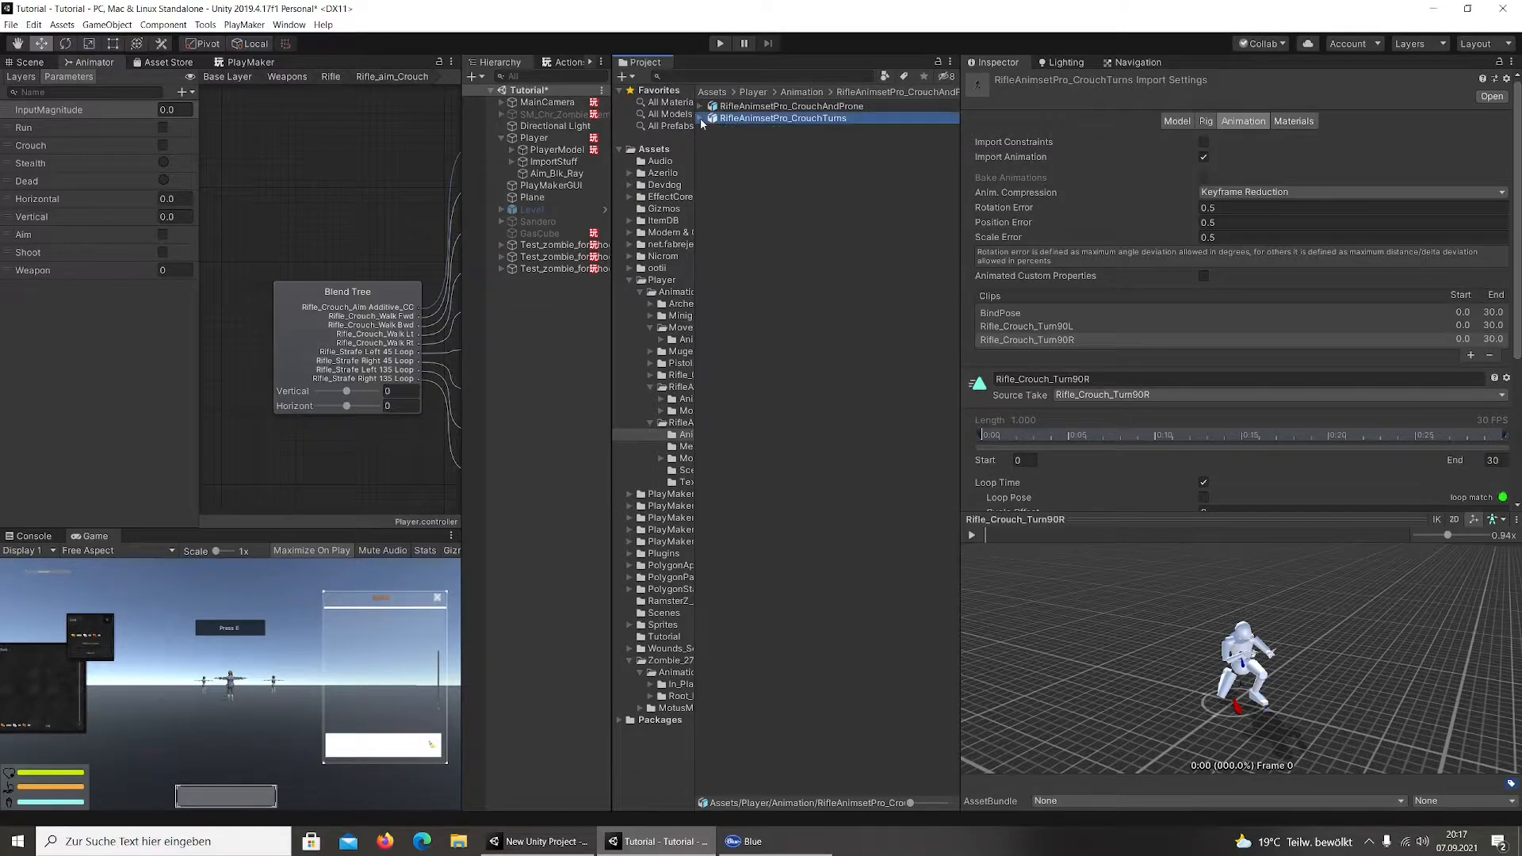
{"action": "left_click", "coordinate": [704, 107]}
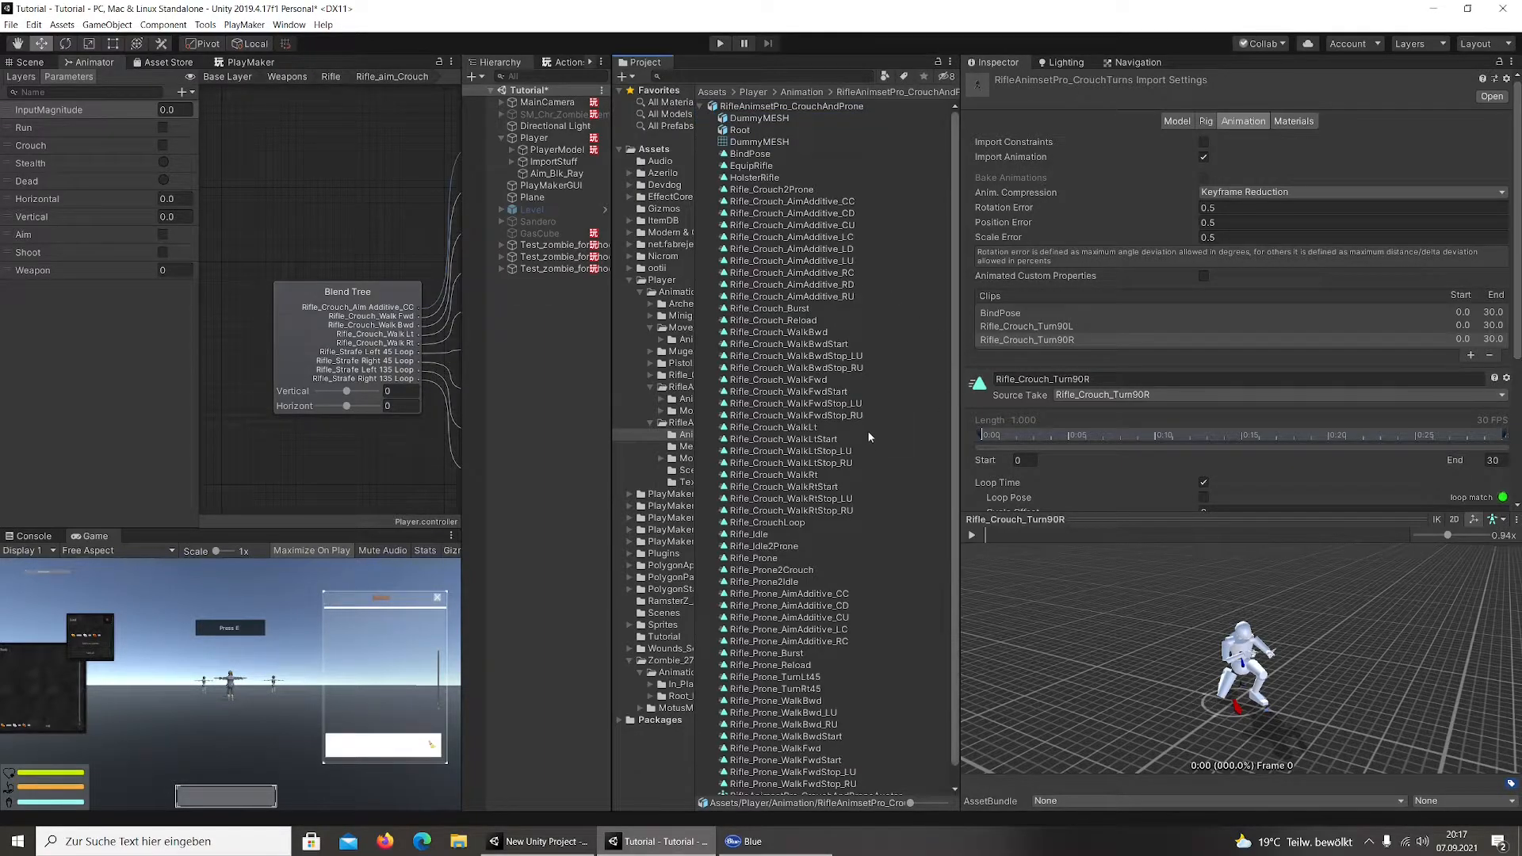
{"action": "scroll", "coordinate": [868, 432], "scroll_direction": "down", "scroll_amount": 2}
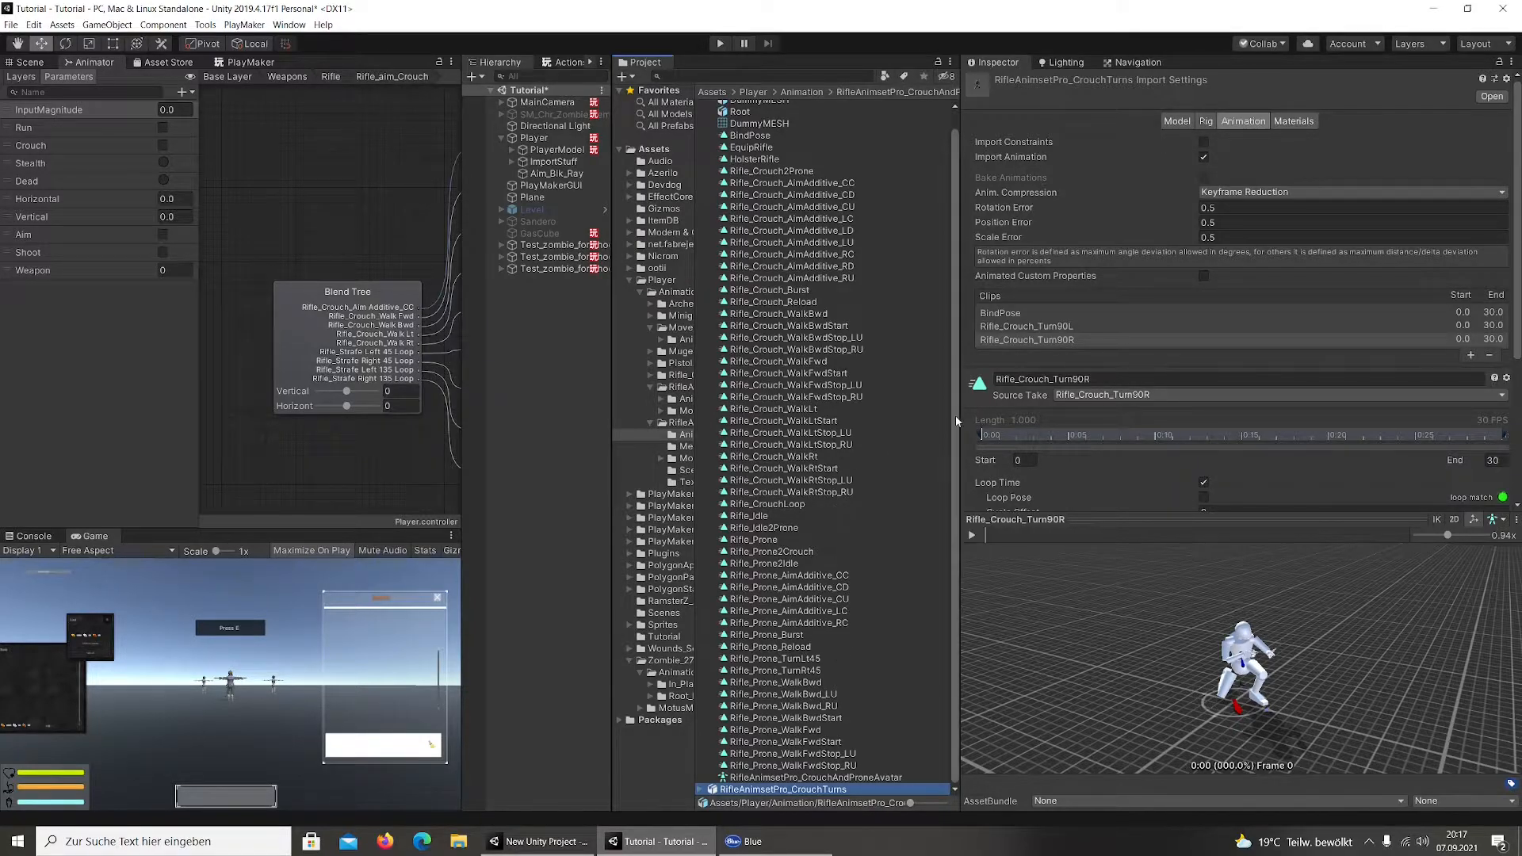
Widen the project folder view and check RifleAnimsetPro's Animations folder for diagonal crouch clips, including the RifleAnimsetPro_Diagonals asset
{"action": "left_click_drag", "start_coordinate": [962, 361], "coordinate": [1084, 365]}
{"action": "left_click_drag", "start_coordinate": [696, 391], "coordinate": [825, 392]}
{"action": "left_click", "coordinate": [704, 398]}
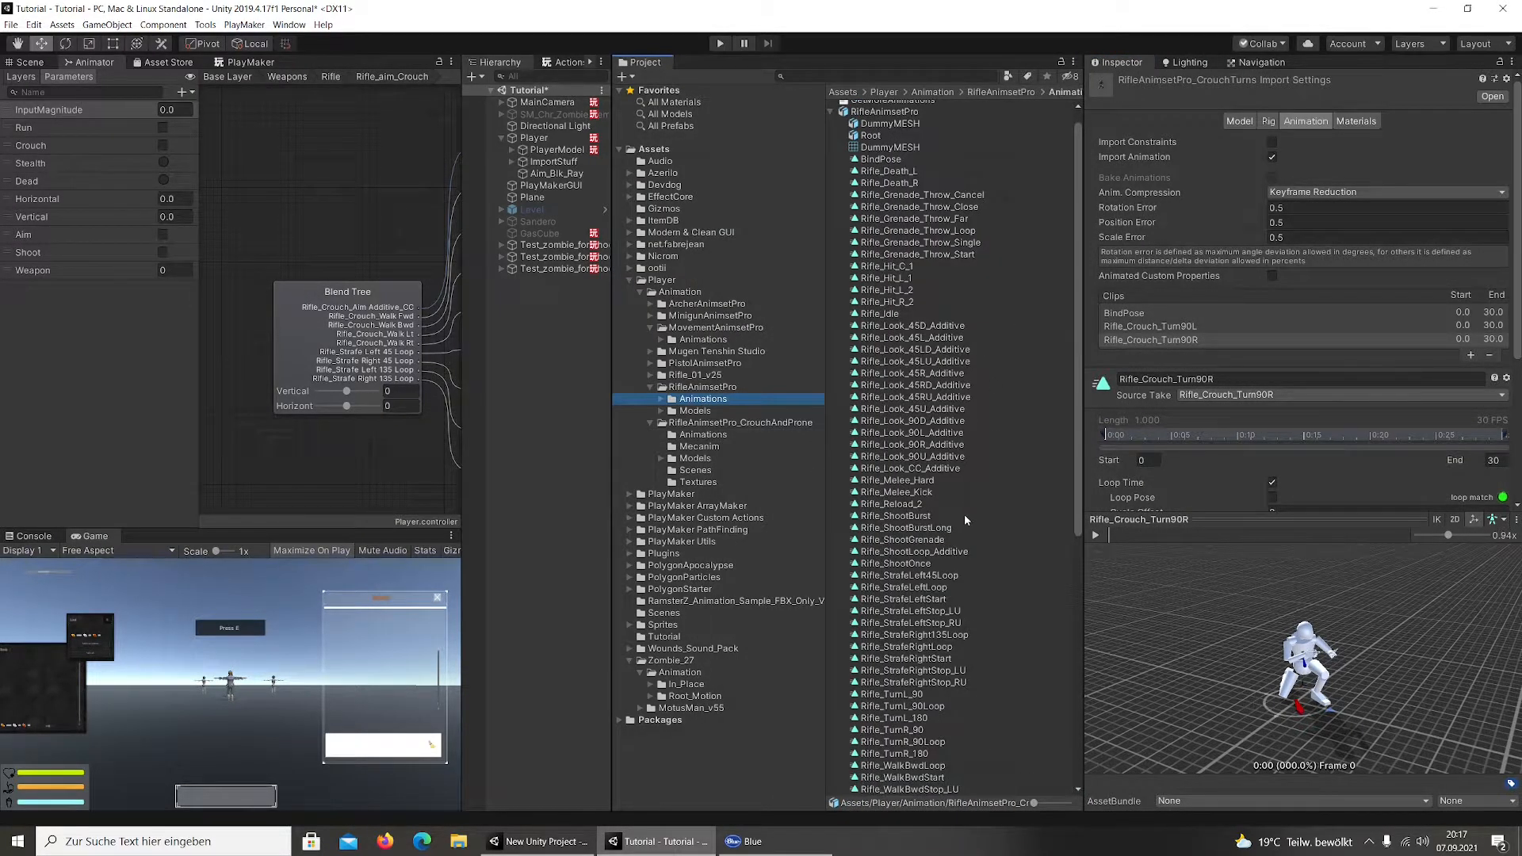
{"action": "scroll", "coordinate": [964, 513], "scroll_direction": "down", "scroll_amount": 10}
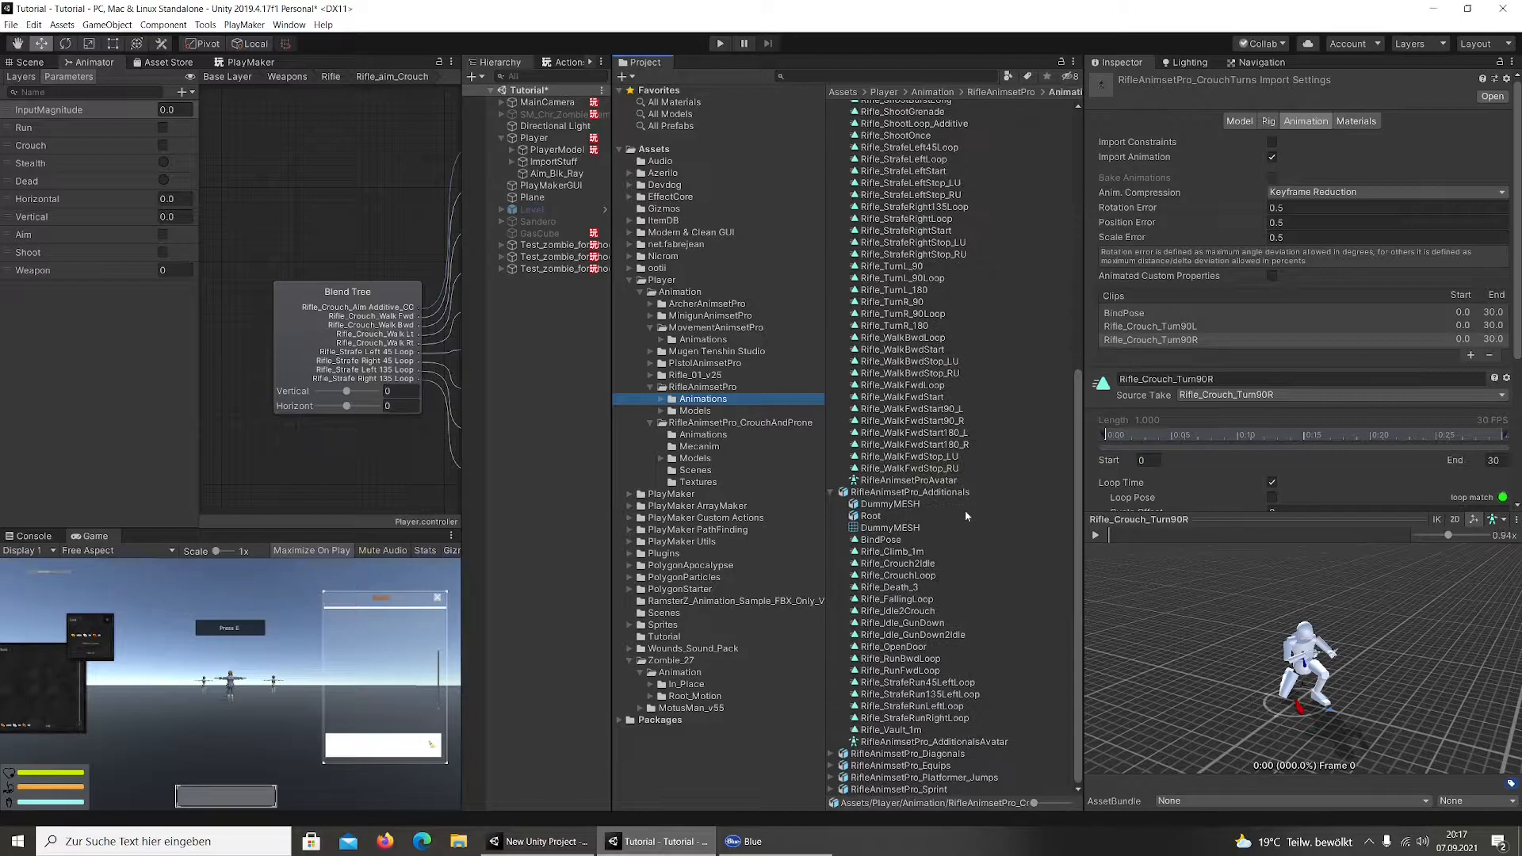
{"action": "left_click", "coordinate": [831, 754]}
{"action": "scroll", "coordinate": [955, 699], "scroll_direction": "down", "scroll_amount": 3}
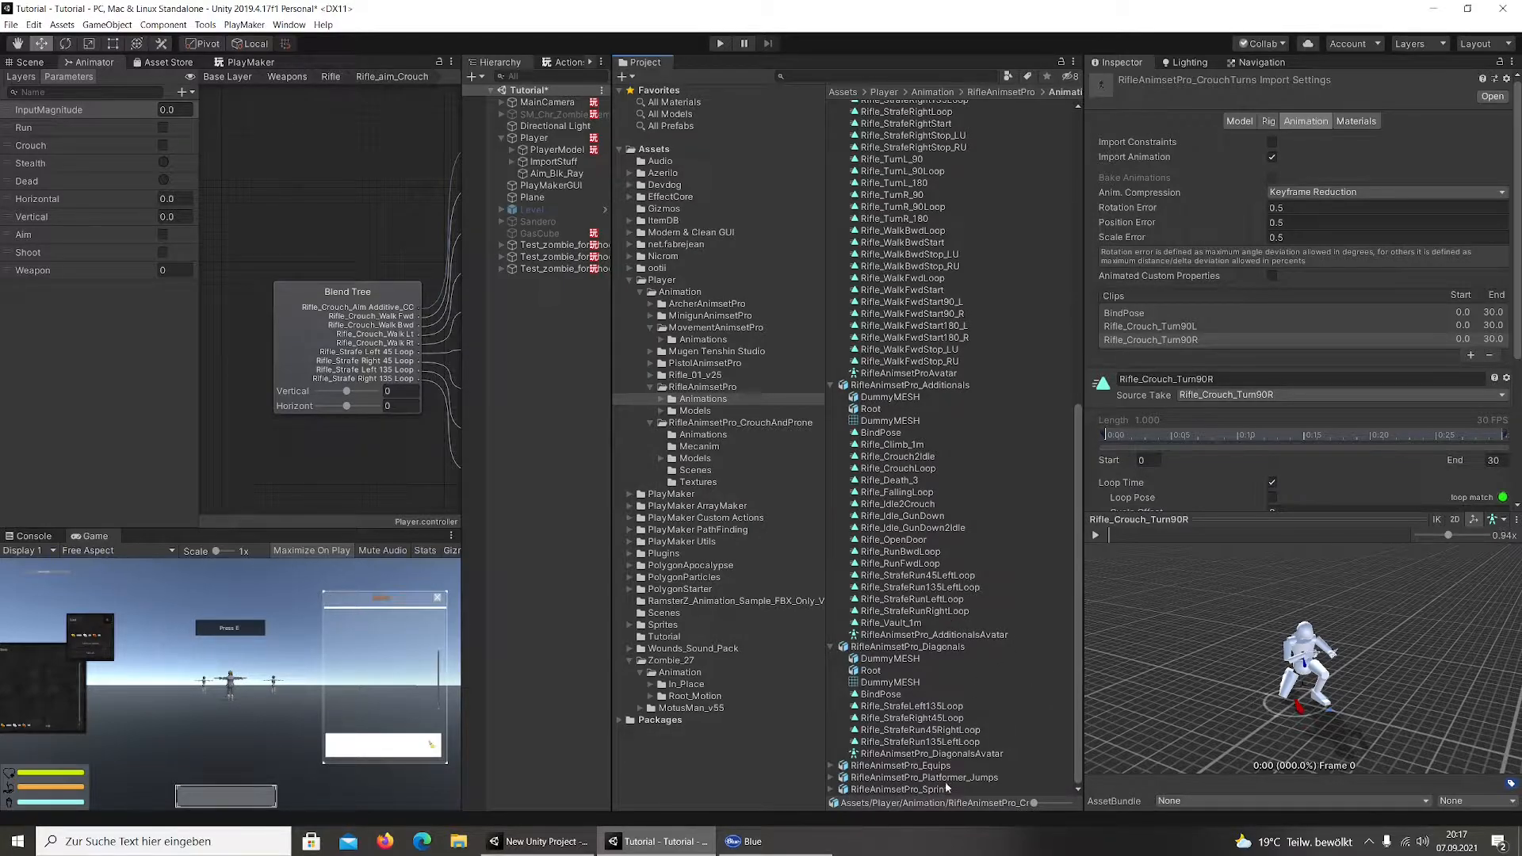
Switch to the New Unity Project editor and open the Rifle sub-state machine inside Weapons in its Animator
{"action": "left_click", "coordinate": [539, 840]}
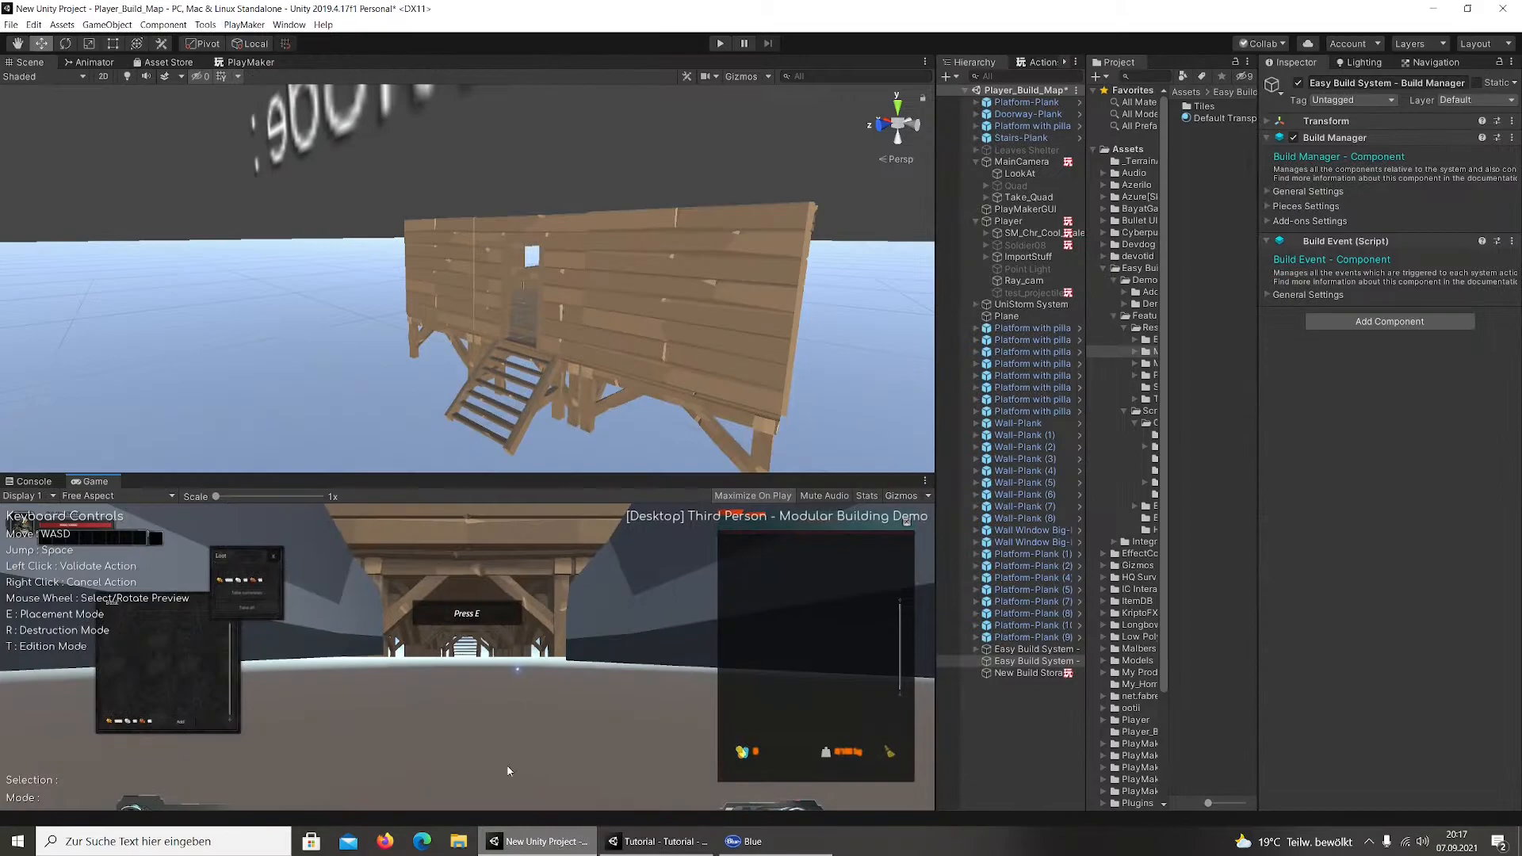
{"action": "left_click", "coordinate": [90, 62]}
{"action": "scroll", "coordinate": [562, 357], "scroll_direction": "up", "scroll_amount": 4}
{"action": "middle_click_drag", "start_coordinate": [562, 358], "coordinate": [720, 337]}
{"action": "scroll", "coordinate": [533, 192], "scroll_direction": "down", "scroll_amount": 3}
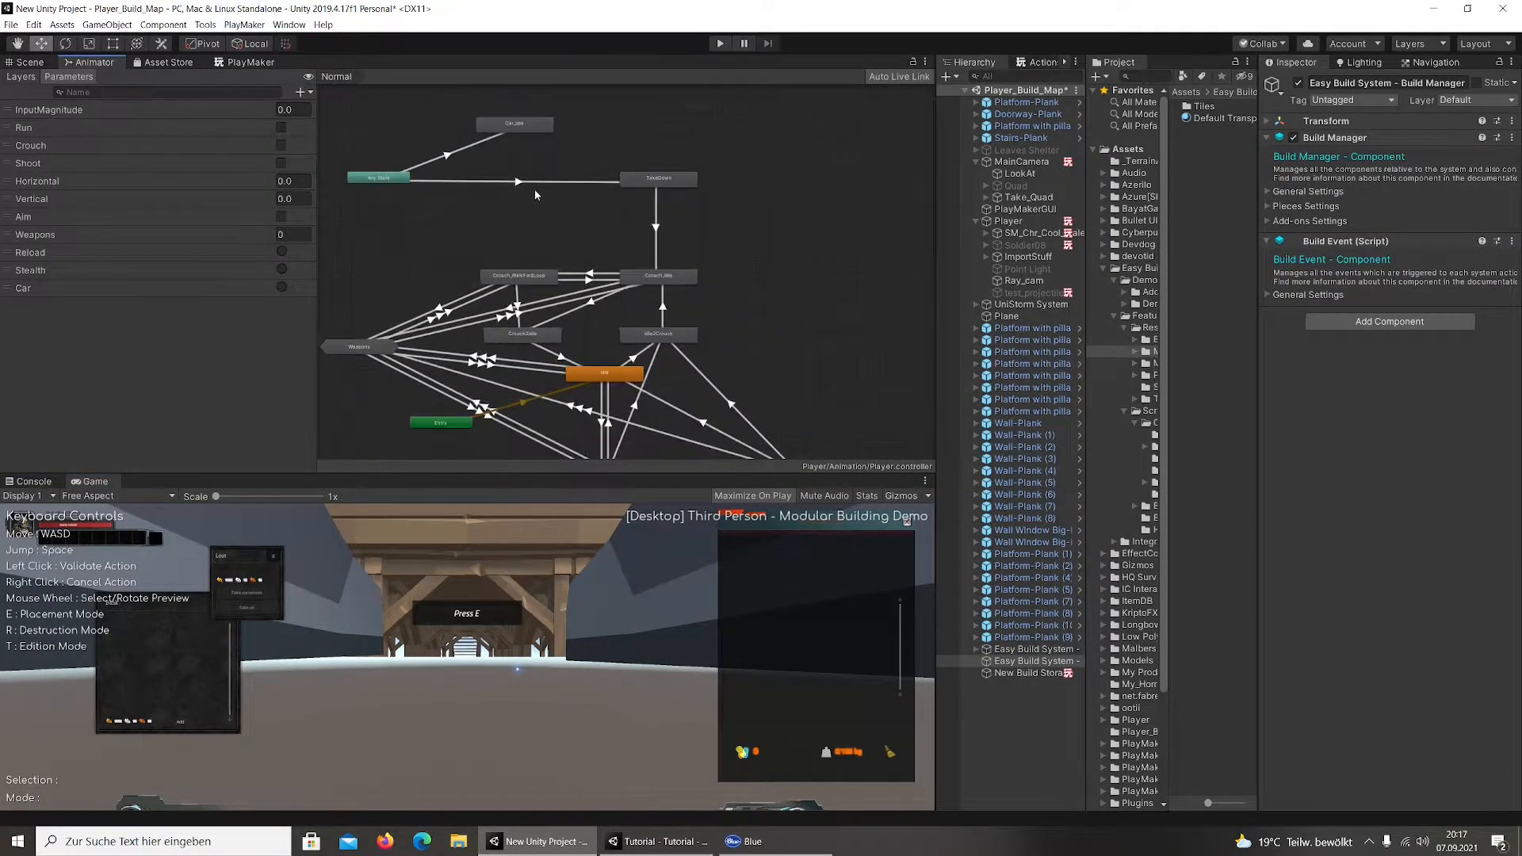
{"action": "scroll", "coordinate": [536, 193], "scroll_direction": "down", "scroll_amount": 2}
{"action": "double_click", "coordinate": [413, 305]}
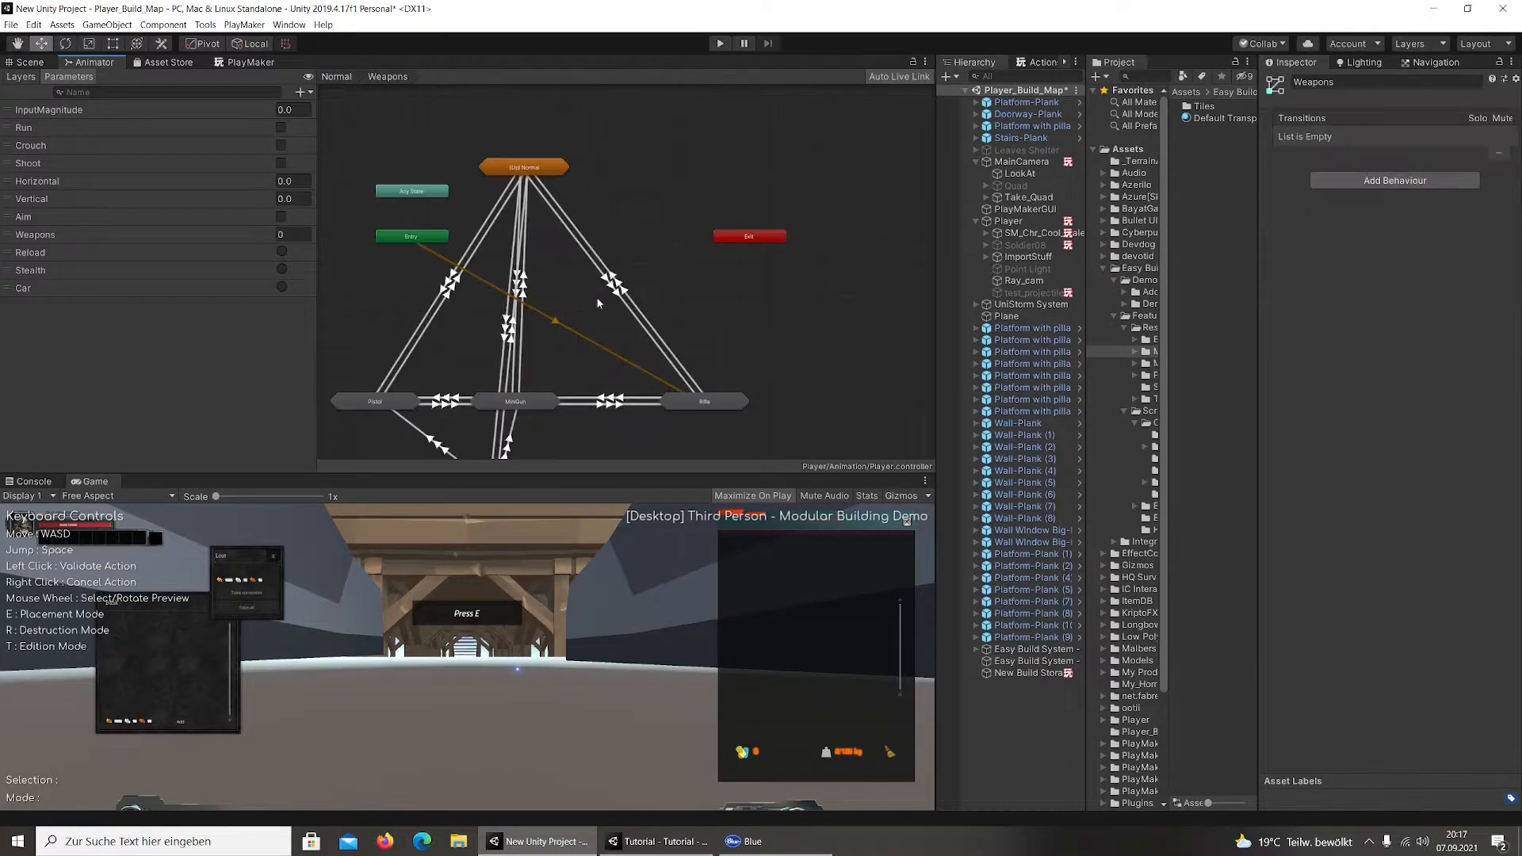
{"action": "middle_click_drag", "start_coordinate": [664, 365], "coordinate": [647, 274]}
{"action": "left_click", "coordinate": [703, 316]}
{"action": "double_click", "coordinate": [703, 317]}
Inspect the crouch states and the Walk_Rifle blend tree inside Rifle_crouch_aim for its motions and positions
{"action": "middle_click_drag", "start_coordinate": [543, 212], "coordinate": [589, 249]}
{"action": "left_click", "coordinate": [464, 230]}
{"action": "left_click", "coordinate": [686, 225]}
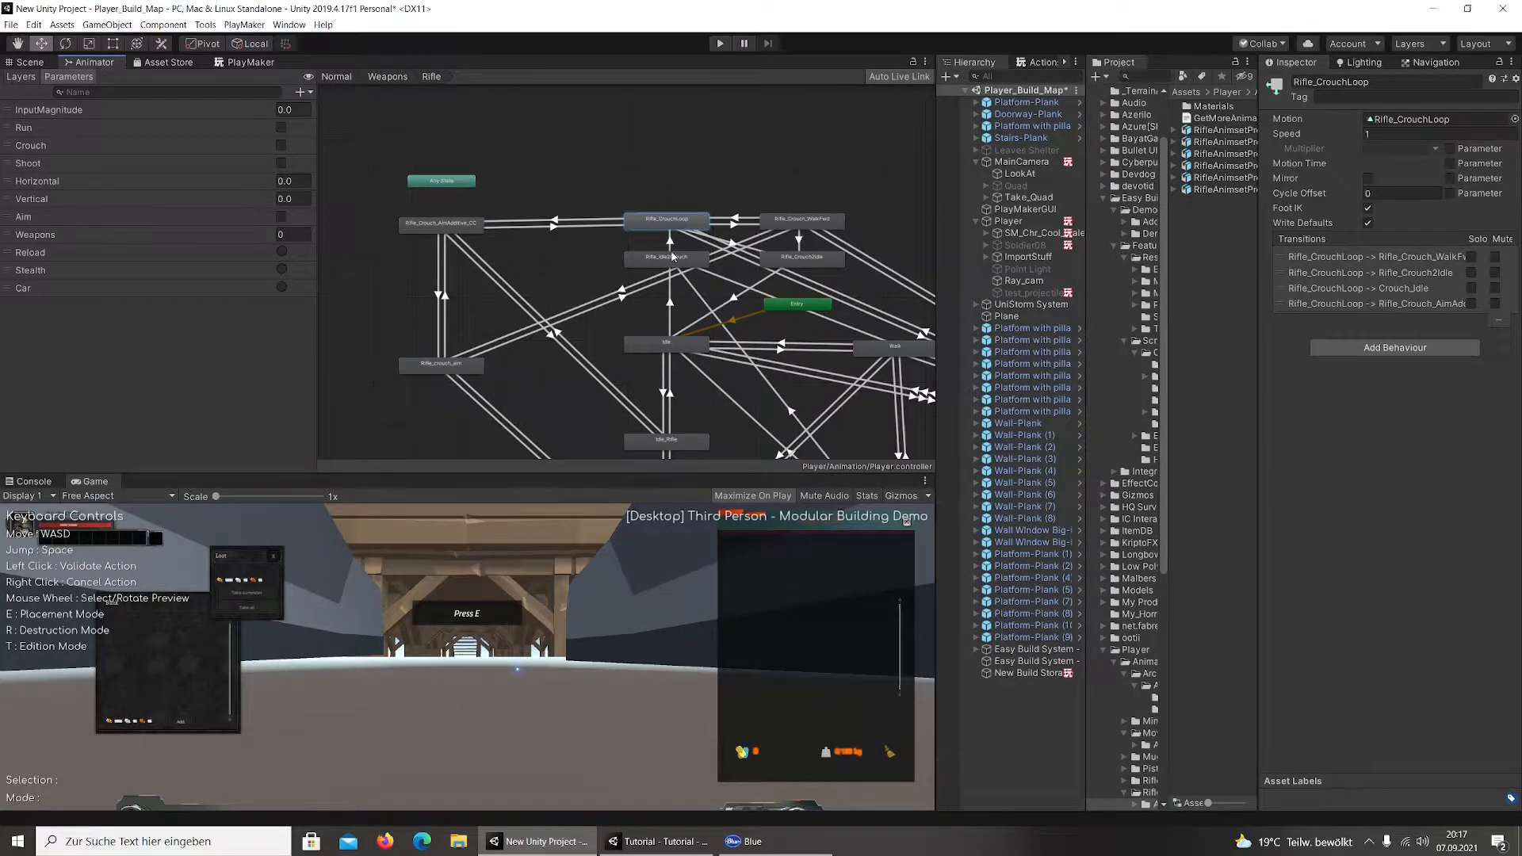
{"action": "left_click", "coordinate": [672, 256]}
{"action": "middle_click_drag", "start_coordinate": [655, 254], "coordinate": [649, 226]}
{"action": "double_click", "coordinate": [454, 341]}
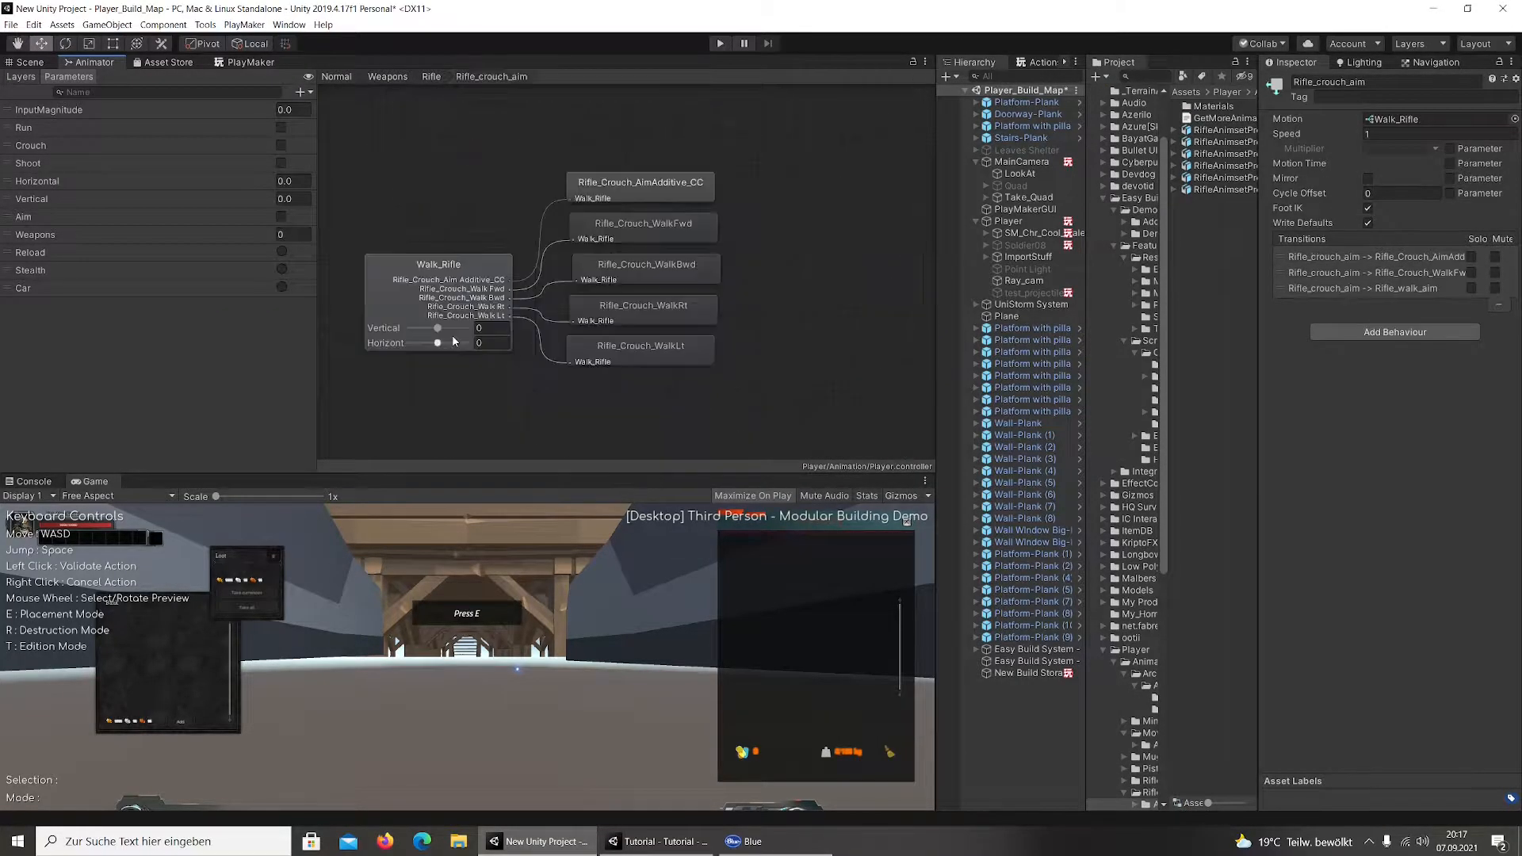
{"action": "left_click", "coordinate": [461, 314]}
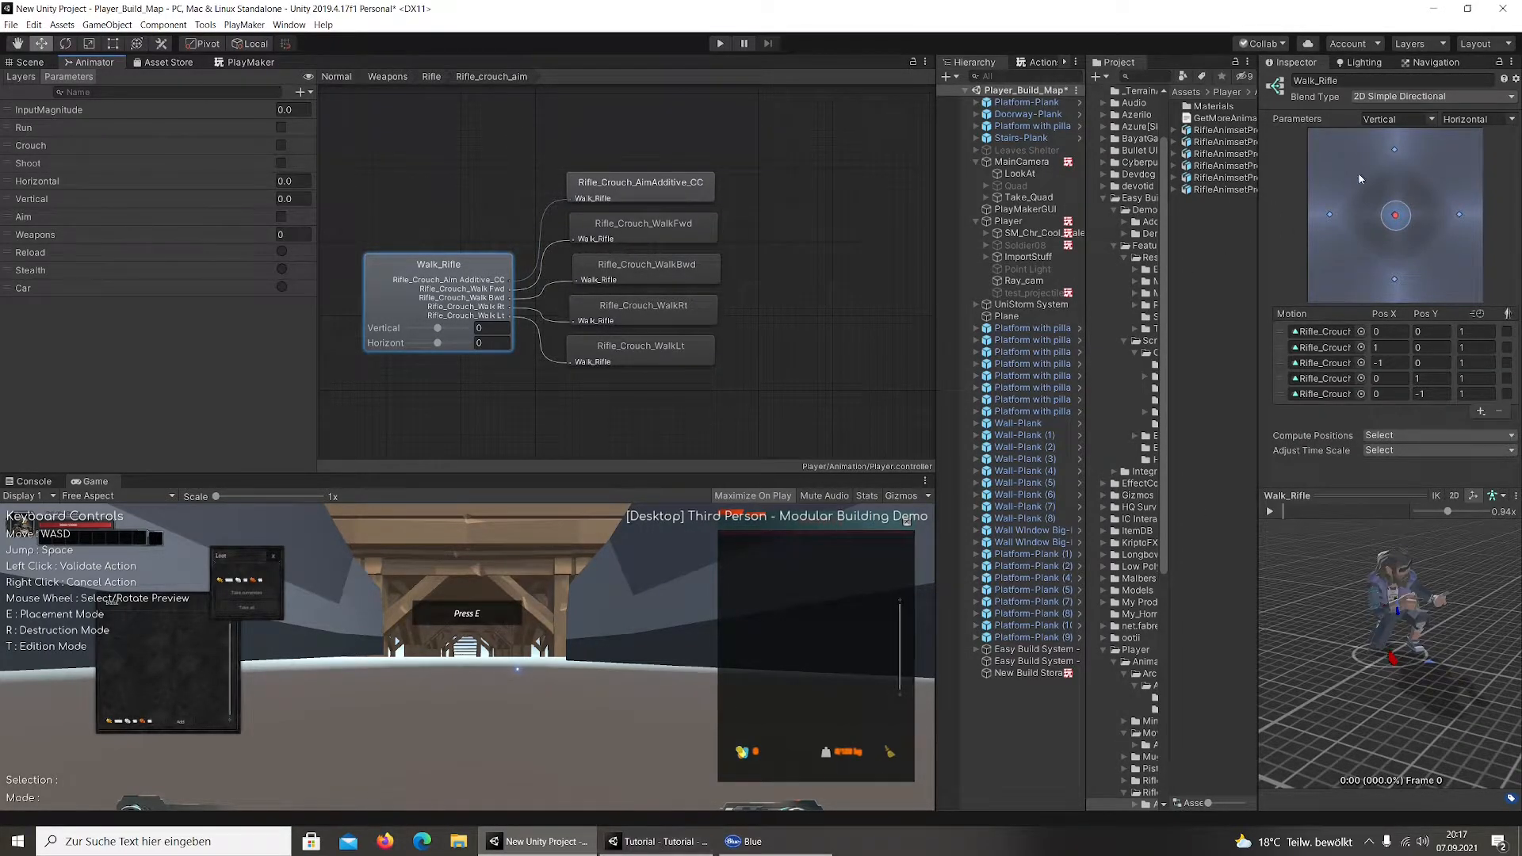
Return to the Tutorial project and delete the Rifle_StrafeRight135Loop and Rifle_StrafeLeft135Loop motions from the crouch aim blend tree
{"action": "left_click", "coordinate": [658, 841]}
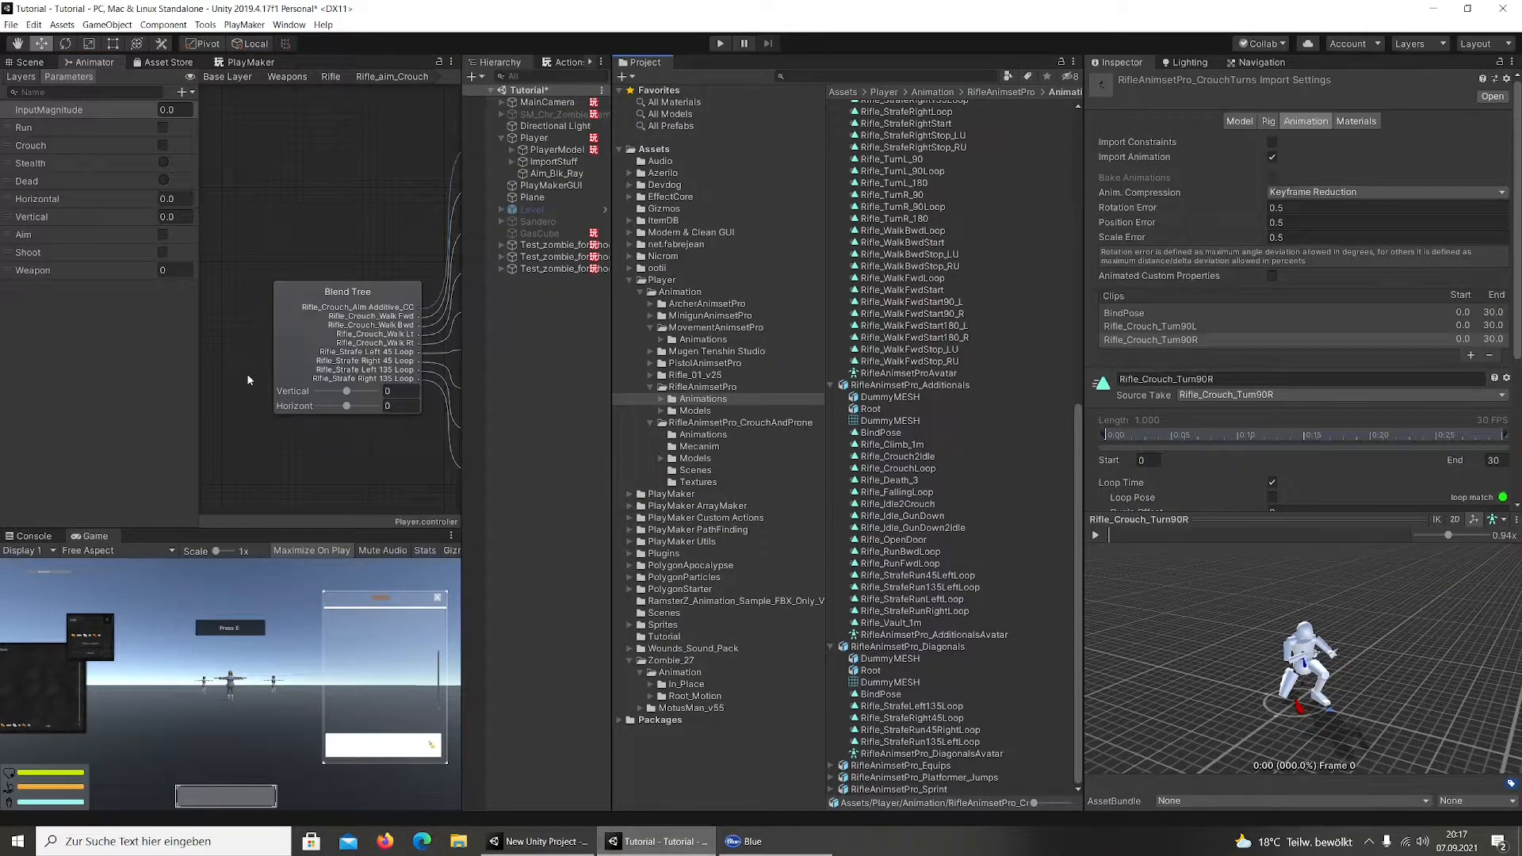
{"action": "left_click", "coordinate": [293, 315]}
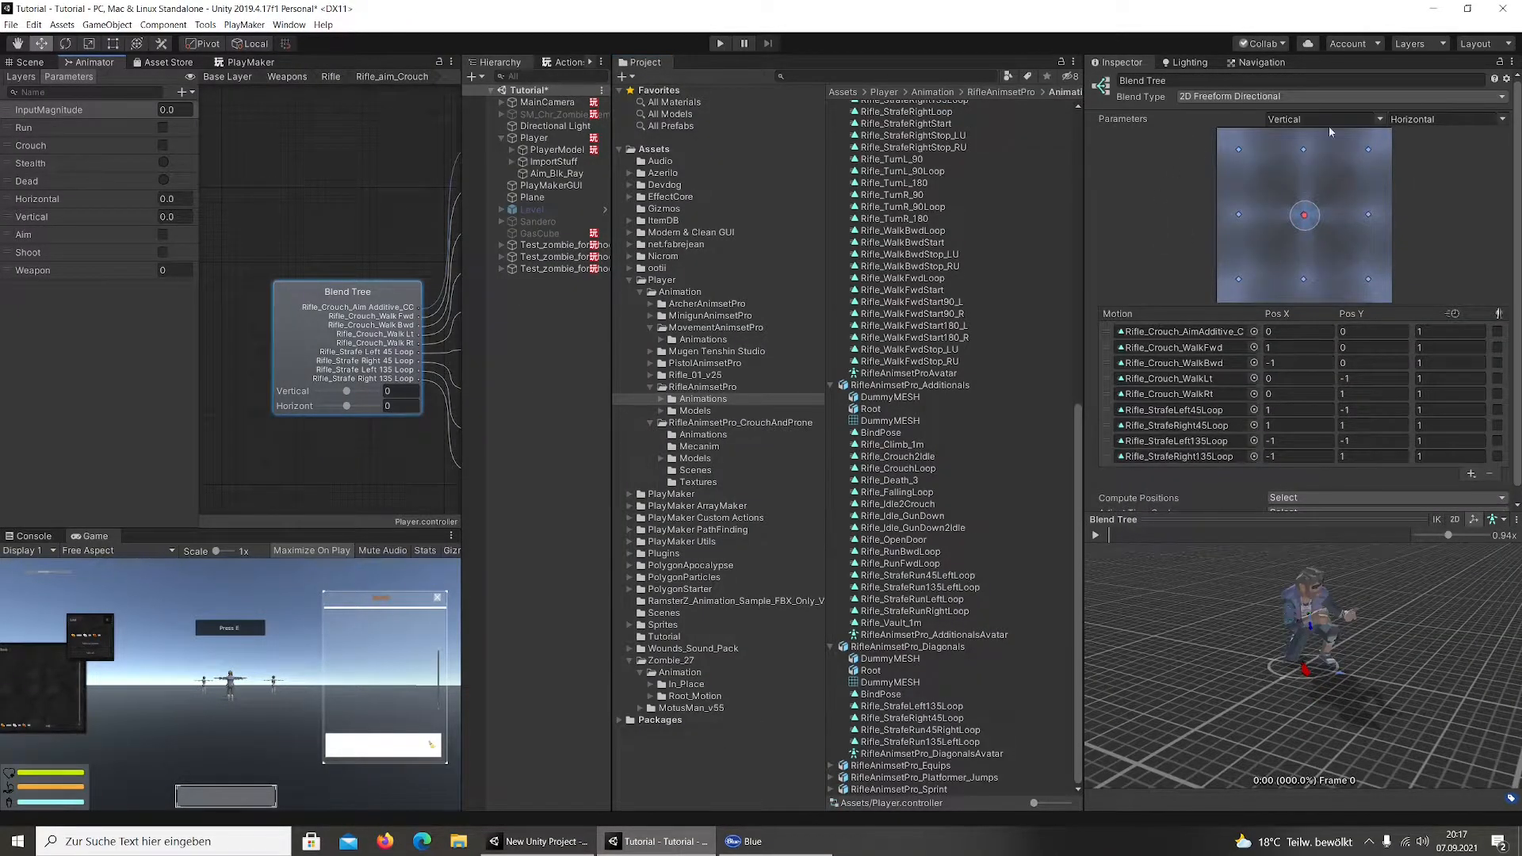
{"action": "left_click", "coordinate": [1346, 458]}
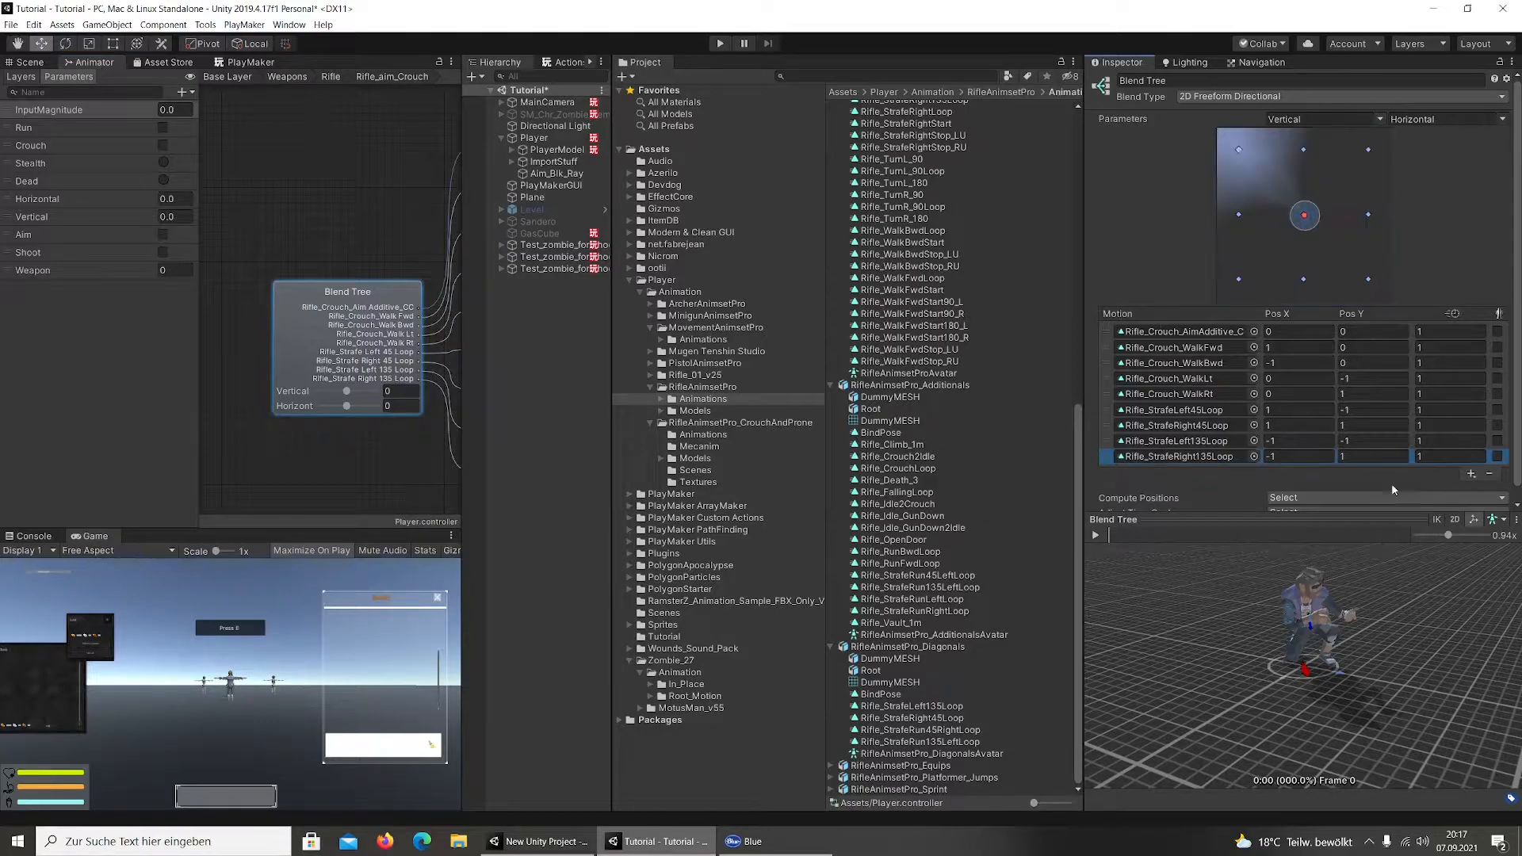
{"action": "key", "text": "Delete"}
{"action": "left_click", "coordinate": [798, 446]}
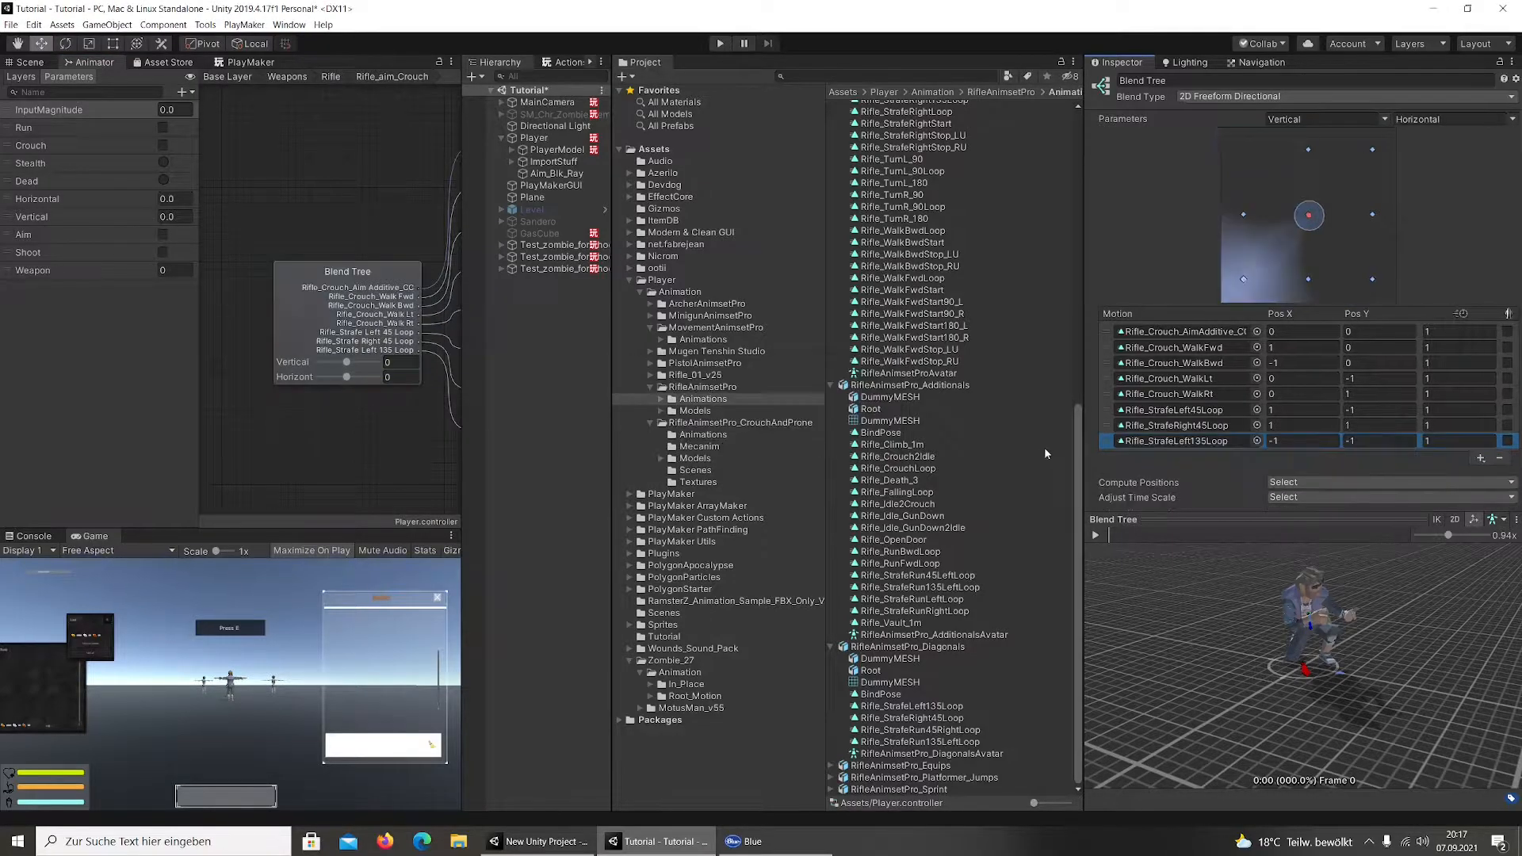
{"action": "left_click", "coordinate": [1499, 457]}
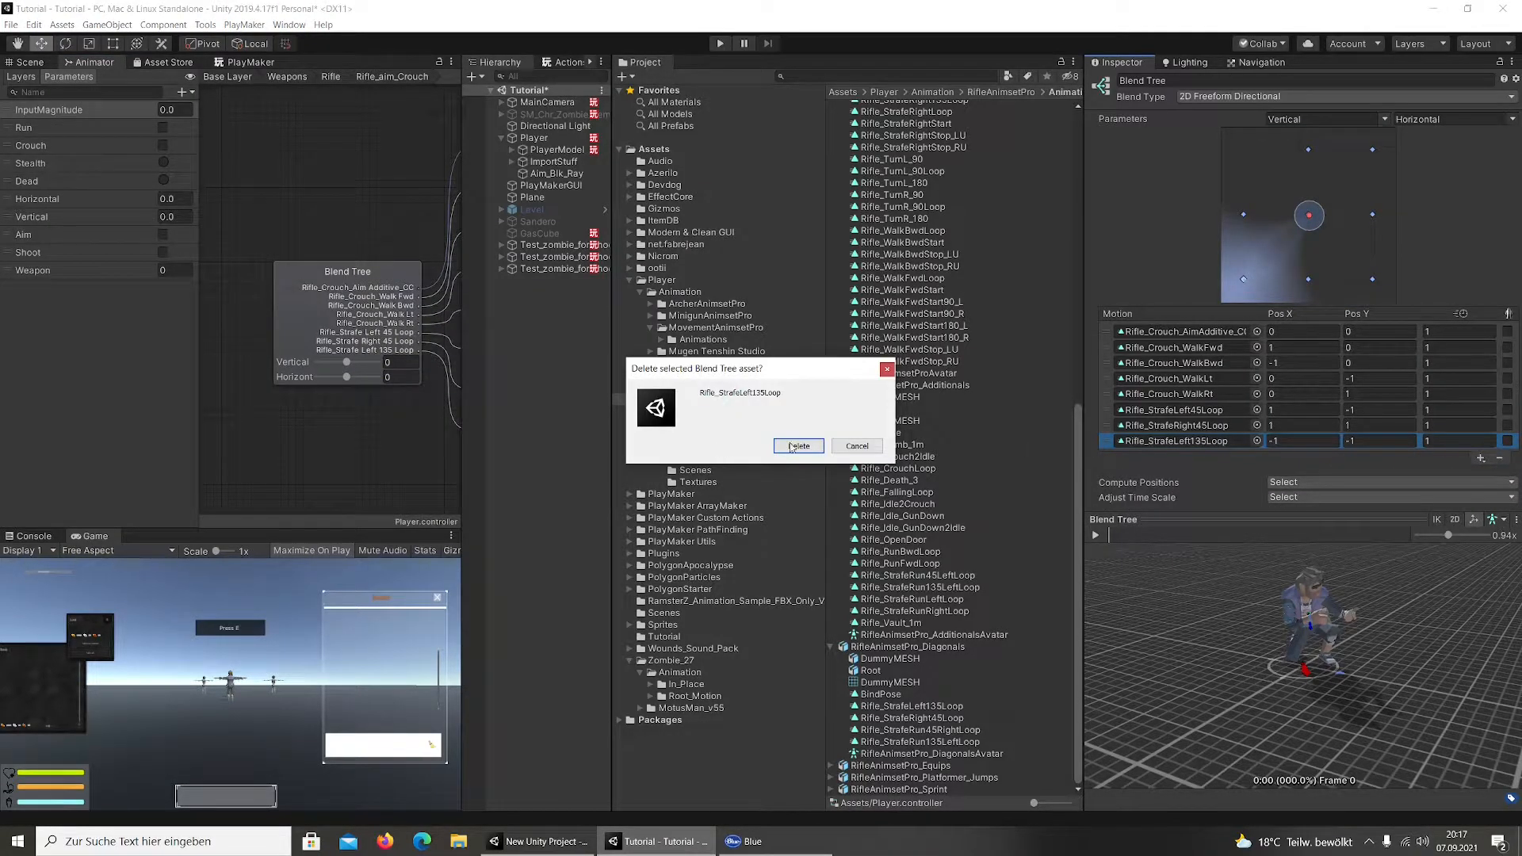
{"action": "left_click", "coordinate": [799, 446]}
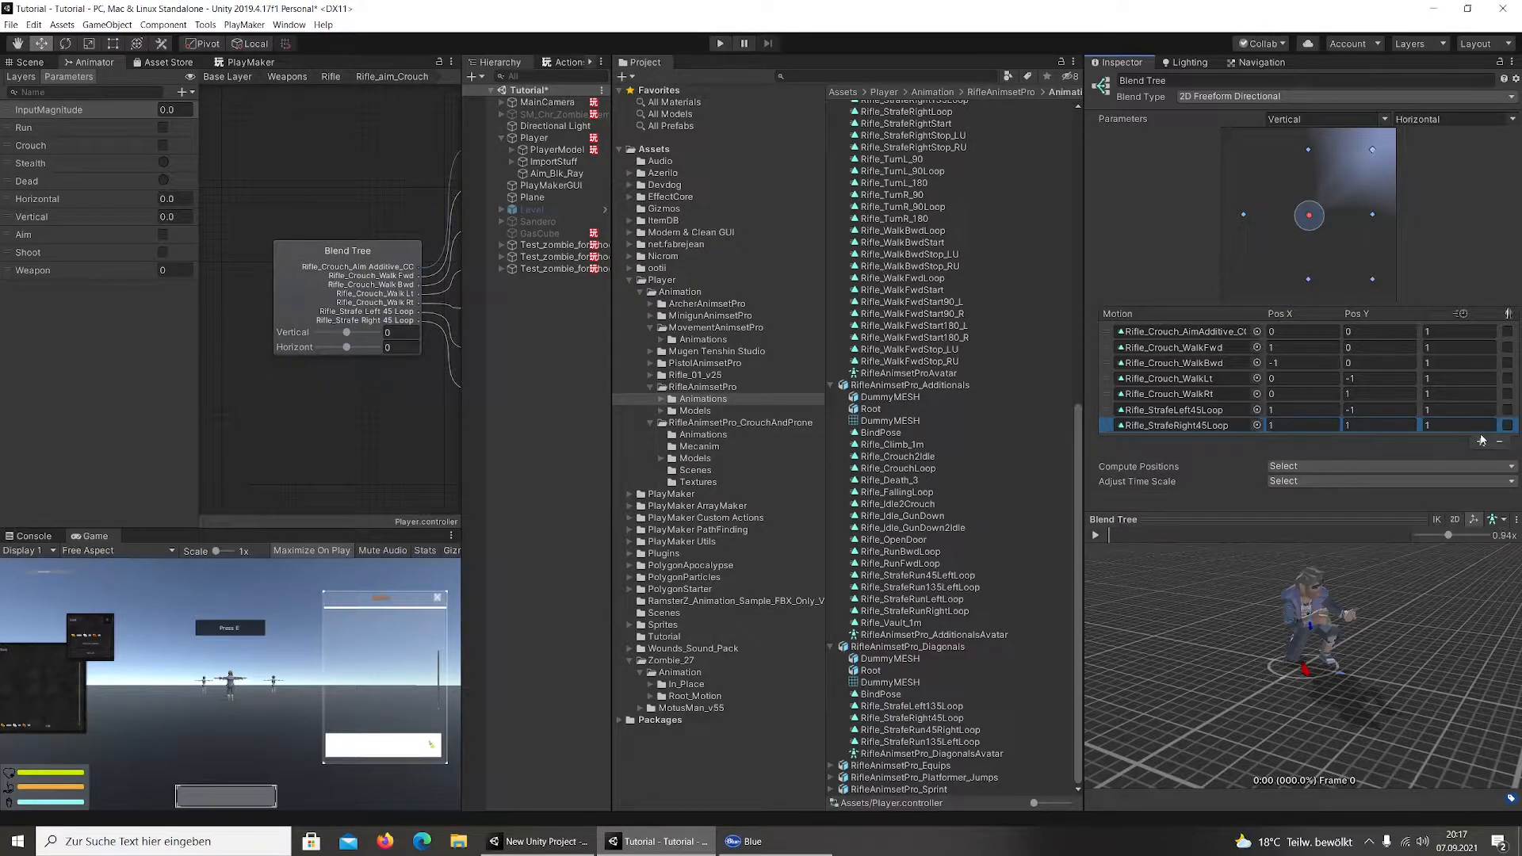
Delete the Rifle_StrafeRight45Loop and Rifle_StrafeLeft45Loop motions from the crouch aim blend tree
{"action": "key", "text": "Delete"}
{"action": "left_click", "coordinate": [798, 446]}
{"action": "left_click", "coordinate": [1107, 411]}
{"action": "left_click", "coordinate": [1499, 427]}
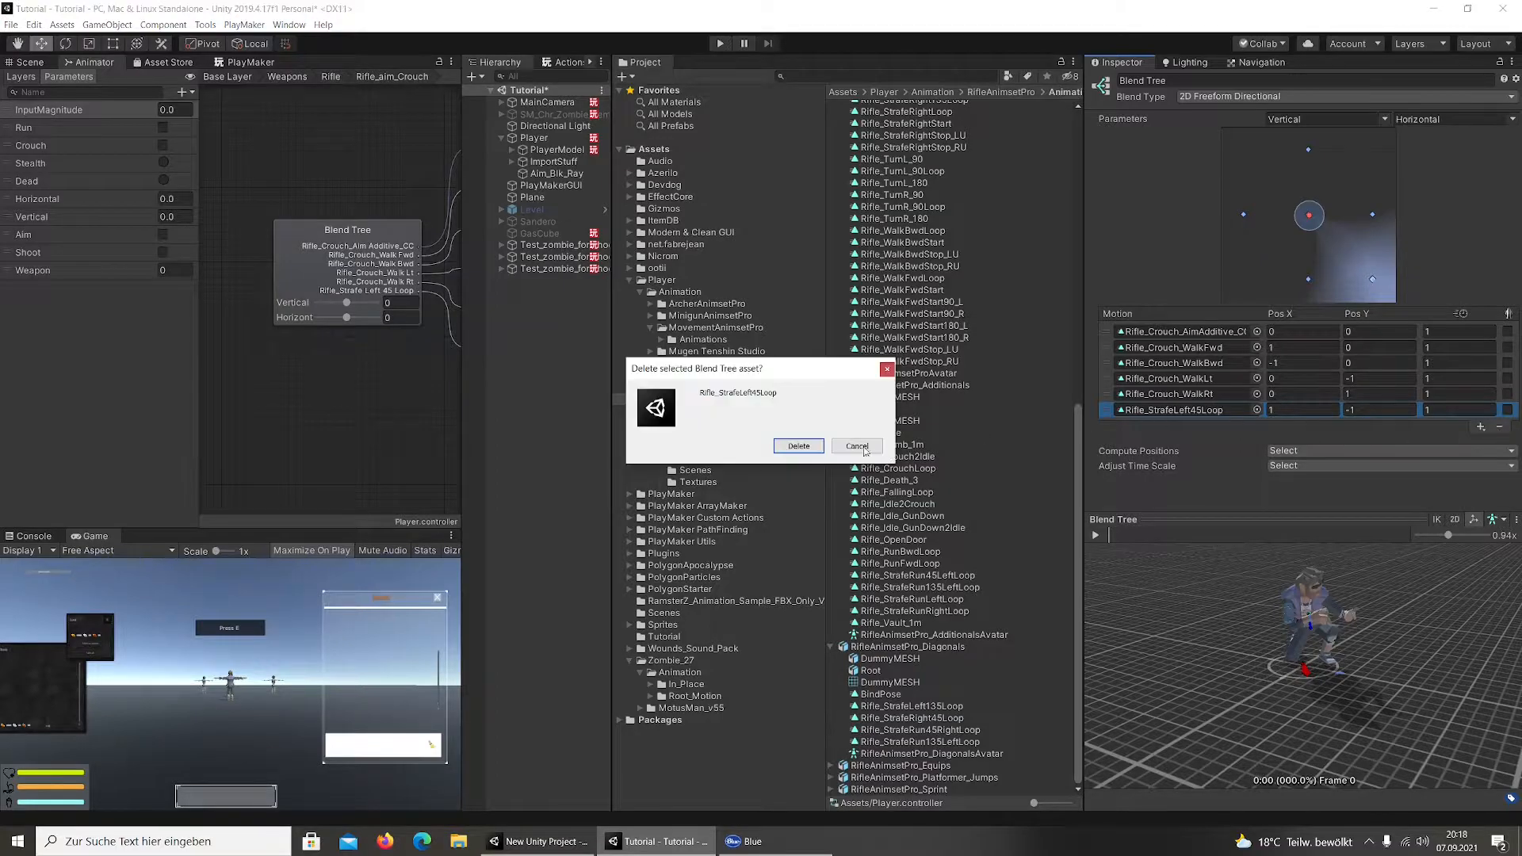
{"action": "left_click", "coordinate": [799, 446]}
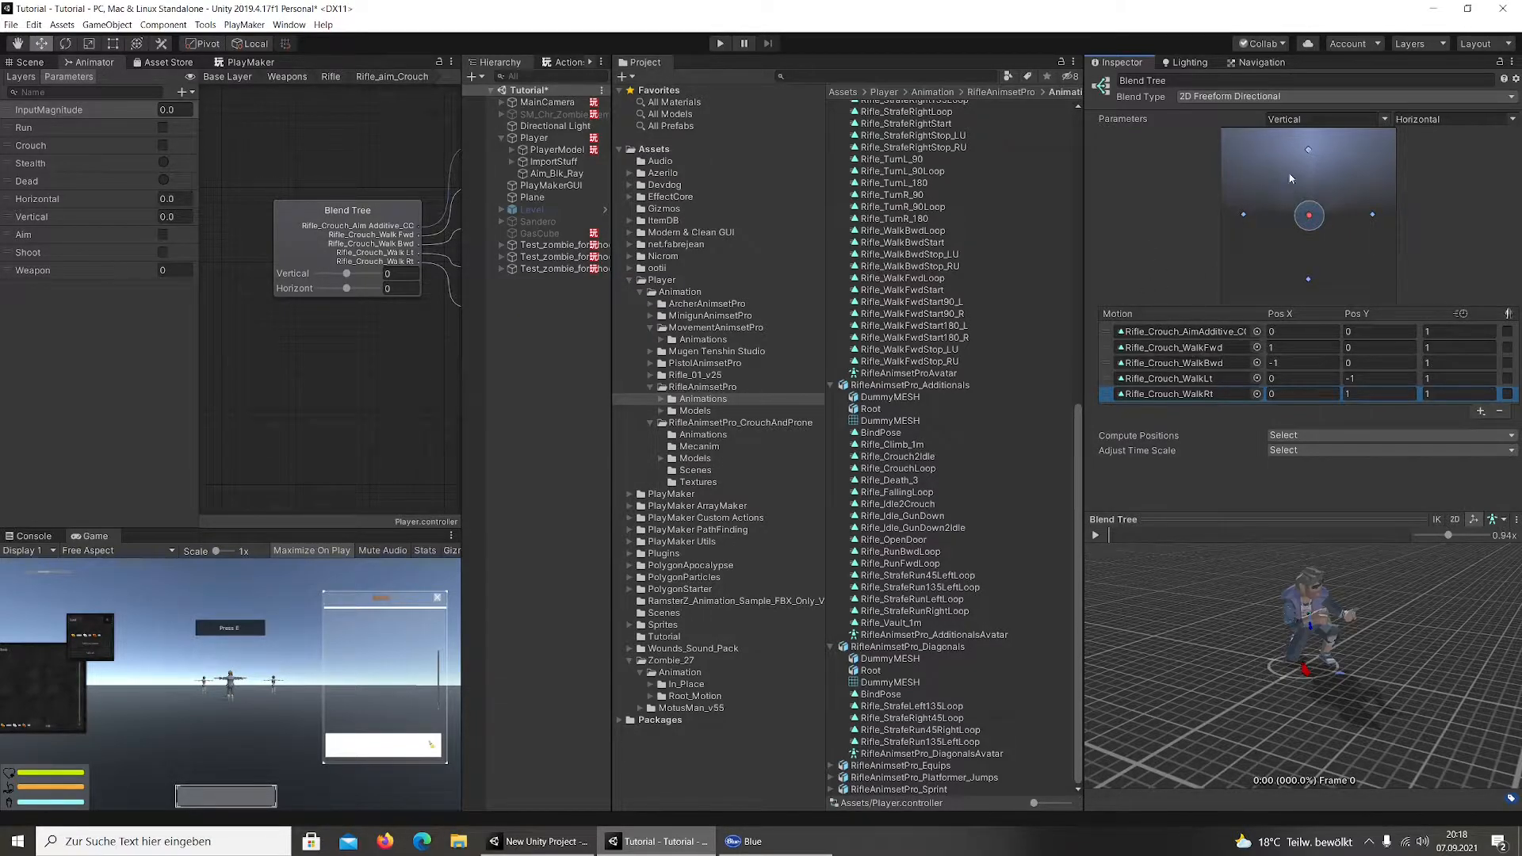
Preview the crouch aim blend tree across different Vertical and Horizontal values, and switch to New Unity Project to compare its Walk_Rifle tree
{"action": "left_click", "coordinate": [1095, 534]}
{"action": "left_click_drag", "start_coordinate": [346, 273], "coordinate": [198, 287]}
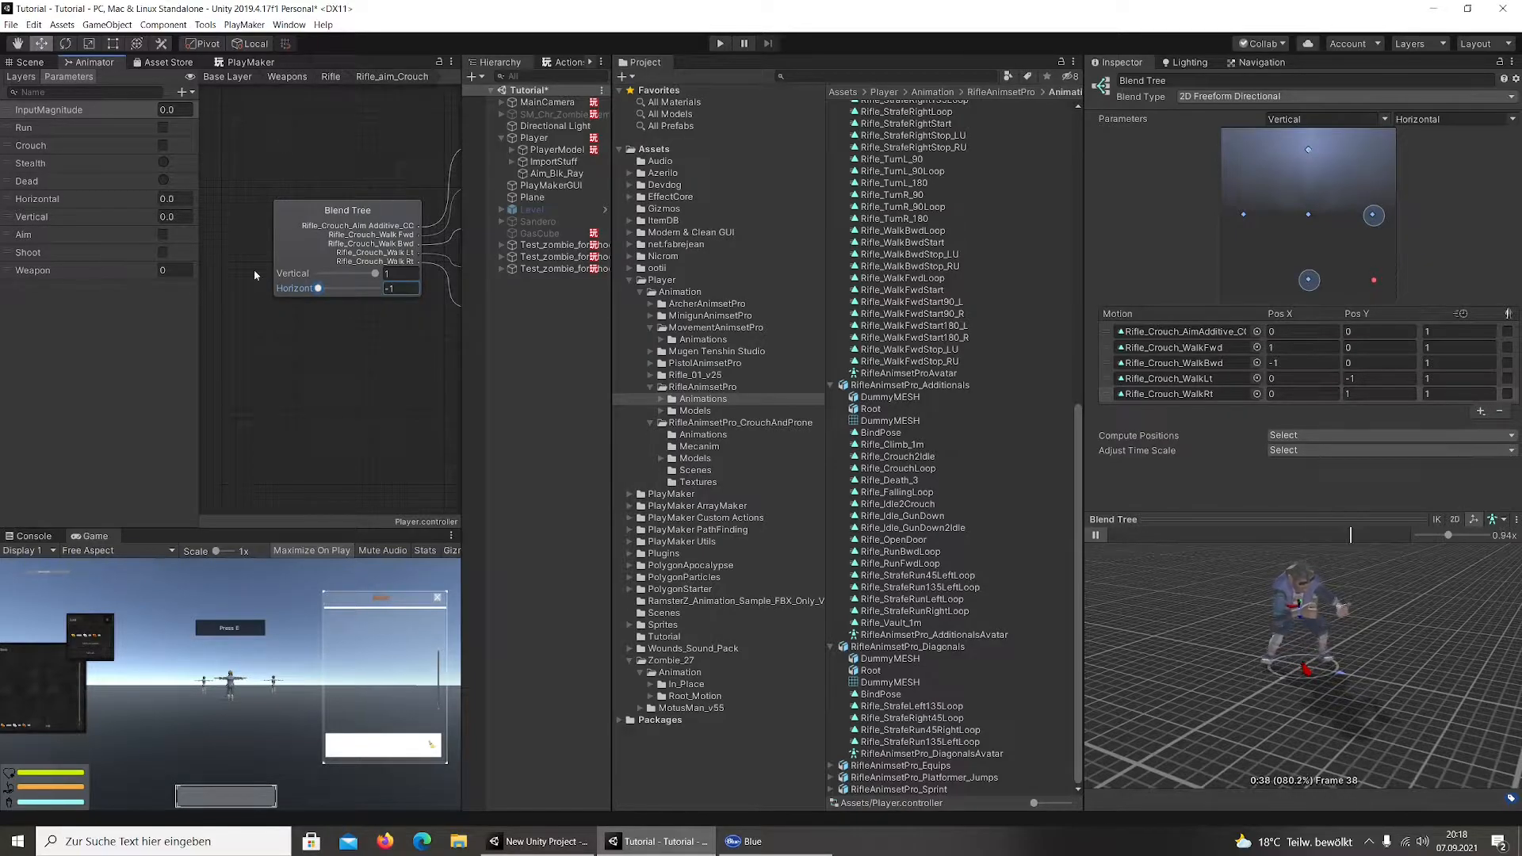
{"action": "left_click_drag", "start_coordinate": [374, 274], "coordinate": [410, 299]}
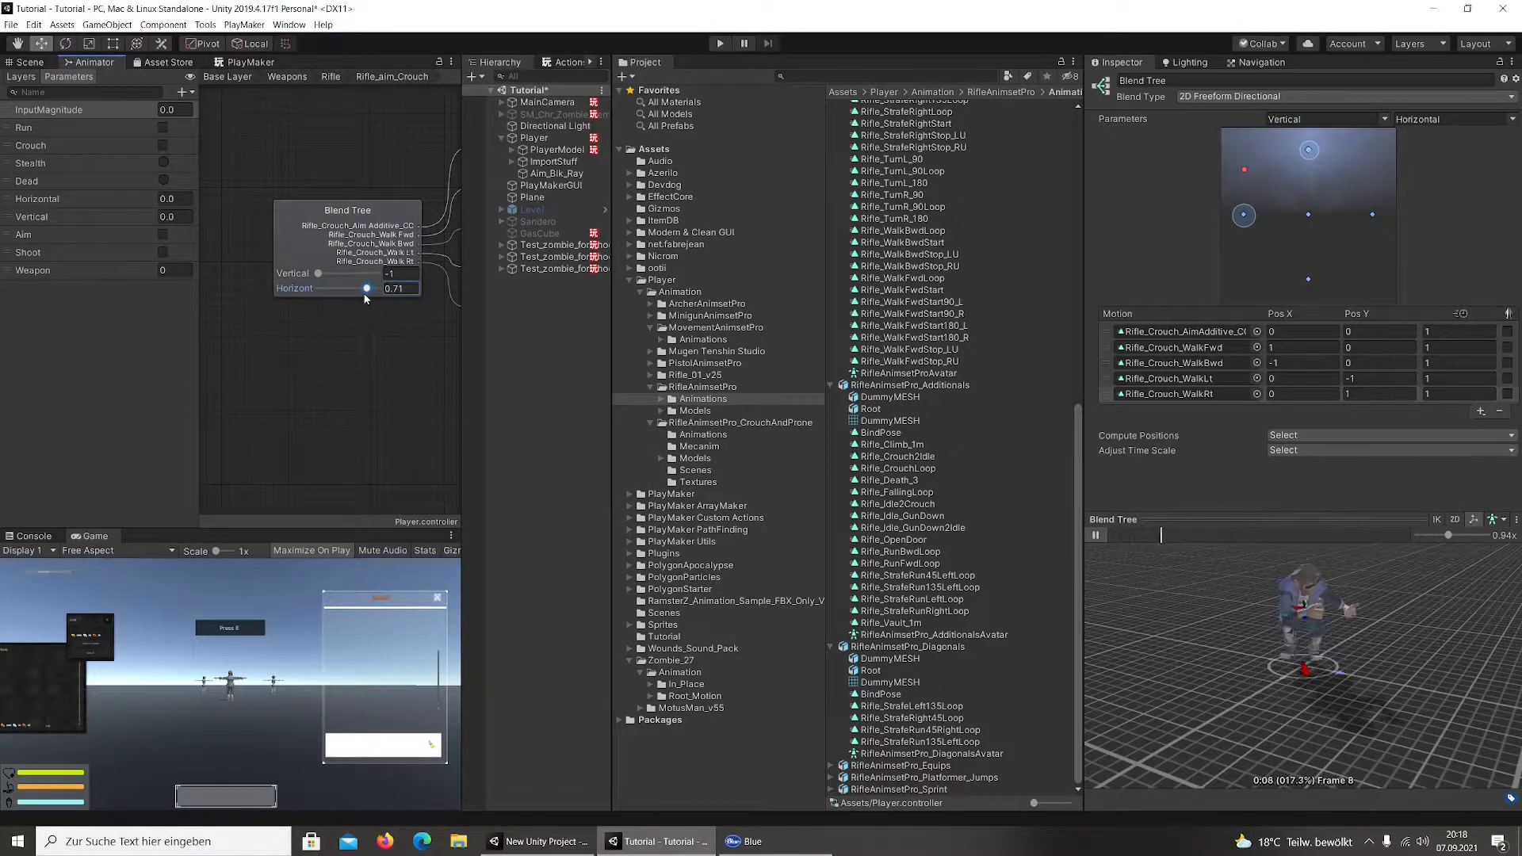
{"action": "left_click", "coordinate": [539, 841]}
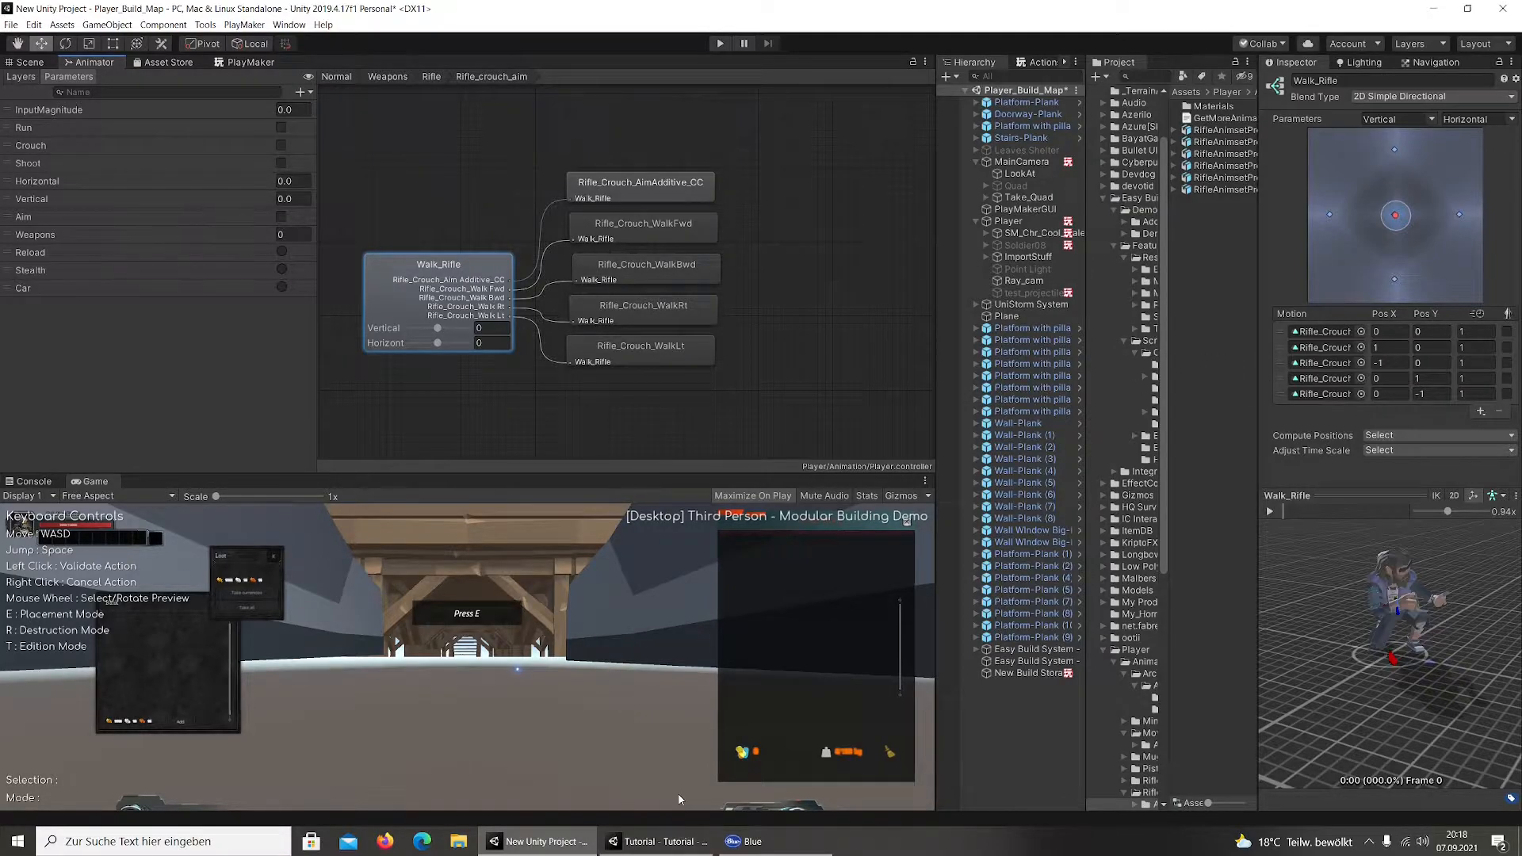
Switch to the Tutorial project, widen the Animator view and go up to the Rifle sub-state machine
{"action": "left_click_drag", "start_coordinate": [937, 780], "coordinate": [887, 780]}
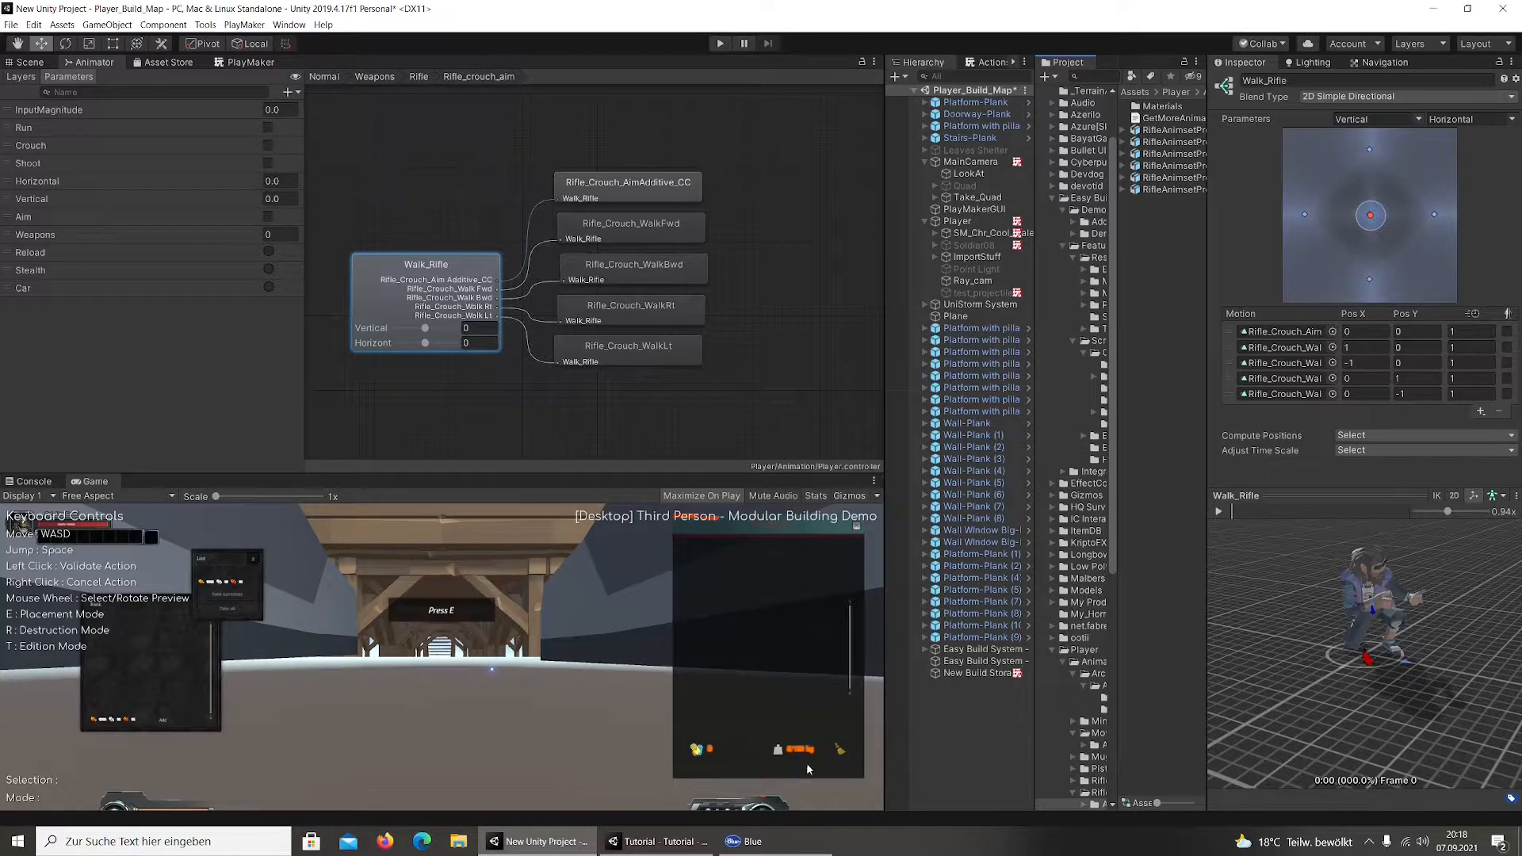
{"action": "mouse_move", "coordinate": [646, 839]}
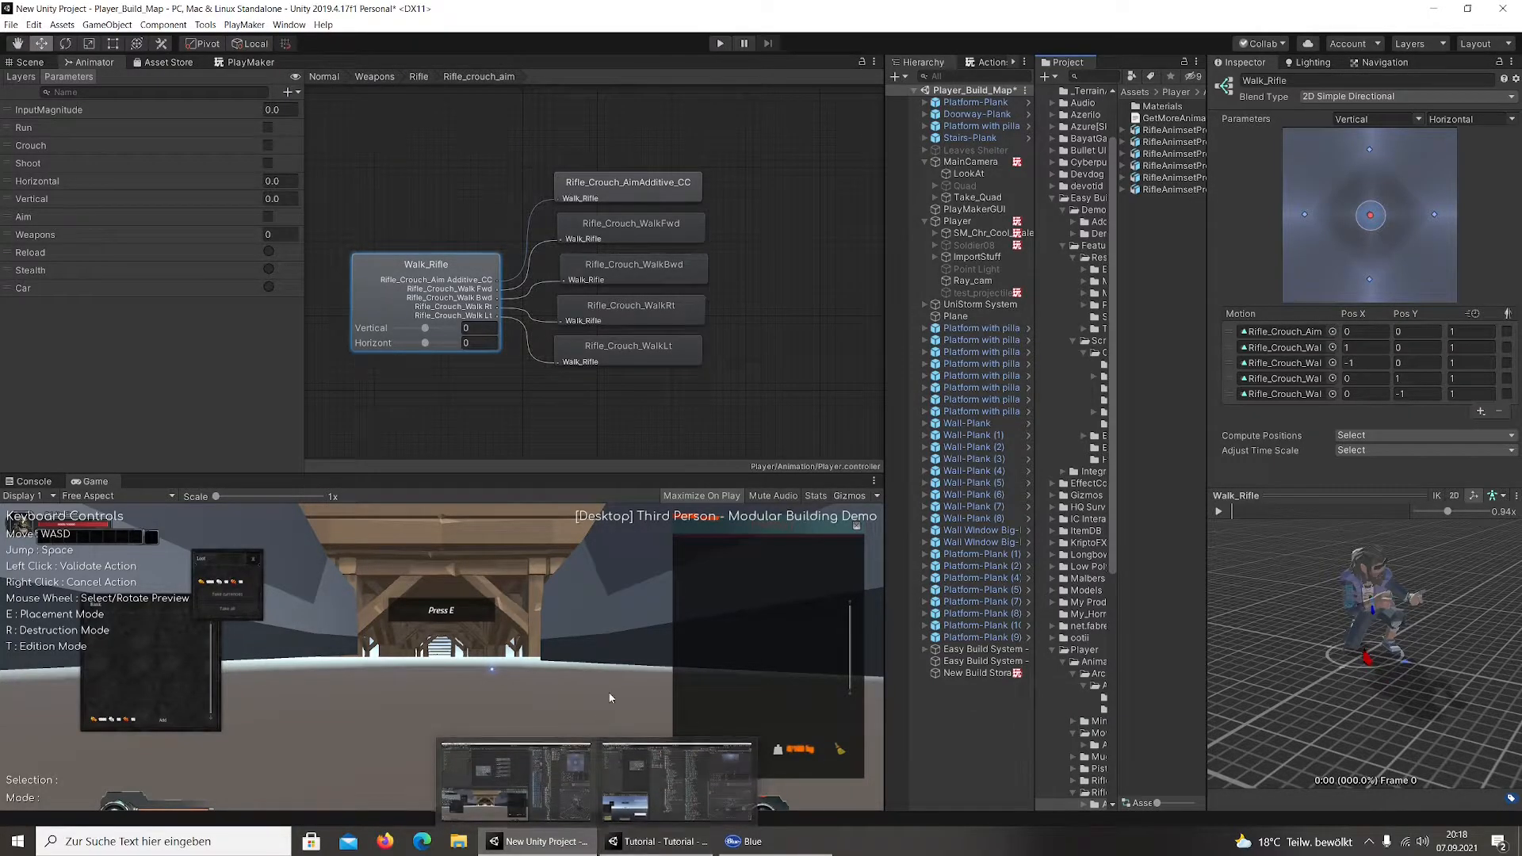
{"action": "left_click", "coordinate": [648, 848]}
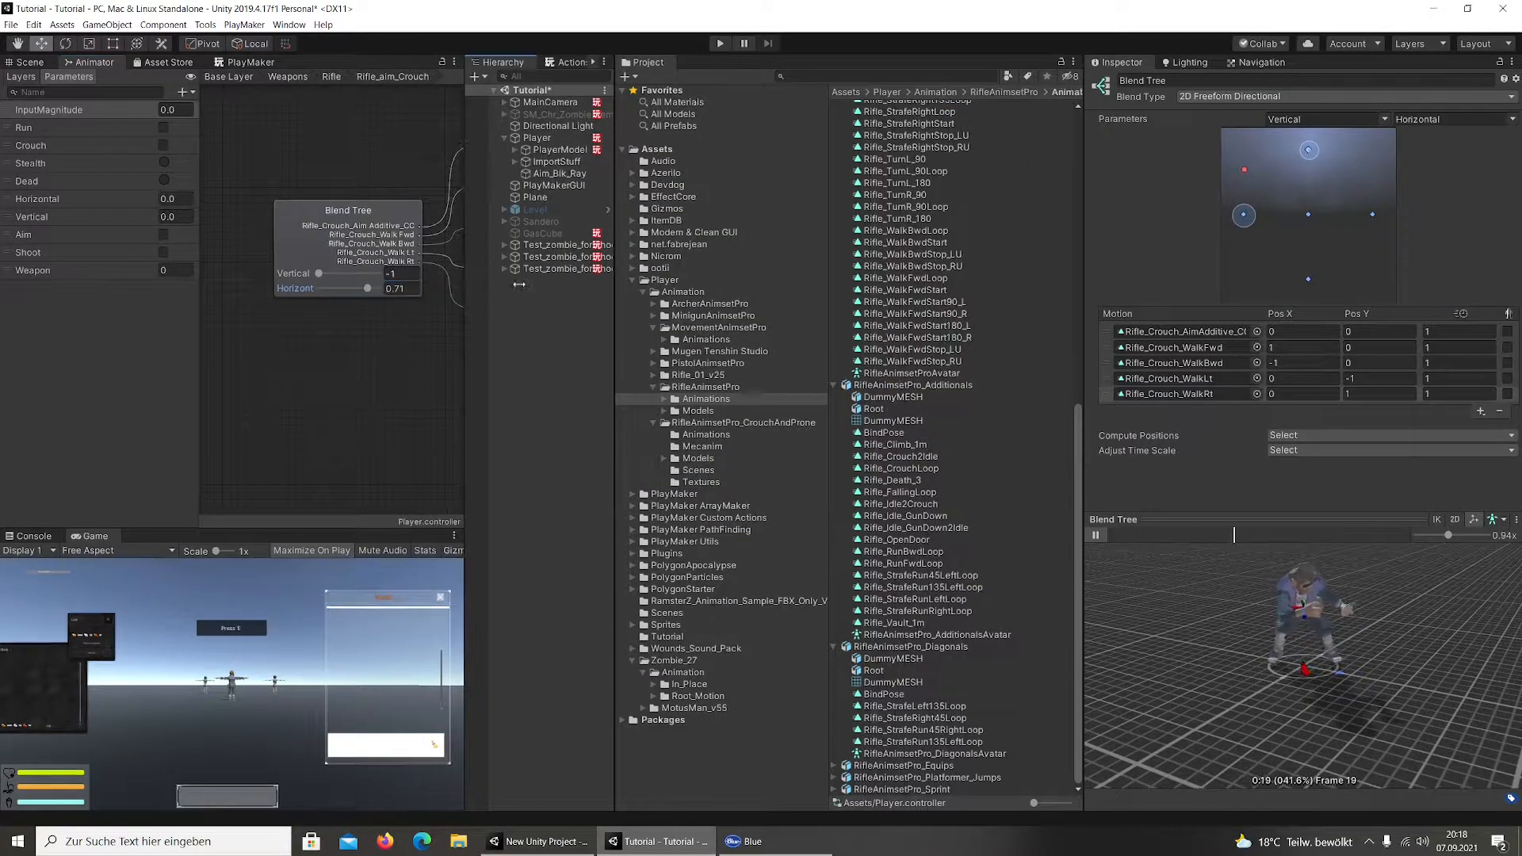
{"action": "left_click_drag", "start_coordinate": [463, 284], "coordinate": [728, 283]}
{"action": "left_click", "coordinate": [28, 63]}
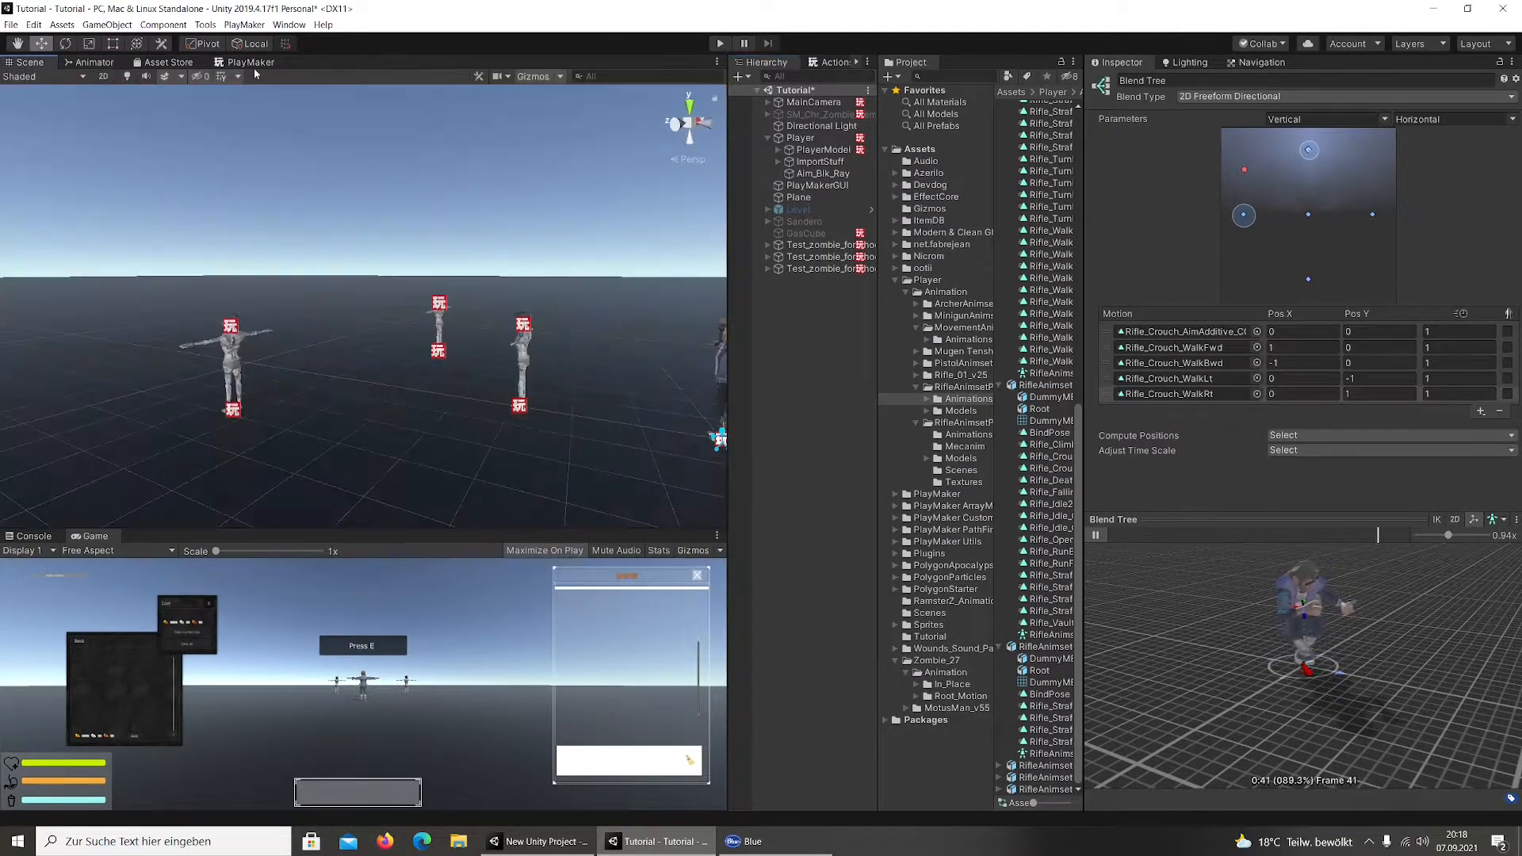
{"action": "left_click", "coordinate": [95, 62]}
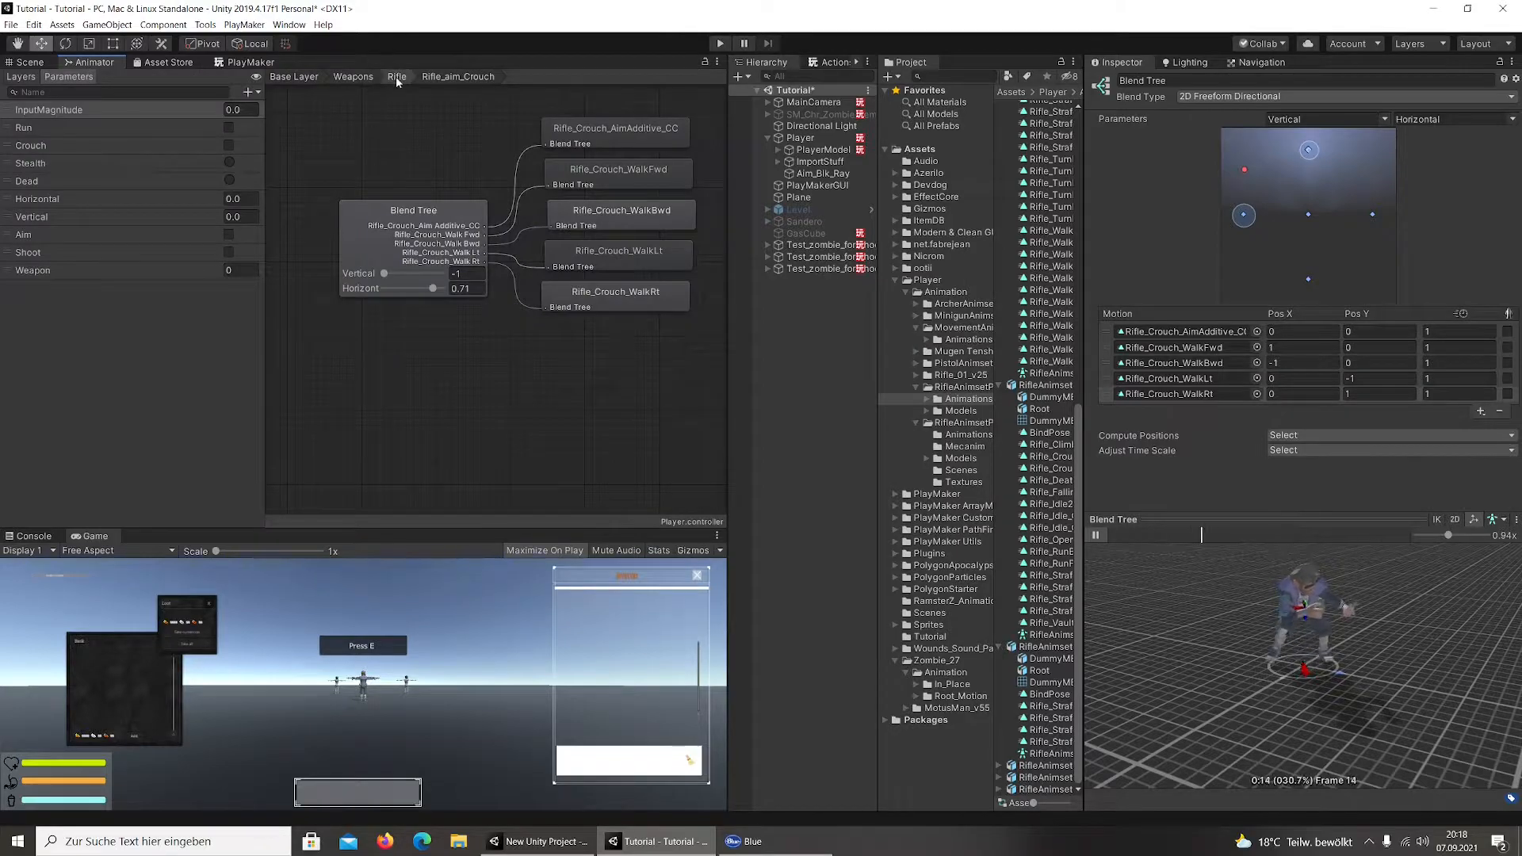
{"action": "left_click", "coordinate": [397, 77]}
Move the Rifle_aim_Crouch state beside the Crouch_walk and Crouch_idle states
{"action": "left_click", "coordinate": [380, 149]}
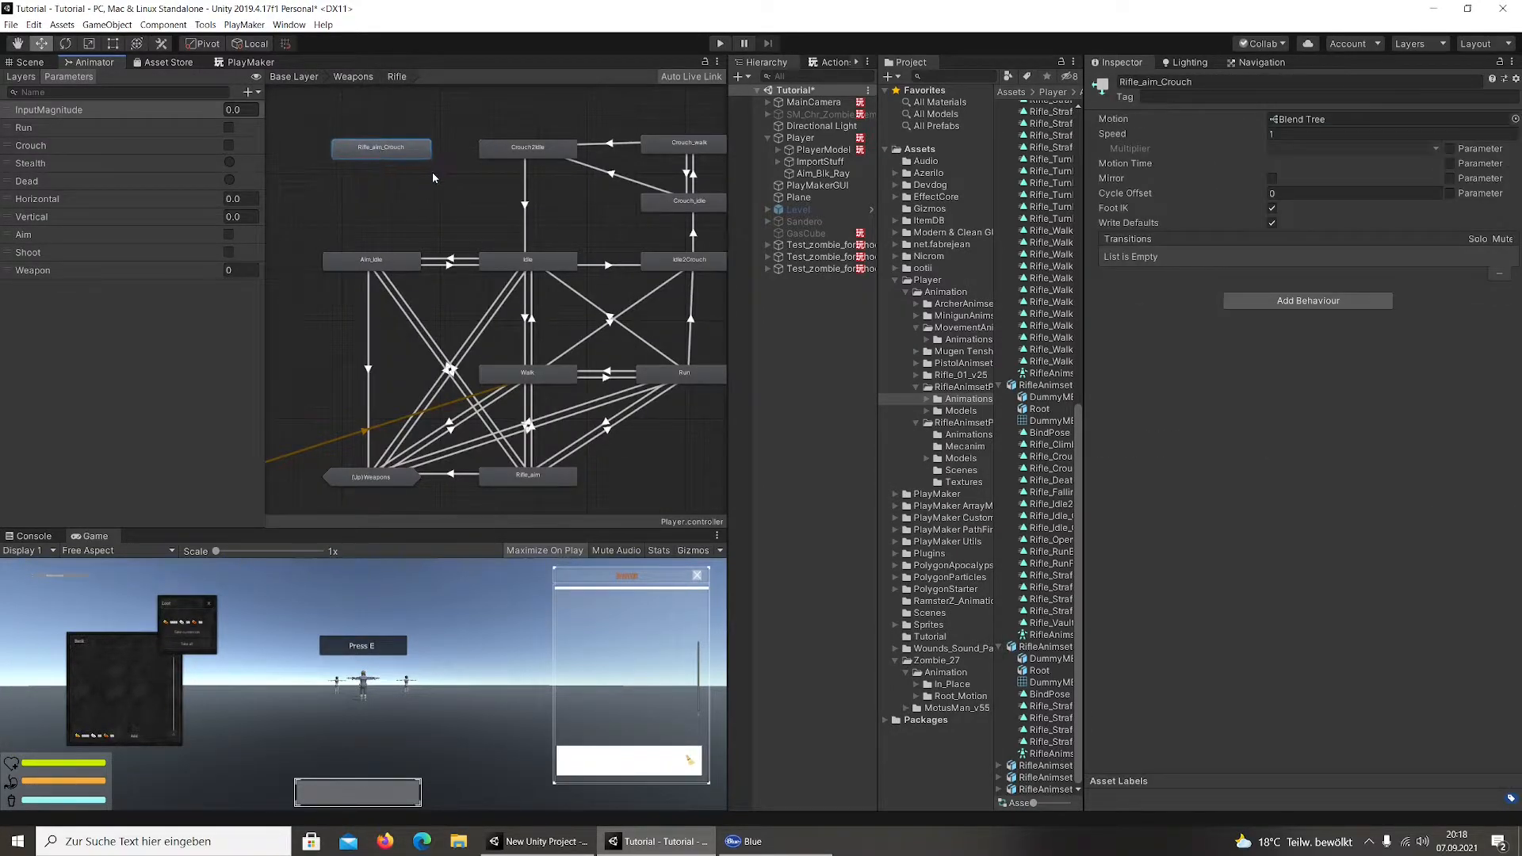
{"action": "middle_click_drag", "start_coordinate": [432, 177], "coordinate": [297, 255]}
{"action": "left_click_drag", "start_coordinate": [297, 255], "coordinate": [499, 169]}
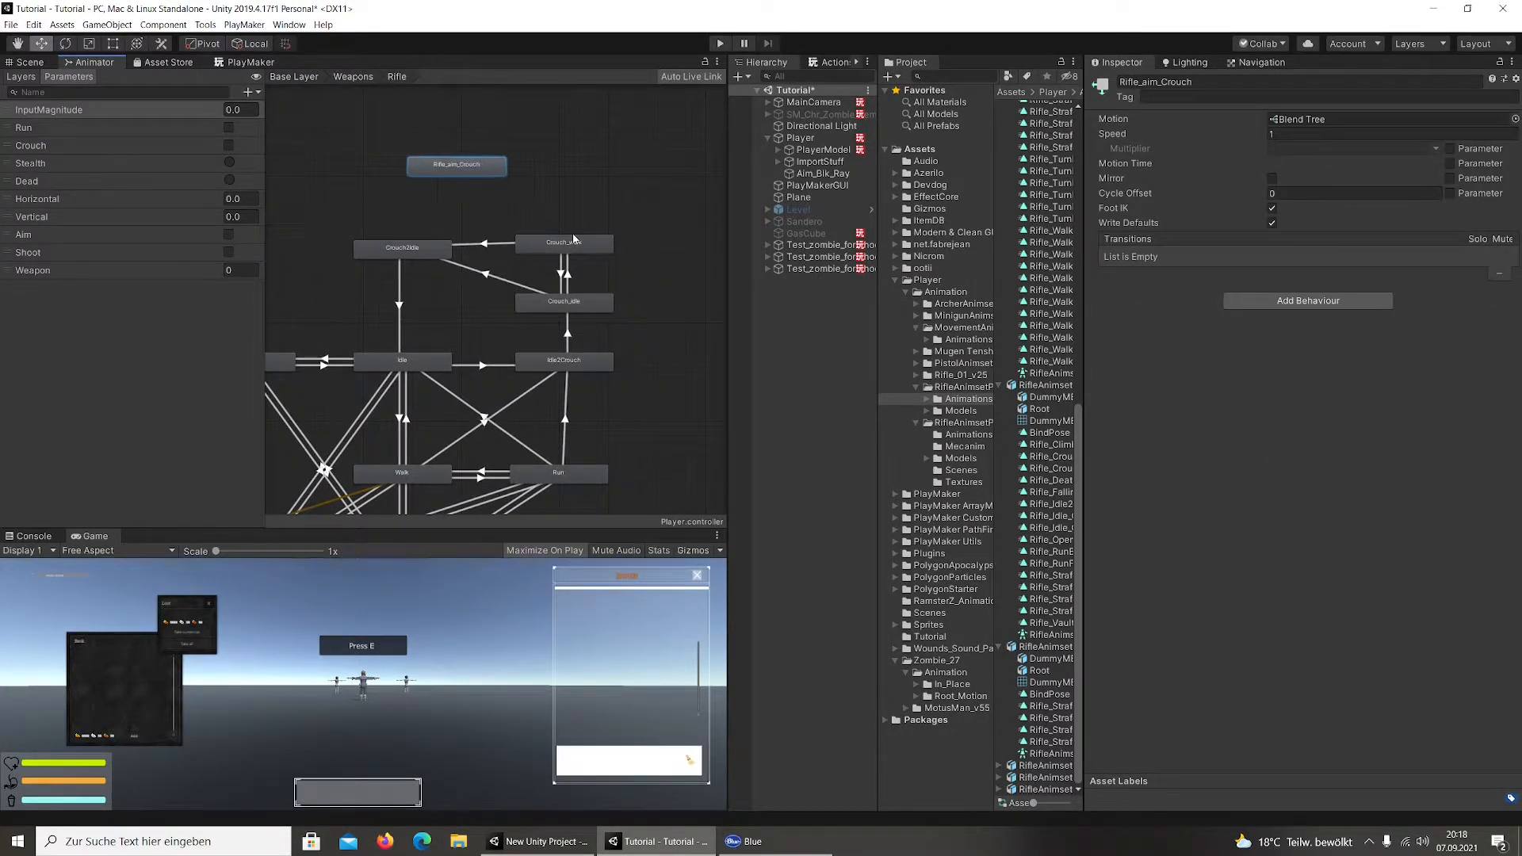
{"action": "left_click", "coordinate": [572, 239]}
{"action": "left_click", "coordinate": [414, 246]}
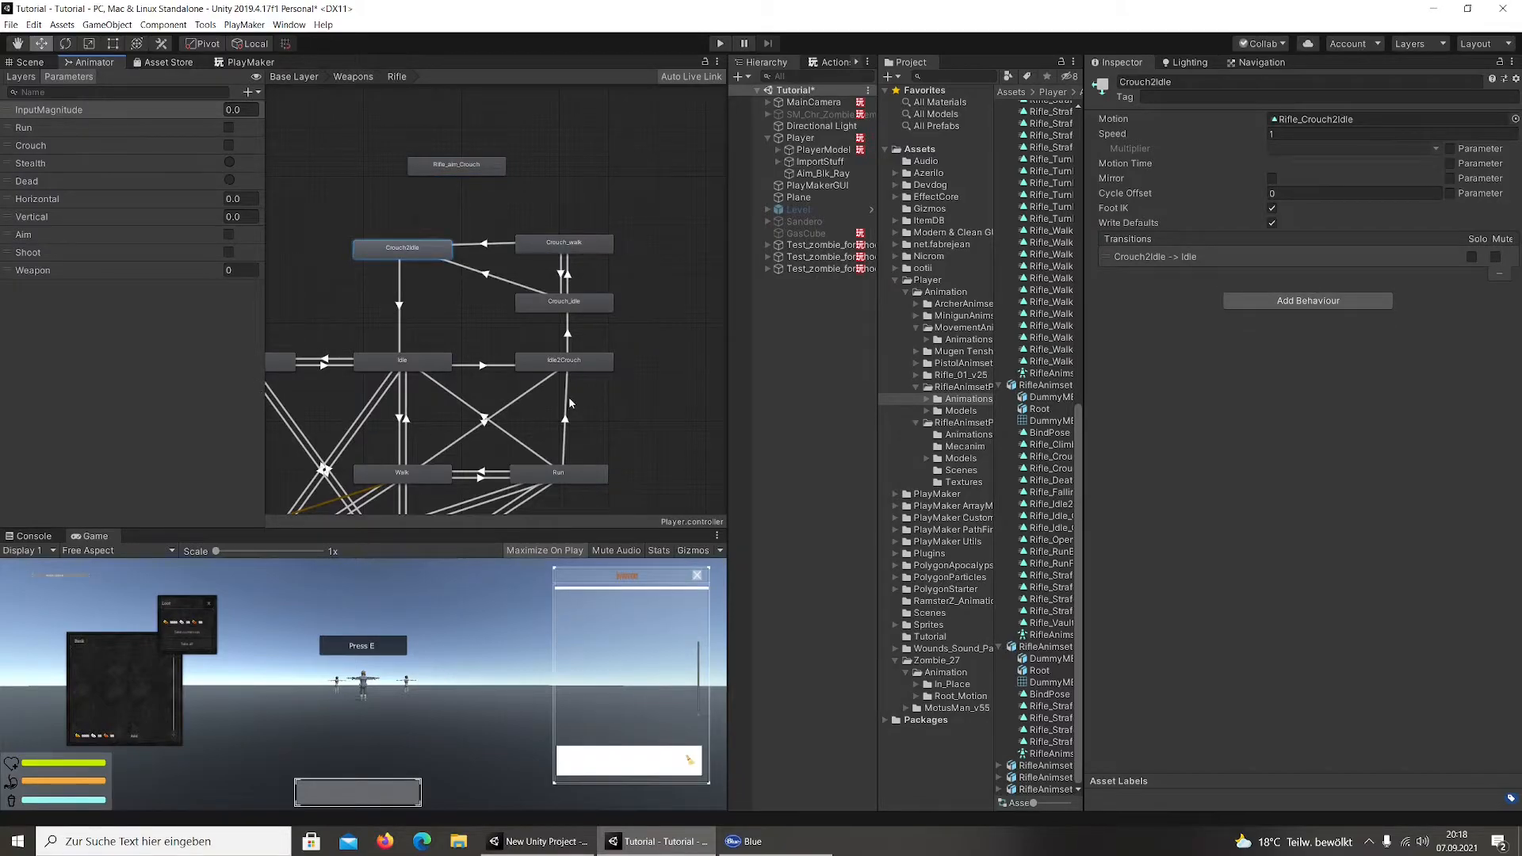
{"action": "left_click_drag", "start_coordinate": [479, 173], "coordinate": [695, 284]}
{"action": "middle_click_drag", "start_coordinate": [610, 283], "coordinate": [418, 276]}
{"action": "left_click", "coordinate": [418, 274]}
{"action": "left_click", "coordinate": [396, 291]}
{"action": "left_click", "coordinate": [394, 239]}
{"action": "left_click_drag", "start_coordinate": [466, 268], "coordinate": [495, 263]}
Create transitions from Crouch_walk and from Crouch_idle to Rifle_aim_Crouch
{"action": "left_click", "coordinate": [398, 238]}
{"action": "right_click", "coordinate": [398, 238]}
{"action": "left_click", "coordinate": [429, 247]}
{"action": "left_click", "coordinate": [476, 262]}
{"action": "left_click", "coordinate": [403, 295]}
{"action": "right_click", "coordinate": [404, 298]}
{"action": "left_click", "coordinate": [446, 307]}
{"action": "left_click", "coordinate": [494, 268]}
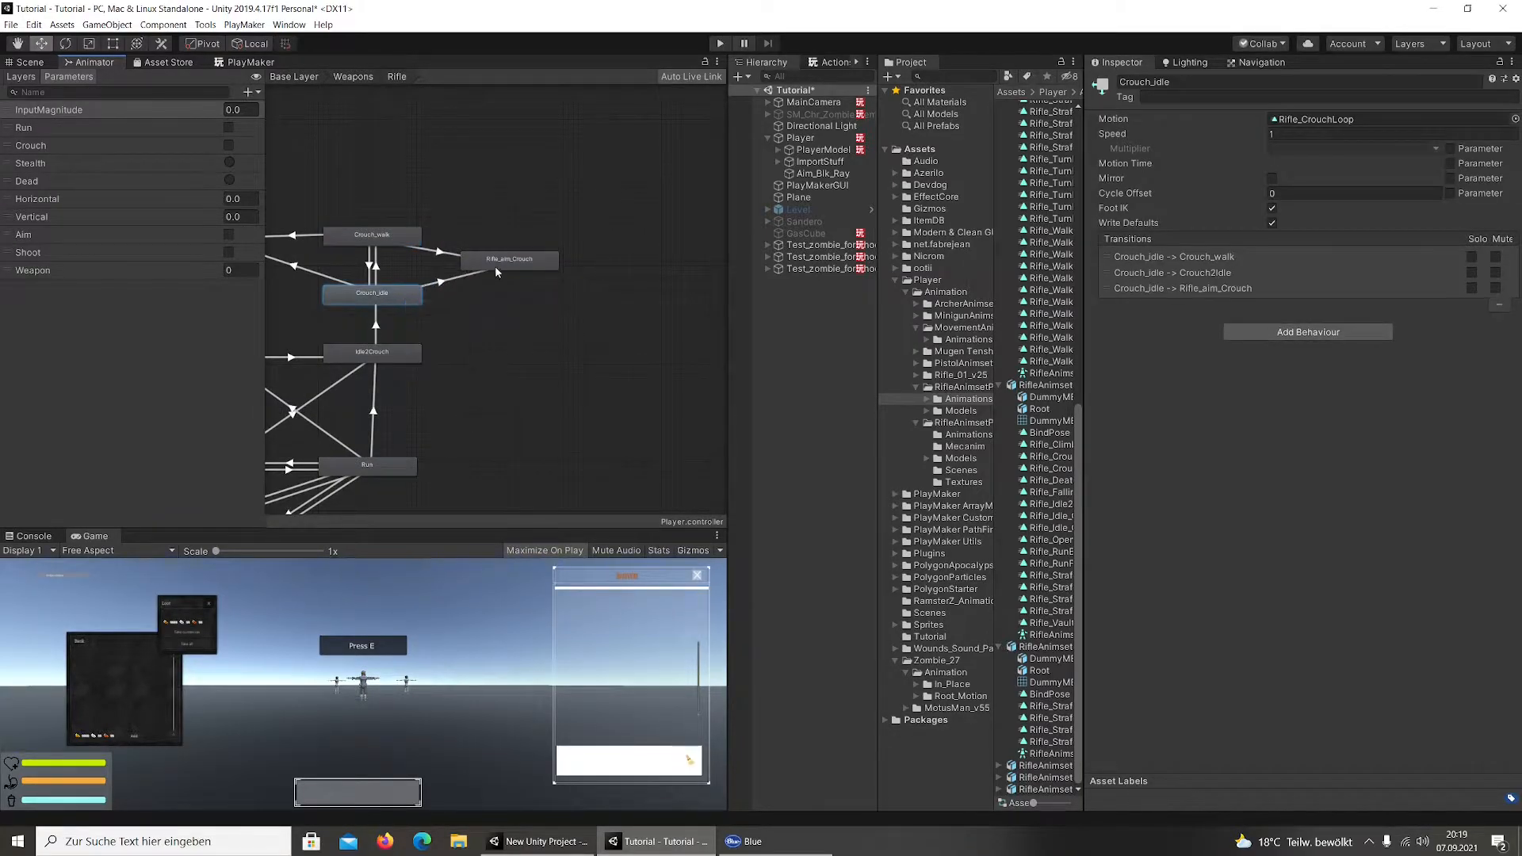
Create return transitions from Rifle_aim_Crouch to Crouch_walk and Crouch_idle, and move Rifle_aim_Crouch farther from them
{"action": "right_click", "coordinate": [498, 267]}
{"action": "left_click", "coordinate": [547, 275]}
{"action": "left_click", "coordinate": [406, 232]}
{"action": "right_click", "coordinate": [506, 264]}
{"action": "left_click", "coordinate": [532, 274]}
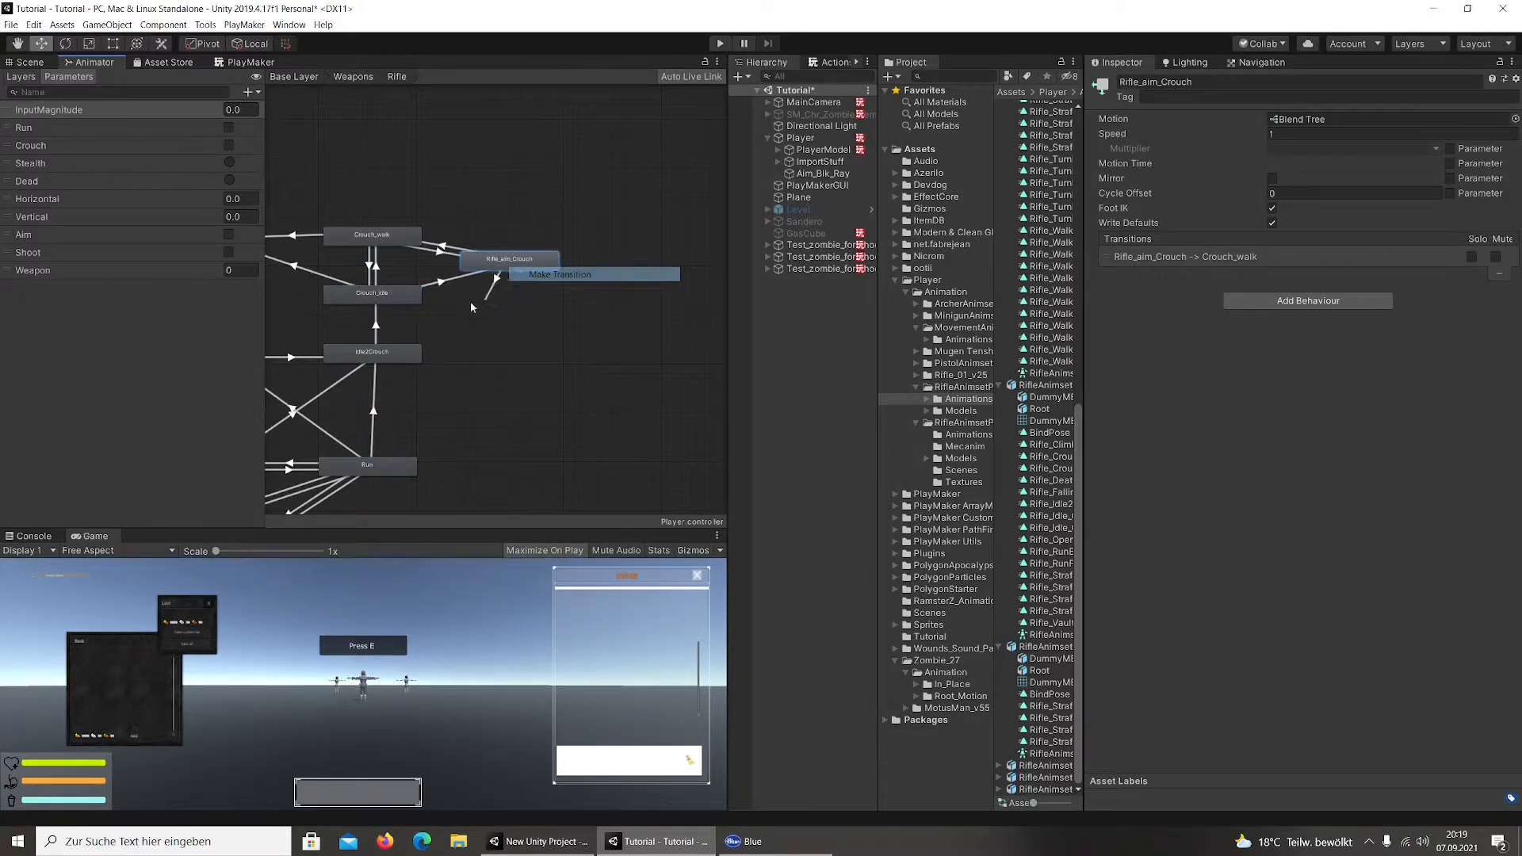
{"action": "left_click", "coordinate": [413, 293]}
{"action": "left_click_drag", "start_coordinate": [495, 266], "coordinate": [558, 277]}
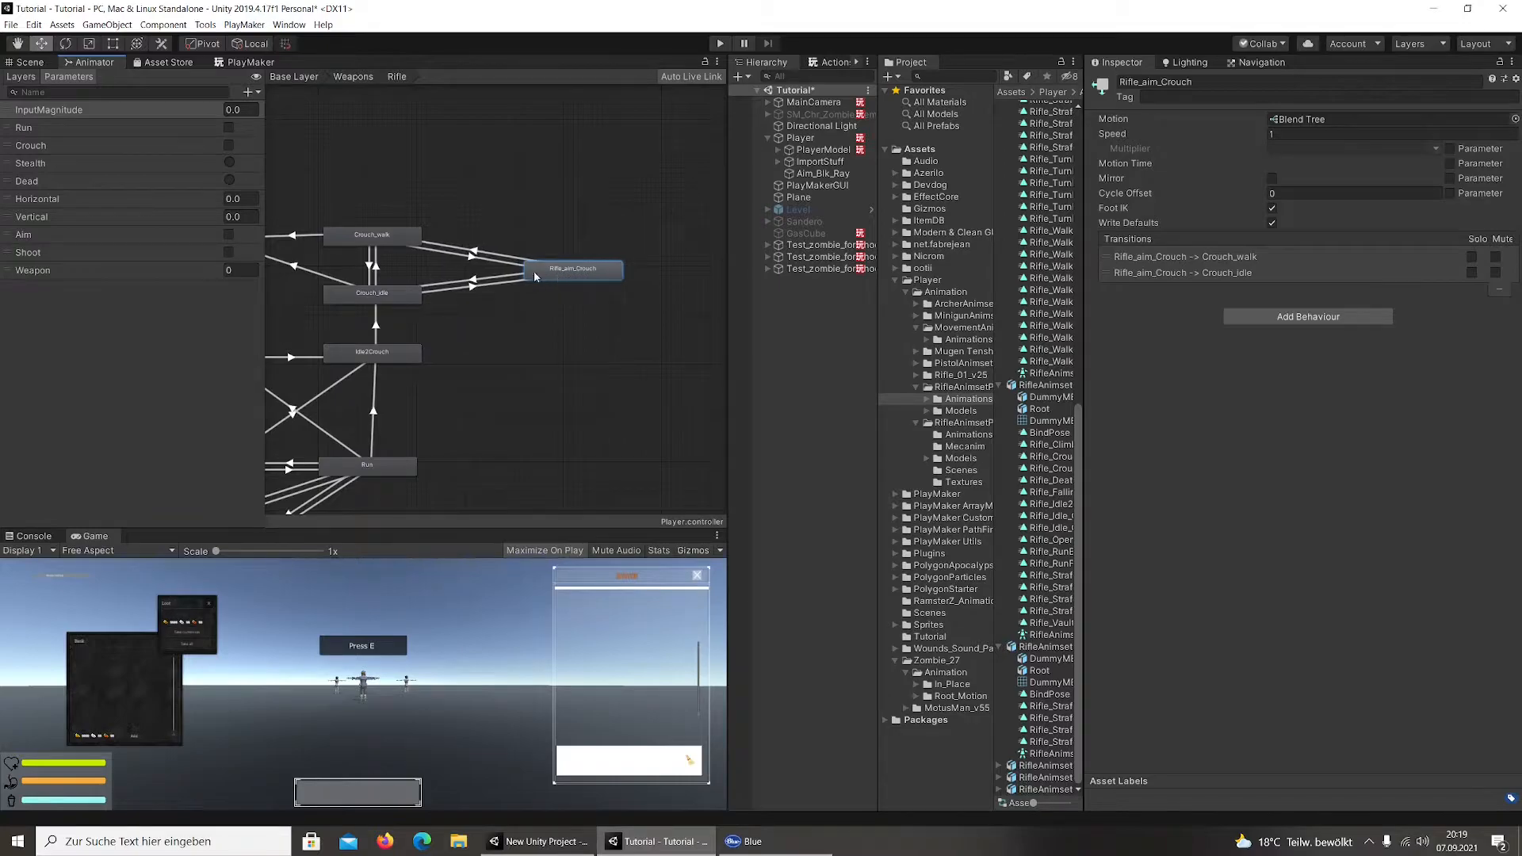
Inspect the crouch aim transitions, including the Rifle_Crouch_WalkFwd to Rifle_crouch_aim conditions in New Unity Project, as a reference
{"action": "left_click", "coordinate": [471, 253]}
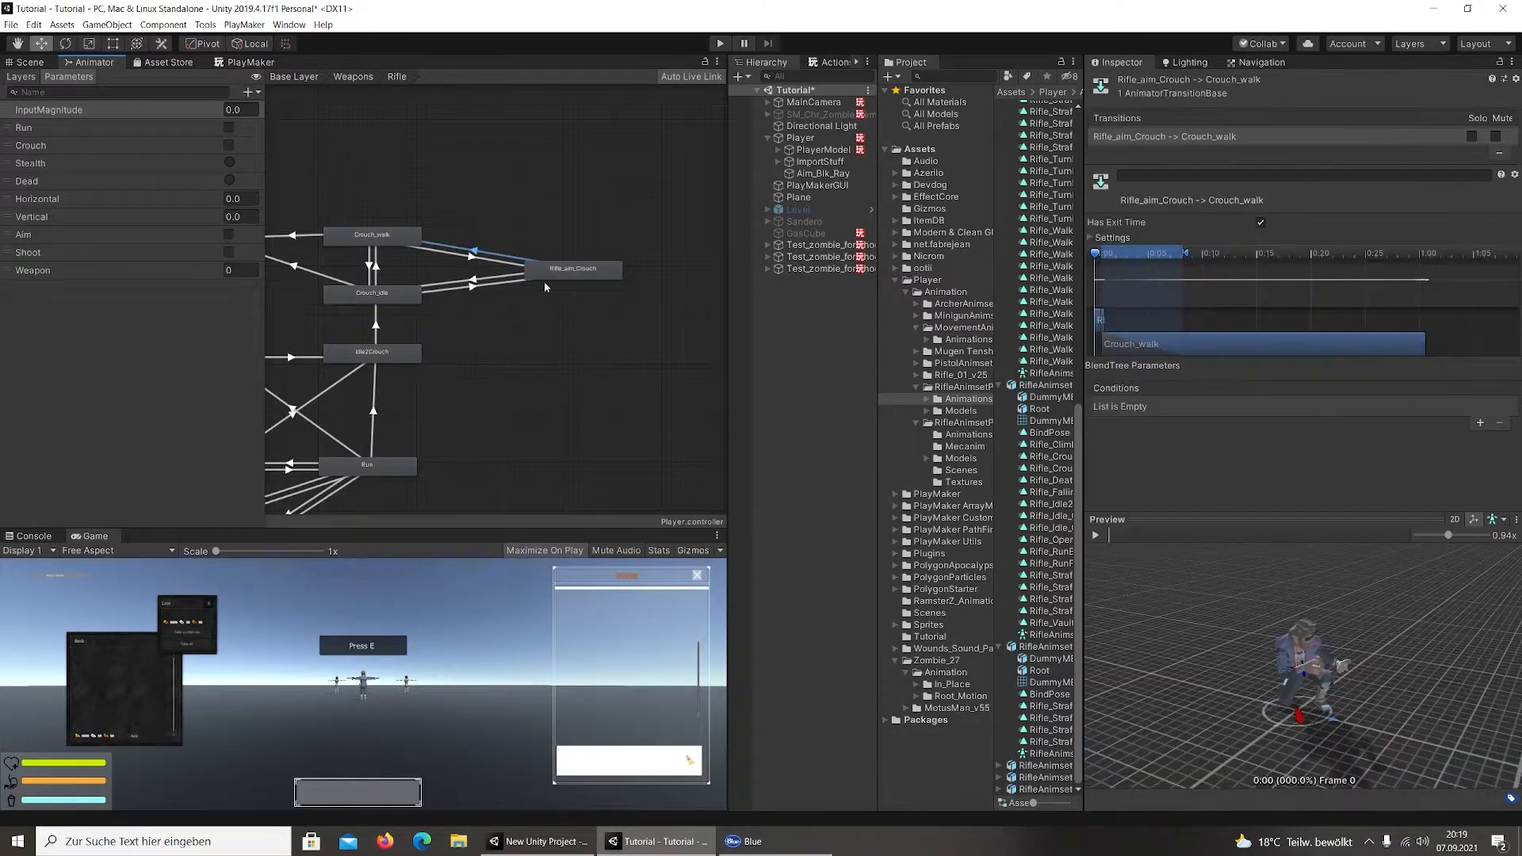
{"action": "left_click", "coordinate": [475, 265]}
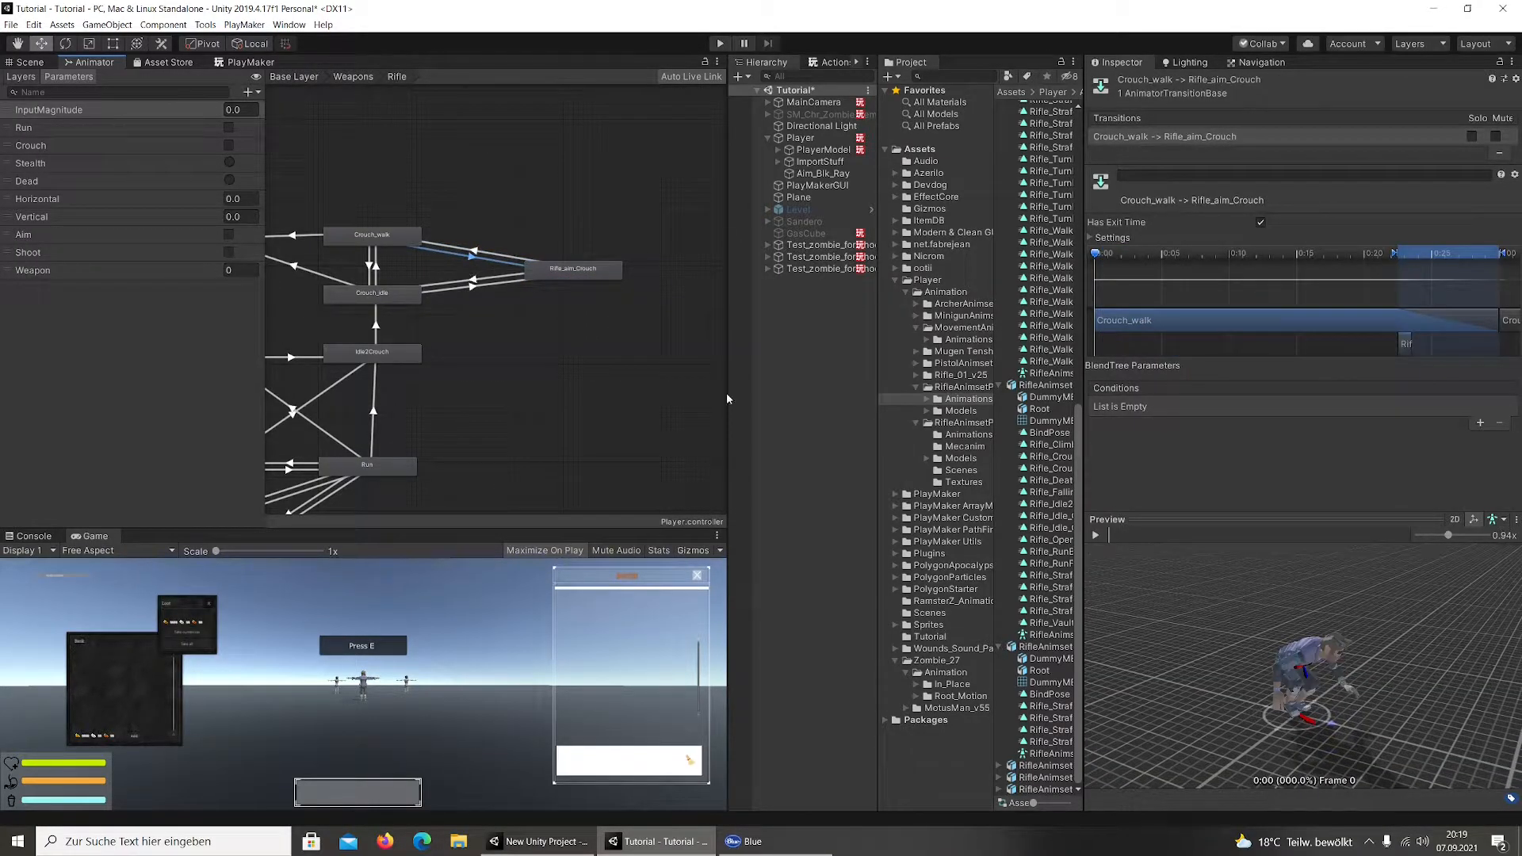
{"action": "left_click", "coordinate": [539, 841]}
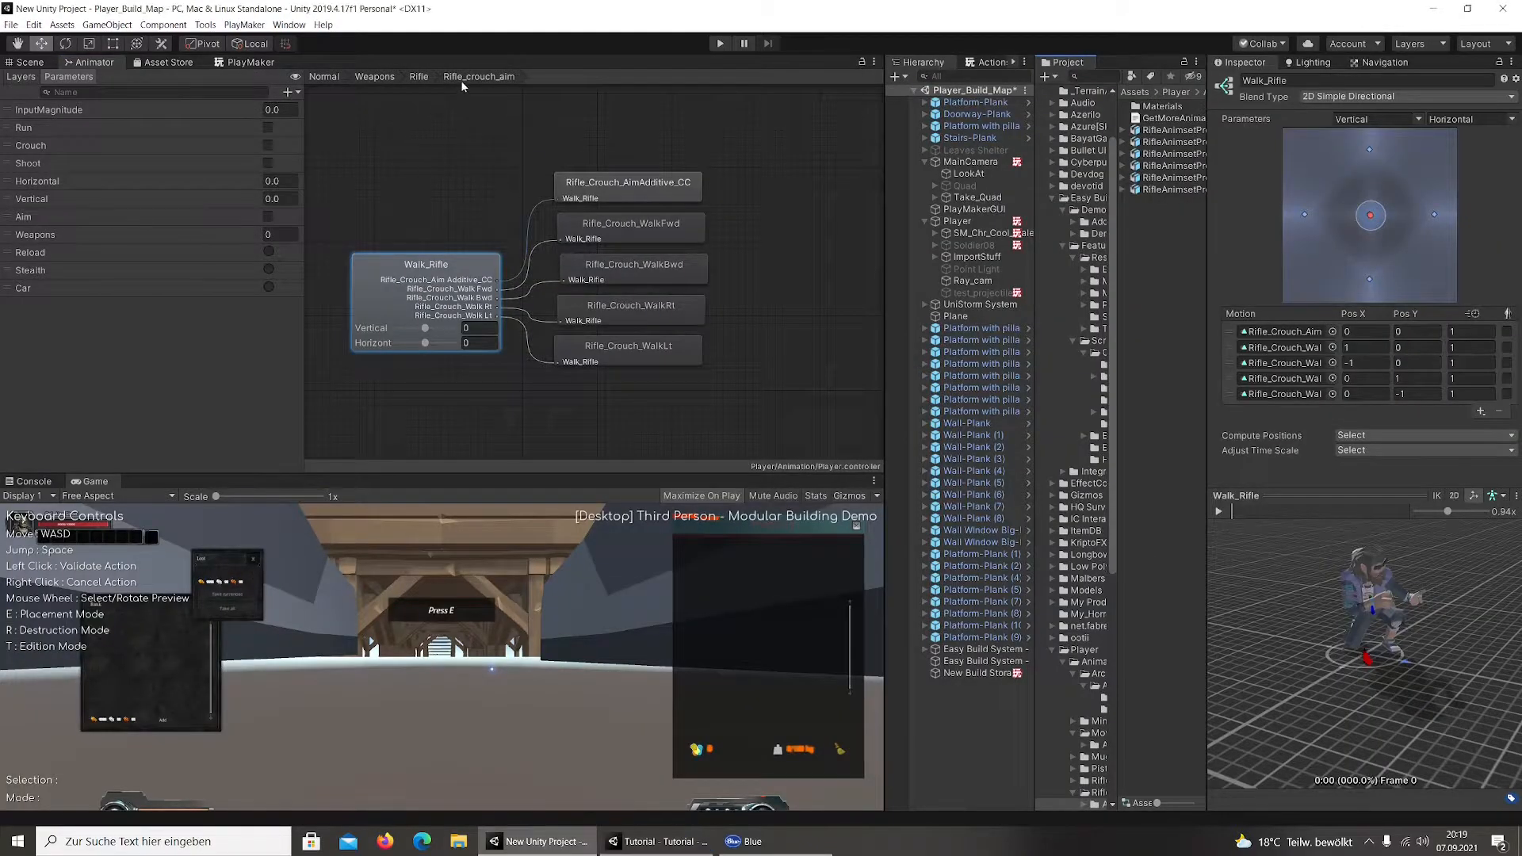
{"action": "left_click", "coordinate": [418, 77]}
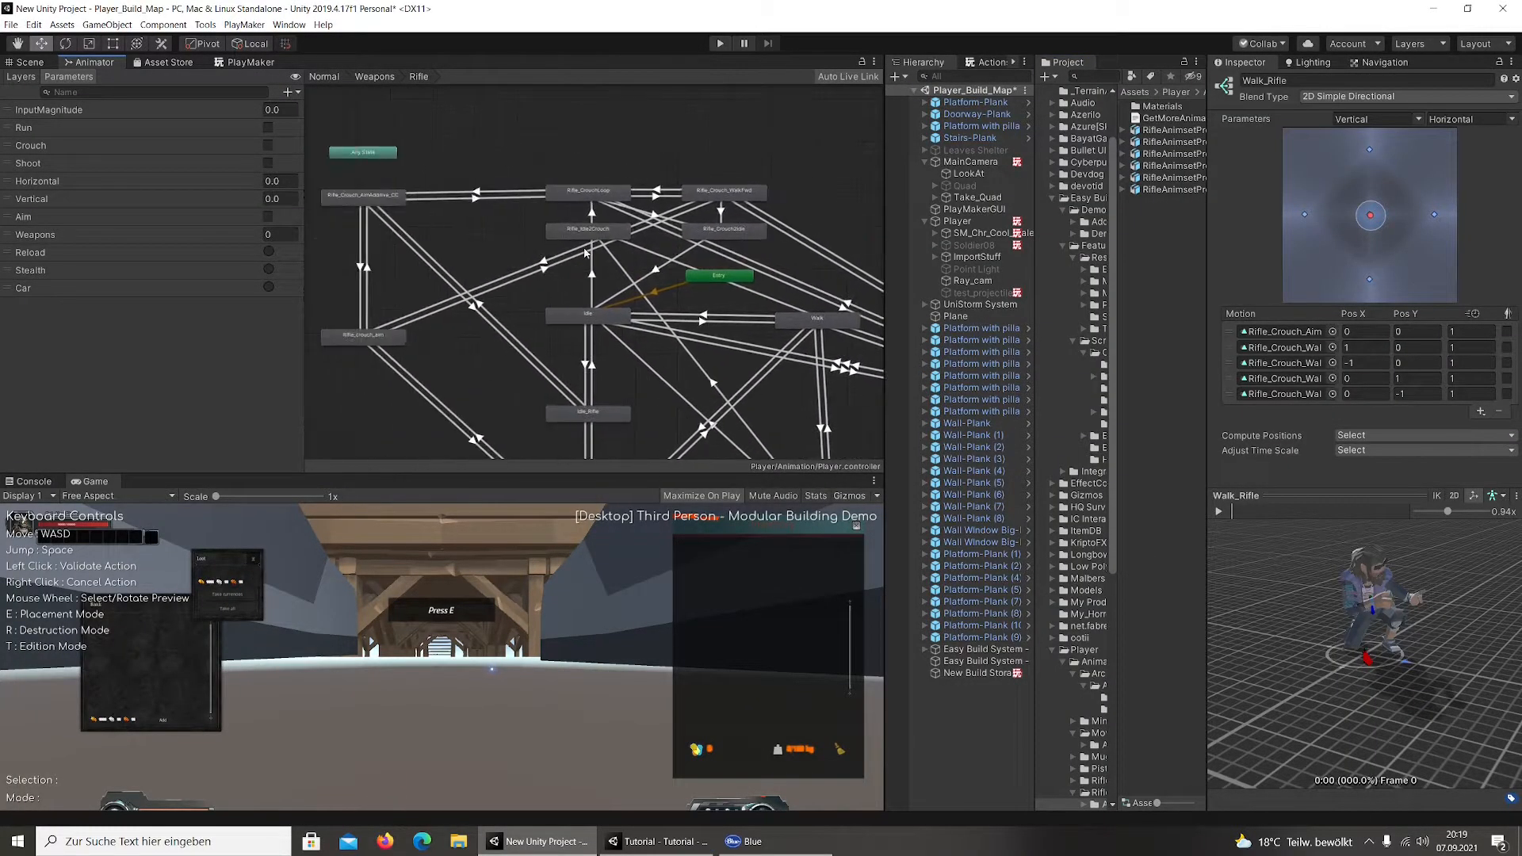
{"action": "left_click", "coordinate": [591, 191]}
{"action": "middle_click_drag", "start_coordinate": [562, 267], "coordinate": [509, 190]}
{"action": "middle_click_drag", "start_coordinate": [347, 125], "coordinate": [411, 188]}
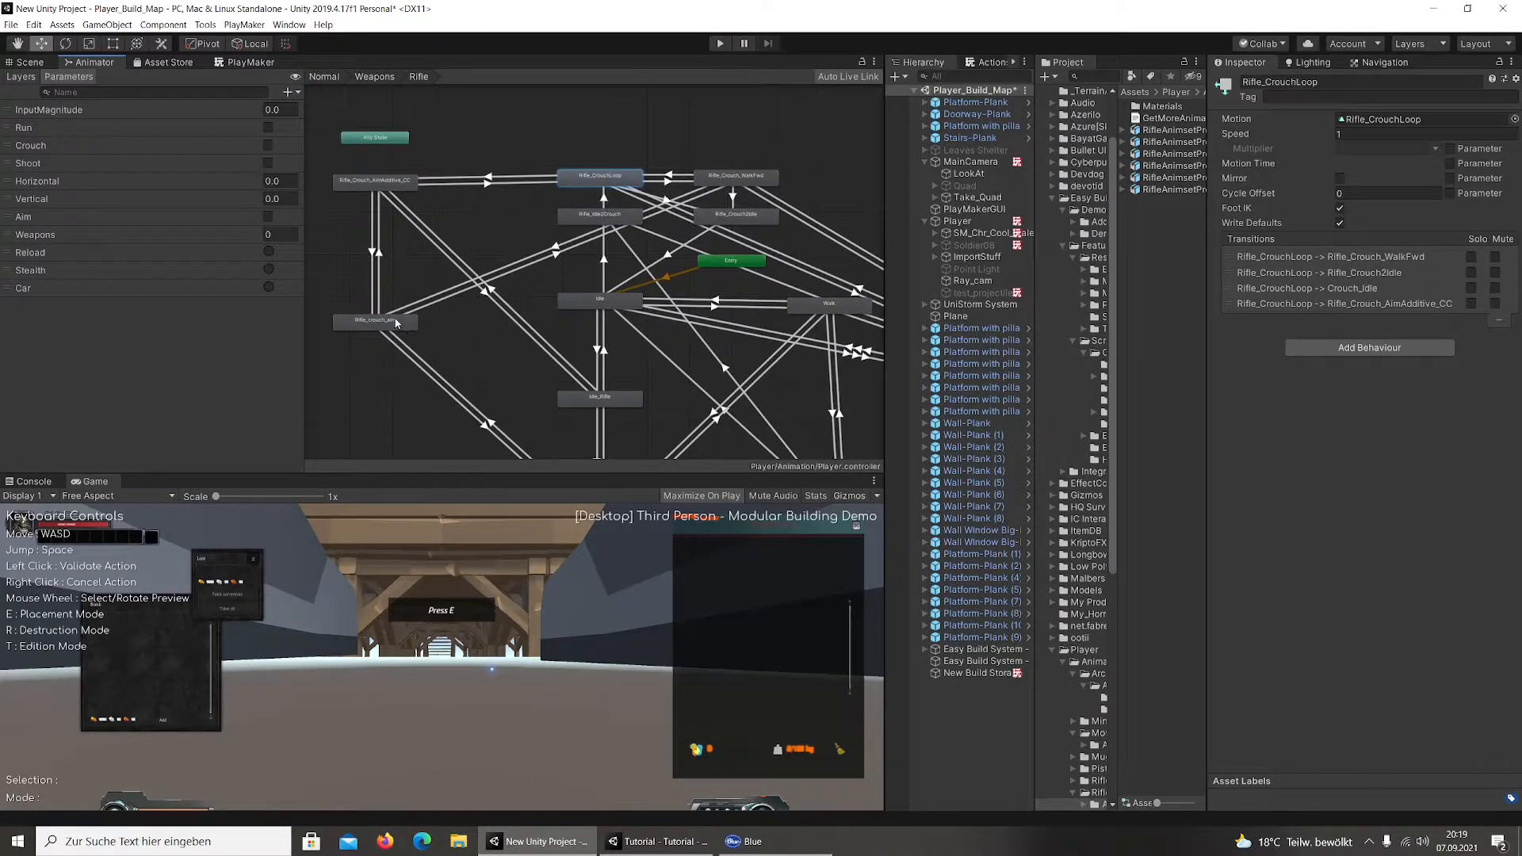
{"action": "left_click", "coordinate": [397, 320]}
{"action": "left_click", "coordinate": [439, 293]}
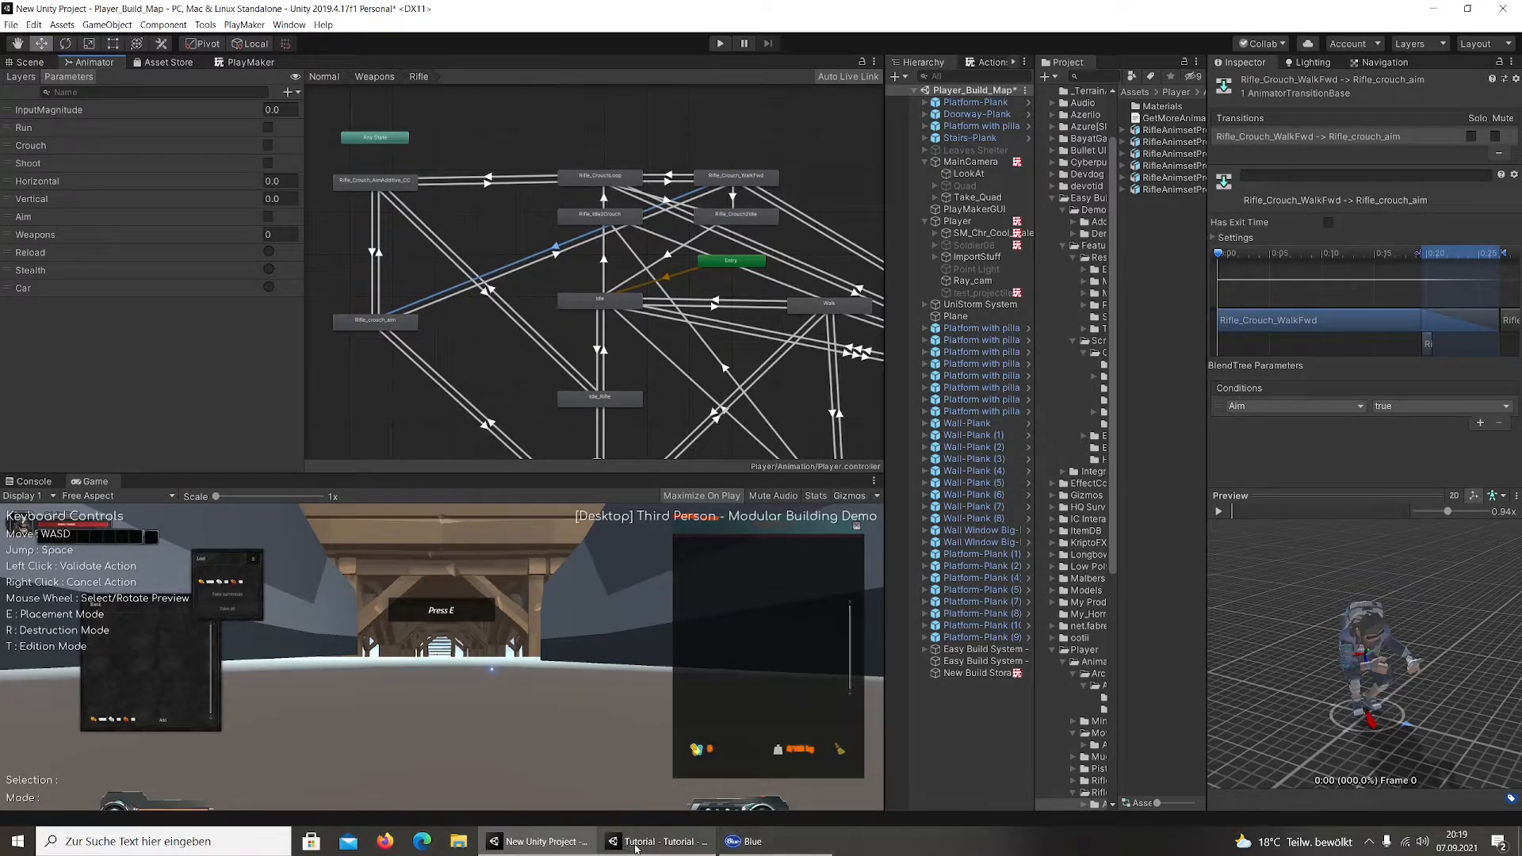
Return to the Tutorial project, add an Aim true condition to the Crouch_walk to Rifle_aim_Crouch transition and disable Has Exit Time
{"action": "left_click", "coordinate": [637, 841]}
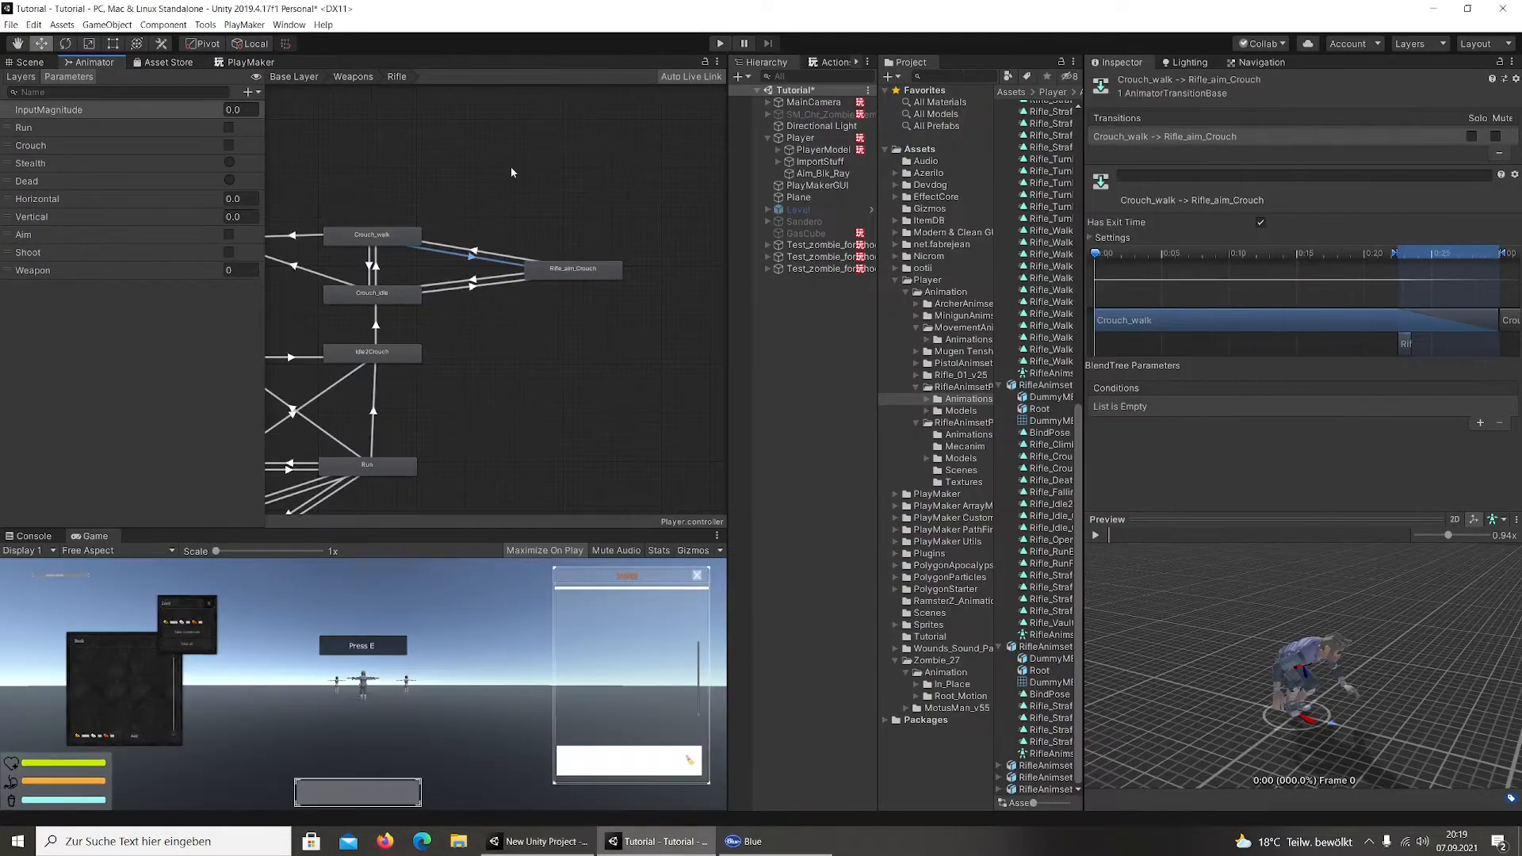
{"action": "left_click", "coordinate": [1479, 422]}
{"action": "left_click", "coordinate": [1182, 405]}
{"action": "scroll", "coordinate": [1180, 476], "scroll_direction": "down", "scroll_amount": 3}
{"action": "left_click", "coordinate": [1141, 516]}
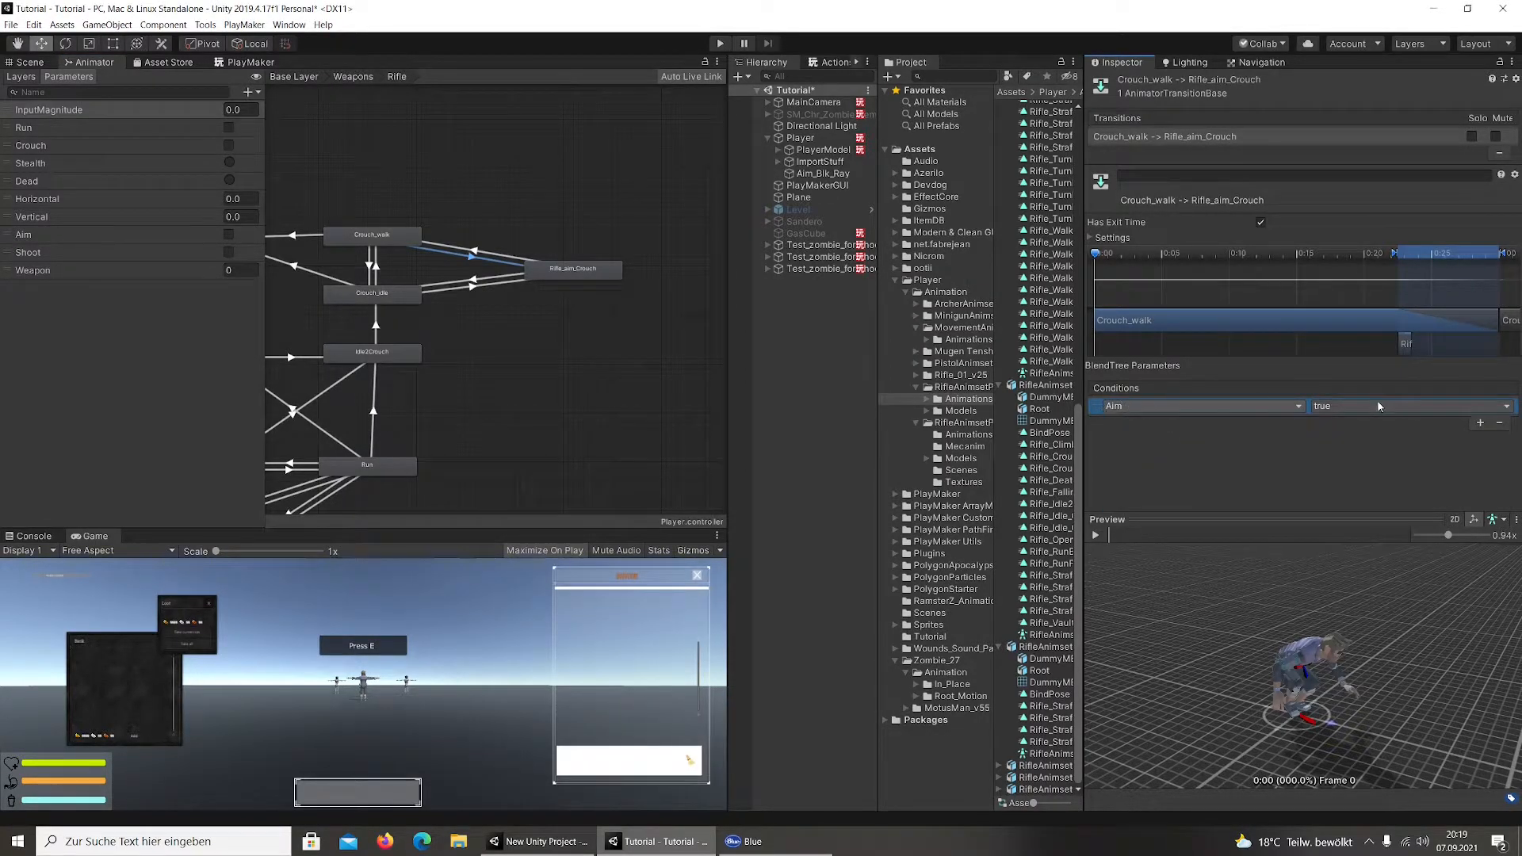
{"action": "left_click", "coordinate": [1260, 222]}
Add an Aim true condition to the Crouch_idle to Rifle_aim_Crouch transition and disable Has Exit Time
{"action": "left_click", "coordinate": [471, 291]}
{"action": "left_click", "coordinate": [1480, 422]}
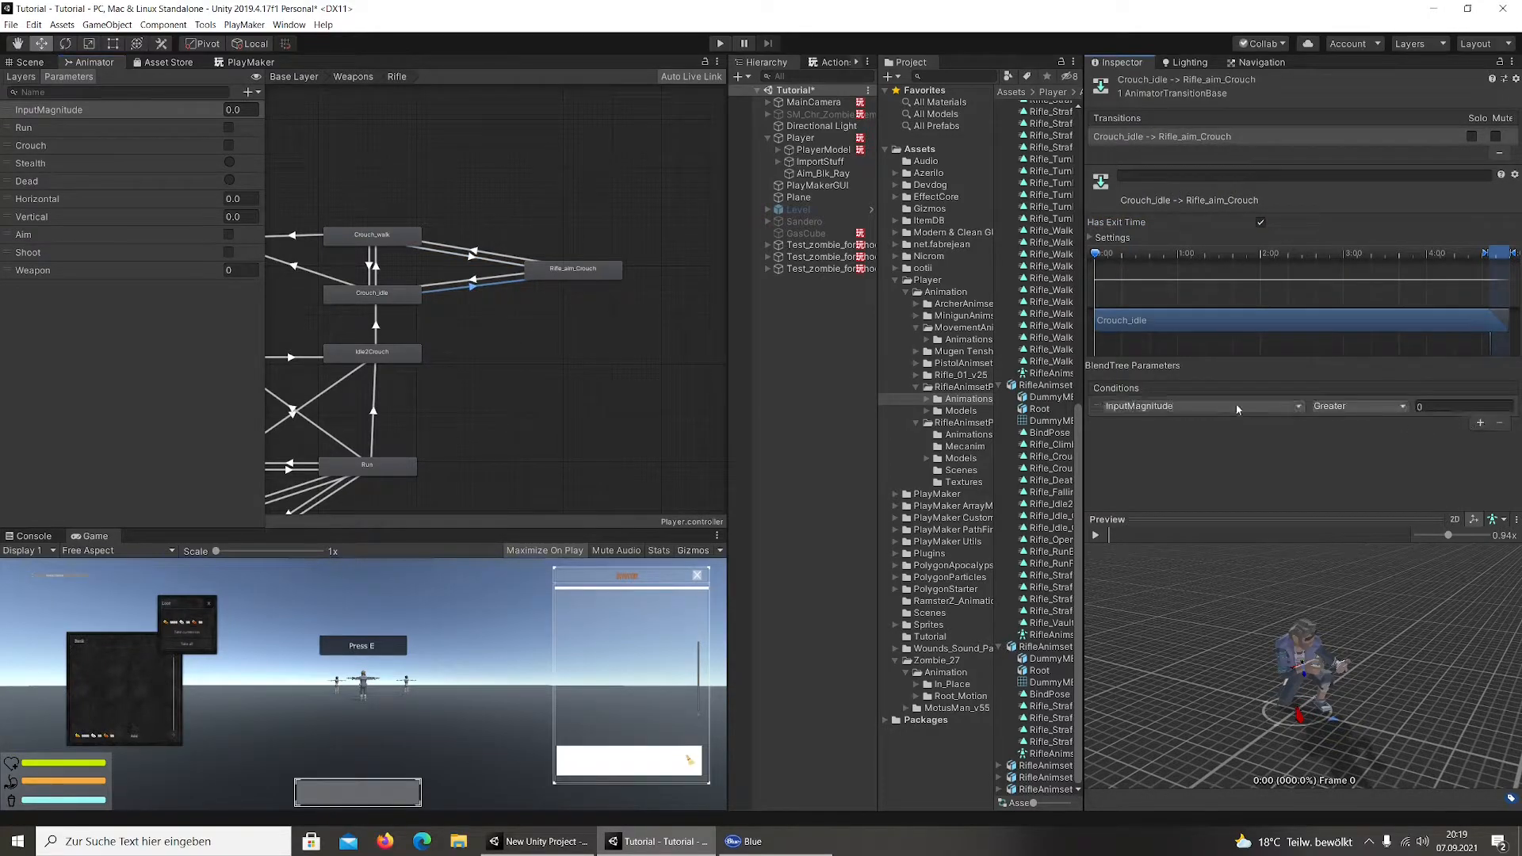
{"action": "left_click", "coordinate": [1142, 406]}
{"action": "left_click", "coordinate": [1141, 507]}
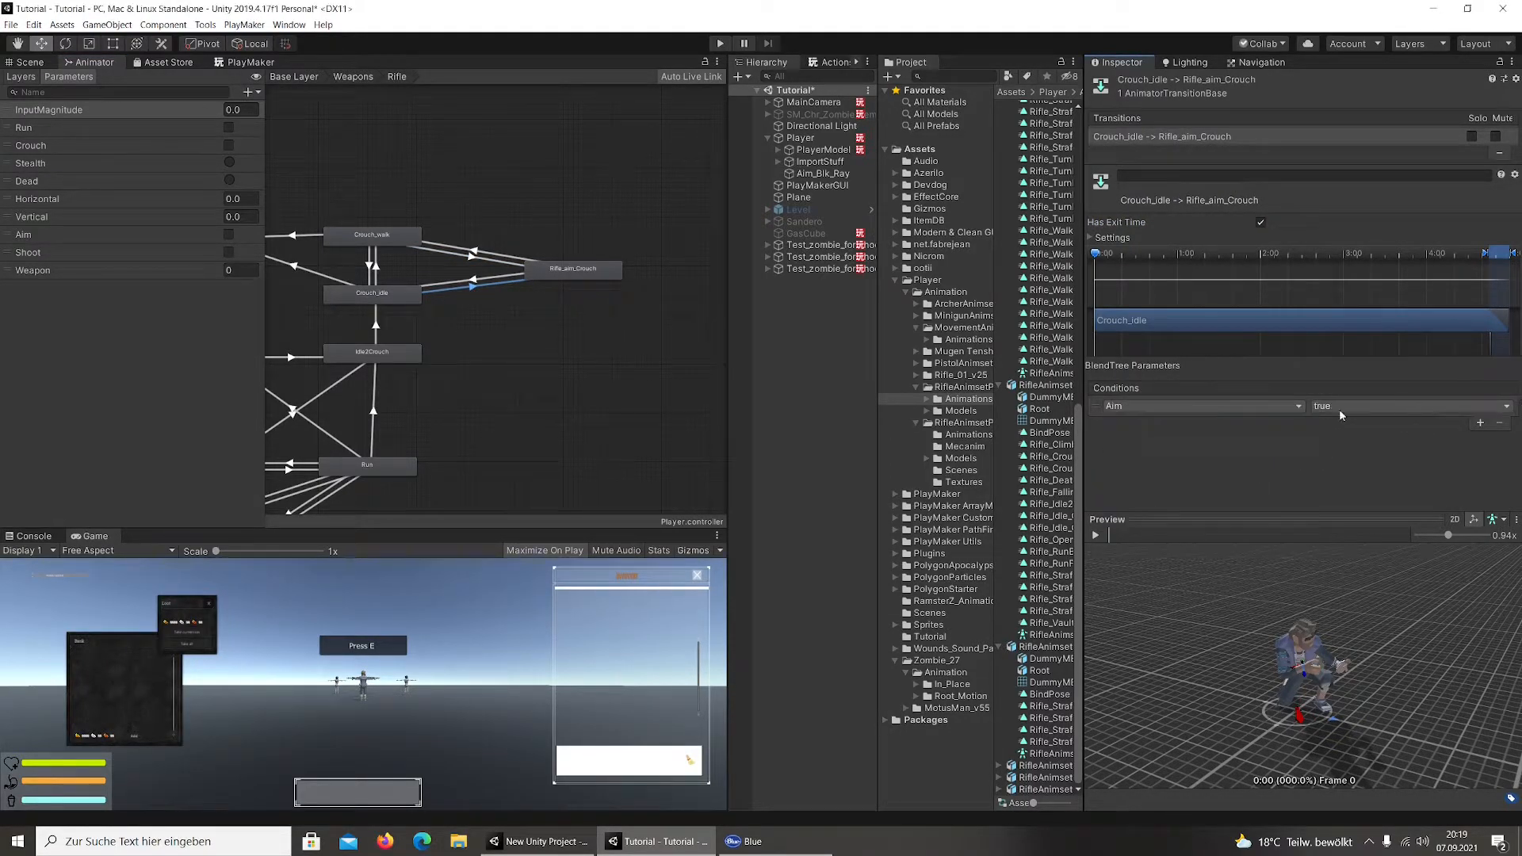
{"action": "left_click", "coordinate": [1260, 222]}
Give the Rifle_aim_Crouch to Crouch_walk transition Aim false and InputMagnitude Greater conditions and disable Has Exit Time
{"action": "left_click", "coordinate": [500, 258]}
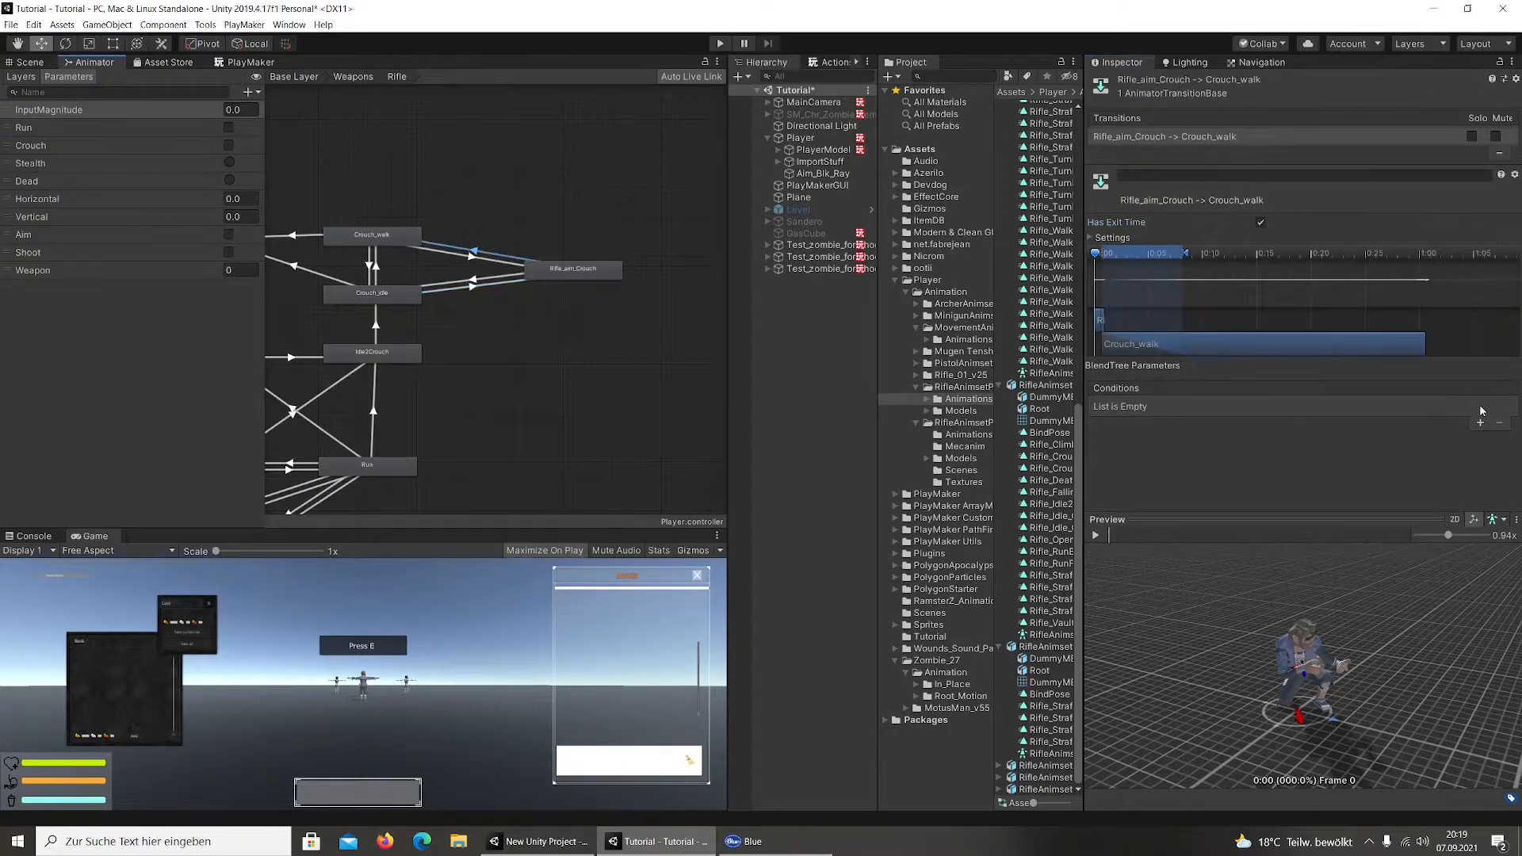
{"action": "left_click", "coordinate": [1484, 422]}
{"action": "left_click", "coordinate": [1483, 423]}
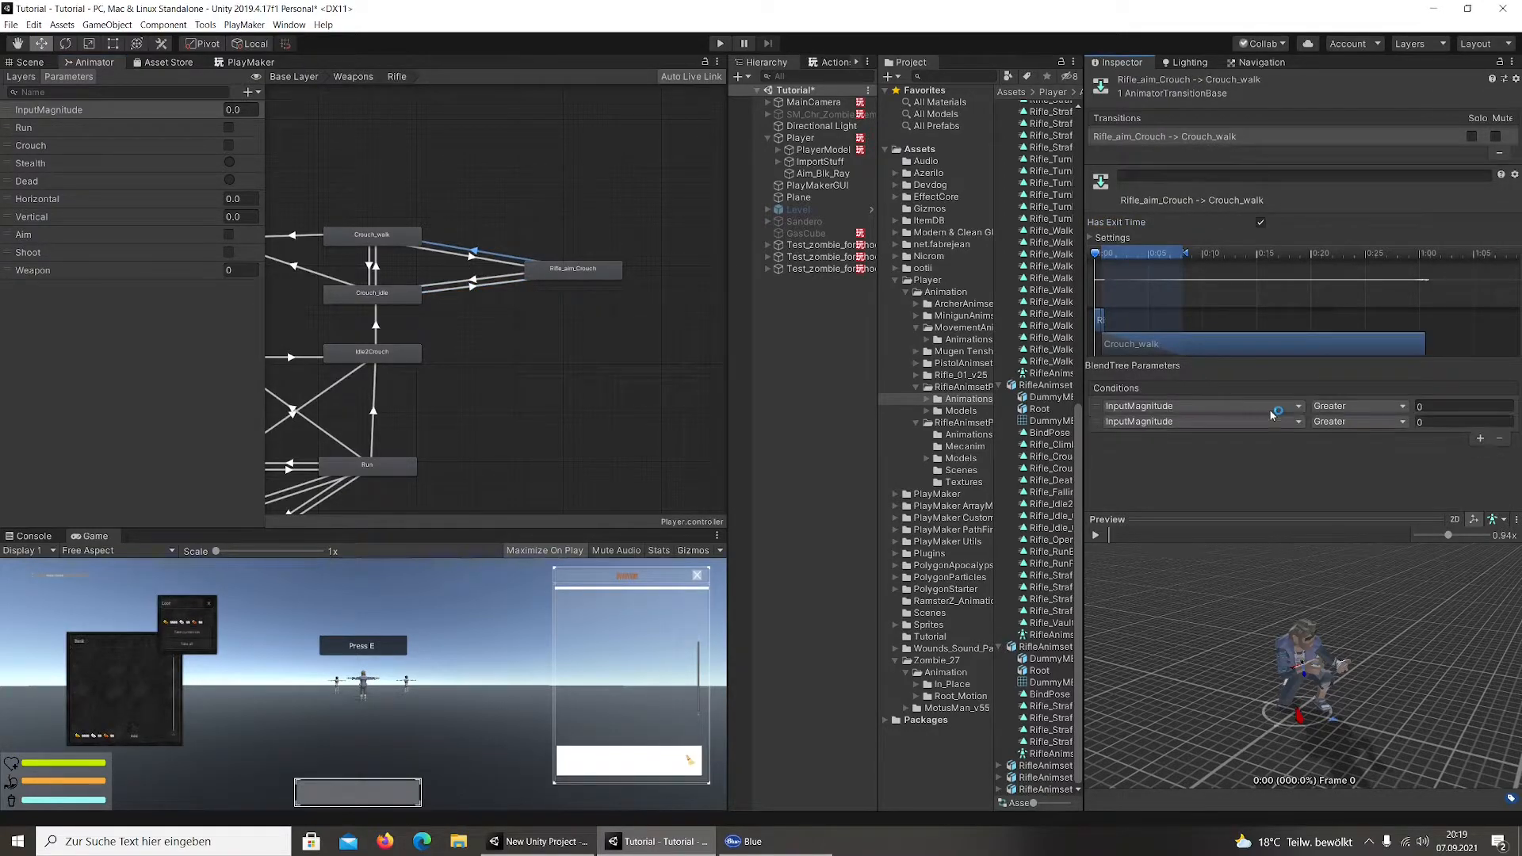
{"action": "left_click", "coordinate": [1208, 422]}
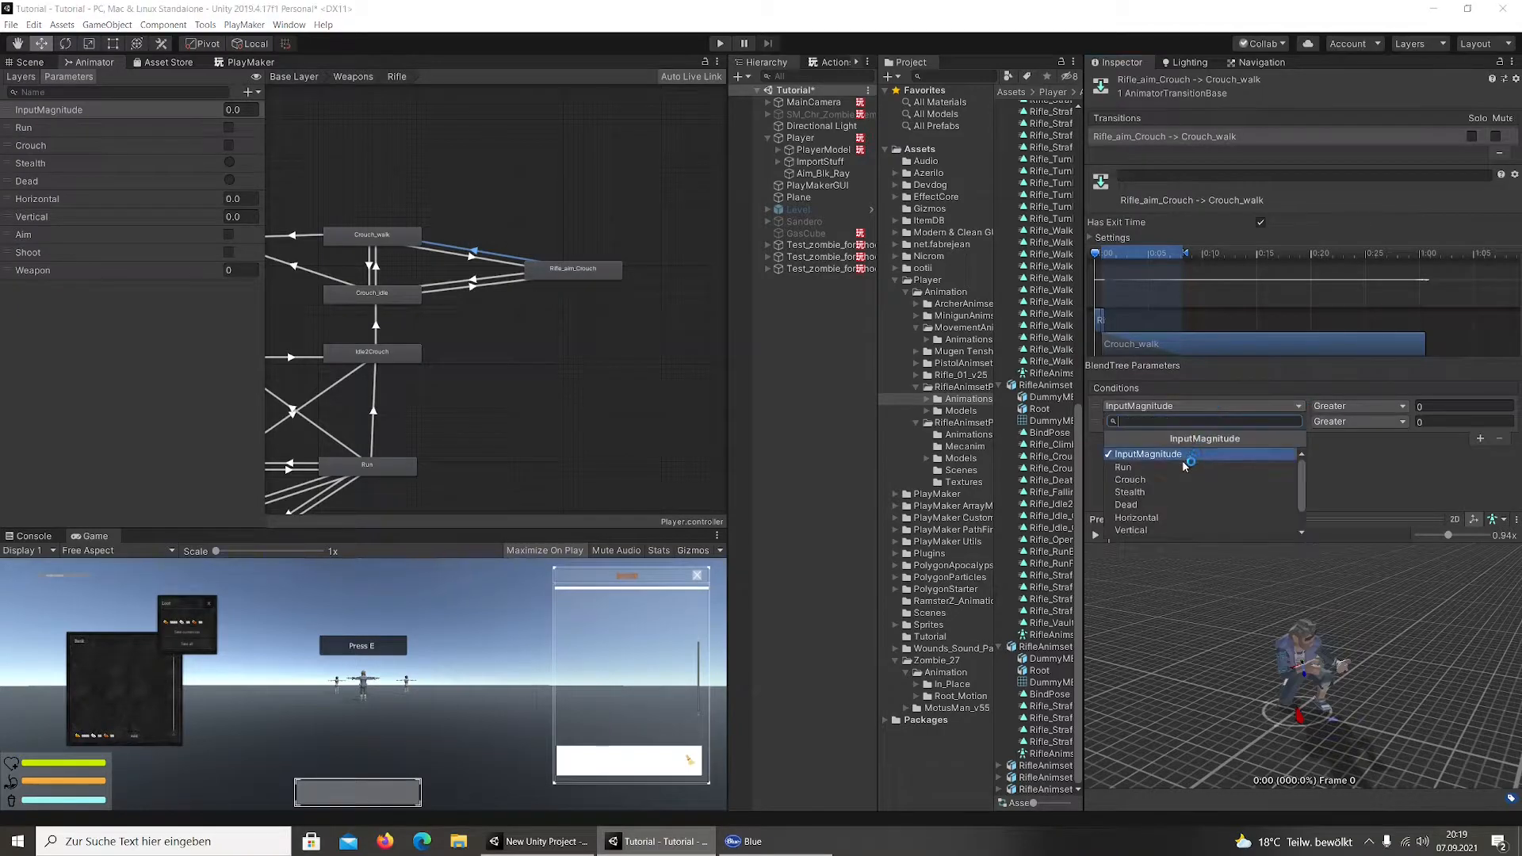
{"action": "left_click", "coordinate": [1122, 507]}
{"action": "left_click", "coordinate": [1359, 406]}
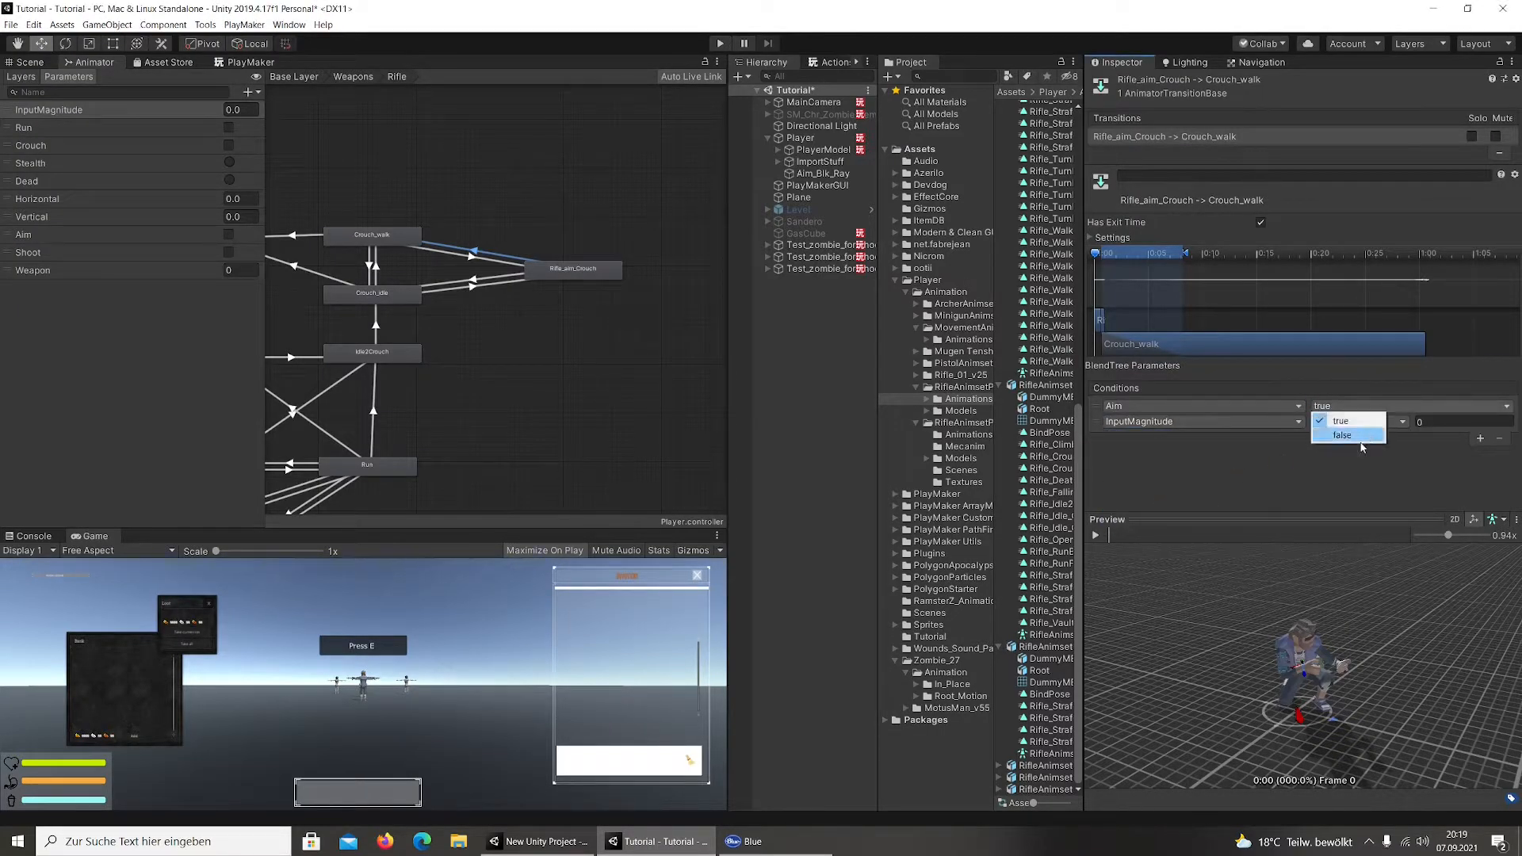
{"action": "left_click", "coordinate": [1347, 436]}
{"action": "left_click", "coordinate": [1261, 223]}
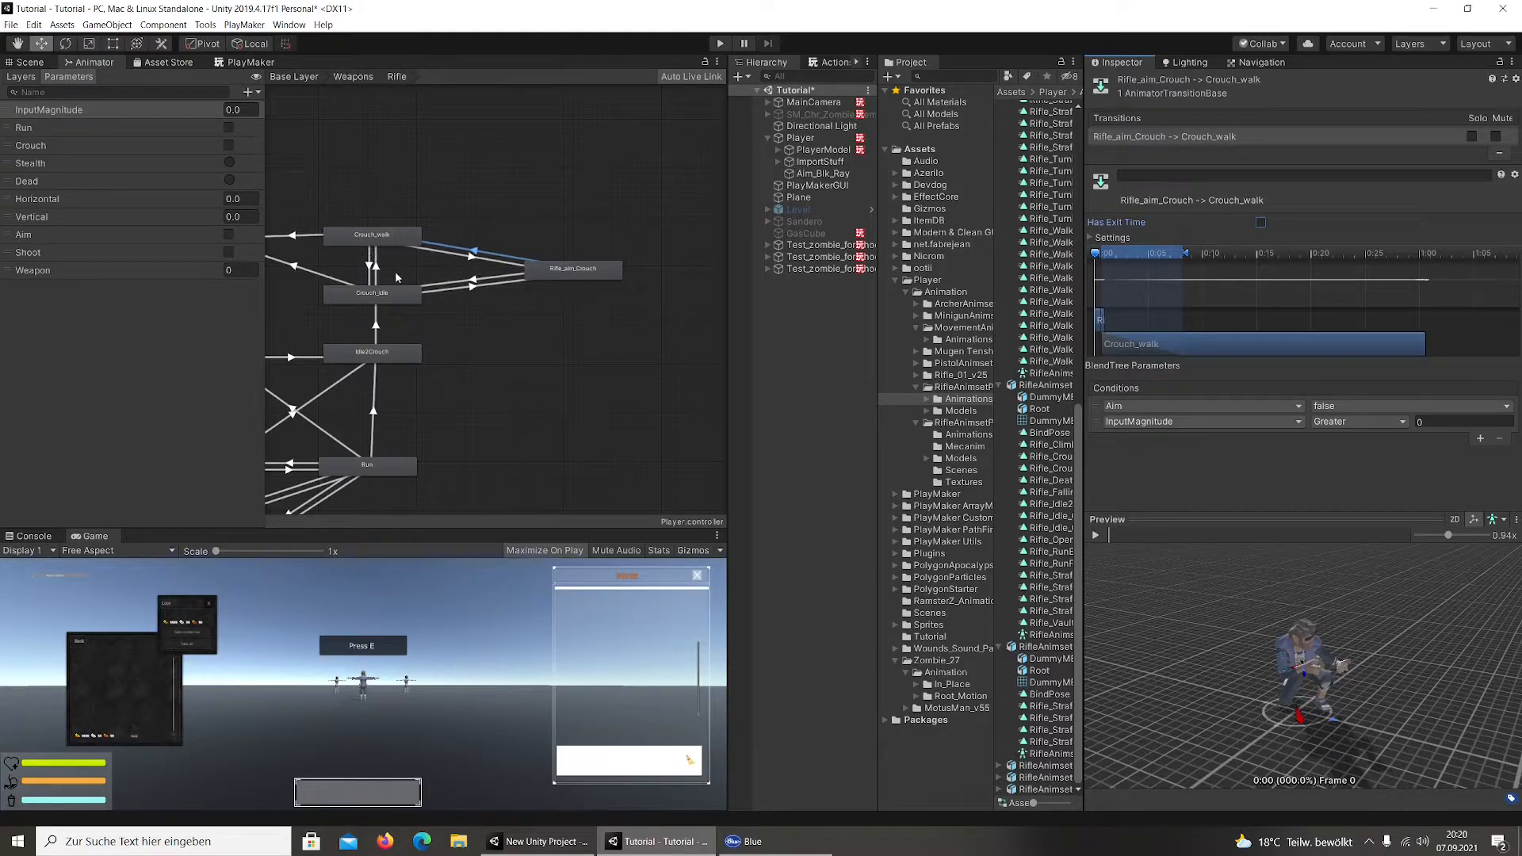
Add an Aim false condition to the Rifle_aim_Crouch to Crouch_idle transition and disable Has Exit Time
{"action": "left_click", "coordinate": [473, 281]}
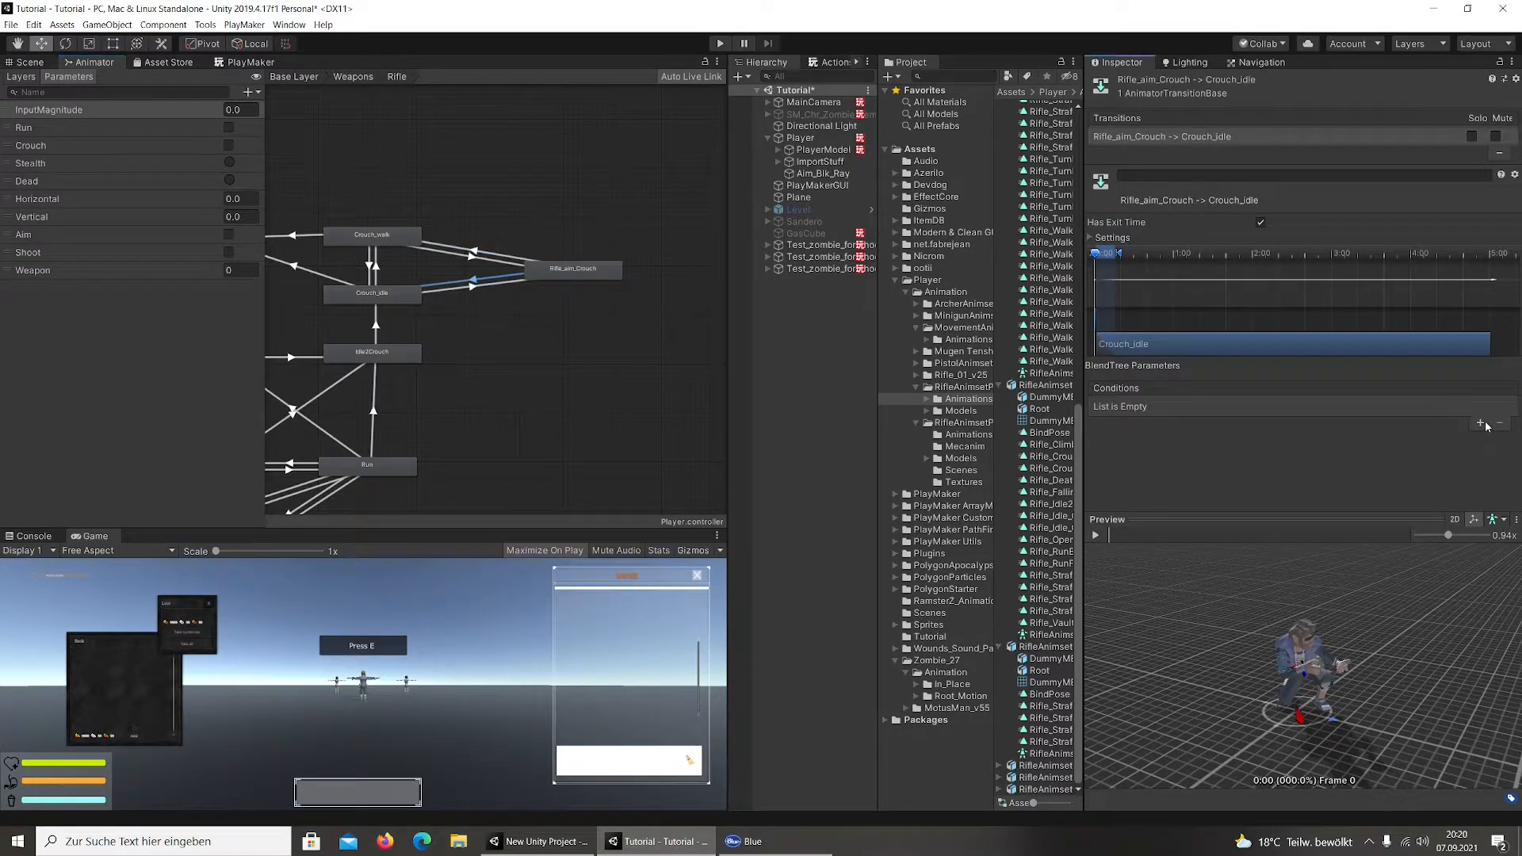
{"action": "left_click", "coordinate": [1481, 424]}
{"action": "left_click", "coordinate": [1205, 406]}
{"action": "left_click", "coordinate": [1219, 507]}
{"action": "left_click", "coordinate": [1348, 406]}
{"action": "left_click", "coordinate": [1340, 437]}
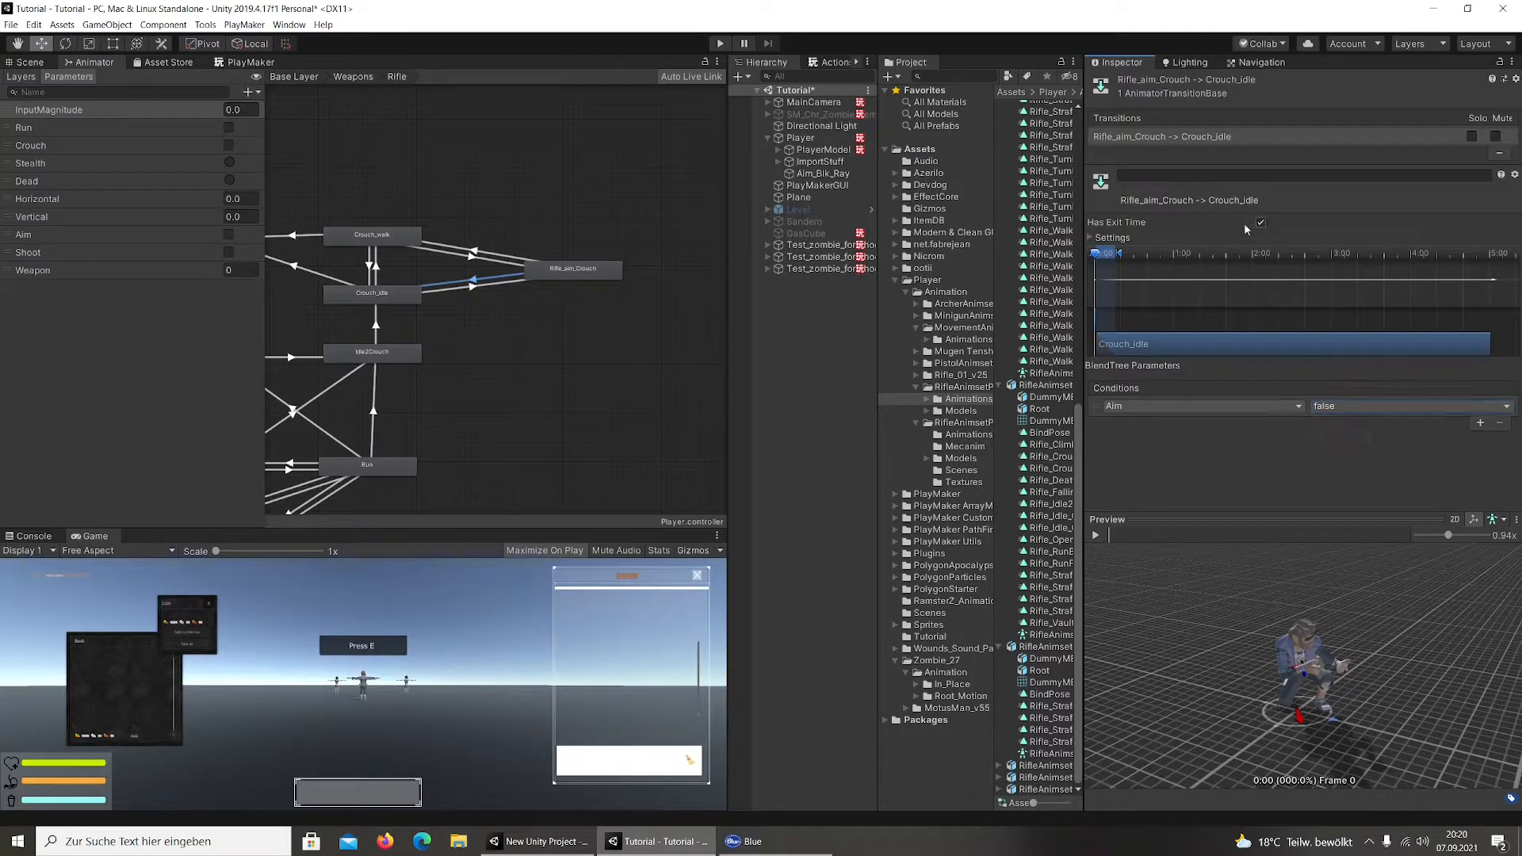
{"action": "left_click", "coordinate": [499, 261]}
{"action": "left_click", "coordinate": [496, 255]}
{"action": "left_click", "coordinate": [491, 282]}
Set the InputMagnitude threshold to 0.1 on the Rifle_aim_Crouch to Crouch_walk transition
{"action": "left_click", "coordinate": [511, 261]}
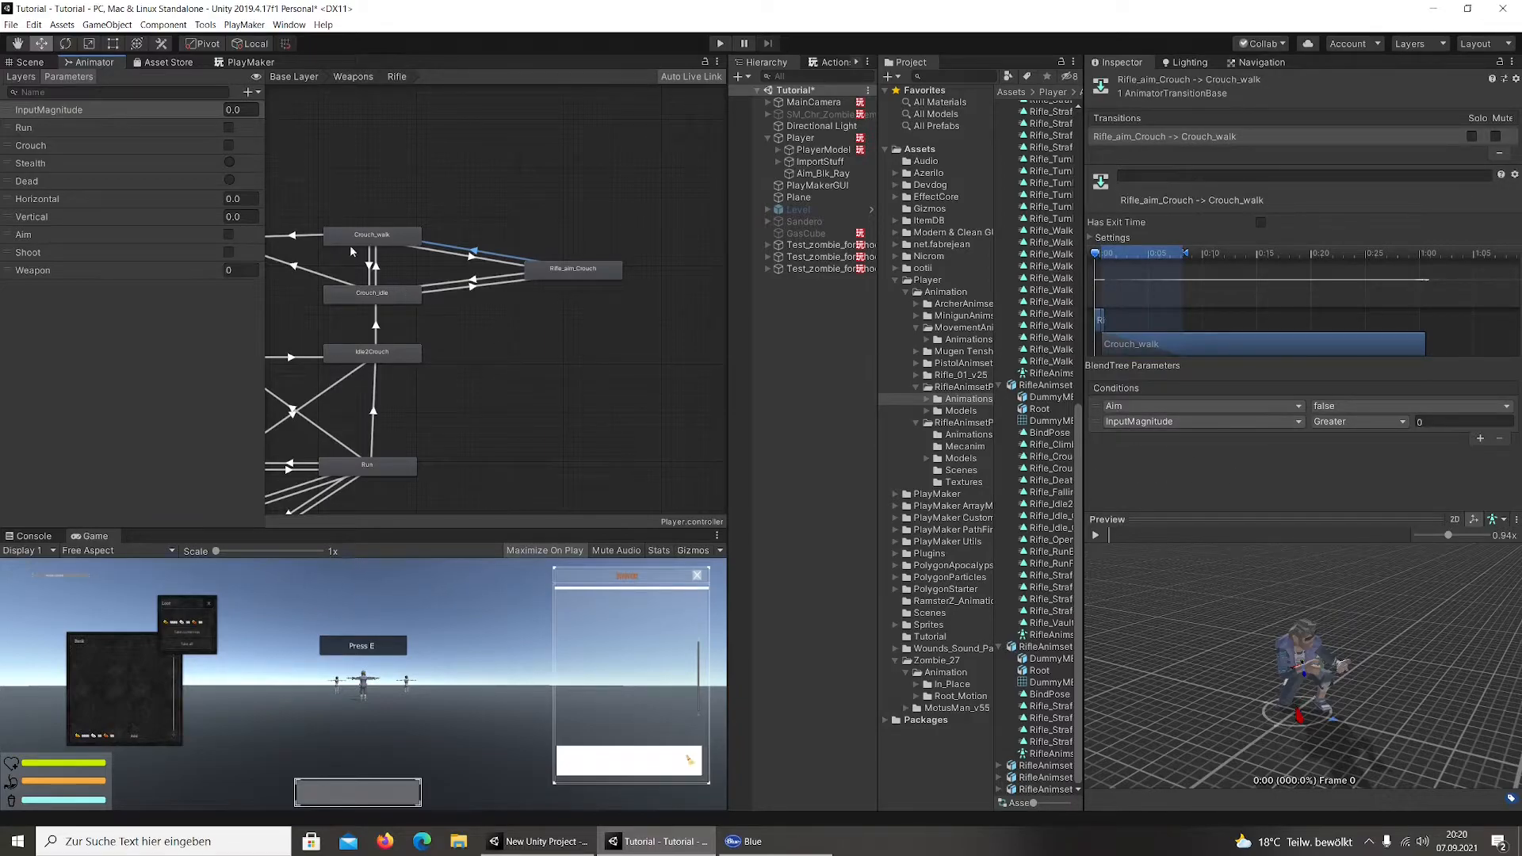
{"action": "left_click", "coordinate": [1447, 423]}
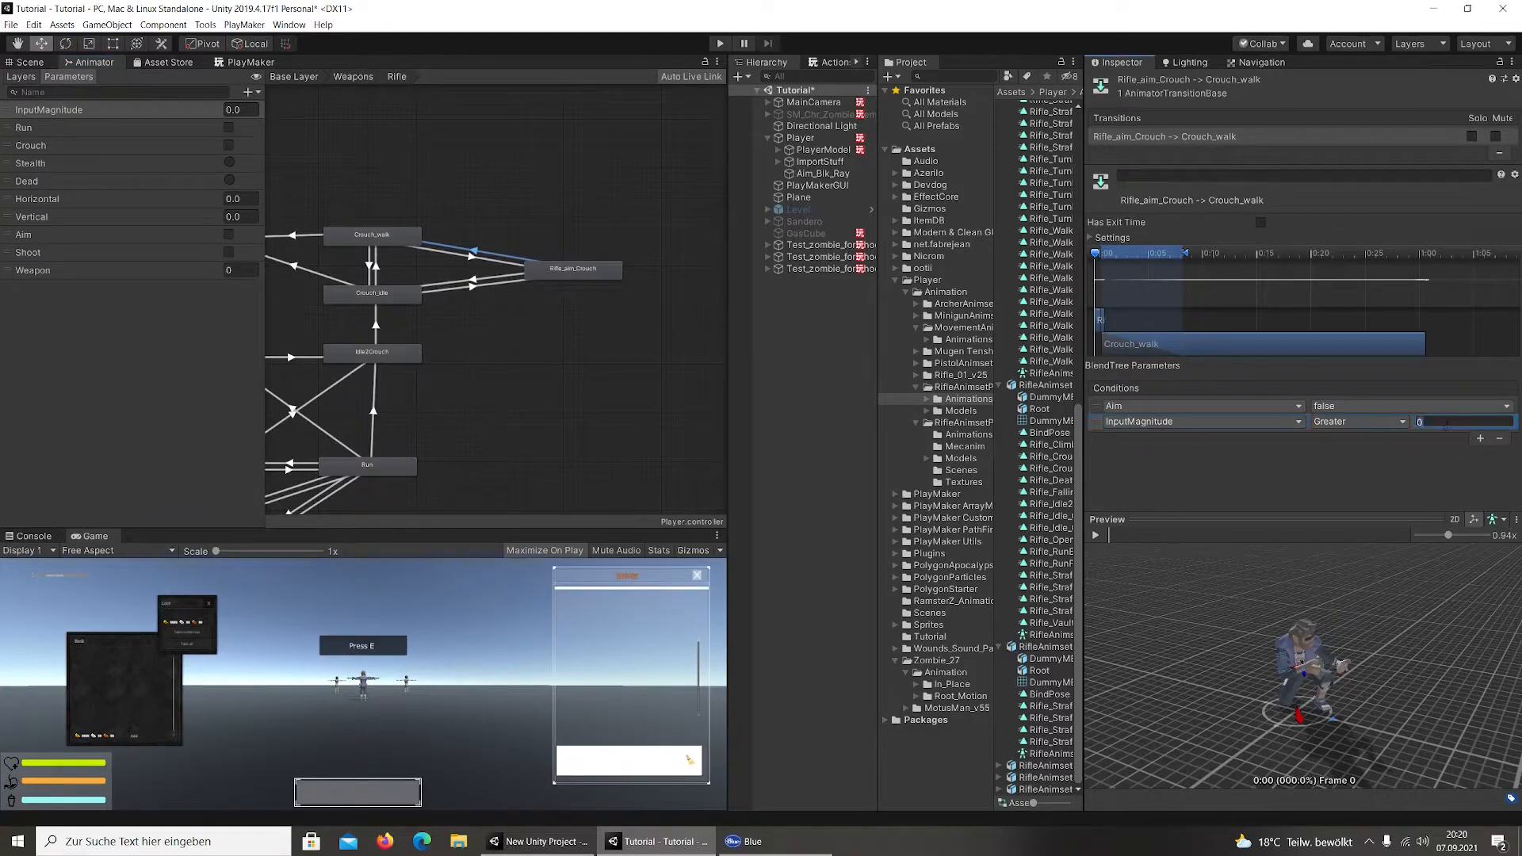
{"action": "type", "text": "0.1"}
Add an InputMagnitude Less 0.1 condition to the Rifle_aim_Crouch to Crouch_idle transition and reposition the Rifle_aim_Crouch state
{"action": "left_click", "coordinate": [499, 285]}
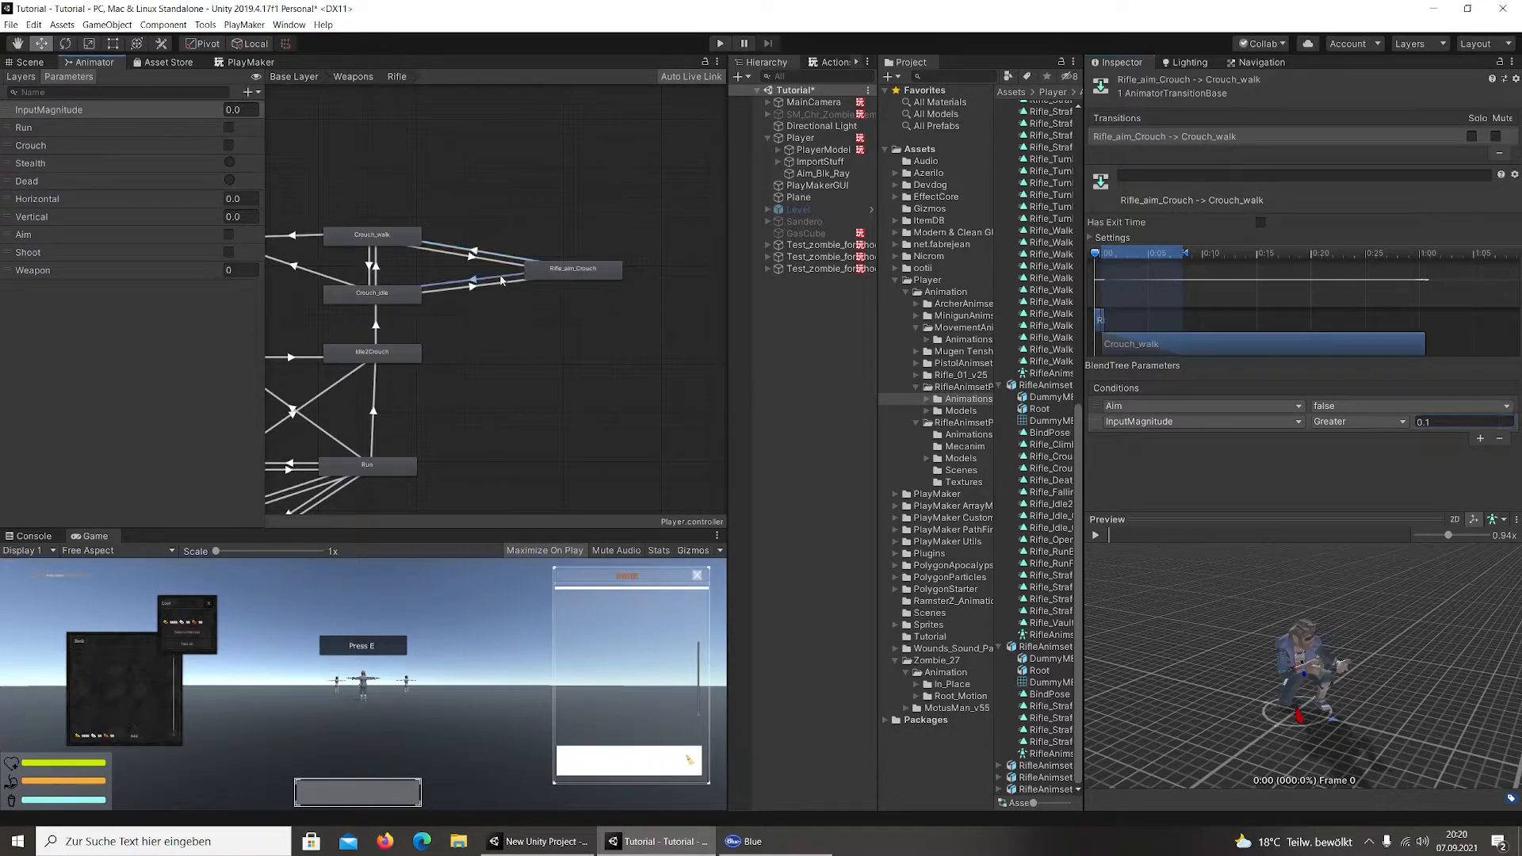
{"action": "left_click", "coordinate": [1480, 423]}
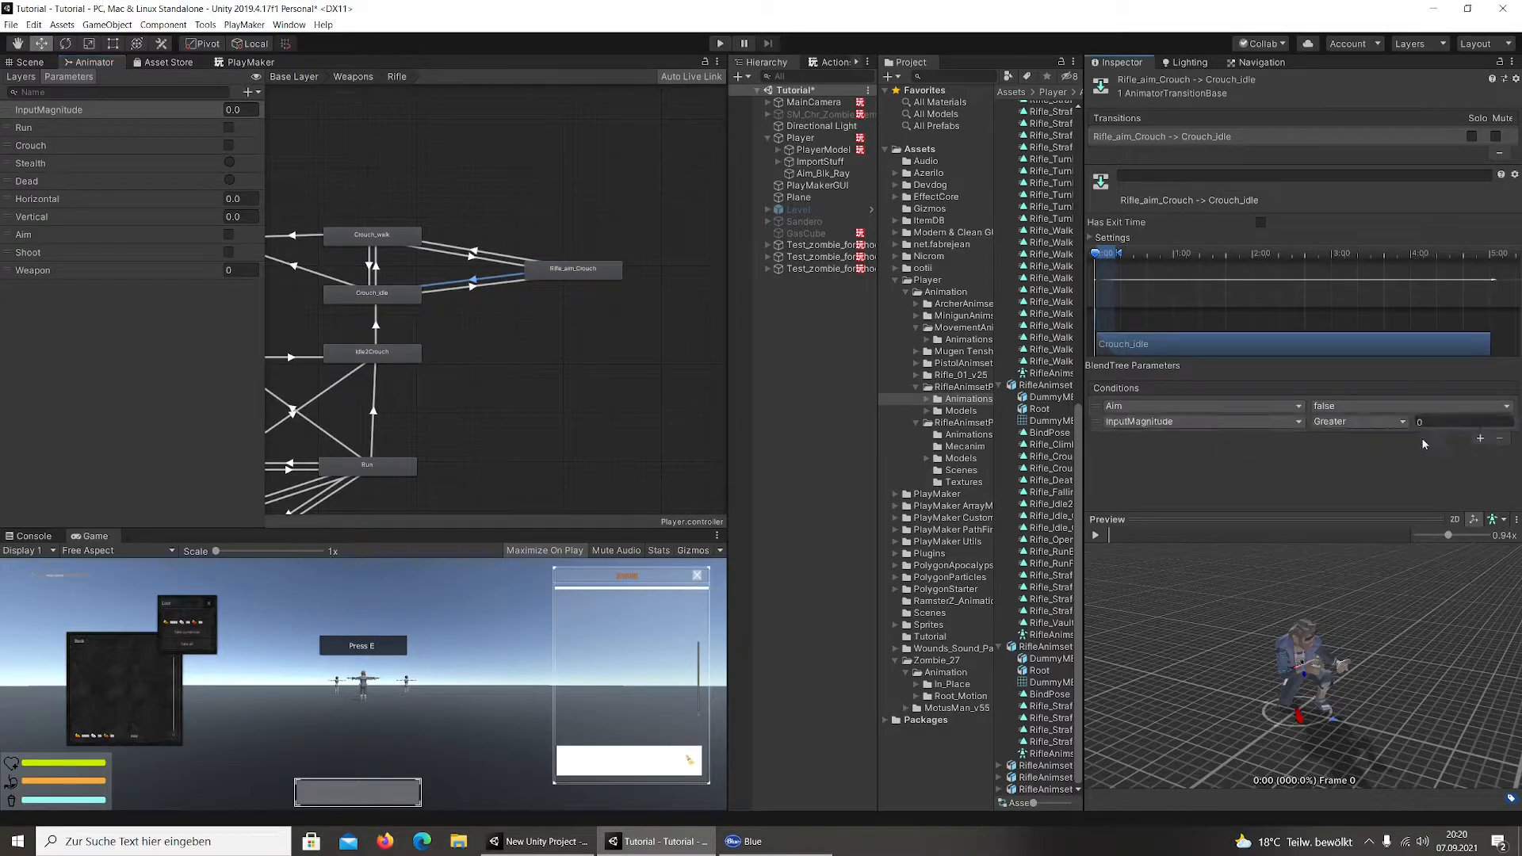
{"action": "left_click", "coordinate": [1358, 421]}
{"action": "left_click", "coordinate": [1348, 450]}
{"action": "left_click", "coordinate": [1433, 422]}
{"action": "type", "text": "0.1"}
{"action": "left_click_drag", "start_coordinate": [553, 279], "coordinate": [566, 267]}
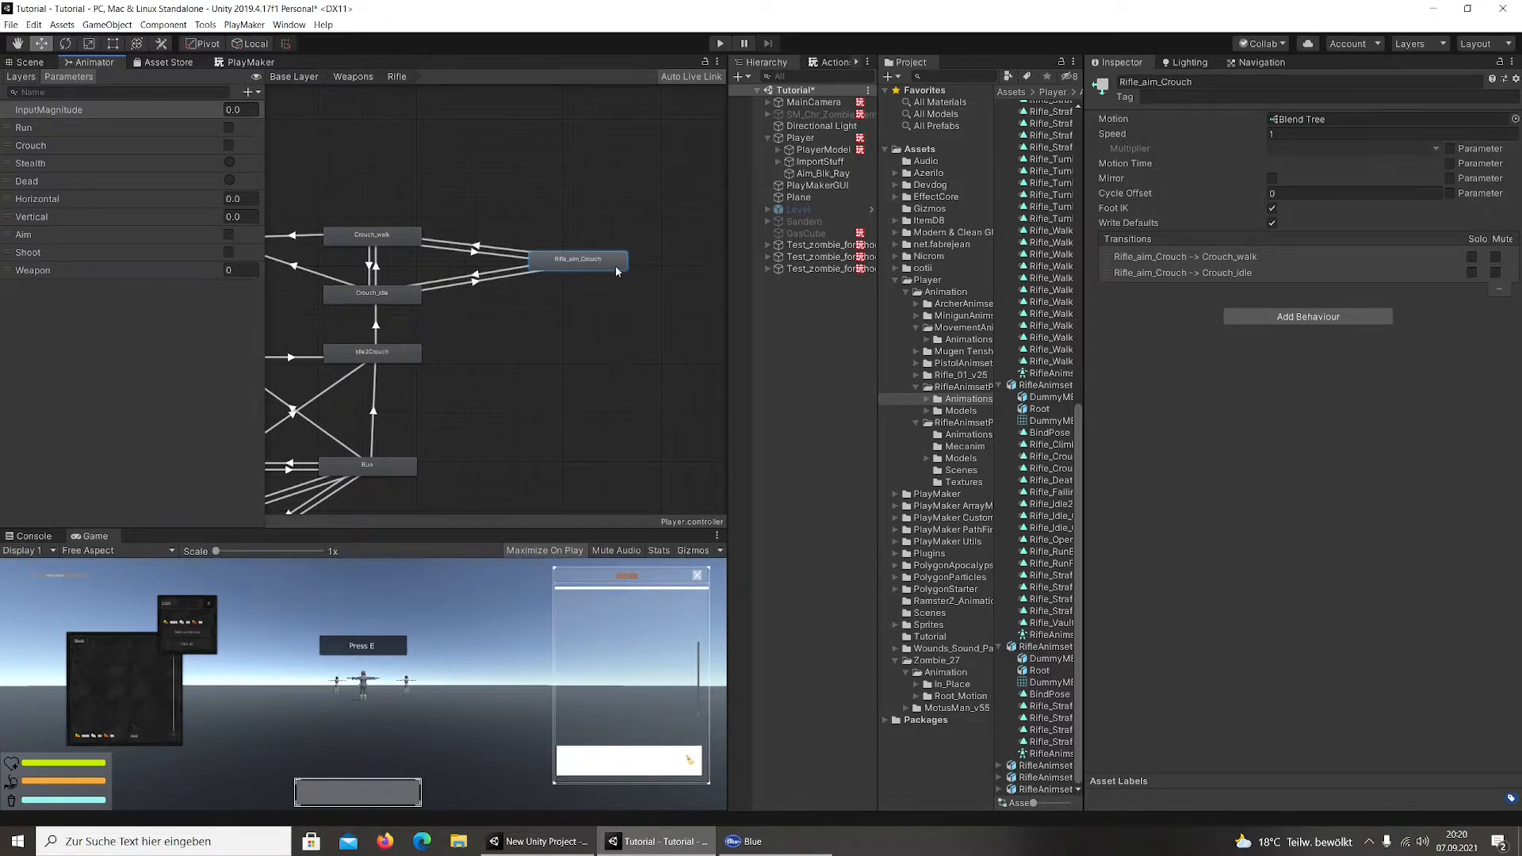
{"action": "left_click_drag", "start_coordinate": [590, 261], "coordinate": [560, 266]}
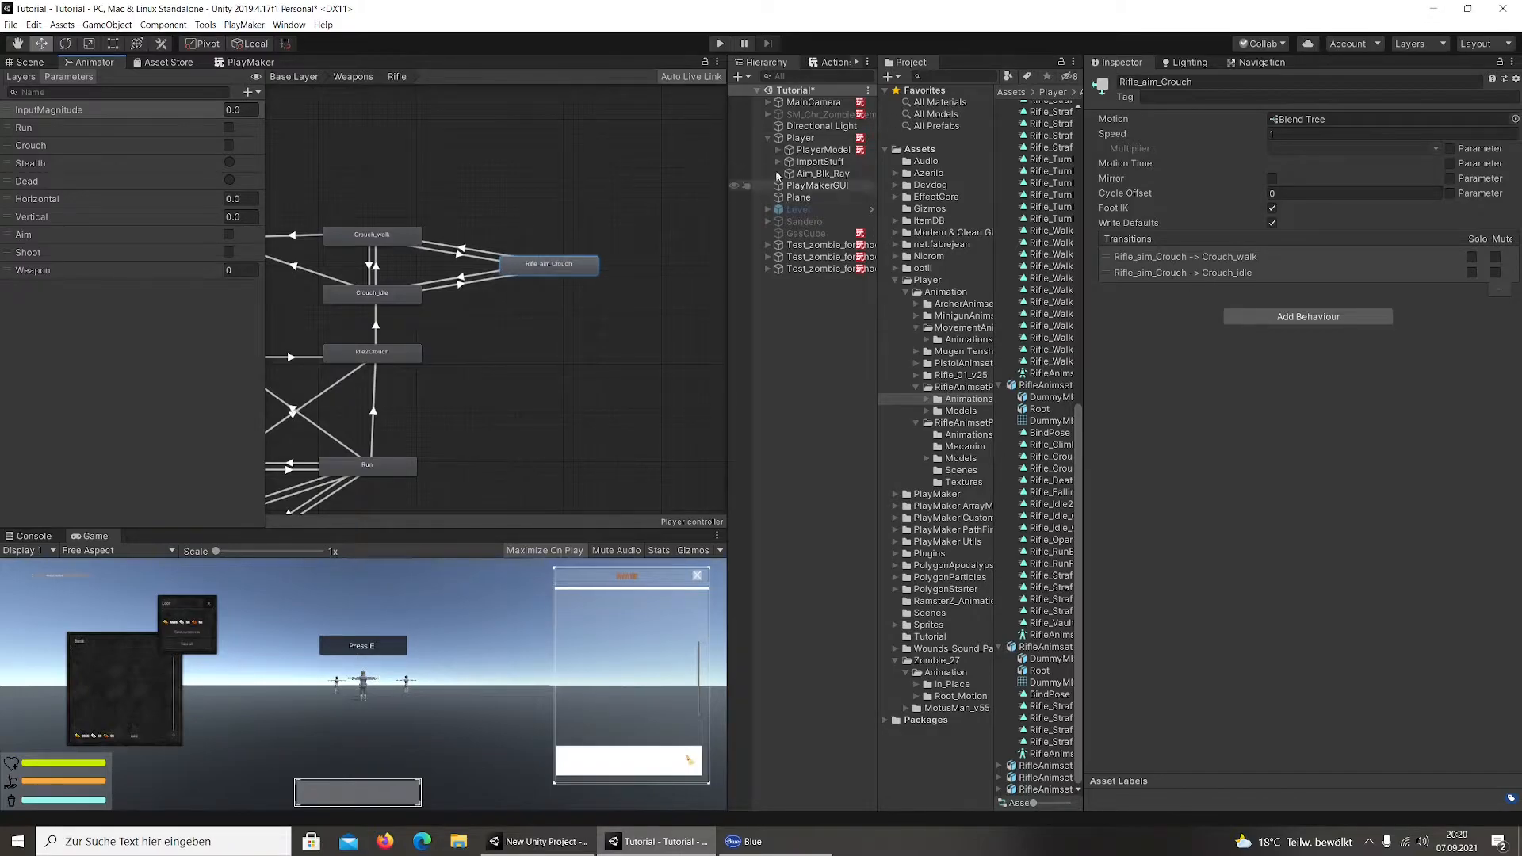
Select the Player object and show its Animator FSM in the PlayMaker graph
{"action": "left_click", "coordinate": [831, 140]}
{"action": "left_click", "coordinate": [842, 151]}
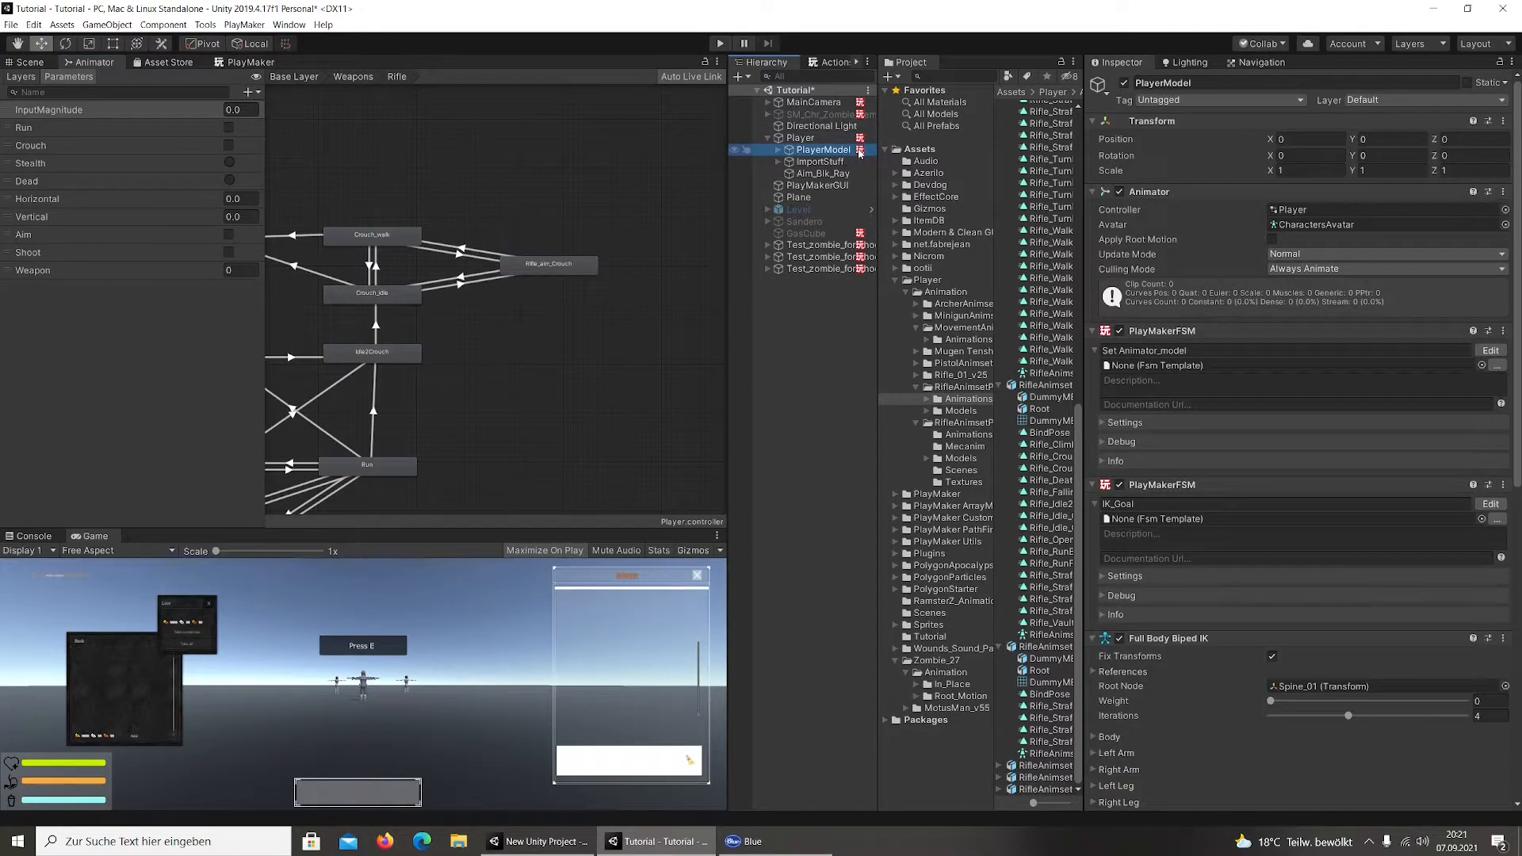
{"action": "left_click", "coordinate": [821, 126]}
{"action": "left_click", "coordinate": [801, 138]}
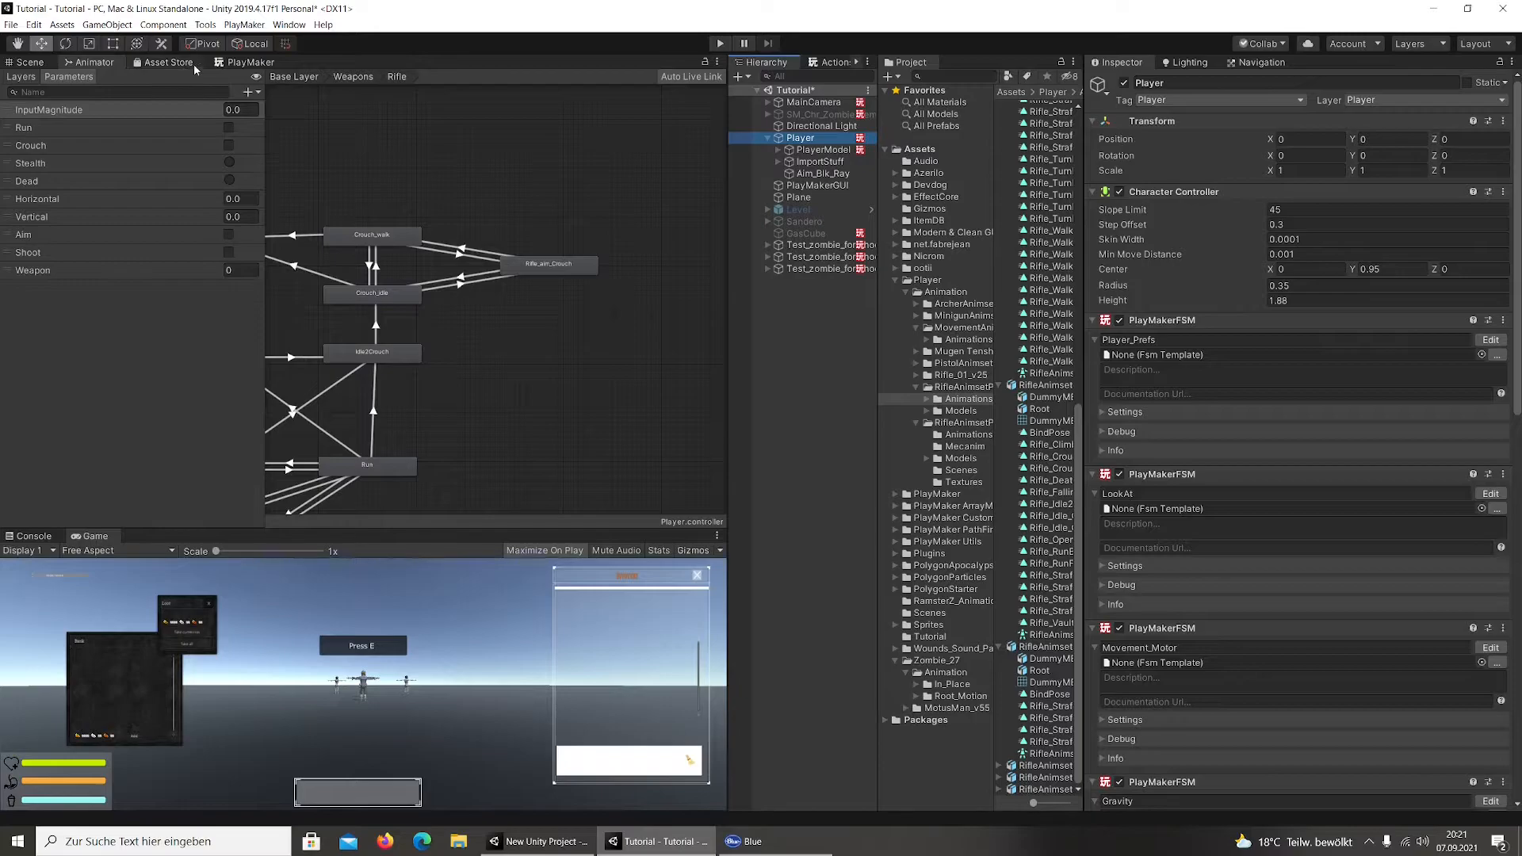
{"action": "left_click", "coordinate": [249, 63]}
{"action": "middle_click_drag", "start_coordinate": [243, 209], "coordinate": [159, 275]}
{"action": "middle_click_drag", "start_coordinate": [61, 262], "coordinate": [204, 243]}
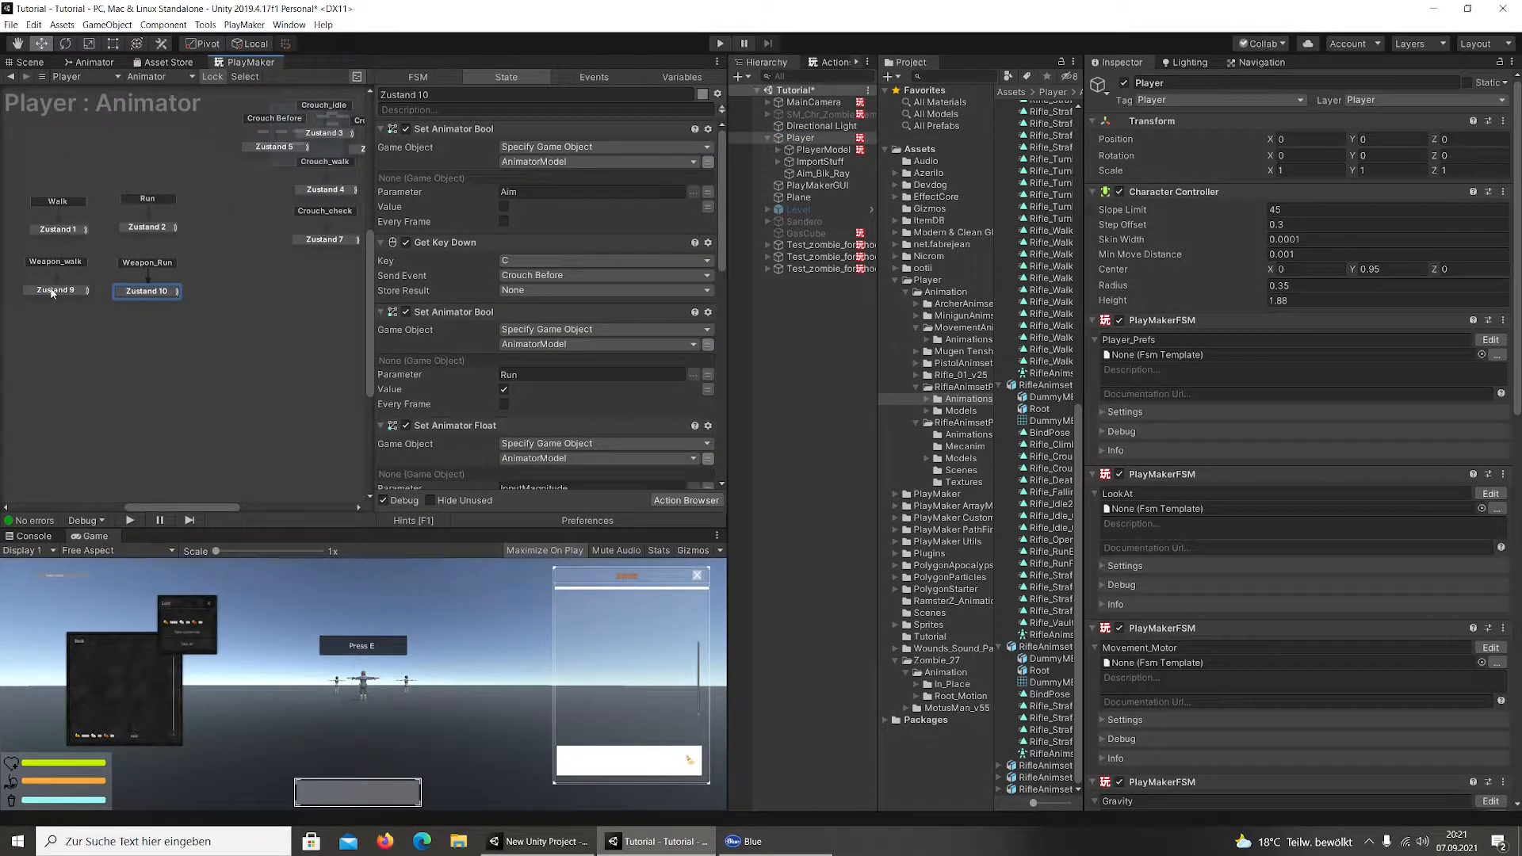
Review the actions of the Weapon_walk, Weapon_idle and START idle states, and locate the crouch states in the Animator FSM
{"action": "left_click", "coordinate": [51, 290]}
{"action": "scroll", "coordinate": [463, 282], "scroll_direction": "down", "scroll_amount": 8}
{"action": "middle_click_drag", "start_coordinate": [190, 297], "coordinate": [259, 290]}
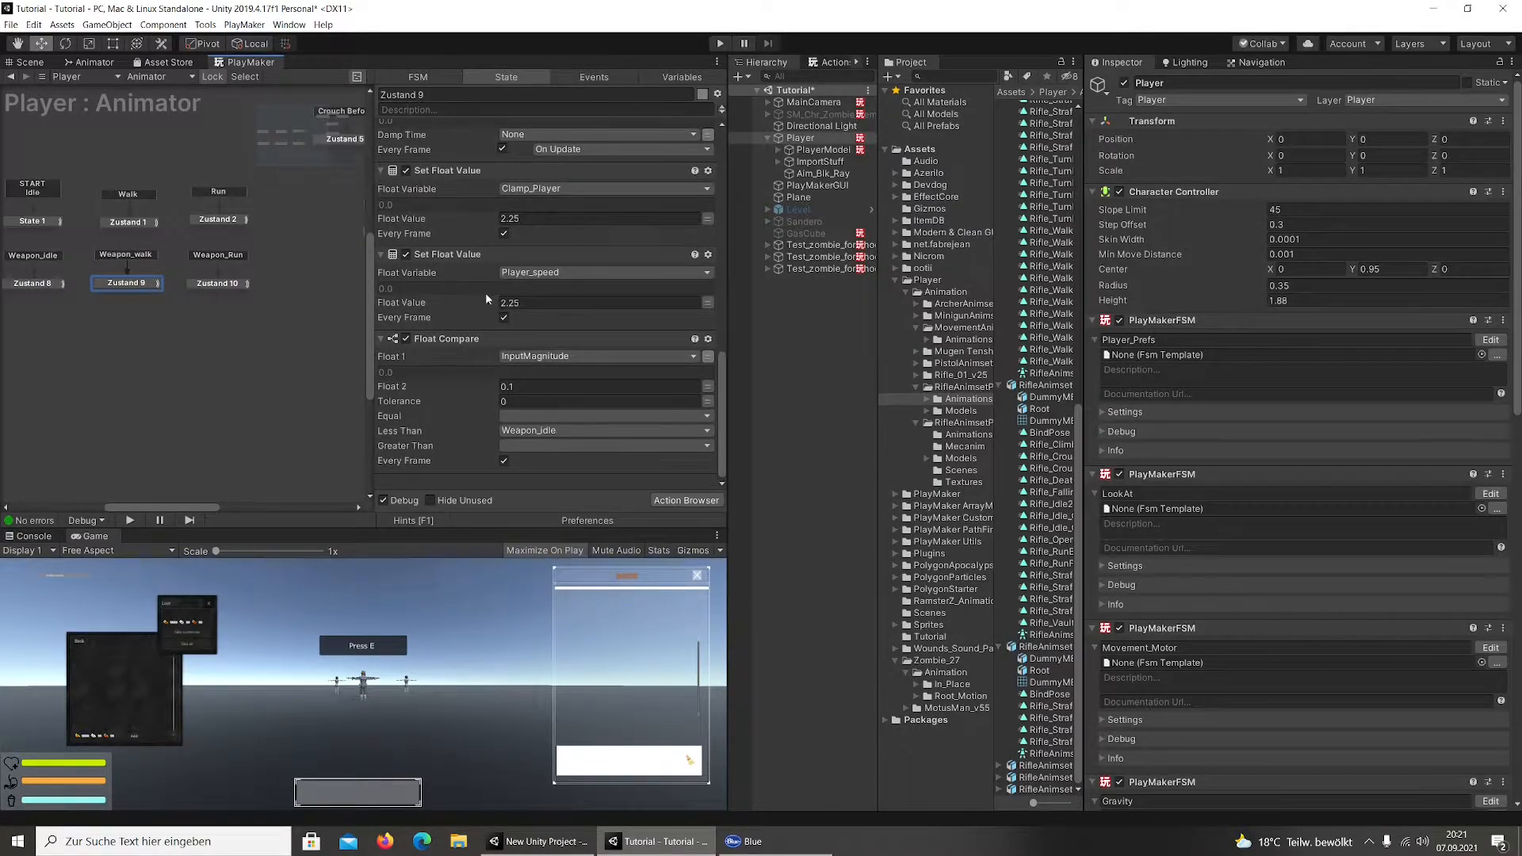
{"action": "scroll", "coordinate": [596, 421], "scroll_direction": "up", "scroll_amount": 8}
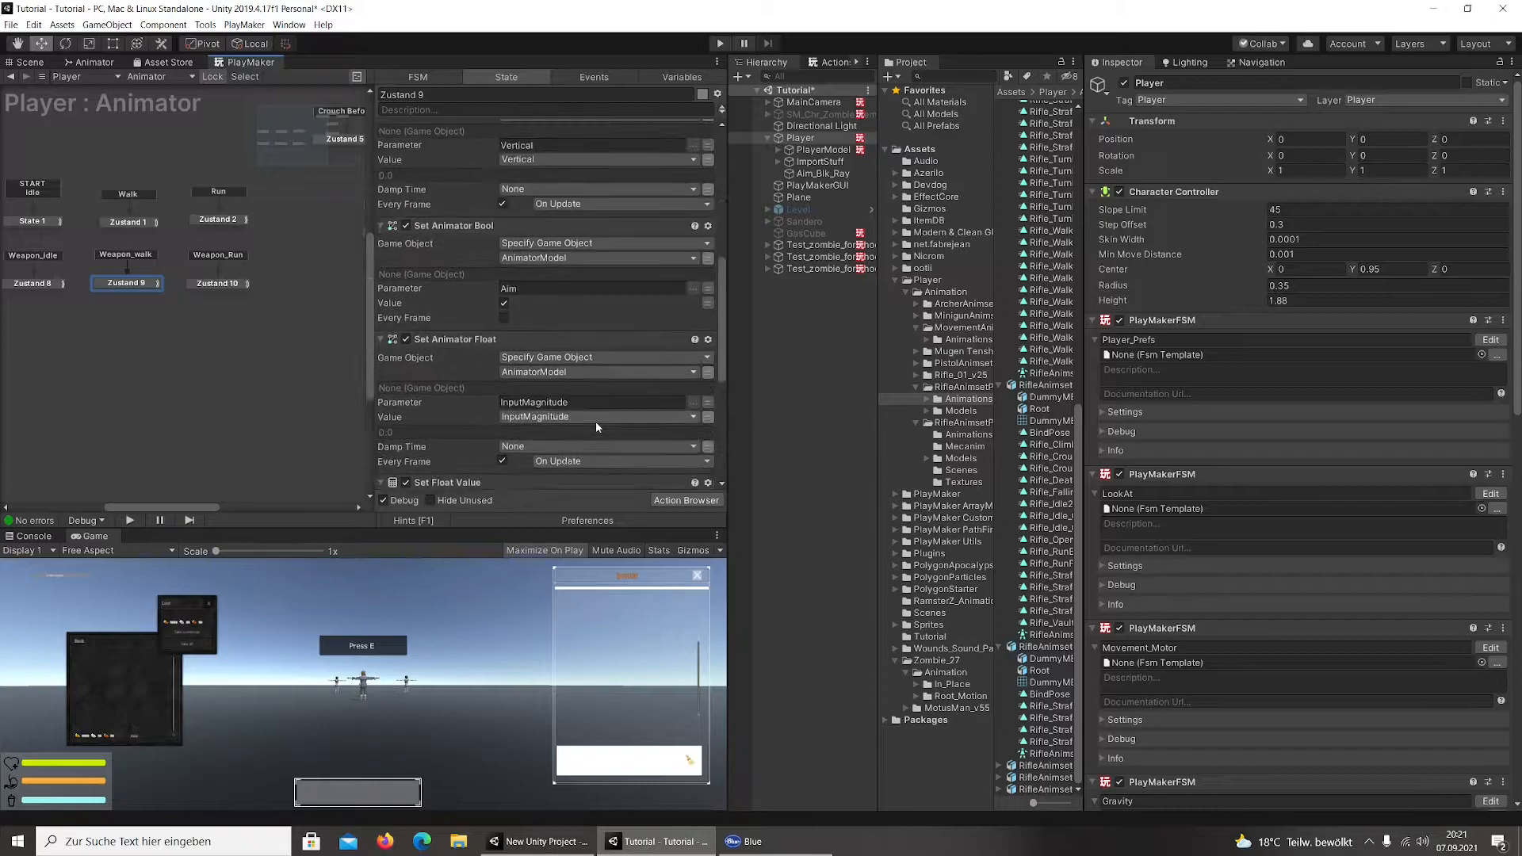
{"action": "scroll", "coordinate": [596, 425], "scroll_direction": "up", "scroll_amount": 10}
{"action": "left_click", "coordinate": [55, 283]}
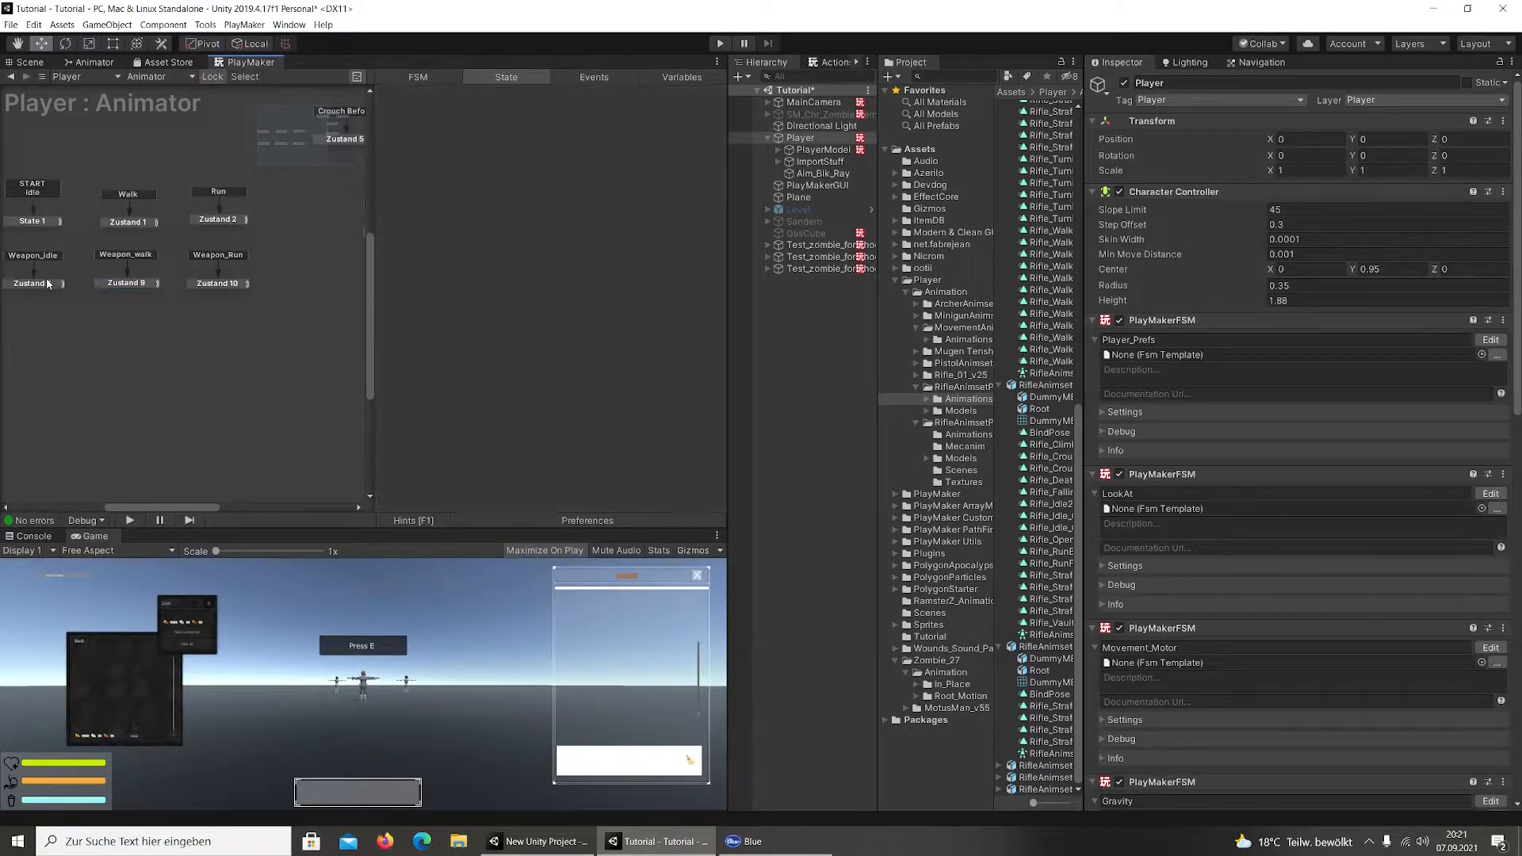
{"action": "scroll", "coordinate": [541, 301], "scroll_direction": "down", "scroll_amount": 5}
{"action": "scroll", "coordinate": [538, 300], "scroll_direction": "up", "scroll_amount": 5}
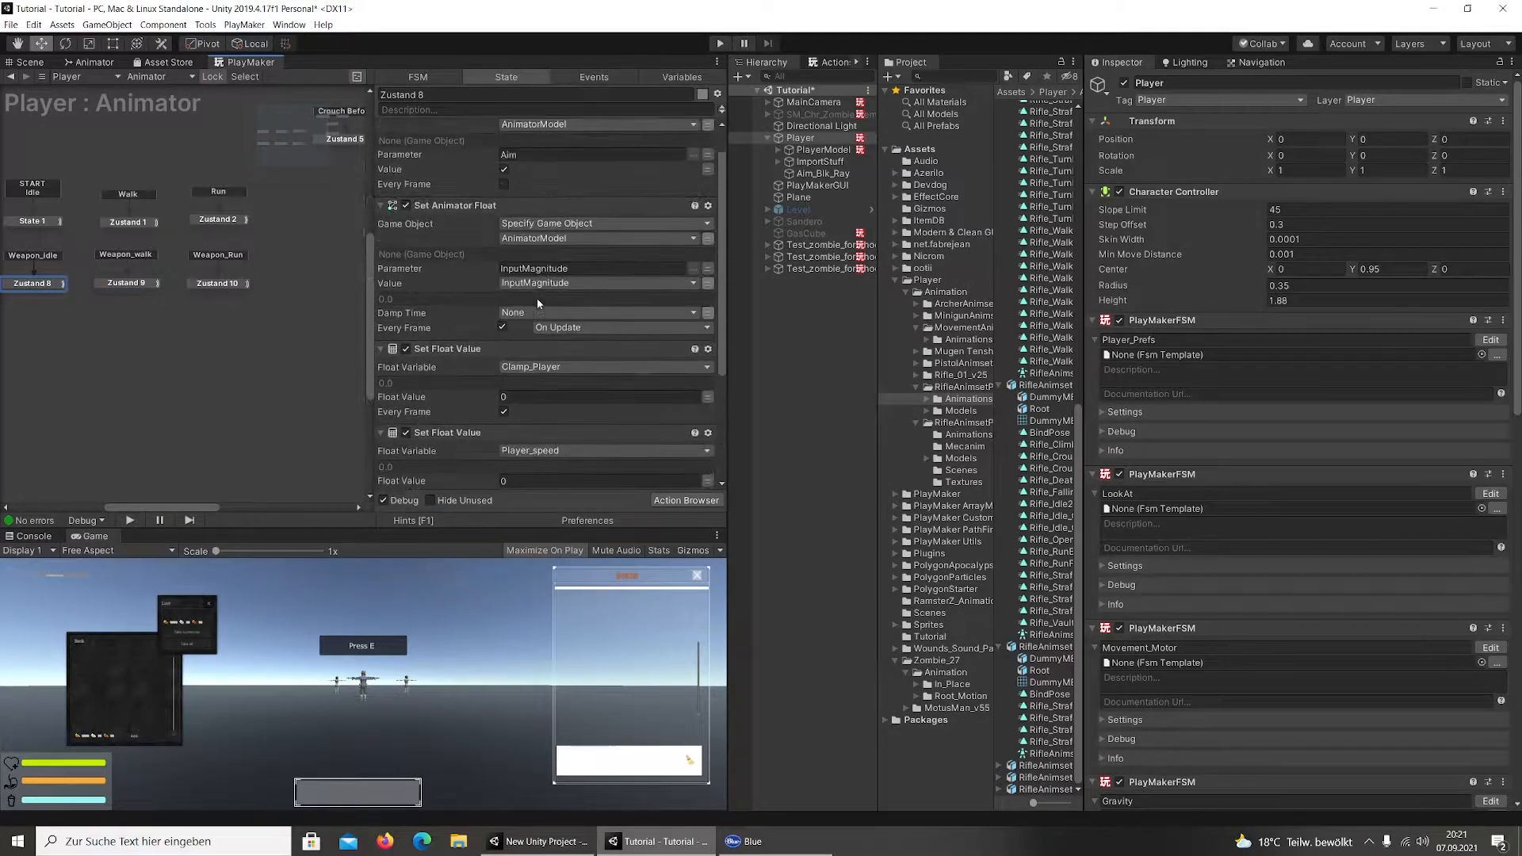
{"action": "middle_click_drag", "start_coordinate": [54, 240], "coordinate": [108, 273]}
{"action": "left_click", "coordinate": [153, 232]}
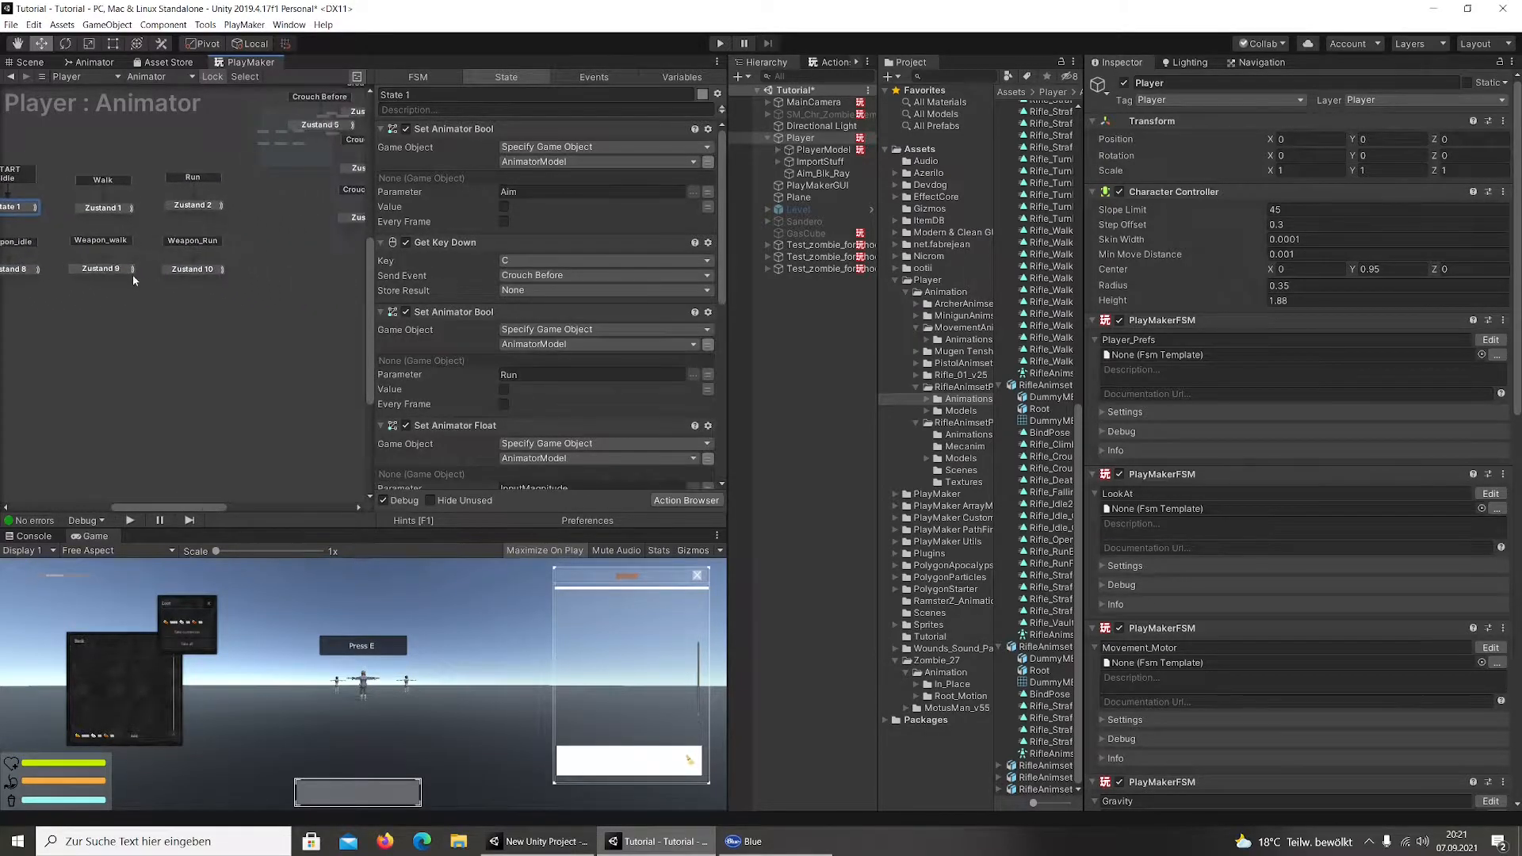
{"action": "middle_click_drag", "start_coordinate": [248, 275], "coordinate": [81, 314]}
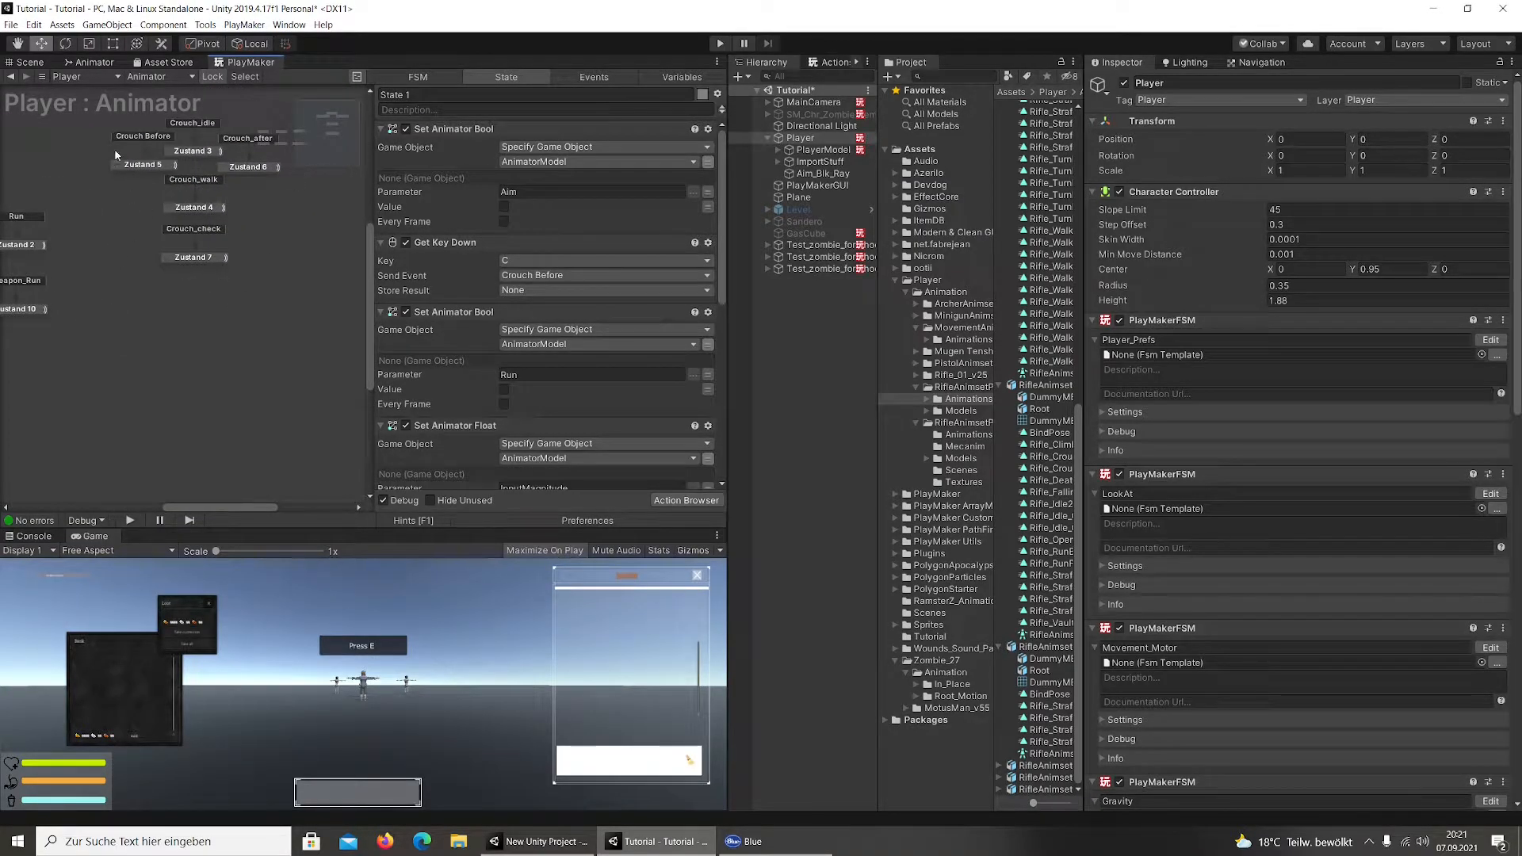
{"action": "middle_click_drag", "start_coordinate": [321, 200], "coordinate": [297, 280]}
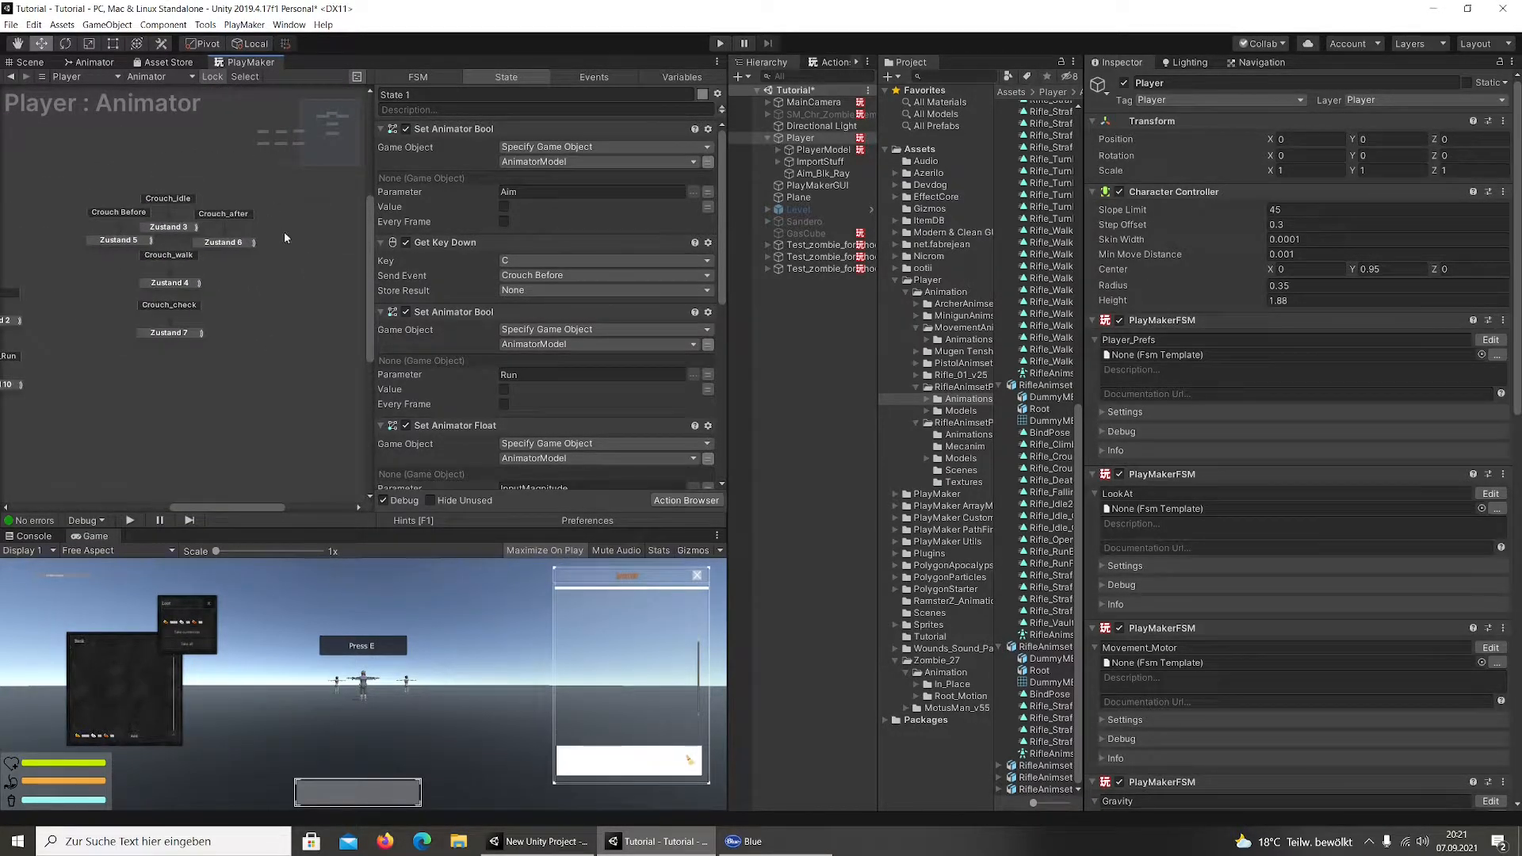
Switch to the New Unity Project window and open the Player's Animator FSM for editing
{"action": "left_click", "coordinate": [542, 842]}
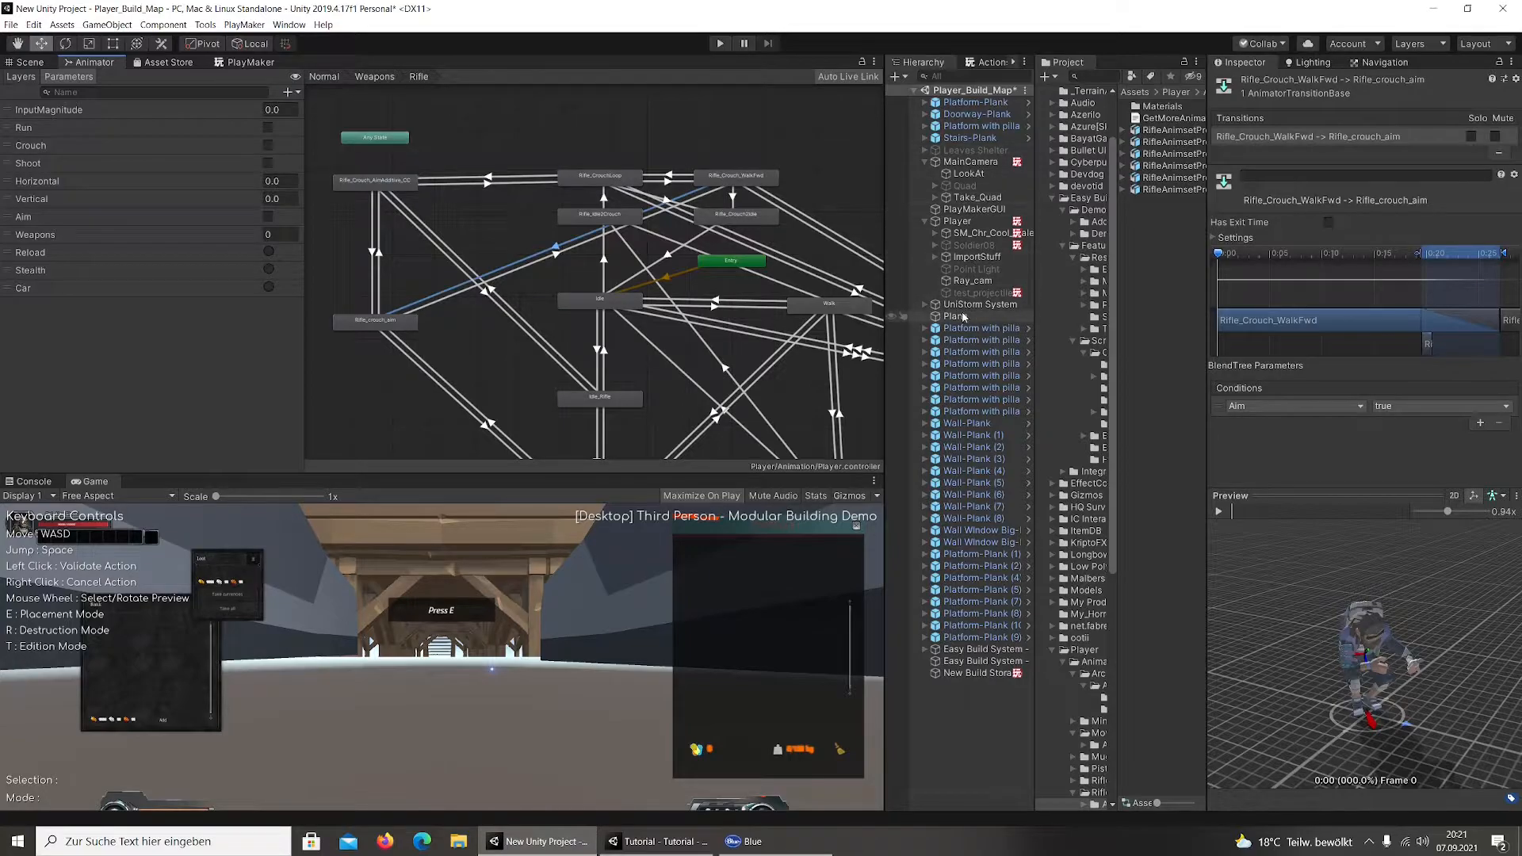
{"action": "left_click", "coordinate": [925, 162]}
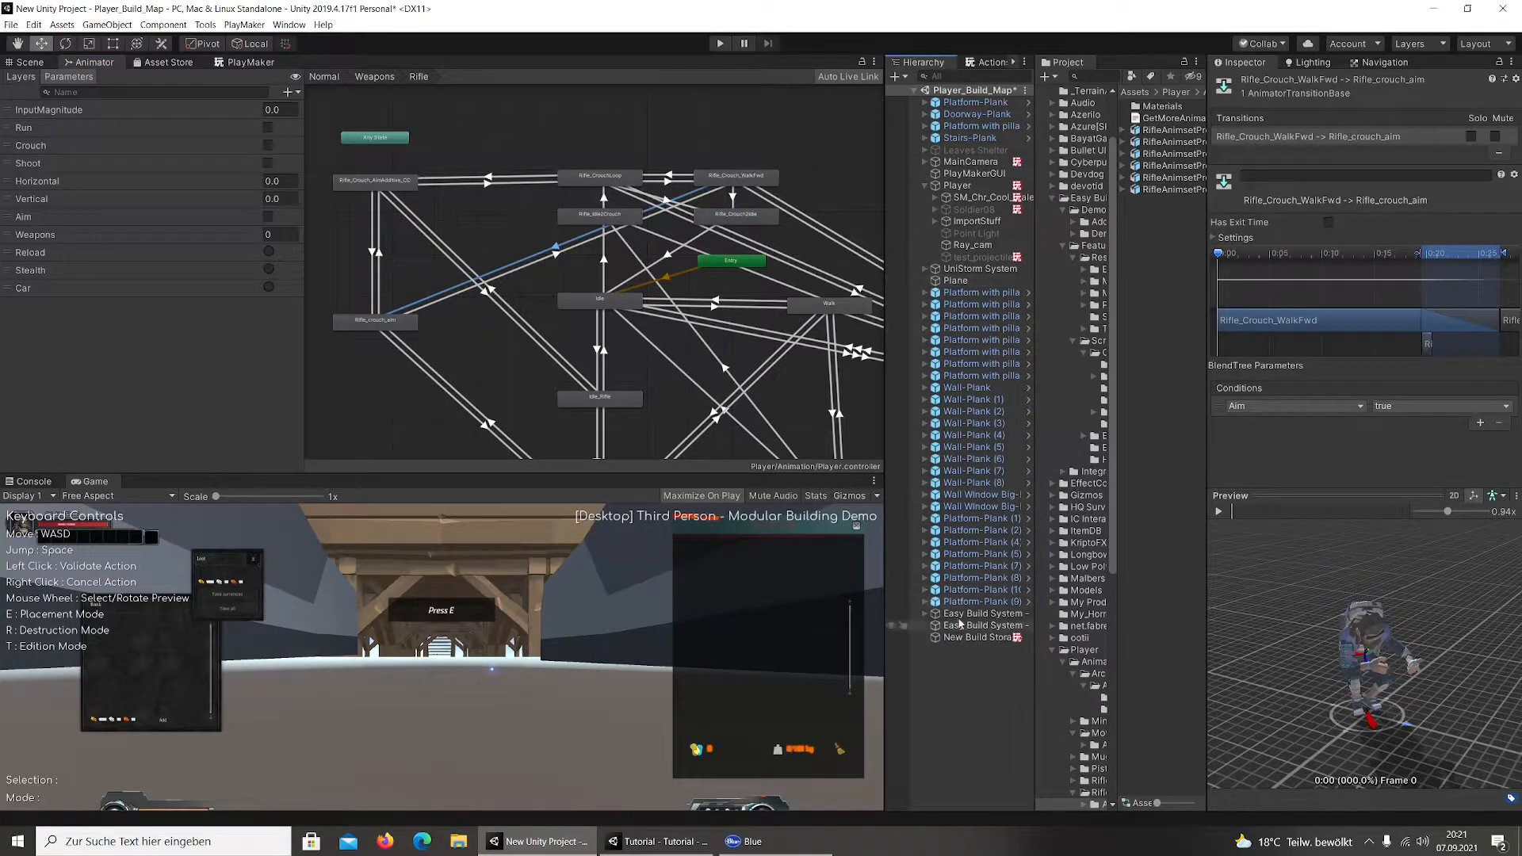
{"action": "left_click", "coordinate": [957, 186]}
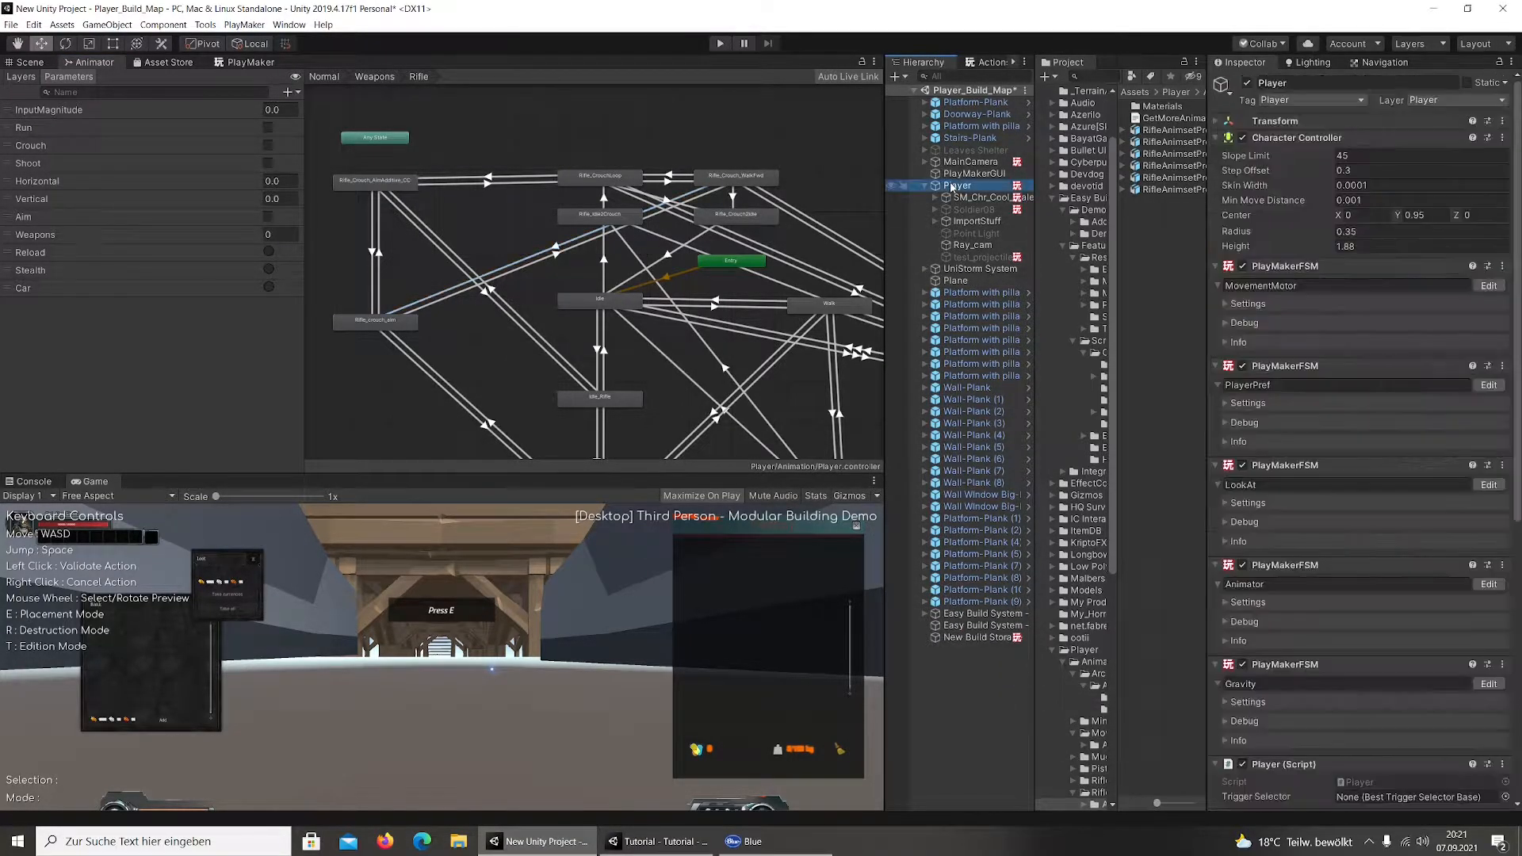
{"action": "left_click", "coordinate": [1488, 584]}
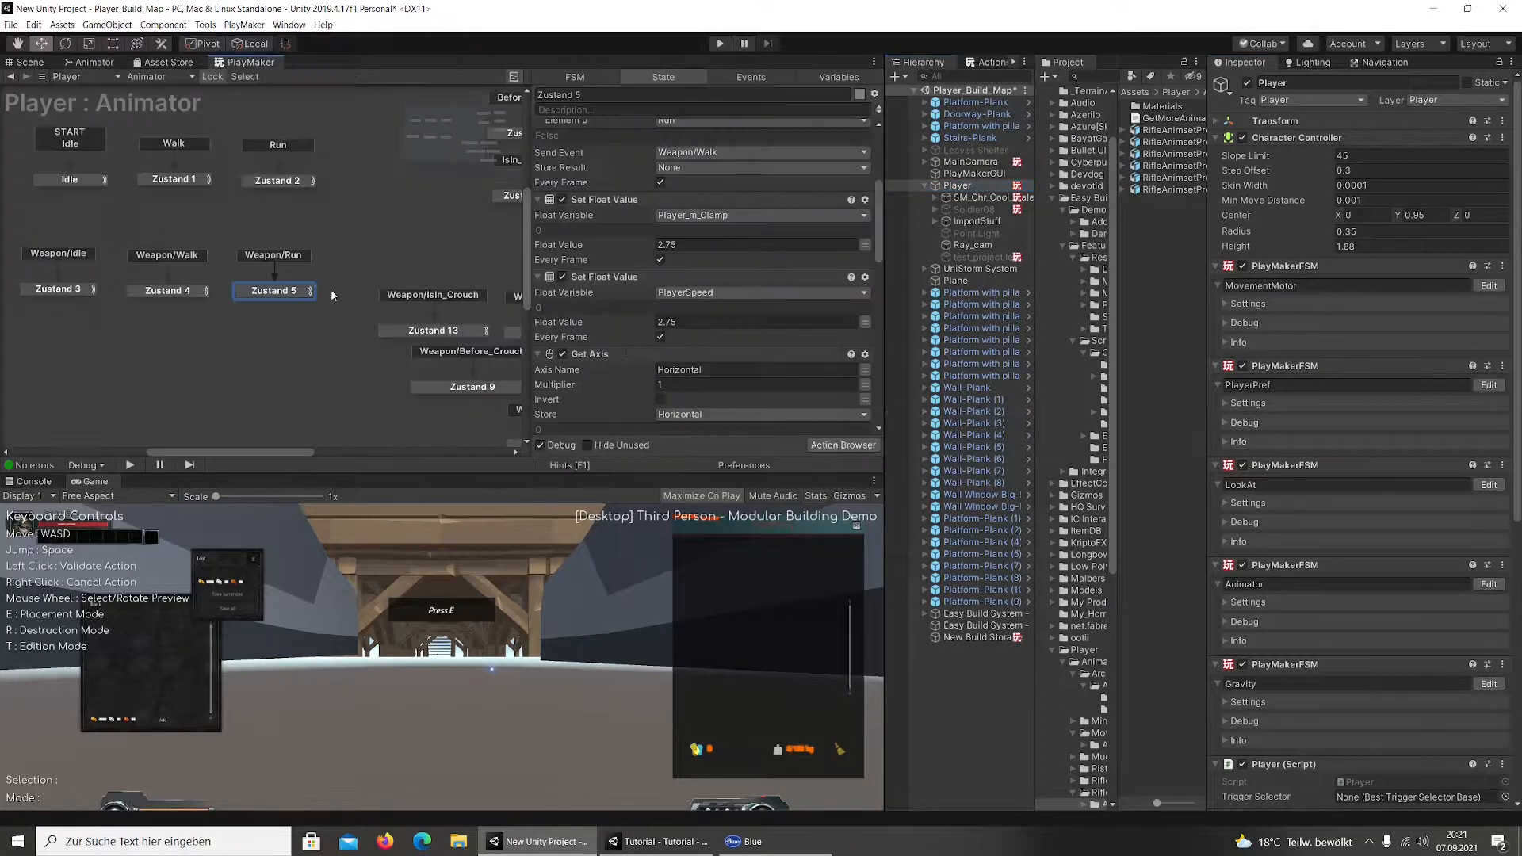
Examine the reference FSM's weapon crouch states, including the actions of the Weapon/IsIn_Crouch and Weapon/Crouch_Idle states
{"action": "middle_click_drag", "start_coordinate": [306, 165], "coordinate": [196, 152]}
{"action": "scroll", "coordinate": [263, 228], "scroll_direction": "down", "scroll_amount": 3}
{"action": "middle_click_drag", "start_coordinate": [331, 212], "coordinate": [268, 214]}
{"action": "left_click", "coordinate": [239, 296]}
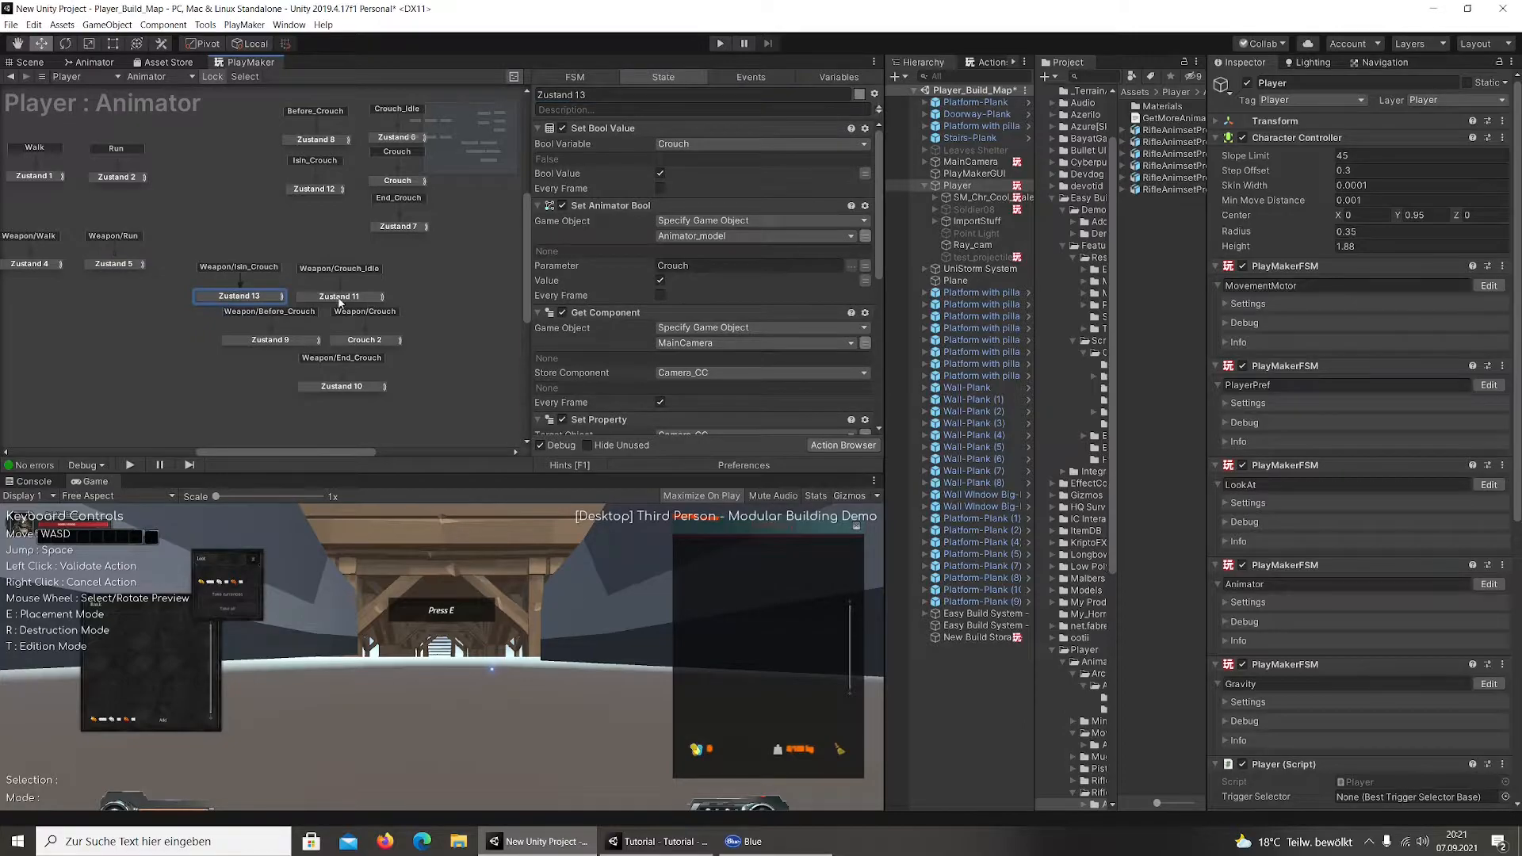
{"action": "left_click", "coordinate": [340, 297]}
{"action": "scroll", "coordinate": [751, 316], "scroll_direction": "down", "scroll_amount": 5}
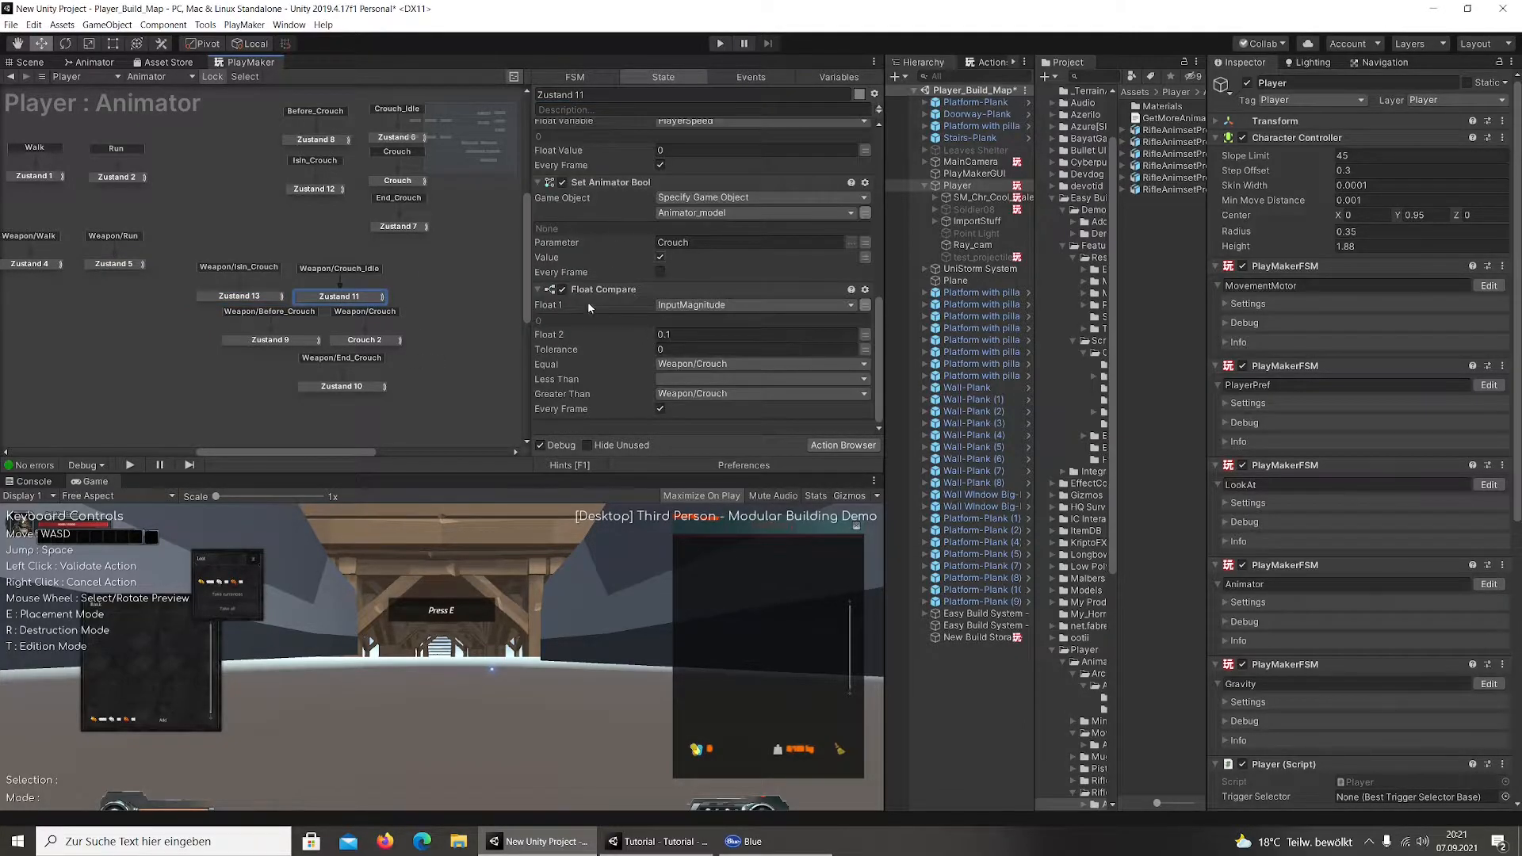
{"action": "scroll", "coordinate": [662, 287], "scroll_direction": "down", "scroll_amount": 5}
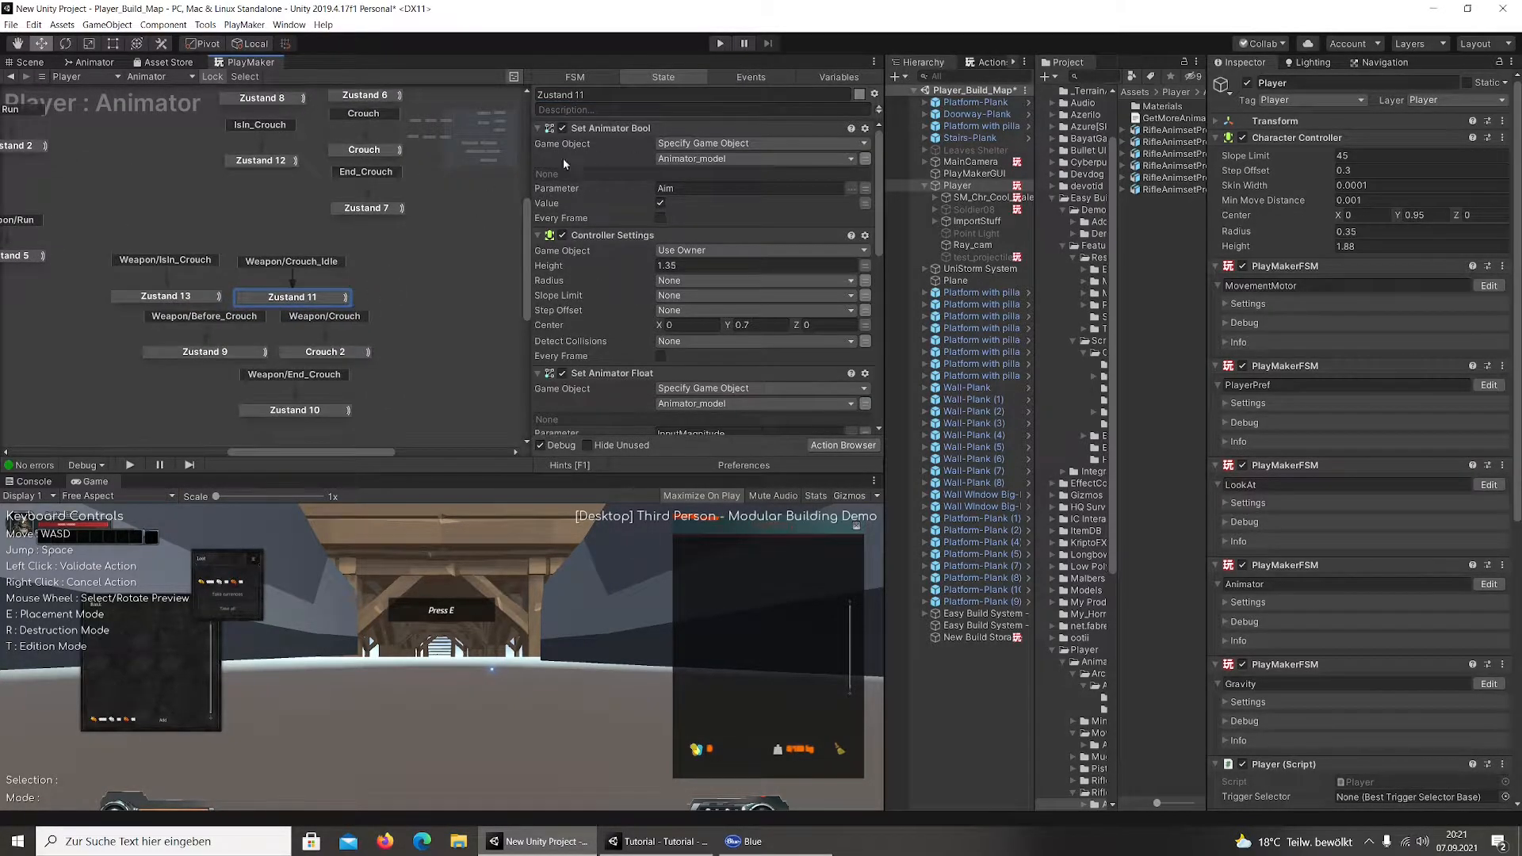
{"action": "left_click", "coordinate": [224, 355]}
{"action": "left_click", "coordinate": [313, 396]}
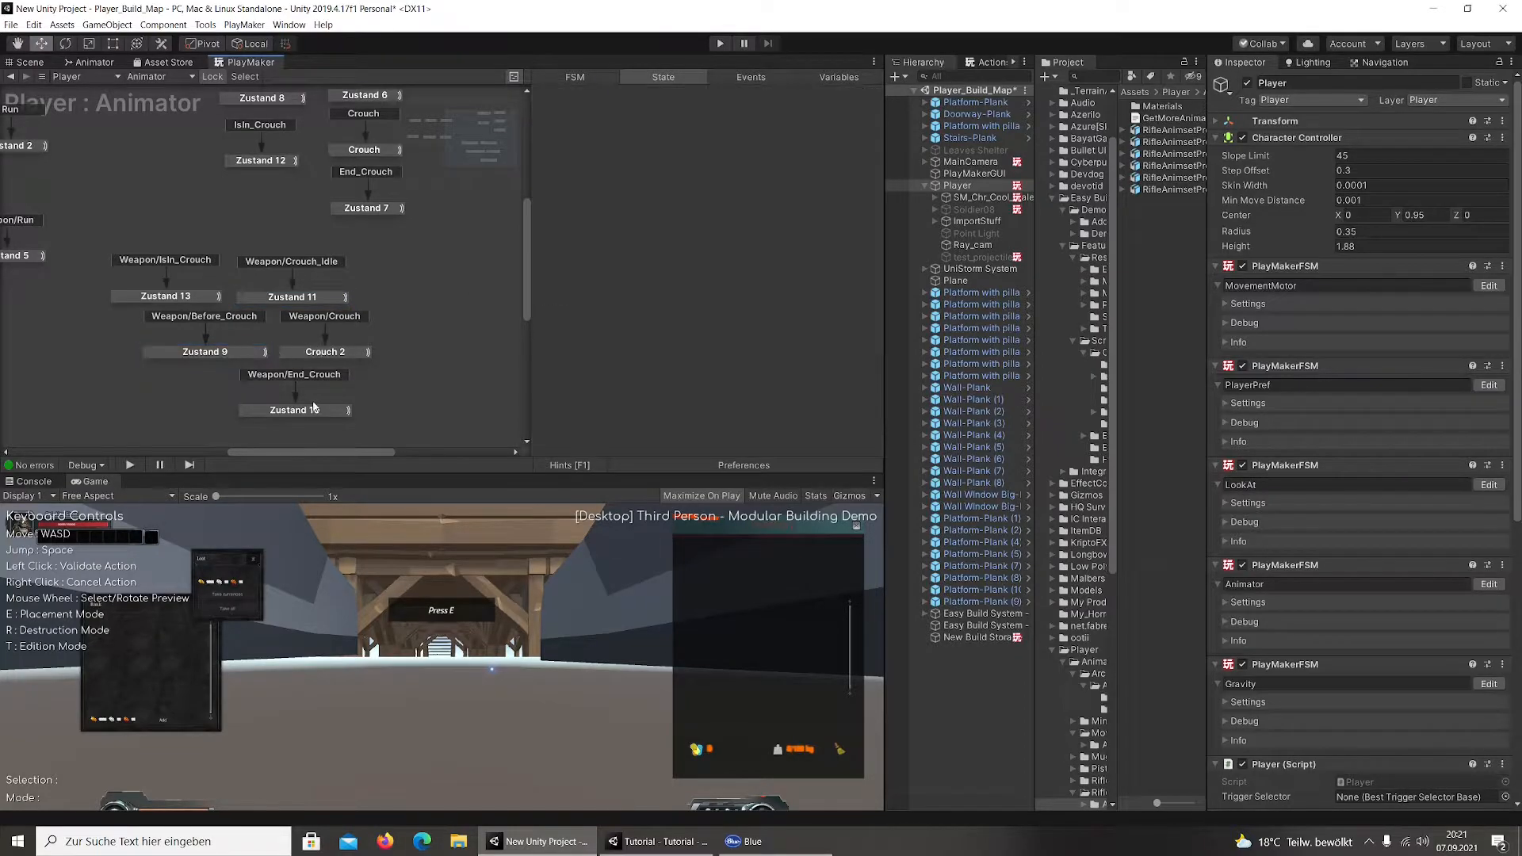
Examine the reference FSM's regular Before_Crouch, Crouch_Idle, IsIn_Crouch, Crouch and End_Crouch states for comparison
{"action": "scroll", "coordinate": [229, 222], "scroll_direction": "down", "scroll_amount": 2}
{"action": "scroll", "coordinate": [201, 222], "scroll_direction": "down", "scroll_amount": 1}
{"action": "middle_click_drag", "start_coordinate": [201, 222], "coordinate": [206, 260]}
{"action": "left_click", "coordinate": [323, 194]}
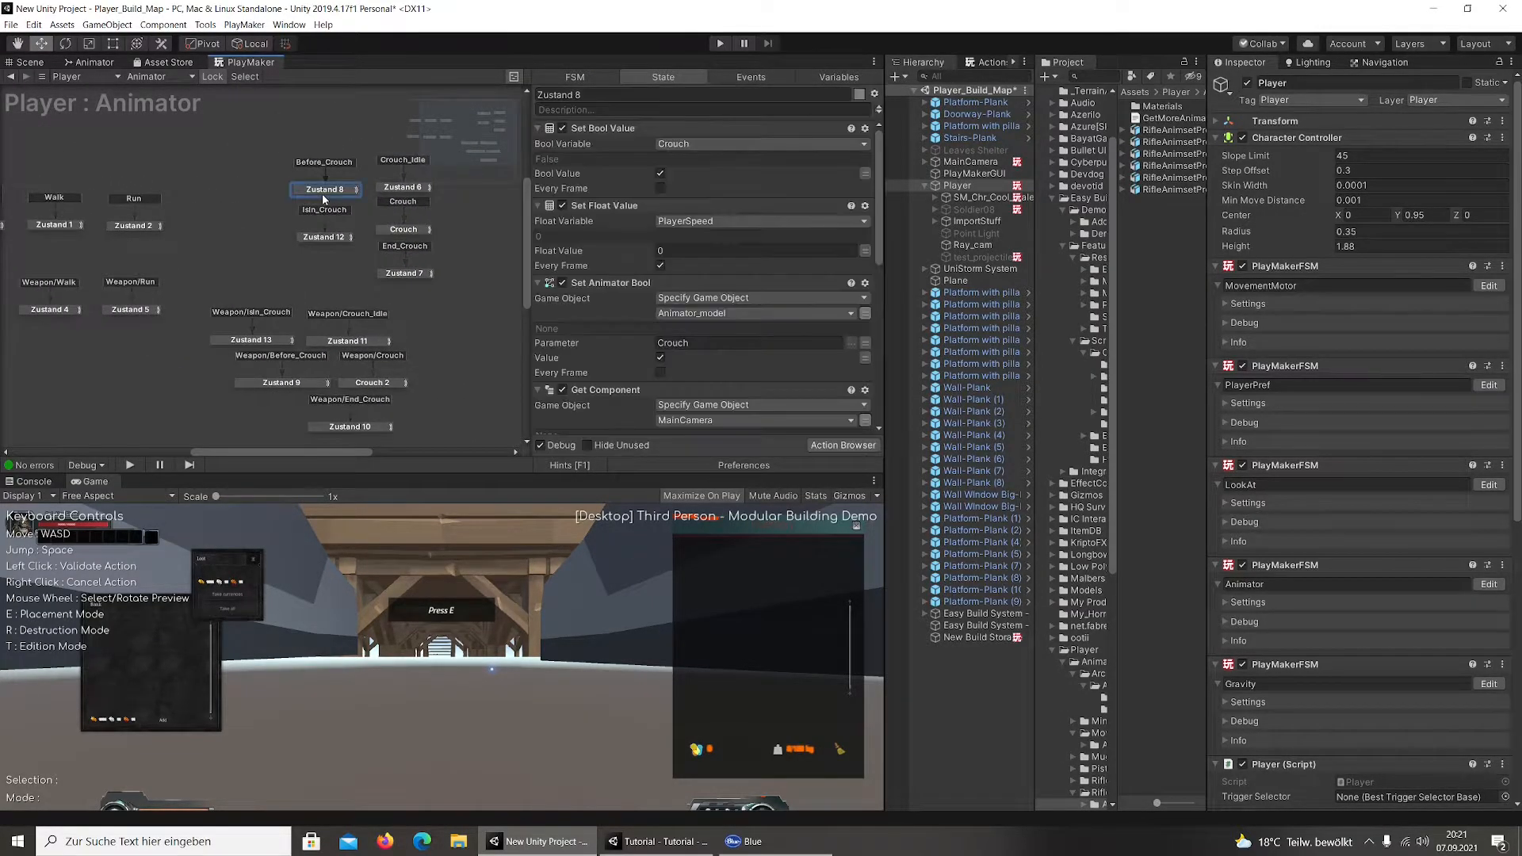
{"action": "left_click", "coordinate": [394, 189]}
{"action": "scroll", "coordinate": [746, 225], "scroll_direction": "down", "scroll_amount": 4}
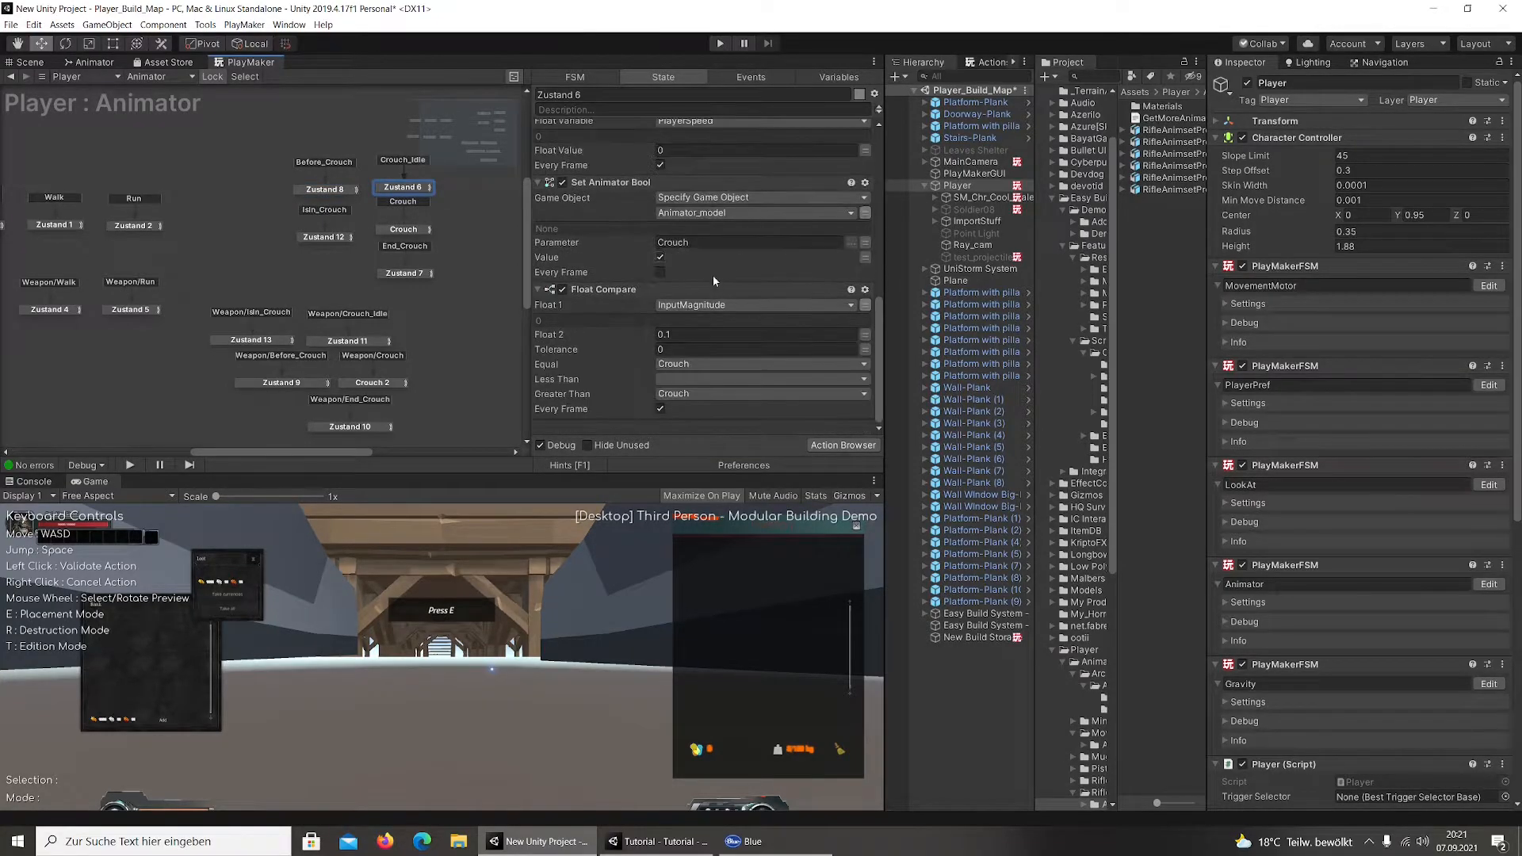
{"action": "scroll", "coordinate": [561, 264], "scroll_direction": "down", "scroll_amount": 6}
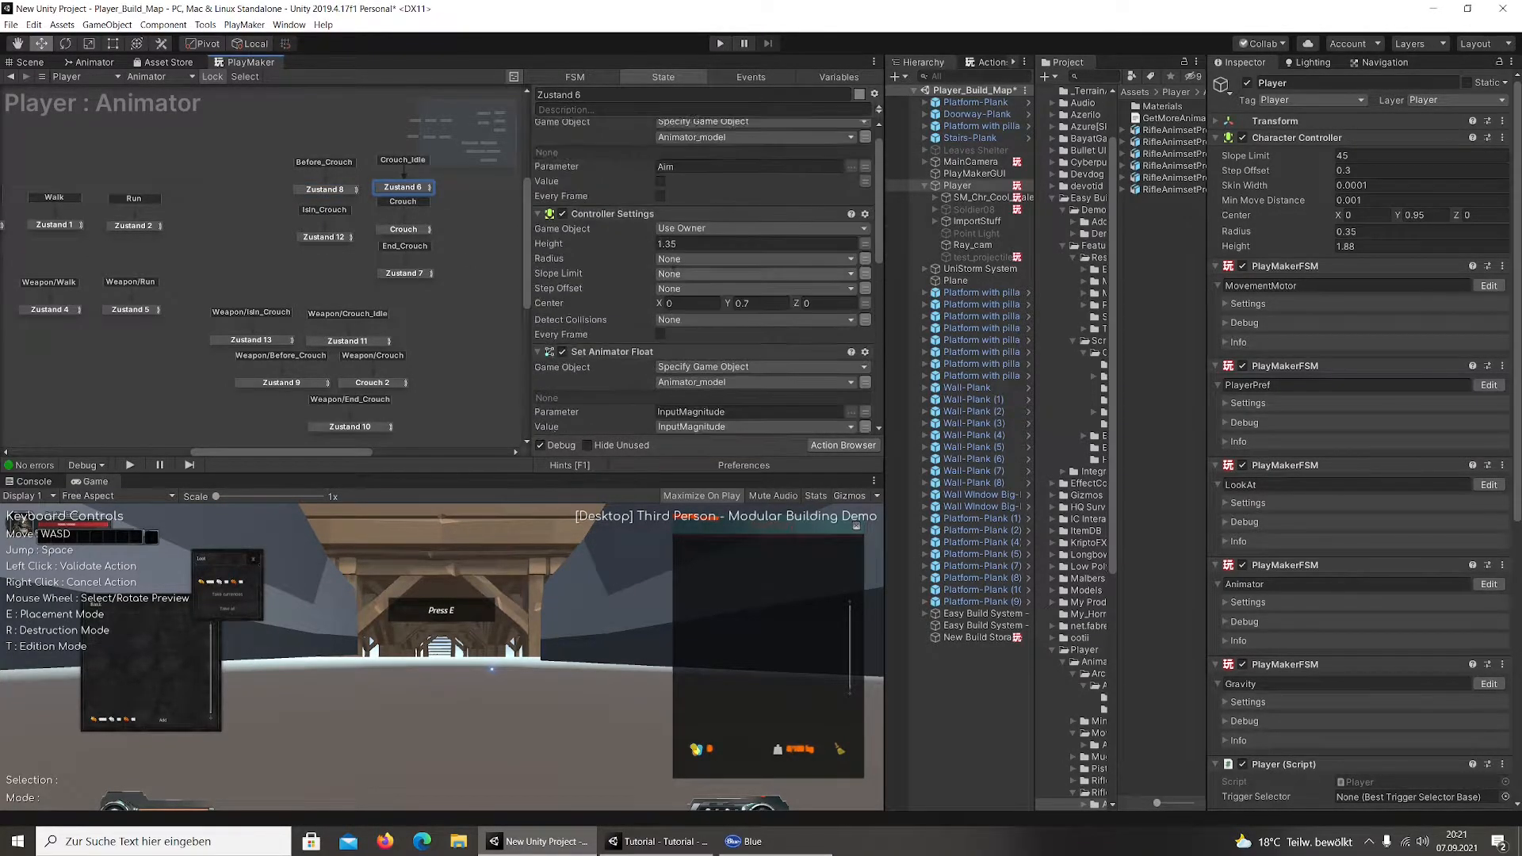
{"action": "scroll", "coordinate": [621, 249], "scroll_direction": "up", "scroll_amount": 5}
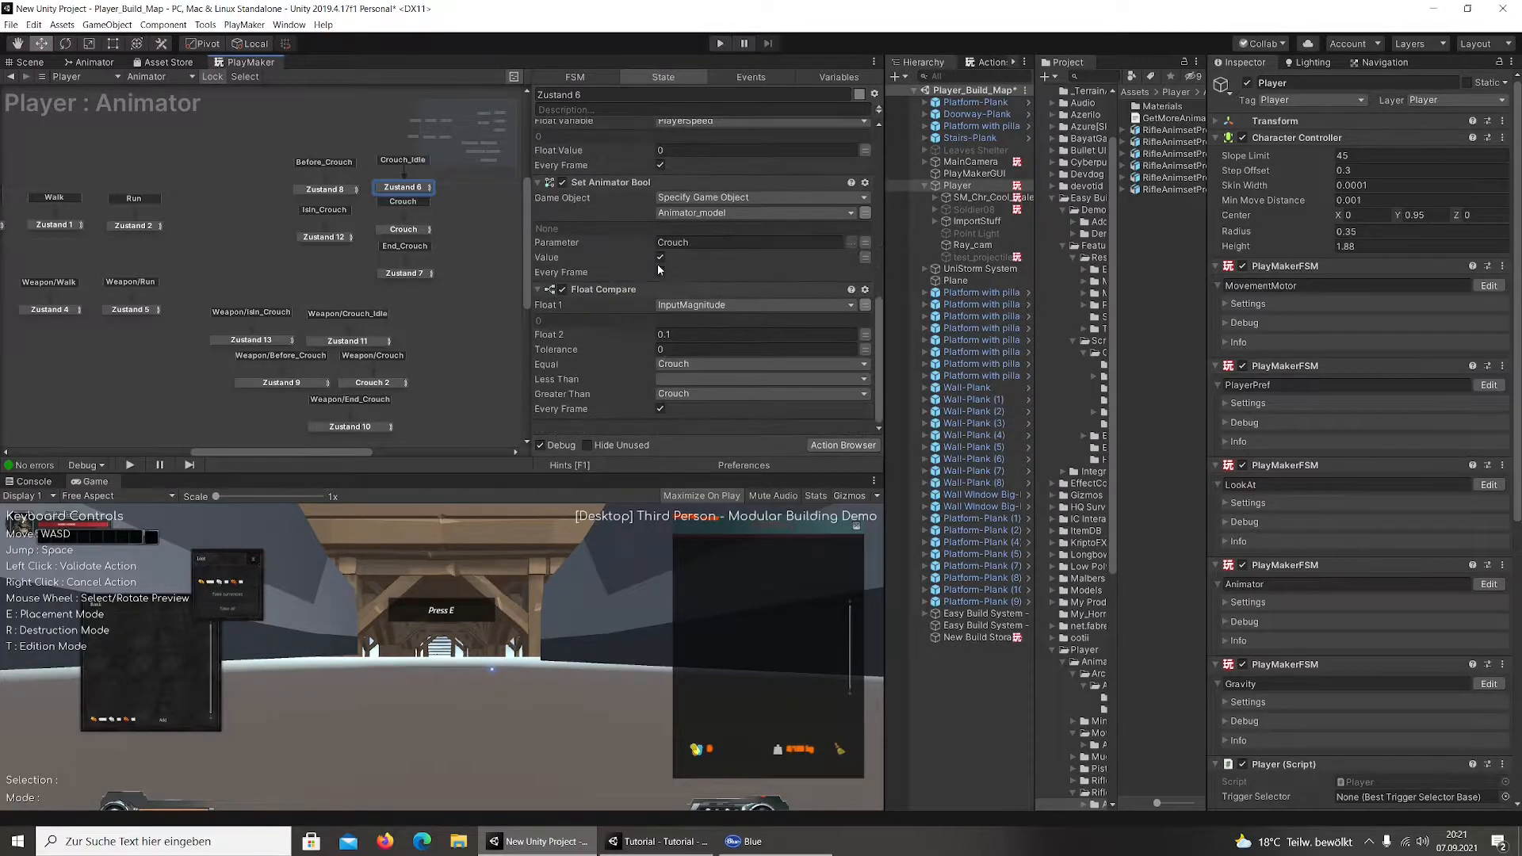
{"action": "left_click", "coordinate": [338, 237]}
{"action": "scroll", "coordinate": [709, 227], "scroll_direction": "down", "scroll_amount": 5}
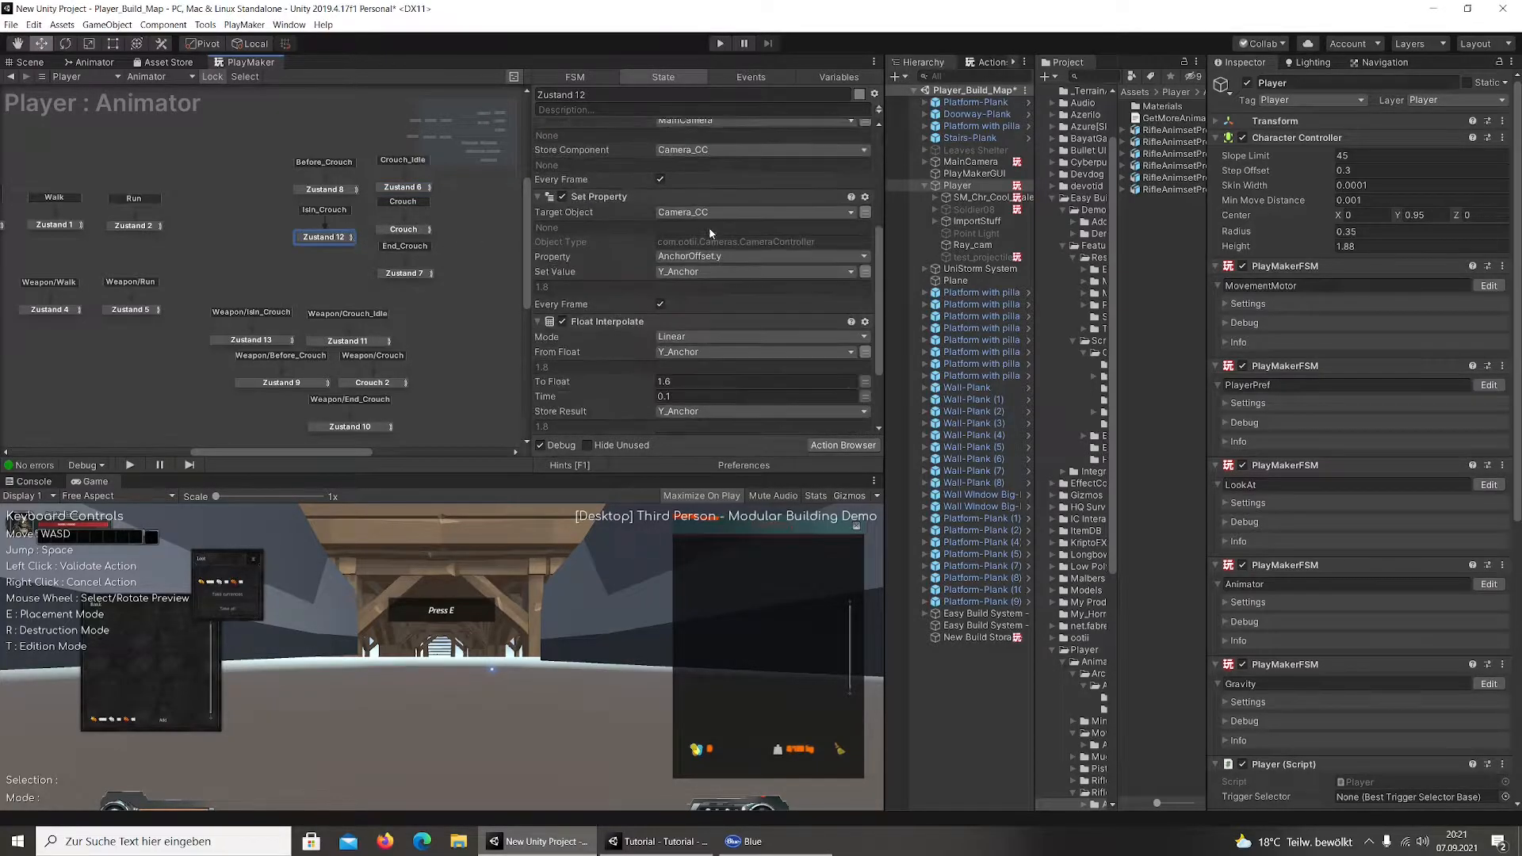
{"action": "left_click", "coordinate": [402, 230]}
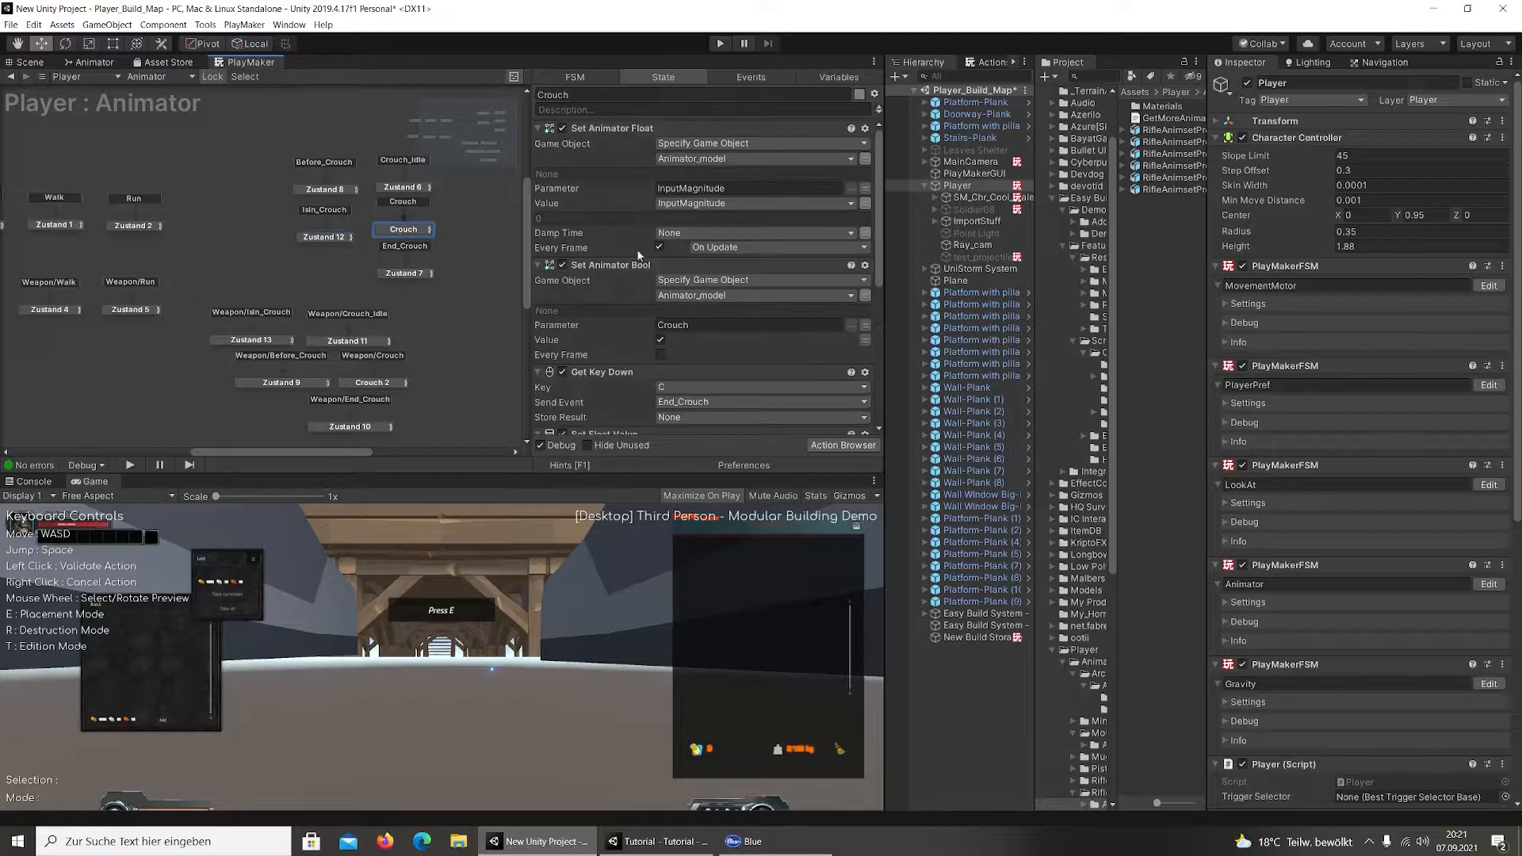
{"action": "left_click", "coordinate": [430, 273]}
{"action": "scroll", "coordinate": [721, 284], "scroll_direction": "down", "scroll_amount": 5}
{"action": "scroll", "coordinate": [214, 269], "scroll_direction": "down", "scroll_amount": 2}
Check how the Weapon/Walk and Weapon/Idle states handle their run and crouch key events in the reference FSM
{"action": "left_click", "coordinate": [145, 300]}
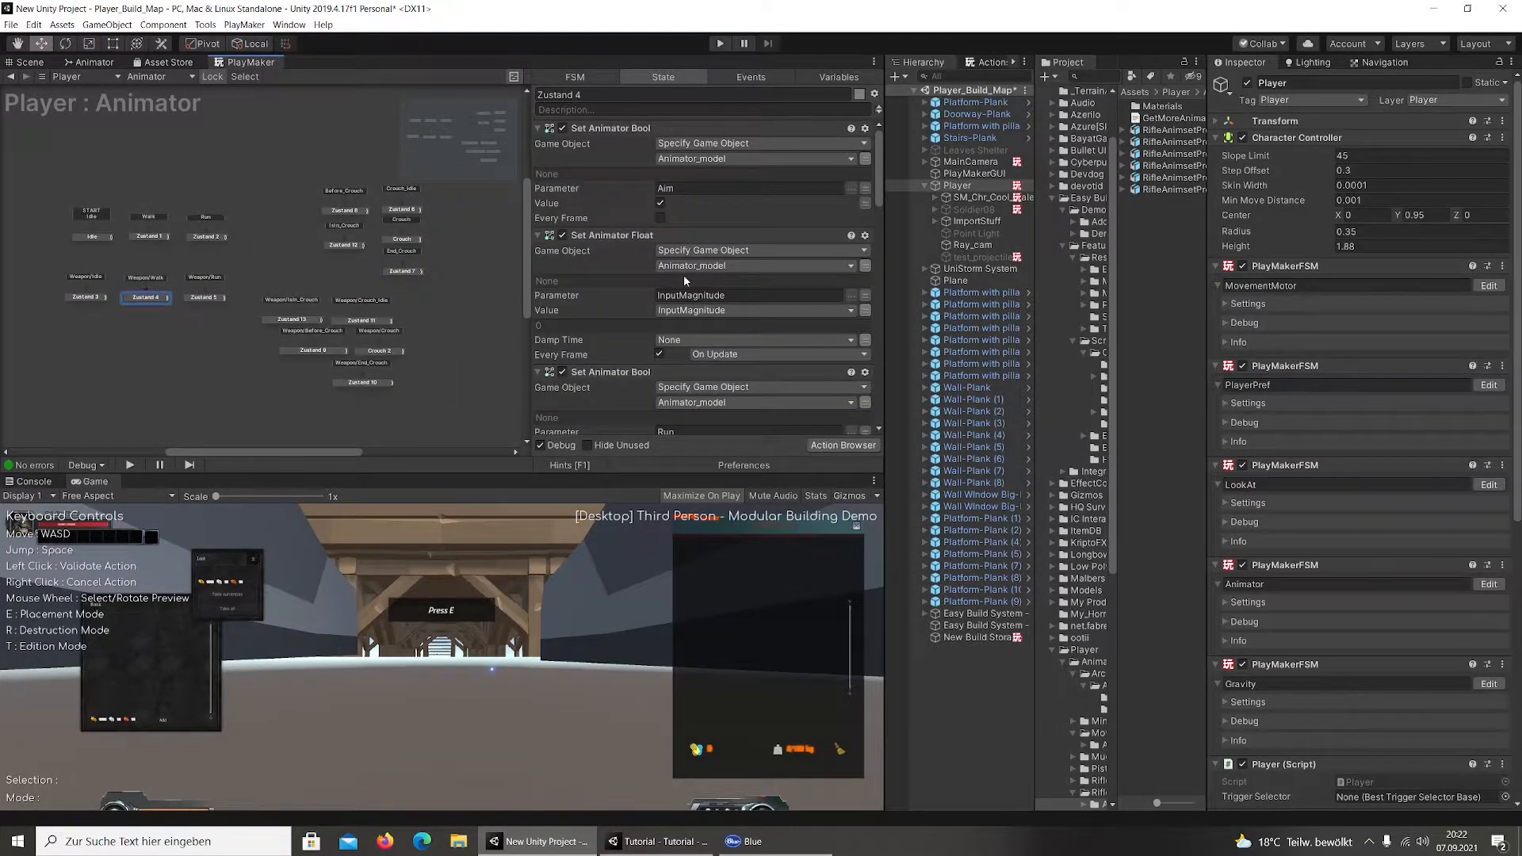
{"action": "scroll", "coordinate": [683, 274], "scroll_direction": "down", "scroll_amount": 4}
{"action": "scroll", "coordinate": [684, 275], "scroll_direction": "down", "scroll_amount": 8}
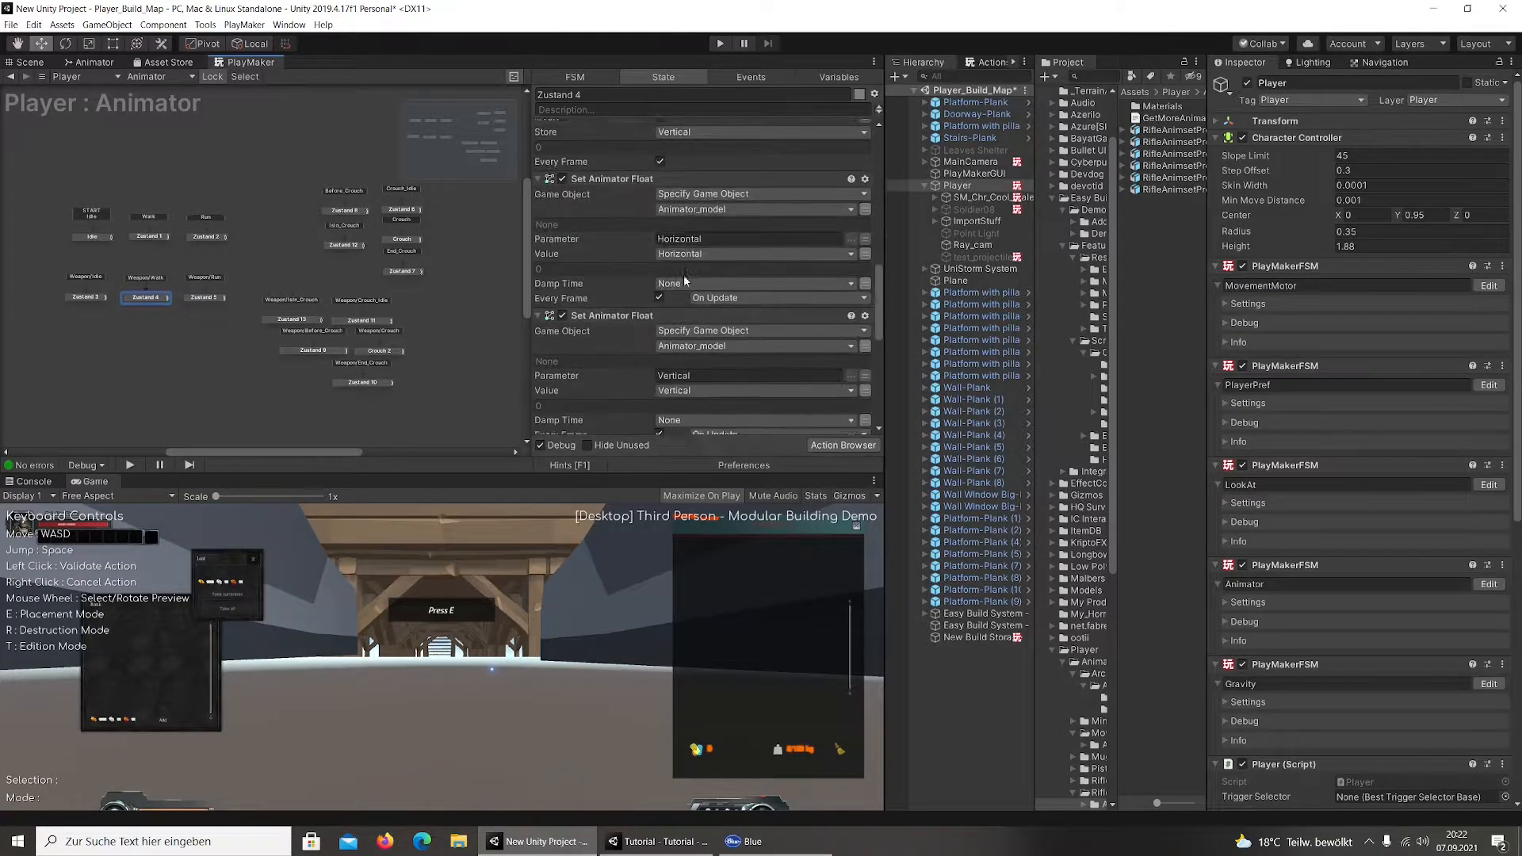
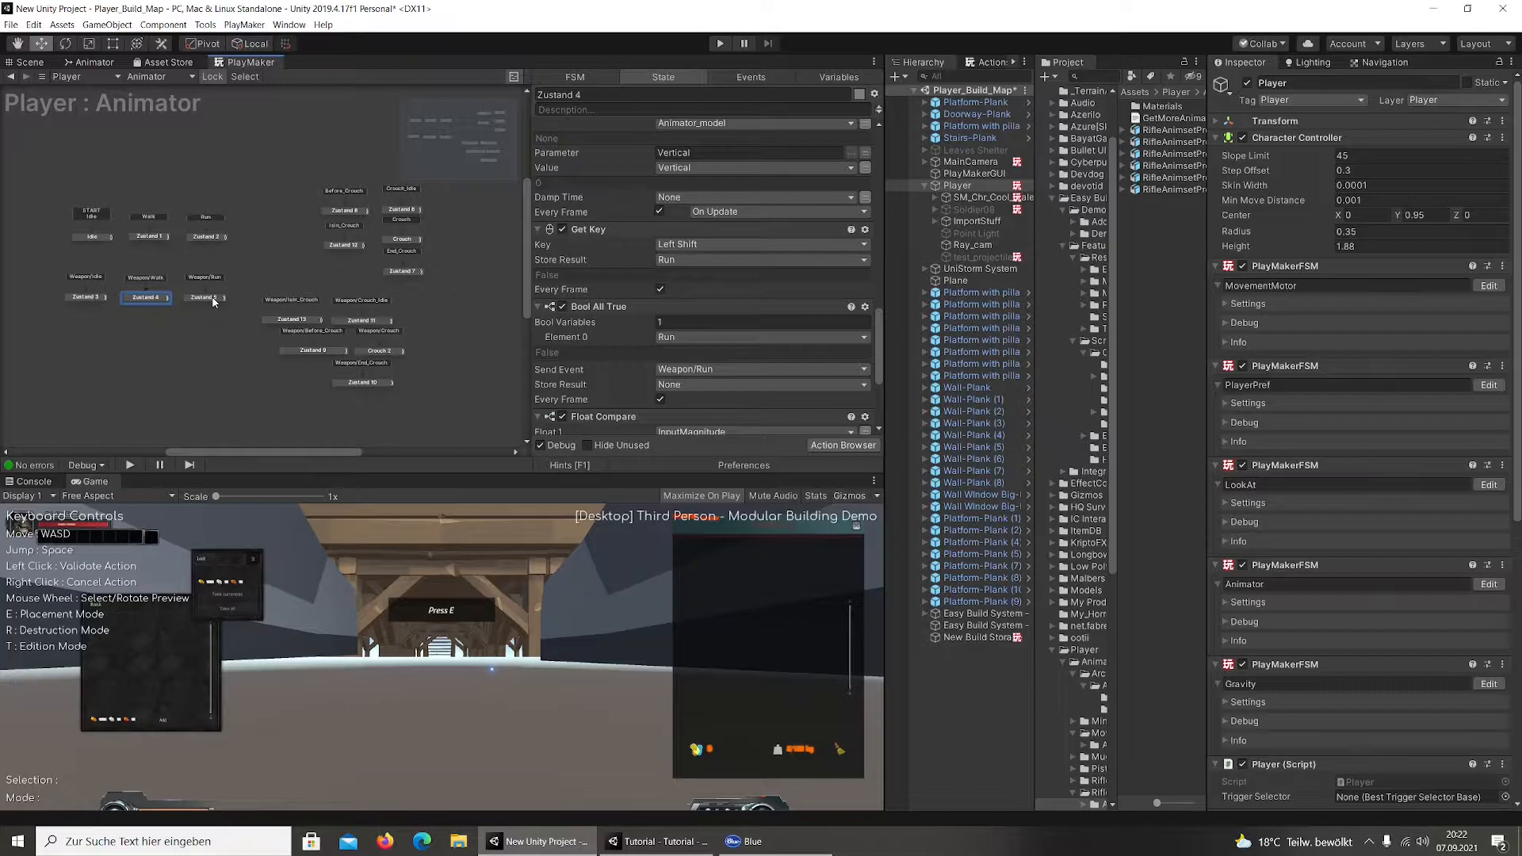
{"action": "scroll", "coordinate": [555, 348], "scroll_direction": "down", "scroll_amount": 5}
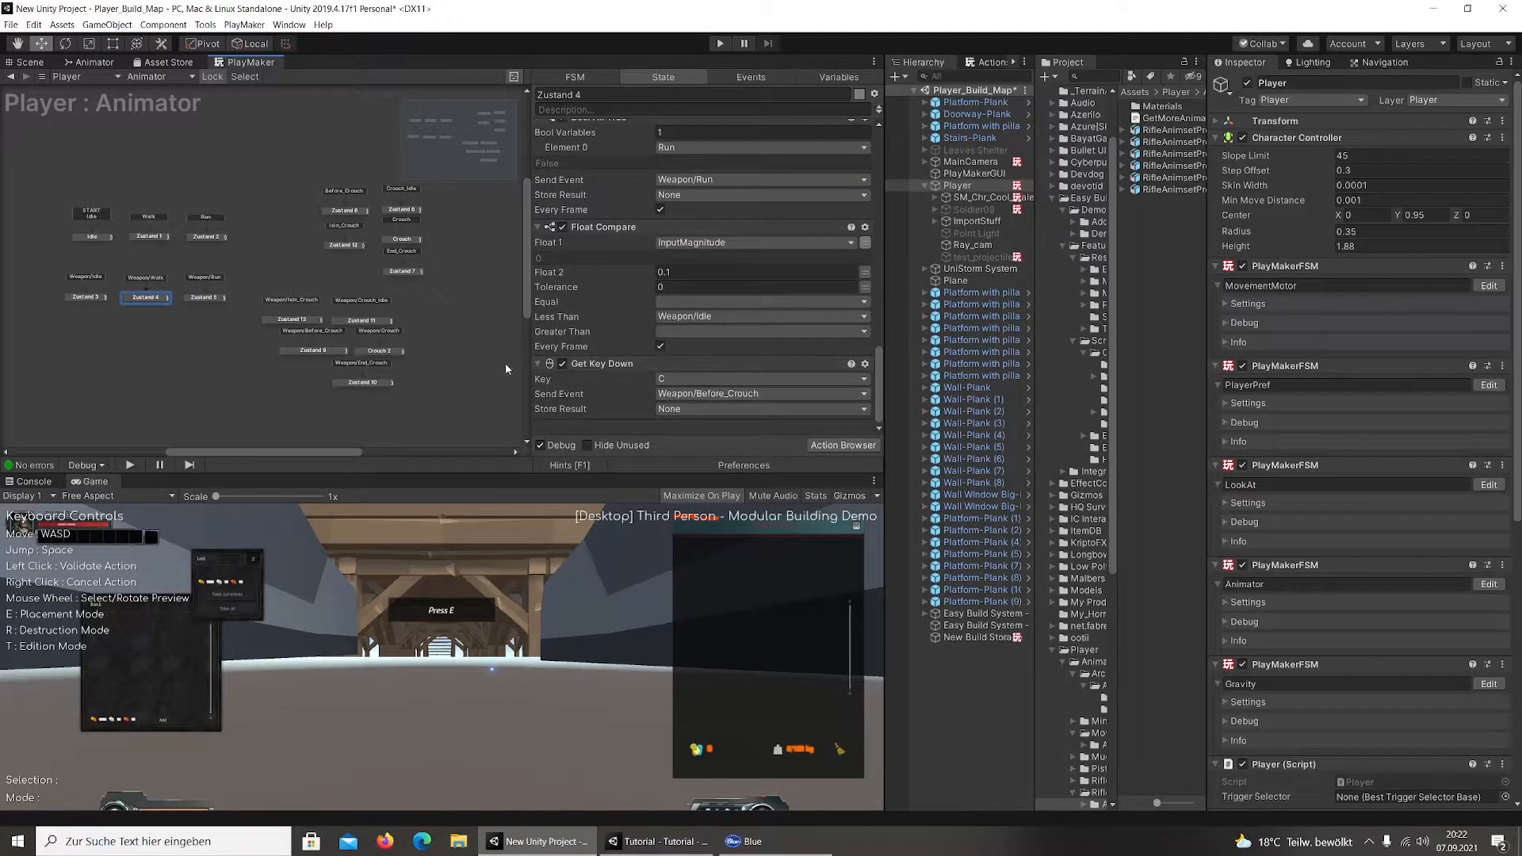
{"action": "left_click", "coordinate": [85, 298]}
{"action": "scroll", "coordinate": [739, 293], "scroll_direction": "down", "scroll_amount": 5}
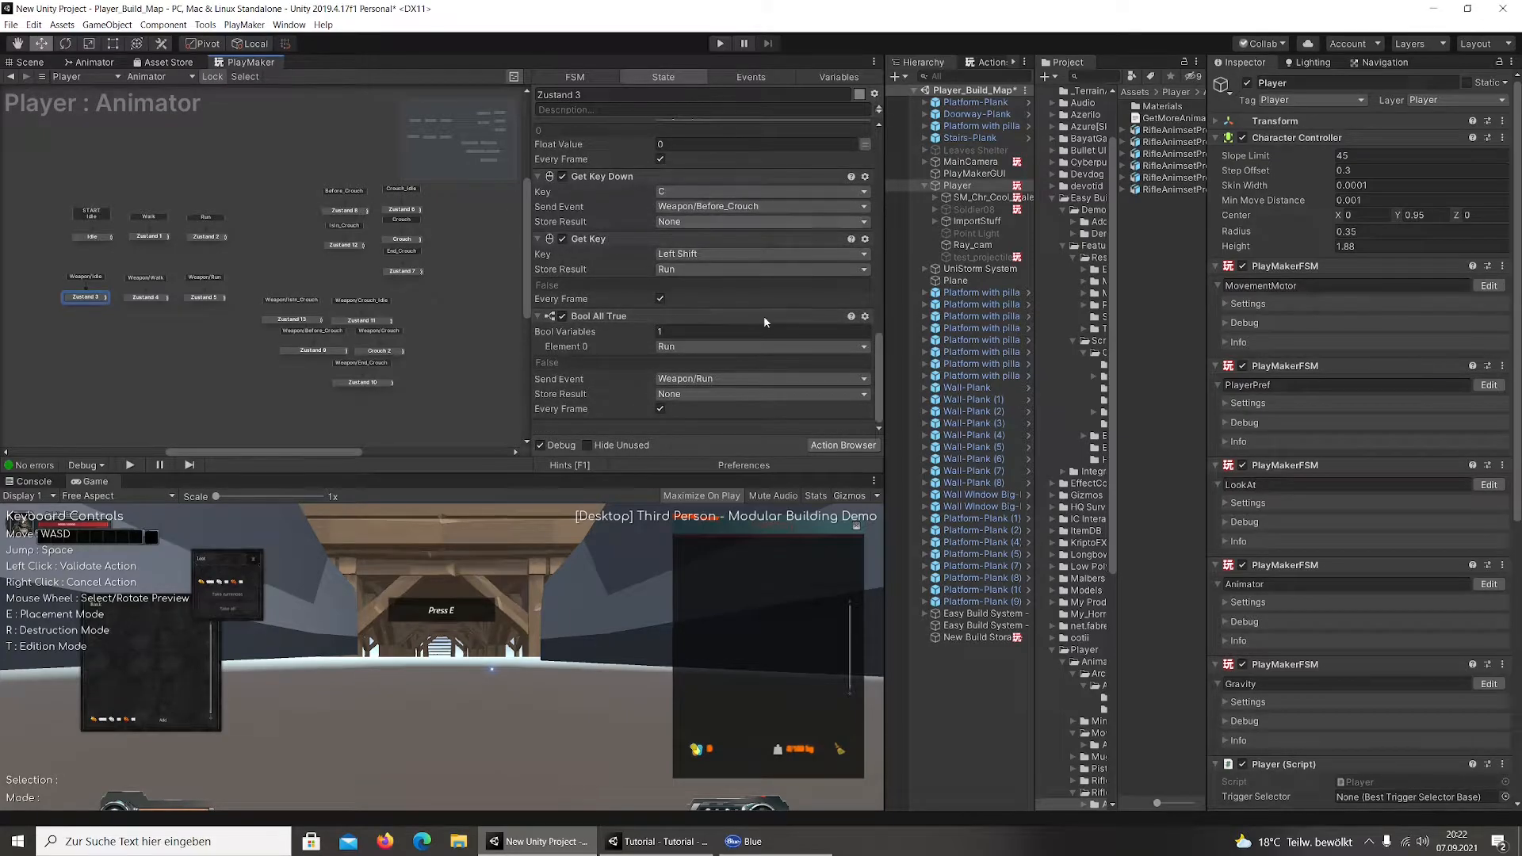
Switch back to the Tutorial project, duplicate the five crouch states in the Animator FSM and place the copies below the originals
{"action": "left_click", "coordinate": [658, 841]}
{"action": "middle_click_drag", "start_coordinate": [276, 170], "coordinate": [350, 184]}
{"action": "left_click_drag", "start_coordinate": [160, 145], "coordinate": [350, 339]}
{"action": "middle_click_drag", "start_coordinate": [306, 430], "coordinate": [233, 311]}
{"action": "right_click", "coordinate": [233, 311]}
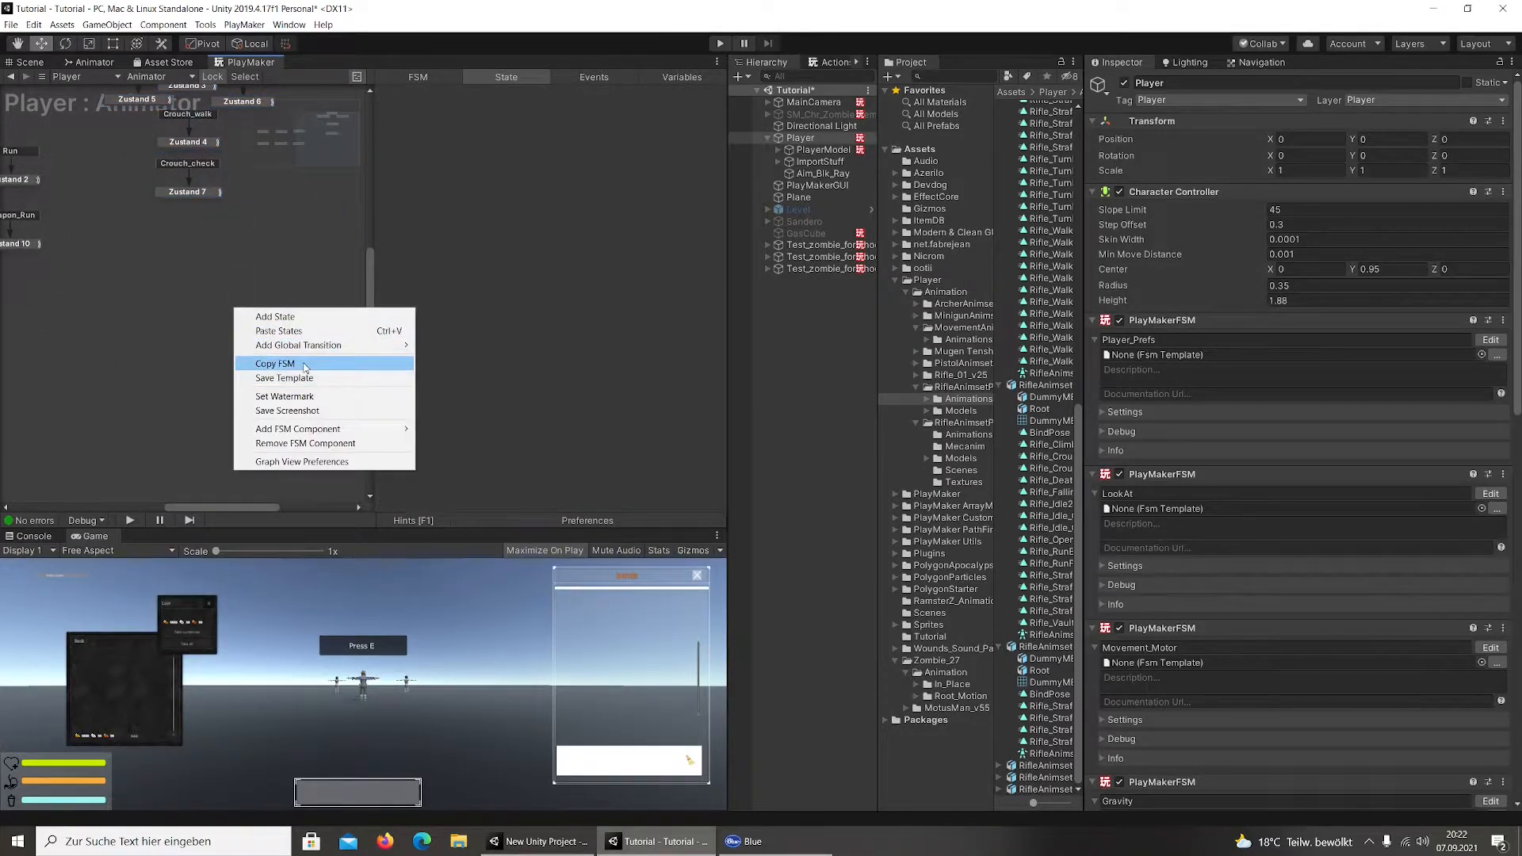
{"action": "left_click", "coordinate": [183, 220]}
{"action": "middle_click_drag", "start_coordinate": [182, 226], "coordinate": [190, 317]}
{"action": "left_click_drag", "start_coordinate": [86, 124], "coordinate": [272, 311]}
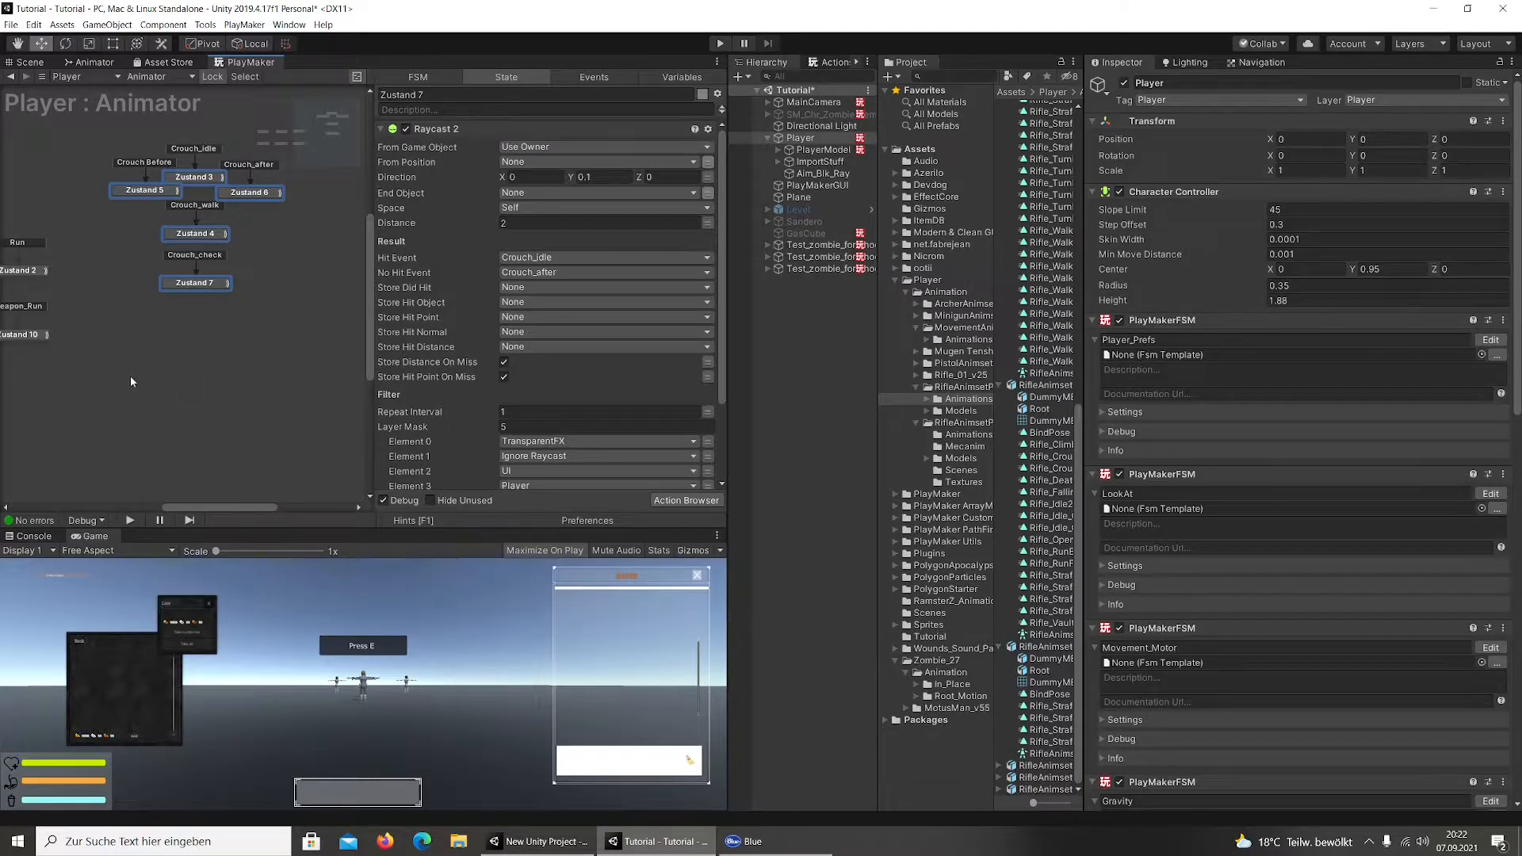
{"action": "key", "text": "ctrl+v"}
{"action": "left_click_drag", "start_coordinate": [270, 306], "coordinate": [198, 346]}
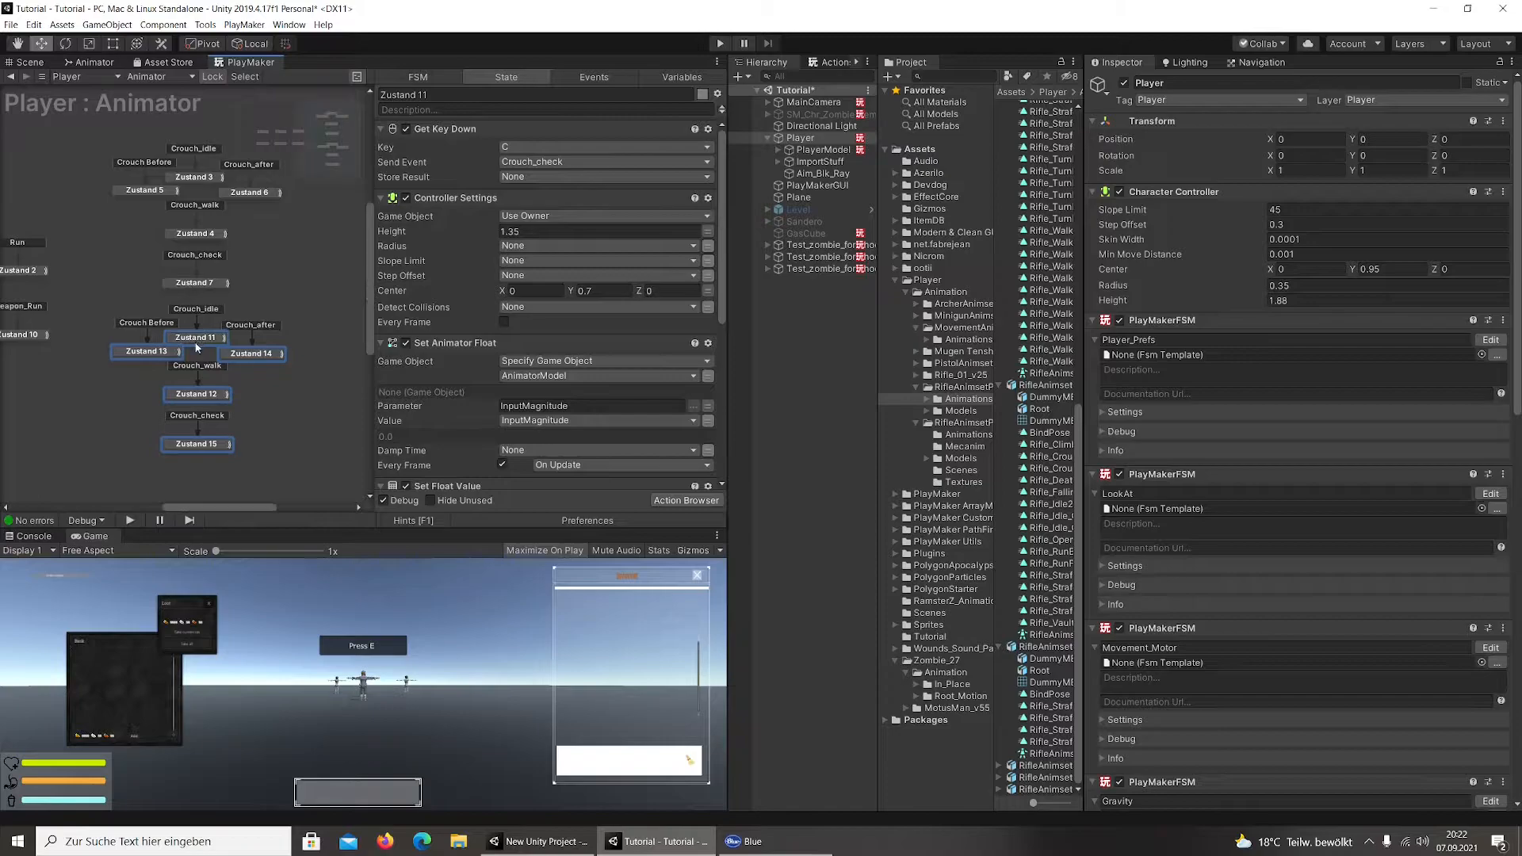
Add a new FSM event named Weapon_Crouch_idle to the Player's Animator FSM
{"action": "left_click", "coordinate": [596, 77]}
{"action": "left_click", "coordinate": [494, 482]}
{"action": "left_click", "coordinate": [281, 365]}
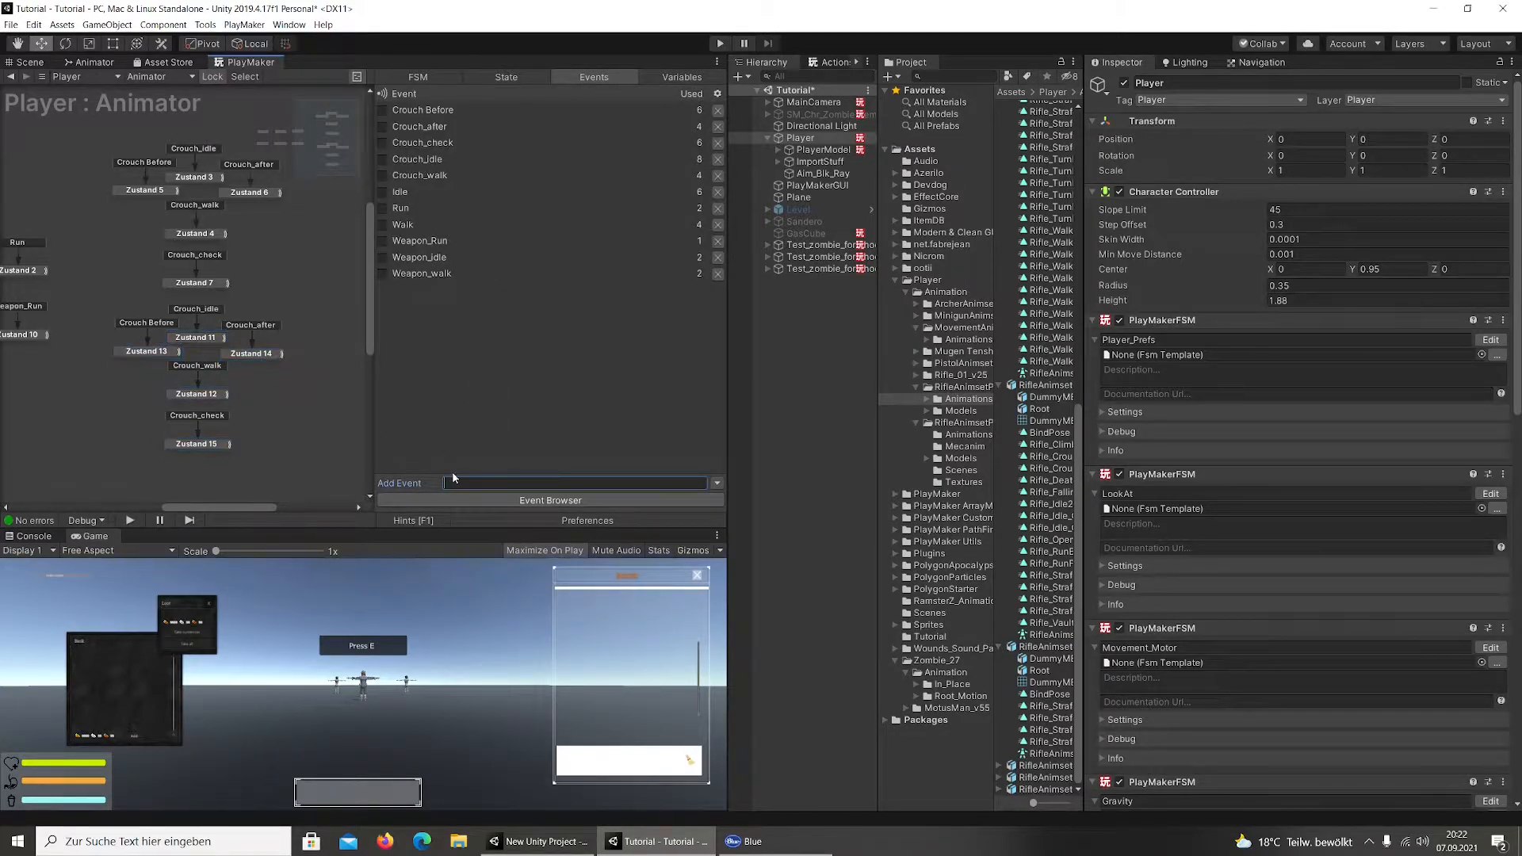
{"action": "type", "text": "Crouch_id"}
{"action": "key", "text": "Home"}
{"action": "type", "text": "Weapon_"}
{"action": "key", "text": "Return"}
Add a new FSM event named Weapon_Crouch_after to the Player's Animator FSM
{"action": "left_click", "coordinate": [573, 484]}
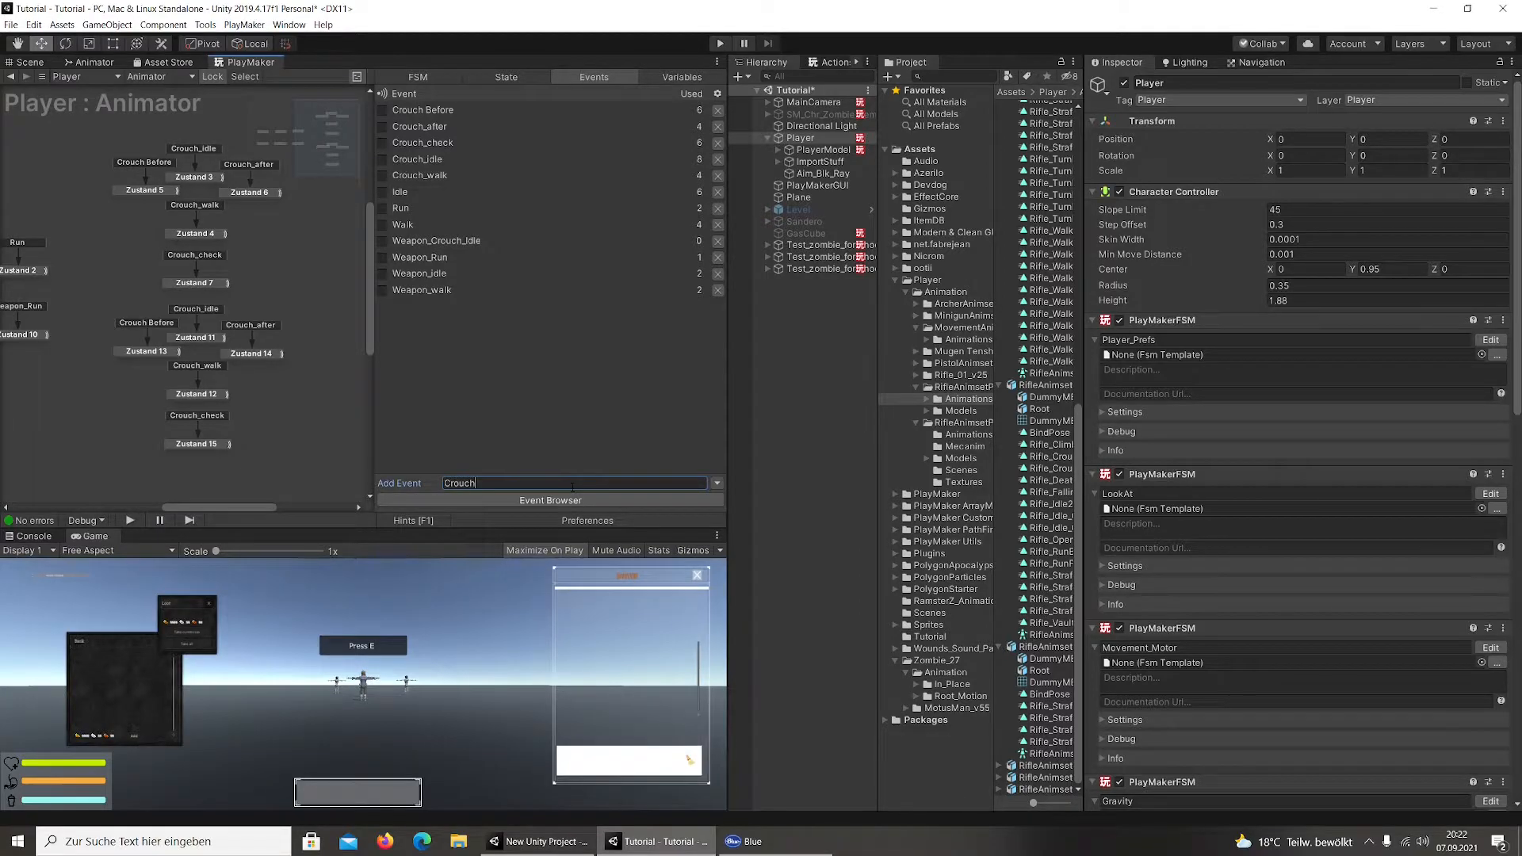
{"action": "type", "text": "Crouch_after"}
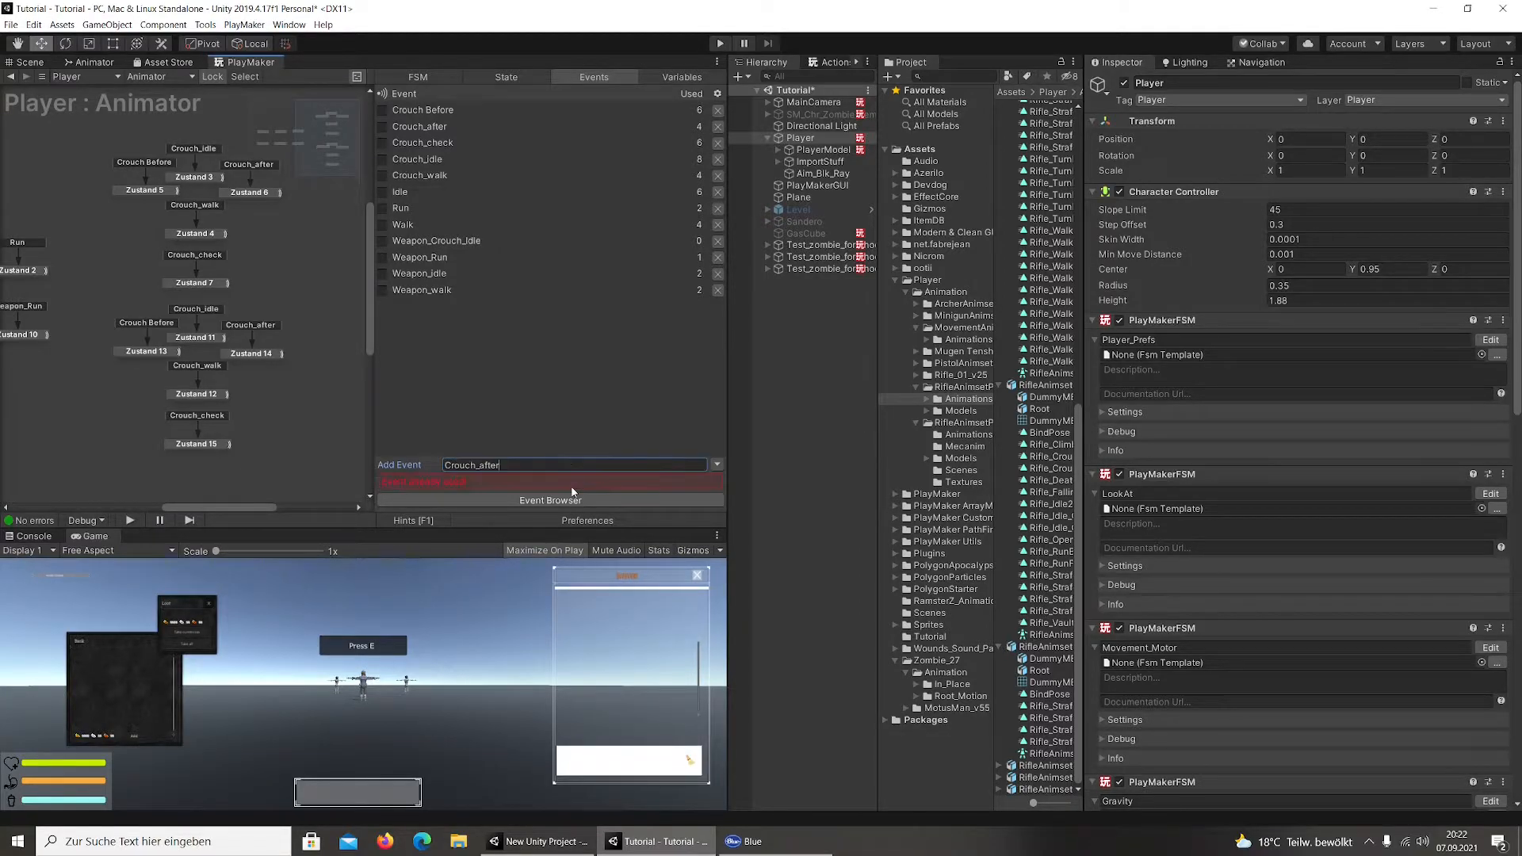
{"action": "key", "text": "Home"}
{"action": "type", "text": "Weapon_"}
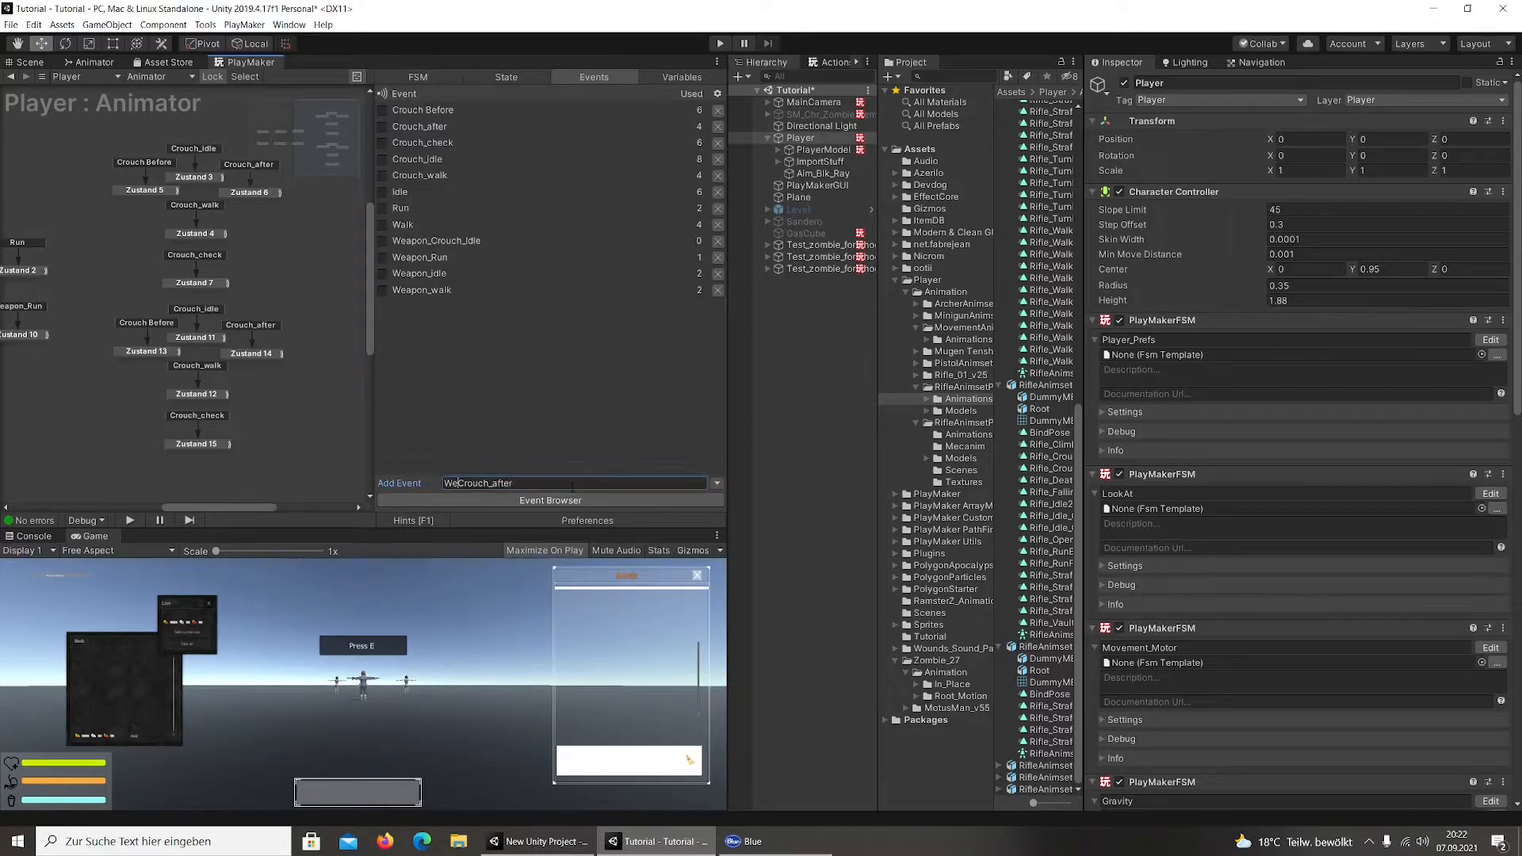
{"action": "key", "text": "Return"}
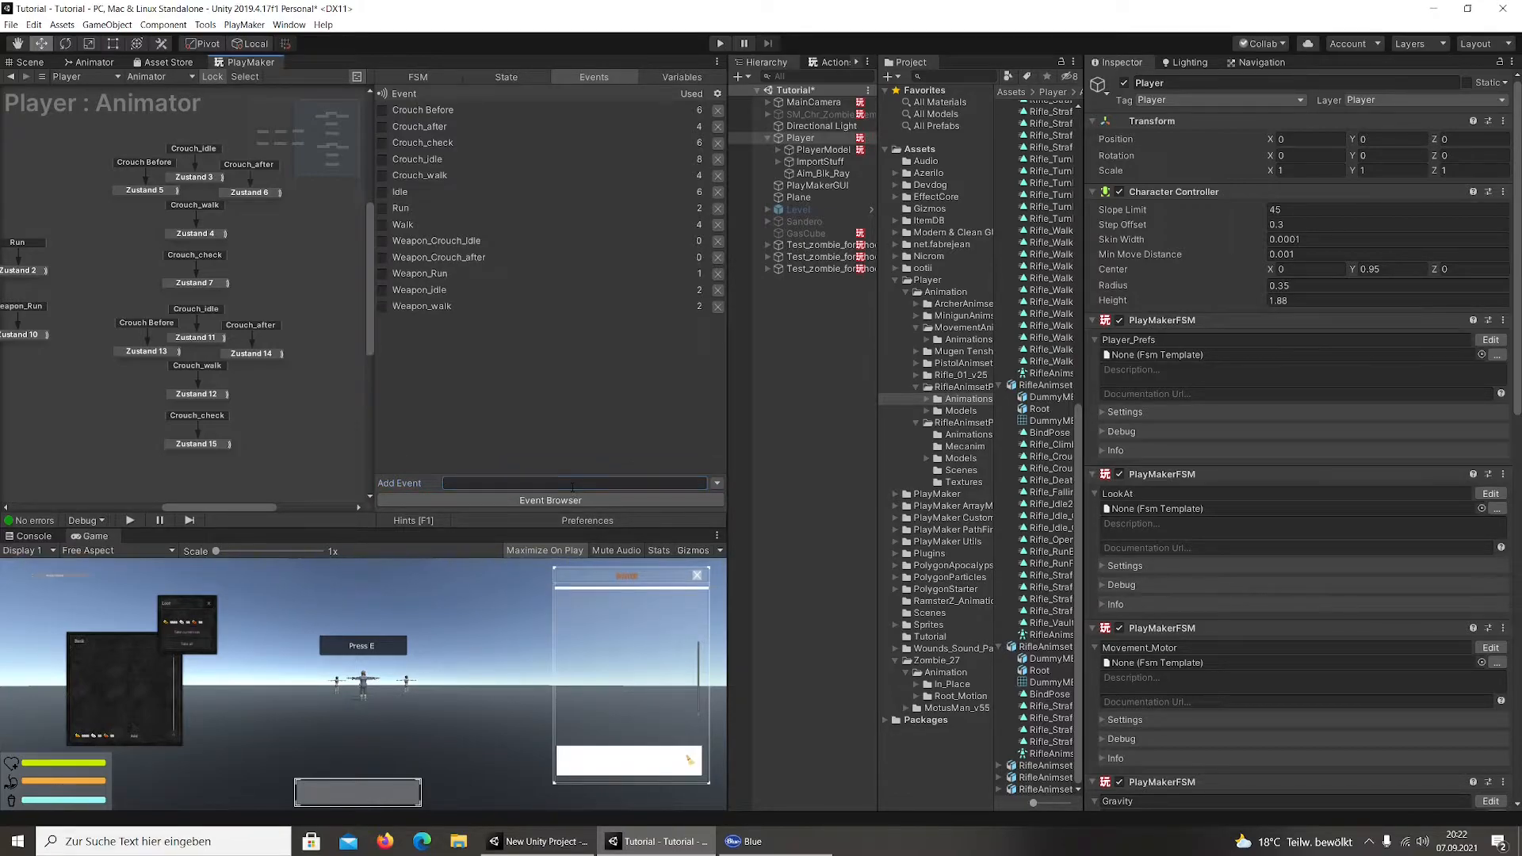
Set the global transition events of the duplicated states to Weapon_Crouch_Idle for Zustand 11 and Weapon_Crouch_after for Zustand 14
{"action": "right_click", "coordinate": [202, 310]}
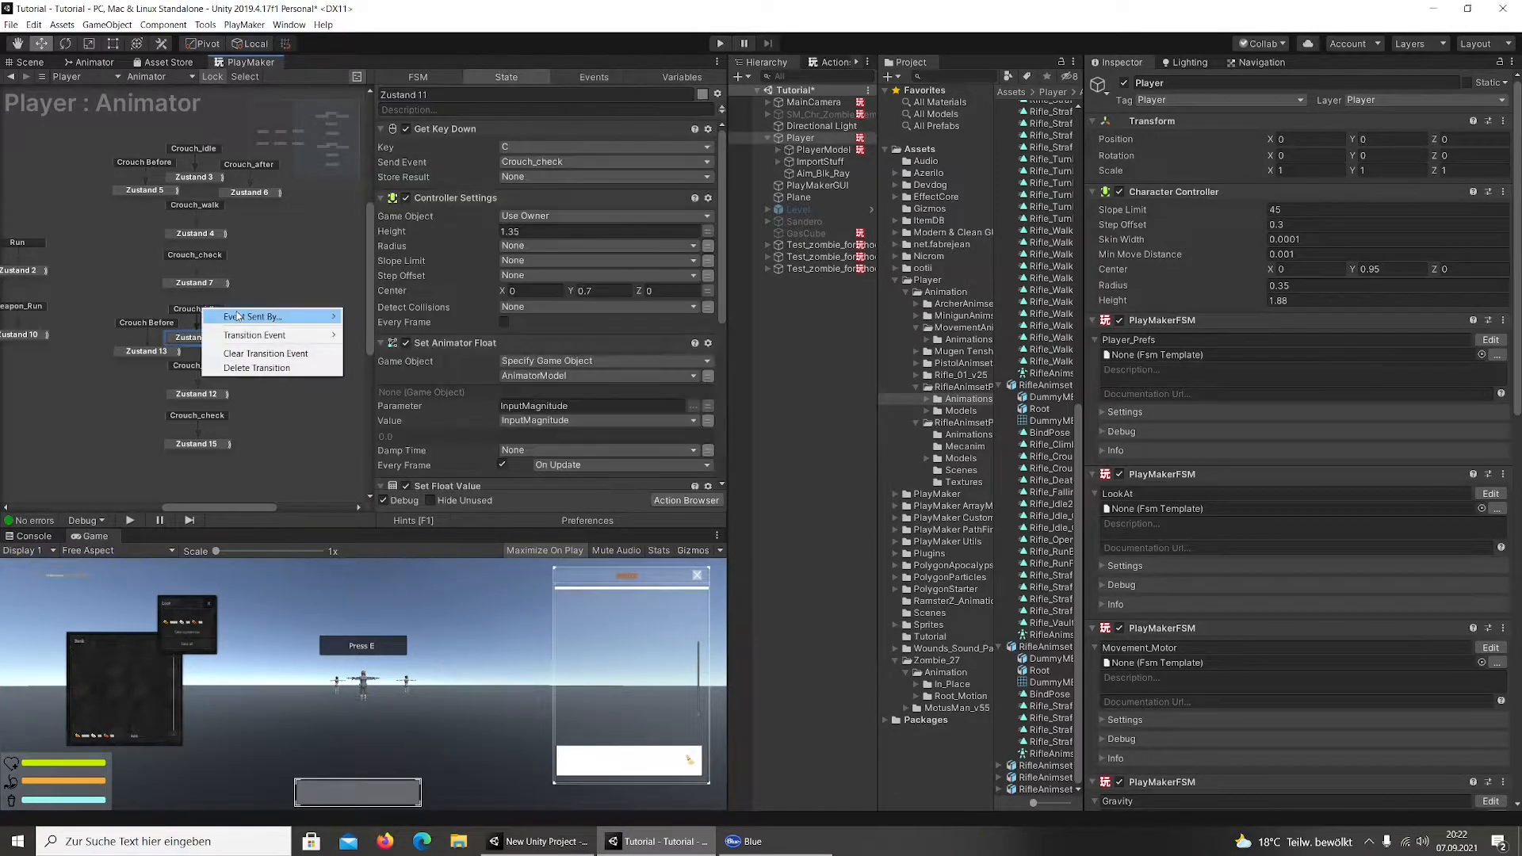
{"action": "mouse_move", "coordinate": [262, 334]}
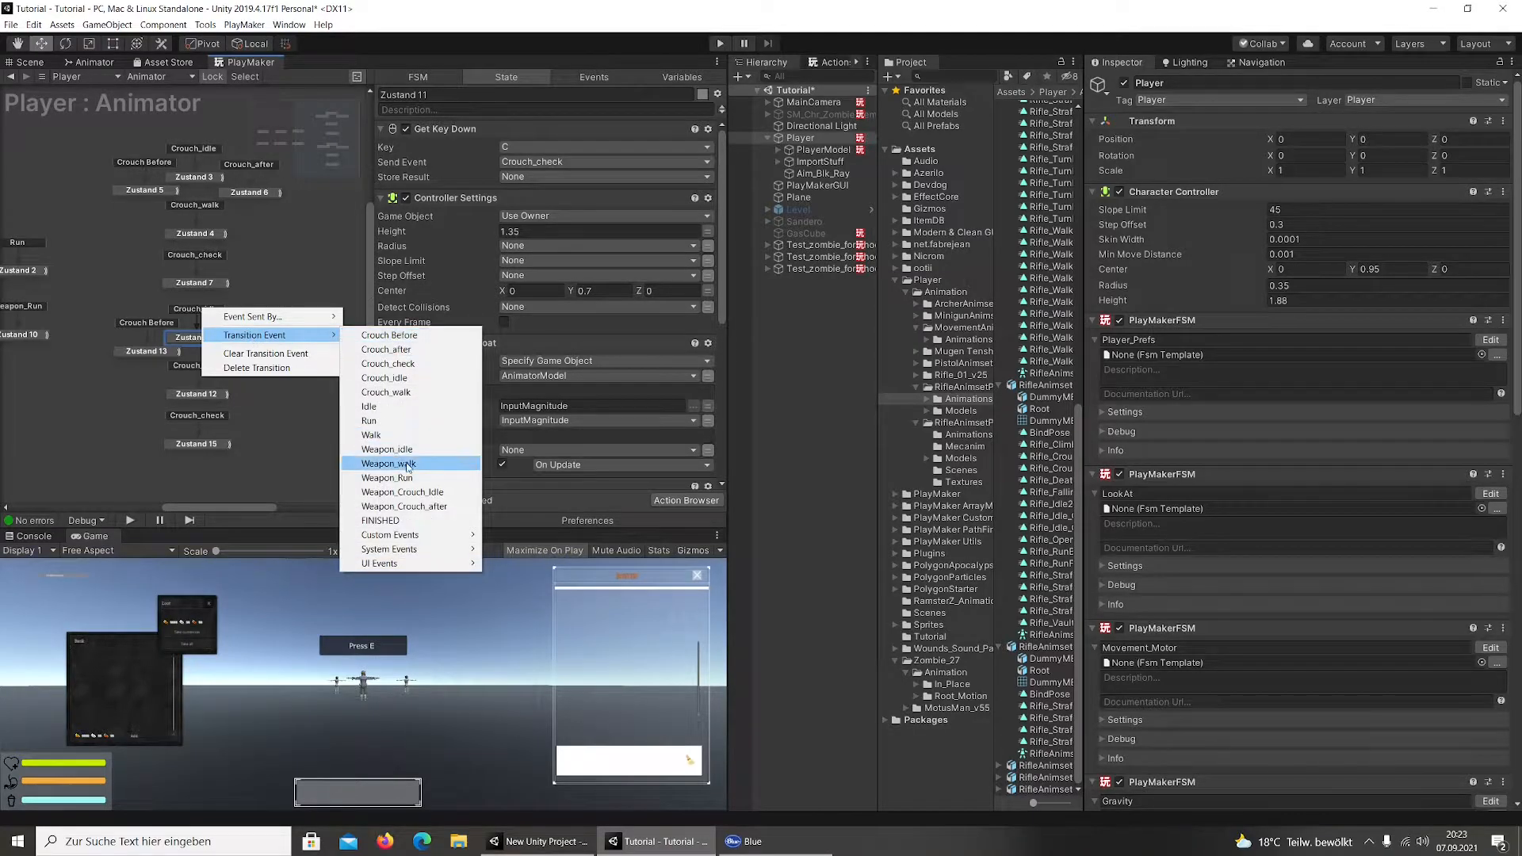
{"action": "left_click", "coordinate": [454, 495]}
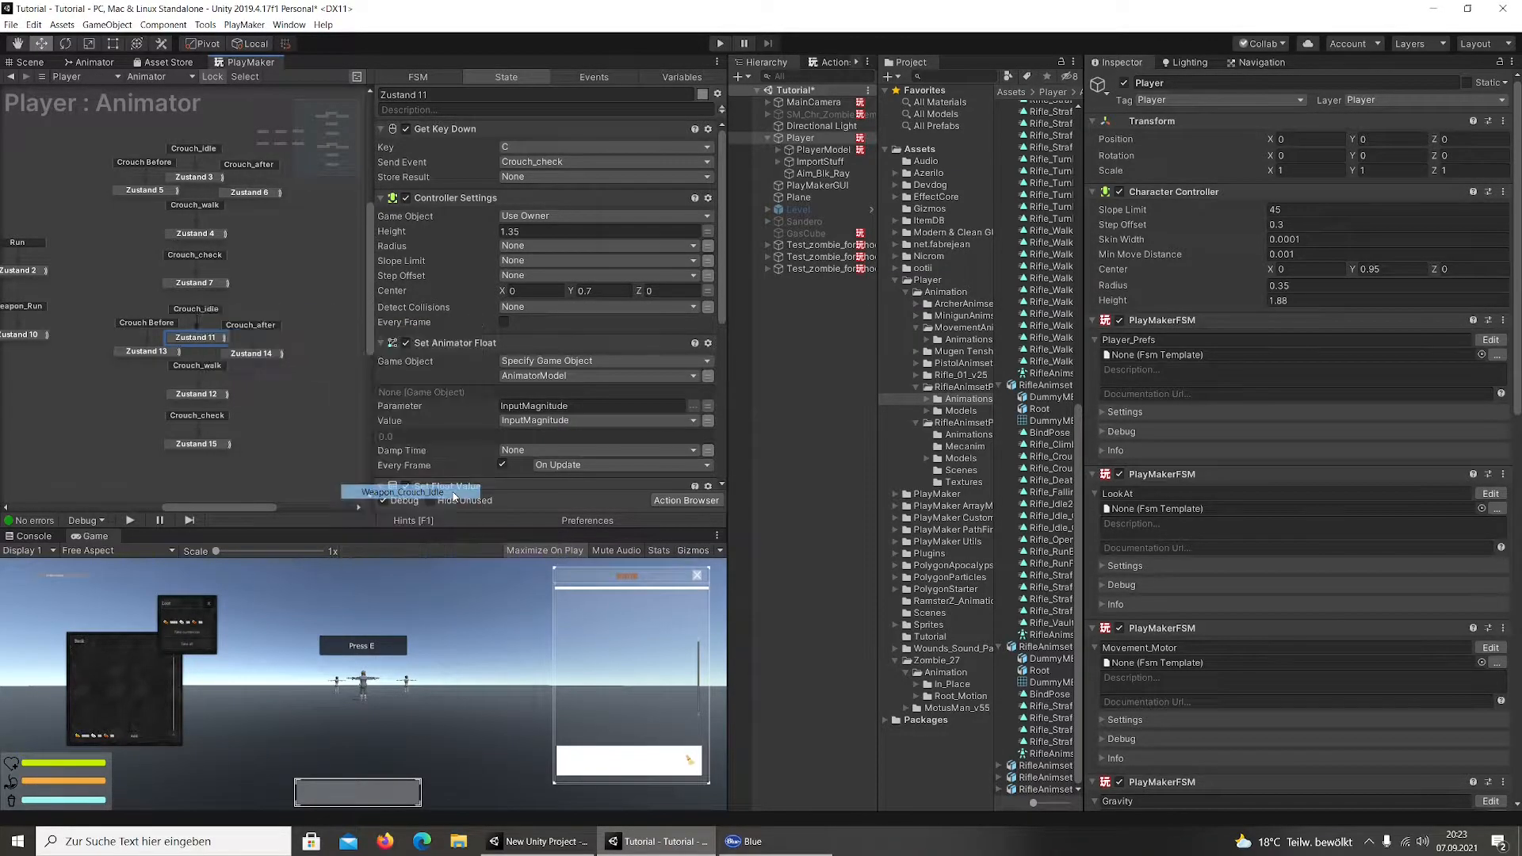
{"action": "left_click_drag", "start_coordinate": [268, 356], "coordinate": [297, 356]}
{"action": "right_click", "coordinate": [287, 331]}
{"action": "mouse_move", "coordinate": [371, 355]}
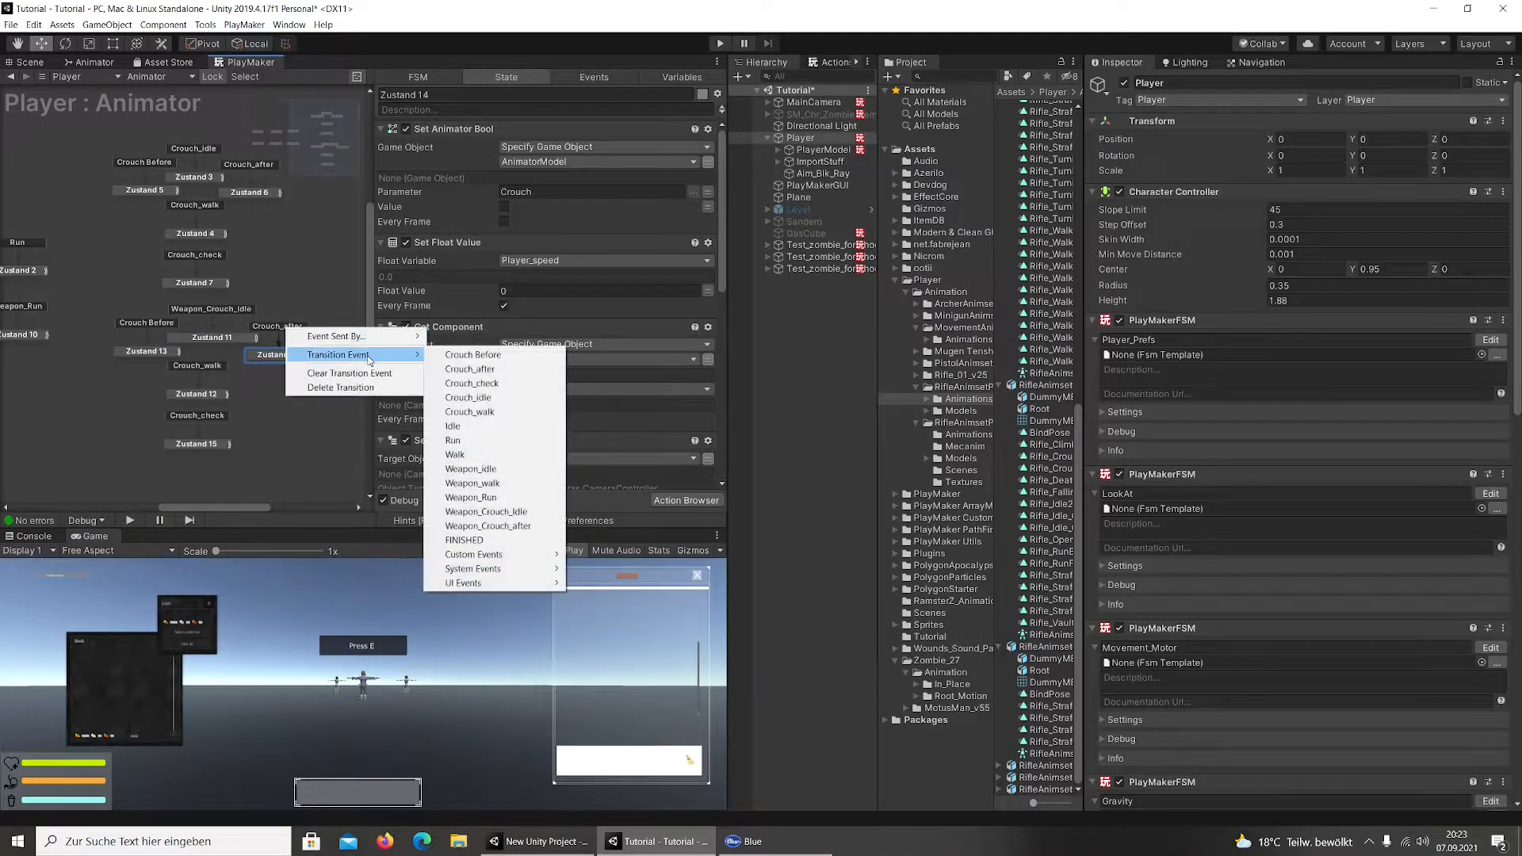
{"action": "left_click", "coordinate": [488, 526]}
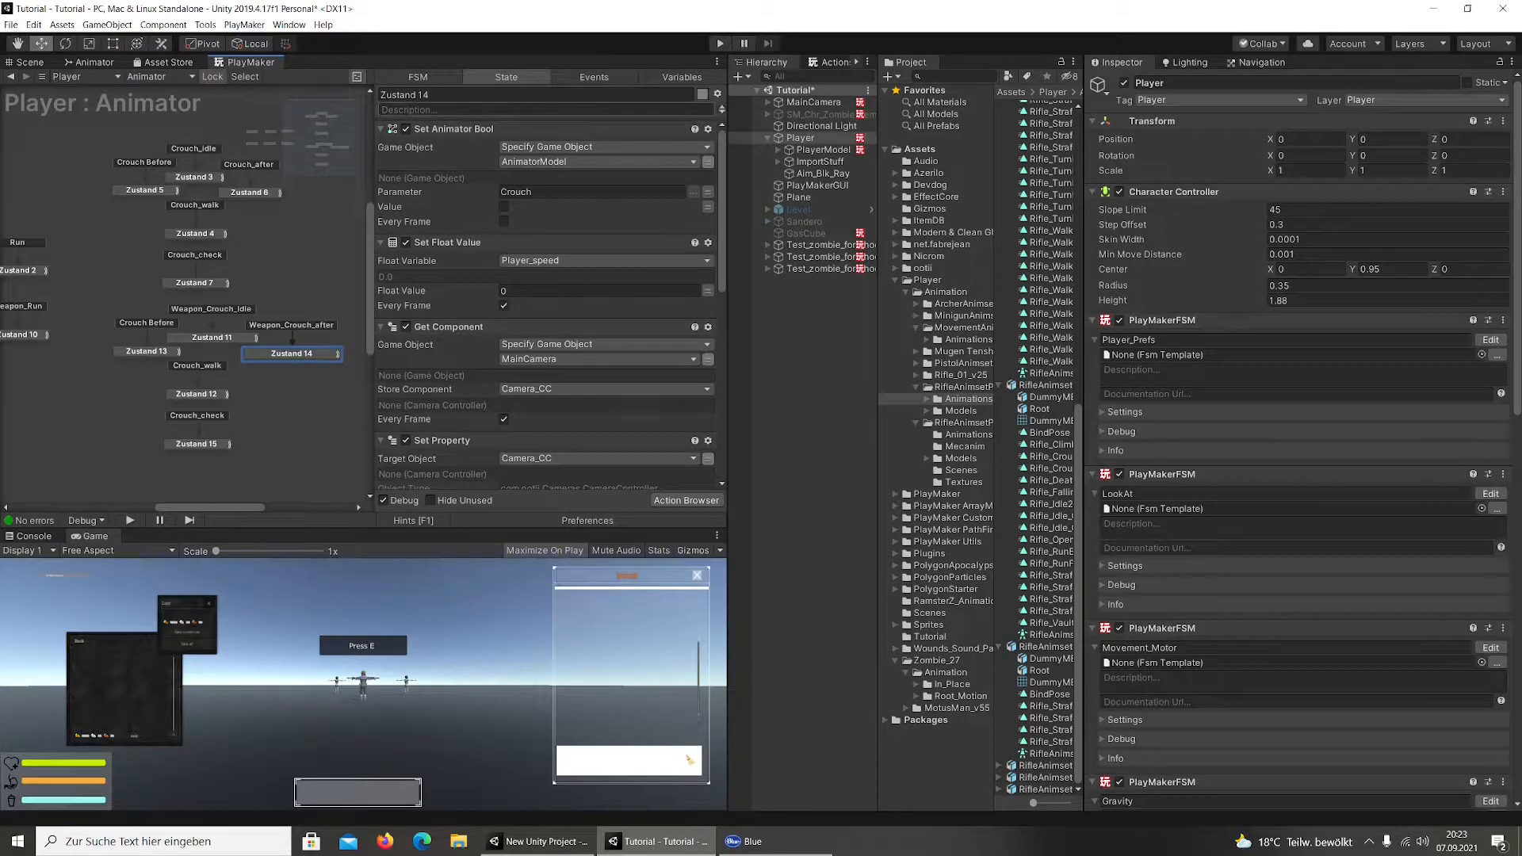
Add a new FSM event named Weapon_Crouch_Before
{"action": "left_click", "coordinate": [593, 77]}
{"action": "type", "text": "Weapon"}
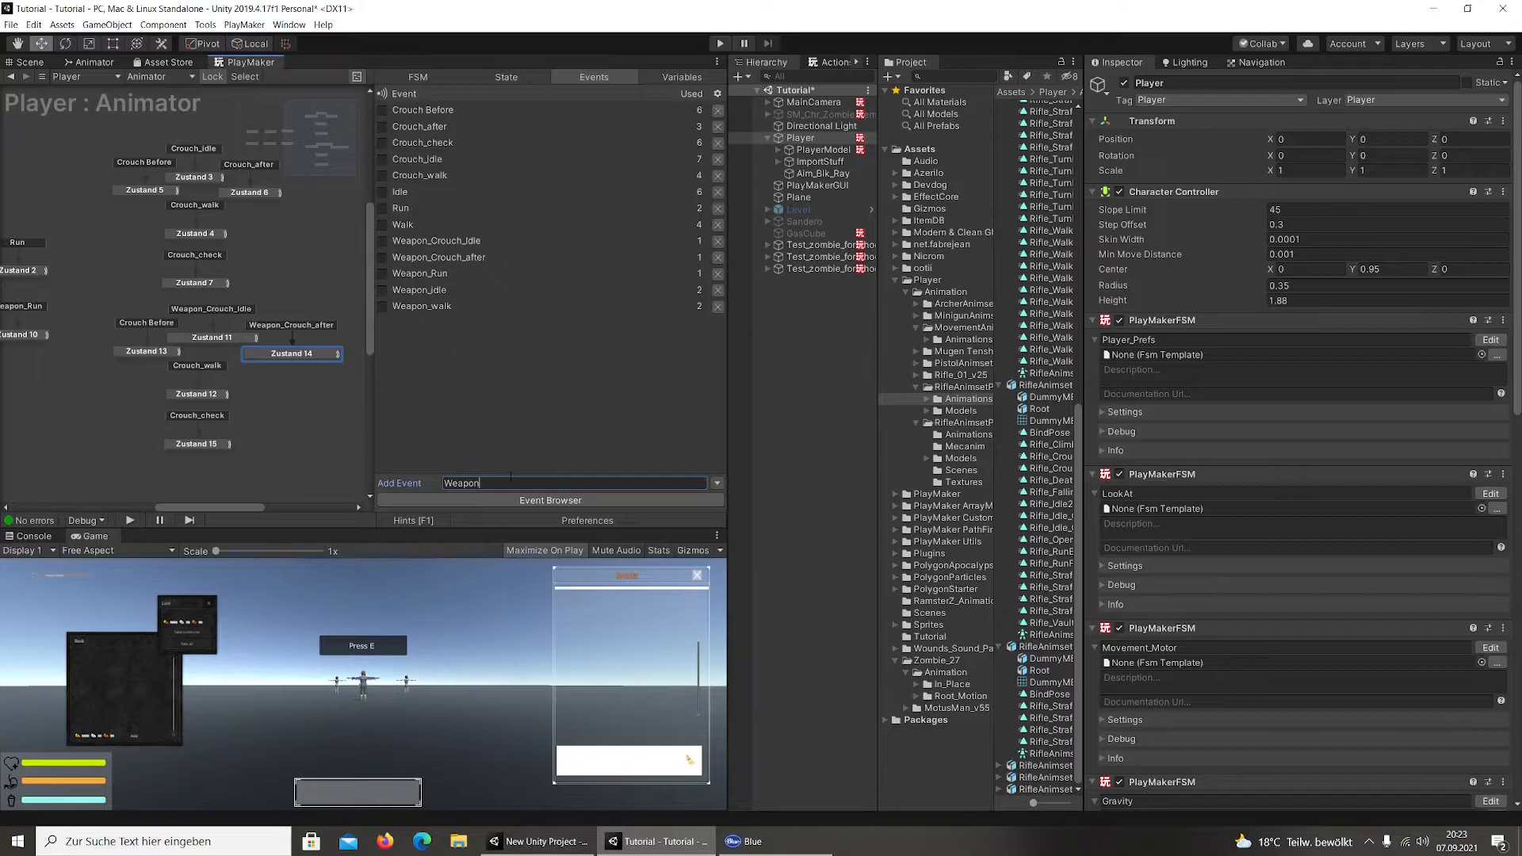
{"action": "type", "text": "_Crouch_Before"}
{"action": "key", "text": "Return"}
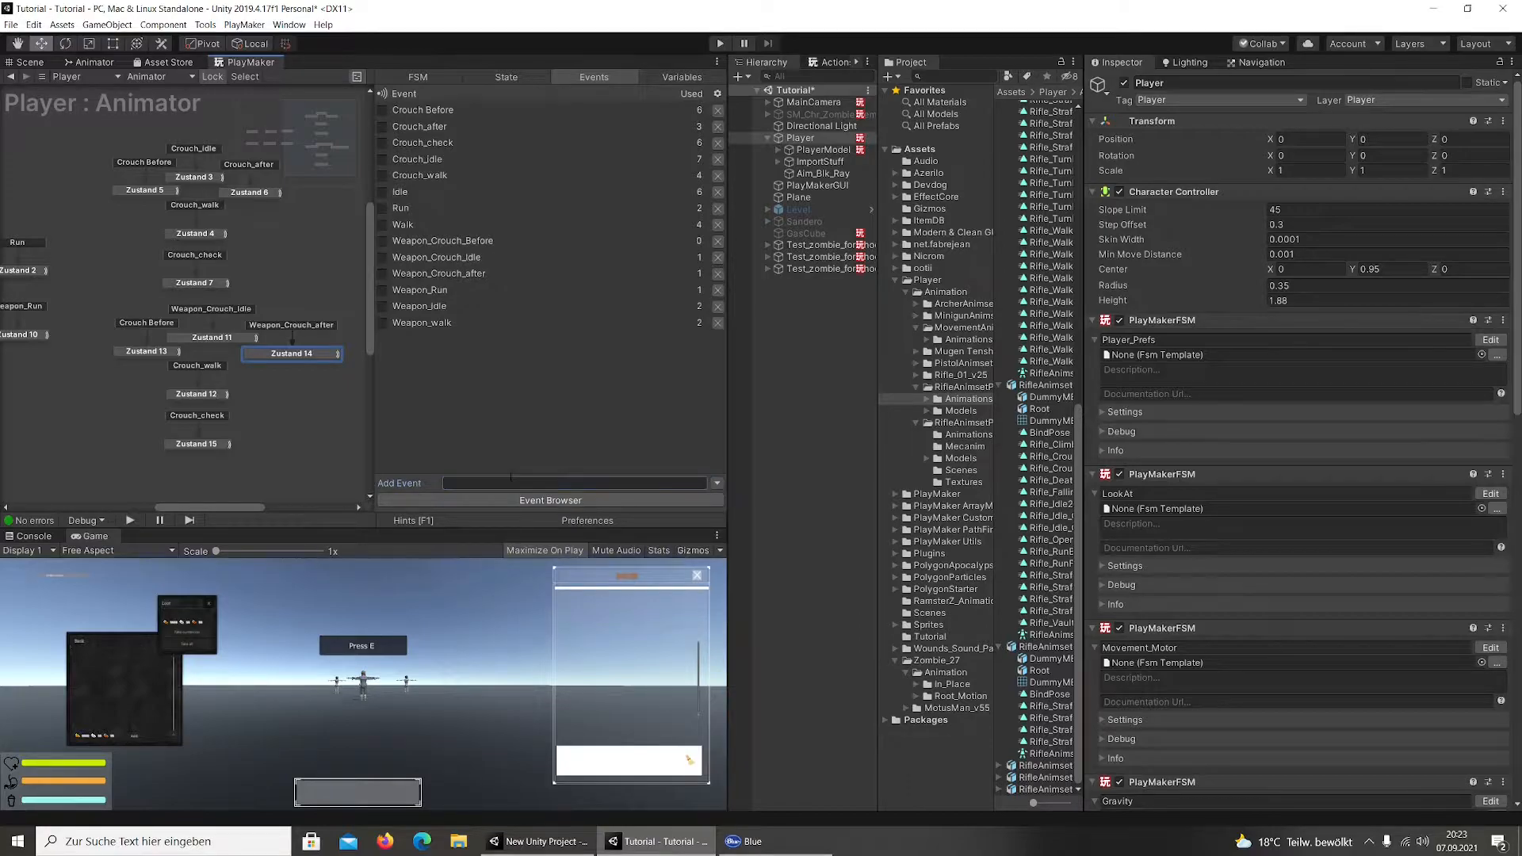
Choose Crouch Before as Zustand 13's transition event and realign Zustand 12 and Zustand 15 beneath Zustand 11
{"action": "right_click", "coordinate": [151, 327]}
{"action": "mouse_move", "coordinate": [214, 349]}
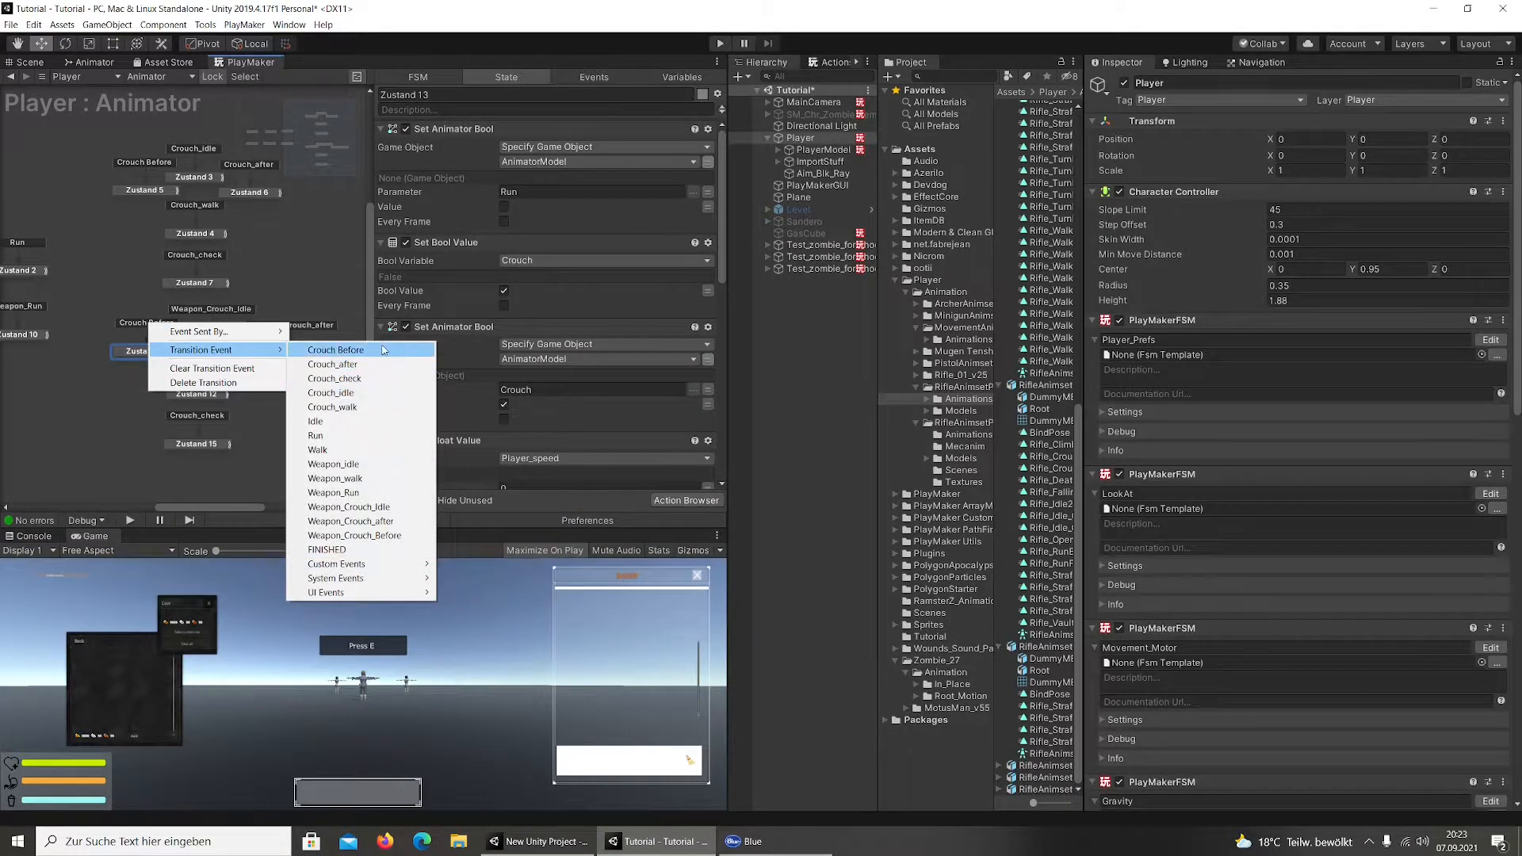
{"action": "left_click", "coordinate": [384, 349]}
{"action": "left_click", "coordinate": [230, 389]}
{"action": "left_click_drag", "start_coordinate": [226, 397], "coordinate": [220, 449]}
Add a new FSM event named Weapon_Crouch_Walk
{"action": "left_click", "coordinate": [578, 78]}
{"action": "left_click", "coordinate": [528, 483]}
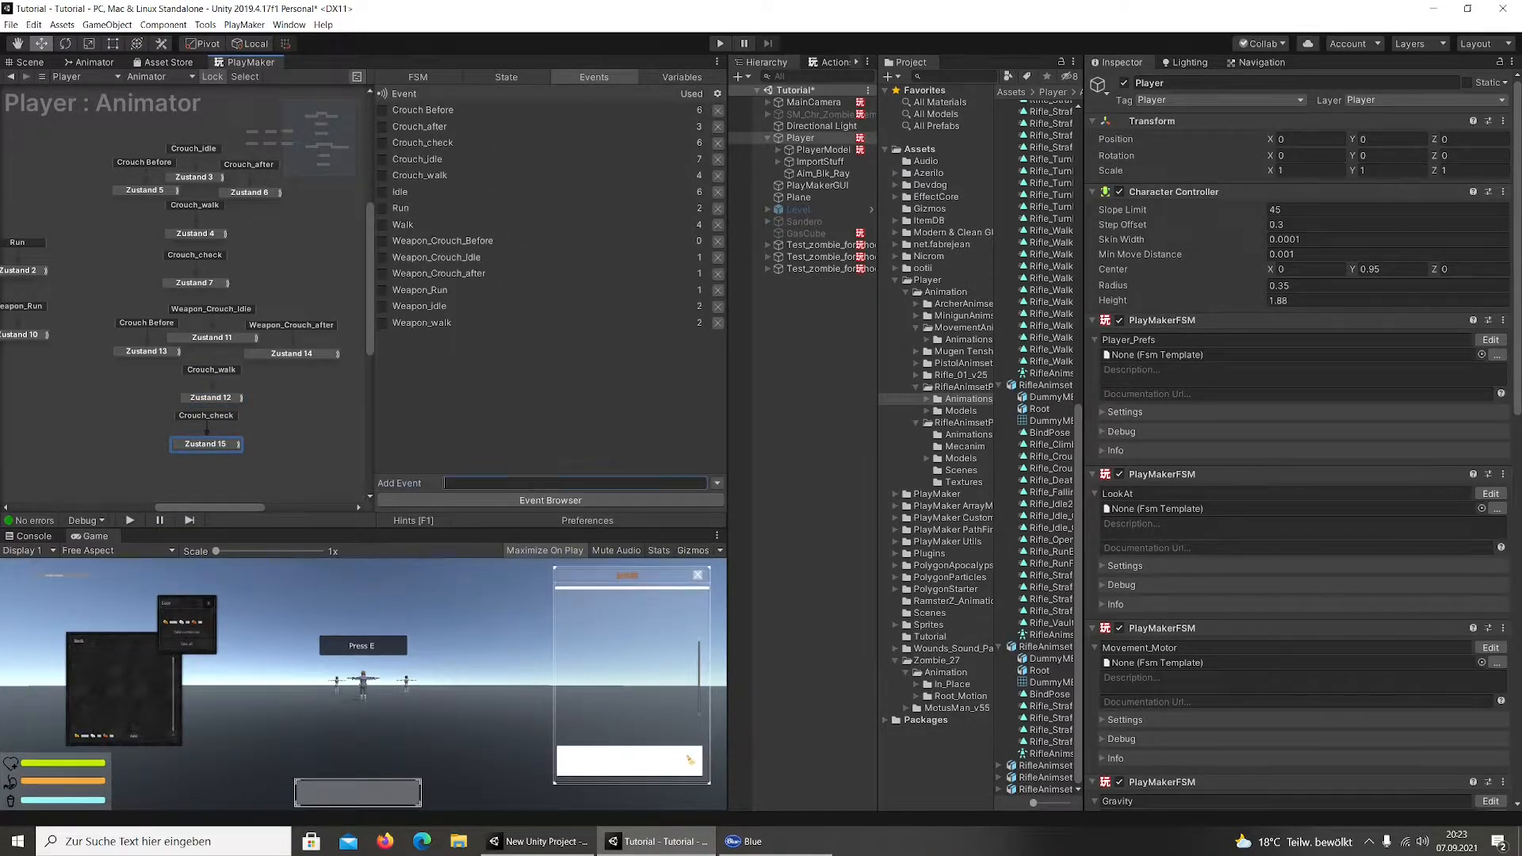
{"action": "type", "text": "Crouch_Walk"}
{"action": "key", "text": "Left"}
{"action": "key", "text": "Left"}
{"action": "key", "text": "Left"}
{"action": "key", "text": "Left"}
{"action": "key", "text": "Left"}
{"action": "key", "text": "Left"}
{"action": "key", "text": "Left"}
{"action": "key", "text": "Left"}
{"action": "key", "text": "Left"}
{"action": "key", "text": "Left"}
{"action": "type", "text": "Weapon_"}
{"action": "key", "text": "Return"}
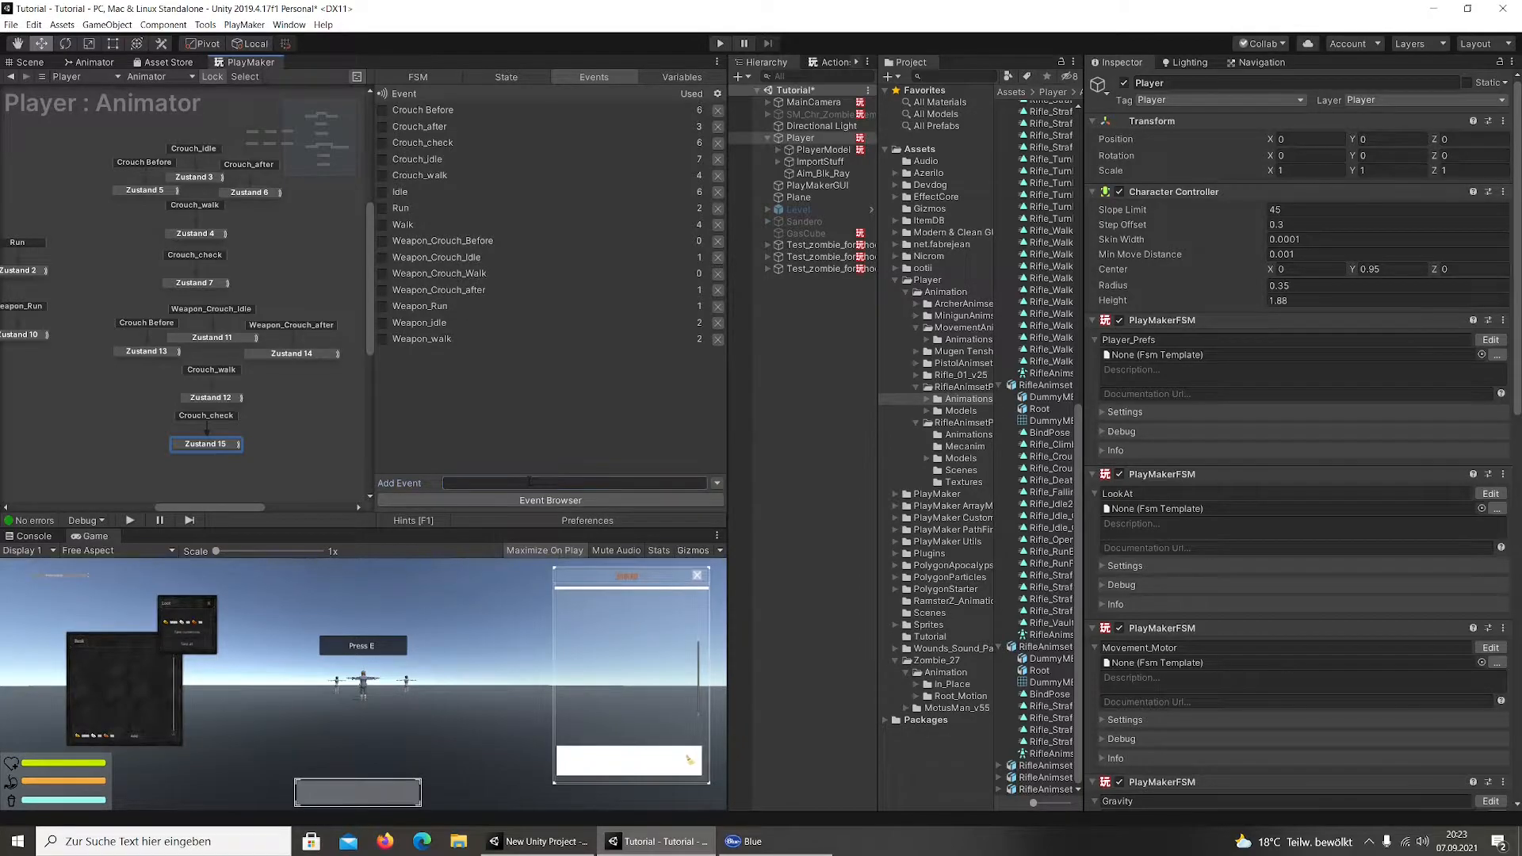
Set the global transition event of Zustand 12 to Weapon_Crouch_Walk
{"action": "right_click", "coordinate": [206, 376]}
{"action": "mouse_move", "coordinate": [262, 399]}
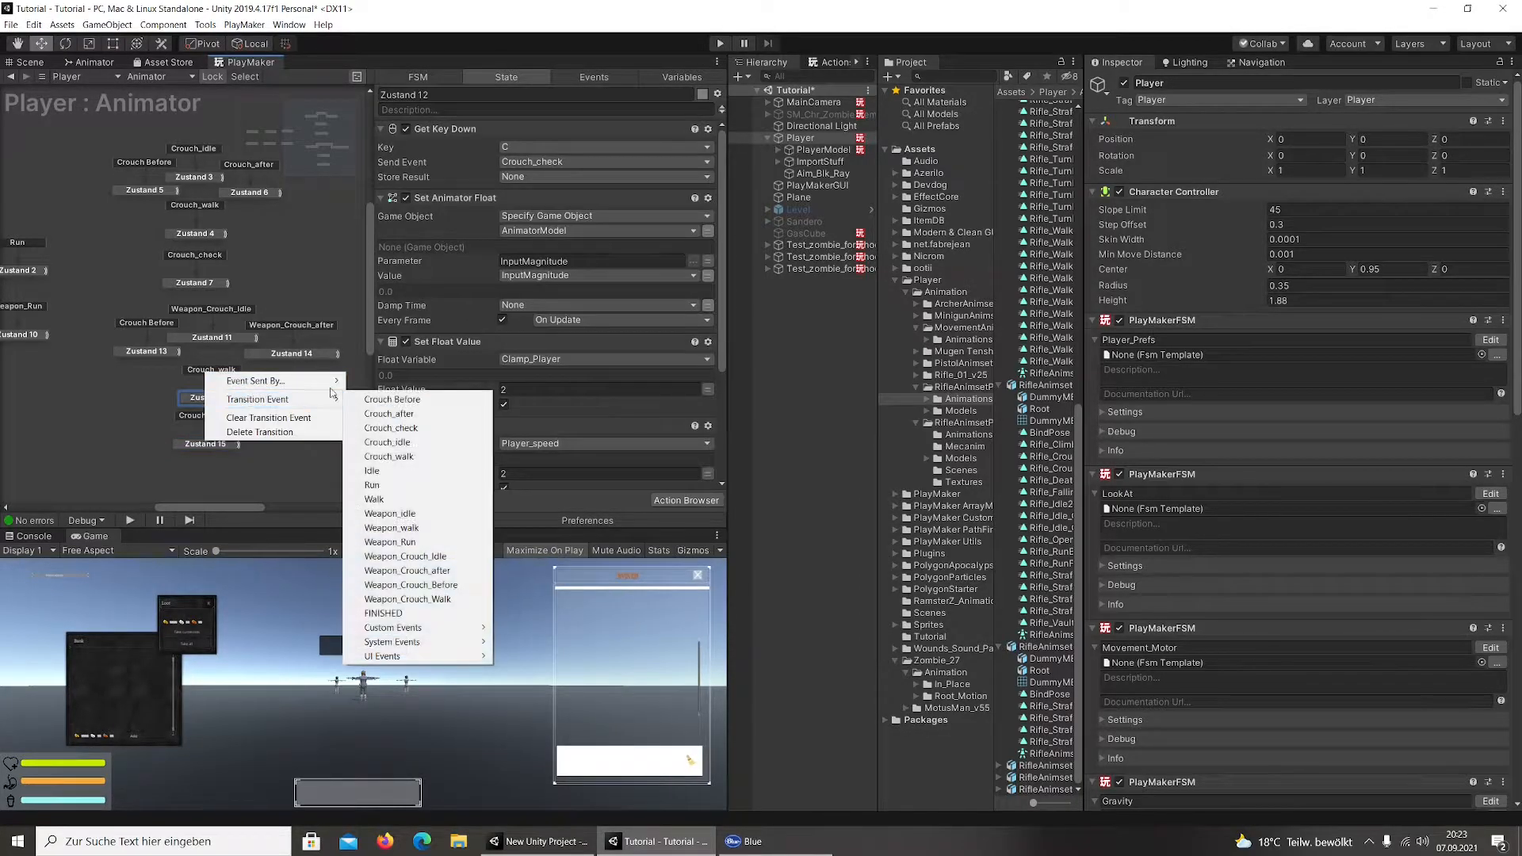
{"action": "left_click", "coordinate": [439, 457]}
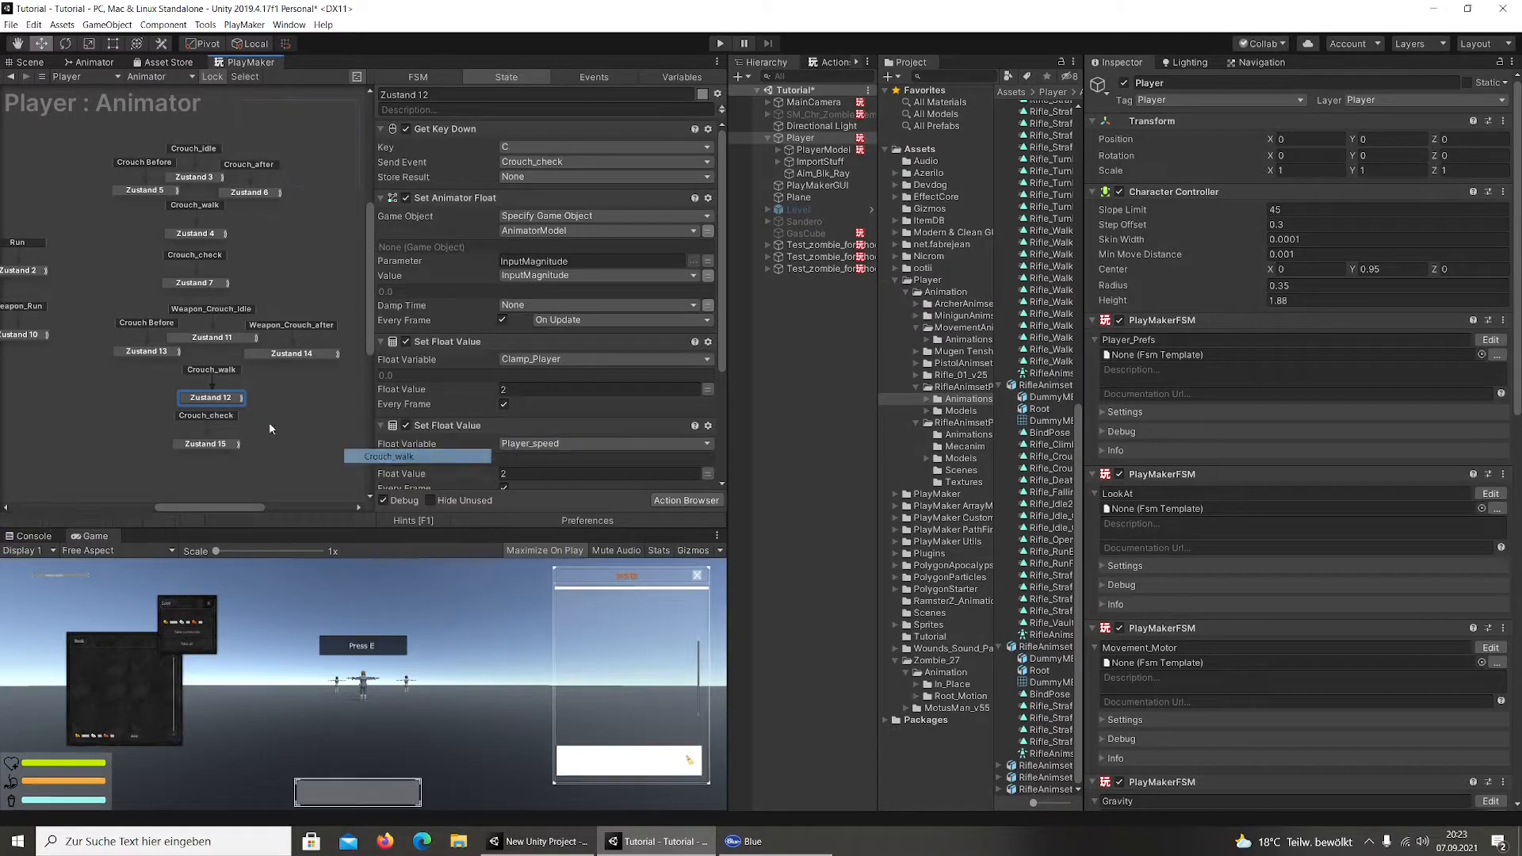
{"action": "right_click", "coordinate": [225, 372]}
{"action": "mouse_move", "coordinate": [301, 398]}
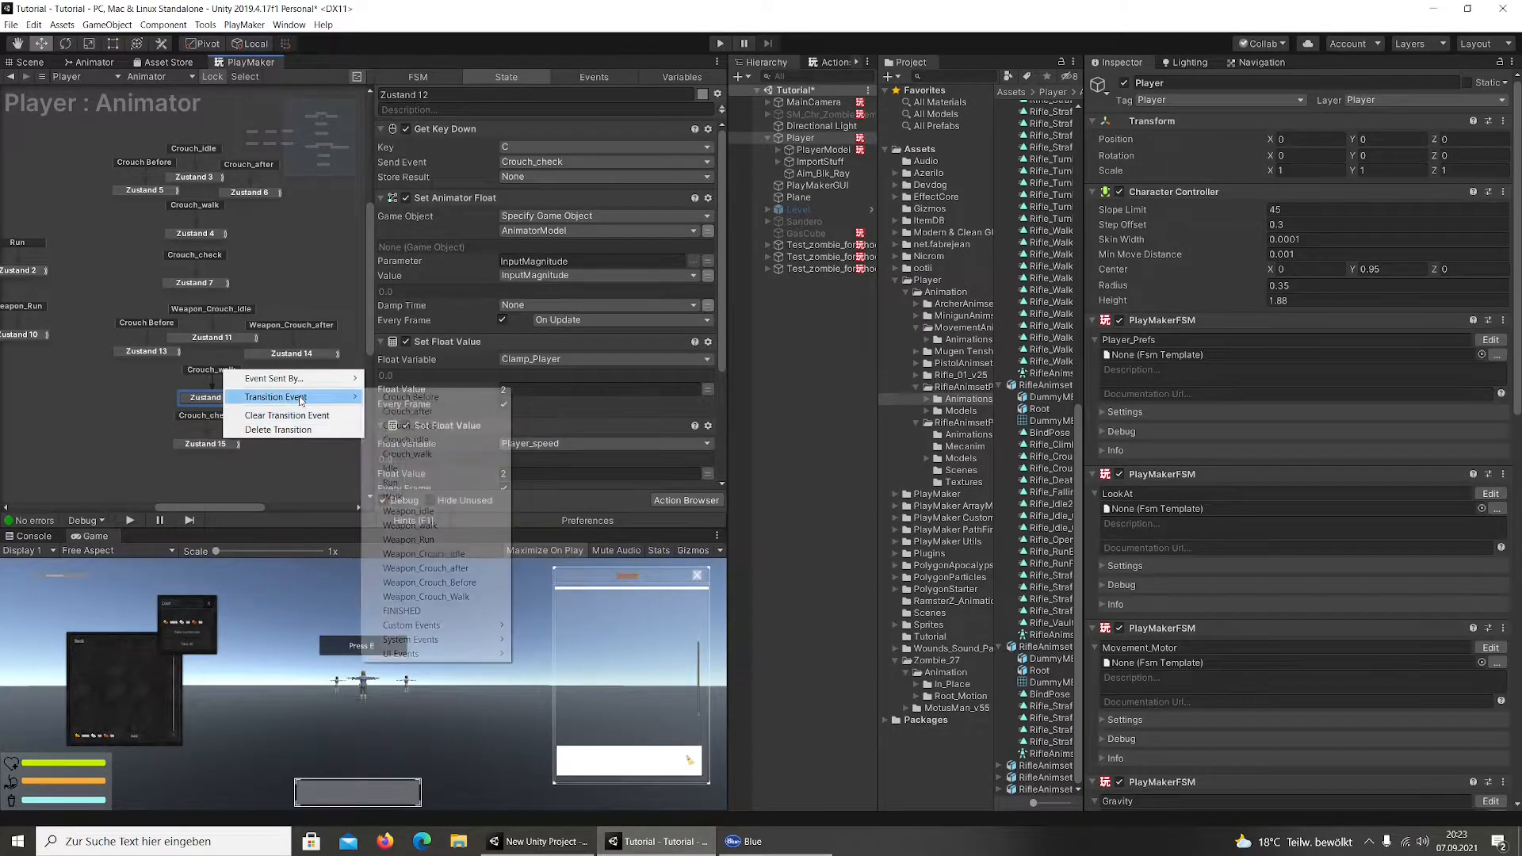
{"action": "left_click", "coordinate": [453, 604]}
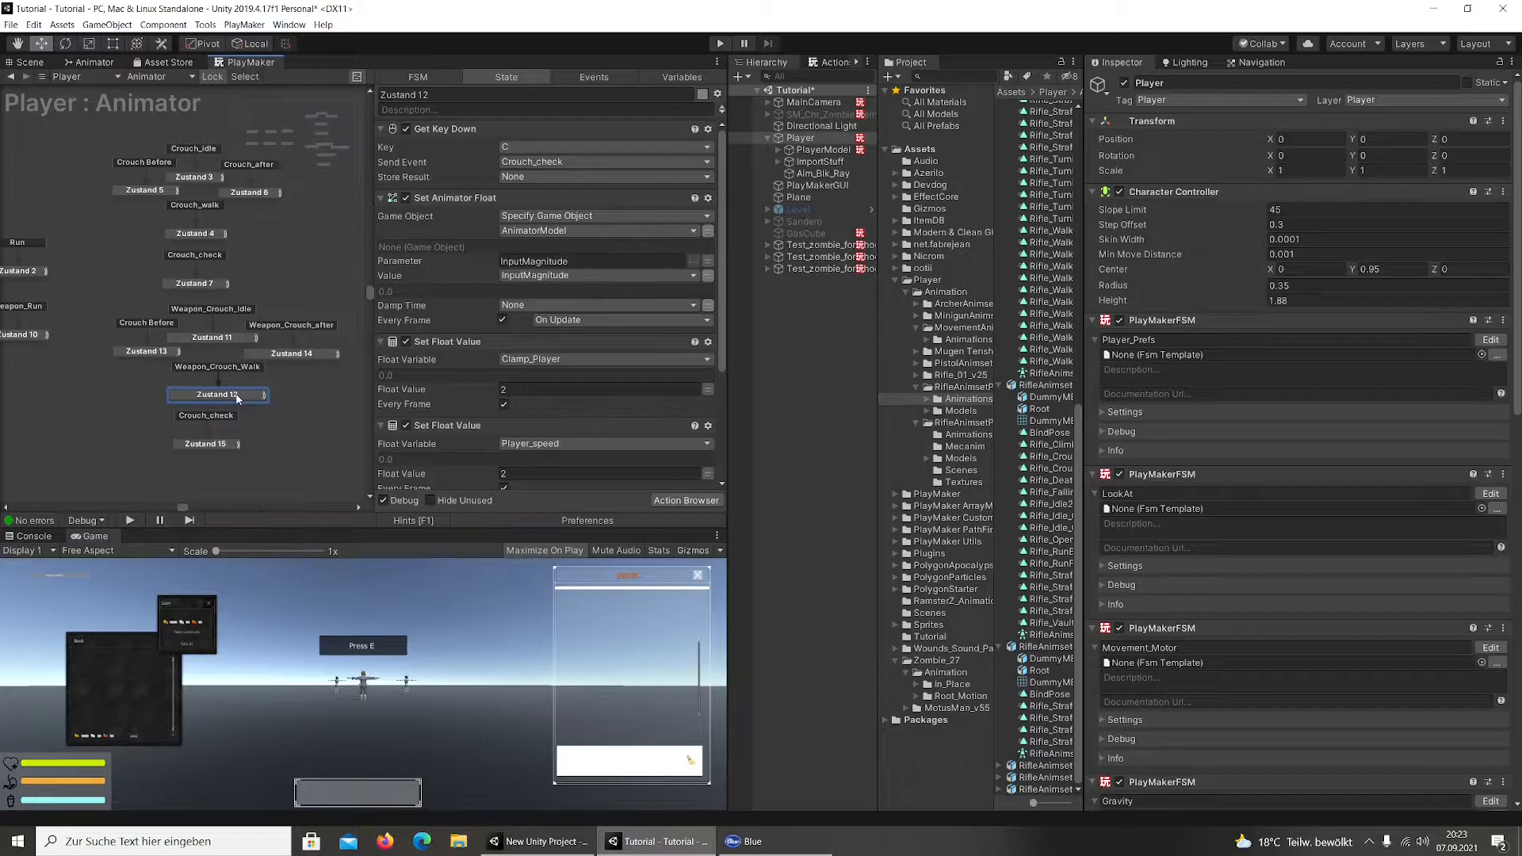
Align Zustand 15 beneath Zustand 12 and add a new FSM event named Weapon_Crouch_check
{"action": "left_click", "coordinate": [208, 444]}
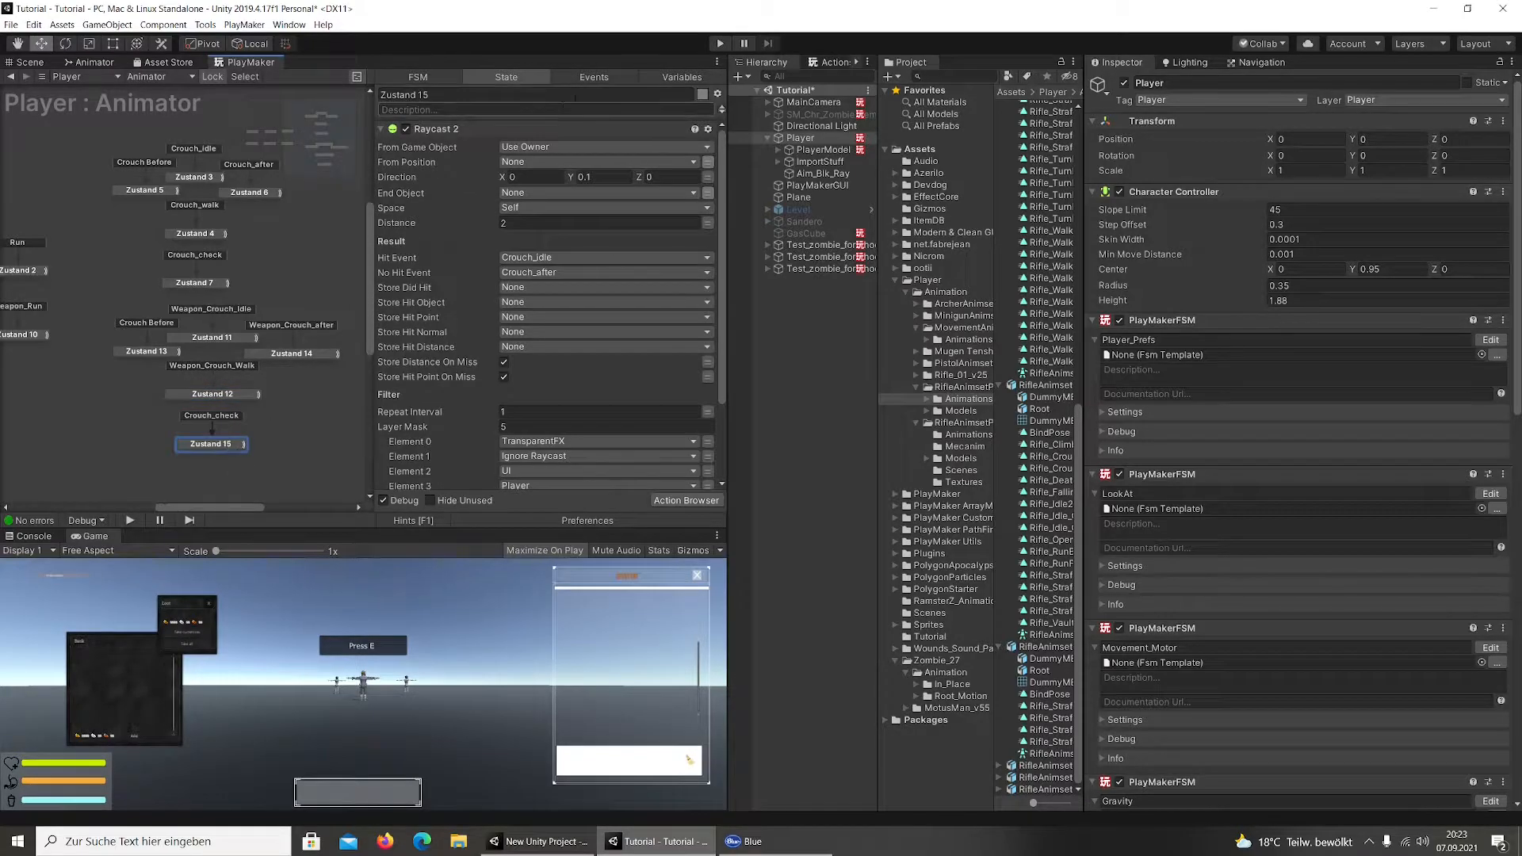
{"action": "left_click", "coordinate": [594, 77]}
{"action": "left_click", "coordinate": [519, 482]}
{"action": "type", "text": "Crouch"}
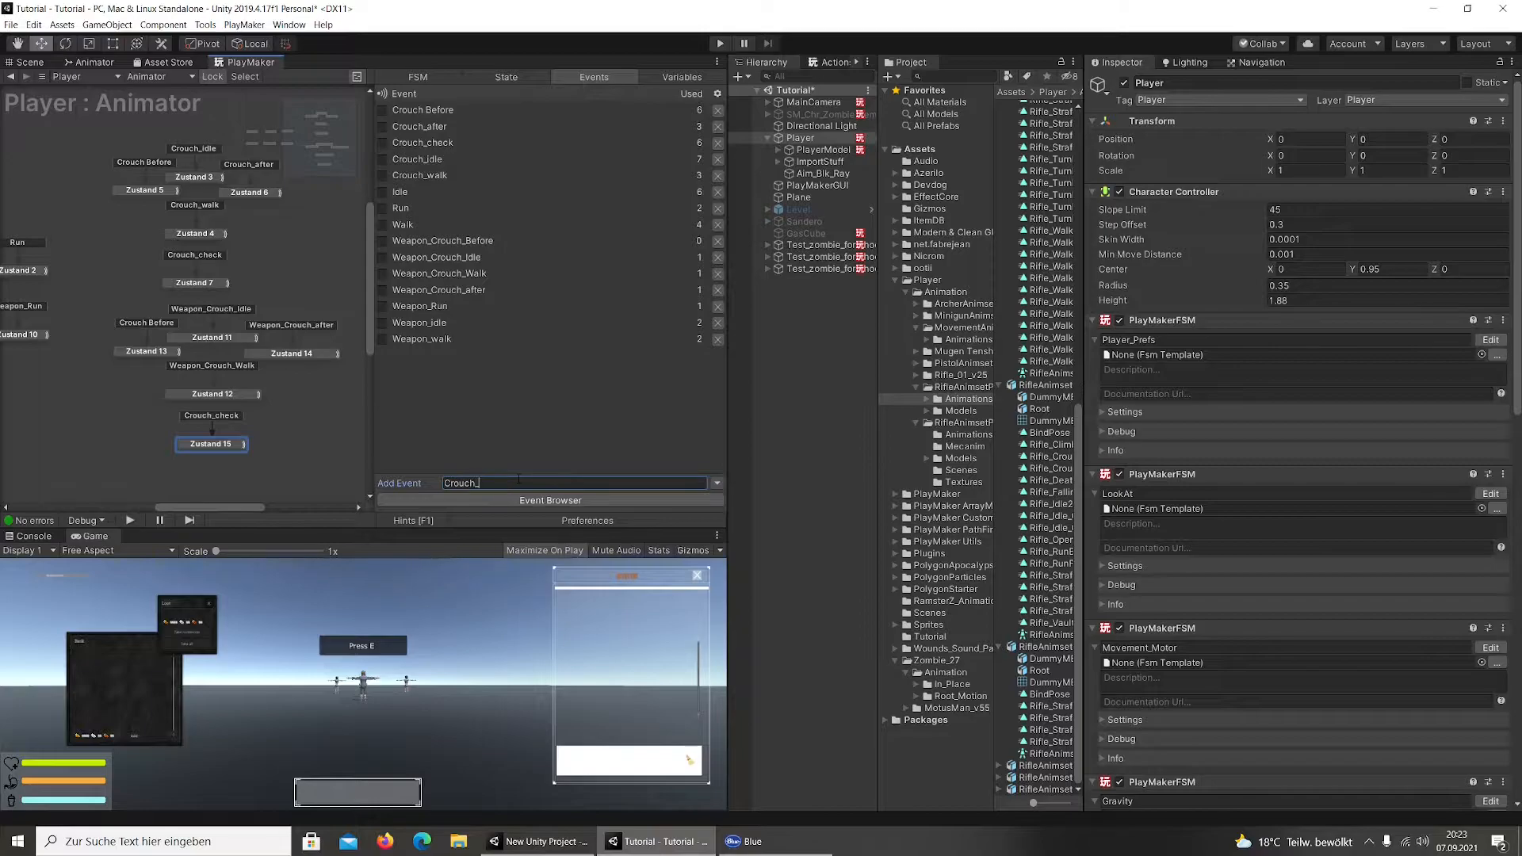
{"action": "type", "text": "_check"}
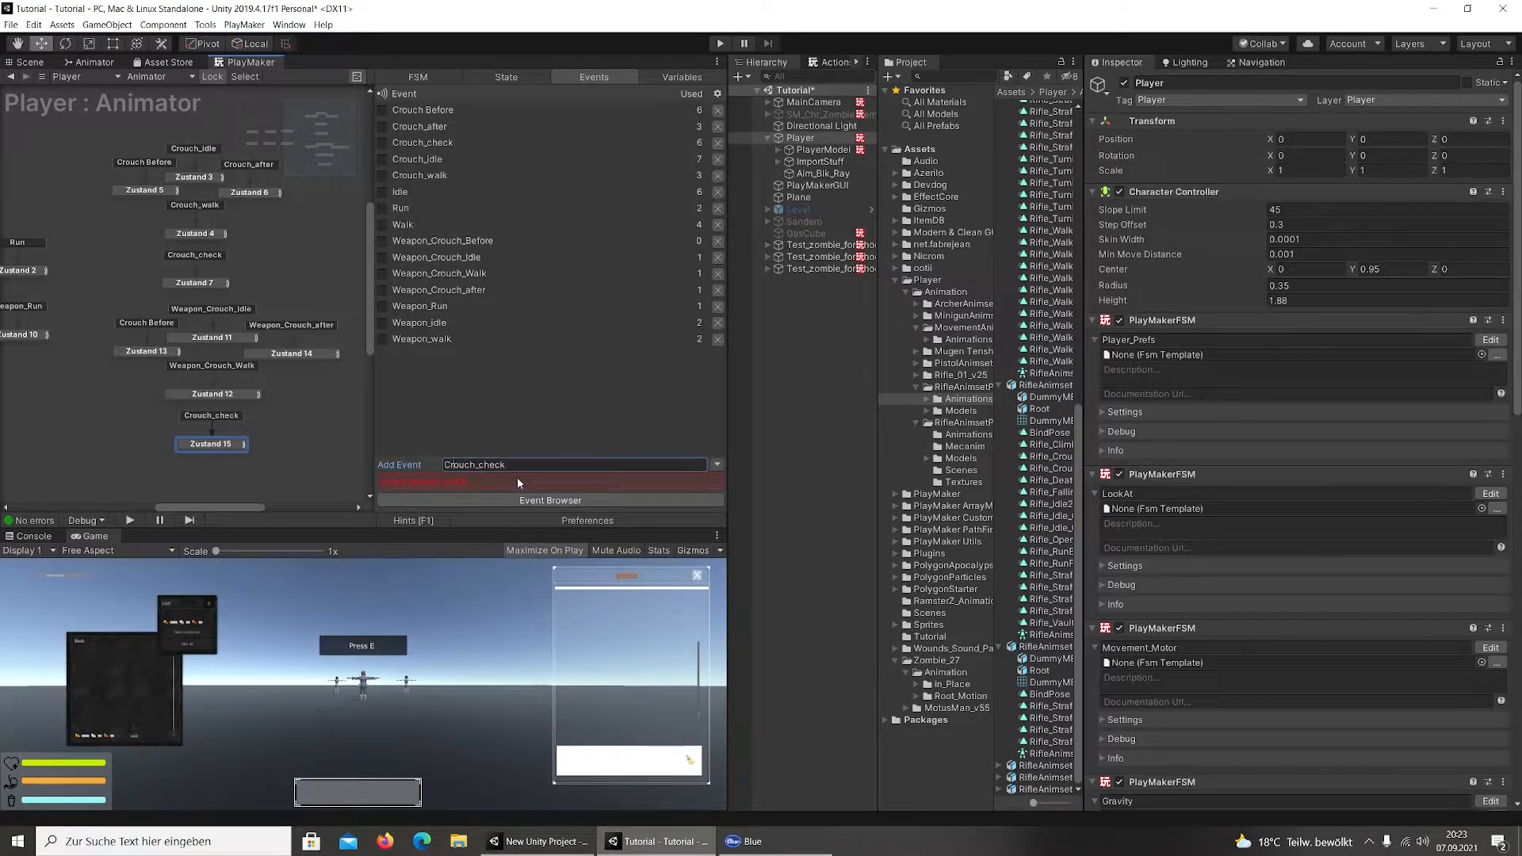
{"action": "key", "text": "Home"}
{"action": "type", "text": "Weapon_"}
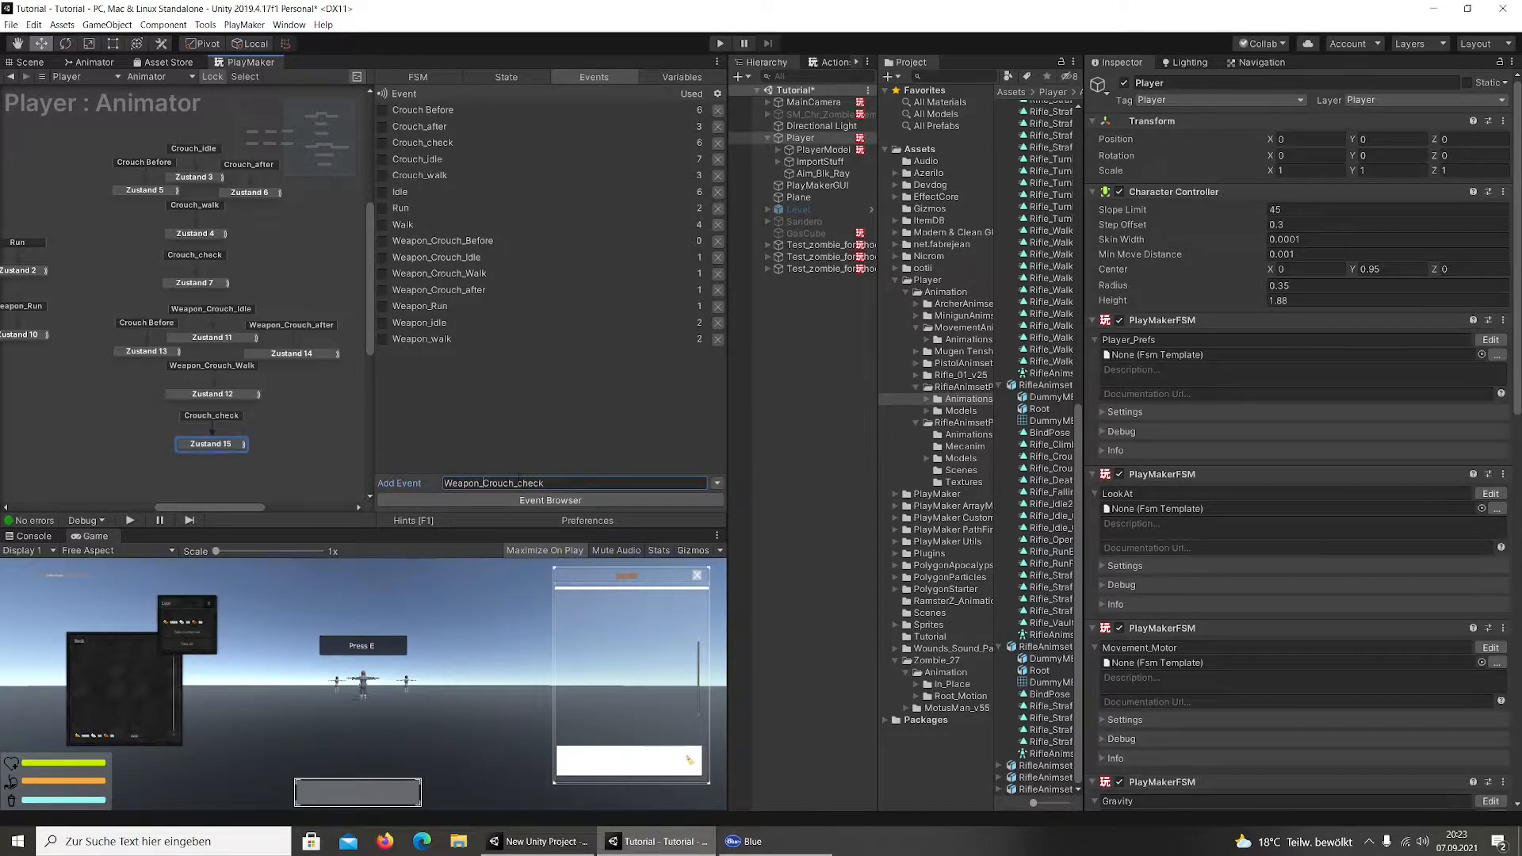
{"action": "key", "text": "Return"}
Set Zustand 15's global transition event to Weapon_Crouch_check and nudge the state closer beneath Zustand 12
{"action": "right_click", "coordinate": [214, 418]}
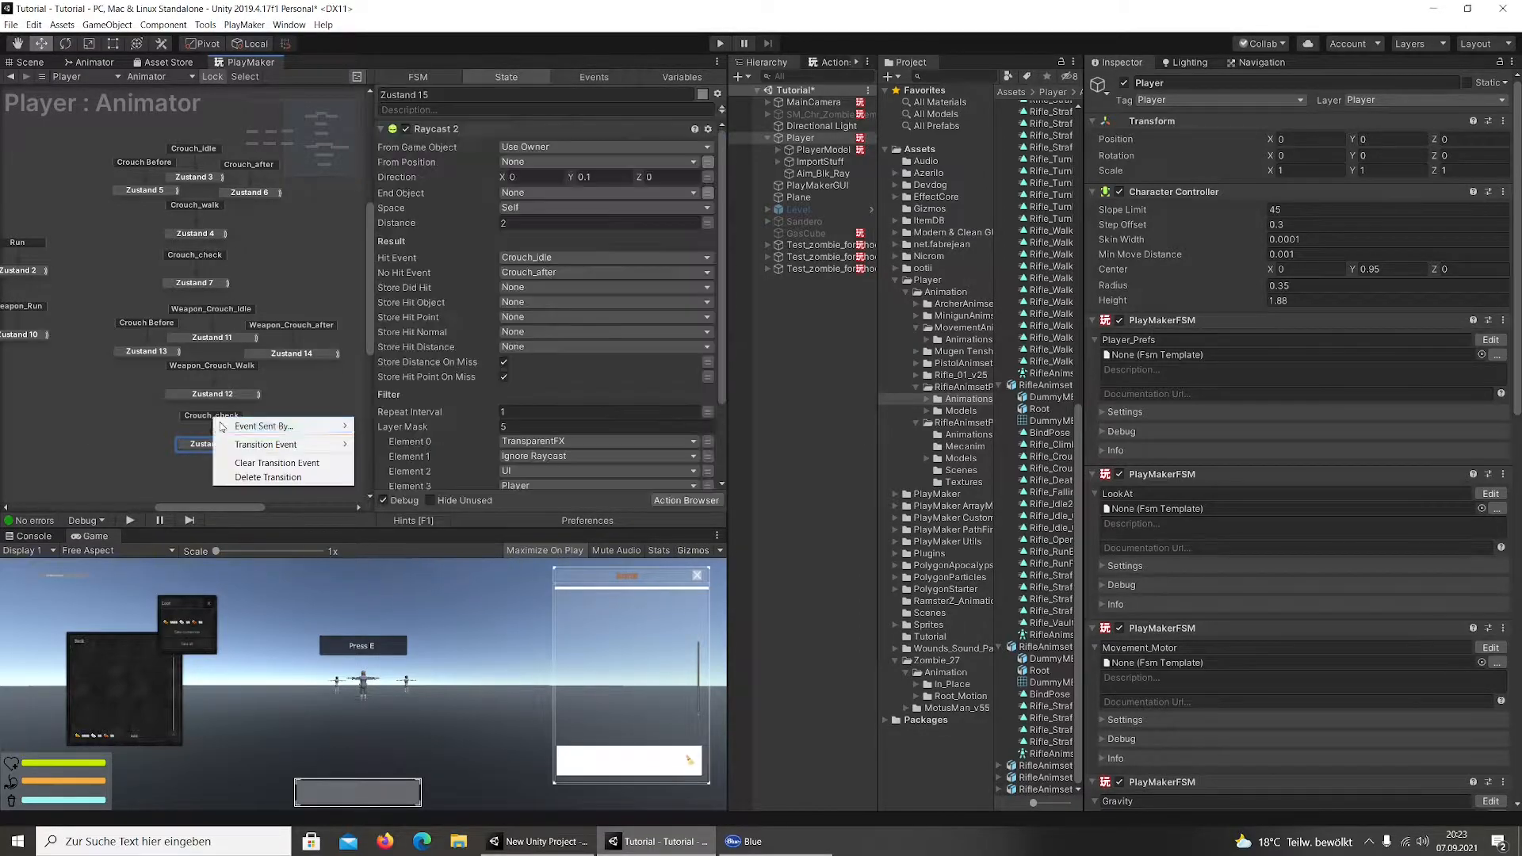
{"action": "mouse_move", "coordinate": [273, 445]}
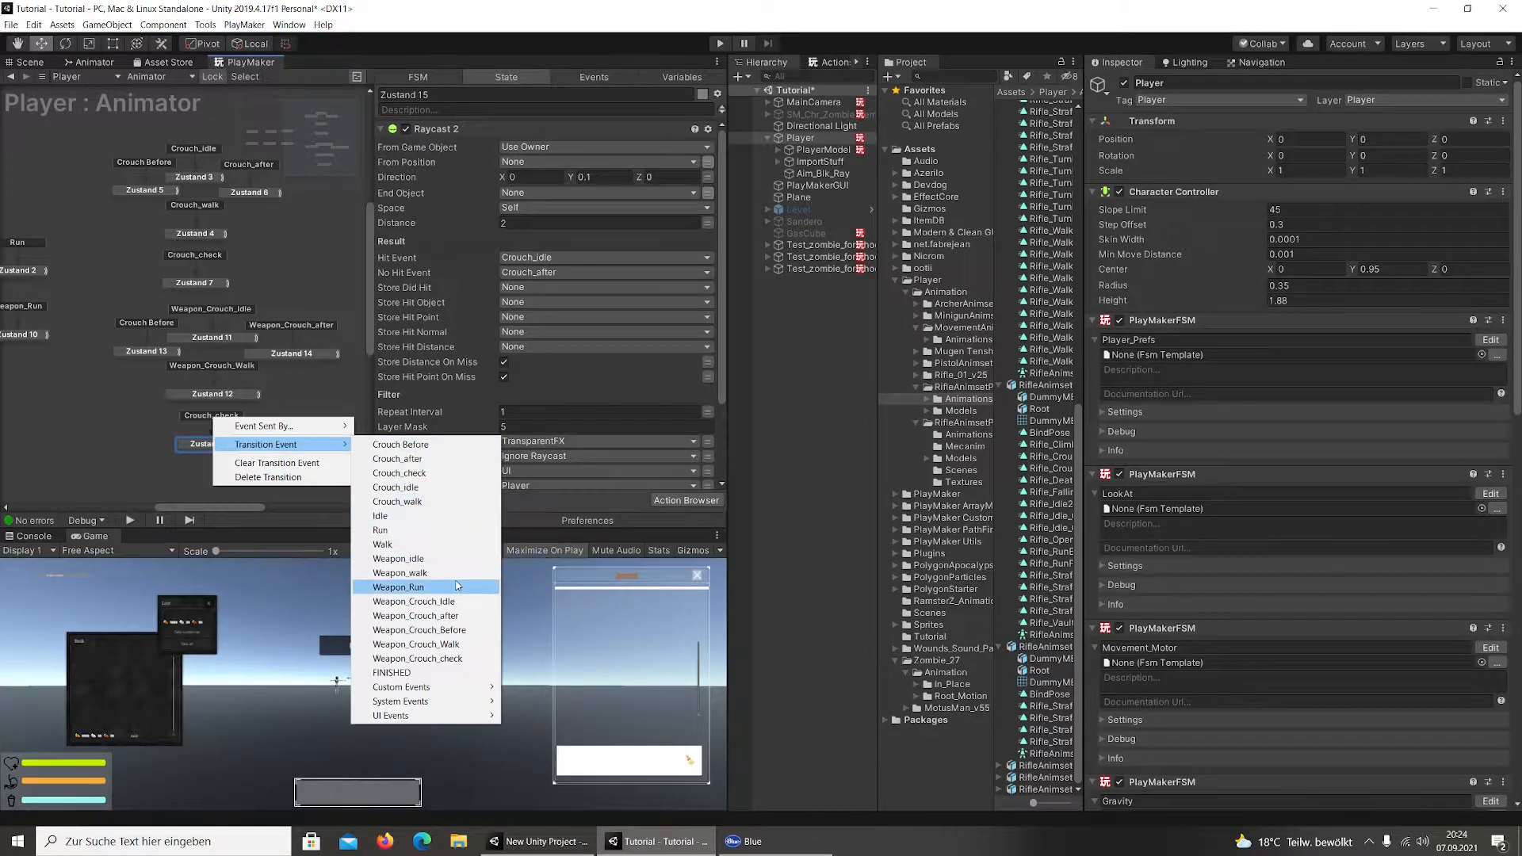
{"action": "left_click", "coordinate": [473, 658]}
{"action": "left_click_drag", "start_coordinate": [206, 446], "coordinate": [213, 440]}
{"action": "scroll", "coordinate": [553, 424], "scroll_direction": "down", "scroll_amount": 3}
{"action": "scroll", "coordinate": [552, 424], "scroll_direction": "up", "scroll_amount": 3}
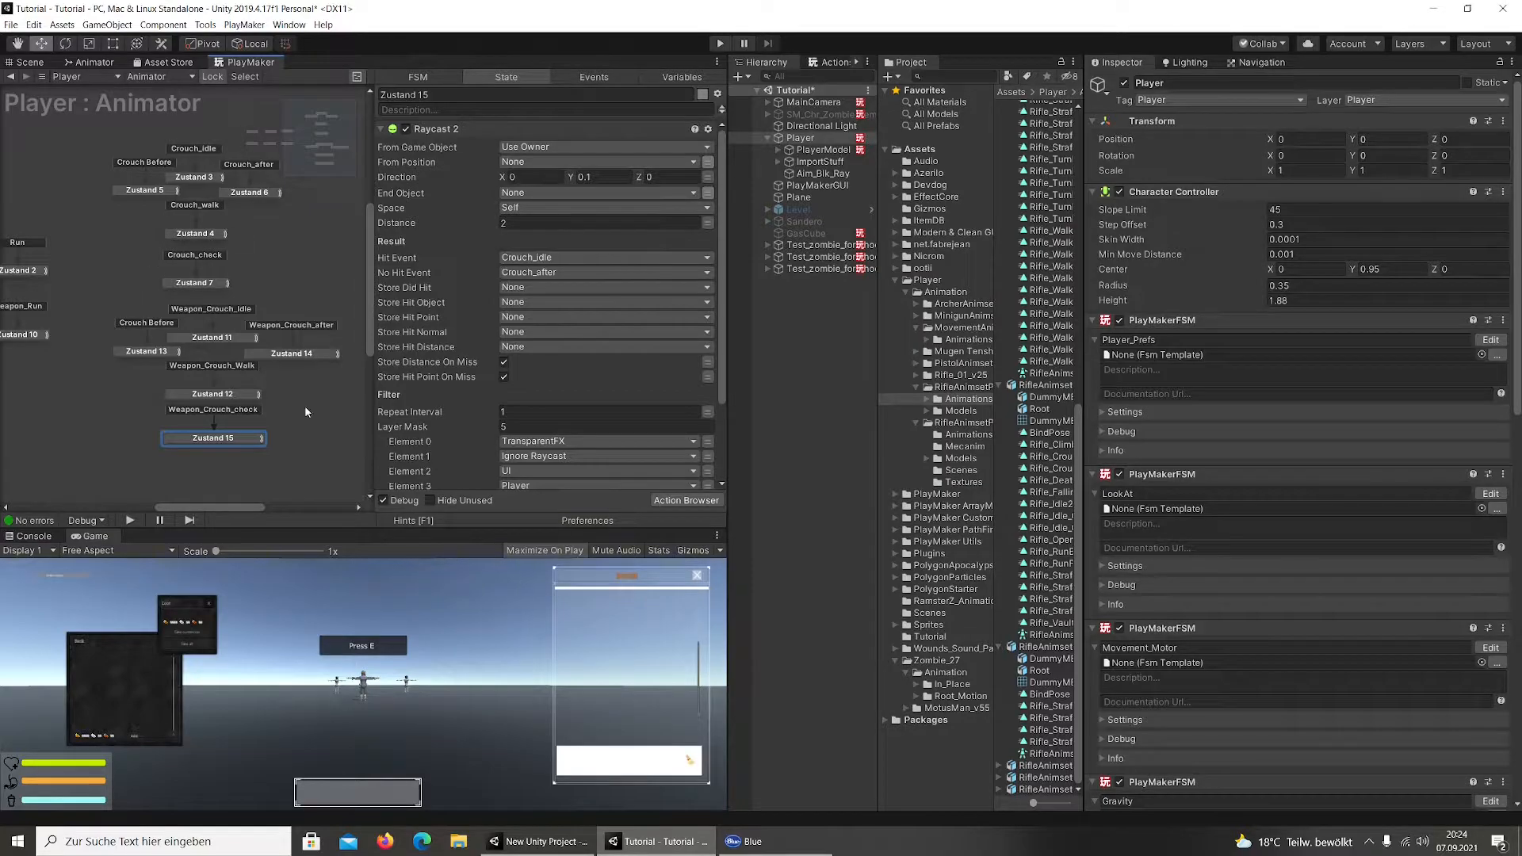
In Zustand 15's Raycast 2 action, set Hit Event to Weapon_Crouch_Idle and No Hit Event to Weapon_Crouch_after
{"action": "left_click", "coordinate": [544, 259]}
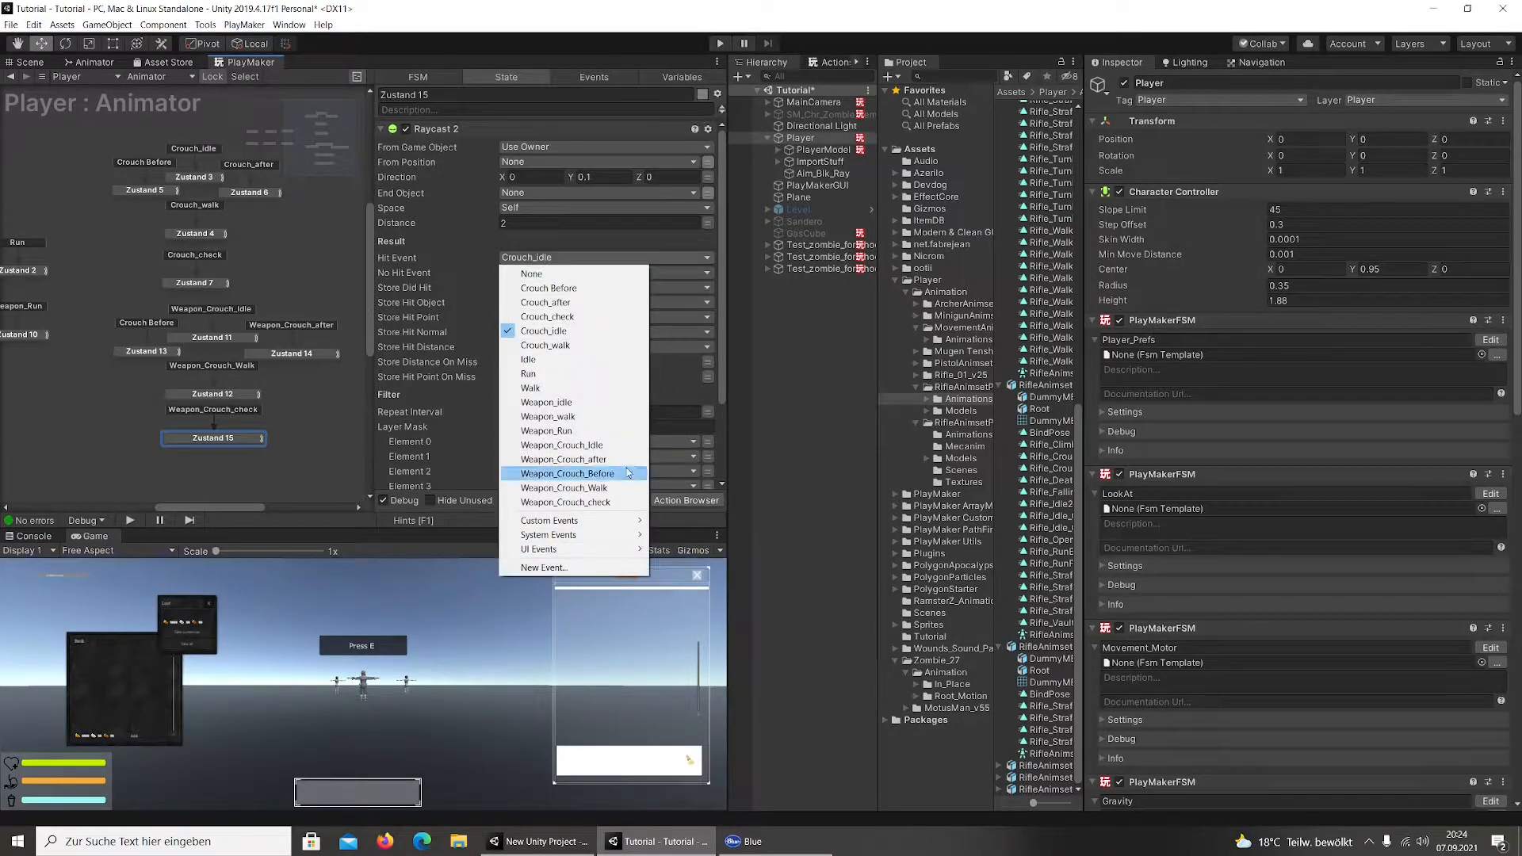
{"action": "left_click", "coordinate": [600, 449]}
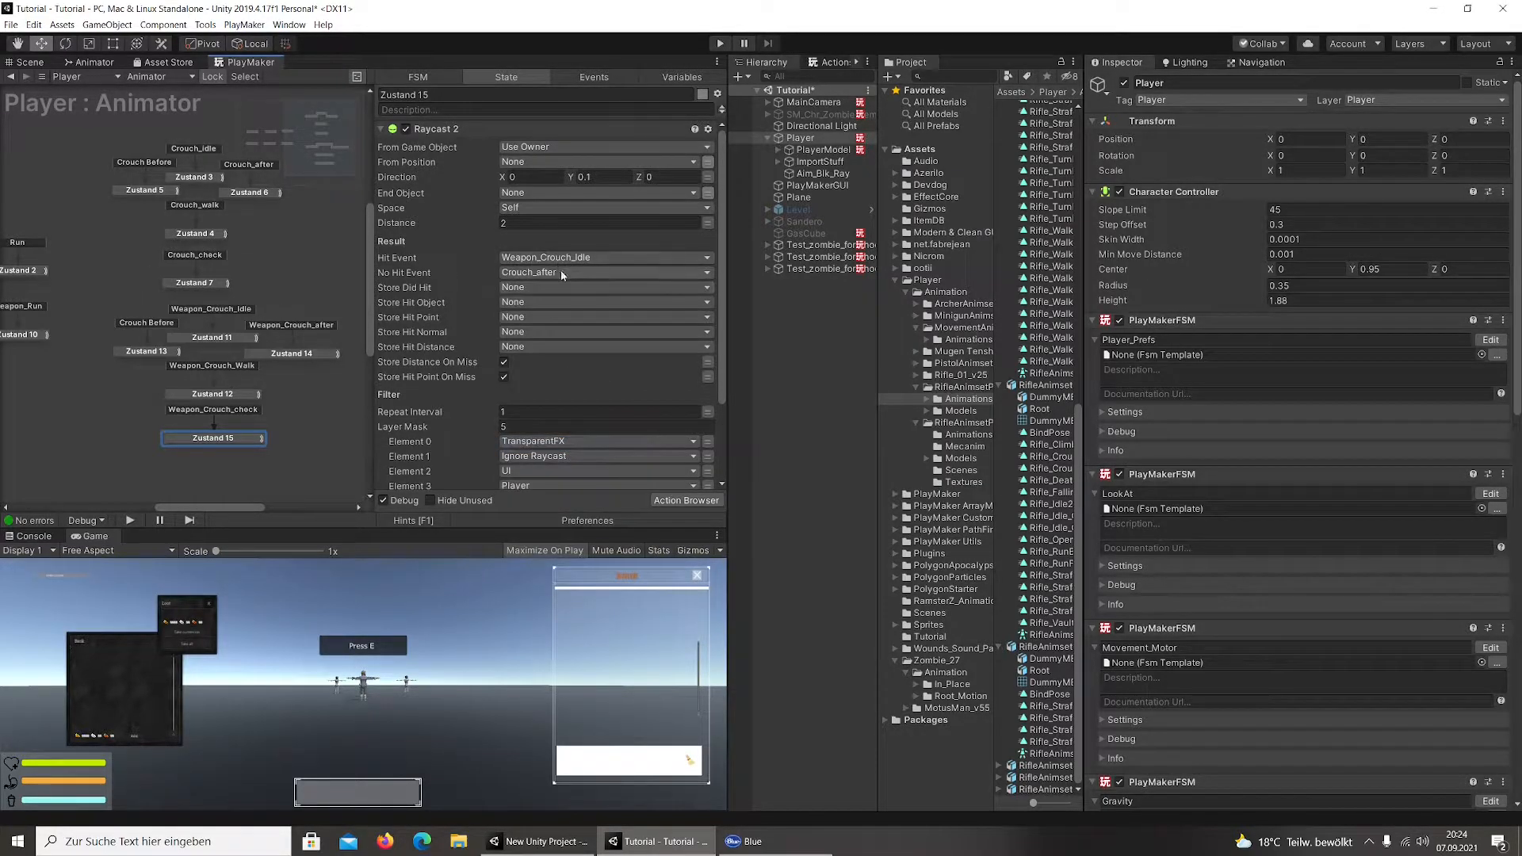
{"action": "left_click", "coordinate": [550, 275]}
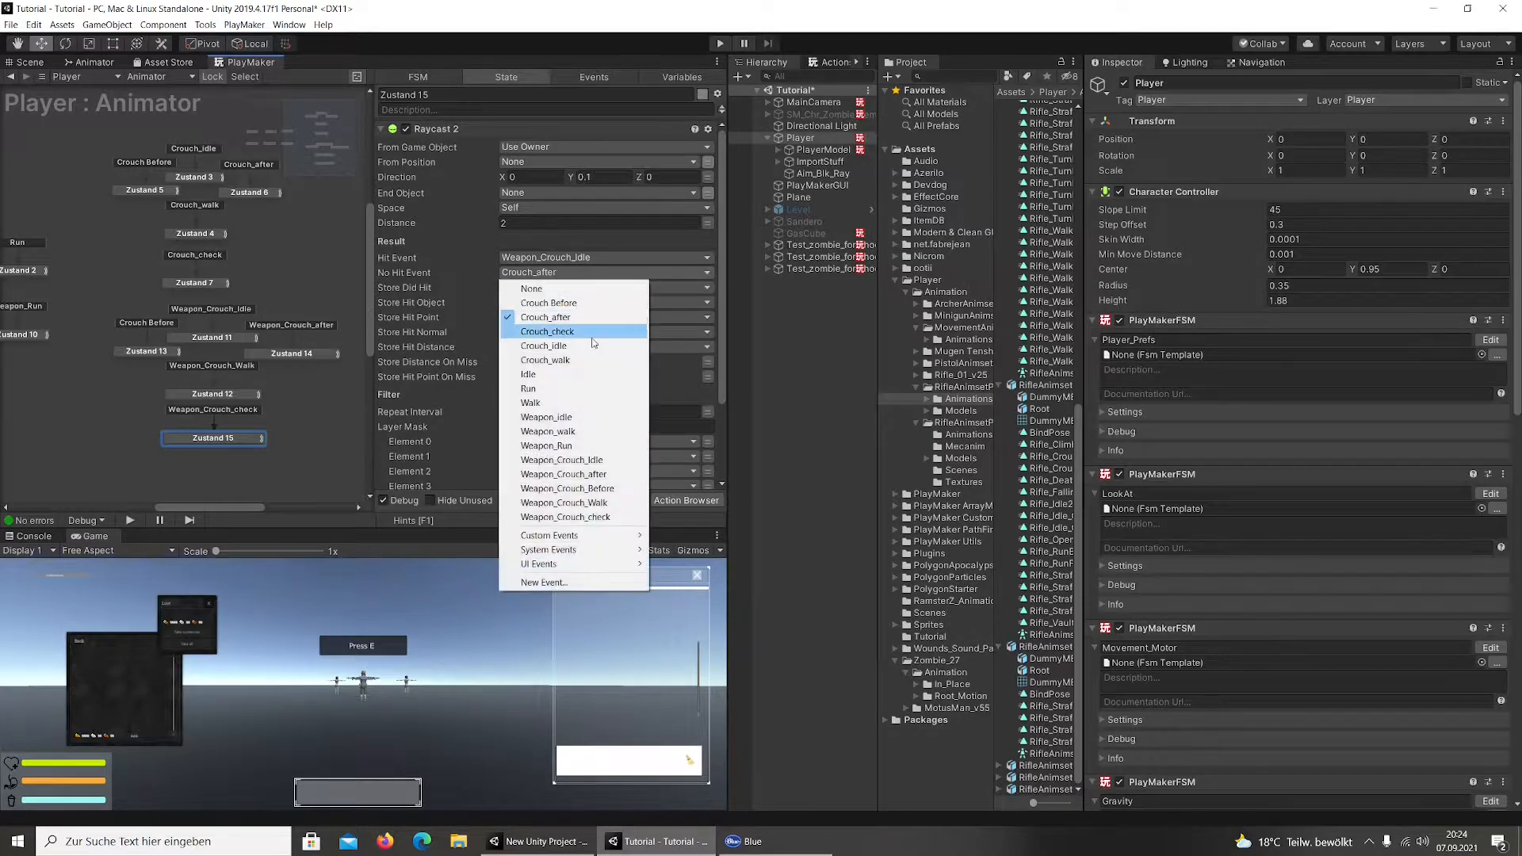
{"action": "left_click", "coordinate": [610, 476]}
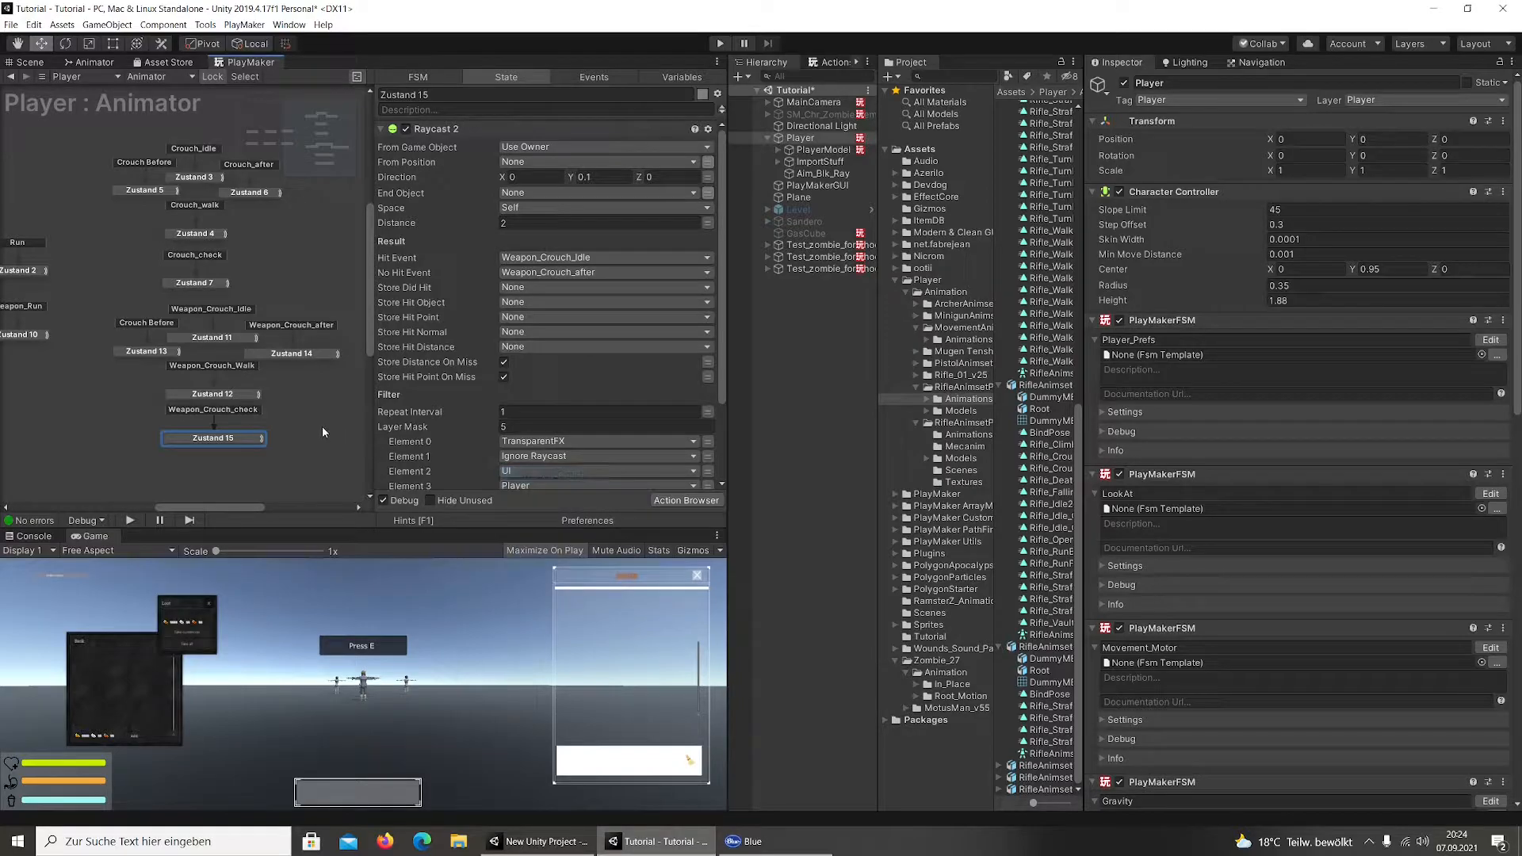
Set the Get Key Down action in Zustand 12 to send Weapon_Crouch_check and review the state's remaining actions
{"action": "left_click", "coordinate": [255, 396]}
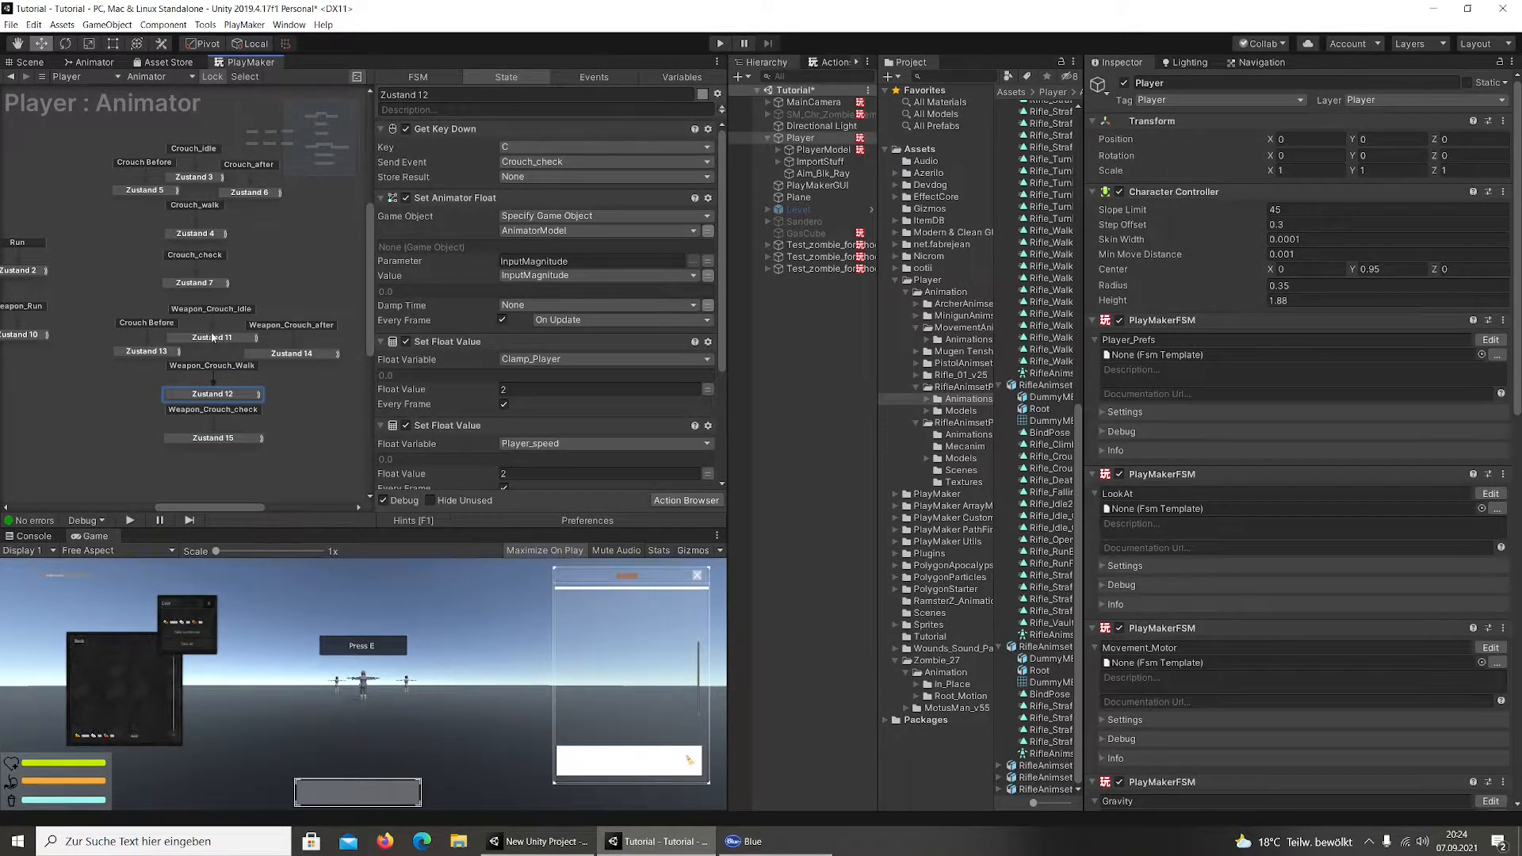
{"action": "left_click", "coordinate": [536, 161]}
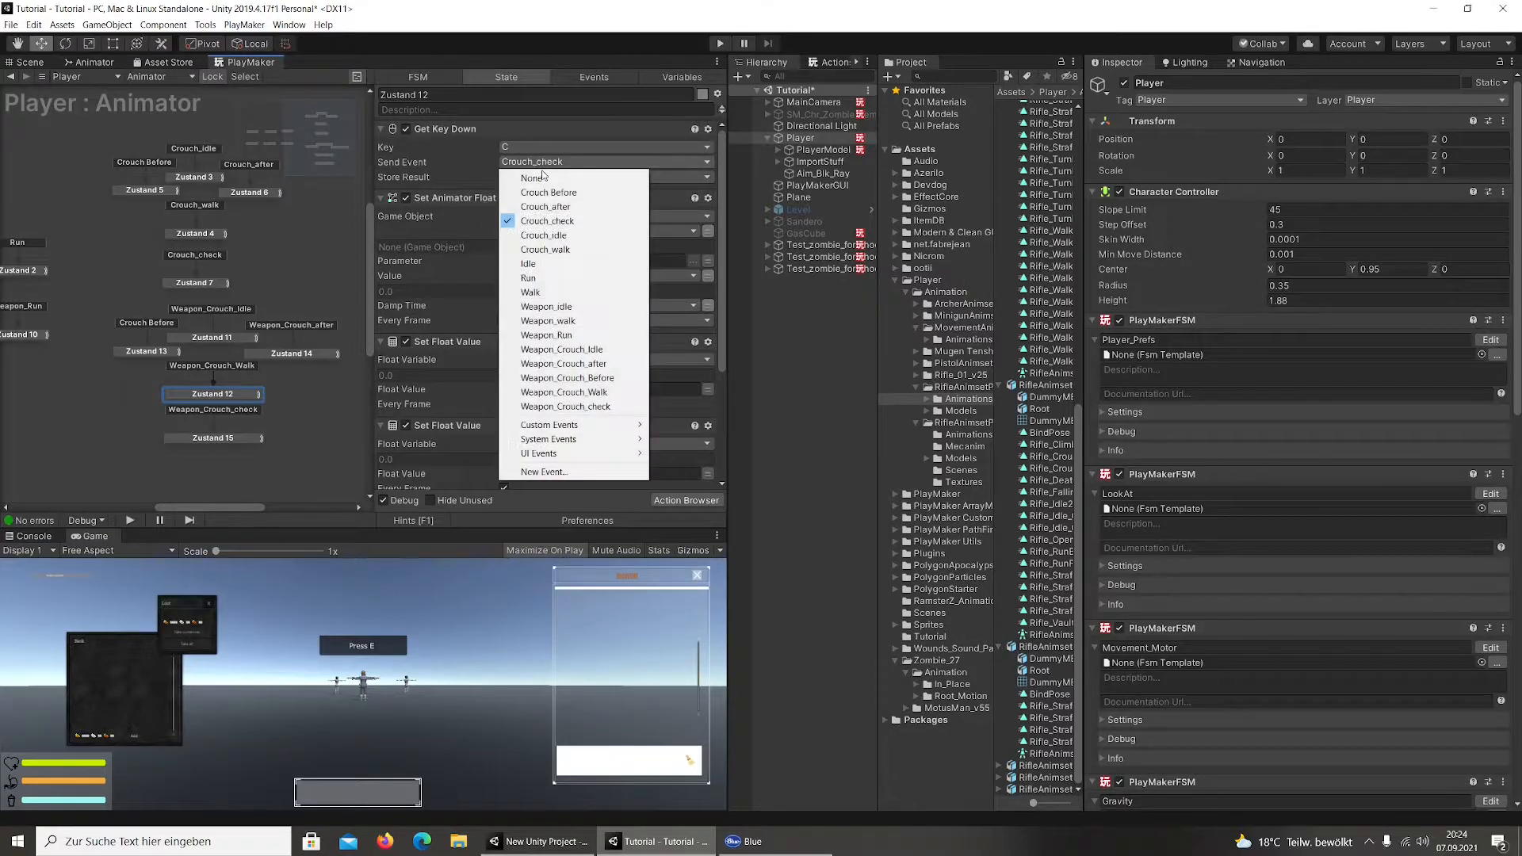
{"action": "left_click", "coordinate": [609, 406]}
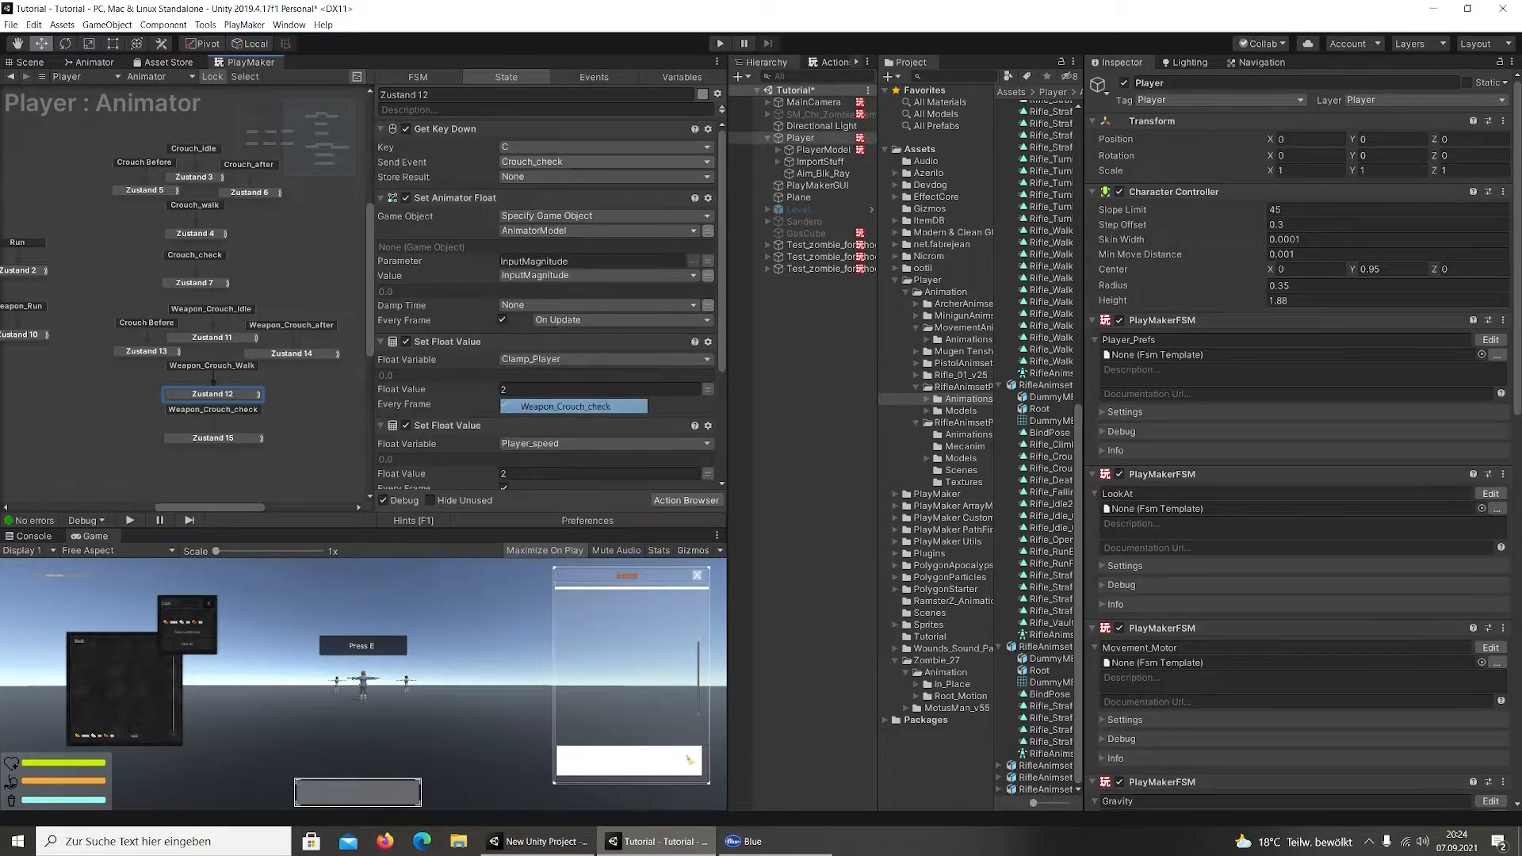
{"action": "scroll", "coordinate": [609, 414], "scroll_direction": "down", "scroll_amount": 4}
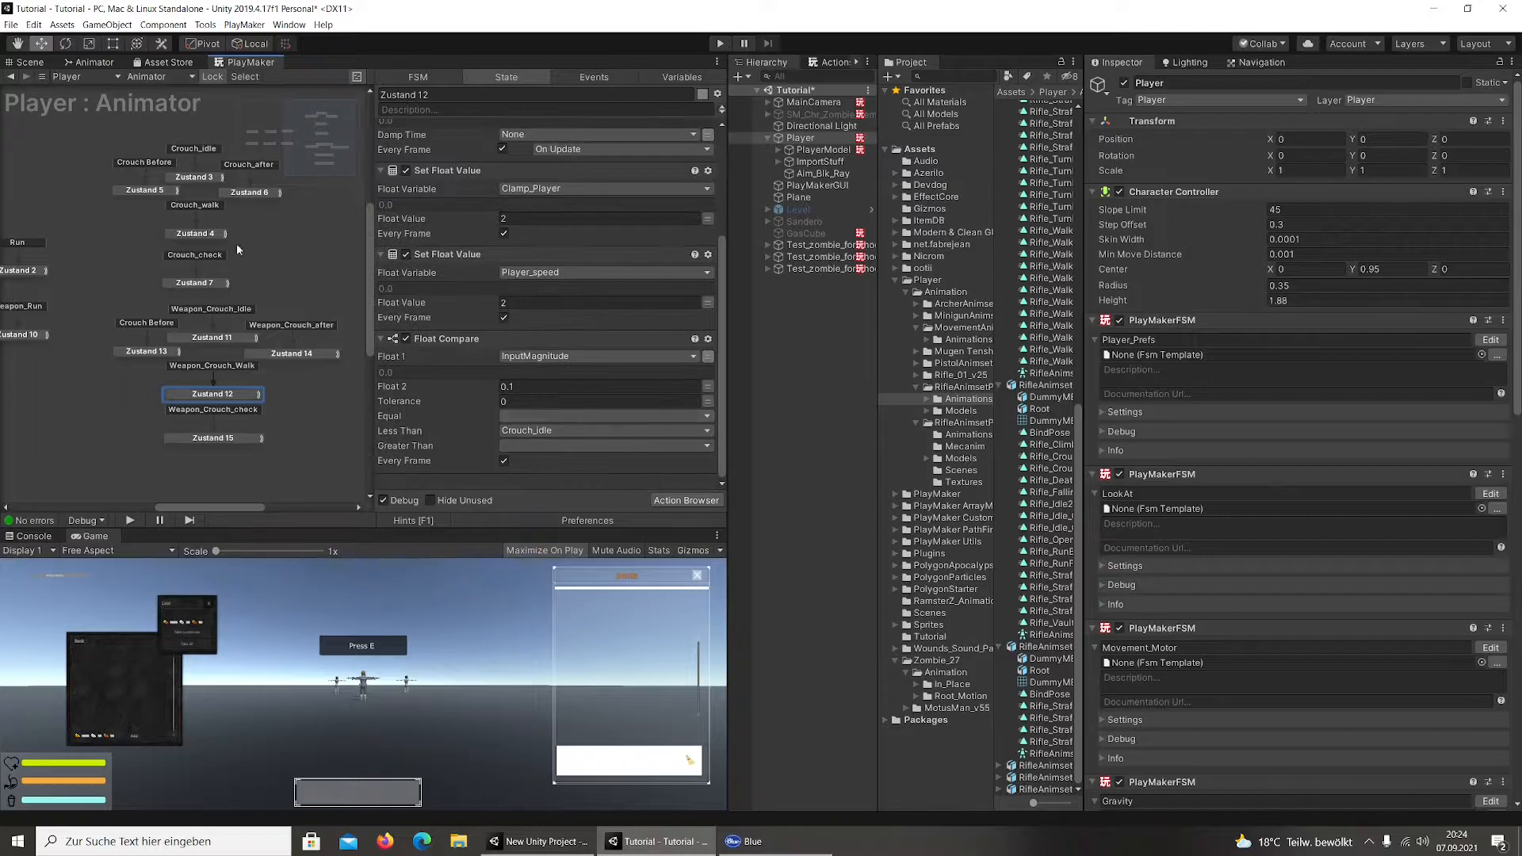
{"action": "scroll", "coordinate": [515, 297], "scroll_direction": "up", "scroll_amount": 4}
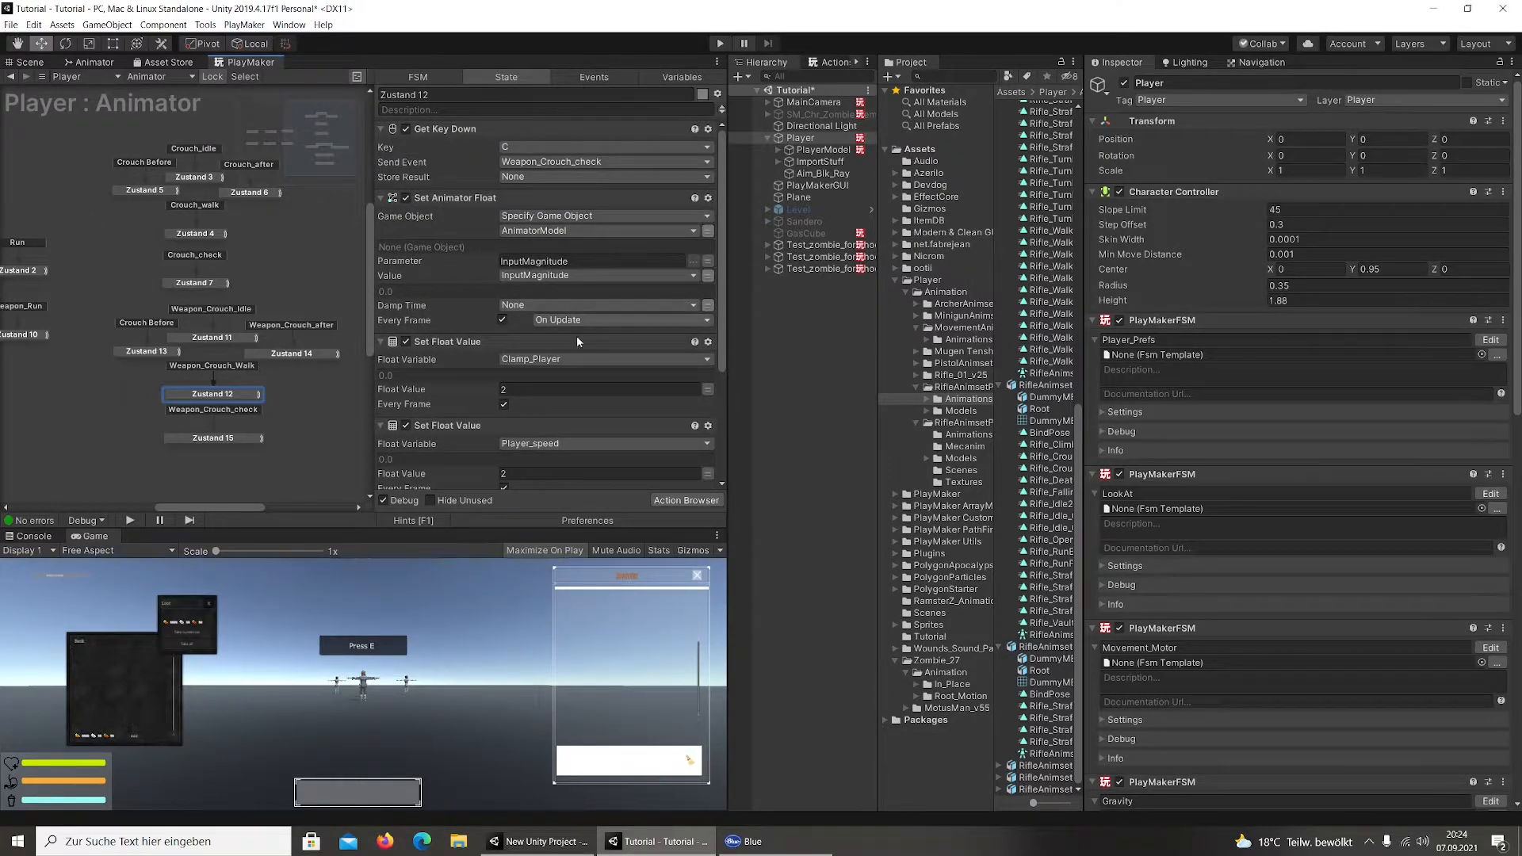
{"action": "scroll", "coordinate": [584, 381], "scroll_direction": "down", "scroll_amount": 4}
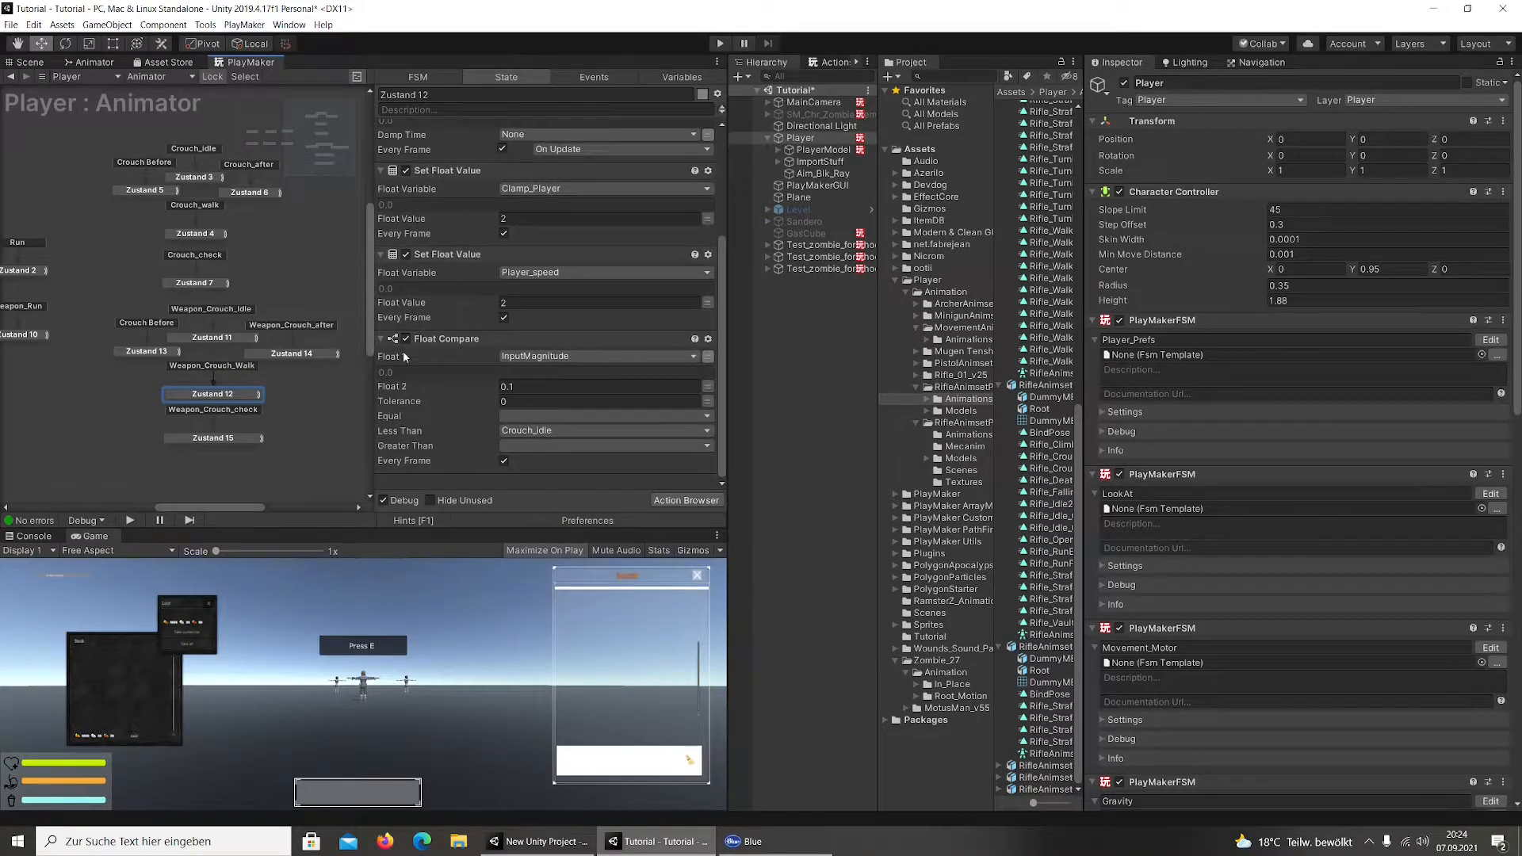
Set Zustand 12's Float Compare Less Than event and Zustand 13's Wait Finish Event to Weapon_Crouch_Idle
{"action": "left_click", "coordinate": [543, 430]}
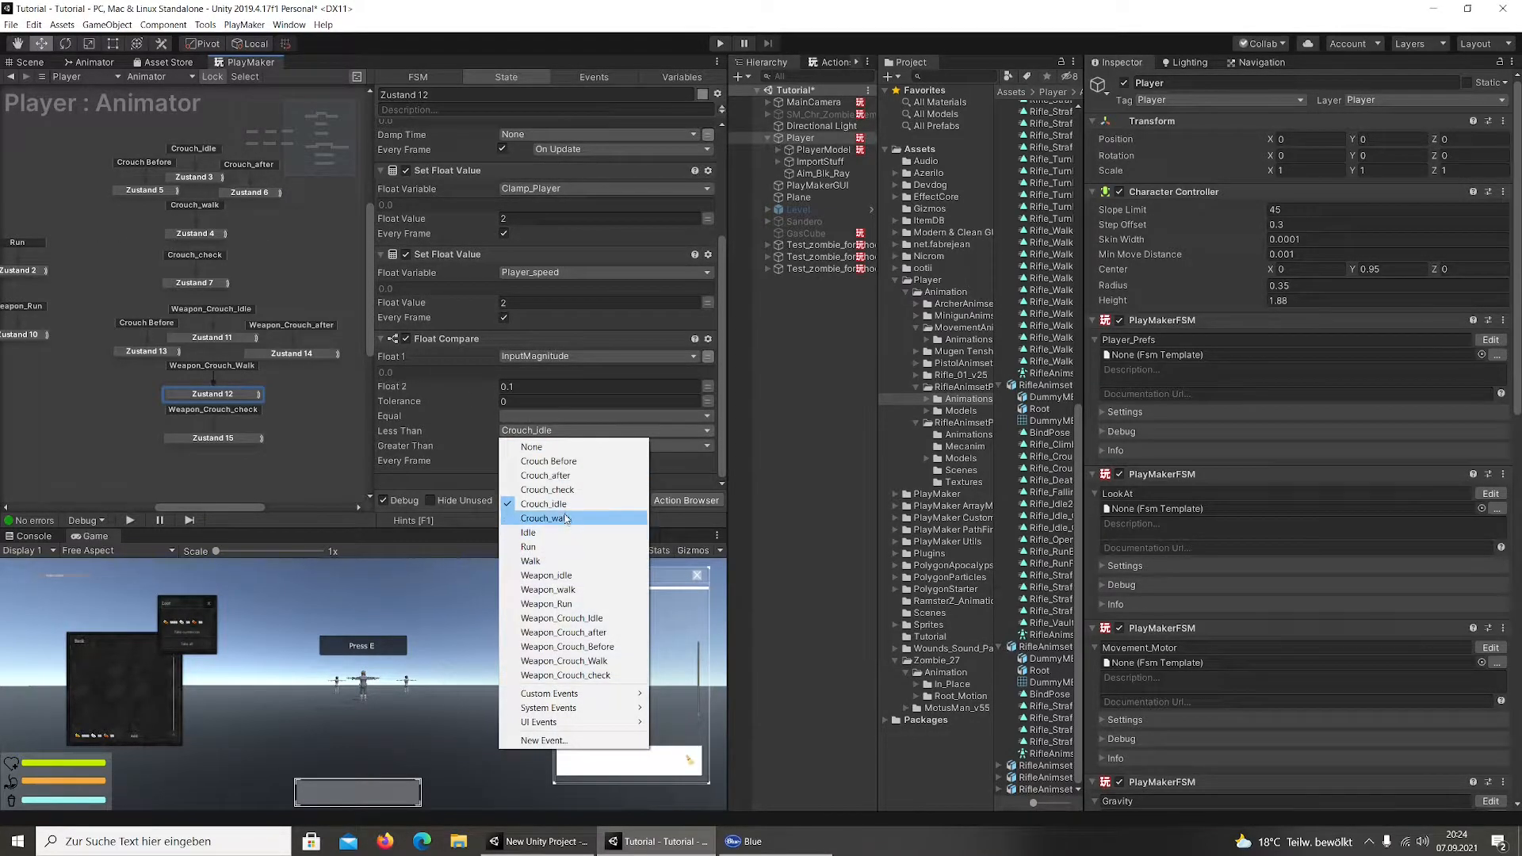
{"action": "left_click", "coordinate": [602, 621]}
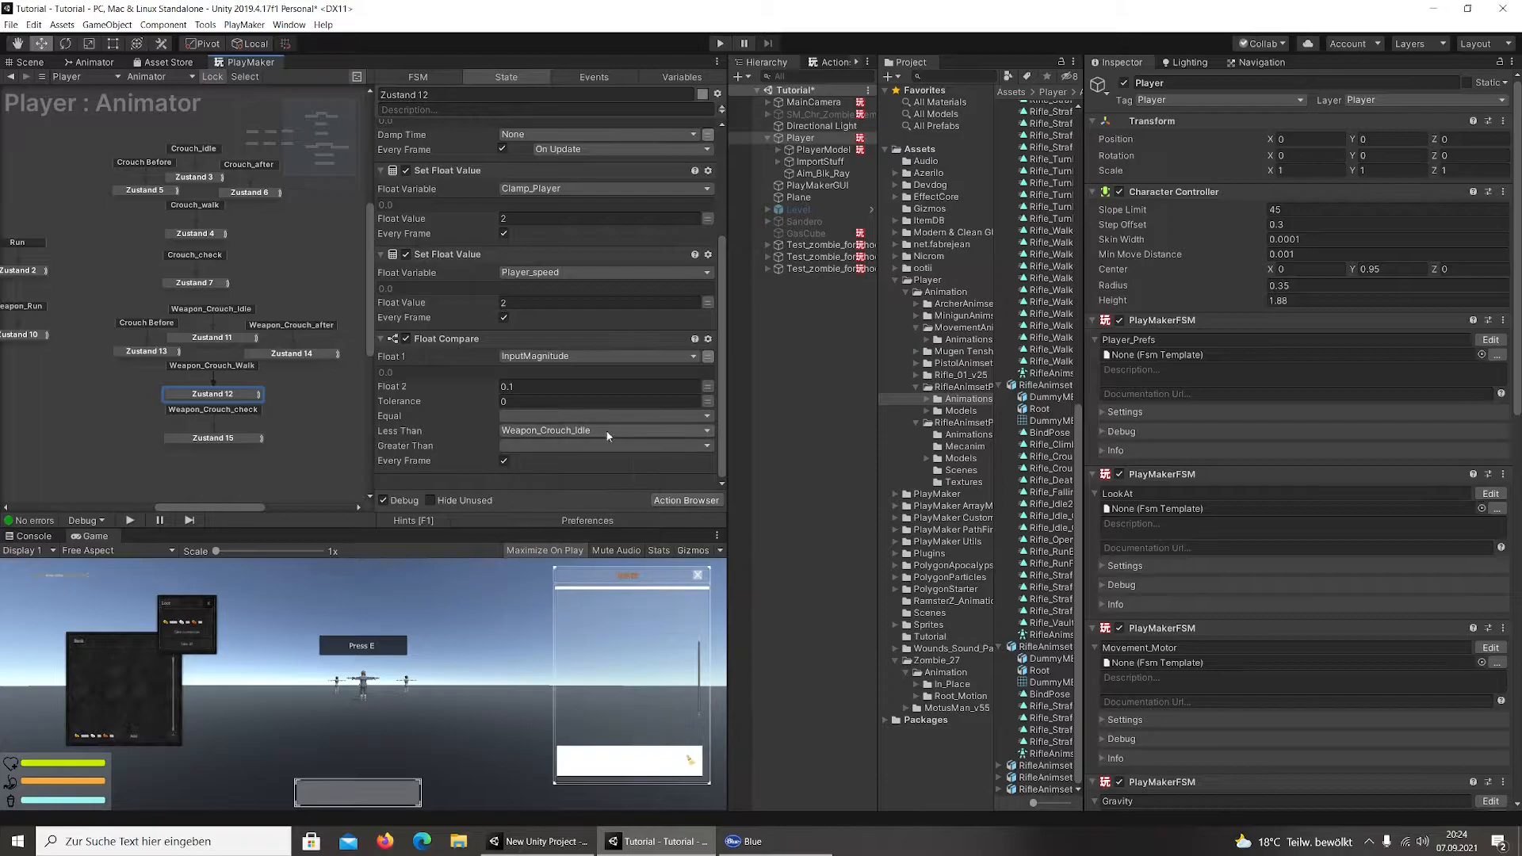
{"action": "left_click", "coordinate": [145, 354]}
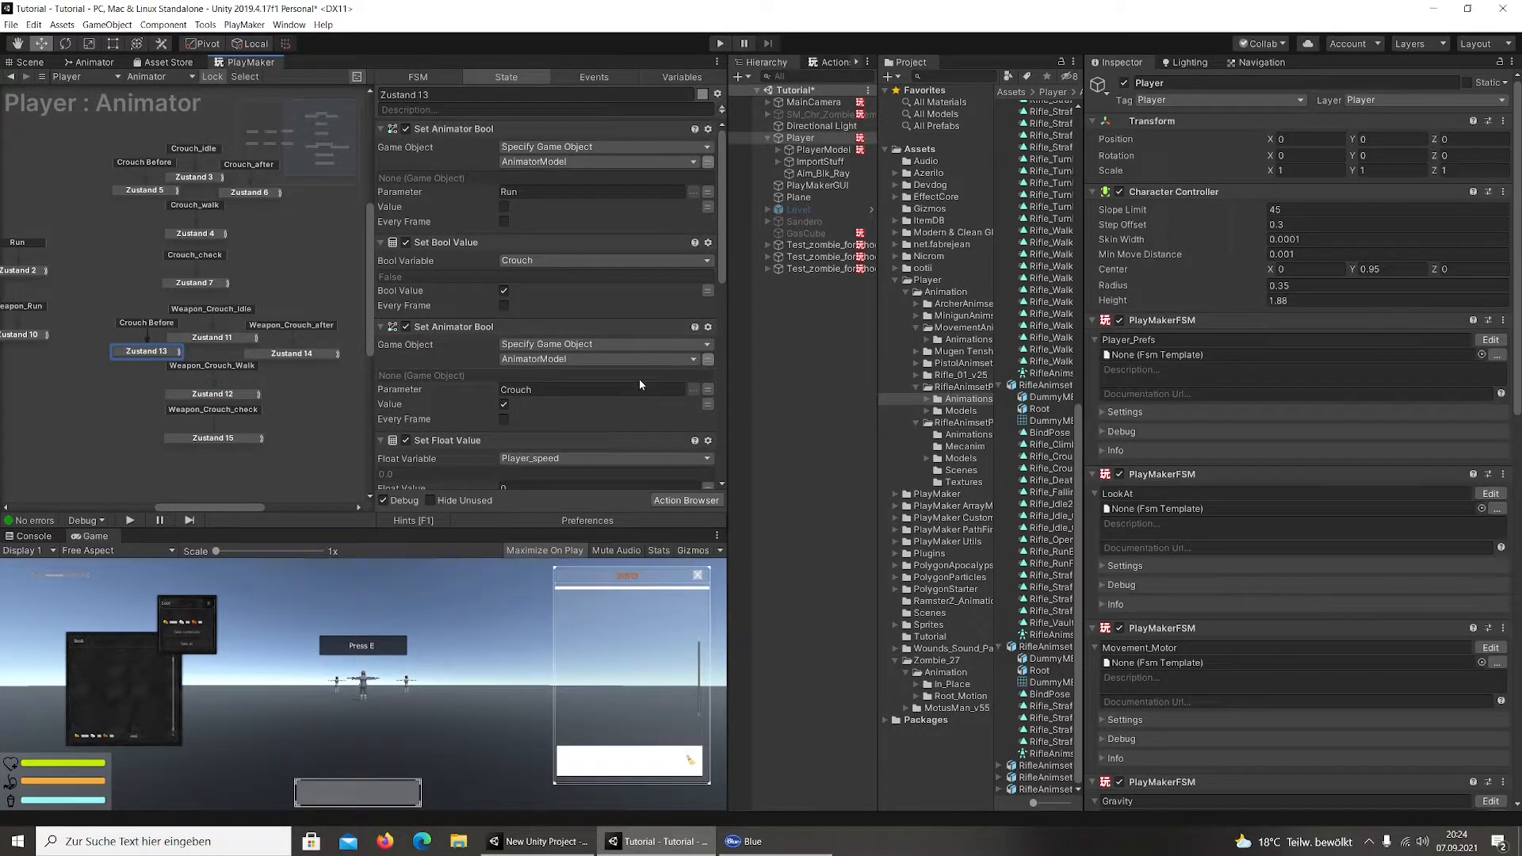
{"action": "scroll", "coordinate": [596, 364], "scroll_direction": "down", "scroll_amount": 10}
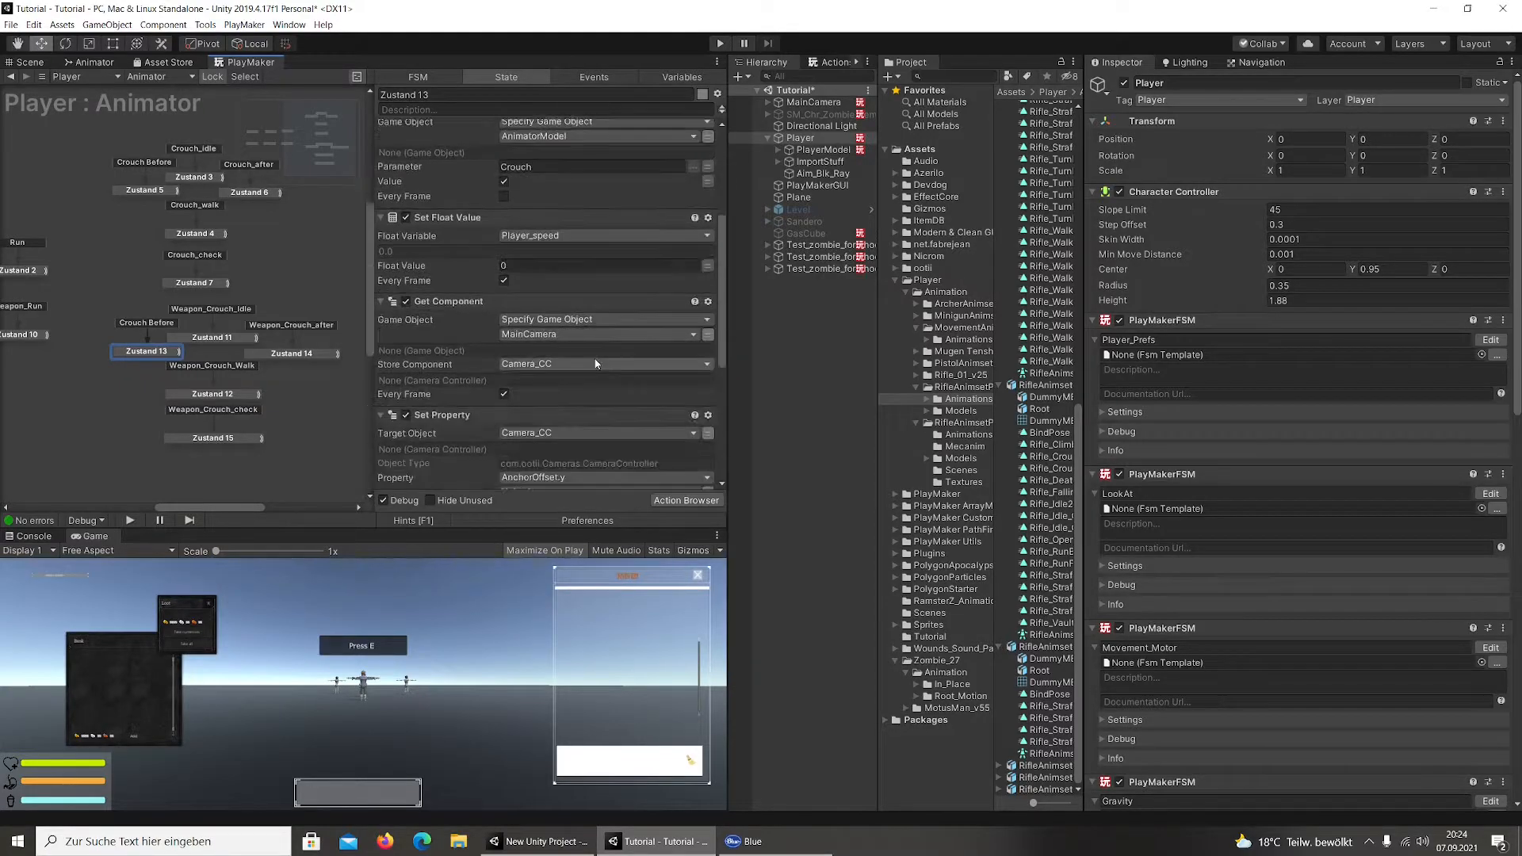
{"action": "scroll", "coordinate": [596, 364], "scroll_direction": "down", "scroll_amount": 4}
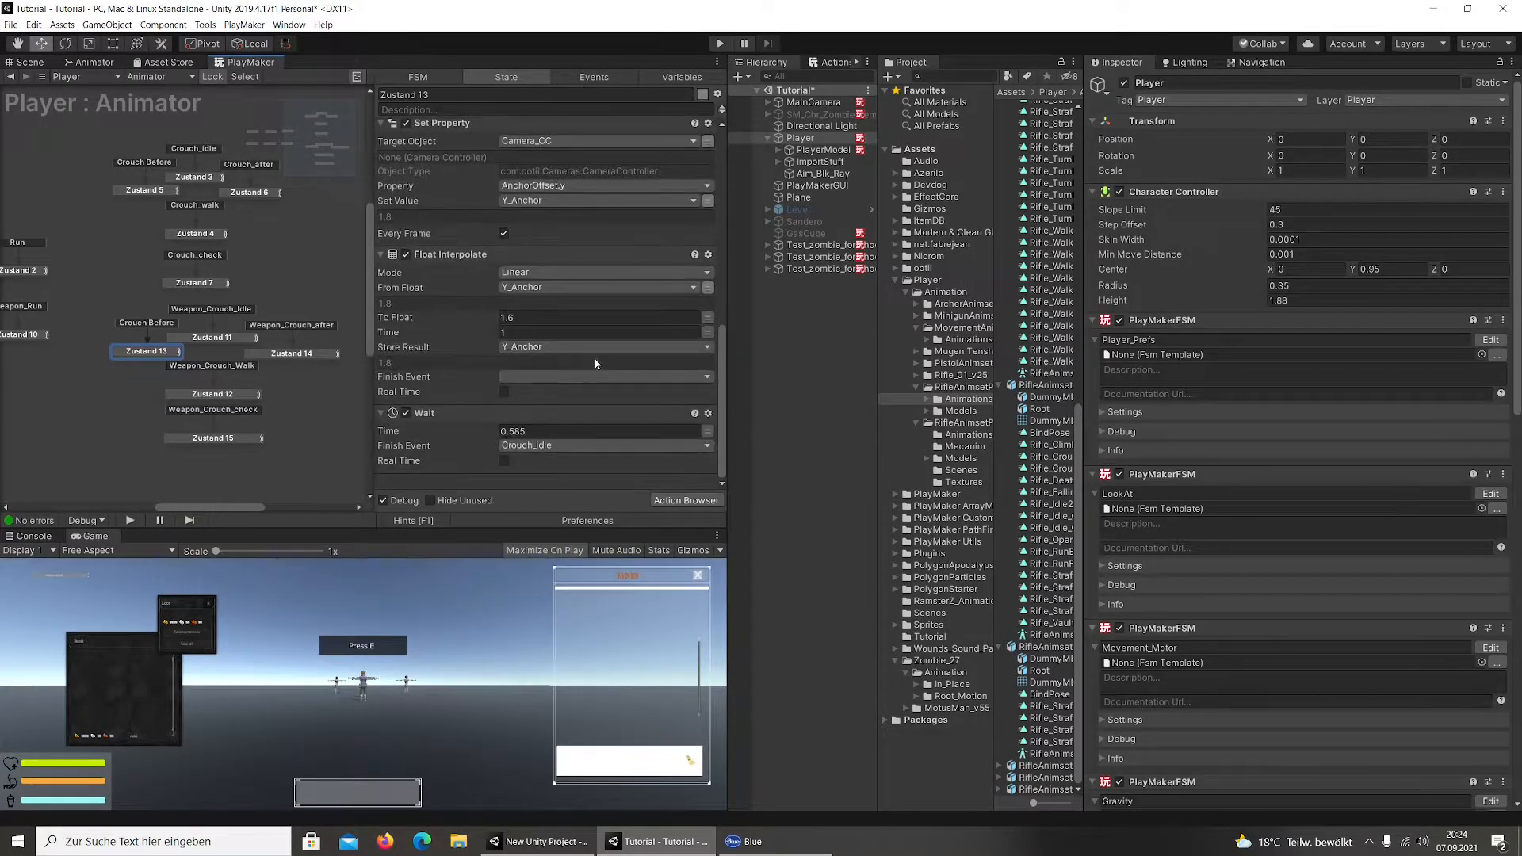
{"action": "left_click", "coordinate": [529, 447]}
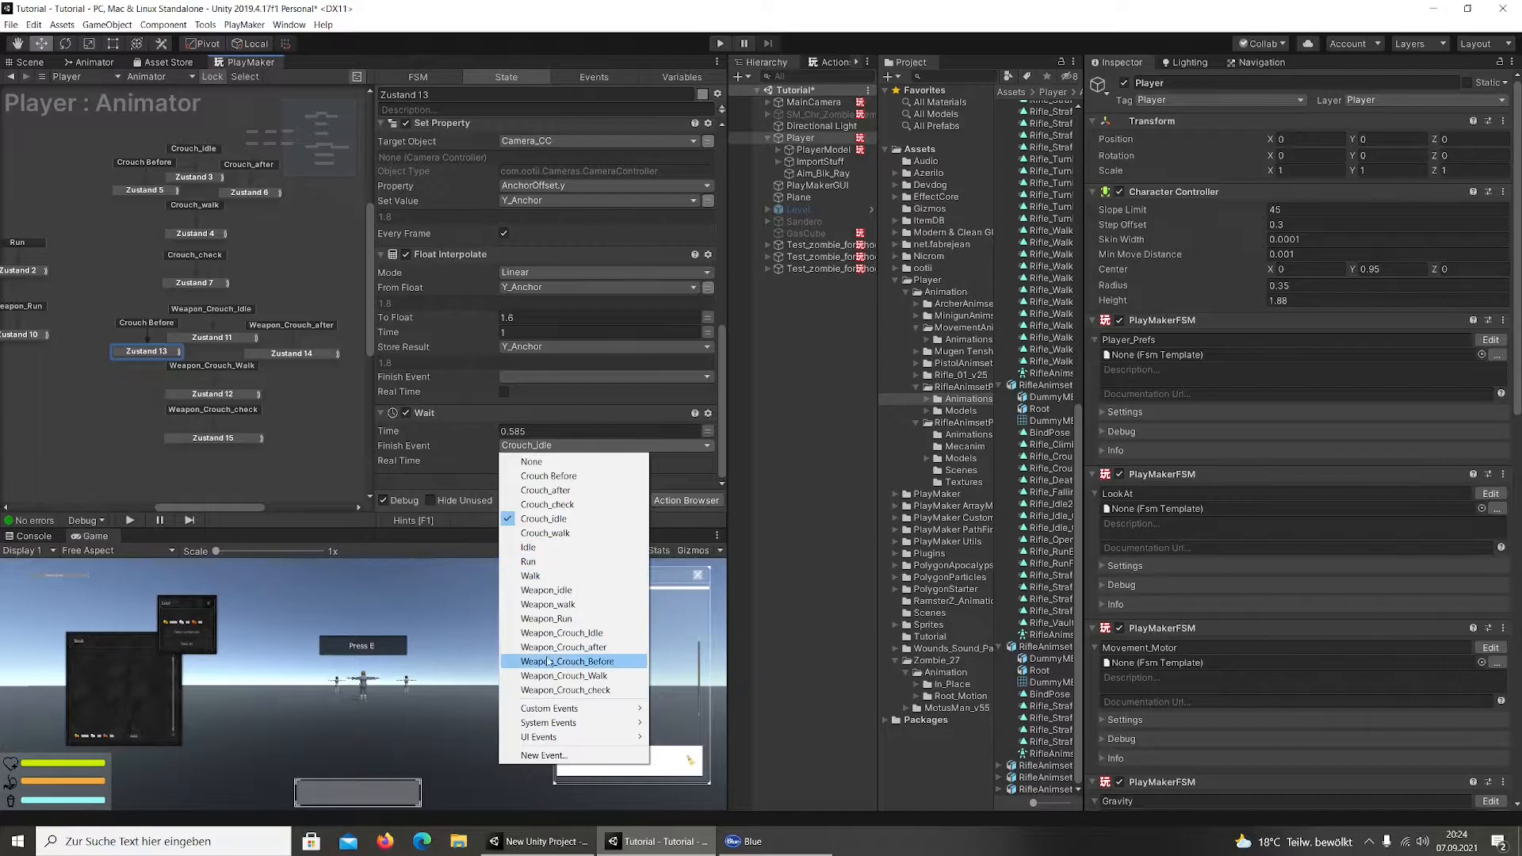
{"action": "left_click", "coordinate": [563, 632]}
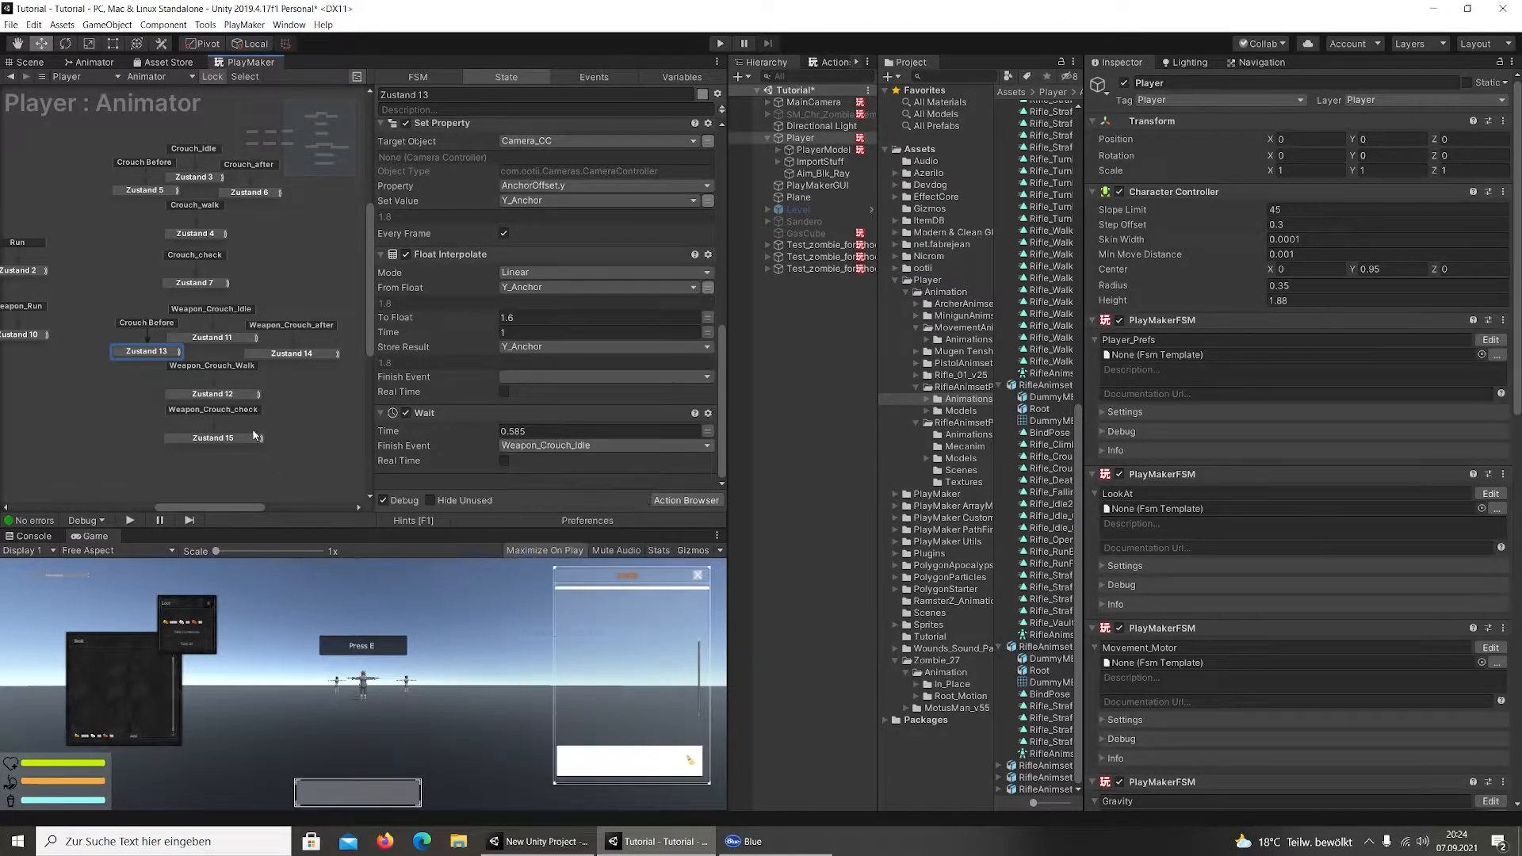
Set the Finish Event of Zustand 14's Wait action to Weapon_idle
{"action": "left_click", "coordinate": [294, 353]}
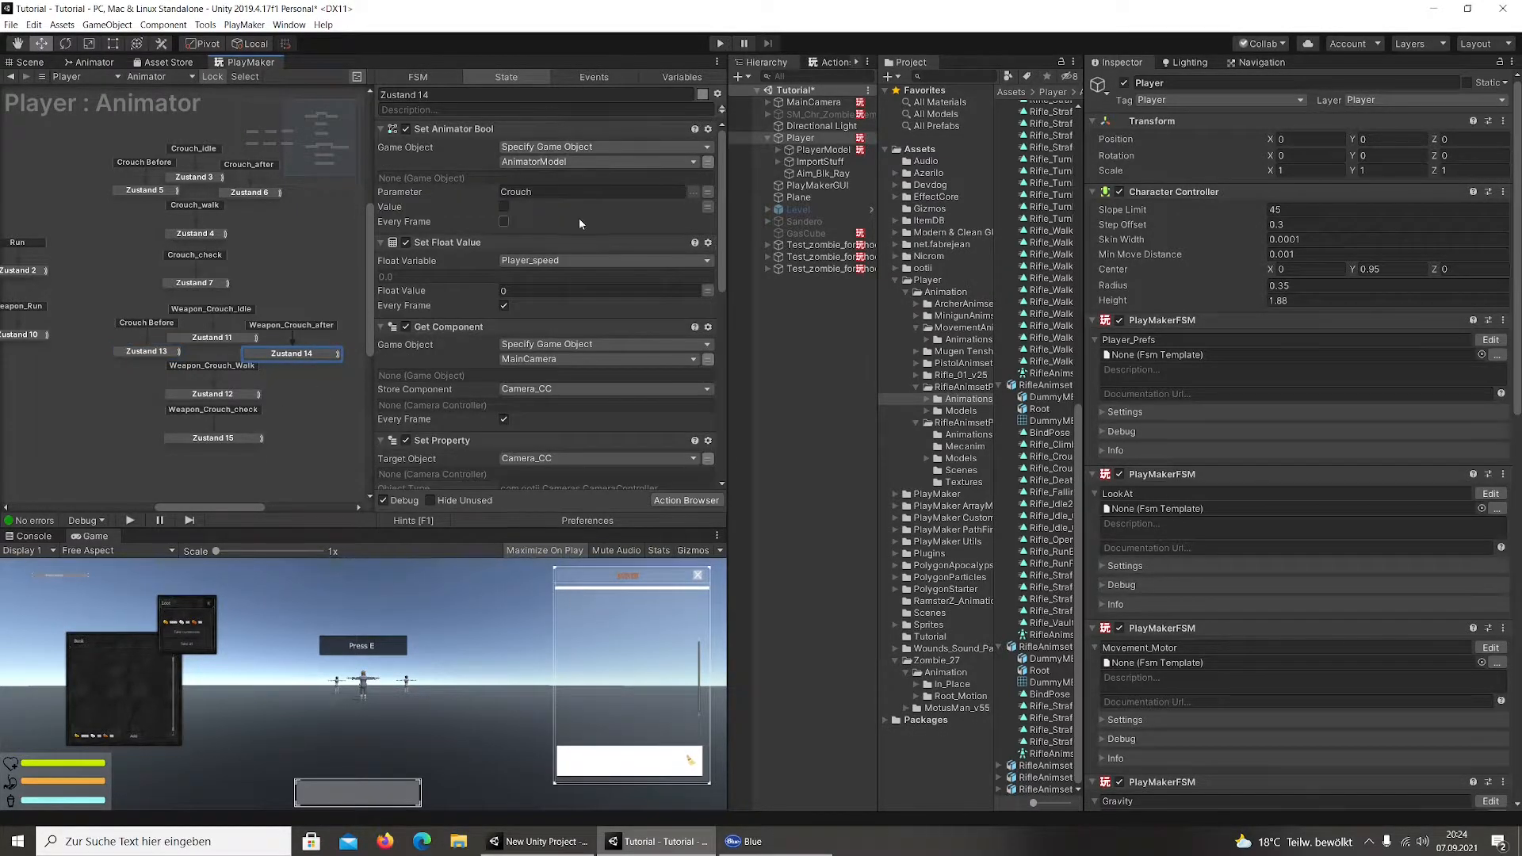
{"action": "scroll", "coordinate": [577, 274], "scroll_direction": "down", "scroll_amount": 10}
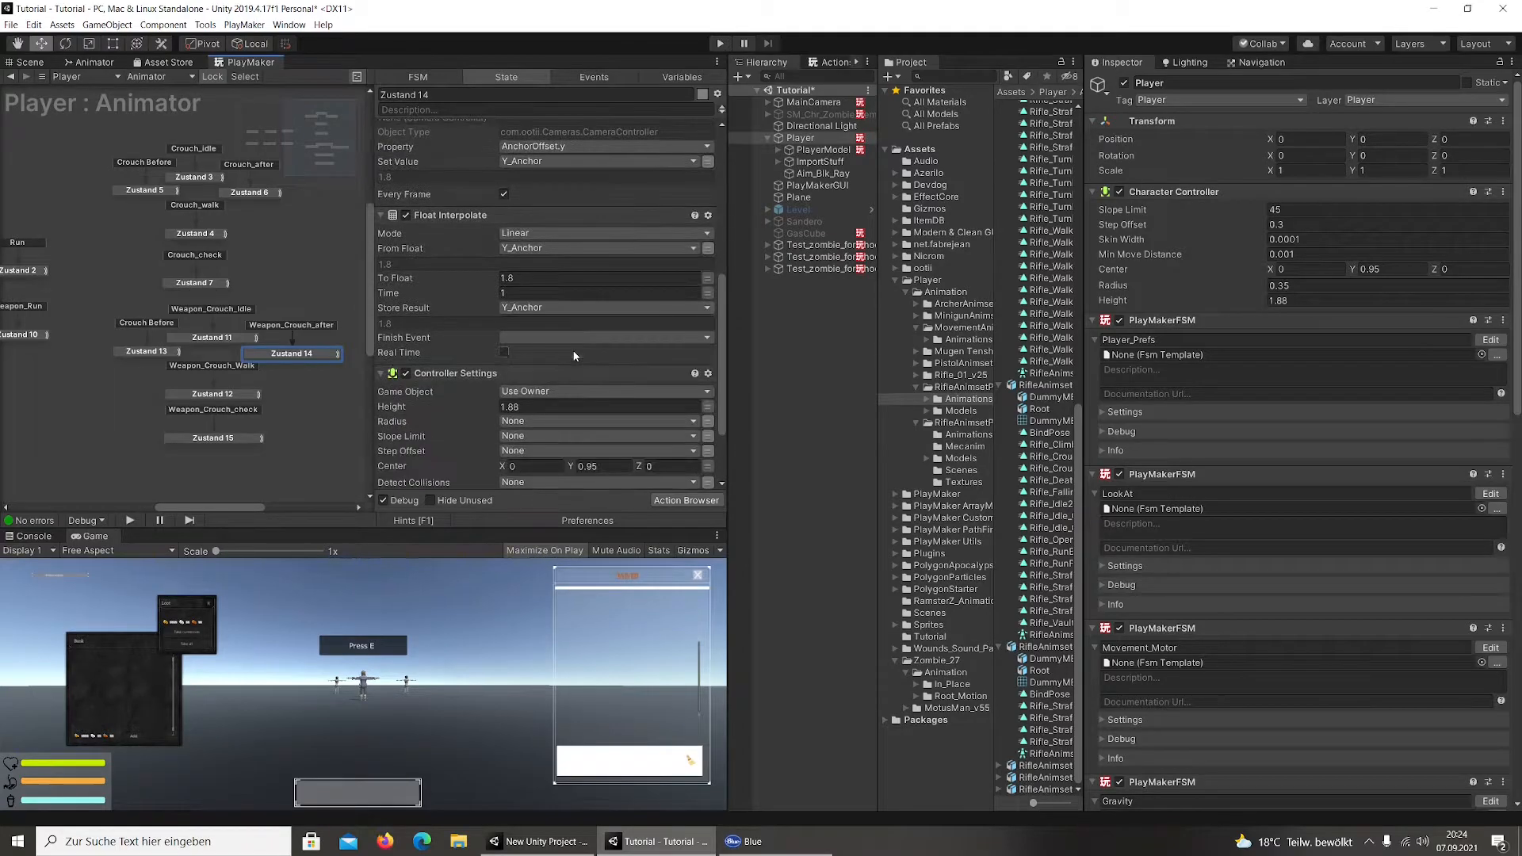
{"action": "scroll", "coordinate": [576, 356], "scroll_direction": "down", "scroll_amount": 3}
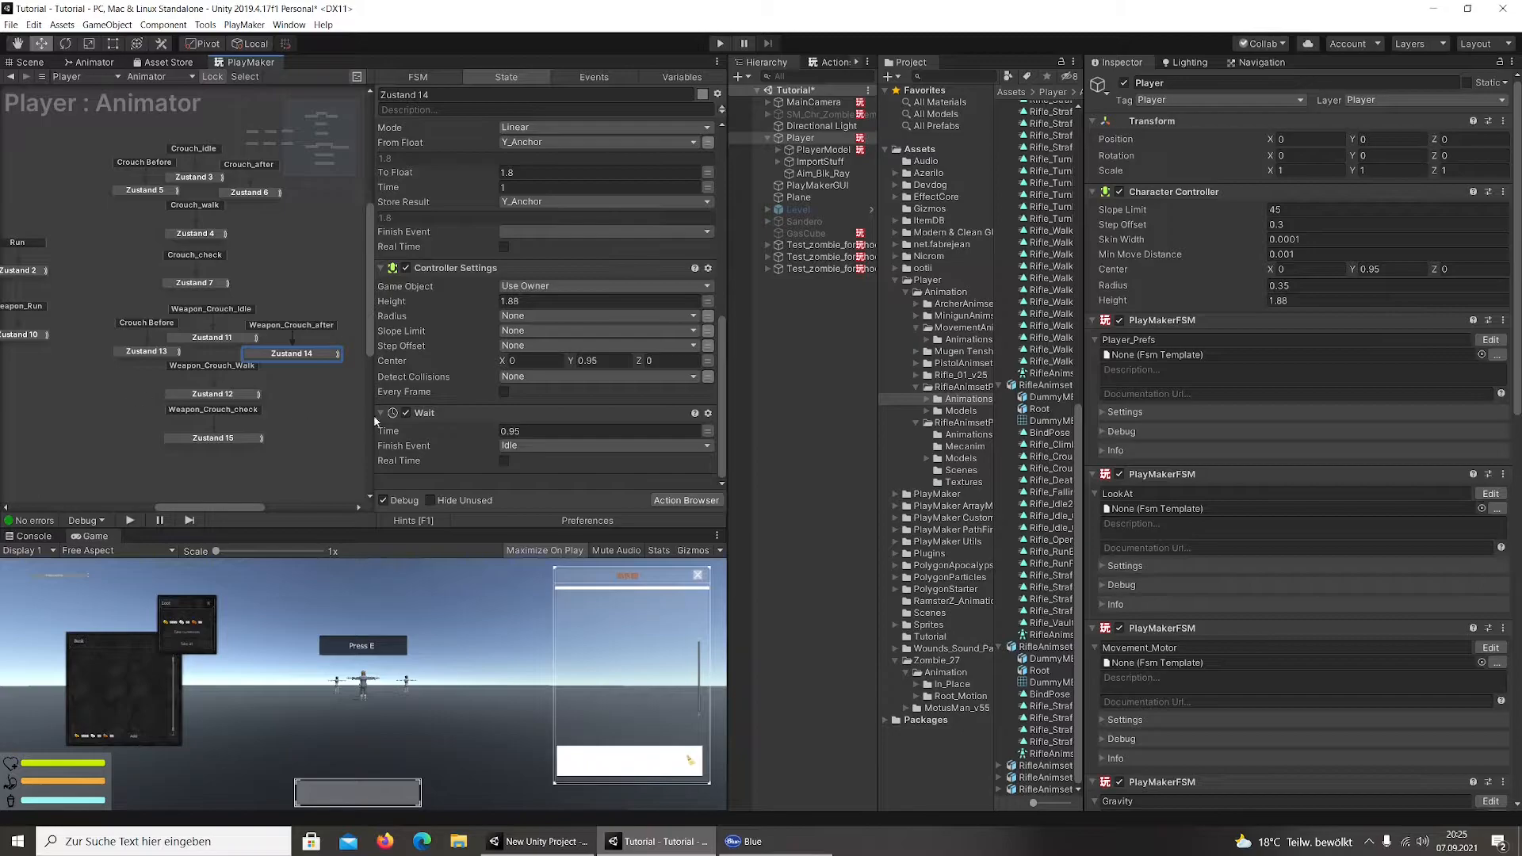
{"action": "left_click", "coordinate": [545, 446]}
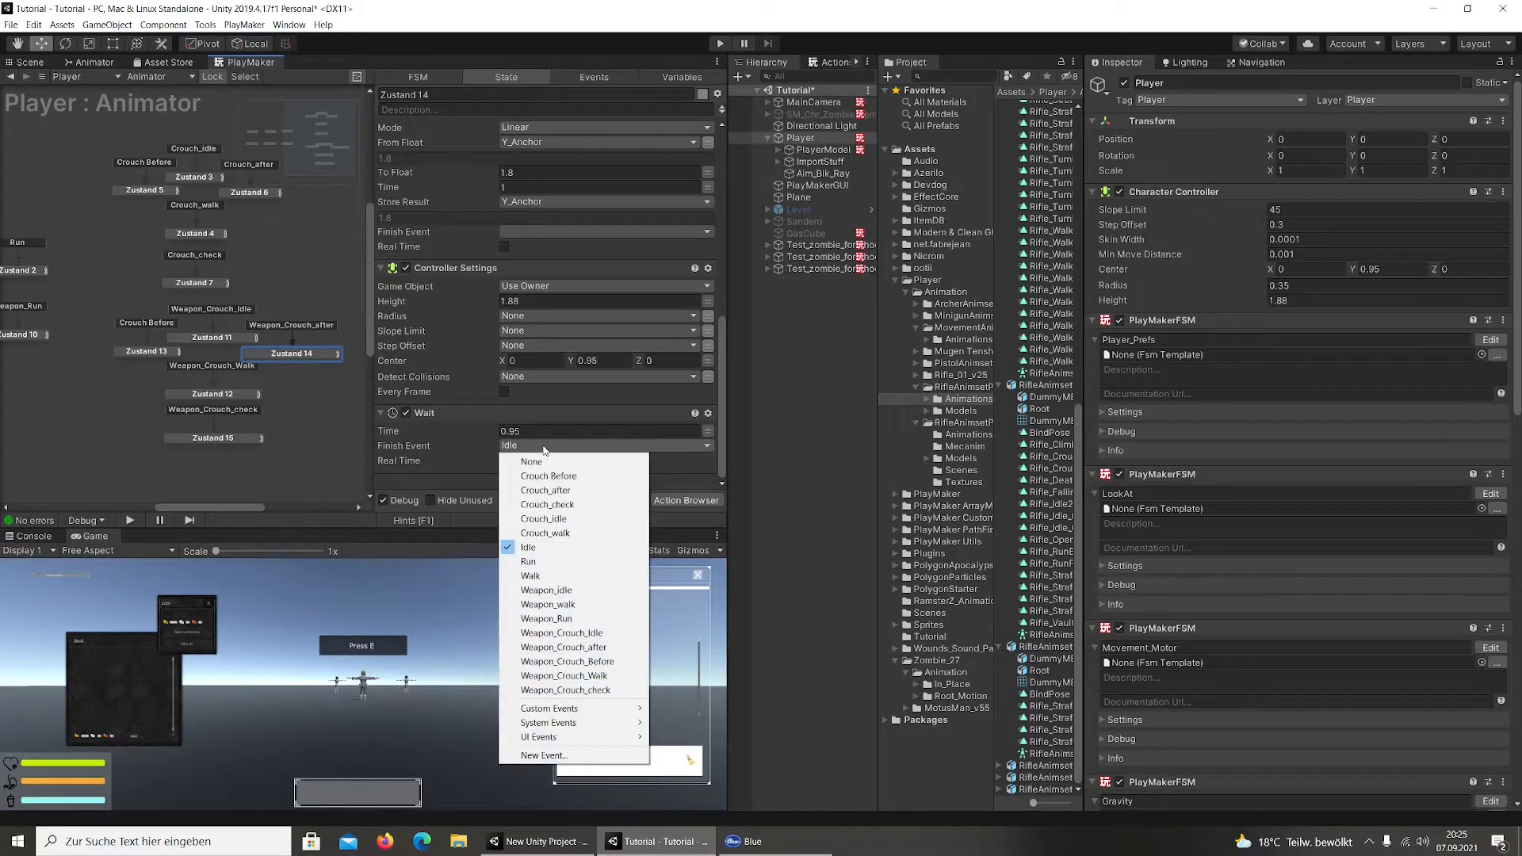
{"action": "left_click", "coordinate": [583, 593]}
{"action": "scroll", "coordinate": [50, 406], "scroll_direction": "left", "scroll_amount": 5}
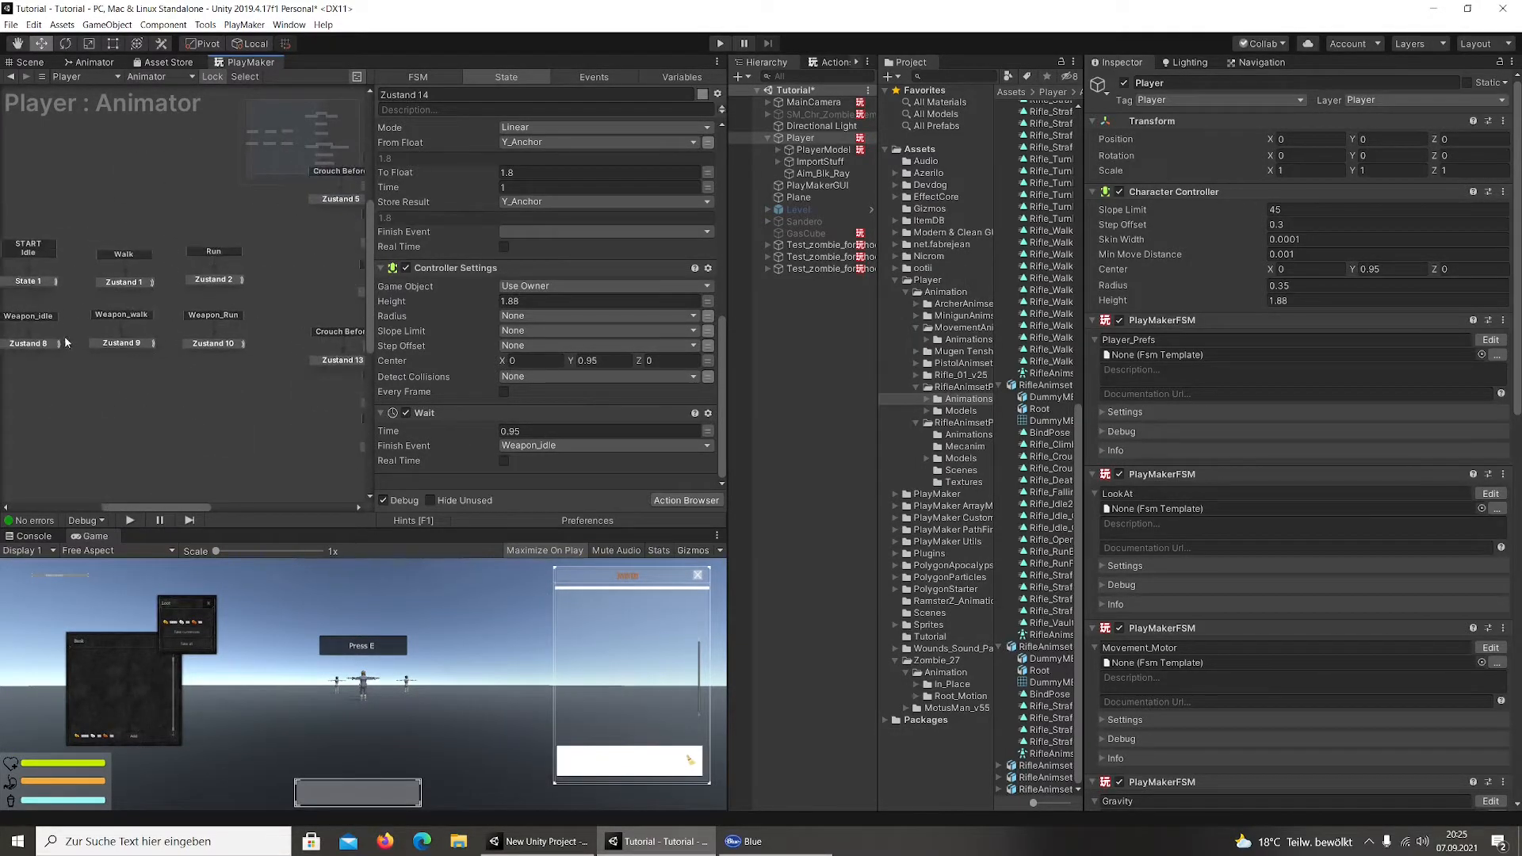
{"action": "scroll", "coordinate": [232, 367], "scroll_direction": "right", "scroll_amount": 5}
Set Zustand 11's Get Key Down action to send Weapon_Crouch_check and review the state's remaining actions
{"action": "left_click", "coordinate": [164, 298]}
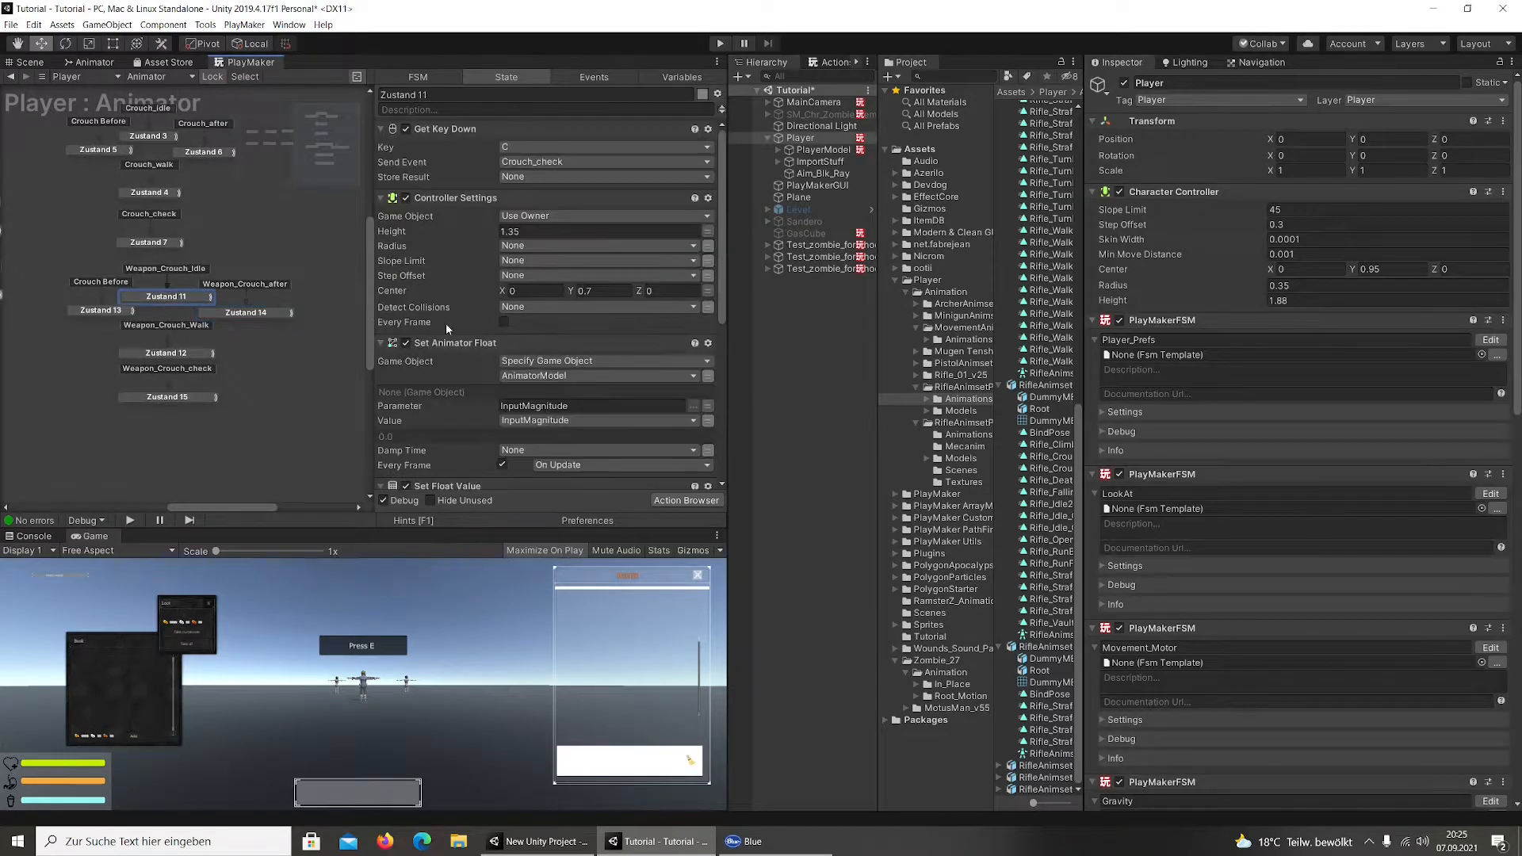
{"action": "left_click", "coordinate": [558, 162]}
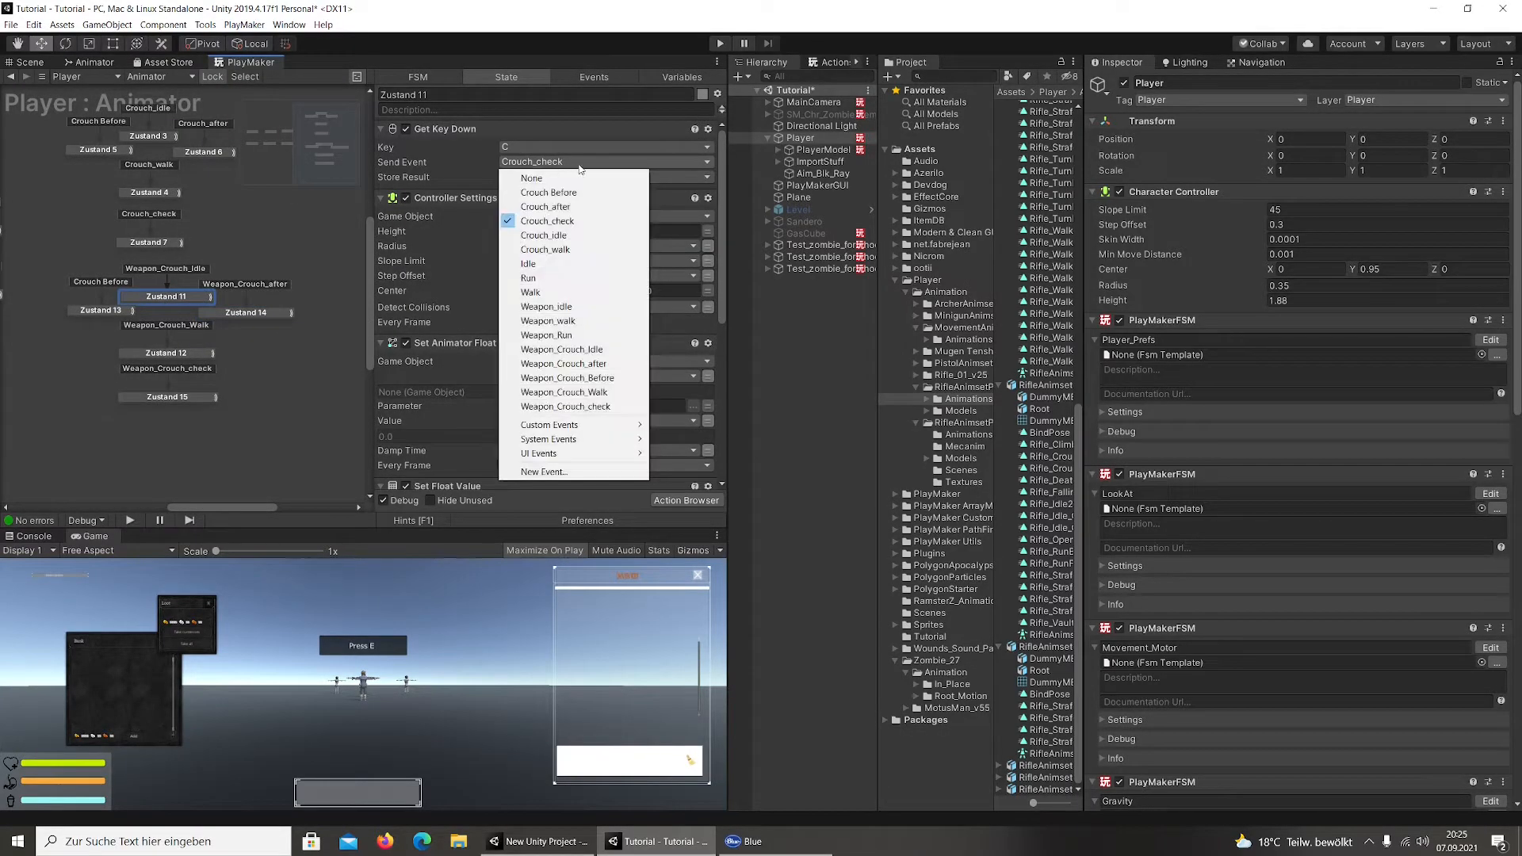
{"action": "left_click", "coordinate": [599, 407]}
{"action": "scroll", "coordinate": [528, 303], "scroll_direction": "down", "scroll_amount": 4}
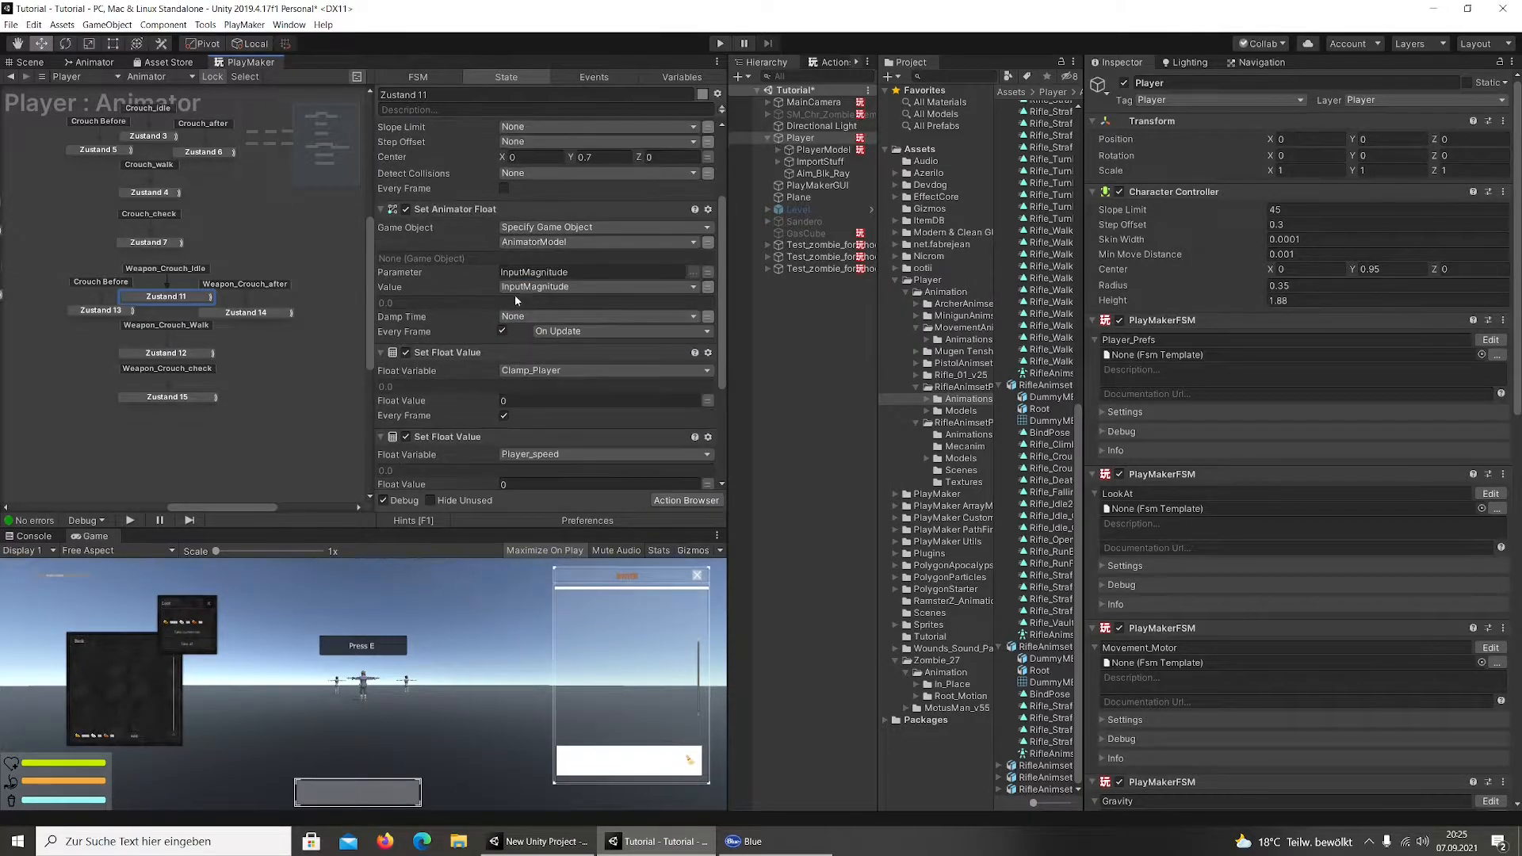
{"action": "scroll", "coordinate": [601, 265], "scroll_direction": "down", "scroll_amount": 4}
{"action": "scroll", "coordinate": [509, 437], "scroll_direction": "up", "scroll_amount": 4}
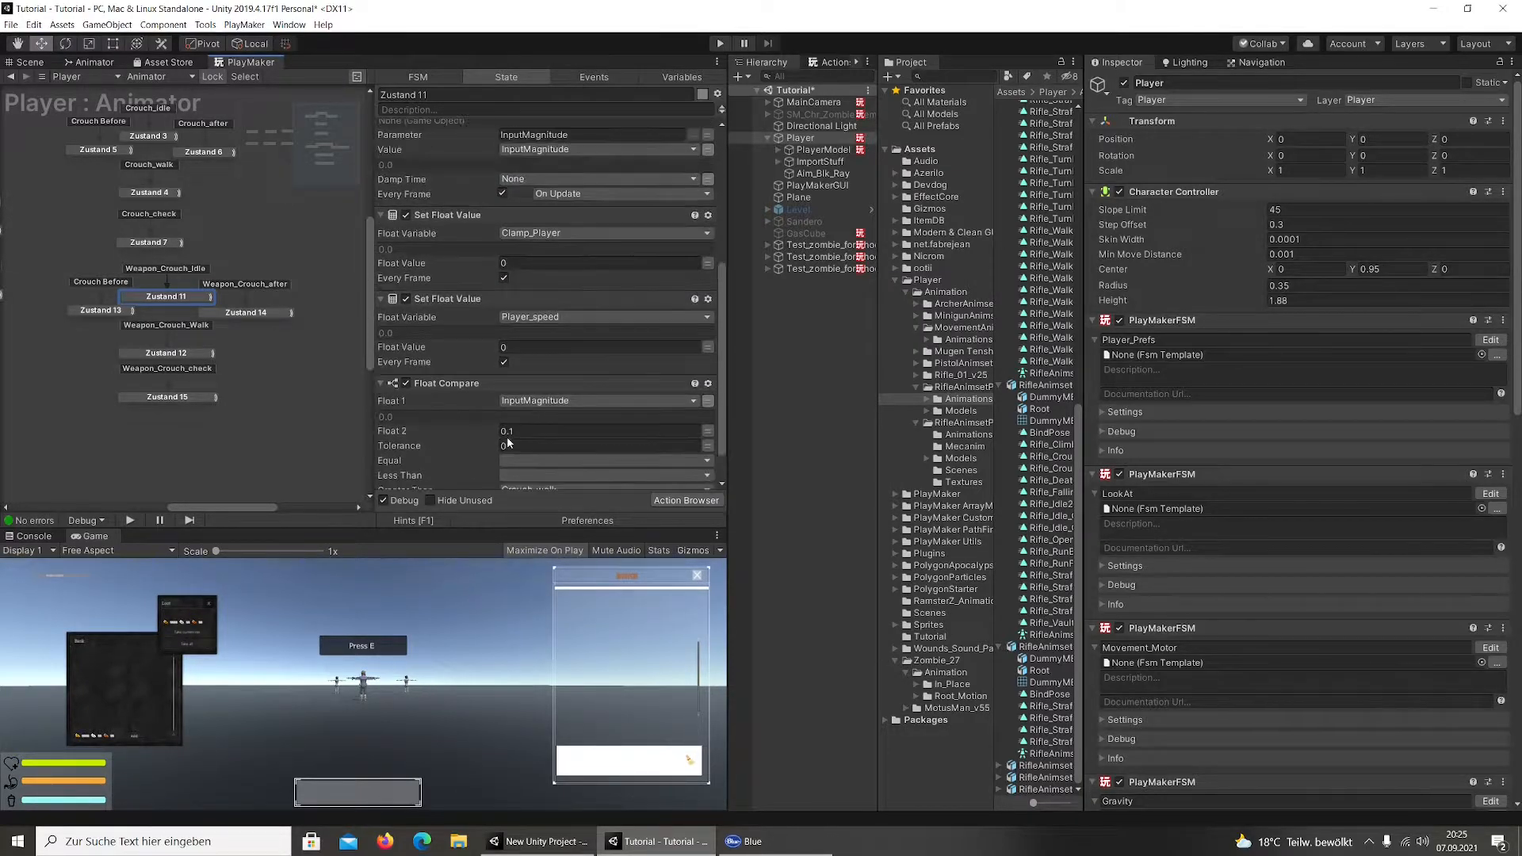
{"action": "scroll", "coordinate": [509, 438], "scroll_direction": "up", "scroll_amount": 4}
Check Zustand 8's actions and copy the Get Key Down action for key C from State 1
{"action": "middle_click_drag", "start_coordinate": [257, 312], "coordinate": [458, 291]}
{"action": "middle_click_drag", "start_coordinate": [210, 341], "coordinate": [380, 363]}
{"action": "left_click", "coordinate": [206, 318]}
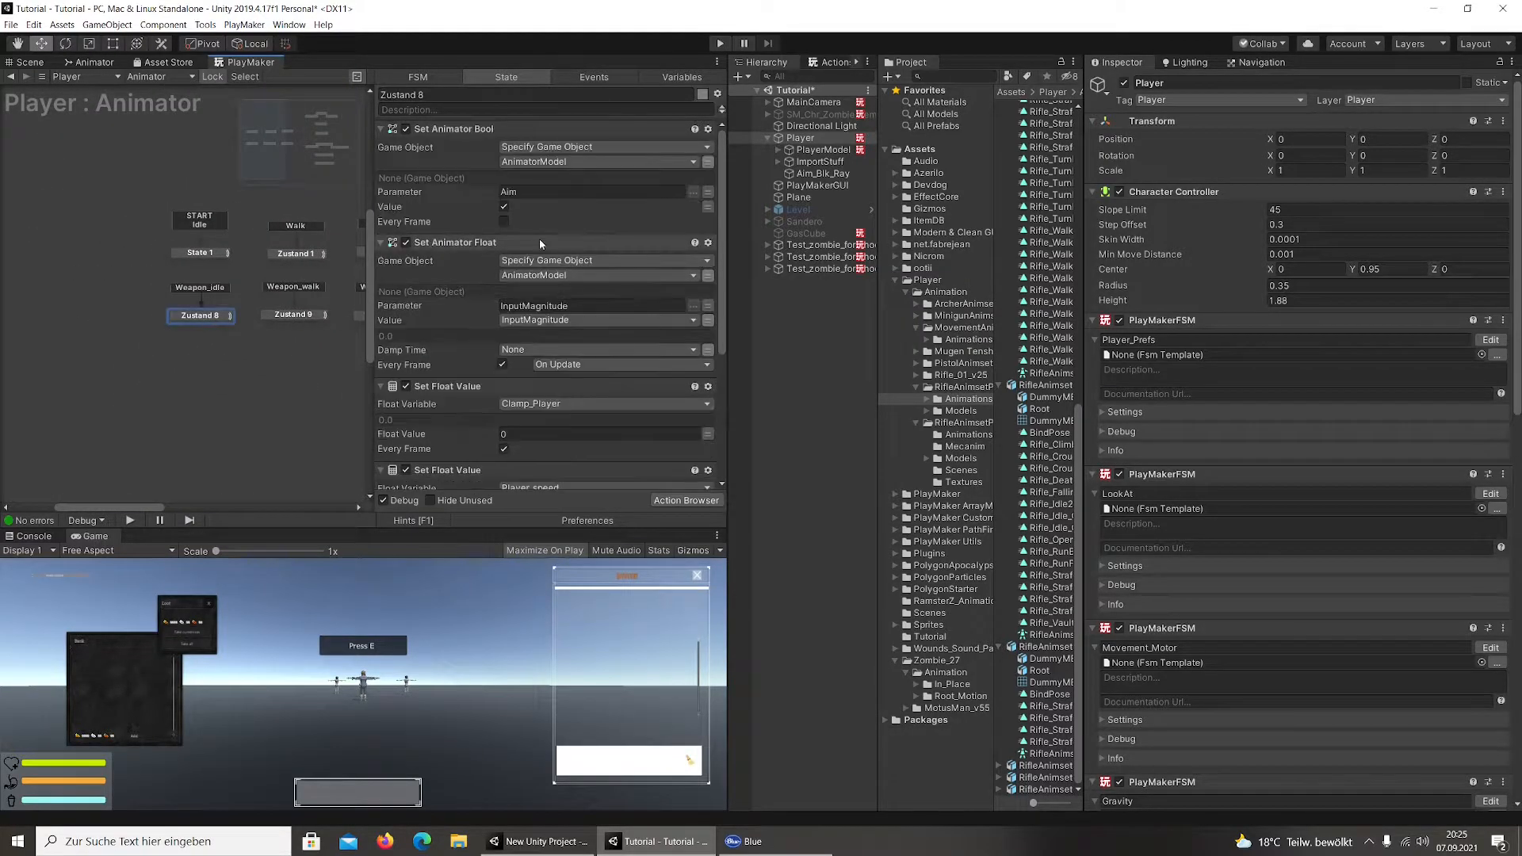
{"action": "scroll", "coordinate": [539, 239], "scroll_direction": "down", "scroll_amount": 3}
{"action": "scroll", "coordinate": [560, 338], "scroll_direction": "up", "scroll_amount": 4}
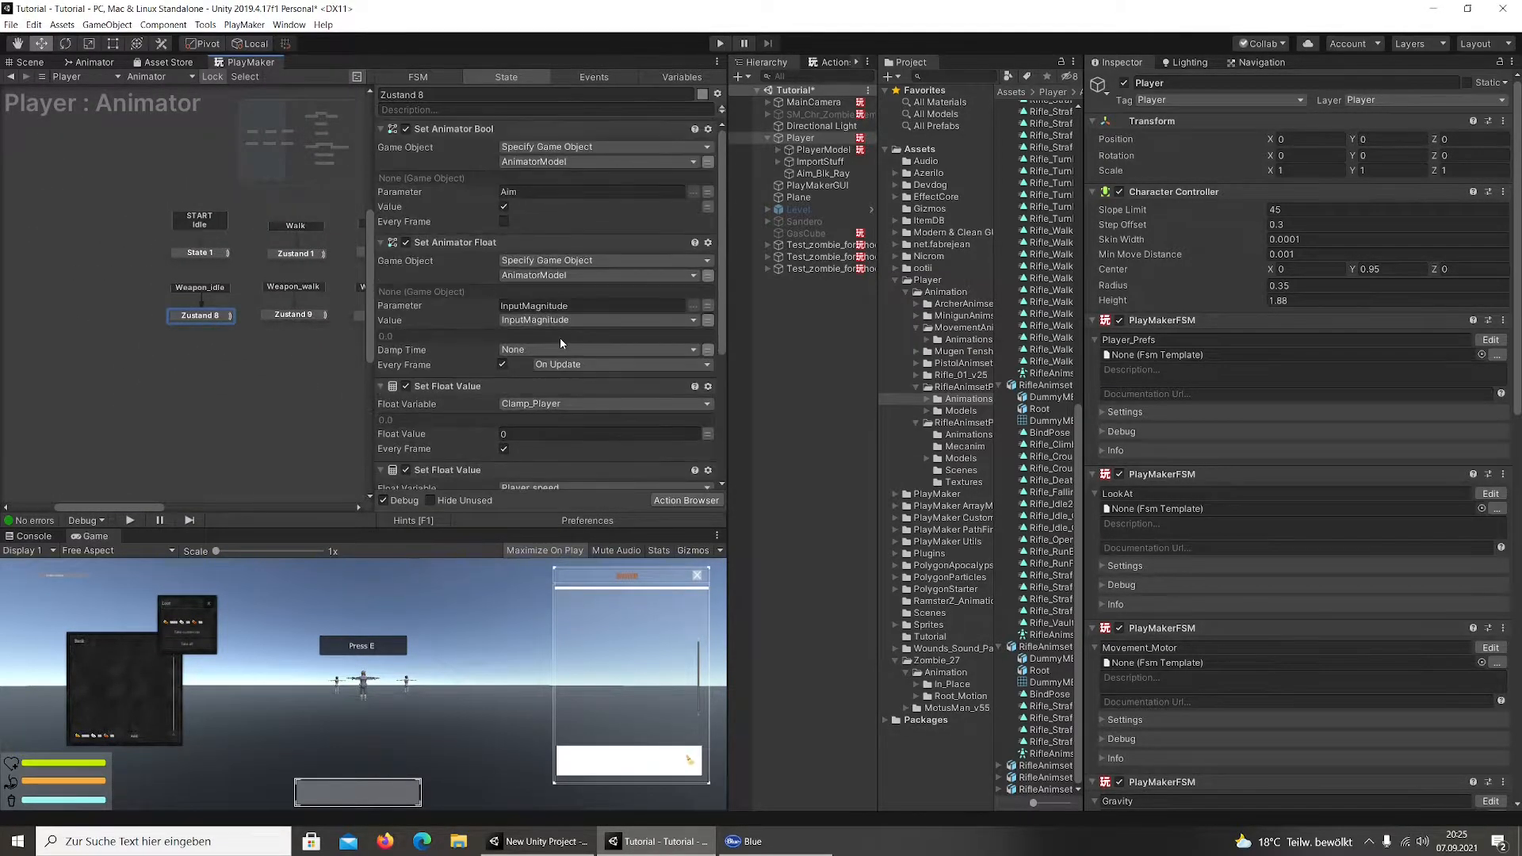
{"action": "middle_click_drag", "start_coordinate": [280, 352], "coordinate": [151, 363]}
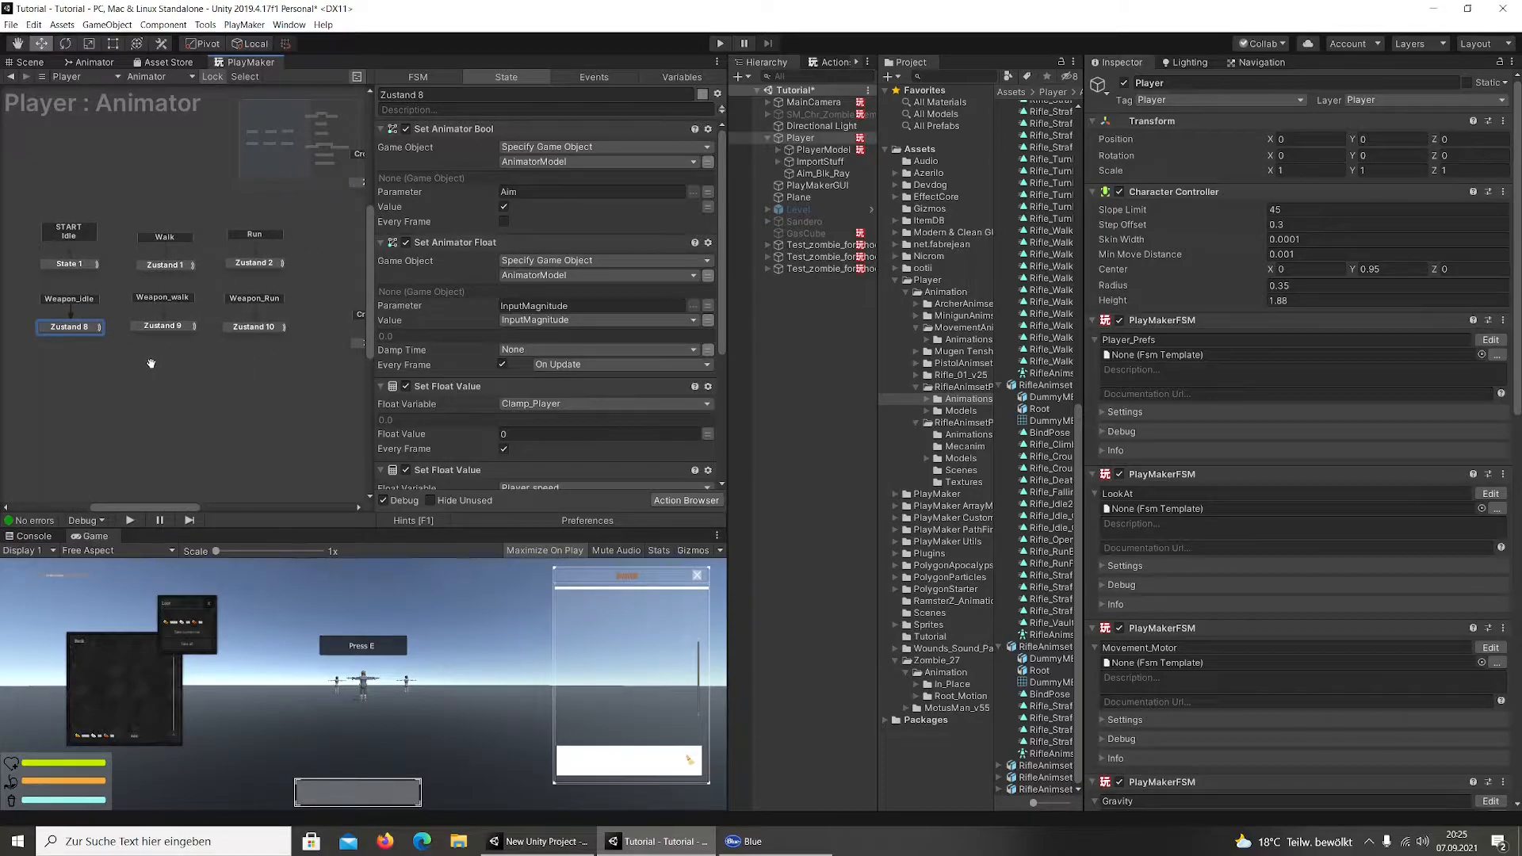
{"action": "left_click", "coordinate": [75, 264]}
{"action": "scroll", "coordinate": [586, 376], "scroll_direction": "down", "scroll_amount": 8}
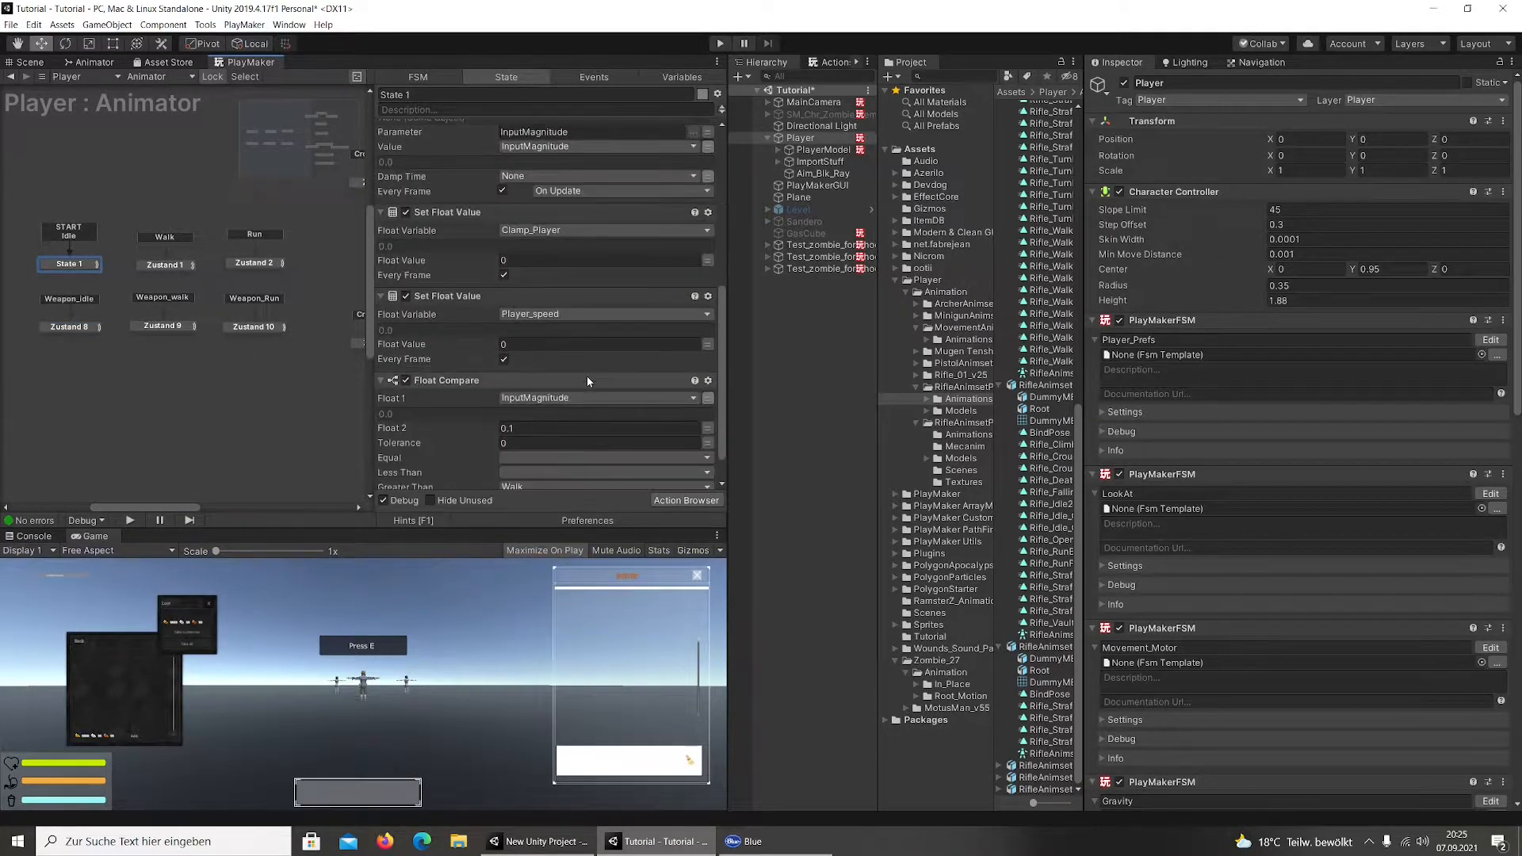
{"action": "scroll", "coordinate": [579, 392], "scroll_direction": "up", "scroll_amount": 6}
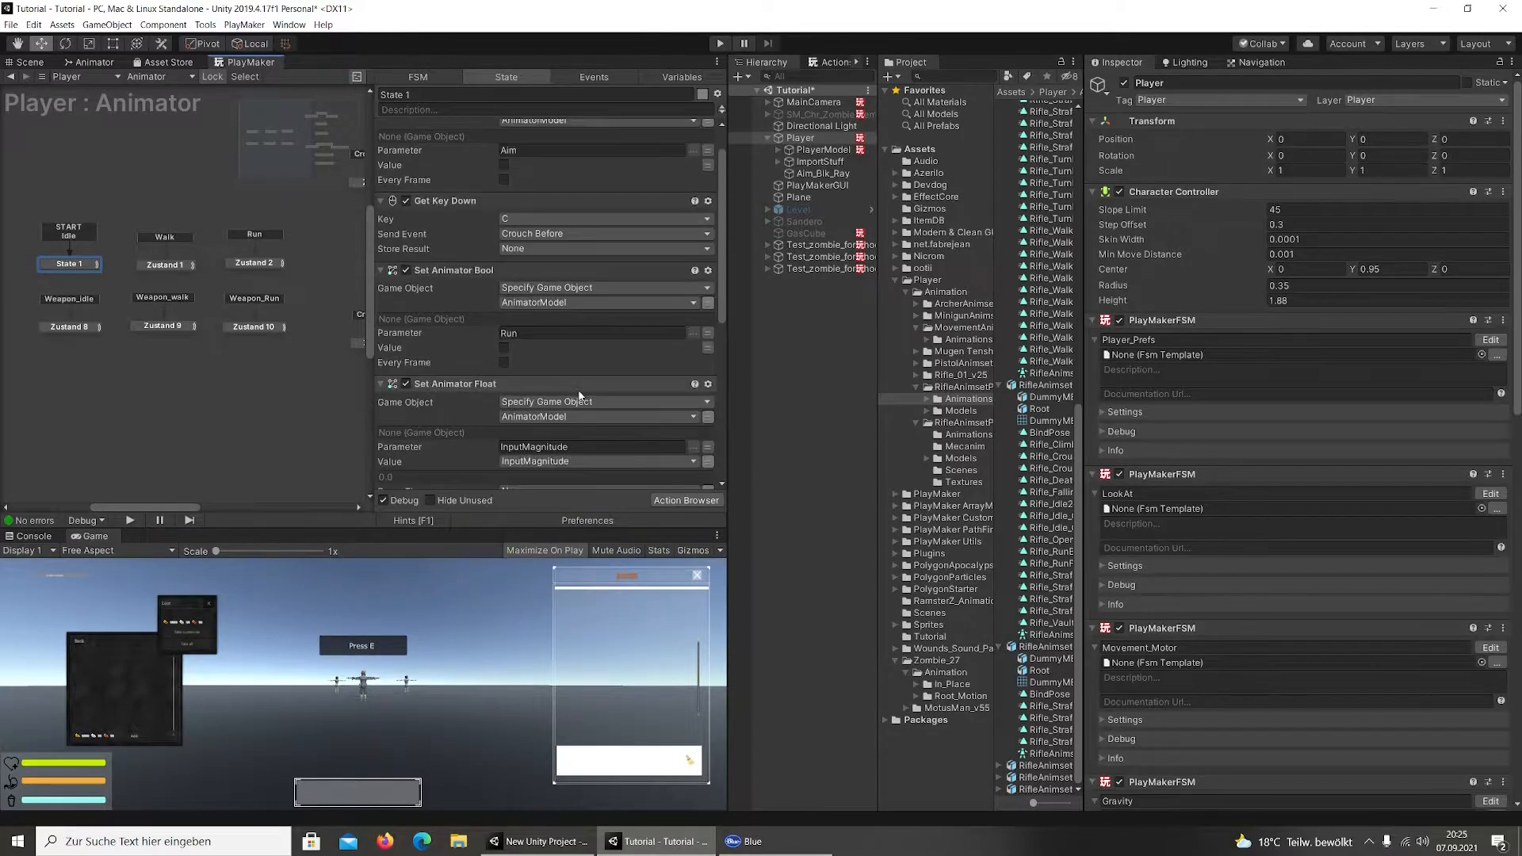
{"action": "right_click", "coordinate": [464, 248]}
{"action": "left_click", "coordinate": [507, 318]}
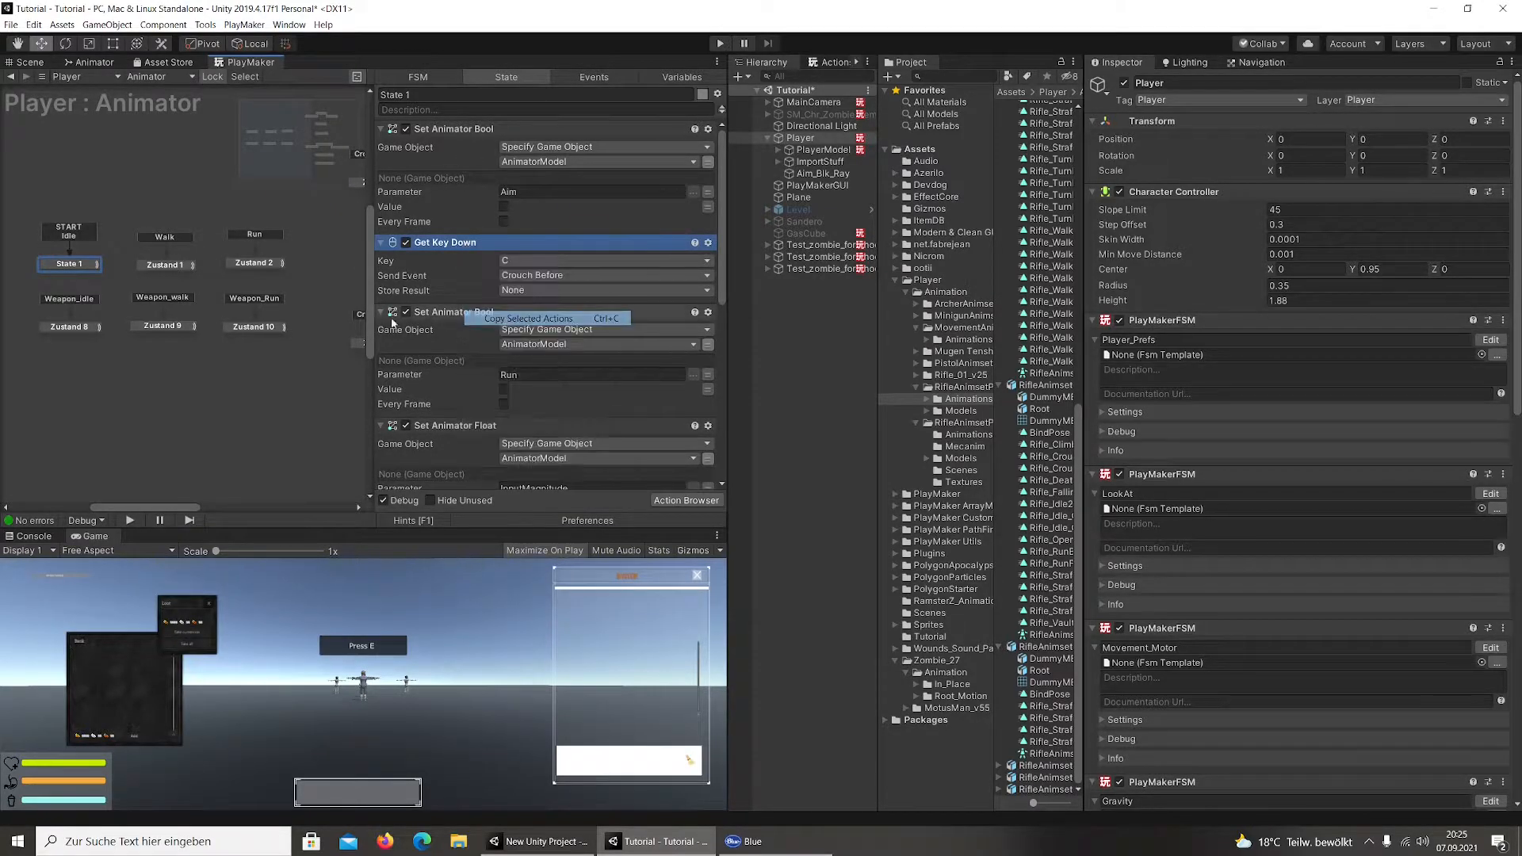
Paste the copied Get Key Down action before Zustand 8's first Set Animator Bool action
{"action": "left_click", "coordinate": [64, 327]}
{"action": "right_click", "coordinate": [460, 130]}
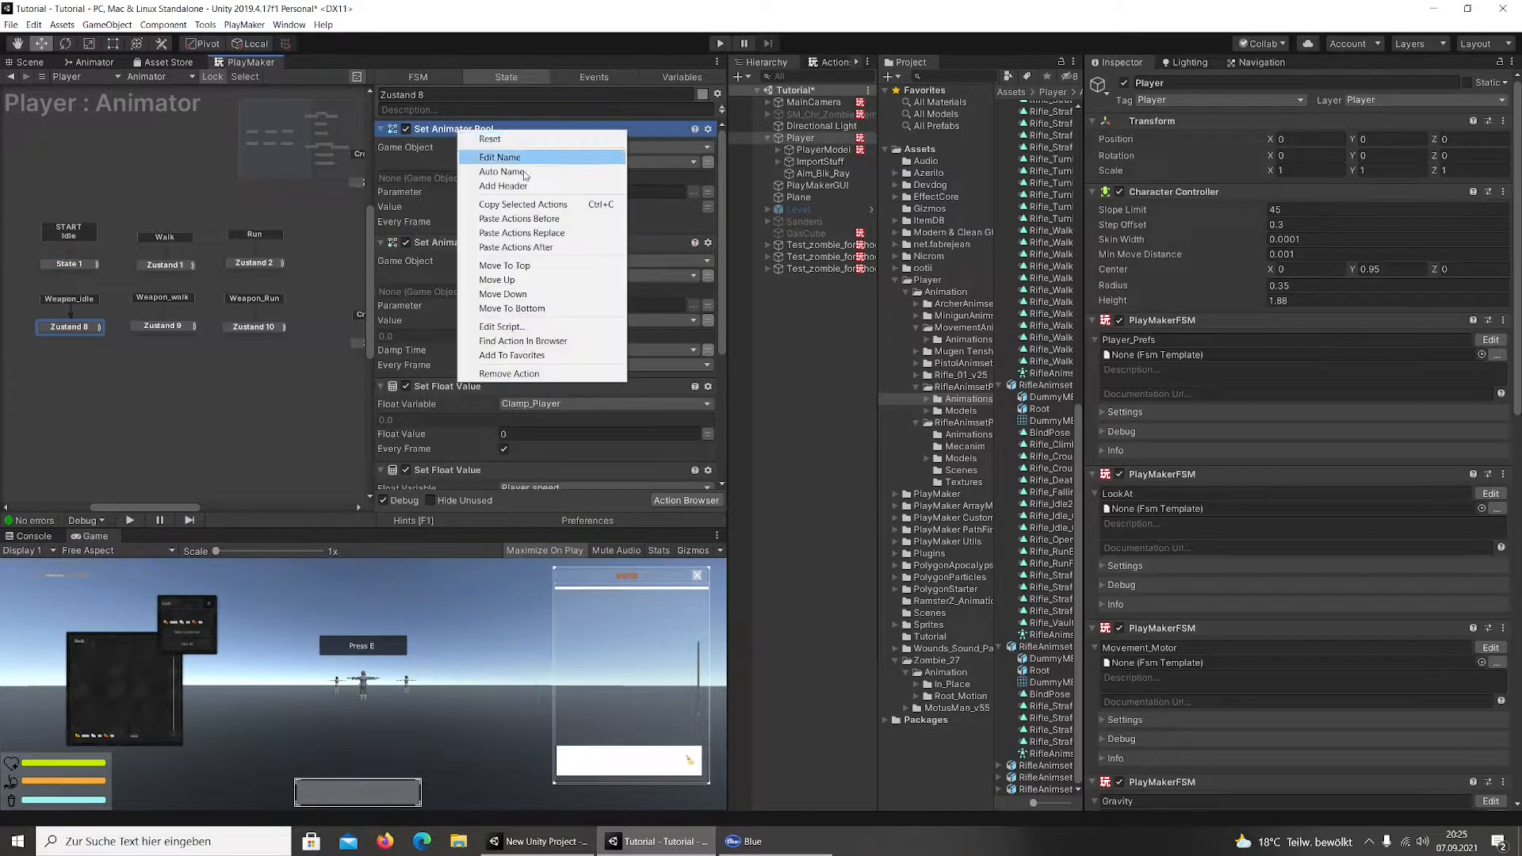
{"action": "left_click", "coordinate": [520, 219]}
Change Zustand 13's global transition event to Weapon_Crouch_Before and nudge the state slightly
{"action": "middle_click_drag", "start_coordinate": [231, 223], "coordinate": [63, 284]}
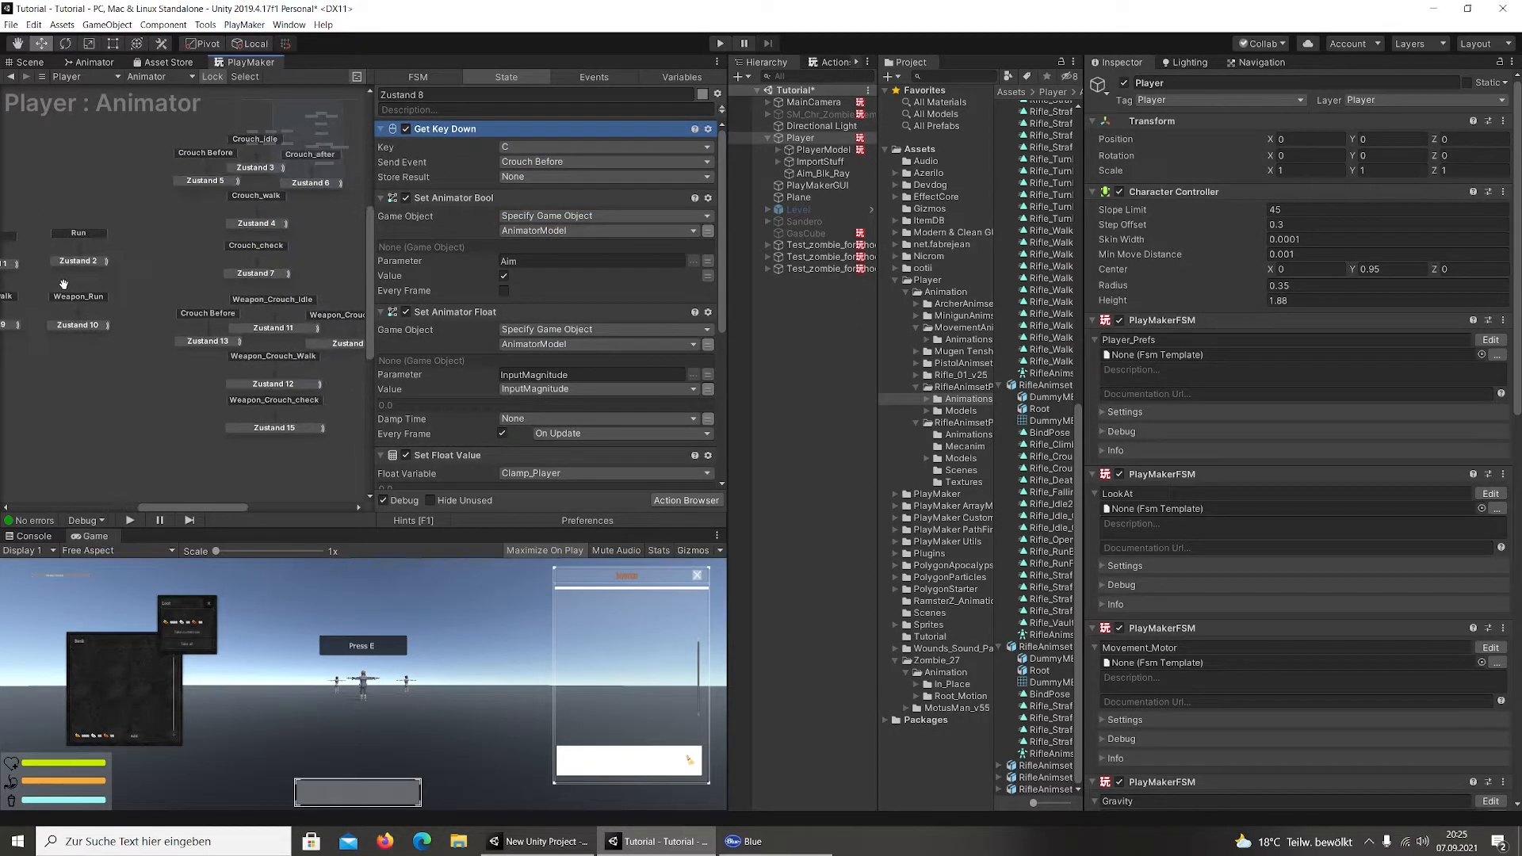
{"action": "left_click", "coordinate": [538, 163]}
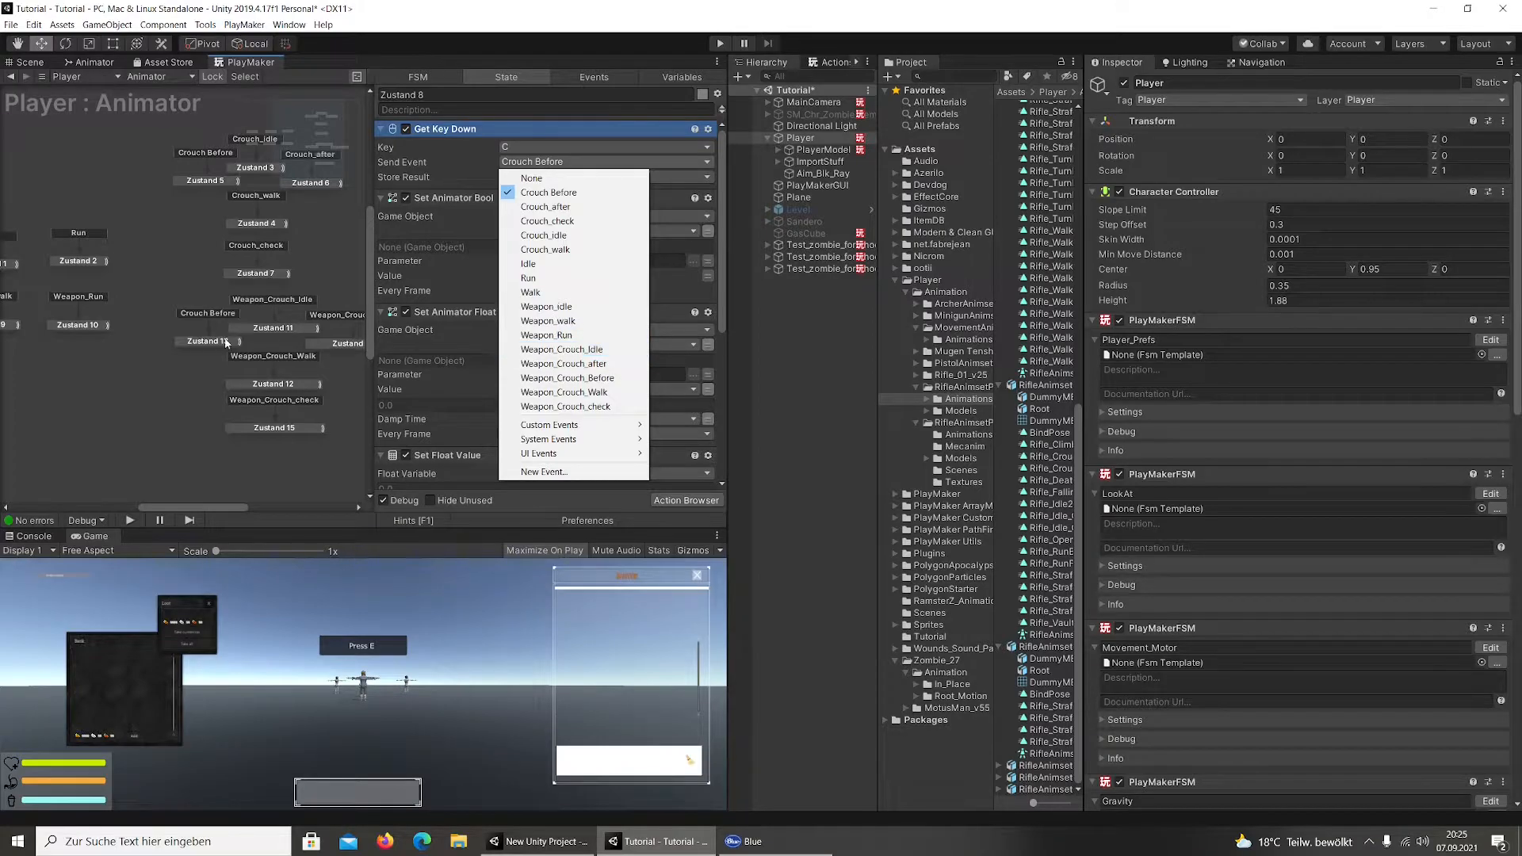
{"action": "left_click", "coordinate": [197, 316]}
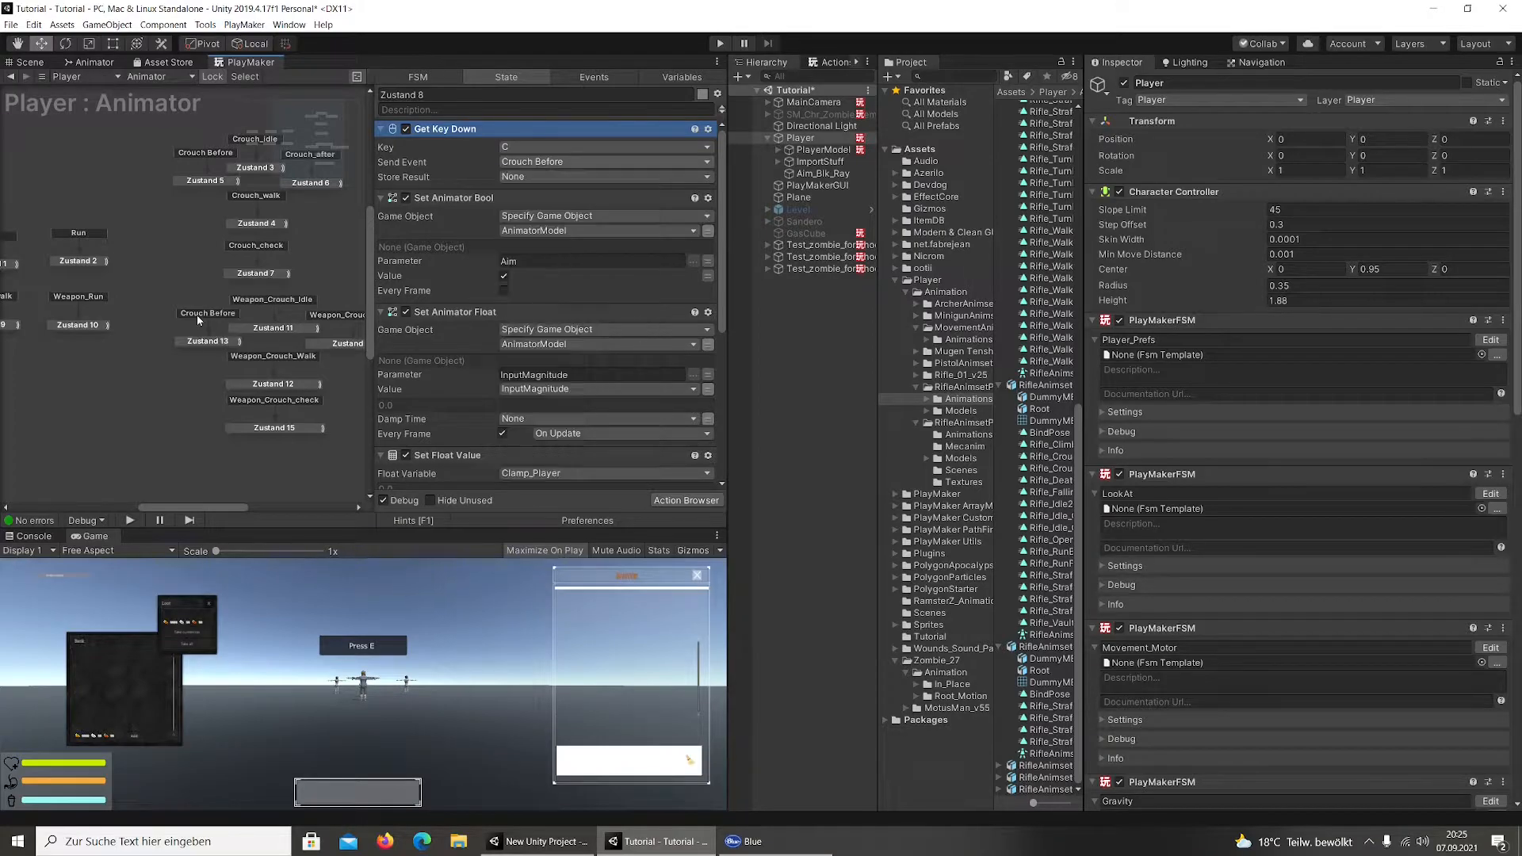
{"action": "left_click", "coordinate": [595, 77]}
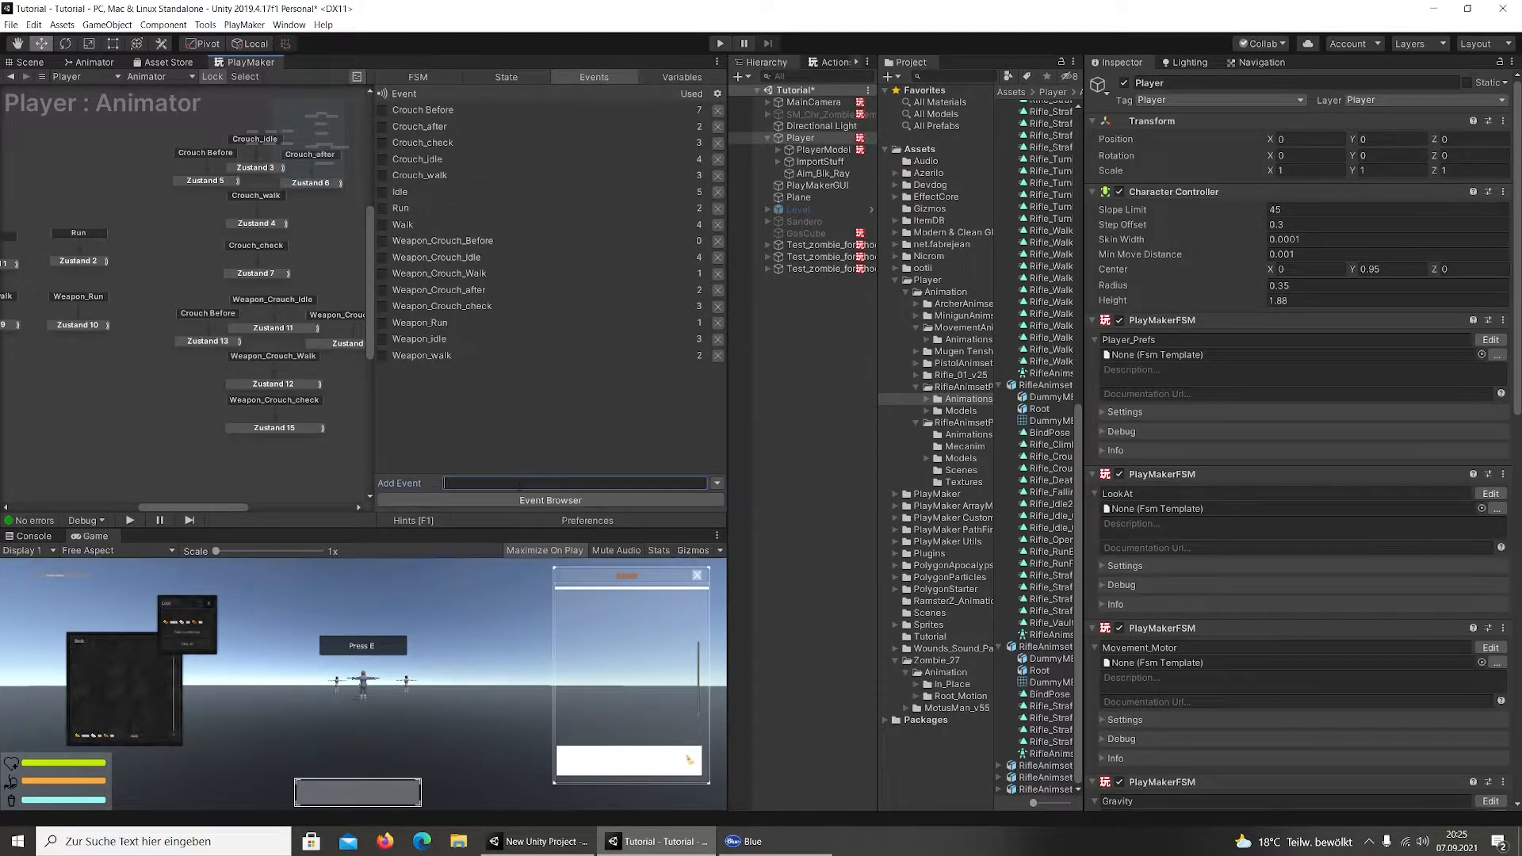
{"action": "right_click", "coordinate": [213, 317]}
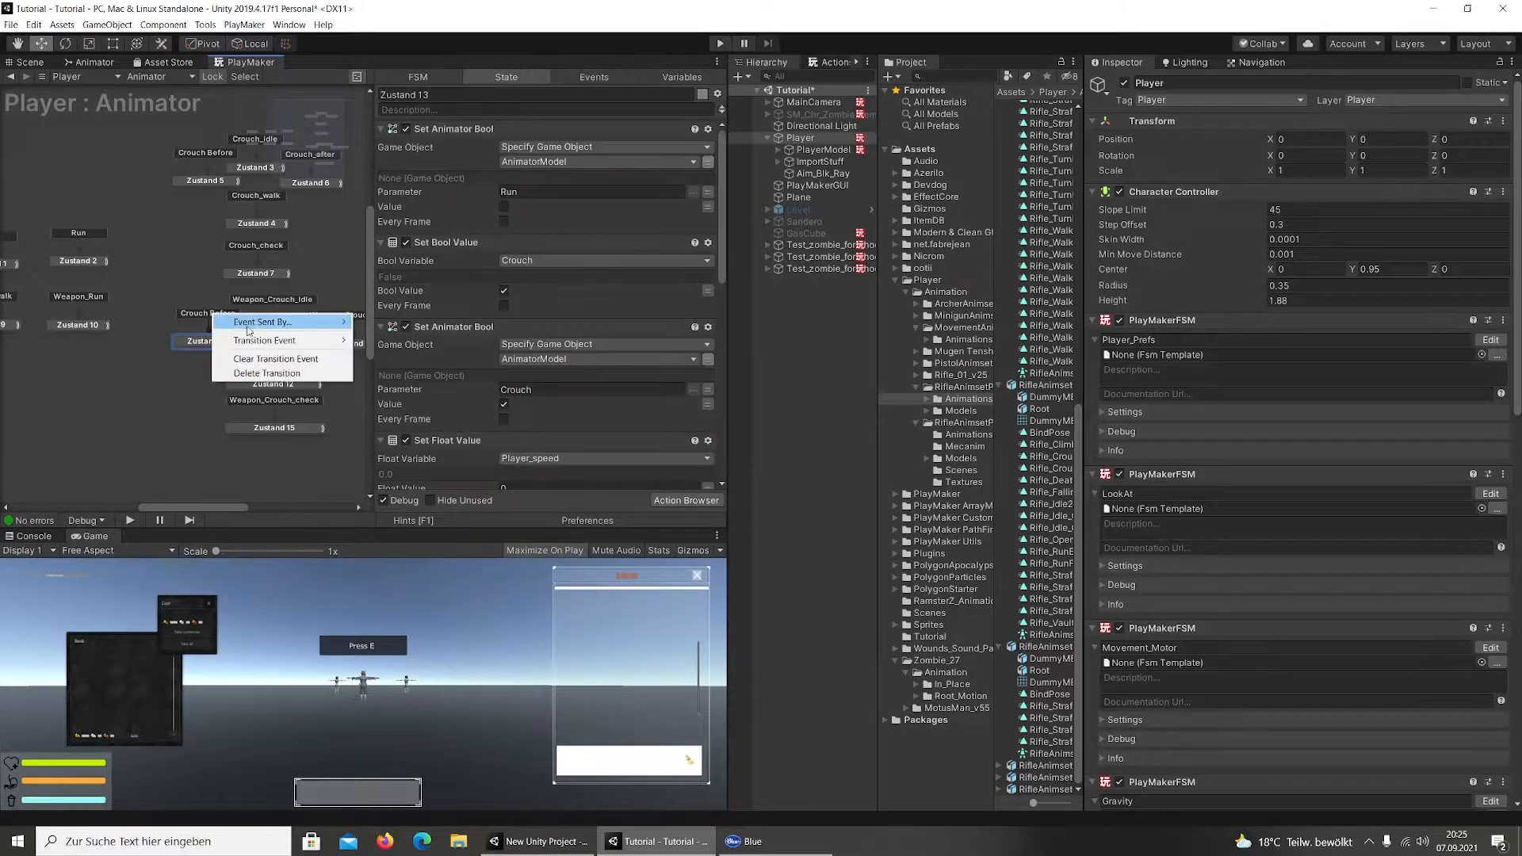
{"action": "mouse_move", "coordinate": [333, 346]}
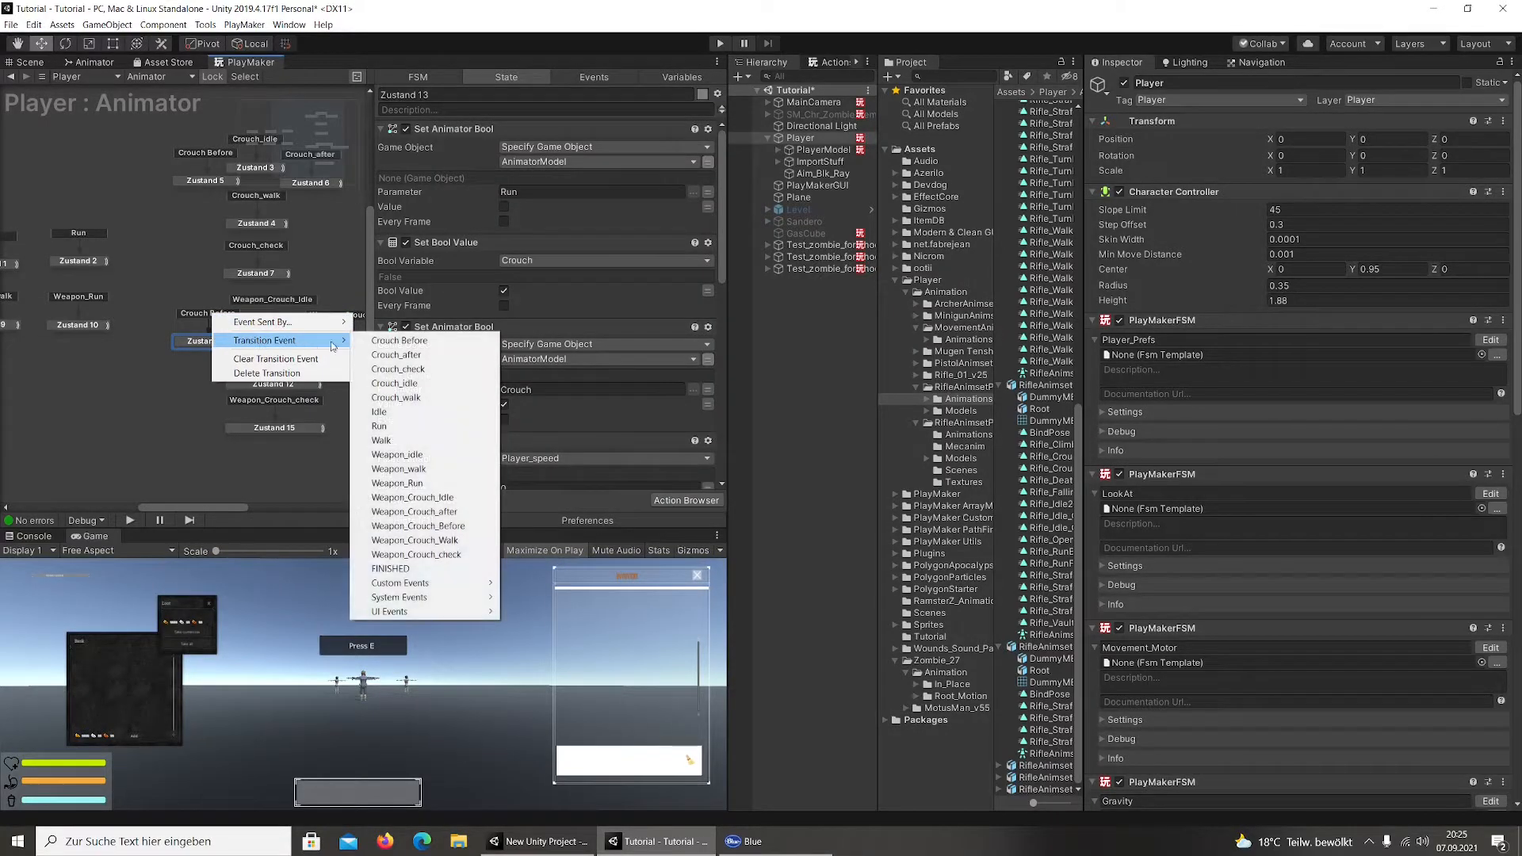
{"action": "left_click", "coordinate": [467, 526]}
{"action": "left_click_drag", "start_coordinate": [203, 345], "coordinate": [199, 347]}
{"action": "scroll", "coordinate": [479, 310], "scroll_direction": "down", "scroll_amount": 5}
Set the Send Event of Zustand 8's Get Key Down action to Weapon_Crouch_Before
{"action": "middle_click_drag", "start_coordinate": [94, 330], "coordinate": [290, 332]}
{"action": "left_click", "coordinate": [95, 329]}
{"action": "scroll", "coordinate": [450, 308], "scroll_direction": "down", "scroll_amount": 6}
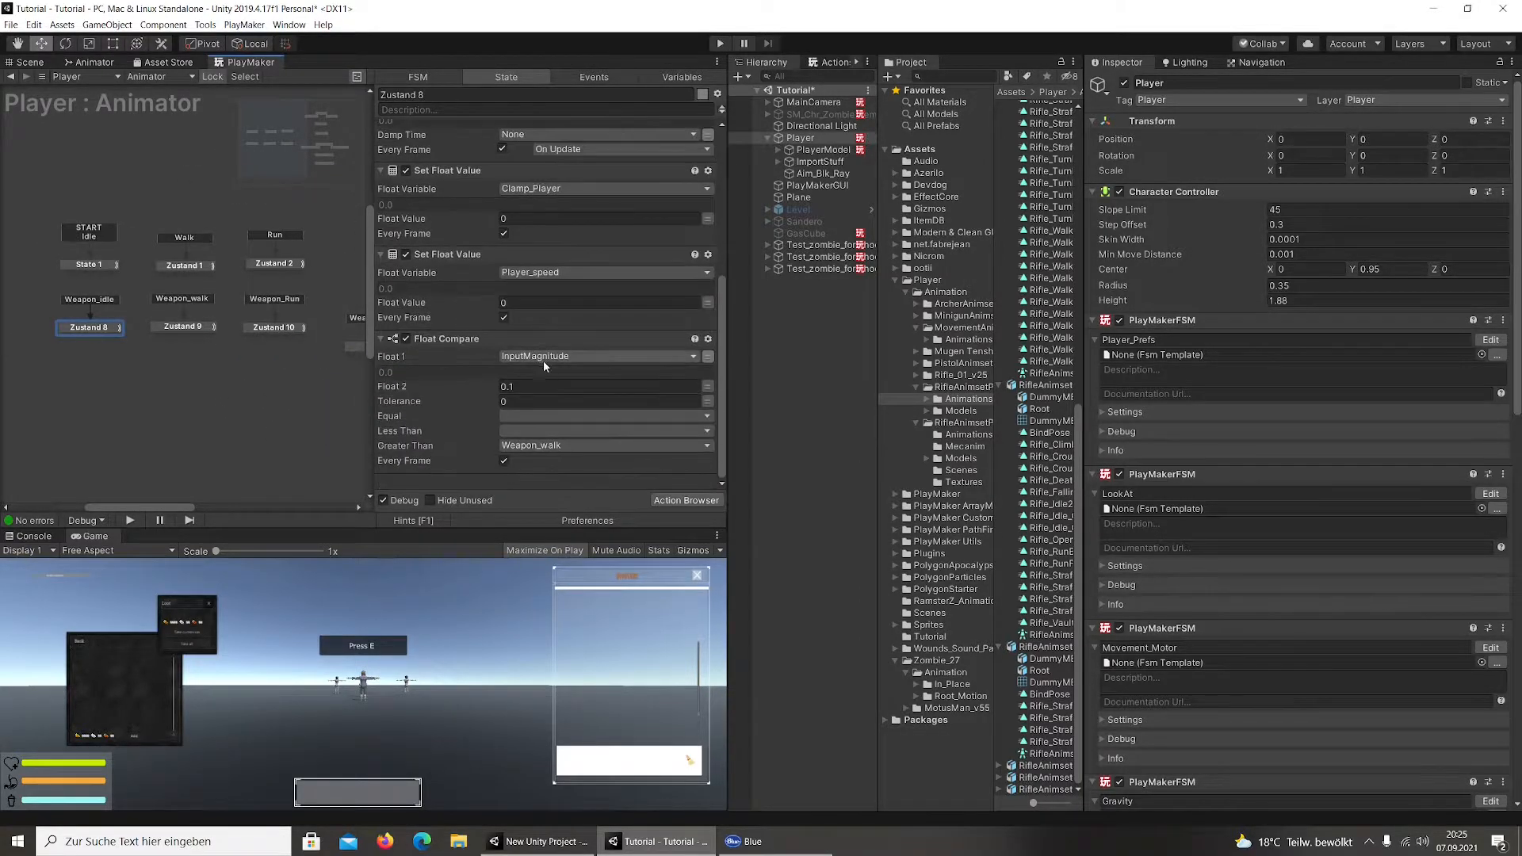
{"action": "scroll", "coordinate": [546, 240], "scroll_direction": "up", "scroll_amount": 5}
{"action": "left_click", "coordinate": [547, 162]}
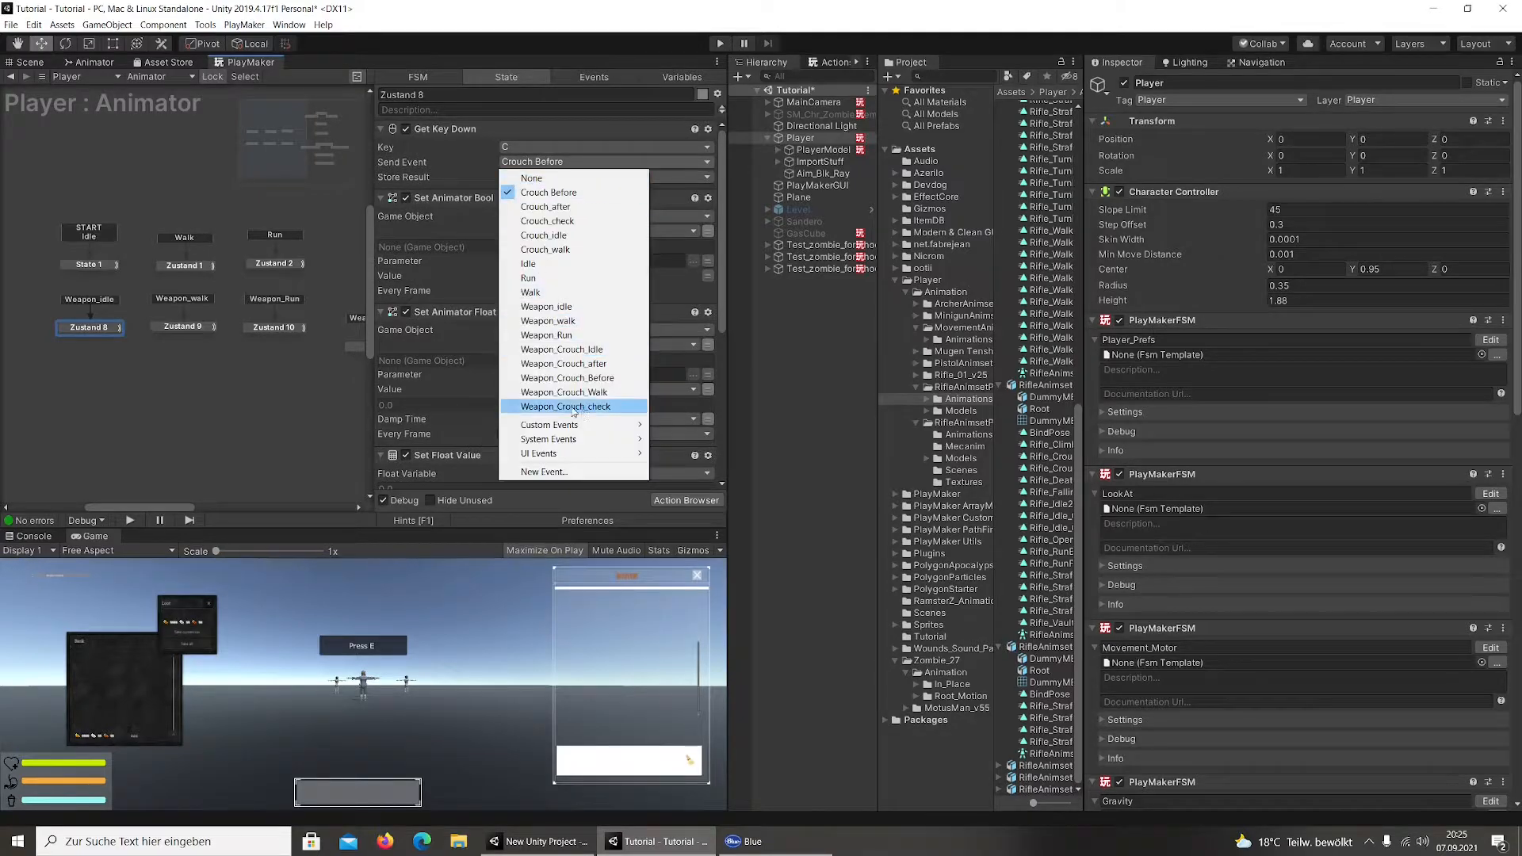
{"action": "left_click", "coordinate": [607, 379]}
Review Zustand 13's actions down to its Wait action and run the scene in Play mode
{"action": "middle_click_drag", "start_coordinate": [340, 331], "coordinate": [146, 300]}
{"action": "left_click", "coordinate": [187, 317]}
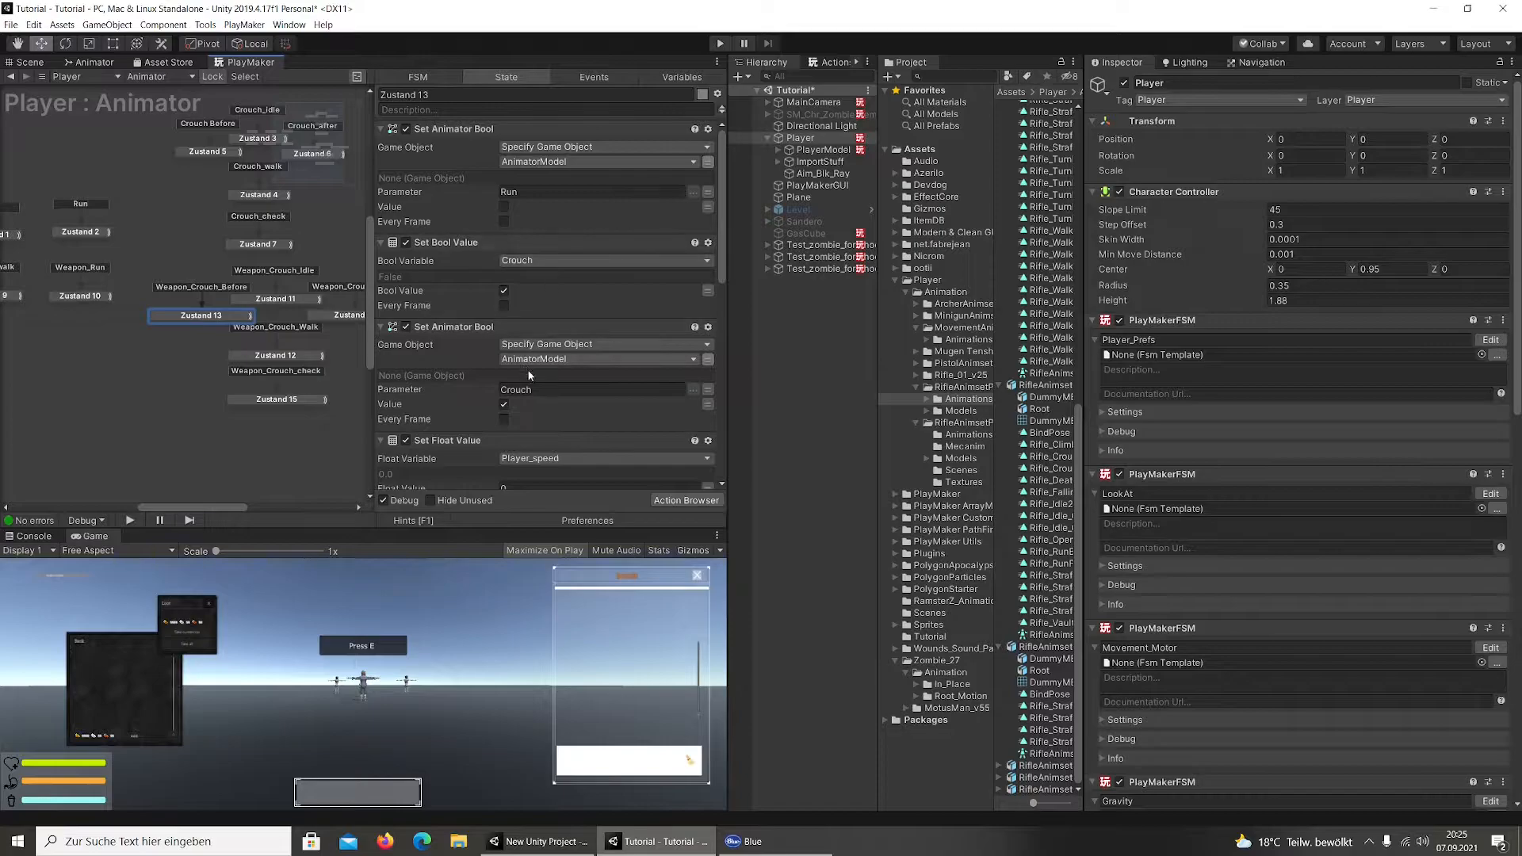
{"action": "scroll", "coordinate": [576, 369], "scroll_direction": "down", "scroll_amount": 10}
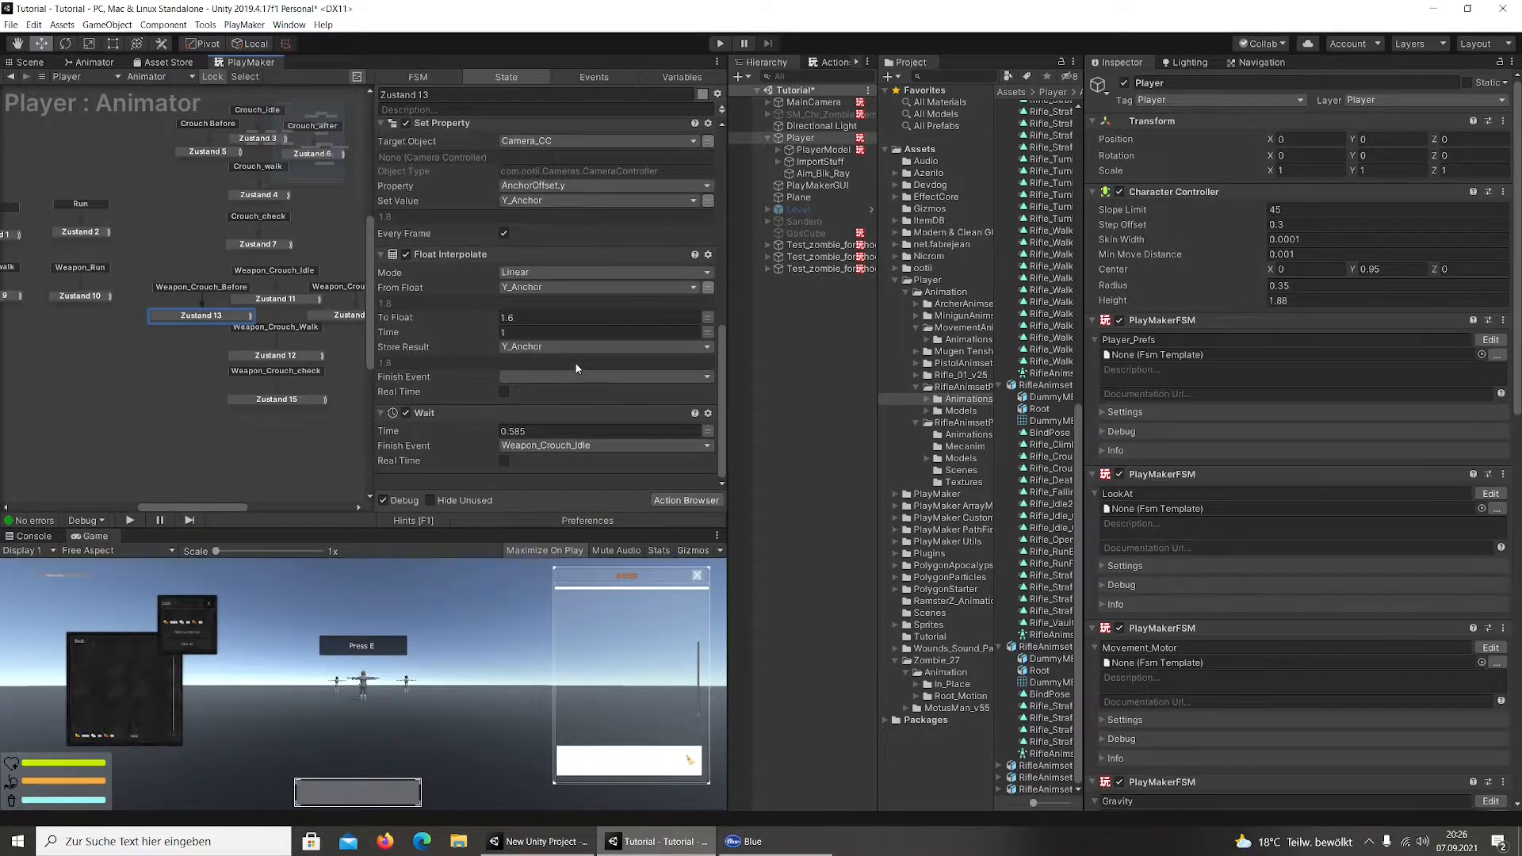
{"action": "middle_click_drag", "start_coordinate": [297, 365], "coordinate": [213, 369]}
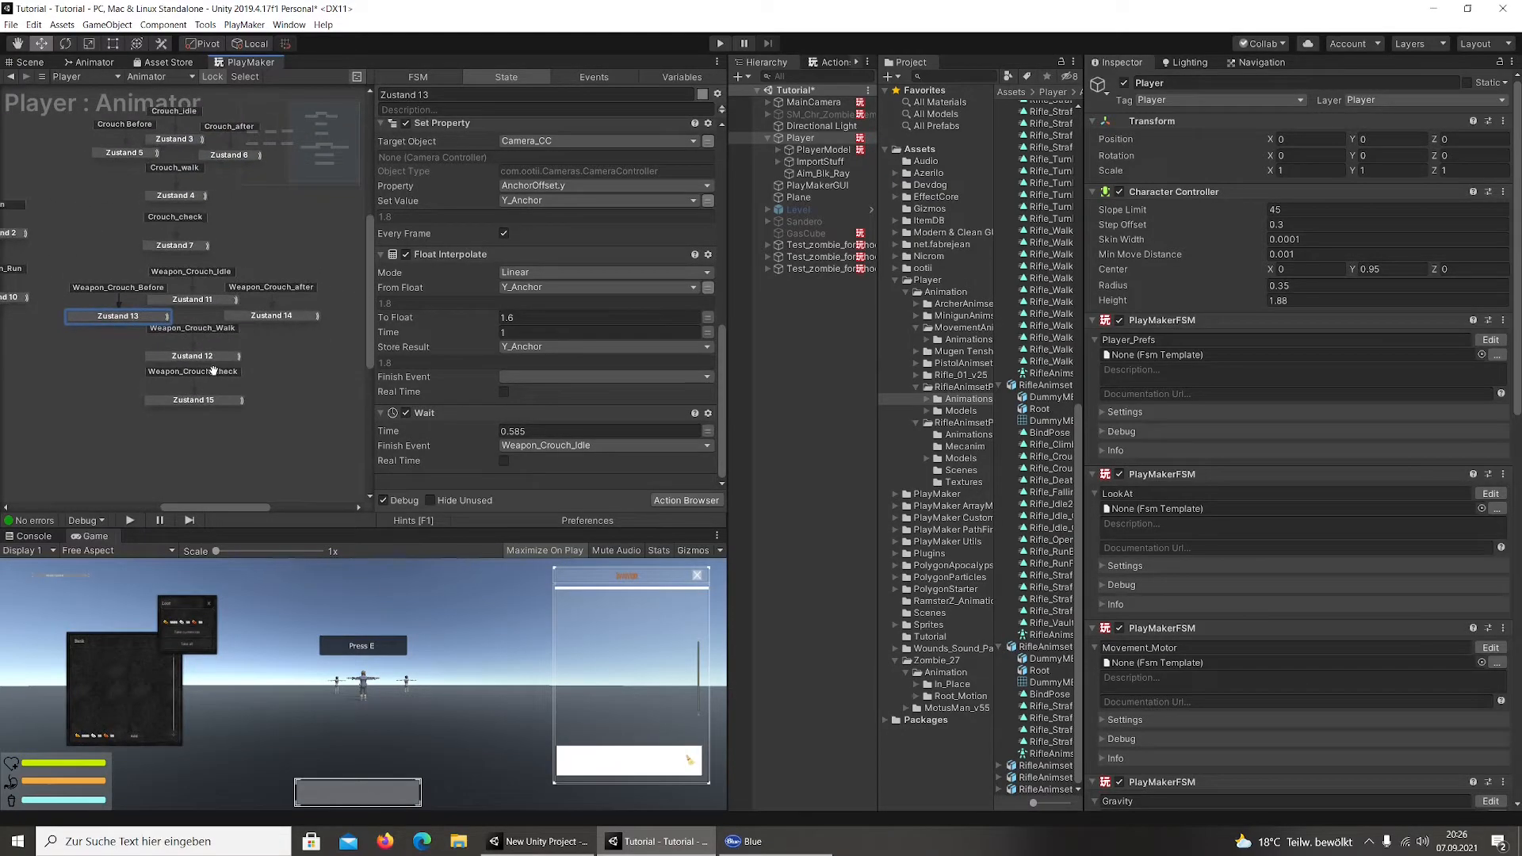
{"action": "left_click", "coordinate": [724, 45]}
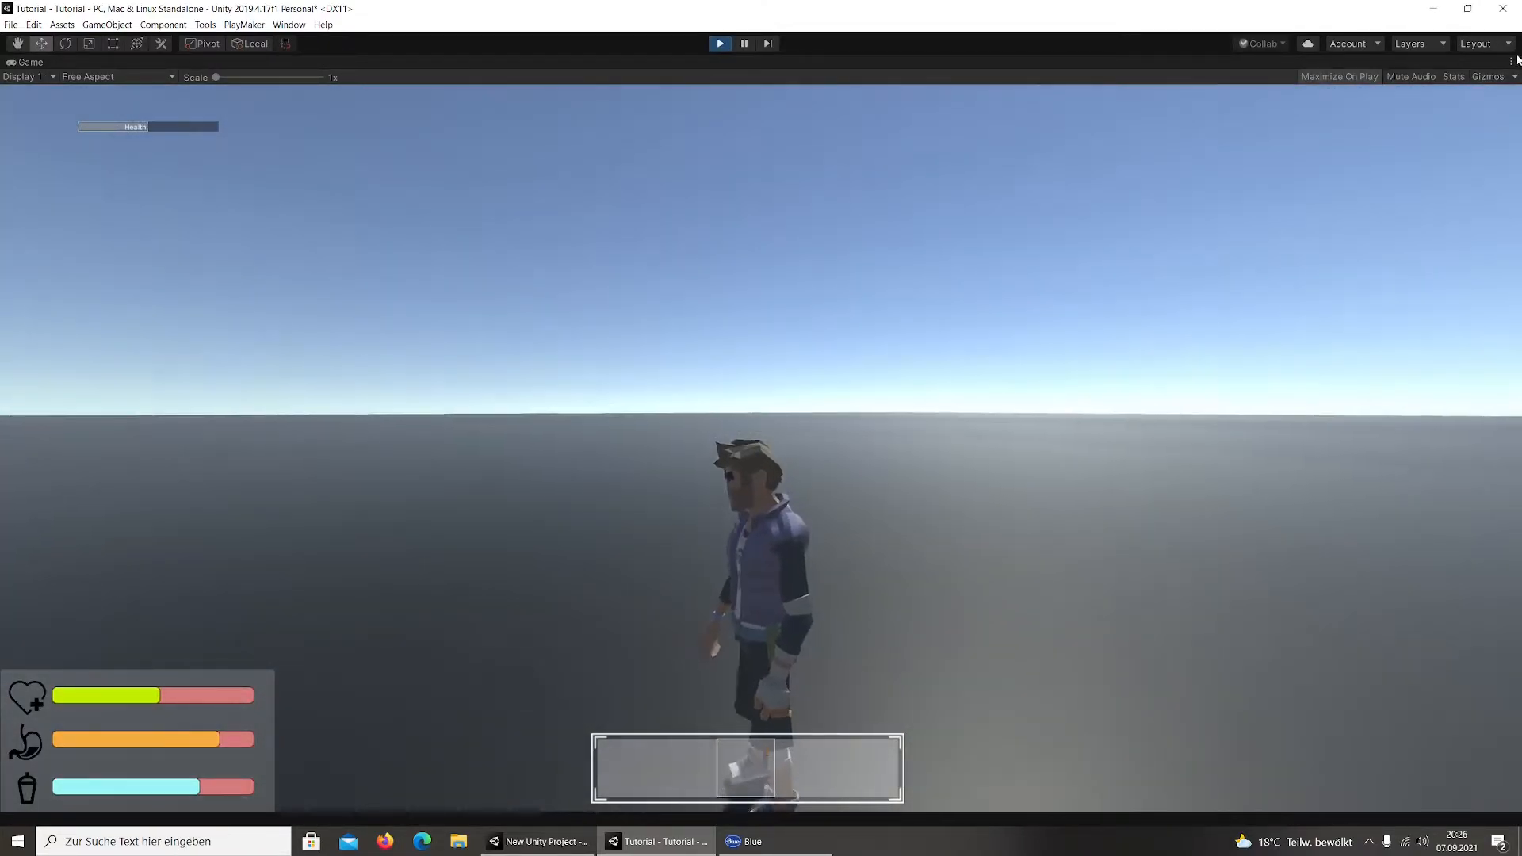
Restore the maximized Game view and frame the Player's Animator FSM states in the graph
{"action": "left_click", "coordinate": [1513, 61]}
{"action": "left_click", "coordinate": [1486, 109]}
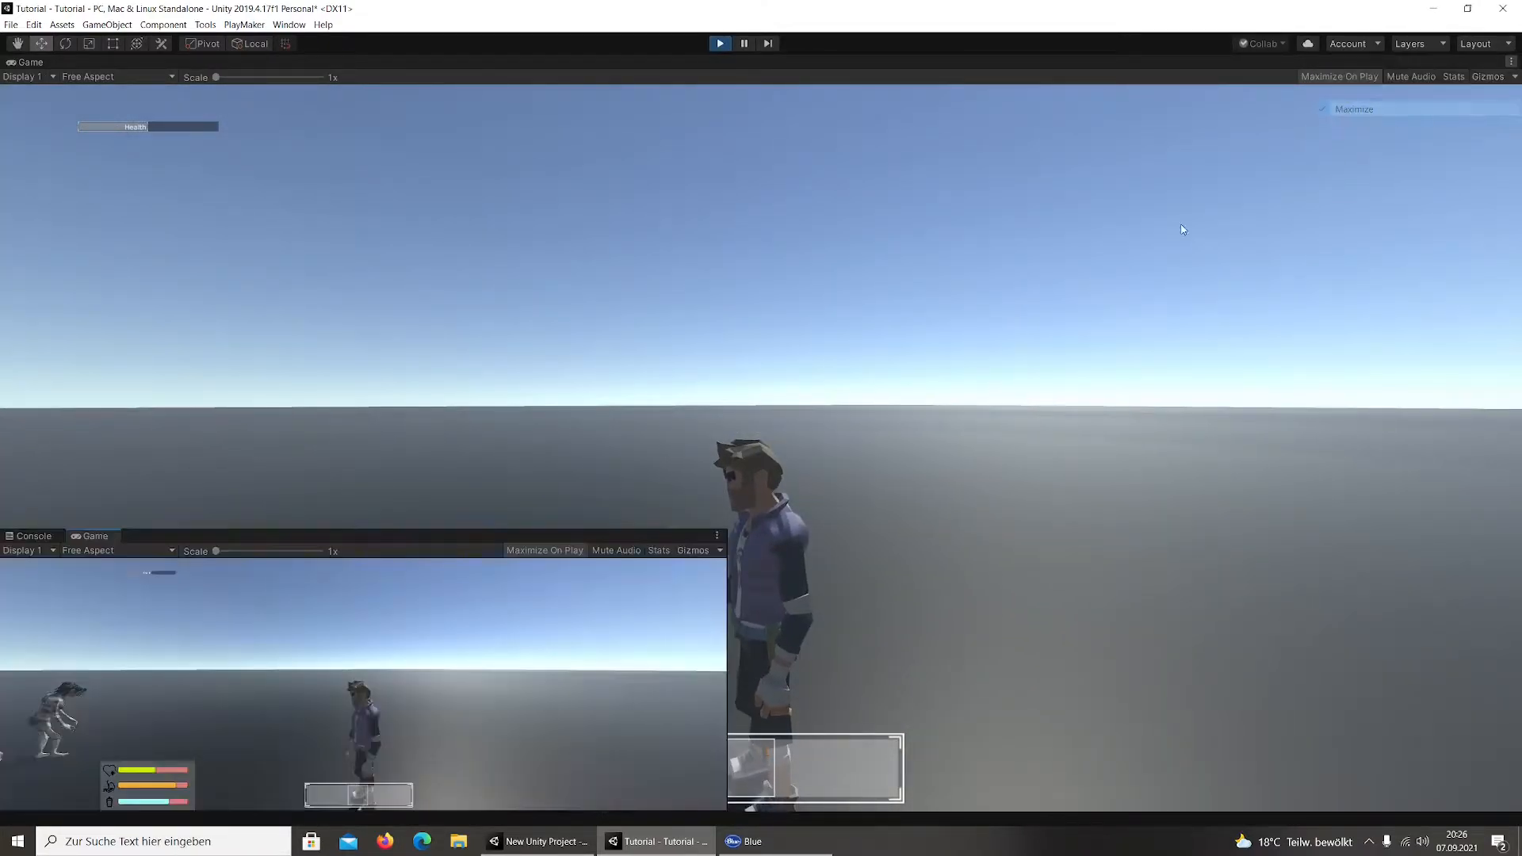
{"action": "scroll", "coordinate": [177, 421], "scroll_direction": "down", "scroll_amount": 3}
{"action": "middle_click_drag", "start_coordinate": [151, 390], "coordinate": [330, 293]}
{"action": "middle_click_drag", "start_coordinate": [193, 351], "coordinate": [178, 369]}
Equip the rifle from the player's inventory in the running game and close the inventory
{"action": "left_click", "coordinate": [293, 617]}
{"action": "key", "text": "i"}
{"action": "right_click", "coordinate": [640, 624]}
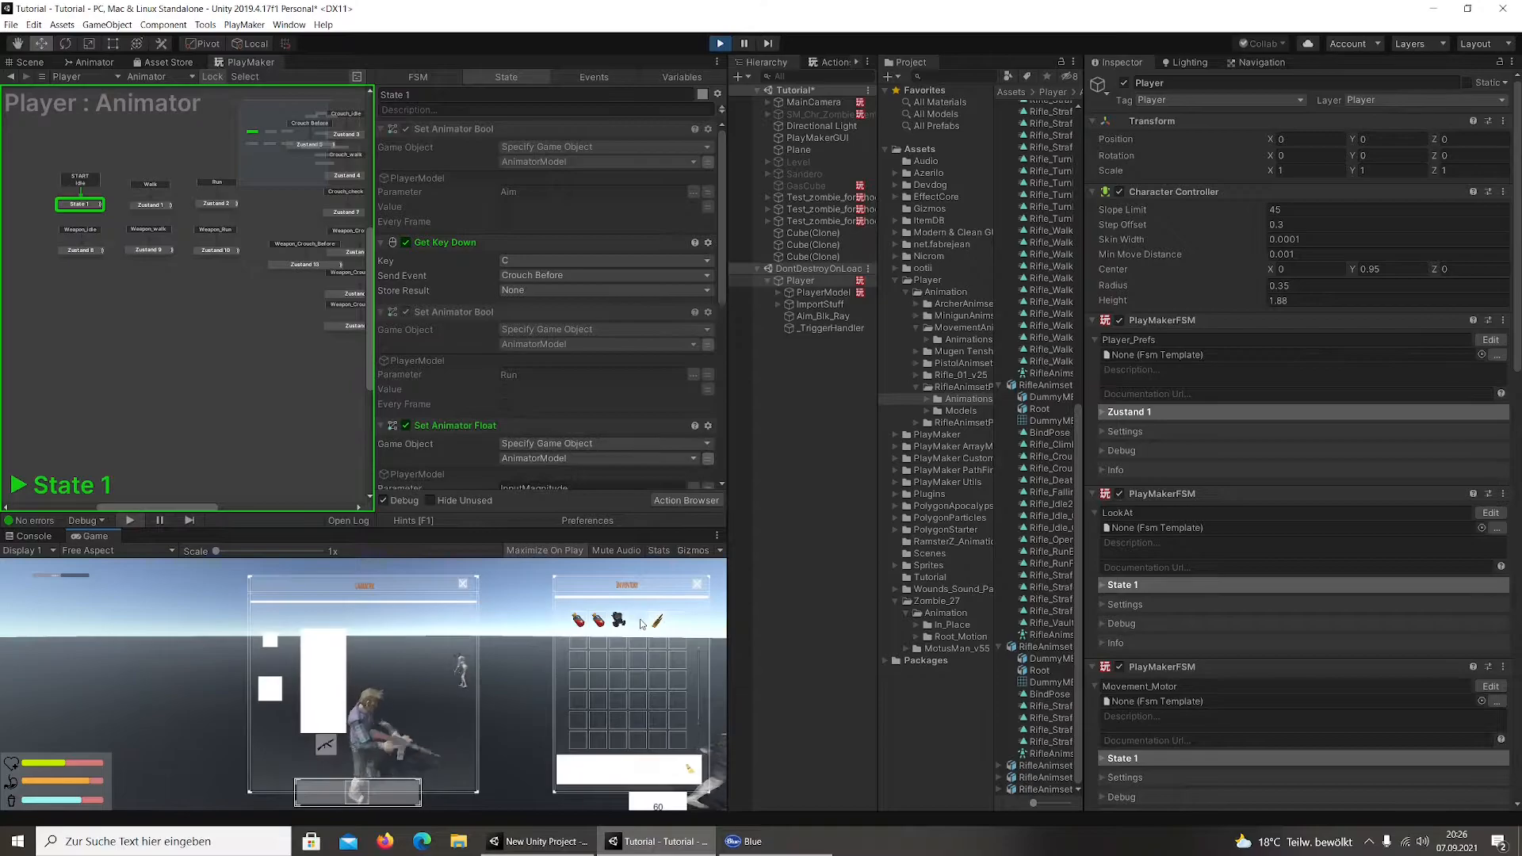
{"action": "key", "text": "i"}
Test walking, crouching, running and aiming with the equipped rifle while watching the Animator FSM's active state
{"action": "key", "text": "w"}
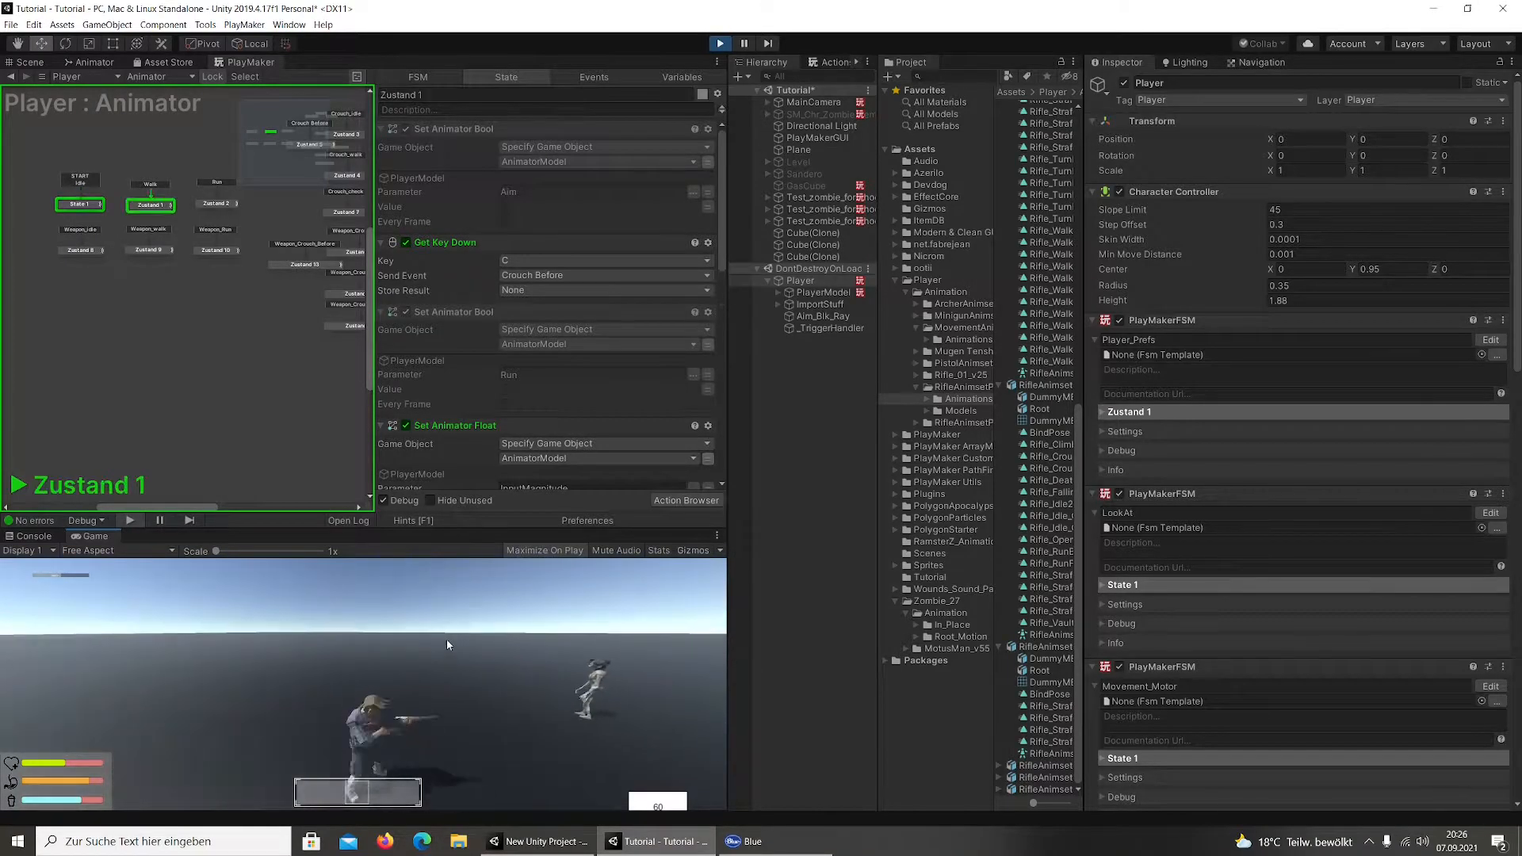
{"action": "key", "text": "c"}
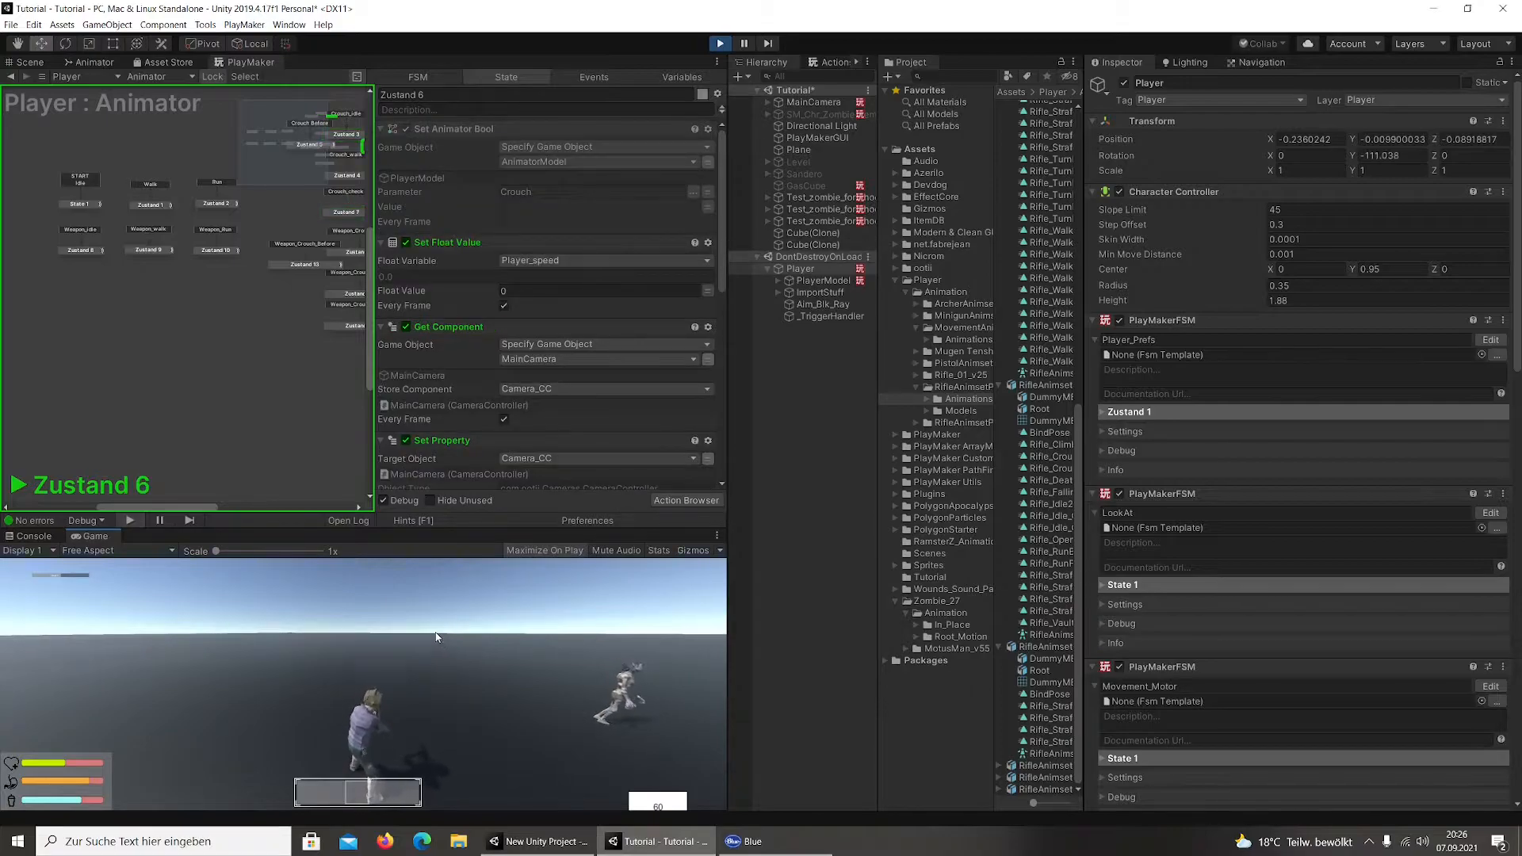
{"action": "key", "text": "shift+w"}
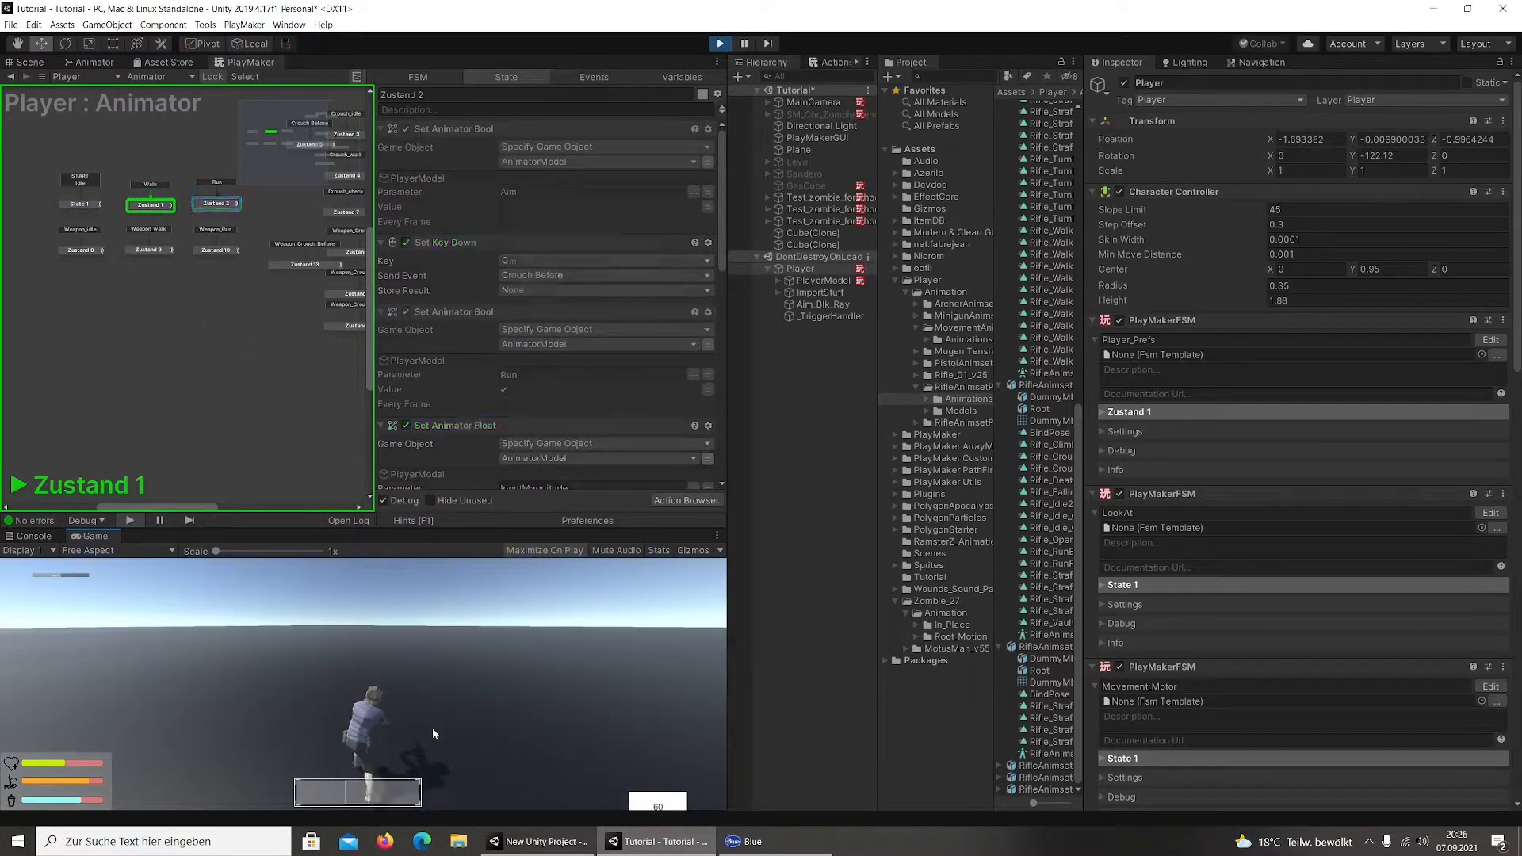
{"action": "right_click_drag", "start_coordinate": [420, 712], "coordinate": [340, 482]}
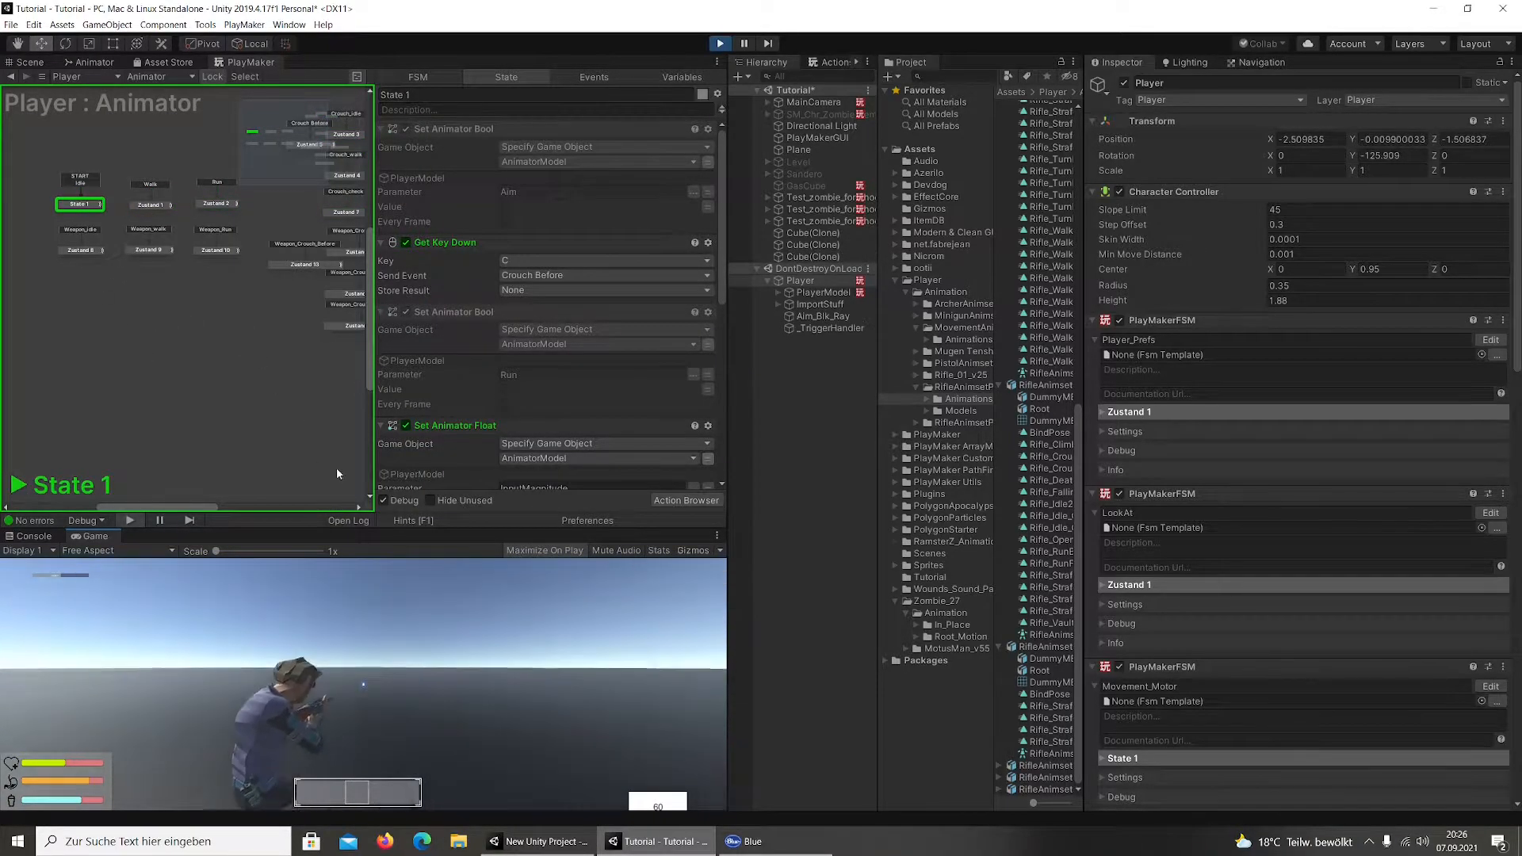
Test toggling crouch while moving and aiming with the rifle, and stop Play mode
{"action": "key", "text": "c"}
{"action": "key", "text": "w"}
{"action": "right_click_drag", "start_coordinate": [336, 604], "coordinate": [470, 636]}
{"action": "key", "text": "c"}
{"action": "key", "text": "c"}
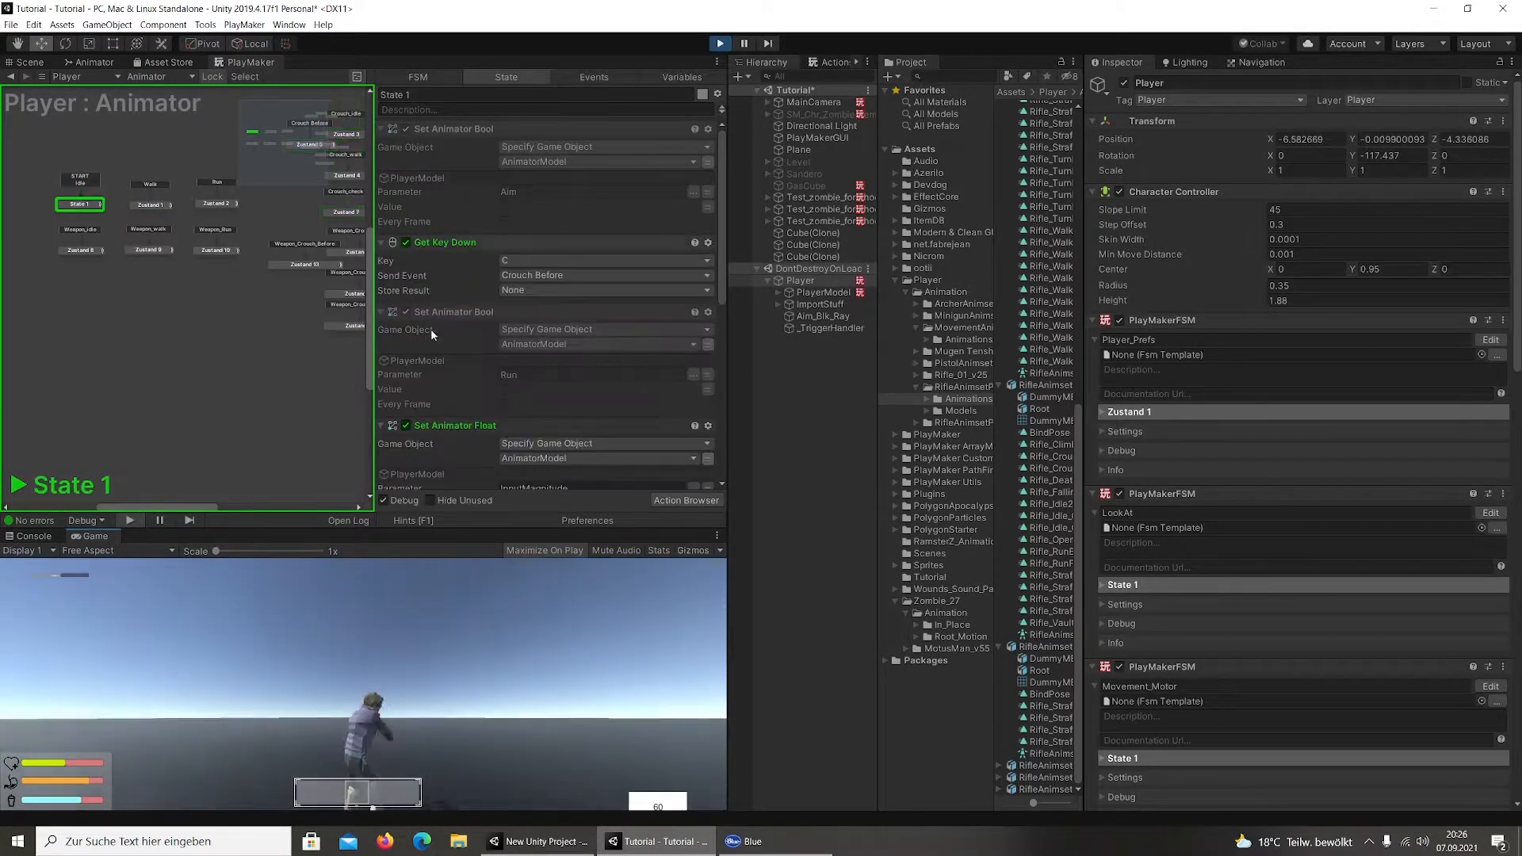
{"action": "key", "text": "w"}
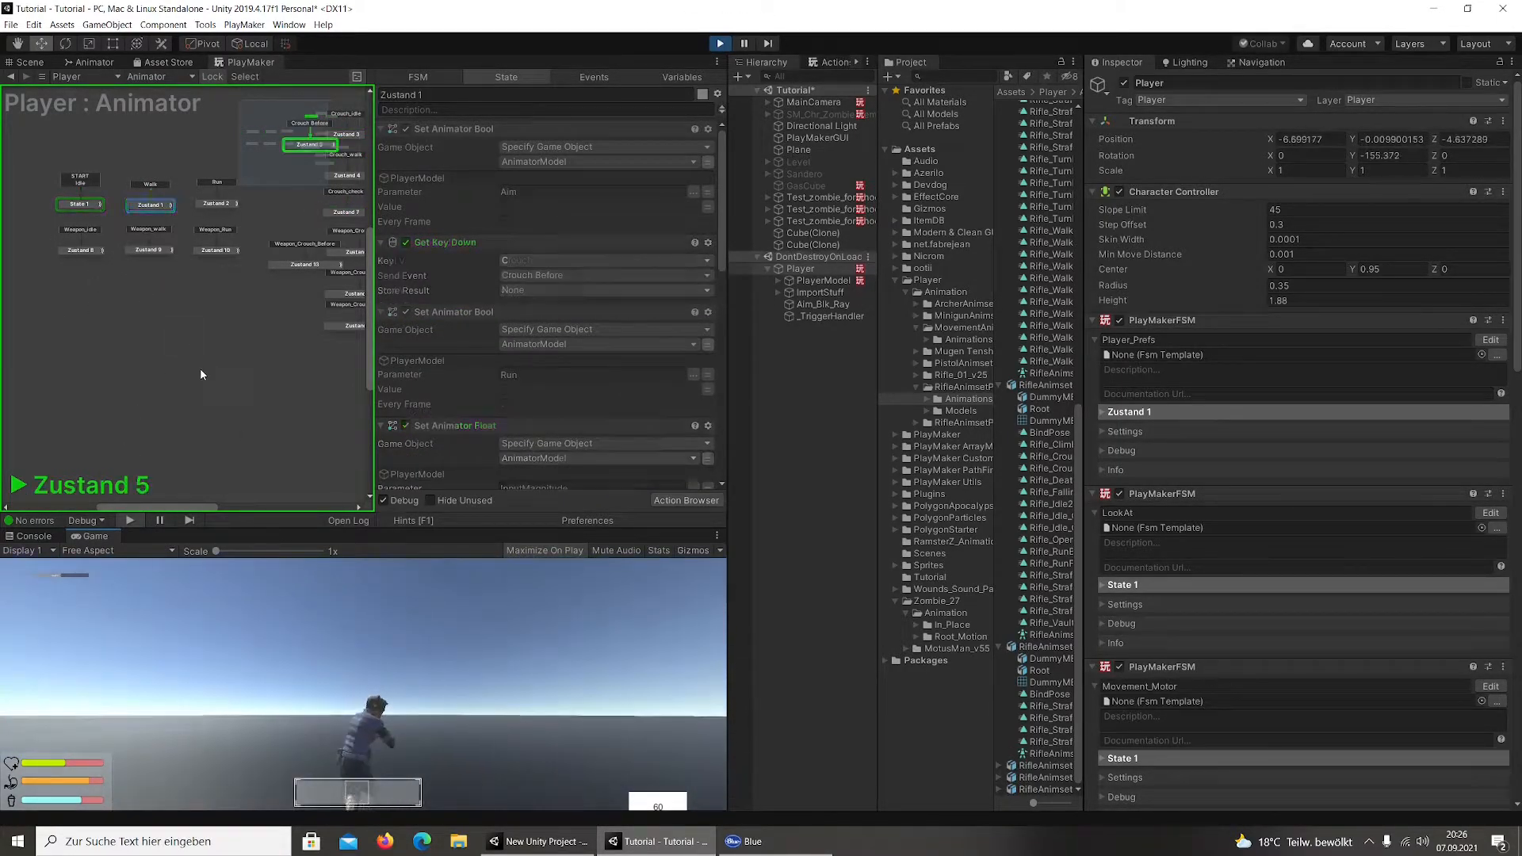
{"action": "key", "text": "c"}
{"action": "key", "text": "c"}
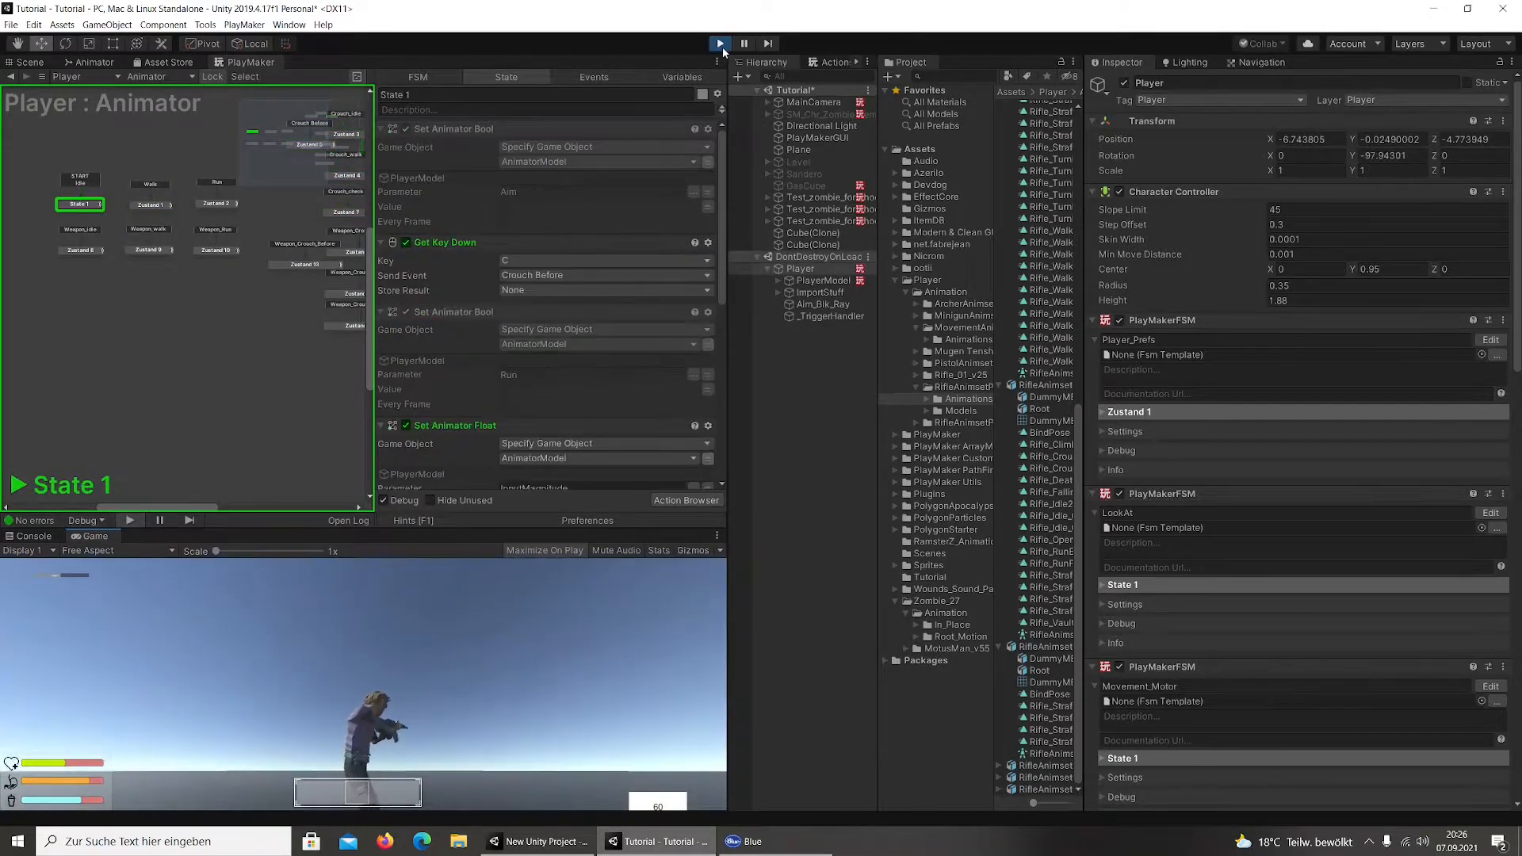
{"action": "left_click", "coordinate": [720, 44]}
Switch to the New Unity Project editor and examine the state layout of its Player Animator FSM
{"action": "left_click", "coordinate": [539, 841]}
{"action": "scroll", "coordinate": [234, 260], "scroll_direction": "down", "scroll_amount": 4}
{"action": "middle_click_drag", "start_coordinate": [459, 150], "coordinate": [350, 153]}
{"action": "middle_click_drag", "start_coordinate": [198, 269], "coordinate": [272, 257]}
{"action": "scroll", "coordinate": [272, 256], "scroll_direction": "up", "scroll_amount": 3}
Run the Player_Build_Map scene and equip the rifle from the inventory
{"action": "left_click", "coordinate": [719, 44]}
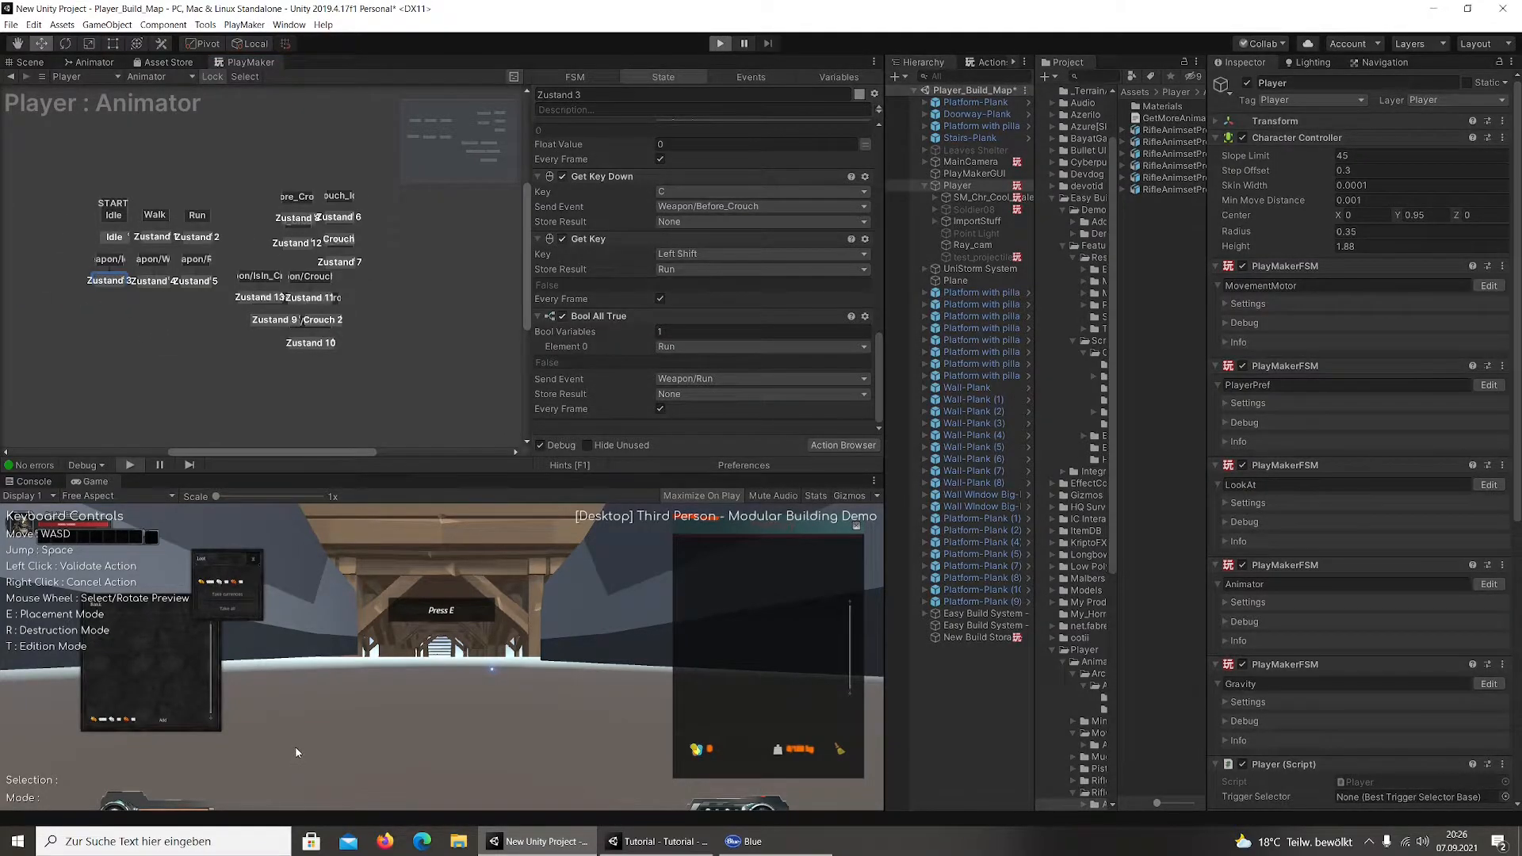
{"action": "key", "text": "w"}
{"action": "key", "text": "i"}
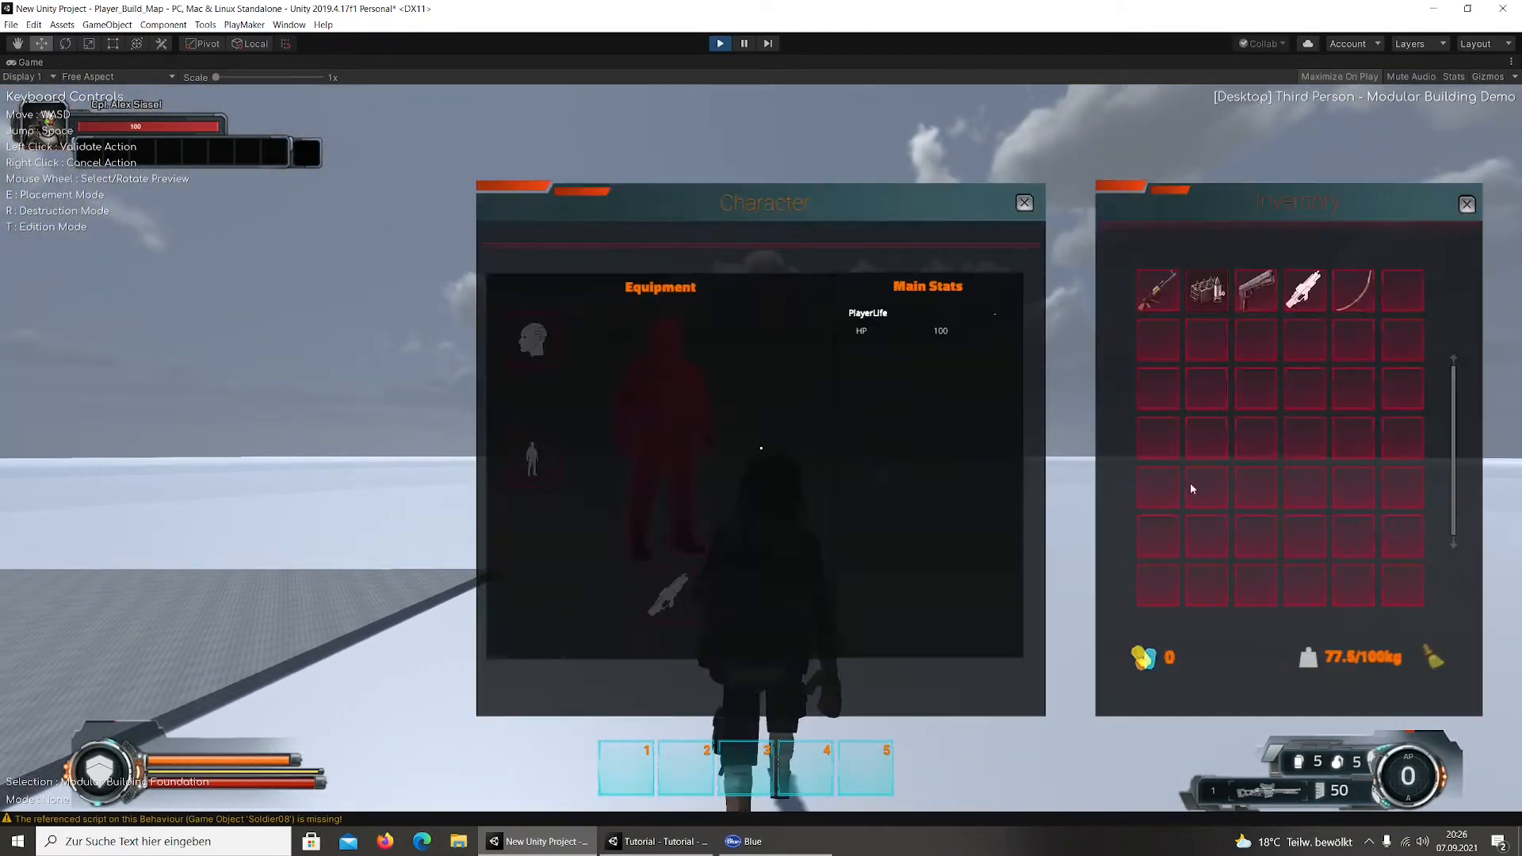
{"action": "right_click", "coordinate": [1150, 292]}
{"action": "key", "text": "i"}
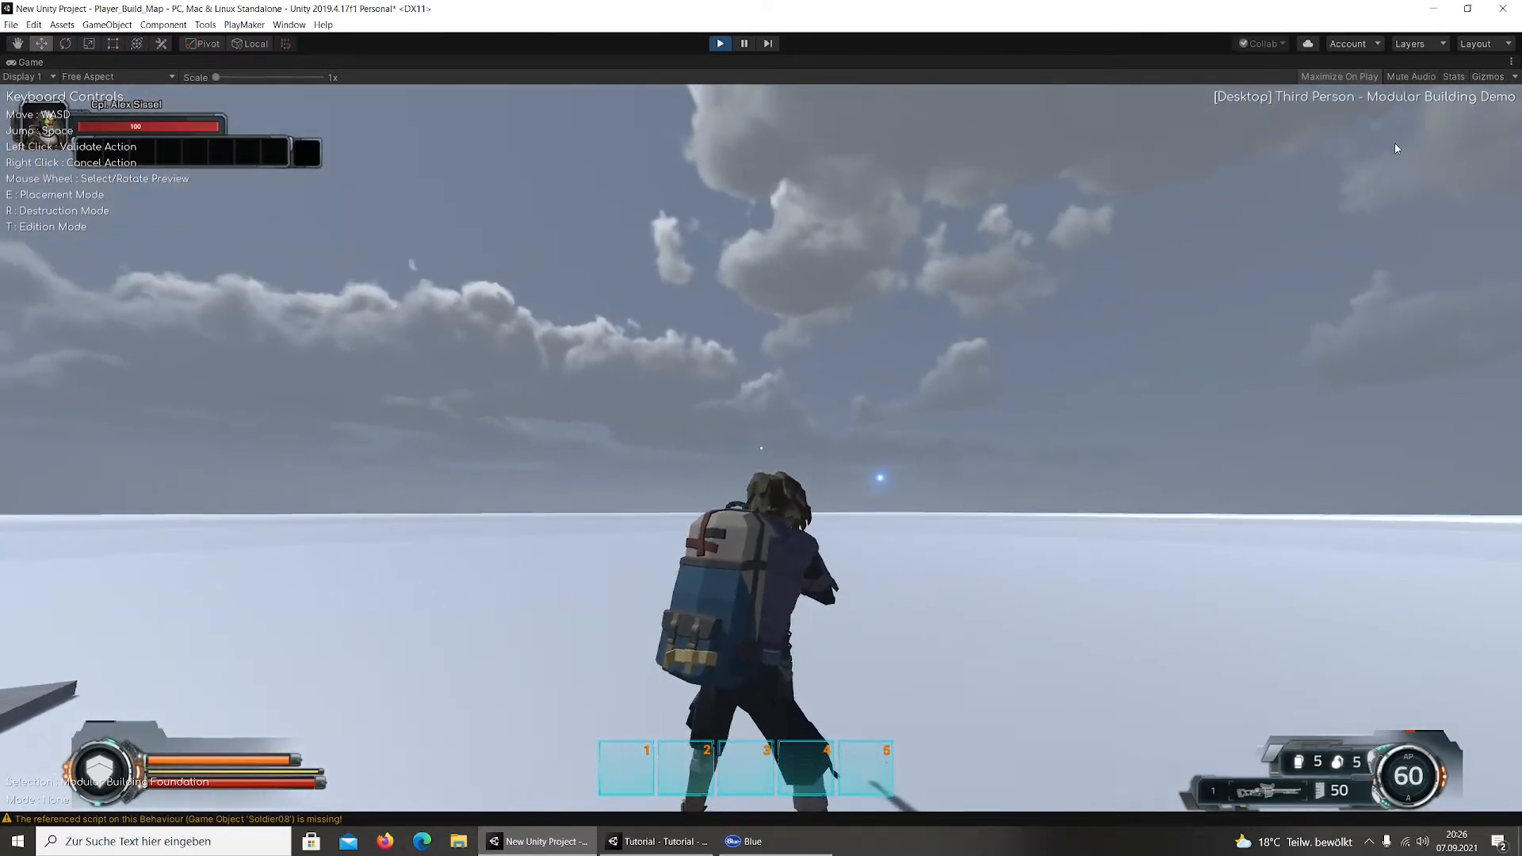
Restore the maximized Game view and test rifle aiming, walking and running against the Animator FSM's active states
{"action": "left_click", "coordinate": [1509, 62]}
{"action": "left_click", "coordinate": [1387, 109]}
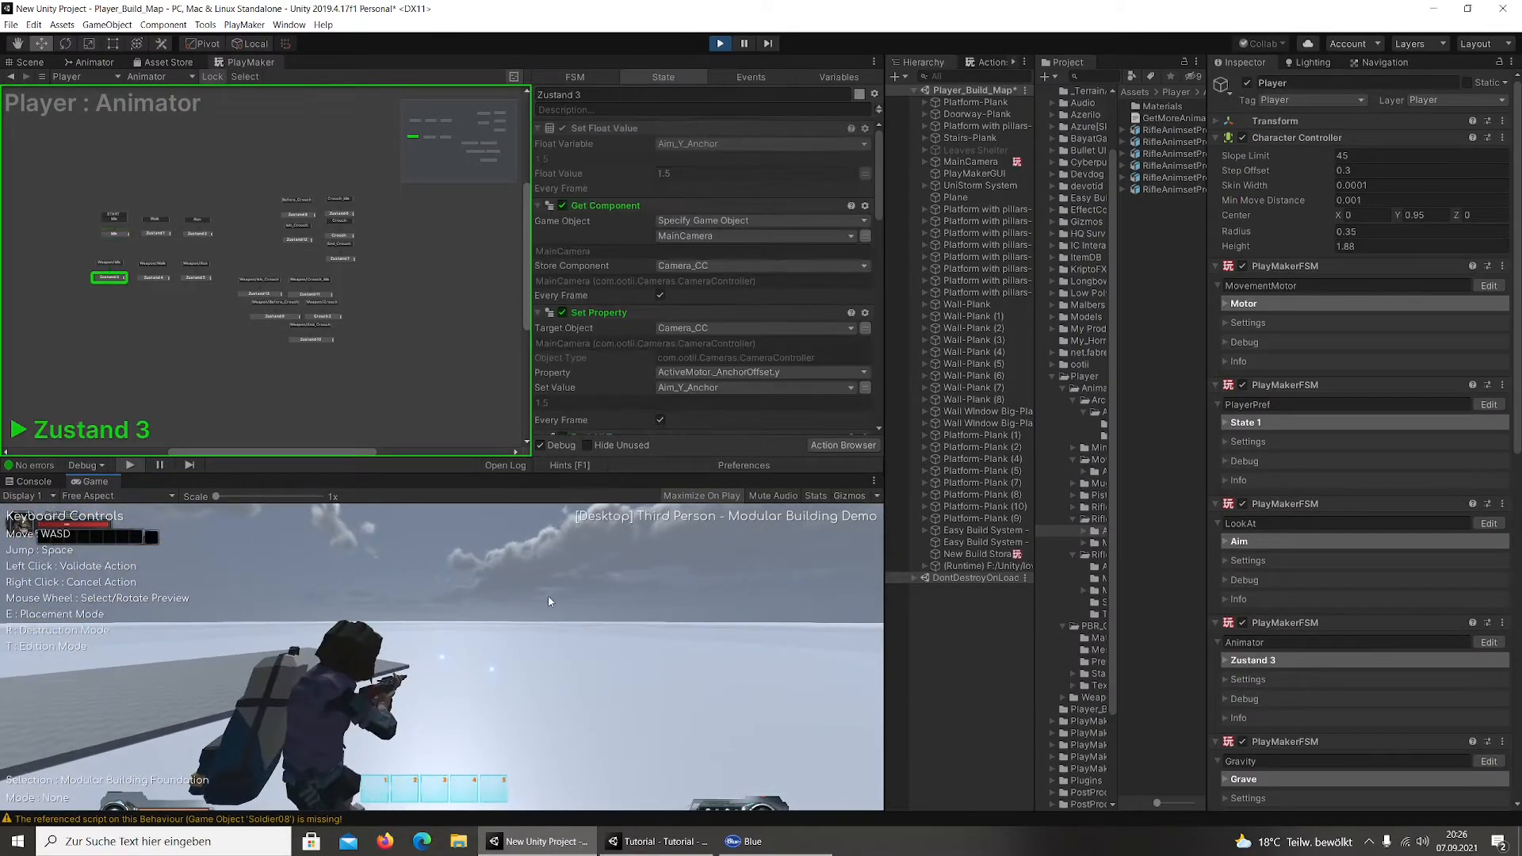
{"action": "right_click", "coordinate": [549, 597]}
{"action": "key", "text": "w"}
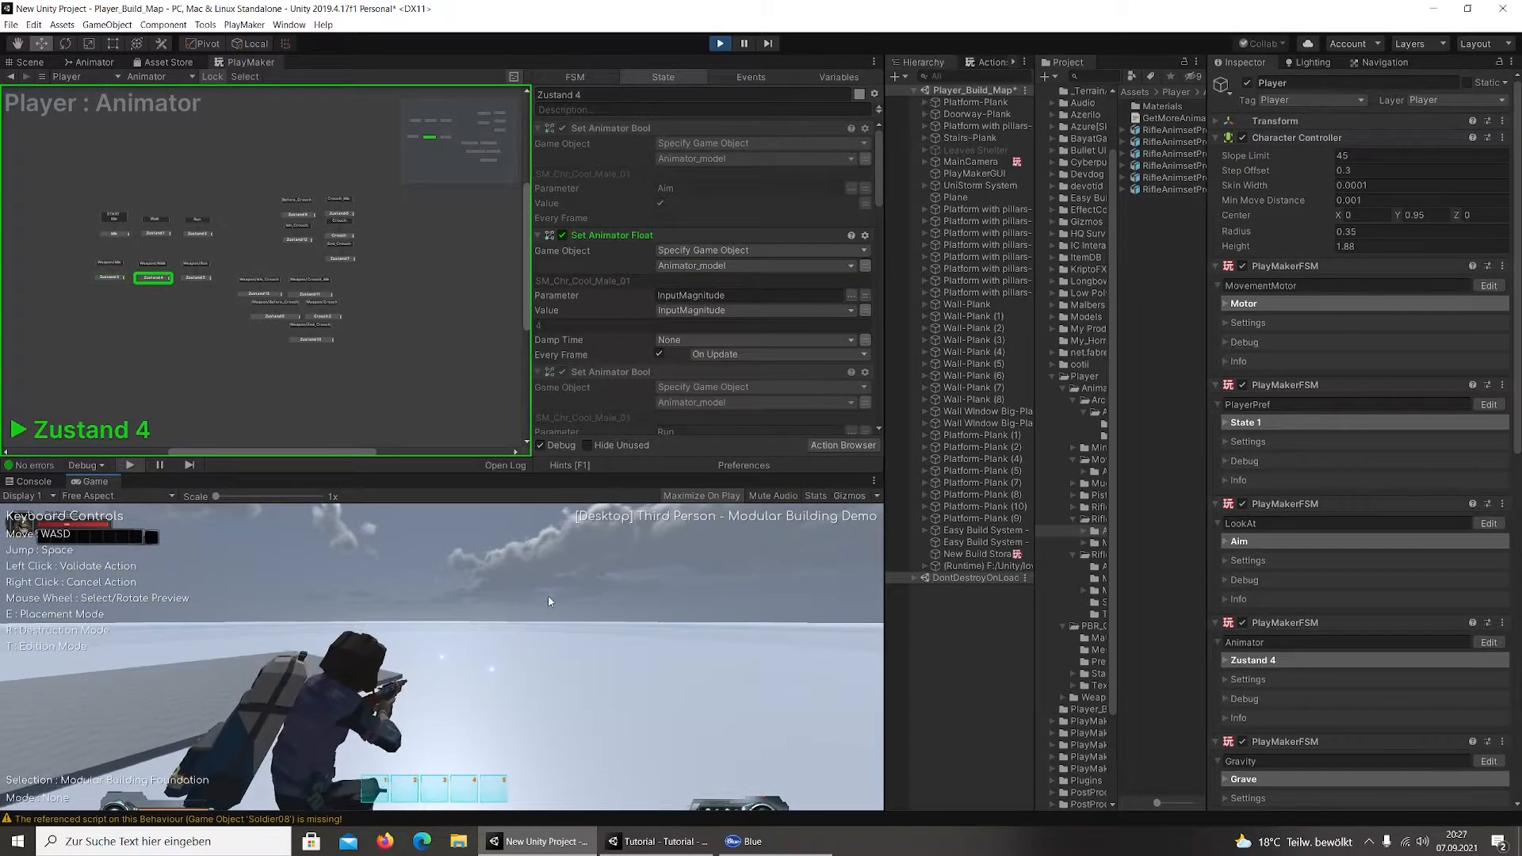
{"action": "key", "text": "shift"}
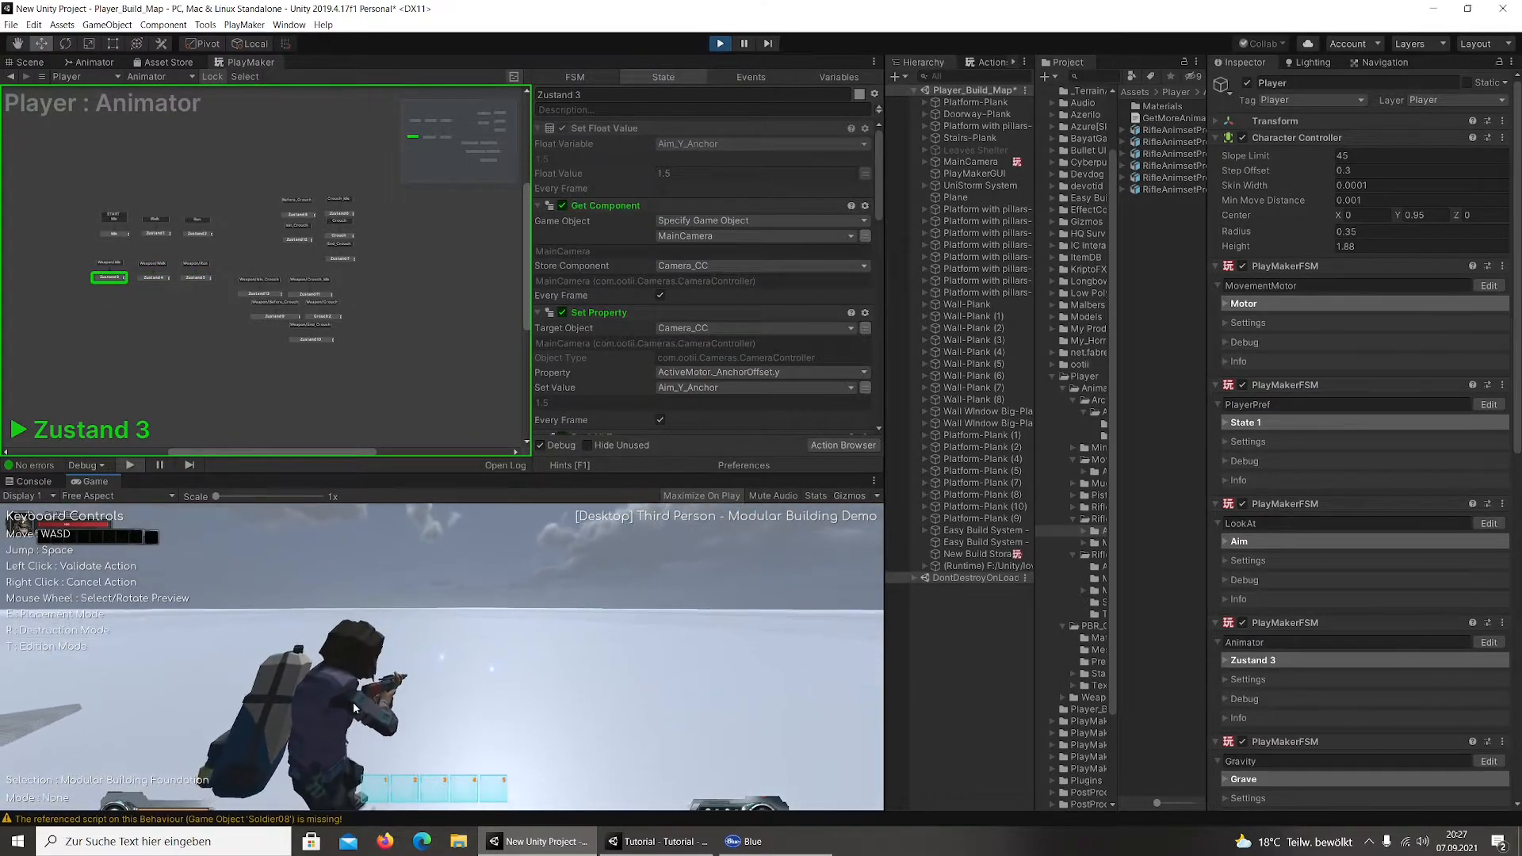
{"action": "key", "text": "w"}
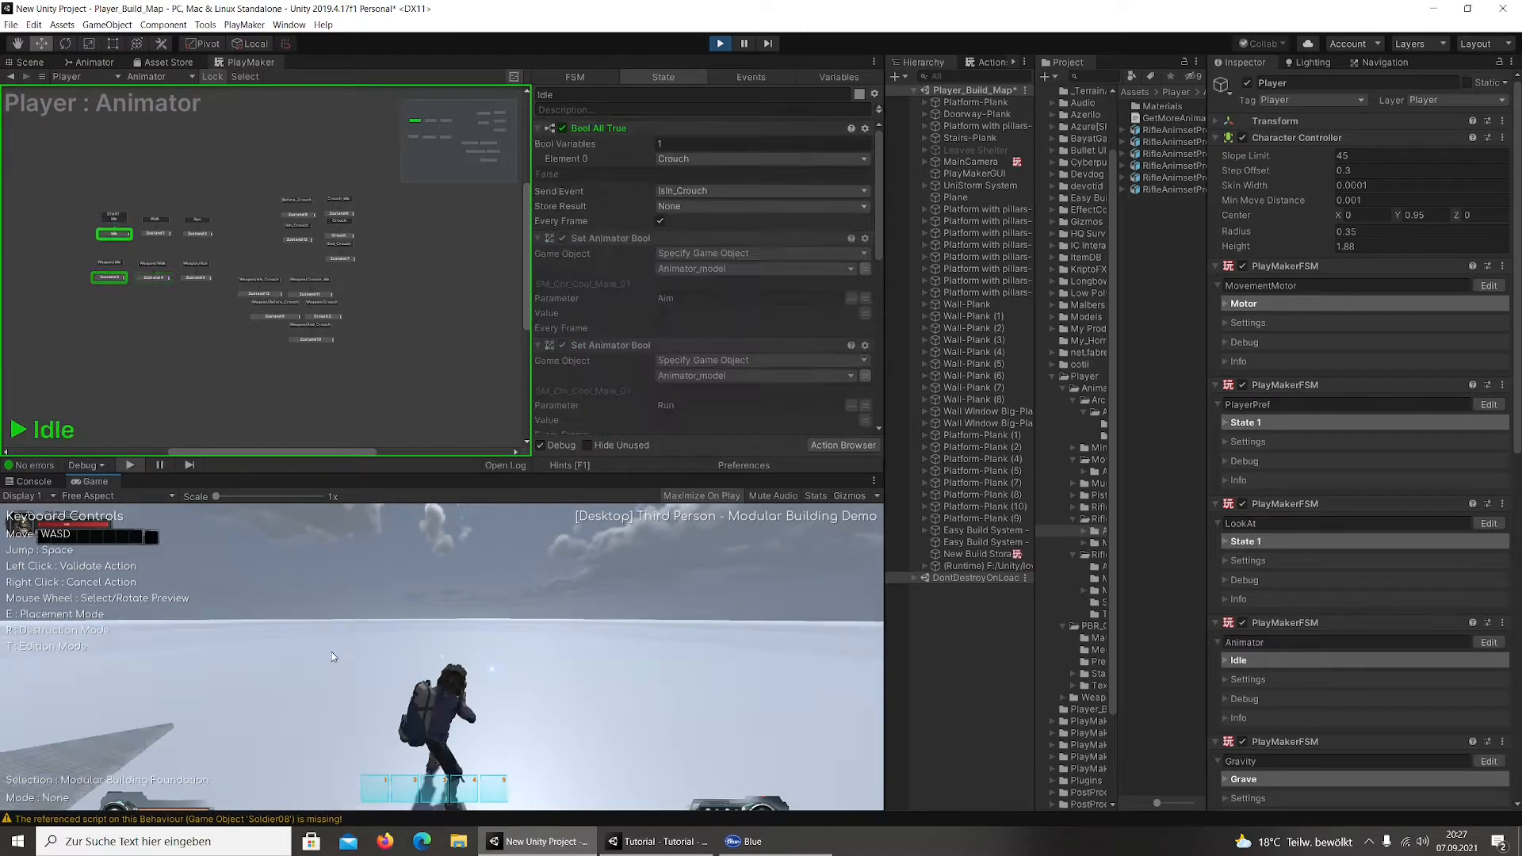
{"action": "right_click", "coordinate": [331, 652]}
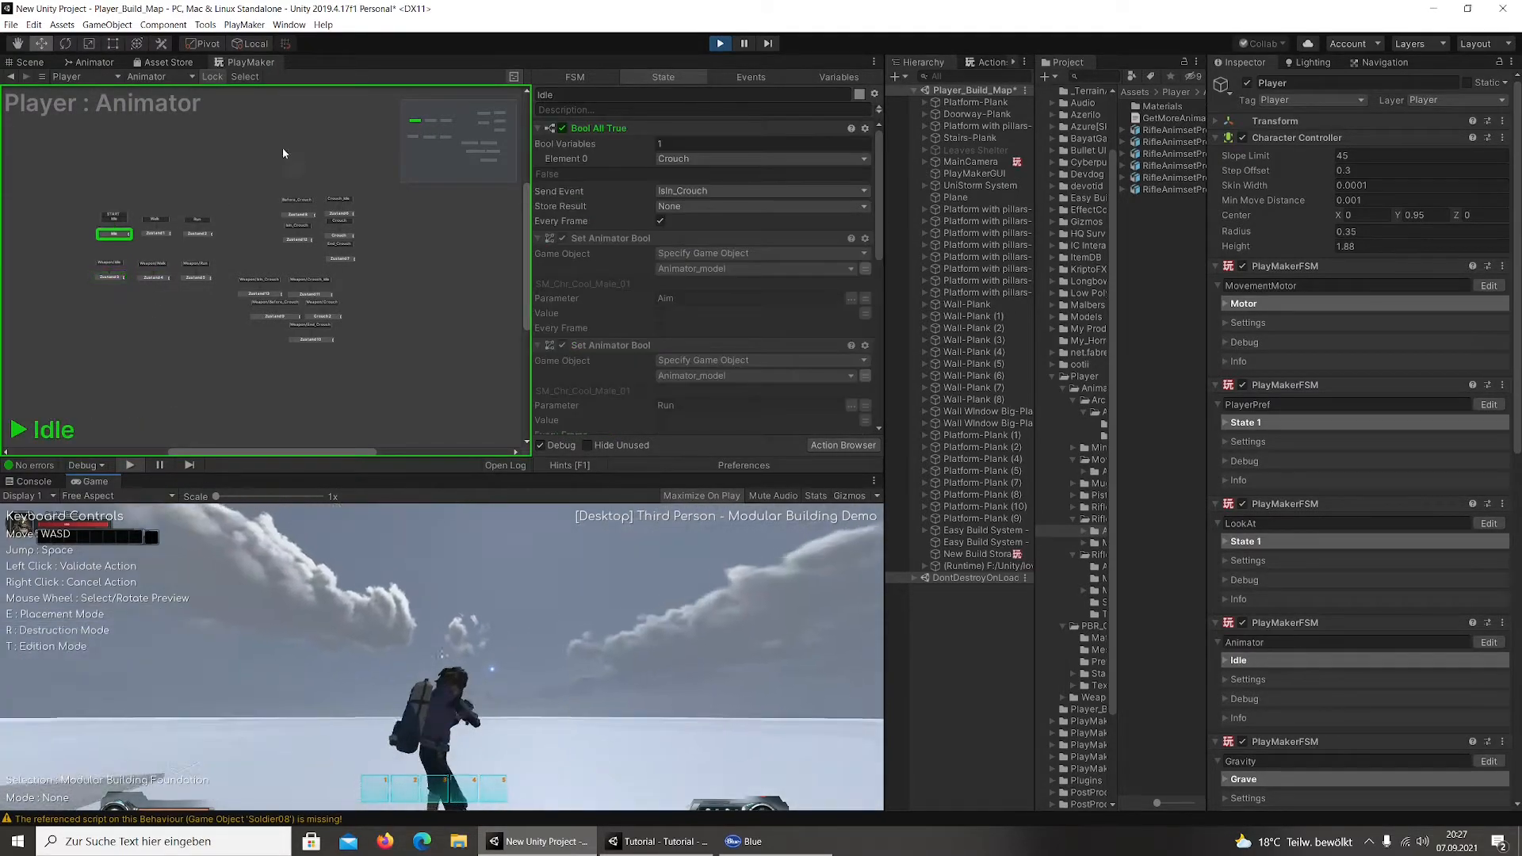
Review the actions of the active Idle state and aim the rifle again to compare states
{"action": "scroll", "coordinate": [780, 305], "scroll_direction": "down", "scroll_amount": 5}
{"action": "scroll", "coordinate": [780, 301], "scroll_direction": "down", "scroll_amount": 3}
{"action": "scroll", "coordinate": [777, 316], "scroll_direction": "up", "scroll_amount": 7}
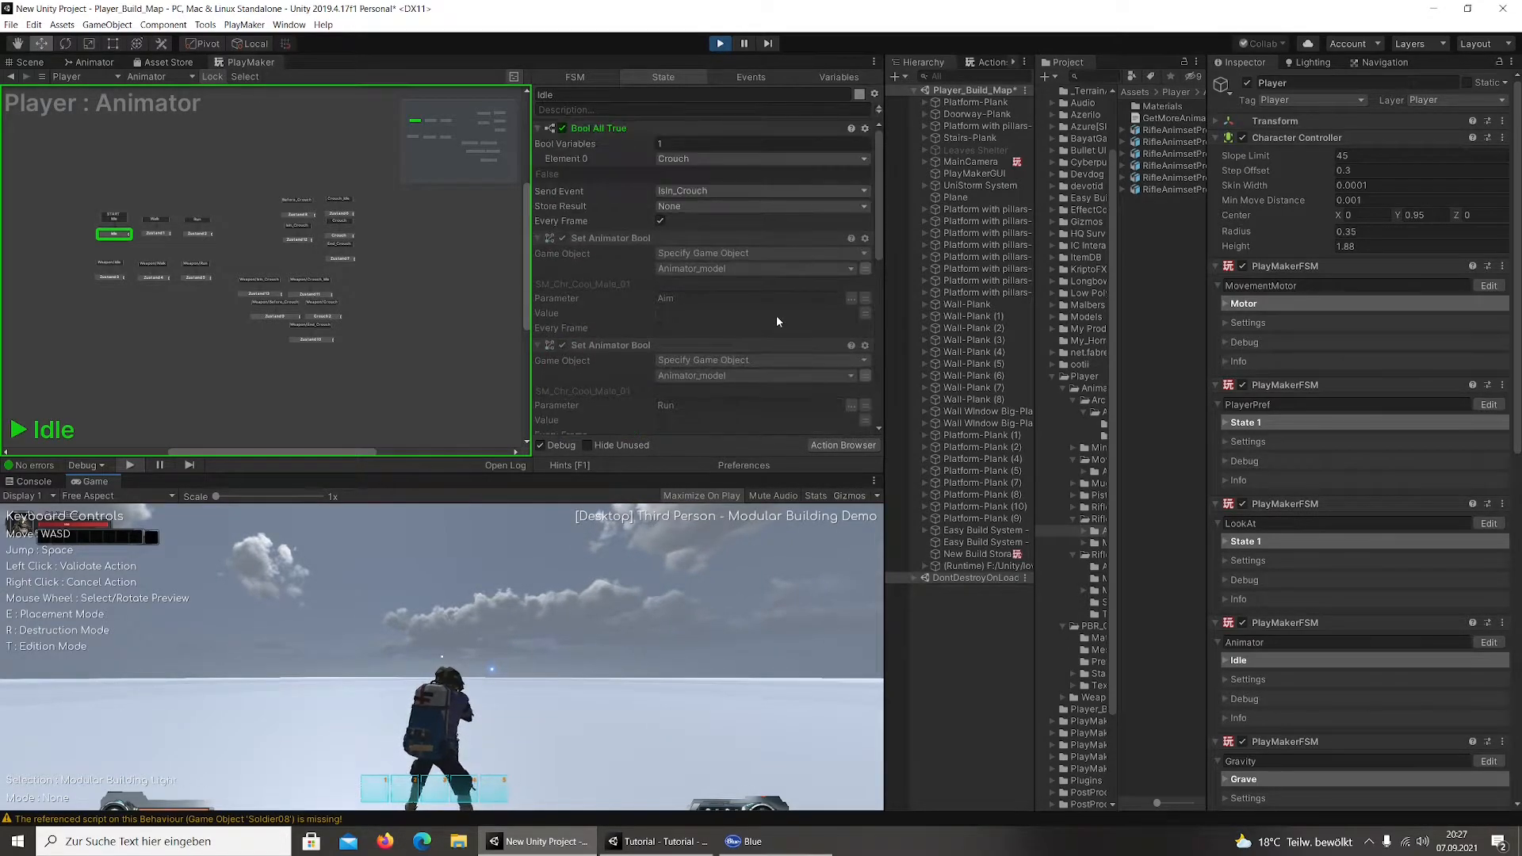
{"action": "right_click", "coordinate": [582, 564]}
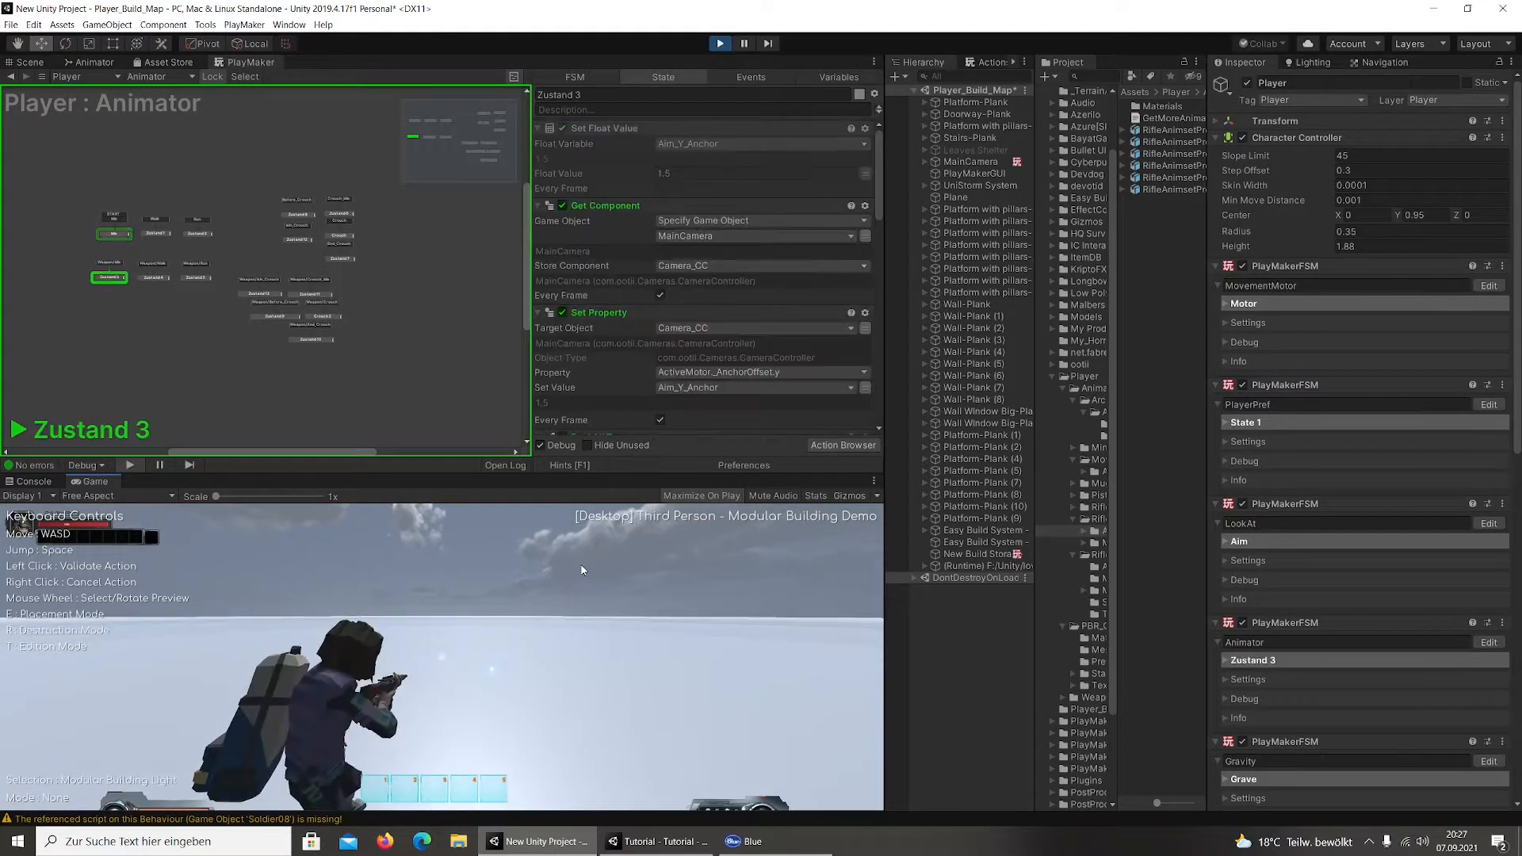
Start Play mode in the Tutorial project, stop it in New Unity Project, and return to the Tutorial editor
{"action": "key", "text": "alt+Tab"}
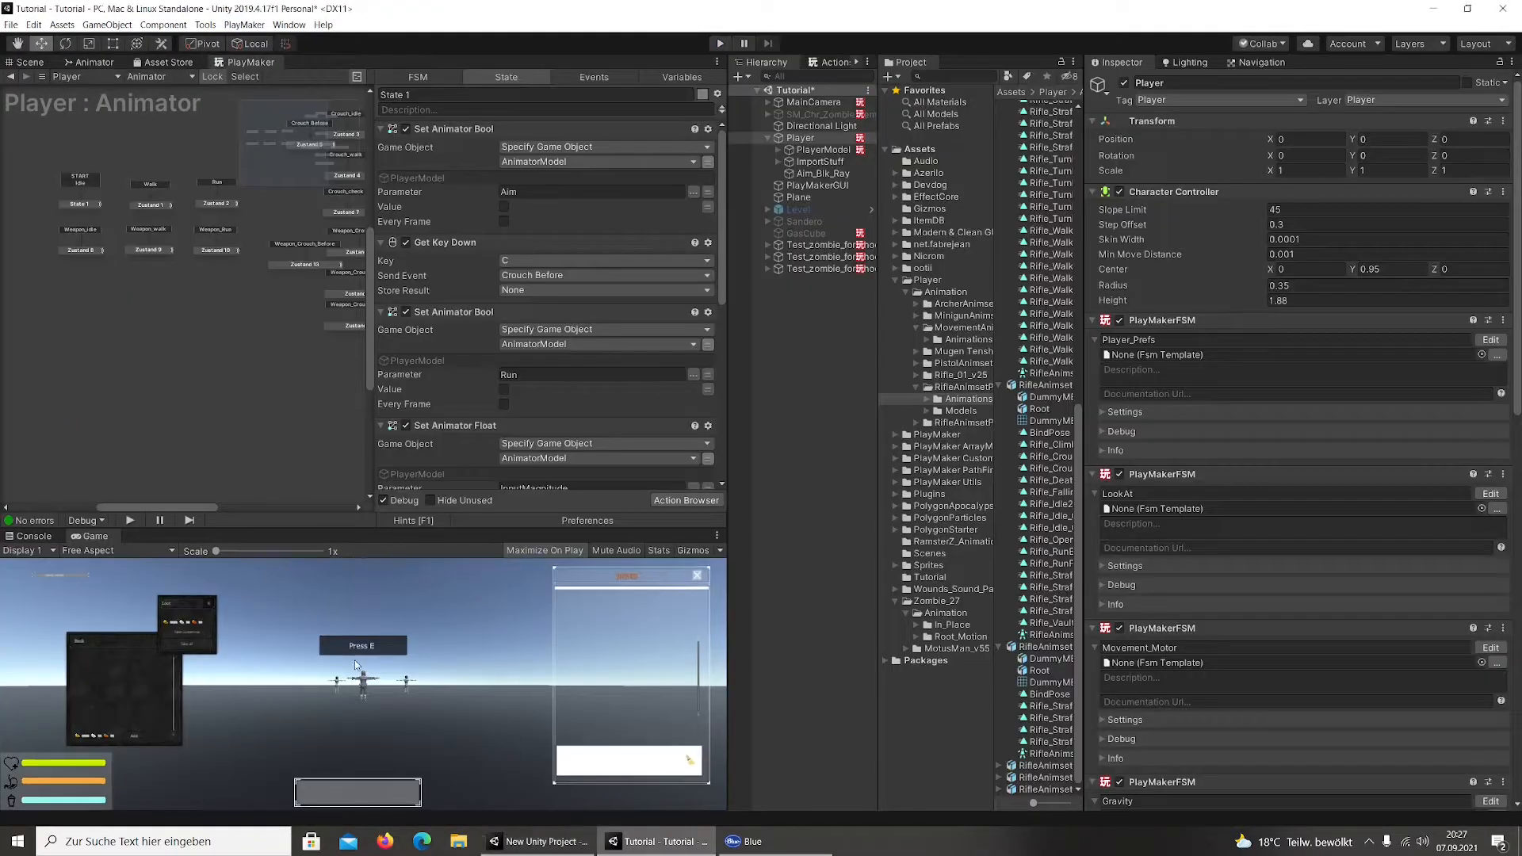
{"action": "left_click", "coordinate": [720, 43]}
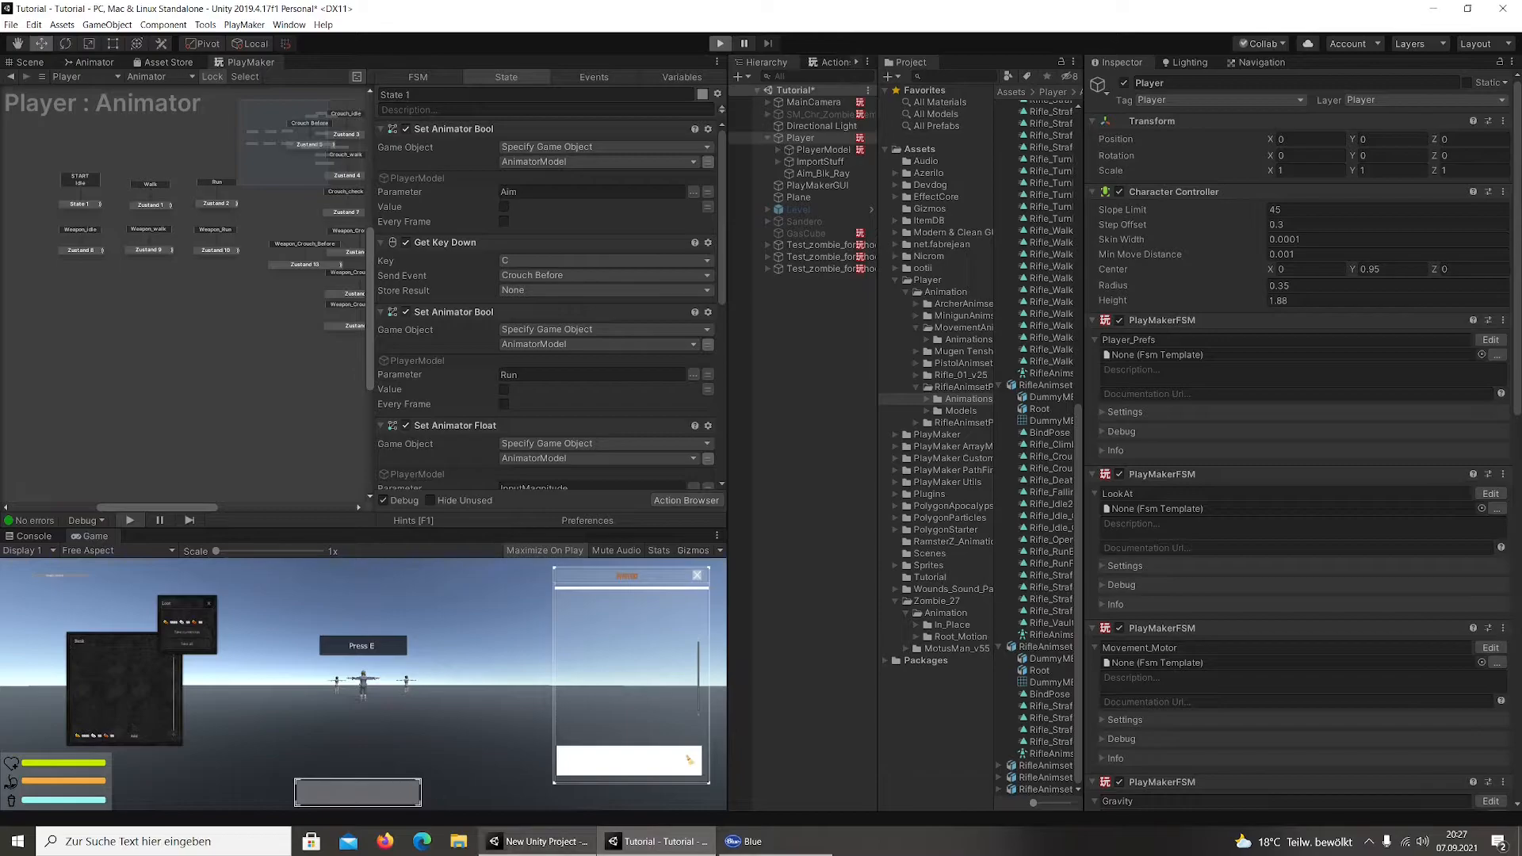
{"action": "key", "text": "alt+Tab"}
{"action": "left_click", "coordinate": [718, 45]}
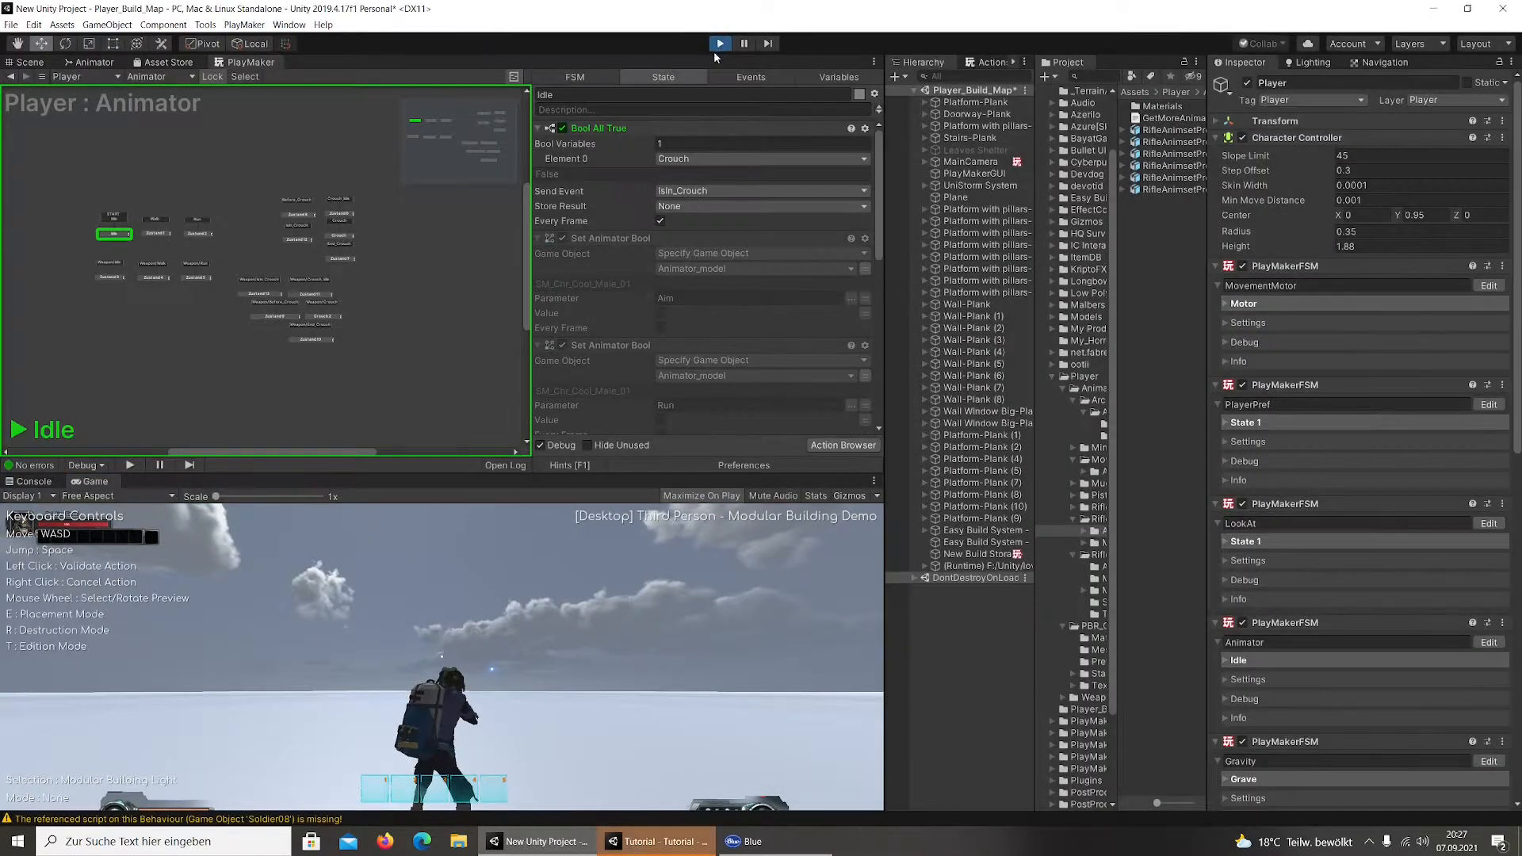
{"action": "left_click", "coordinate": [642, 843]}
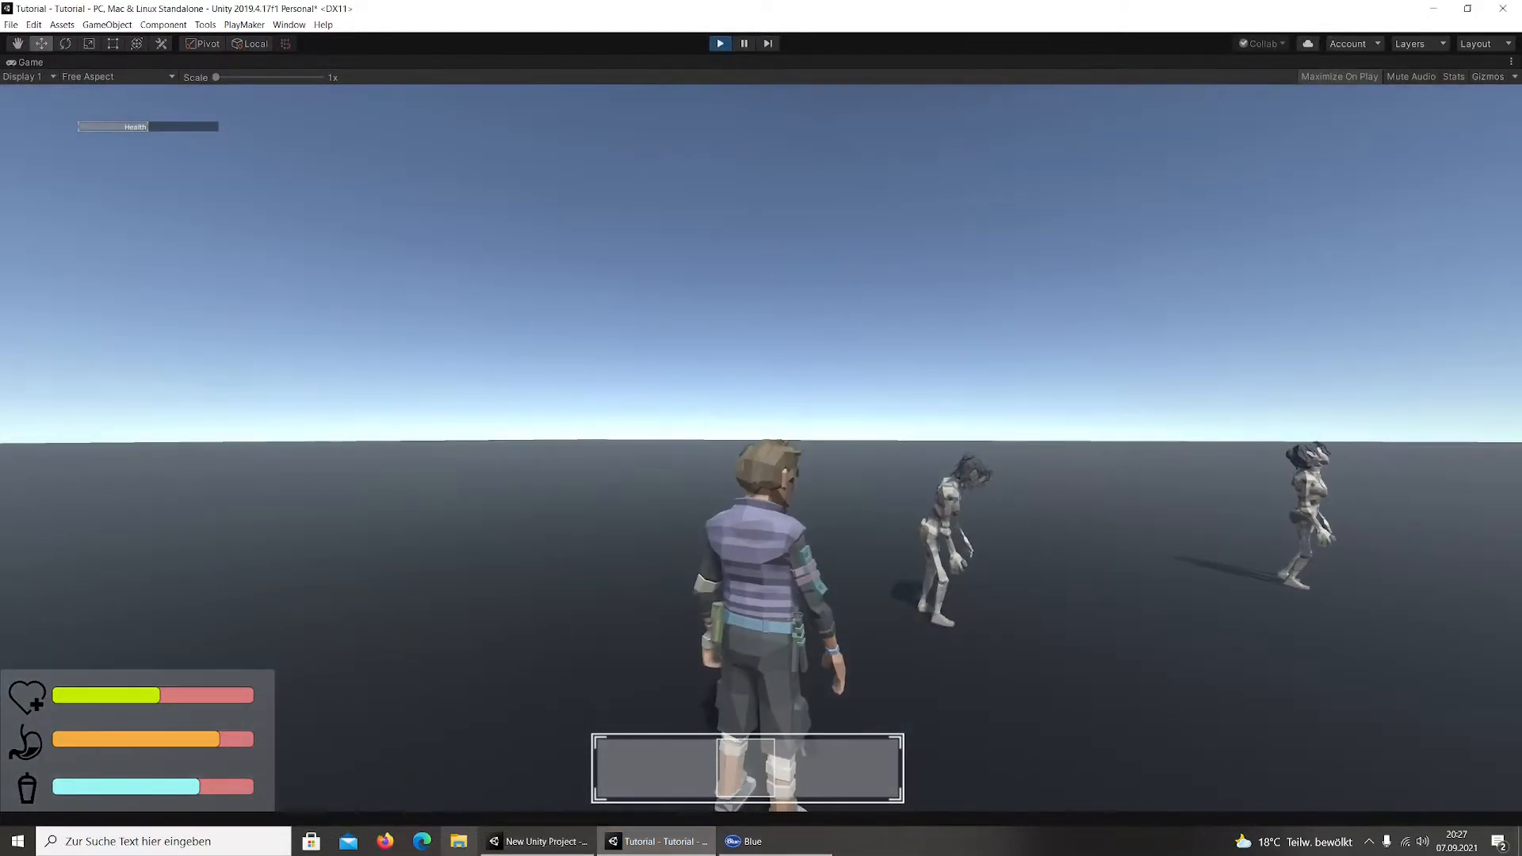
Equip the rifle from the Tutorial game's inventory and restore the maximized Game view
{"action": "key", "text": "i"}
{"action": "key", "text": "i"}
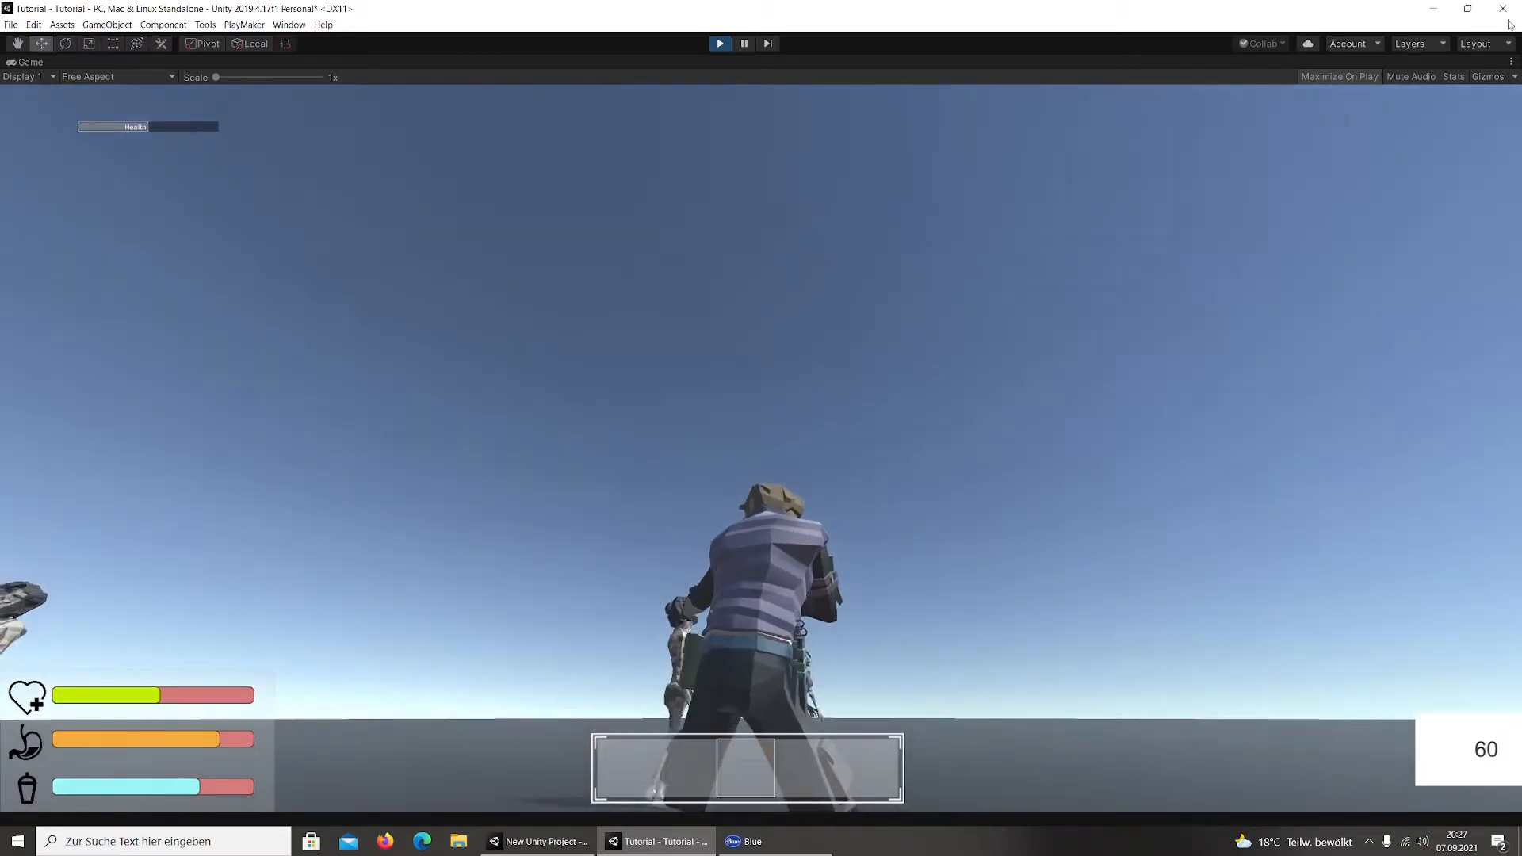
{"action": "left_click", "coordinate": [1511, 62]}
{"action": "left_click", "coordinate": [1481, 108]}
Test walking and aiming with the rifle while watching which Animator FSM state becomes active
{"action": "key", "text": "w"}
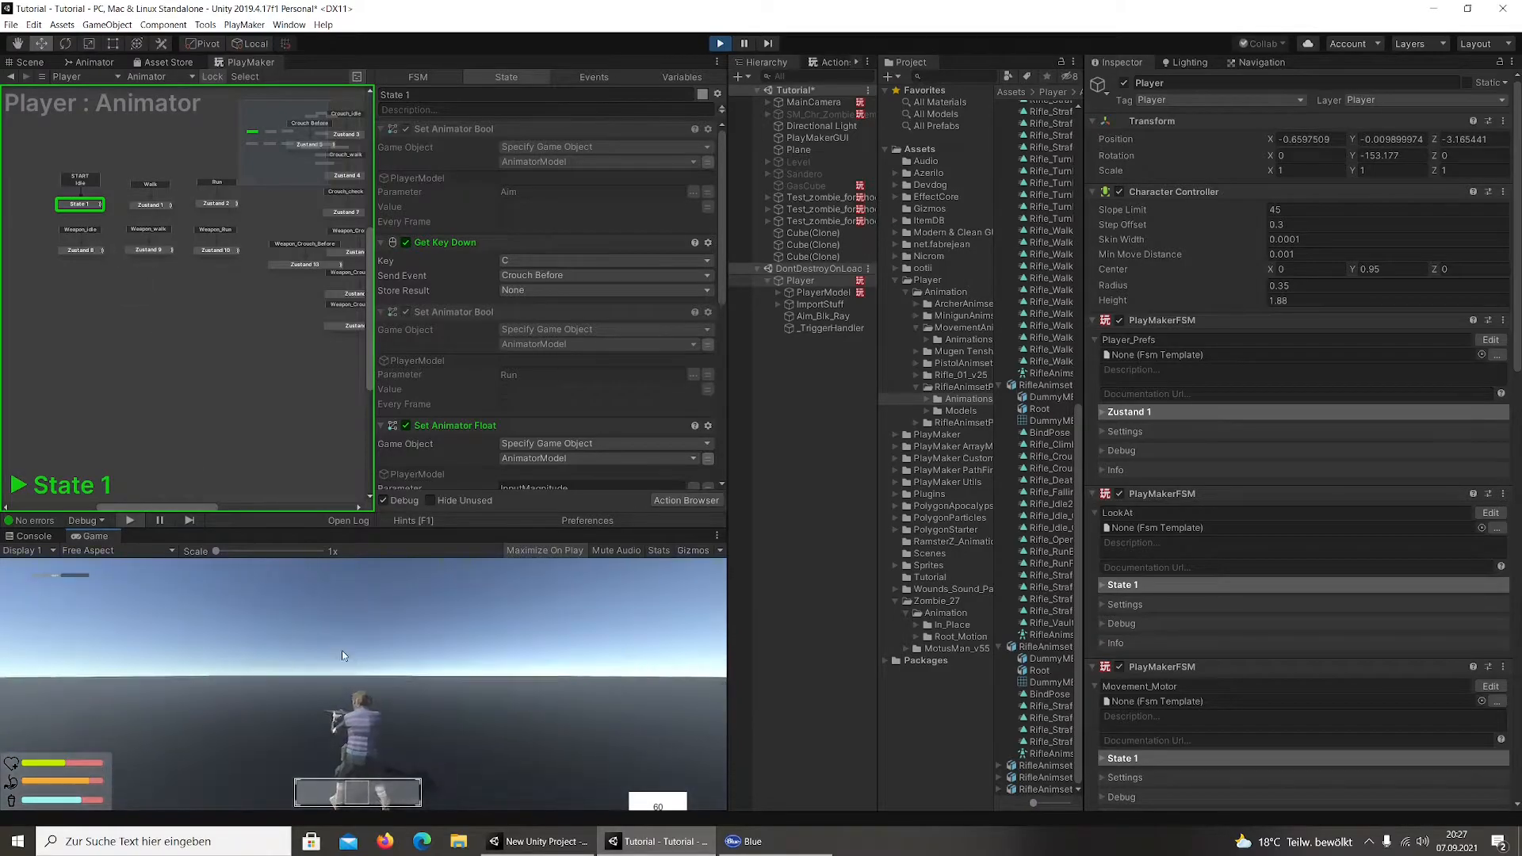
{"action": "key", "text": "w"}
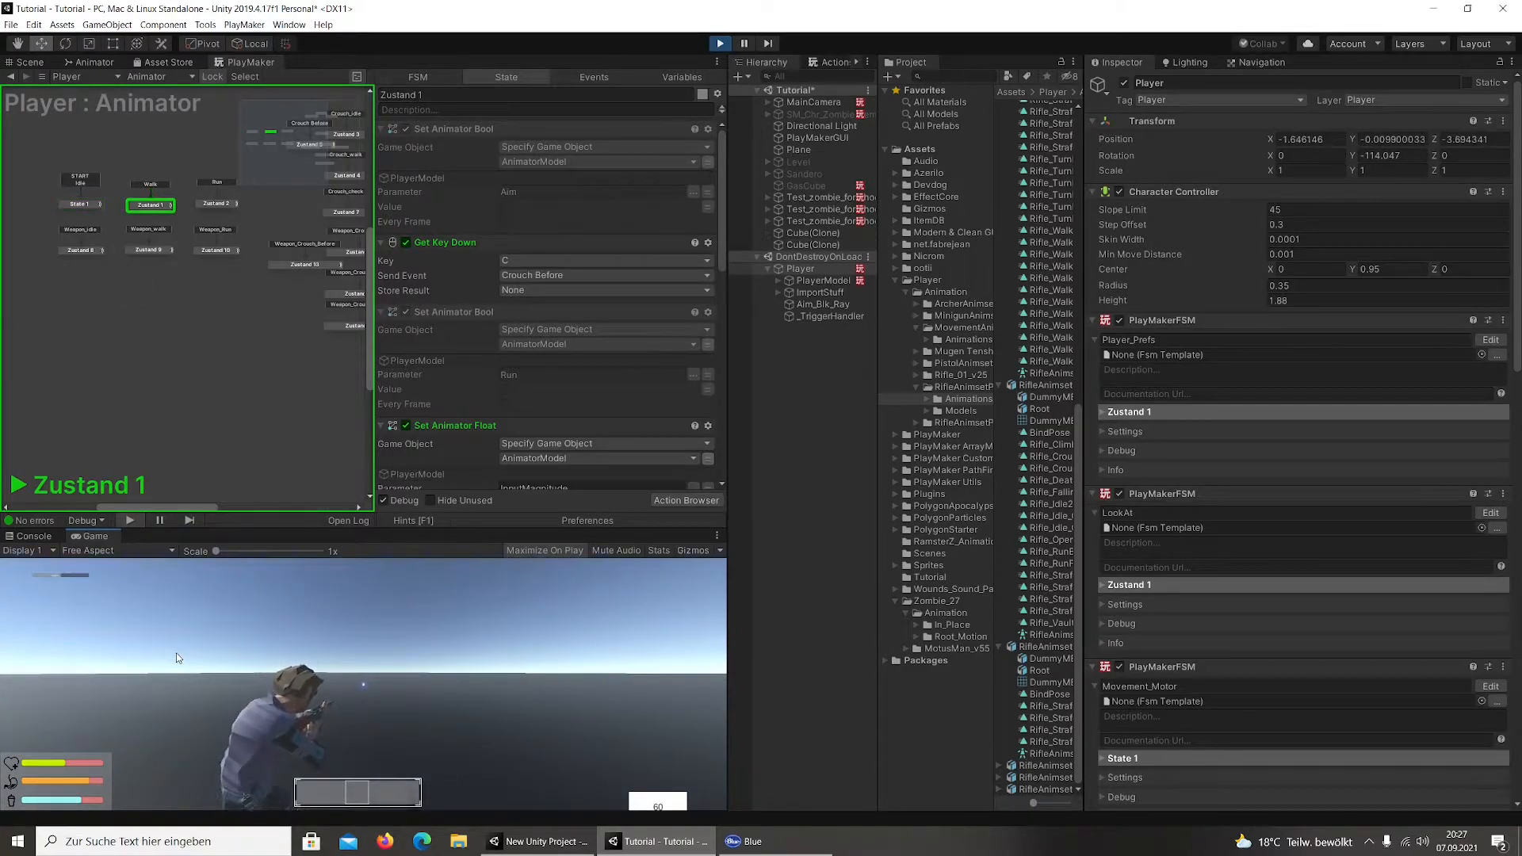
{"action": "key", "text": "w"}
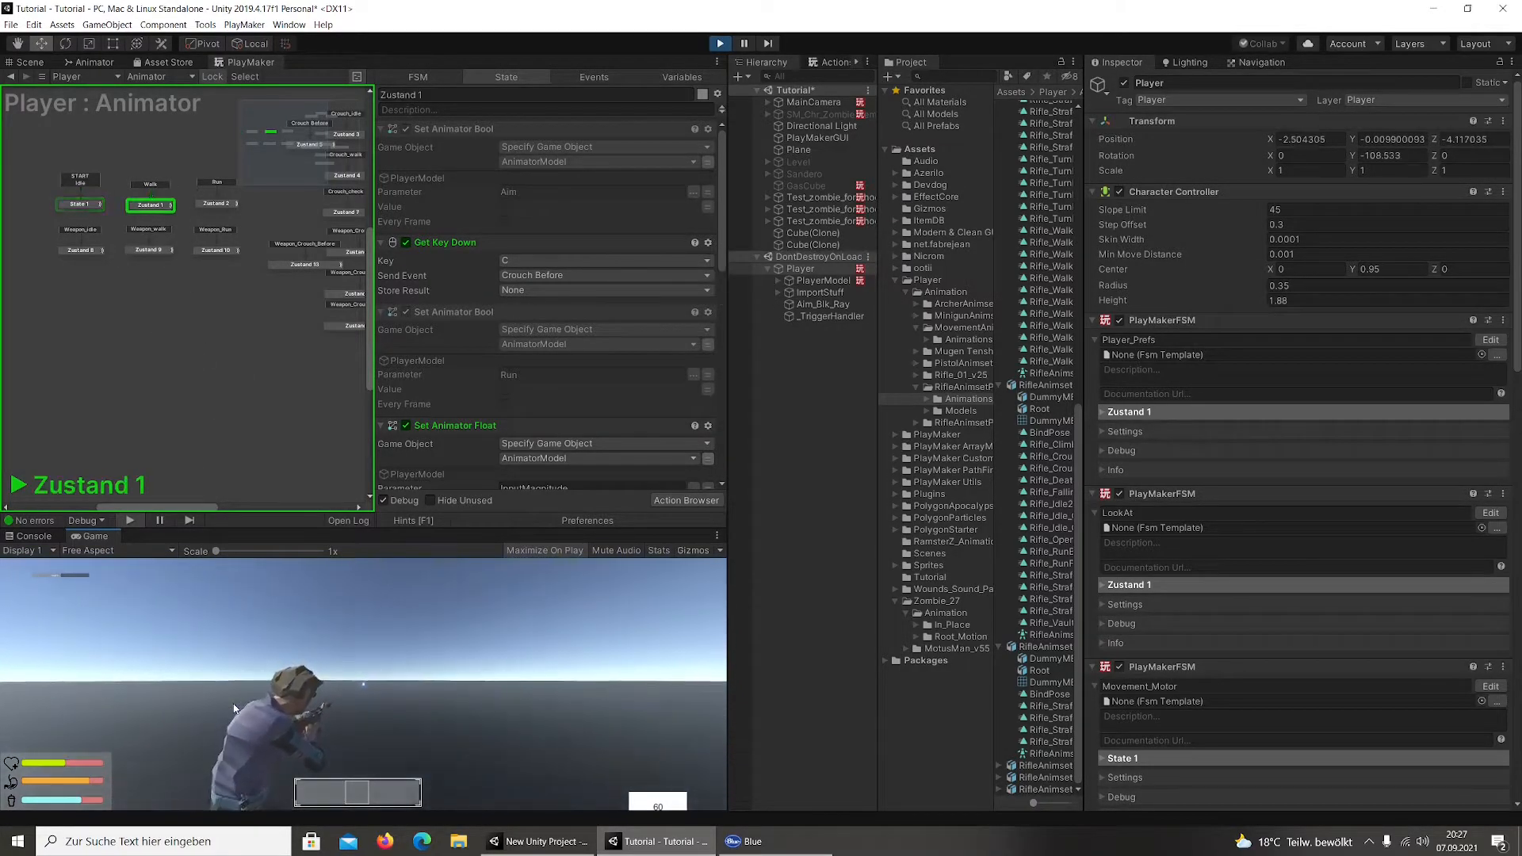
{"action": "right_click", "coordinate": [233, 704]}
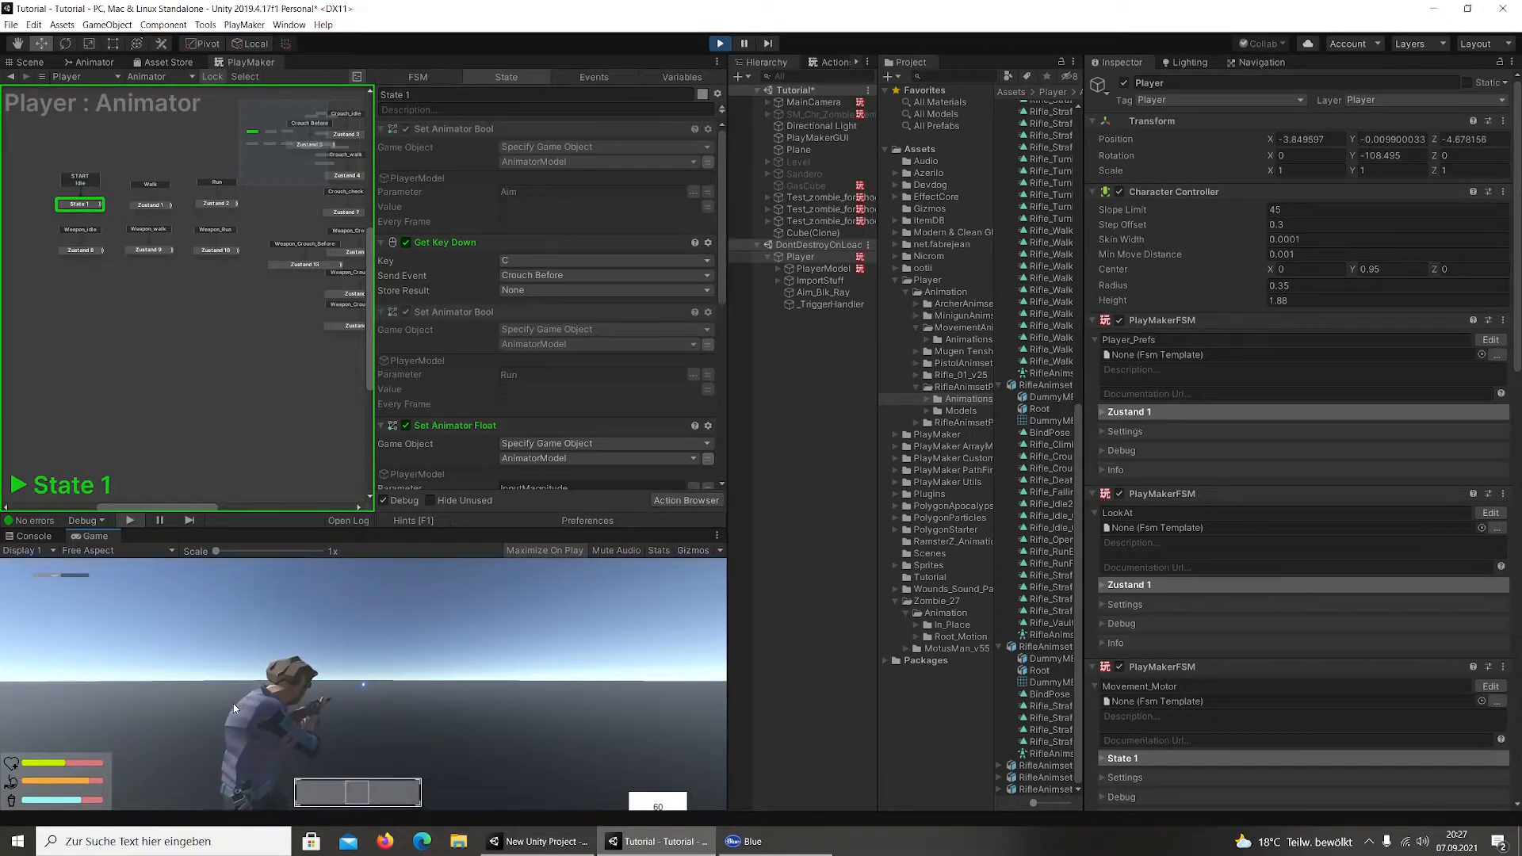
{"action": "right_click", "coordinate": [233, 707]}
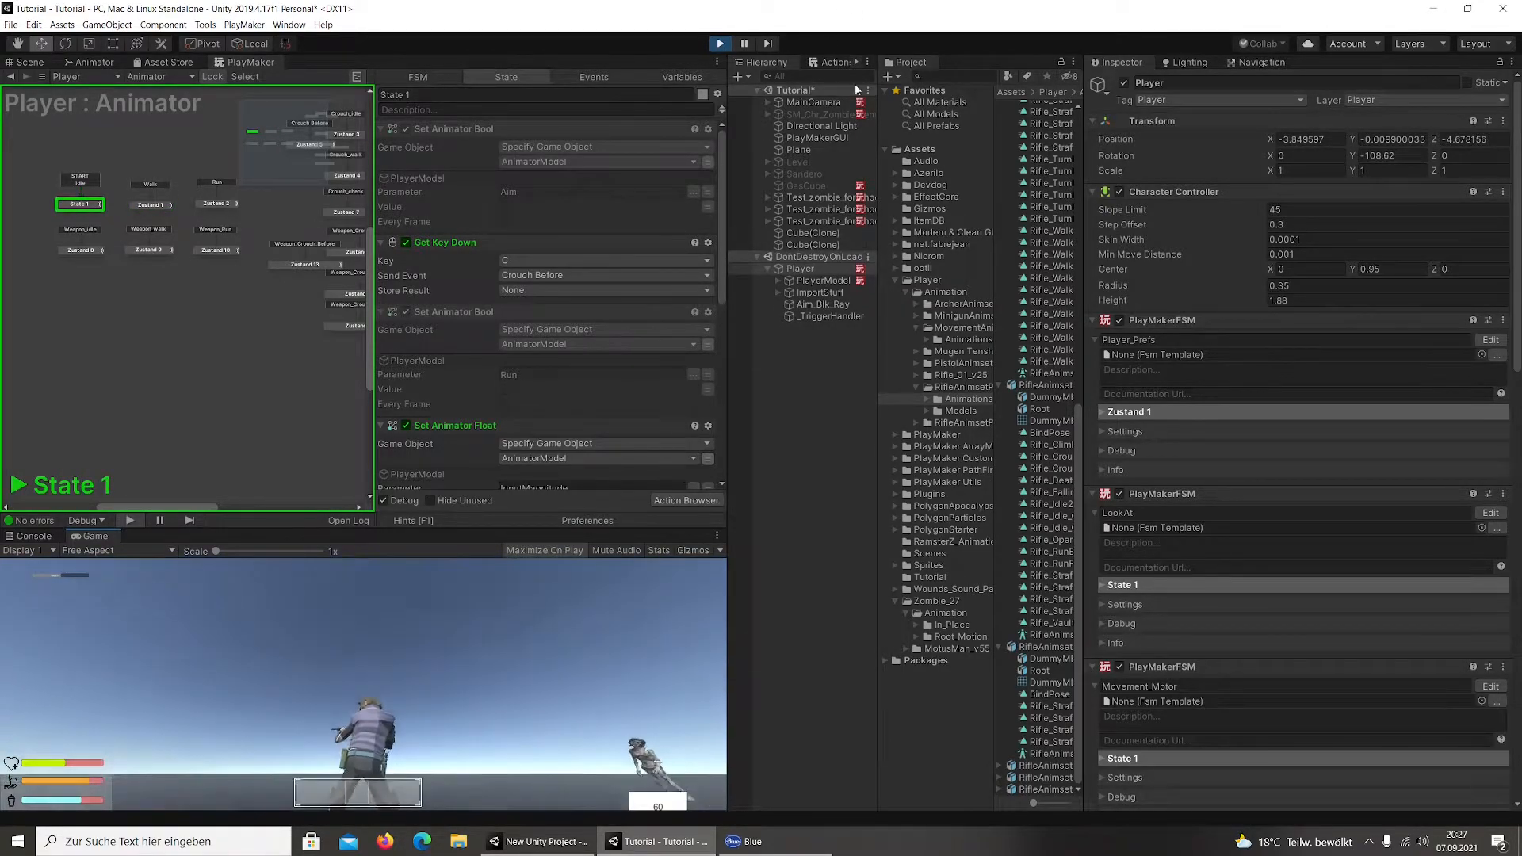
Look through the Player's components in the Inspector and stop Play mode
{"action": "scroll", "coordinate": [1255, 550], "scroll_direction": "down", "scroll_amount": 10}
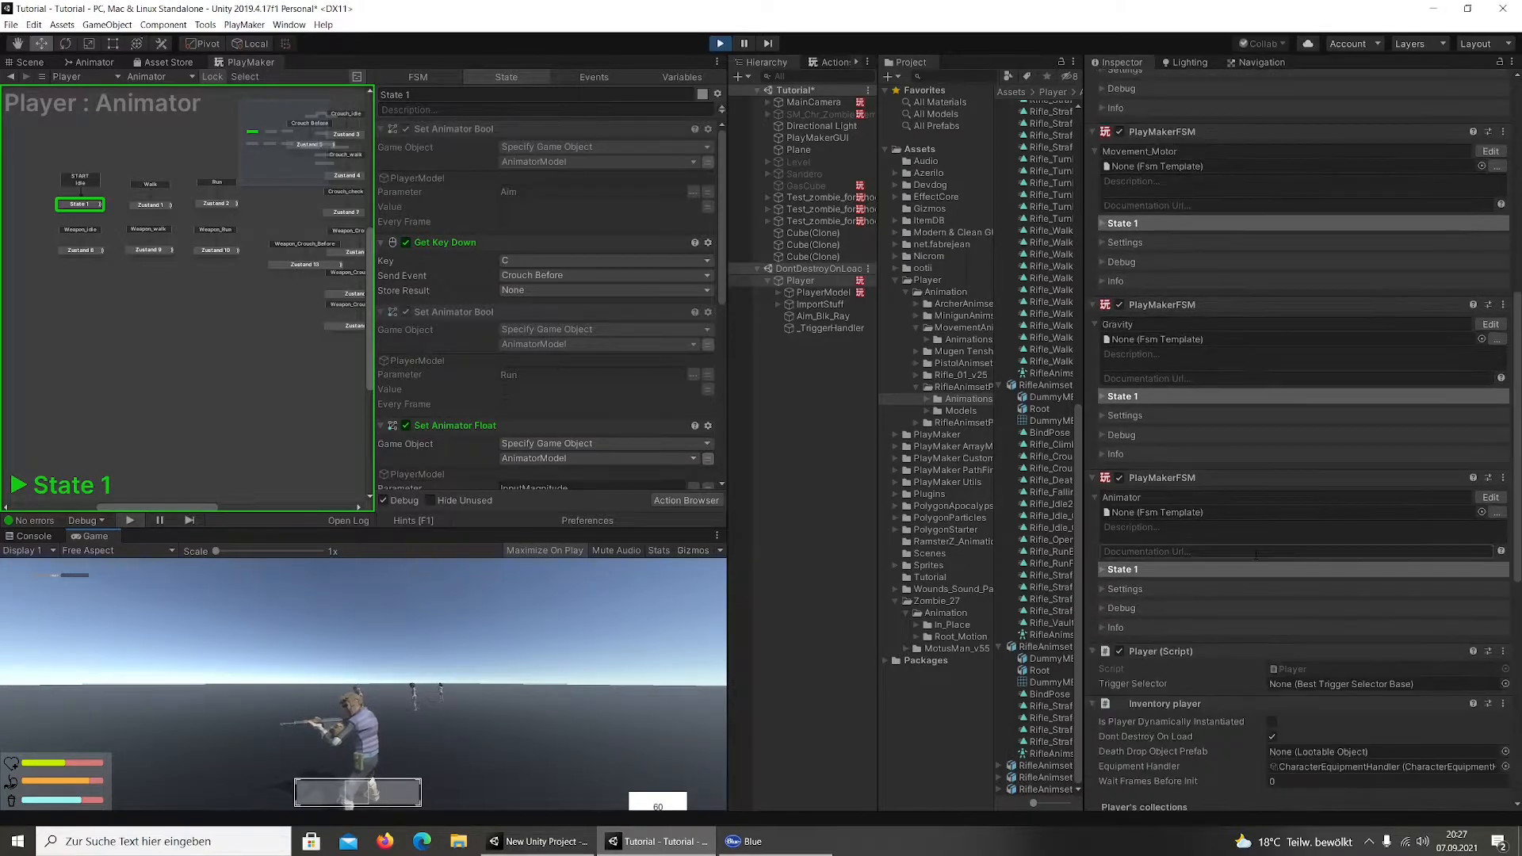
{"action": "scroll", "coordinate": [1257, 543], "scroll_direction": "down", "scroll_amount": 3}
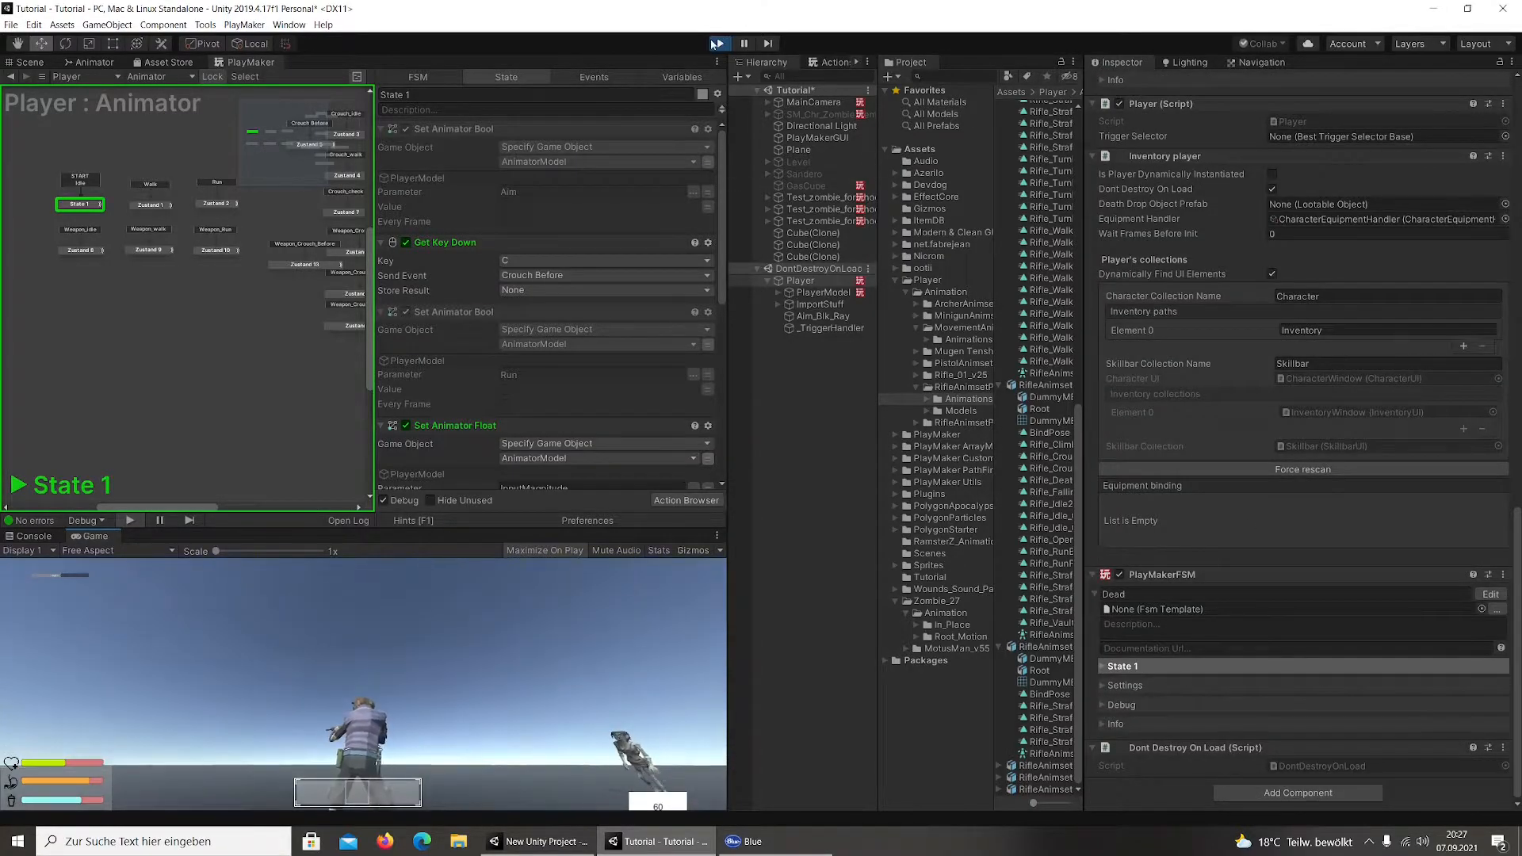
{"action": "key", "text": "ctrl+p"}
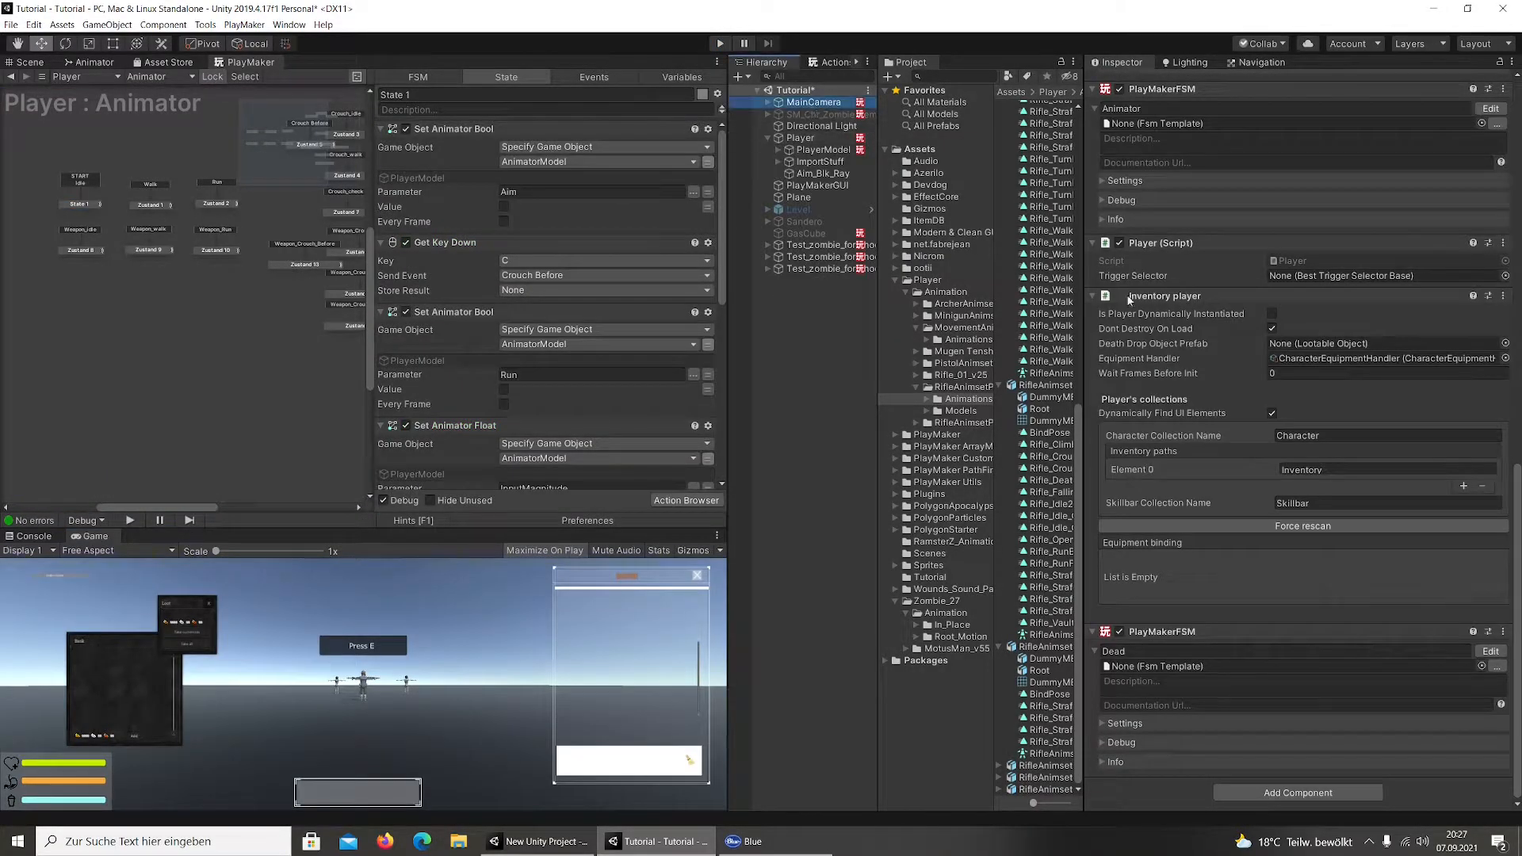
Open the MainCamera's Aiming FSM and review Zustand 1's actions down to Set Animator Layer Weight
{"action": "scroll", "coordinate": [1294, 515], "scroll_direction": "down", "scroll_amount": 10}
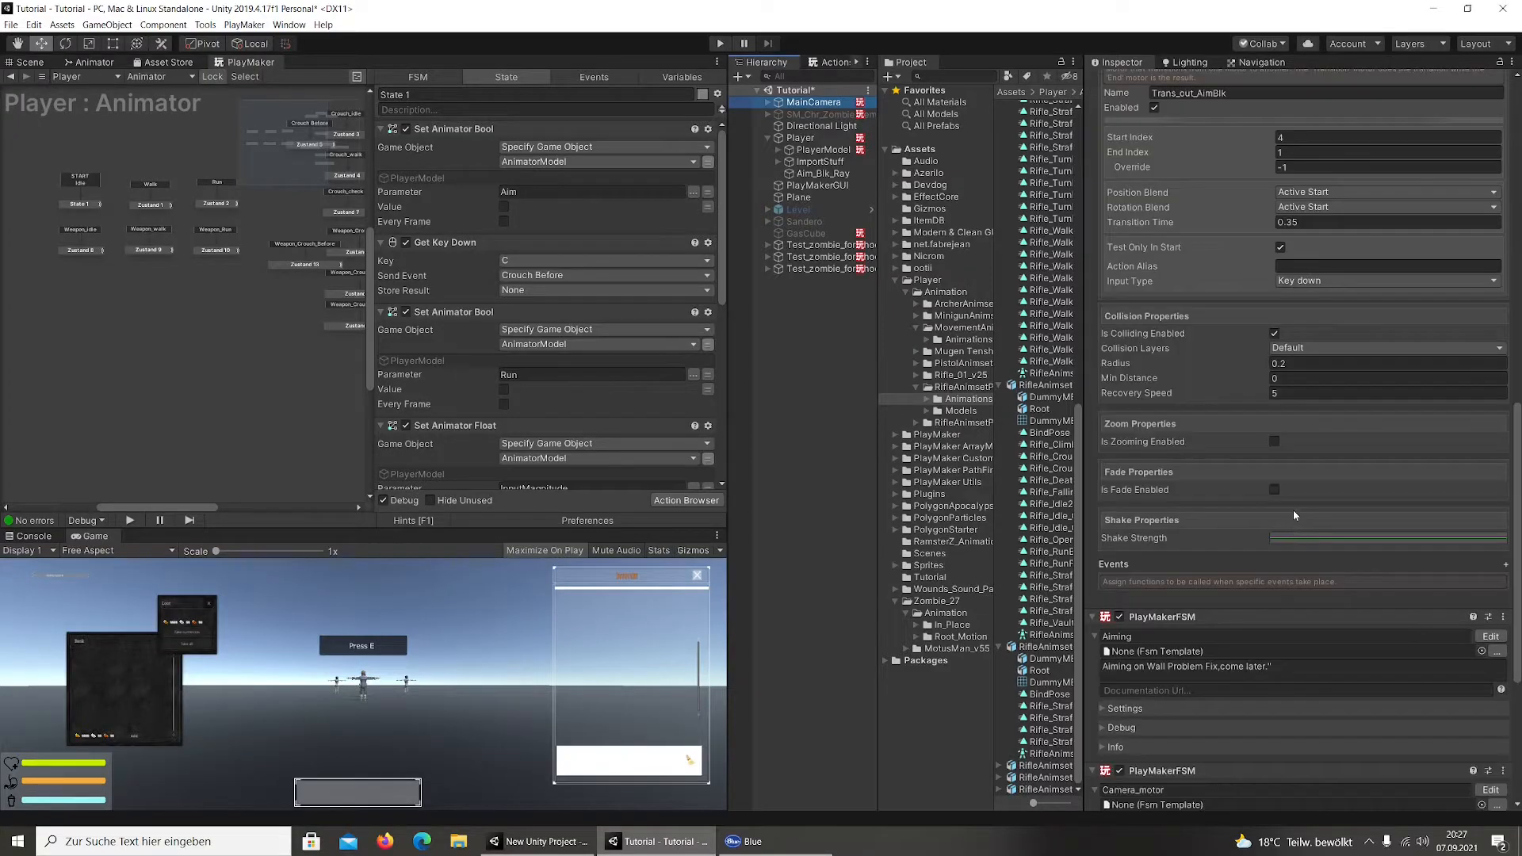
{"action": "left_click", "coordinate": [1483, 637]}
{"action": "middle_click_drag", "start_coordinate": [360, 386], "coordinate": [259, 353]}
{"action": "left_click", "coordinate": [114, 207]}
{"action": "scroll", "coordinate": [643, 330], "scroll_direction": "down", "scroll_amount": 3}
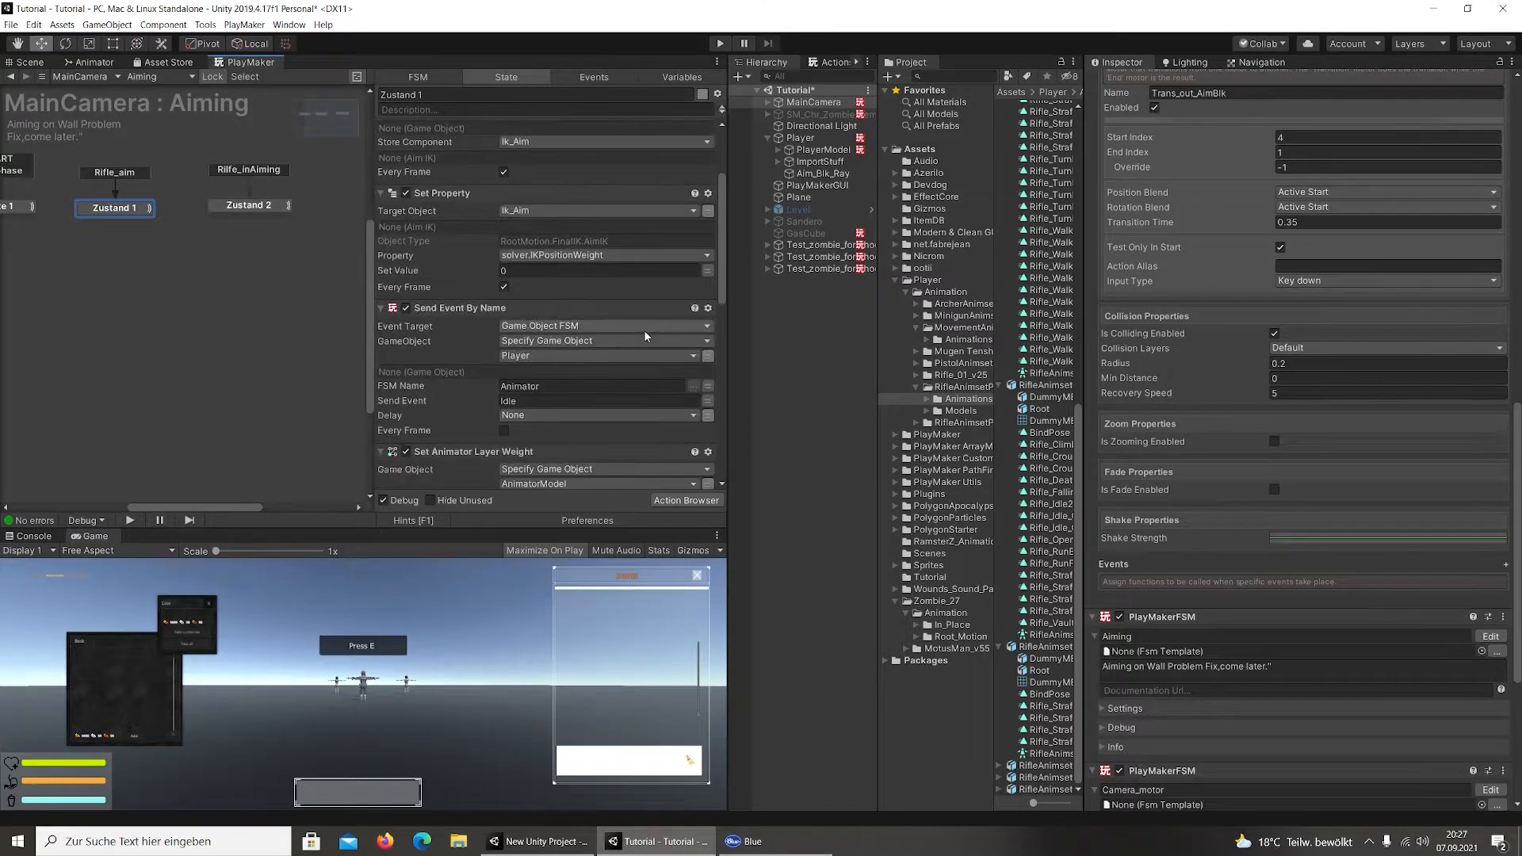
{"action": "scroll", "coordinate": [643, 330], "scroll_direction": "down", "scroll_amount": 1}
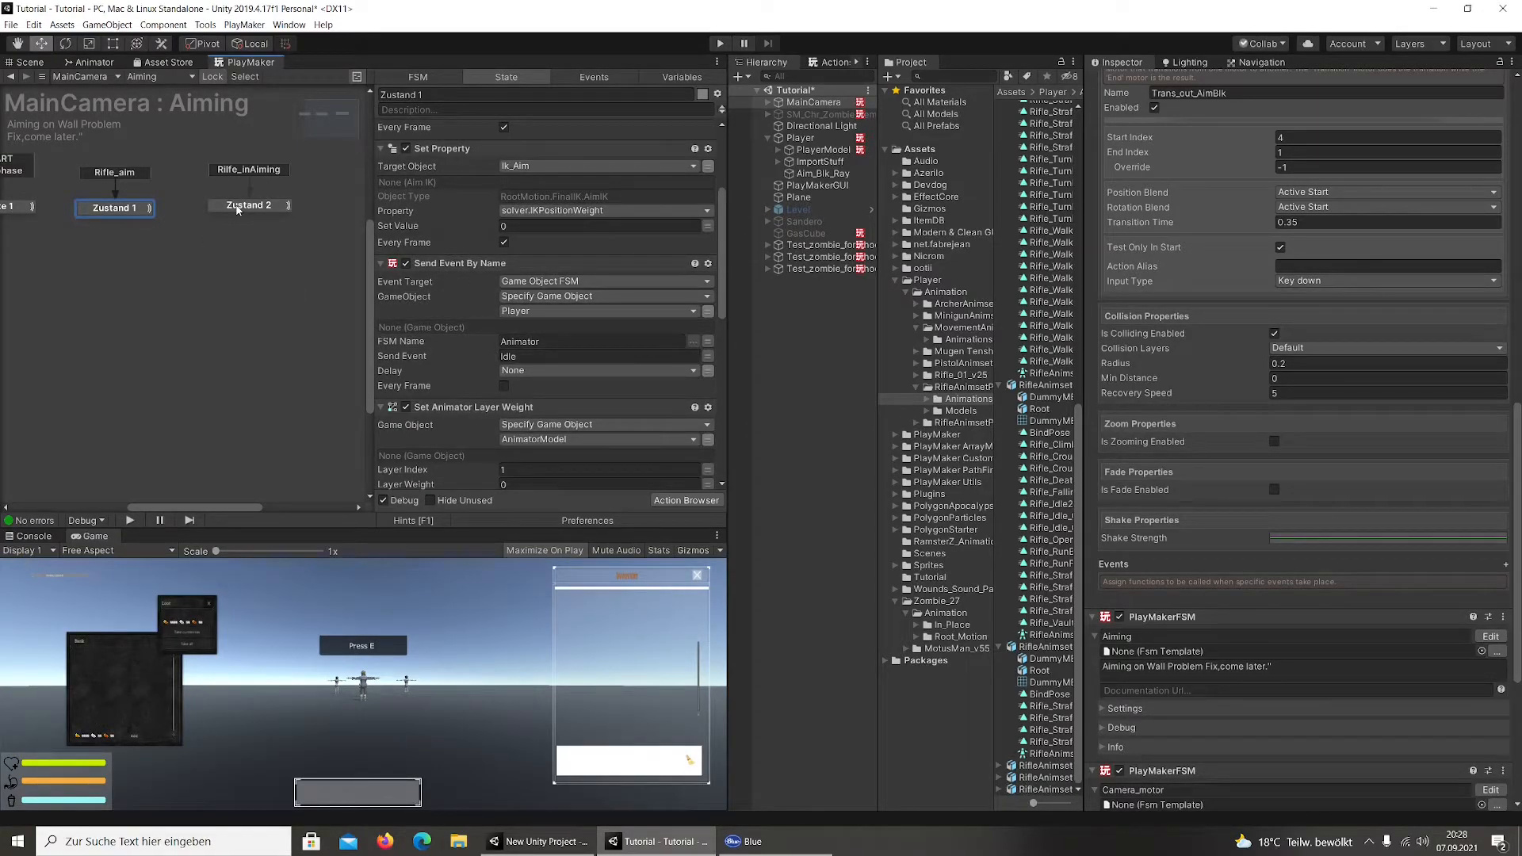
Review the rest of Zustand 1's actions and Zustand 2's actions in the Aiming FSM, focusing on the events sent to the Player
{"action": "scroll", "coordinate": [583, 376], "scroll_direction": "down", "scroll_amount": 10}
{"action": "scroll", "coordinate": [582, 376], "scroll_direction": "up", "scroll_amount": 3}
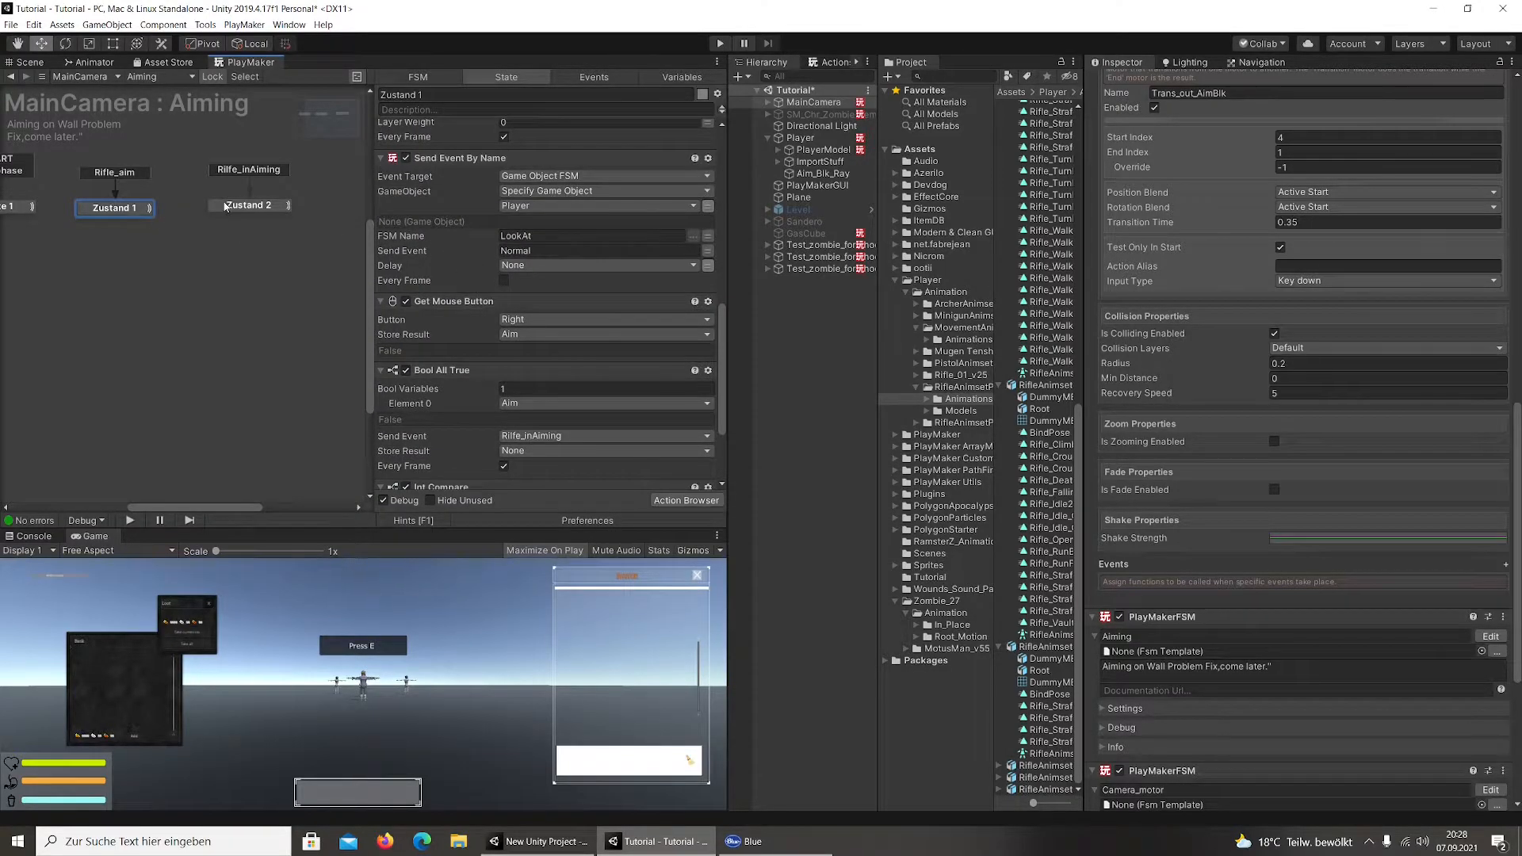
{"action": "left_click", "coordinate": [249, 205]}
{"action": "scroll", "coordinate": [604, 402], "scroll_direction": "down", "scroll_amount": 4}
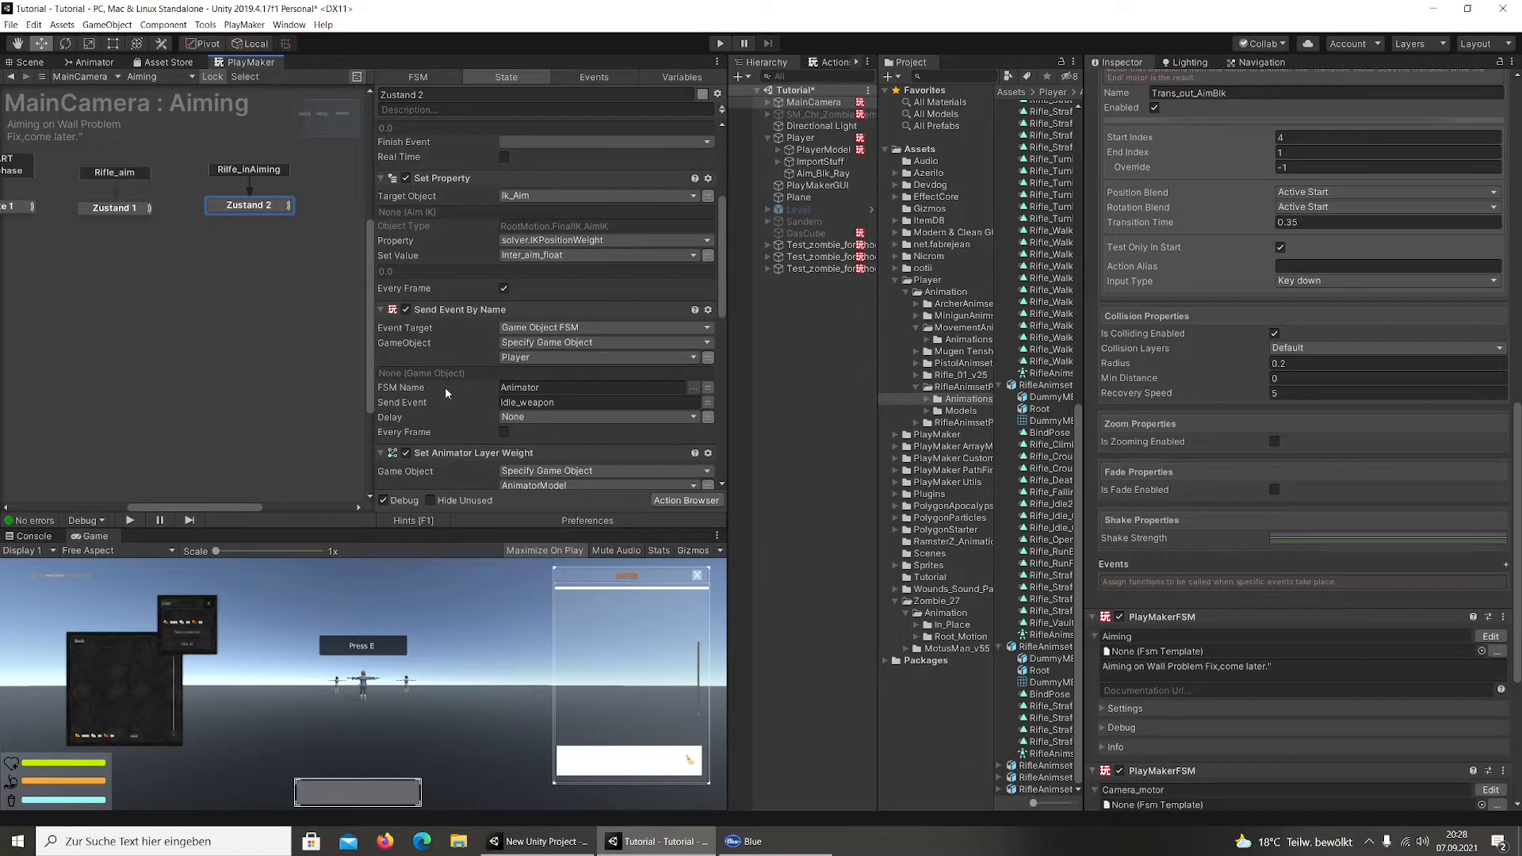
{"action": "scroll", "coordinate": [625, 404], "scroll_direction": "down", "scroll_amount": 1}
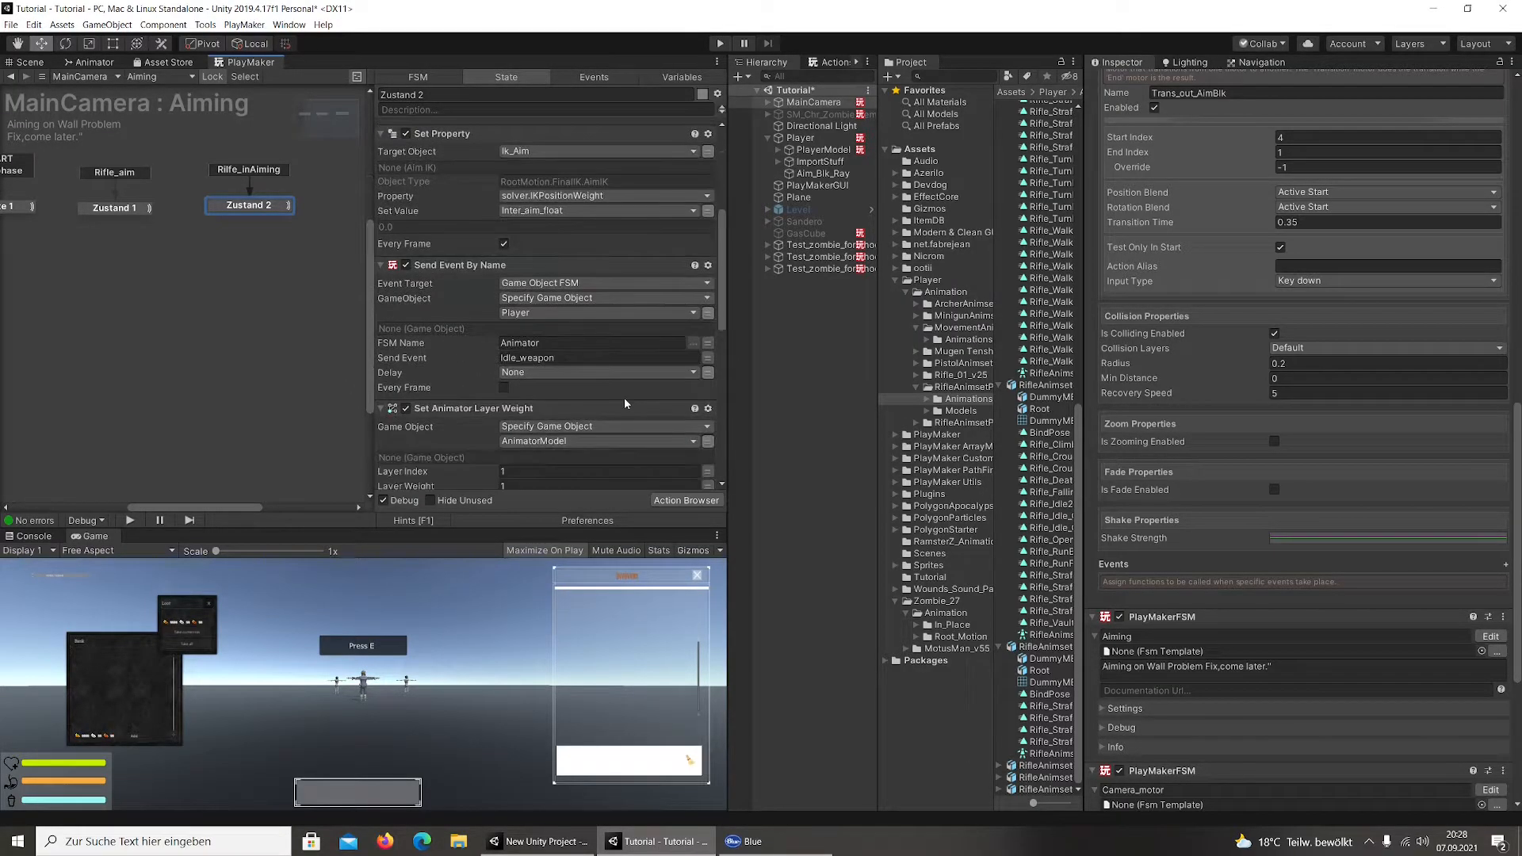
{"action": "scroll", "coordinate": [602, 412], "scroll_direction": "down", "scroll_amount": 8}
{"action": "scroll", "coordinate": [552, 425], "scroll_direction": "up", "scroll_amount": 3}
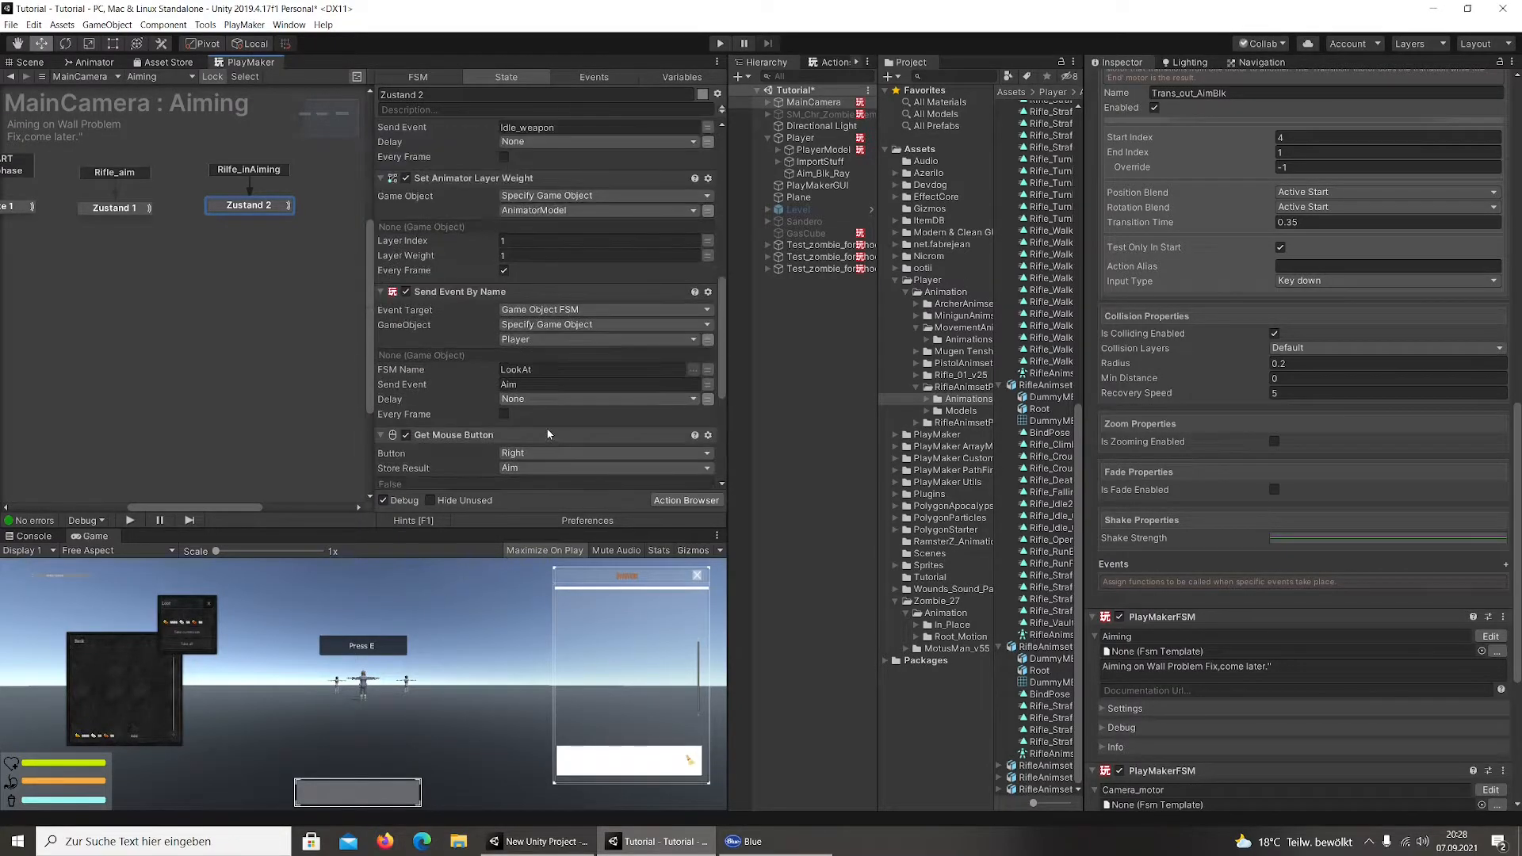
{"action": "scroll", "coordinate": [548, 435], "scroll_direction": "up", "scroll_amount": 2}
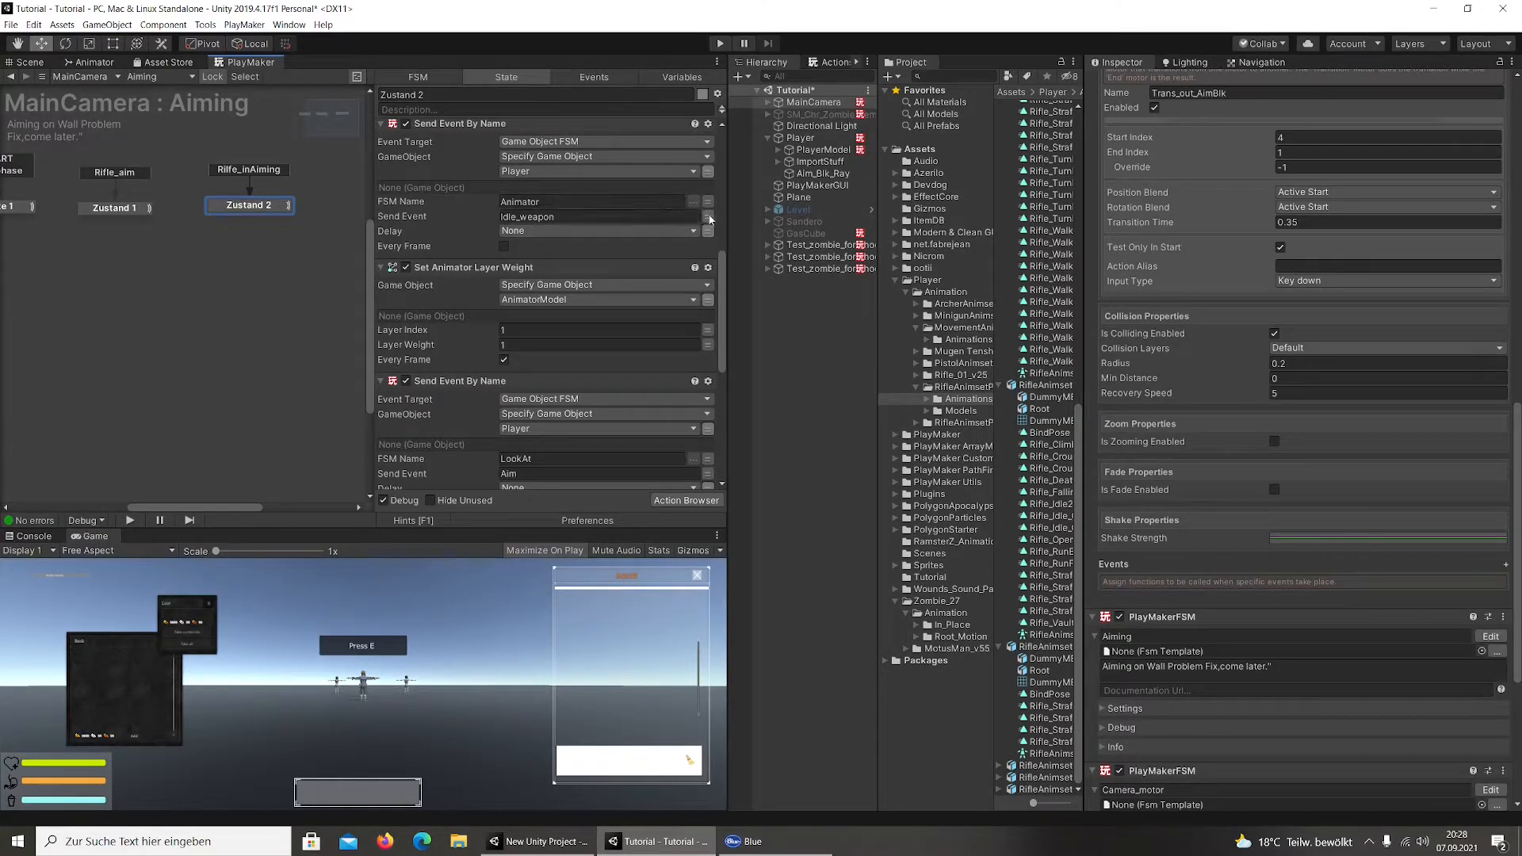
Find the Animator FSM among the Player's components, open it and display its event list to compare with the idle_weapon event name
{"action": "left_click", "coordinate": [823, 150]}
{"action": "scroll", "coordinate": [1244, 420], "scroll_direction": "up", "scroll_amount": 5}
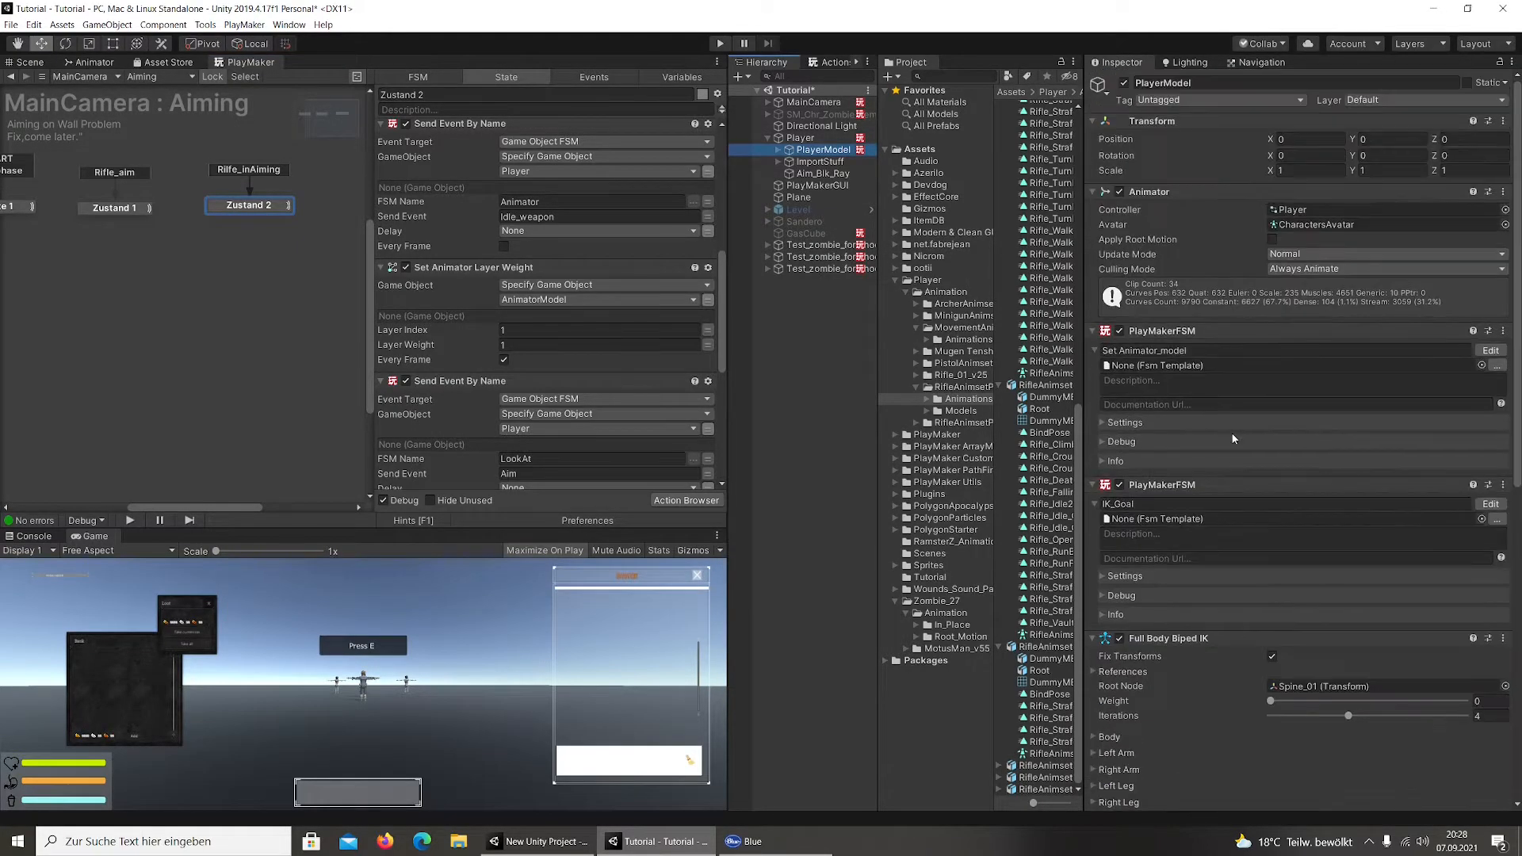
{"action": "left_click", "coordinate": [842, 139]}
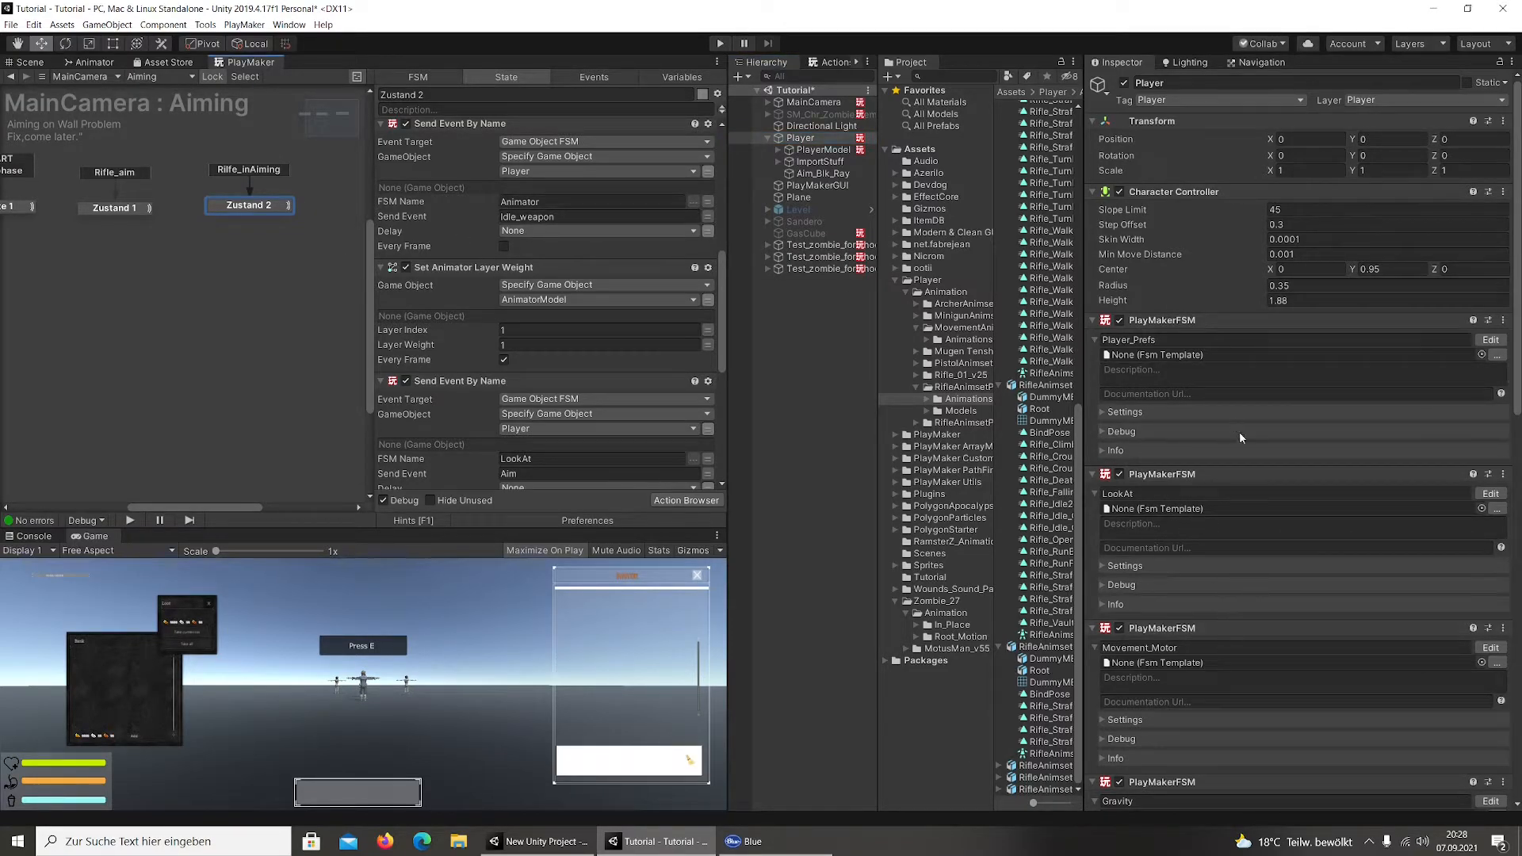
{"action": "scroll", "coordinate": [1234, 427], "scroll_direction": "down", "scroll_amount": 10}
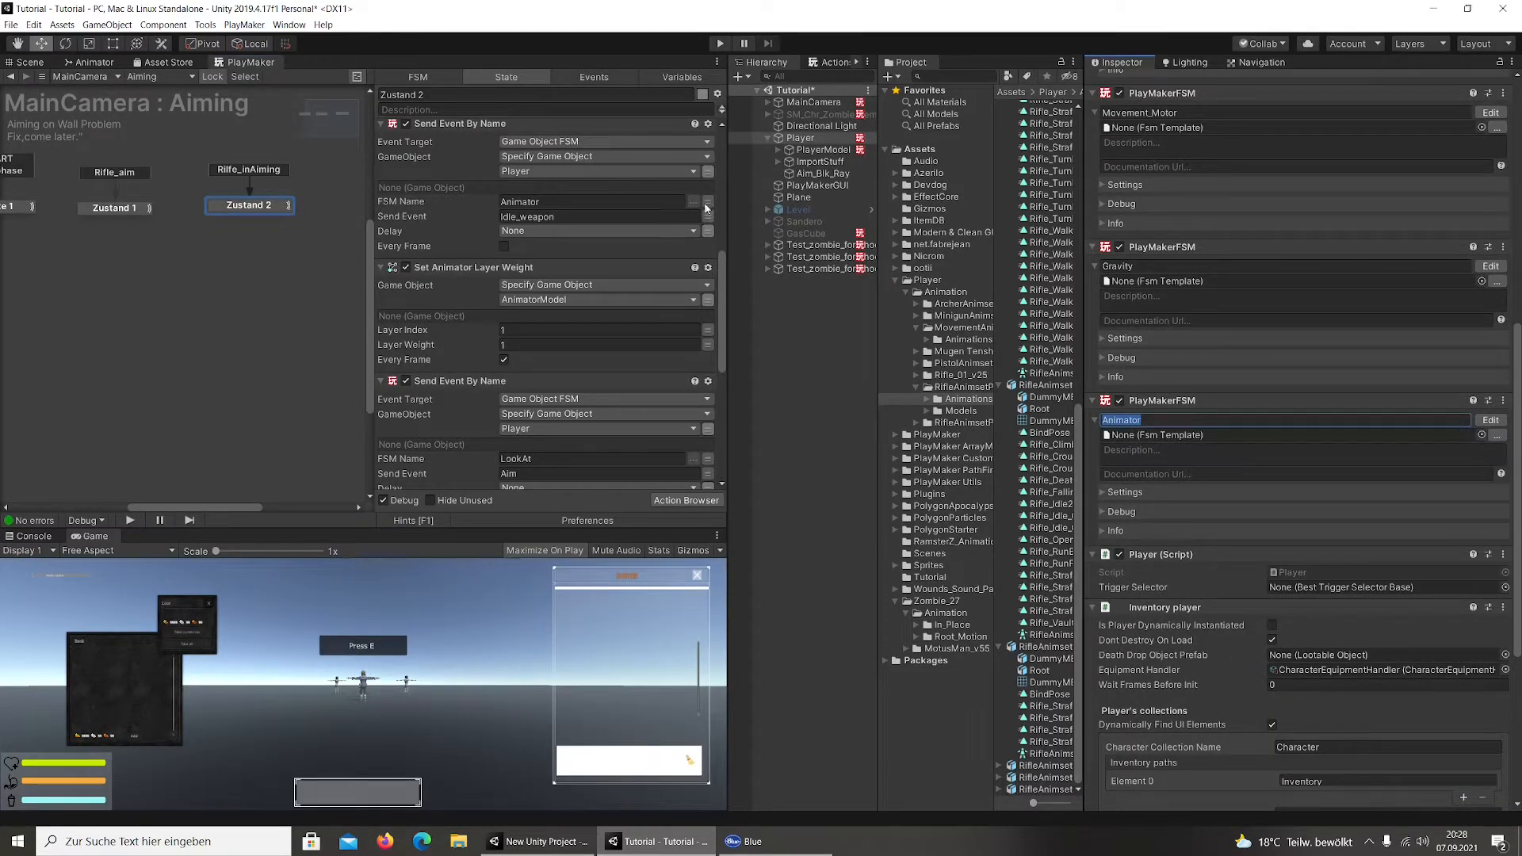
{"action": "left_click", "coordinate": [602, 201]}
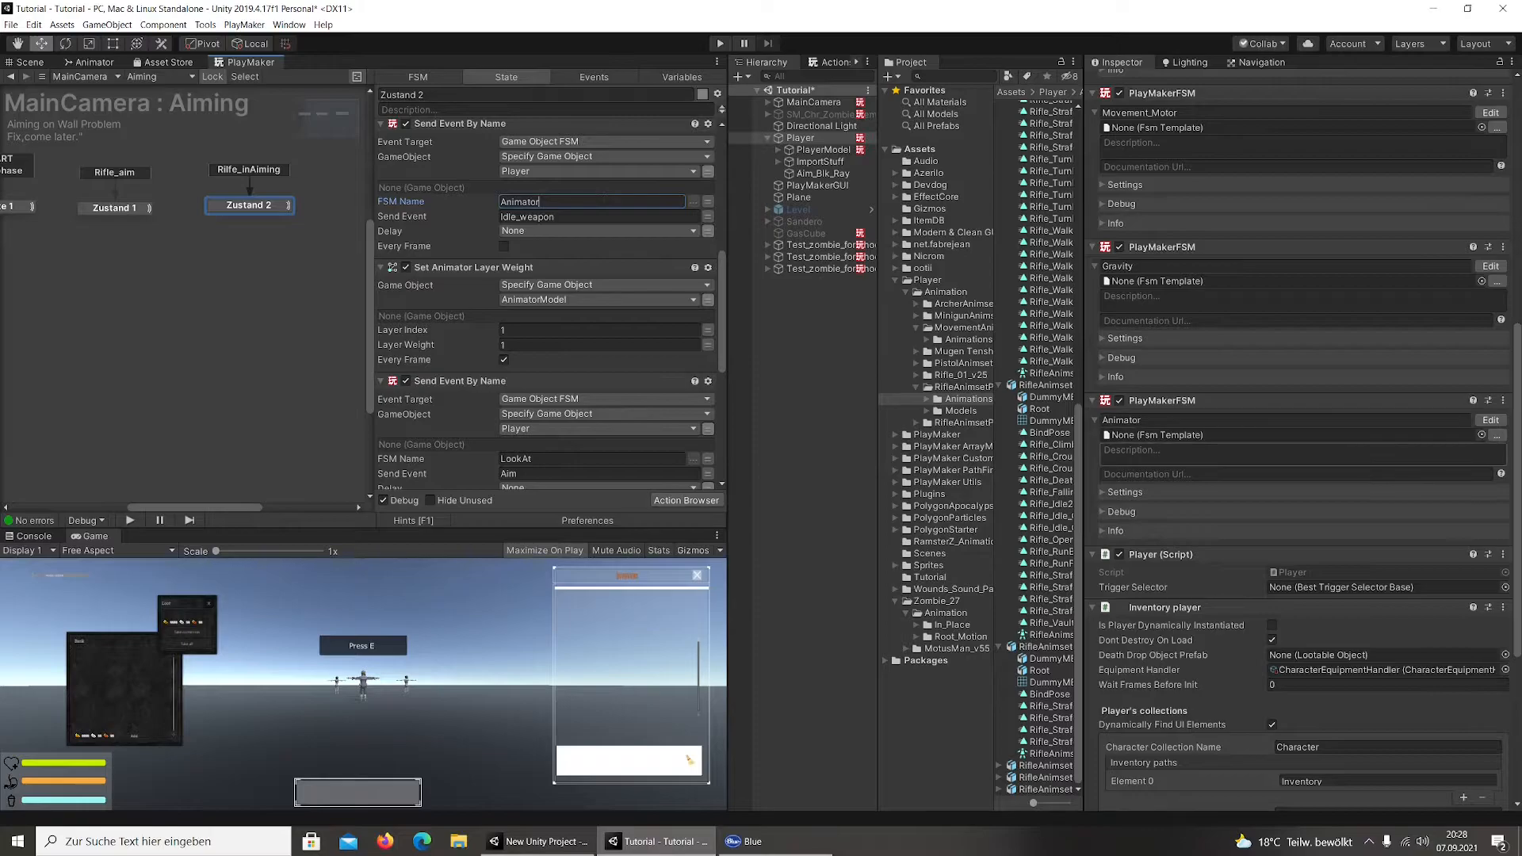
{"action": "left_click", "coordinate": [1494, 422]}
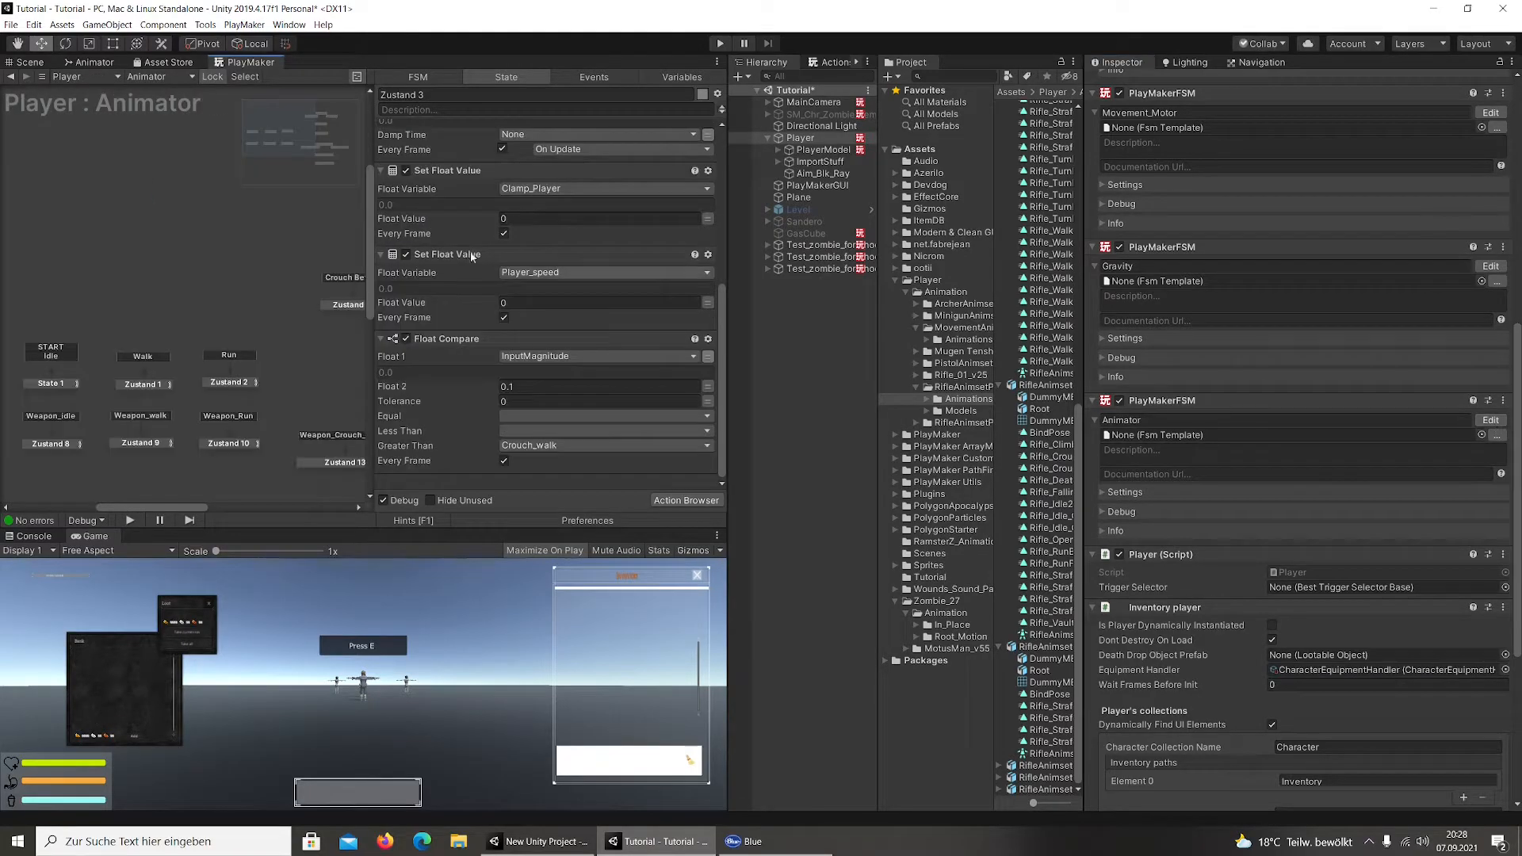
{"action": "left_click", "coordinate": [587, 76]}
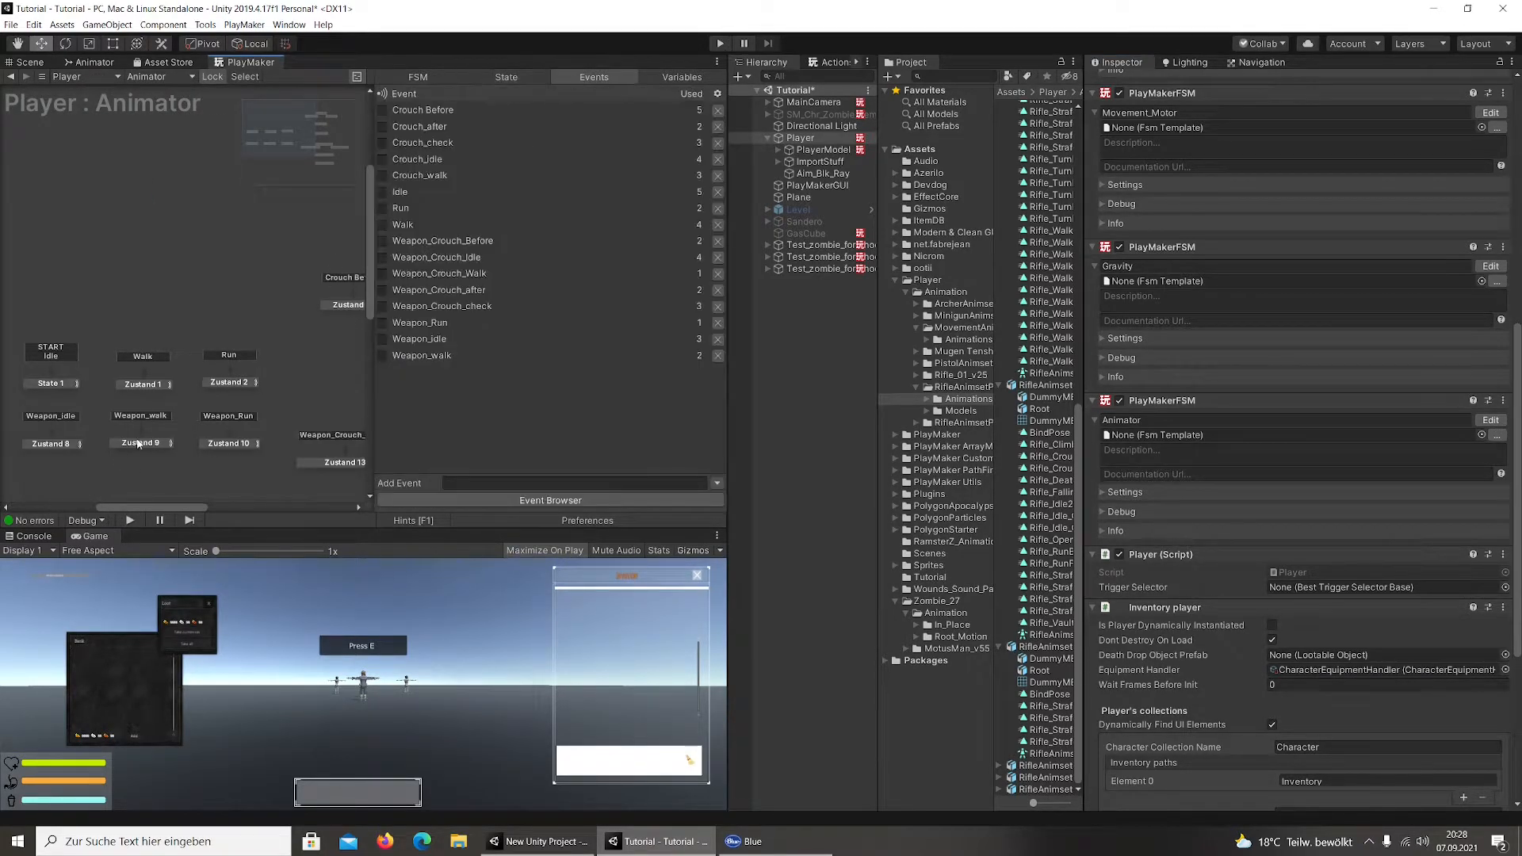
Set the Send Event By Name action in Zustand 2 of the MainCamera's Aiming FSM to send Weapon_idle
{"action": "left_click", "coordinate": [441, 340]}
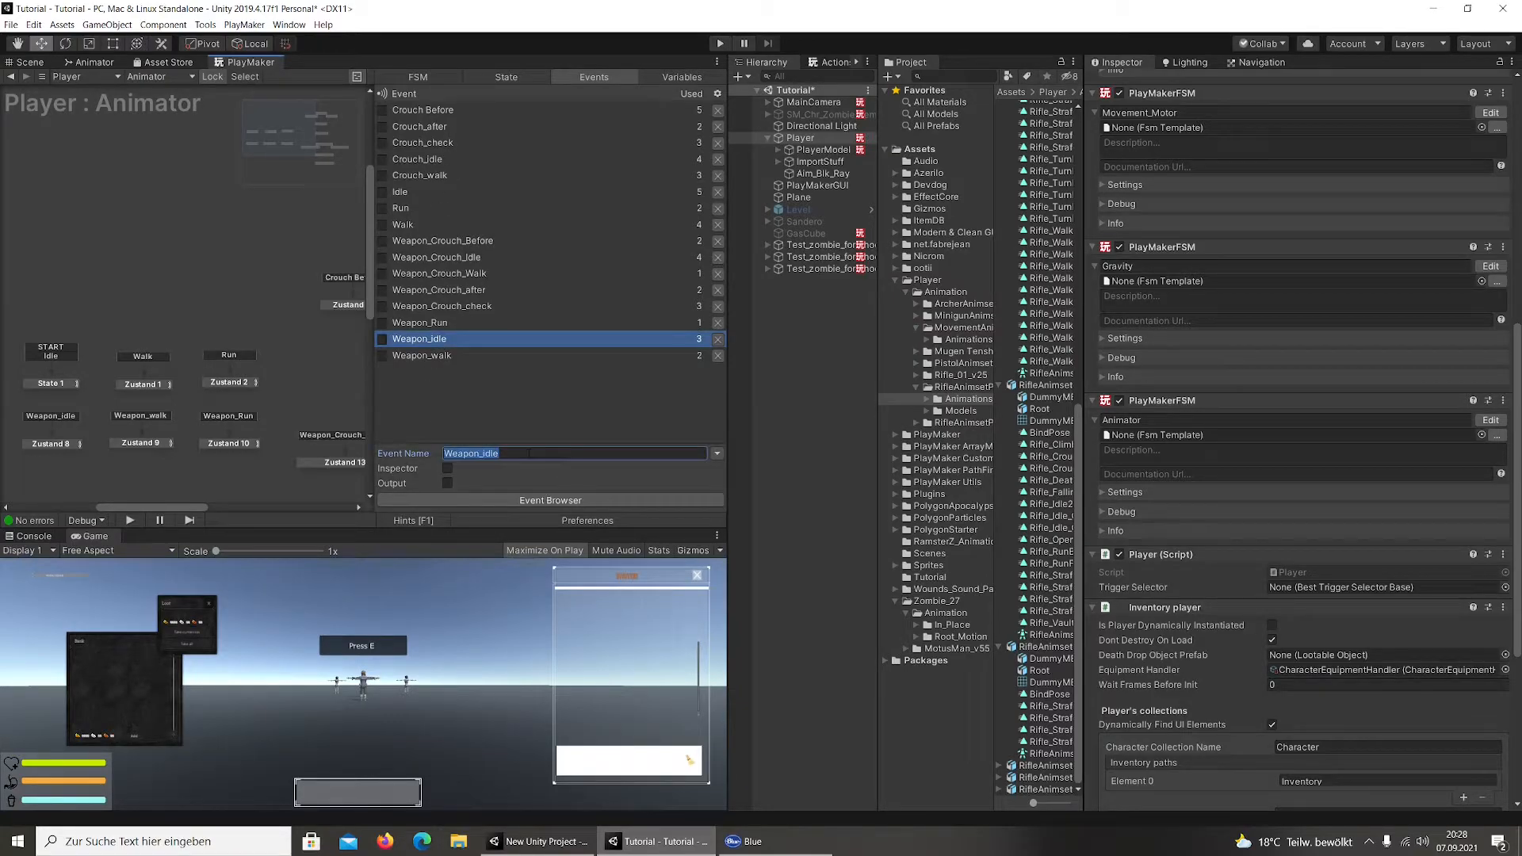
{"action": "left_click", "coordinate": [813, 103]}
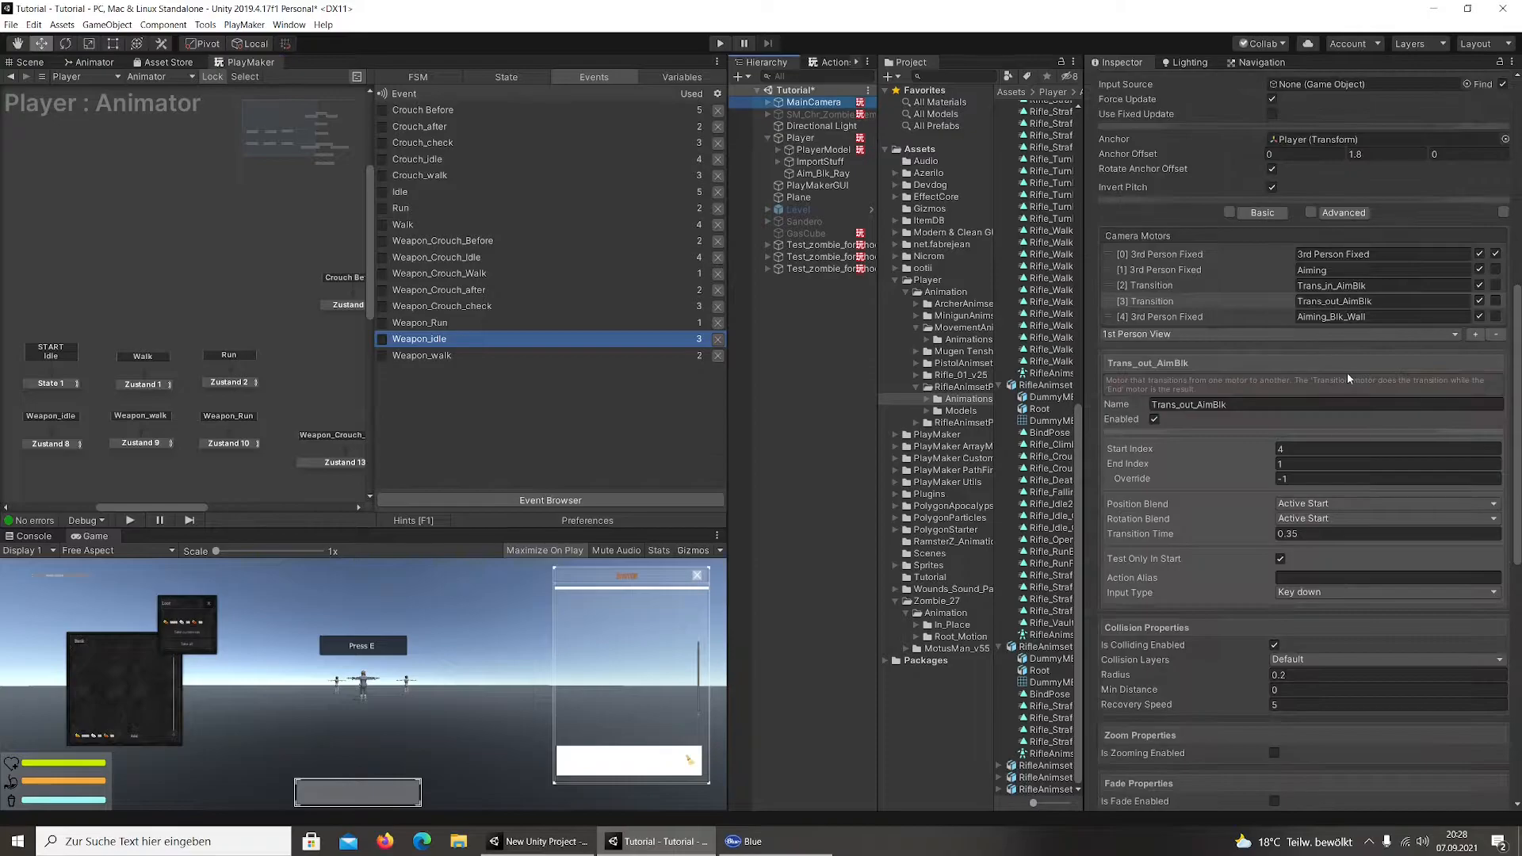
{"action": "scroll", "coordinate": [1317, 501], "scroll_direction": "down", "scroll_amount": 10}
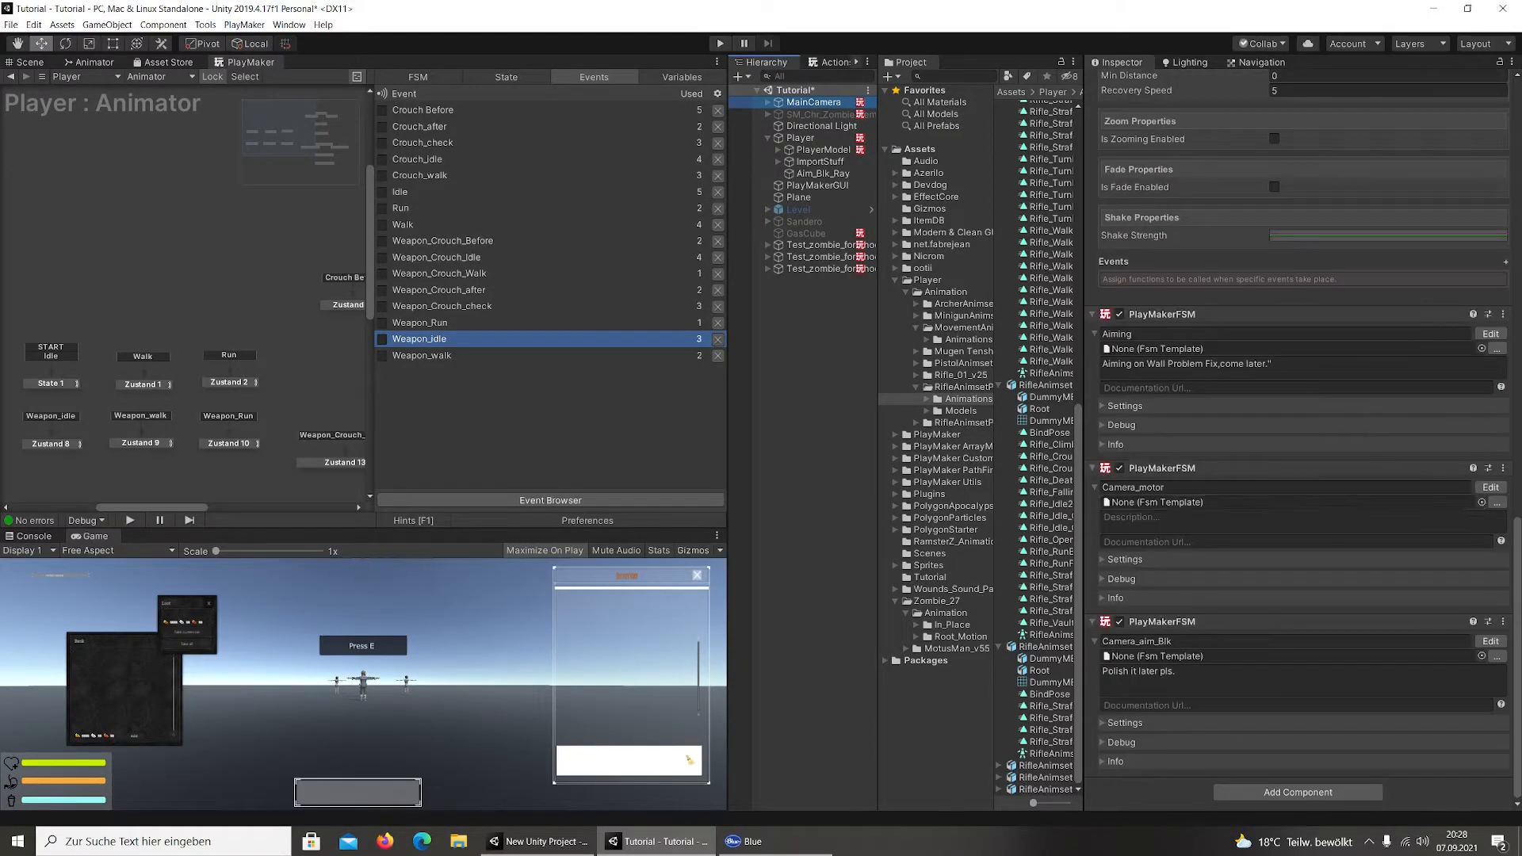
{"action": "left_click", "coordinate": [1491, 335]}
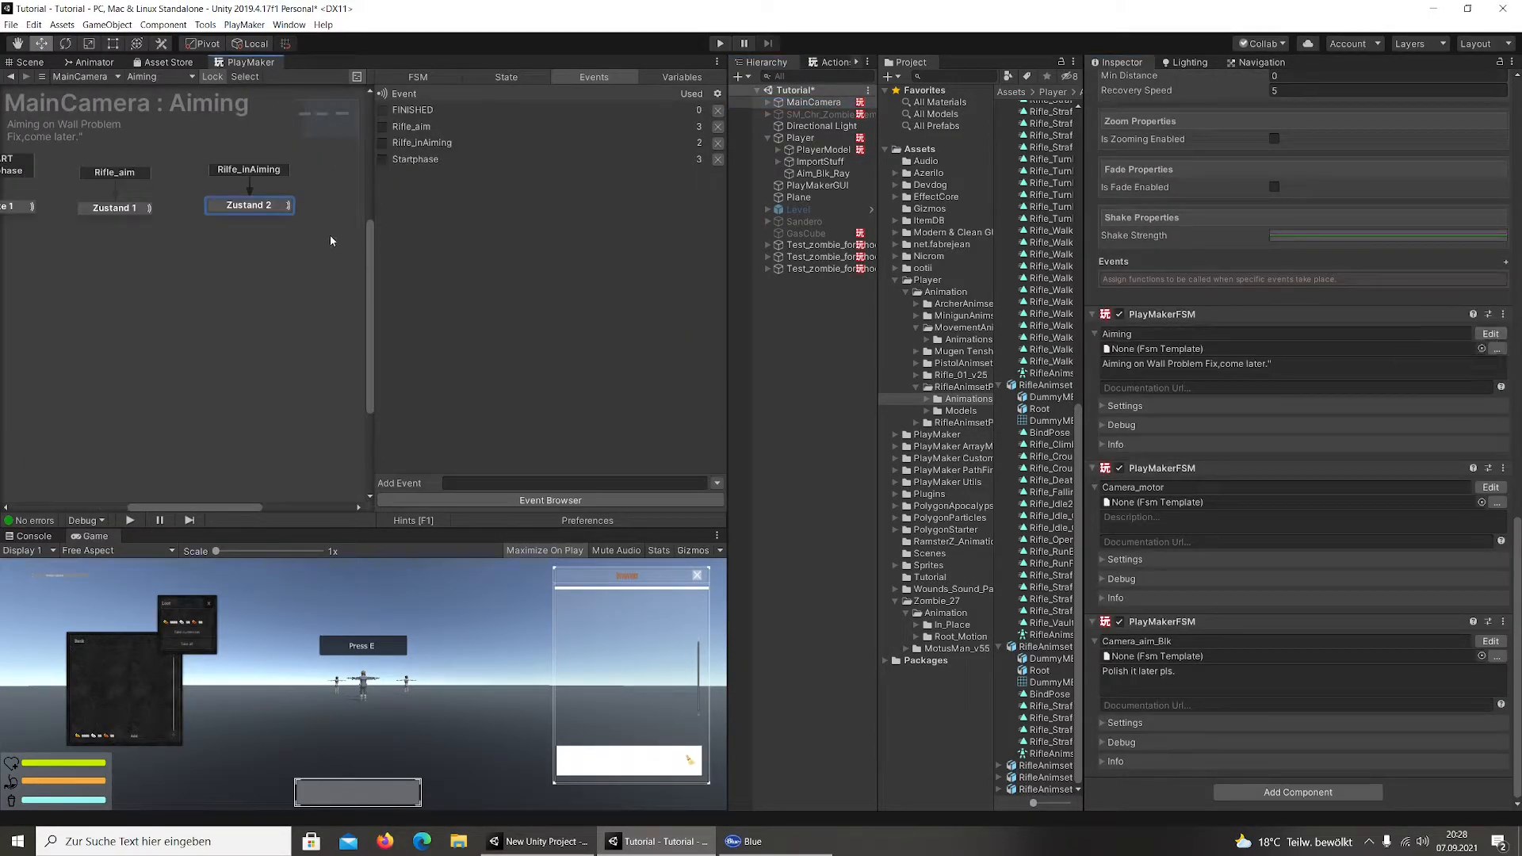
{"action": "left_click", "coordinate": [280, 211]}
{"action": "scroll", "coordinate": [553, 320], "scroll_direction": "down", "scroll_amount": 6}
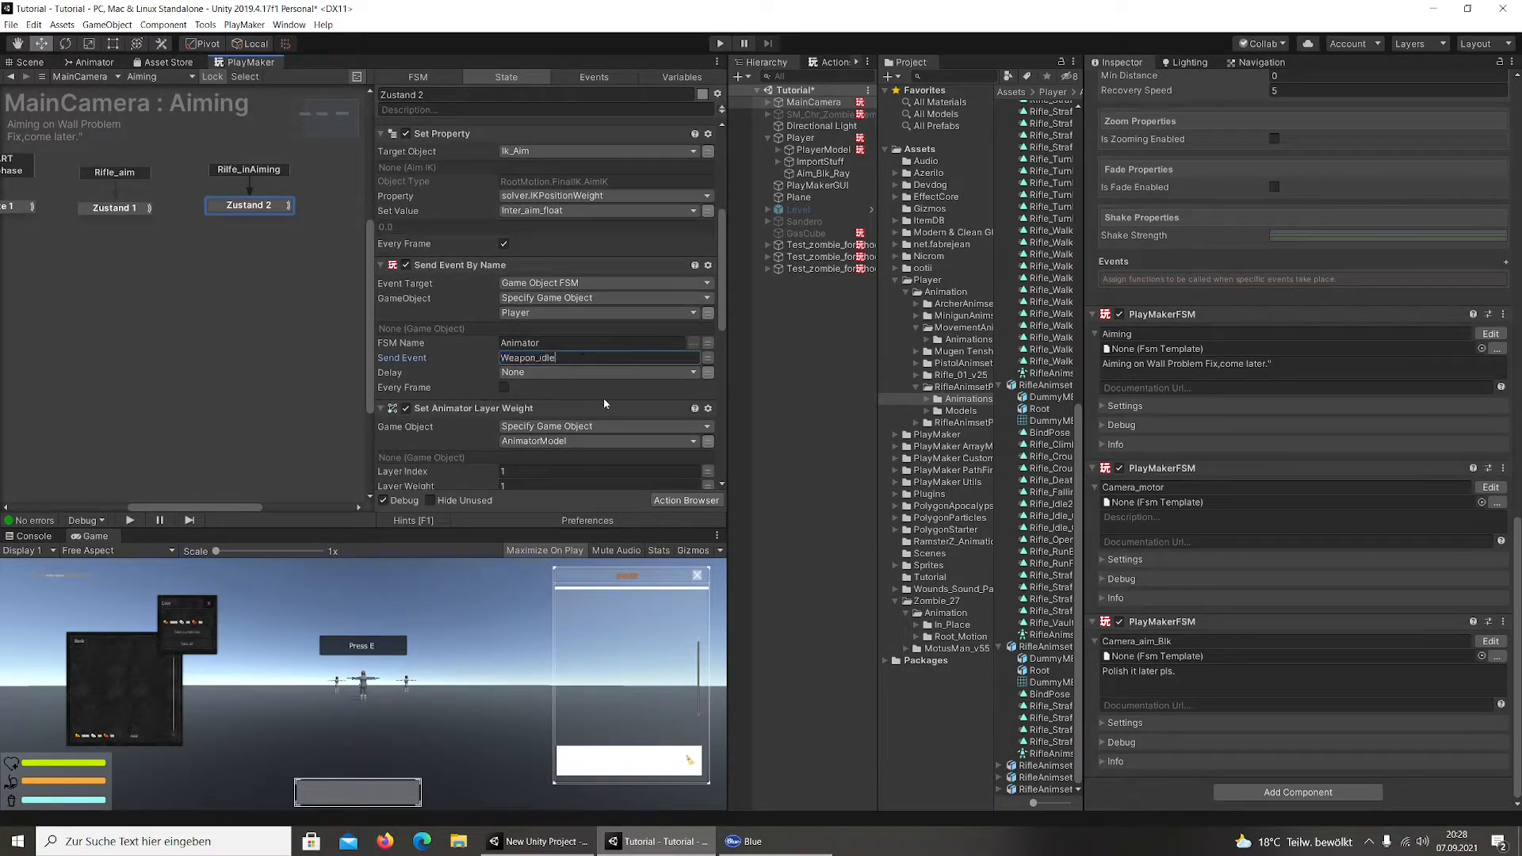
Open the Player's Animator FSM in the PlayMaker editor
{"action": "left_click", "coordinate": [808, 140]}
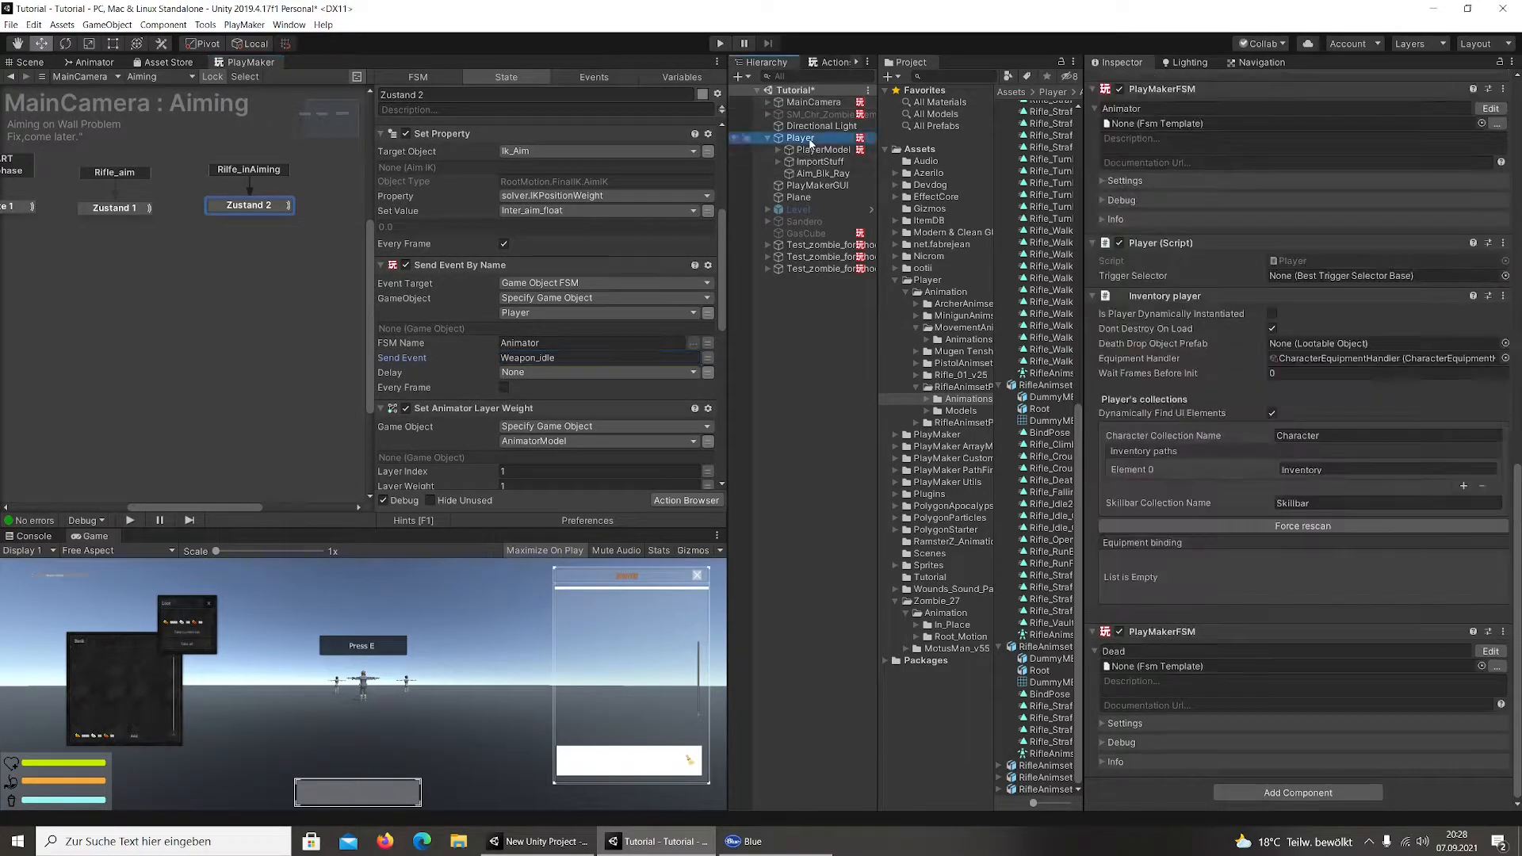
{"action": "scroll", "coordinate": [1385, 430], "scroll_direction": "up", "scroll_amount": 7}
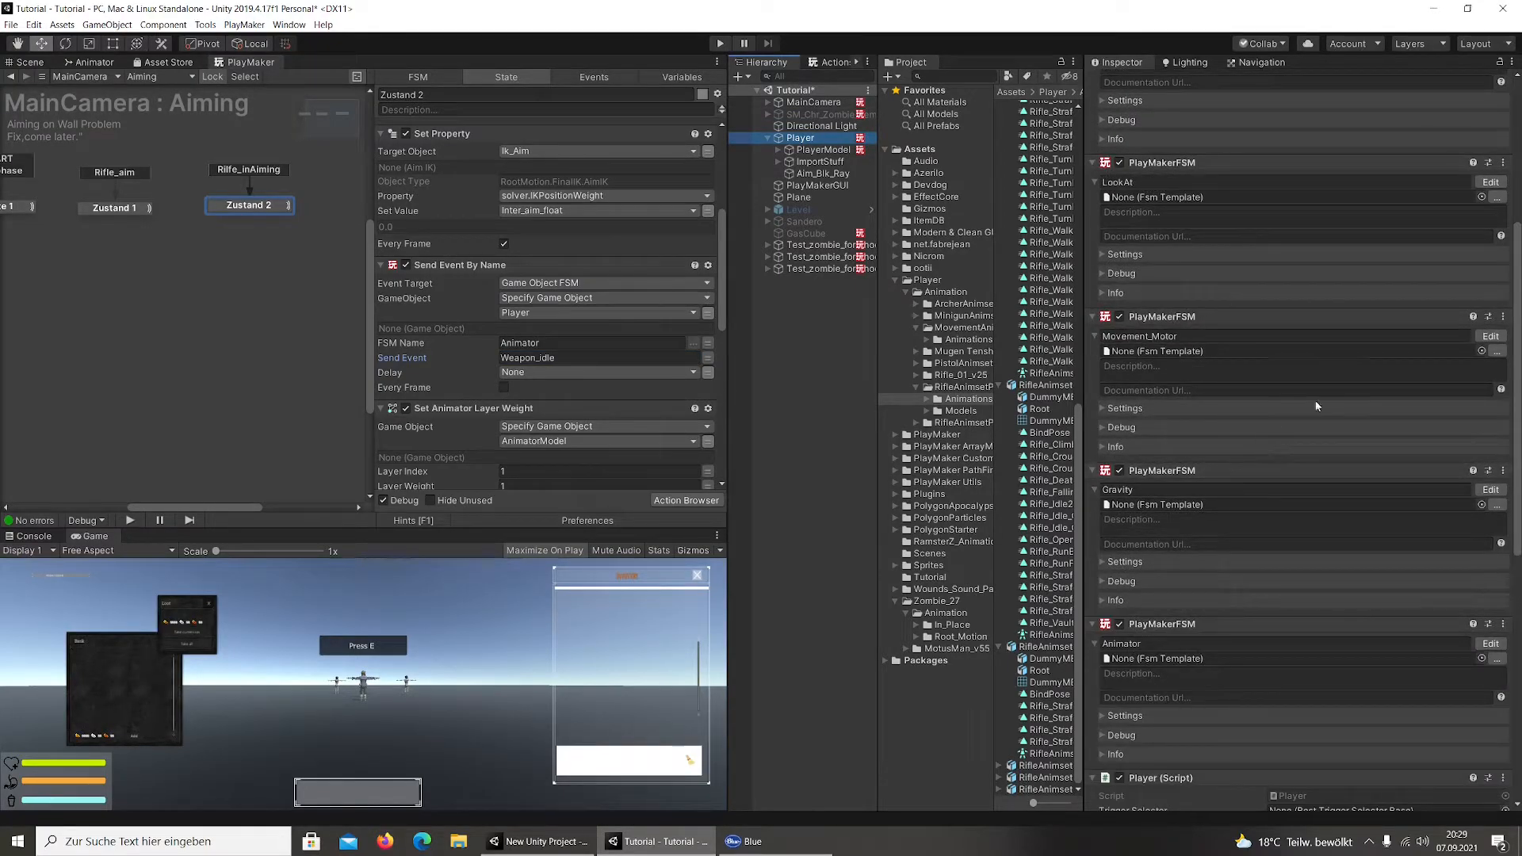
{"action": "scroll", "coordinate": [1395, 359], "scroll_direction": "down", "scroll_amount": 3}
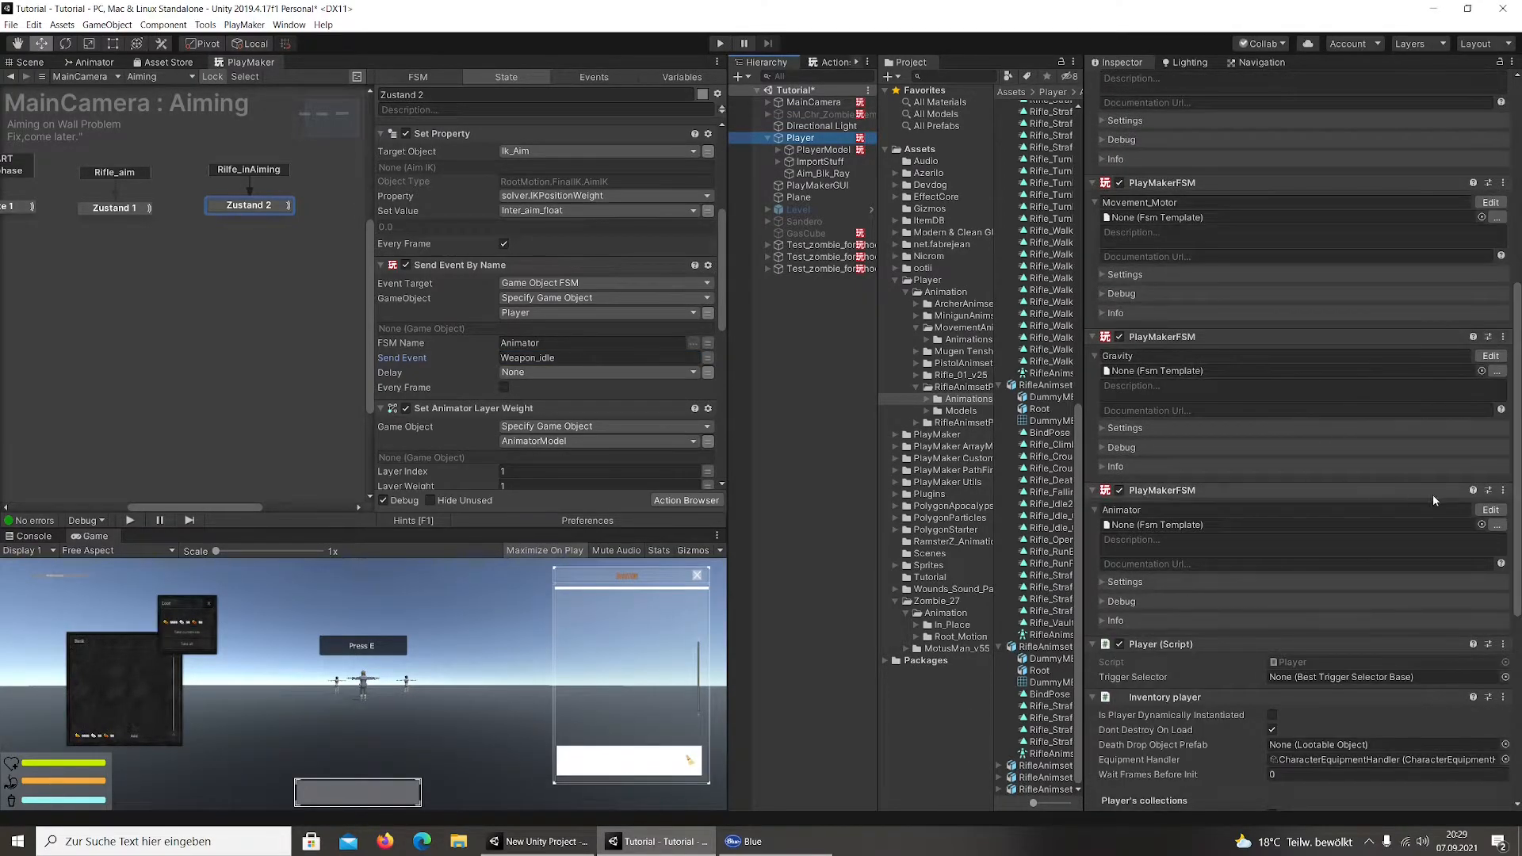
{"action": "left_click", "coordinate": [1493, 510]}
Run the game with the rifle equipped from the inventory and the Game view restored from its maximized size
{"action": "left_click", "coordinate": [719, 44]}
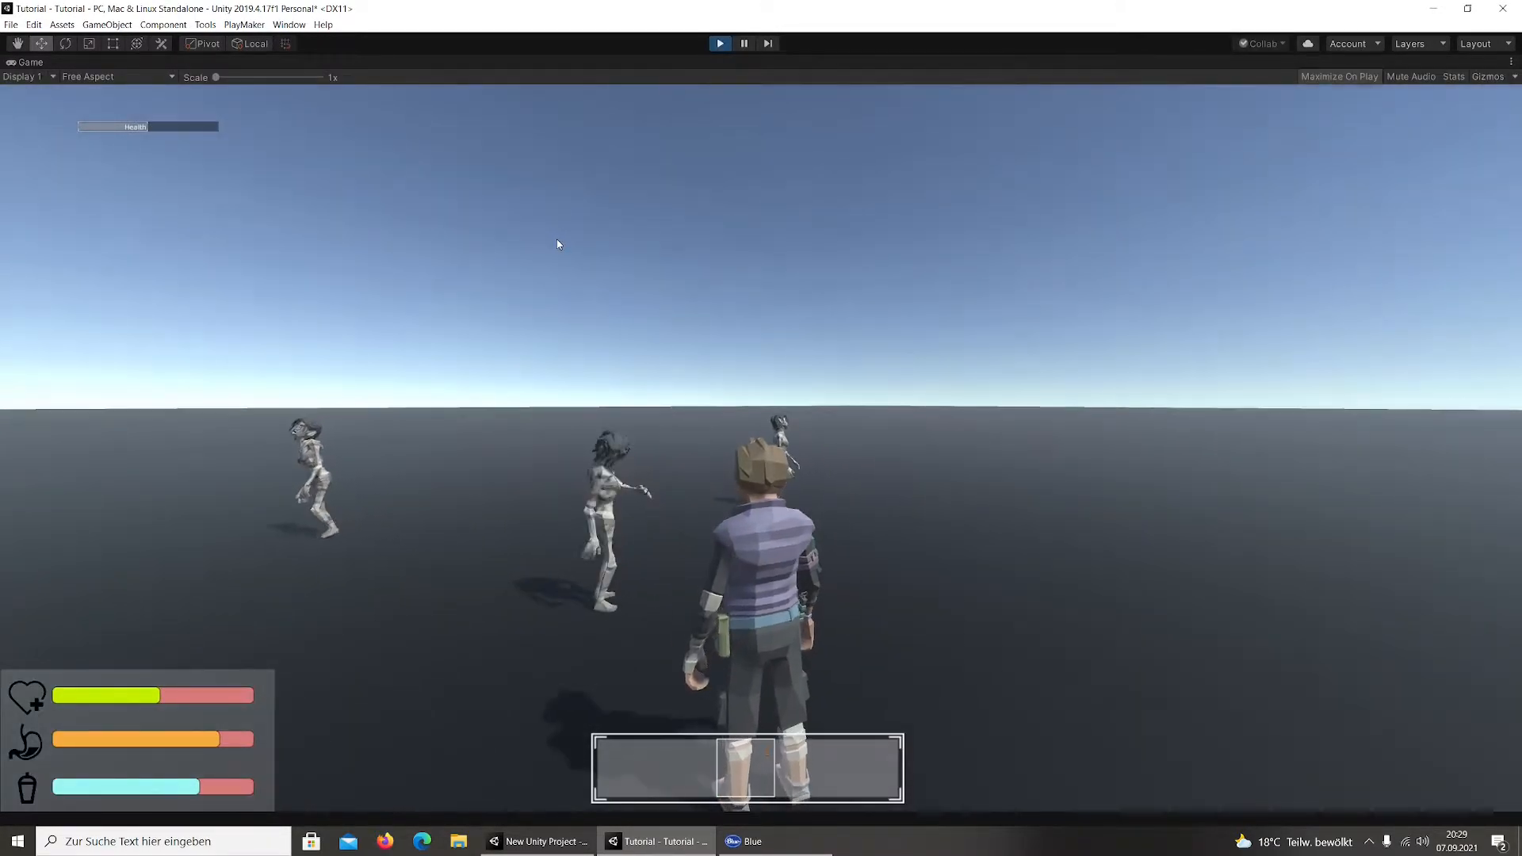
{"action": "key", "text": "i"}
{"action": "right_click", "coordinate": [1308, 292]}
{"action": "key", "text": "i"}
{"action": "left_click", "coordinate": [1511, 62]}
{"action": "left_click", "coordinate": [1347, 109]}
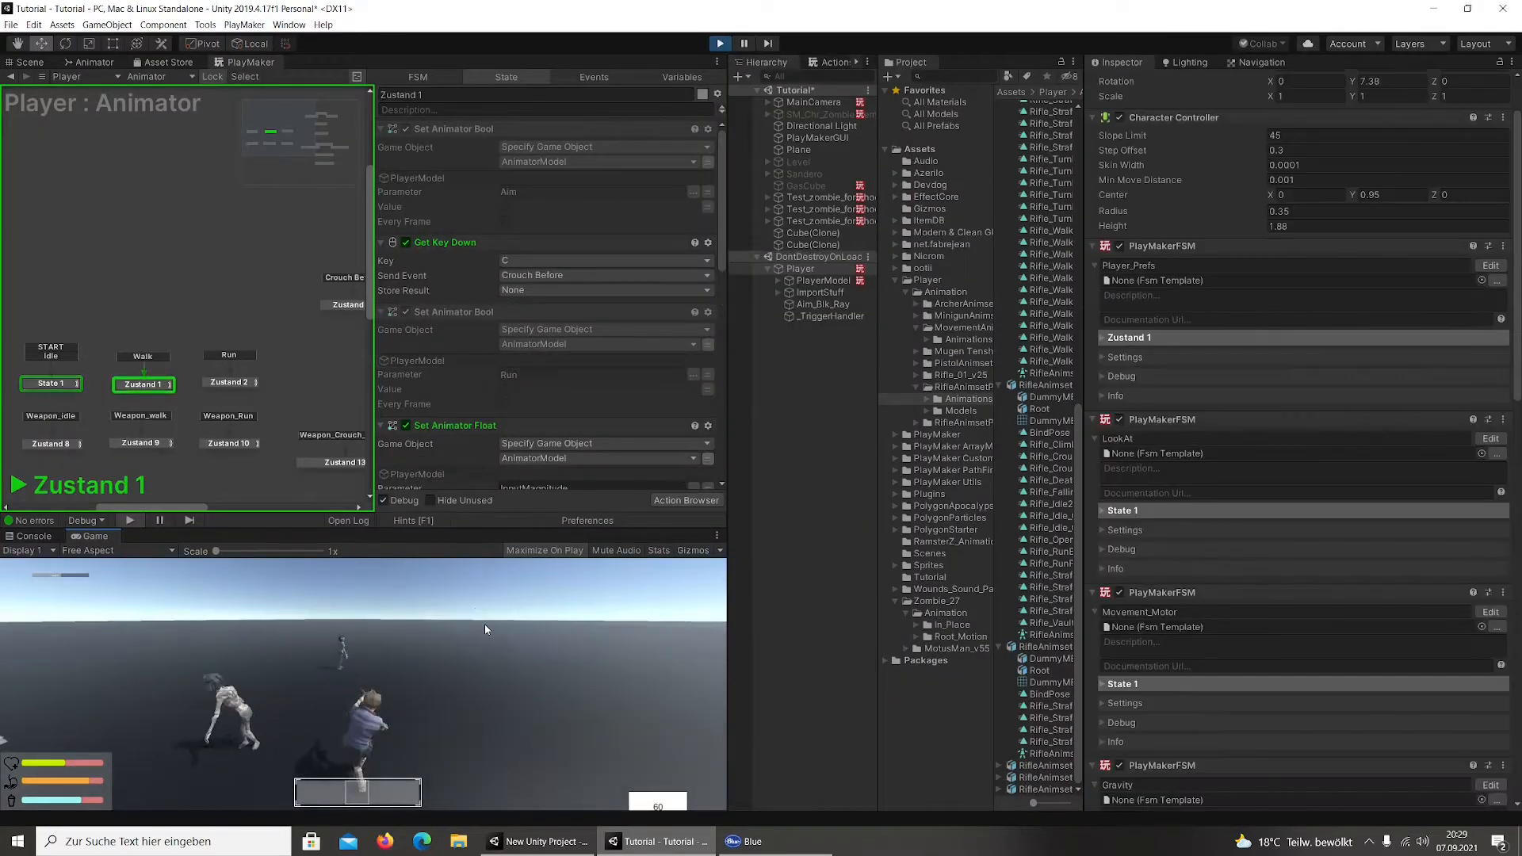
Test aiming the rifle and walking forward while following the active state in the Player's Animator FSM
{"action": "right_click", "coordinate": [460, 647]}
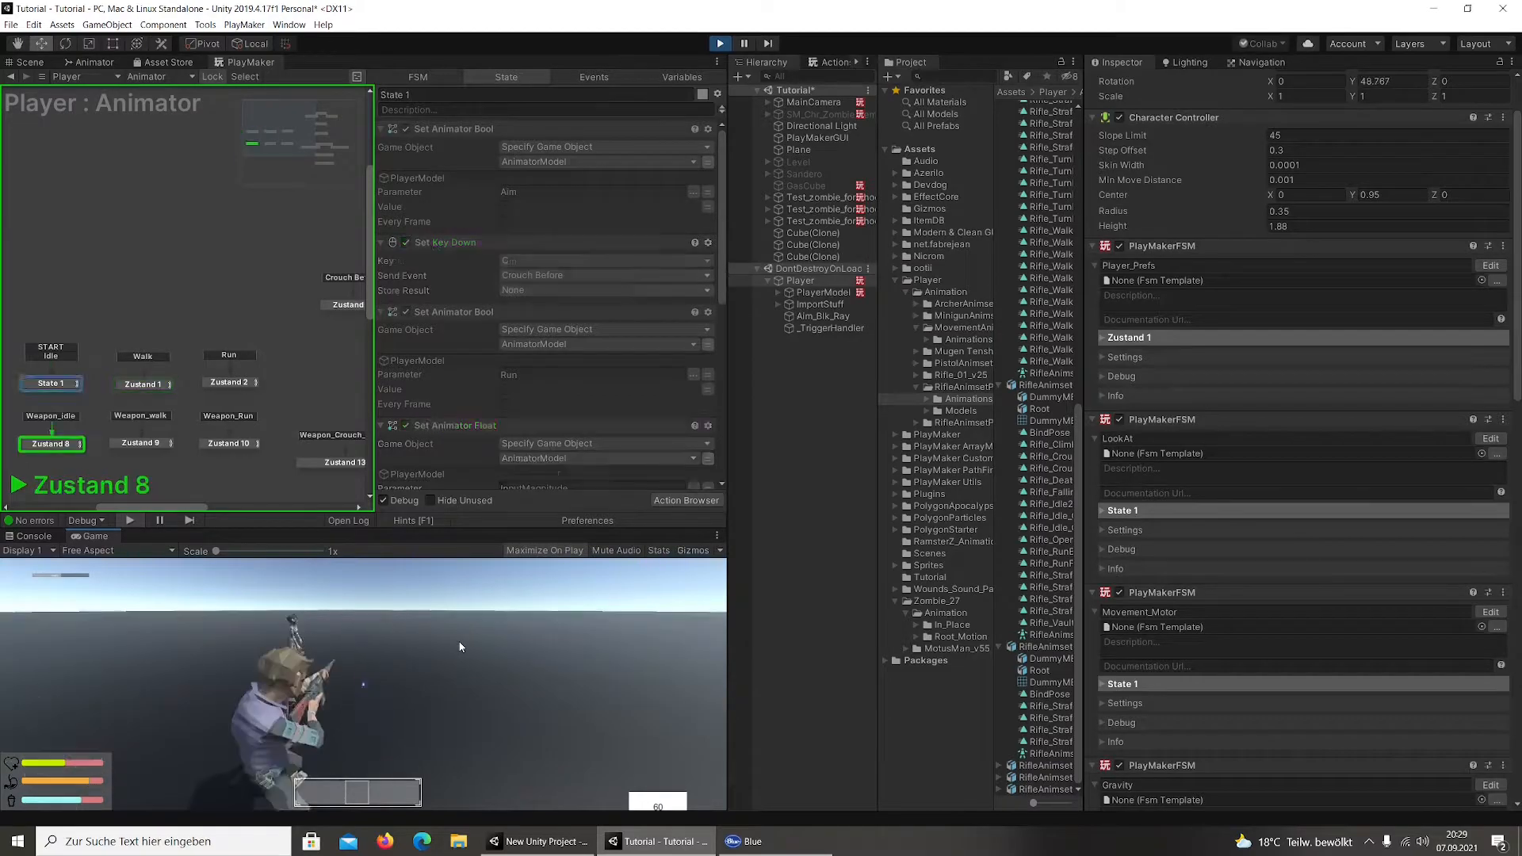
{"action": "key", "text": "w"}
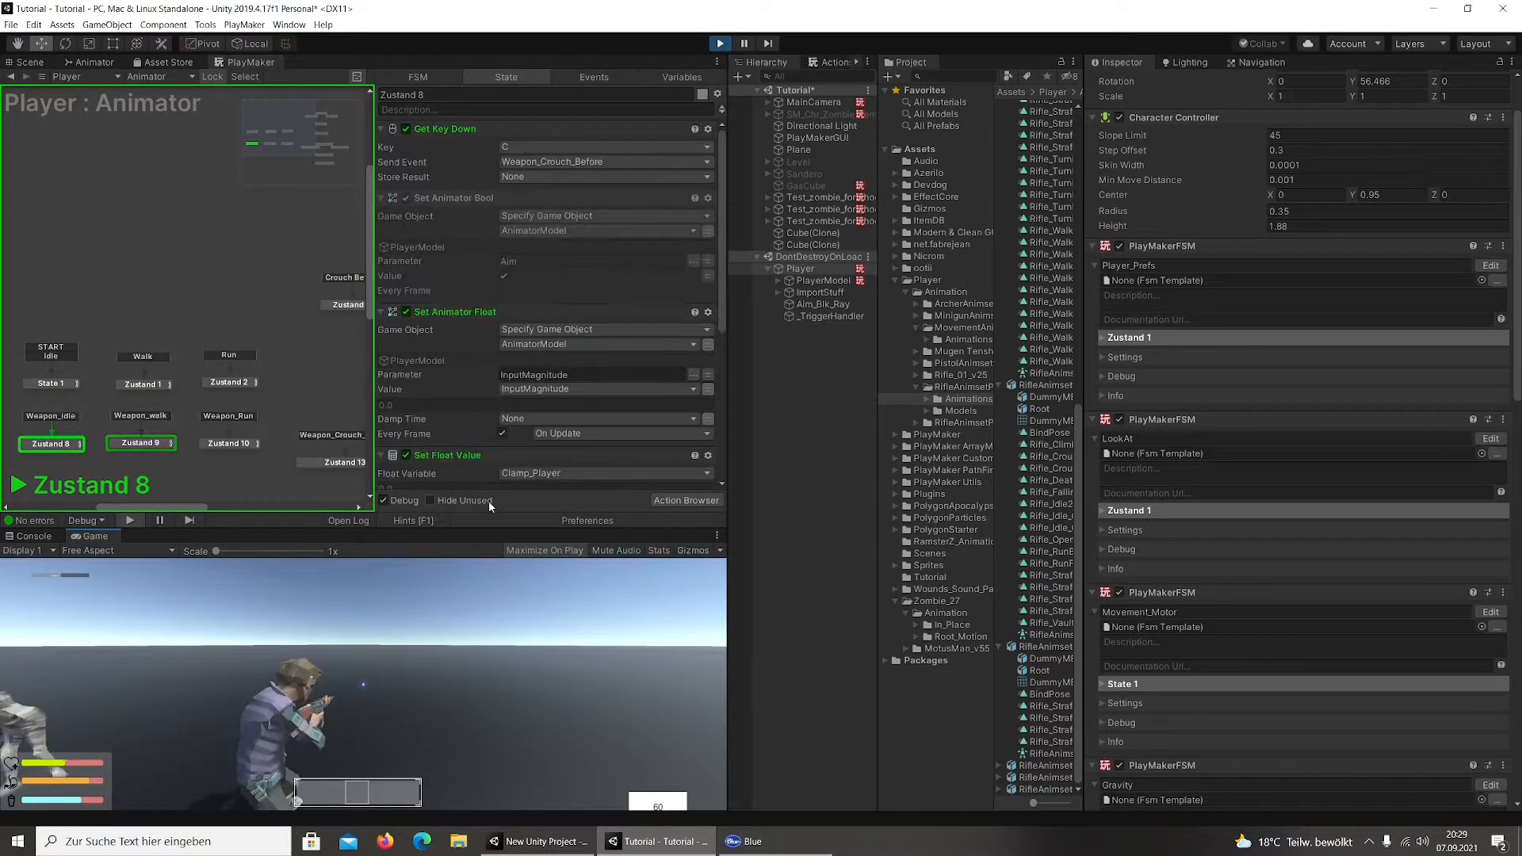
{"action": "scroll", "coordinate": [234, 382], "scroll_direction": "down", "scroll_amount": 3}
{"action": "scroll", "coordinate": [234, 382], "scroll_direction": "down", "scroll_amount": 2}
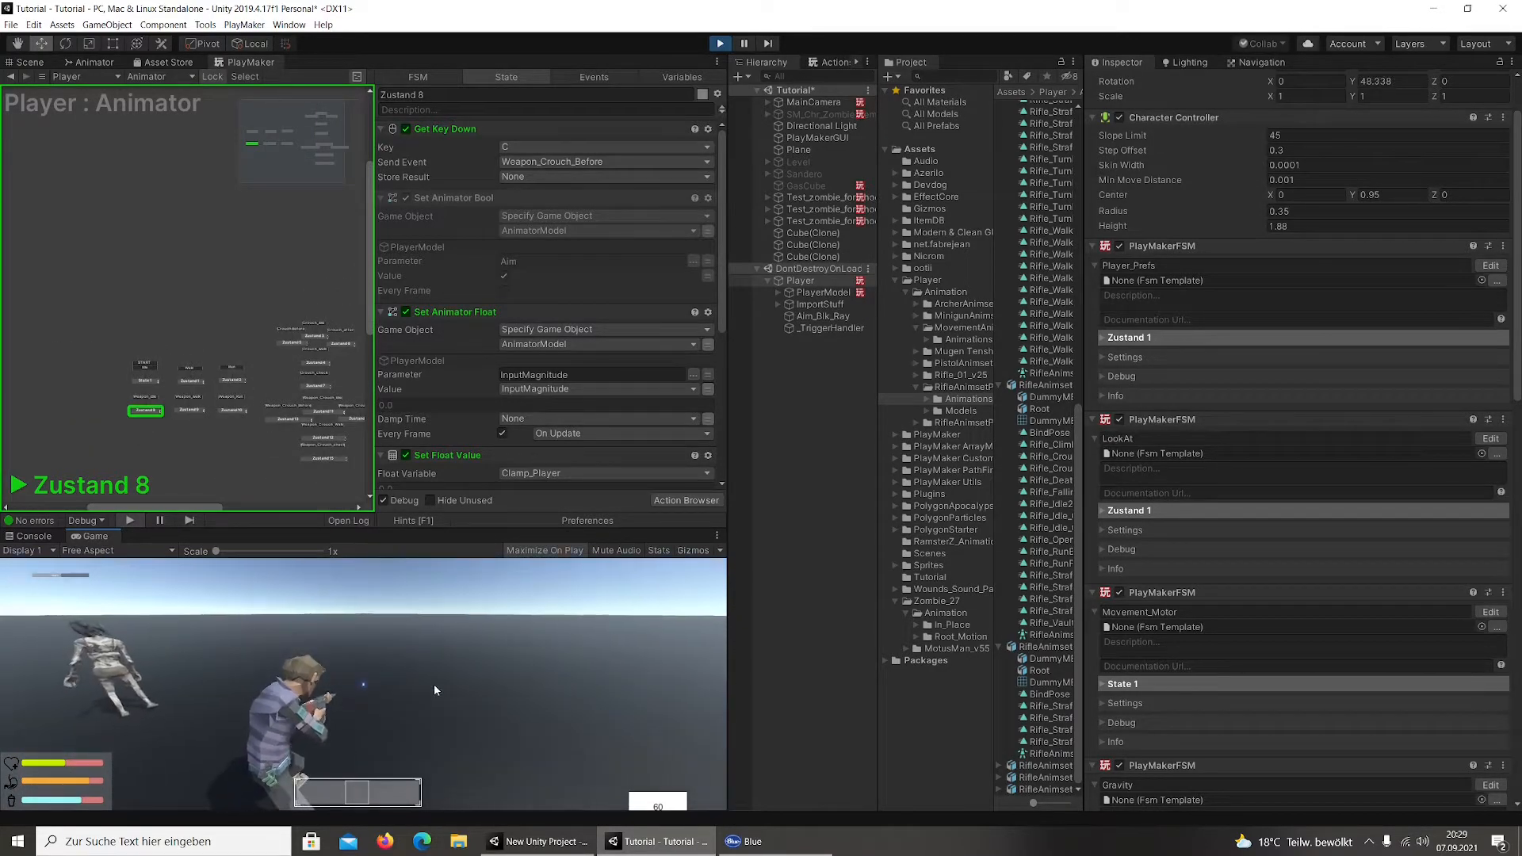
Test toggling crouch while aiming and examine the Float Compare action of Zustand 11 in the running Animator FSM
{"action": "key", "text": "c"}
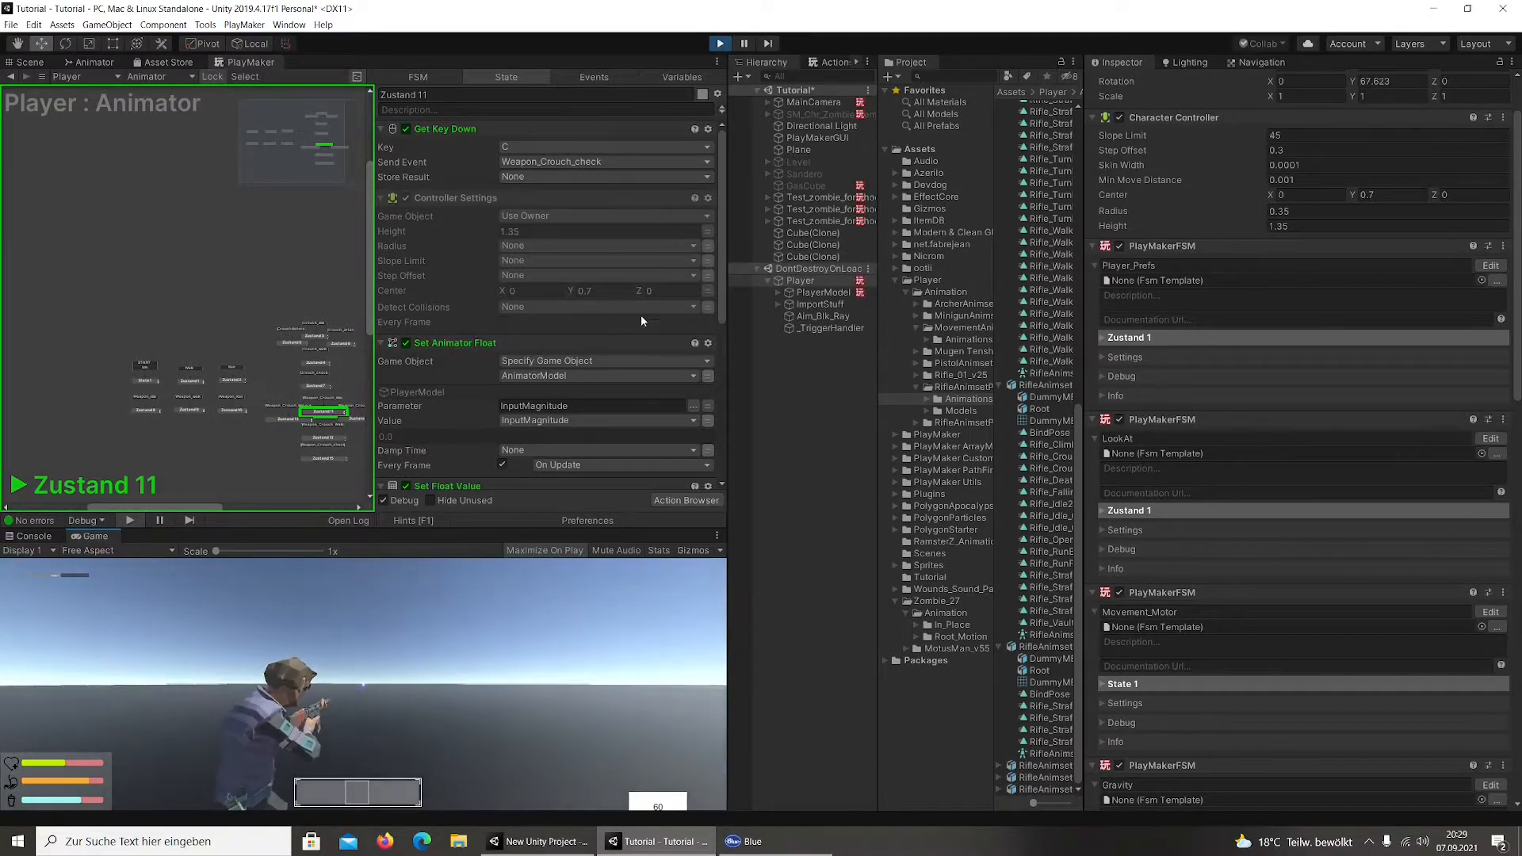
{"action": "key", "text": "c"}
{"action": "scroll", "coordinate": [252, 350], "scroll_direction": "up", "scroll_amount": 4}
{"action": "right_click", "coordinate": [363, 700]}
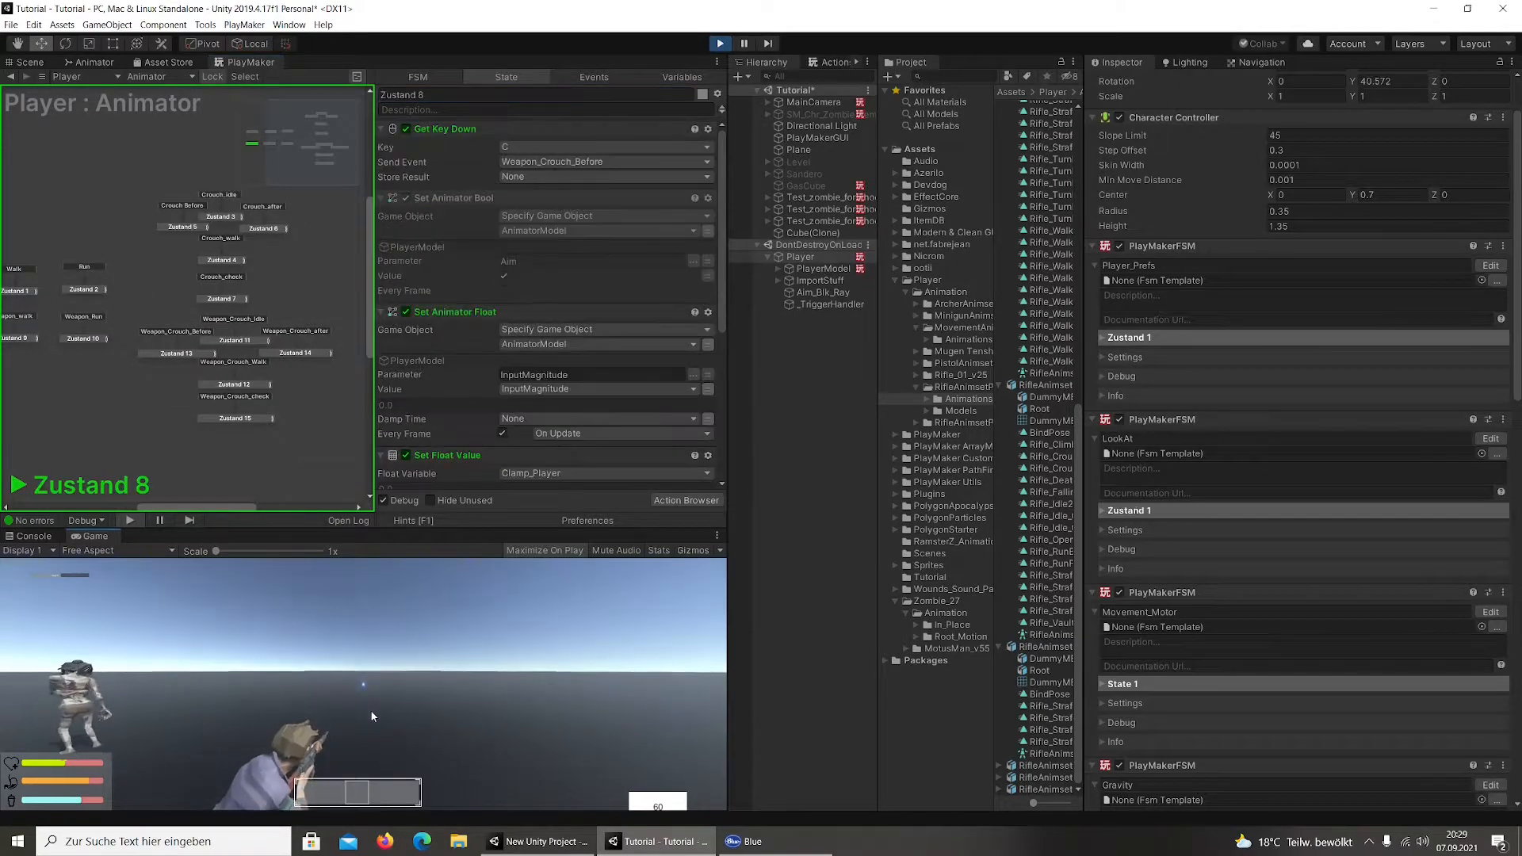
{"action": "key", "text": "c"}
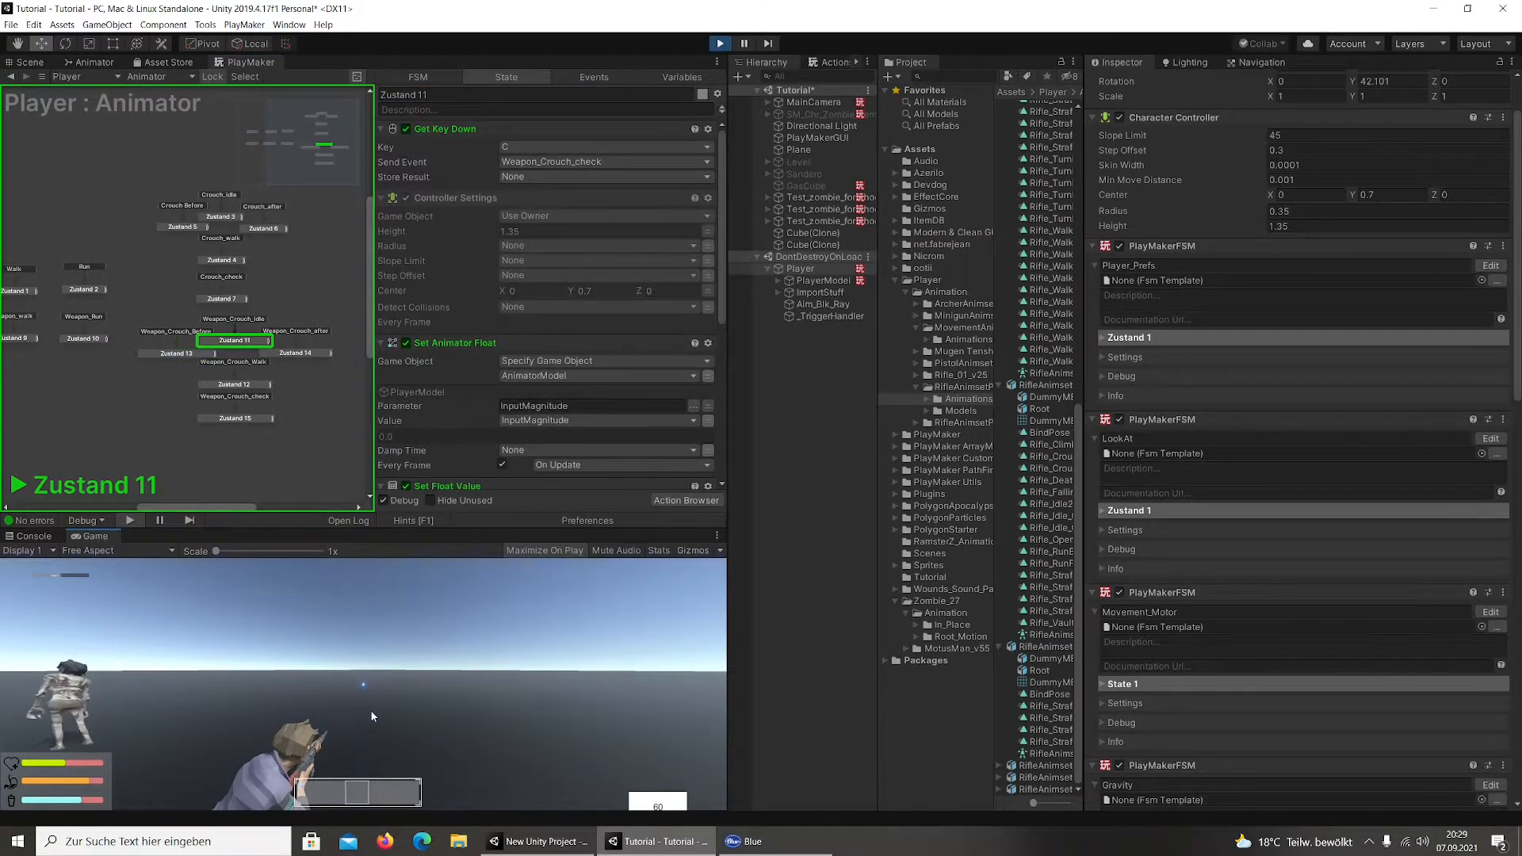
{"action": "scroll", "coordinate": [541, 450], "scroll_direction": "down", "scroll_amount": 8}
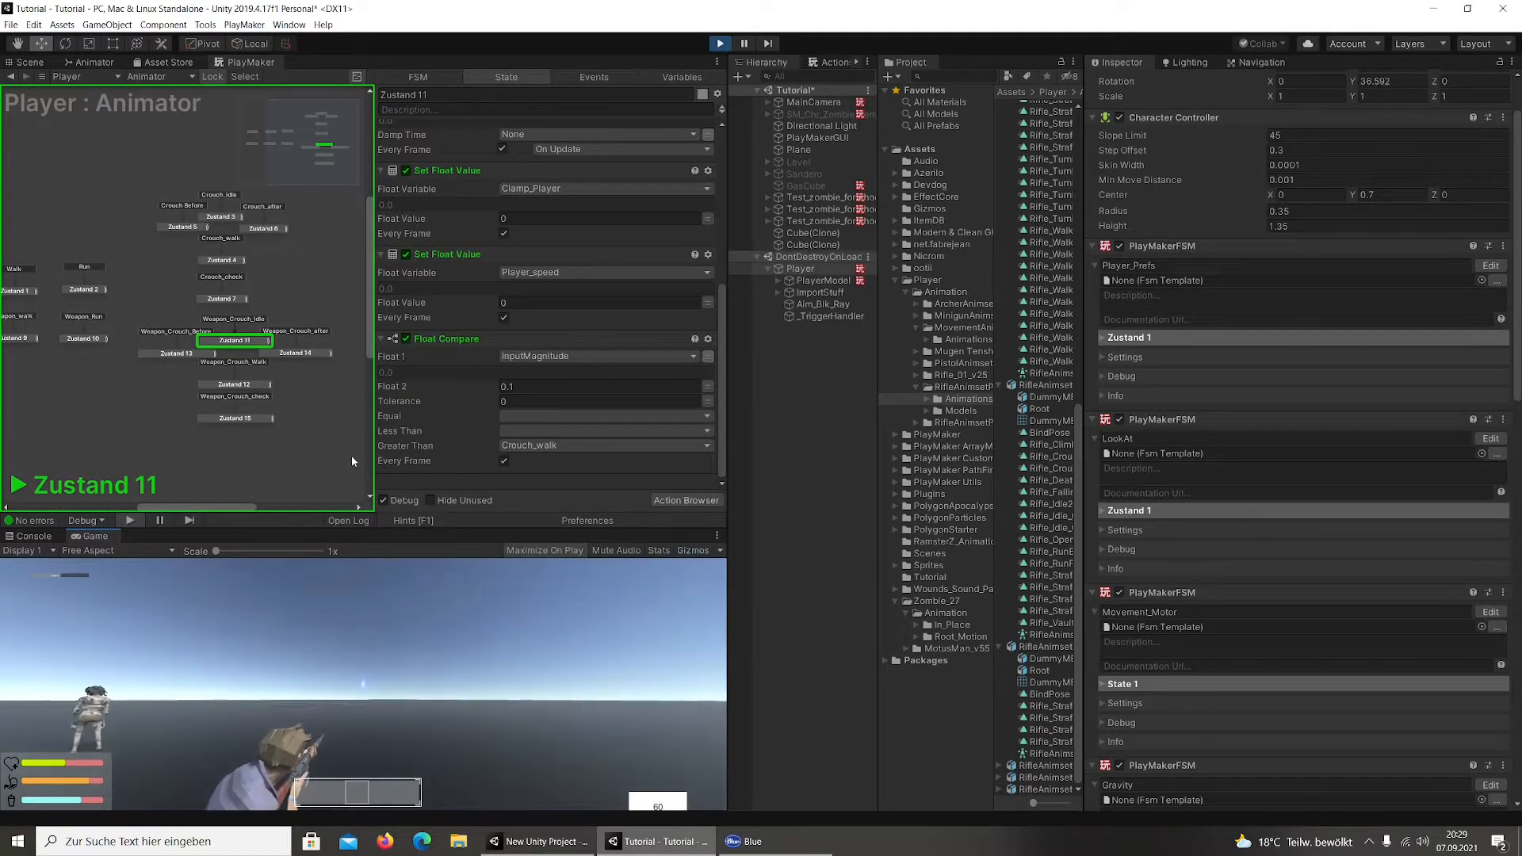
Stop the game and set the Greater Than event of Zustand 11's Float Compare action to Weapon_Crouch_Walk
{"action": "left_click", "coordinate": [720, 43]}
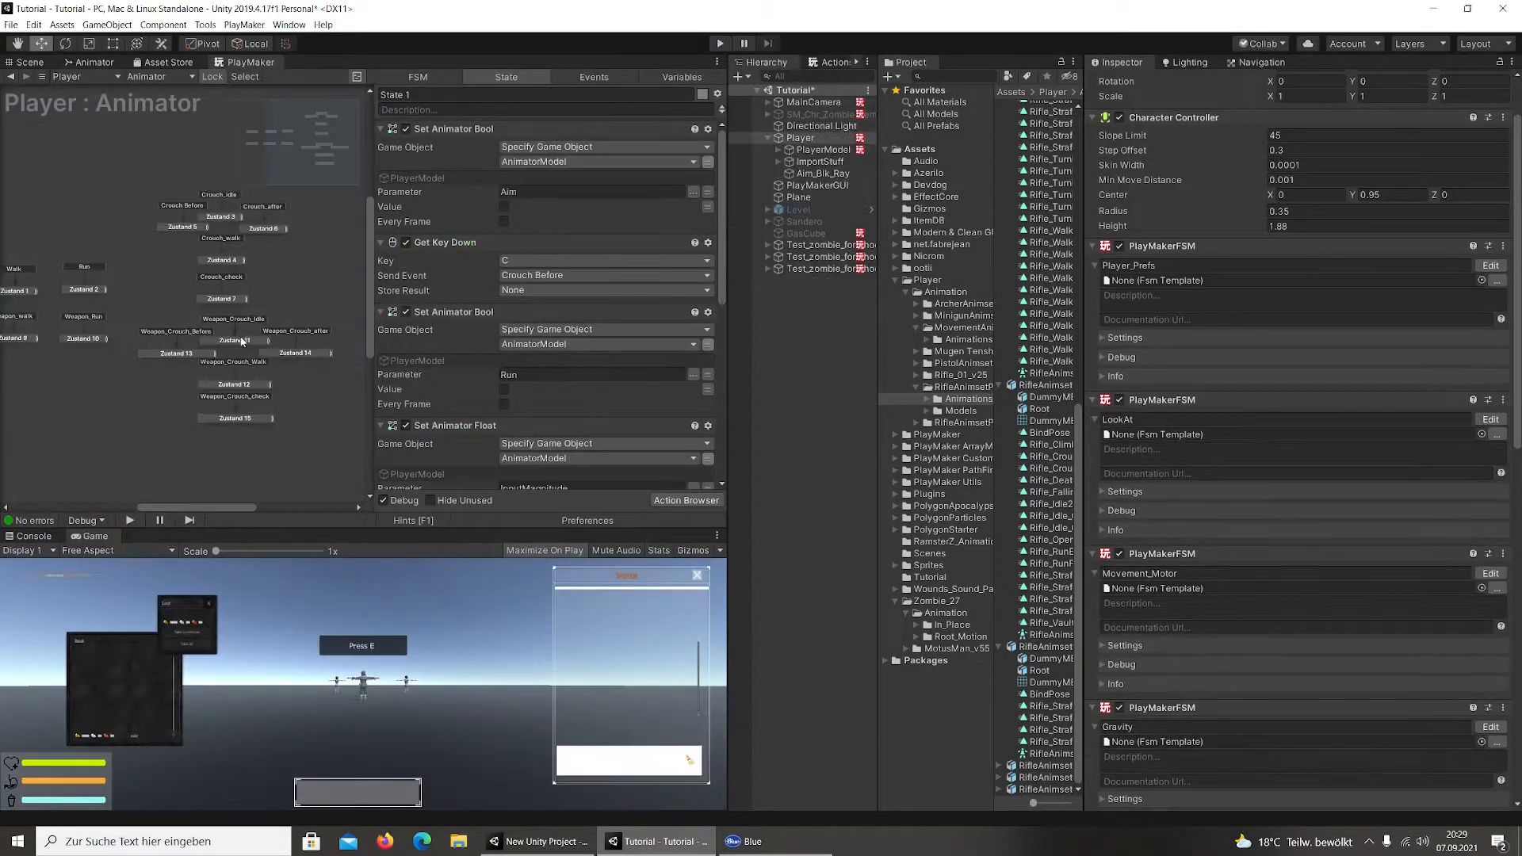
{"action": "left_click", "coordinate": [237, 341]}
{"action": "scroll", "coordinate": [544, 360], "scroll_direction": "down", "scroll_amount": 8}
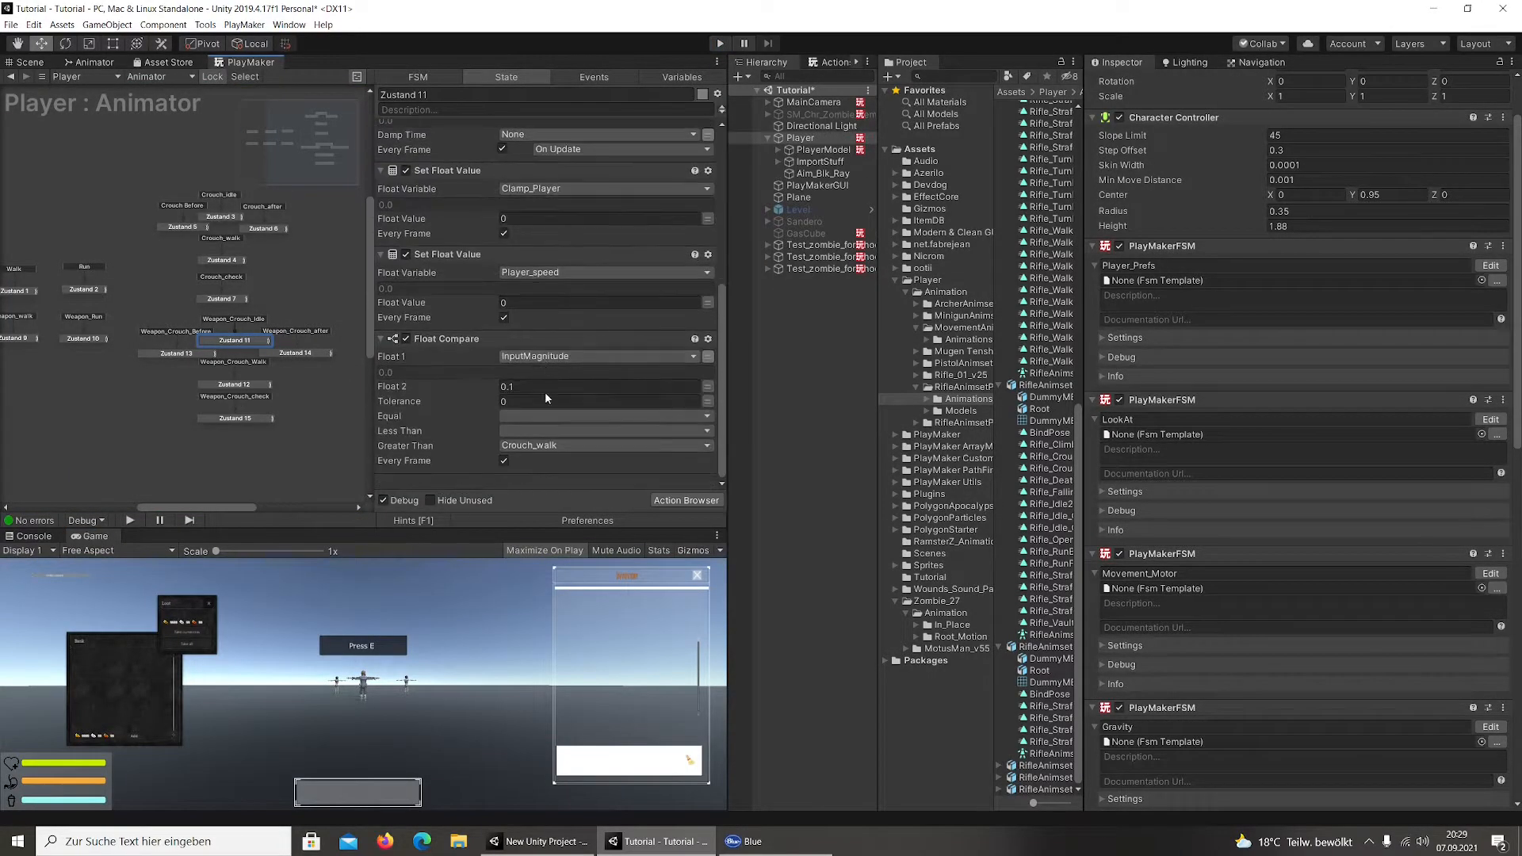
{"action": "left_click", "coordinate": [530, 446]}
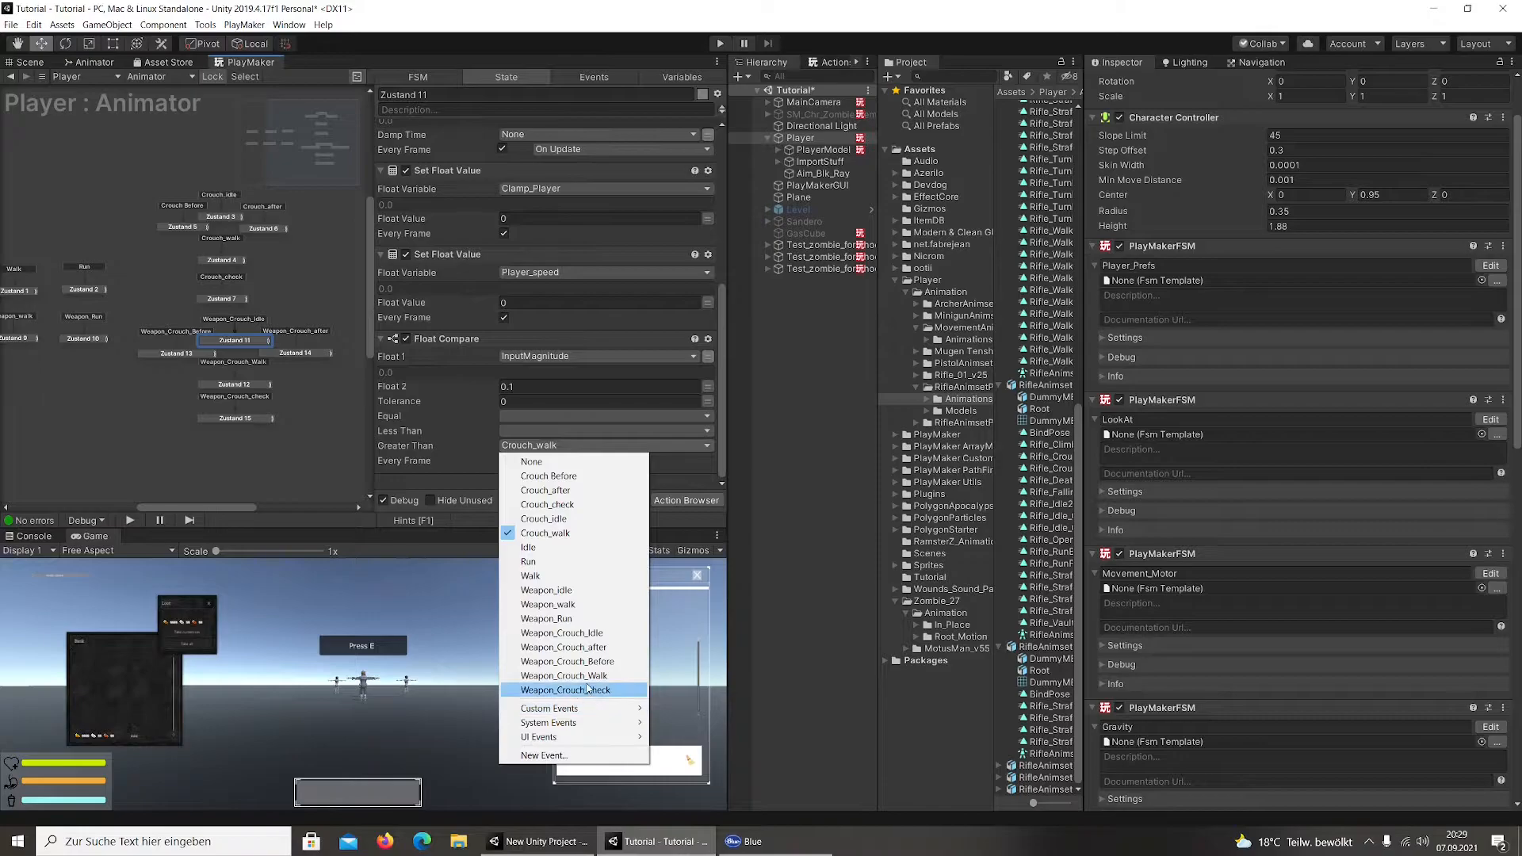
{"action": "left_click", "coordinate": [586, 676]}
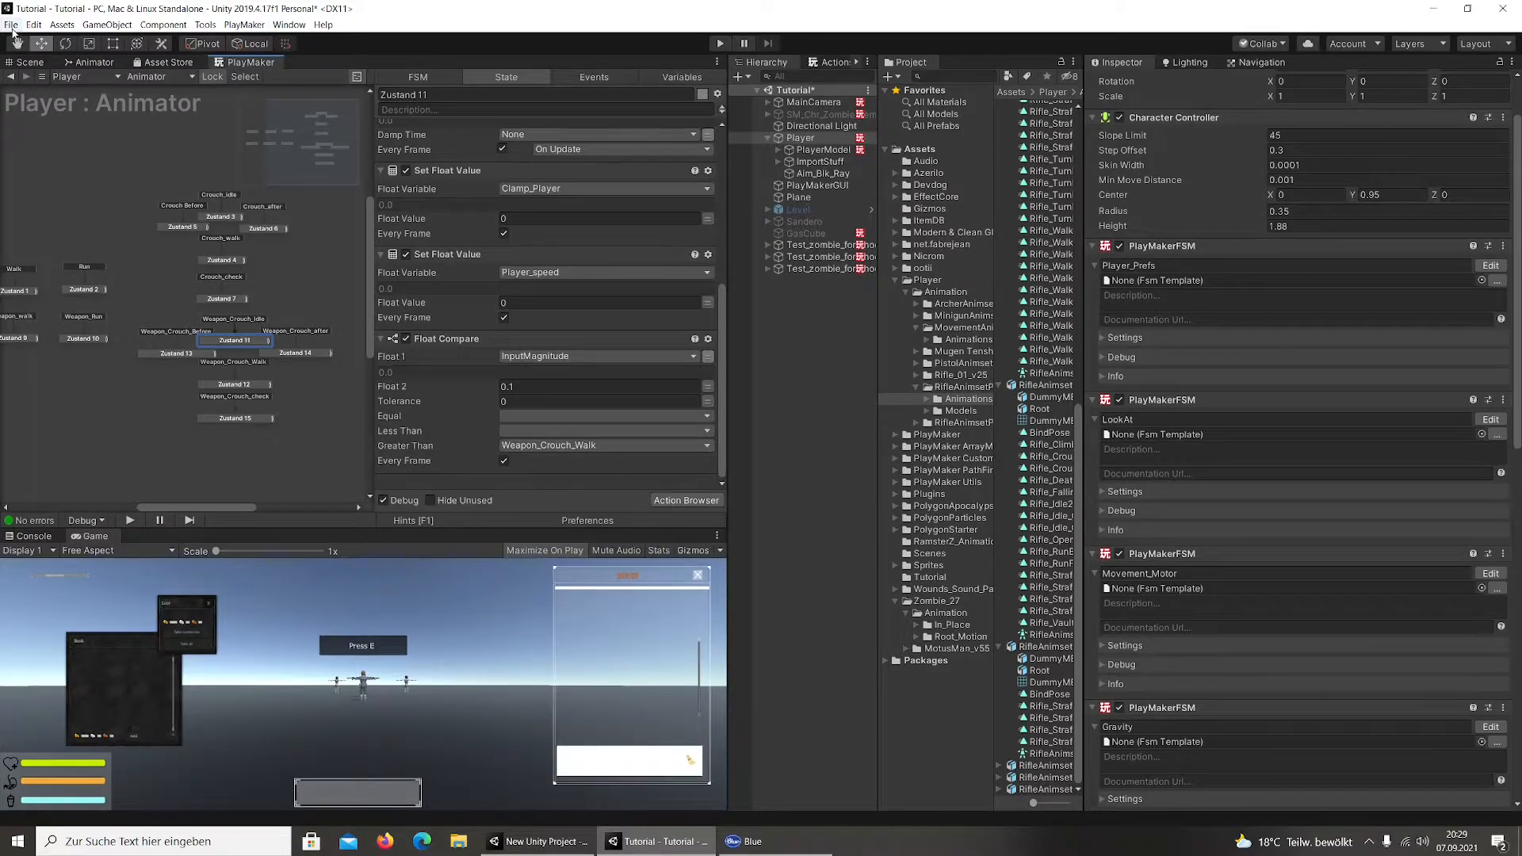
Run the game again, equipping the rifle from the inventory and unmaximizing the Game view so the FSM graph can be followed
{"action": "left_click", "coordinate": [719, 44]}
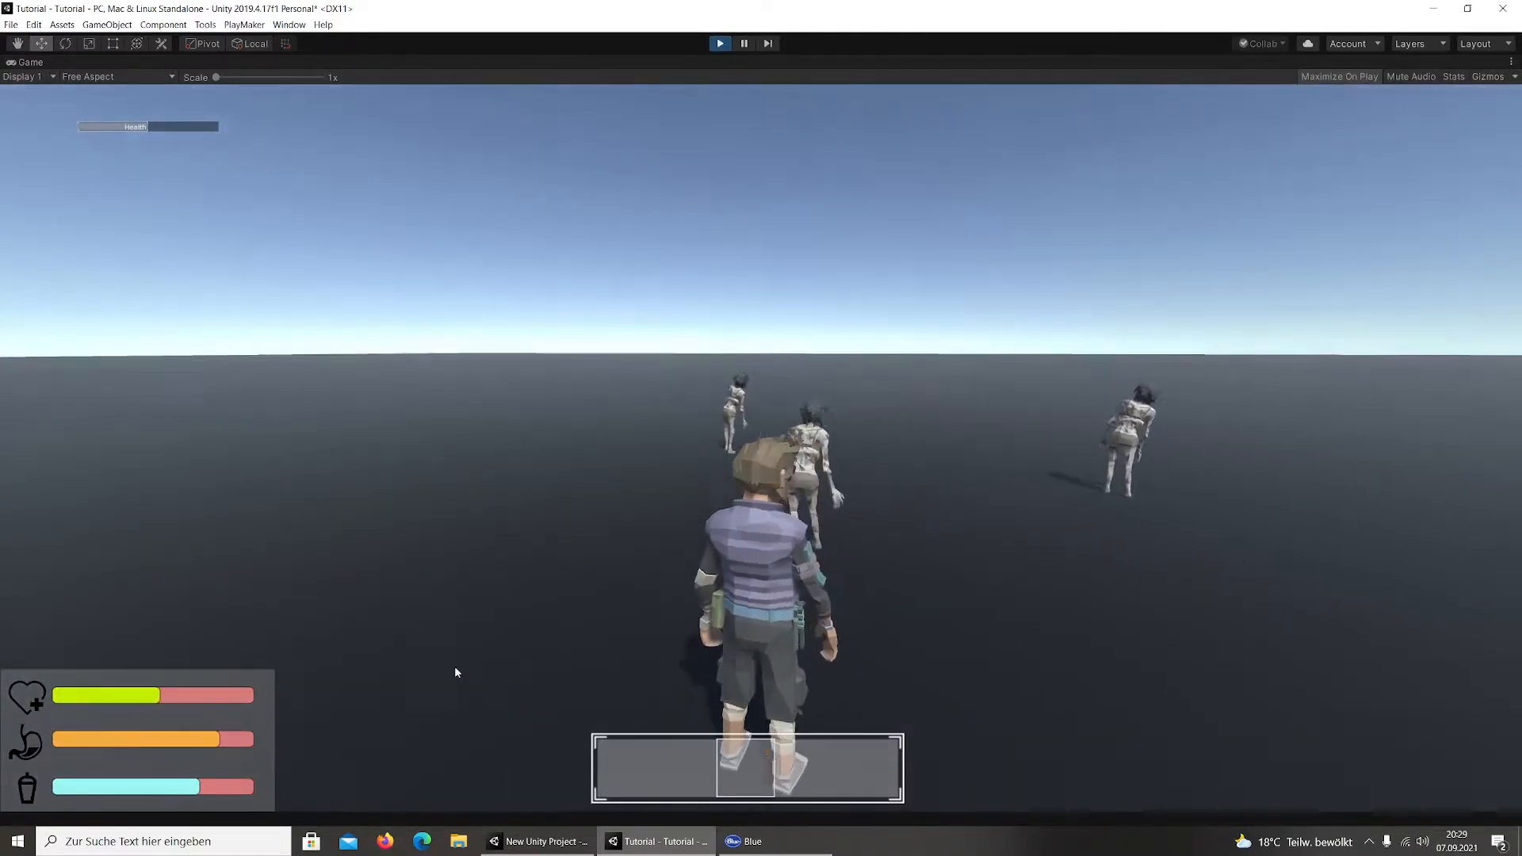
{"action": "key", "text": "w"}
{"action": "key", "text": "i"}
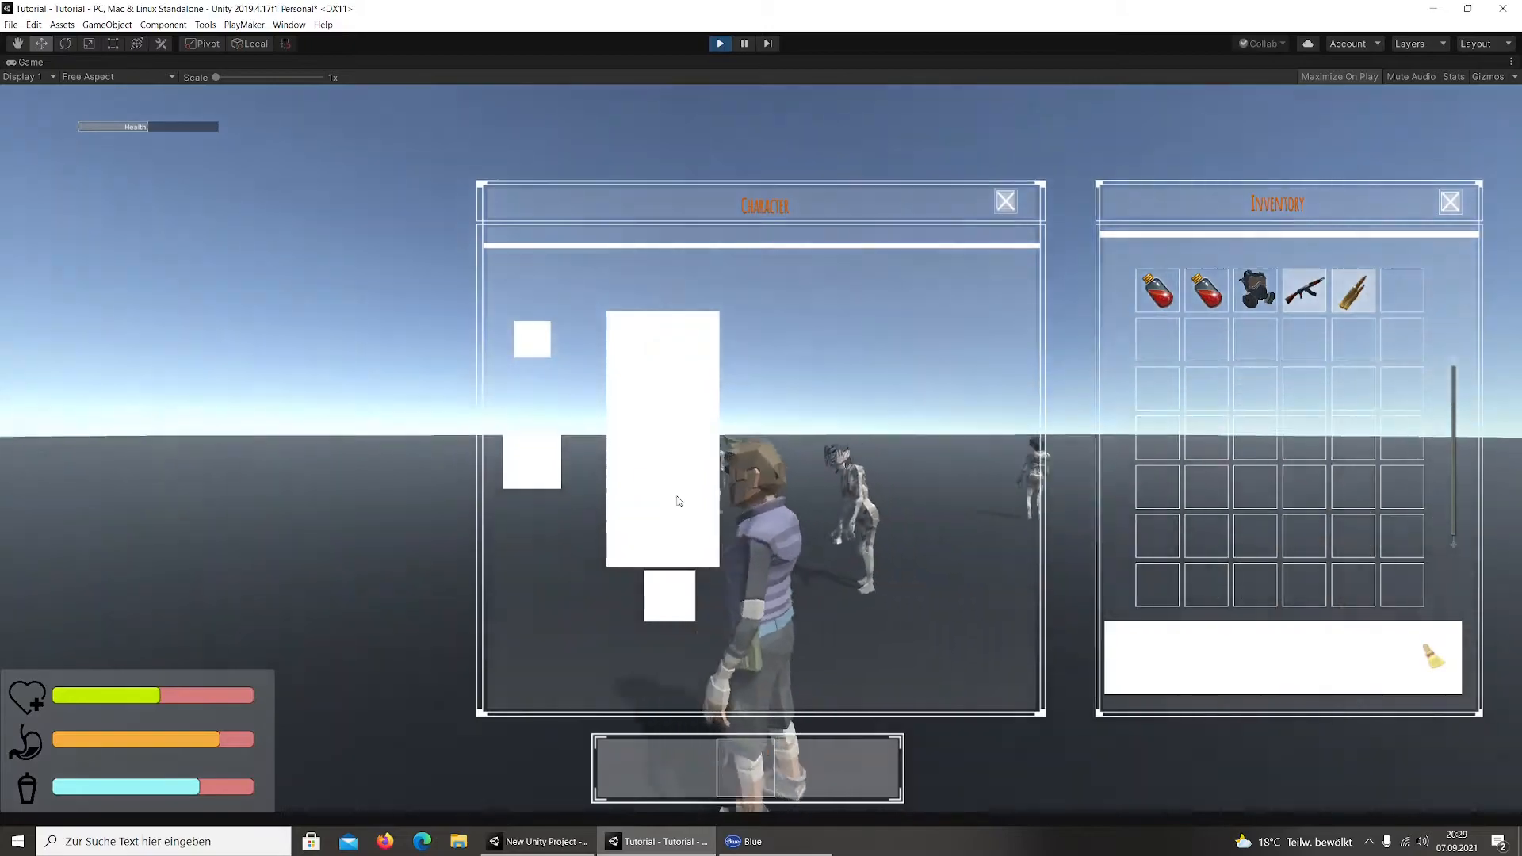
{"action": "right_click", "coordinate": [1312, 293]}
{"action": "key", "text": "i"}
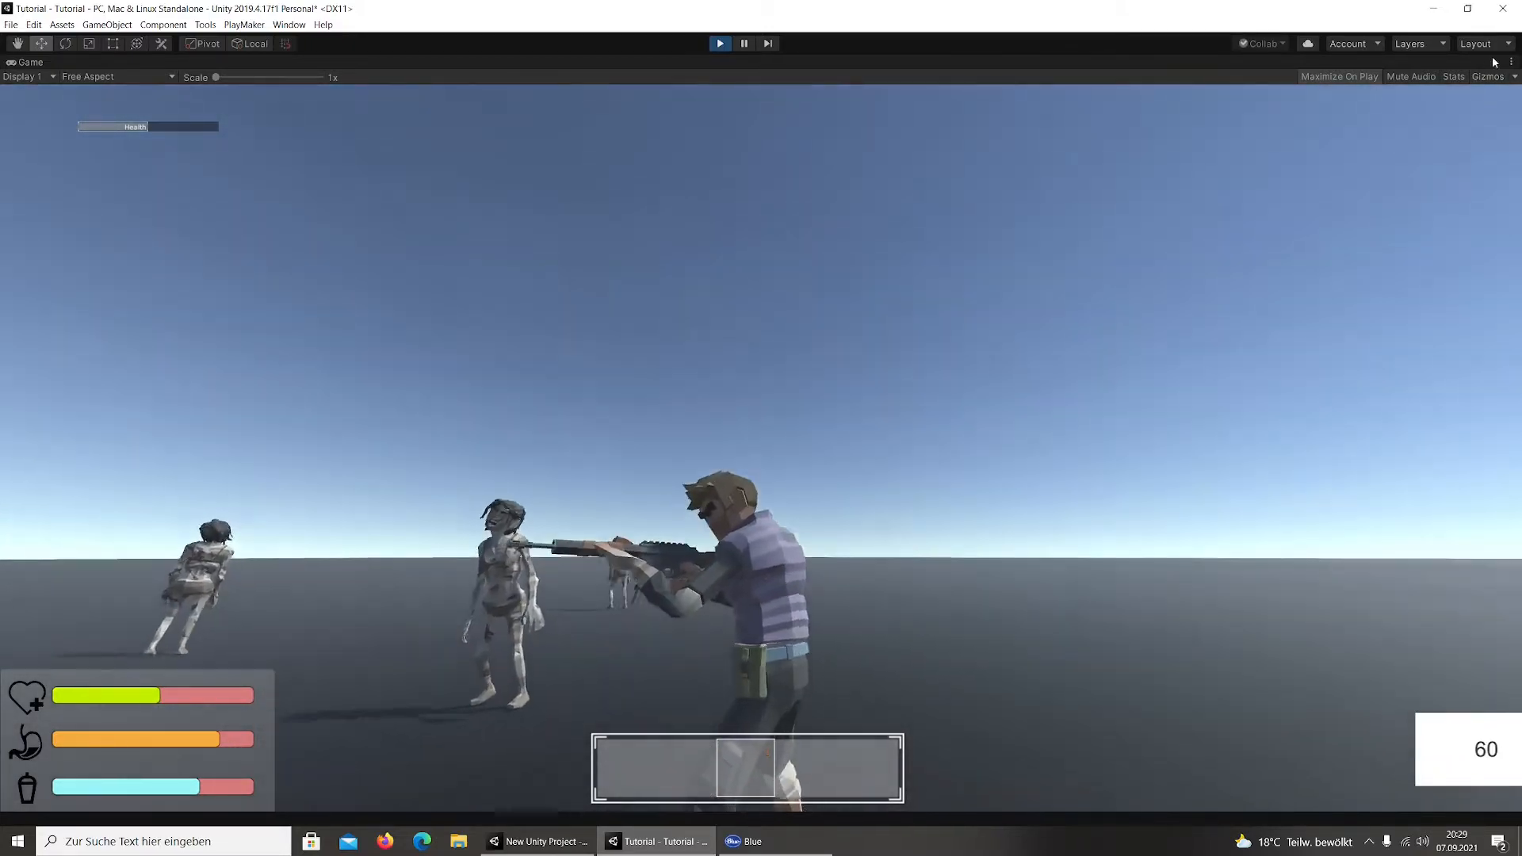
{"action": "left_click", "coordinate": [1511, 62]}
{"action": "left_click", "coordinate": [1354, 109]}
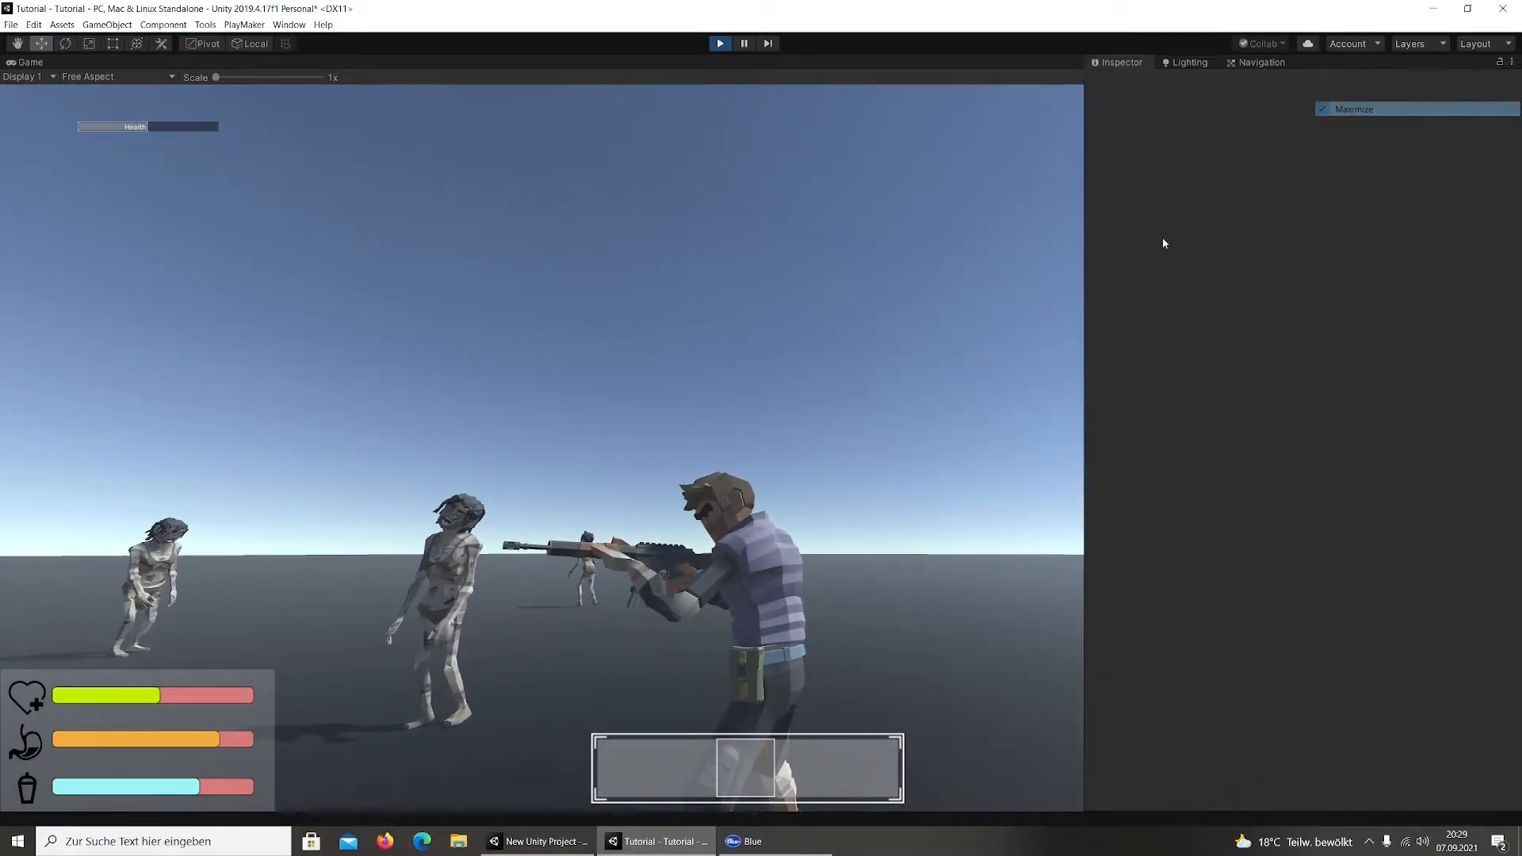
Test crouching with the rifle and toggling crouch while aiming, following the state changes in the Animator FSM
{"action": "key", "text": "c"}
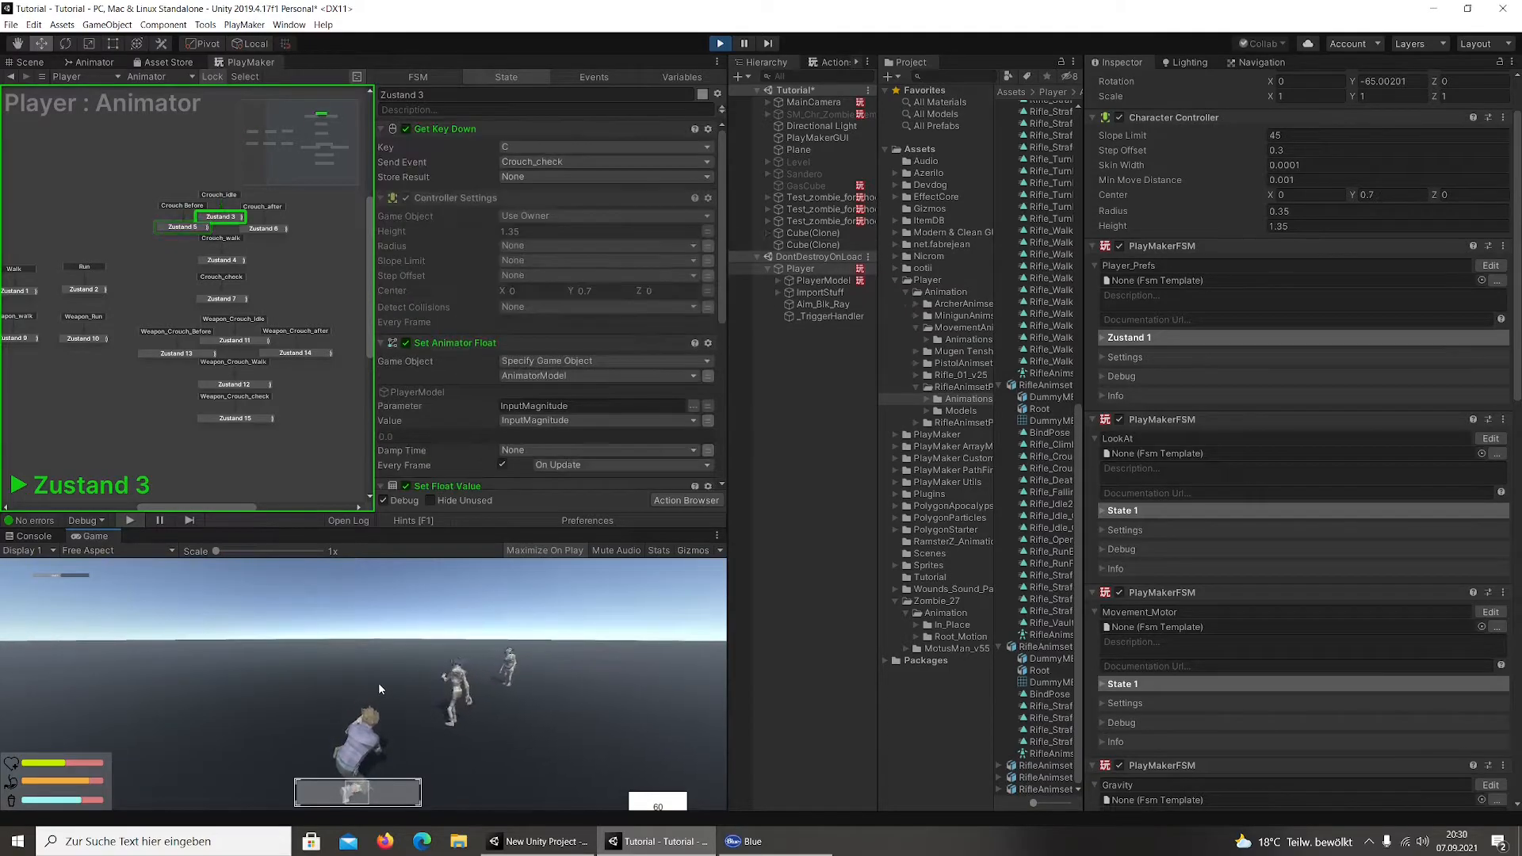
{"action": "key", "text": "c"}
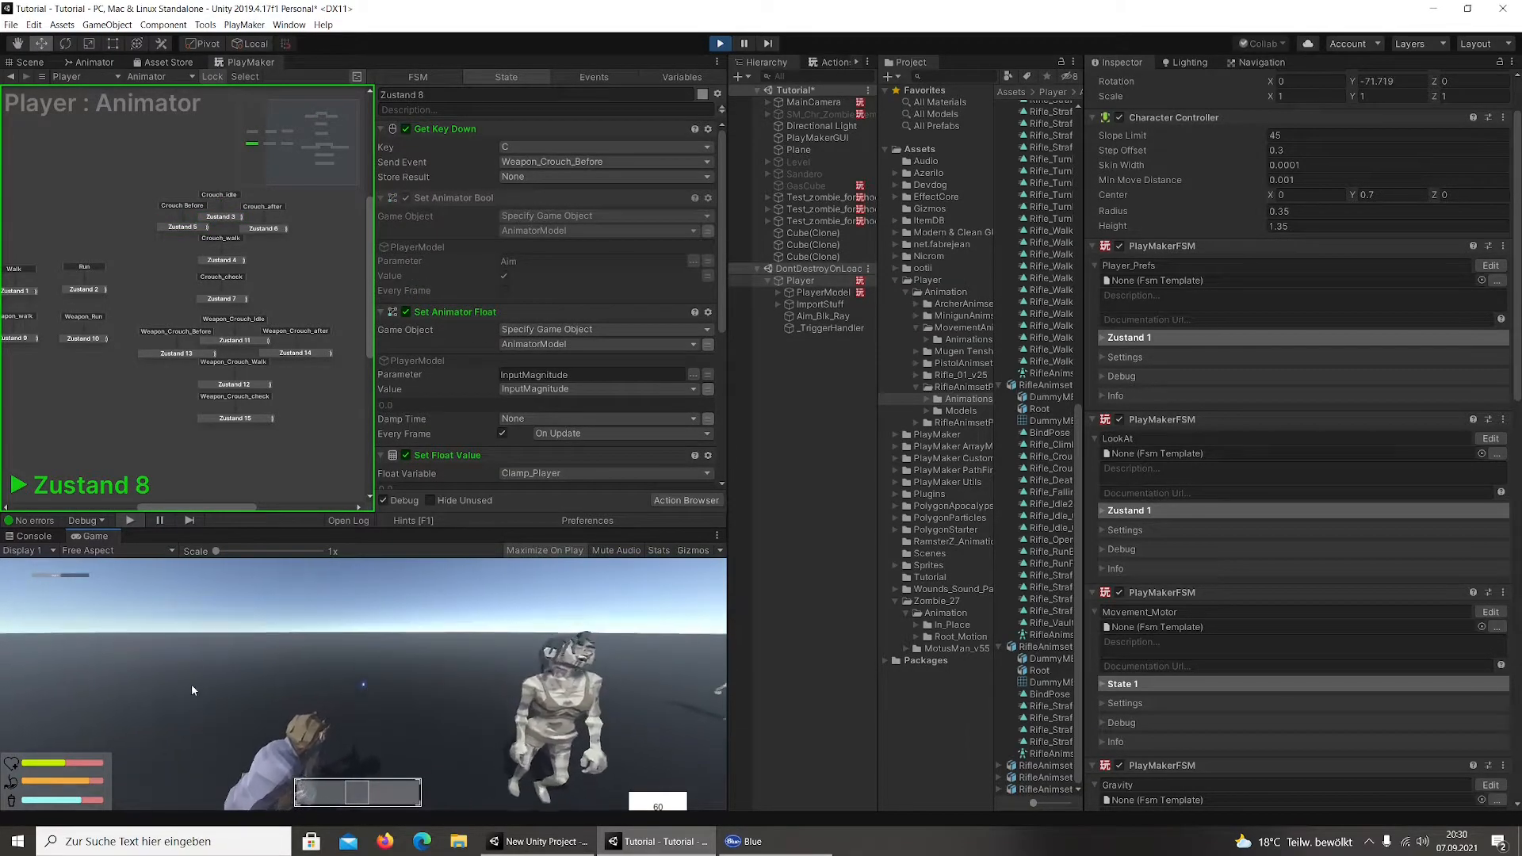
{"action": "key", "text": "w"}
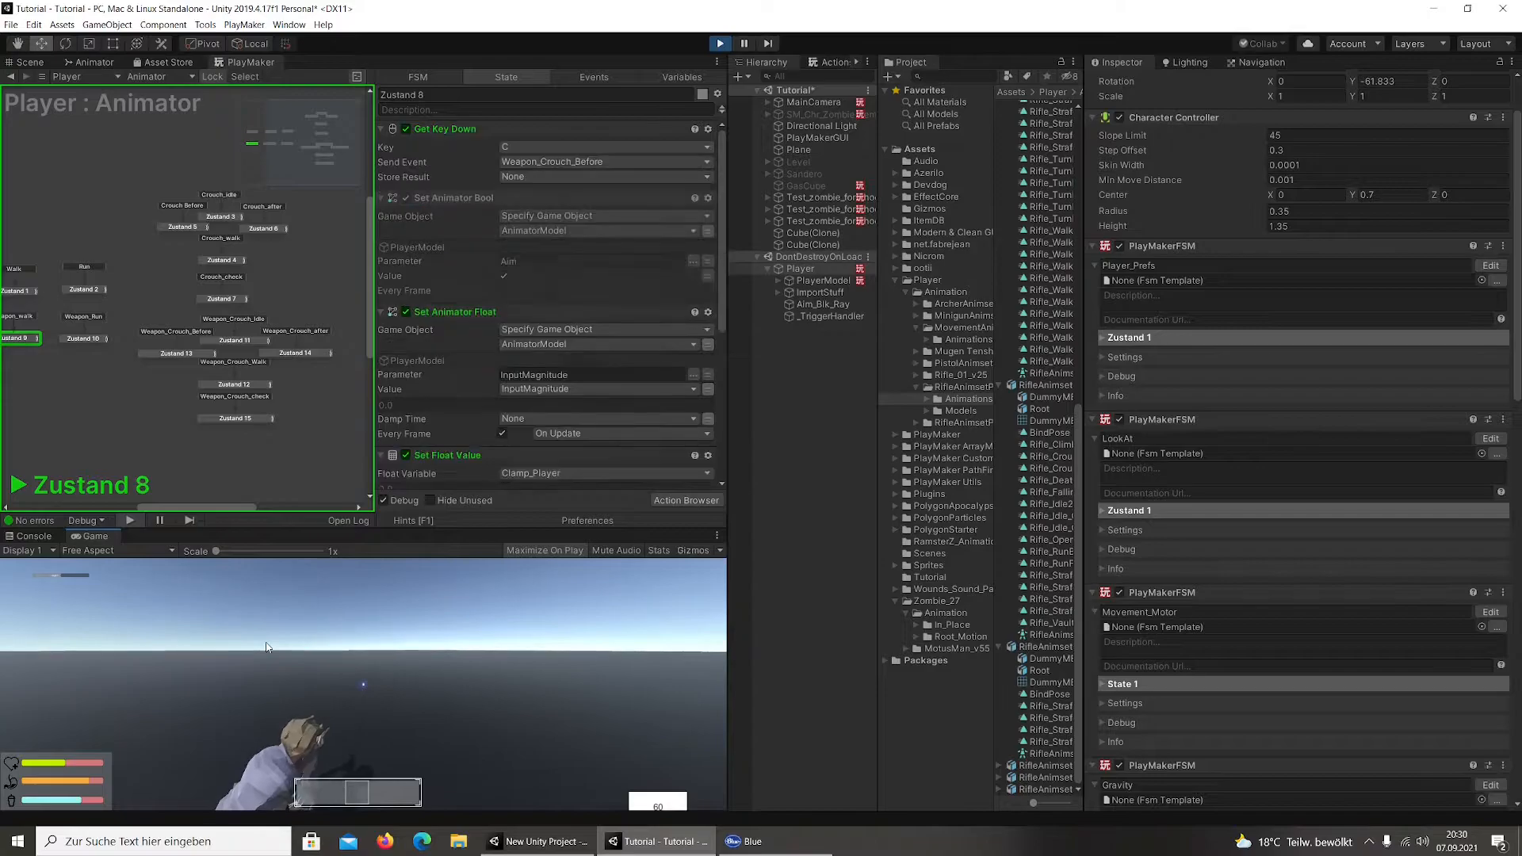
{"action": "key", "text": "c"}
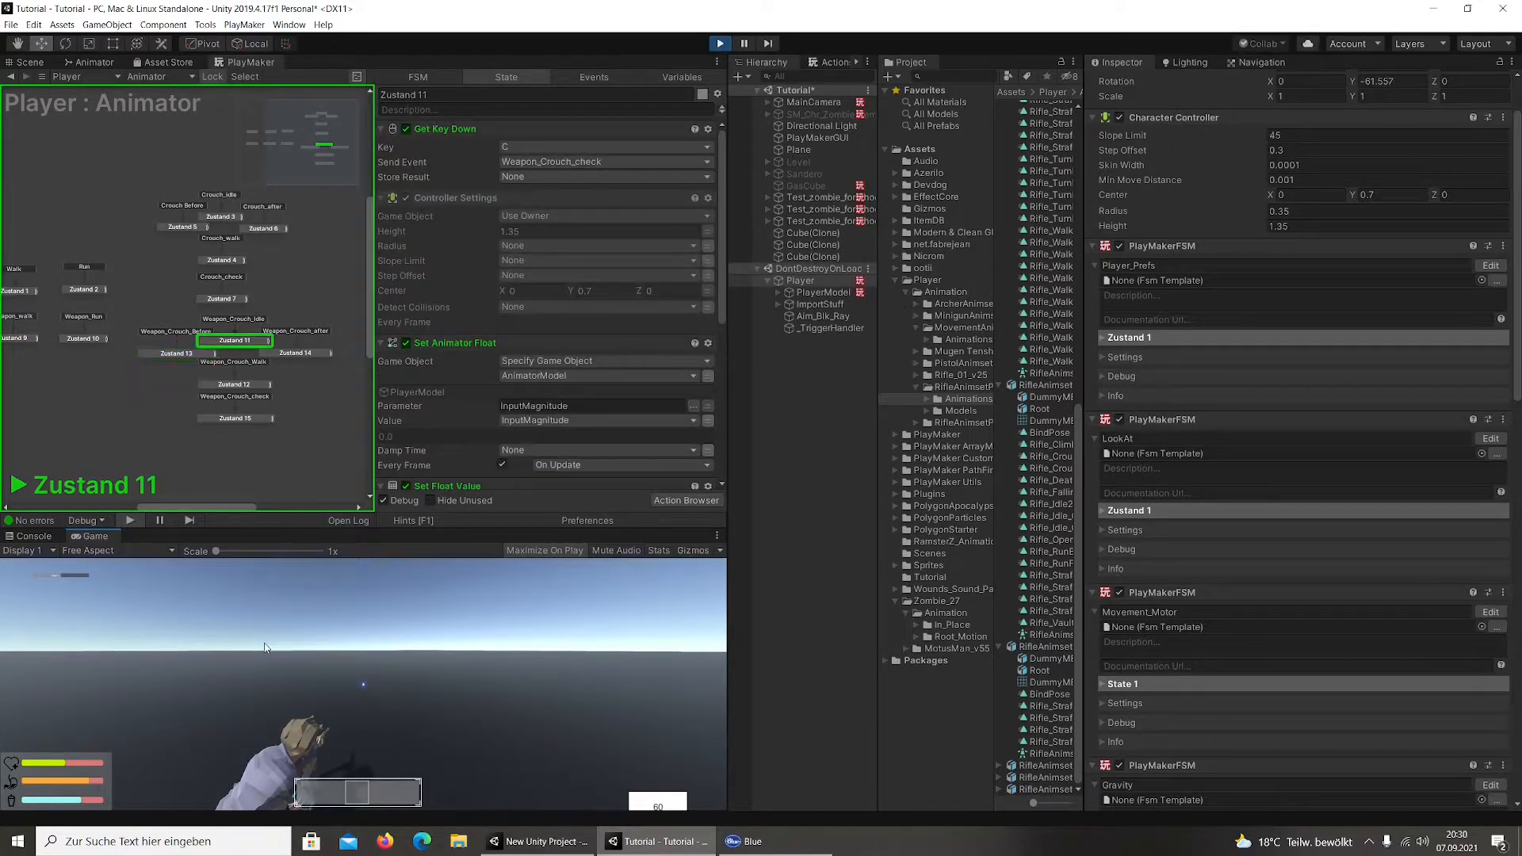
Test walking forward while crouched and aiming, checking the transitions between Zustand 11 and Zustand 12, and release and retake aim
{"action": "key", "text": "w"}
{"action": "key", "text": "w"}
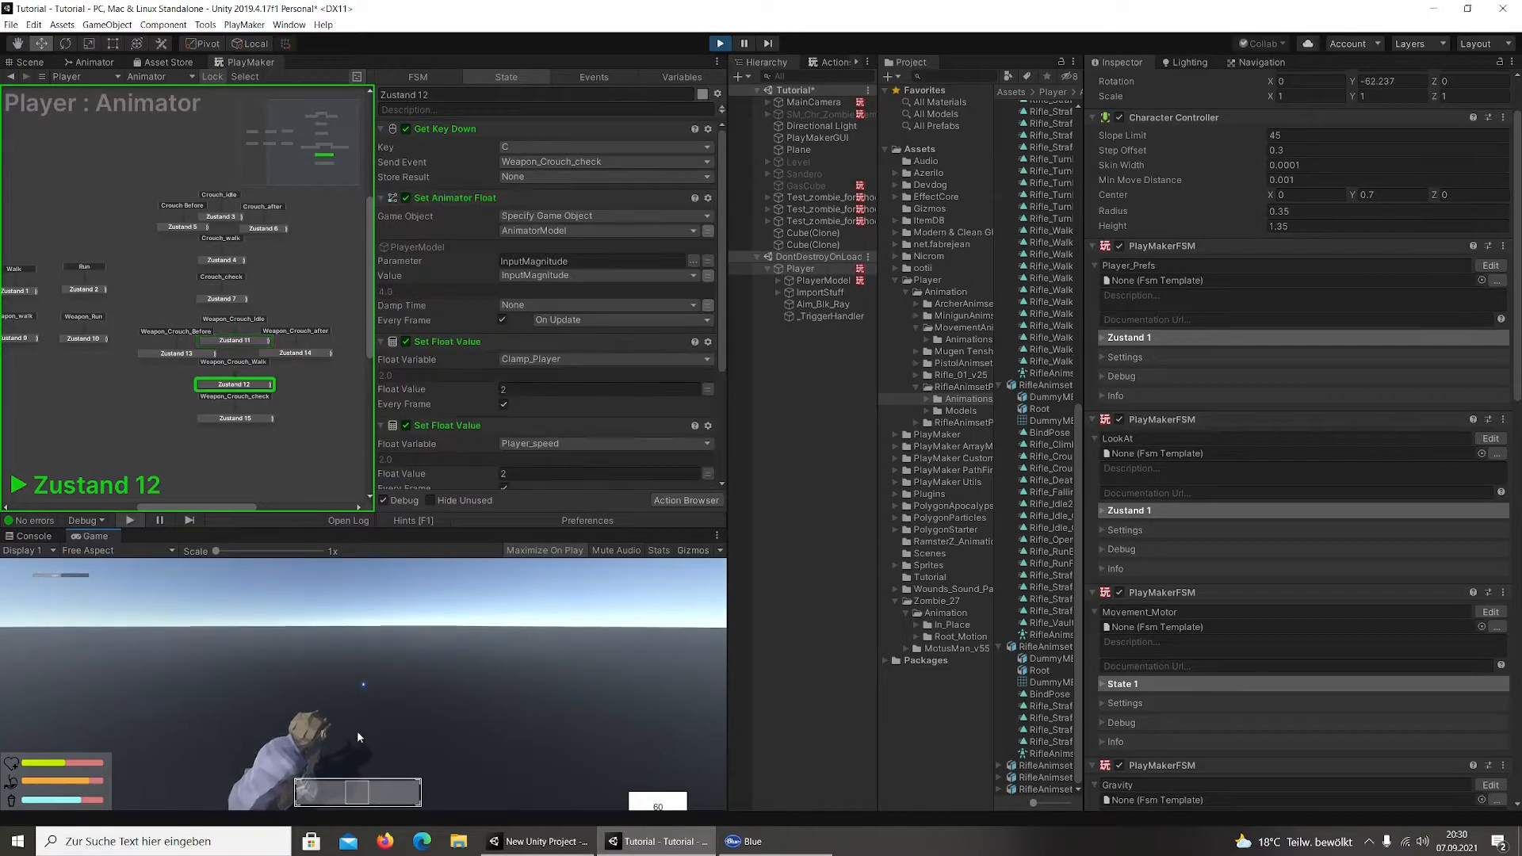
{"action": "key", "text": "w"}
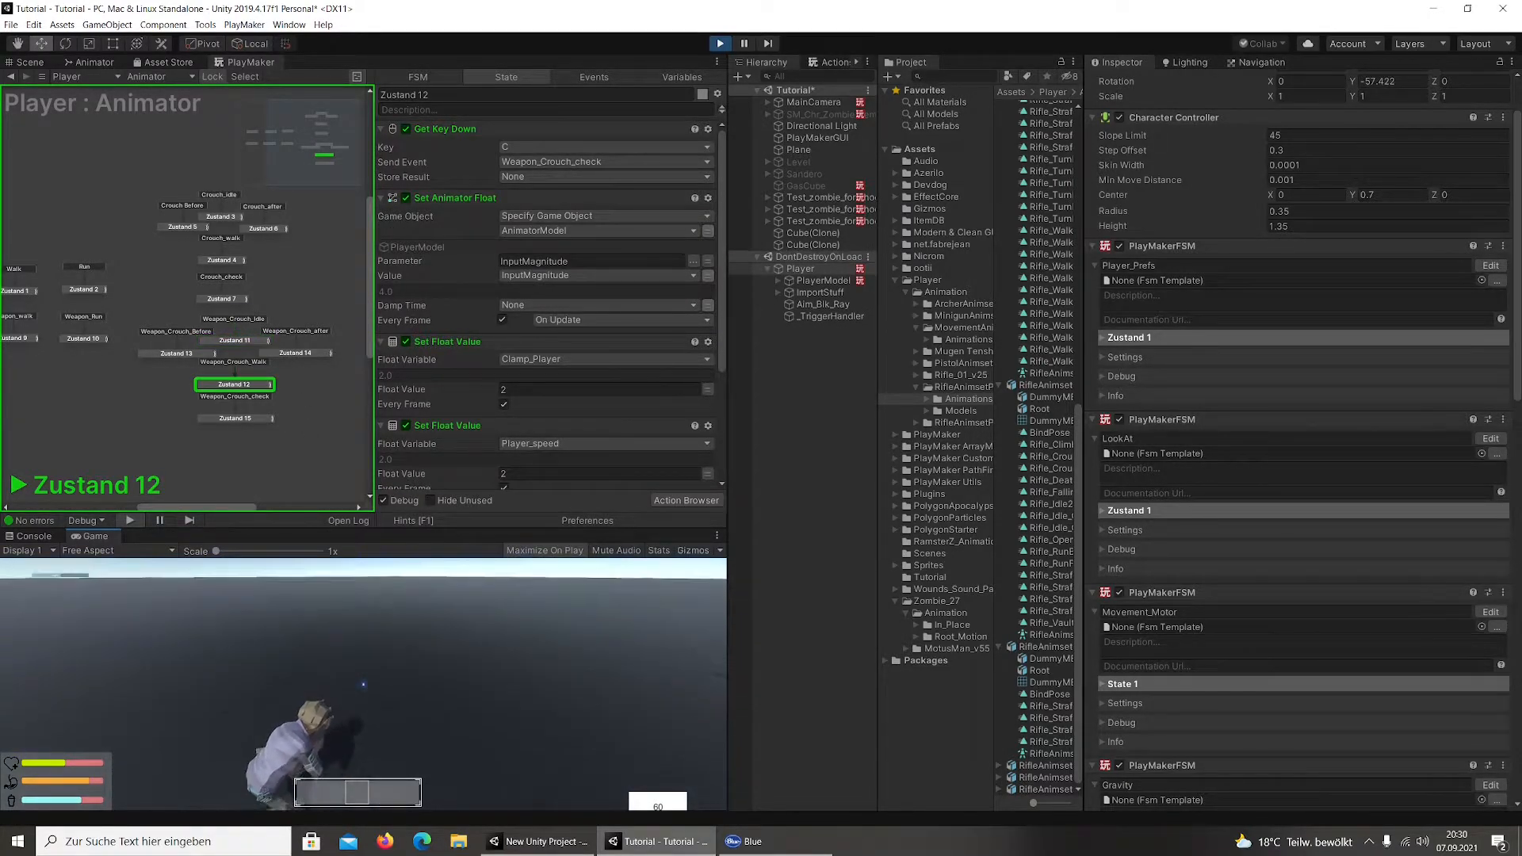
{"action": "key", "text": "w"}
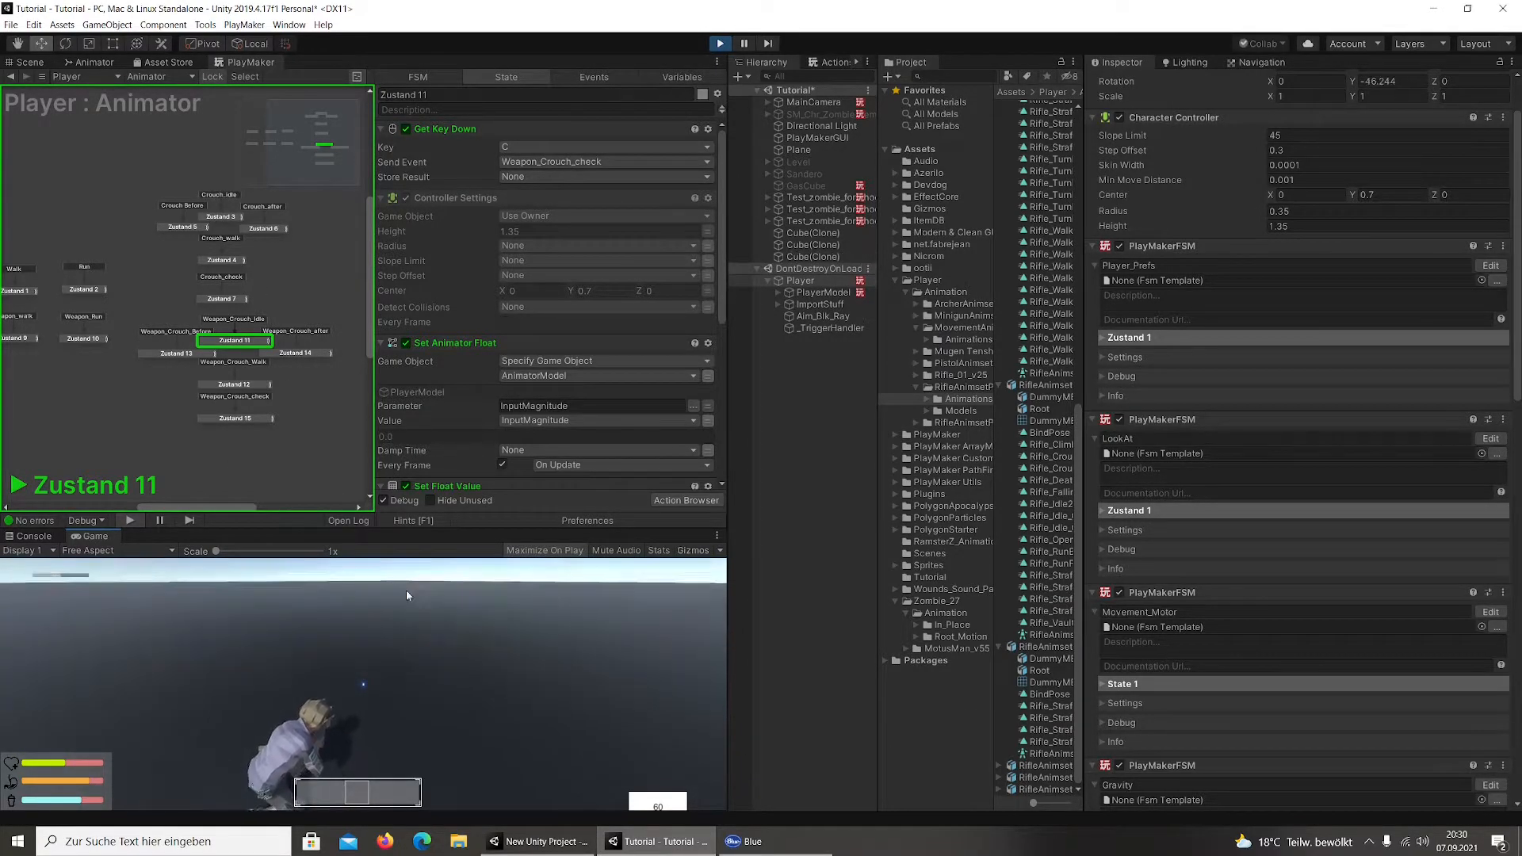
{"action": "key", "text": "w"}
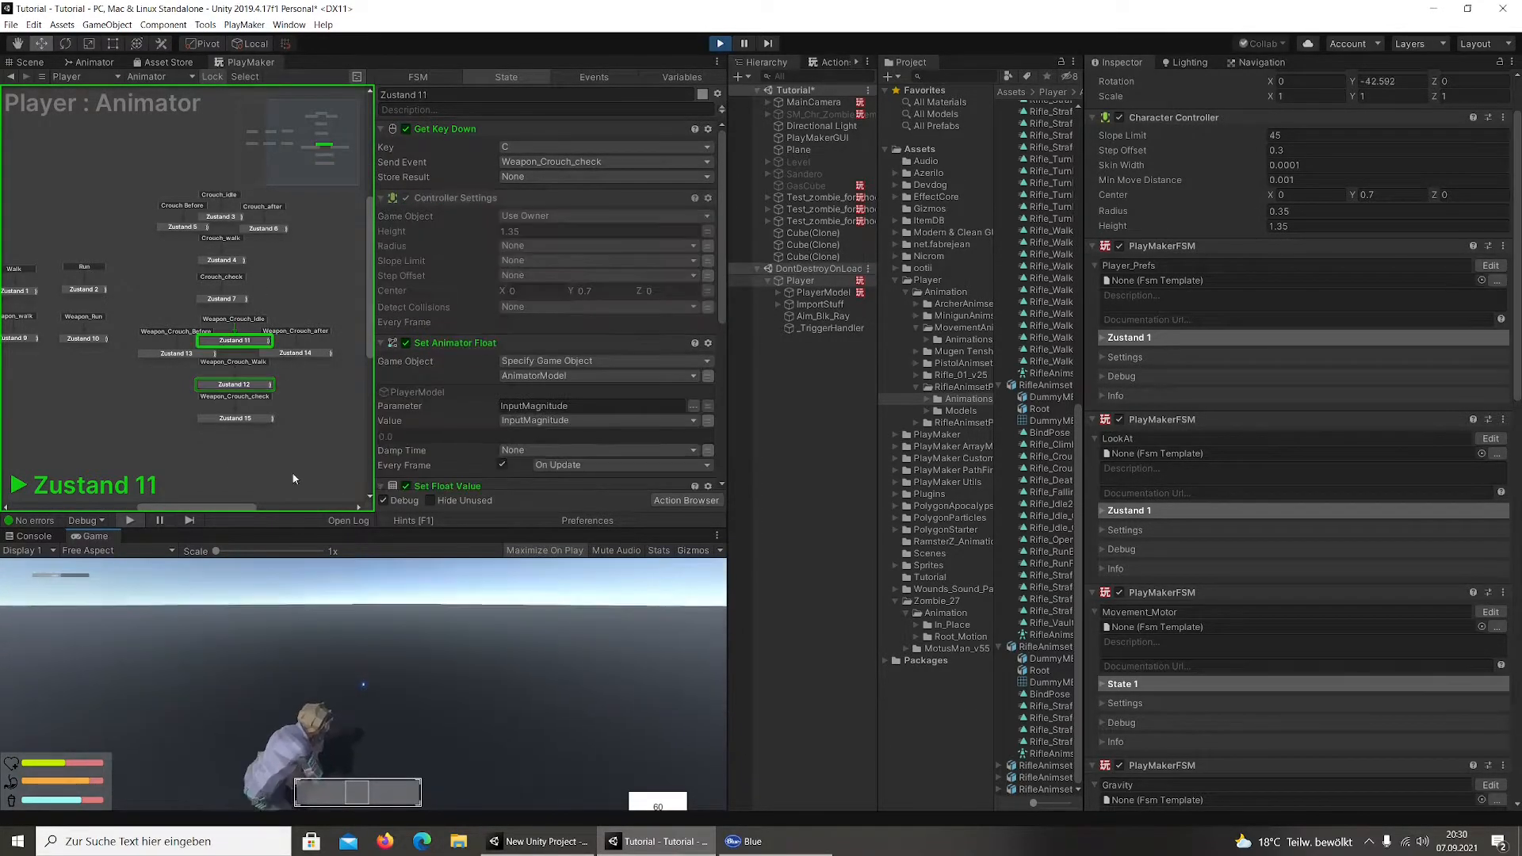
{"action": "key", "text": "w"}
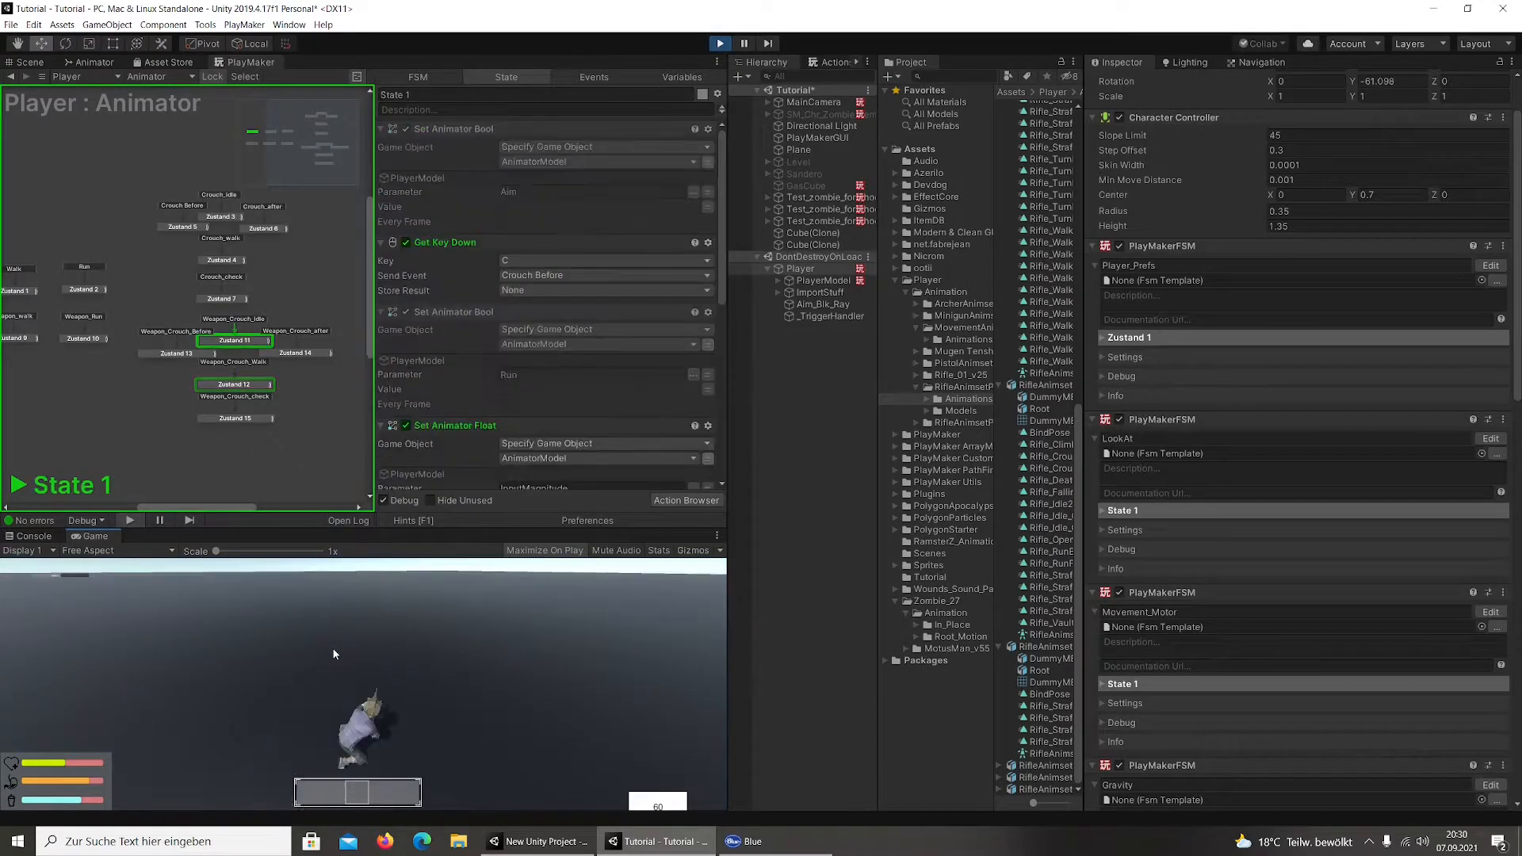
{"action": "right_click", "coordinate": [333, 654]}
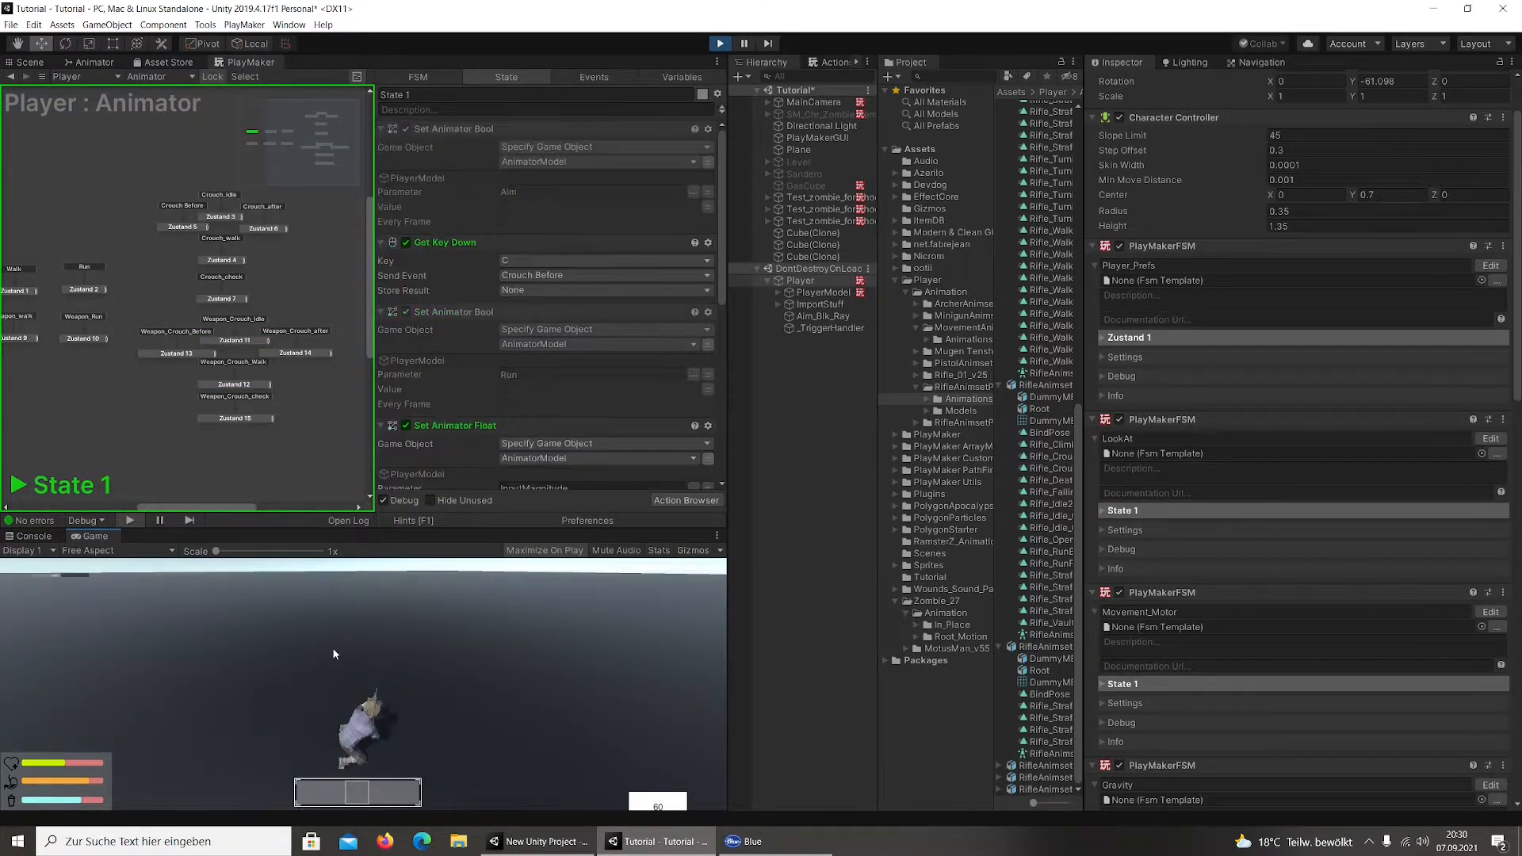
Test aiming the rifle and releasing aim while crouched, following the active states in the Animator FSM, and stop the game
{"action": "right_click", "coordinate": [333, 654]}
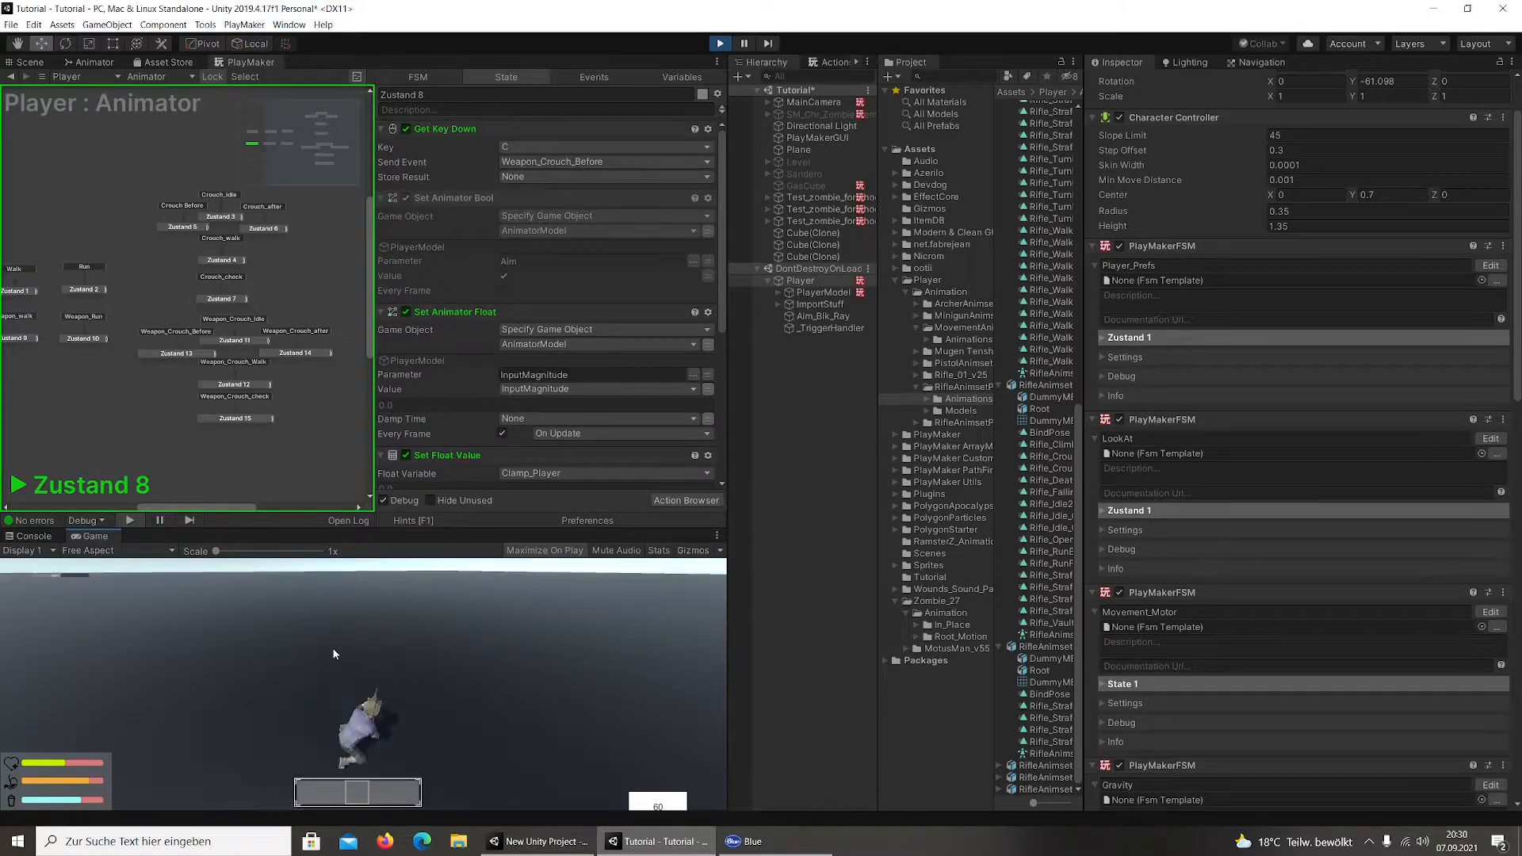
{"action": "right_click_drag", "start_coordinate": [334, 650], "coordinate": [195, 314]}
{"action": "scroll", "coordinate": [43, 315], "scroll_direction": "down", "scroll_amount": 3}
{"action": "left_click", "coordinate": [721, 44]}
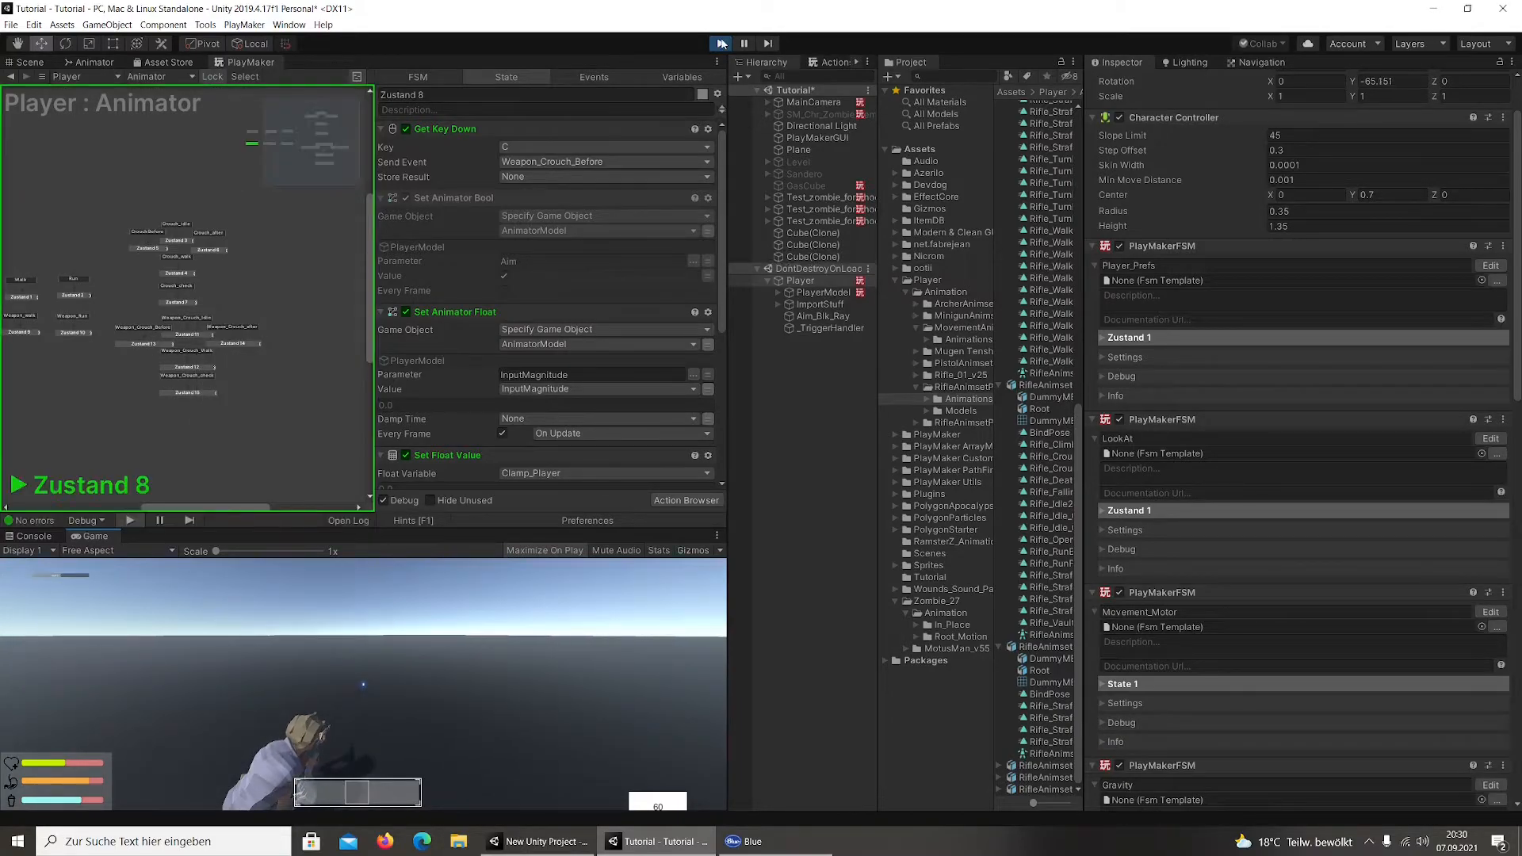
{"action": "middle_click_drag", "start_coordinate": [96, 361], "coordinate": [244, 320]}
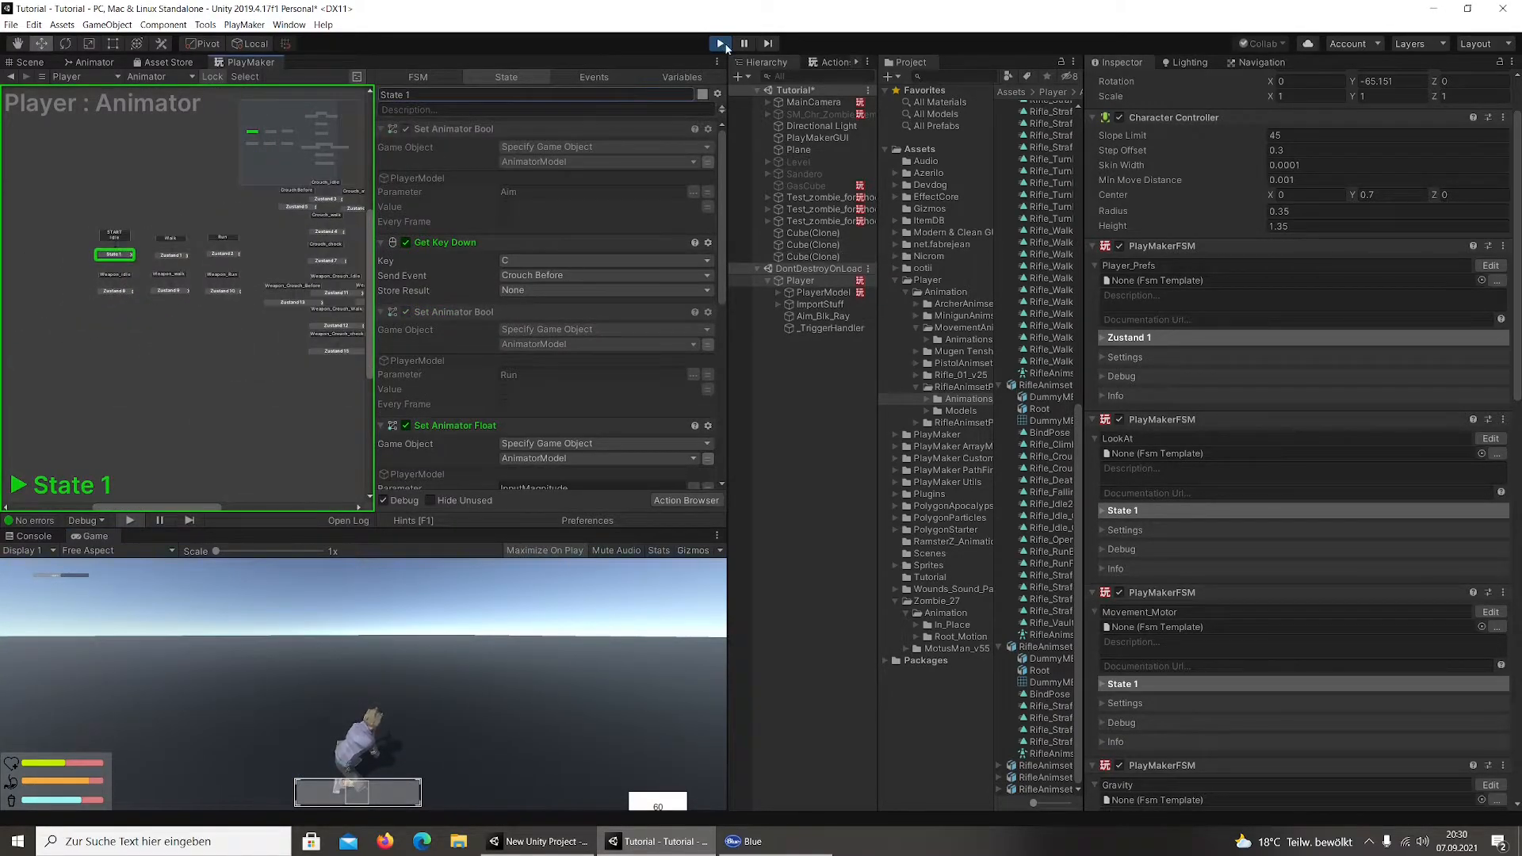
{"action": "left_click", "coordinate": [721, 43]}
Compare Zustand 8's actions with those of the weapon idle state Zustand 3 in New Unity Project, and return to the Tutorial project
{"action": "left_click", "coordinate": [112, 293]}
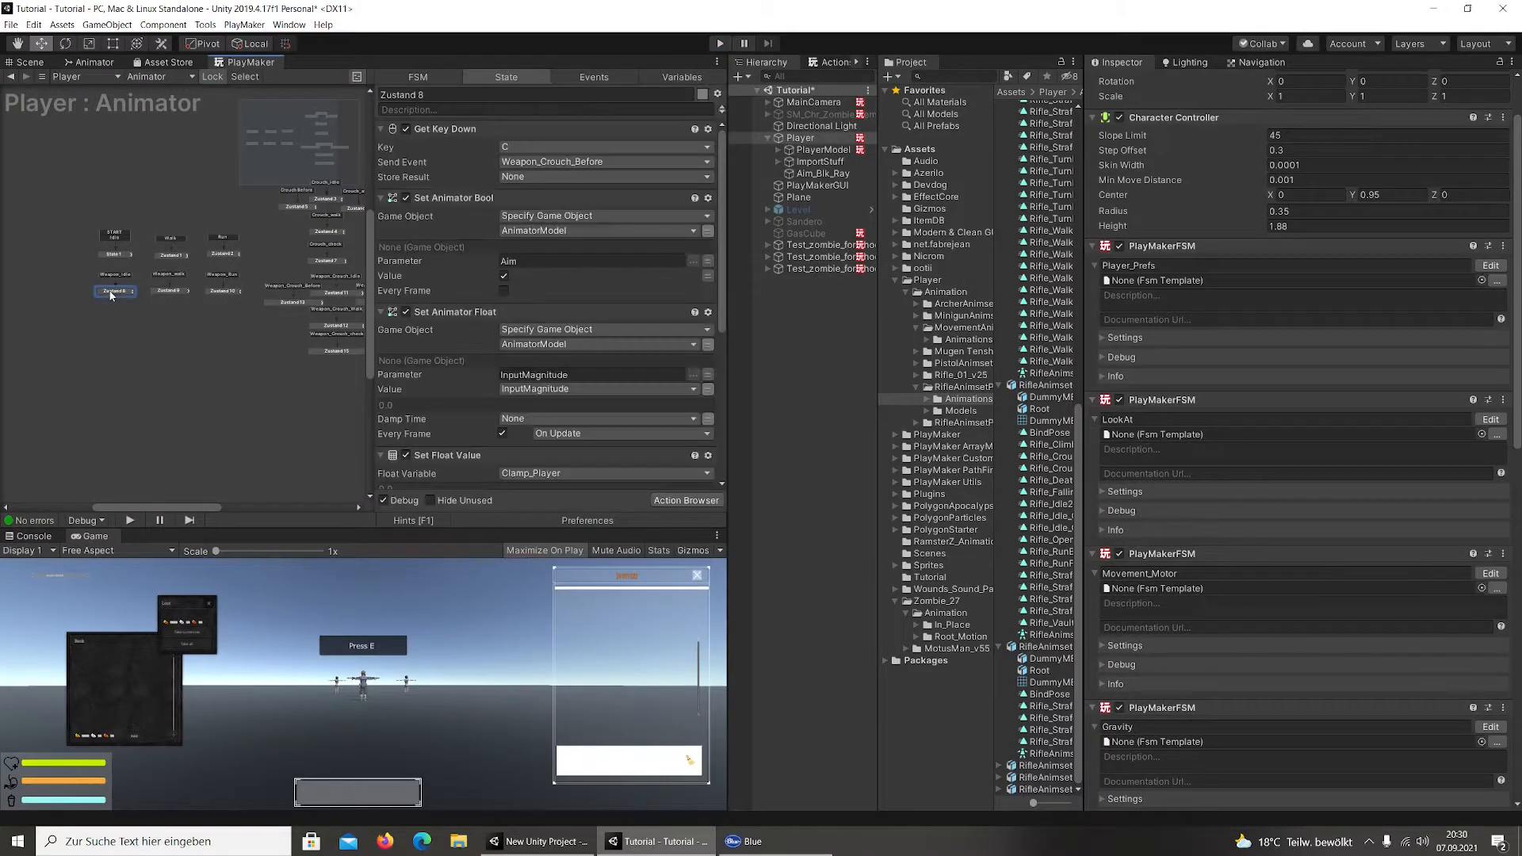
{"action": "scroll", "coordinate": [537, 281], "scroll_direction": "down", "scroll_amount": 5}
{"action": "scroll", "coordinate": [538, 281], "scroll_direction": "up", "scroll_amount": 5}
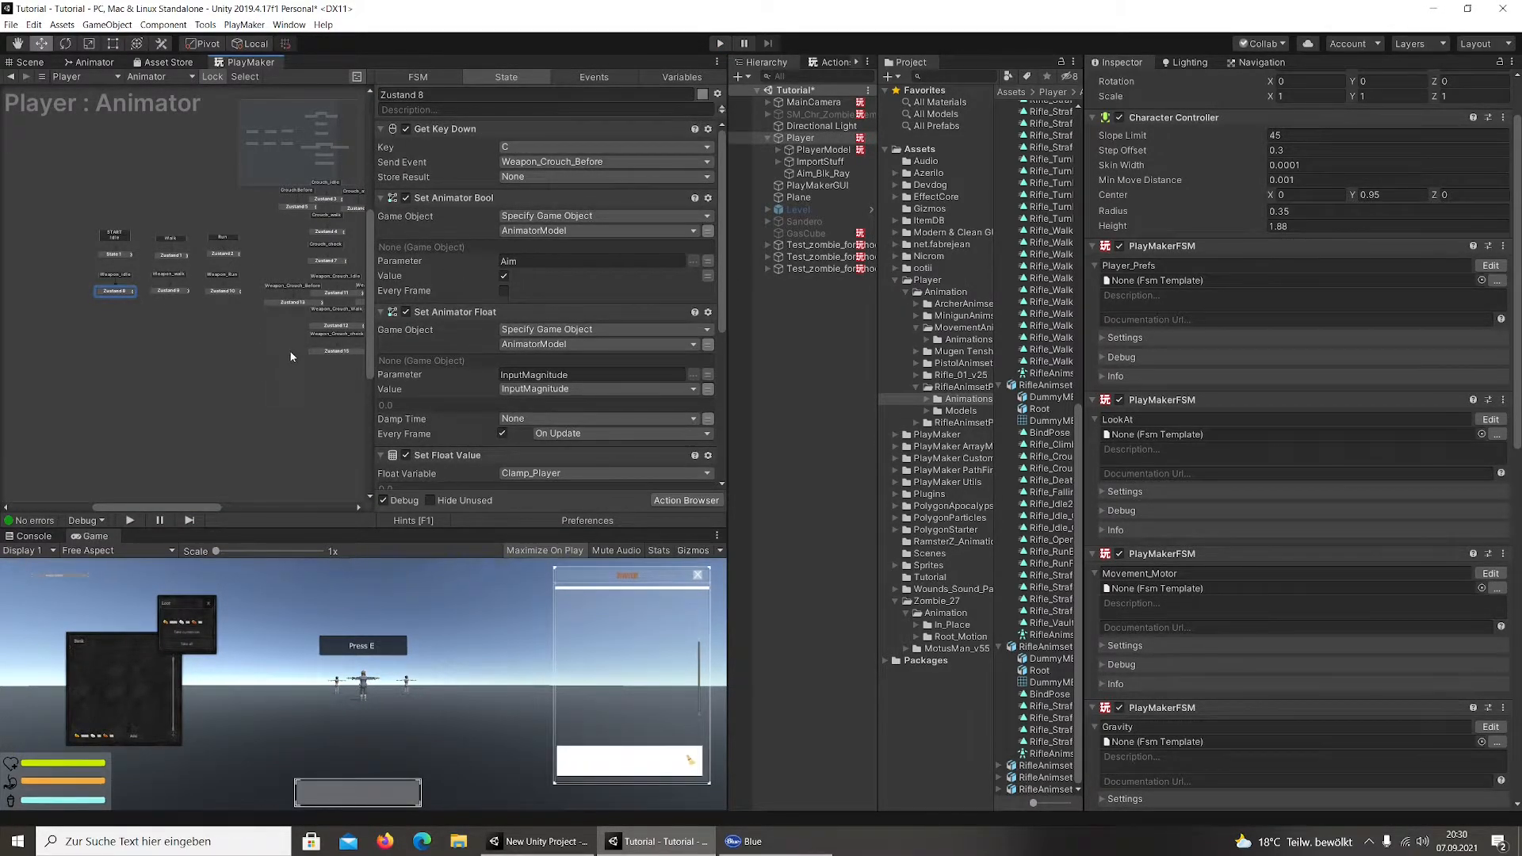
{"action": "middle_click_drag", "start_coordinate": [289, 350], "coordinate": [176, 332]}
{"action": "scroll", "coordinate": [496, 387], "scroll_direction": "down", "scroll_amount": 6}
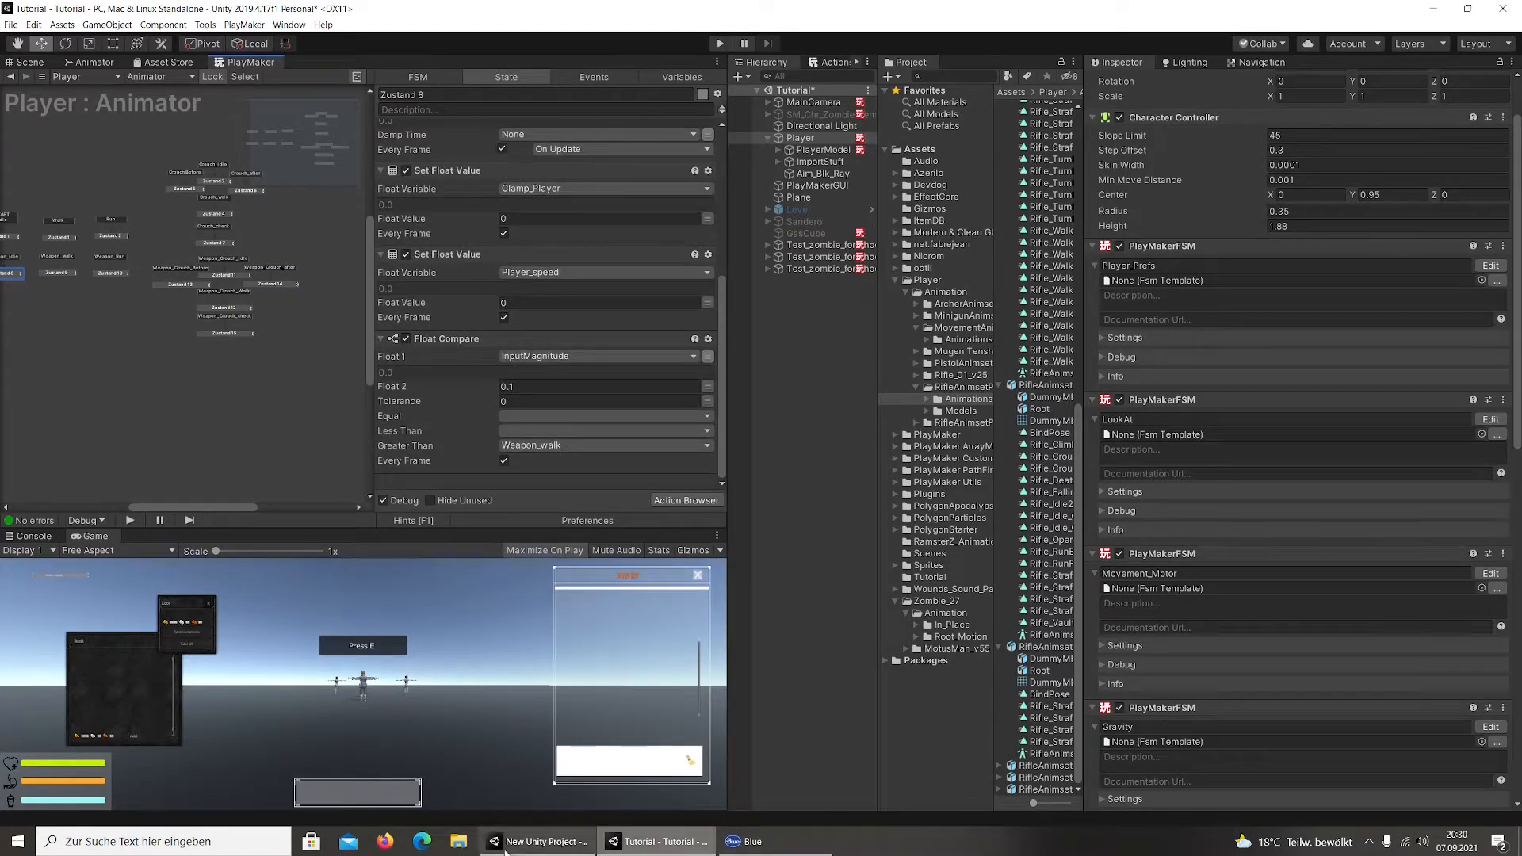
{"action": "left_click", "coordinate": [541, 841]}
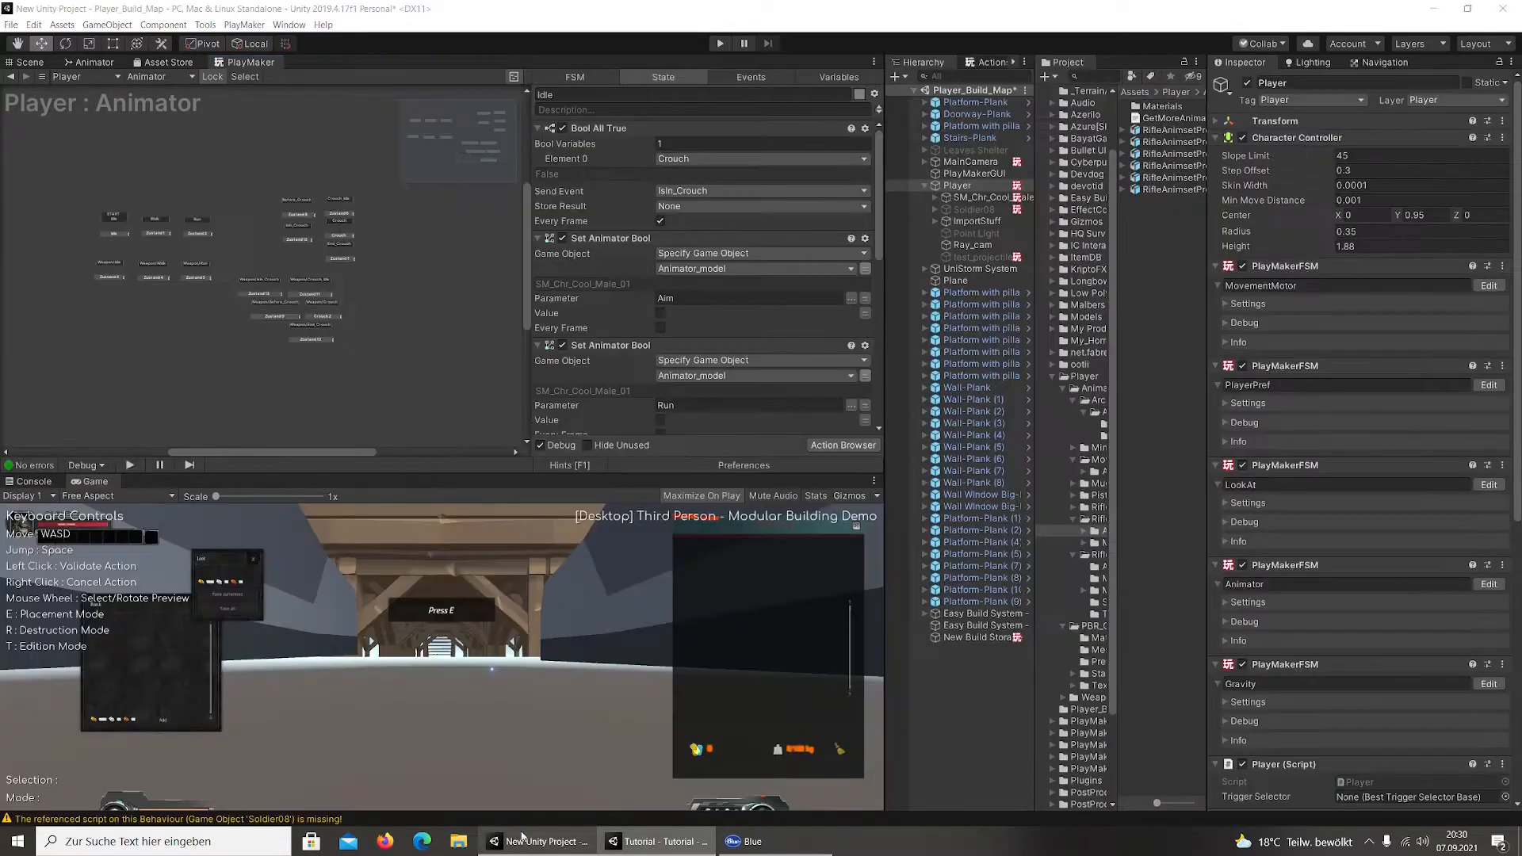
{"action": "left_click", "coordinate": [108, 276]}
{"action": "scroll", "coordinate": [679, 322], "scroll_direction": "down", "scroll_amount": 4}
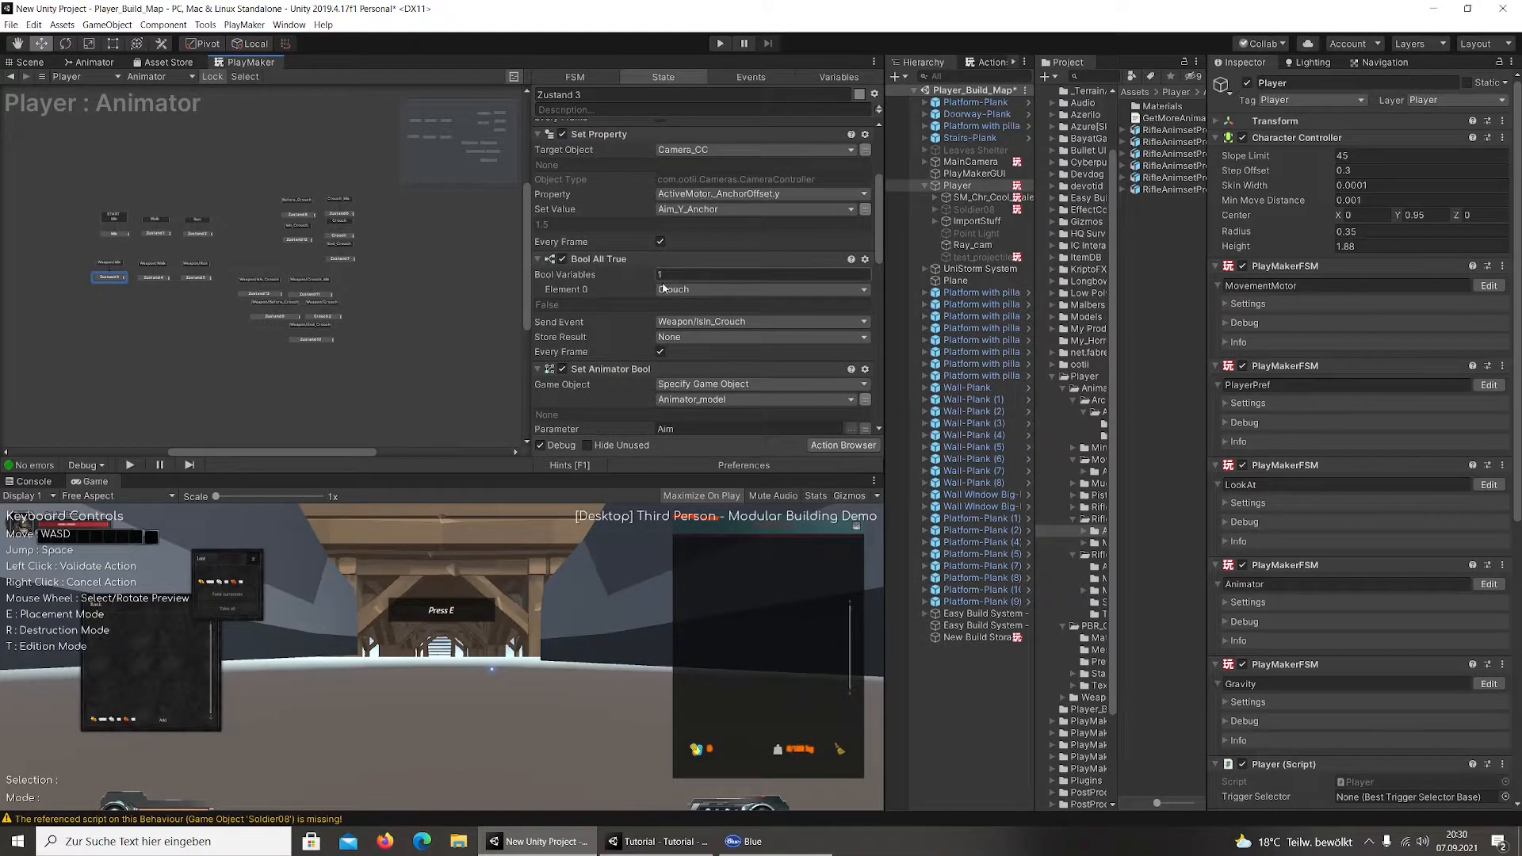
{"action": "left_click", "coordinate": [643, 842]}
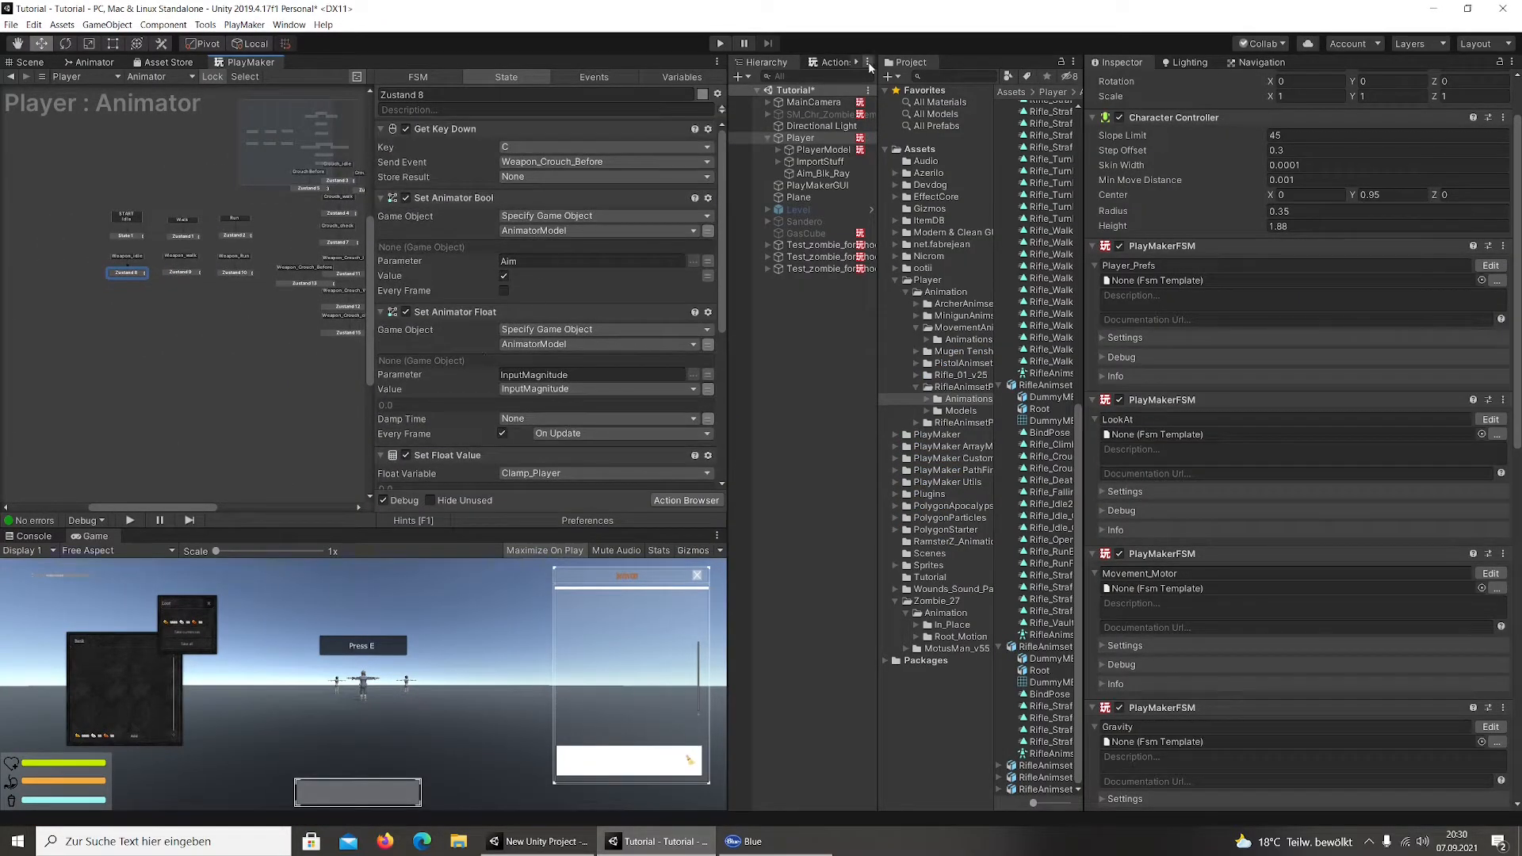
Add a Bool All True action to Zustand 8 and move it to the start of the state's action list
{"action": "left_click", "coordinate": [835, 62]}
{"action": "type", "text": "bool all"}
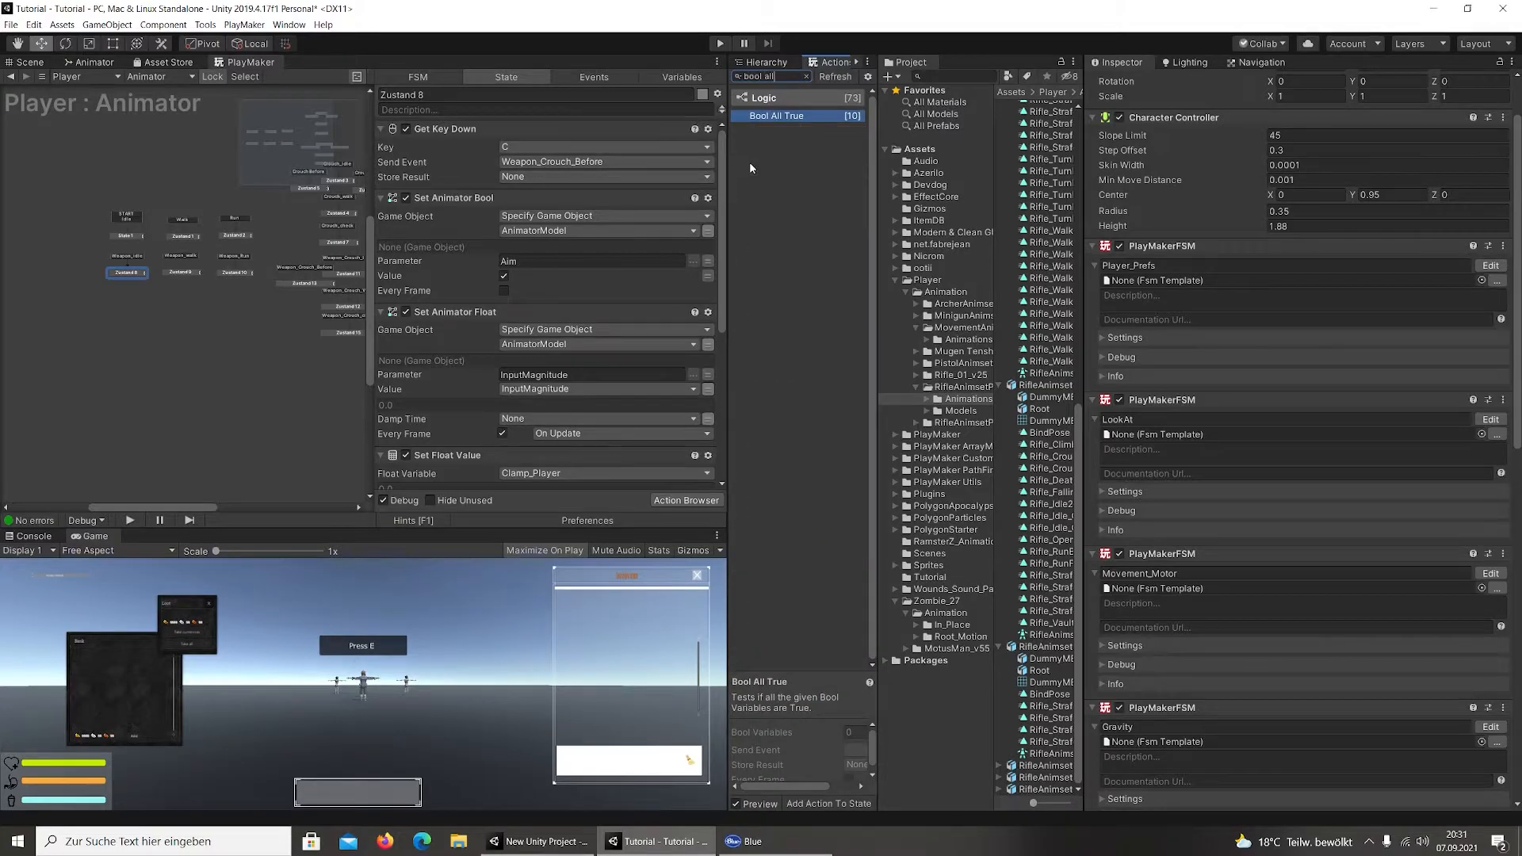
{"action": "key", "text": "Return"}
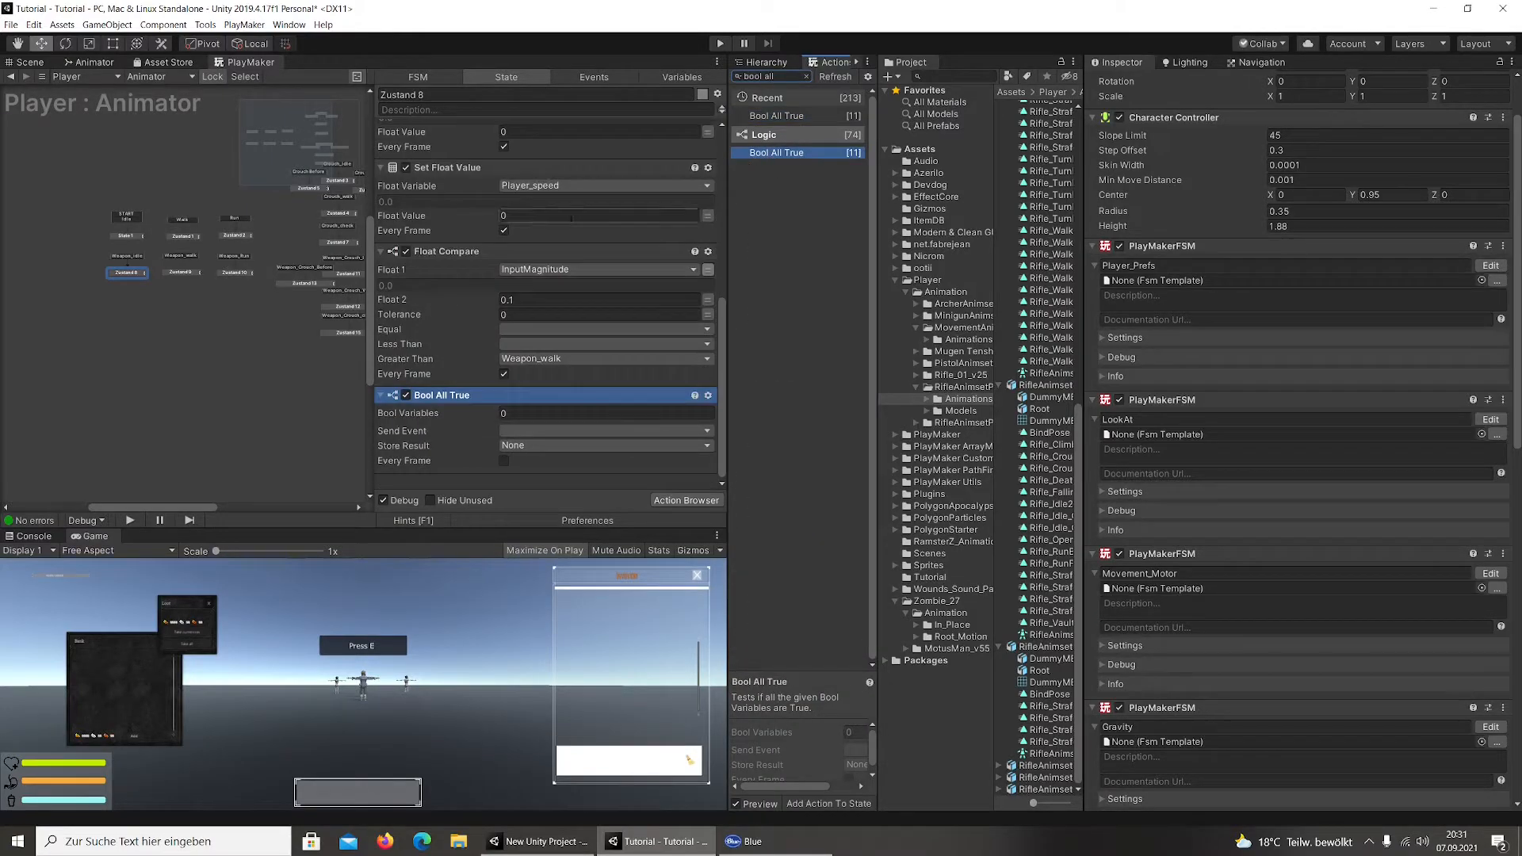
{"action": "left_click", "coordinate": [708, 395]}
{"action": "left_click", "coordinate": [769, 504]}
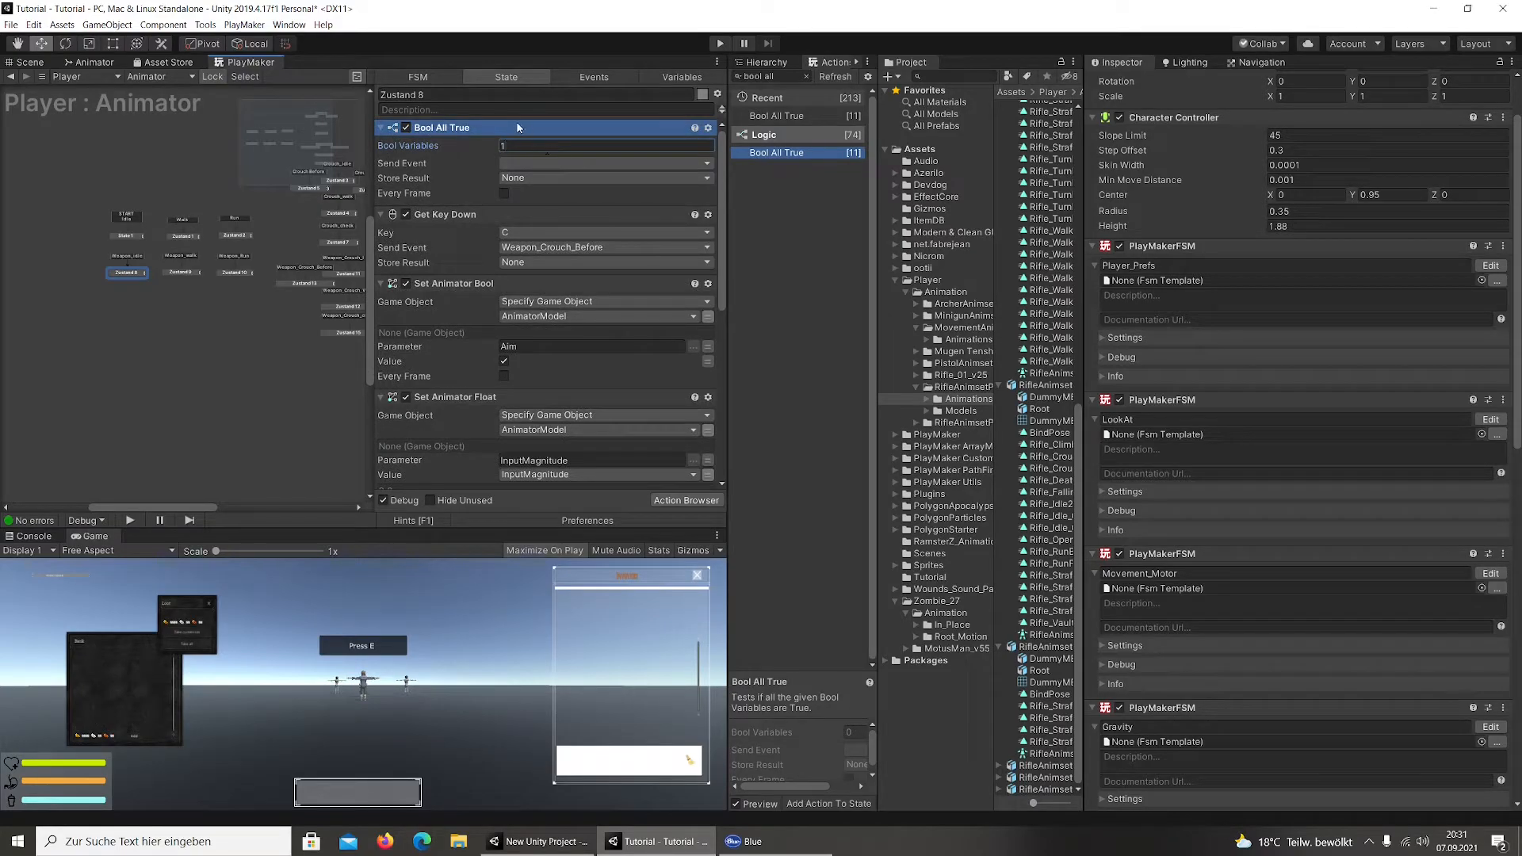
Give the Bool All True action one bool variable and assign the global variable Crouch to Element 0
{"action": "key", "text": "Return"}
{"action": "left_click", "coordinate": [528, 162]}
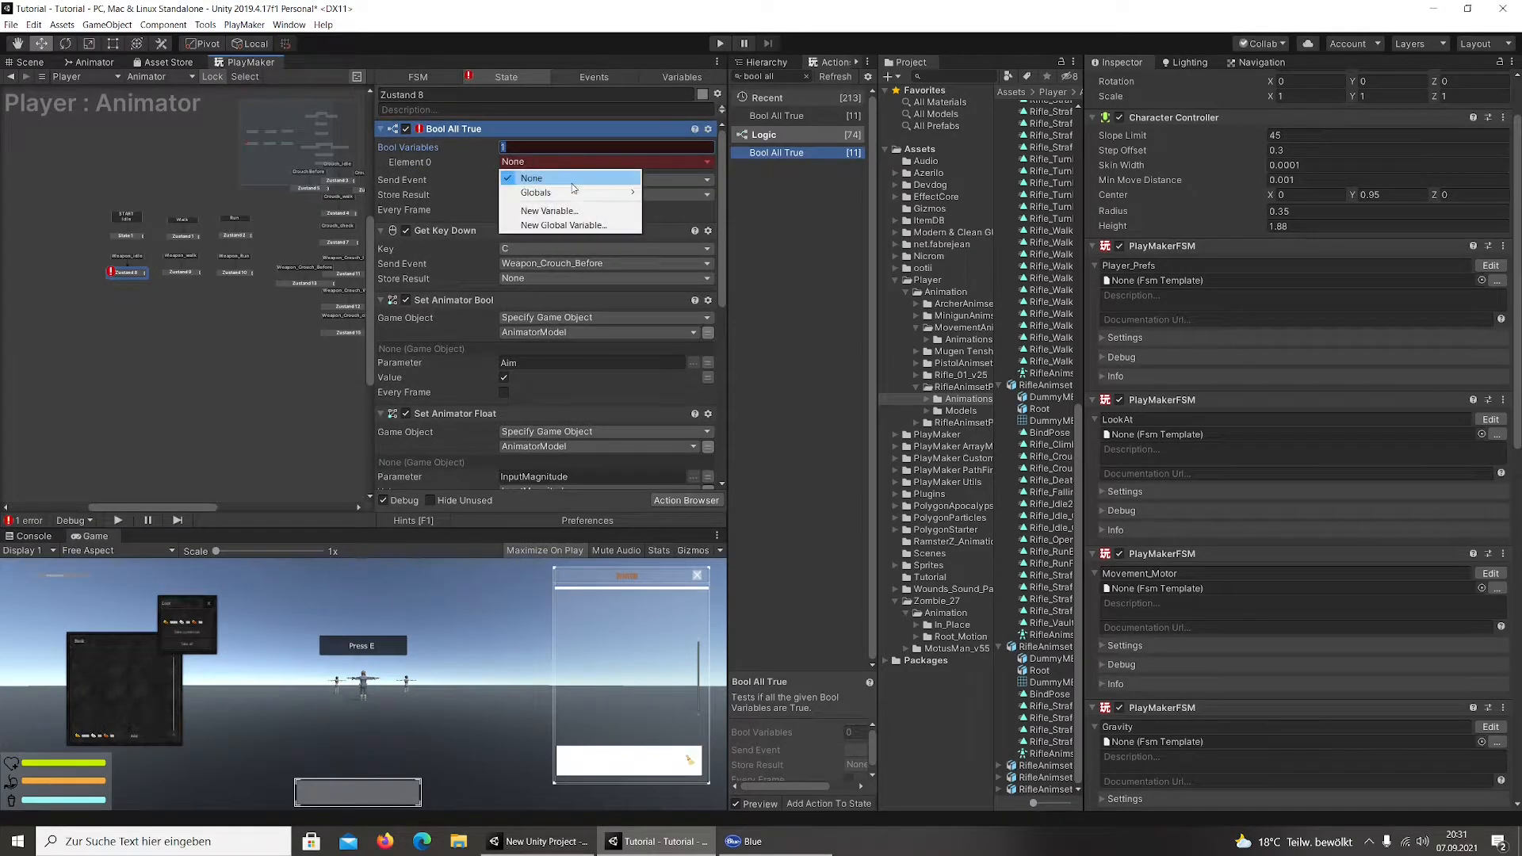
{"action": "mouse_move", "coordinate": [577, 193]}
{"action": "left_click", "coordinate": [675, 207]}
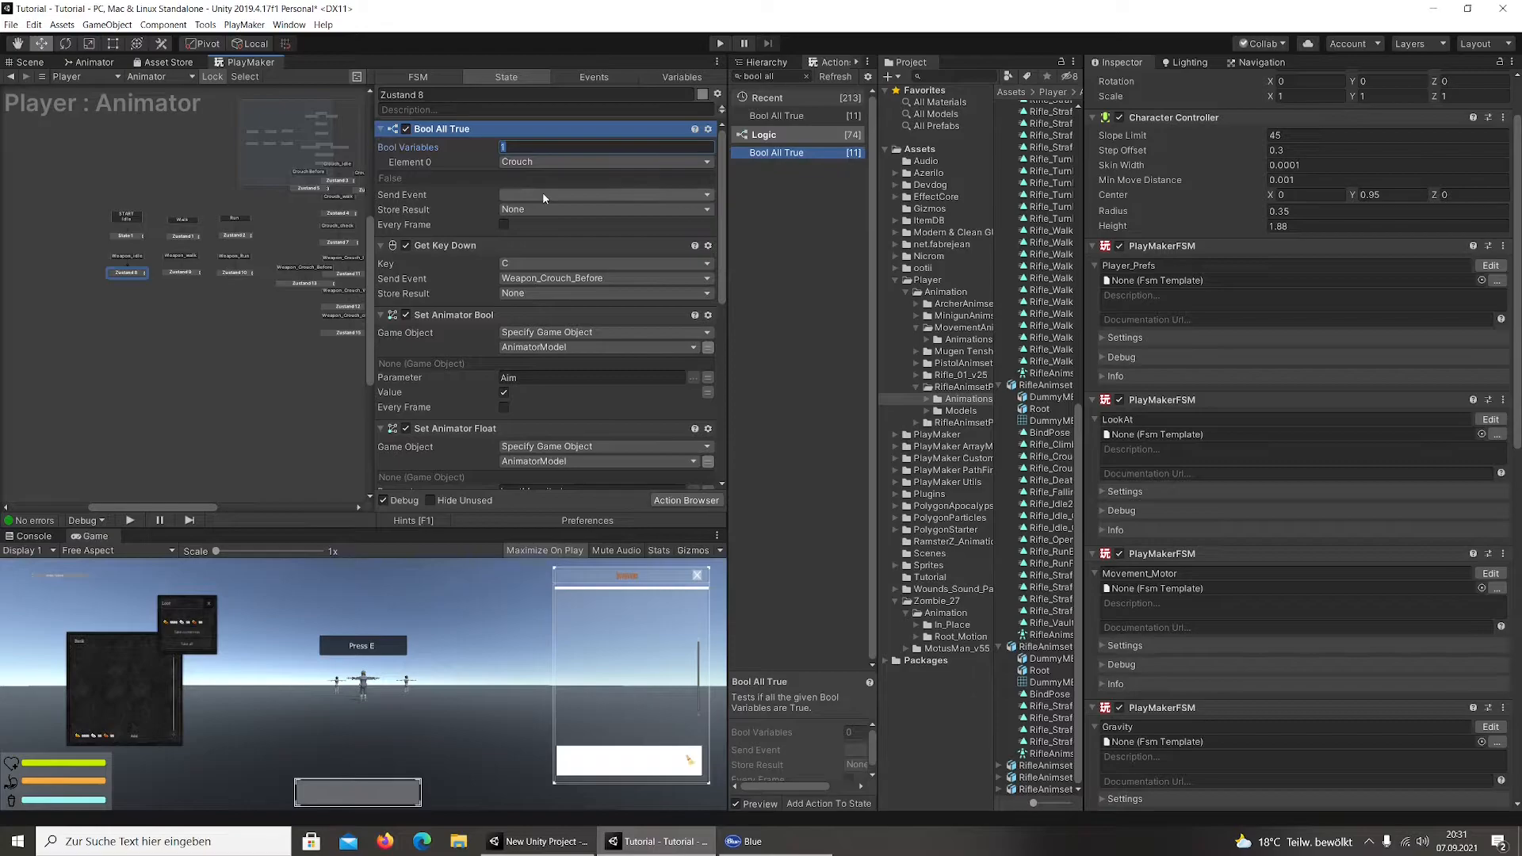
Set the Bool All True action's Send Event to Weapon_Crouch_Idle and have it evaluated every frame, checking the reference project's setup
{"action": "left_click", "coordinate": [539, 841]}
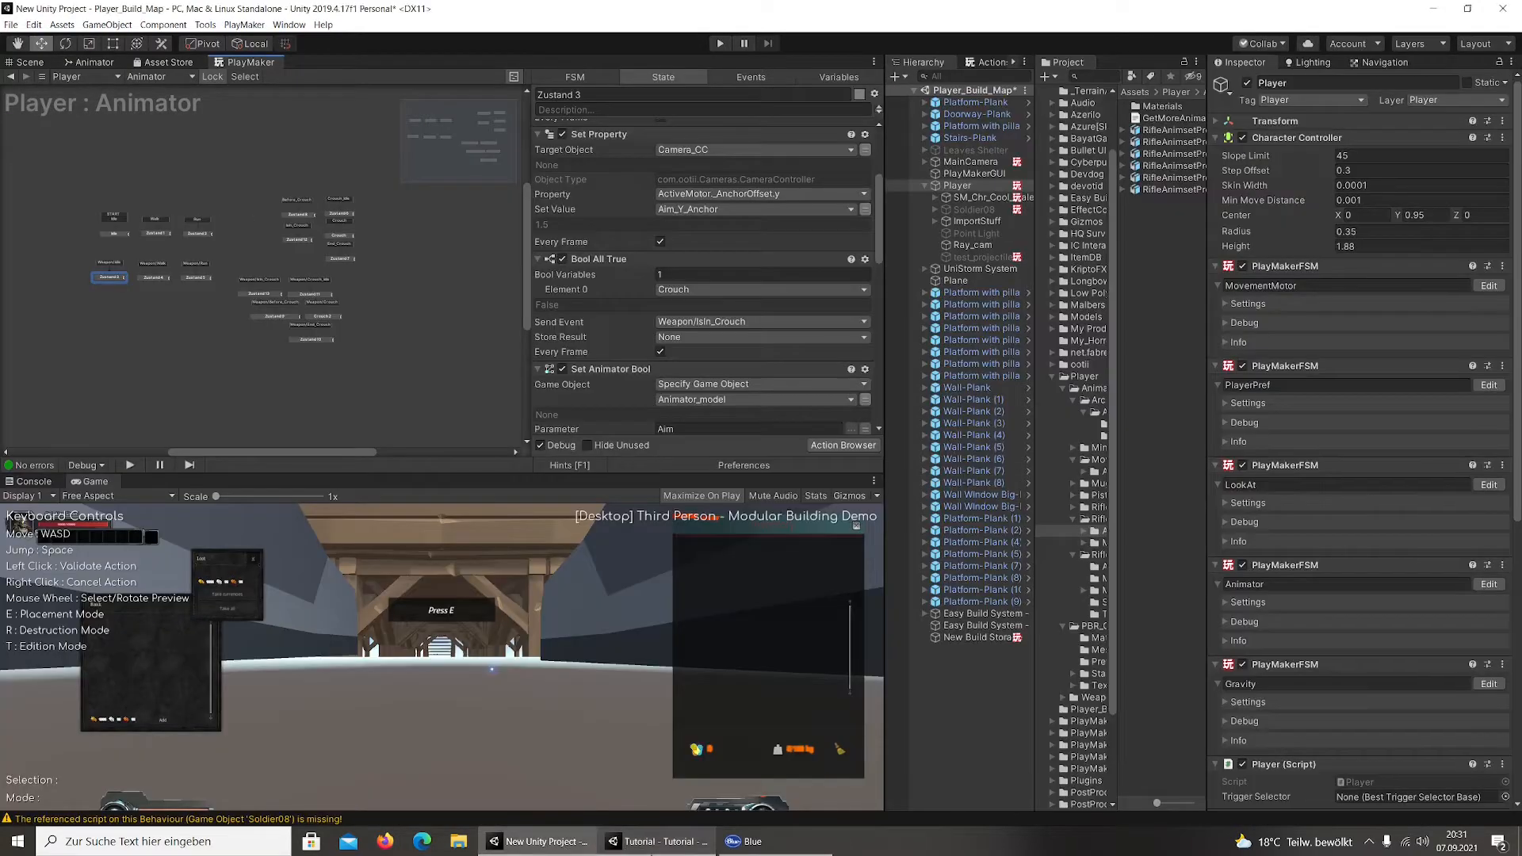
{"action": "left_click", "coordinate": [658, 841]}
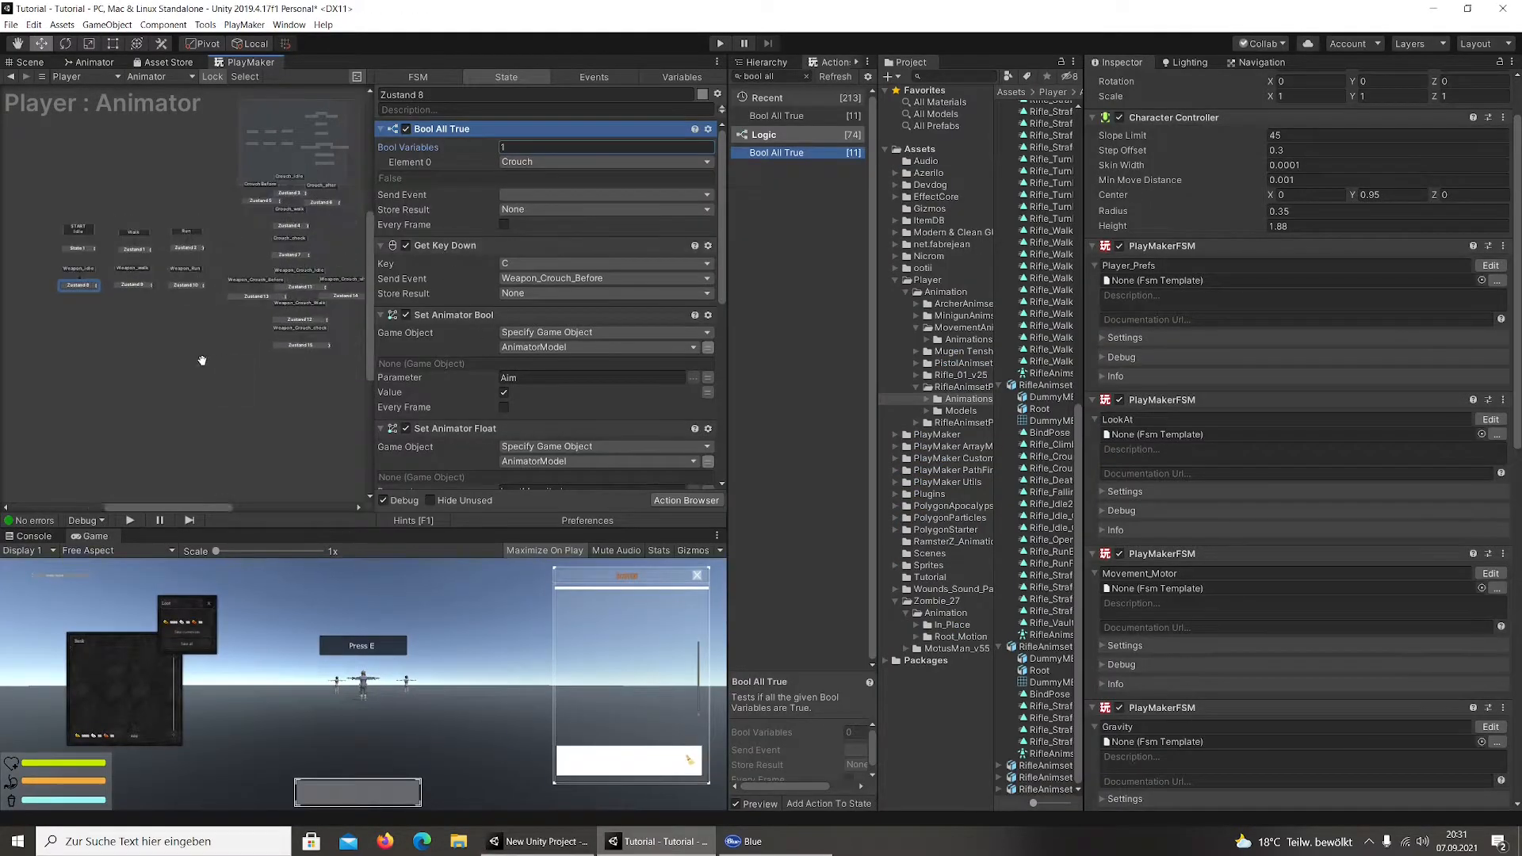
{"action": "scroll", "coordinate": [258, 344], "scroll_direction": "up", "scroll_amount": 1}
{"action": "middle_click_drag", "start_coordinate": [308, 343], "coordinate": [271, 421]}
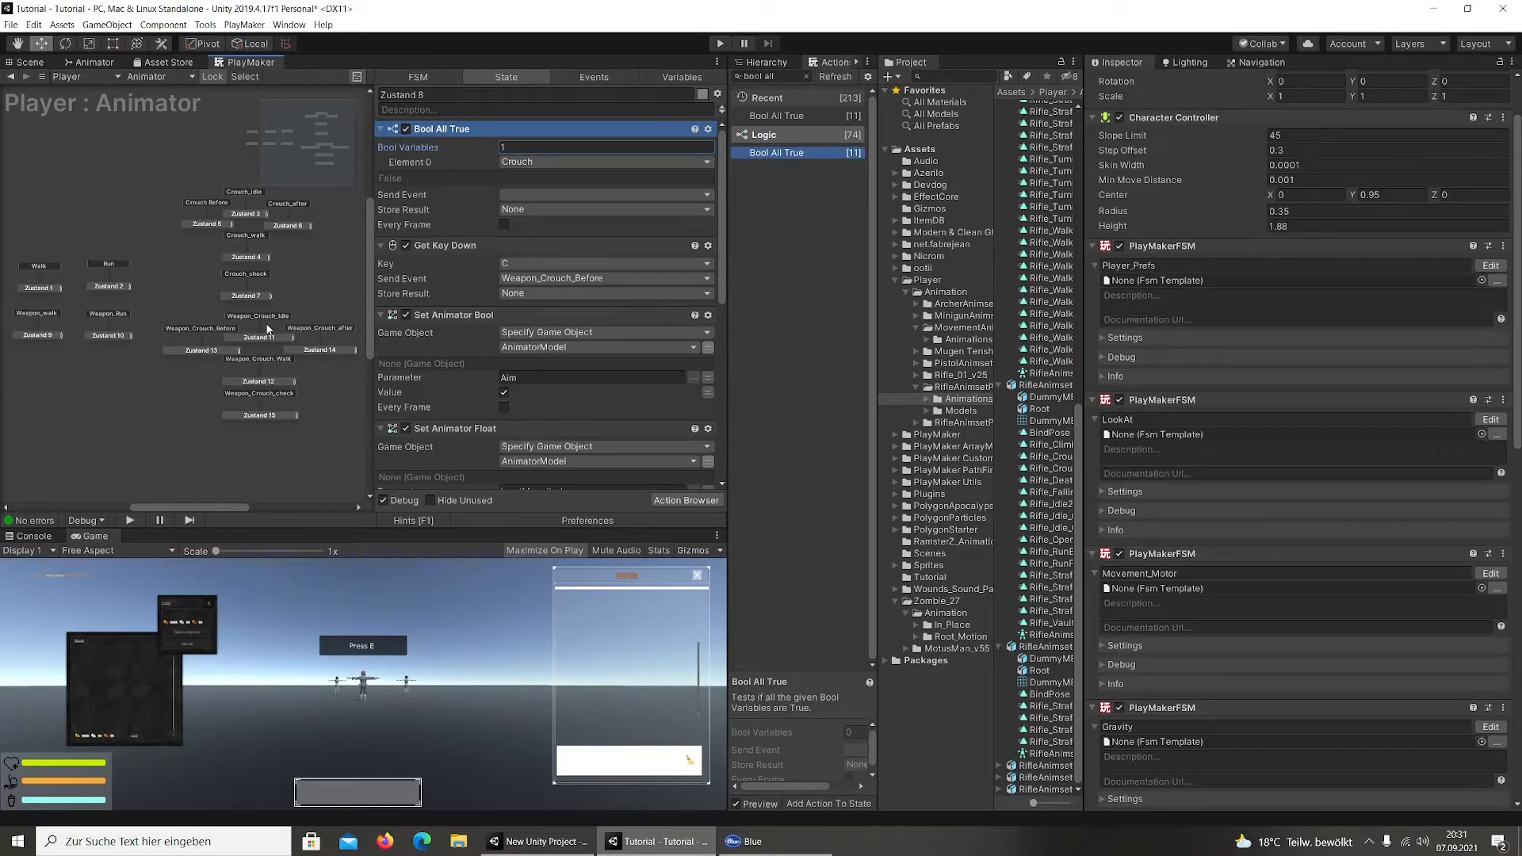
{"action": "left_click", "coordinate": [519, 196]}
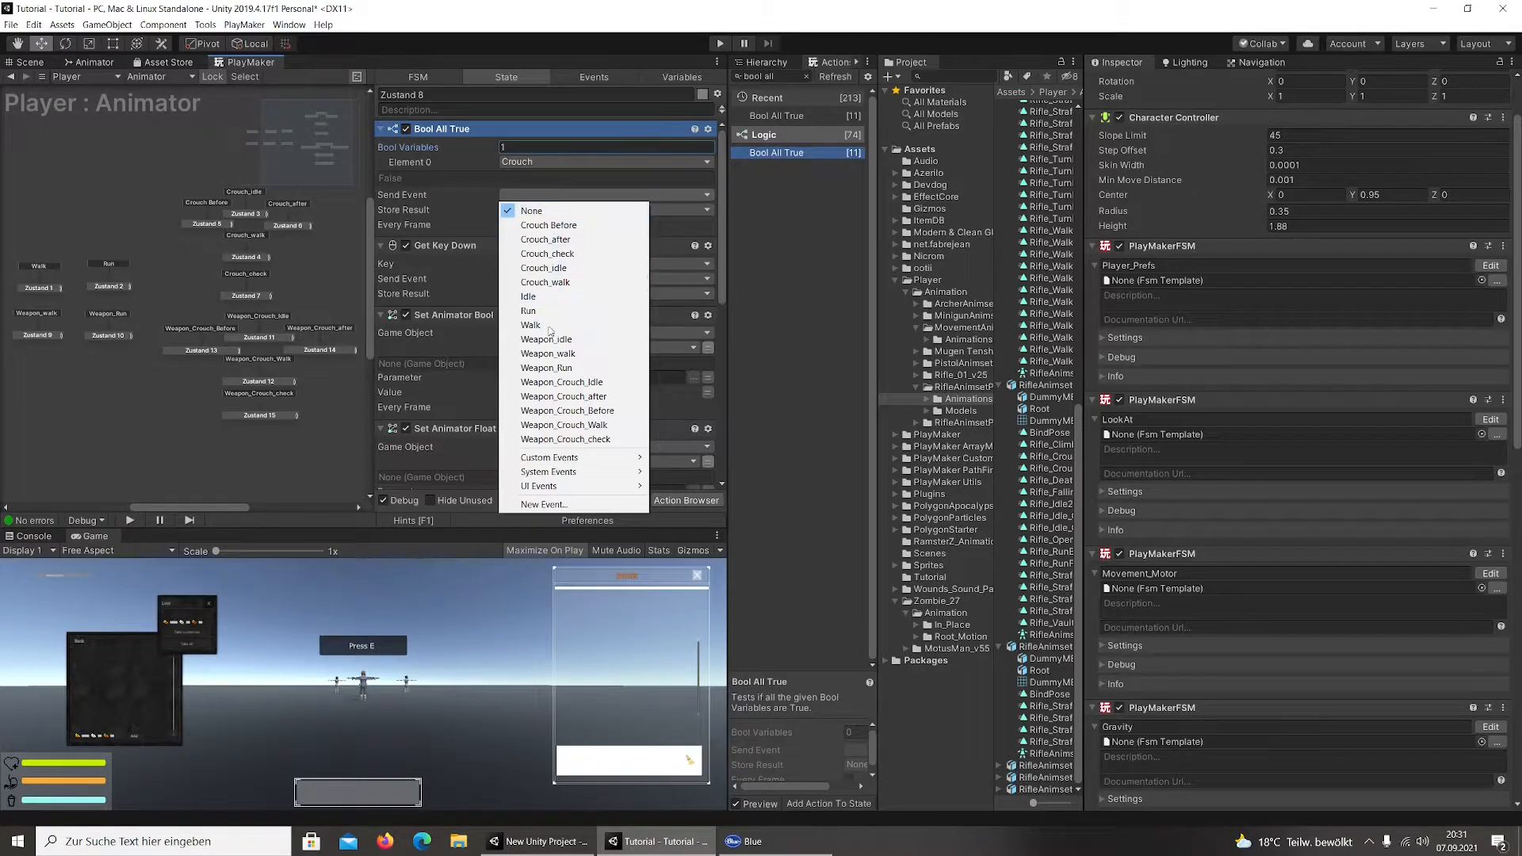
{"action": "left_click", "coordinate": [562, 383]}
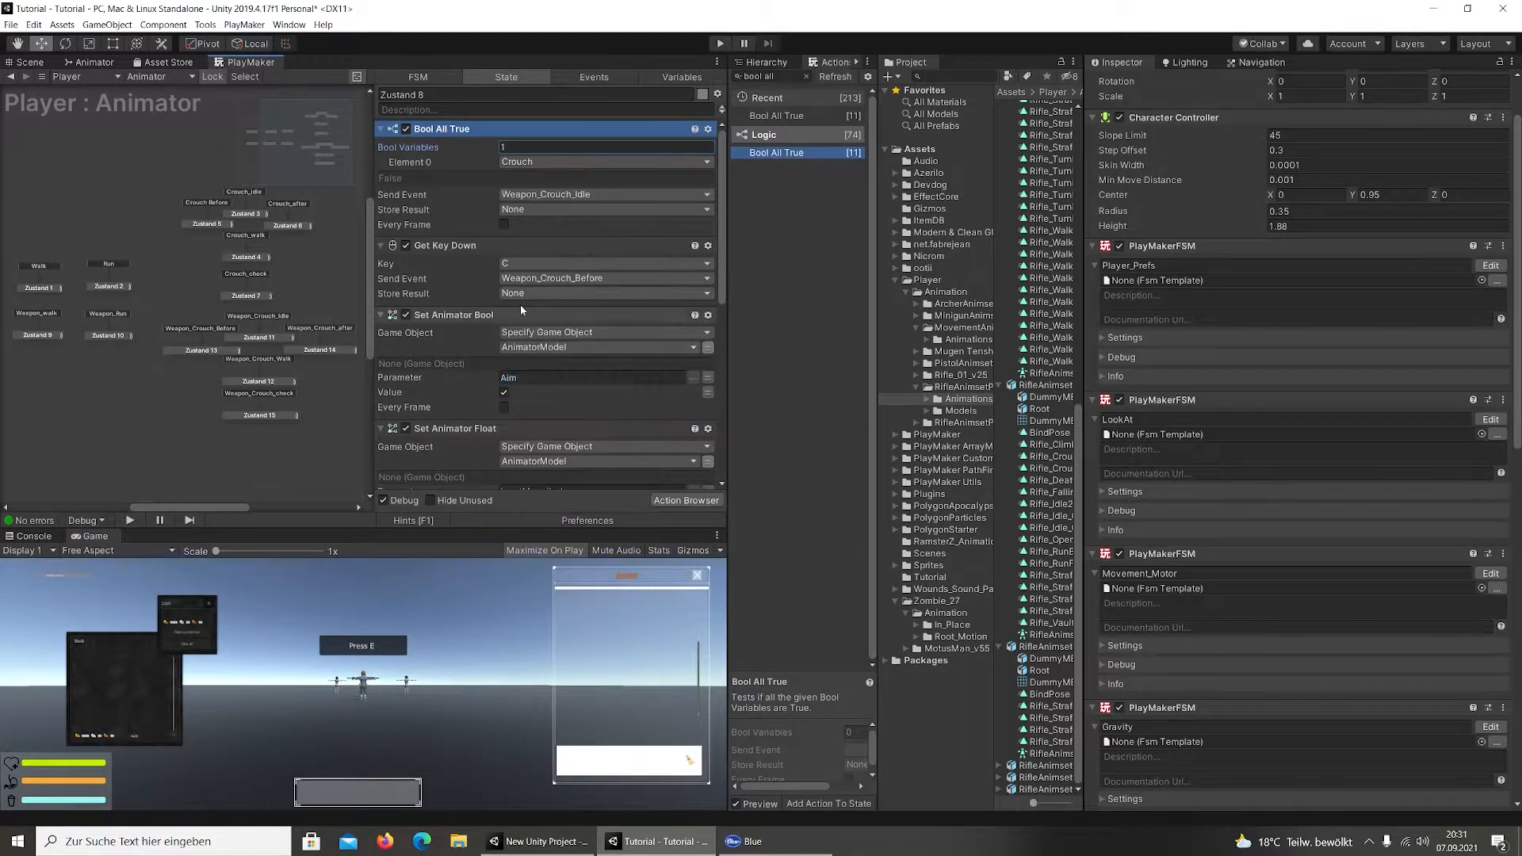
{"action": "middle_click_drag", "start_coordinate": [209, 382], "coordinate": [346, 354]}
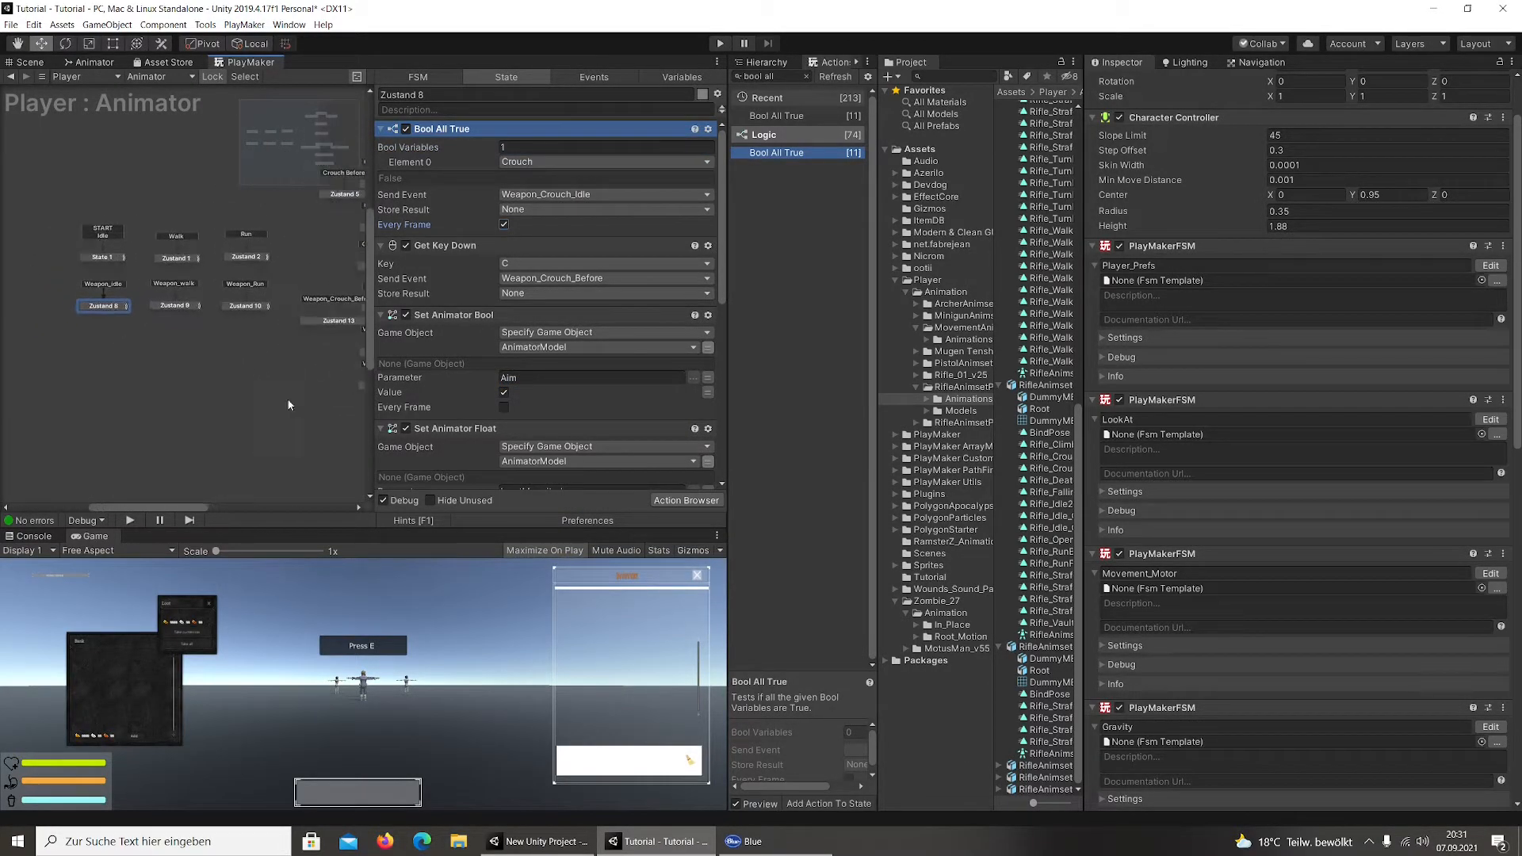
Run the game, equip the rifle from the inventory and close the inventory
{"action": "left_click", "coordinate": [716, 45]}
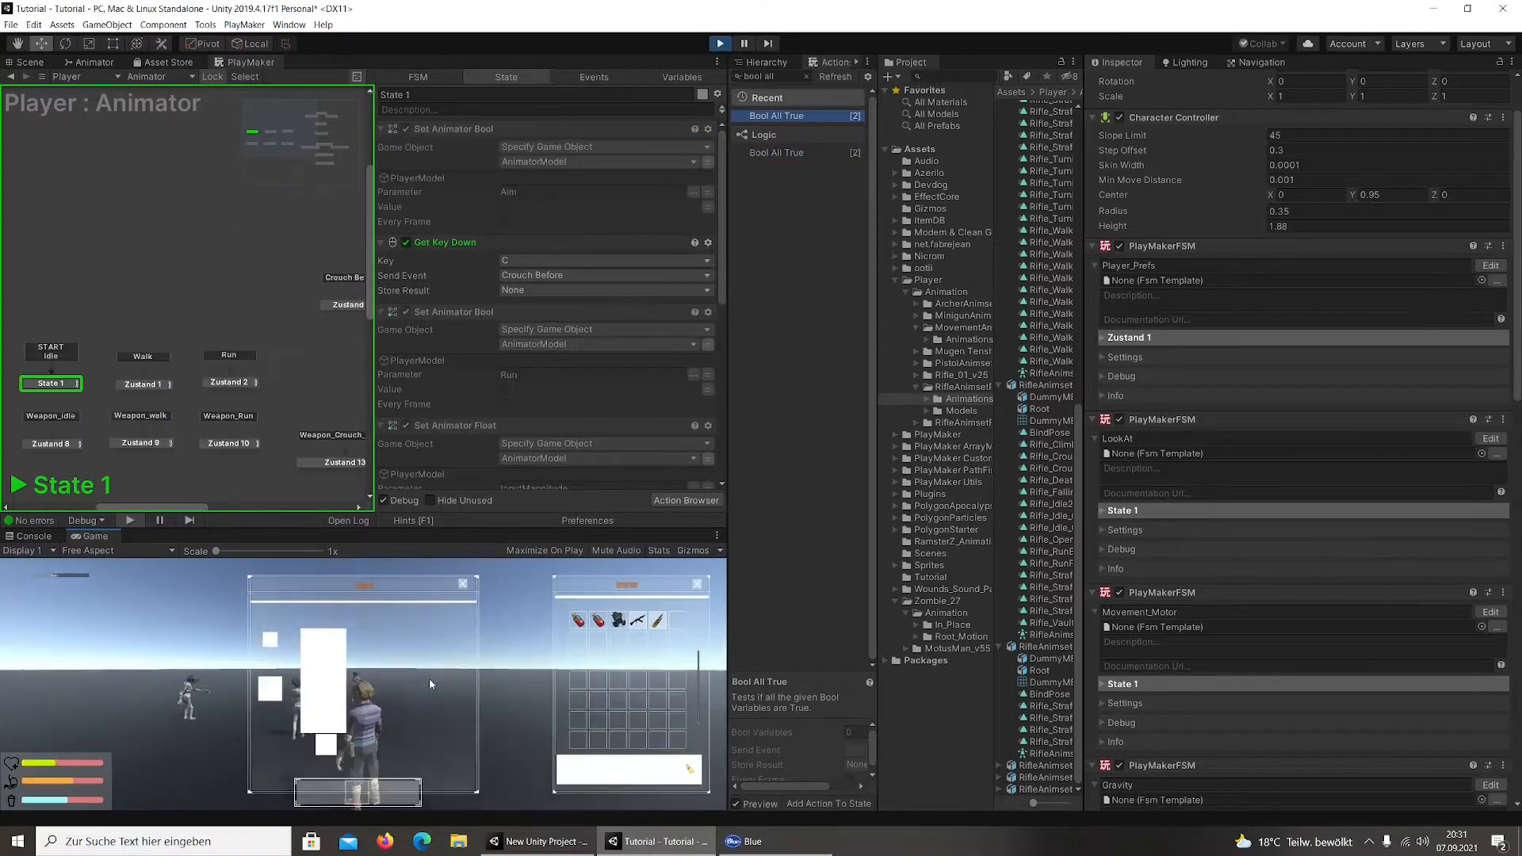
{"action": "right_click", "coordinate": [637, 623]}
{"action": "key", "text": "i"}
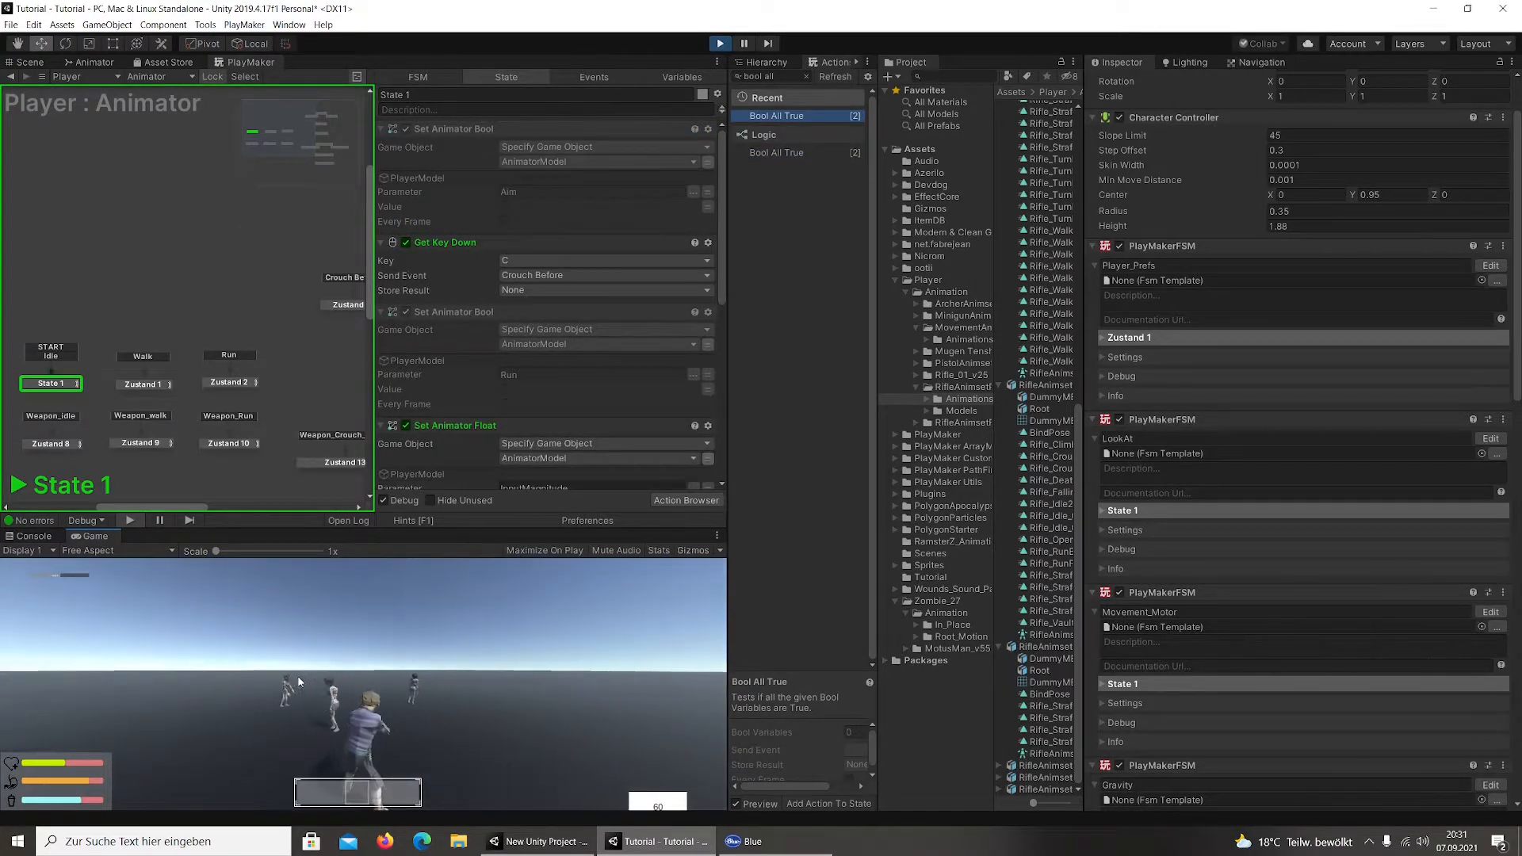
Test aiming while standing, crouching, and aiming while crouched, following the state changes across the Animator FSM graph
{"action": "right_click", "coordinate": [279, 675]}
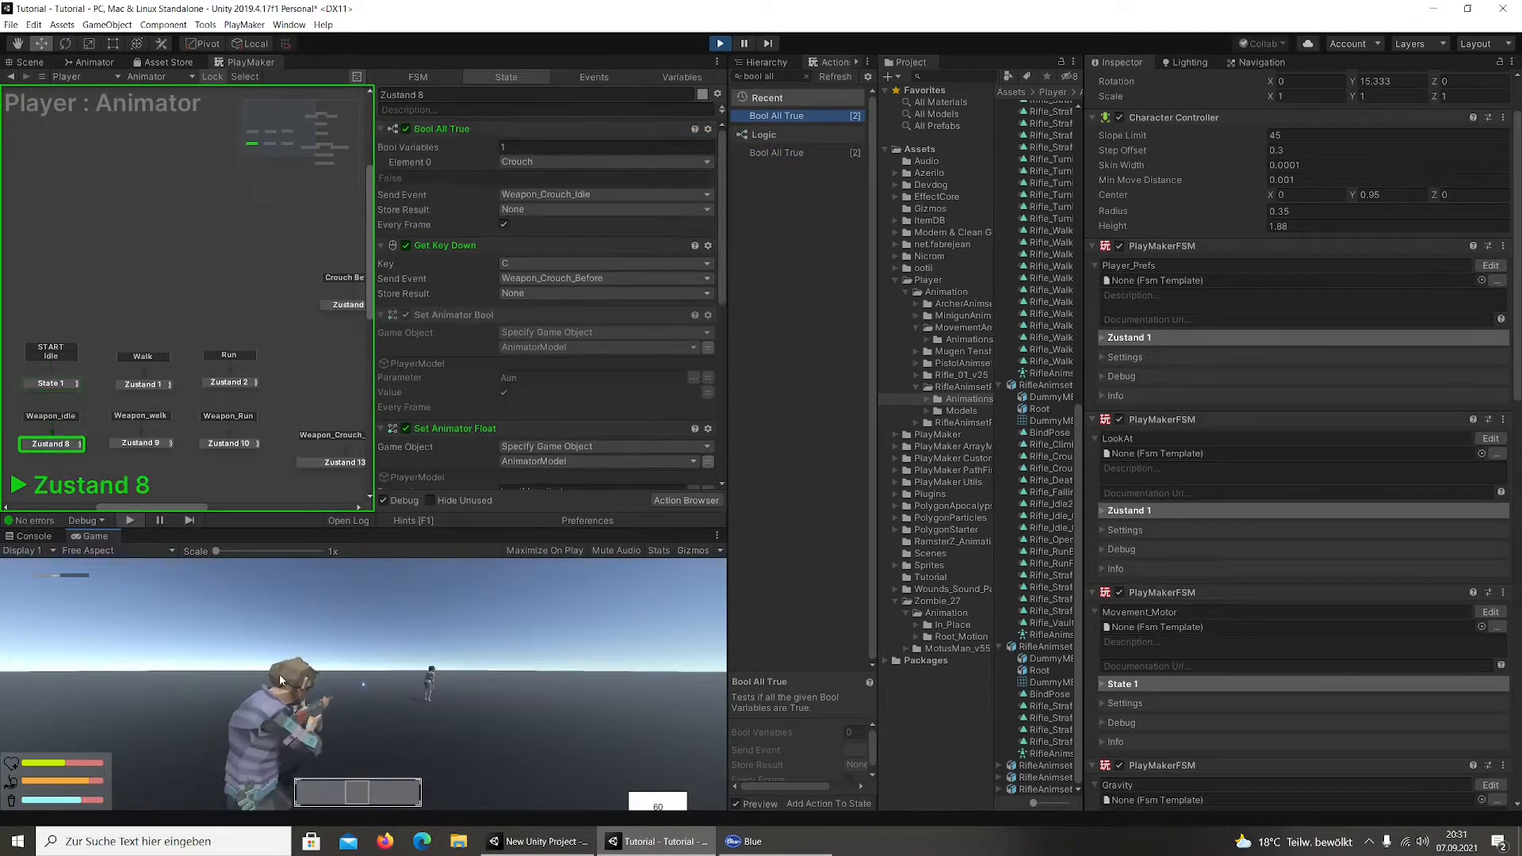
{"action": "key", "text": "c"}
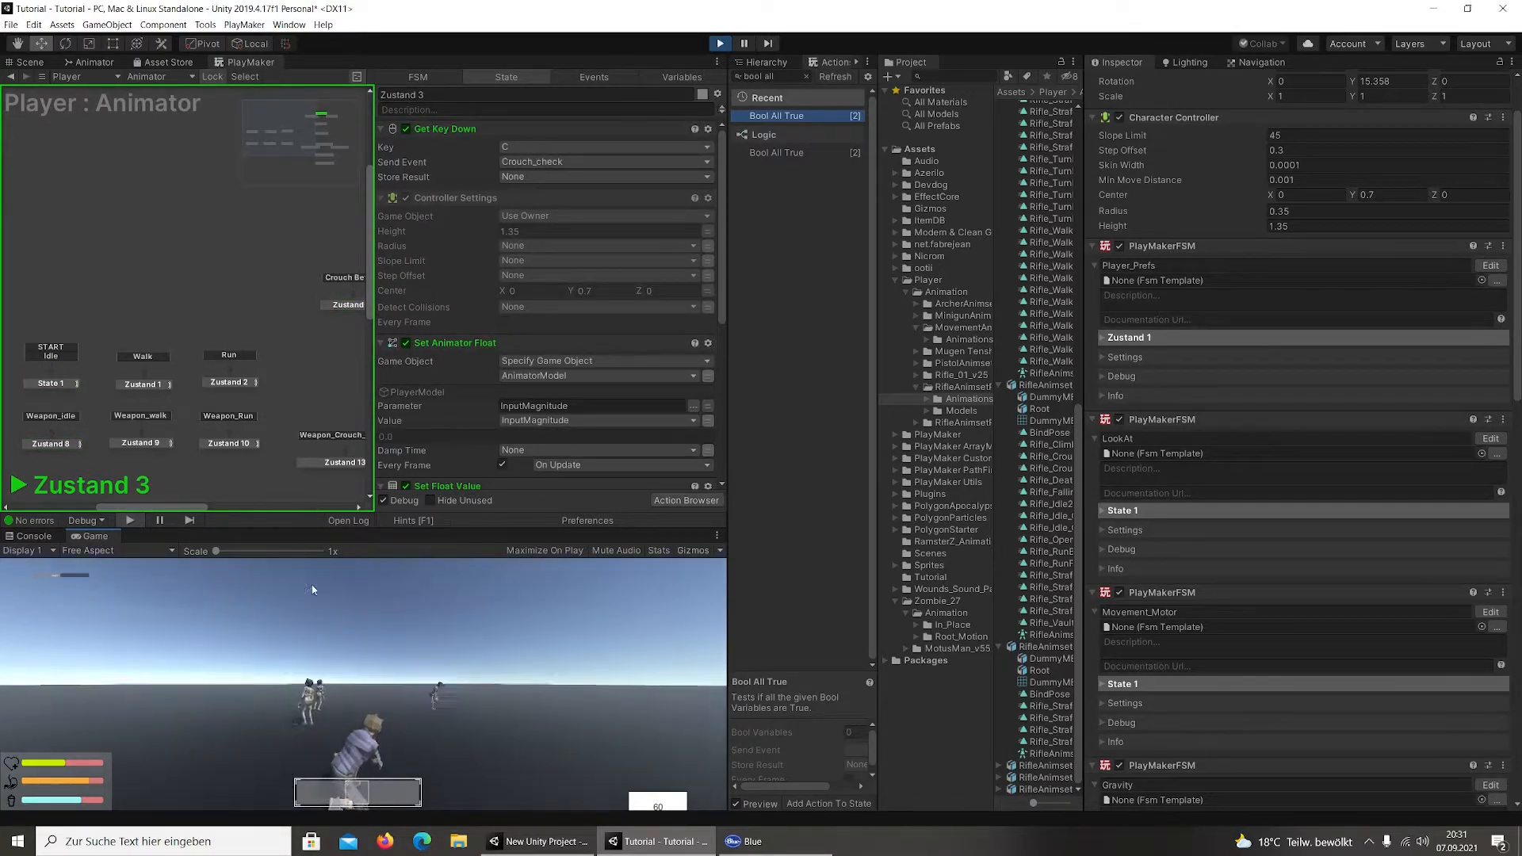
{"action": "scroll", "coordinate": [341, 462], "scroll_direction": "down", "scroll_amount": 3}
{"action": "middle_click_drag", "start_coordinate": [341, 463], "coordinate": [165, 400]}
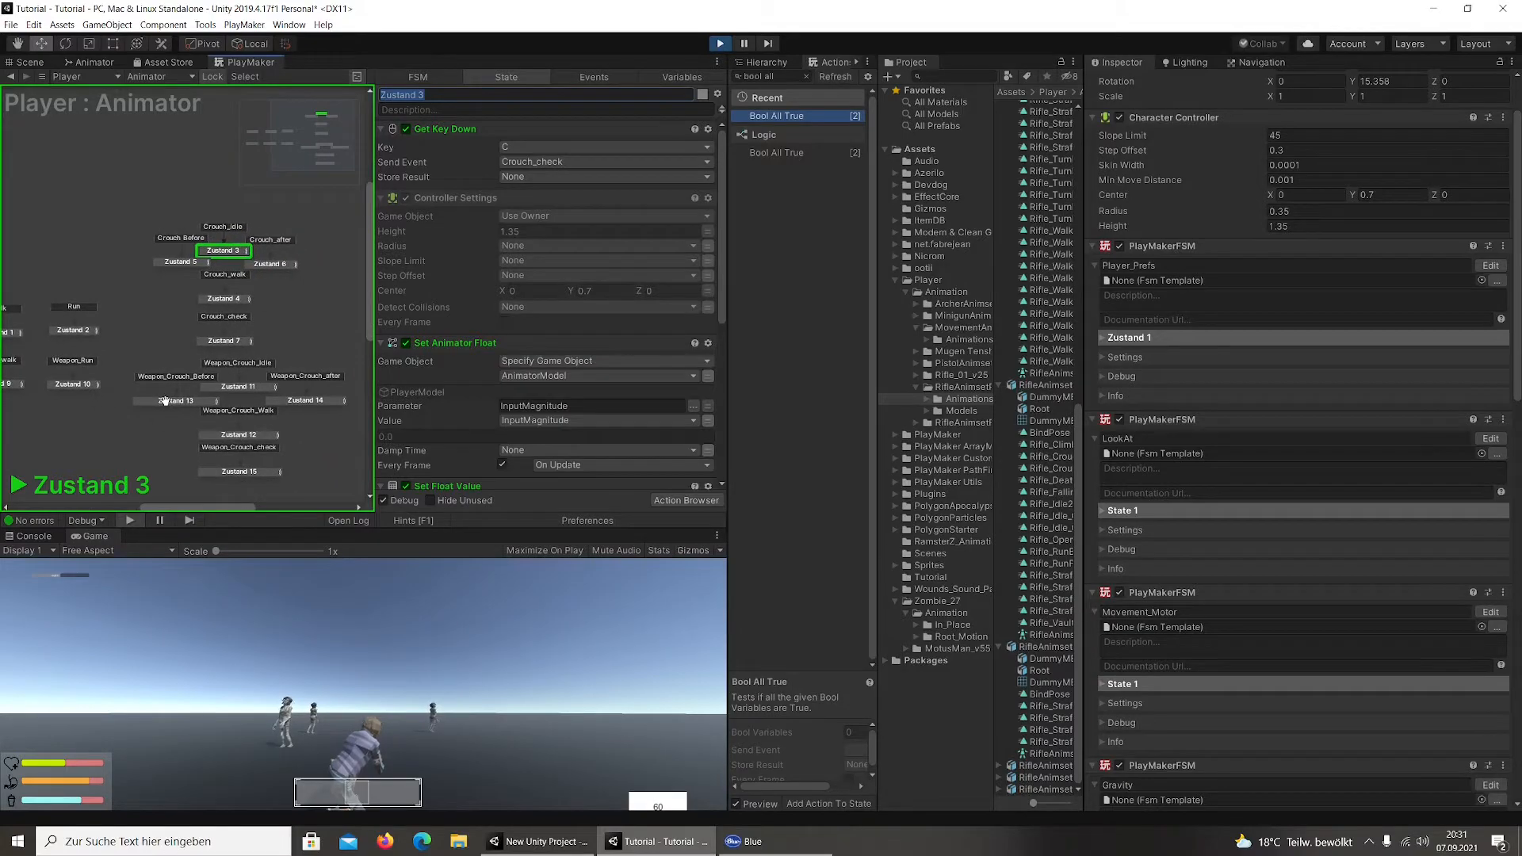
{"action": "right_click", "coordinate": [264, 659]}
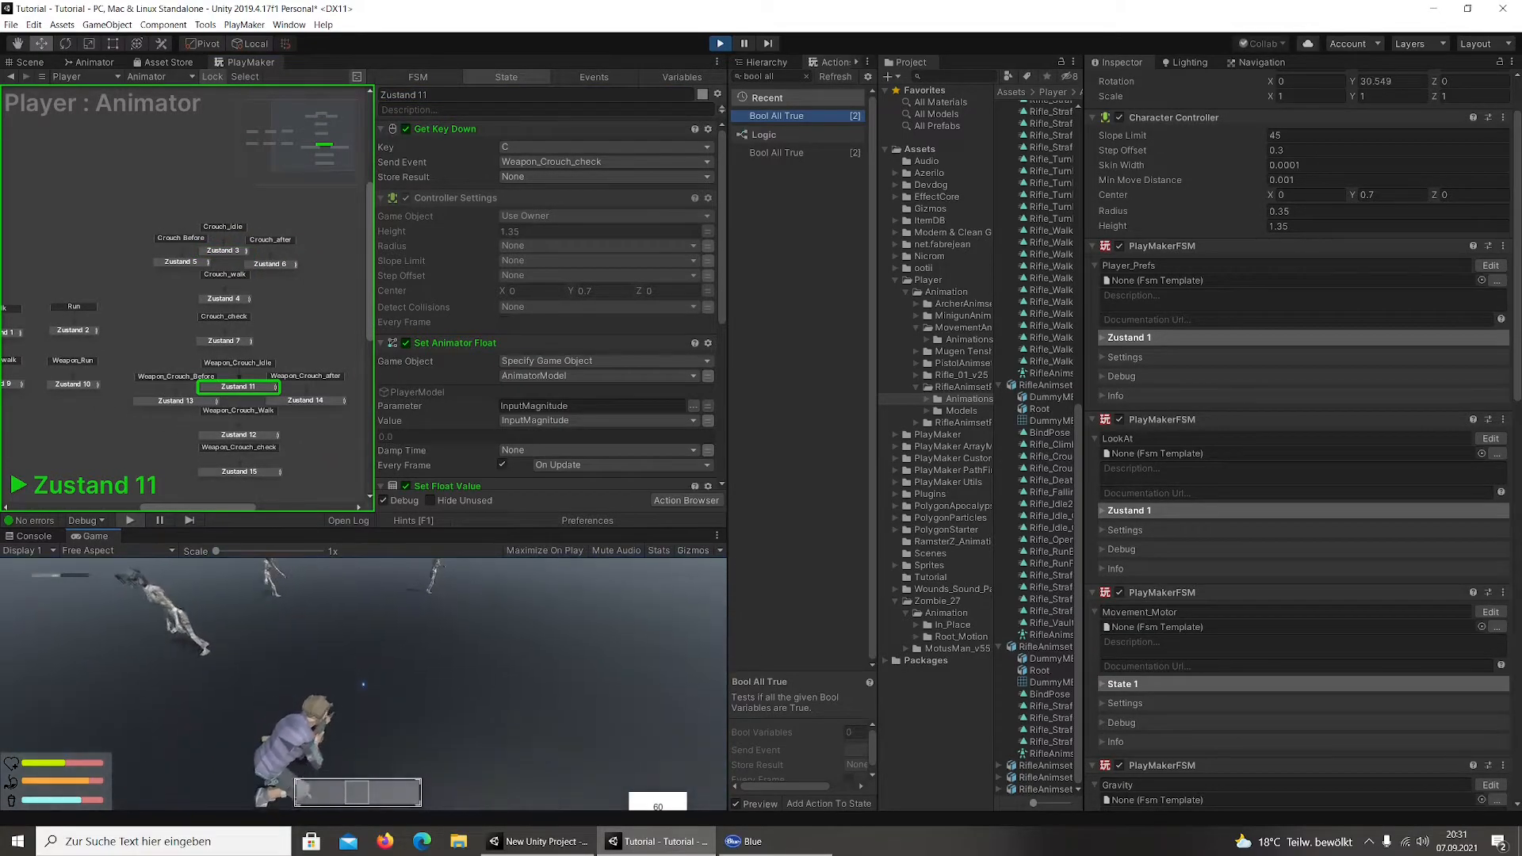
{"action": "key", "text": "c"}
{"action": "middle_click_drag", "start_coordinate": [164, 303], "coordinate": [285, 231]}
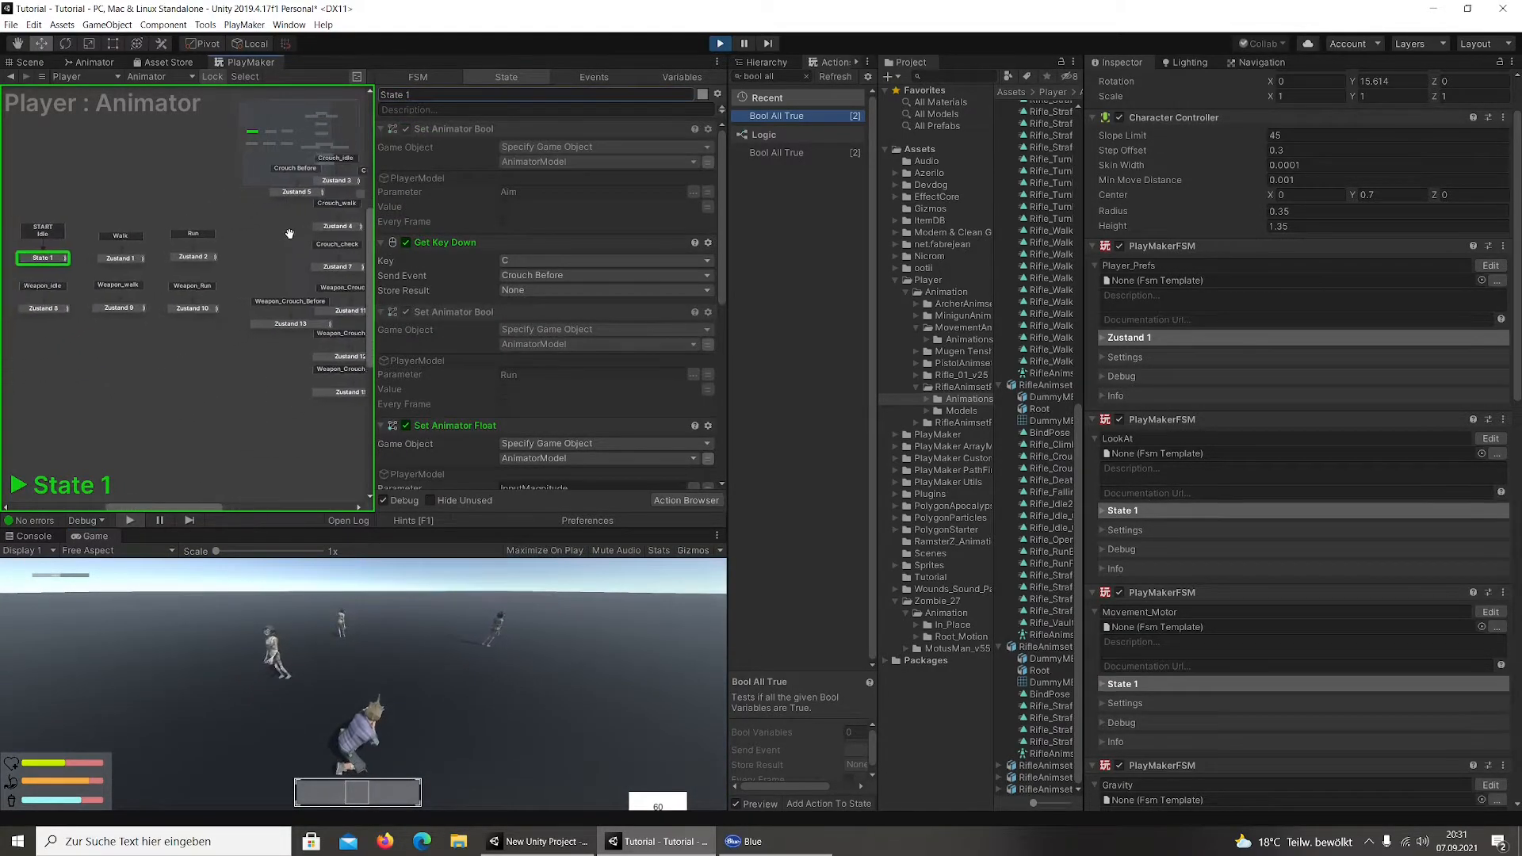
{"action": "scroll", "coordinate": [190, 292], "scroll_direction": "down", "scroll_amount": 4}
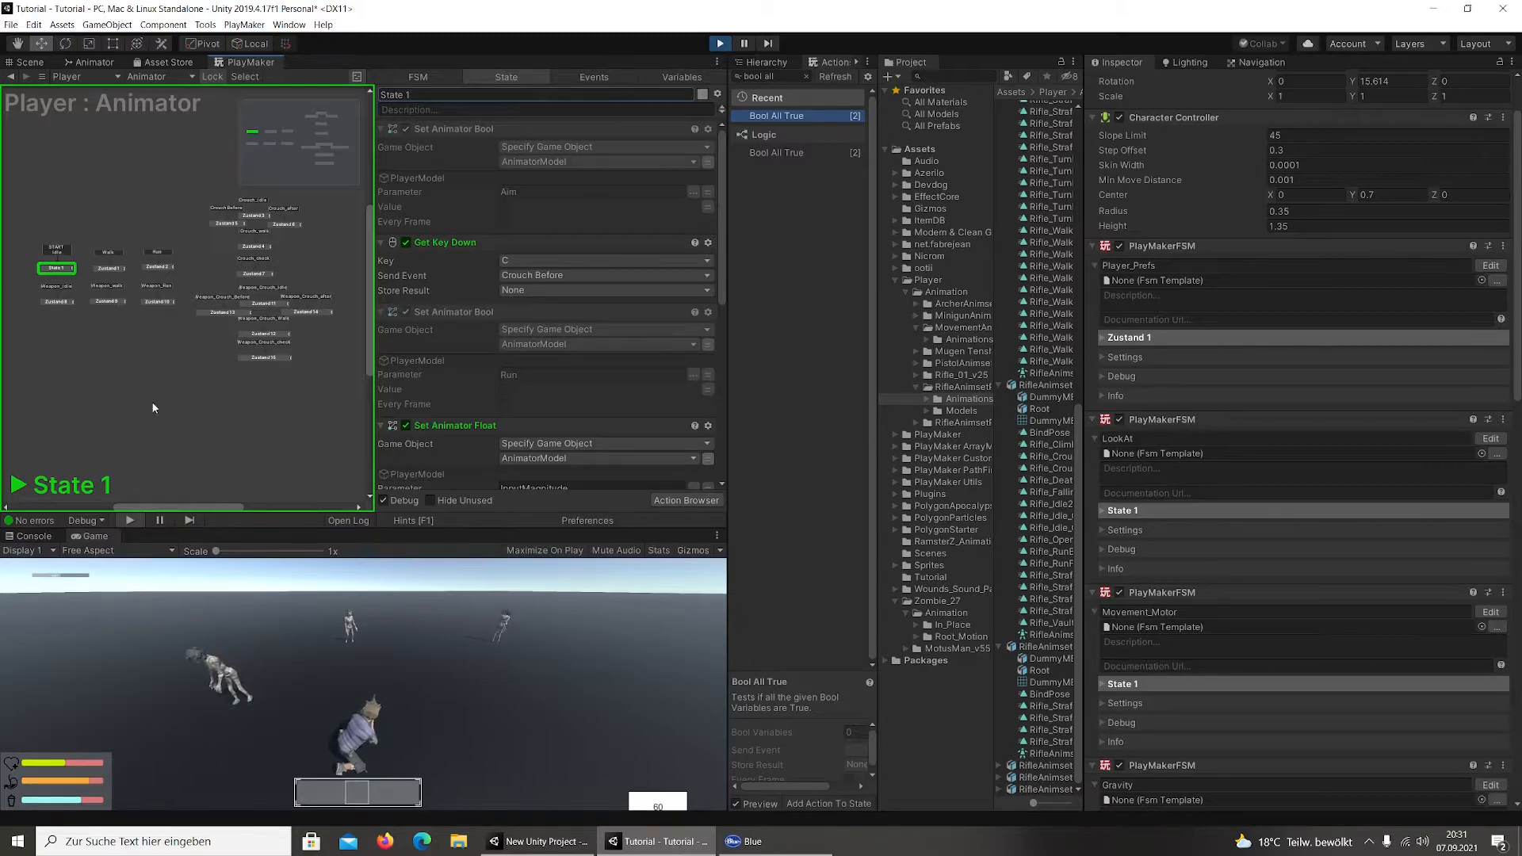
Test moving the crouched character in several directions without aiming, watching the switches between State 1 and Zustand 1
{"action": "left_click", "coordinate": [392, 695]}
{"action": "key", "text": "w"}
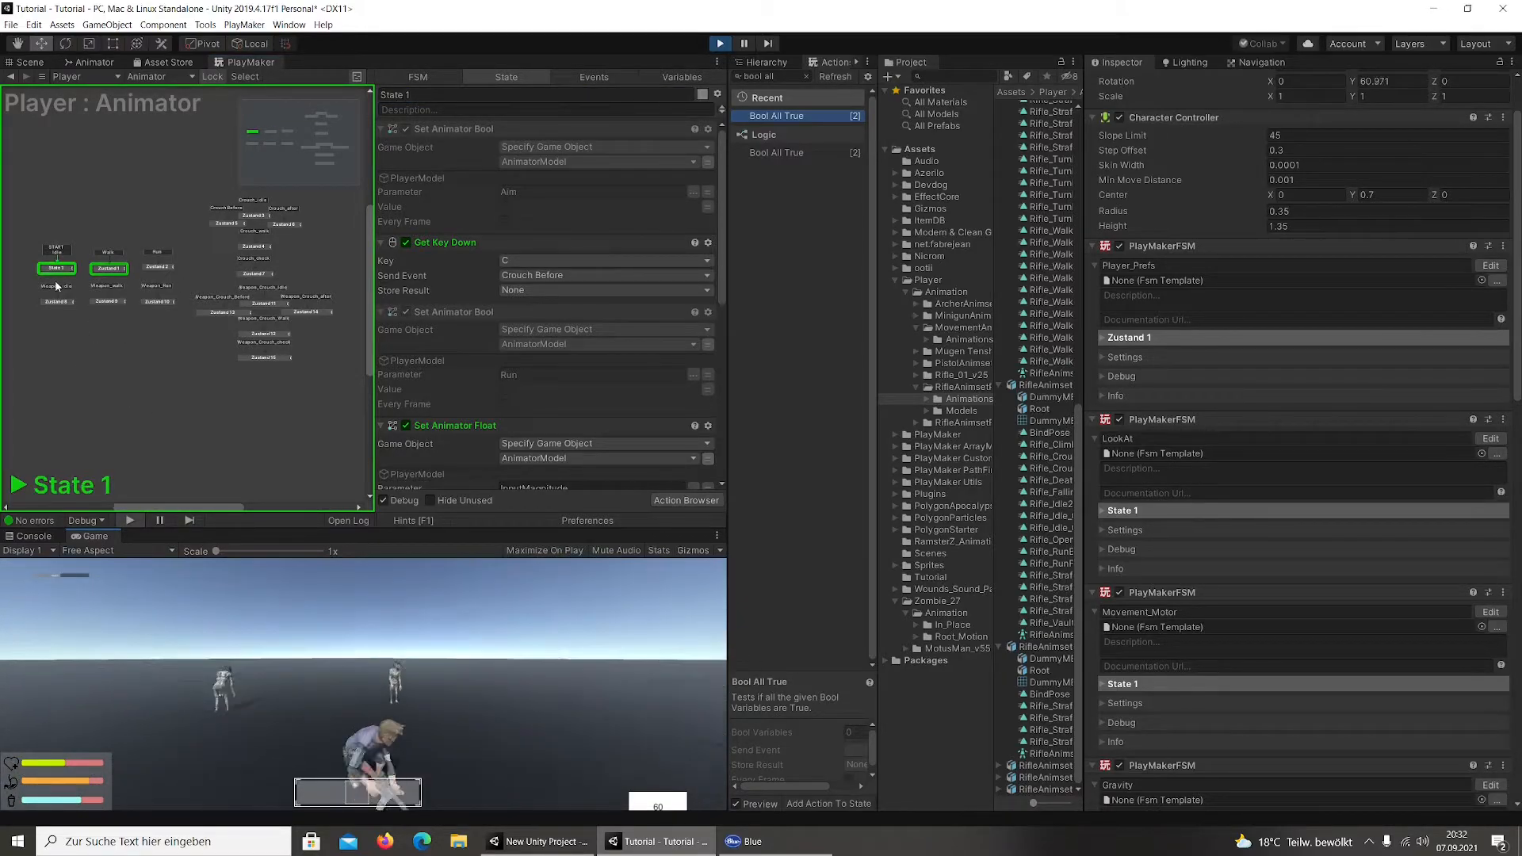
{"action": "key", "text": "s"}
{"action": "key", "text": "a"}
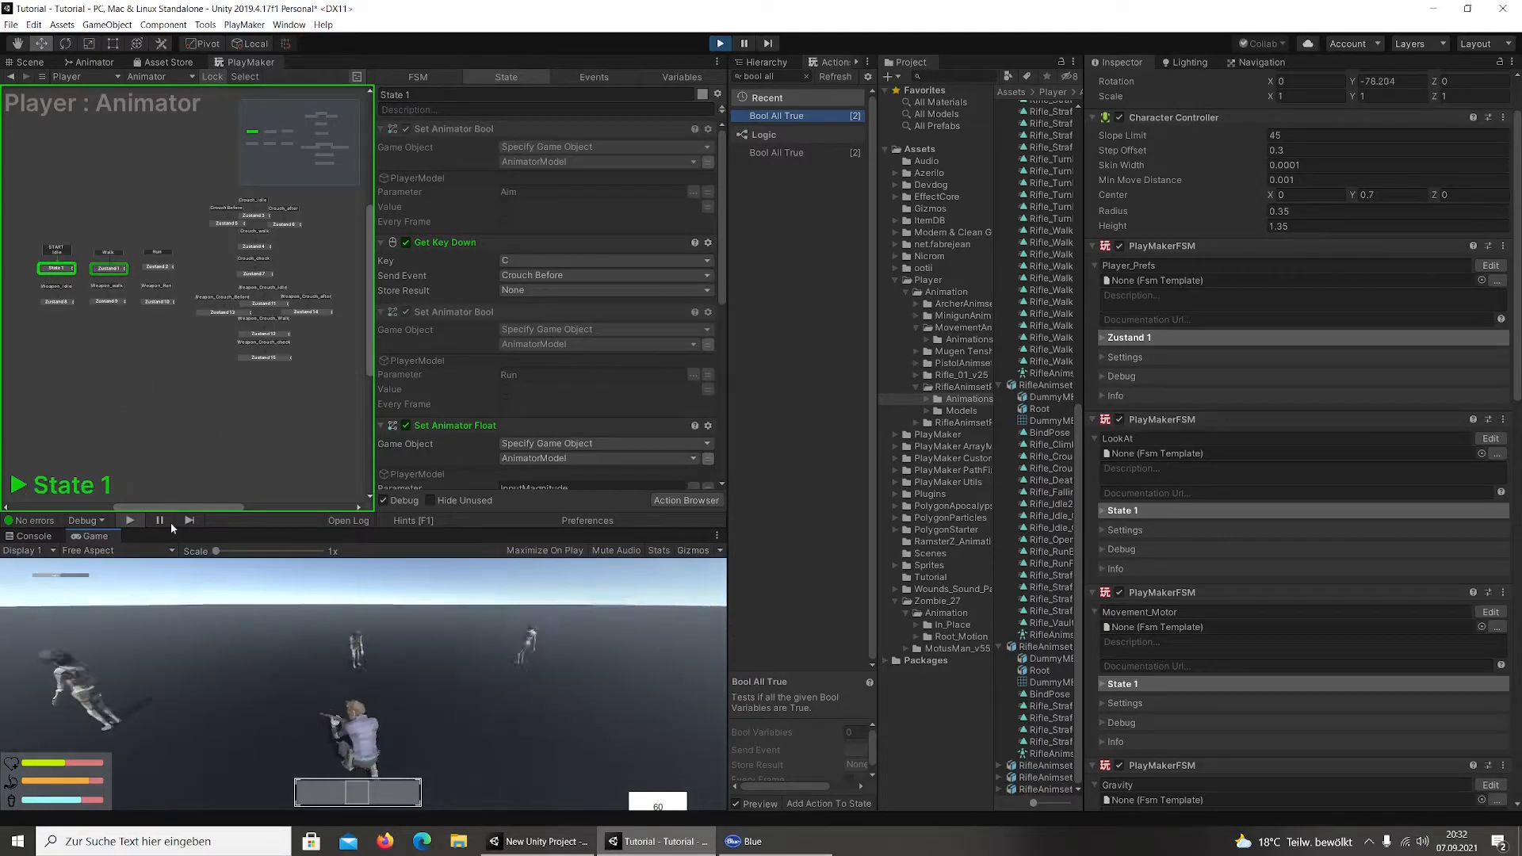
{"action": "key", "text": "w"}
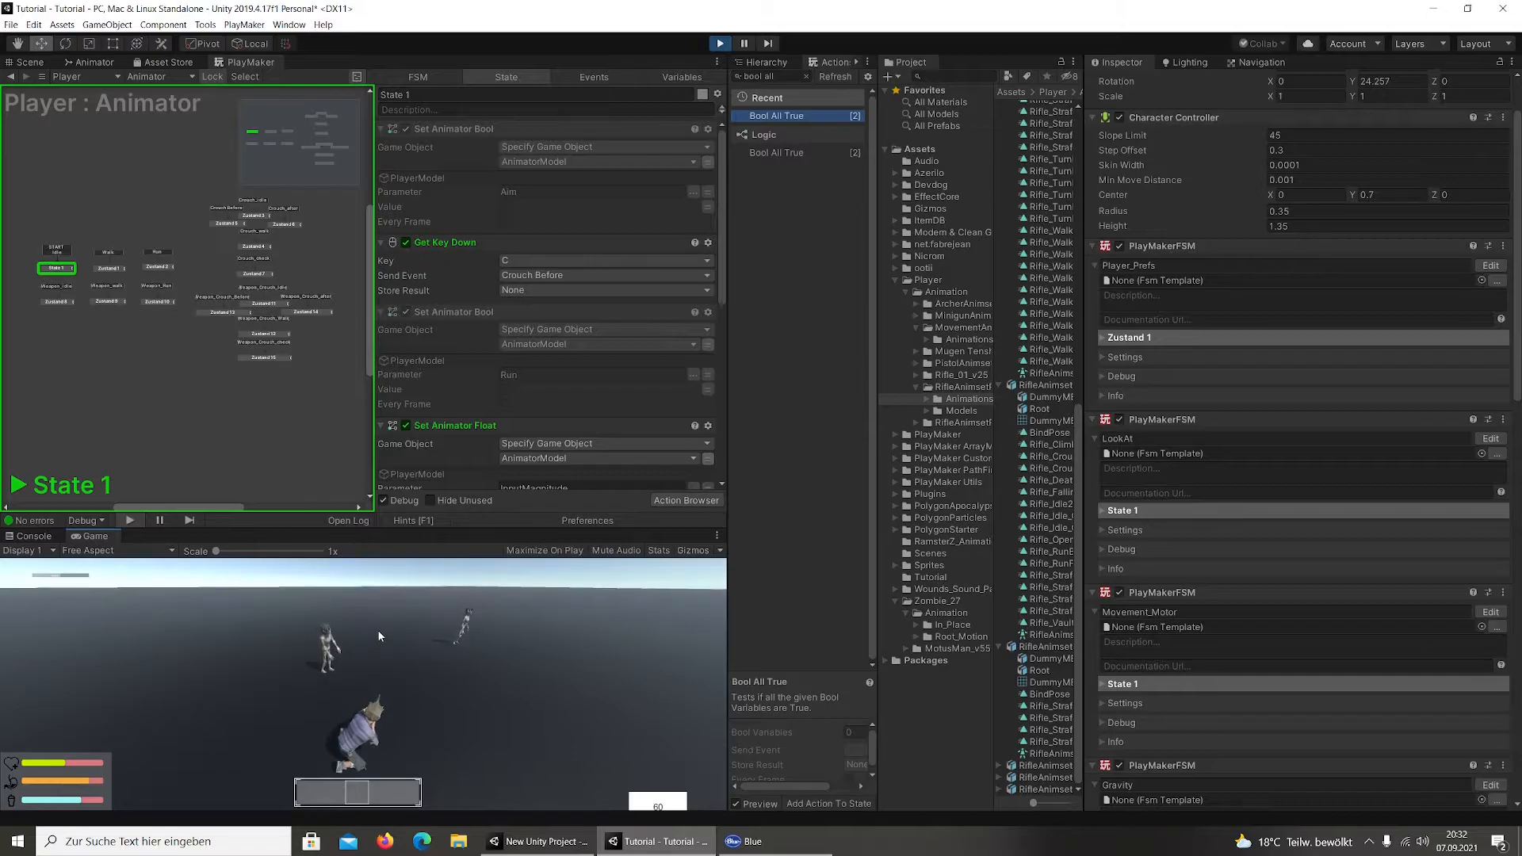
Test aiming and walking forward while crouched, watching Zustand 11 and Zustand 12, and stop the game
{"action": "key", "text": "c"}
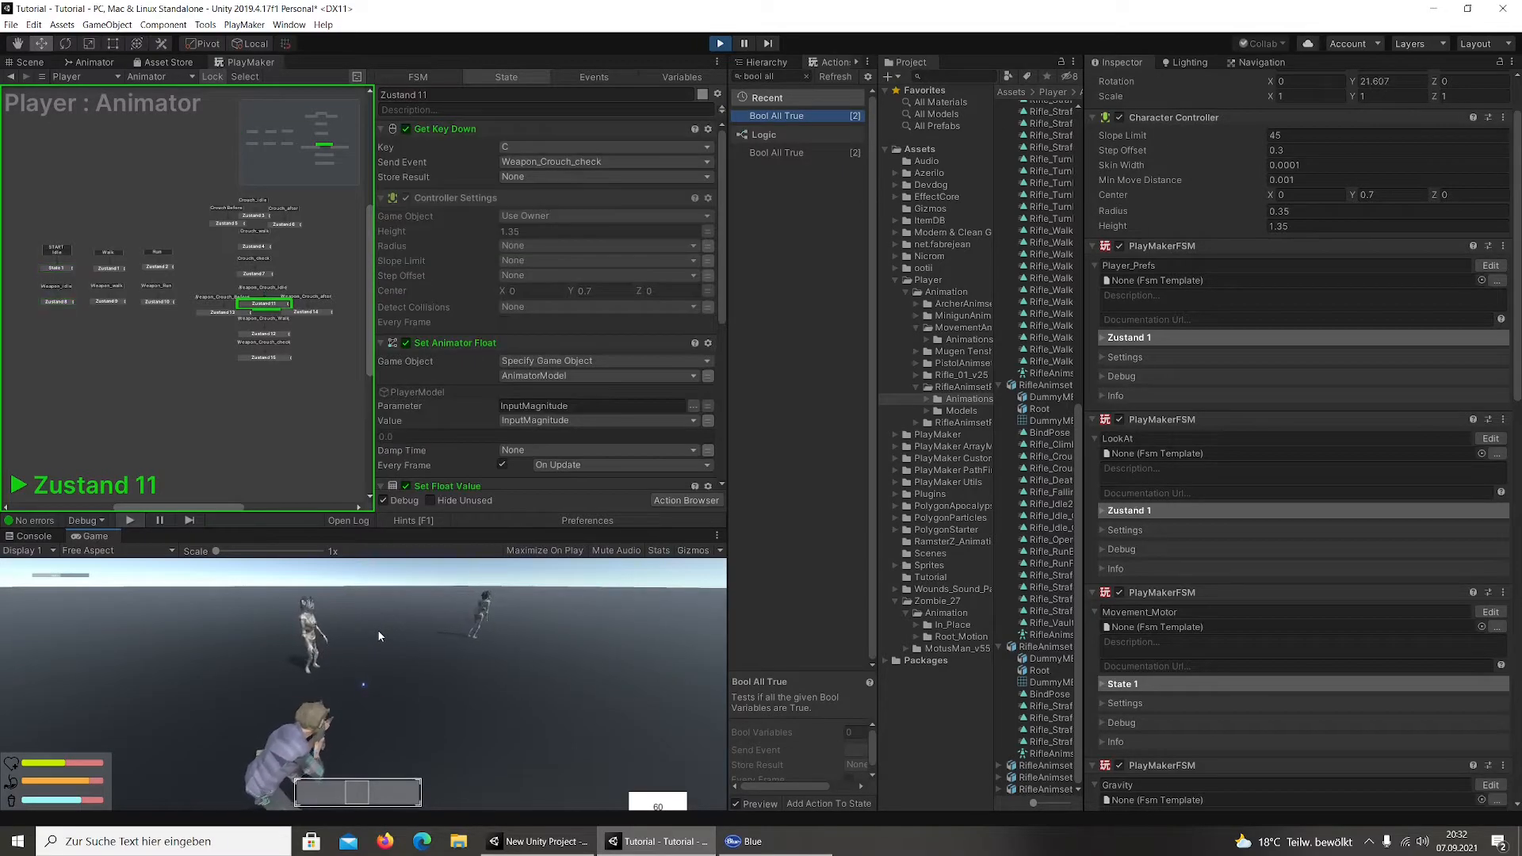
{"action": "key", "text": "w"}
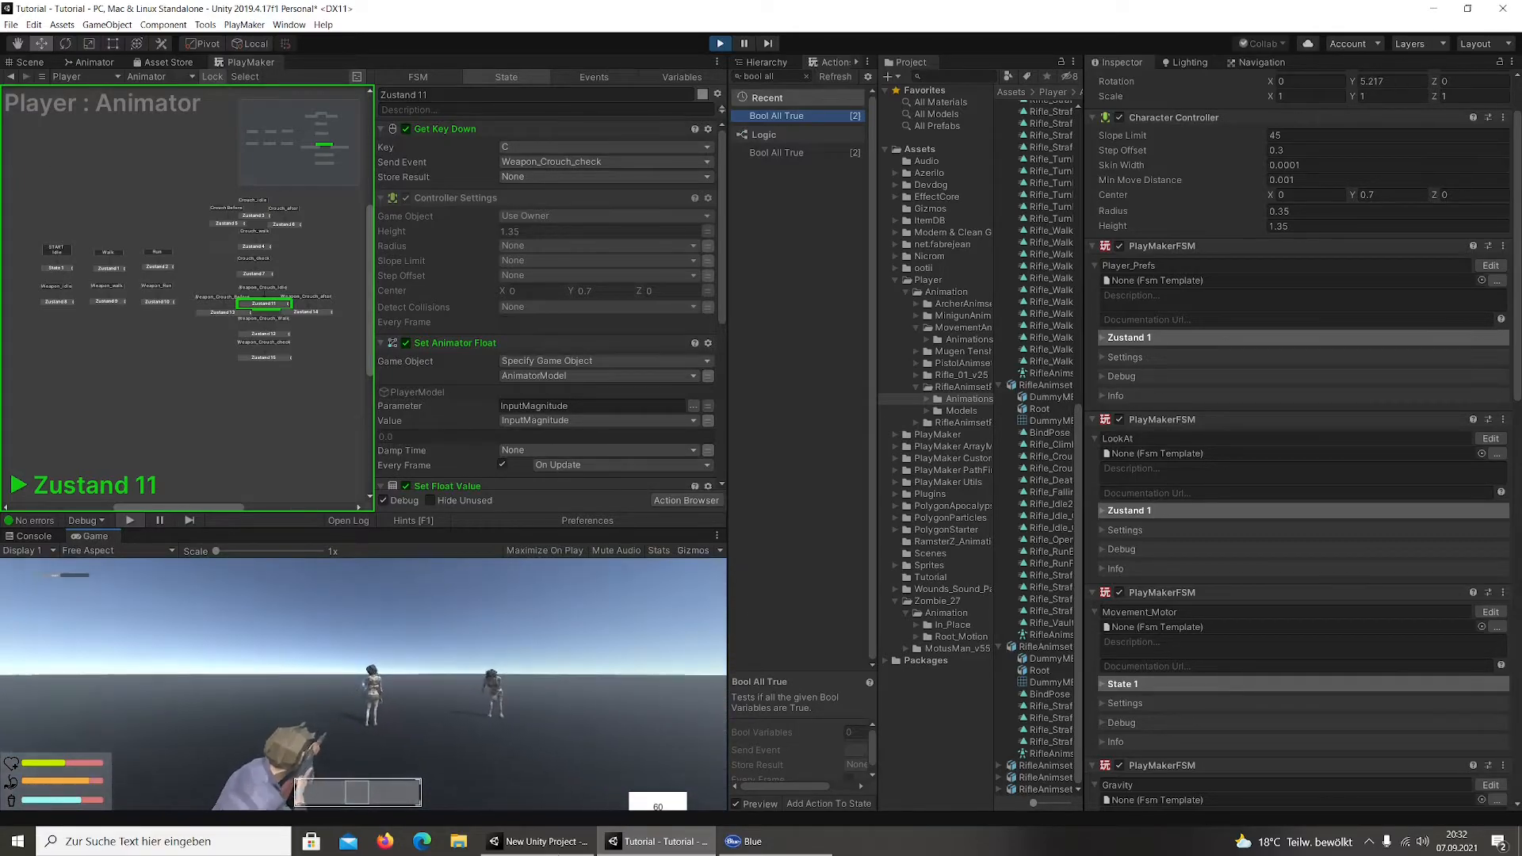
{"action": "key", "text": "c"}
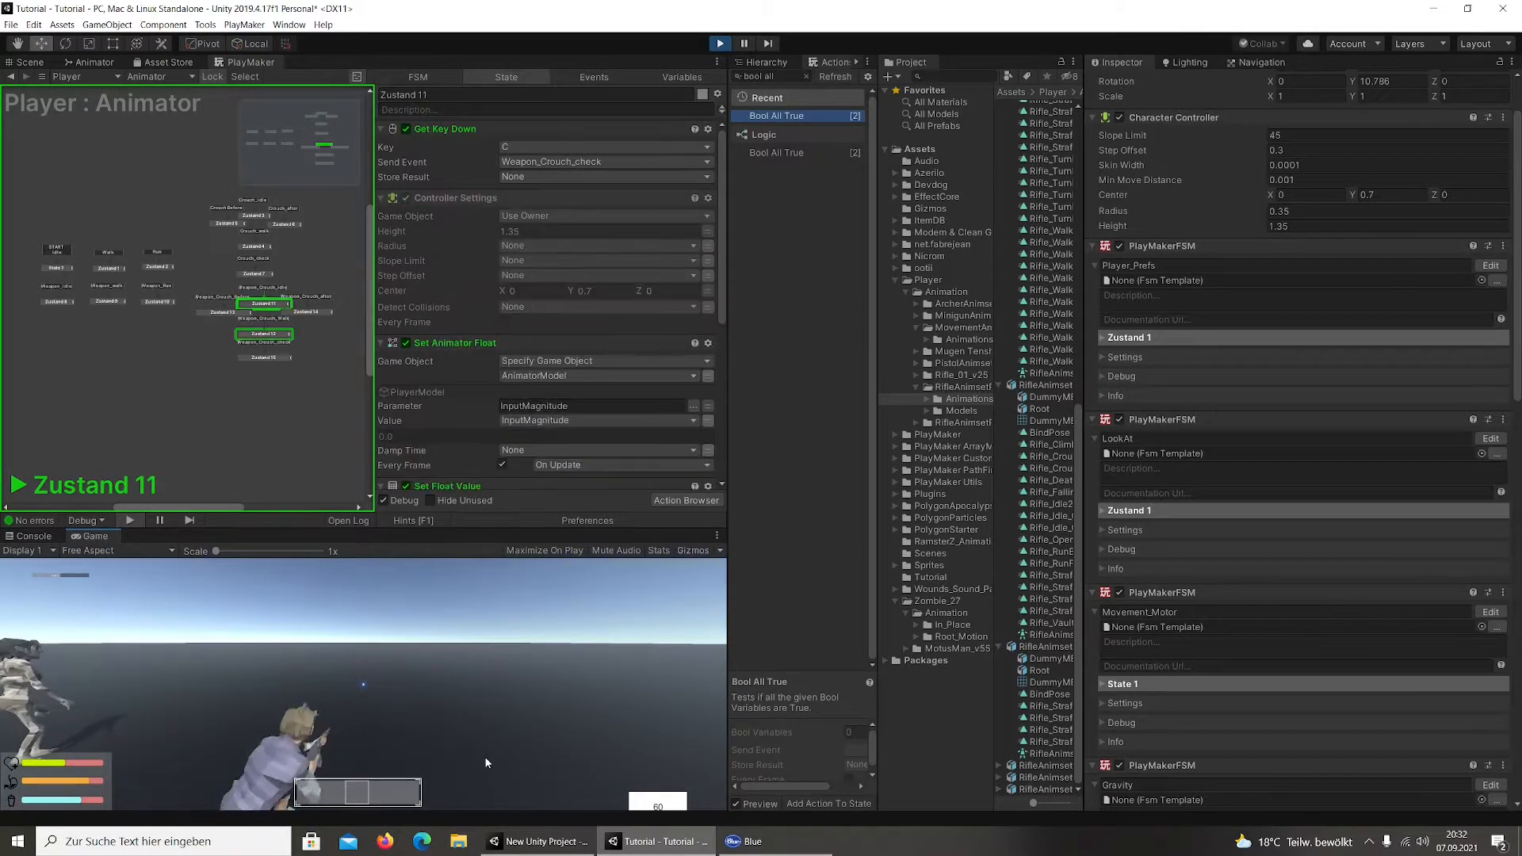
{"action": "left_click", "coordinate": [723, 49]}
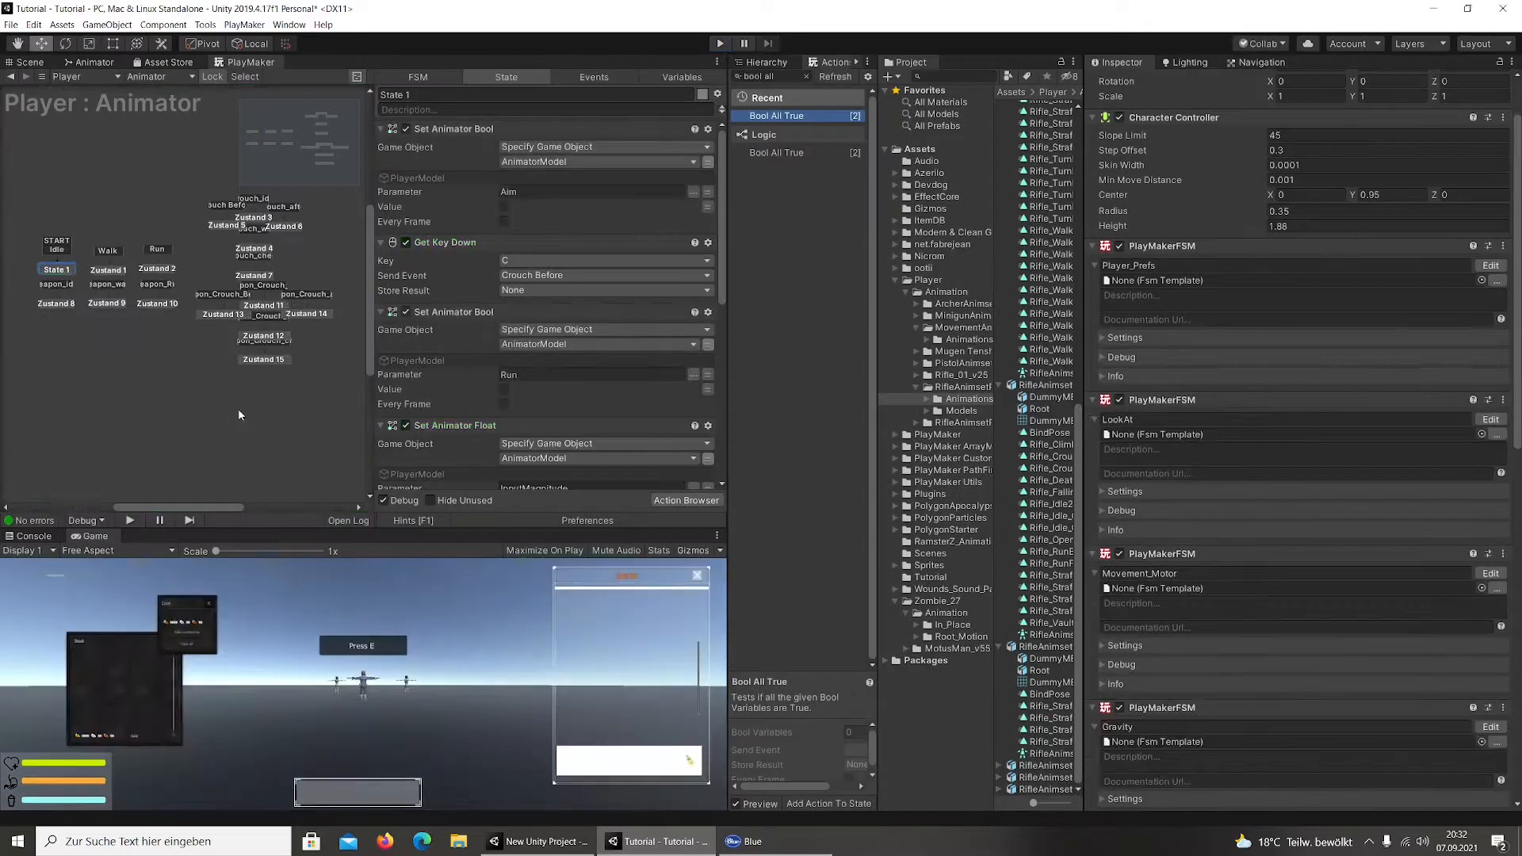
Delete the Zustand 10 state with the Weapon_Run transition from the Animator FSM
{"action": "scroll", "coordinate": [295, 418], "scroll_direction": "up", "scroll_amount": 1}
{"action": "mouse_move", "coordinate": [295, 418]}
{"action": "middle_mouse_down"}
{"action": "mouse_move", "coordinate": [187, 395]}
{"action": "mouse_move", "coordinate": [288, 443]}
{"action": "middle_mouse_up"}
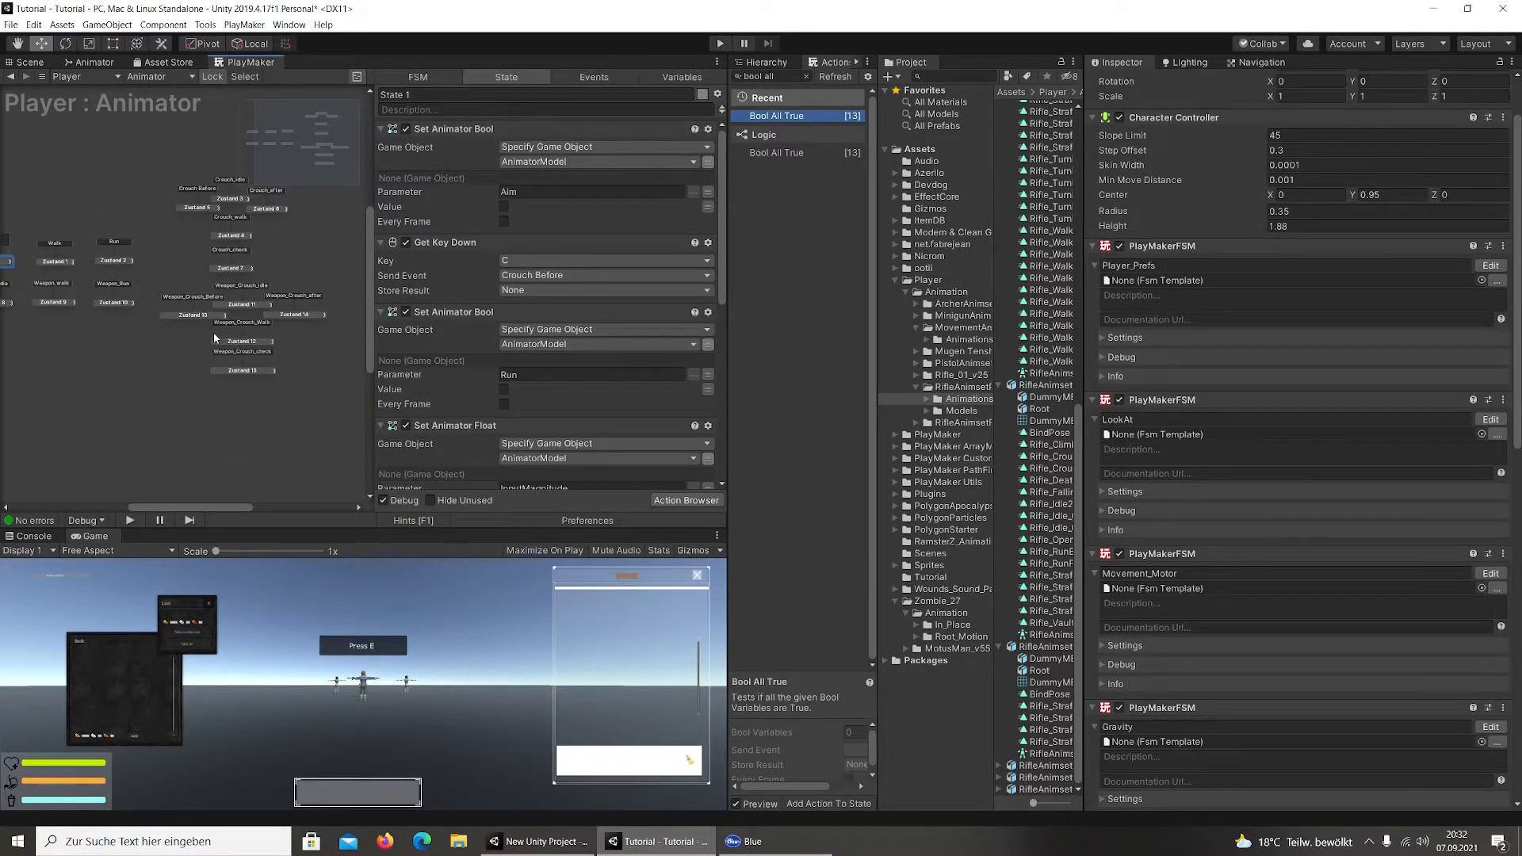
{"action": "left_click", "coordinate": [229, 307]}
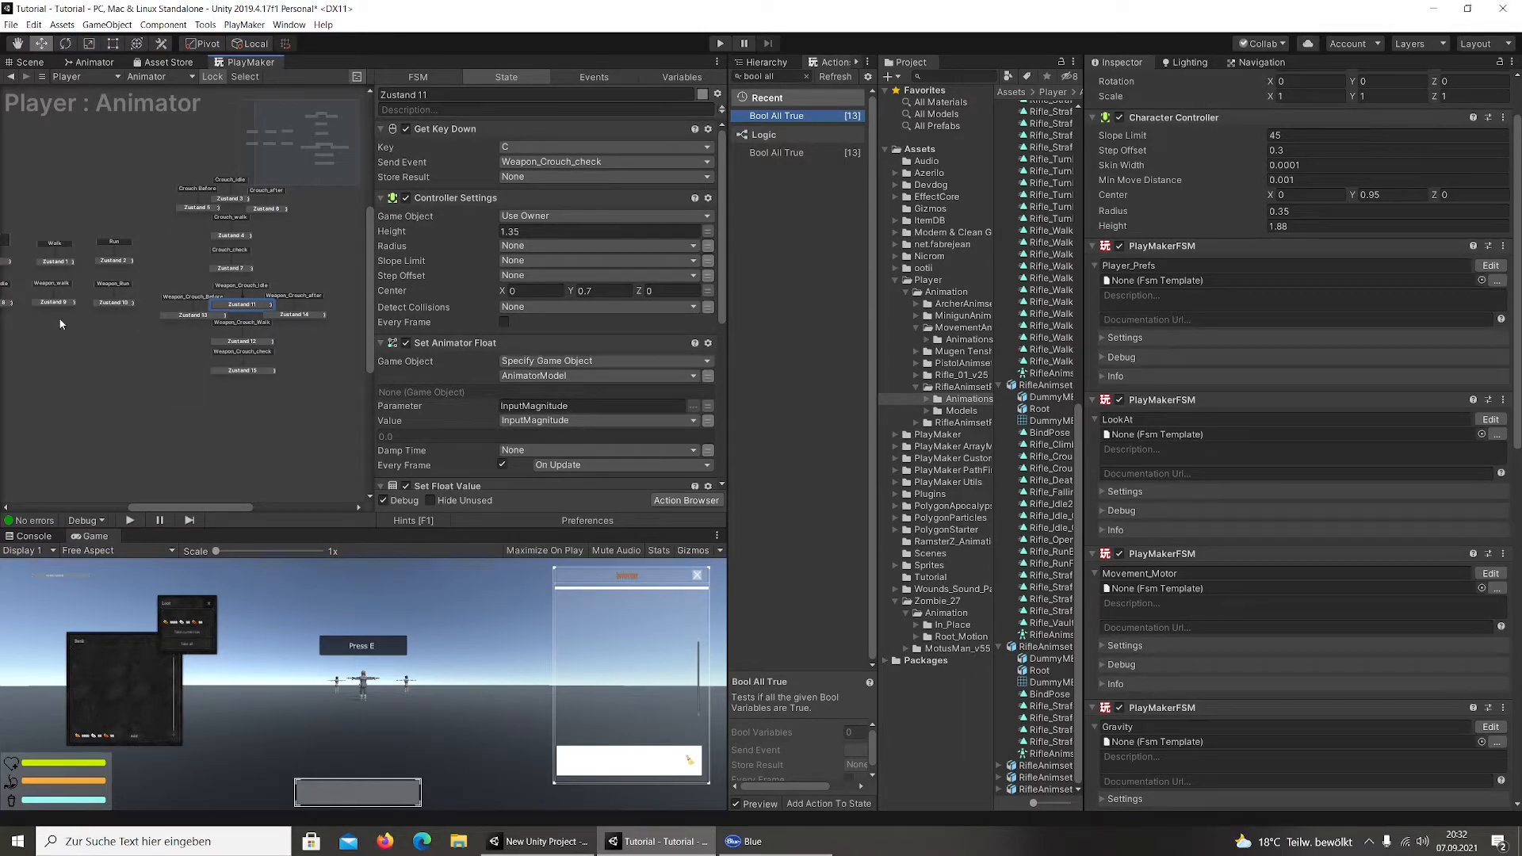
{"action": "left_click", "coordinate": [108, 303]}
{"action": "key", "text": "Delete"}
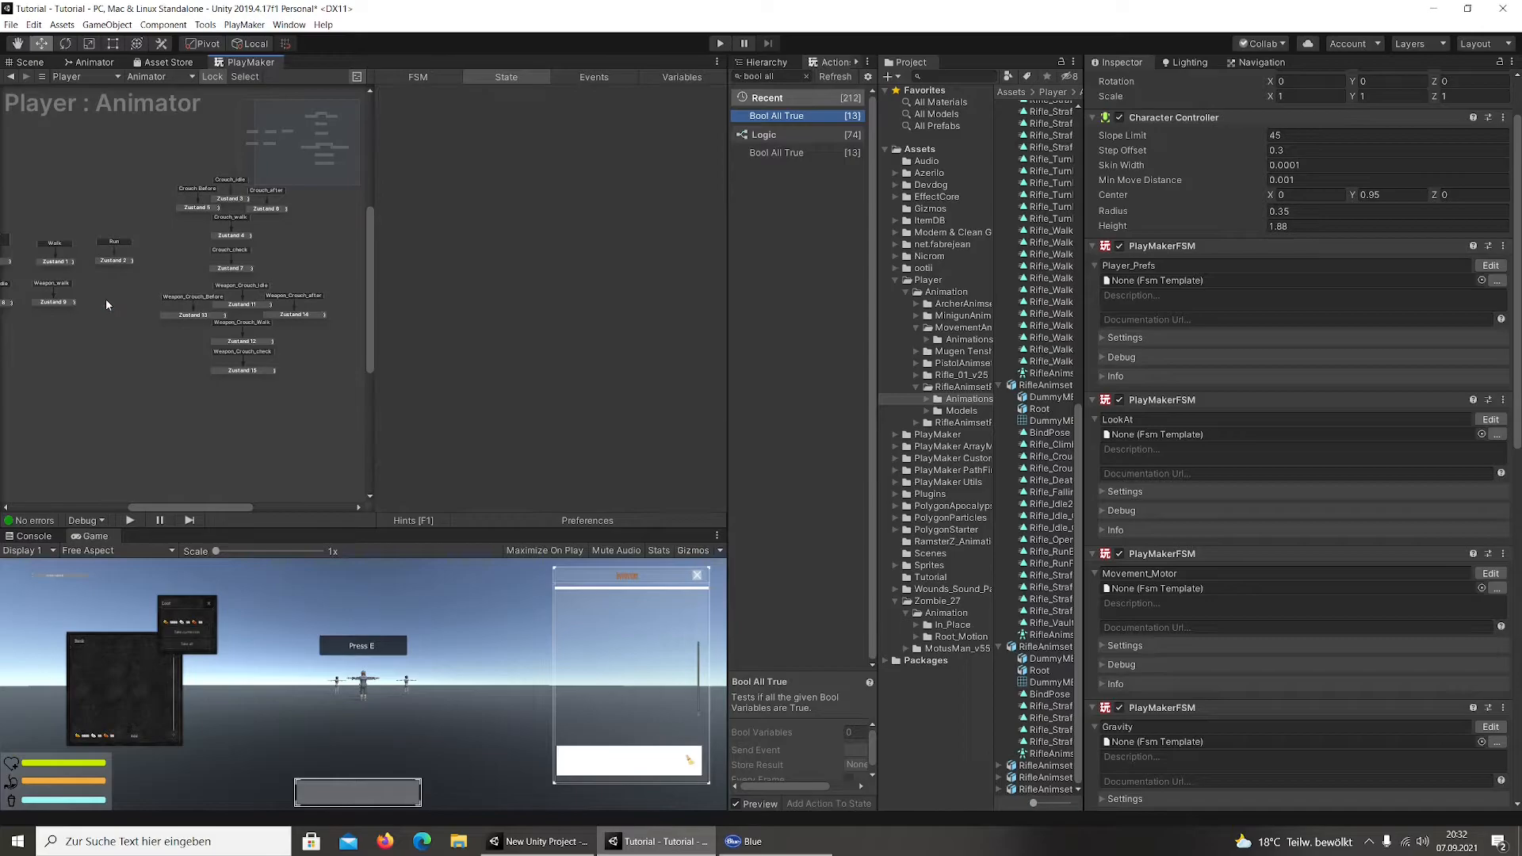
Examine the actions of Zustand 9 and Zustand 8, including their float values and Float Compare events
{"action": "left_click", "coordinate": [50, 303]}
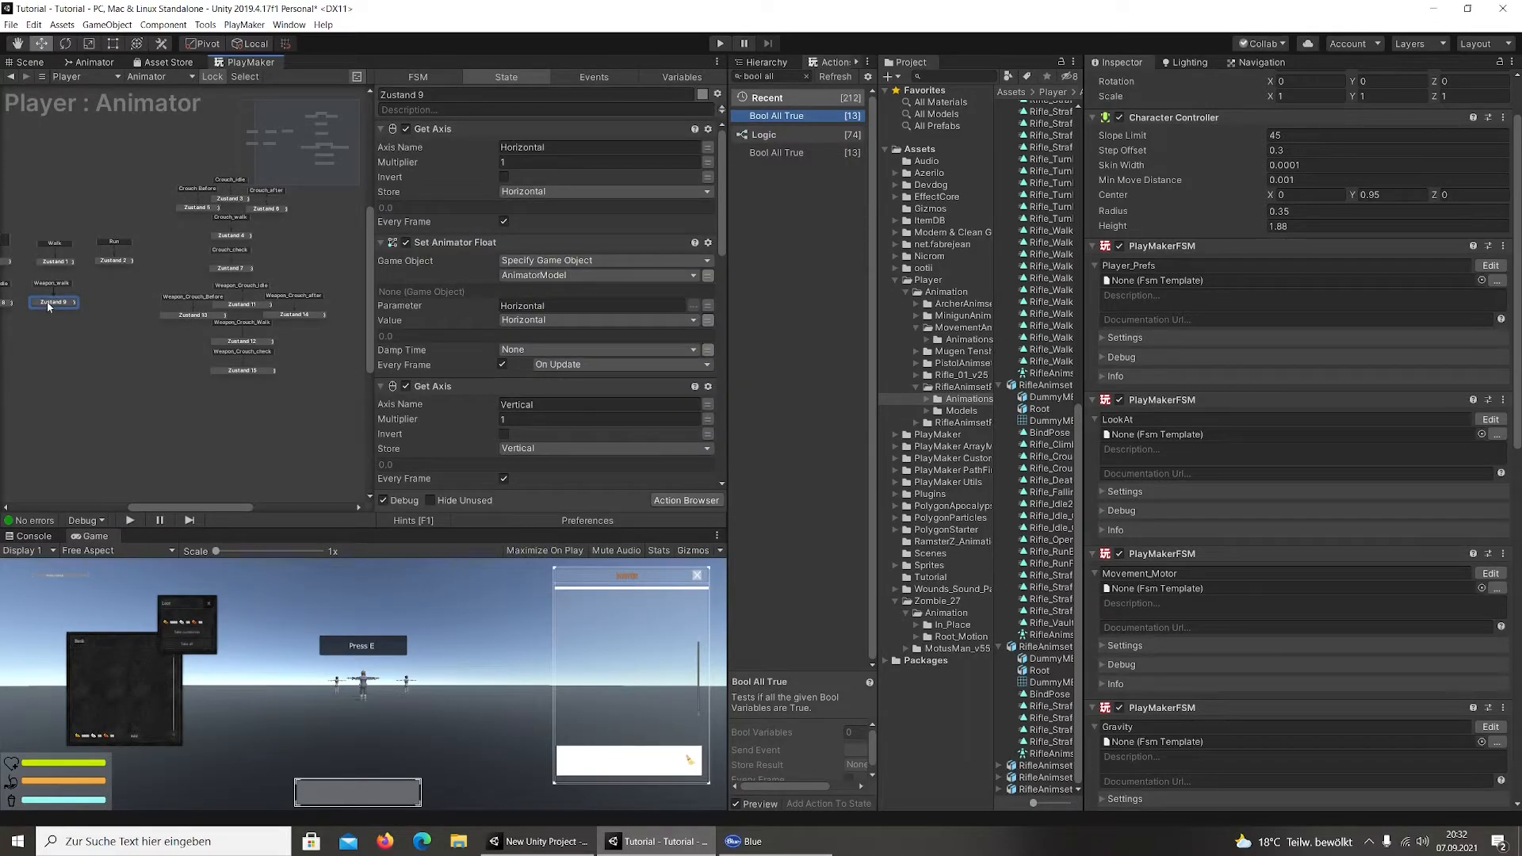
{"action": "middle_click_drag", "start_coordinate": [121, 326], "coordinate": [253, 312]}
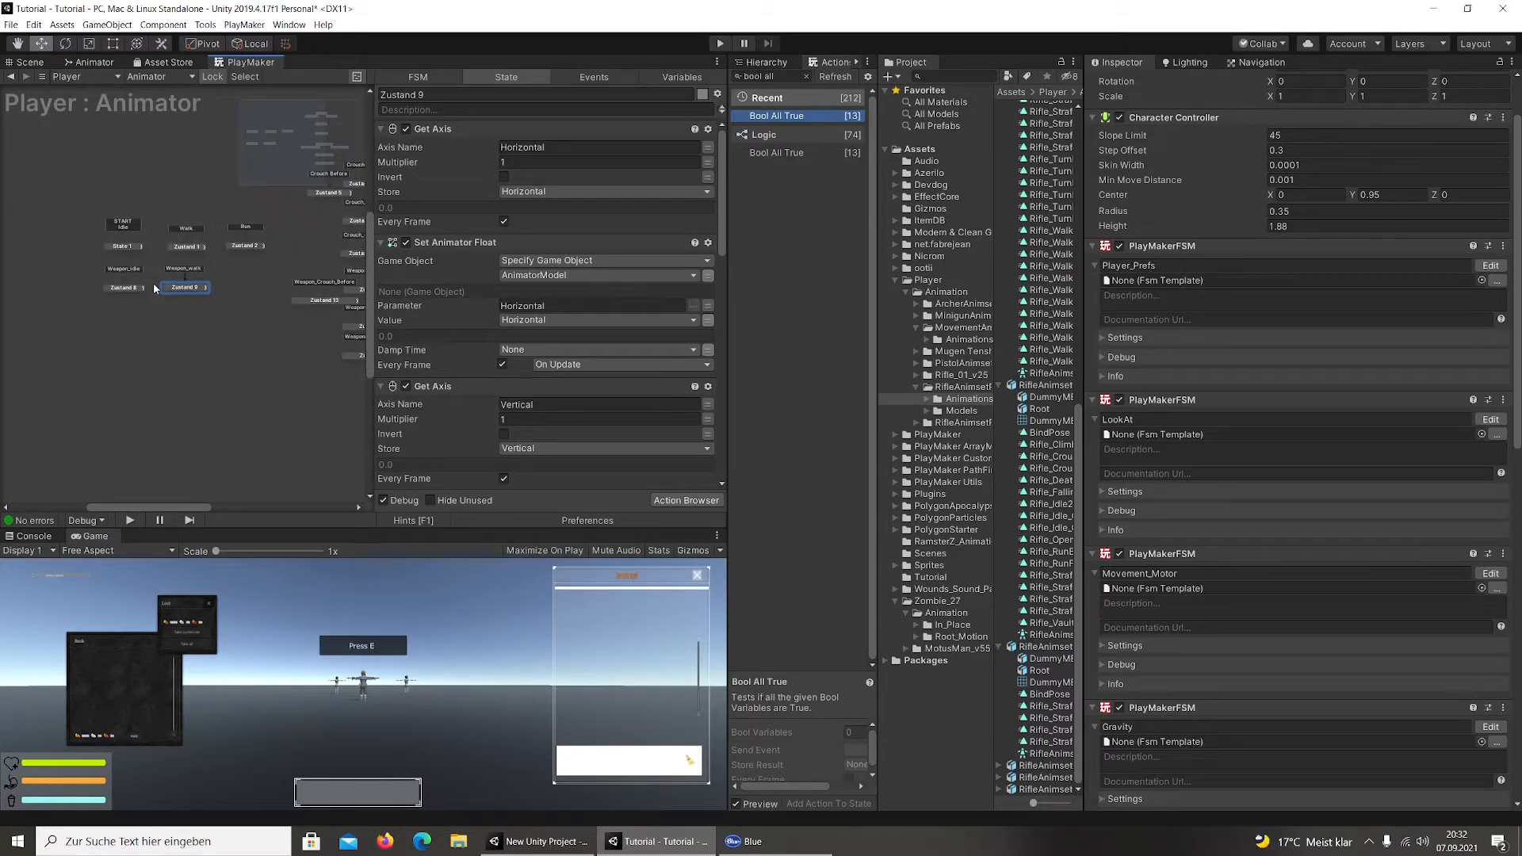
{"action": "scroll", "coordinate": [530, 292], "scroll_direction": "down", "scroll_amount": 8}
{"action": "scroll", "coordinate": [529, 292], "scroll_direction": "down", "scroll_amount": 4}
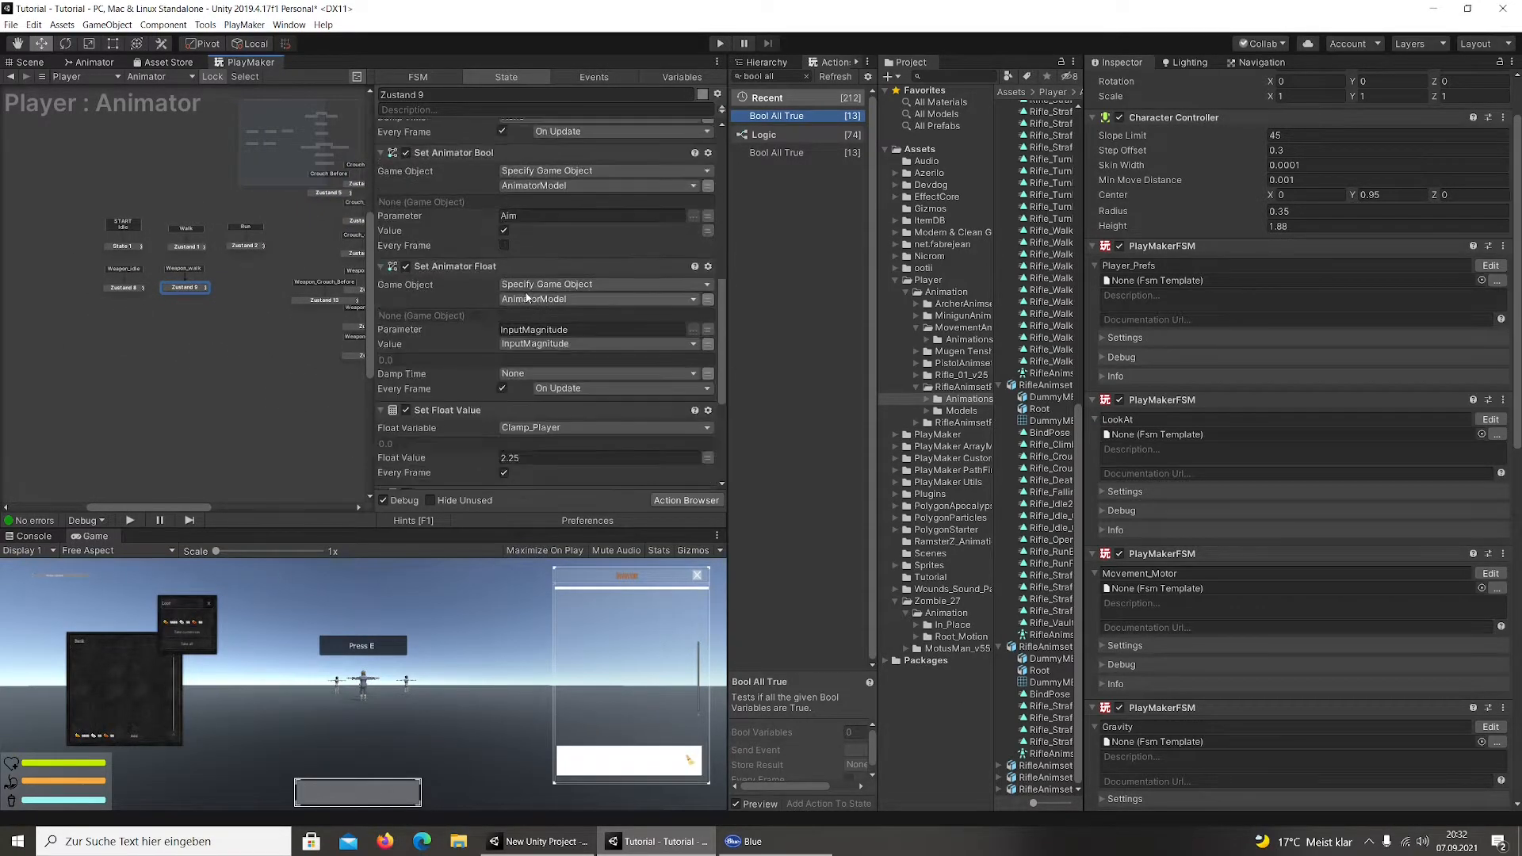
{"action": "scroll", "coordinate": [524, 300], "scroll_direction": "down", "scroll_amount": 6}
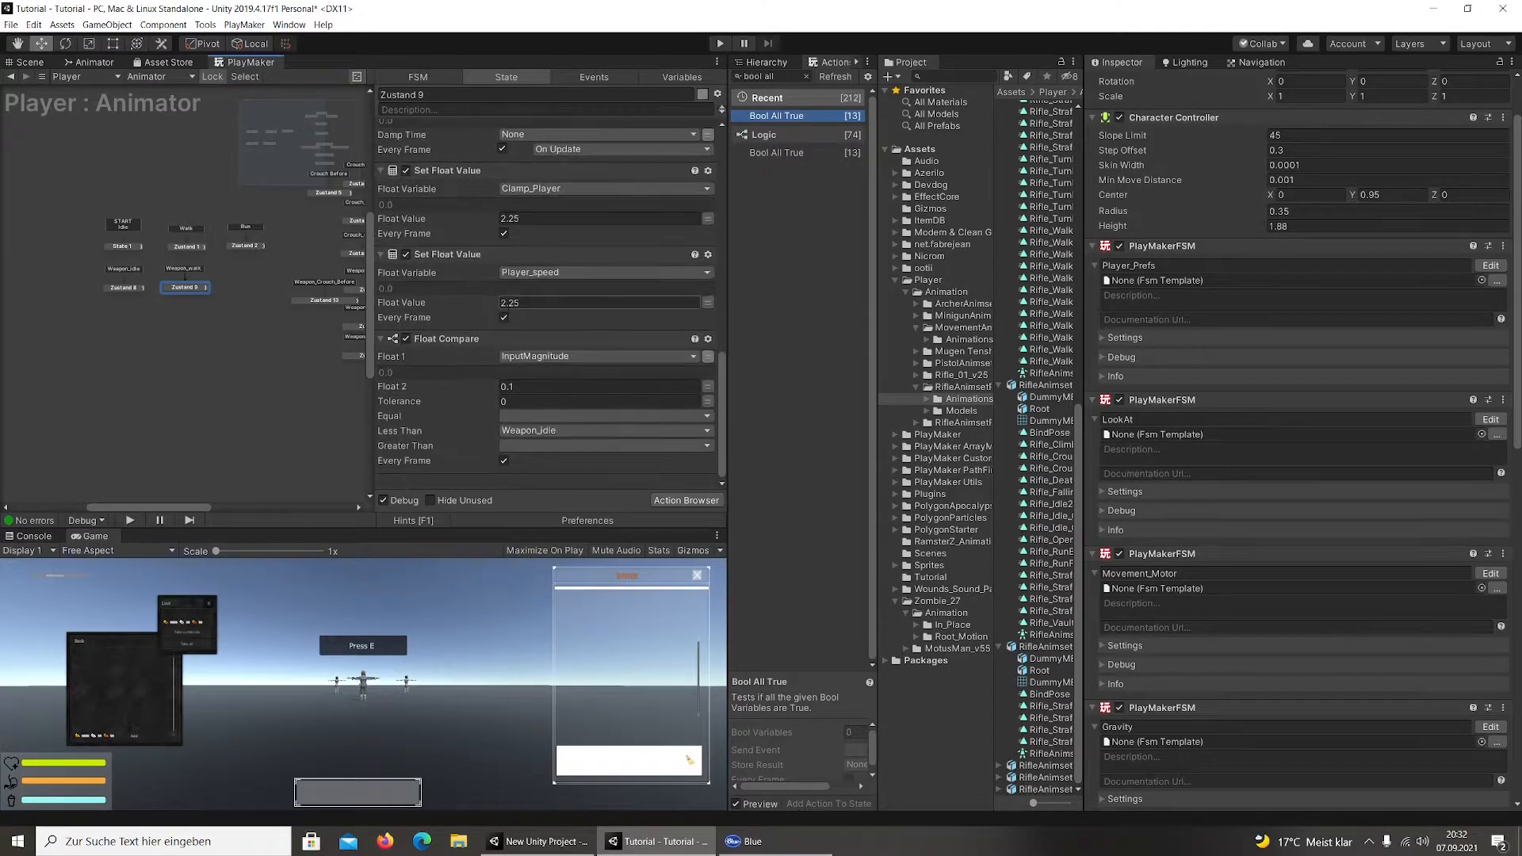
{"action": "left_click", "coordinate": [125, 290]}
{"action": "scroll", "coordinate": [497, 364], "scroll_direction": "down", "scroll_amount": 8}
{"action": "middle_click_drag", "start_coordinate": [271, 359], "coordinate": [78, 347]}
{"action": "scroll", "coordinate": [158, 333], "scroll_direction": "up", "scroll_amount": 4}
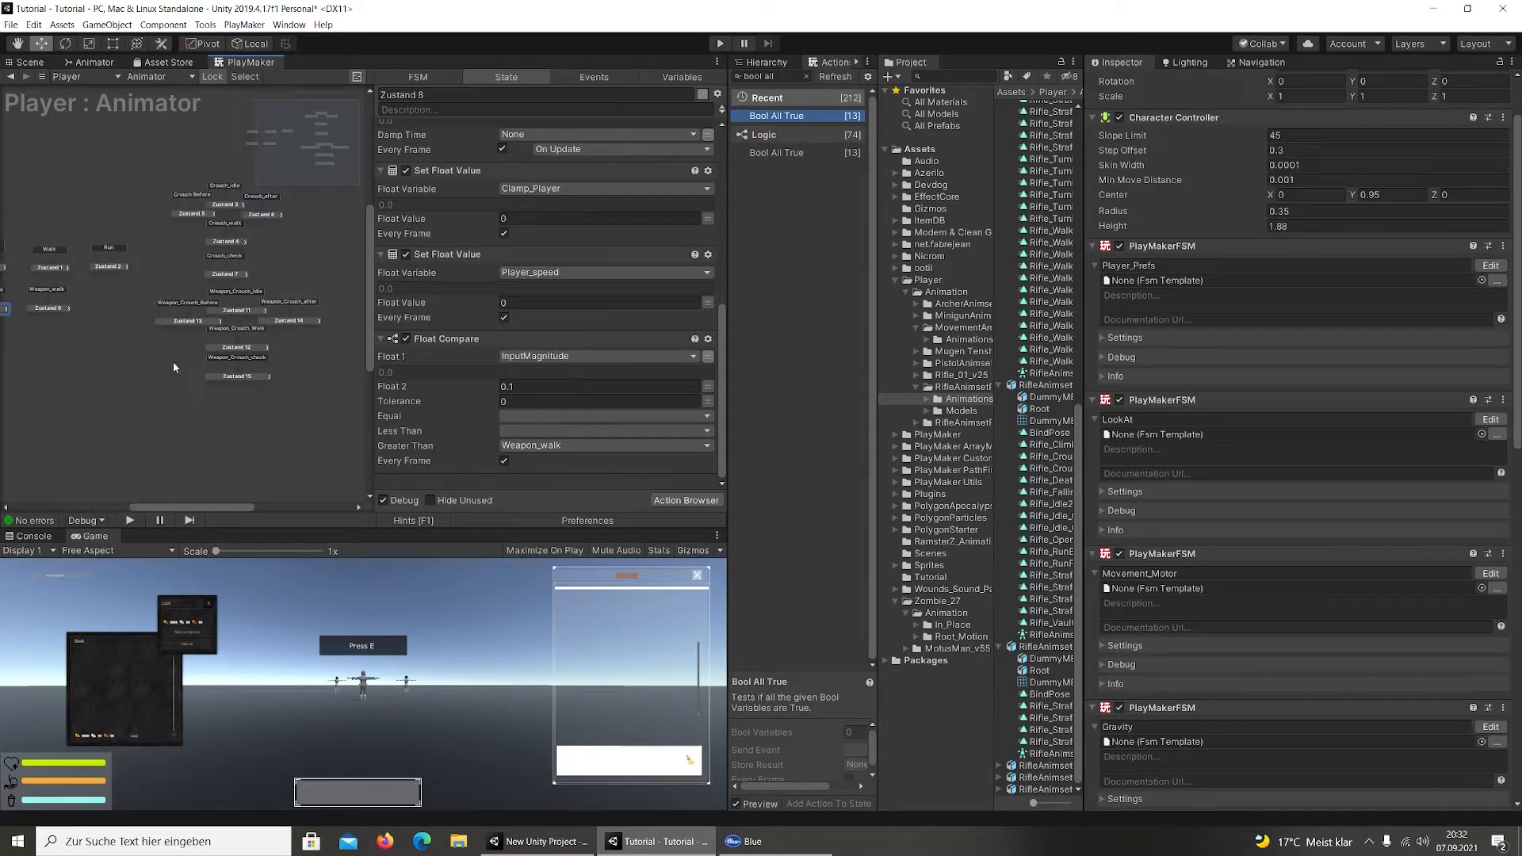
Compare the actions of the crouched weapon states Zustand 11 and Zustand 12 with those of the standing walk state Zustand 9
{"action": "left_click", "coordinate": [233, 314]}
{"action": "left_click", "coordinate": [230, 303]}
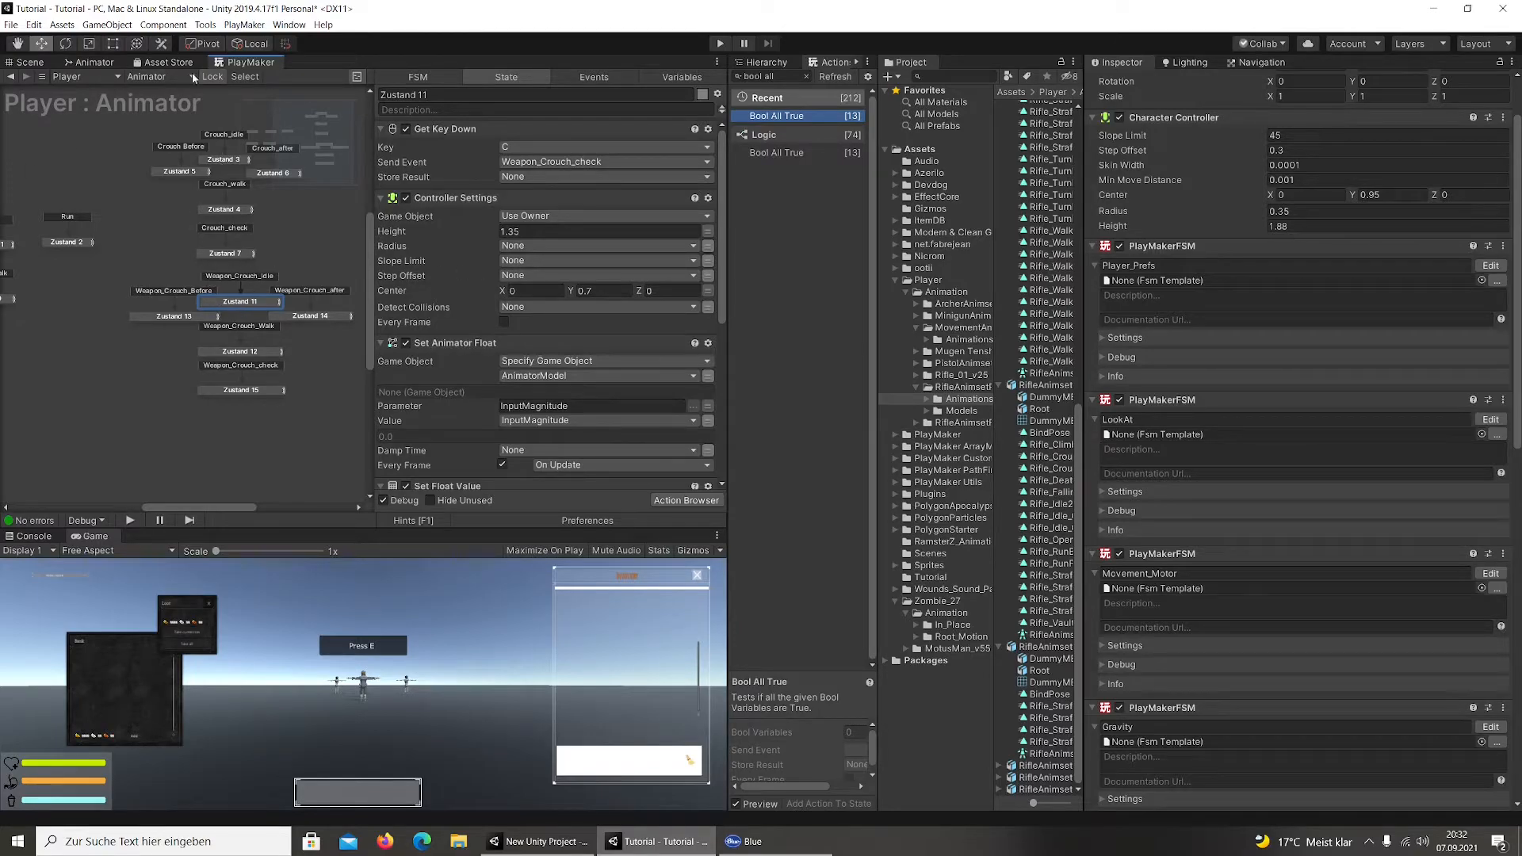
{"action": "middle_click_drag", "start_coordinate": [100, 306], "coordinate": [160, 306]}
{"action": "left_click", "coordinate": [106, 290]}
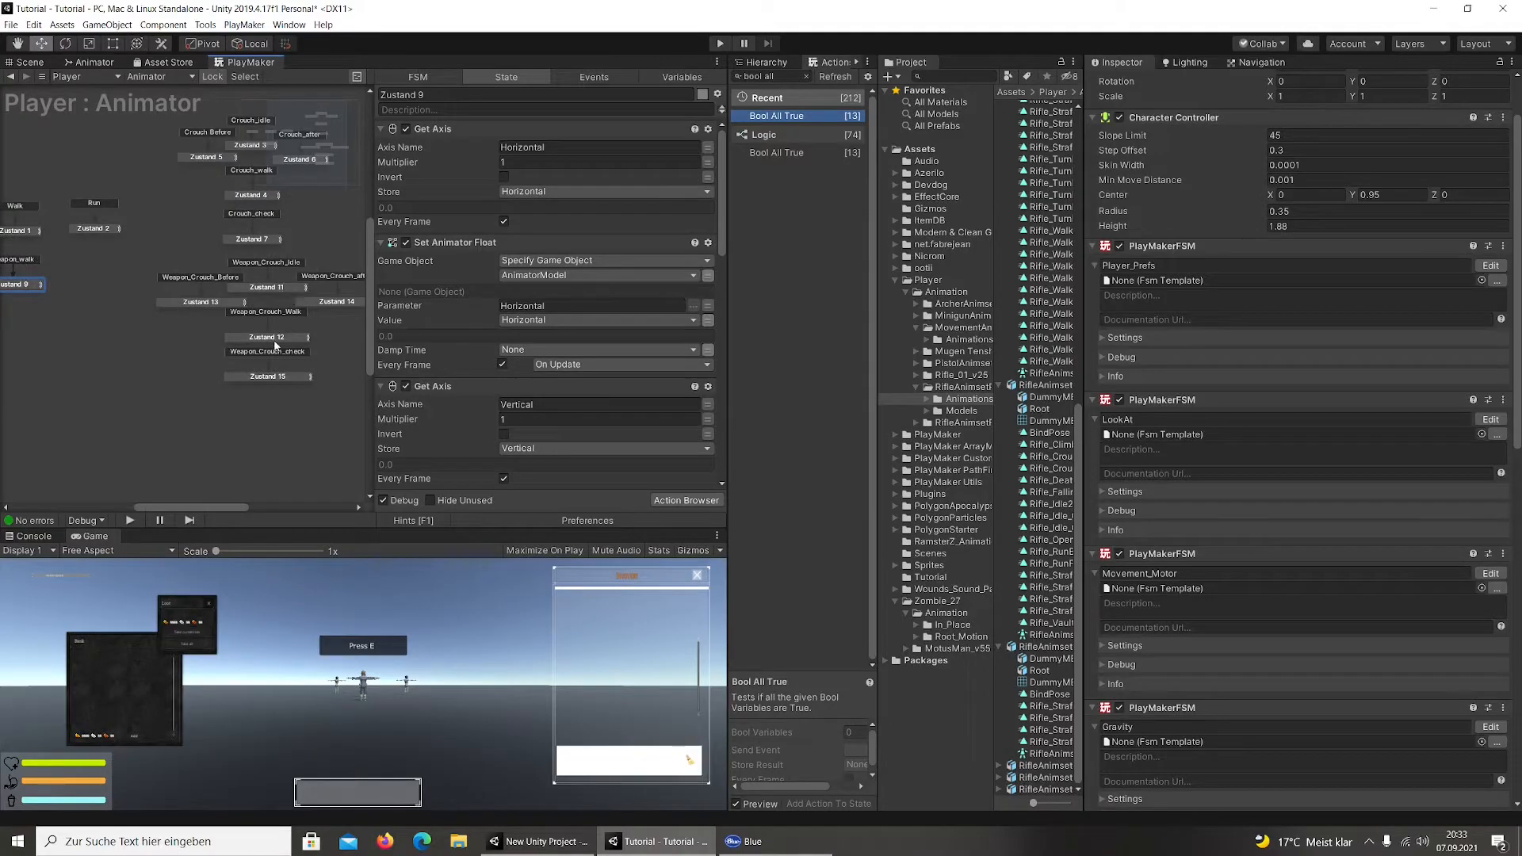
{"action": "left_click", "coordinate": [270, 338]}
{"action": "scroll", "coordinate": [555, 241], "scroll_direction": "down", "scroll_amount": 3}
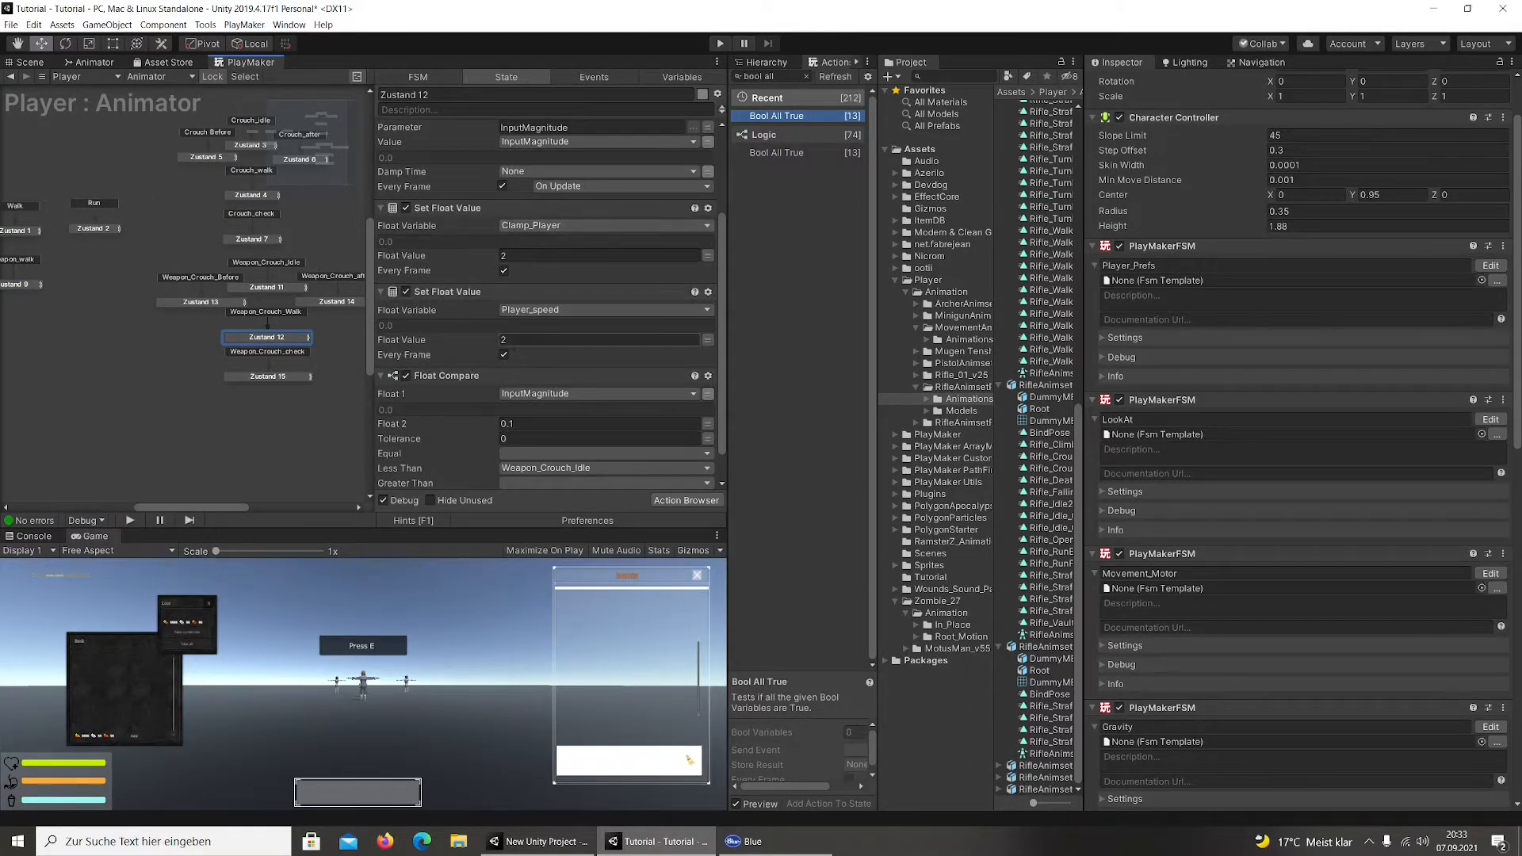
{"action": "scroll", "coordinate": [458, 294], "scroll_direction": "down", "scroll_amount": 1}
{"action": "scroll", "coordinate": [569, 341], "scroll_direction": "up", "scroll_amount": 4}
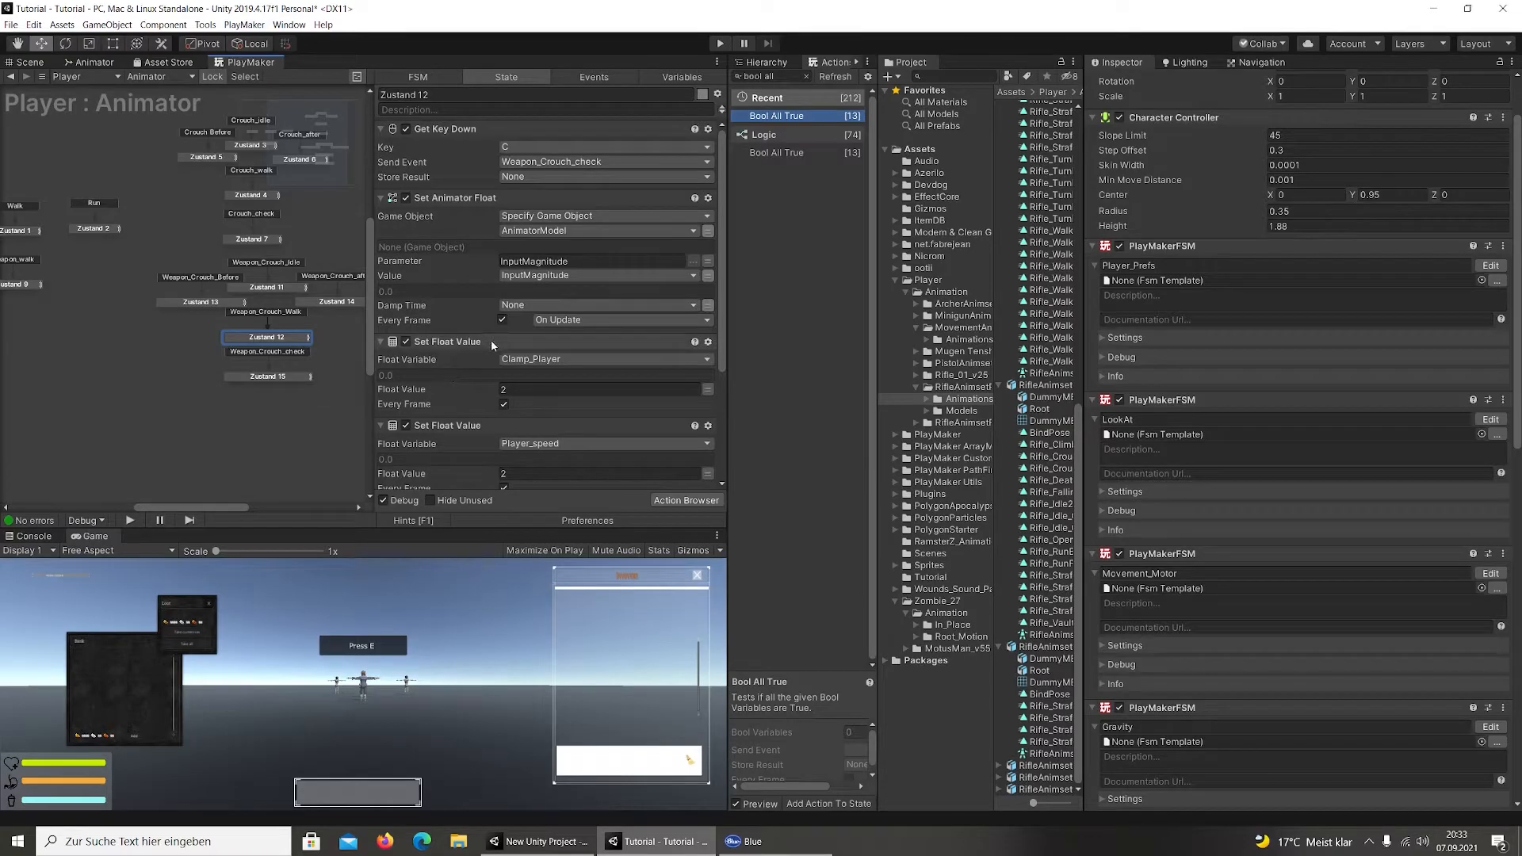
{"action": "scroll", "coordinate": [527, 362], "scroll_direction": "down", "scroll_amount": 4}
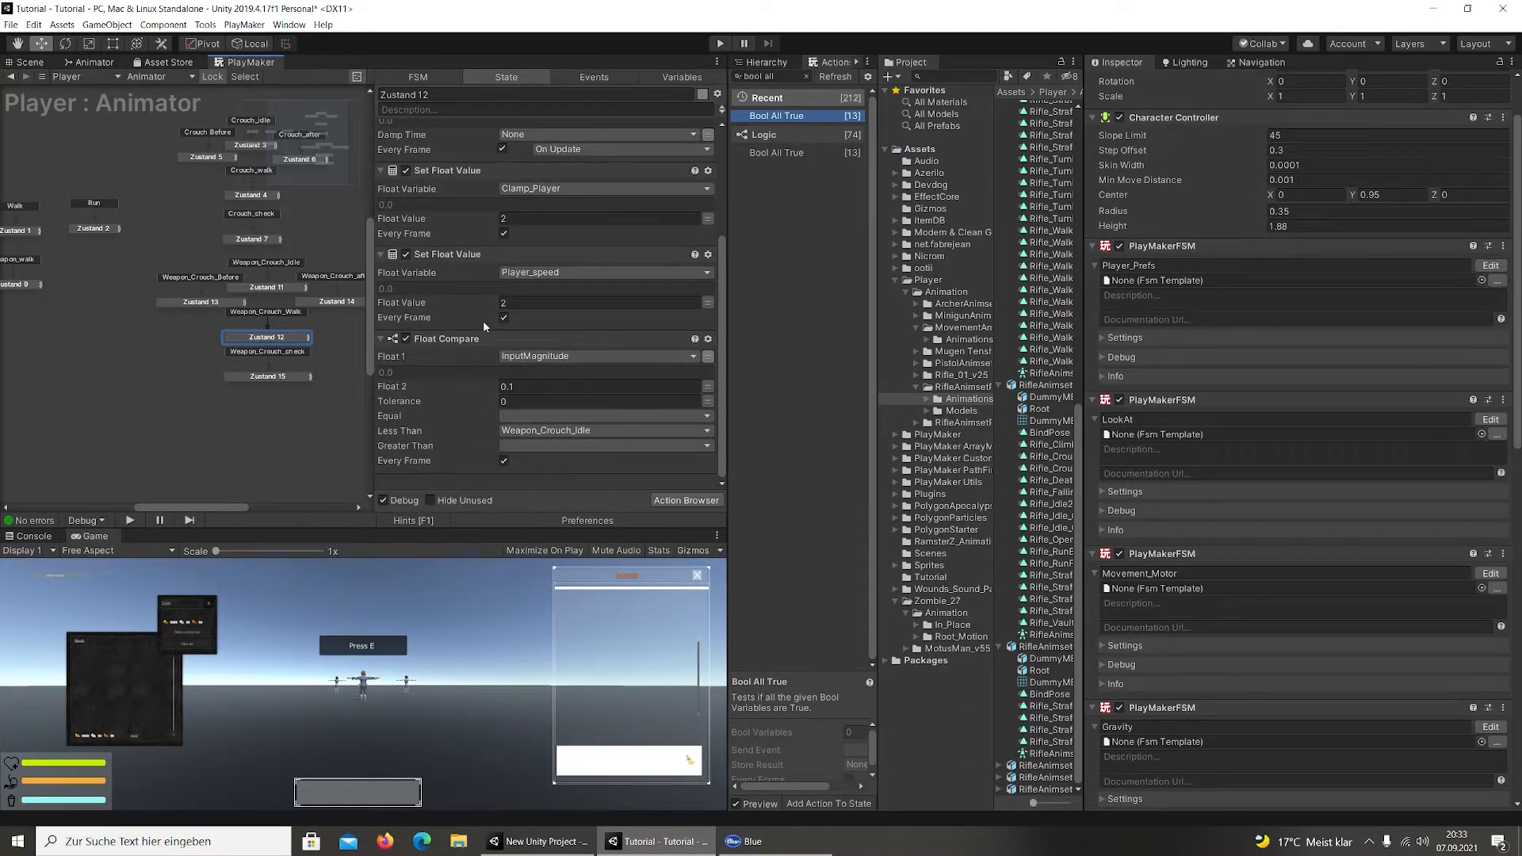
{"action": "scroll", "coordinate": [482, 320], "scroll_direction": "up", "scroll_amount": 3}
{"action": "scroll", "coordinate": [483, 326], "scroll_direction": "up", "scroll_amount": 1}
{"action": "middle_click_drag", "start_coordinate": [59, 295], "coordinate": [132, 287]}
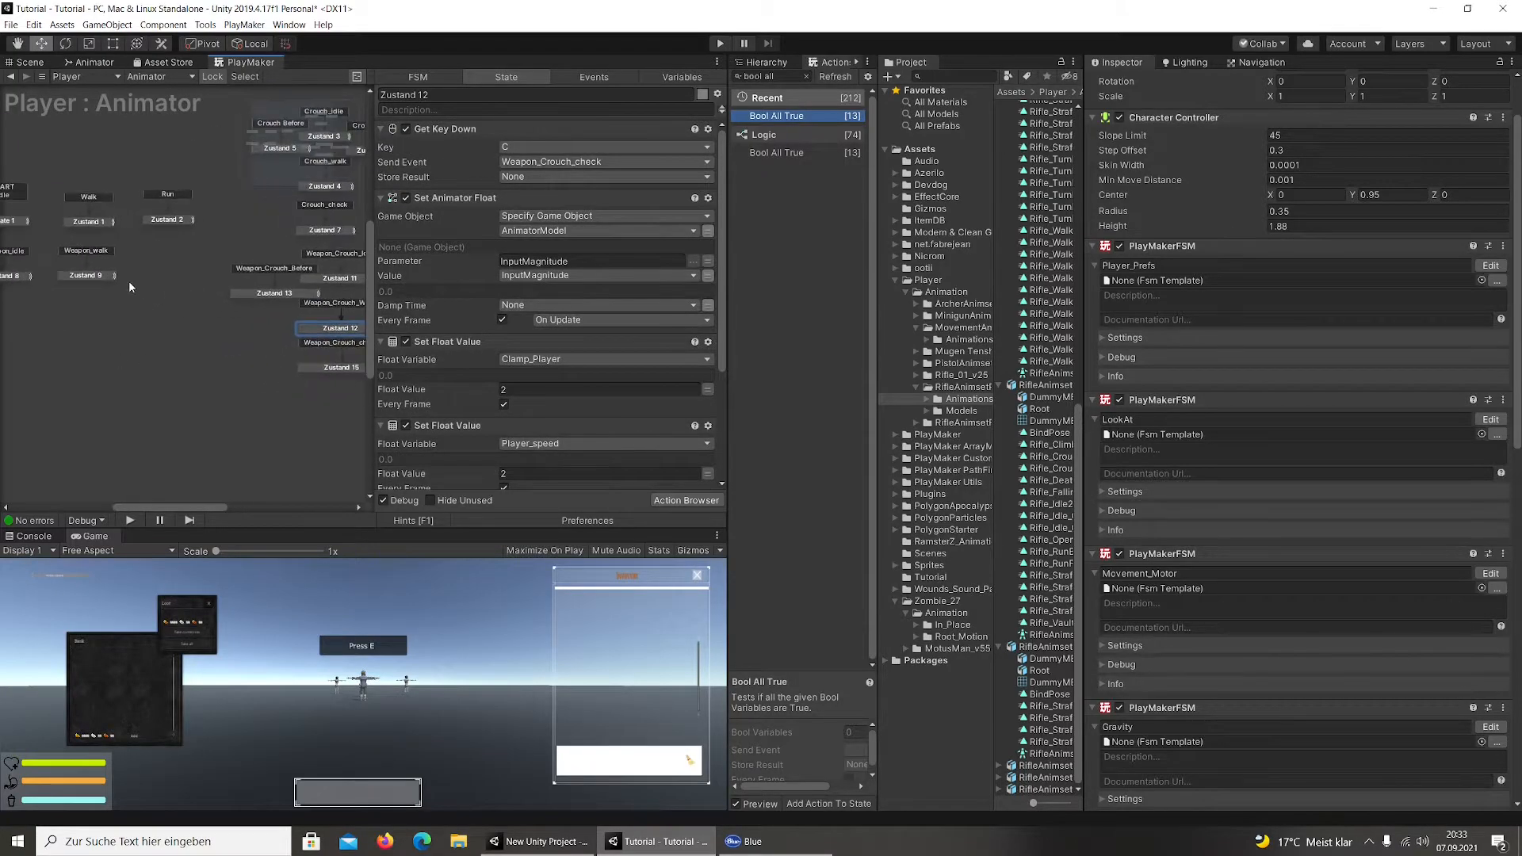
Copy the Get Axis and Set Animator Float actions for Horizontal and Vertical from Zustand 9
{"action": "left_click", "coordinate": [89, 275]}
{"action": "left_click", "coordinate": [507, 128]}
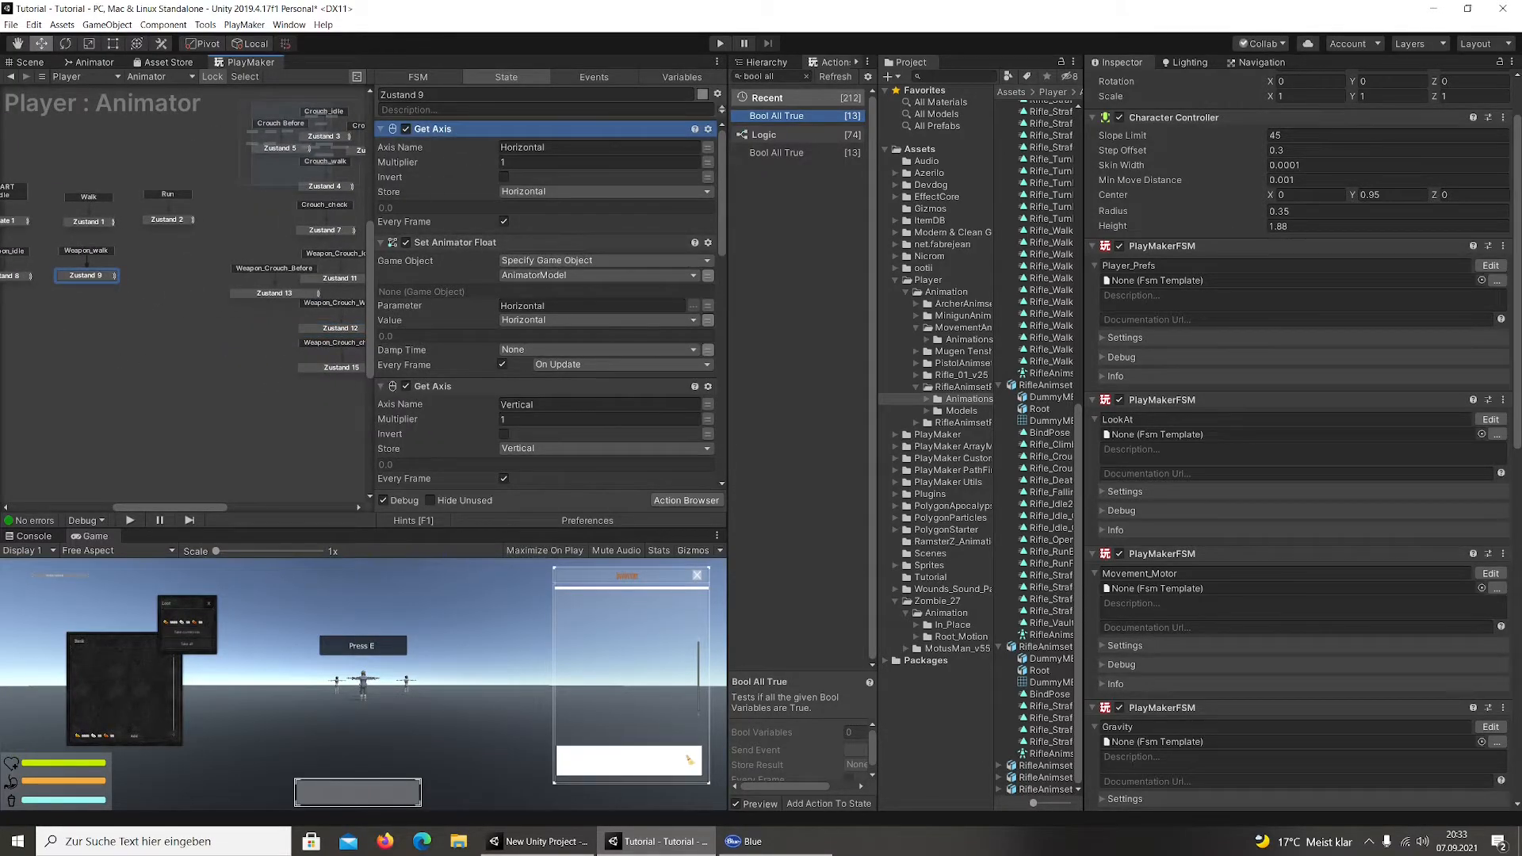
{"action": "left_click", "coordinate": [443, 247], "text": "ctrl"}
{"action": "left_click", "coordinate": [460, 385], "text": "ctrl"}
{"action": "scroll", "coordinate": [468, 396], "scroll_direction": "down", "scroll_amount": 2}
{"action": "right_click", "coordinate": [474, 410]}
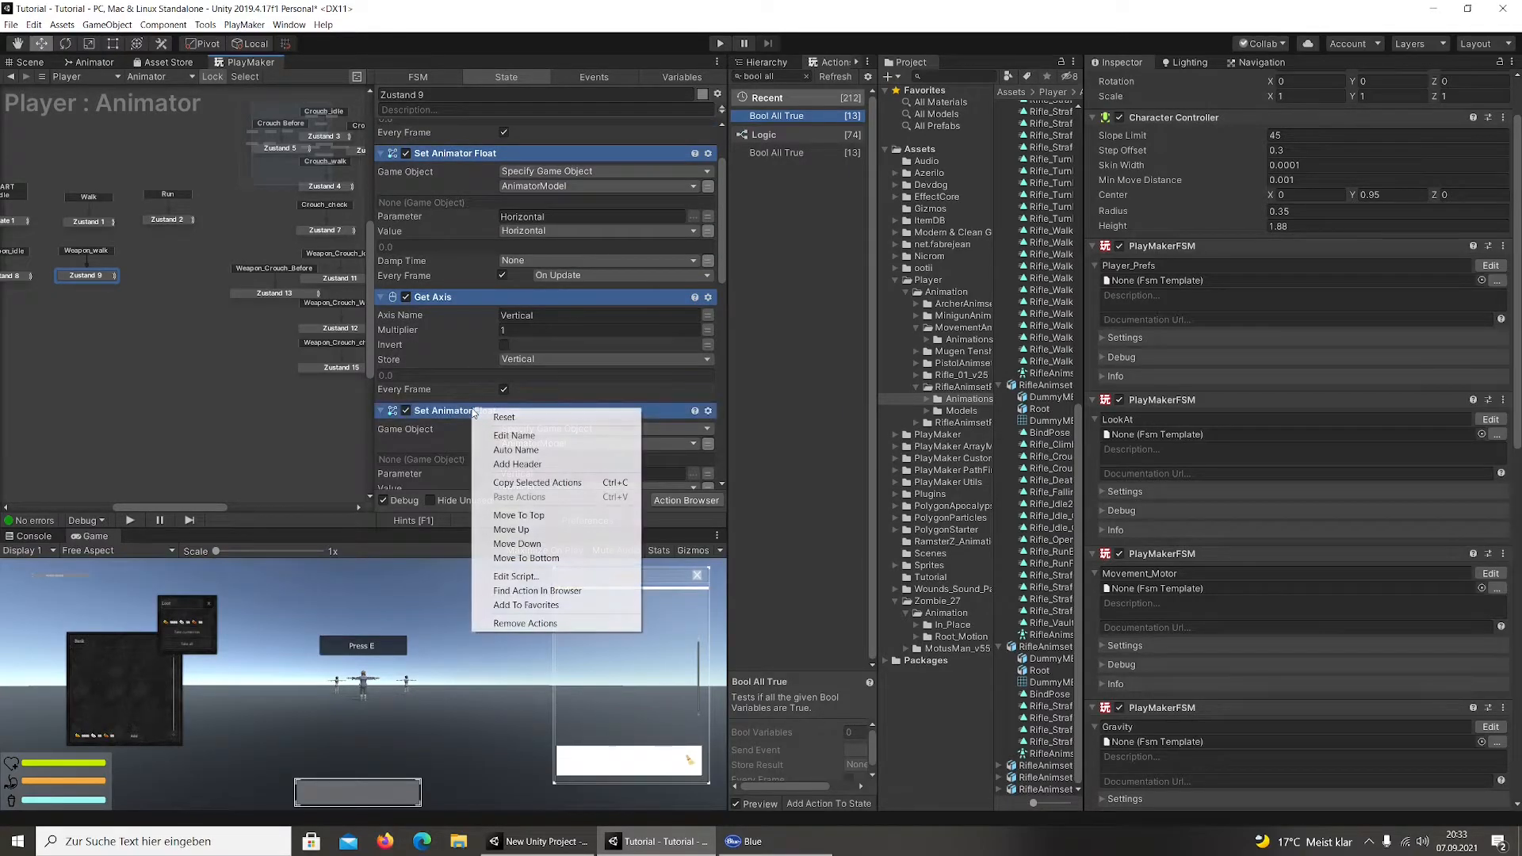
{"action": "left_click", "coordinate": [538, 482]}
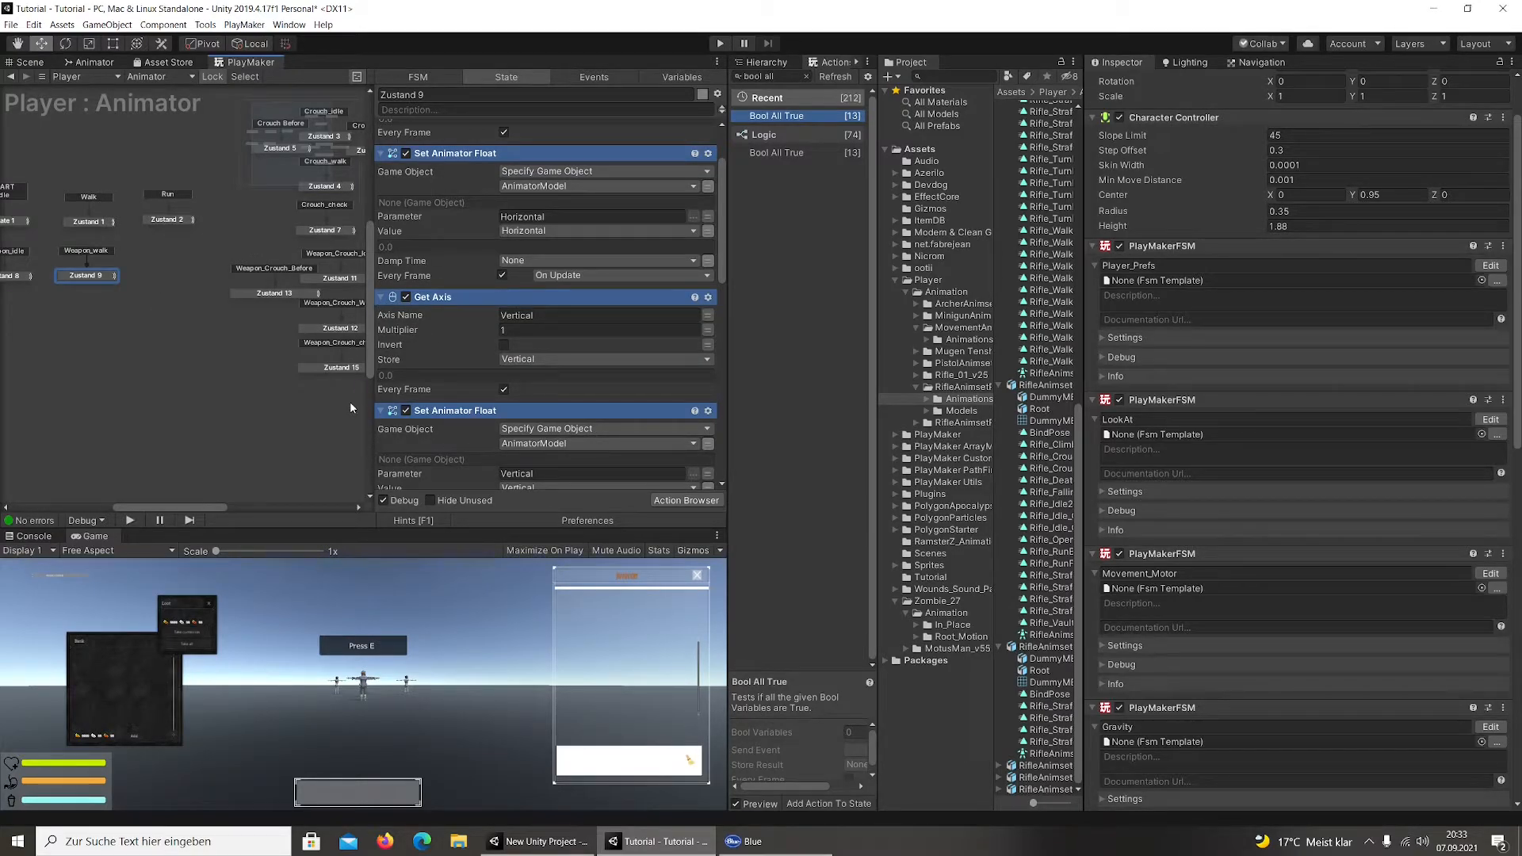
{"action": "scroll", "coordinate": [579, 386], "scroll_direction": "down", "scroll_amount": 1}
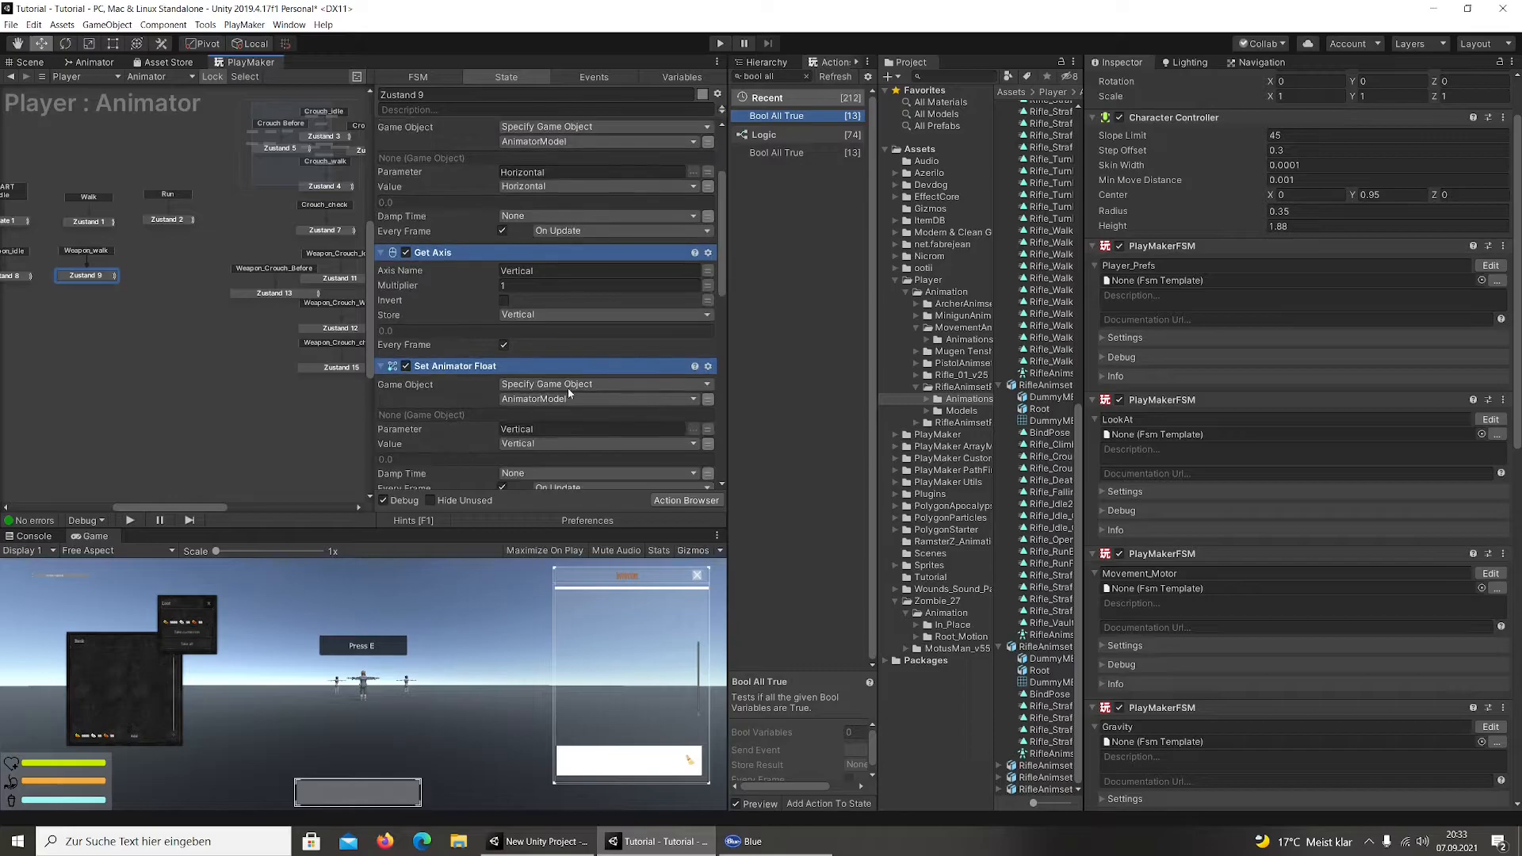
{"action": "scroll", "coordinate": [484, 344], "scroll_direction": "down", "scroll_amount": 2}
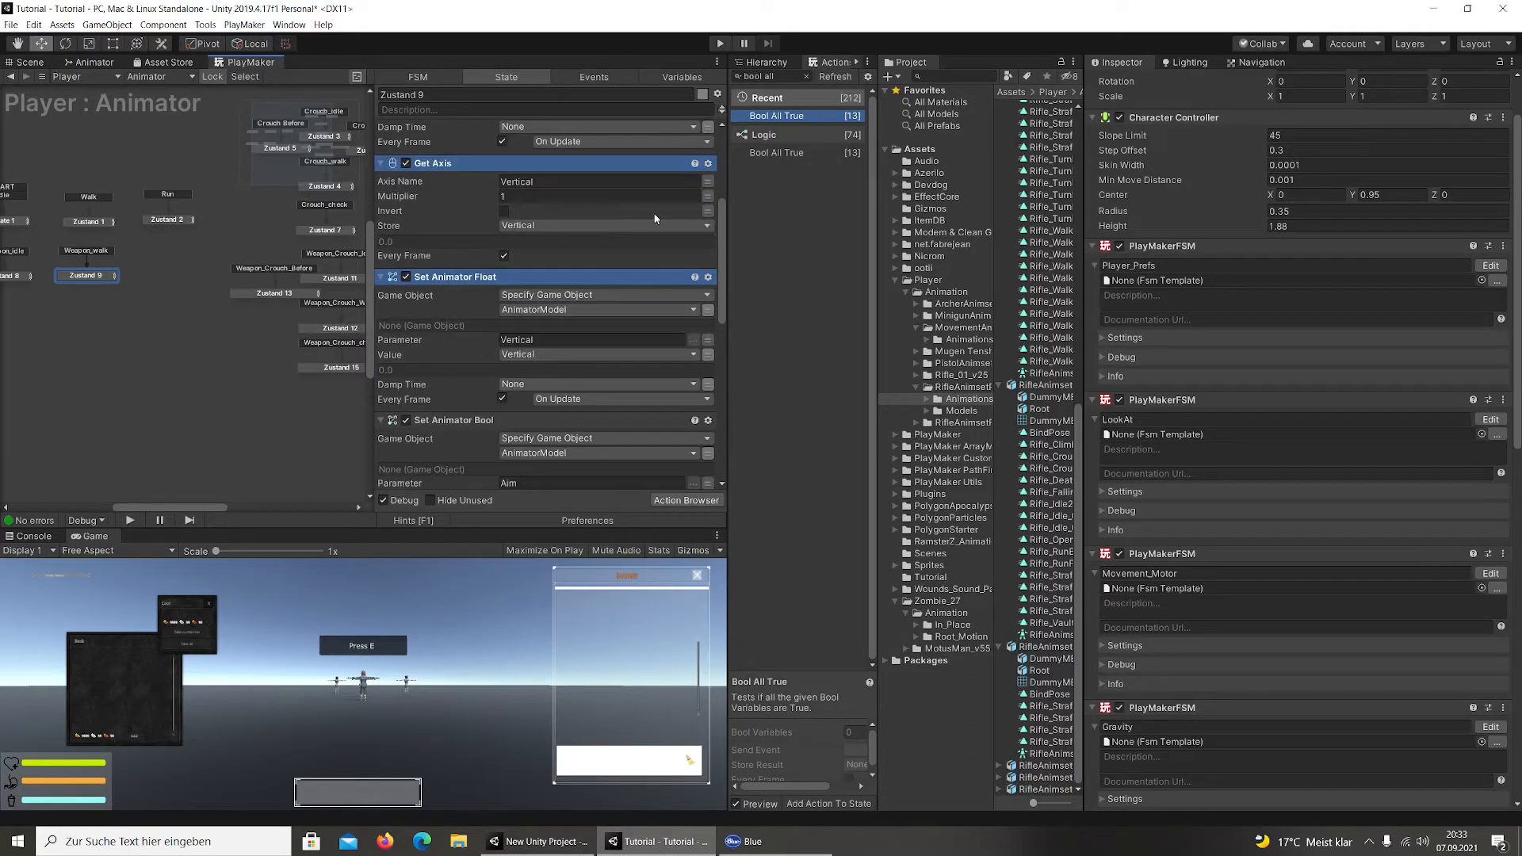
Paste the copied Horizontal and Vertical axis actions above Get Key Down in Zustand 12 and review the action list
{"action": "middle_click_drag", "start_coordinate": [261, 345], "coordinate": [133, 332]}
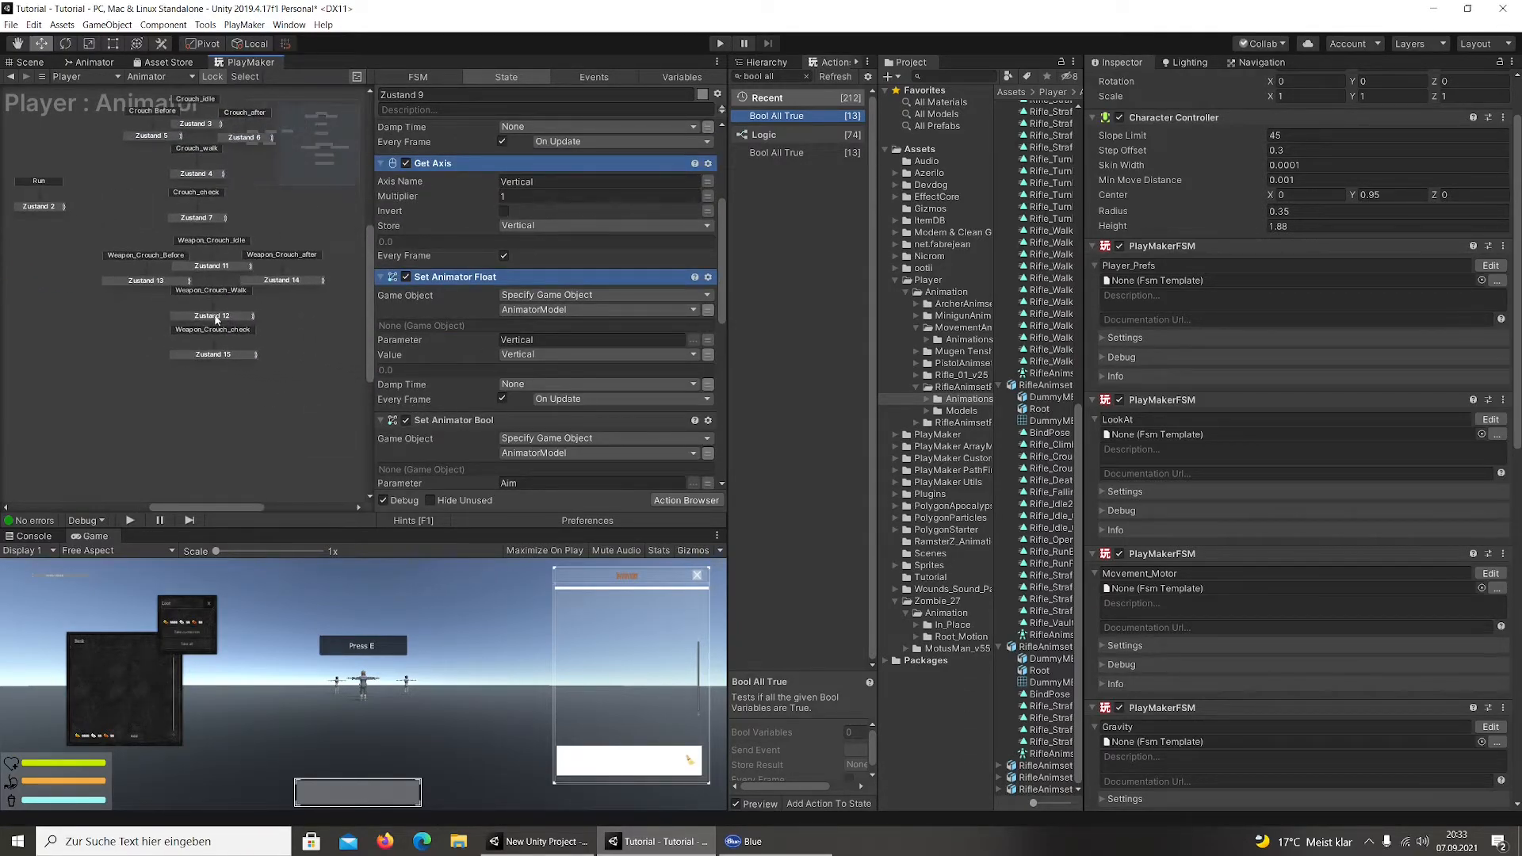
{"action": "left_click", "coordinate": [218, 314]}
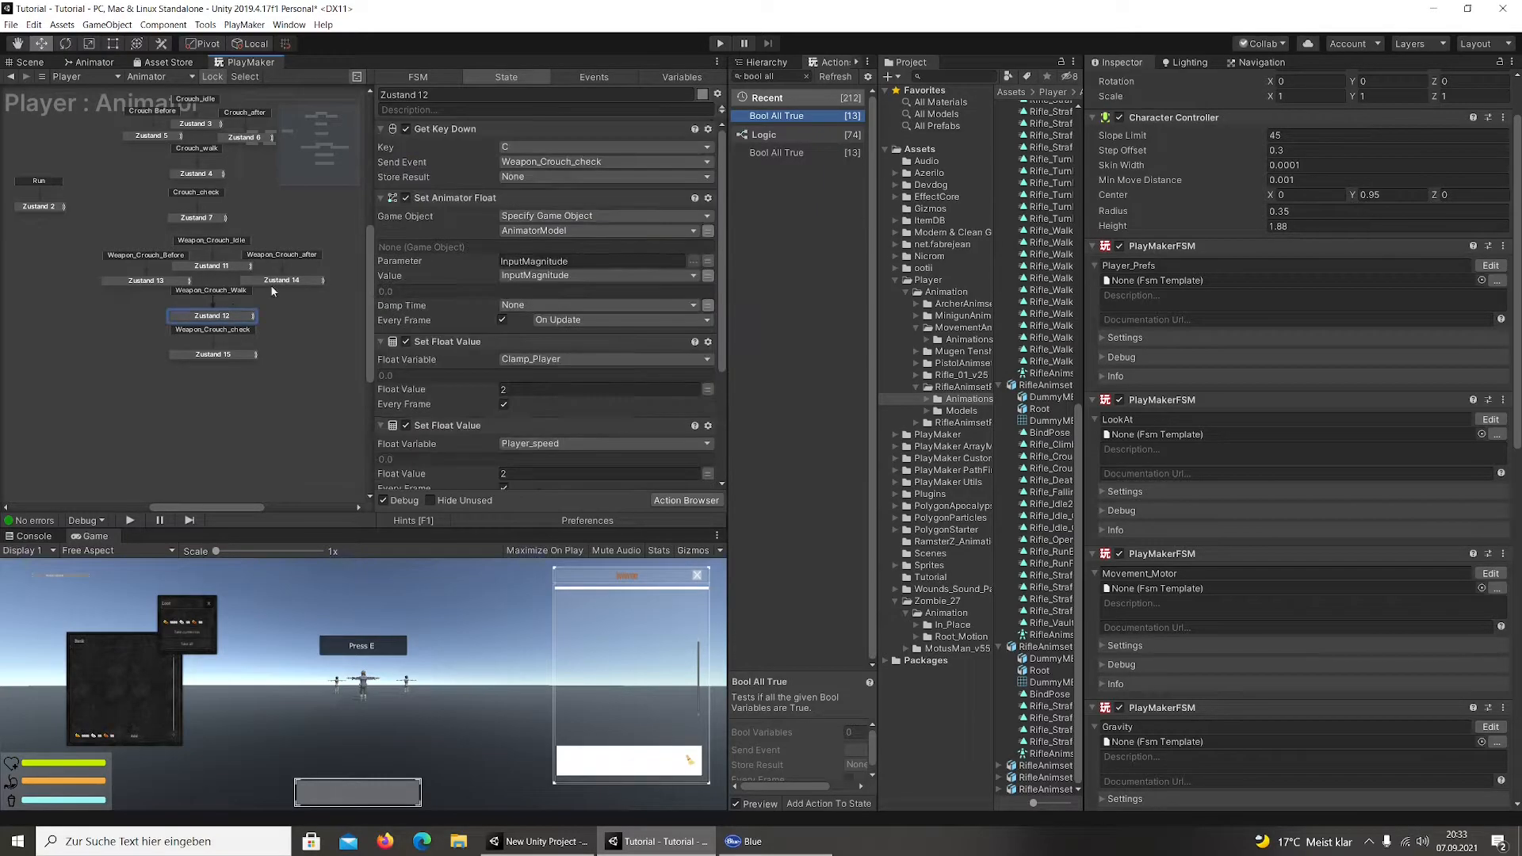
{"action": "right_click", "coordinate": [474, 132]}
{"action": "left_click", "coordinate": [531, 225]}
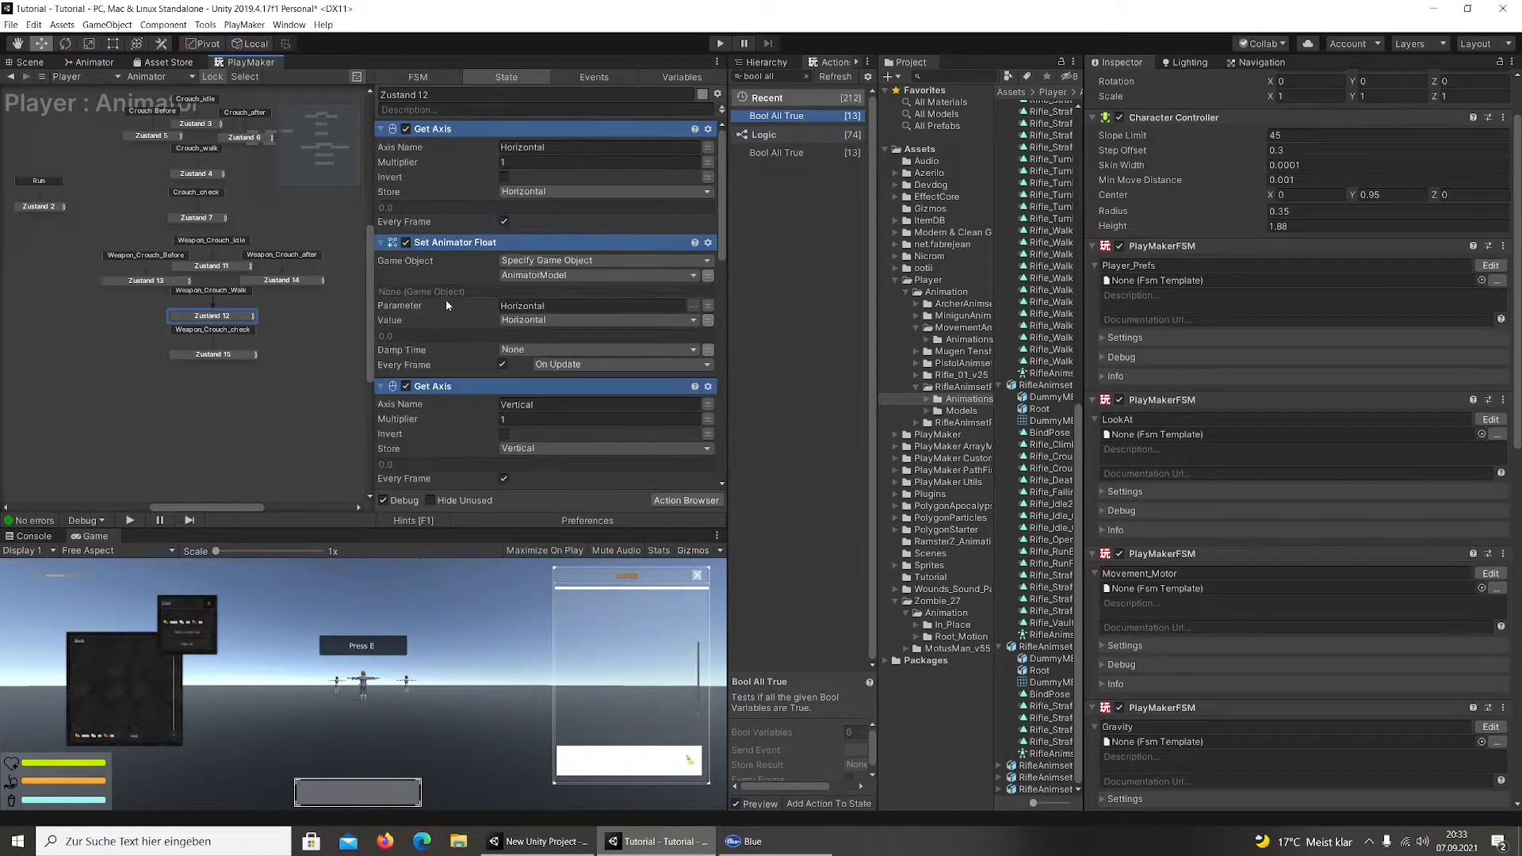
{"action": "scroll", "coordinate": [626, 260], "scroll_direction": "down", "scroll_amount": 5}
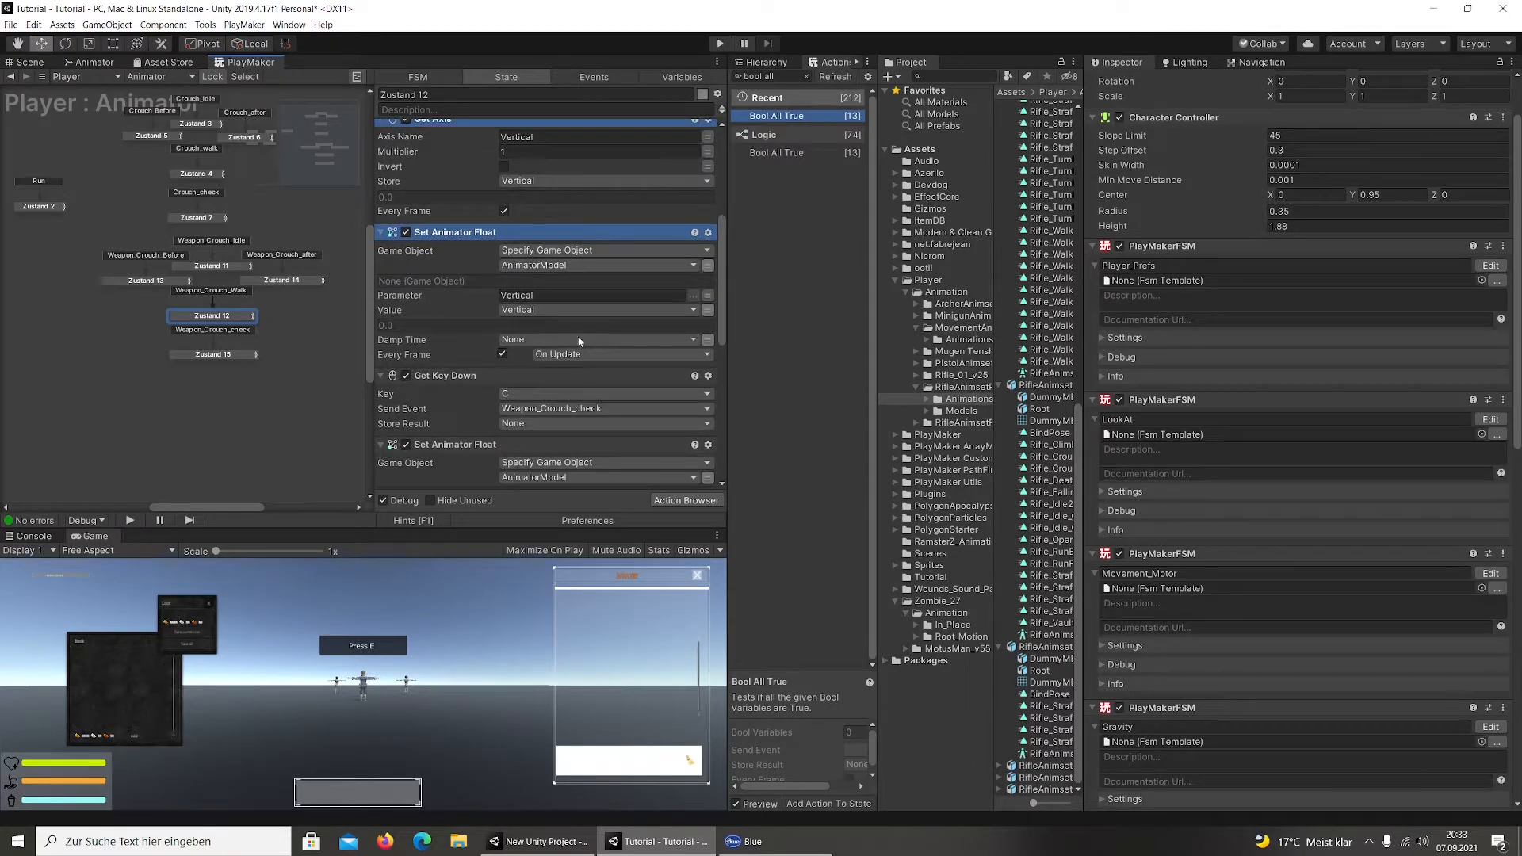
{"action": "scroll", "coordinate": [567, 337], "scroll_direction": "down", "scroll_amount": 7}
{"action": "scroll", "coordinate": [212, 357], "scroll_direction": "down", "scroll_amount": 1}
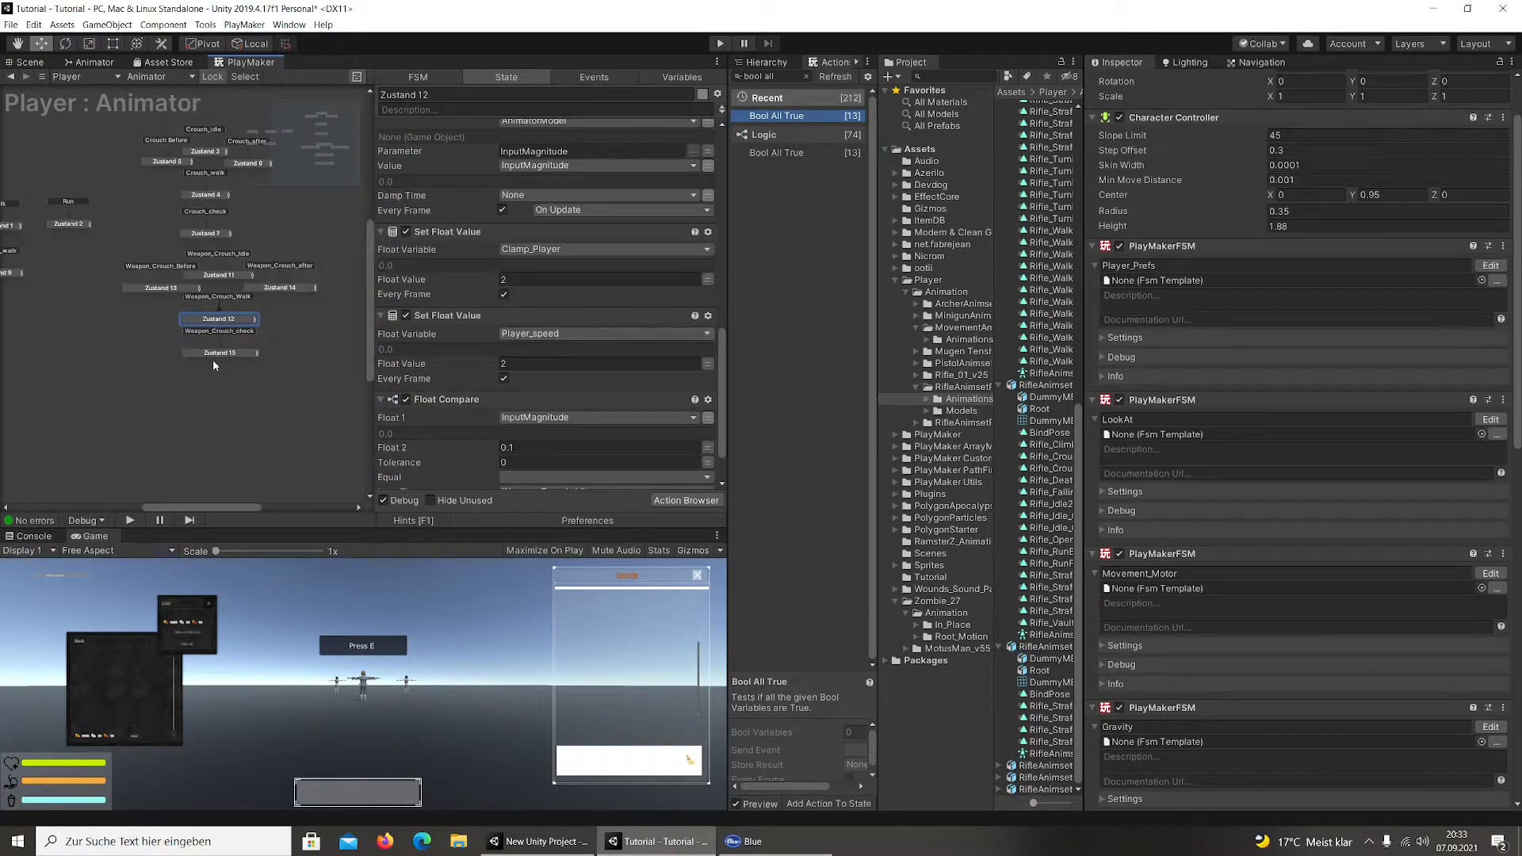
Check the actions and outgoing events of the crouched weapon states Zustand 15, Zustand 14 and Zustand 13
{"action": "left_click", "coordinate": [203, 354]}
{"action": "scroll", "coordinate": [594, 325], "scroll_direction": "down", "scroll_amount": 2}
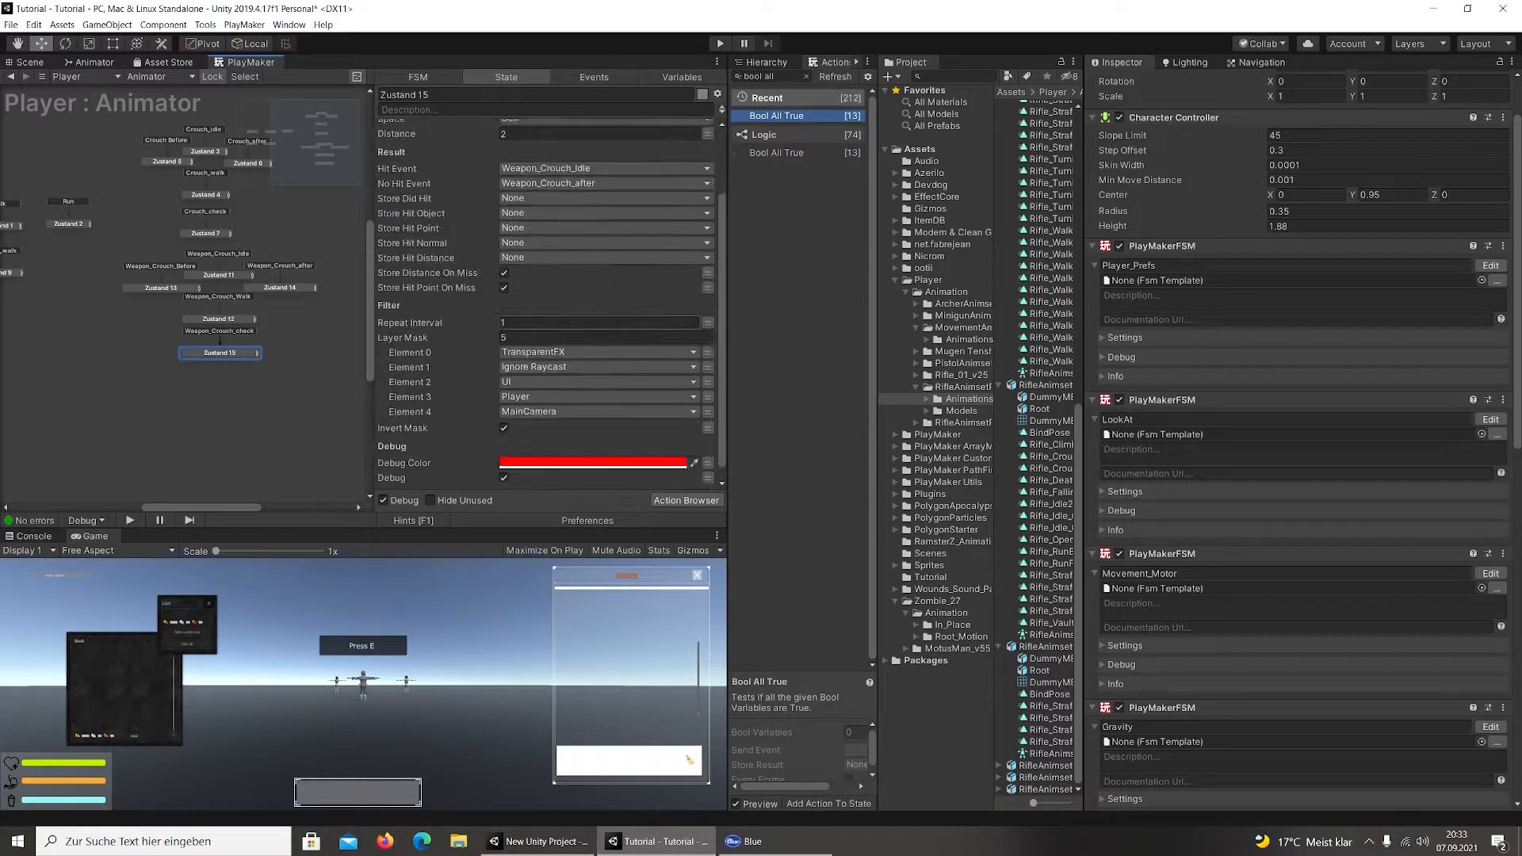
{"action": "left_click", "coordinate": [266, 292]}
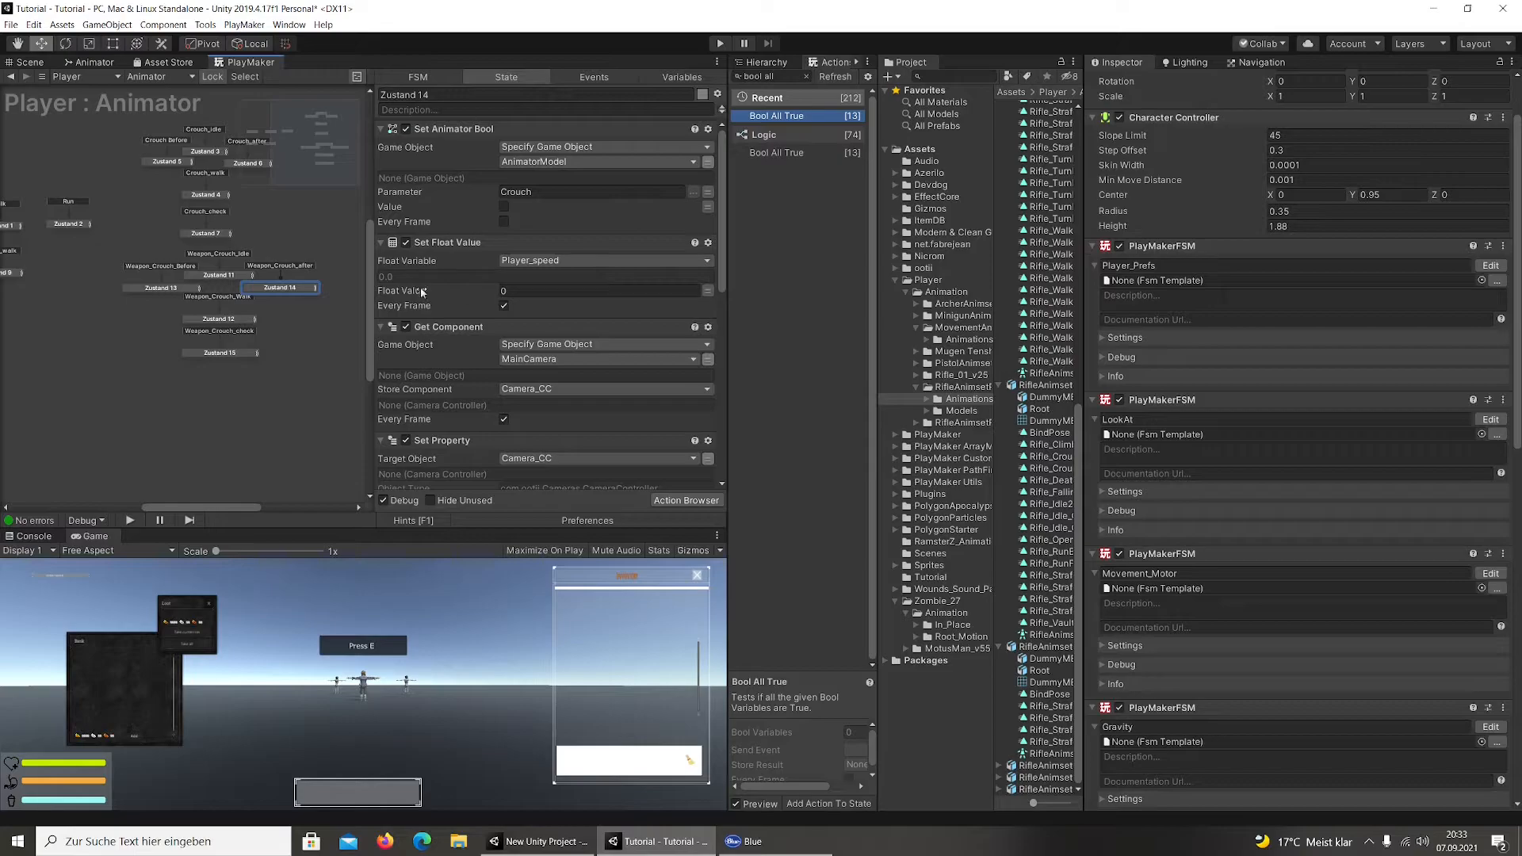
{"action": "scroll", "coordinate": [445, 292], "scroll_direction": "down", "scroll_amount": 8}
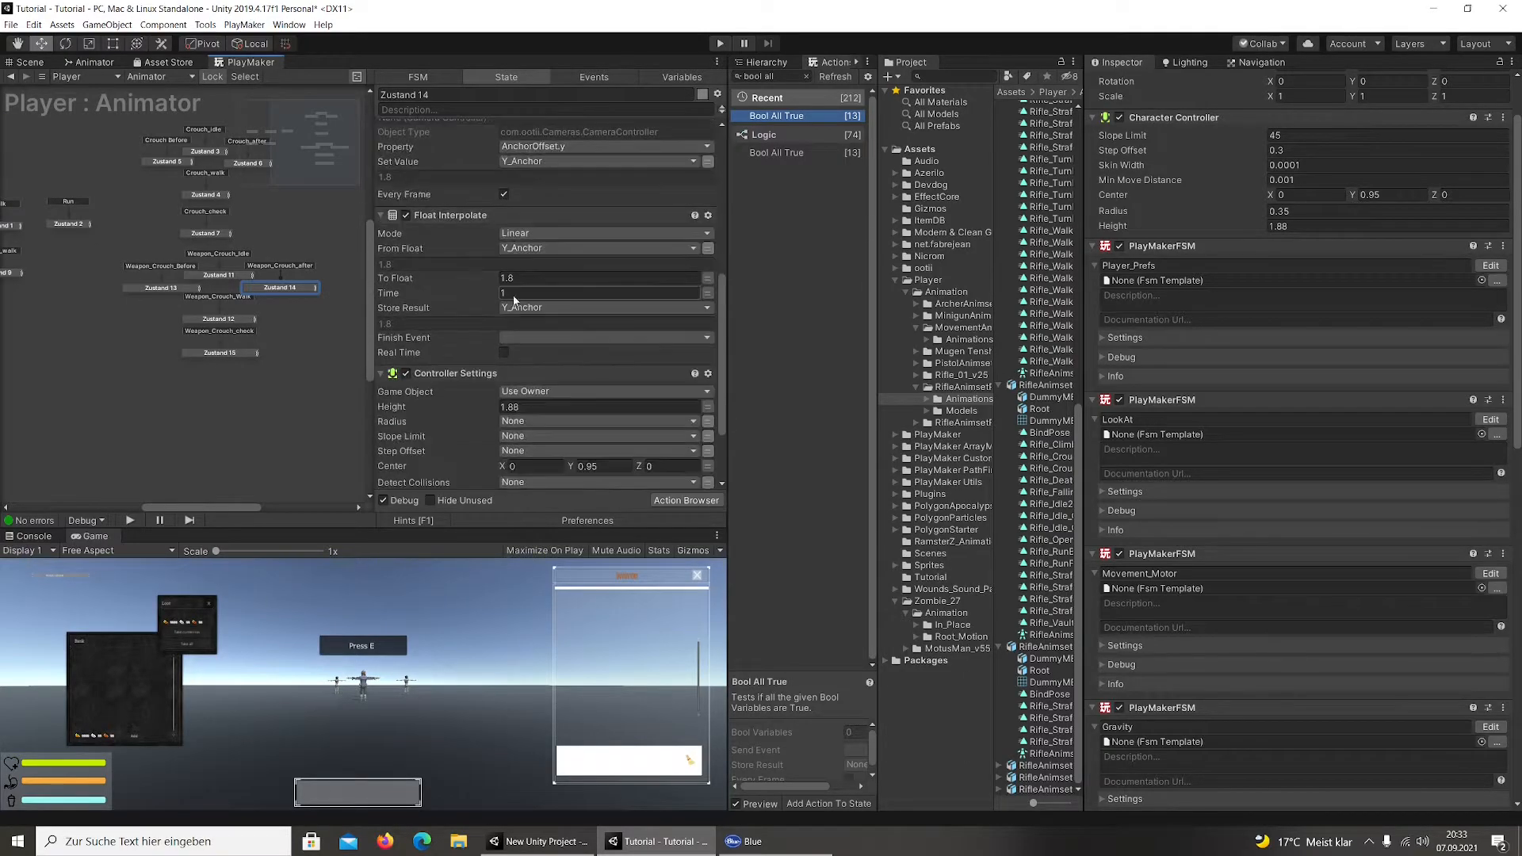
{"action": "scroll", "coordinate": [512, 295], "scroll_direction": "down", "scroll_amount": 3}
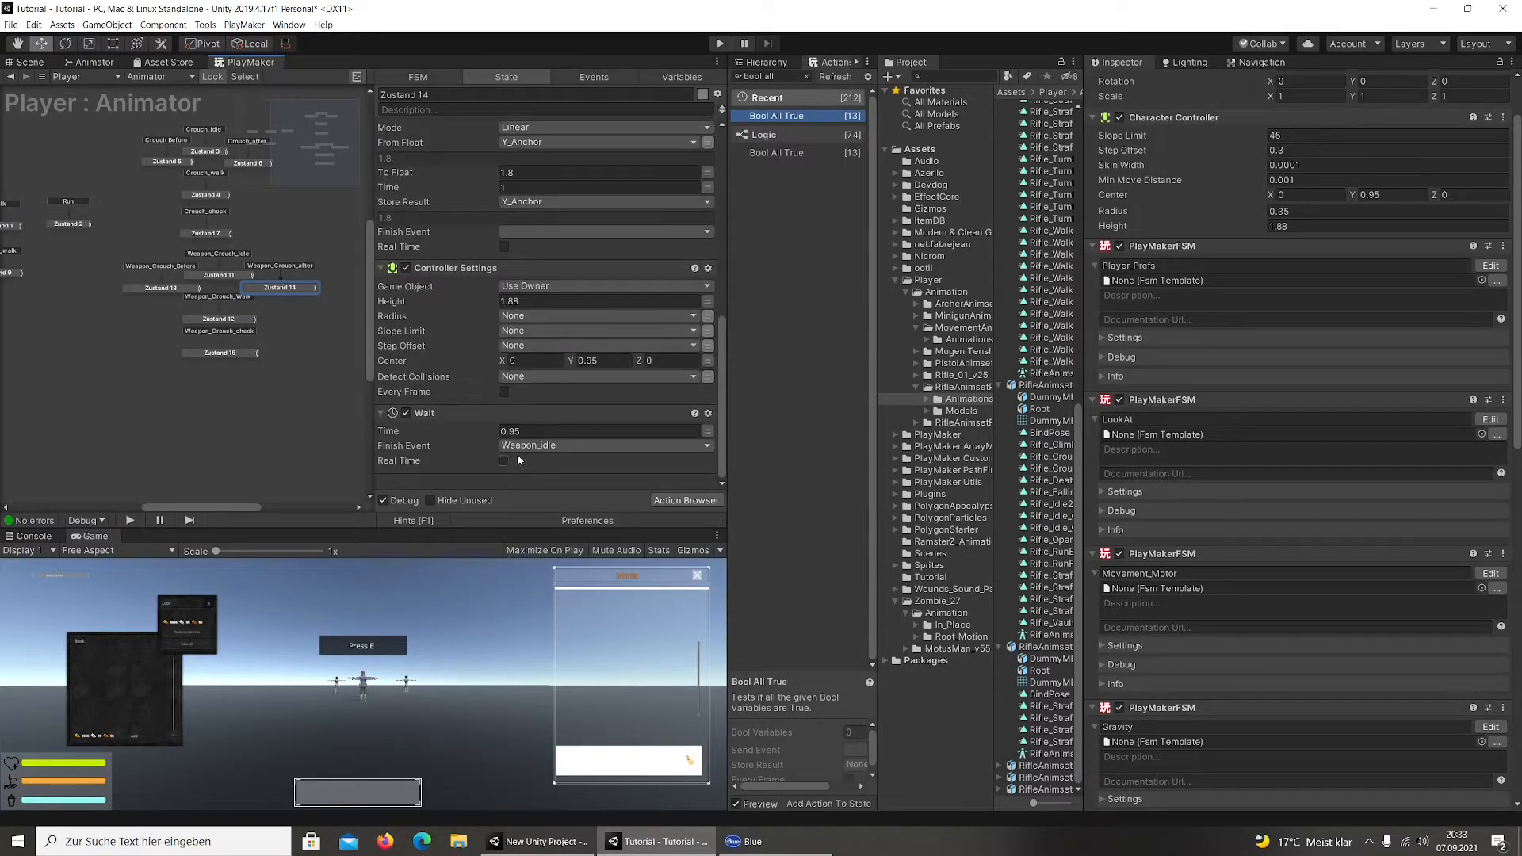
{"action": "left_click", "coordinate": [158, 290]}
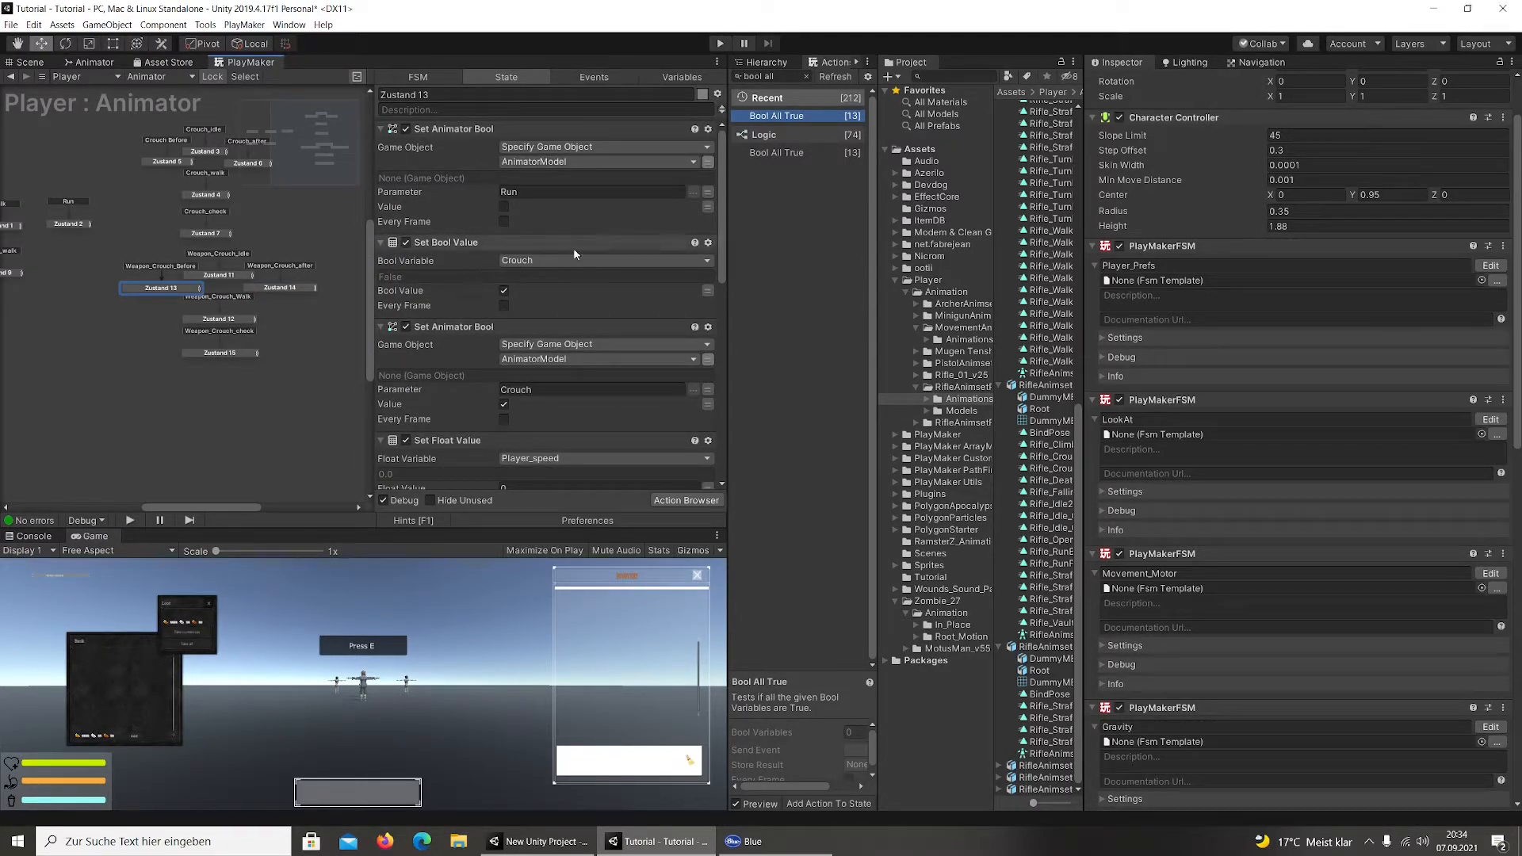
{"action": "scroll", "coordinate": [574, 242], "scroll_direction": "down", "scroll_amount": 5}
{"action": "scroll", "coordinate": [560, 291], "scroll_direction": "down", "scroll_amount": 6}
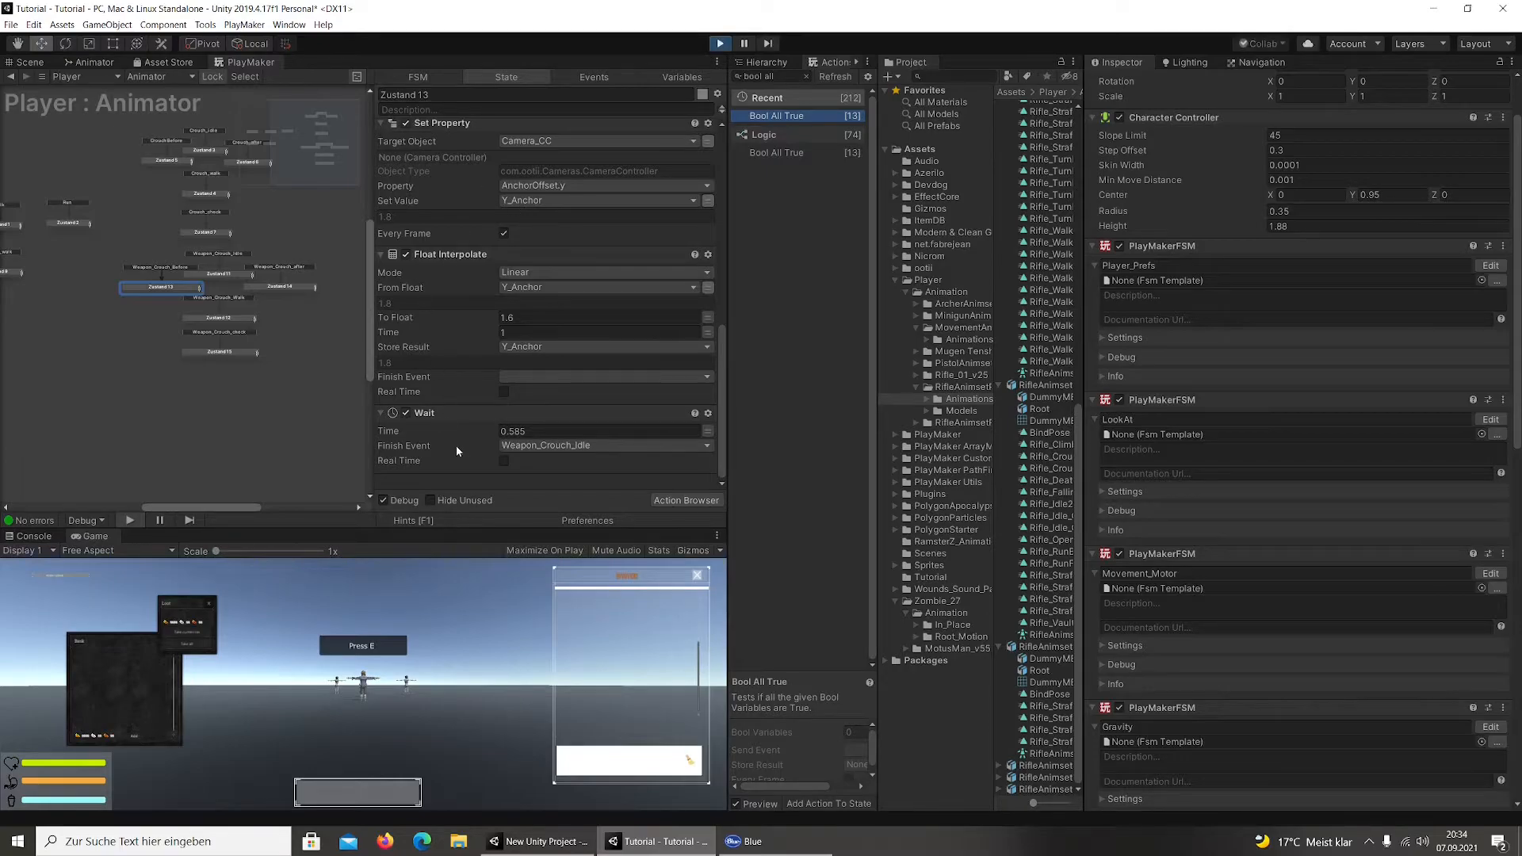
Run the game, equip the rifle from the inventory and make the character crouch
{"action": "key", "text": "i"}
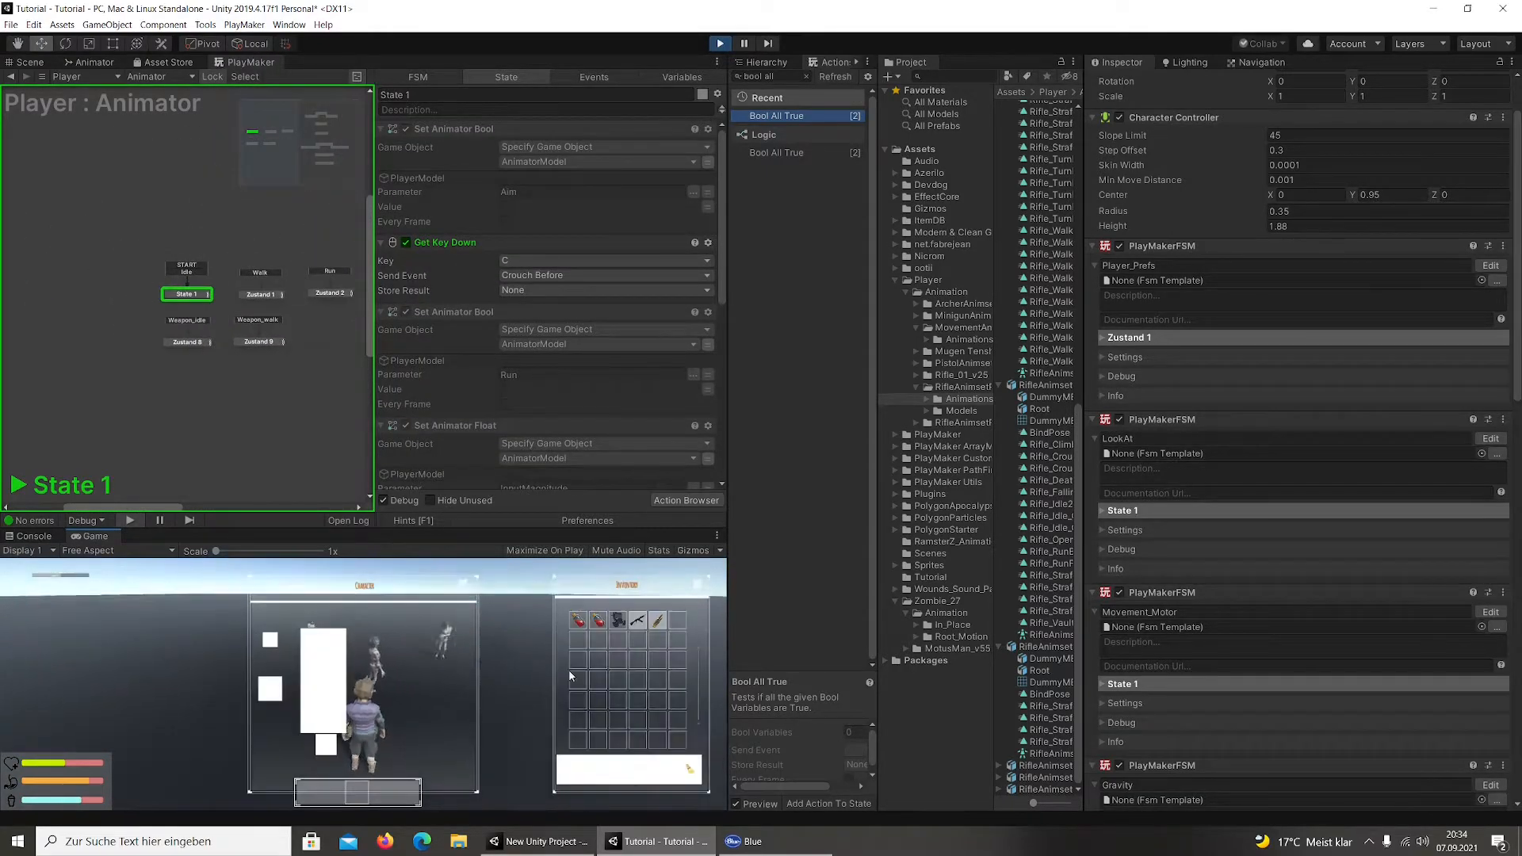
{"action": "key", "text": "i"}
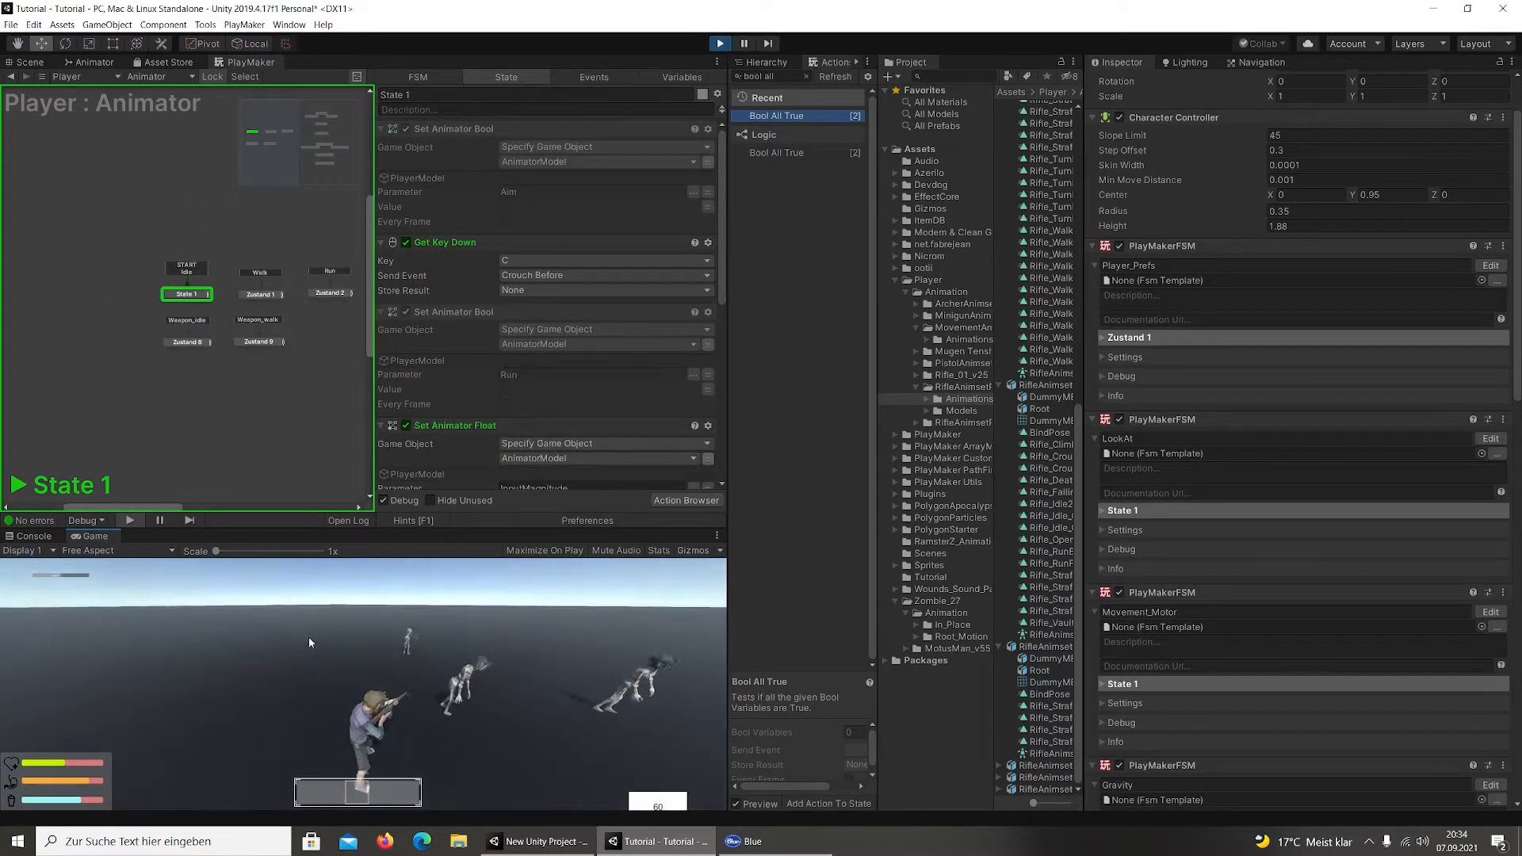
{"action": "key", "text": "c"}
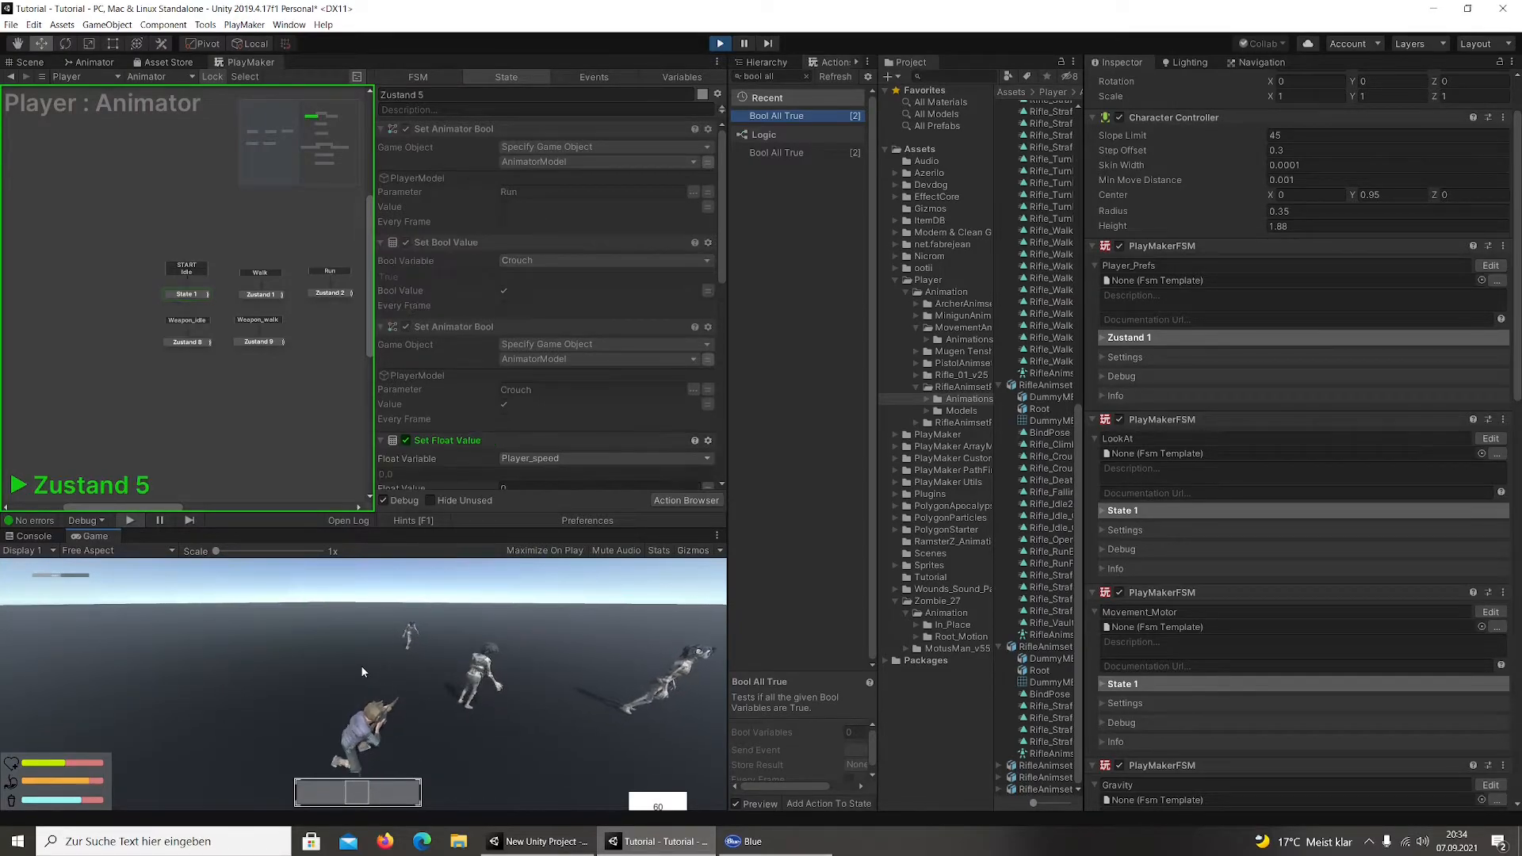
Walk the crouched character around in several directions while watching the crouch states in the Animator state machine
{"action": "middle_click_drag", "start_coordinate": [275, 426], "coordinate": [73, 360]}
{"action": "type", "text": "wwww"}
{"action": "left_click", "coordinate": [334, 674]}
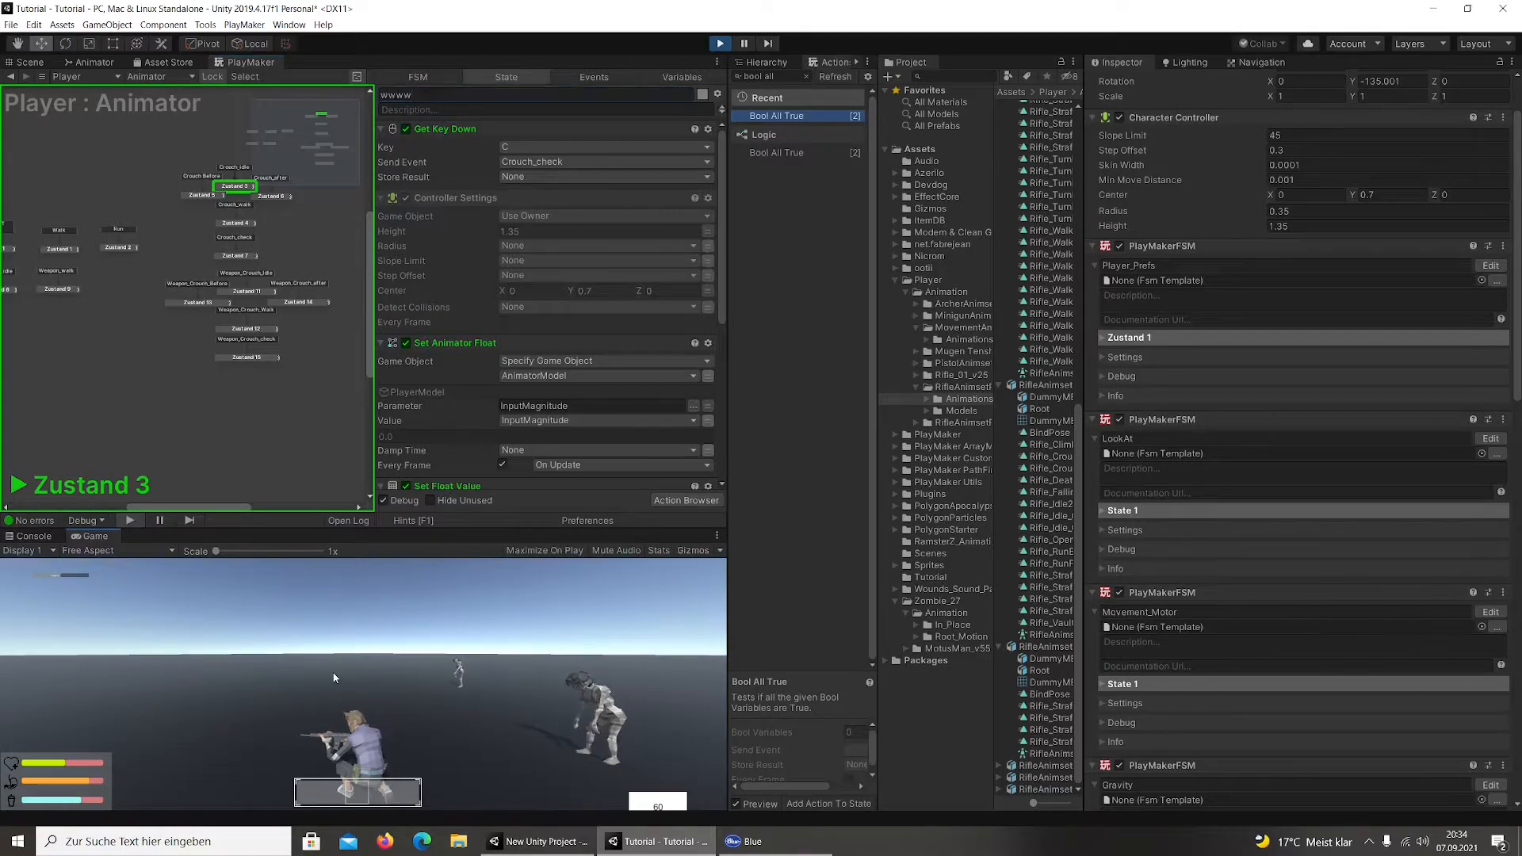
{"action": "key", "text": "w"}
{"action": "key", "text": "a"}
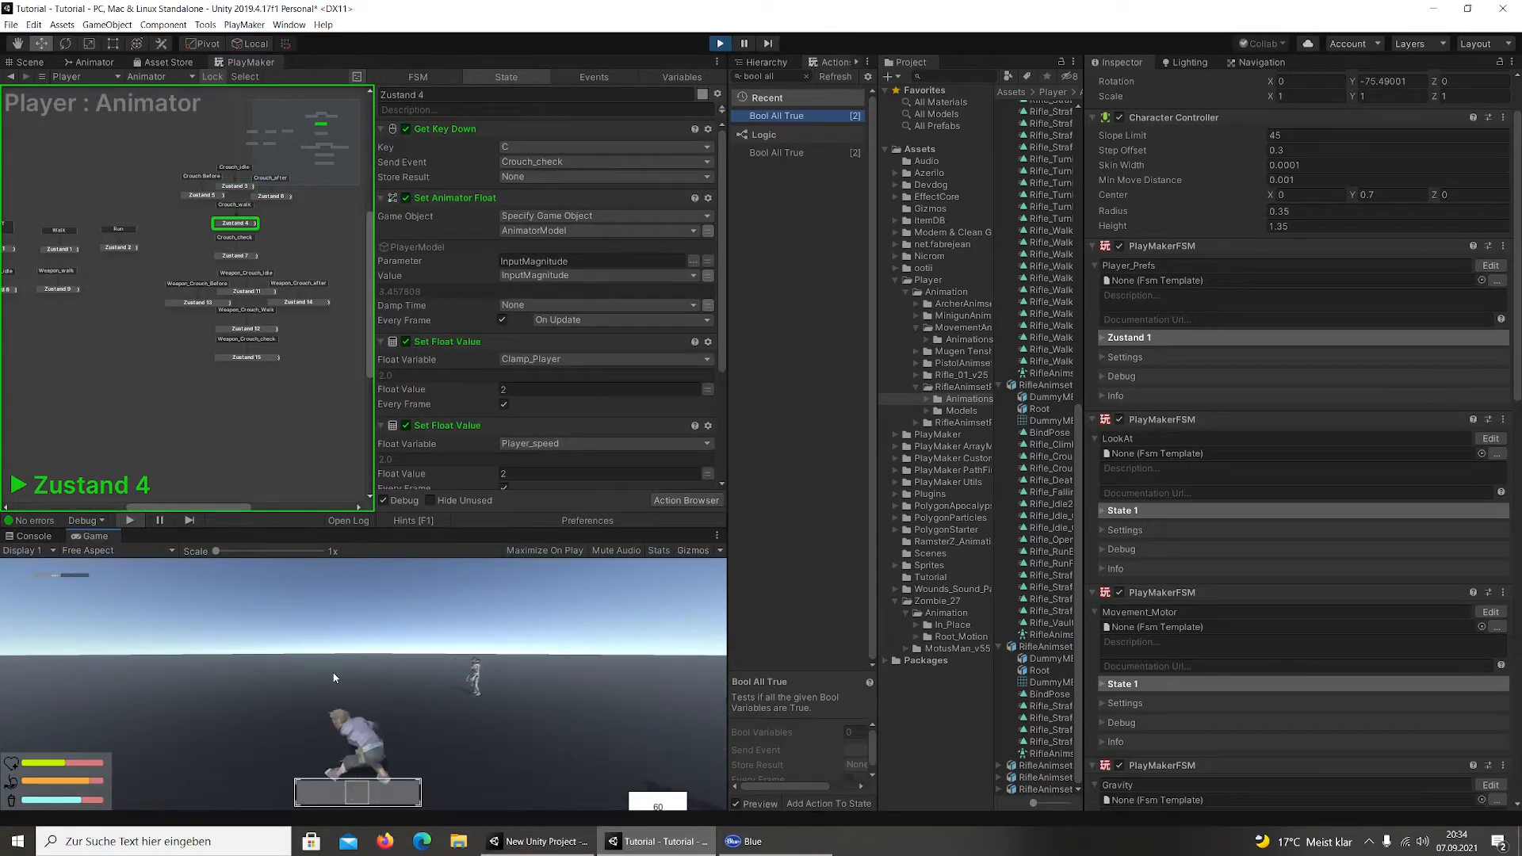
{"action": "key", "text": "d"}
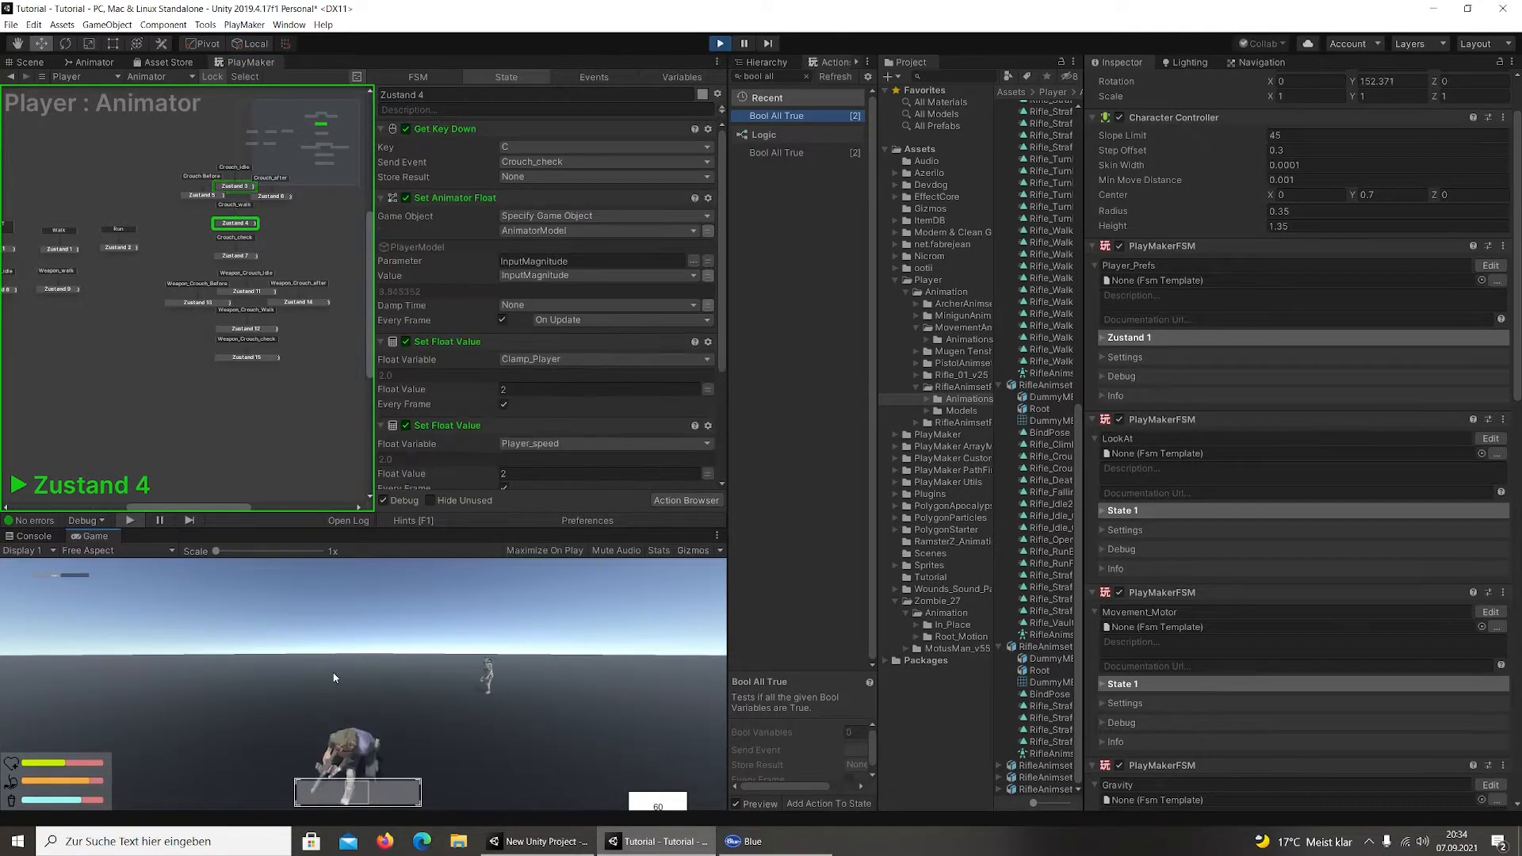
{"action": "key", "text": "d"}
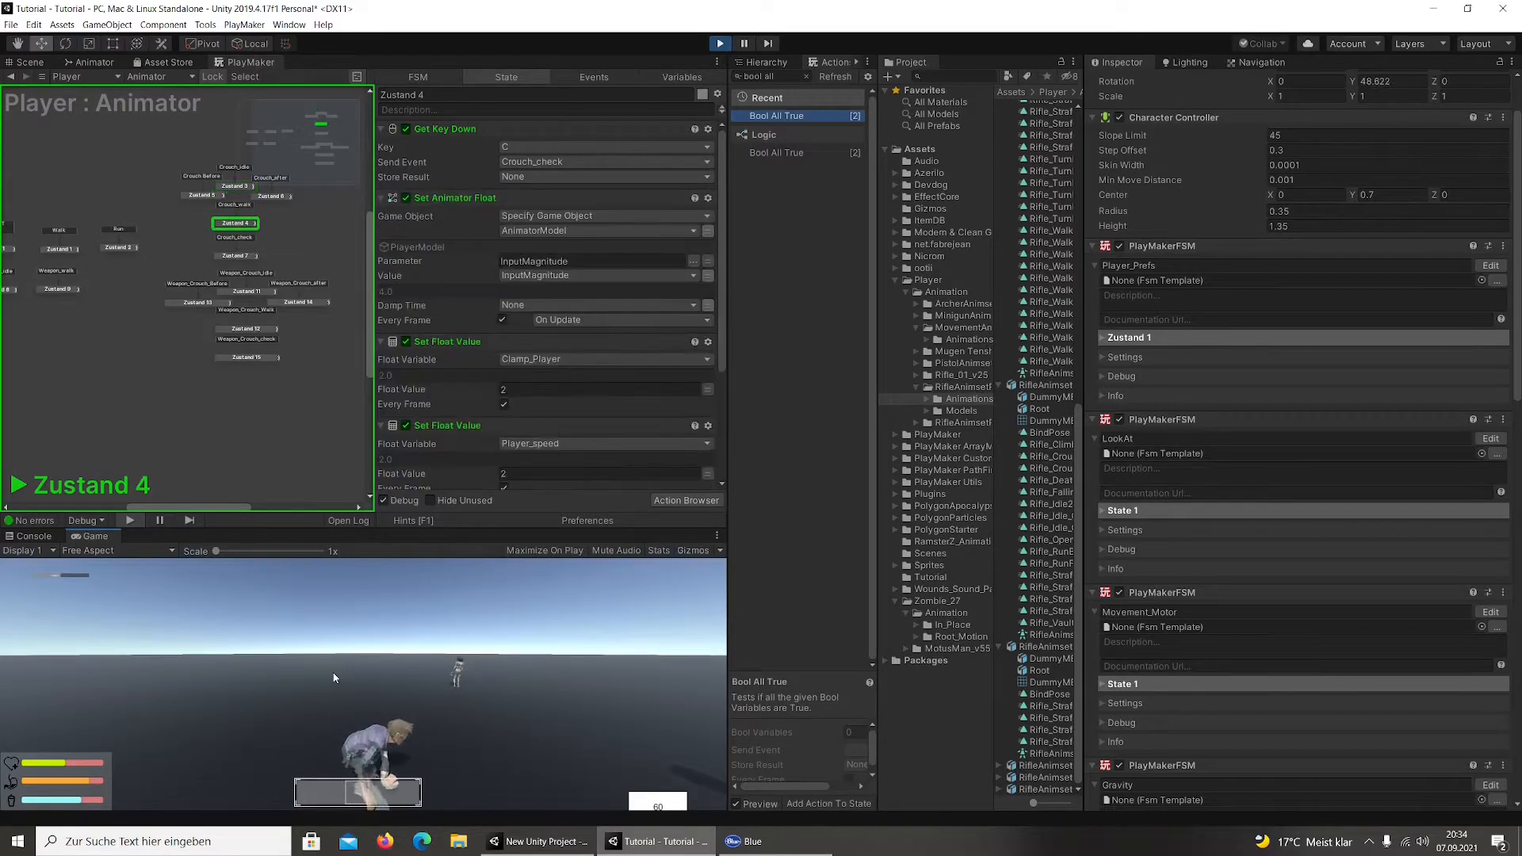
{"action": "key", "text": "w"}
Aim the rifle while crouched and move in different directions, watching Zustand 11 and Zustand 12
{"action": "right_click", "coordinate": [333, 677]}
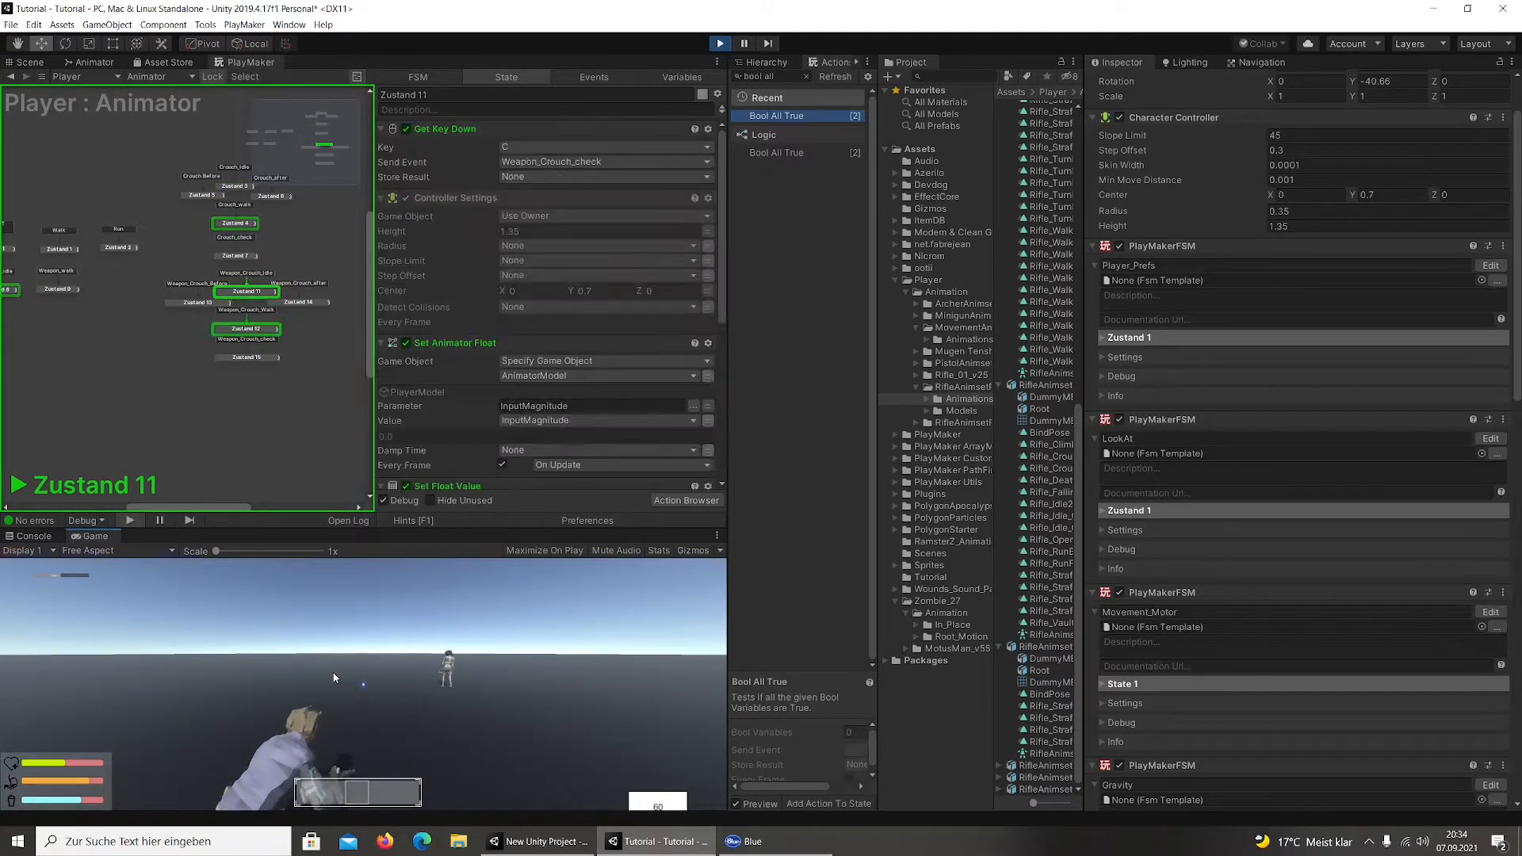
{"action": "key", "text": "w"}
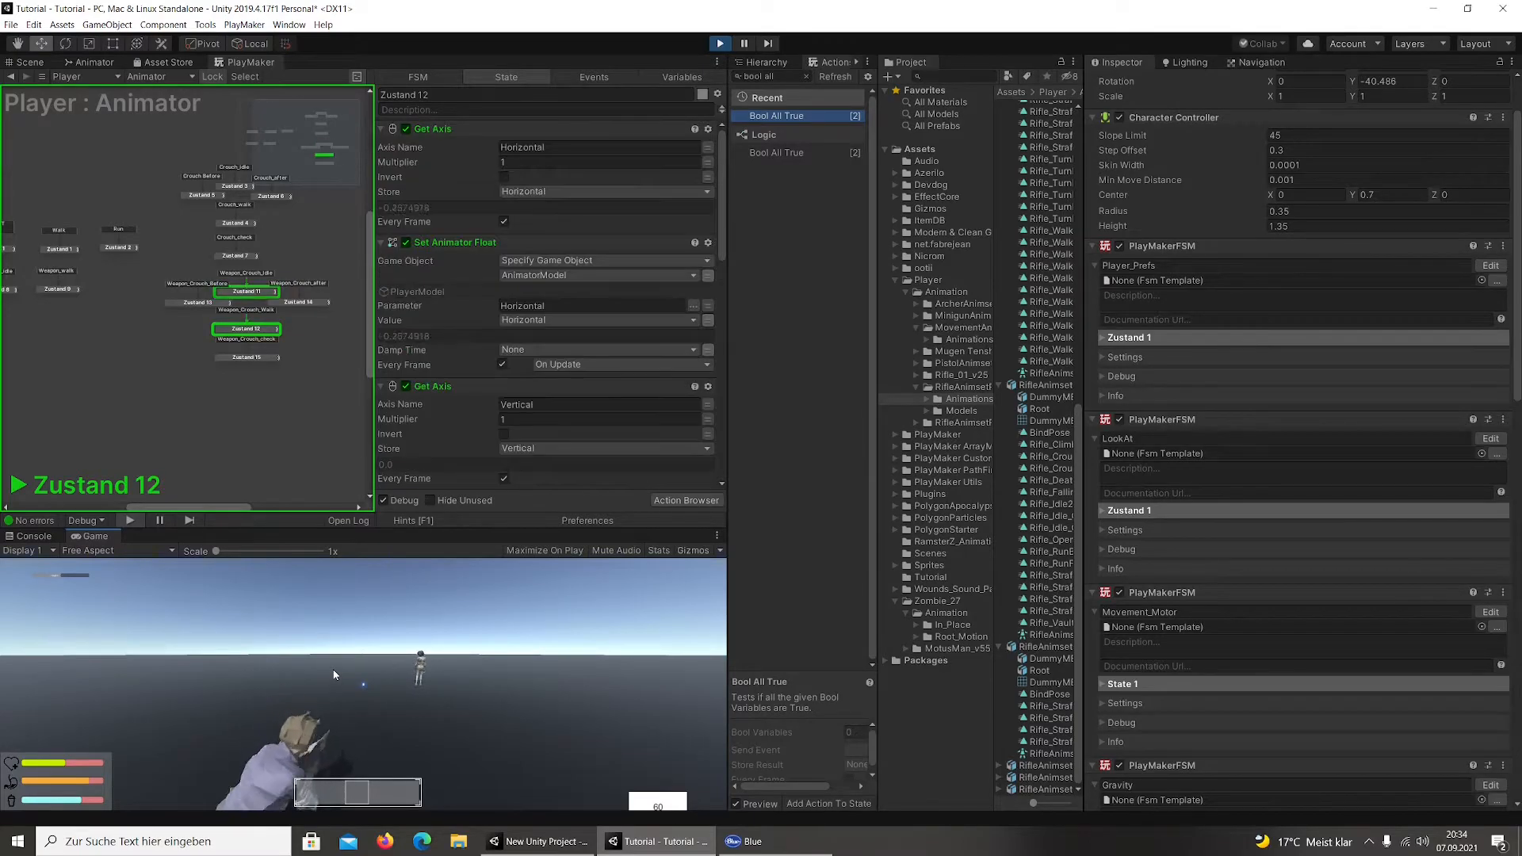
{"action": "key", "text": "w"}
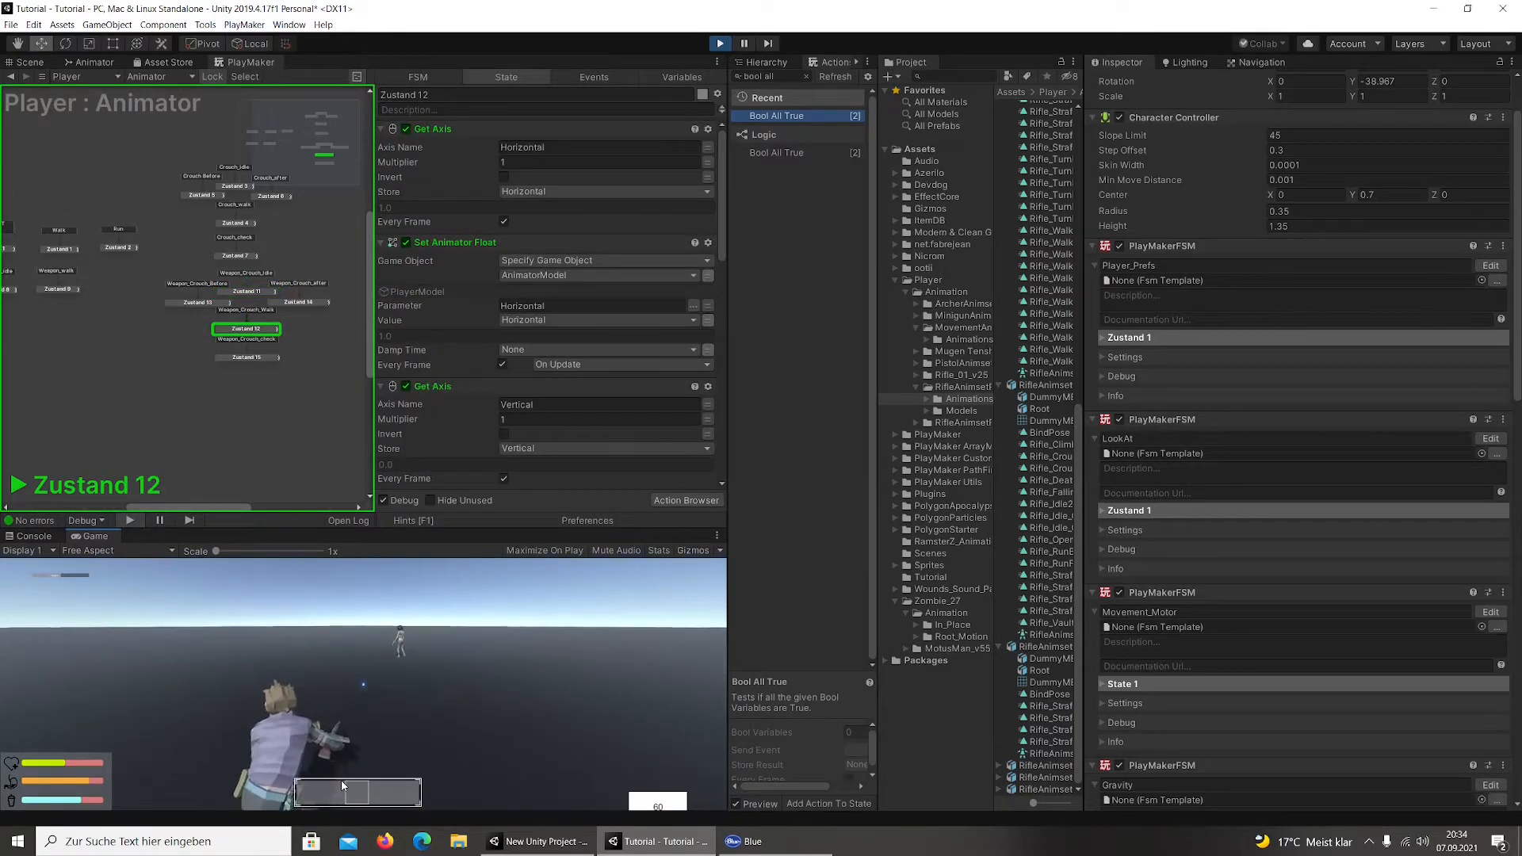
{"action": "key", "text": "w"}
{"action": "key", "text": "a"}
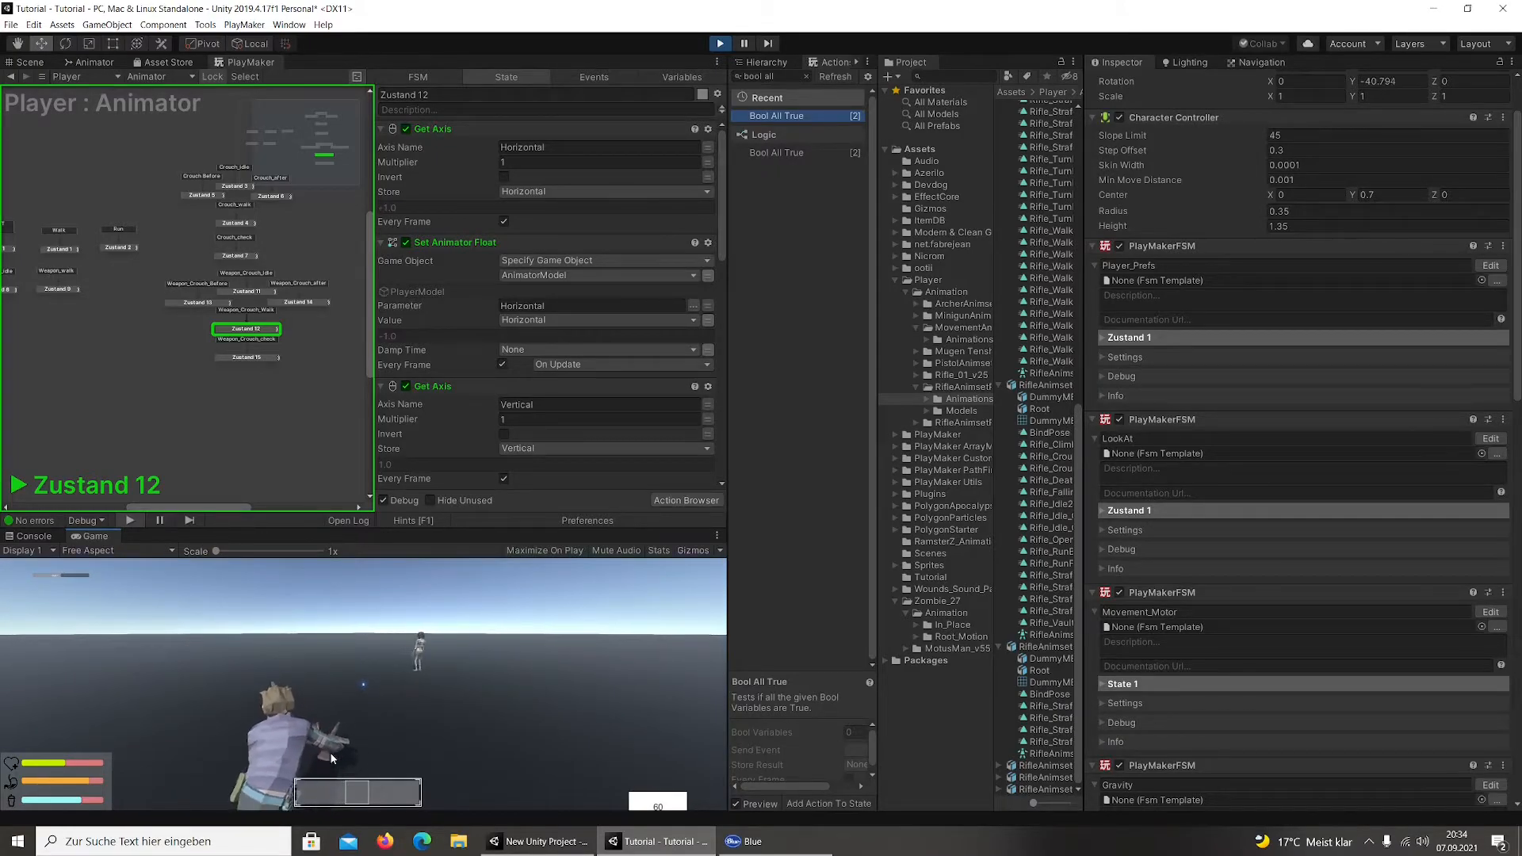
Monitor PlayerModel's live Animator parameters and states while moving in crouched aim, and stop the game
{"action": "left_click", "coordinate": [96, 63]}
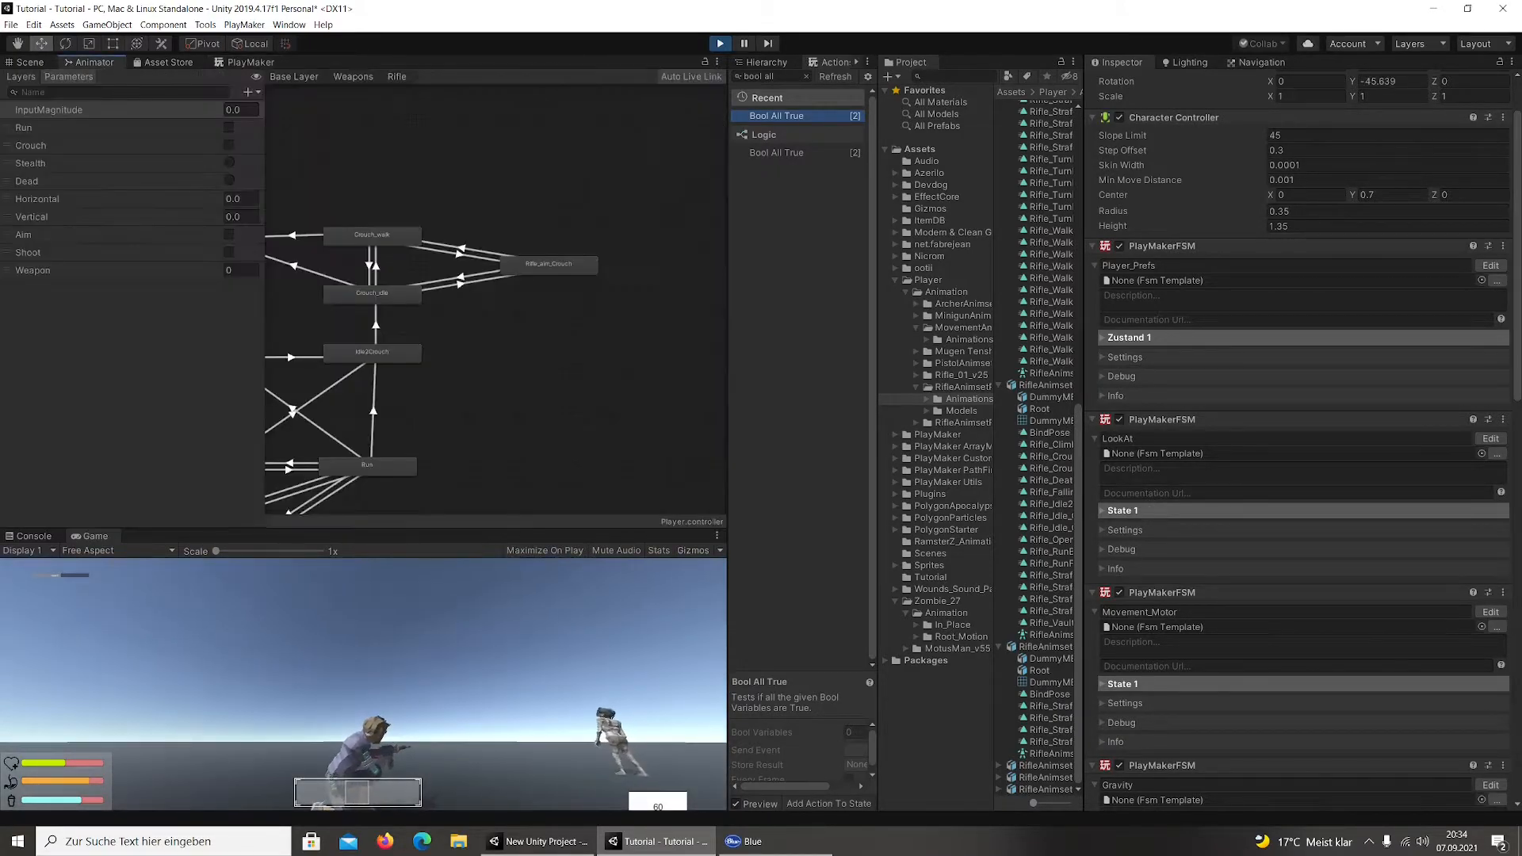
{"action": "left_click", "coordinate": [762, 62]}
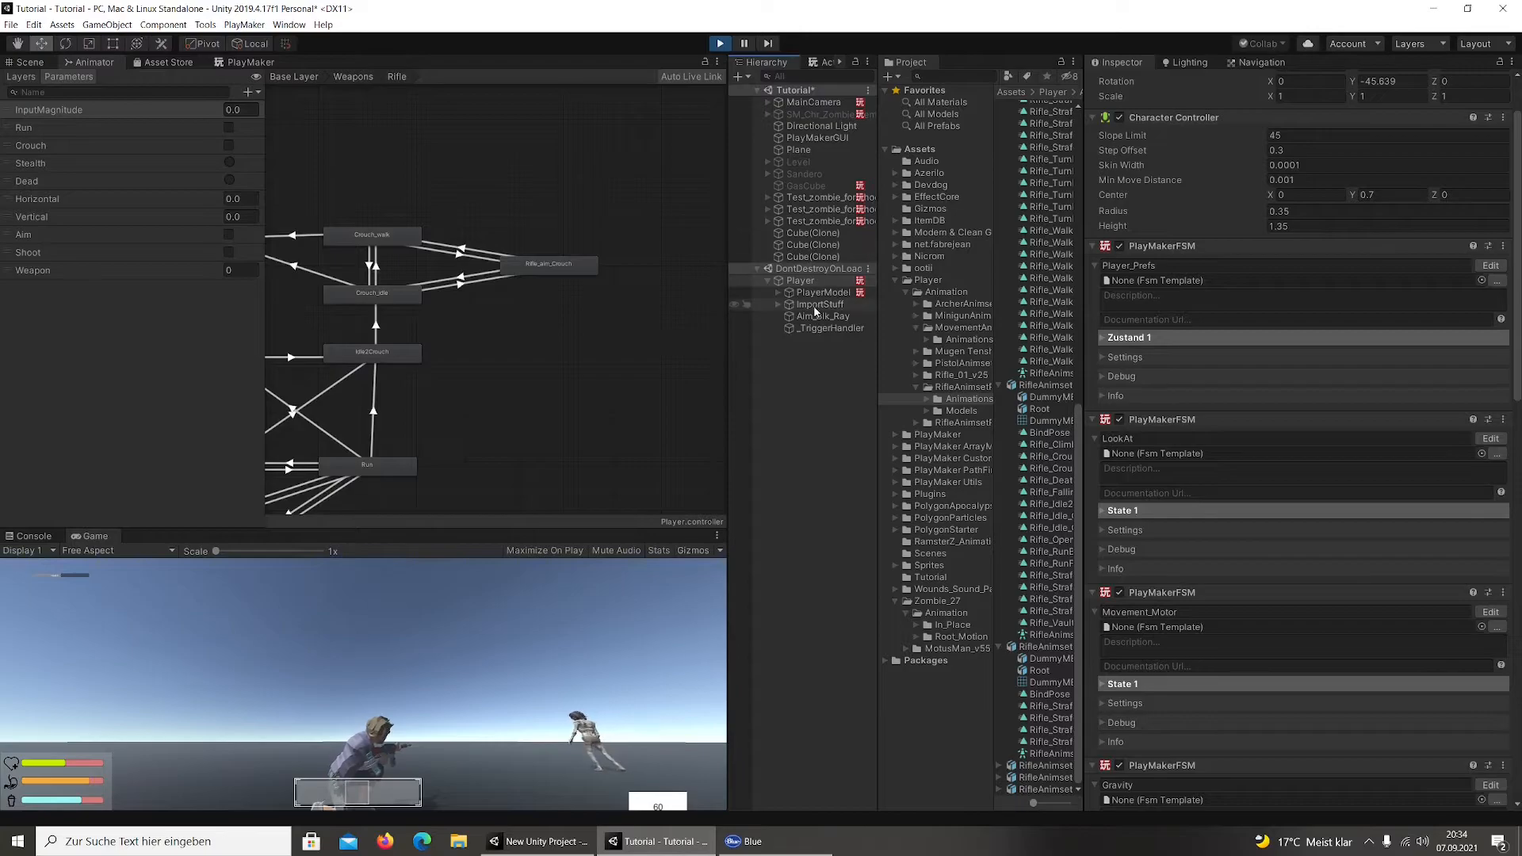
{"action": "left_click", "coordinate": [820, 280]}
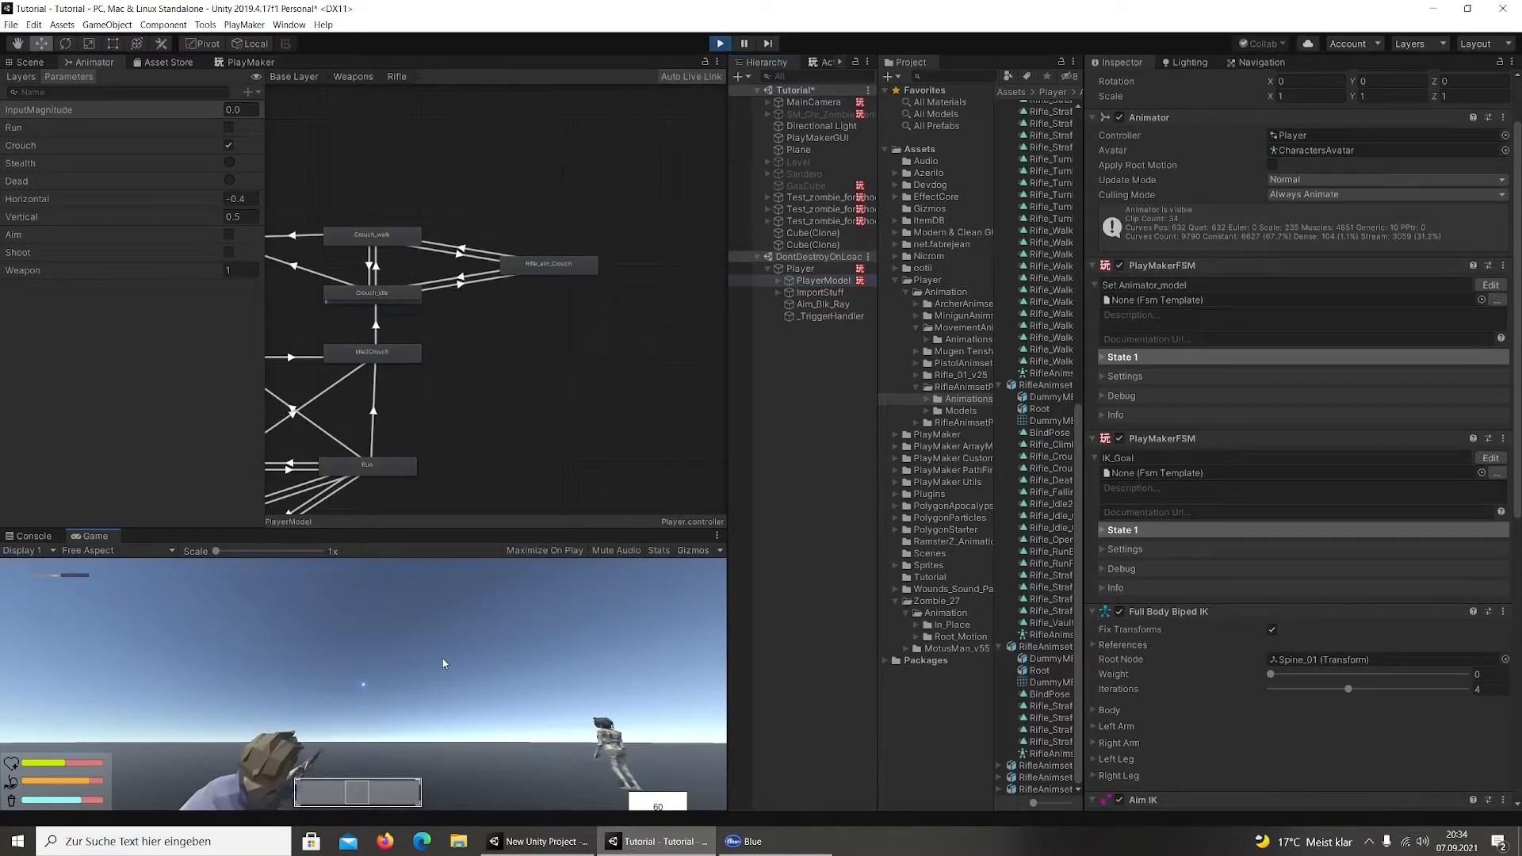
{"action": "key", "text": "w"}
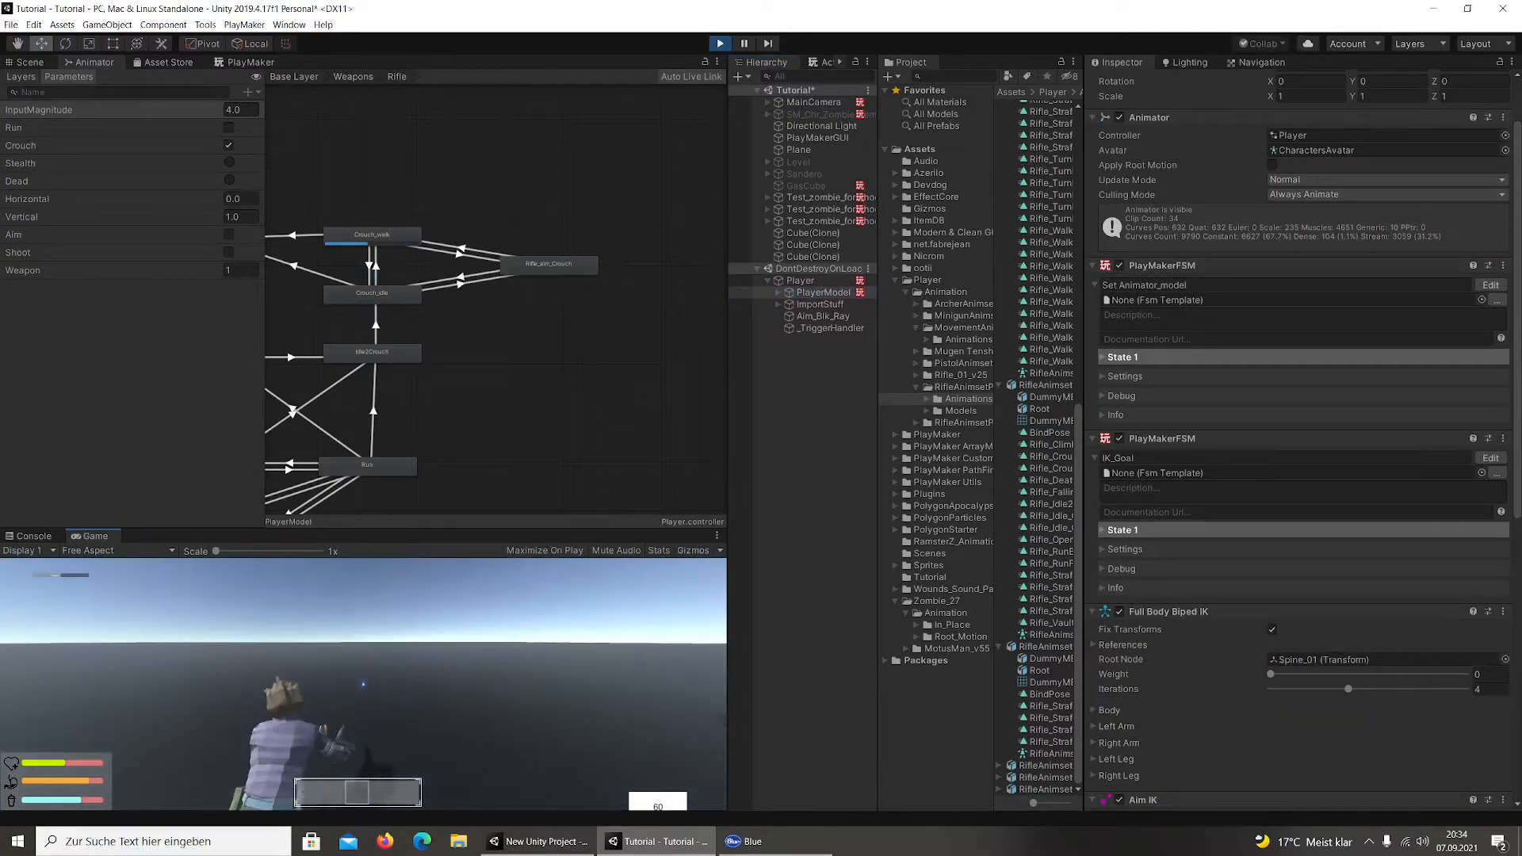
{"action": "key", "text": "a"}
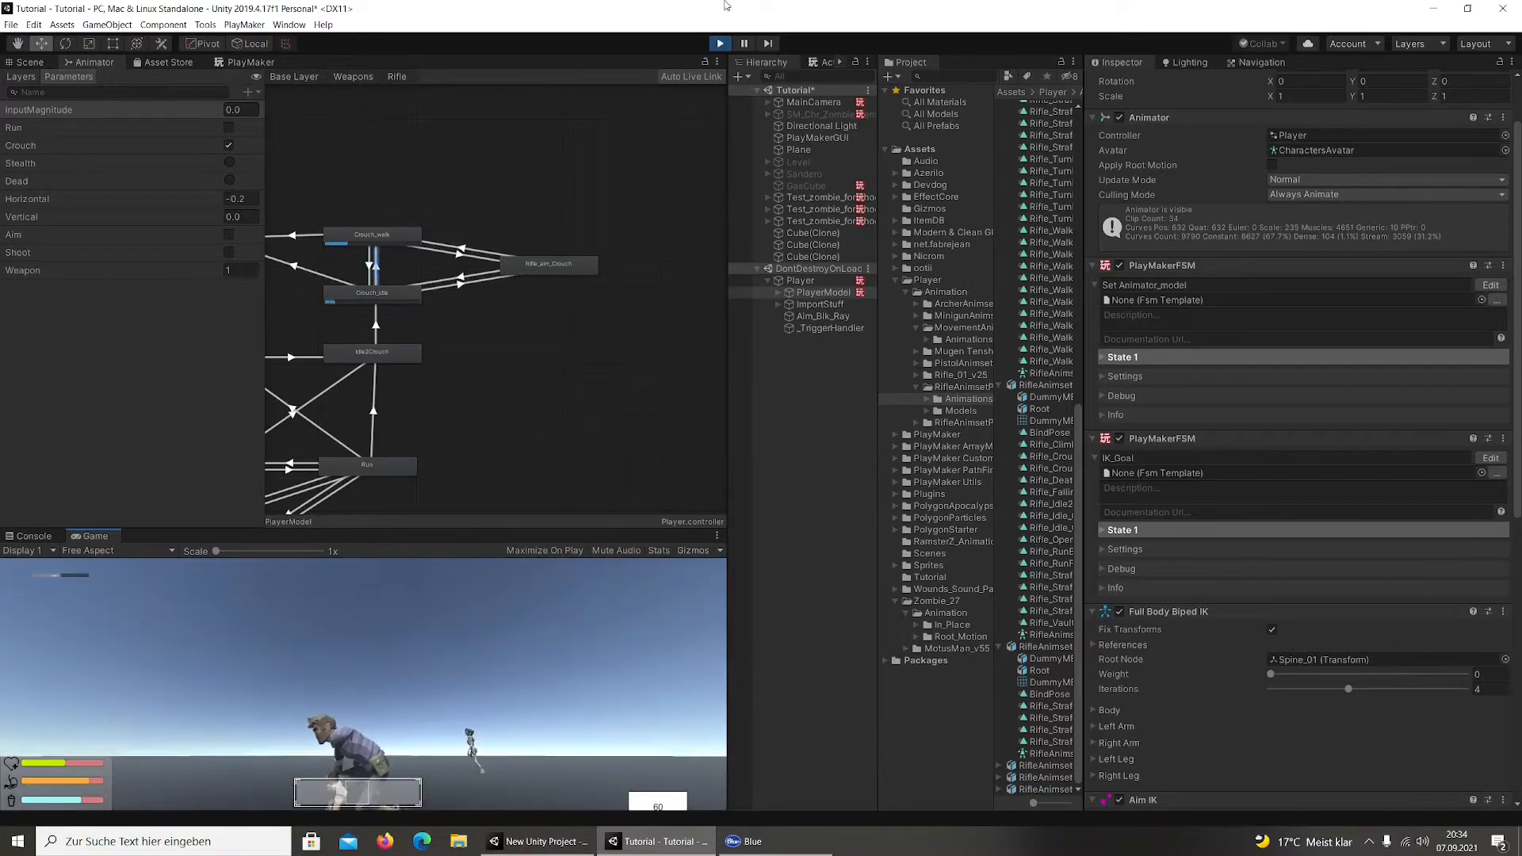
{"action": "left_click", "coordinate": [719, 43]}
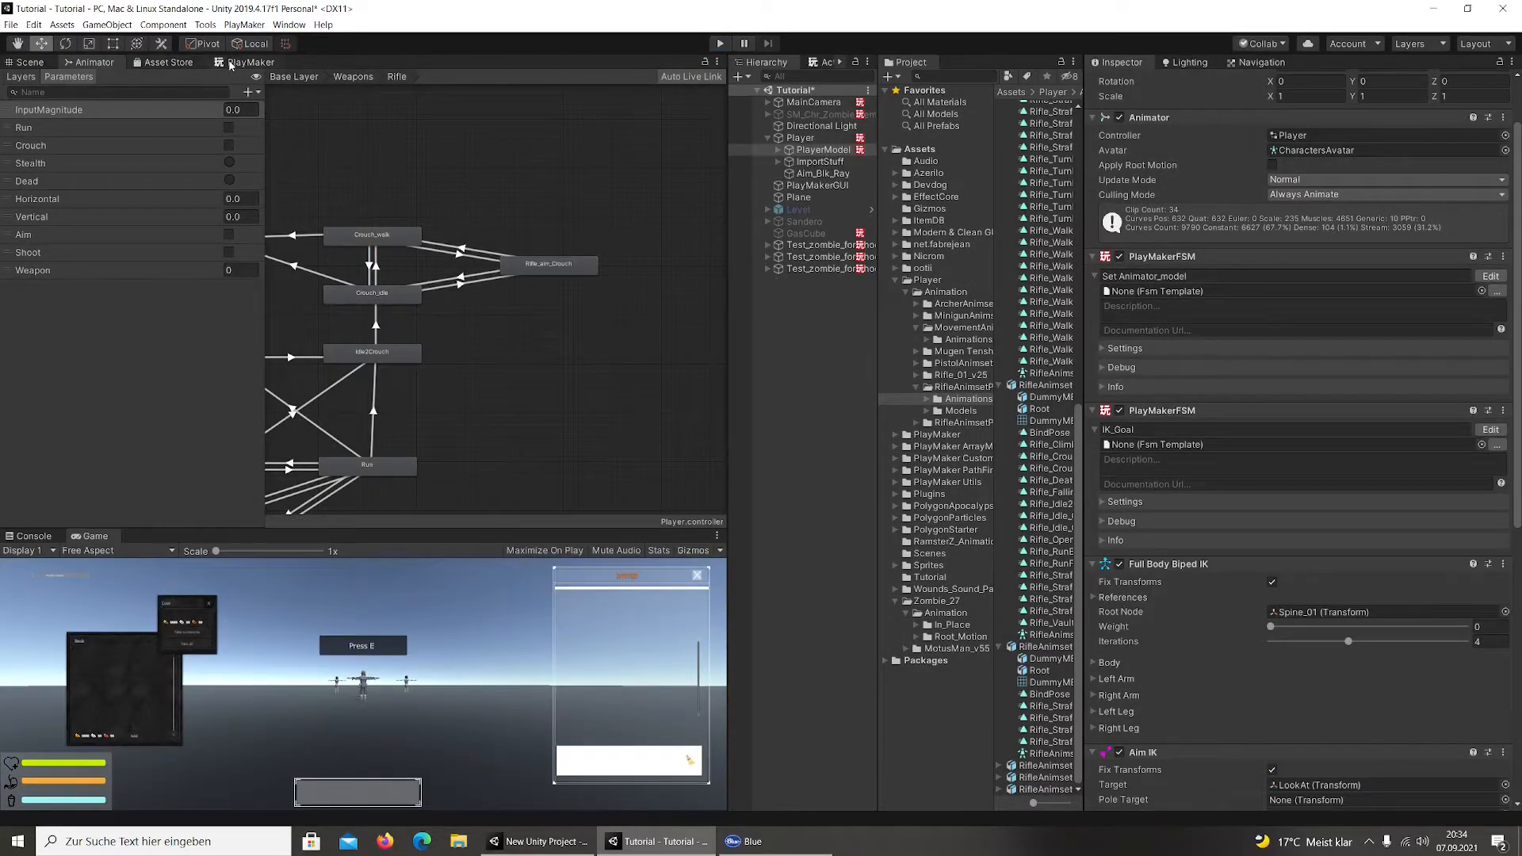
Check the action lists of Zustand 11 and Zustand 12 in the Animator state machine for an Aim setting
{"action": "left_click", "coordinate": [233, 62]}
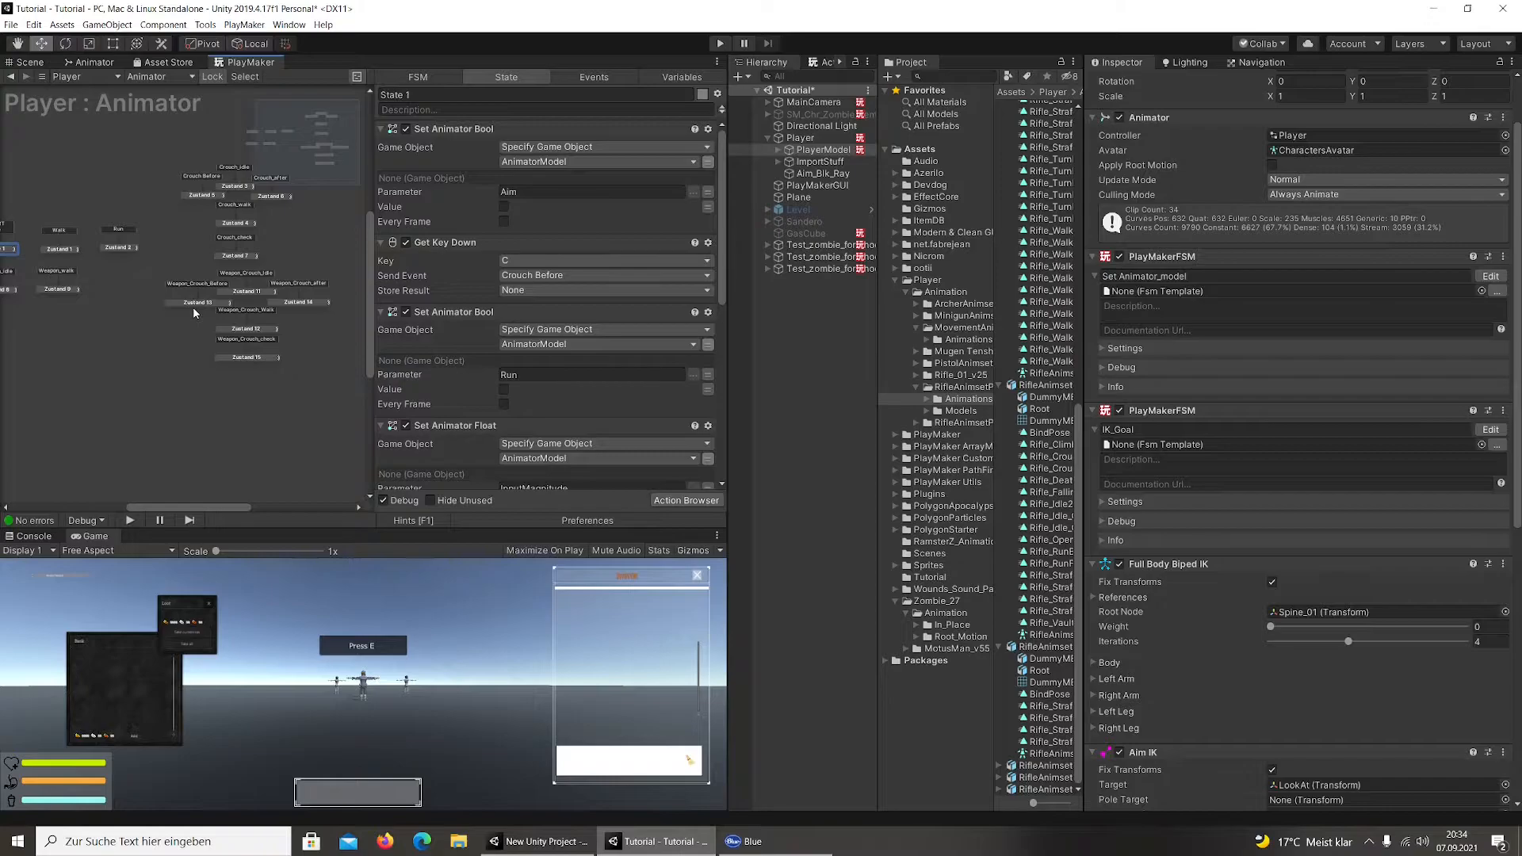
{"action": "left_click", "coordinate": [247, 292]}
{"action": "scroll", "coordinate": [509, 309], "scroll_direction": "down", "scroll_amount": 5}
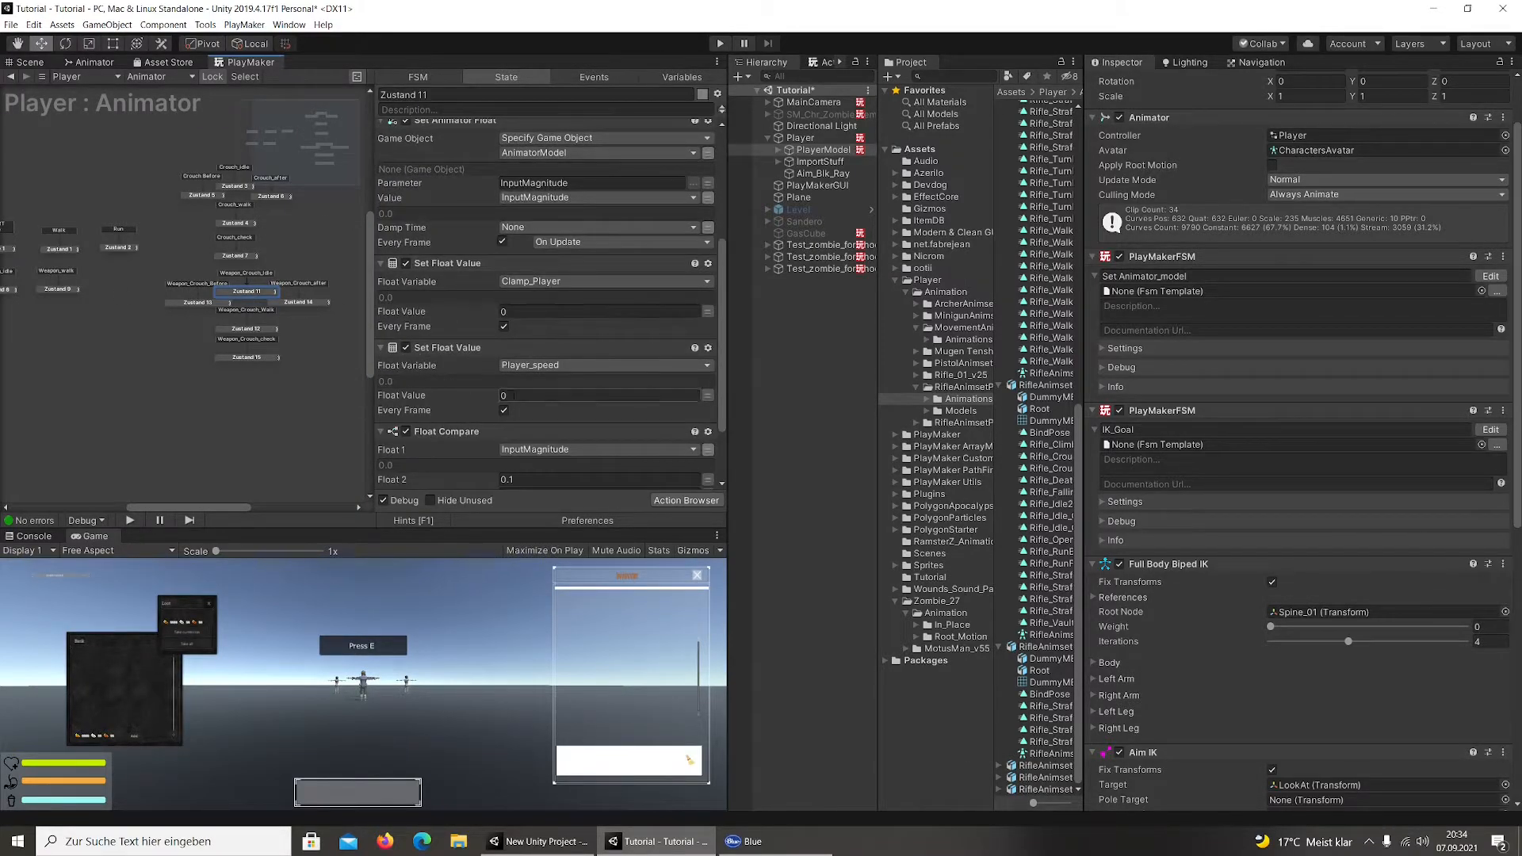
{"action": "scroll", "coordinate": [492, 383], "scroll_direction": "down", "scroll_amount": 2}
{"action": "left_click", "coordinate": [247, 329]}
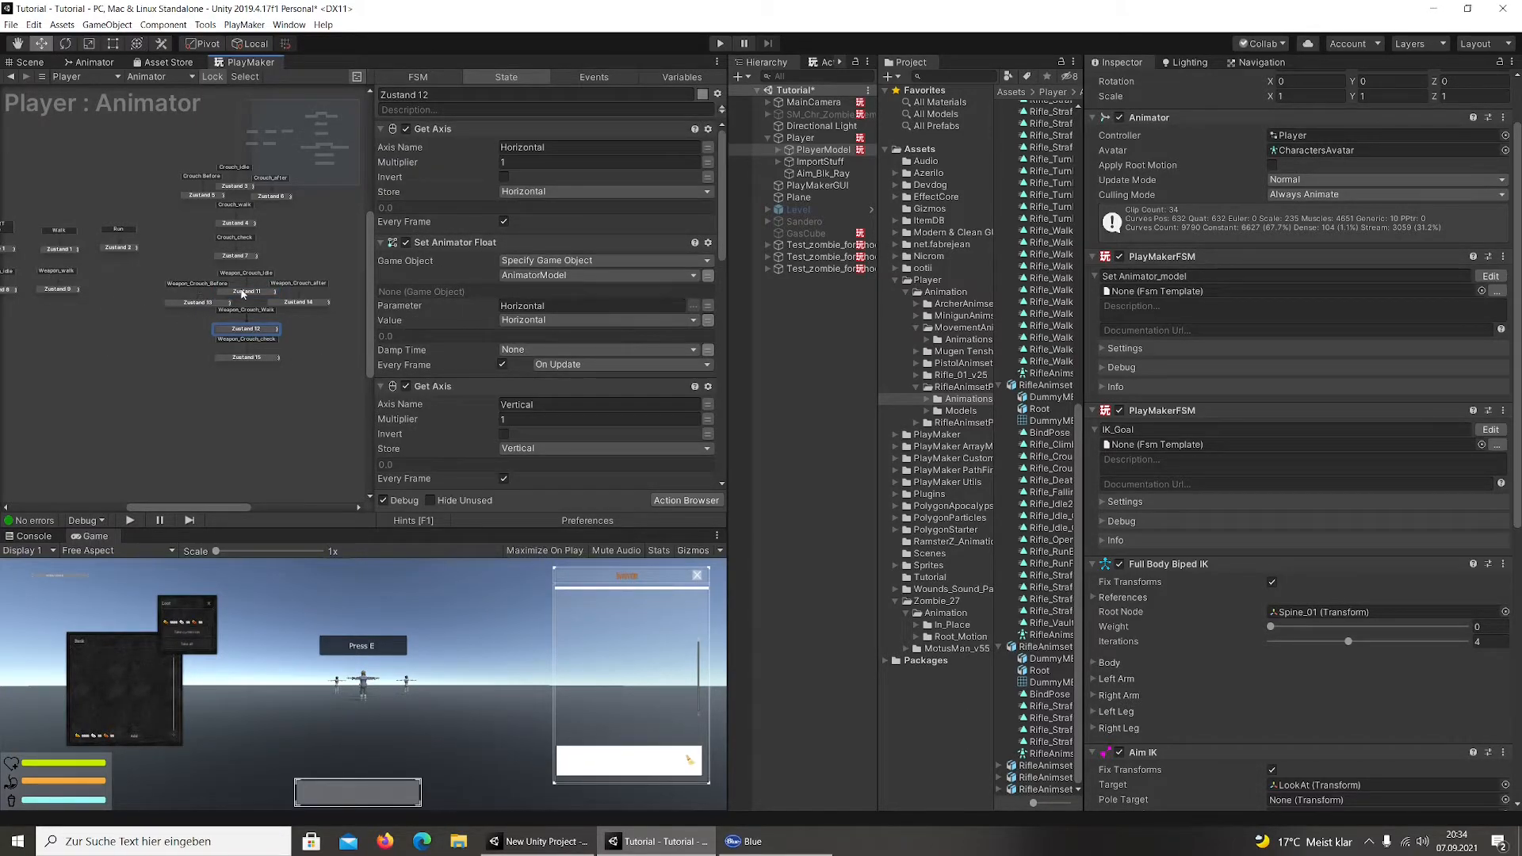
{"action": "left_click", "coordinate": [285, 293]}
{"action": "left_click", "coordinate": [242, 291]}
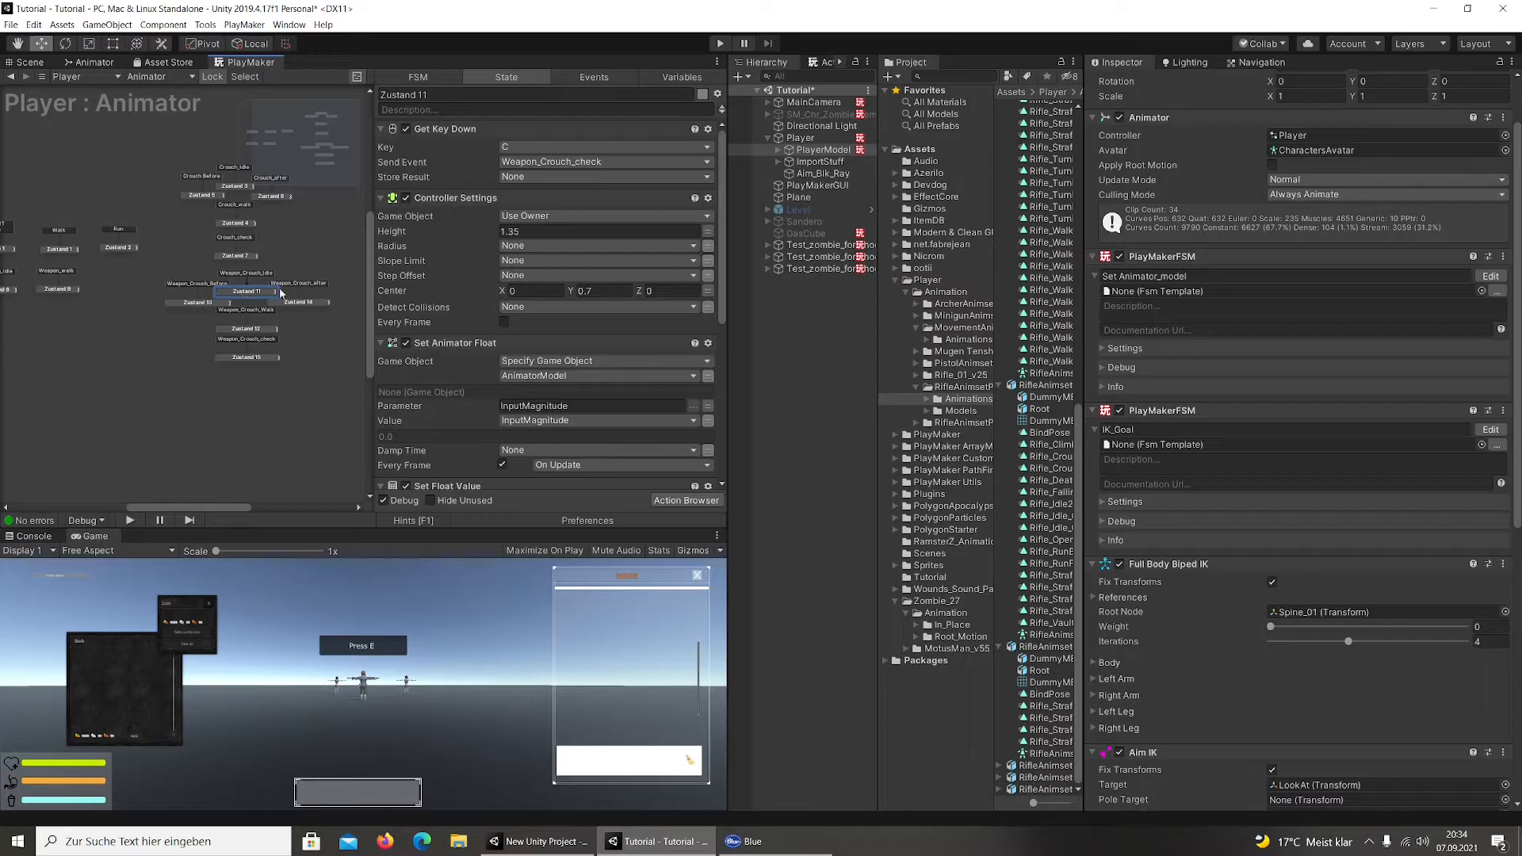
{"action": "scroll", "coordinate": [502, 299], "scroll_direction": "down", "scroll_amount": 5}
{"action": "scroll", "coordinate": [502, 301], "scroll_direction": "up", "scroll_amount": 5}
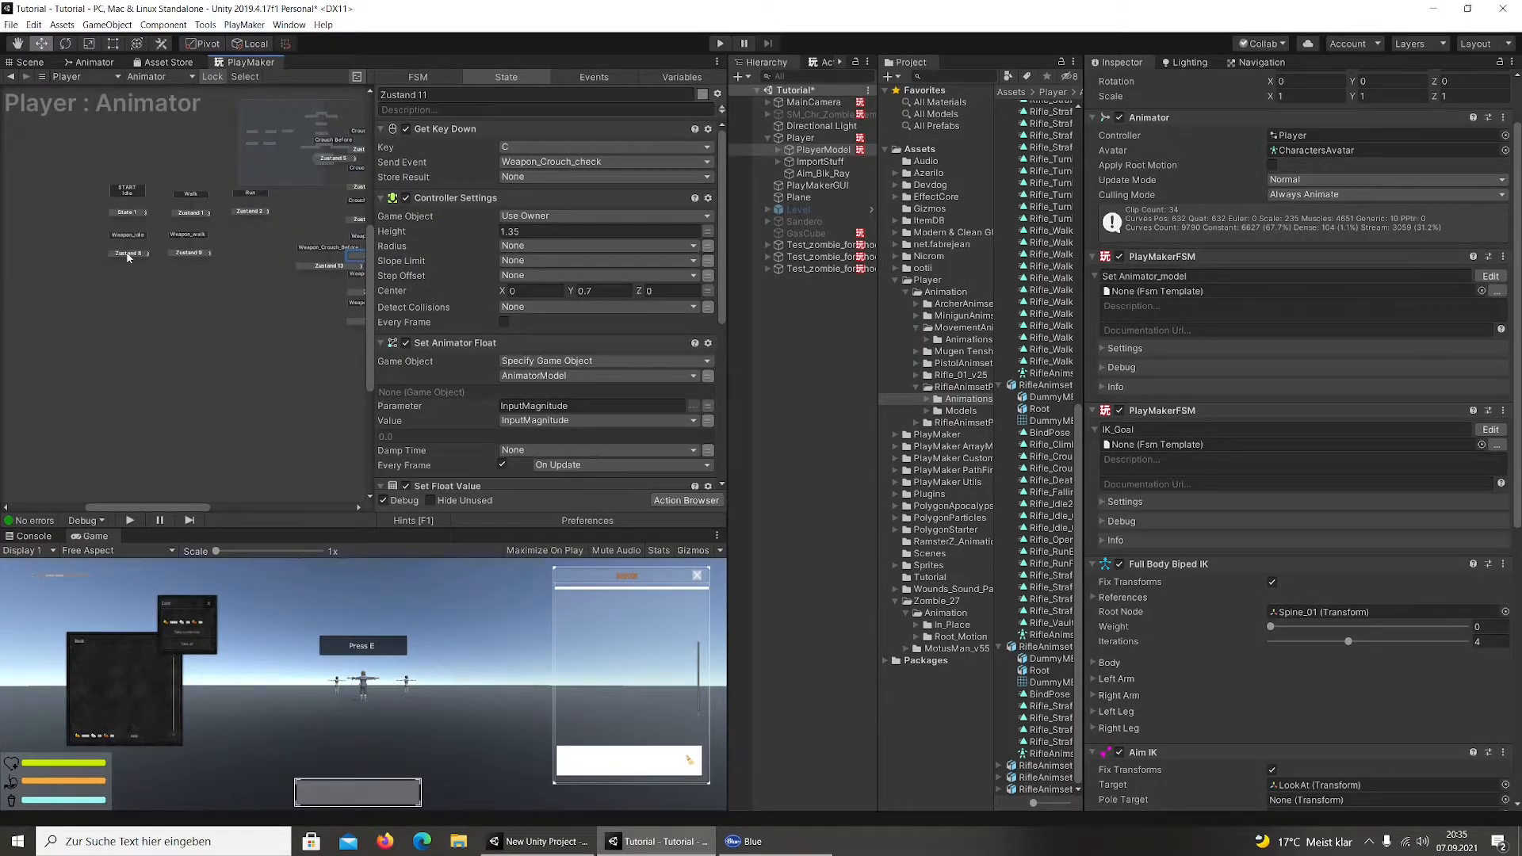
Copy the Set Animator Bool action for the Aim parameter from Zustand 8
{"action": "left_click", "coordinate": [128, 254]}
{"action": "right_click", "coordinate": [456, 317]}
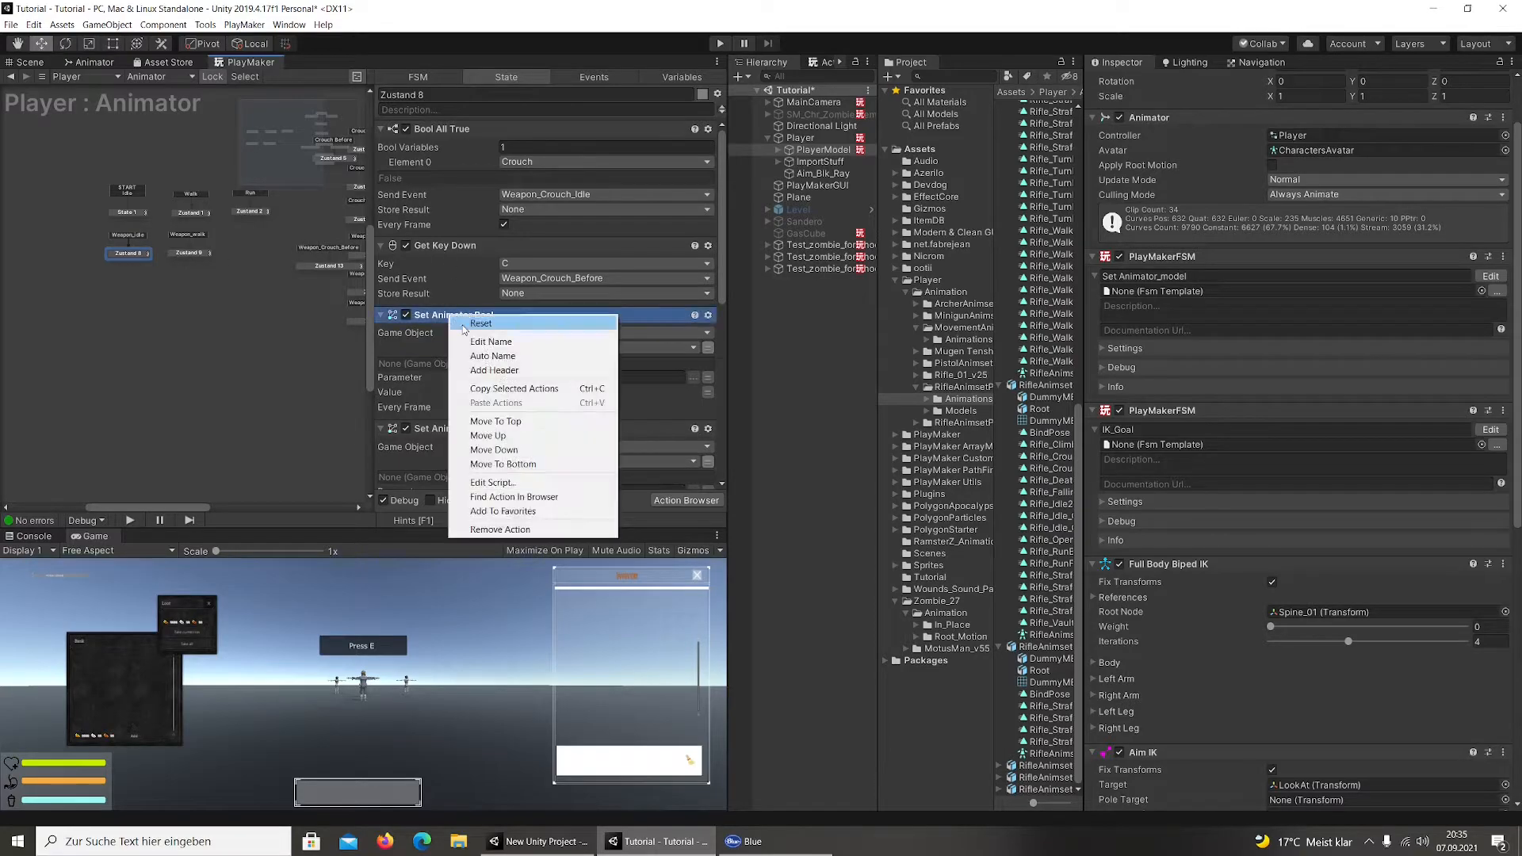
{"action": "left_click", "coordinate": [506, 394]}
Paste the copied Aim Set Animator Bool action before Get Key Down in Zustand 11
{"action": "middle_click_drag", "start_coordinate": [296, 332], "coordinate": [162, 336]}
{"action": "left_click", "coordinate": [244, 259]}
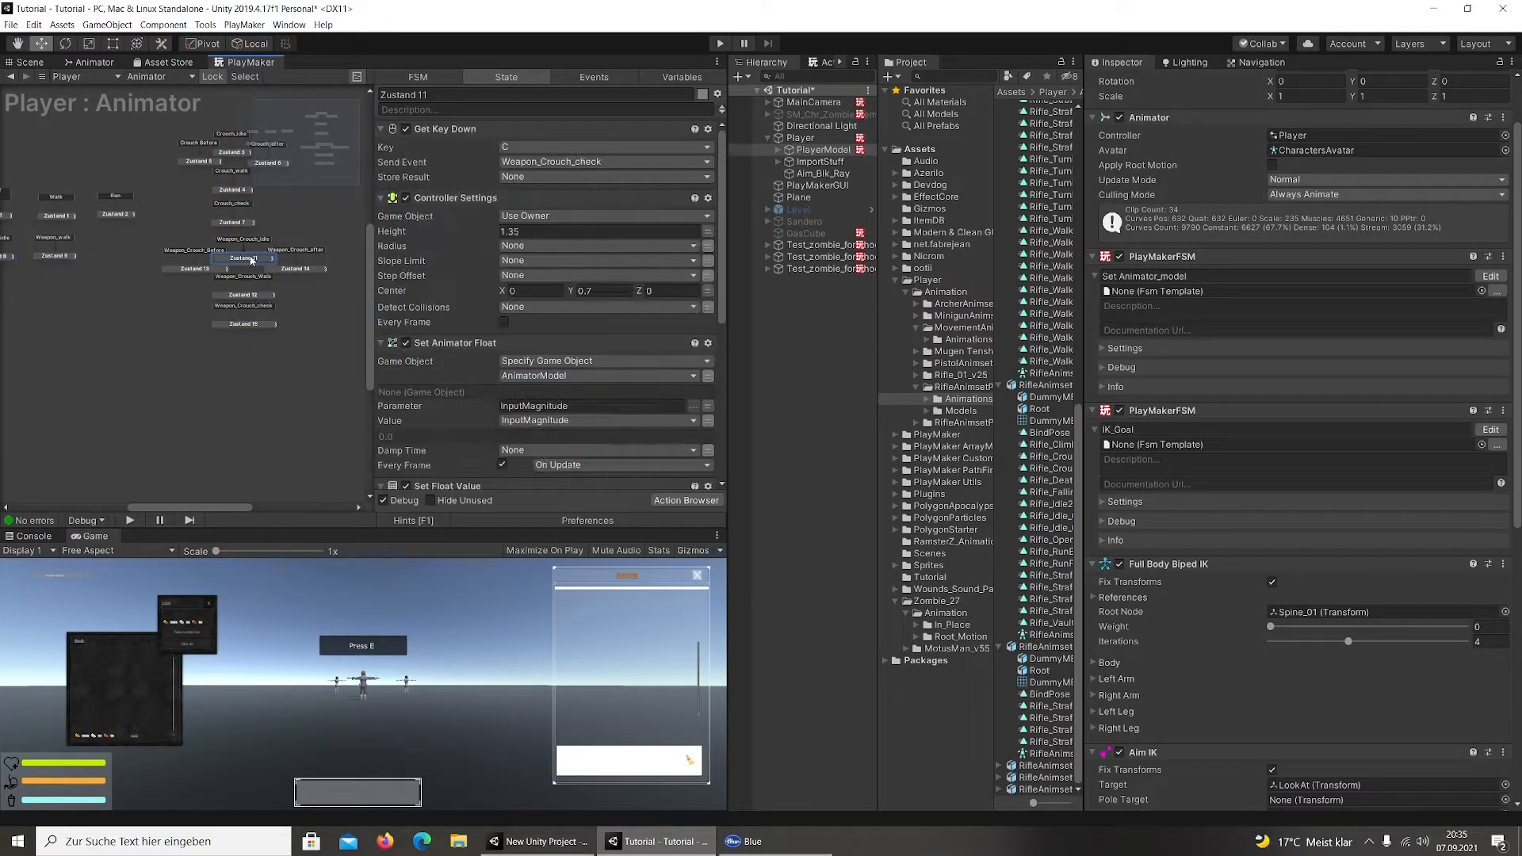
{"action": "left_click", "coordinate": [440, 131]}
{"action": "right_click", "coordinate": [439, 132]}
{"action": "left_click", "coordinate": [468, 216]}
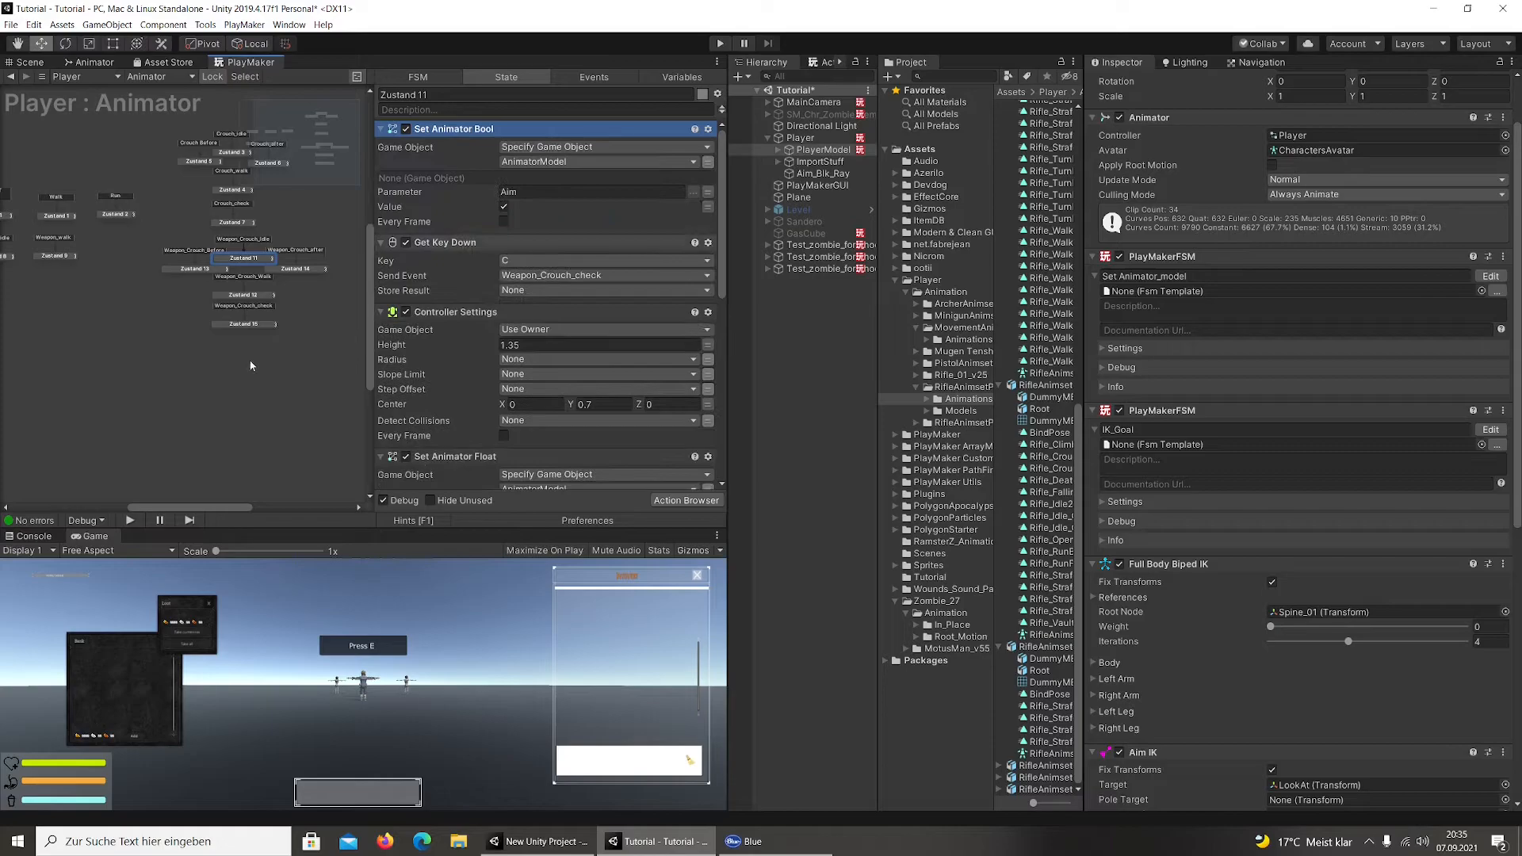
Paste the copied Aim Set Animator Bool action before the Horizontal Get Axis action in Zustand 12
{"action": "left_click", "coordinate": [242, 295]}
{"action": "left_click", "coordinate": [460, 130]}
{"action": "right_click", "coordinate": [460, 130]}
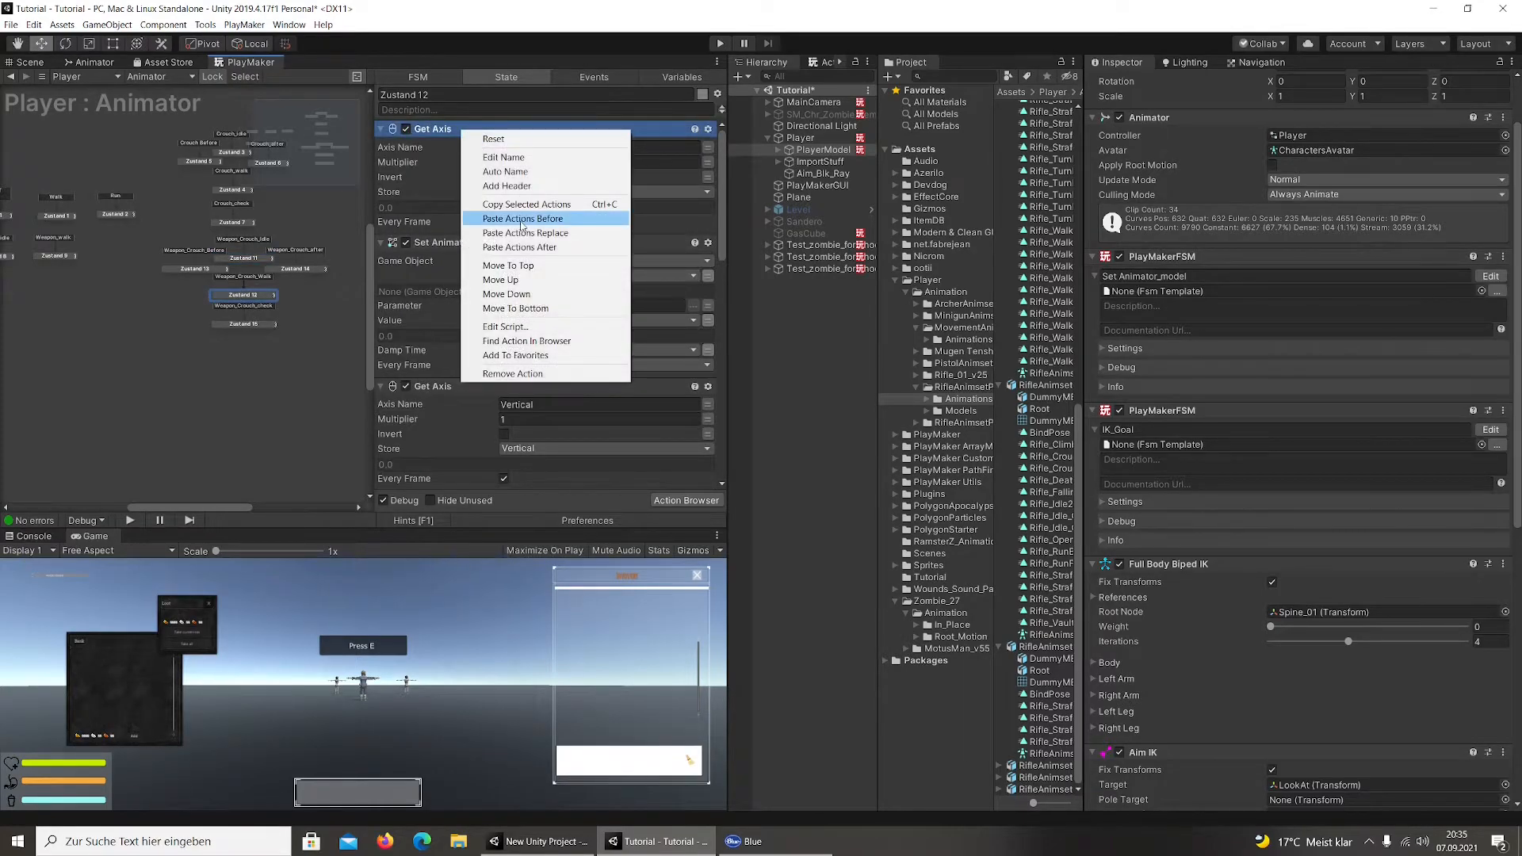
{"action": "left_click", "coordinate": [546, 216]}
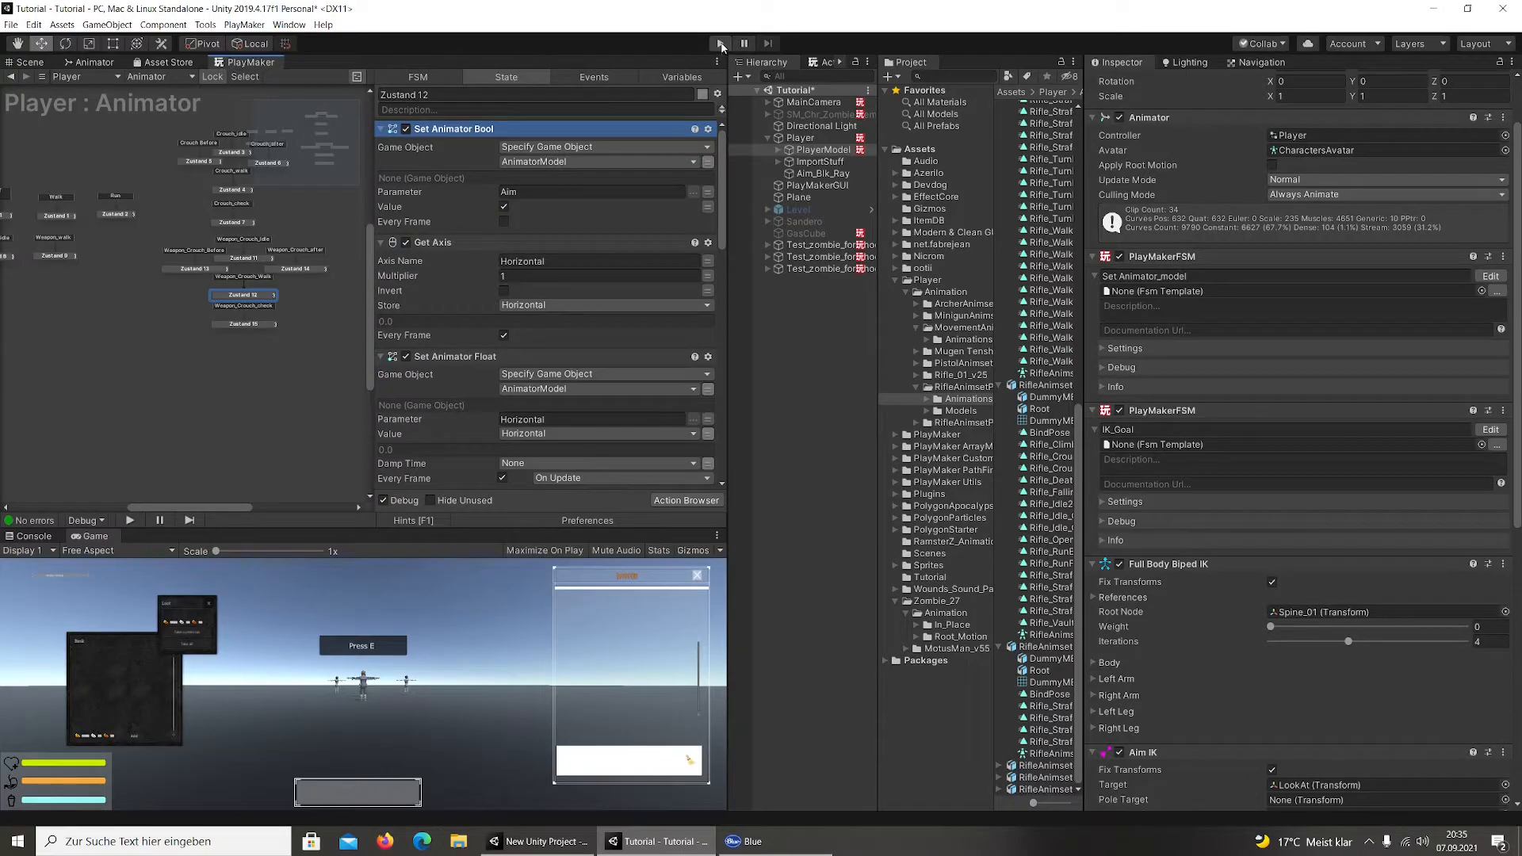
Run the game with the rifle equipped from the inventory and make the character crouch while walking
{"action": "left_click", "coordinate": [720, 43]}
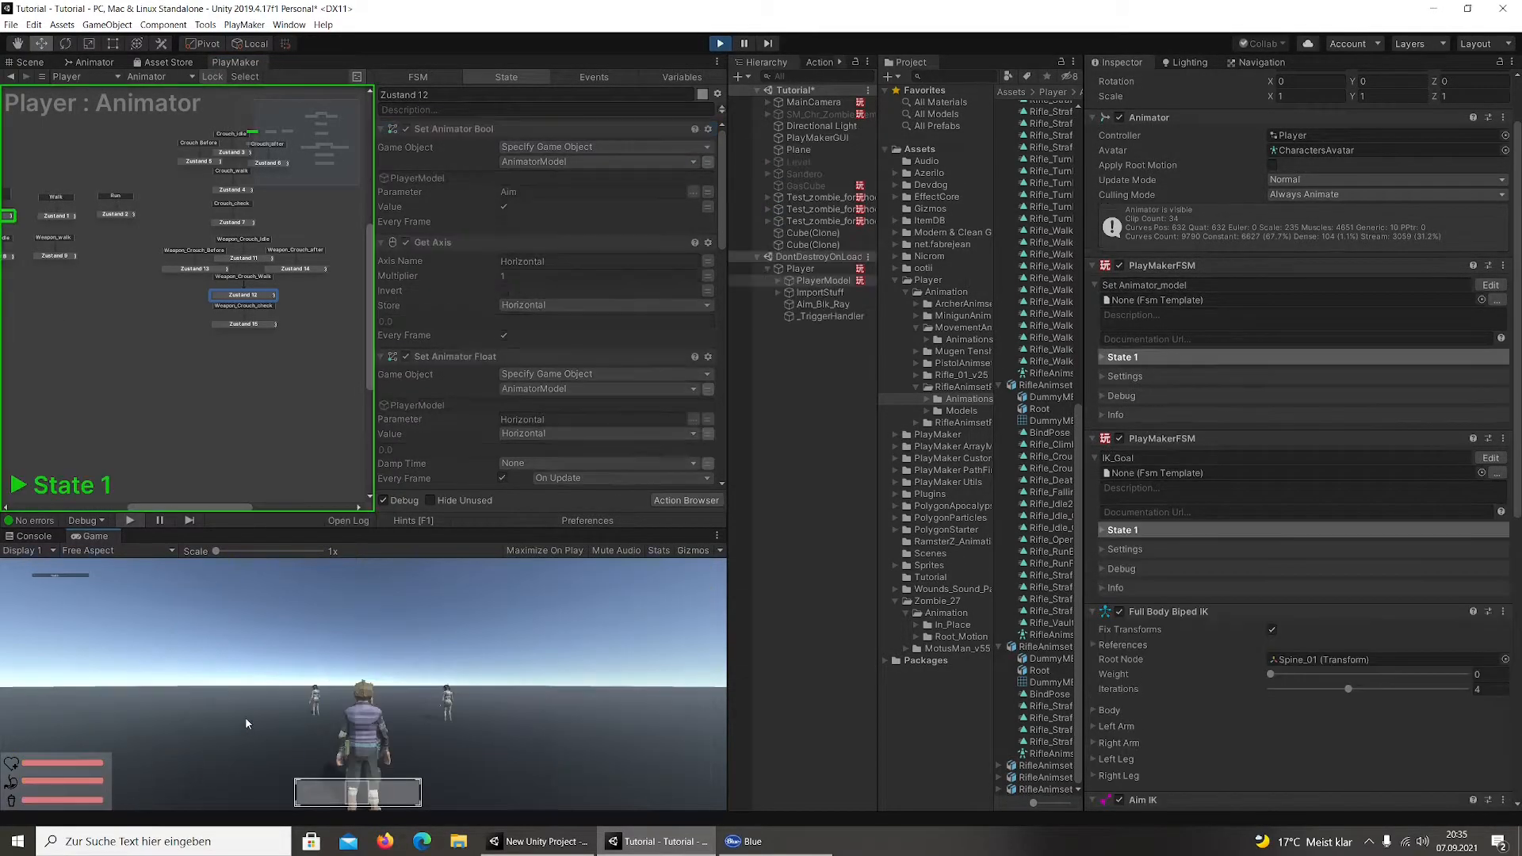
{"action": "right_click", "coordinate": [644, 629]}
{"action": "key", "text": "i"}
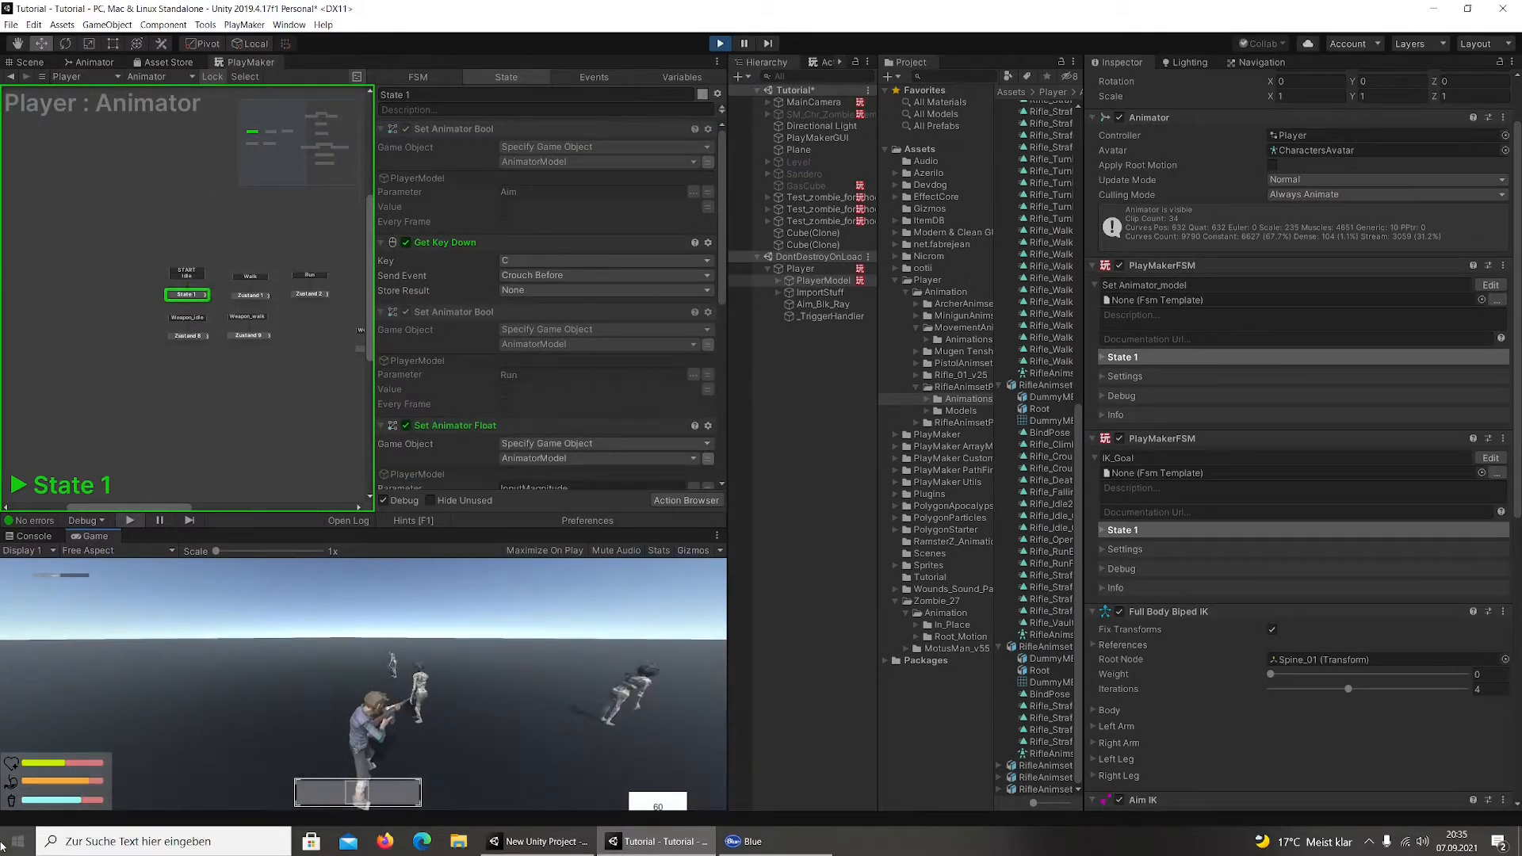
{"action": "key", "text": "w"}
{"action": "key", "text": "c"}
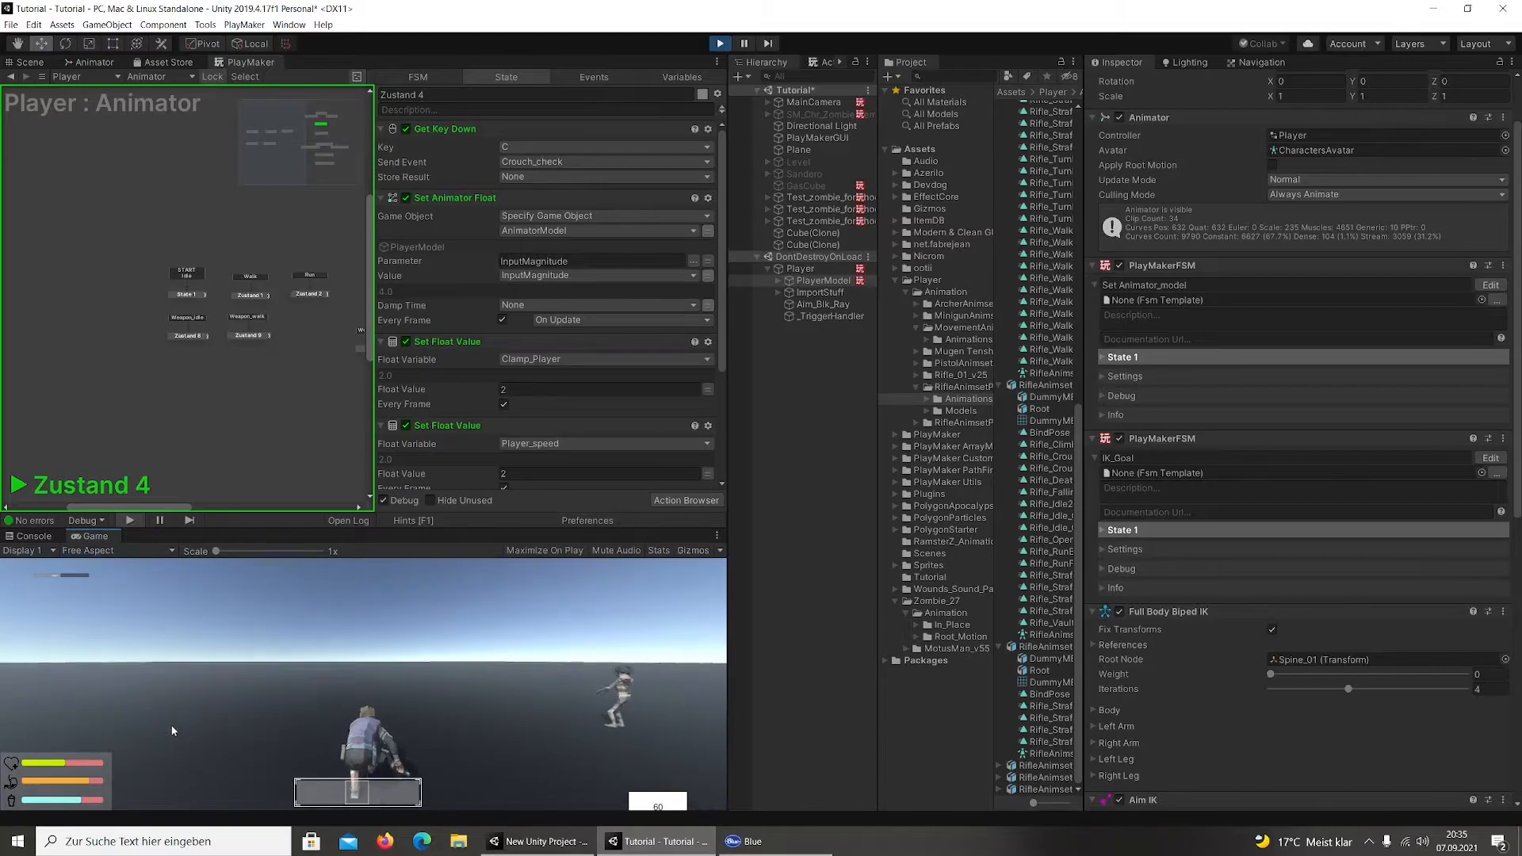
Bring the crouch states into view and test crouched walking without aiming
{"action": "scroll", "coordinate": [203, 407], "scroll_direction": "down", "scroll_amount": 2}
{"action": "middle_click_drag", "start_coordinate": [203, 409], "coordinate": [101, 390]}
{"action": "type", "text": "wwwwwww"}
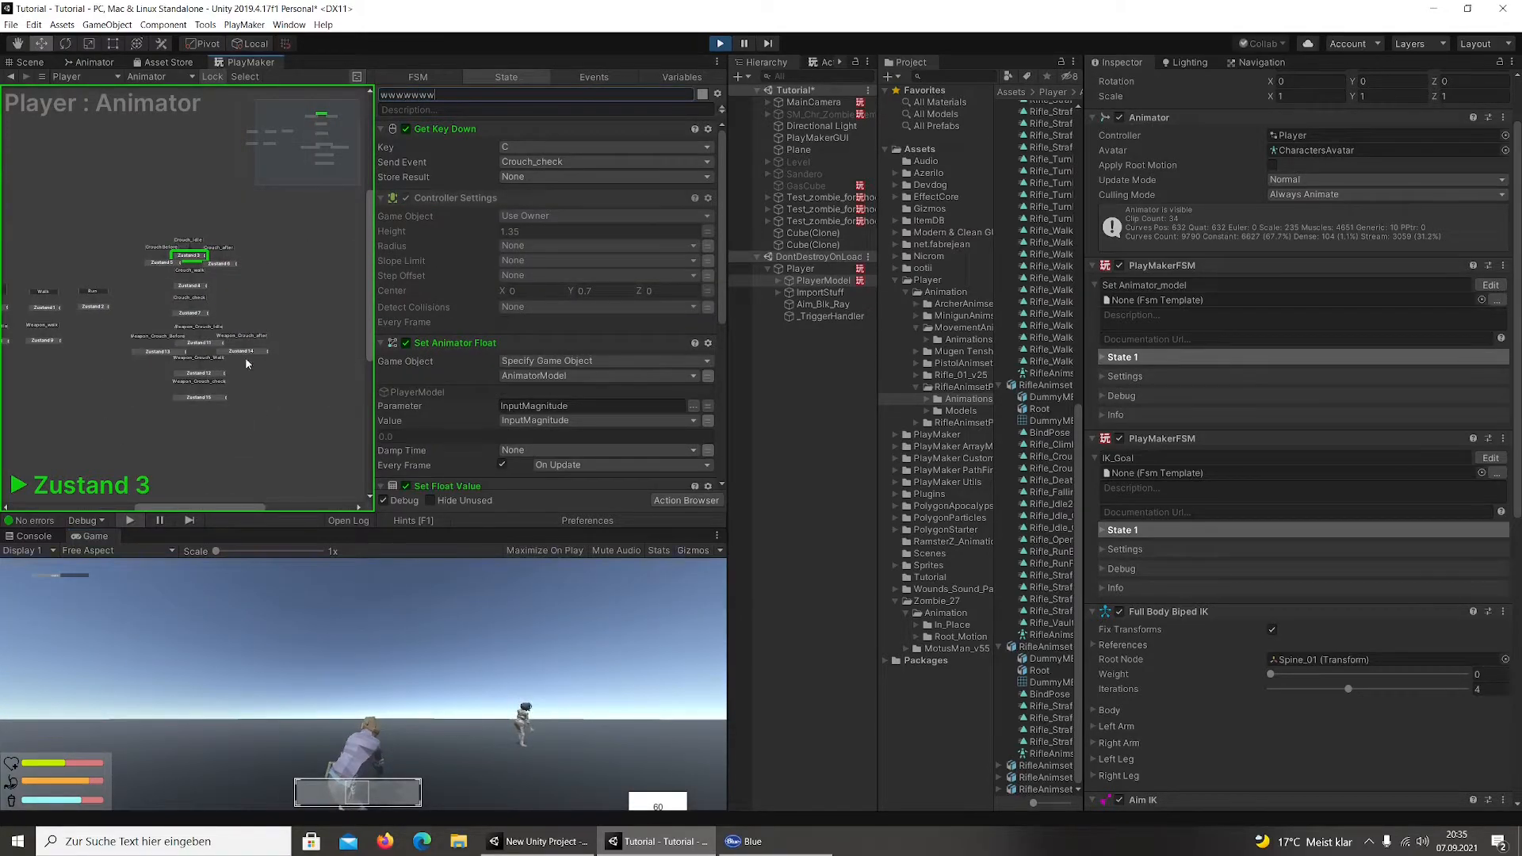
{"action": "left_click", "coordinate": [250, 730]}
{"action": "key", "text": "w"}
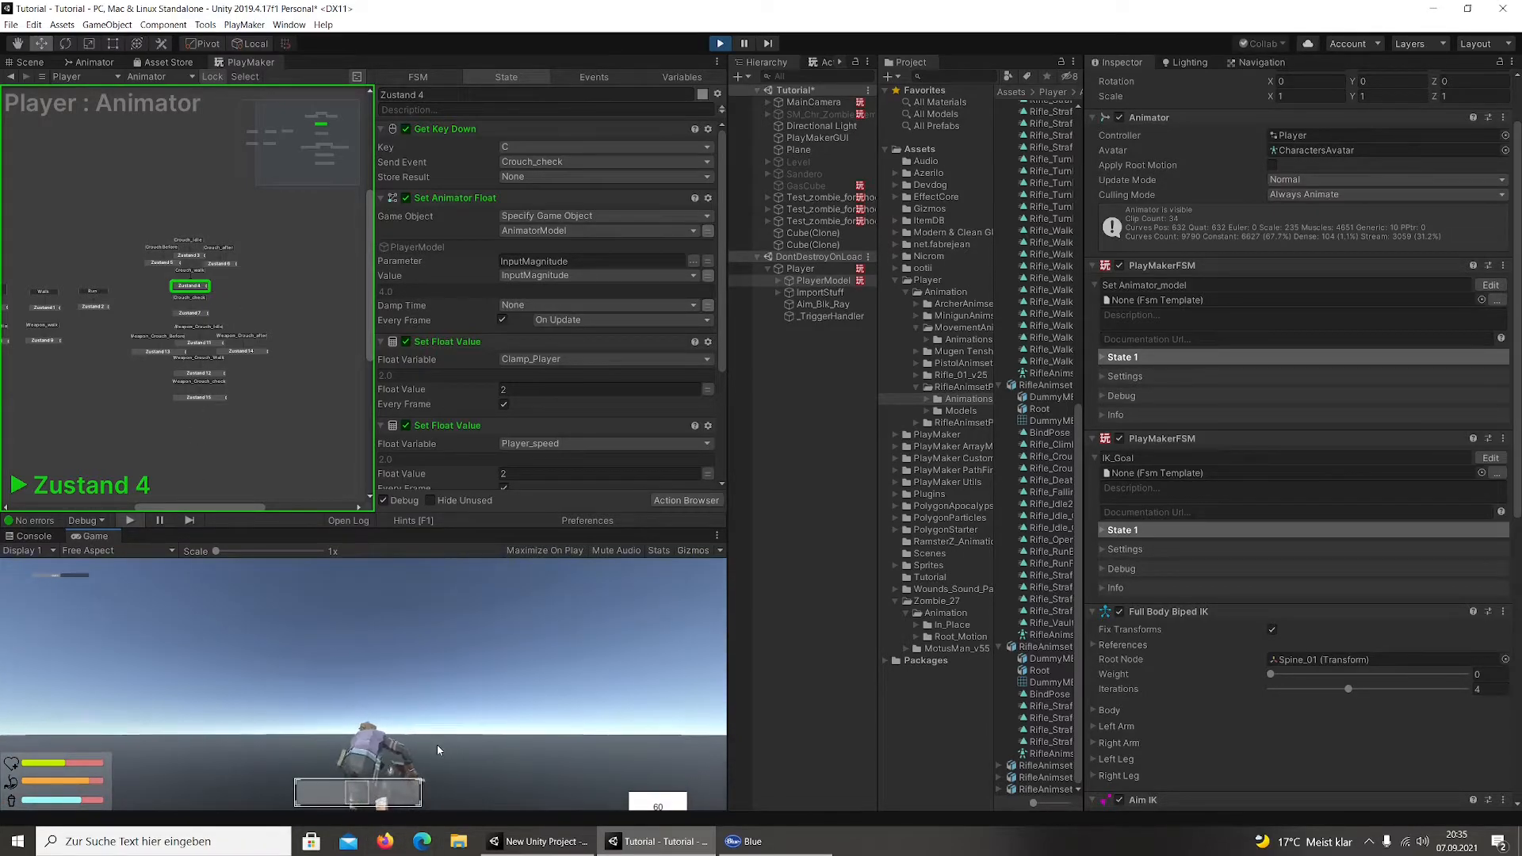
{"action": "key", "text": "w"}
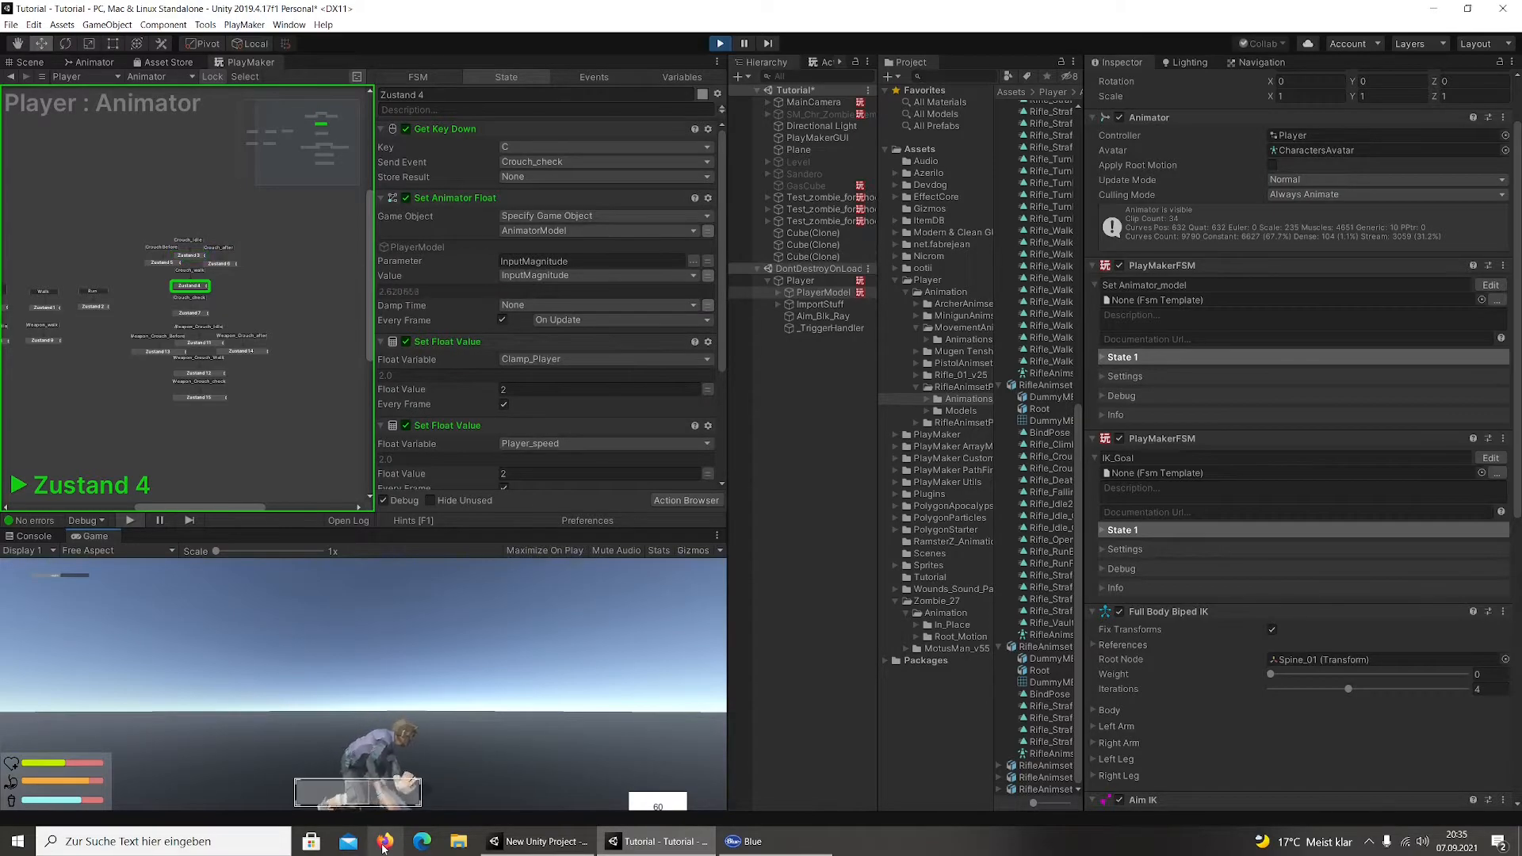
Test aiming and walking while crouched, and toggle the crouch to check the weapon crouch state transitions
{"action": "right_click", "coordinate": [380, 759]}
{"action": "key", "text": "w"}
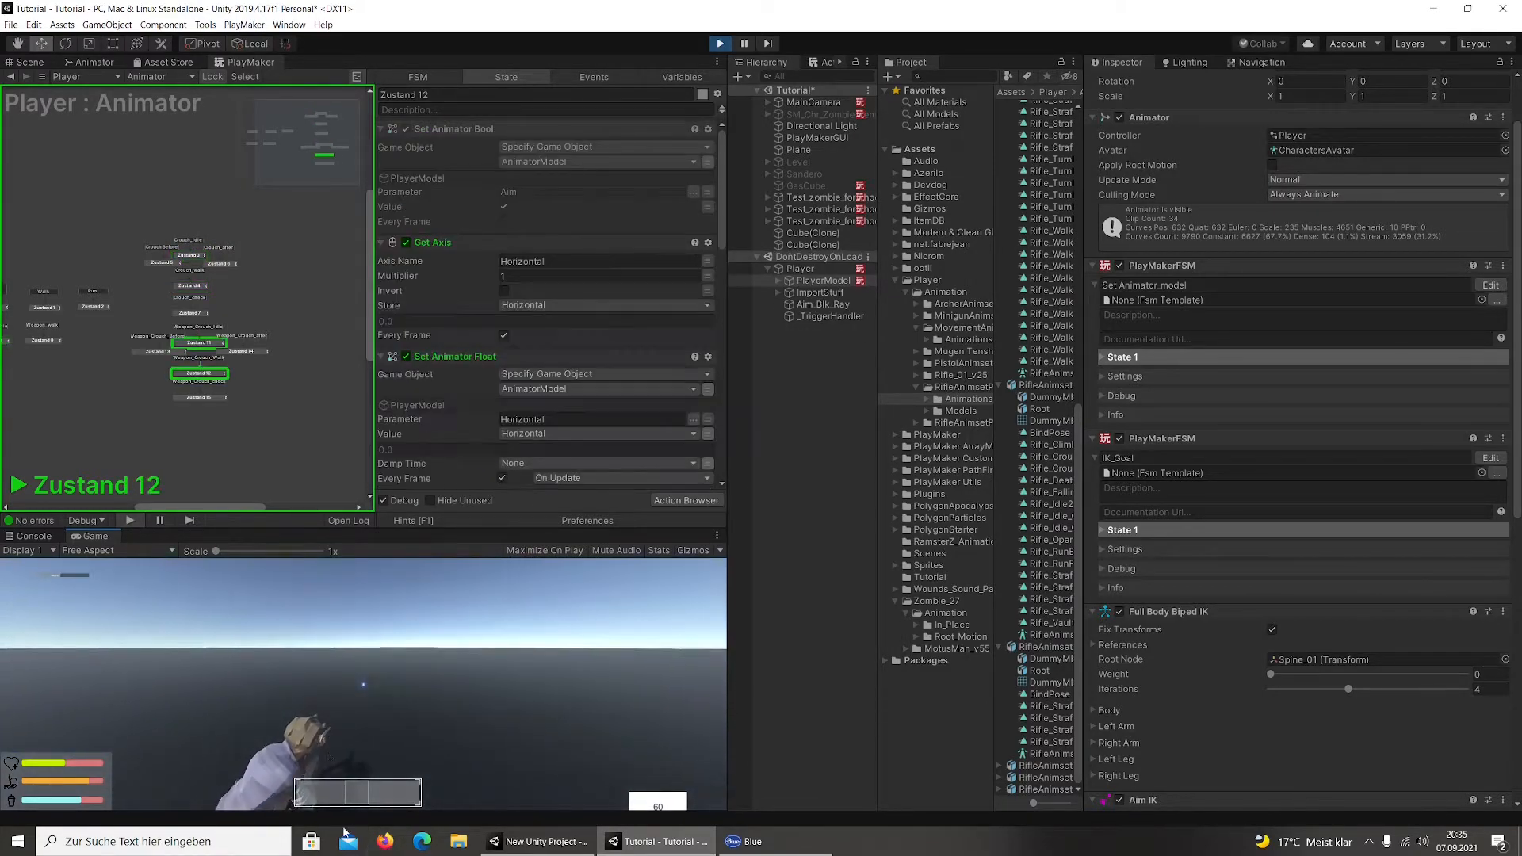
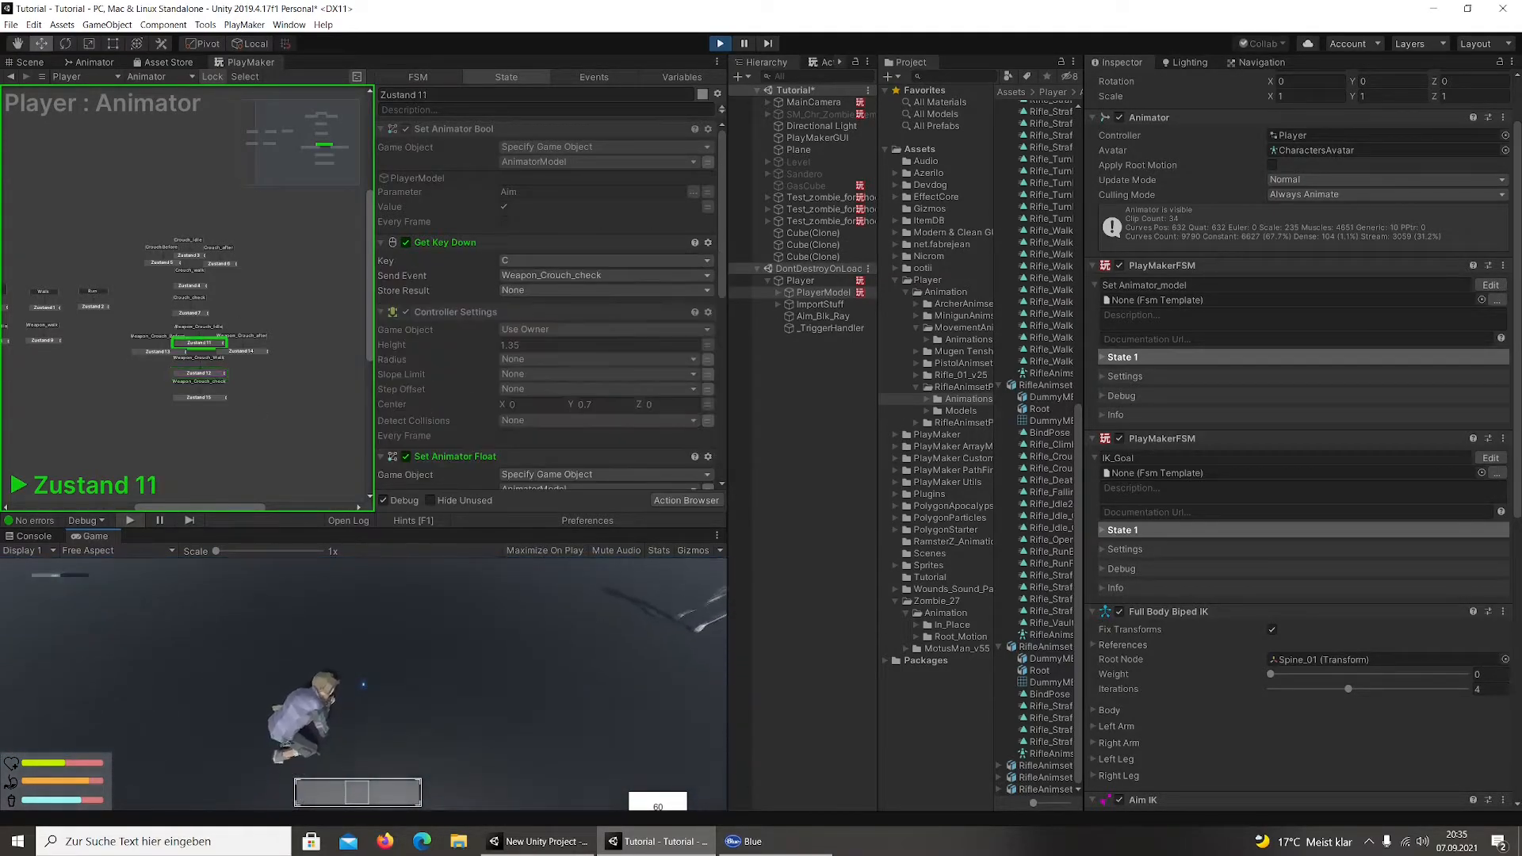
{"action": "key", "text": "w"}
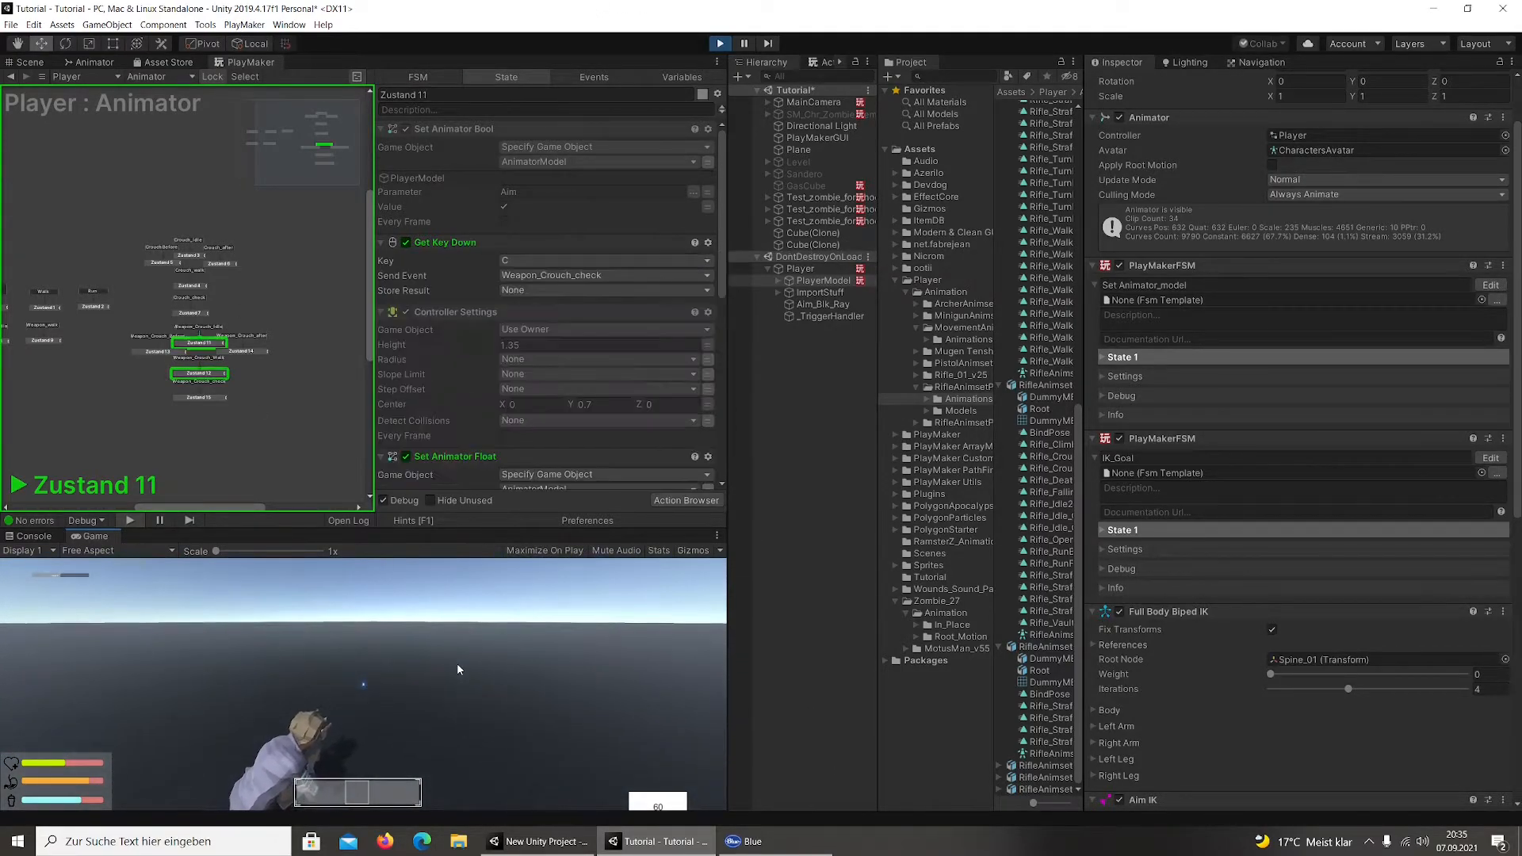
{"action": "key", "text": "c"}
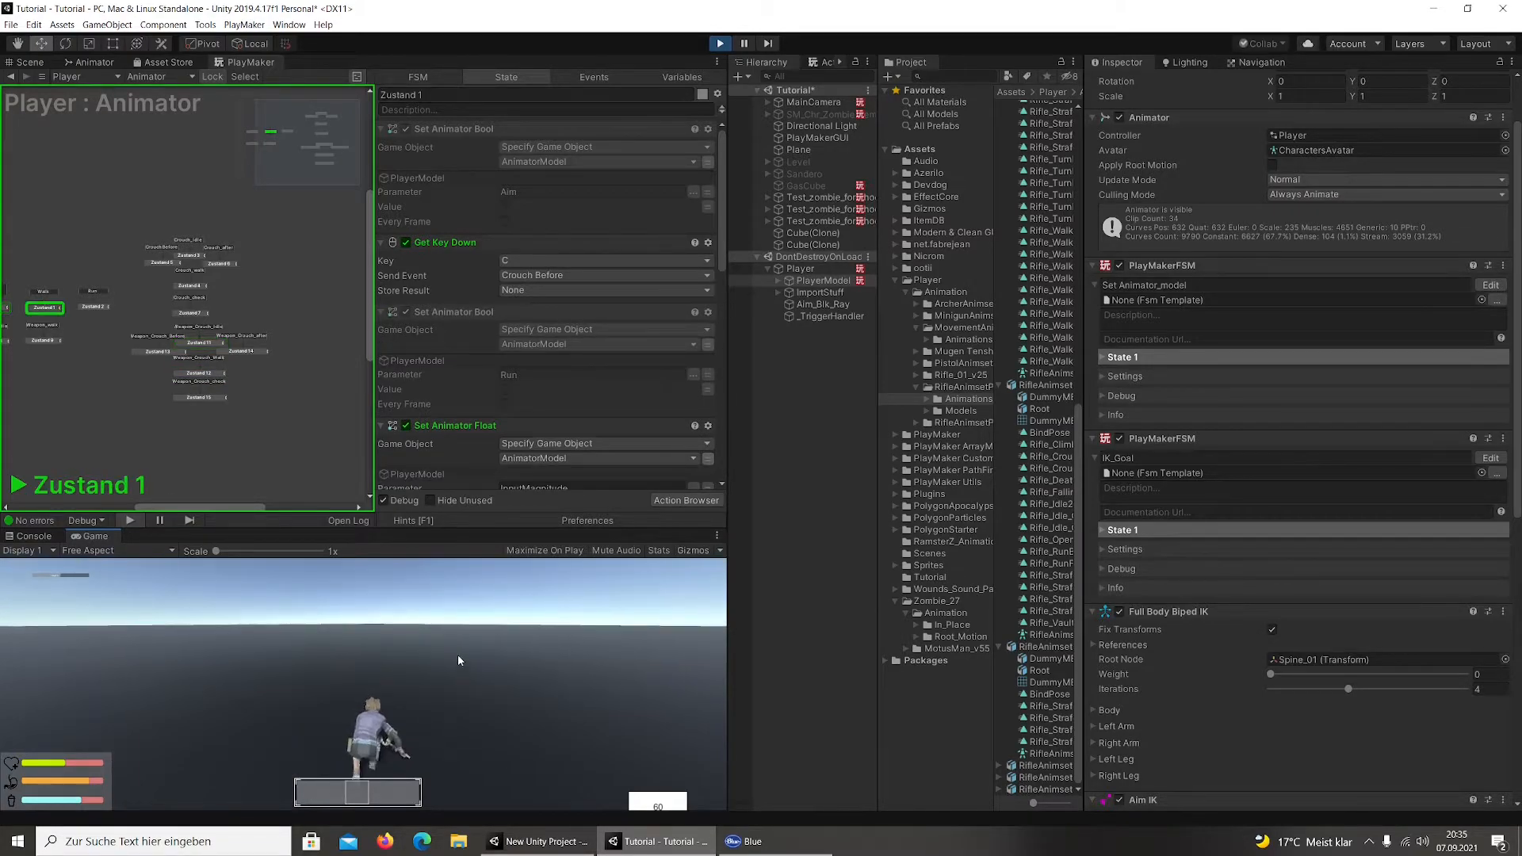
{"action": "key", "text": "c"}
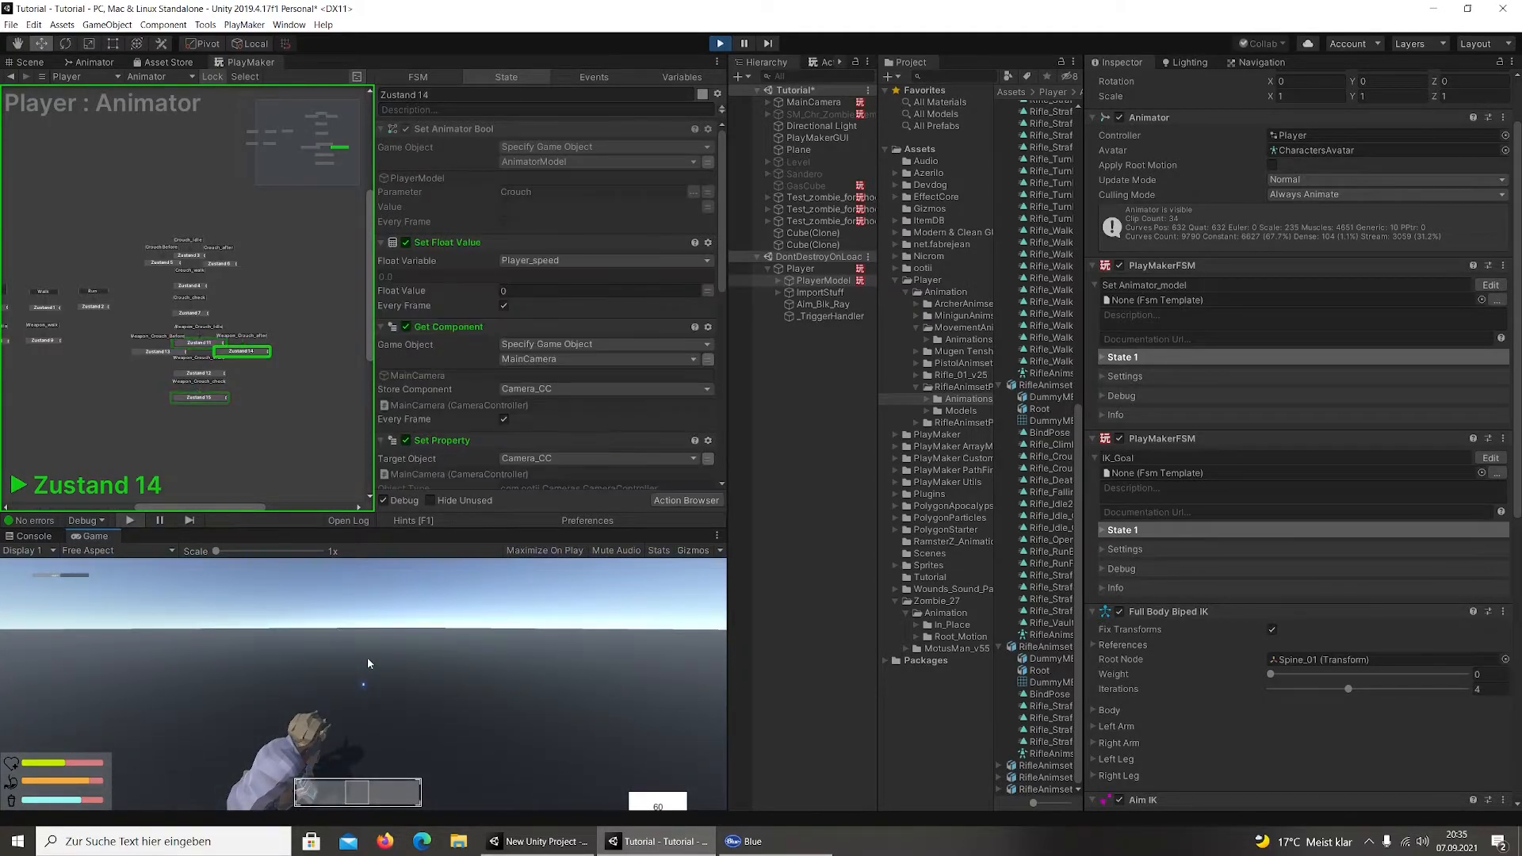
Toggle crouching while aiming to test the transitions between Zustand 14 and State 1, and stop the game
{"action": "key", "text": "c"}
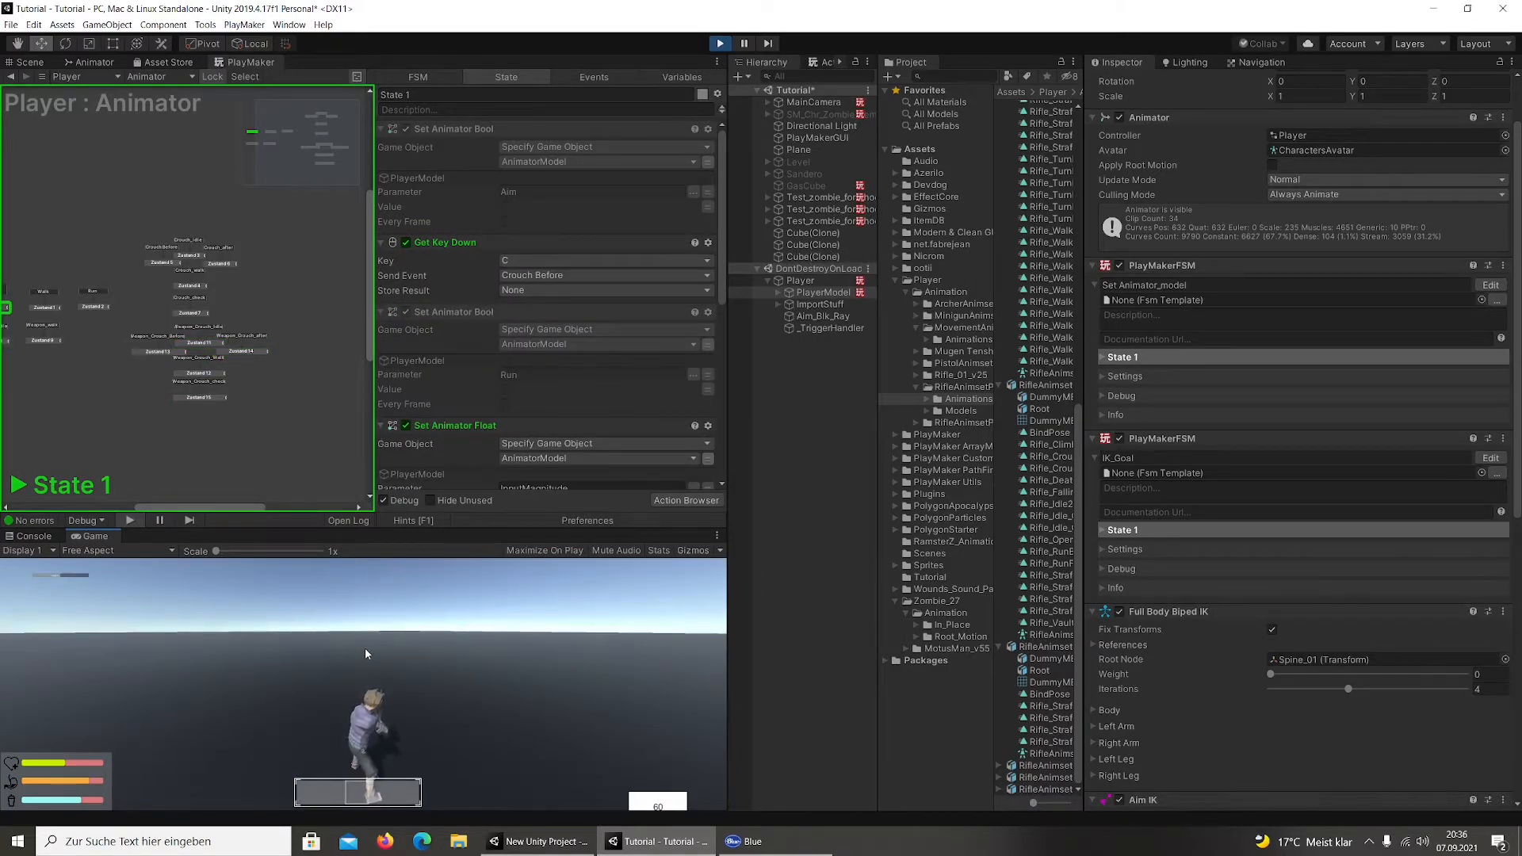
{"action": "key", "text": "c"}
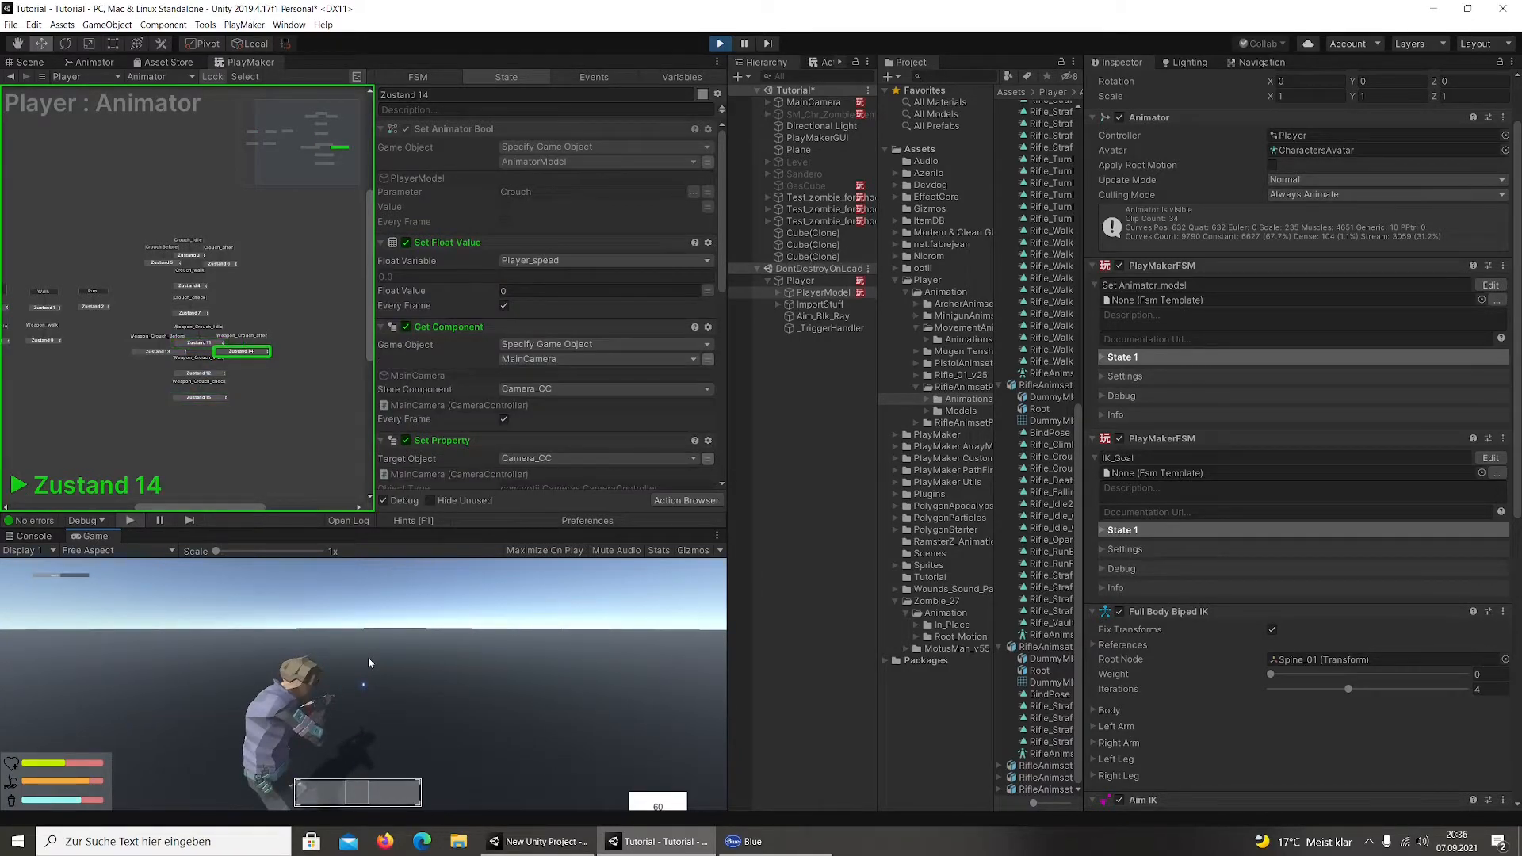
{"action": "key", "text": "c"}
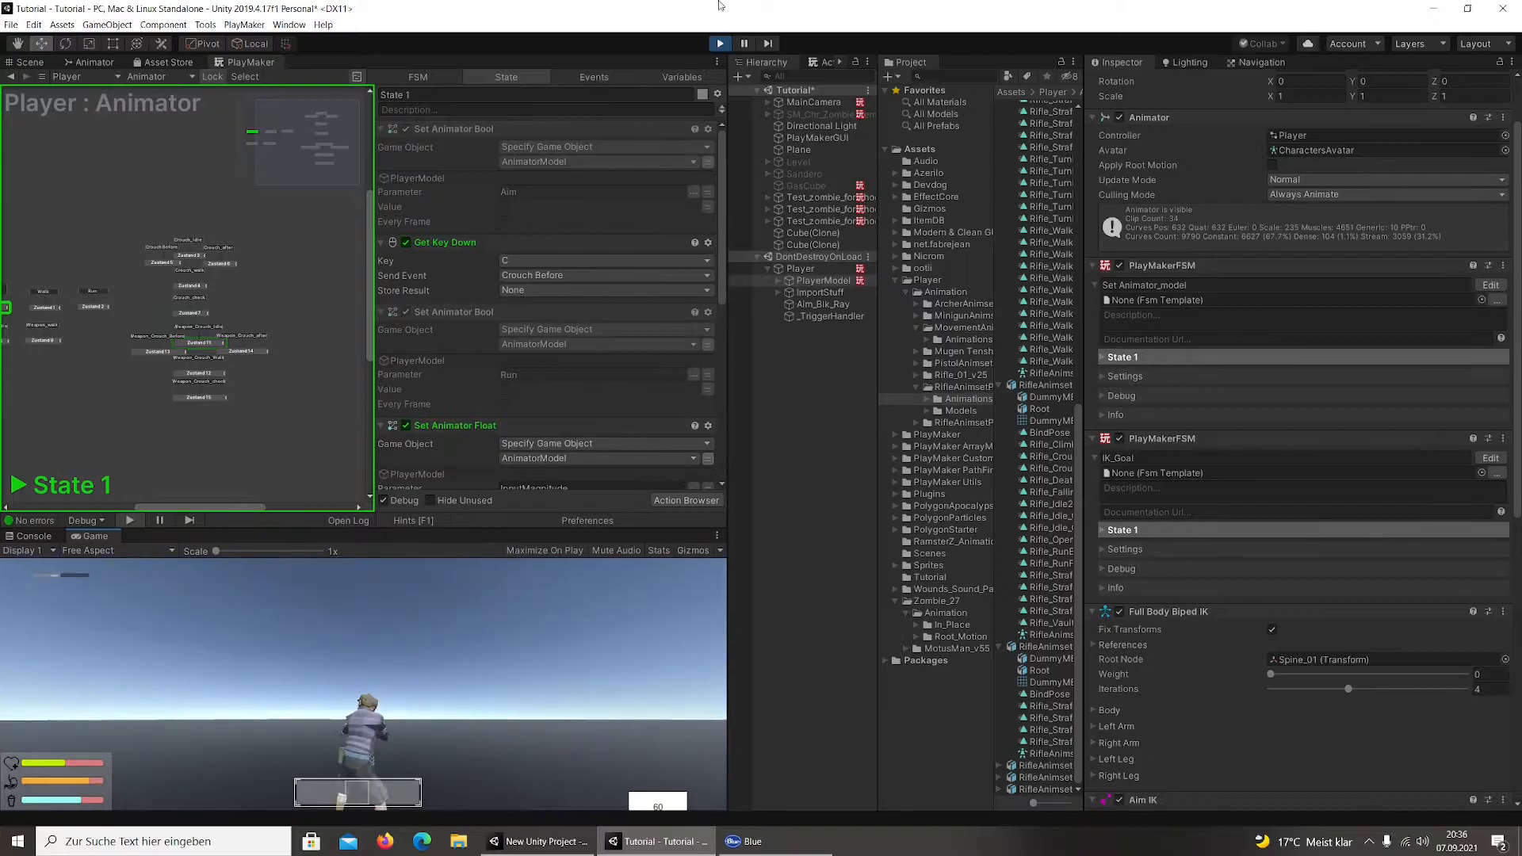
{"action": "left_click", "coordinate": [720, 44]}
Examine the actions of the weapon crouch states Zustand 11, Zustand 12 and Zustand 14 for what keeps the aiming crouch active
{"action": "left_click", "coordinate": [197, 335]}
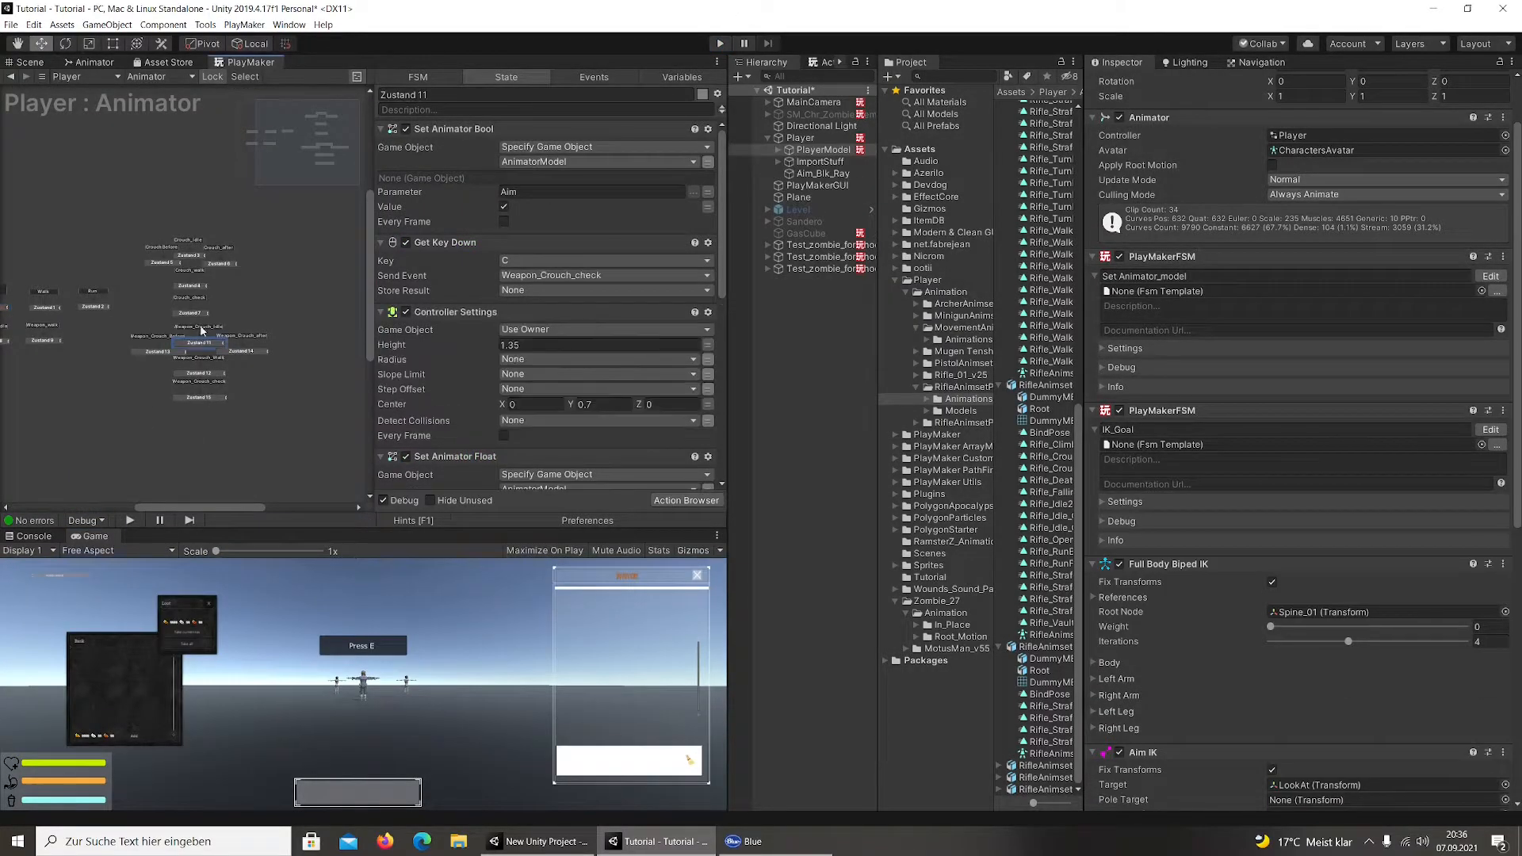
{"action": "scroll", "coordinate": [546, 256], "scroll_direction": "down", "scroll_amount": 4}
{"action": "scroll", "coordinate": [516, 352], "scroll_direction": "down", "scroll_amount": 6}
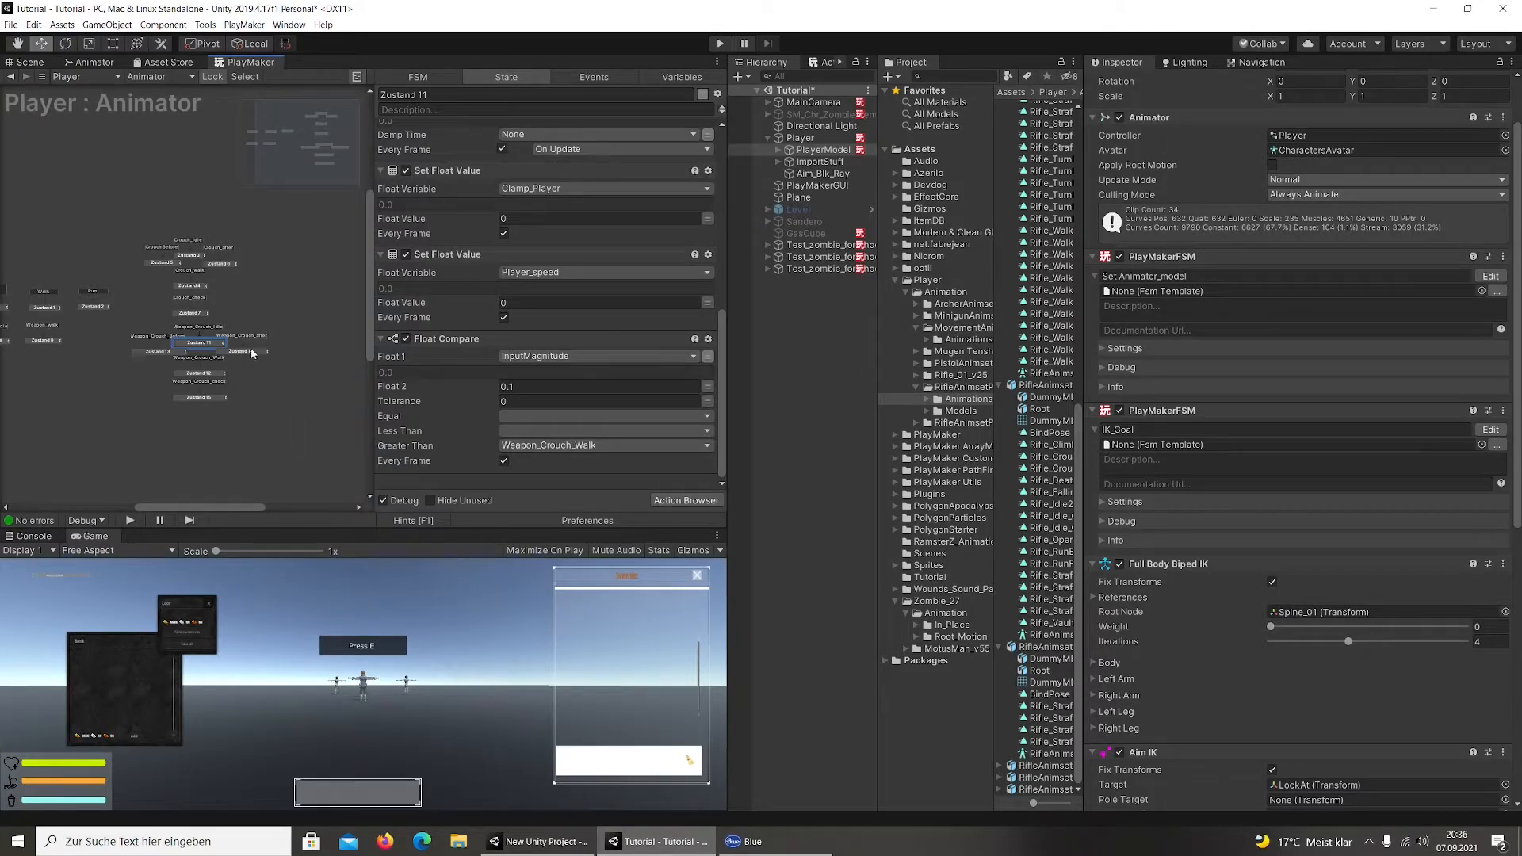
{"action": "left_click", "coordinate": [210, 375]}
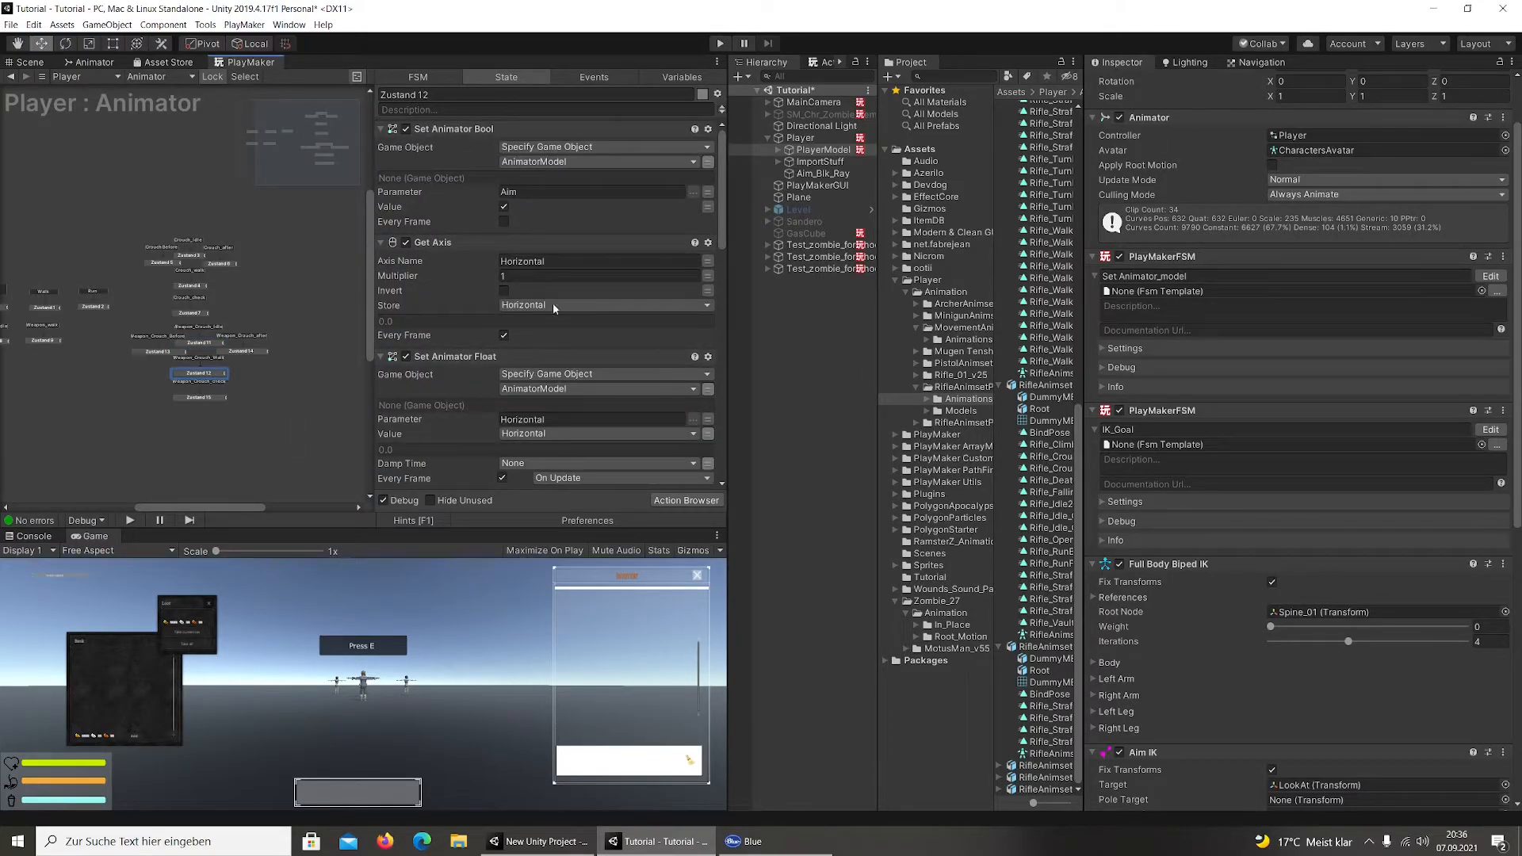
{"action": "scroll", "coordinate": [608, 369], "scroll_direction": "down", "scroll_amount": 10}
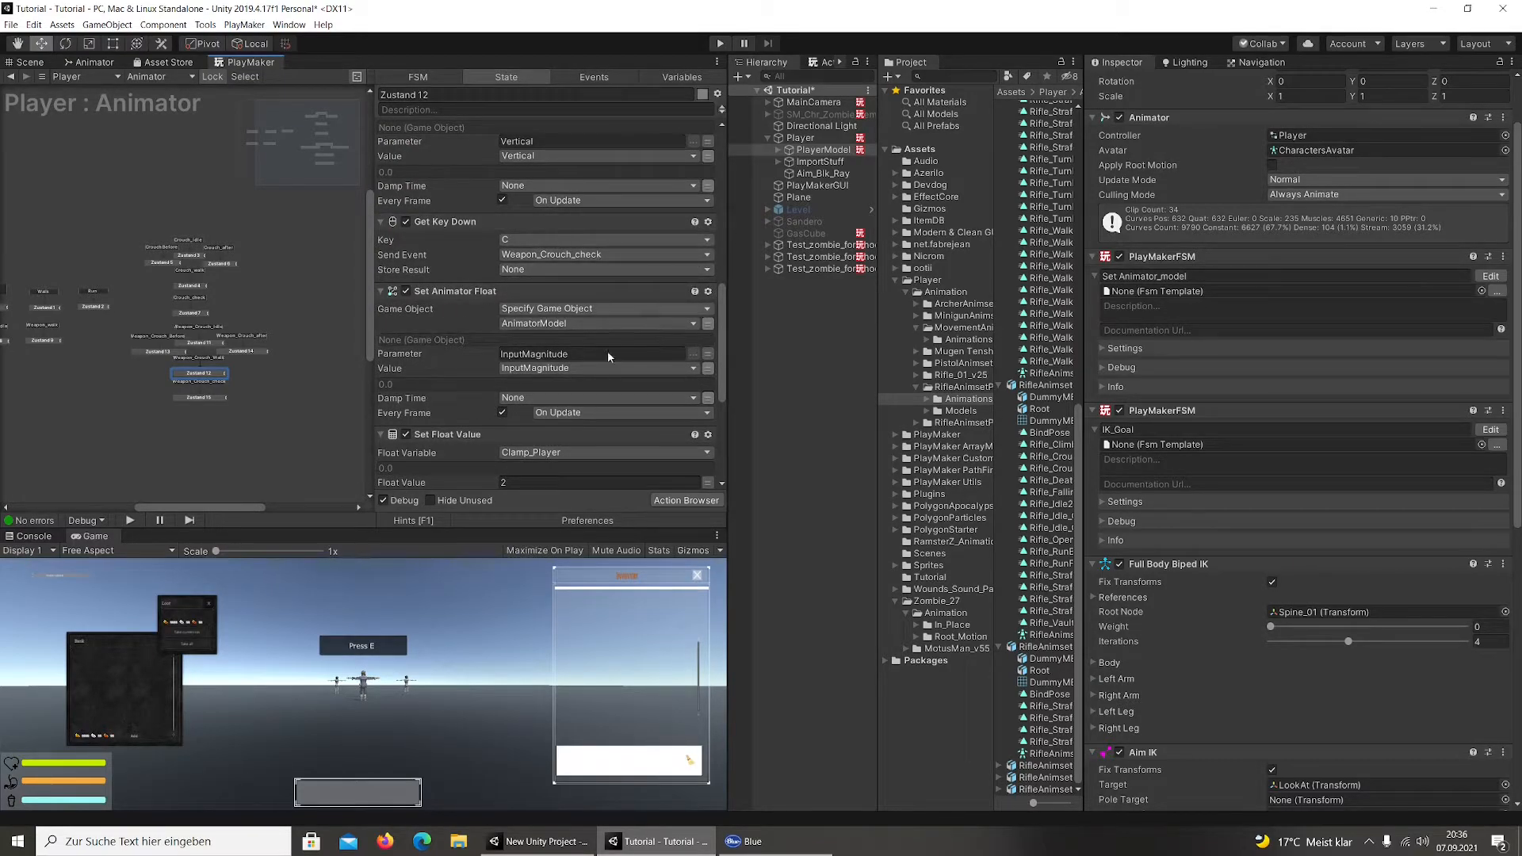
{"action": "left_click", "coordinate": [241, 351]}
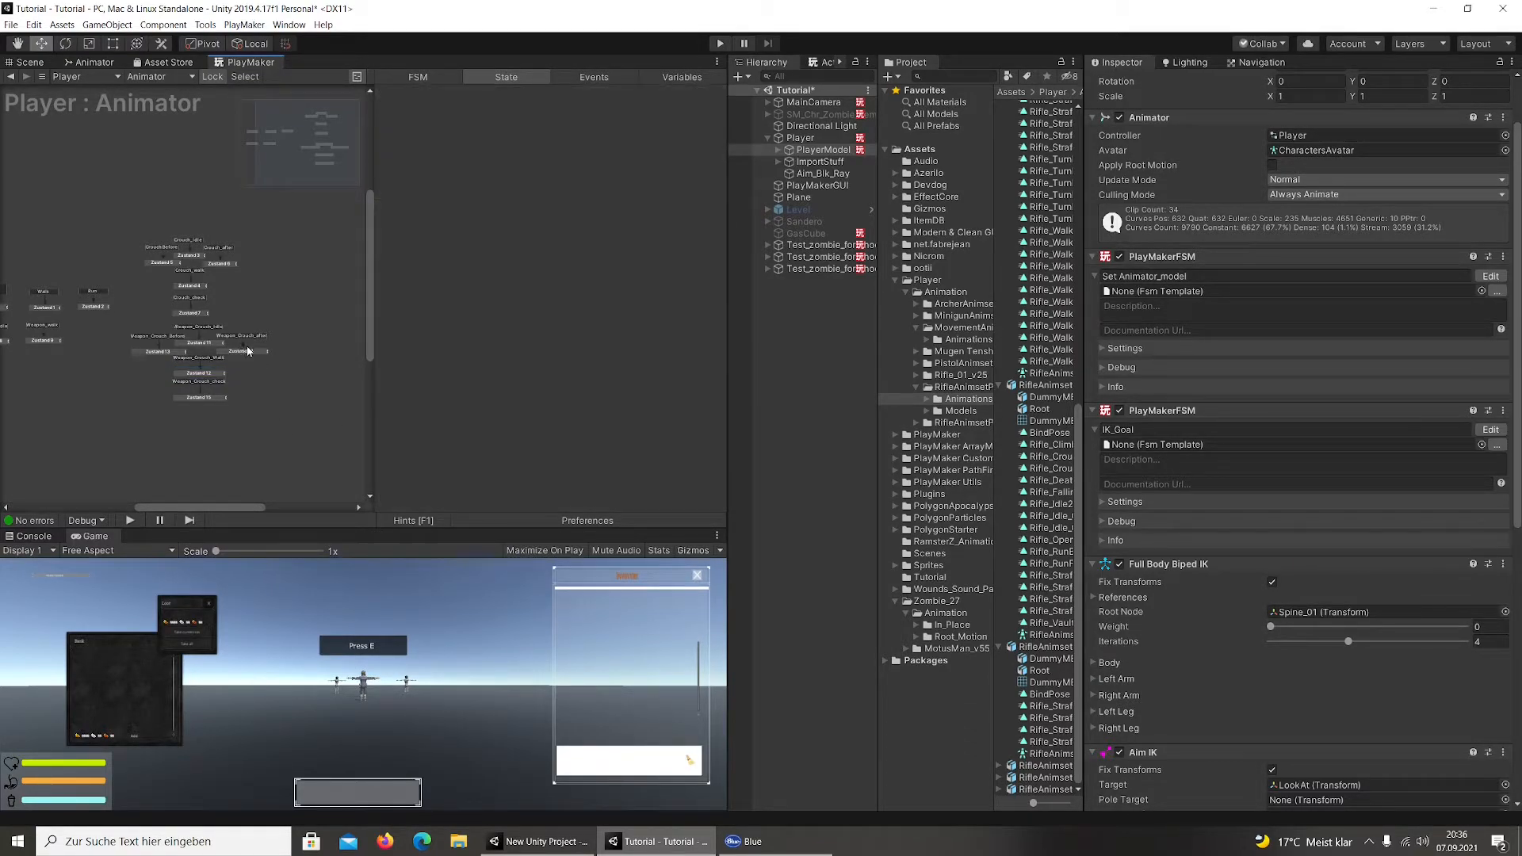
{"action": "left_click", "coordinate": [251, 355]}
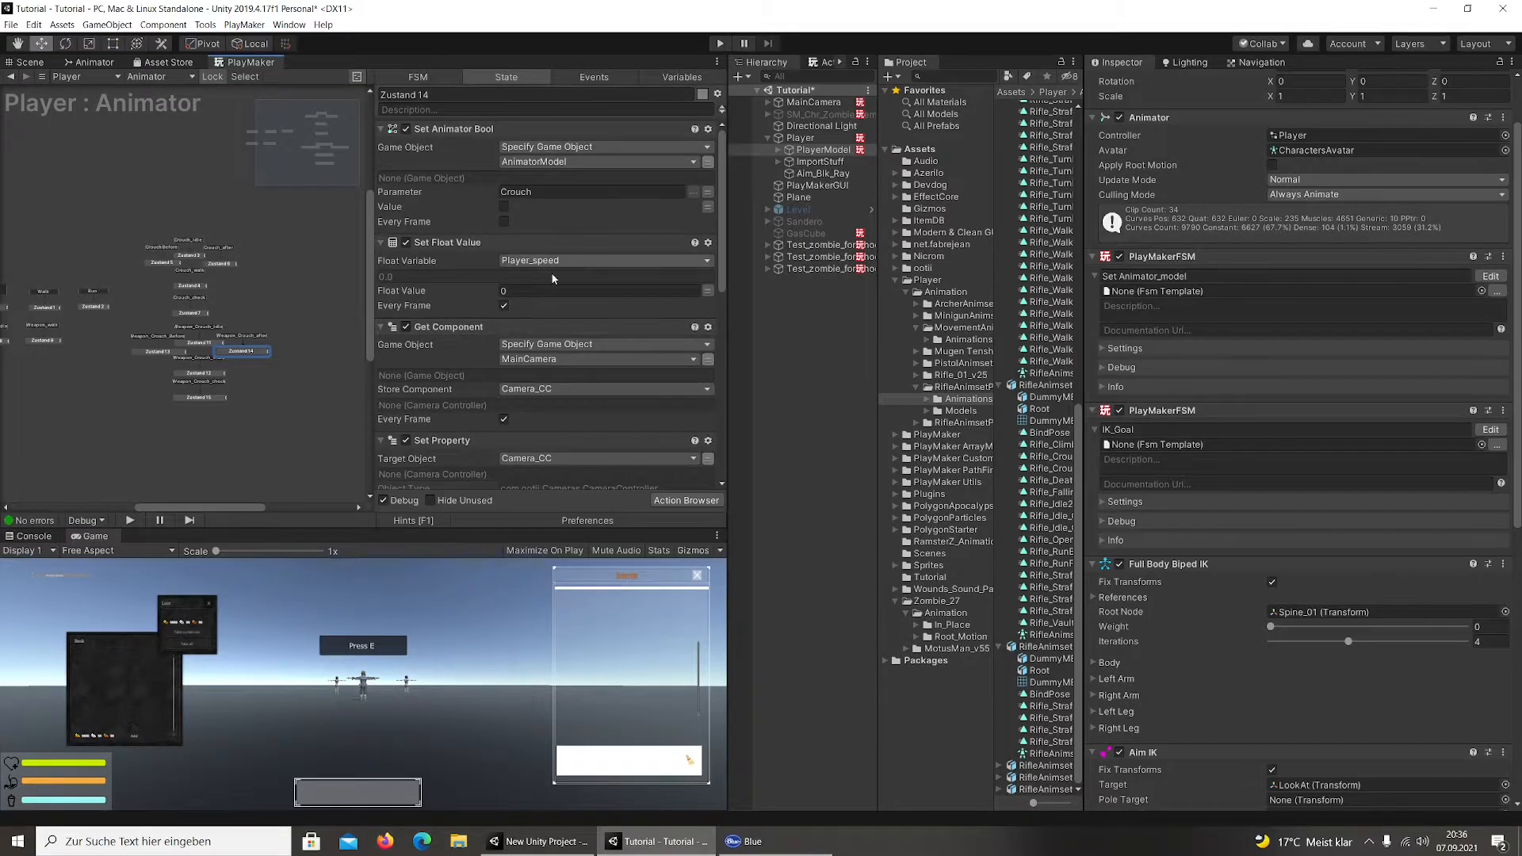
{"action": "scroll", "coordinate": [590, 346], "scroll_direction": "down", "scroll_amount": 1}
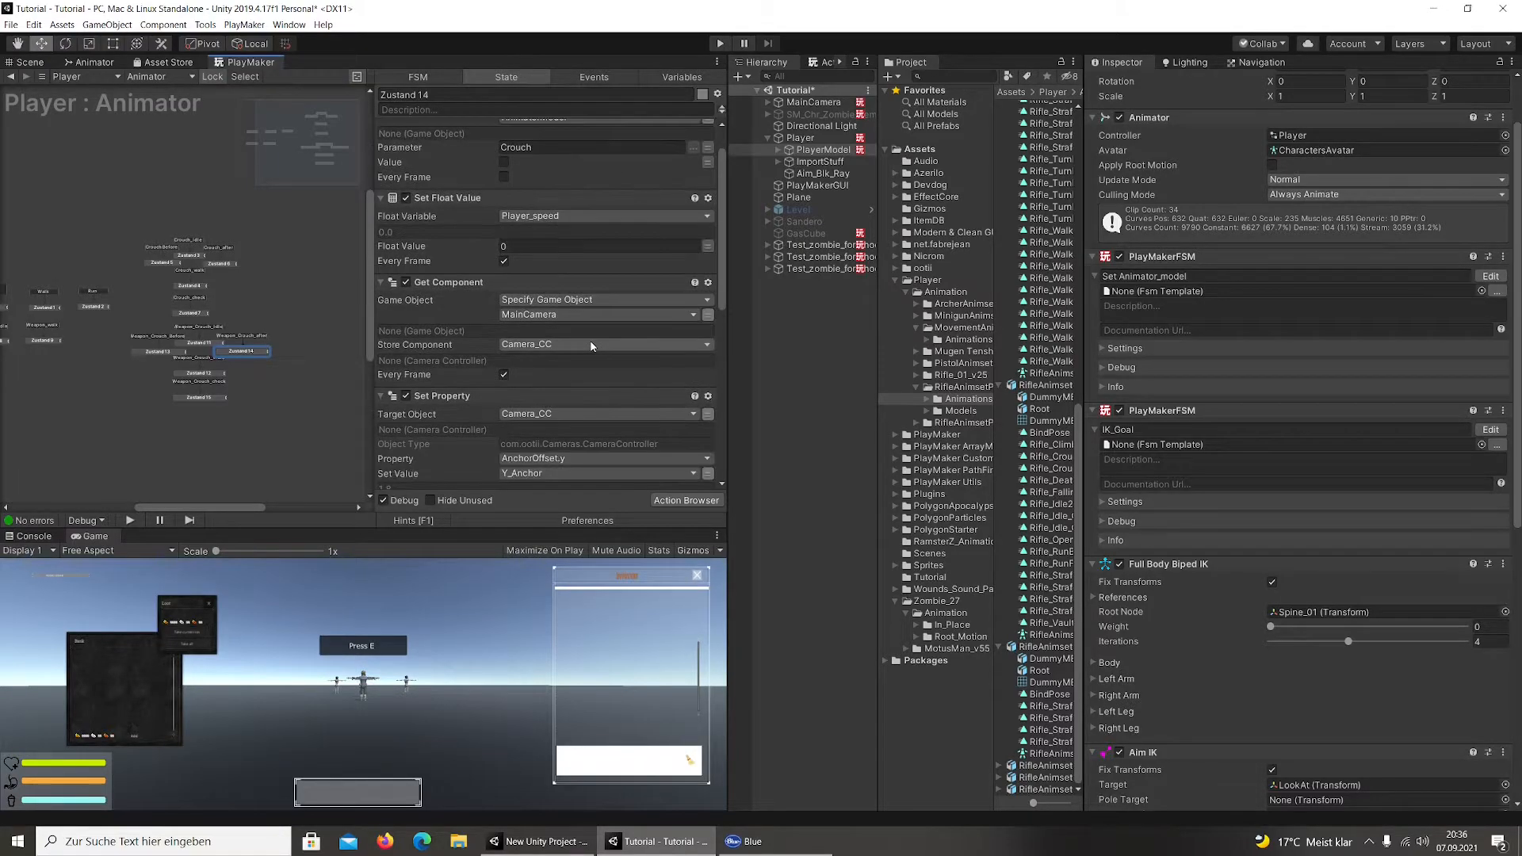
{"action": "scroll", "coordinate": [590, 347], "scroll_direction": "up", "scroll_amount": 1}
{"action": "scroll", "coordinate": [540, 343], "scroll_direction": "down", "scroll_amount": 6}
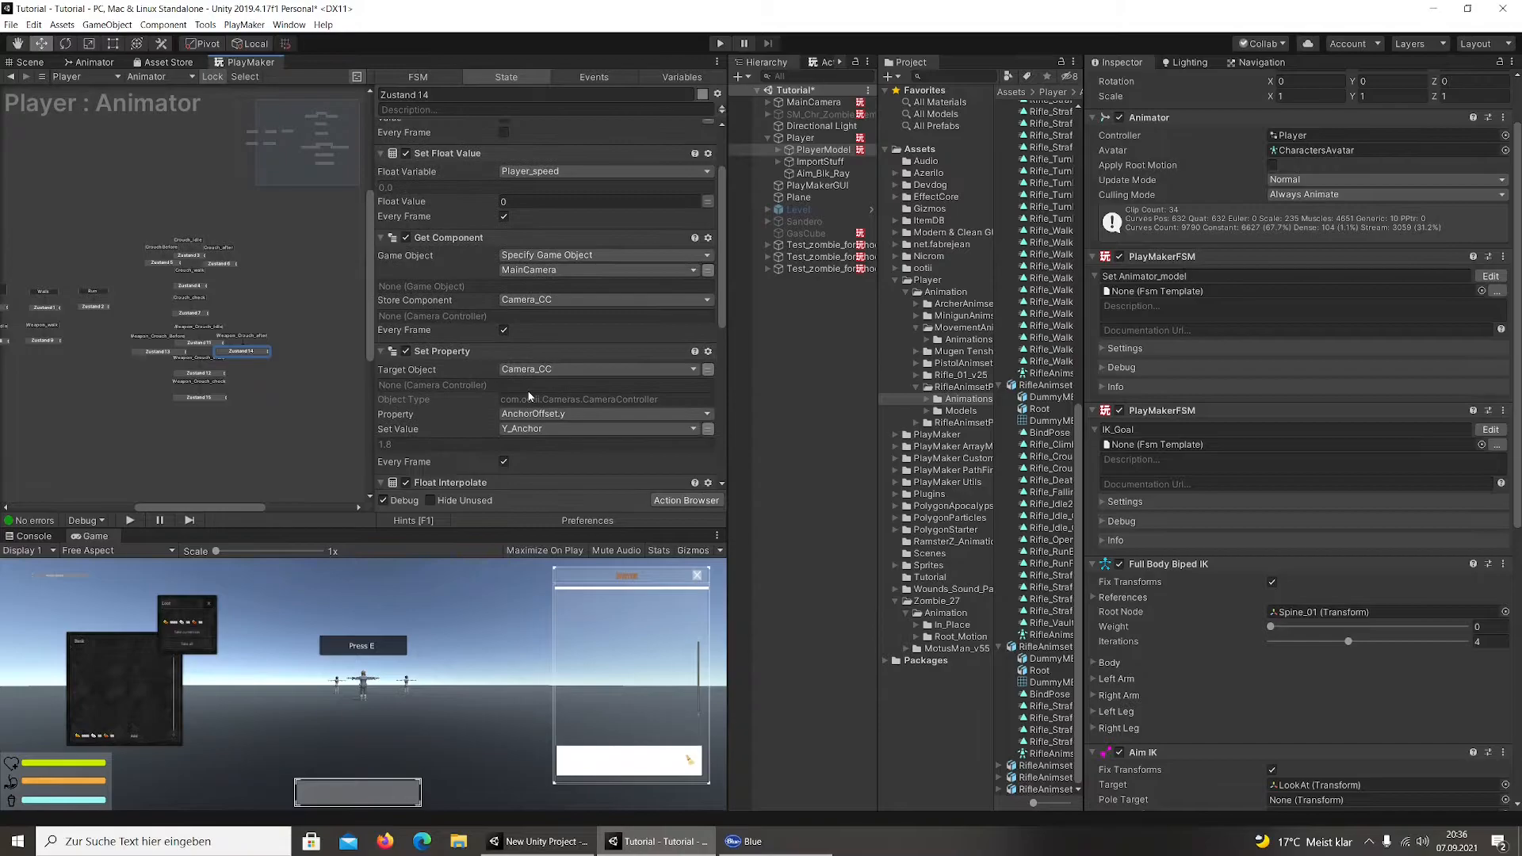
{"action": "scroll", "coordinate": [530, 384], "scroll_direction": "down", "scroll_amount": 4}
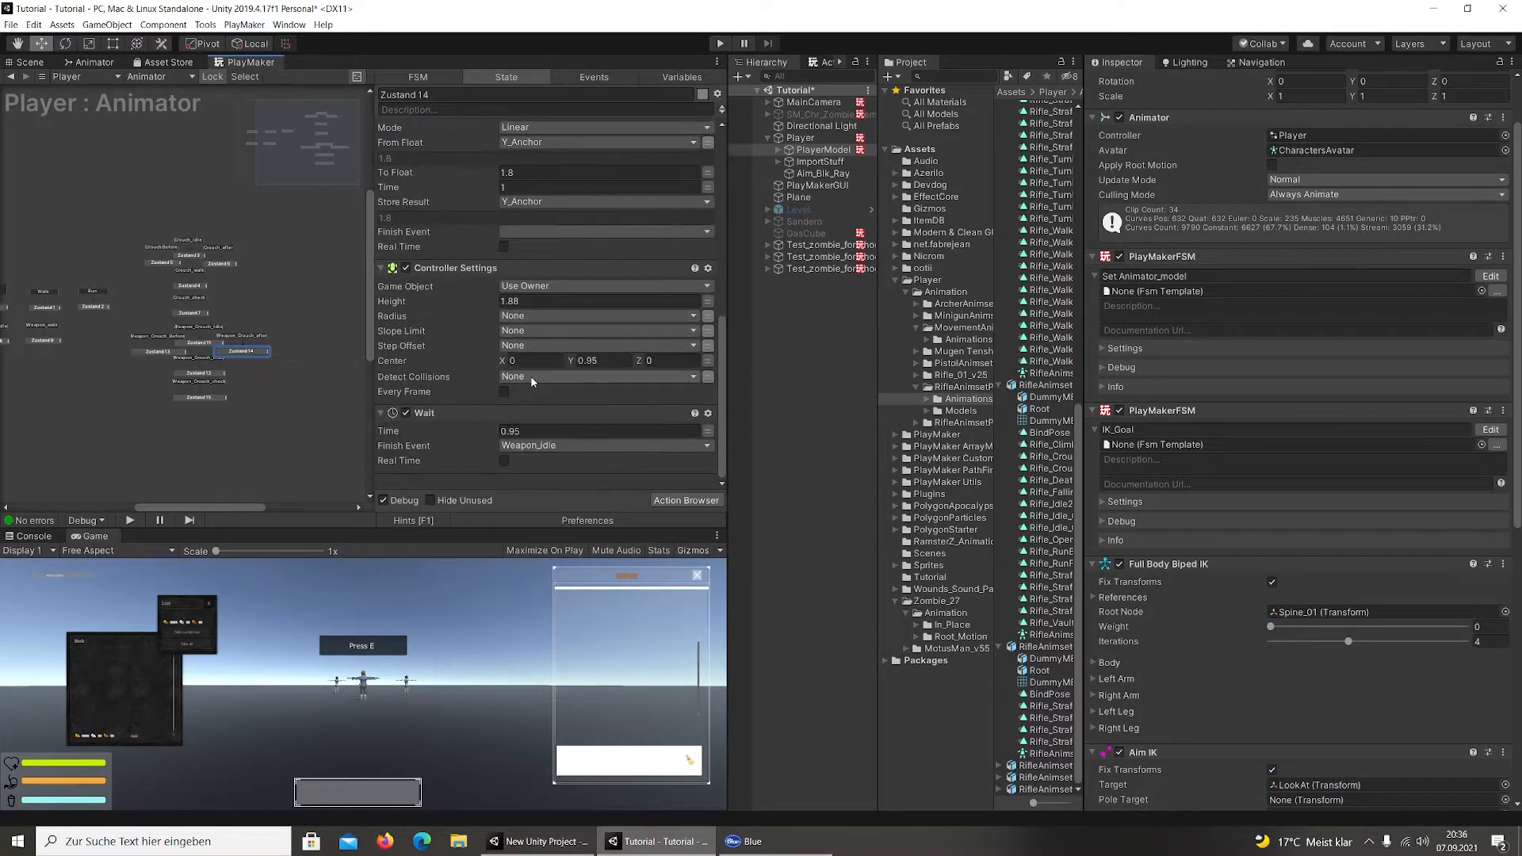
Add an Animator transition from Rifle_aim_Crouch to Crouch2Idle and move the Rifle_aim_Crouch state above Crouch2Idle
{"action": "left_click", "coordinate": [95, 63]}
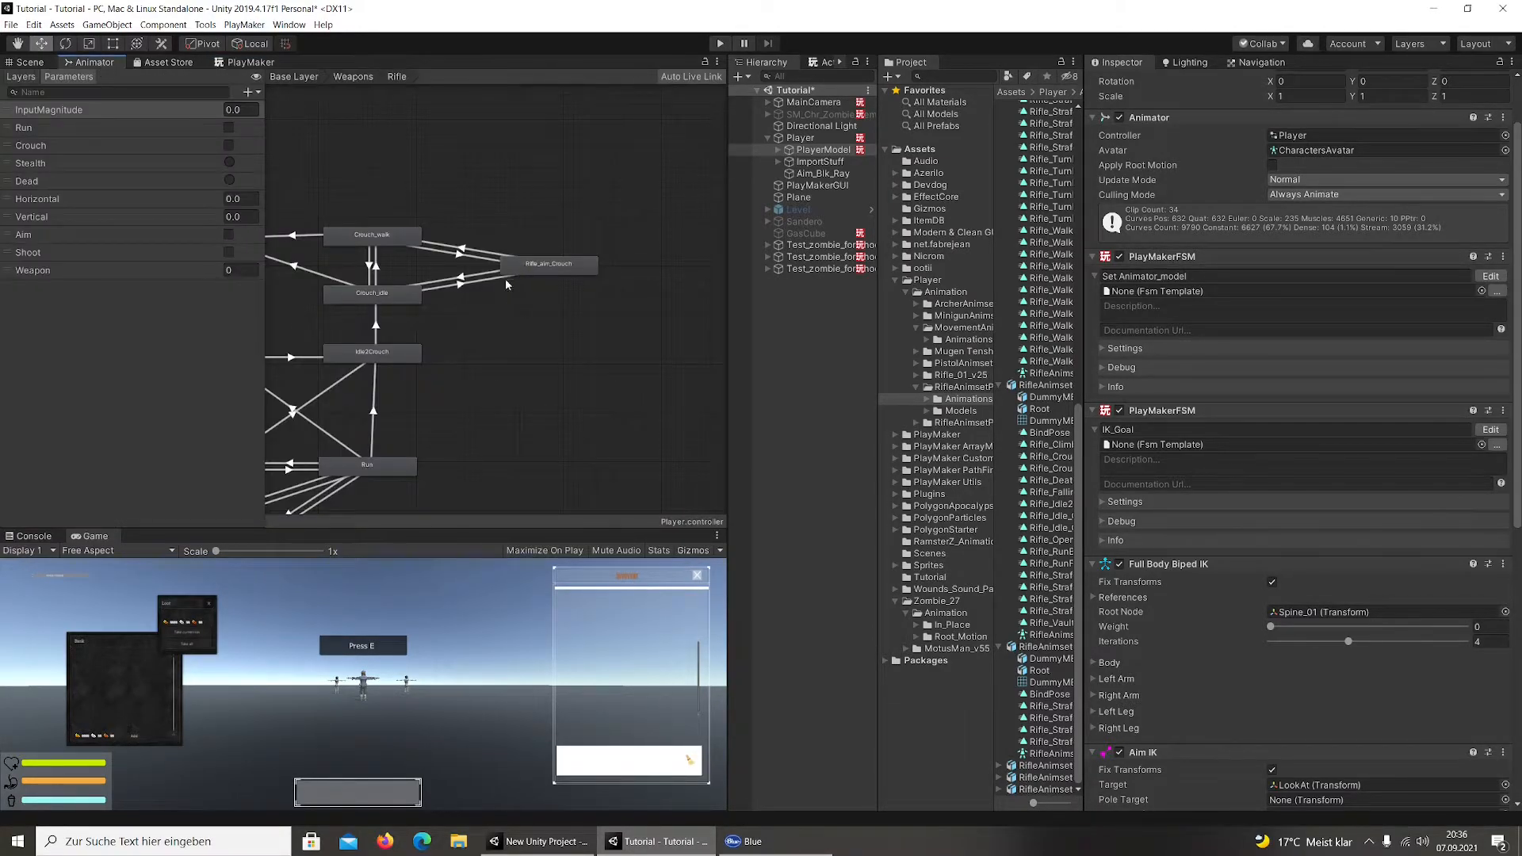
{"action": "middle_click_drag", "start_coordinate": [481, 317], "coordinate": [537, 276]}
{"action": "left_click", "coordinate": [598, 234]}
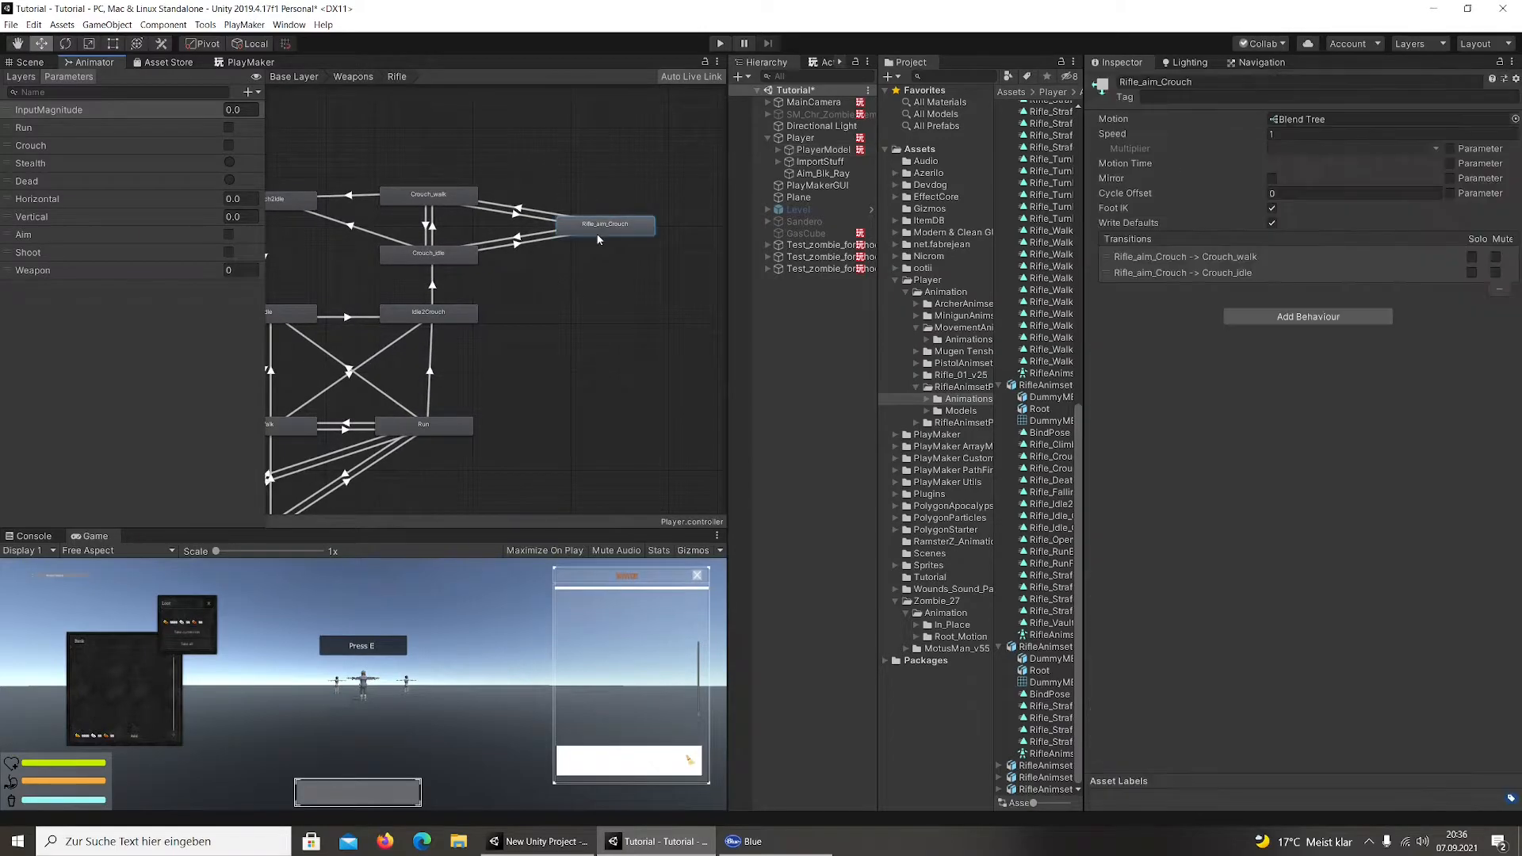
{"action": "right_click", "coordinate": [592, 239]}
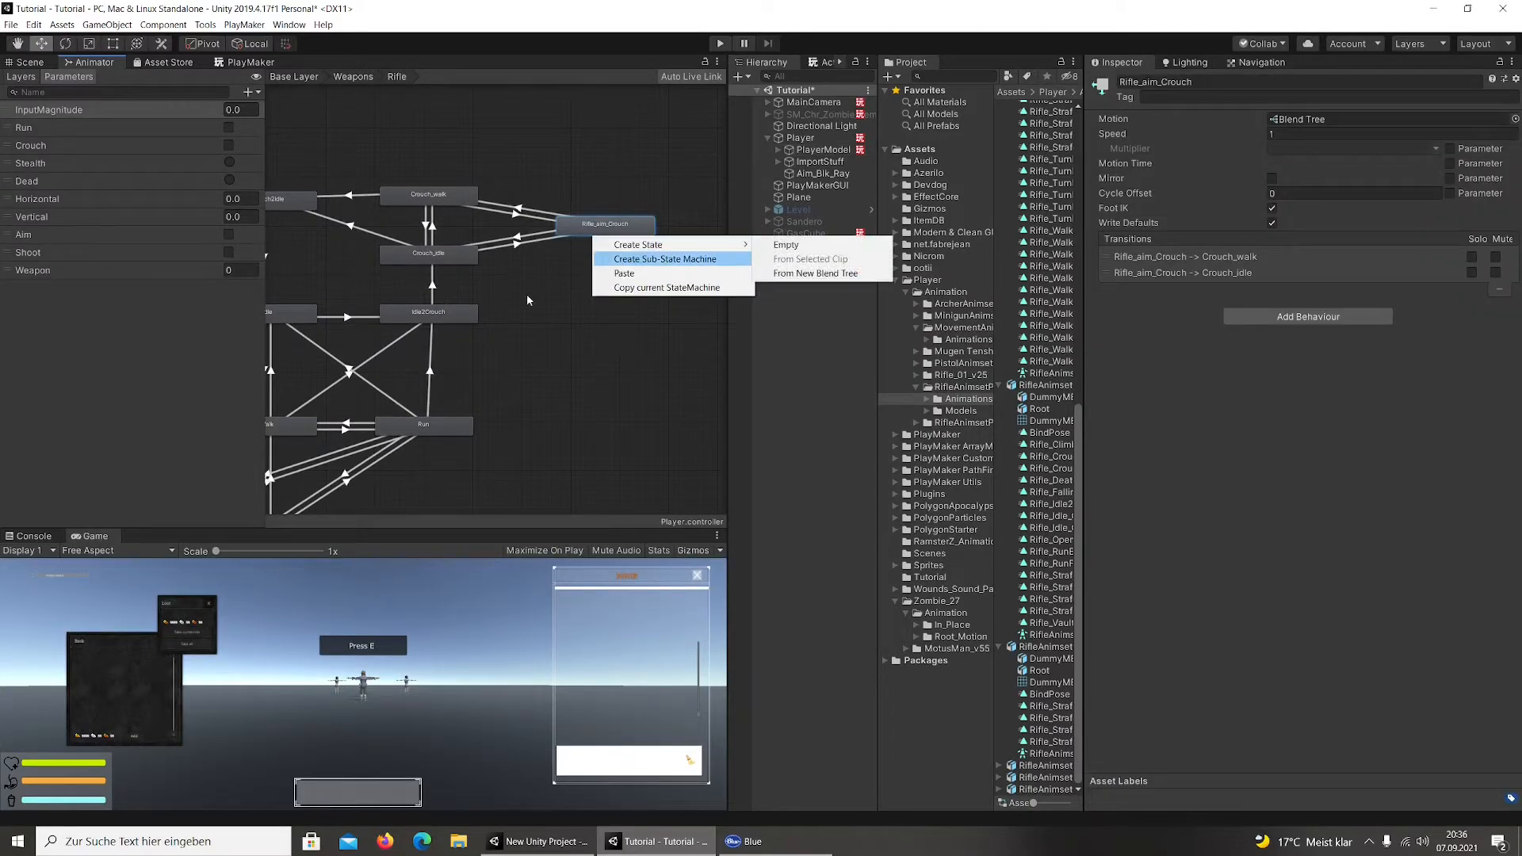
{"action": "left_click", "coordinate": [587, 235]}
{"action": "right_click", "coordinate": [587, 235]}
{"action": "left_click", "coordinate": [622, 241]}
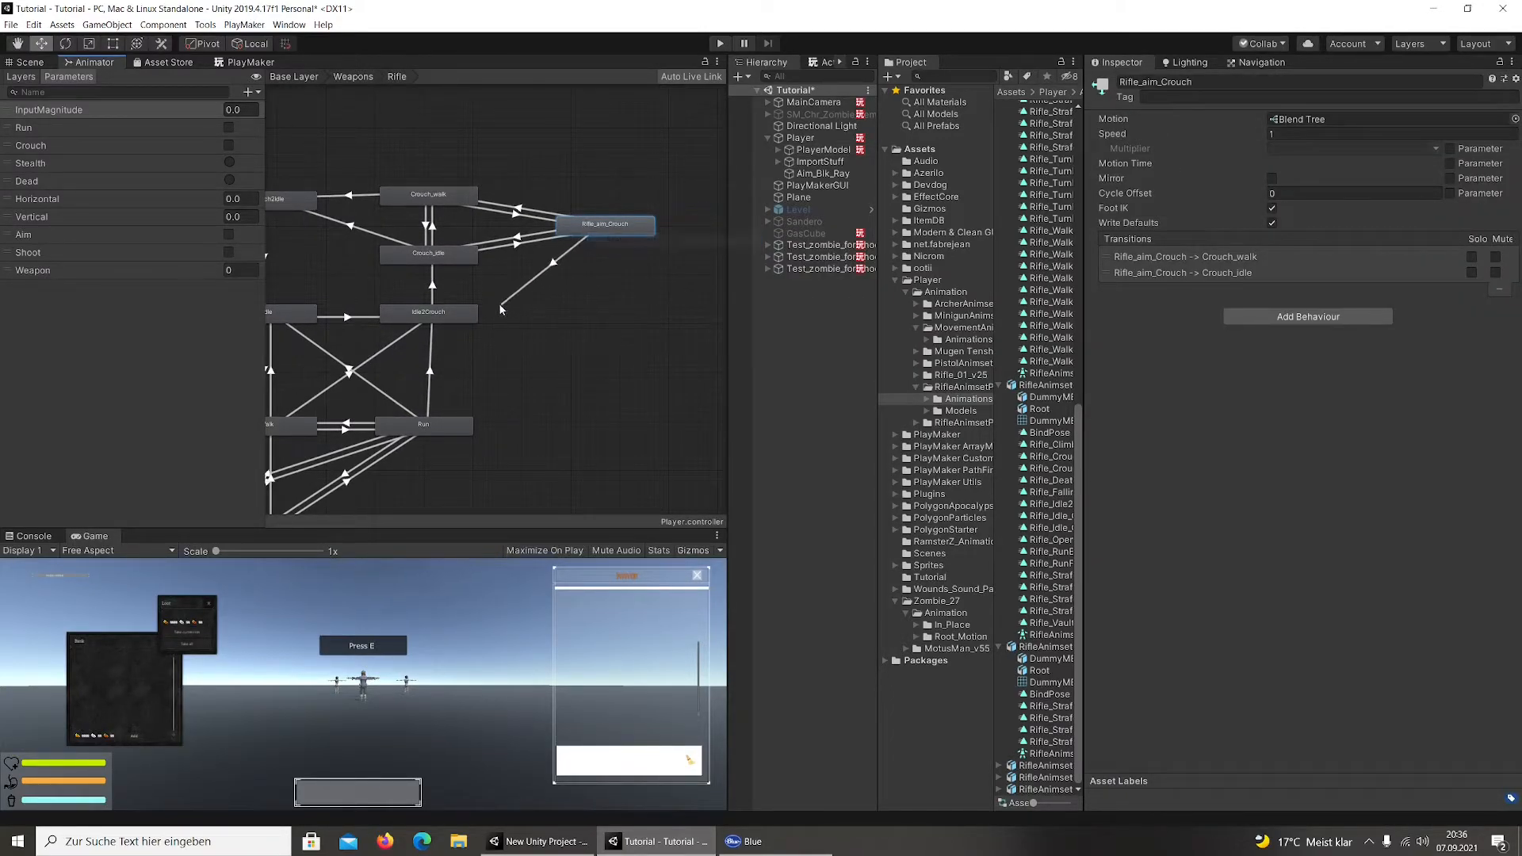
{"action": "left_click", "coordinate": [469, 316]}
{"action": "middle_click_drag", "start_coordinate": [389, 339], "coordinate": [502, 328]}
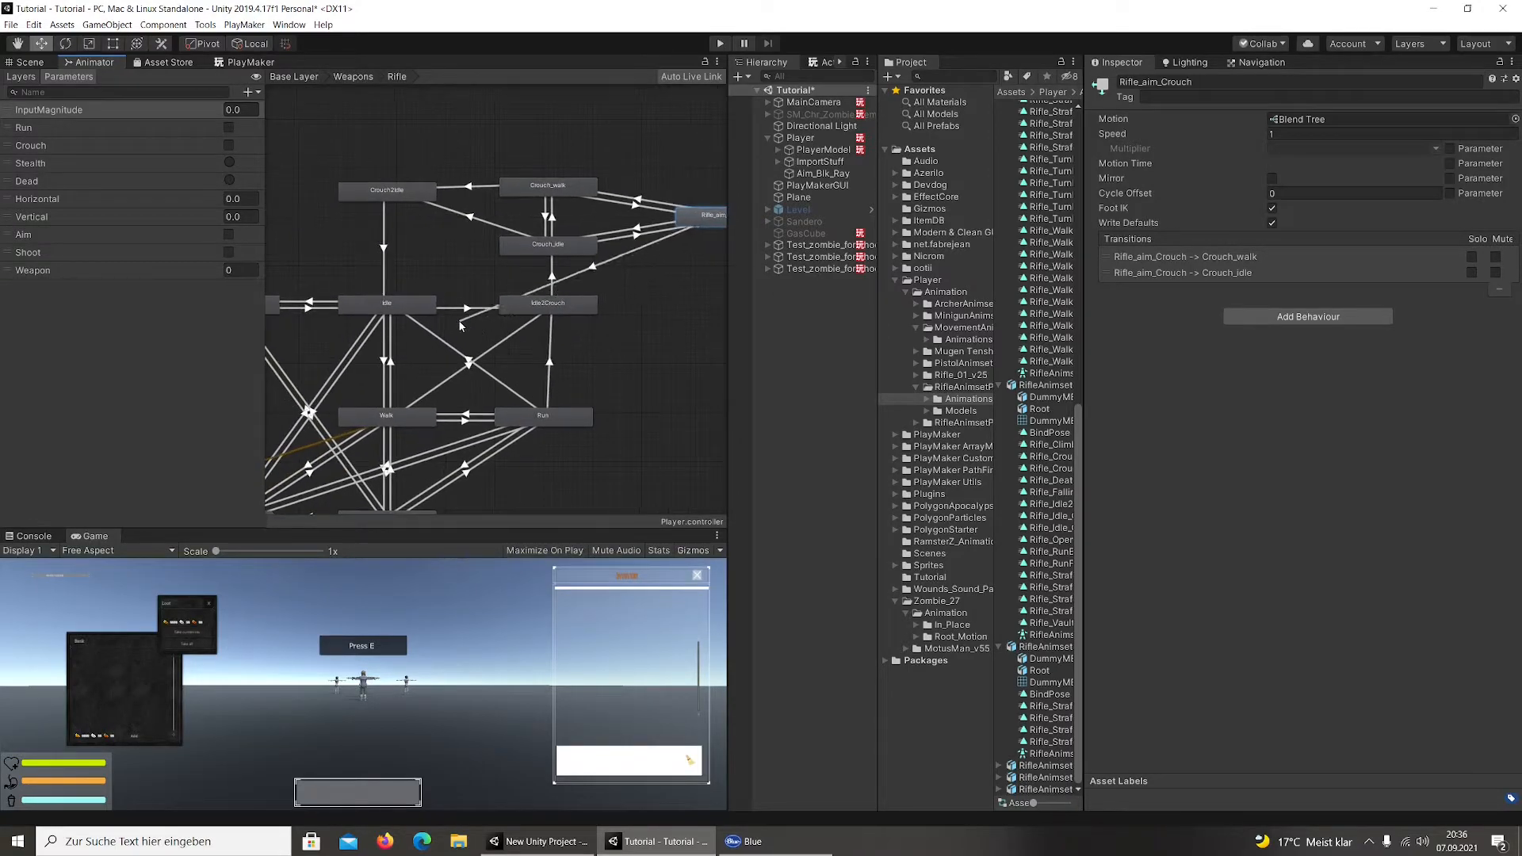
{"action": "left_click", "coordinate": [408, 190]}
{"action": "left_click_drag", "start_coordinate": [695, 219], "coordinate": [423, 133]}
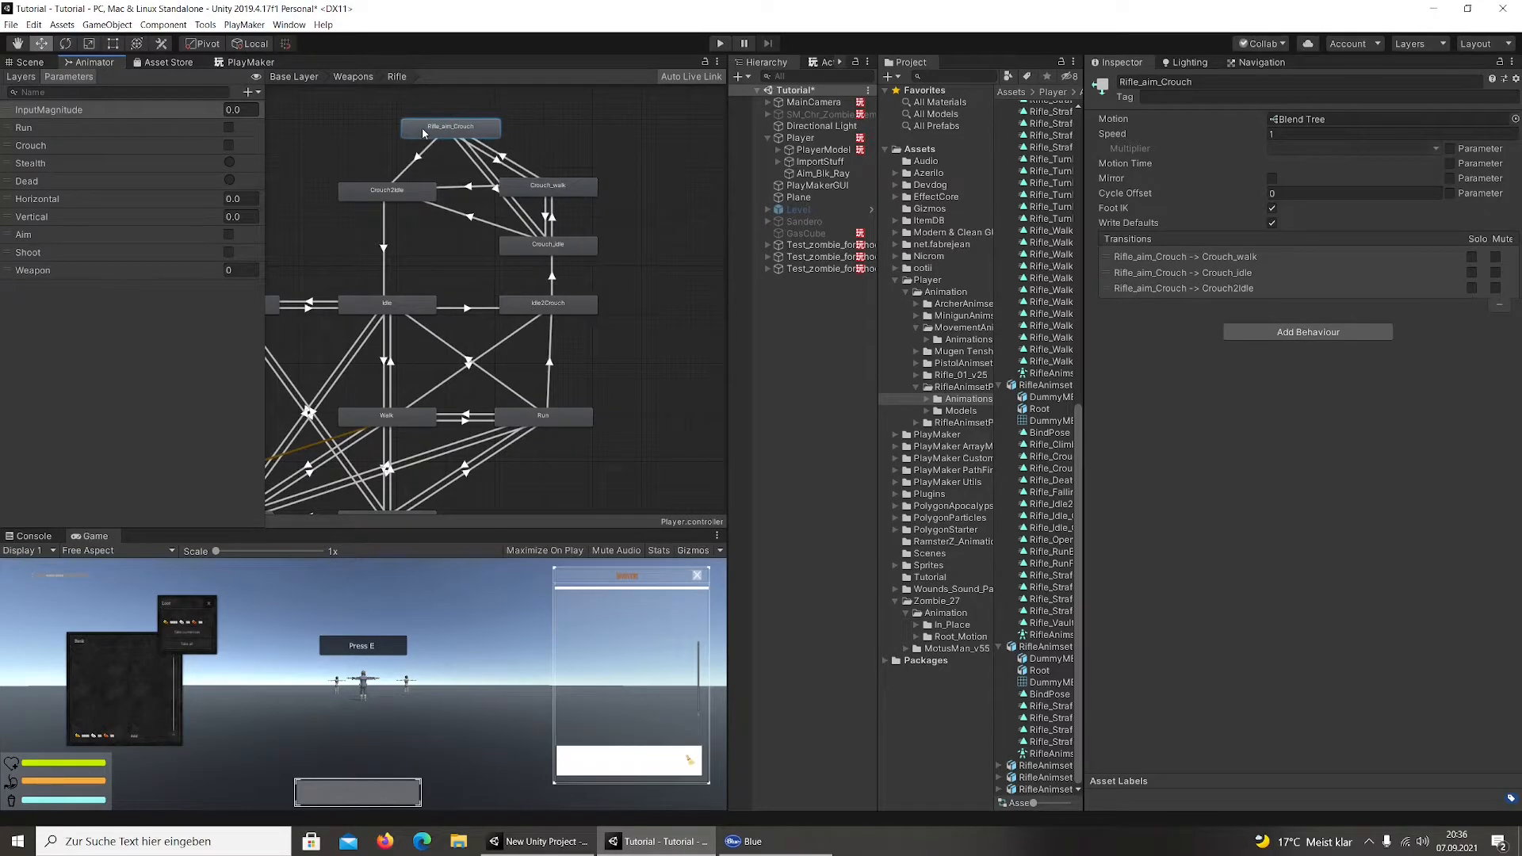
Give the Rifle_aim_Crouch to Crouch2Idle transition the condition Crouch false and disable Has Exit Time
{"action": "left_click", "coordinate": [420, 157]}
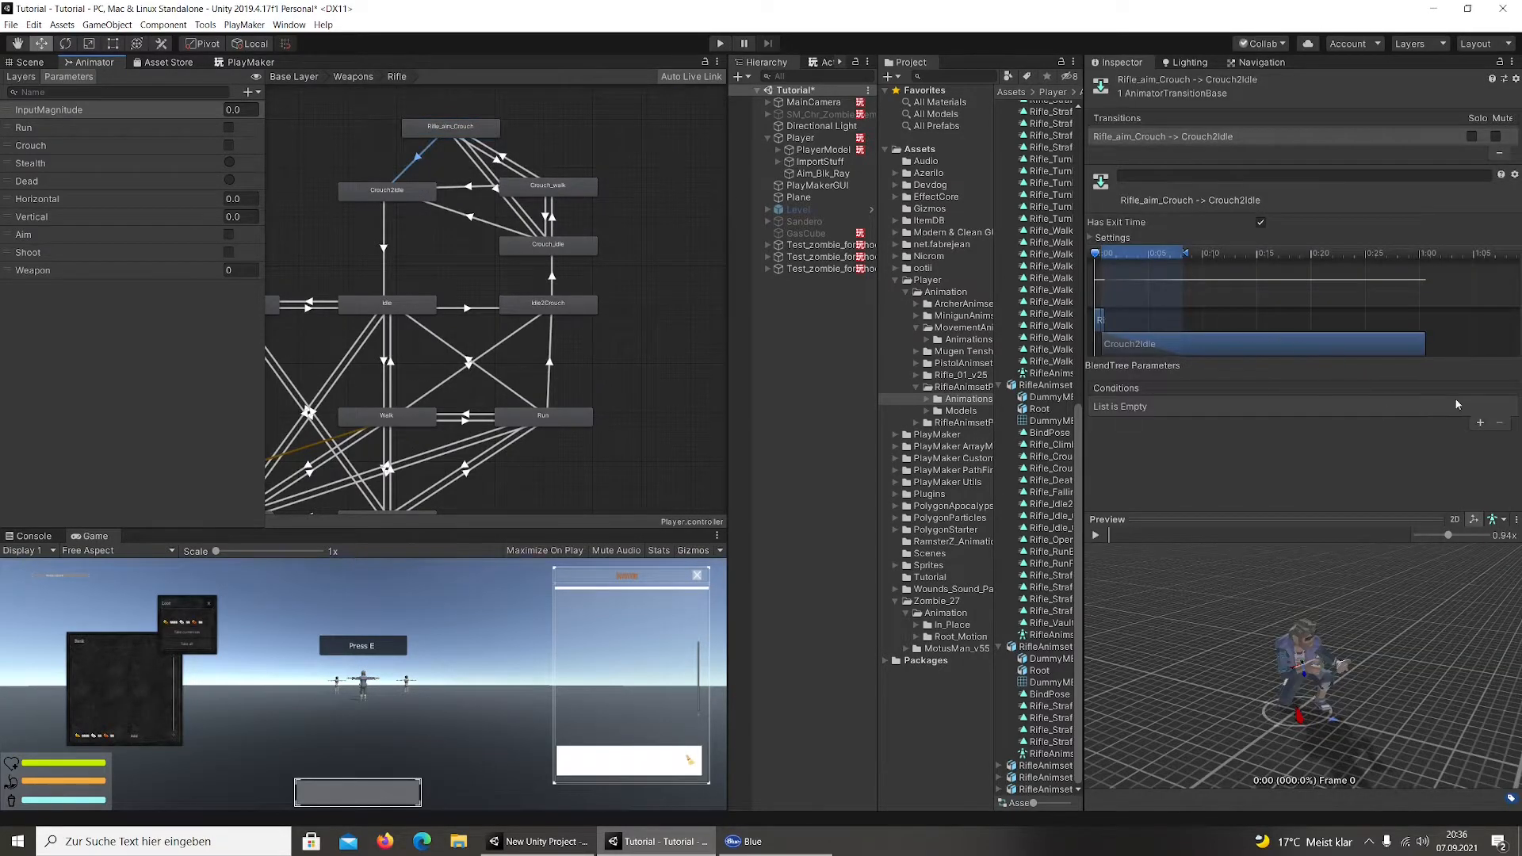
{"action": "left_click", "coordinate": [1481, 423]}
{"action": "left_click", "coordinate": [1138, 406]}
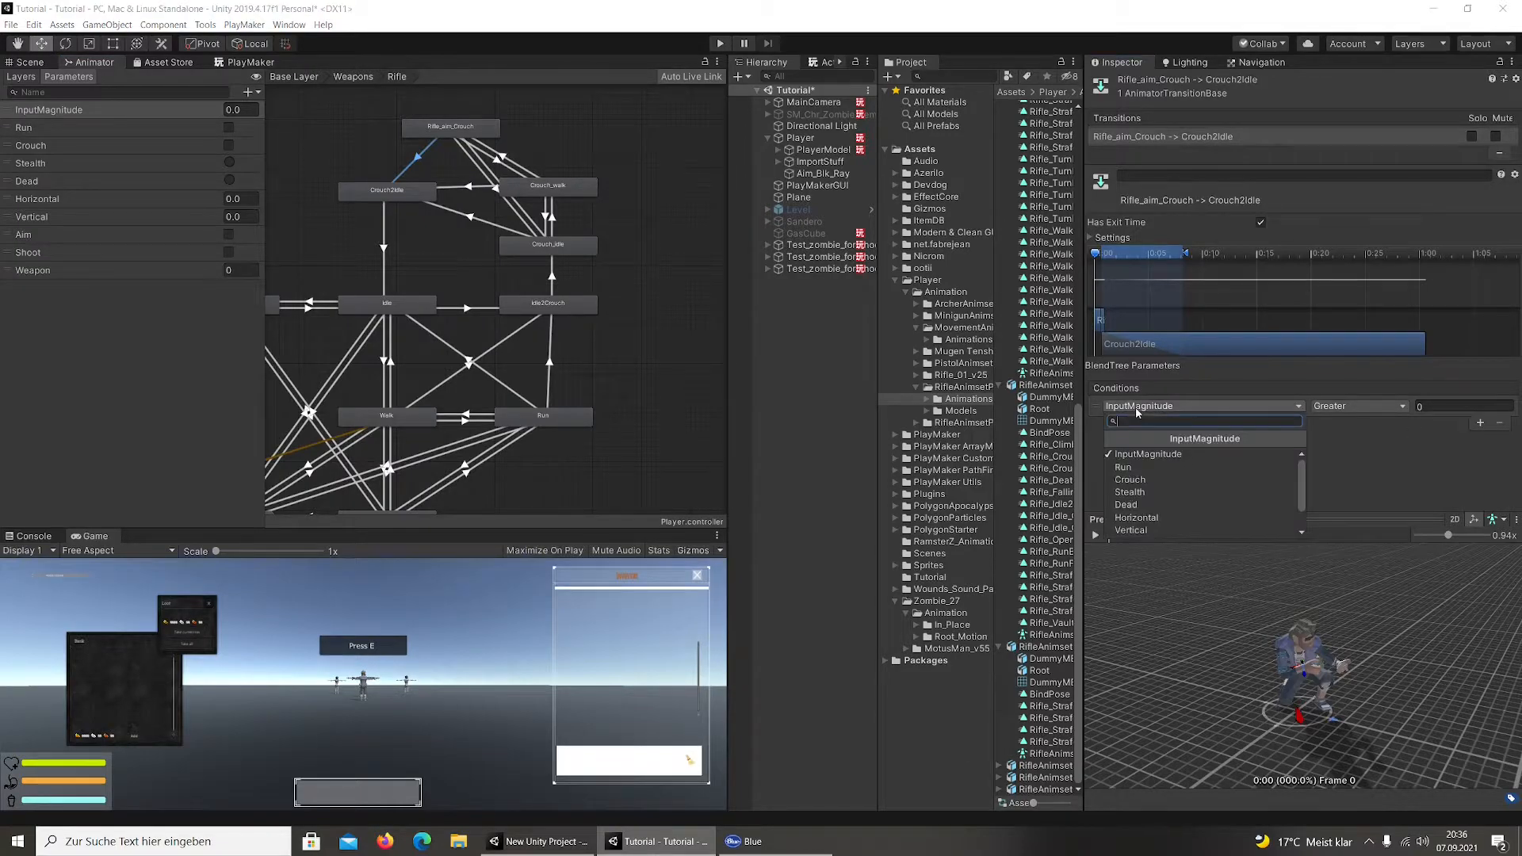
{"action": "left_click", "coordinate": [1155, 479]}
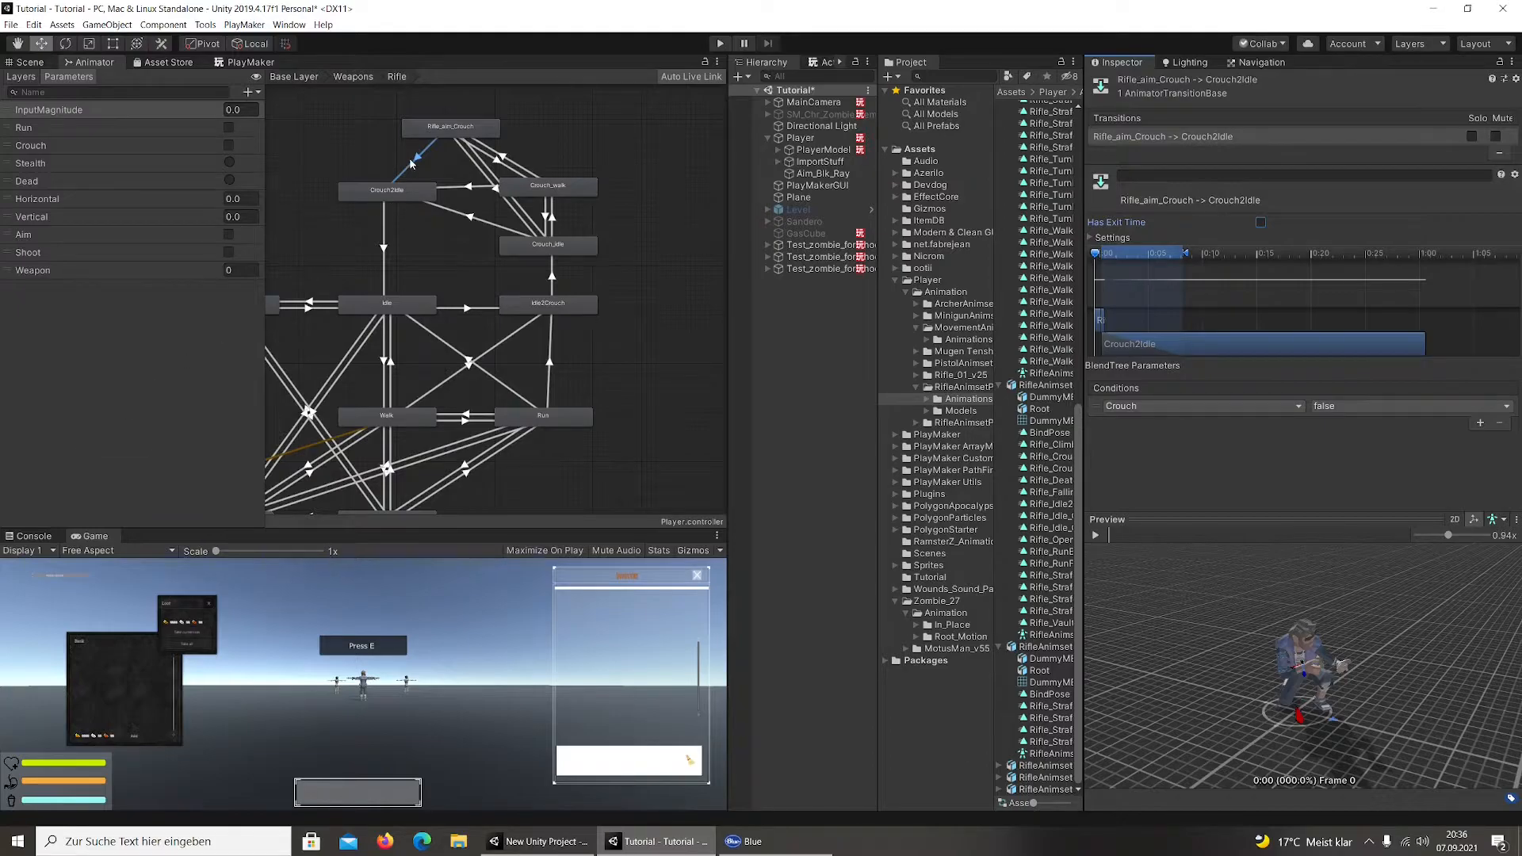
Run the game, equip the rifle from the inventory, crouch, and close the inventory and equipment windows
{"action": "middle_click_drag", "start_coordinate": [460, 266], "coordinate": [598, 253]}
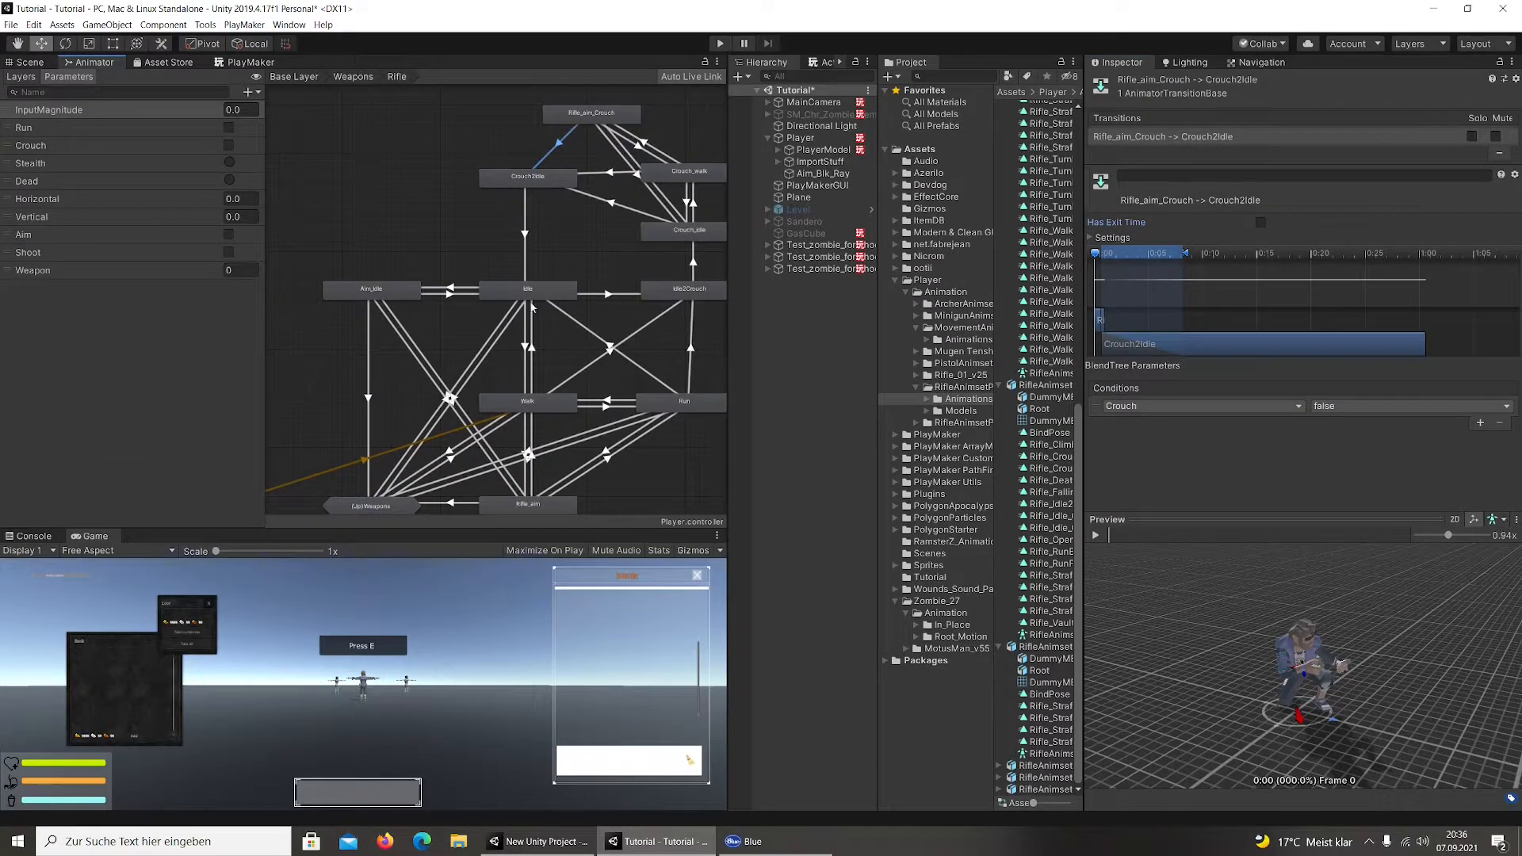
{"action": "left_click", "coordinate": [720, 43]}
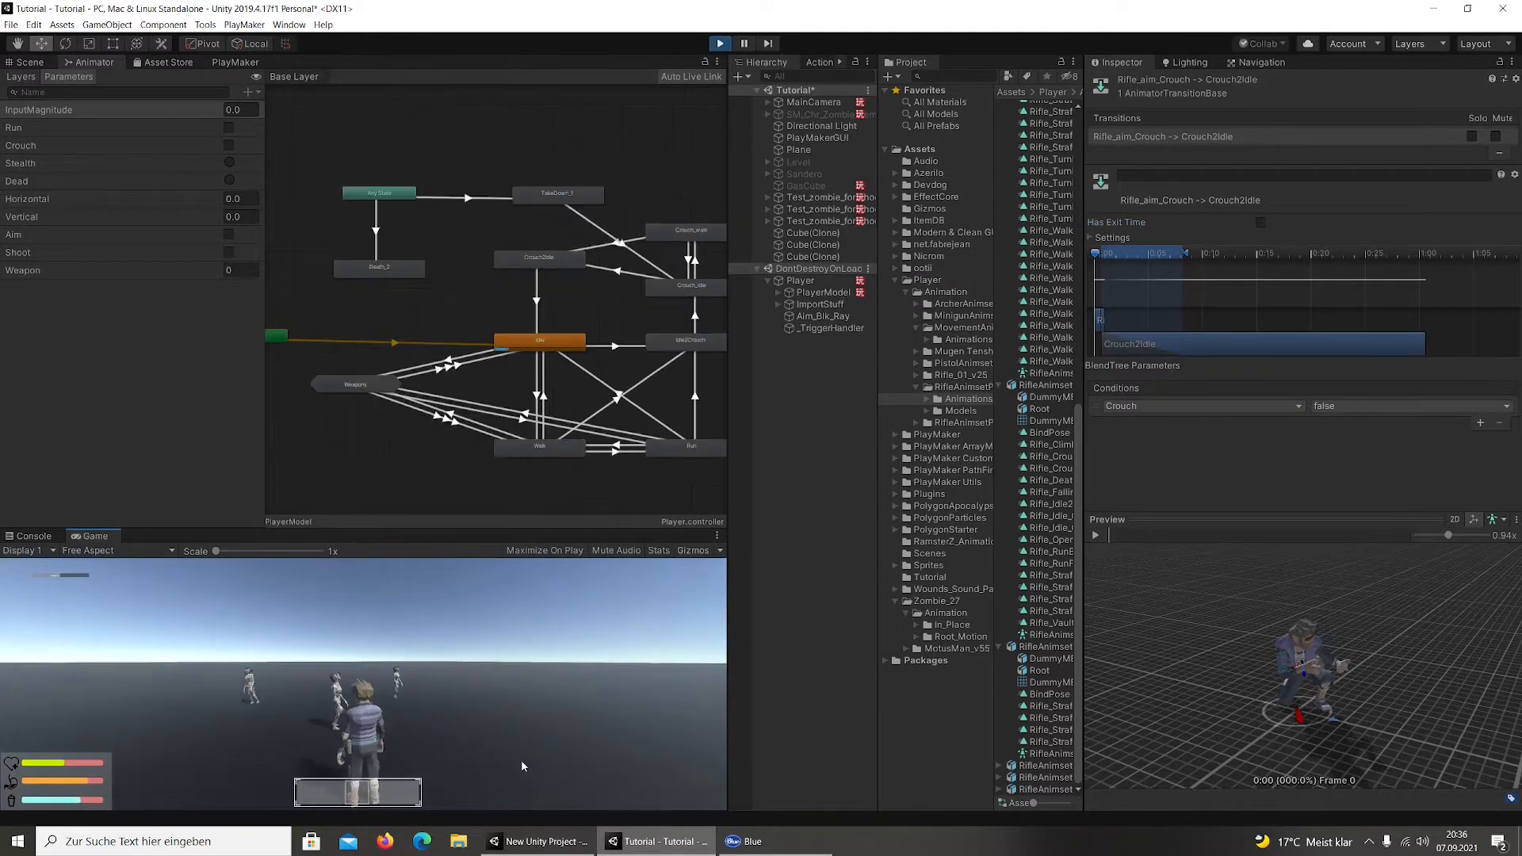
{"action": "key", "text": "i"}
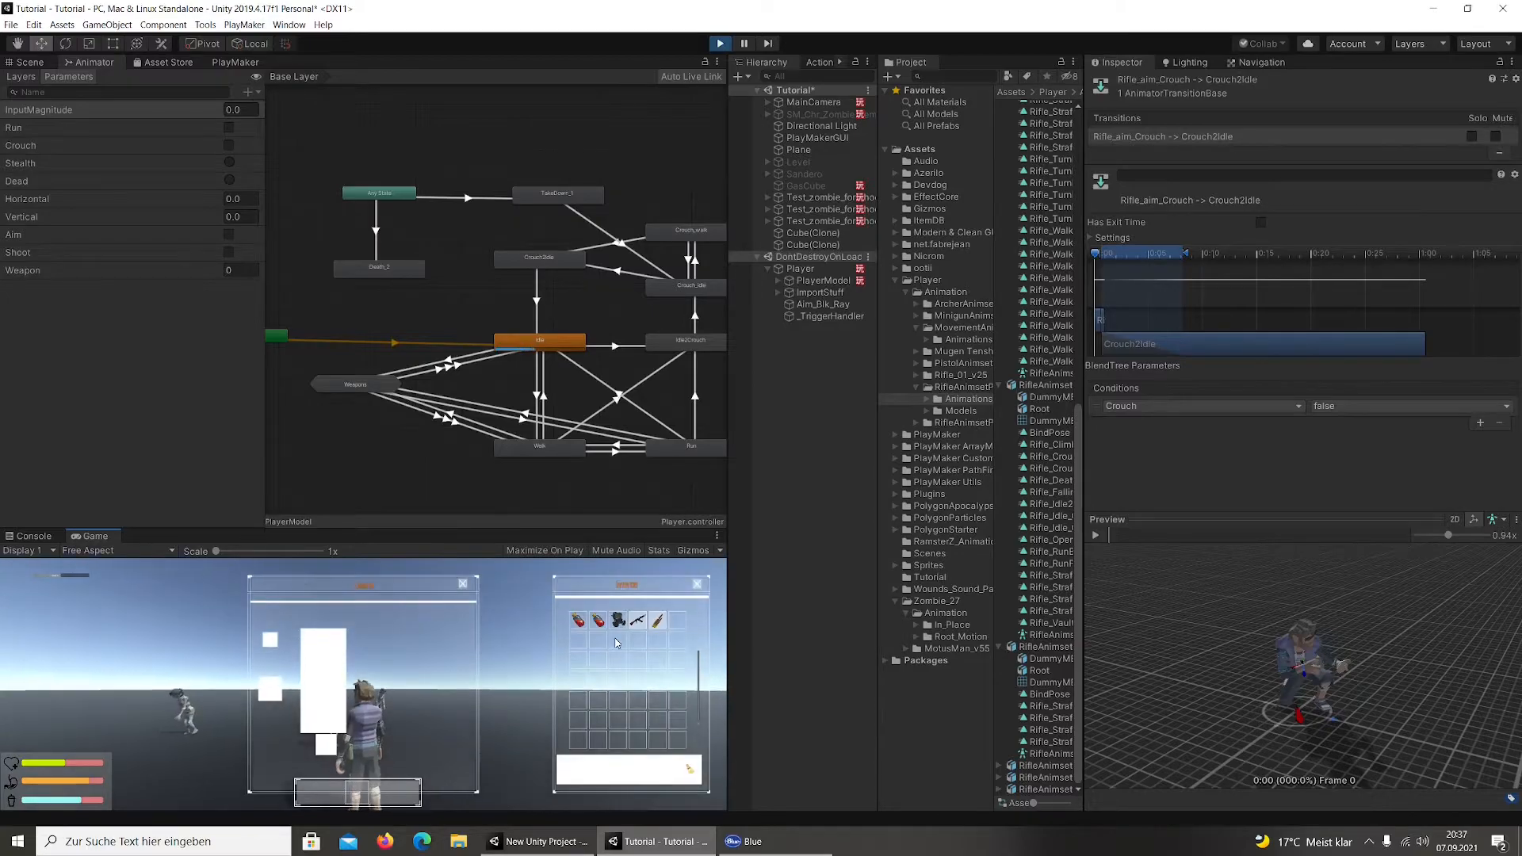
{"action": "right_click", "coordinate": [638, 620]}
{"action": "key", "text": "c"}
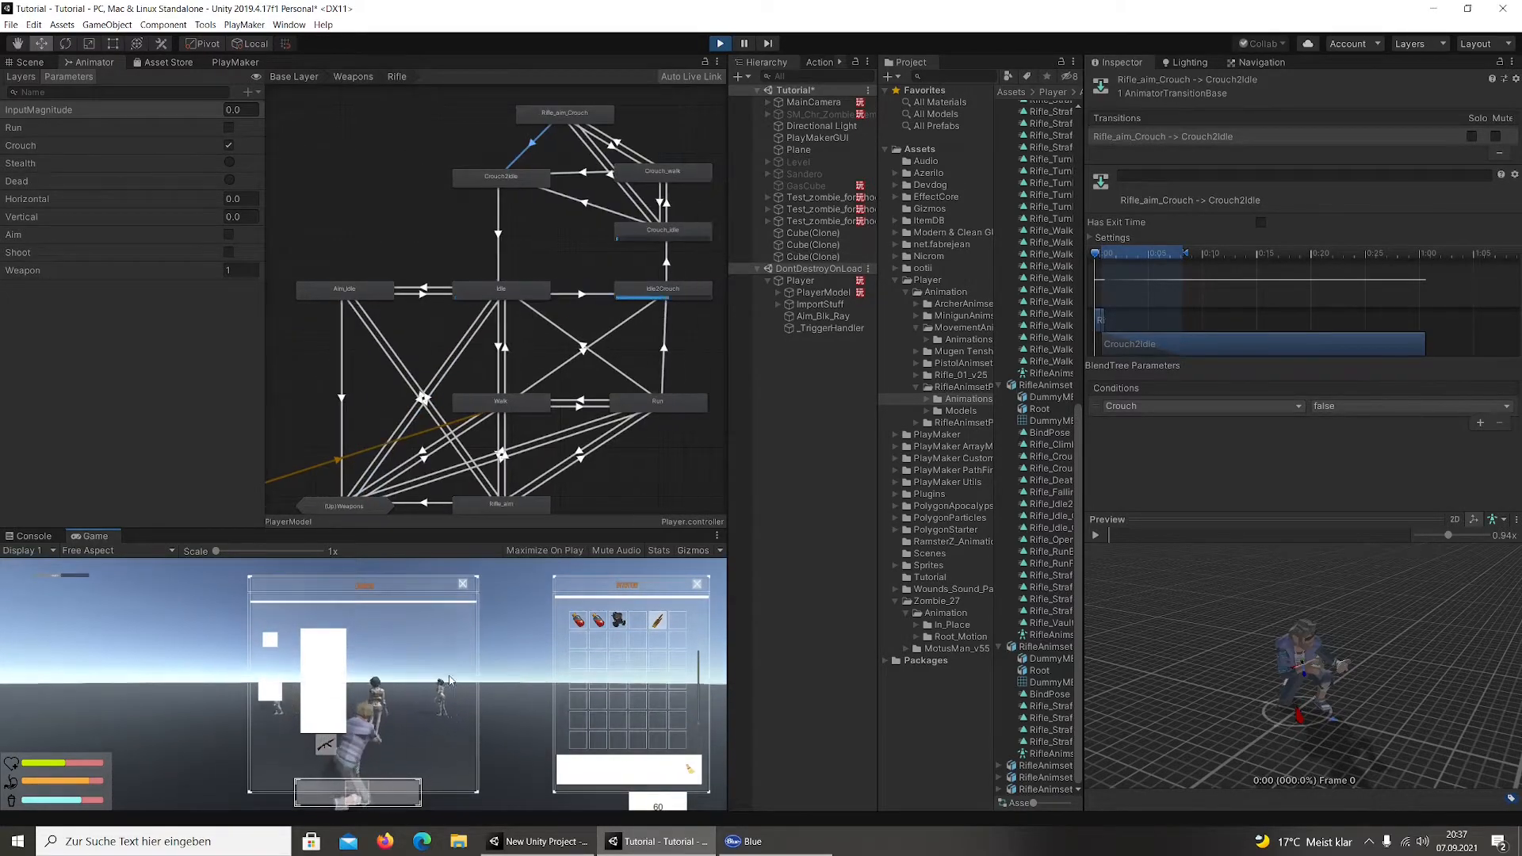
{"action": "left_click", "coordinate": [462, 584]}
{"action": "left_click", "coordinate": [696, 587]}
Test standing up and crouching with the rifle while aiming and moving sideways, and stop the game
{"action": "key", "text": "c"}
{"action": "mouse_move", "coordinate": [458, 701]}
{"action": "right_mouse_down"}
{"action": "mouse_move", "coordinate": [470, 761]}
{"action": "mouse_move", "coordinate": [569, 768]}
{"action": "mouse_move", "coordinate": [517, 759]}
{"action": "mouse_move", "coordinate": [480, 723]}
{"action": "mouse_move", "coordinate": [492, 711]}
{"action": "mouse_move", "coordinate": [447, 711]}
{"action": "mouse_move", "coordinate": [444, 683]}
{"action": "mouse_move", "coordinate": [453, 793]}
{"action": "mouse_move", "coordinate": [458, 703]}
{"action": "right_mouse_up"}
{"action": "key", "text": "d"}
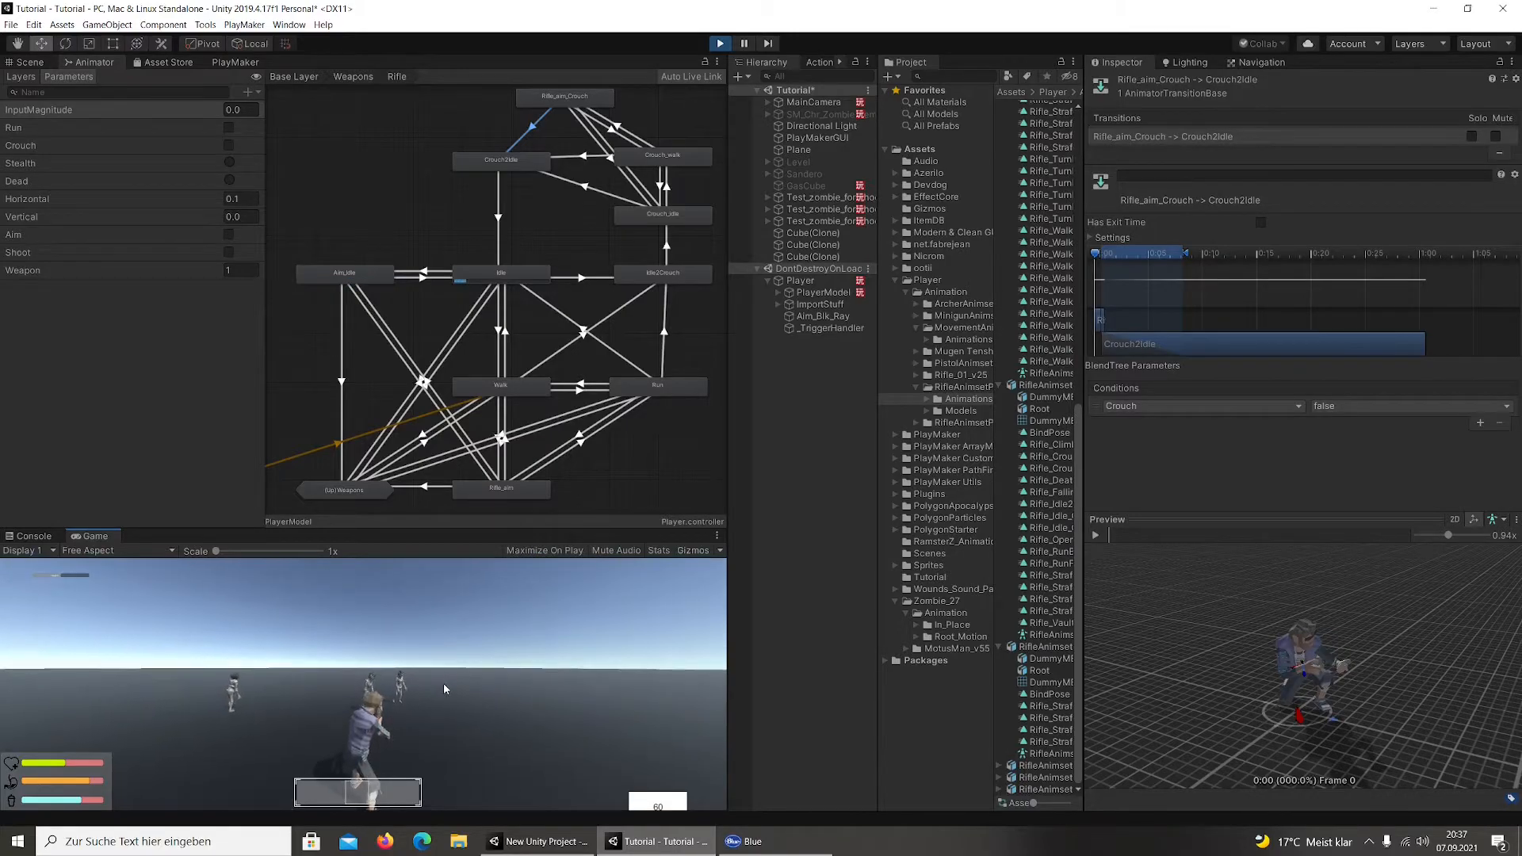
{"action": "key", "text": "c"}
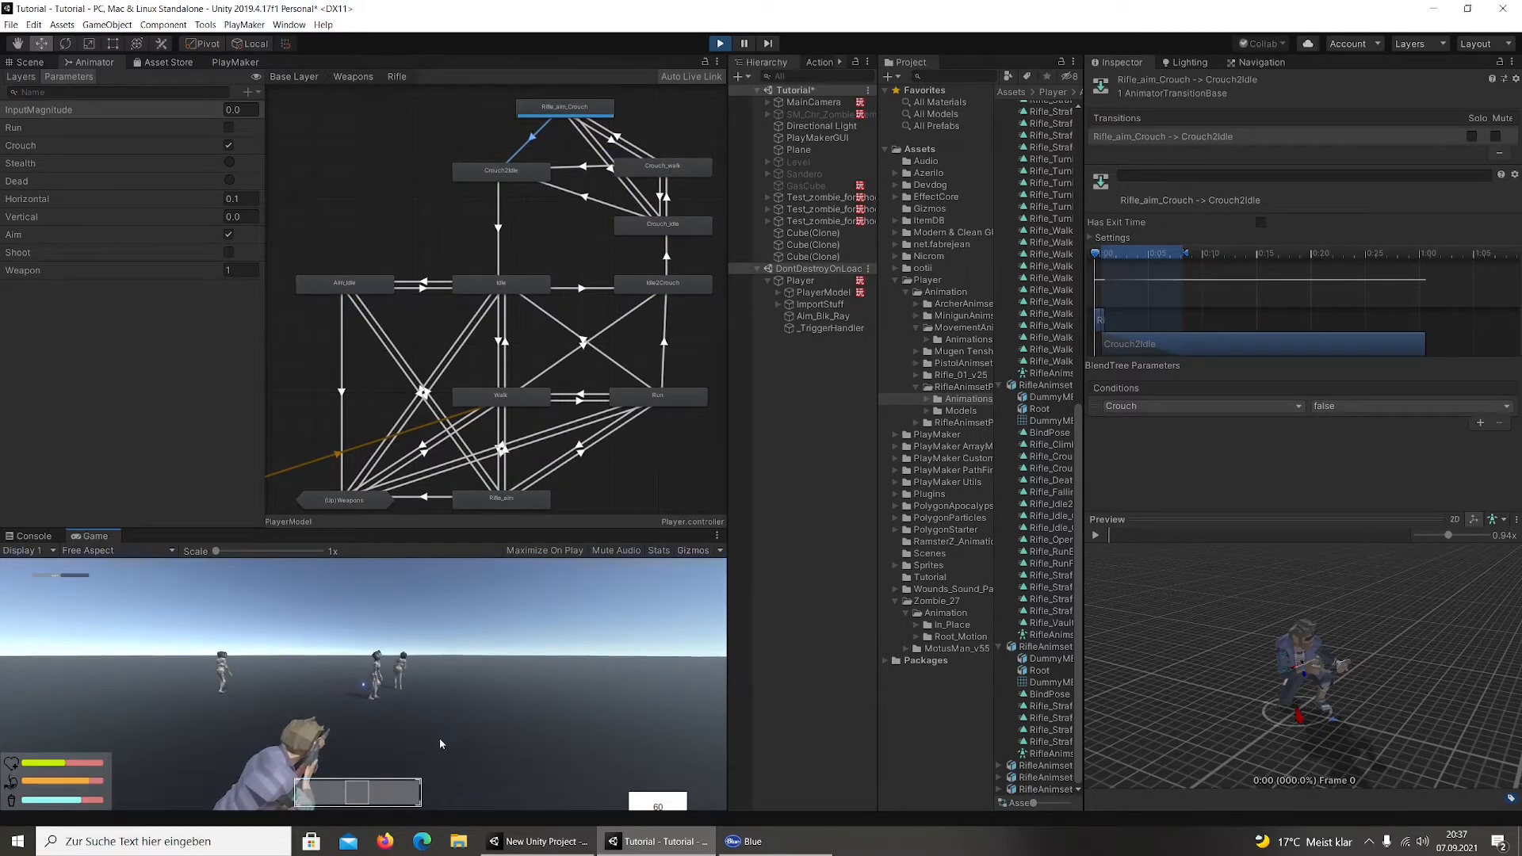
{"action": "key", "text": "d"}
{"action": "key", "text": "c"}
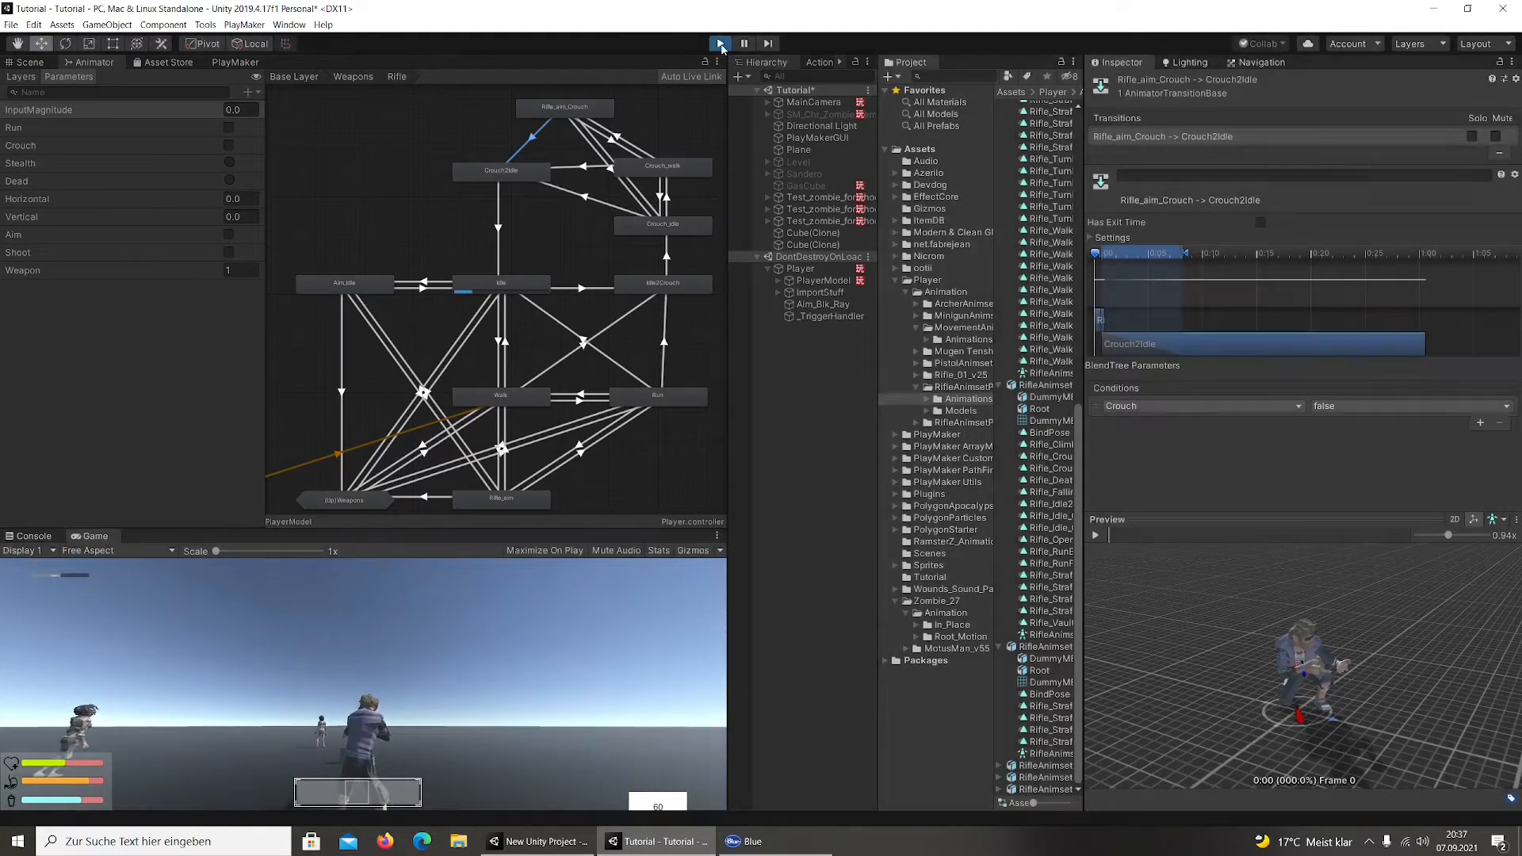
{"action": "key", "text": "ctrl+p"}
Add a transition from Aim_Idle to Idle2Crouch and move the Aim_Idle state upward to separate its transition lines
{"action": "left_click", "coordinate": [358, 285]}
{"action": "right_click", "coordinate": [373, 287]}
{"action": "left_click", "coordinate": [404, 293]}
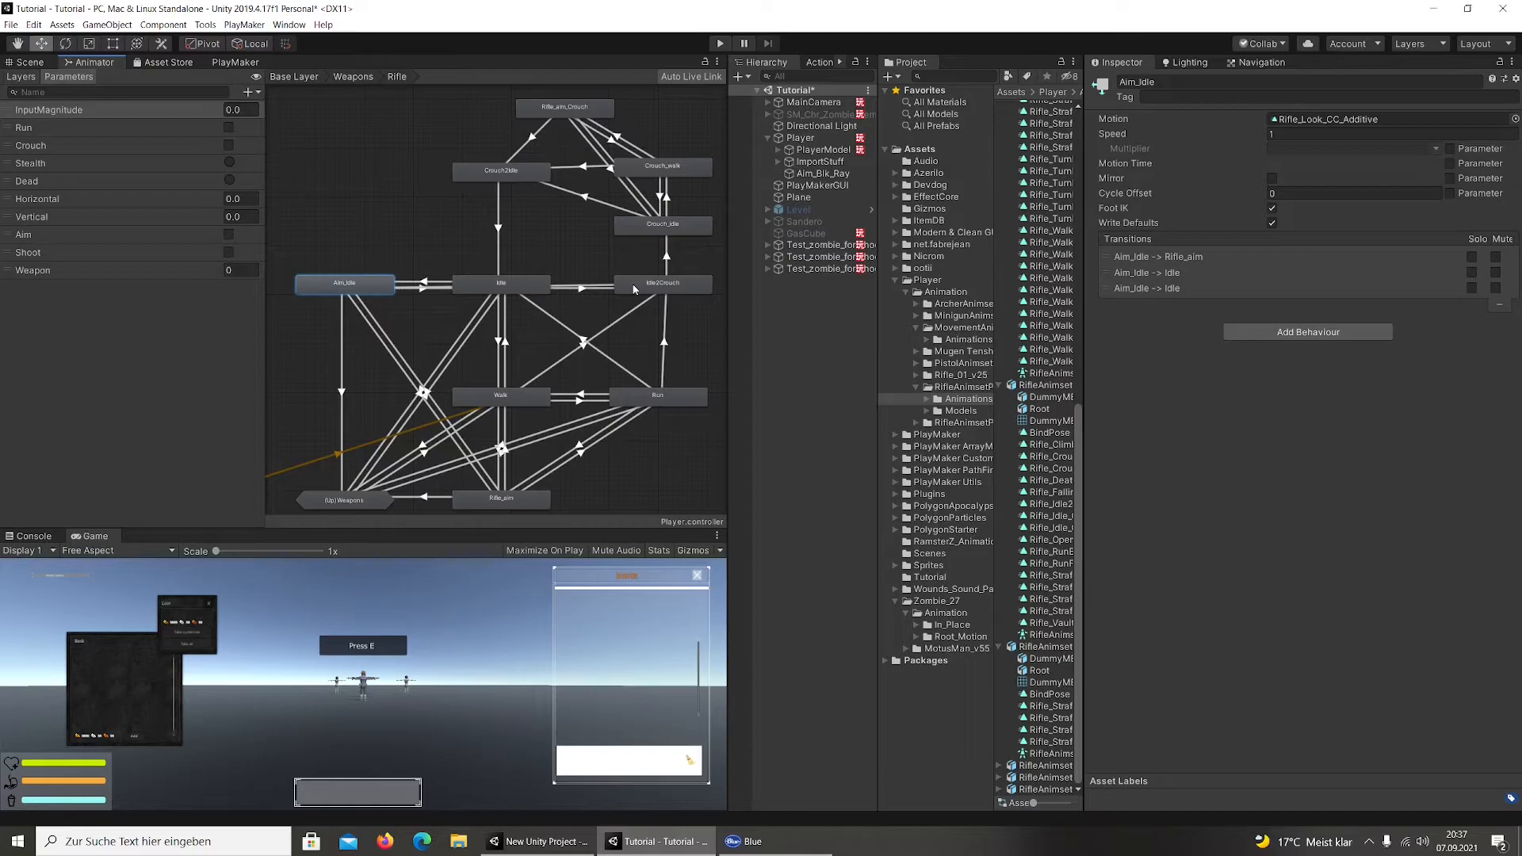
{"action": "left_click", "coordinate": [634, 289]}
{"action": "left_click_drag", "start_coordinate": [321, 280], "coordinate": [337, 215]}
Add a Crouch condition to the Aim_Idle to Idle2Crouch transition and shift the Aim_Idle state closer to Idle
{"action": "left_click", "coordinate": [449, 249]}
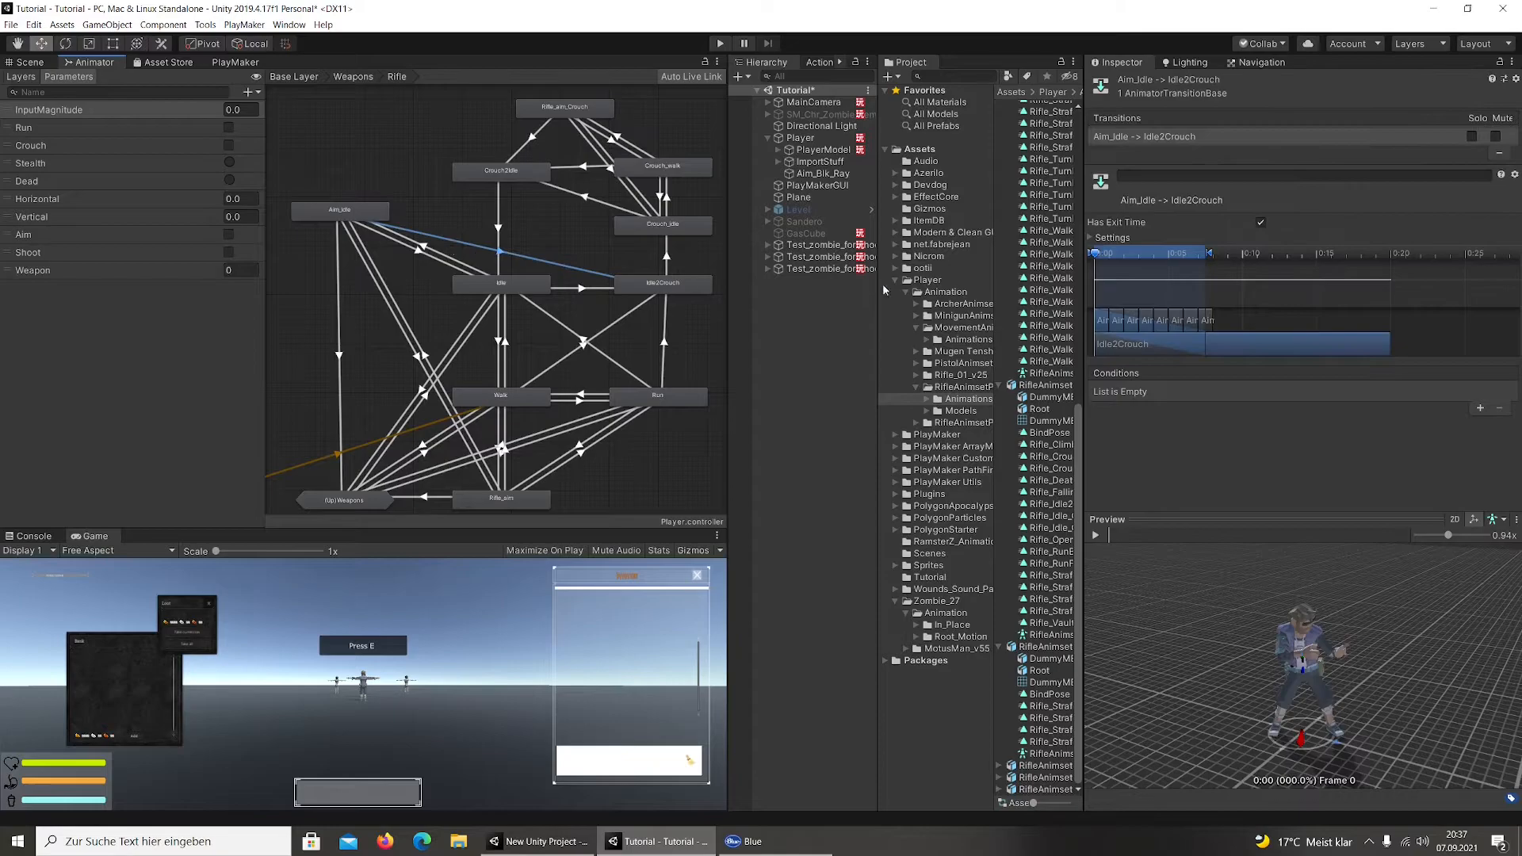
{"action": "left_click", "coordinate": [1480, 408]}
{"action": "left_click", "coordinate": [1201, 391]}
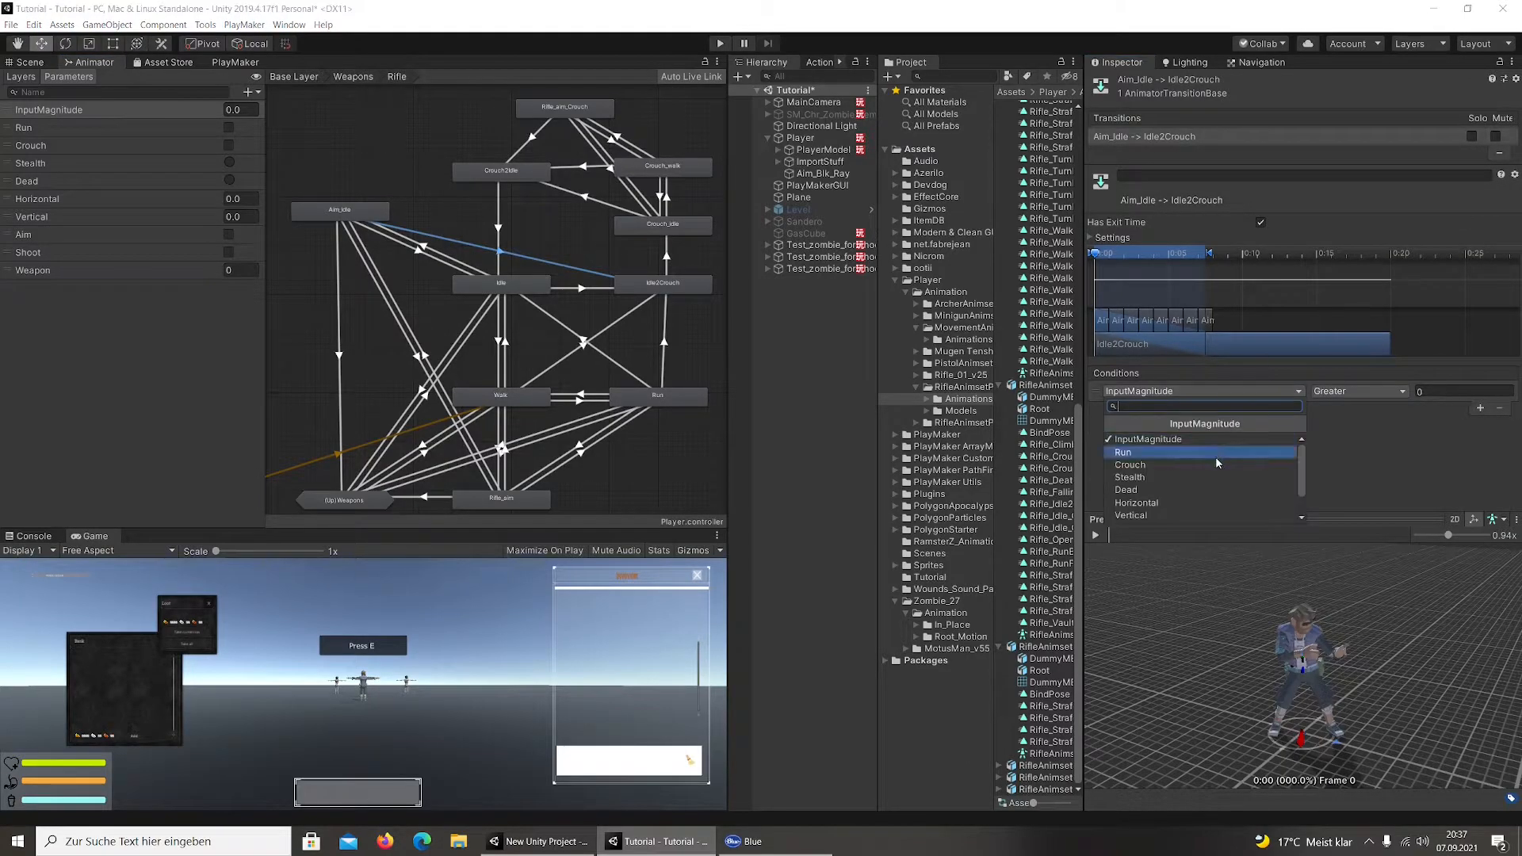
{"action": "scroll", "coordinate": [1197, 456], "scroll_direction": "up", "scroll_amount": 1}
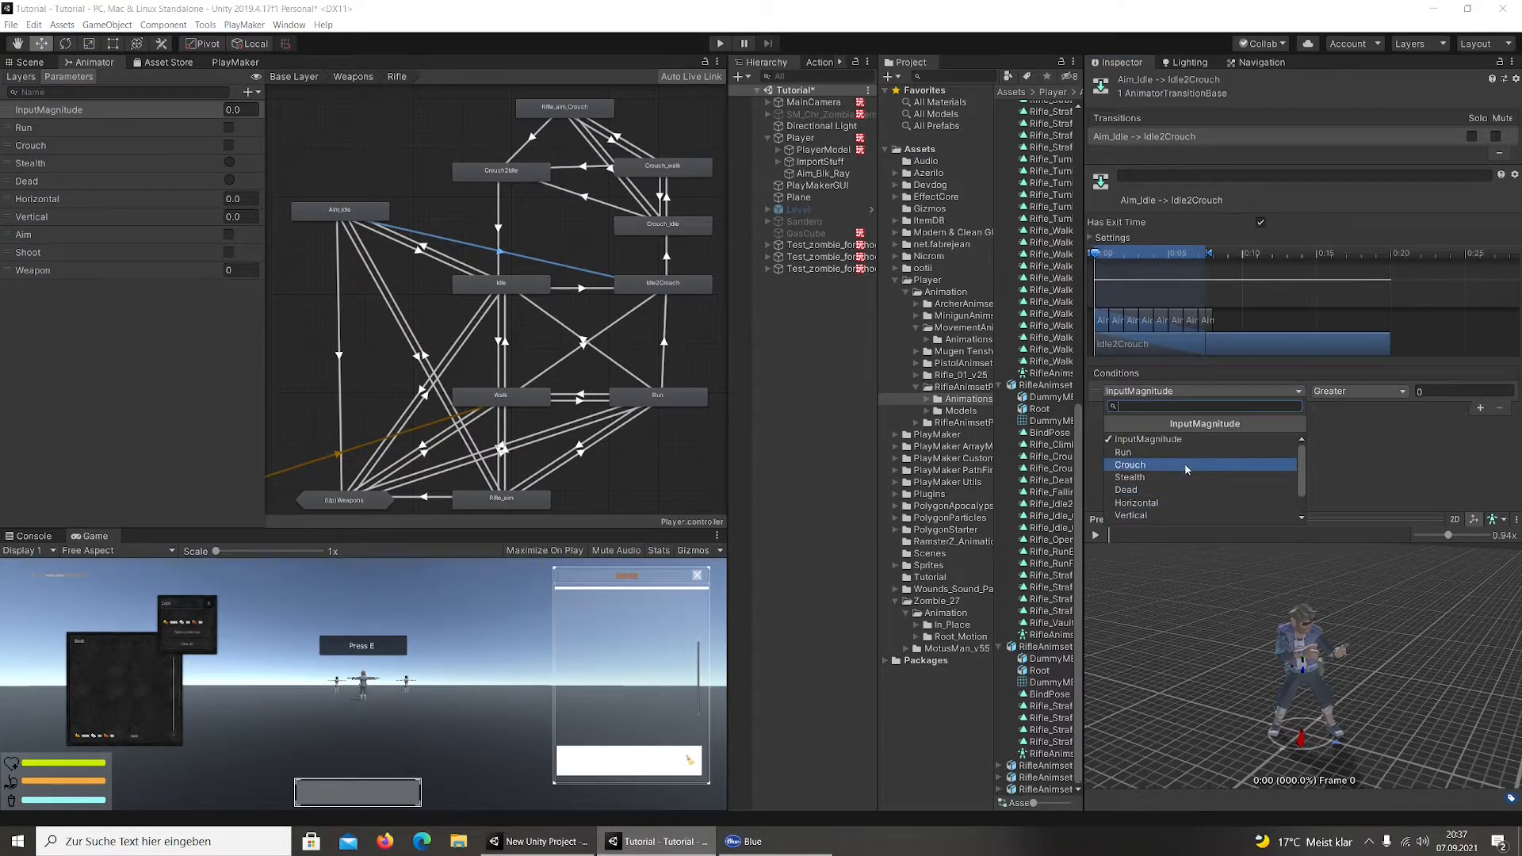
{"action": "left_click", "coordinate": [1197, 455]}
{"action": "left_click_drag", "start_coordinate": [361, 220], "coordinate": [405, 226]}
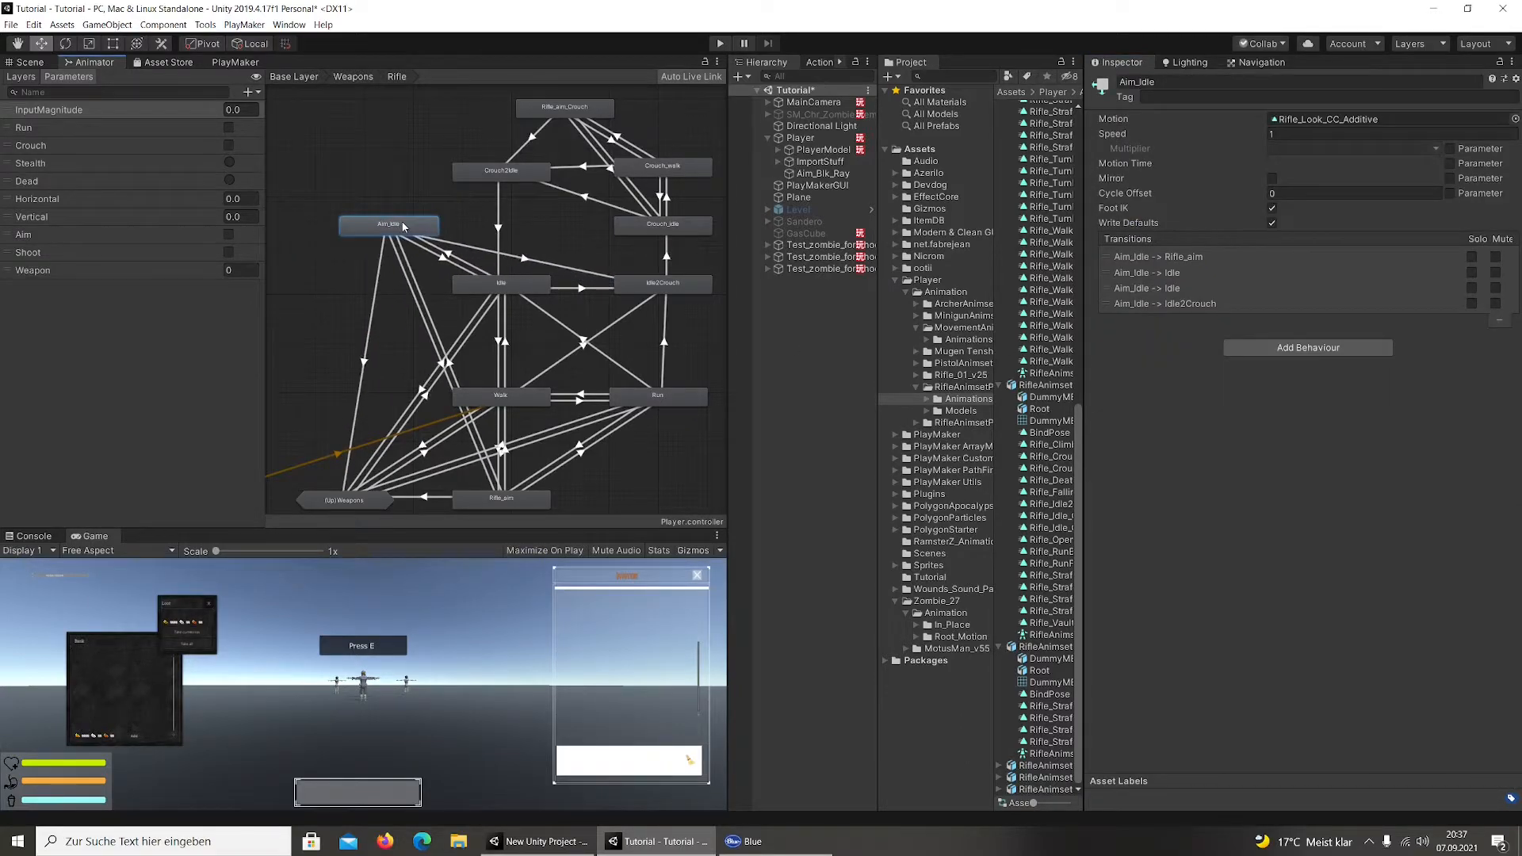
Run the game again with the rifle equipped from the inventory to test the Aim_Idle crouch transition
{"action": "left_click", "coordinate": [720, 44]}
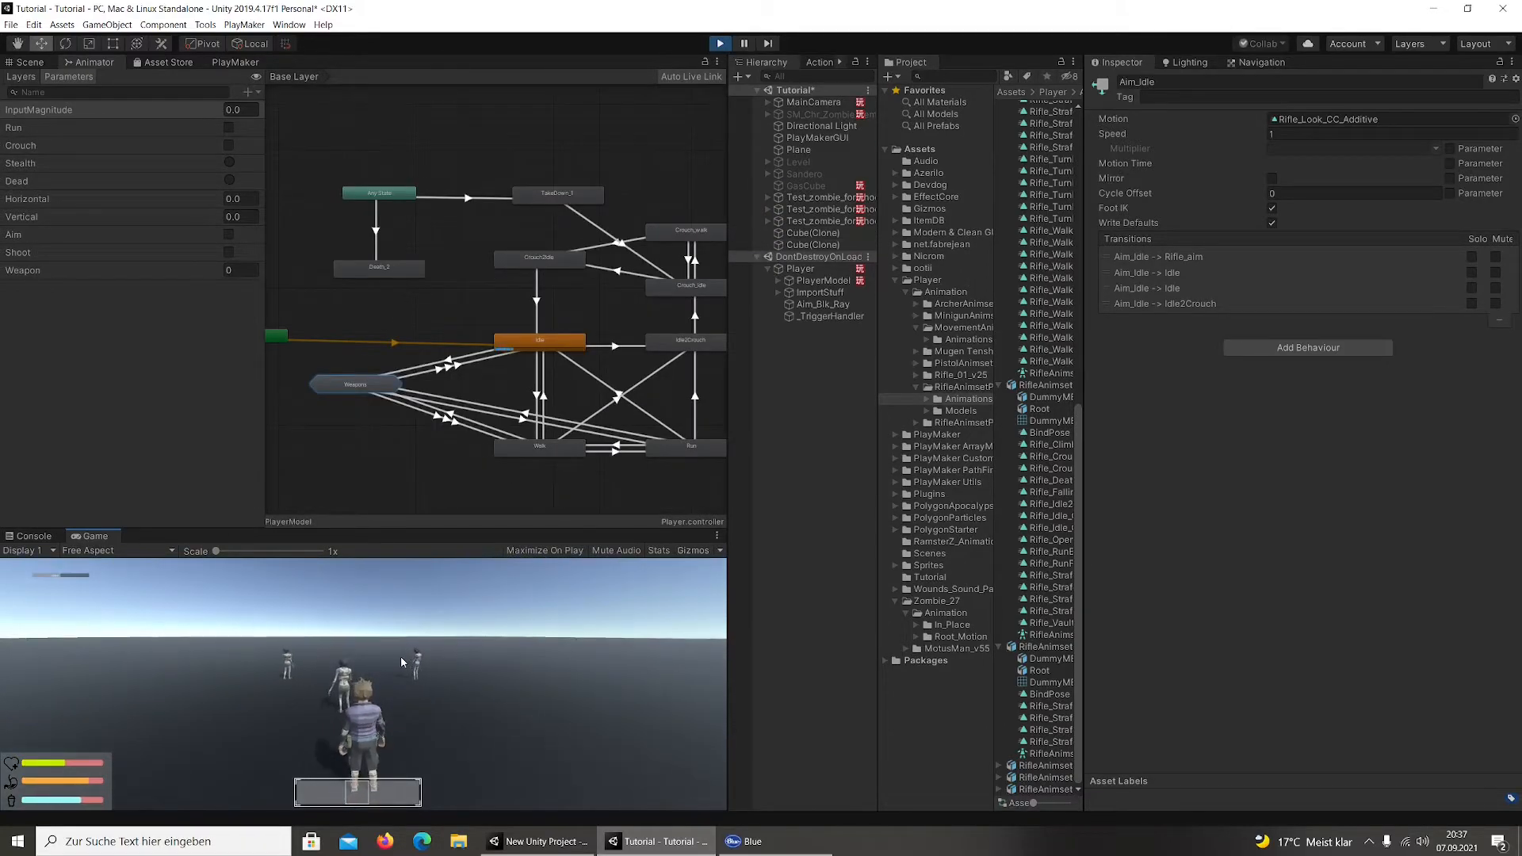
{"action": "right_click", "coordinate": [638, 621]}
{"action": "key", "text": "i"}
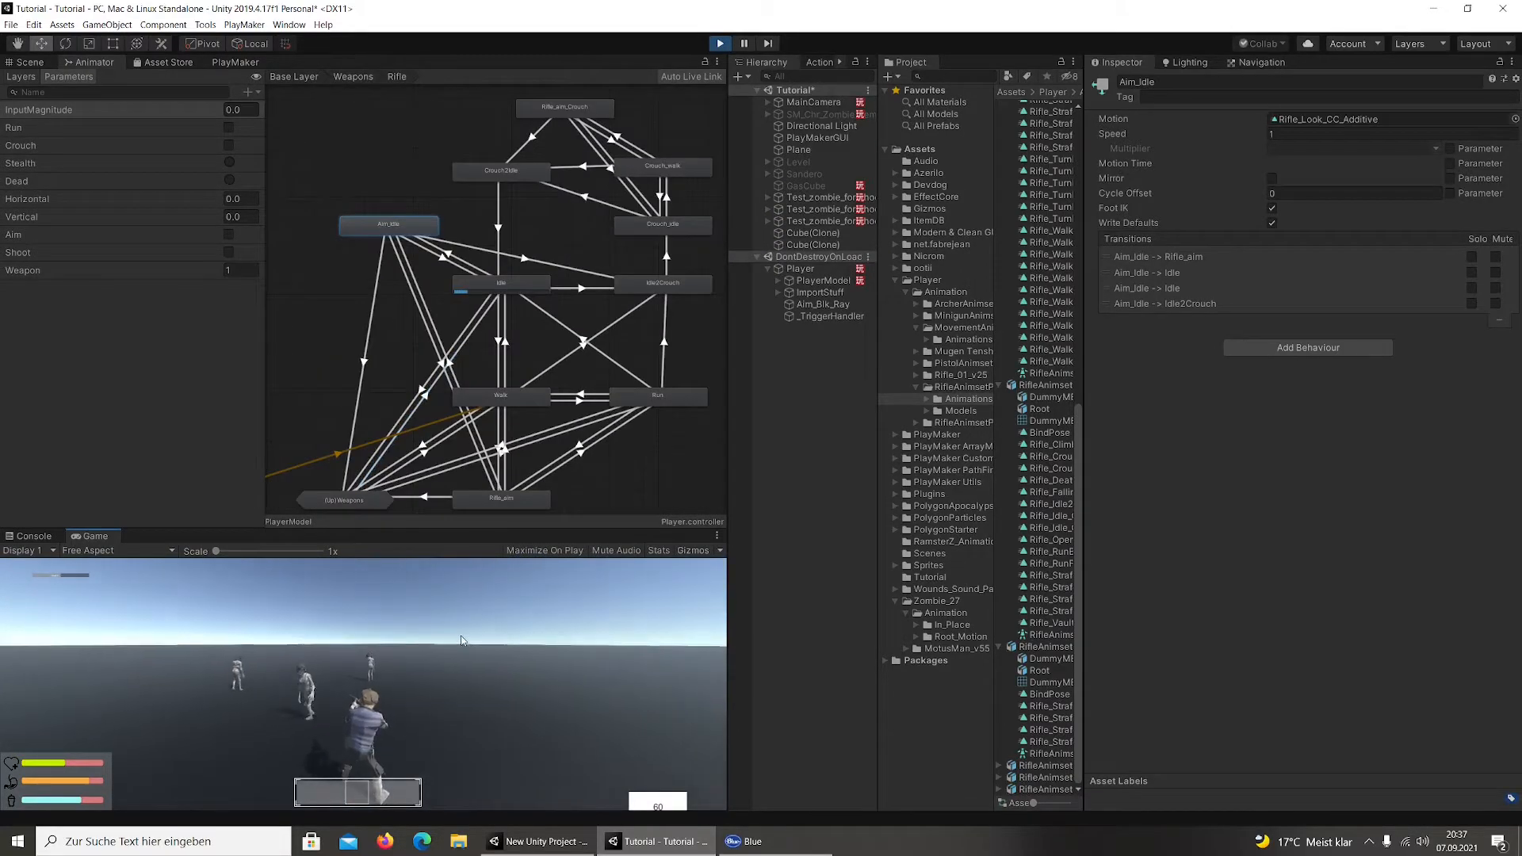
Test aiming with the rifle, moving sideways and forward, and crouching while watching the active states in the Animator graph
{"action": "right_click_drag", "start_coordinate": [457, 634], "coordinate": [499, 652]}
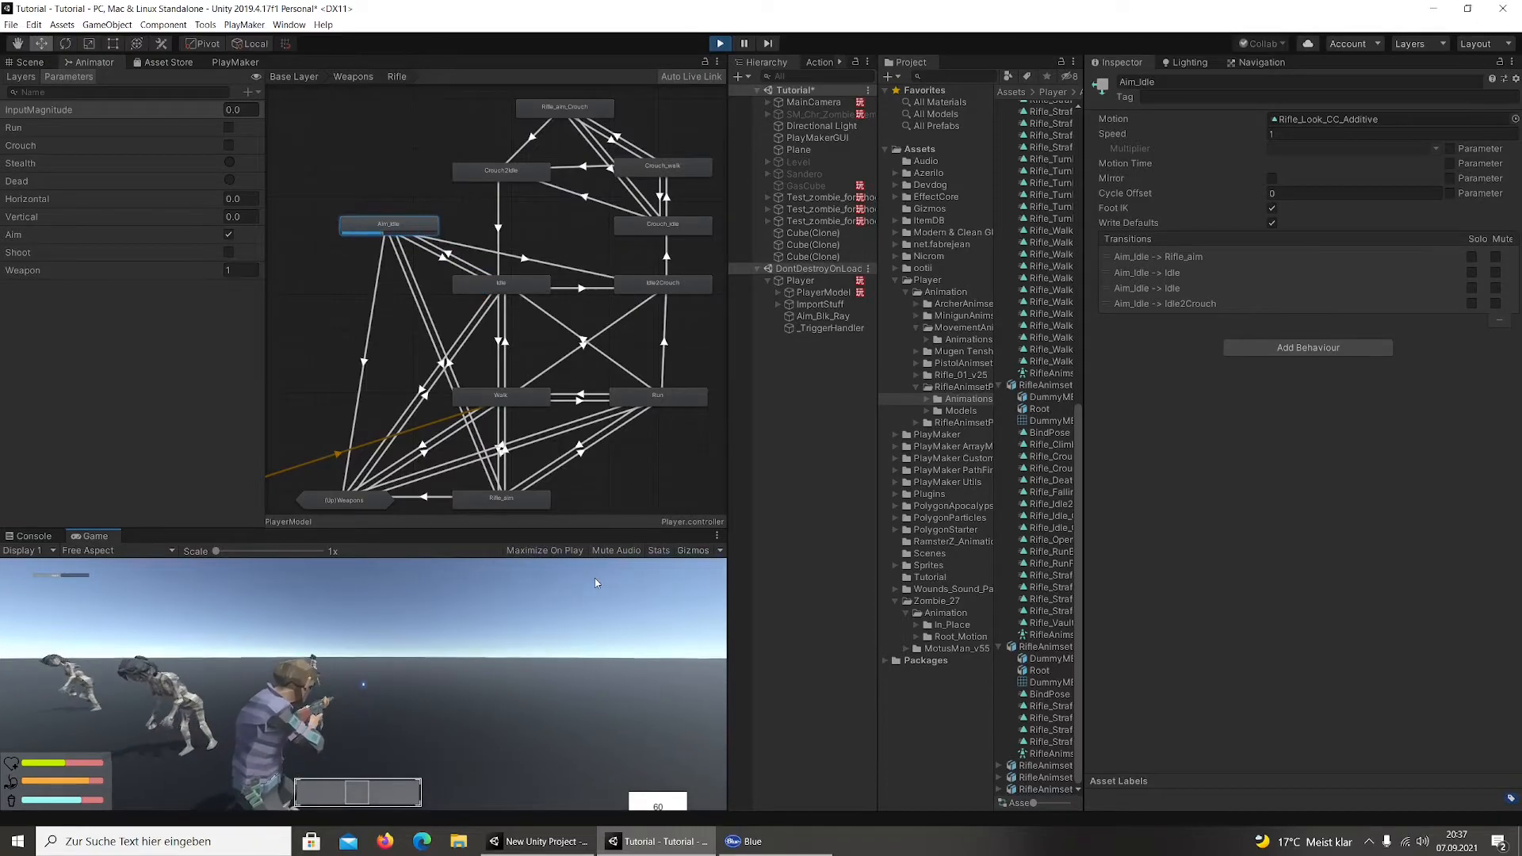
{"action": "key", "text": "c"}
{"action": "key", "text": "d"}
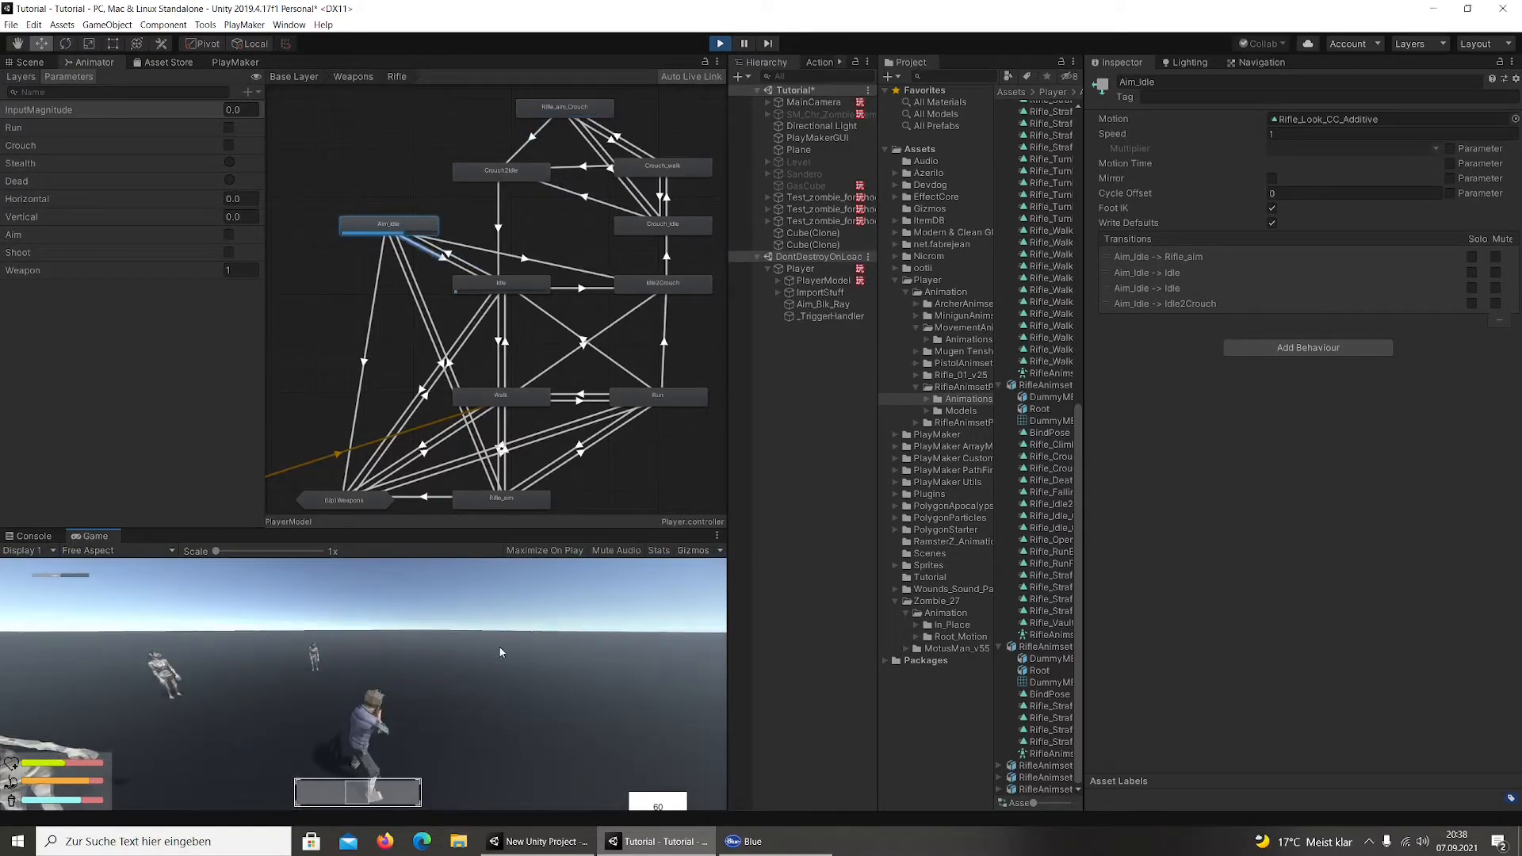
{"action": "key", "text": "w"}
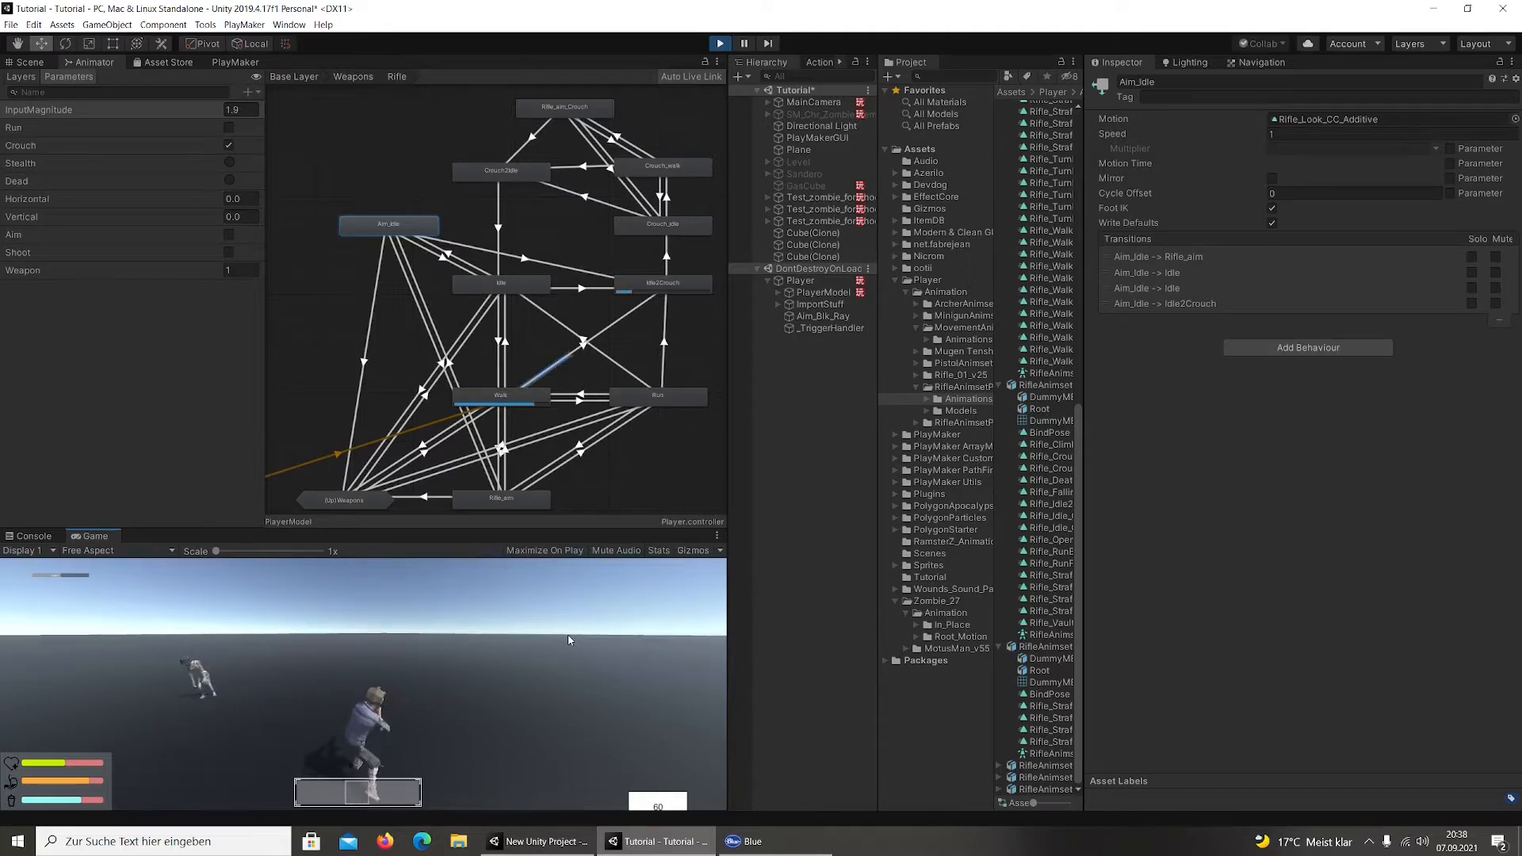
{"action": "key", "text": "c"}
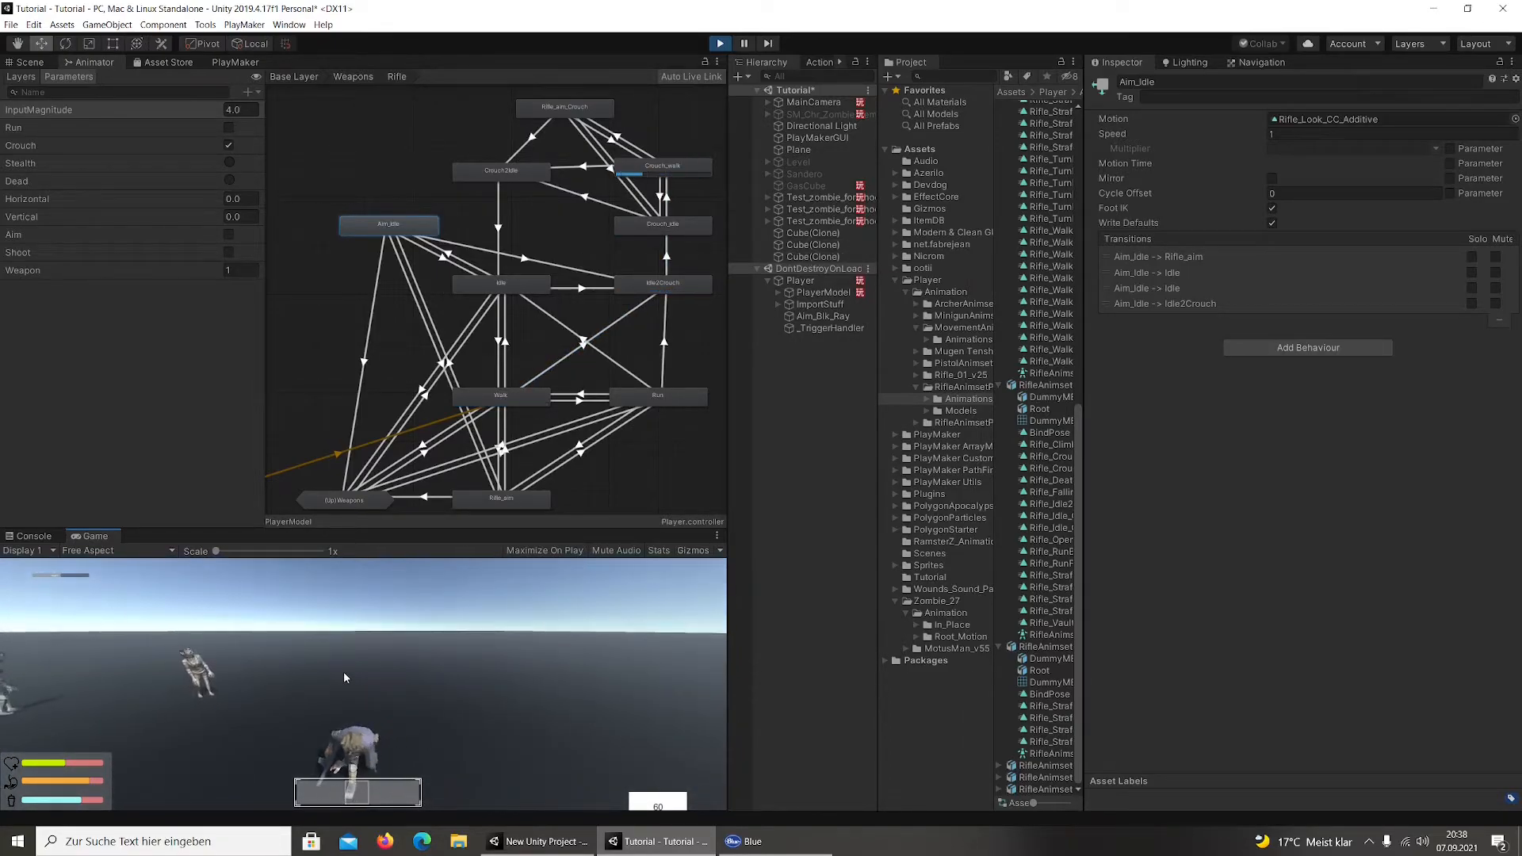
Open the Player's Animator FSM in PlayMaker and watch its active state while walking crouched in the running game
{"action": "left_click", "coordinate": [806, 277]}
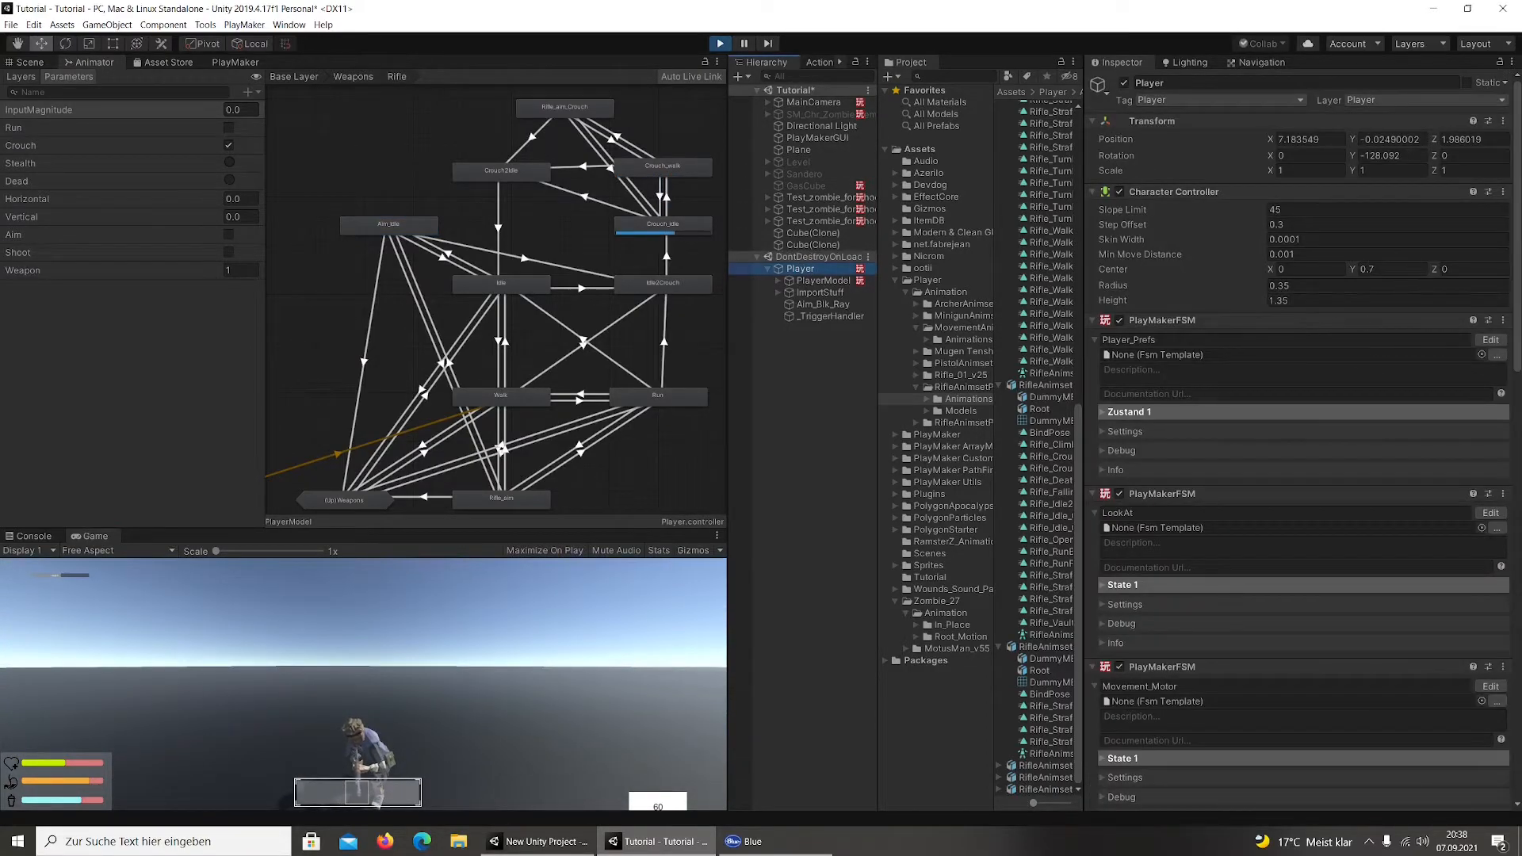
{"action": "scroll", "coordinate": [1357, 438], "scroll_direction": "down", "scroll_amount": 9}
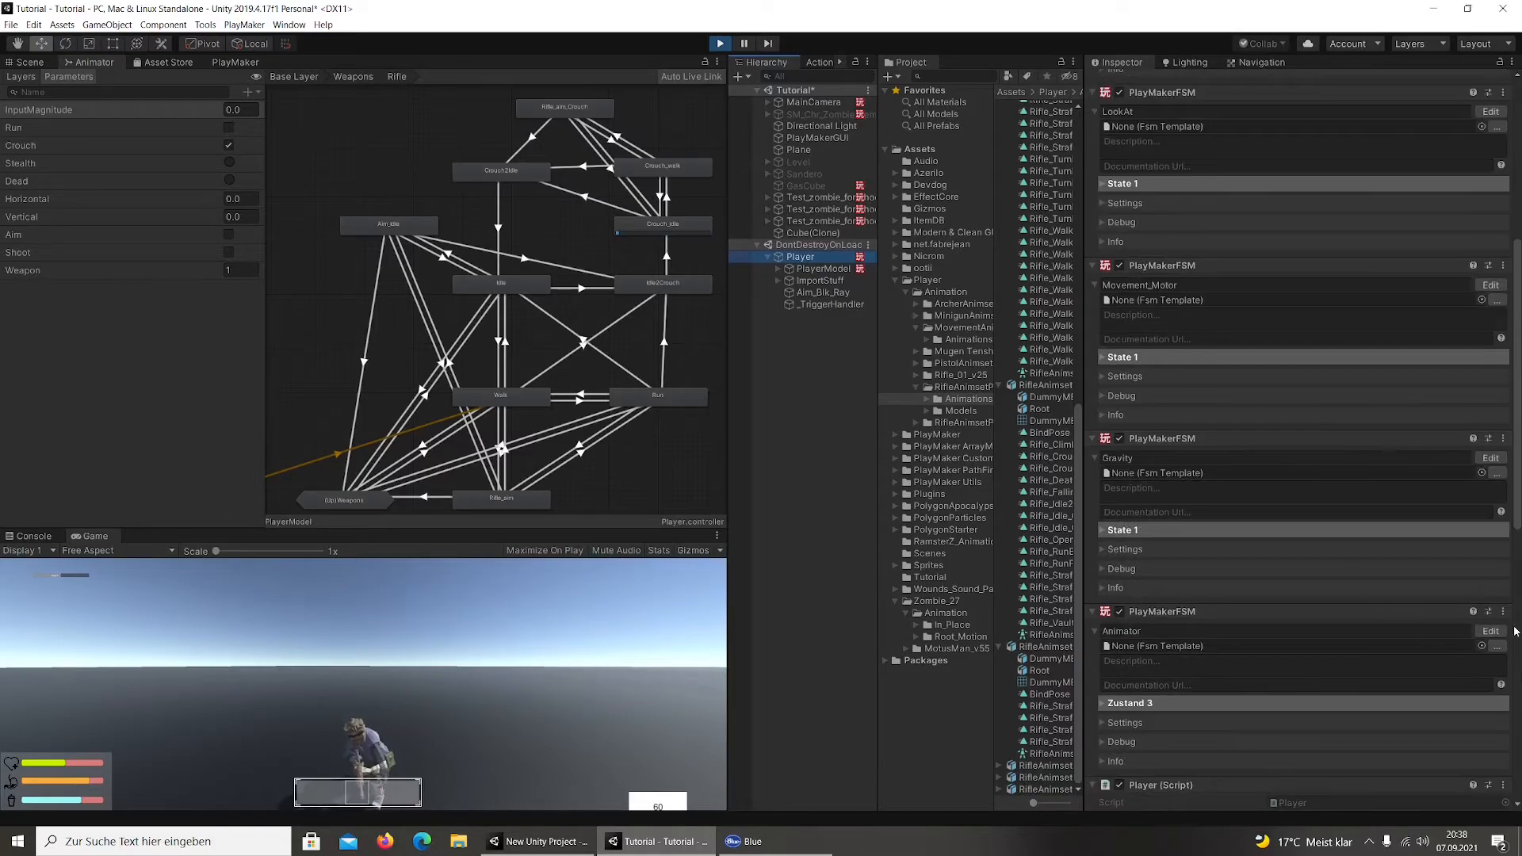
{"action": "left_click", "coordinate": [1488, 632]}
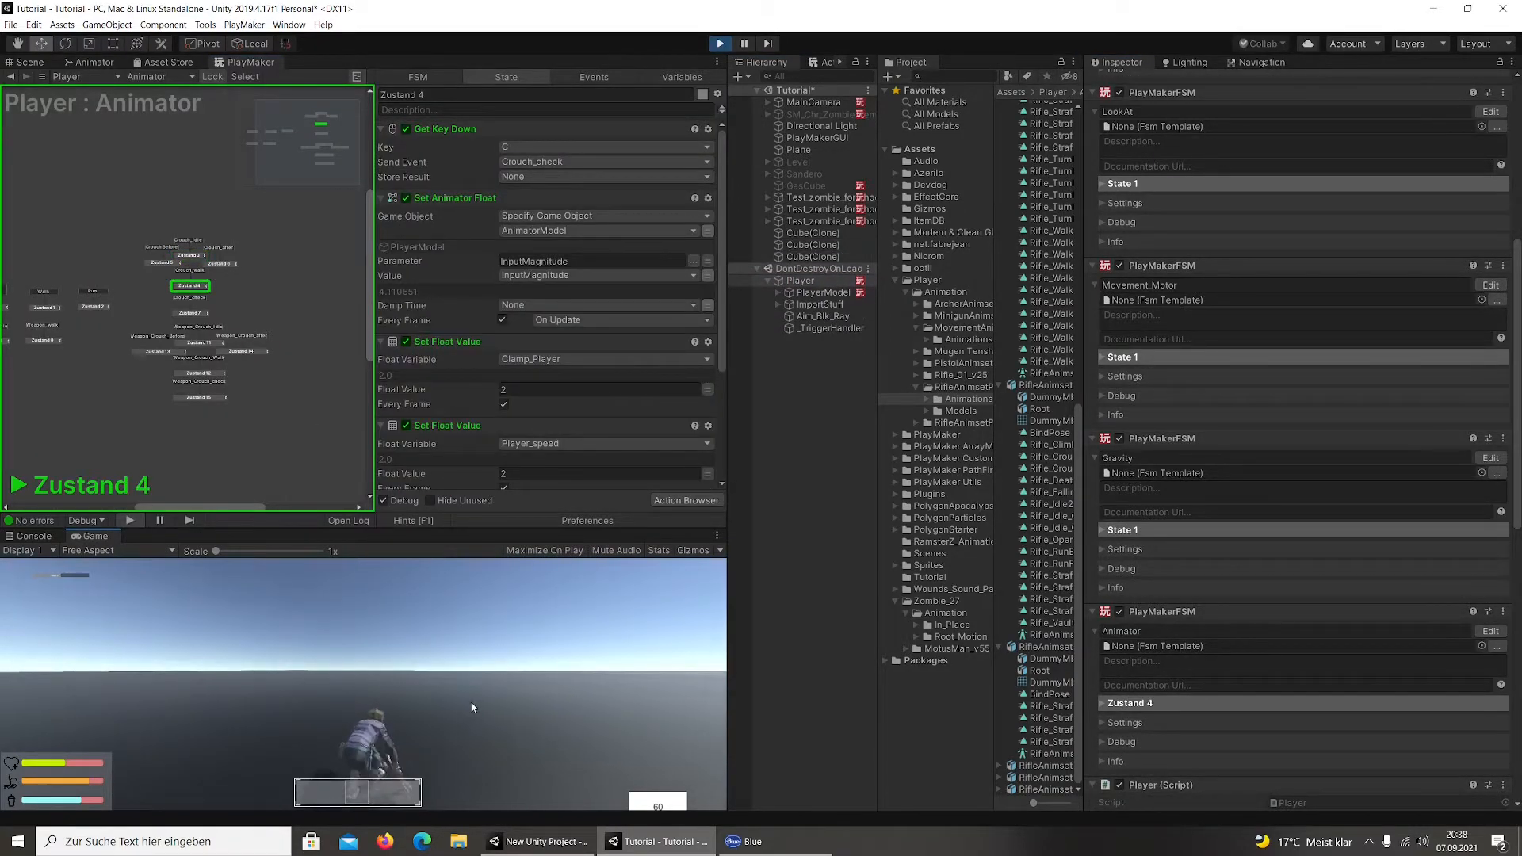
{"action": "key", "text": "w"}
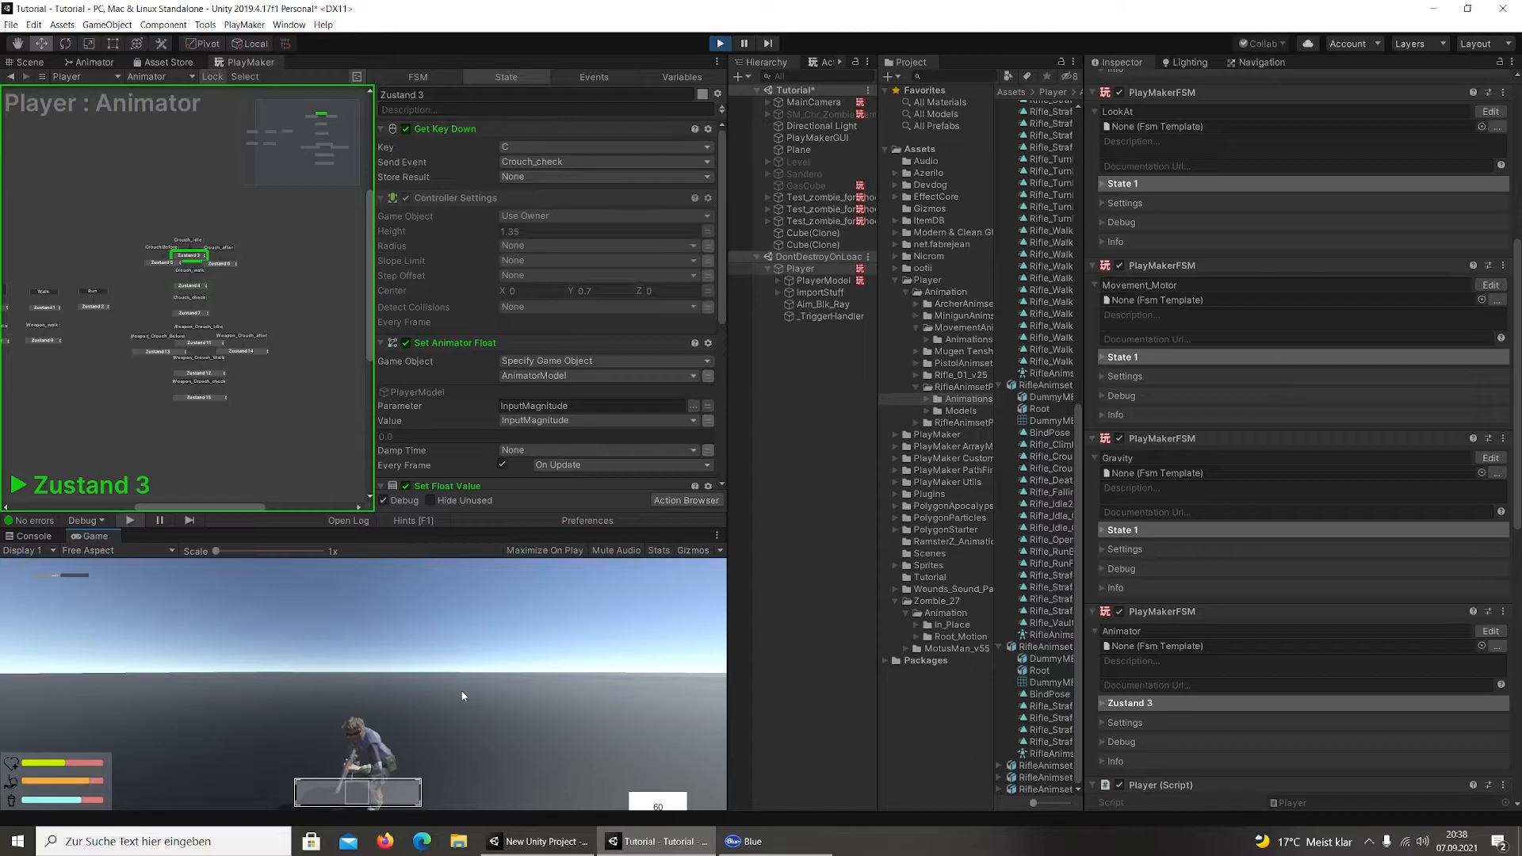
{"action": "key", "text": "w"}
Inspect the Crouch_walk state in the Animator graph and preview its assigned motion clip
{"action": "left_click", "coordinate": [76, 61]}
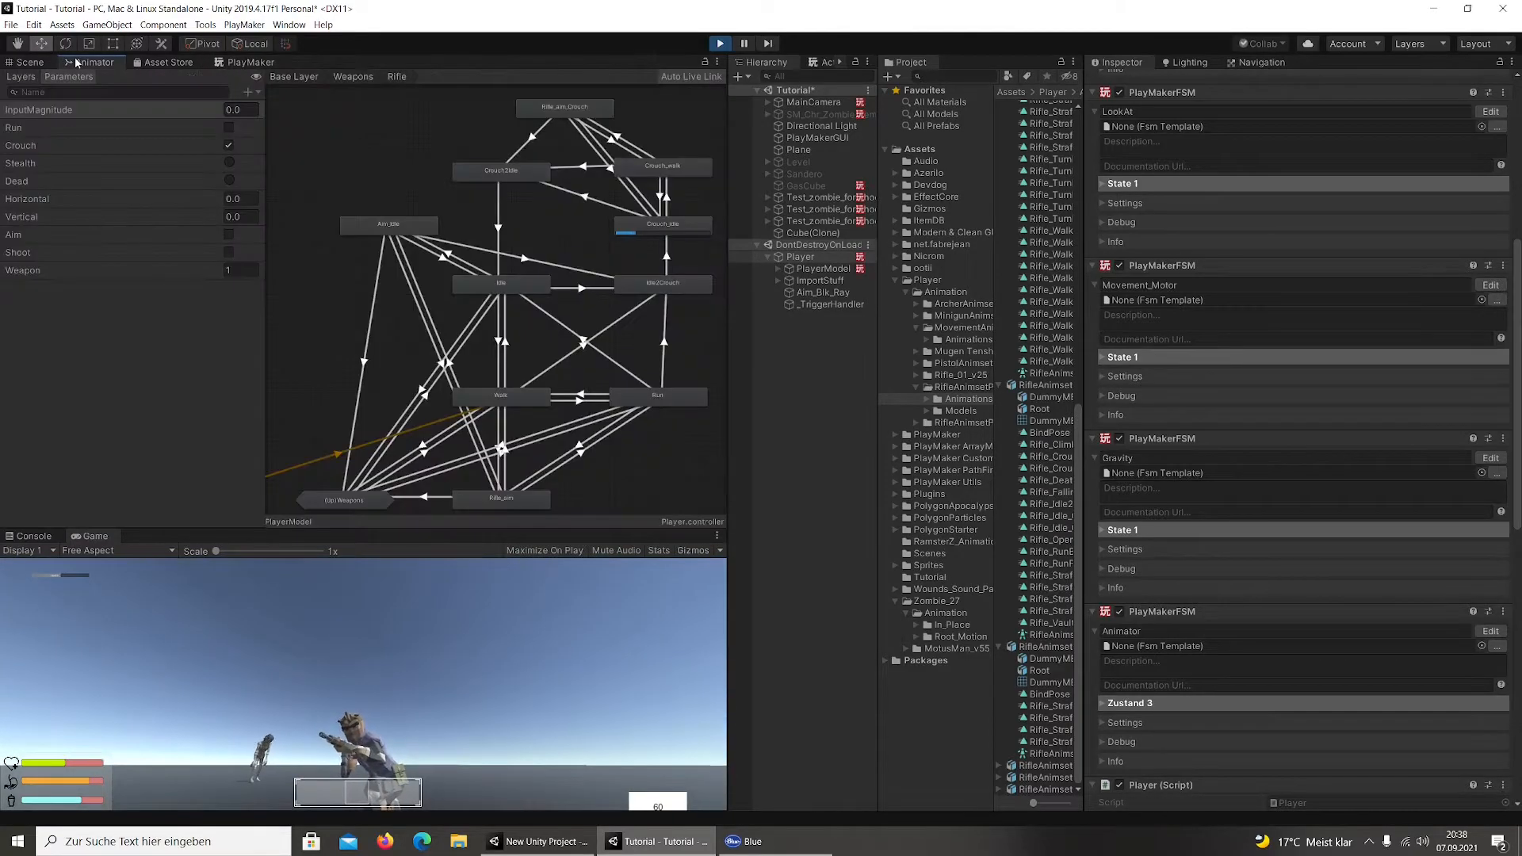
{"action": "scroll", "coordinate": [479, 269], "scroll_direction": "down", "scroll_amount": 2}
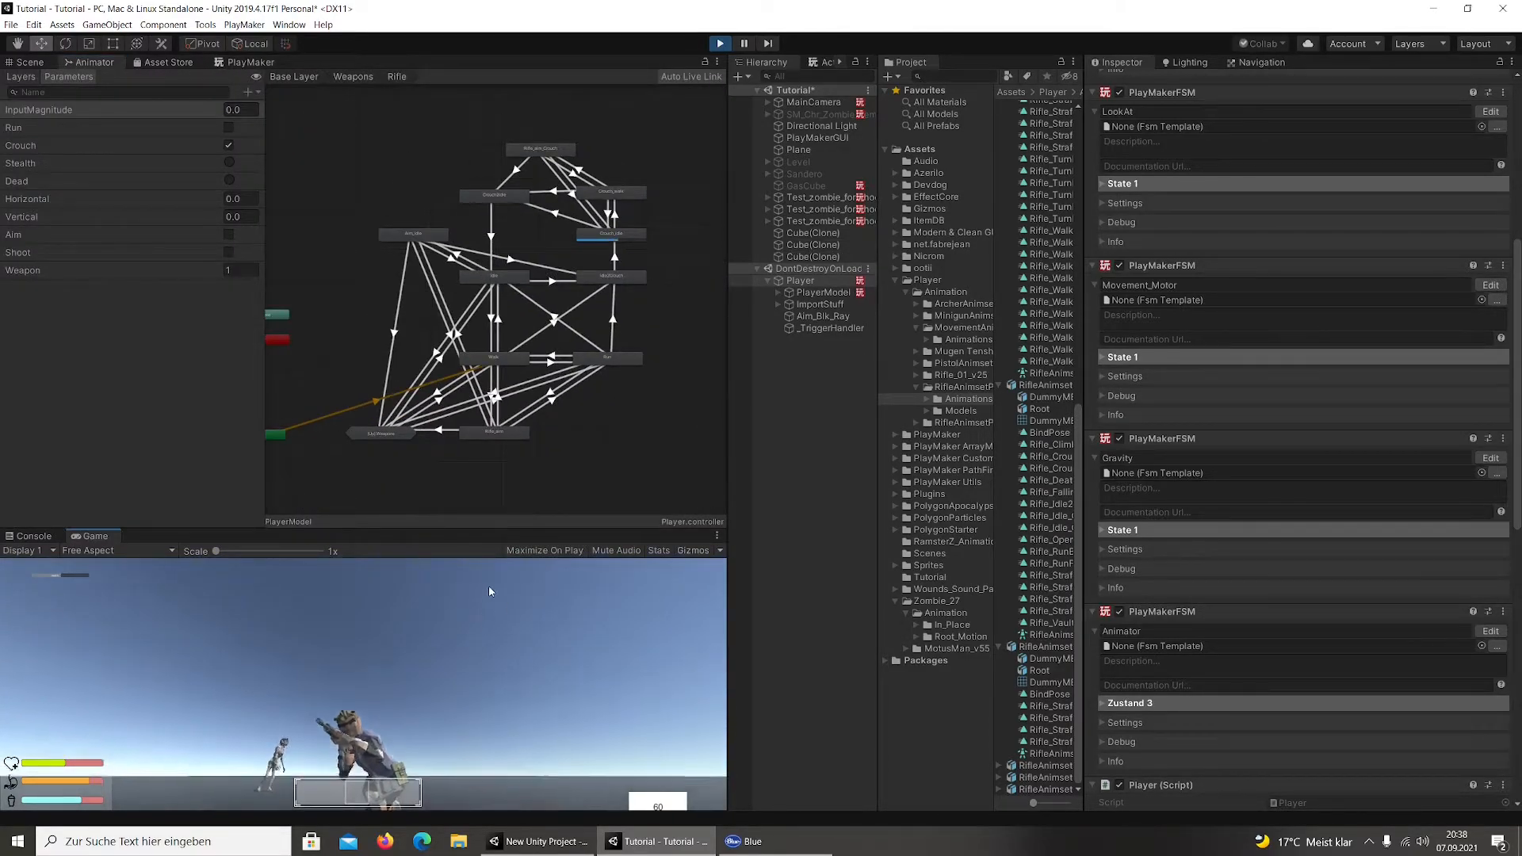
{"action": "left_click", "coordinate": [615, 194]}
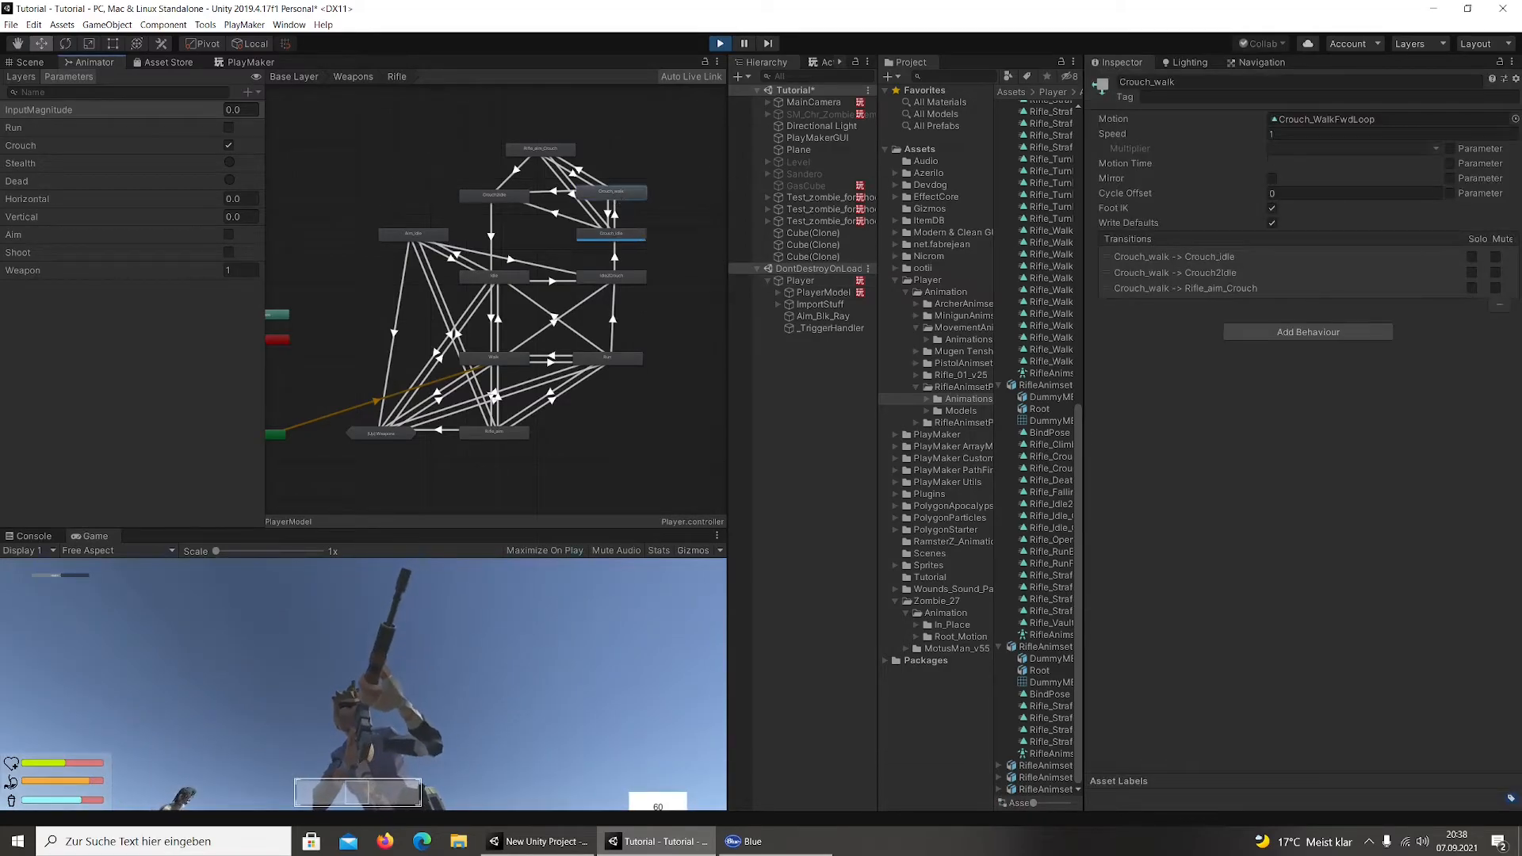
{"action": "left_click", "coordinate": [1348, 119]}
{"action": "key", "text": "w"}
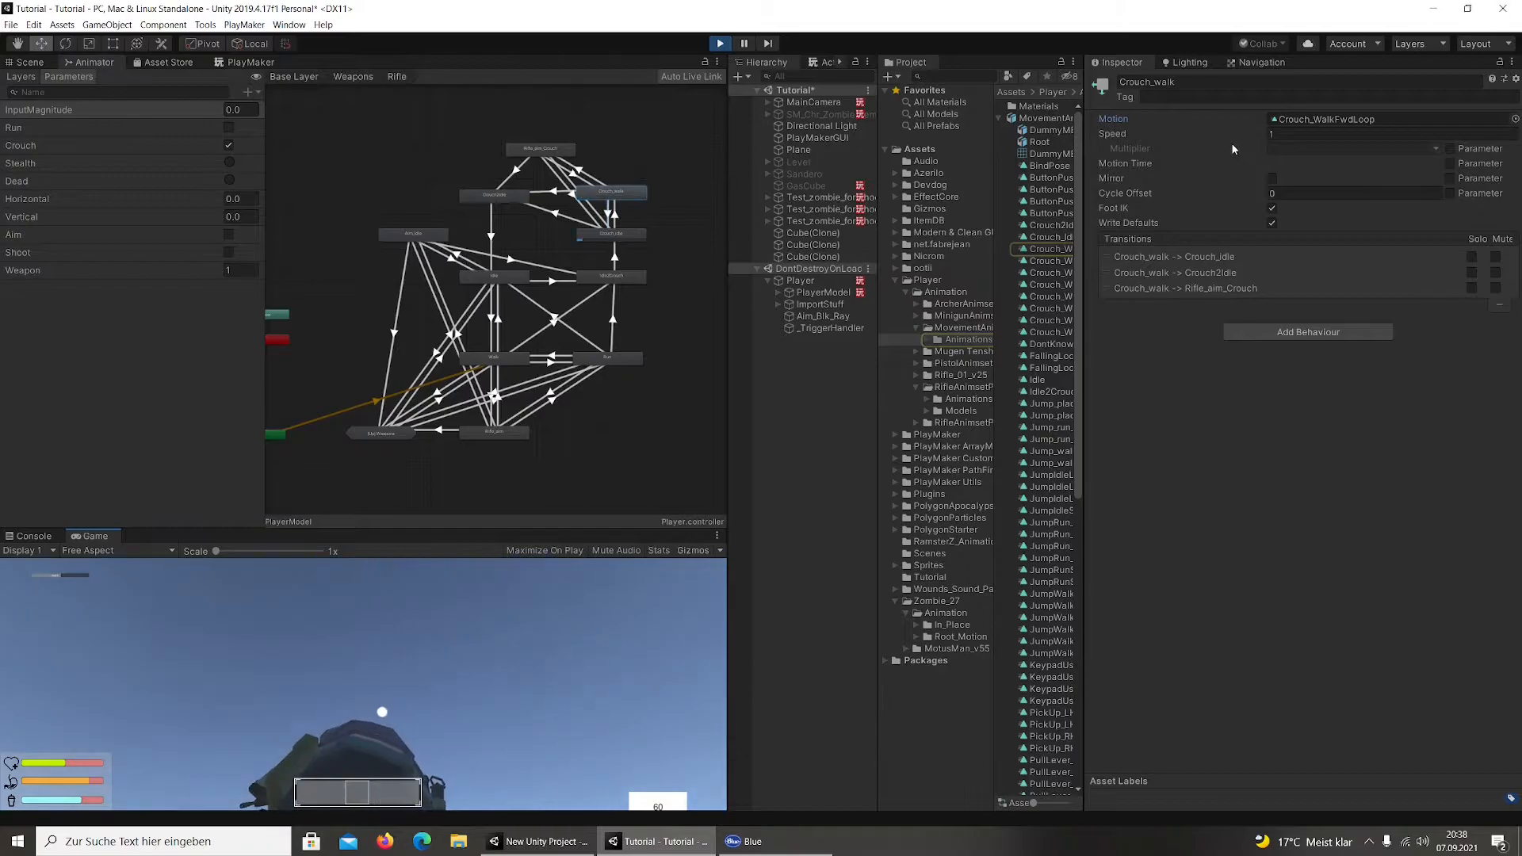
{"action": "double_click", "coordinate": [610, 193]}
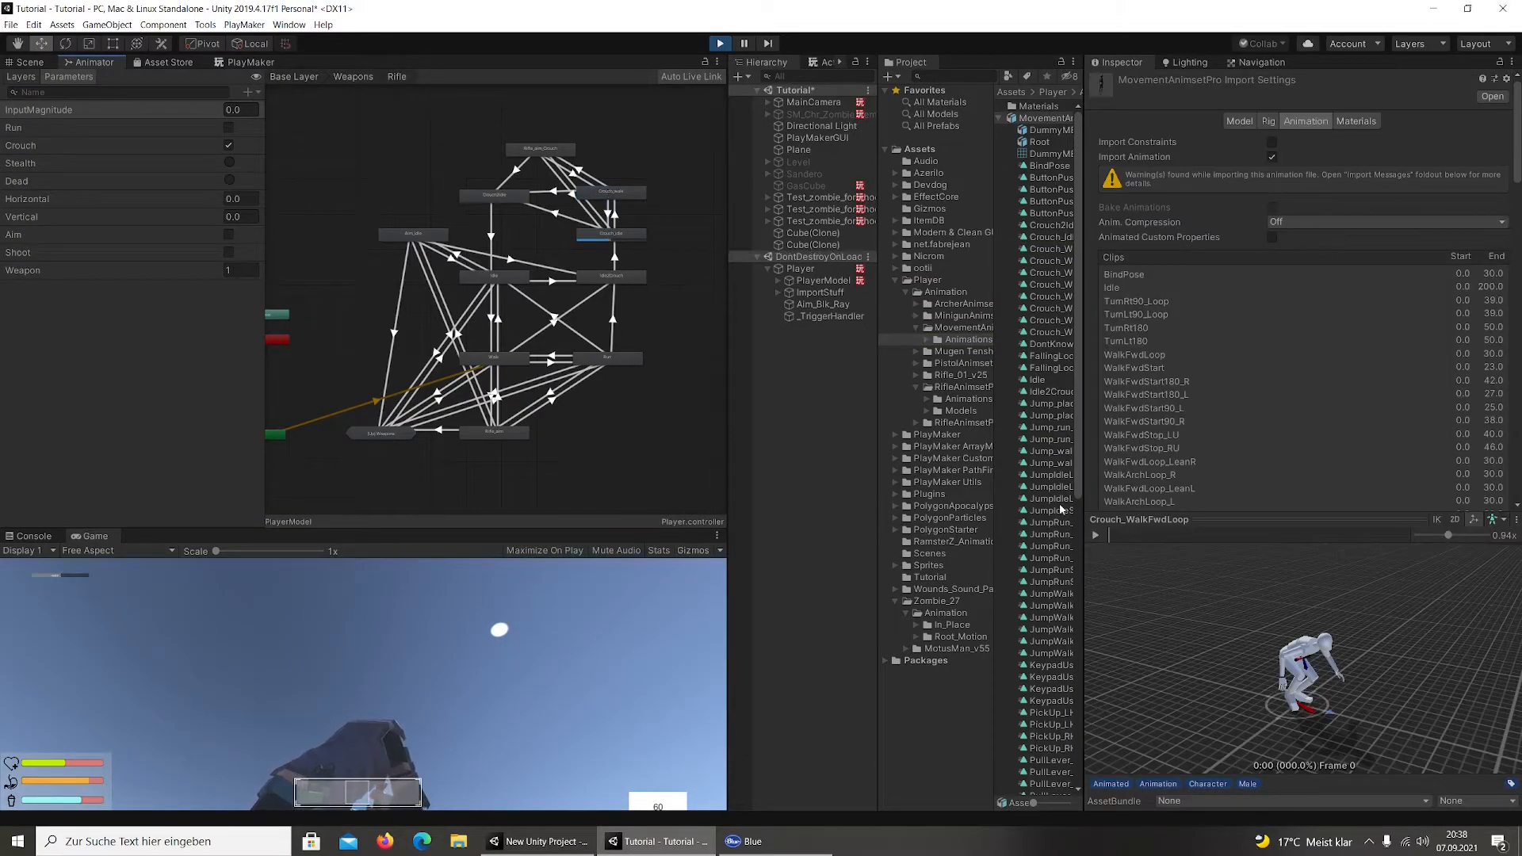
{"action": "left_click", "coordinate": [1096, 536]}
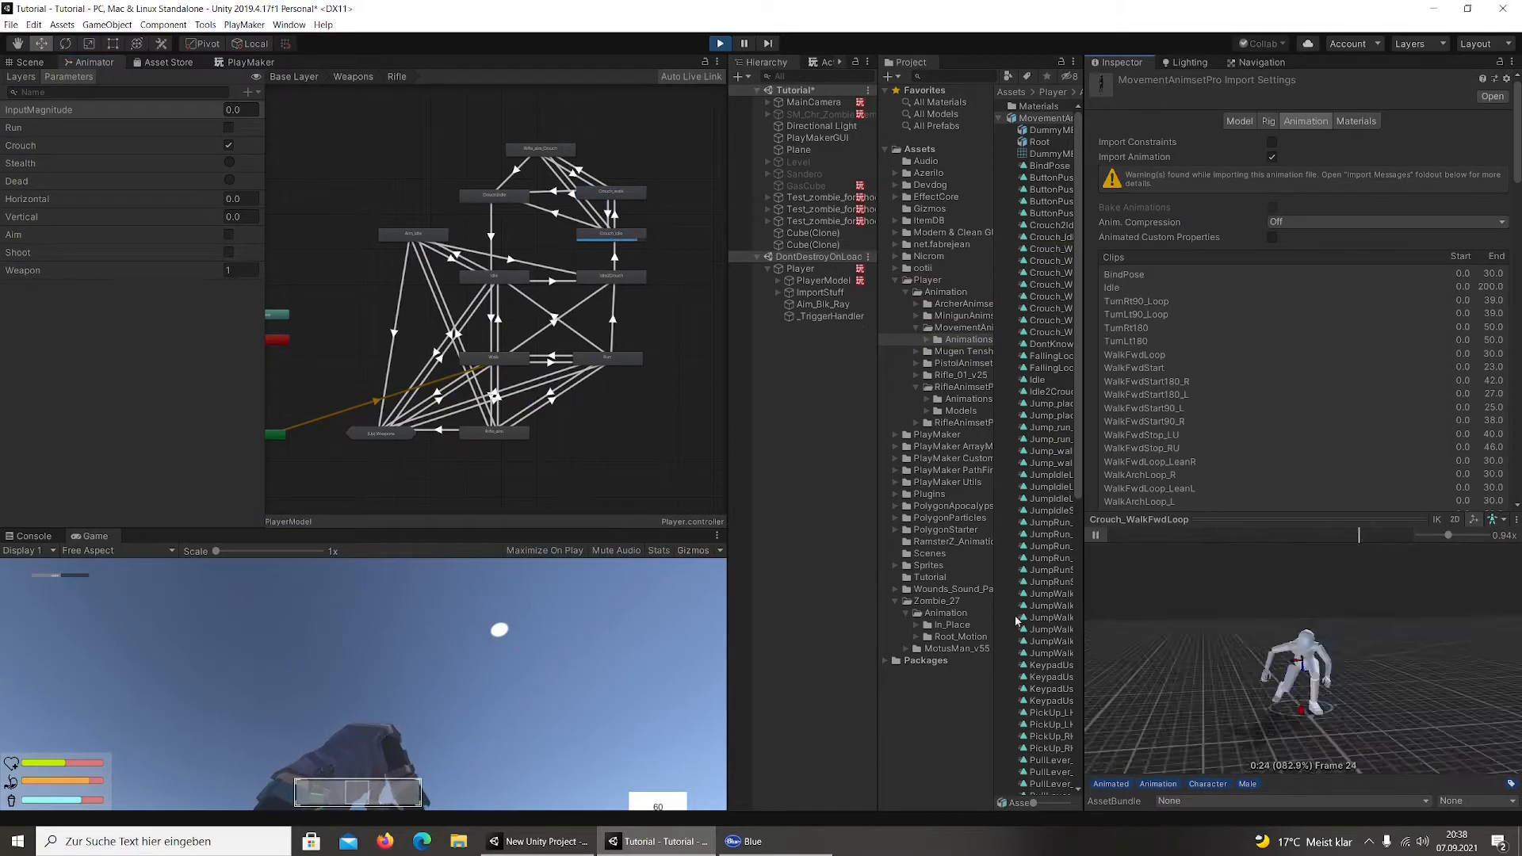
{"action": "left_click", "coordinate": [640, 195]}
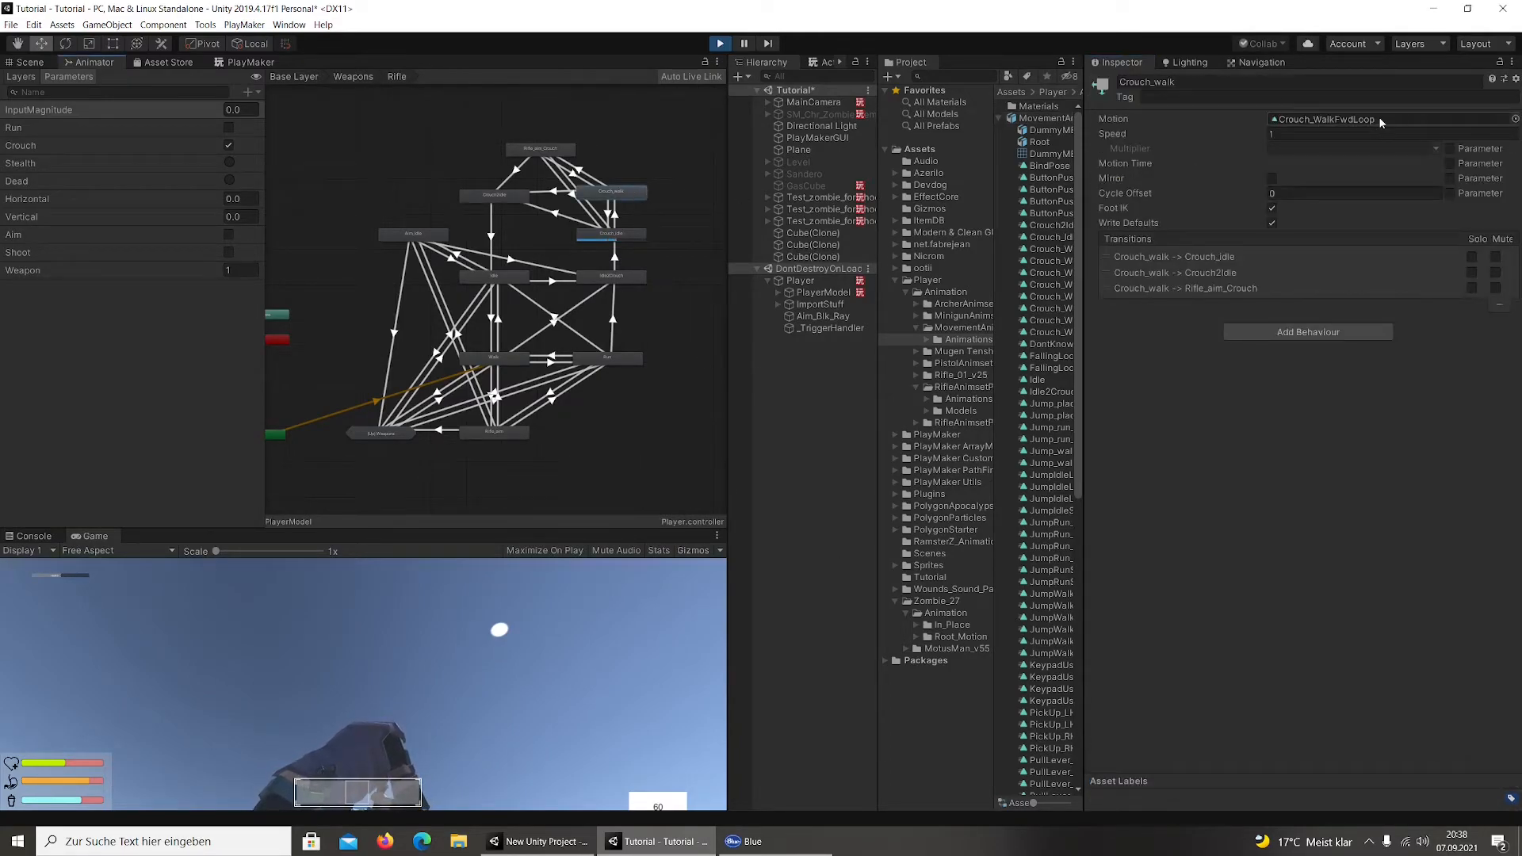
Stop the game and set the Crouch_walk state's motion to Rifle_Crouch_WalkFwd
{"action": "left_click", "coordinate": [722, 45]}
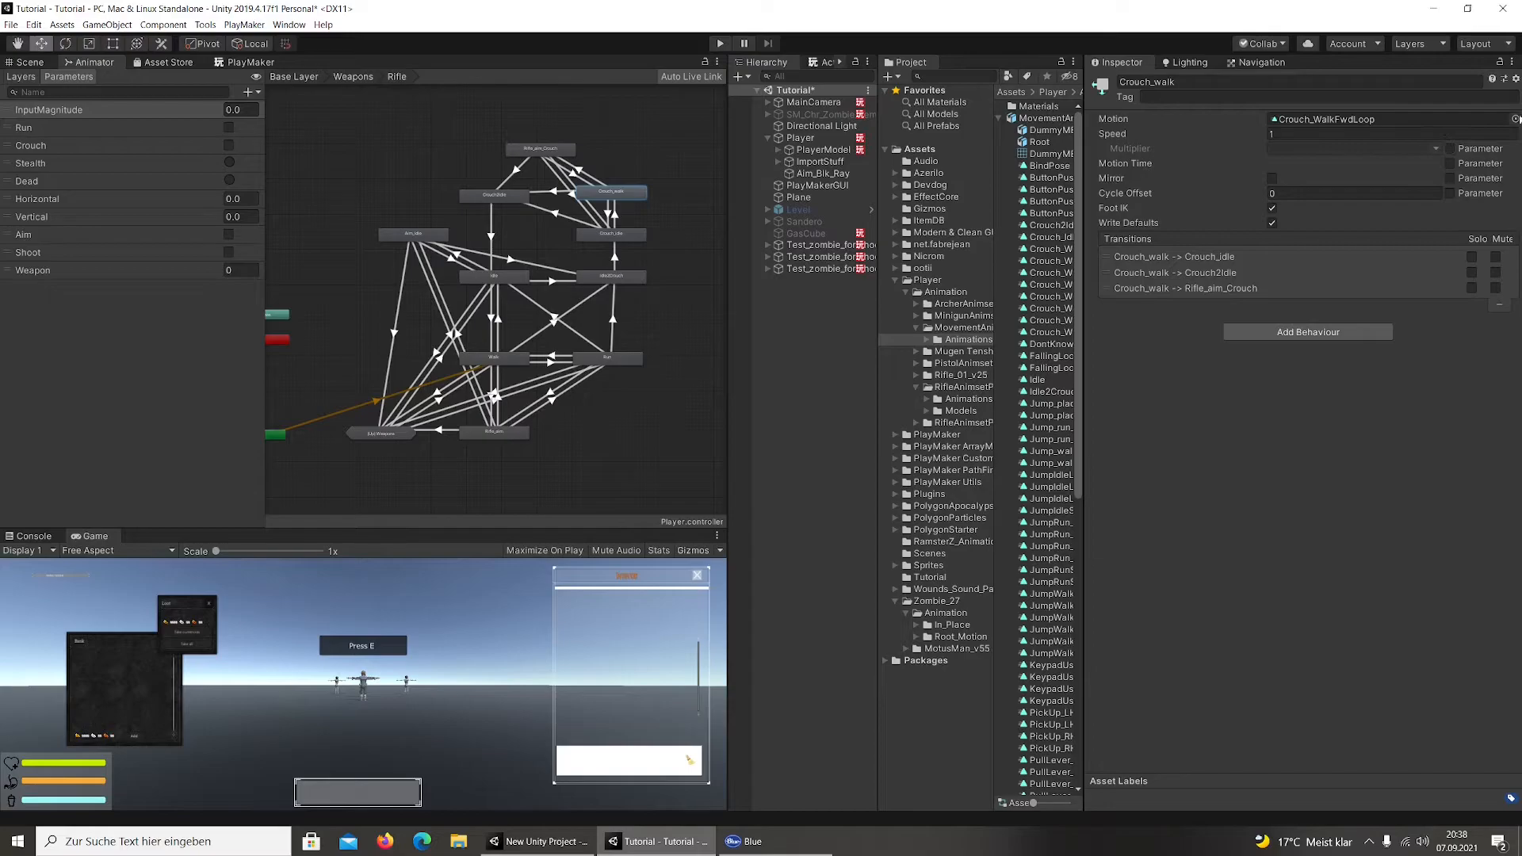
{"action": "left_click", "coordinate": [1514, 119]}
{"action": "type", "text": "cr"}
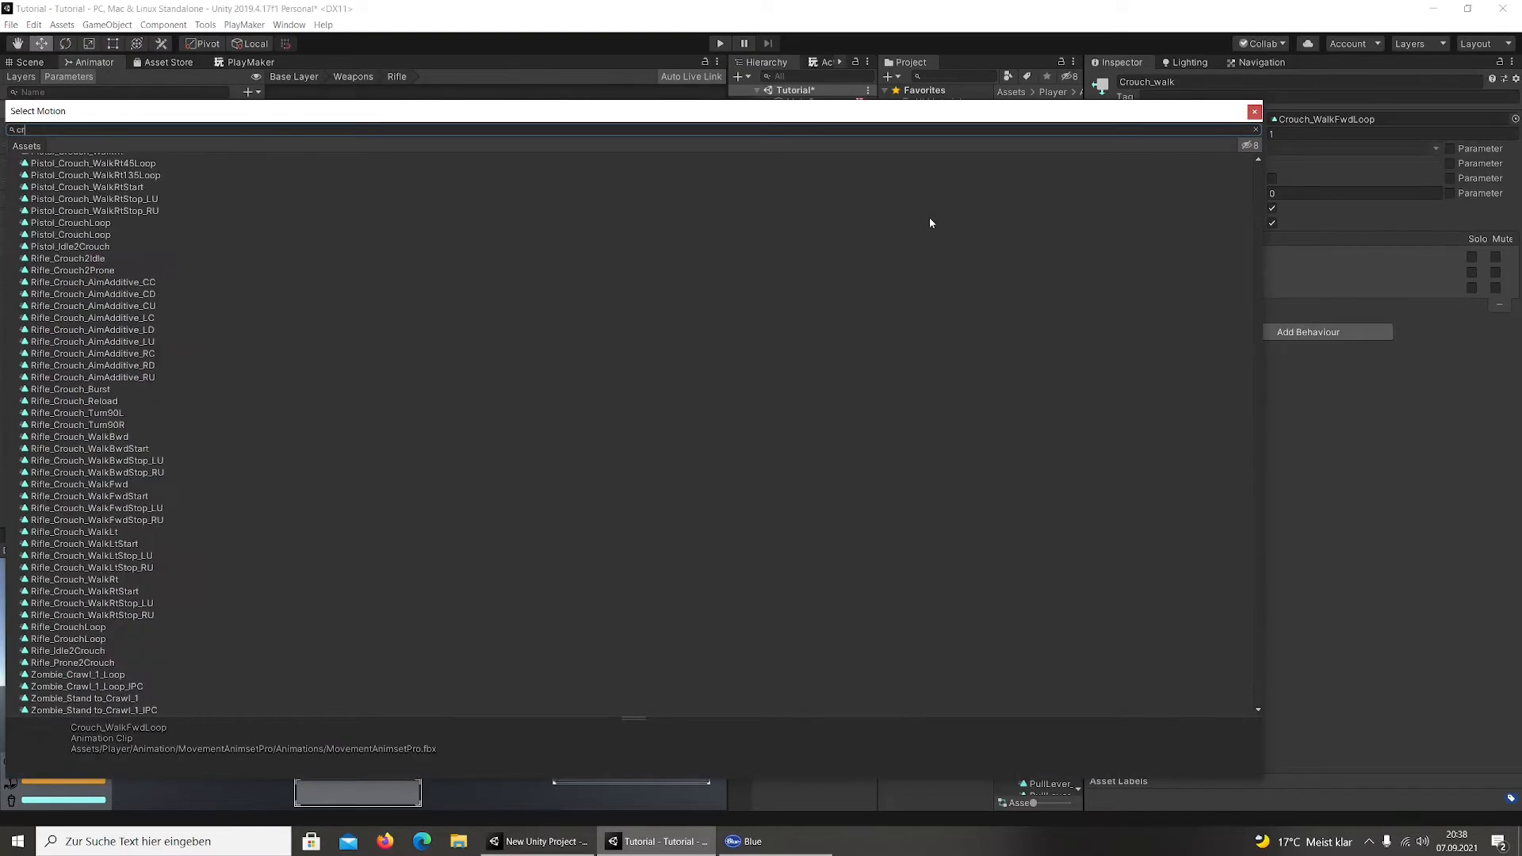
{"action": "type", "text": "ouch wal"}
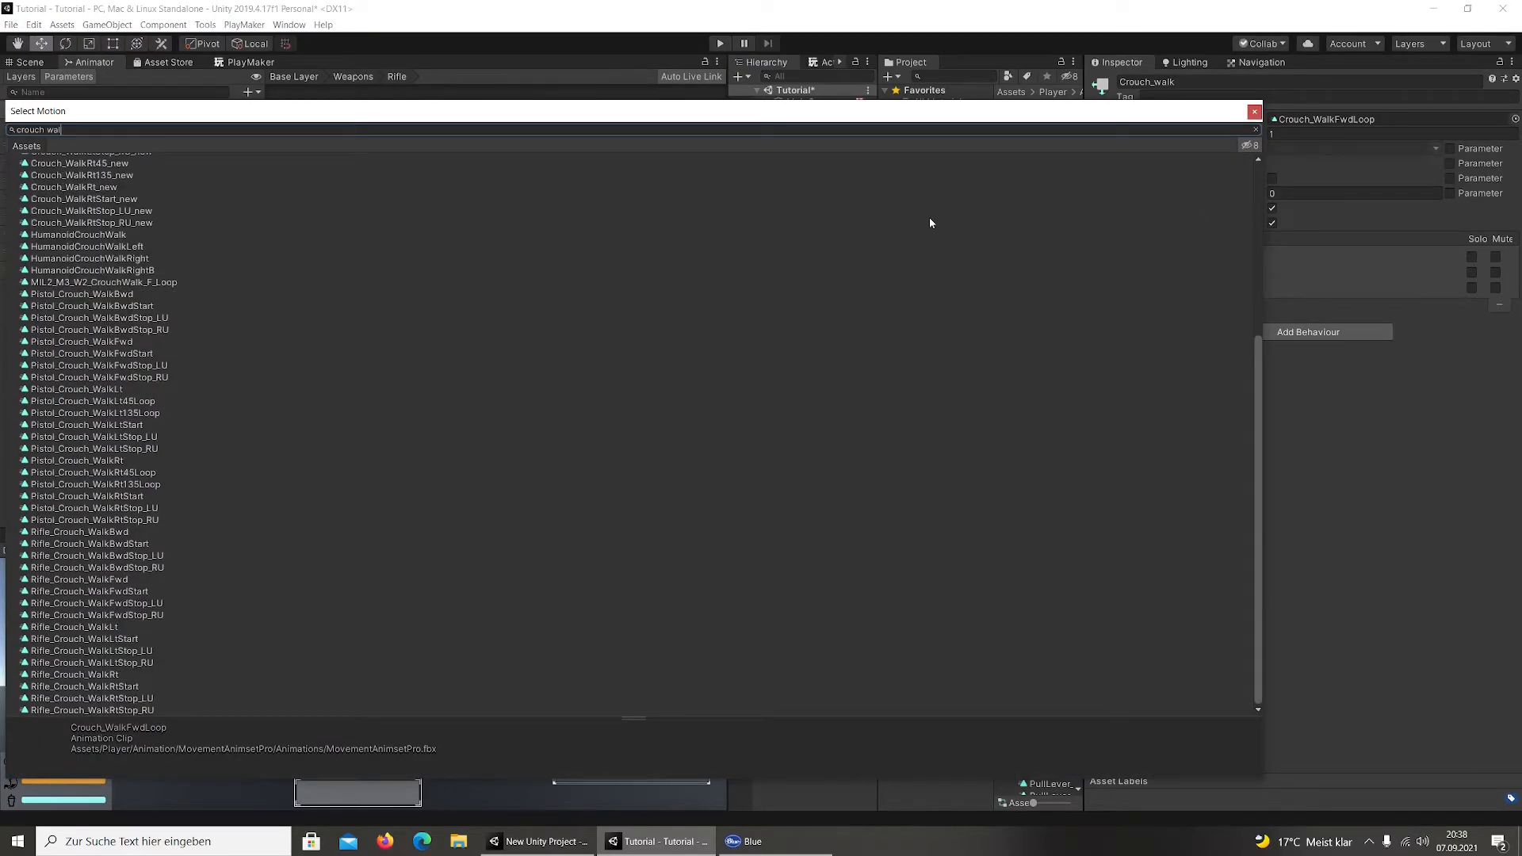
{"action": "key", "text": "BackSpace"}
{"action": "key", "text": "BackSpace"}
{"action": "key", "text": "BackSpace"}
{"action": "type", "text": "rifle"}
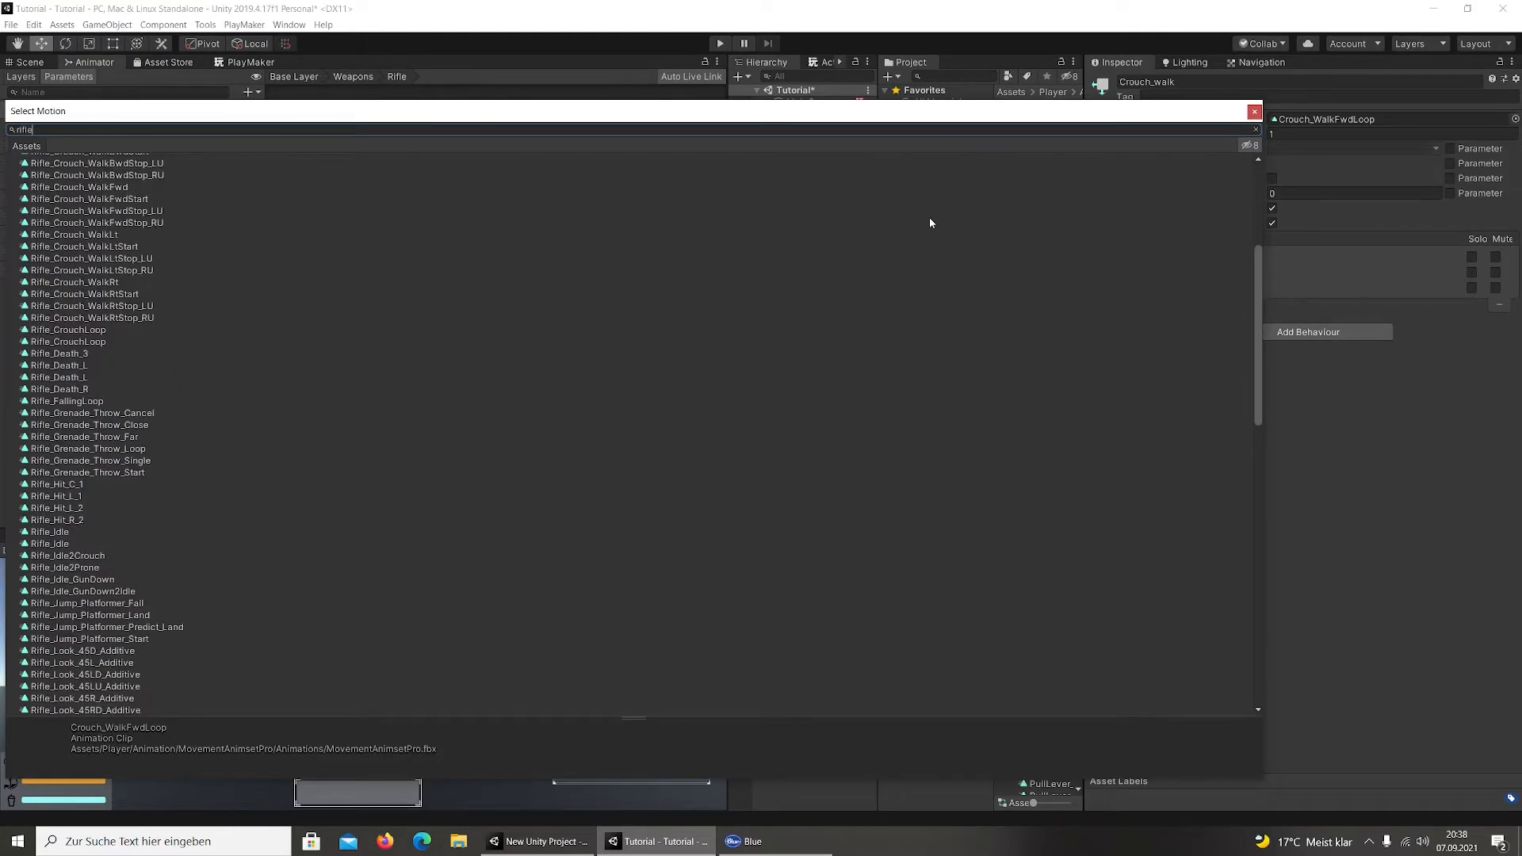
{"action": "key", "text": "Down"}
{"action": "key", "text": "Down"}
{"action": "key", "text": "Down"}
{"action": "key", "text": "Down"}
{"action": "key", "text": "Down"}
{"action": "key", "text": "Down"}
{"action": "key", "text": "Down"}
{"action": "key", "text": "Down"}
{"action": "key", "text": "Down"}
{"action": "key", "text": "Down"}
{"action": "key", "text": "Down"}
{"action": "key", "text": "Down"}
{"action": "key", "text": "Down"}
{"action": "key", "text": "Down"}
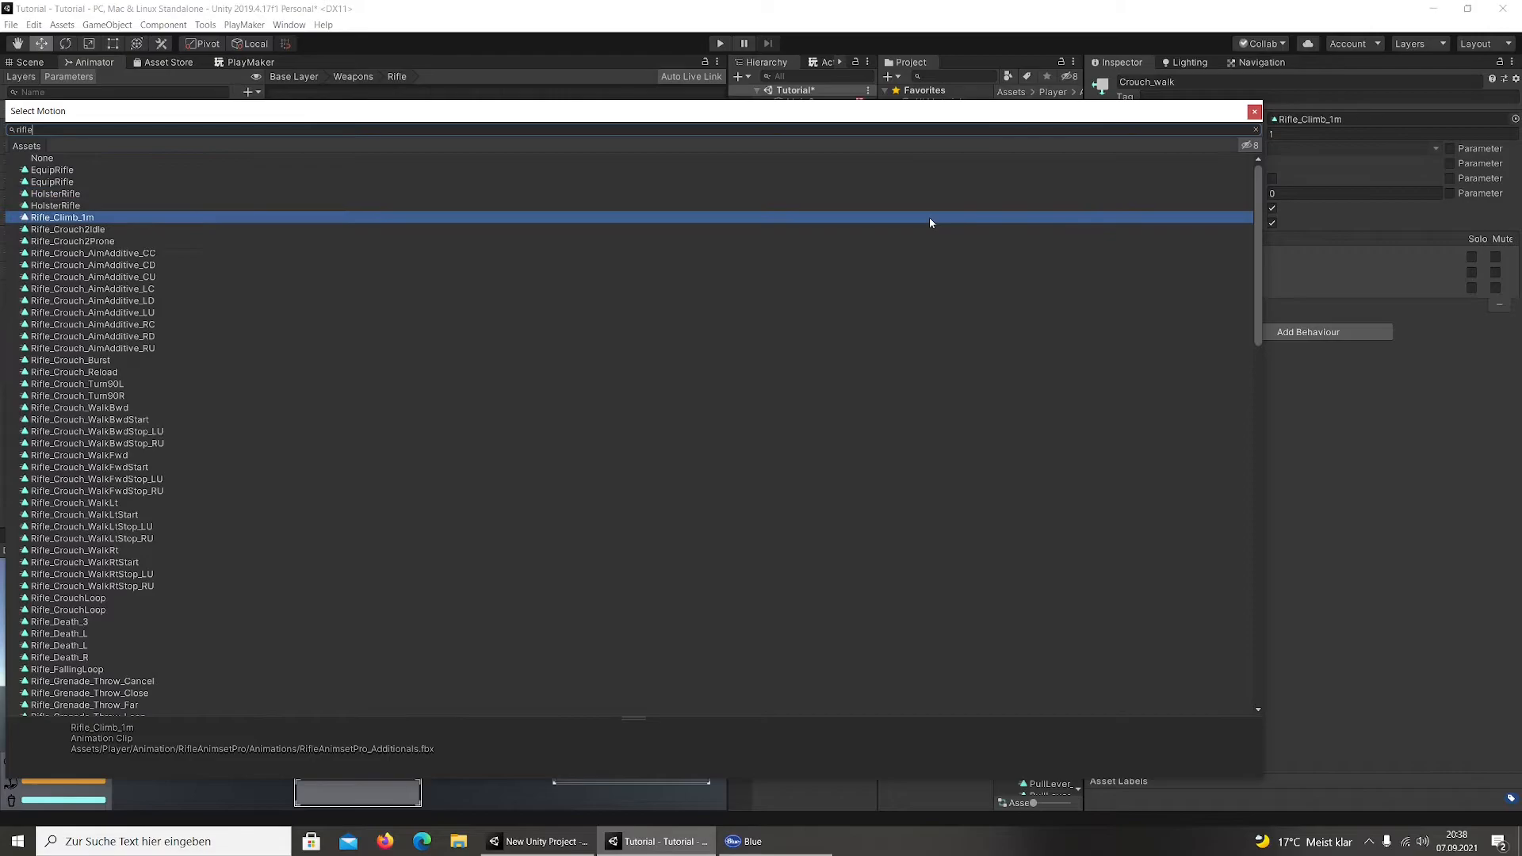
{"action": "key", "text": "Down"}
{"action": "key", "text": "Down"}
{"action": "key", "text": "Down"}
{"action": "key", "text": "Down"}
{"action": "key", "text": "Down"}
{"action": "key", "text": "Down"}
{"action": "key", "text": "Down"}
{"action": "key", "text": "Down"}
{"action": "key", "text": "Down"}
{"action": "key", "text": "Down"}
{"action": "key", "text": "Down"}
{"action": "key", "text": "Down"}
{"action": "key", "text": "Down"}
{"action": "key", "text": "Down"}
{"action": "key", "text": "Down"}
{"action": "key", "text": "Down"}
{"action": "key", "text": "Down"}
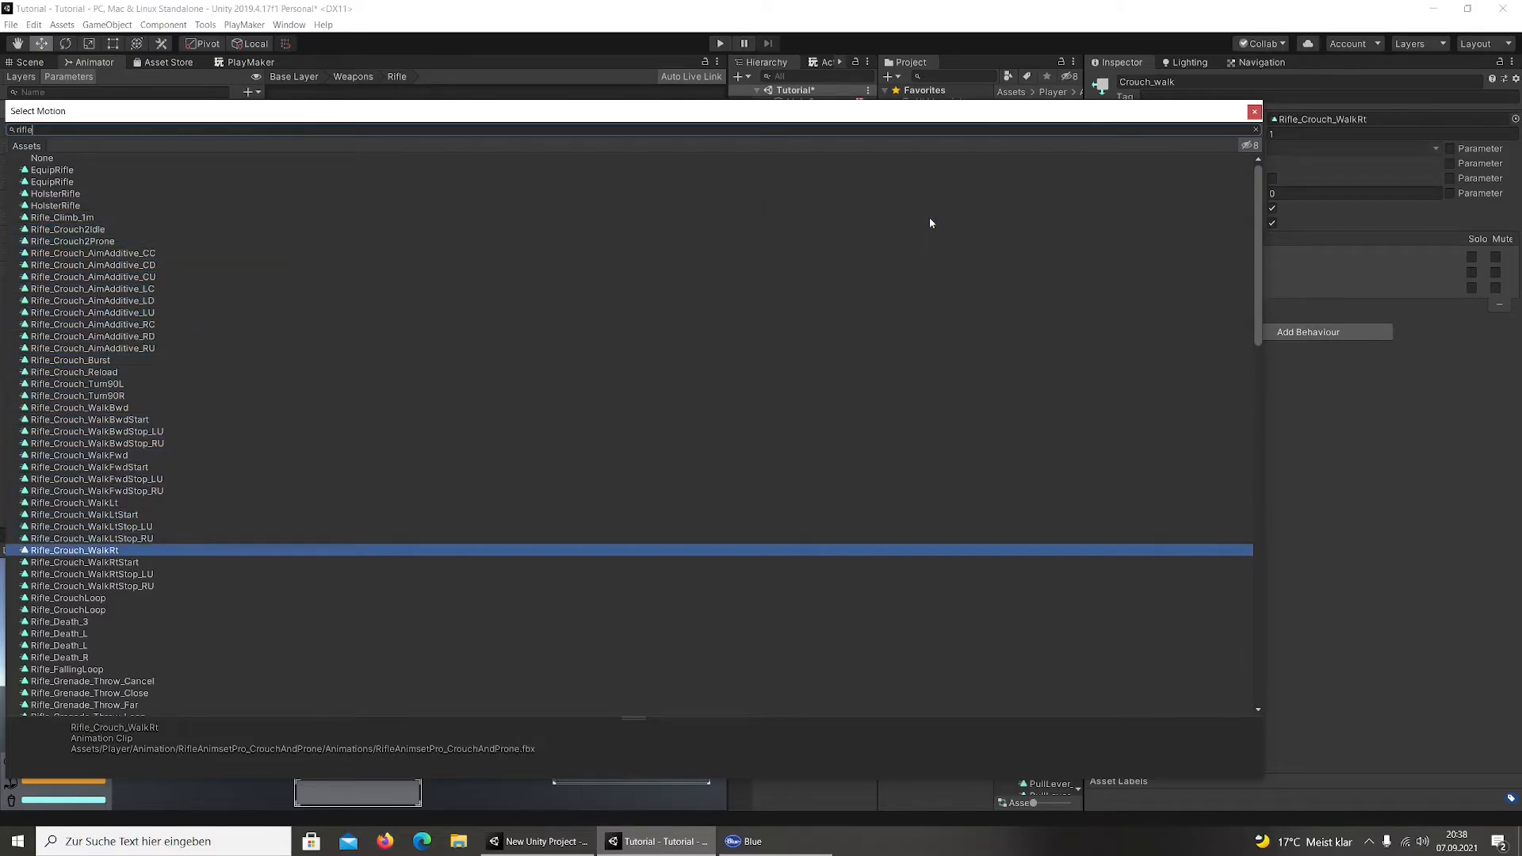
{"action": "key", "text": "Up"}
{"action": "key", "text": "Up"}
{"action": "key", "text": "Up"}
{"action": "key", "text": "Up"}
{"action": "key", "text": "Up"}
{"action": "key", "text": "Up"}
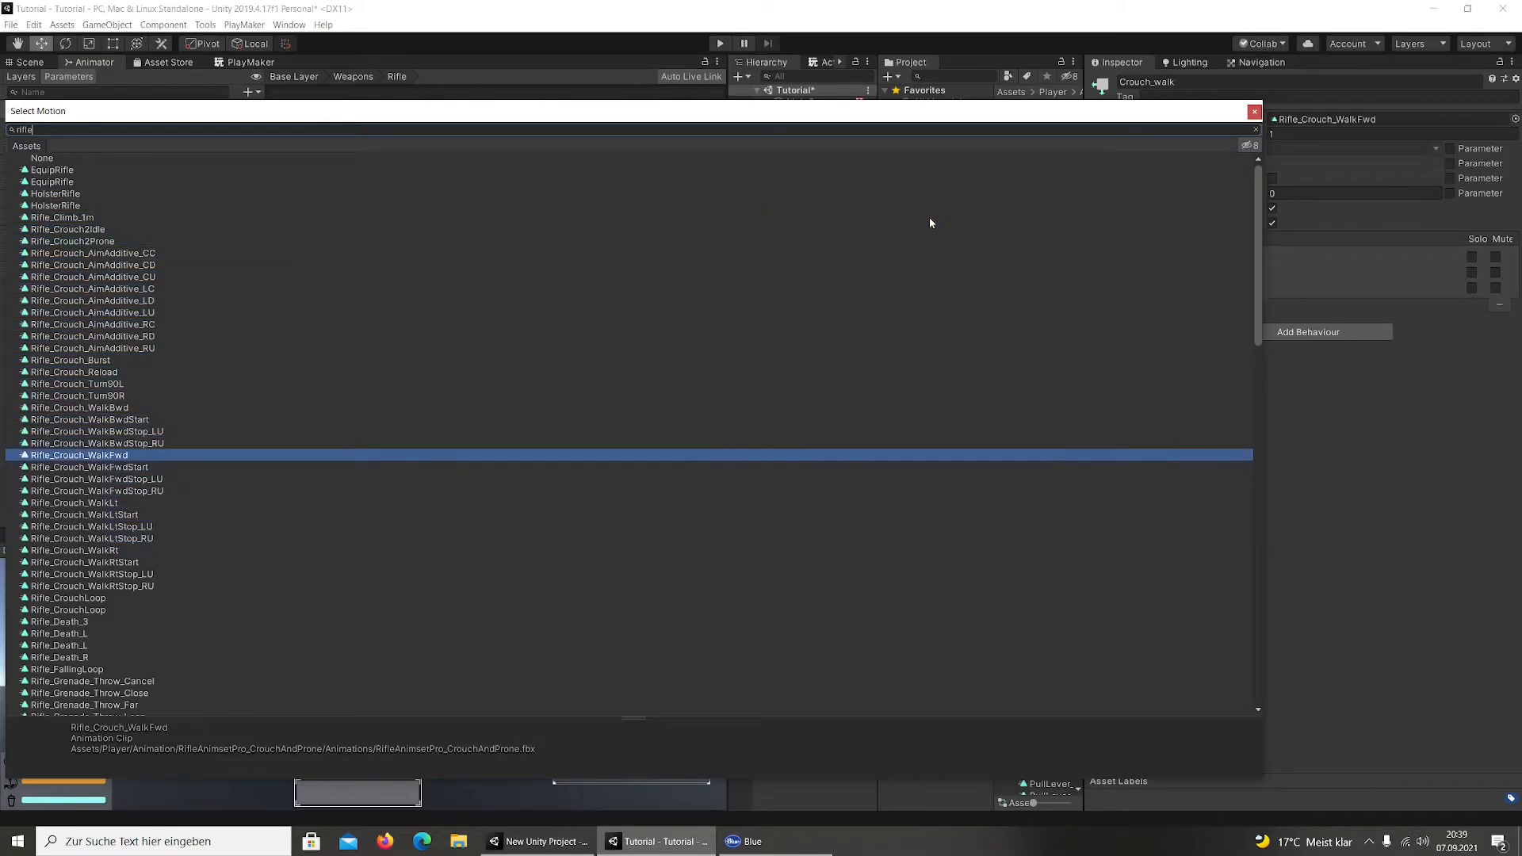
{"action": "key", "text": "Return"}
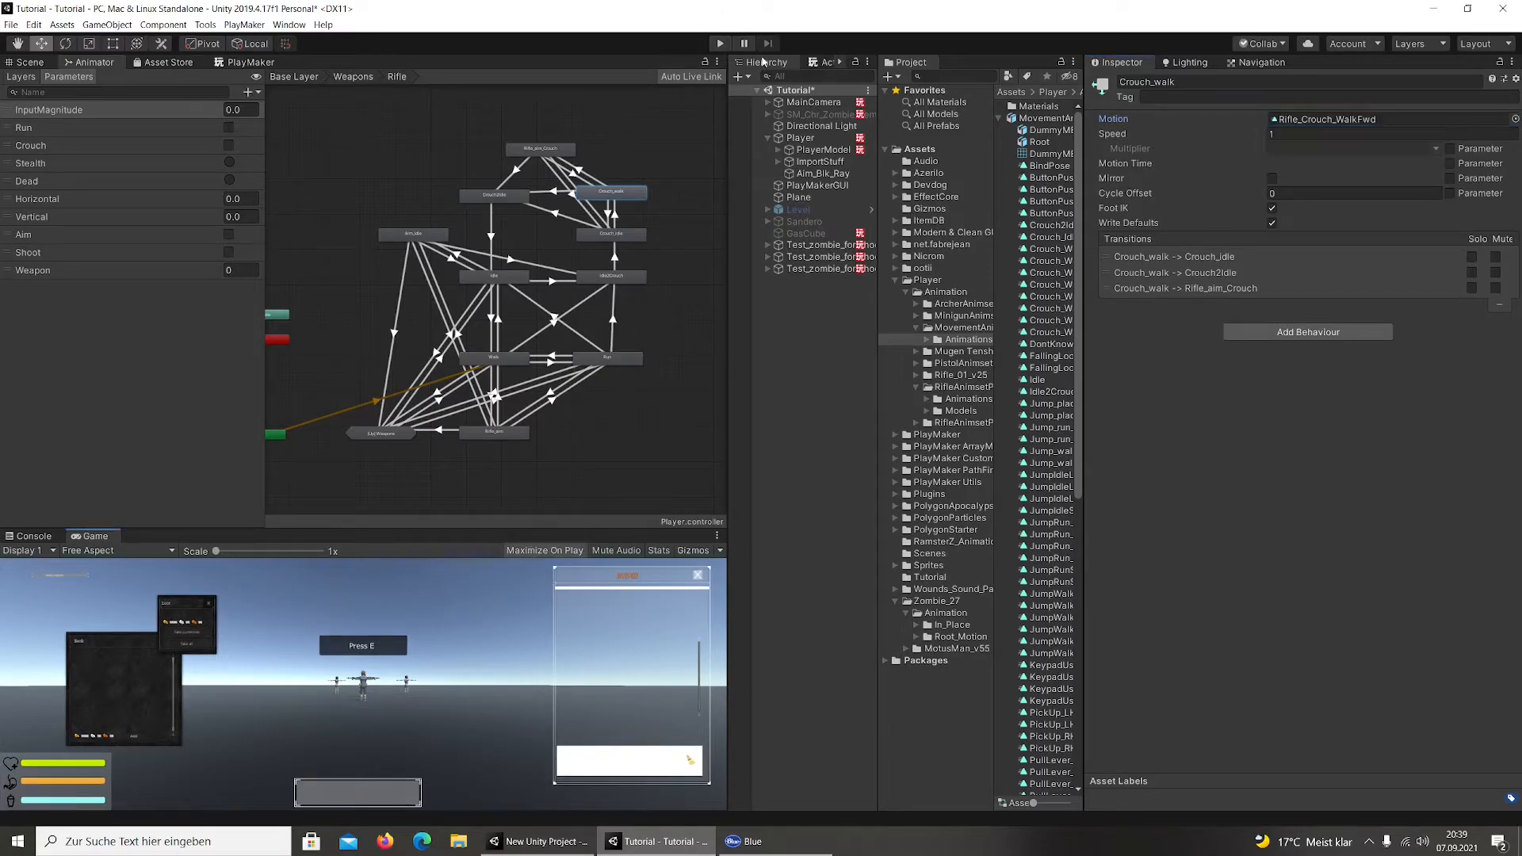
Run the game in a maximized view, equip the rifle from the inventory and make the player crouch
{"action": "left_click", "coordinate": [720, 44]}
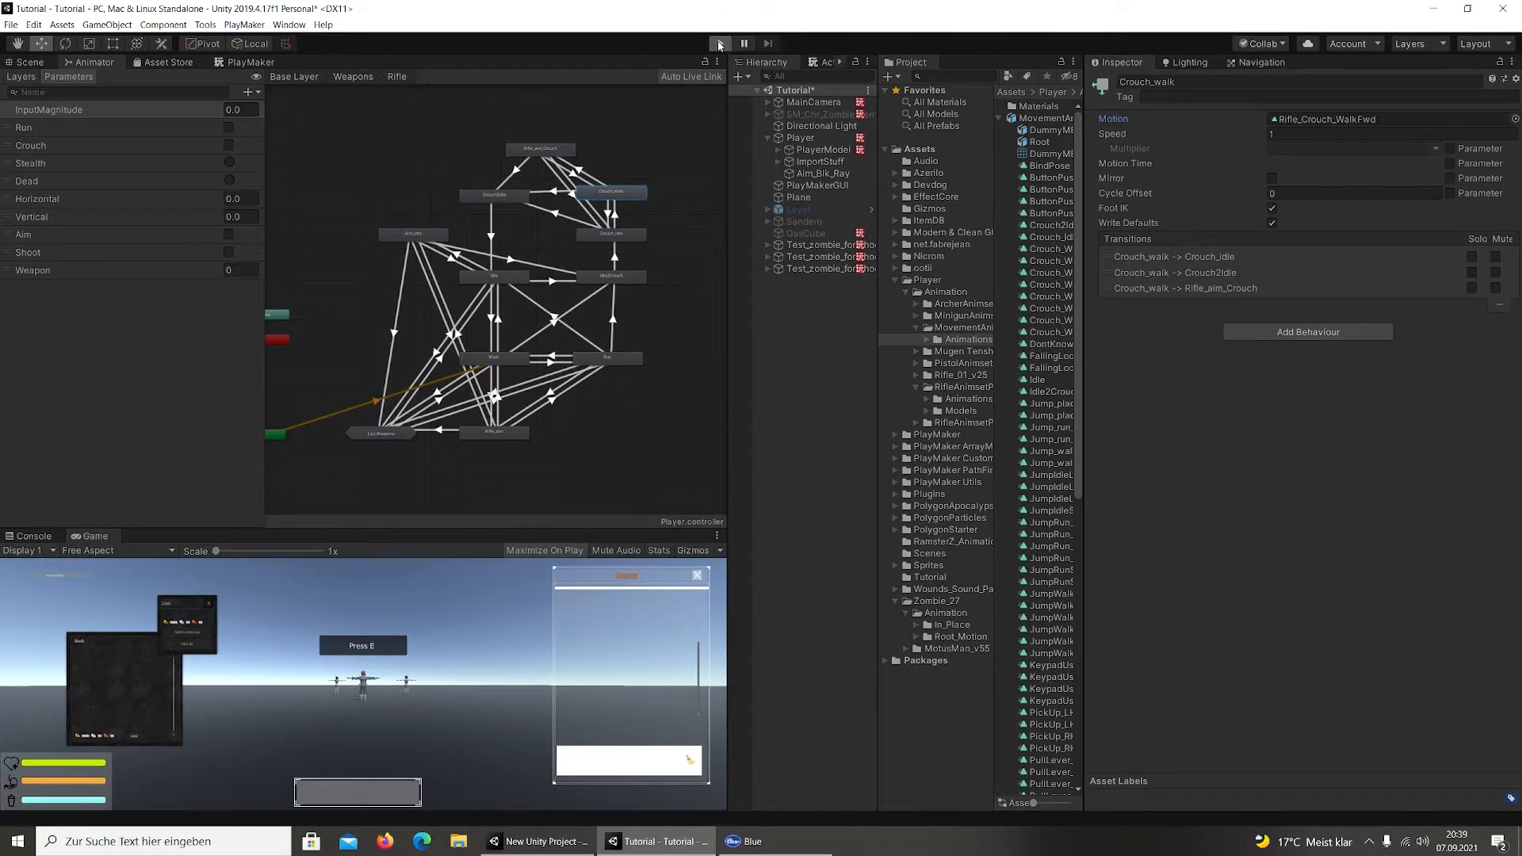
{"action": "key", "text": "w"}
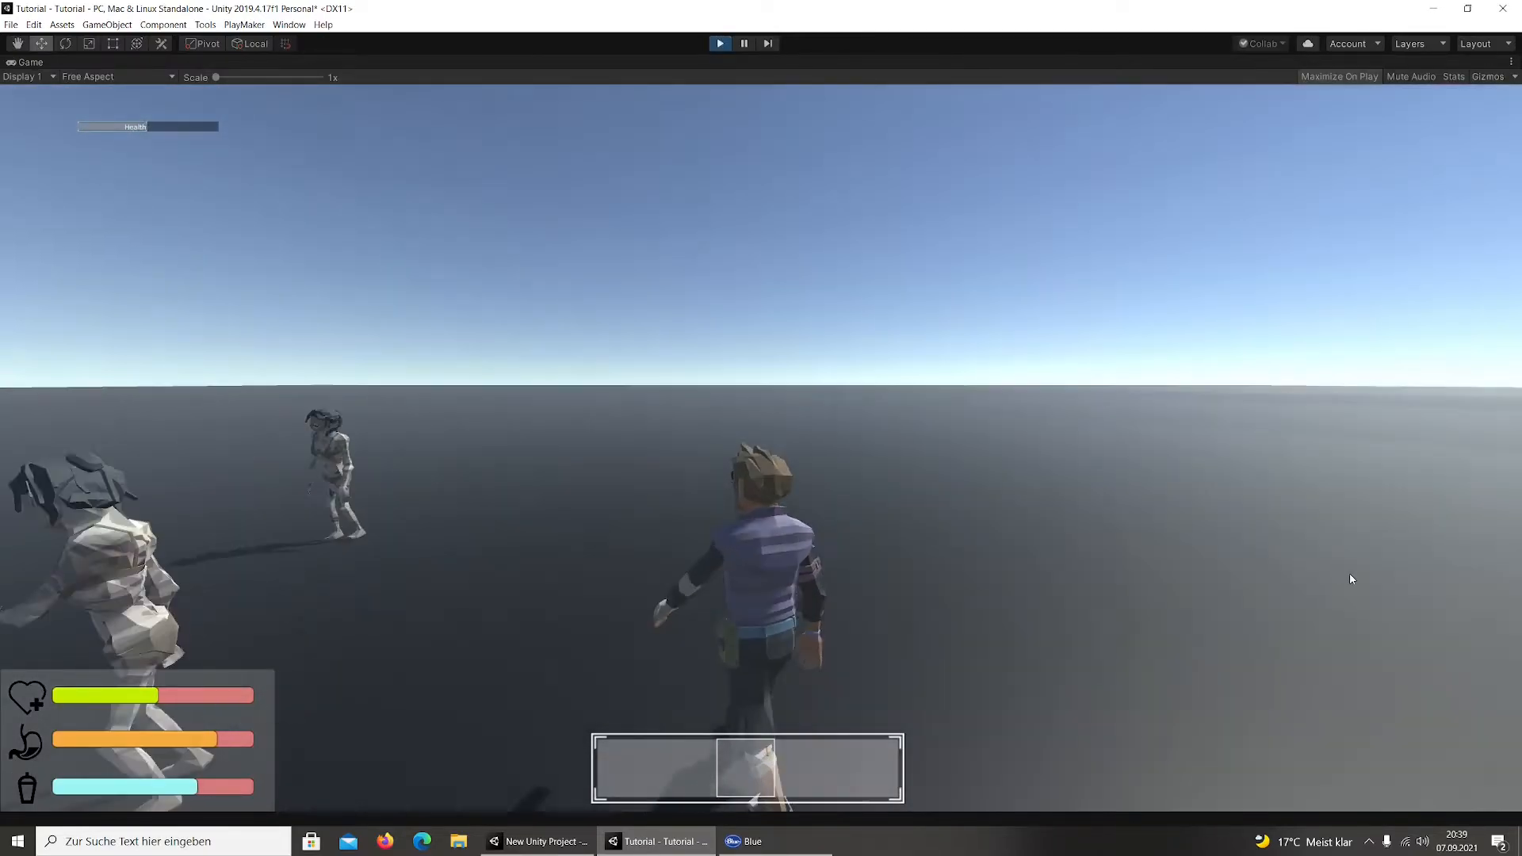
{"action": "key", "text": "i"}
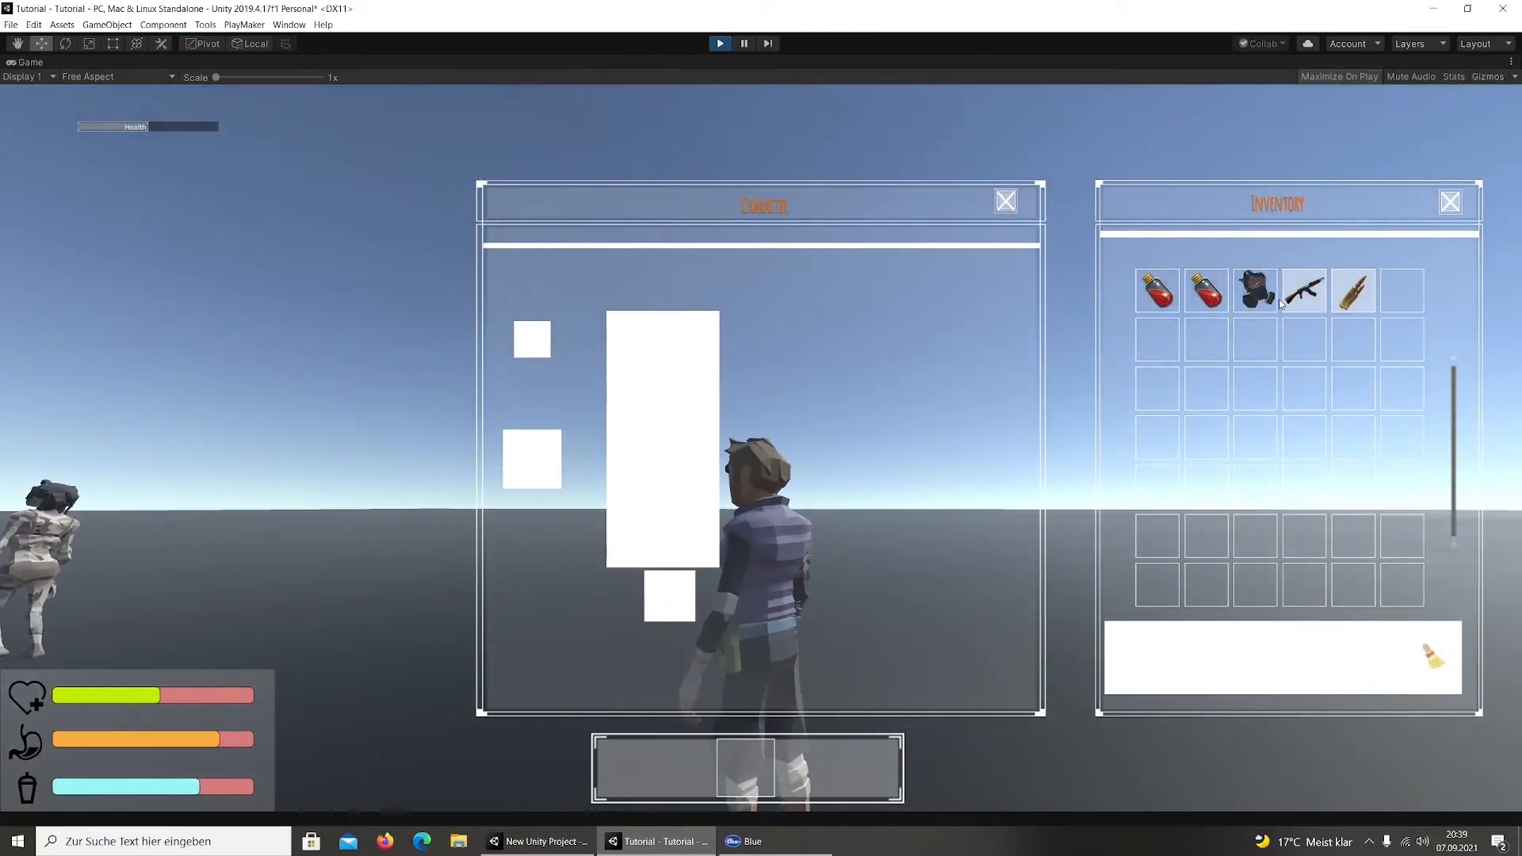
{"action": "right_click", "coordinate": [1307, 292]}
{"action": "key", "text": "i"}
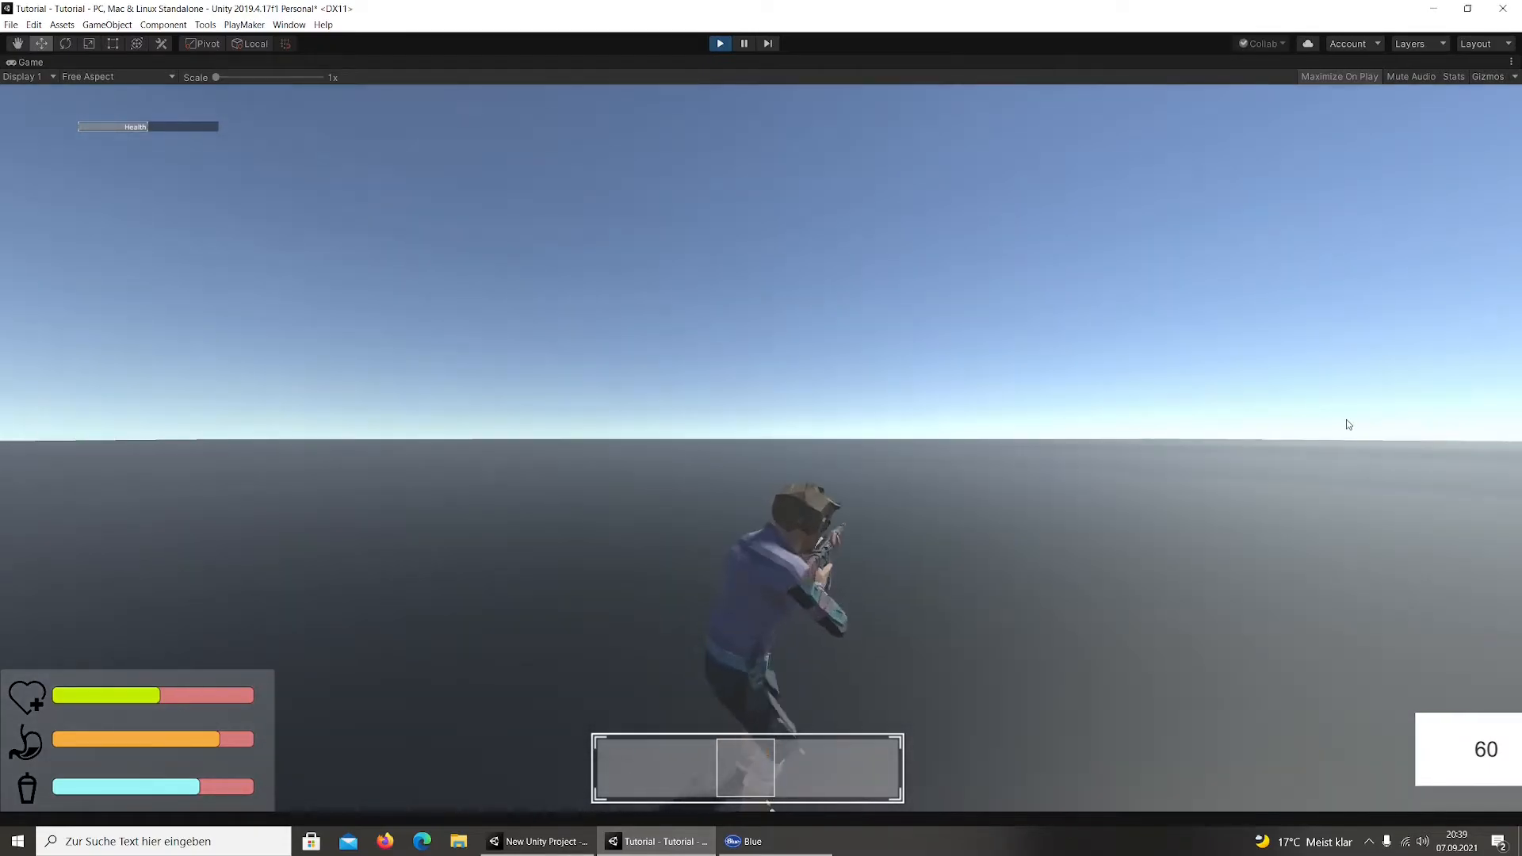
{"action": "key", "text": "c"}
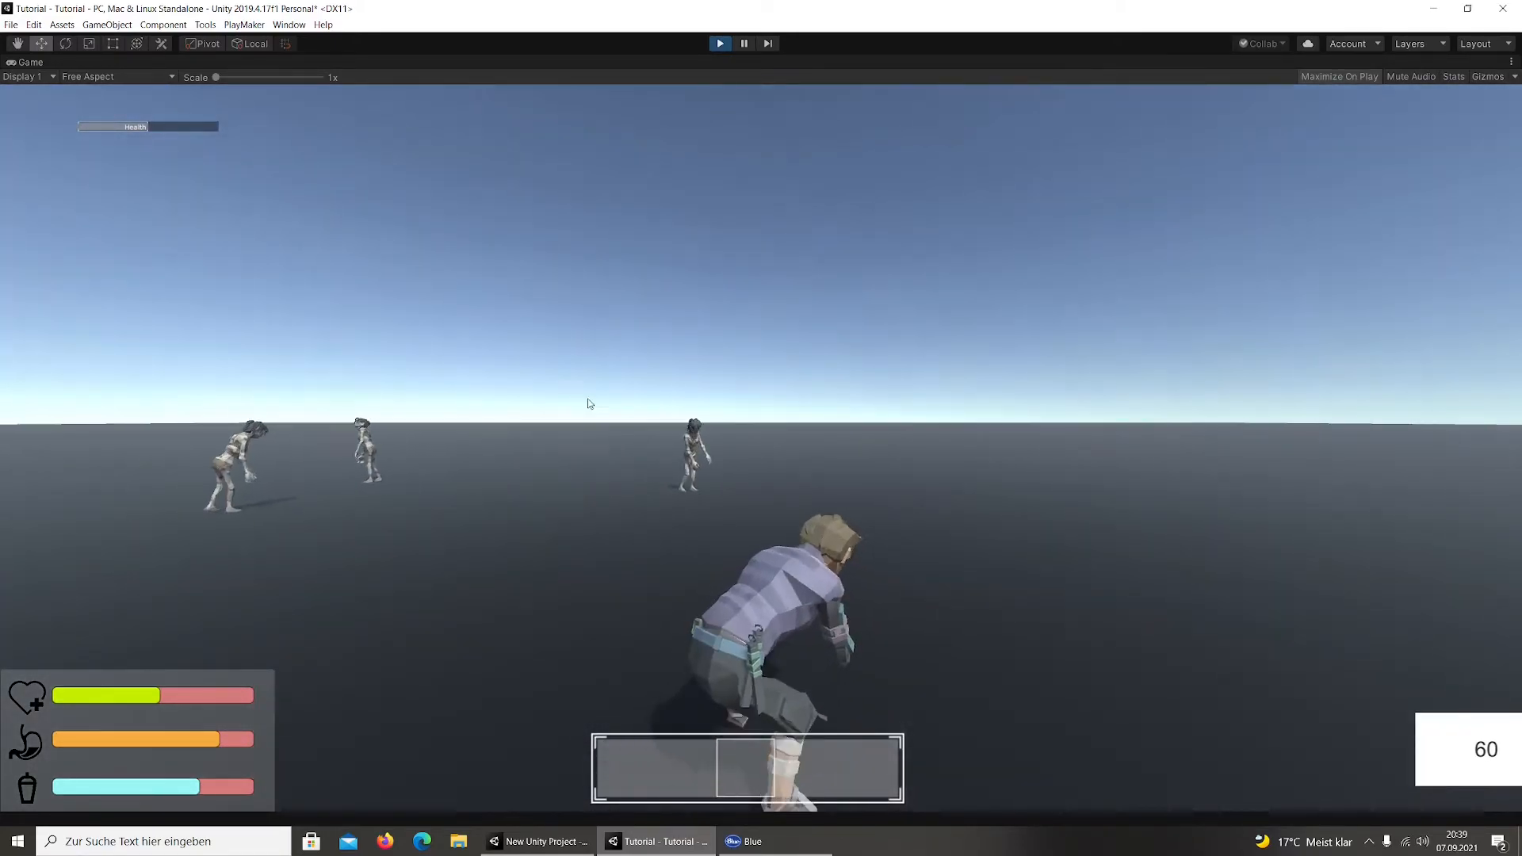
Test aiming and shooting at a zombie while crouched, and moving backward and forward with the rifle
{"action": "right_click", "coordinate": [667, 386]}
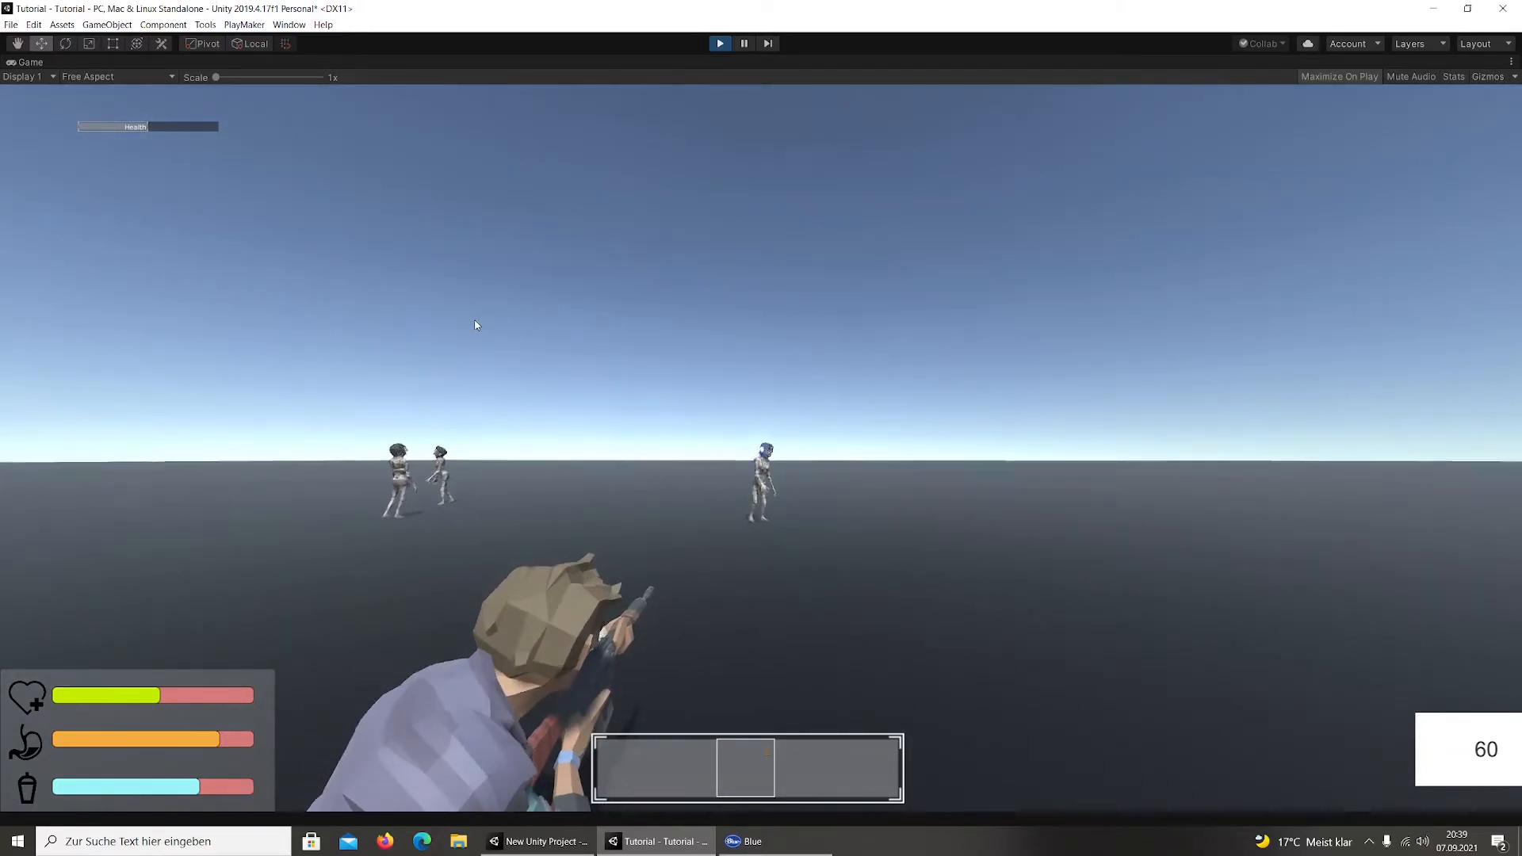
{"action": "left_click", "coordinate": [475, 320]}
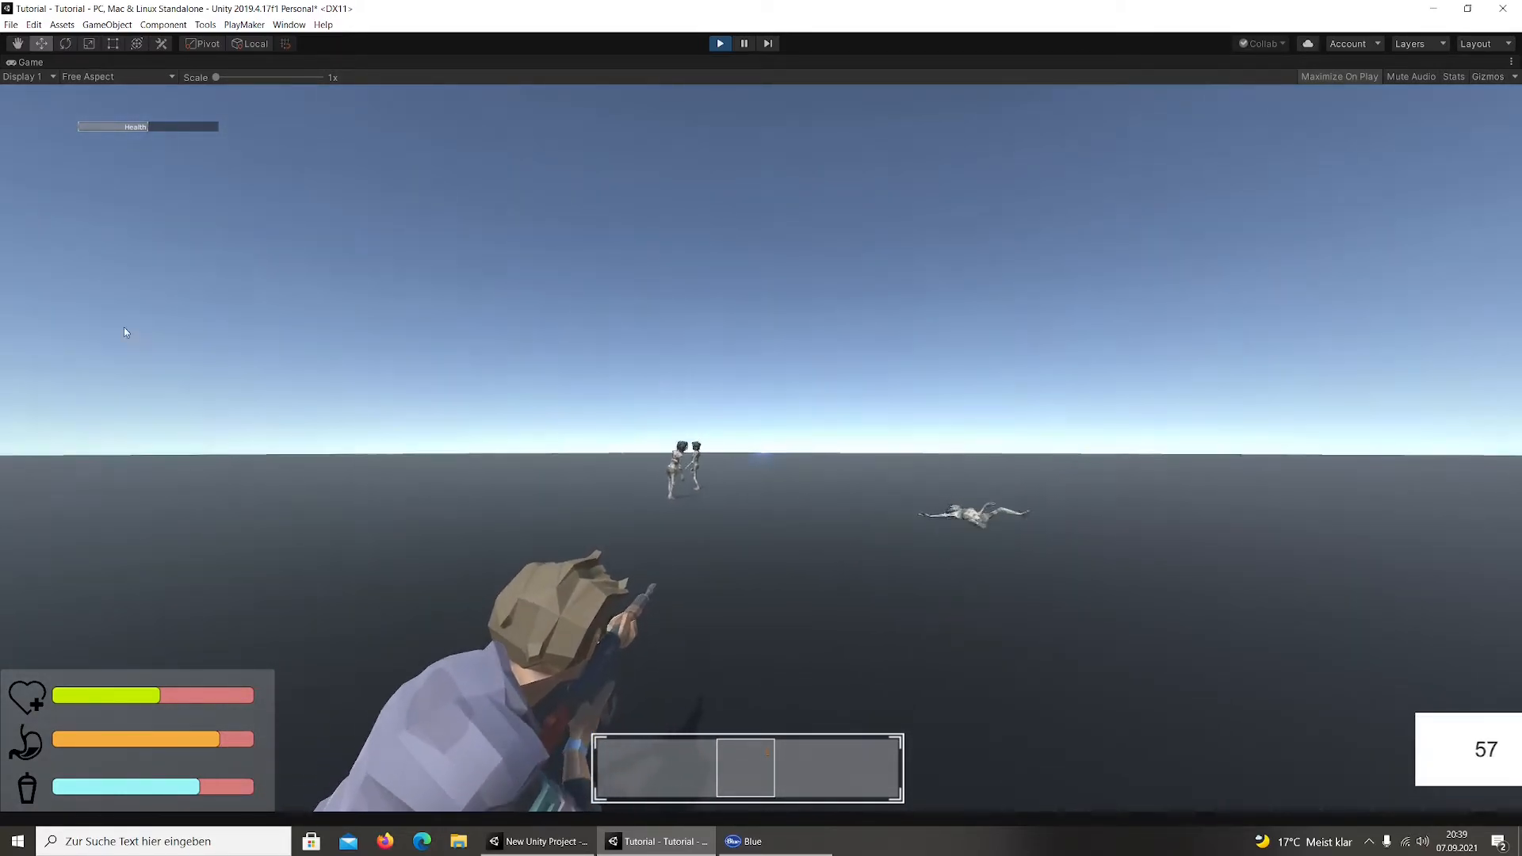
{"action": "key", "text": "s"}
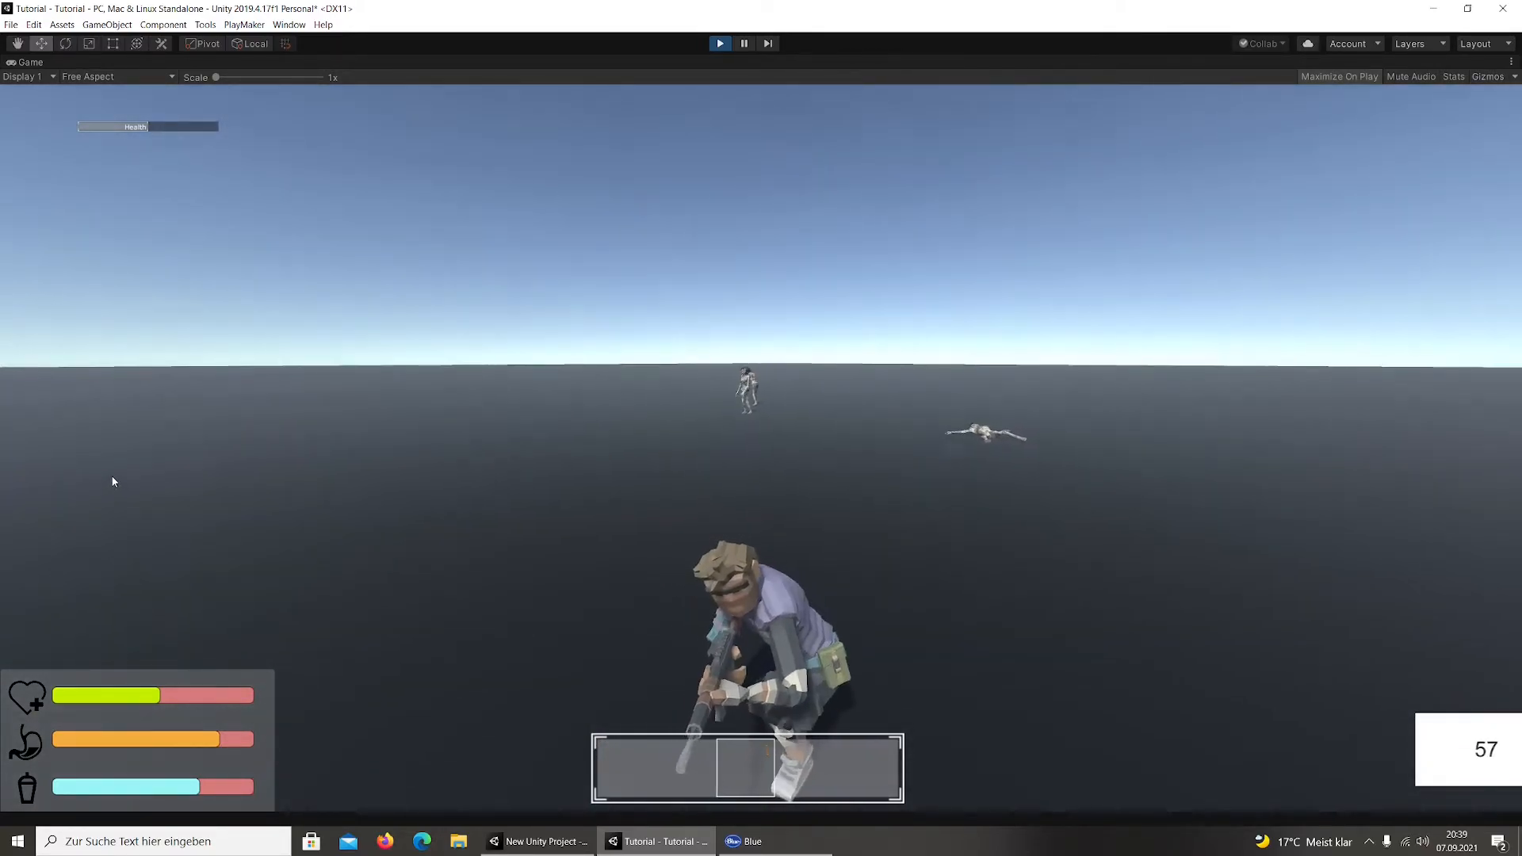
{"action": "key", "text": "w"}
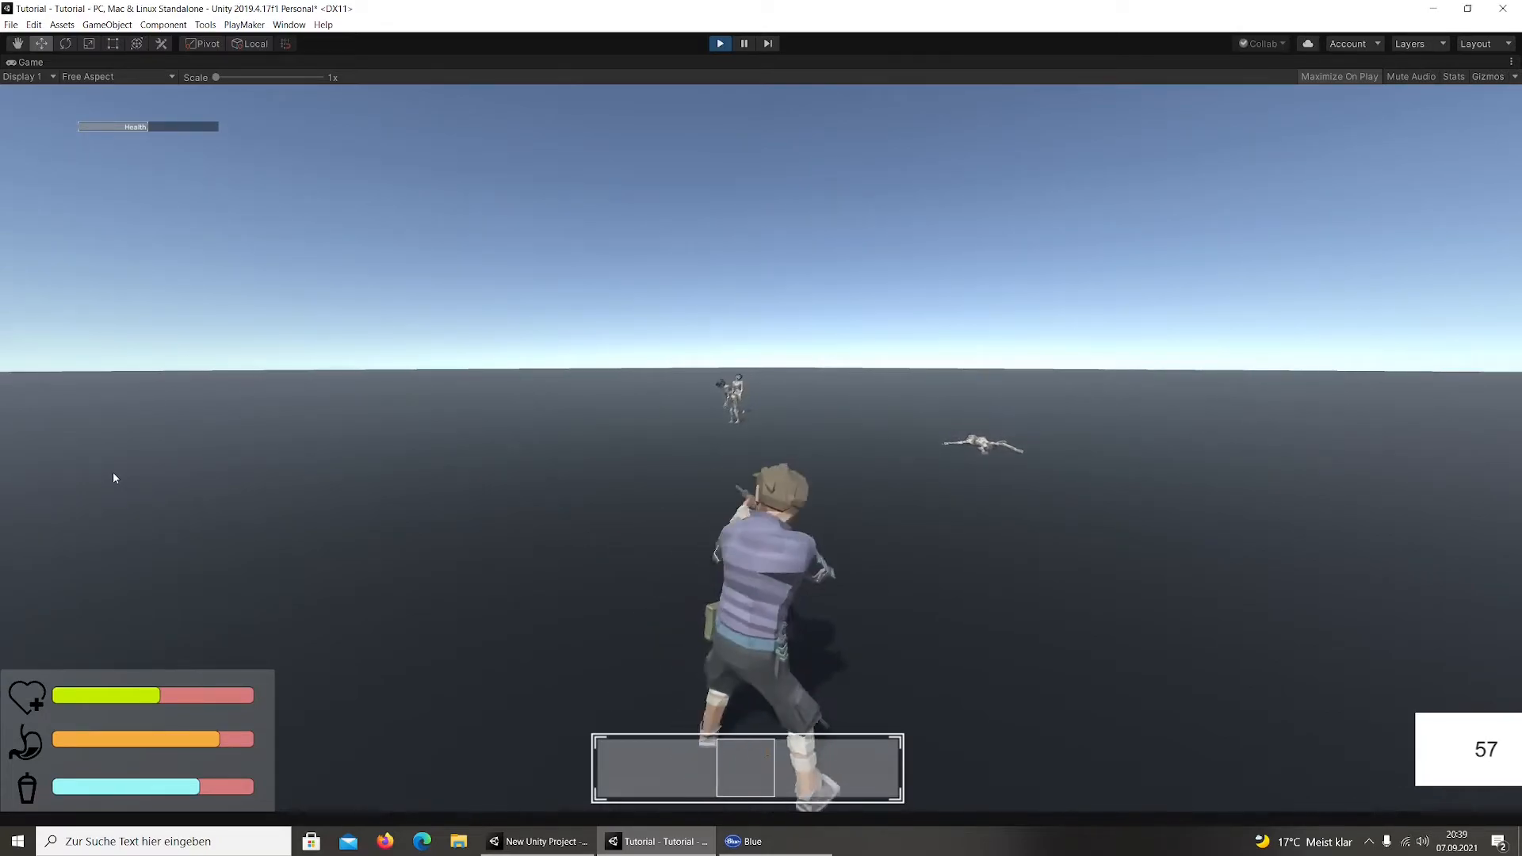
Toggle crouching repeatedly and walk forward to test the rifle's crouch transitions and walk animation
{"action": "key", "text": "c"}
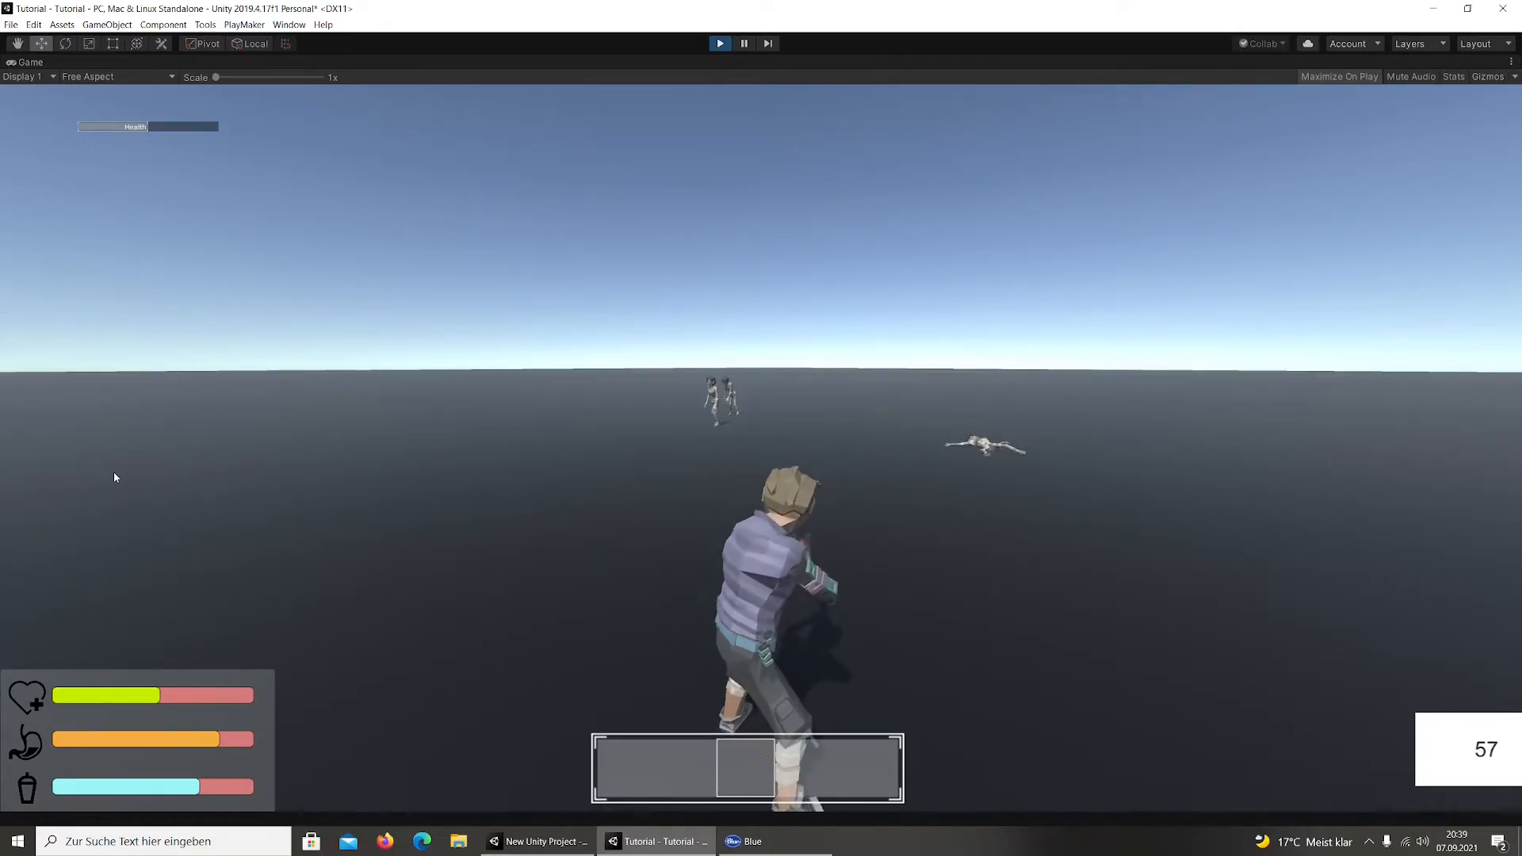
{"action": "key", "text": "c"}
{"action": "key", "text": "c"}
{"action": "key", "text": "c"}
{"action": "key", "text": "c"}
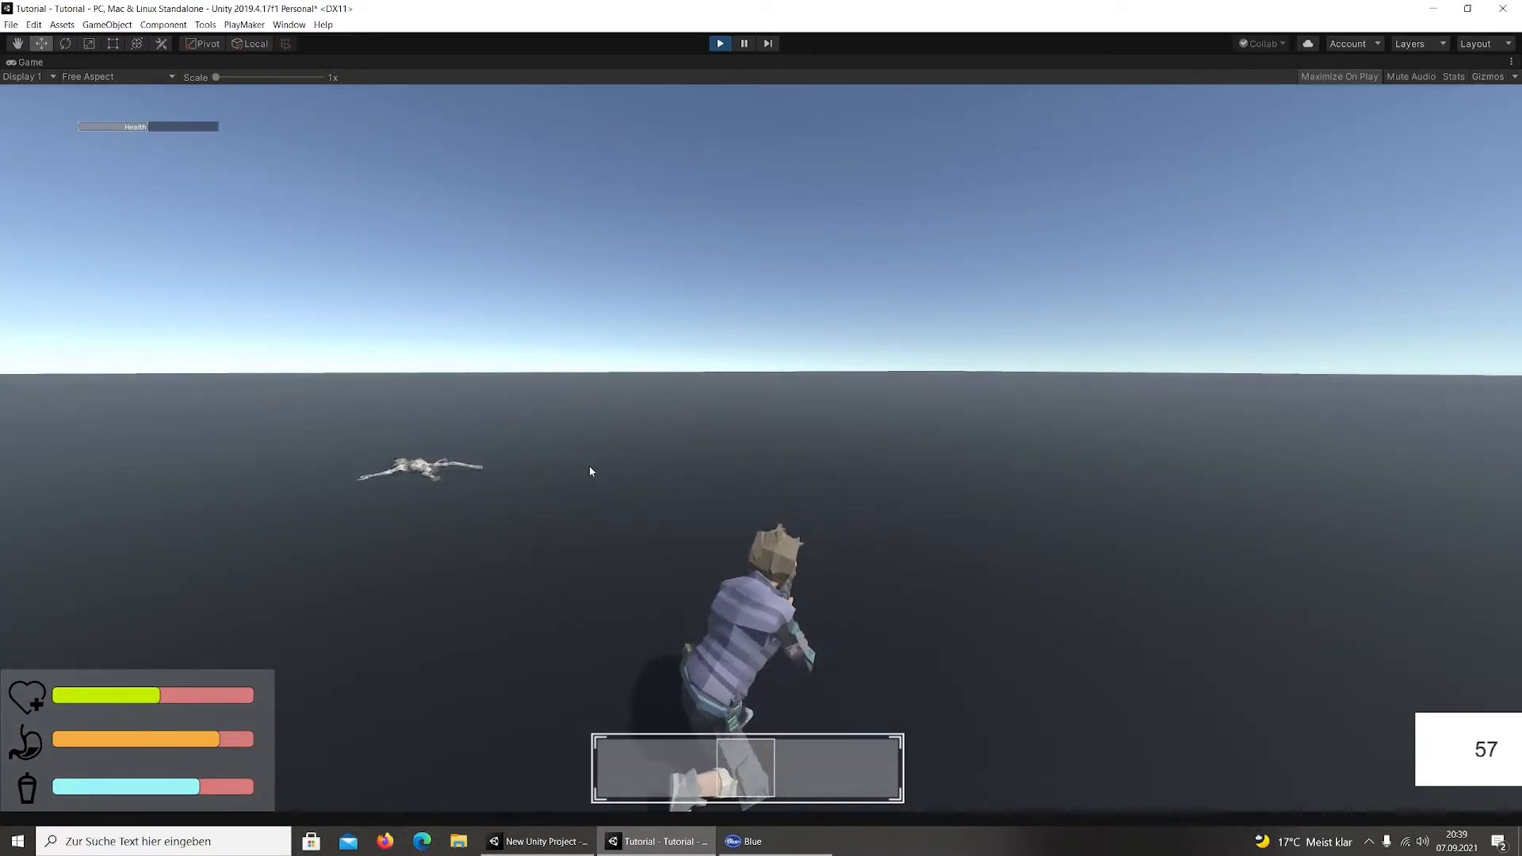
{"action": "key", "text": "w"}
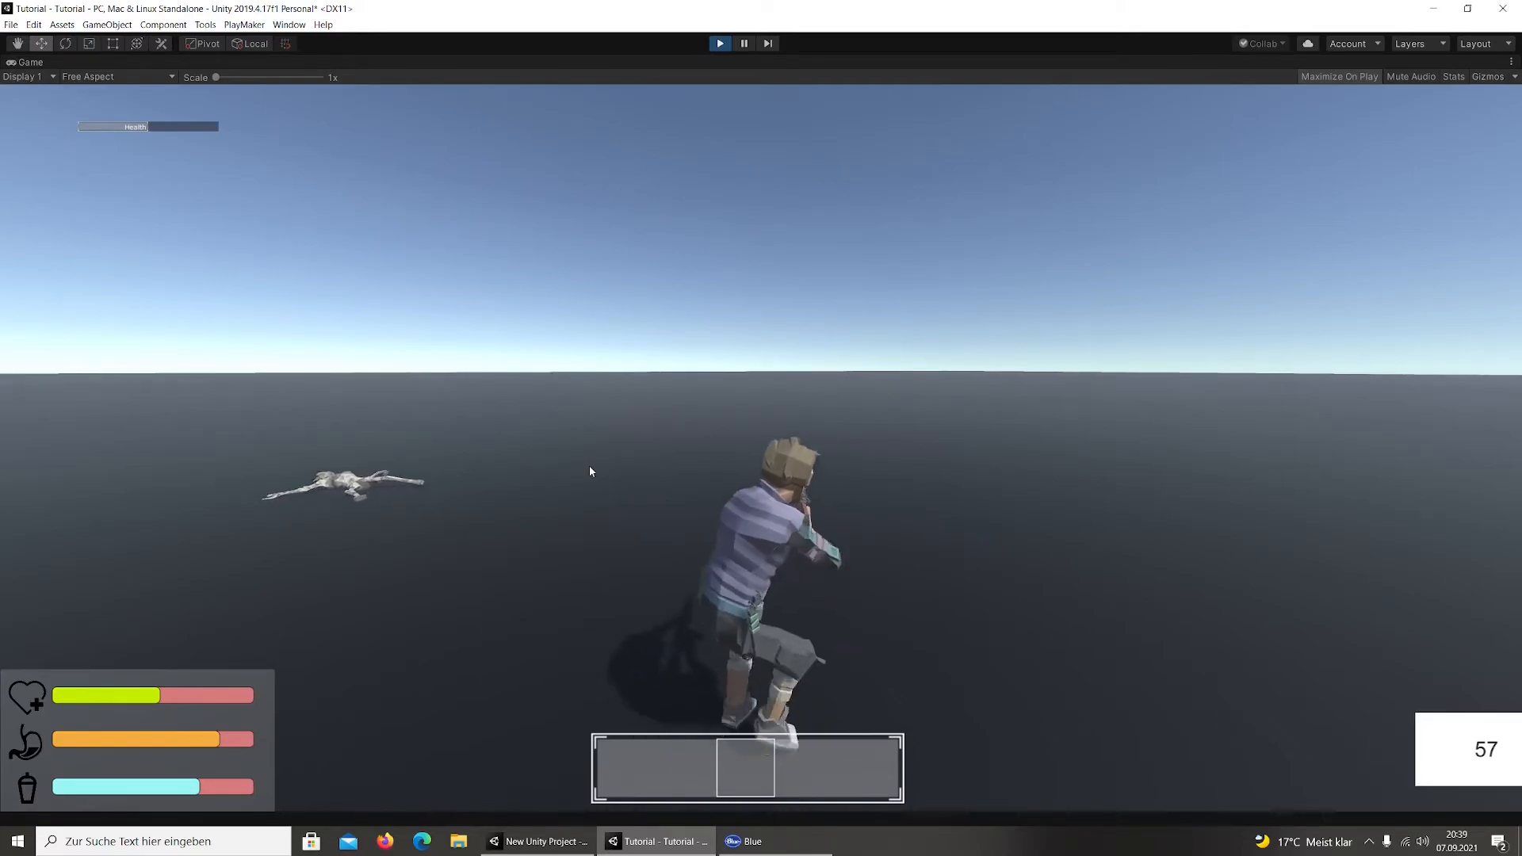
Toggle the player's crouch several times, and aim the rifle while turning the camera to check the transitions
{"action": "key", "text": "c"}
{"action": "key", "text": "c"}
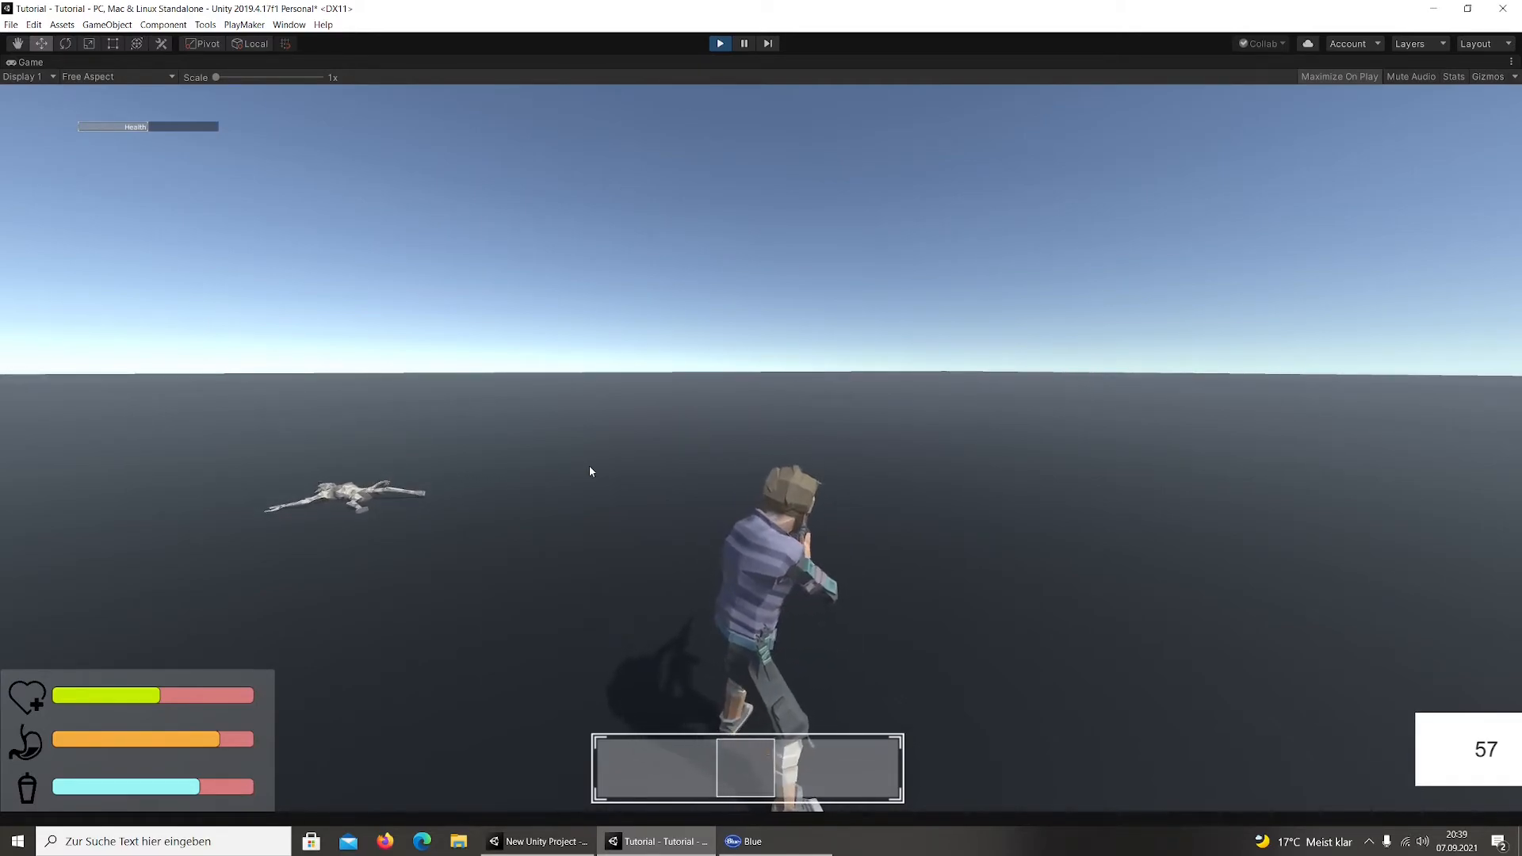
{"action": "key", "text": "c"}
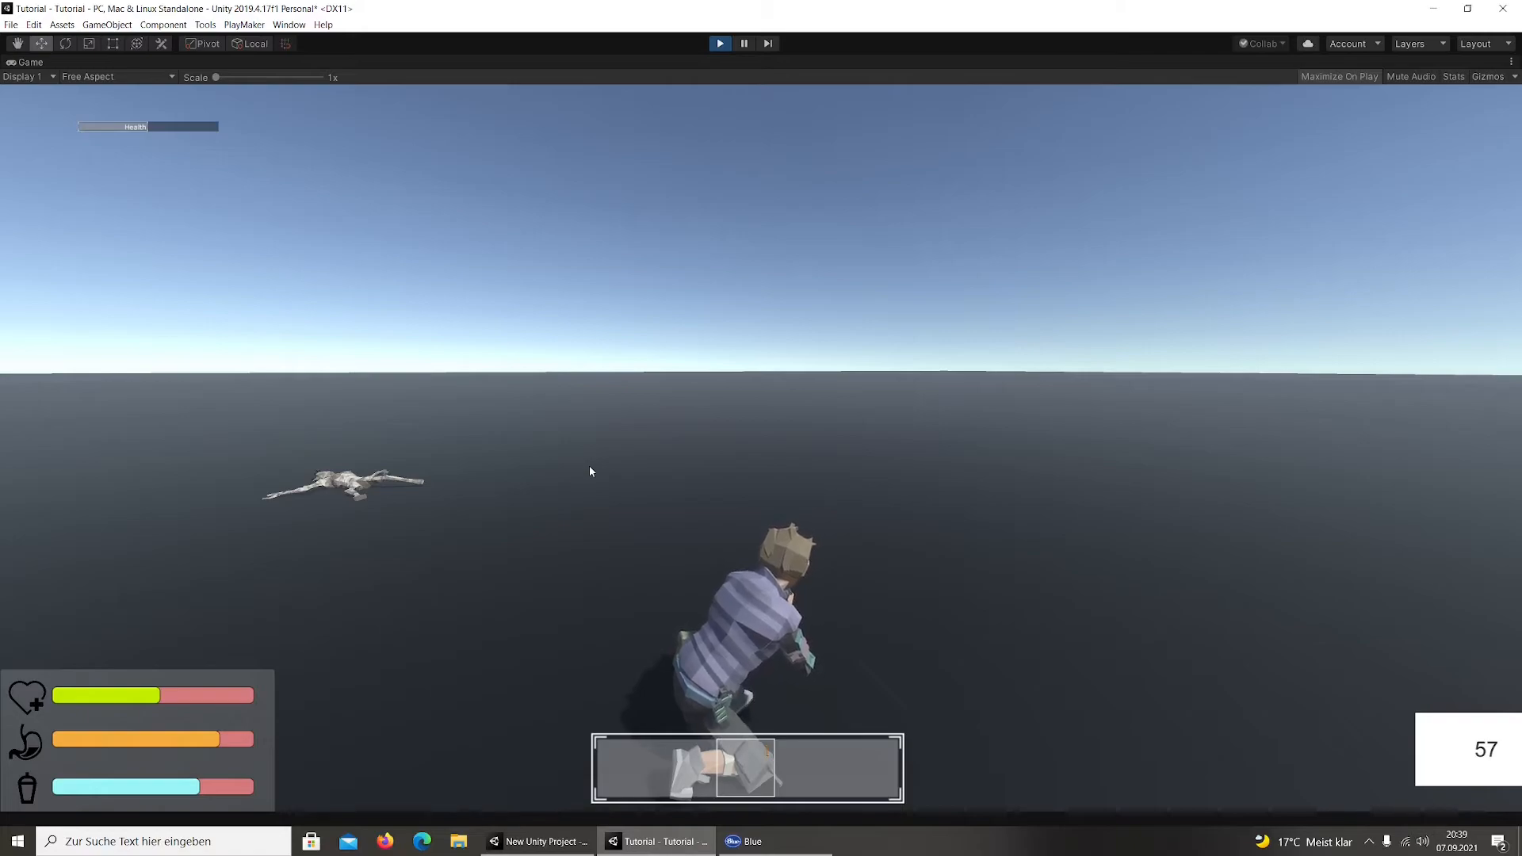
{"action": "key", "text": "c"}
{"action": "right_click_drag", "start_coordinate": [590, 466], "coordinate": [6, 396]}
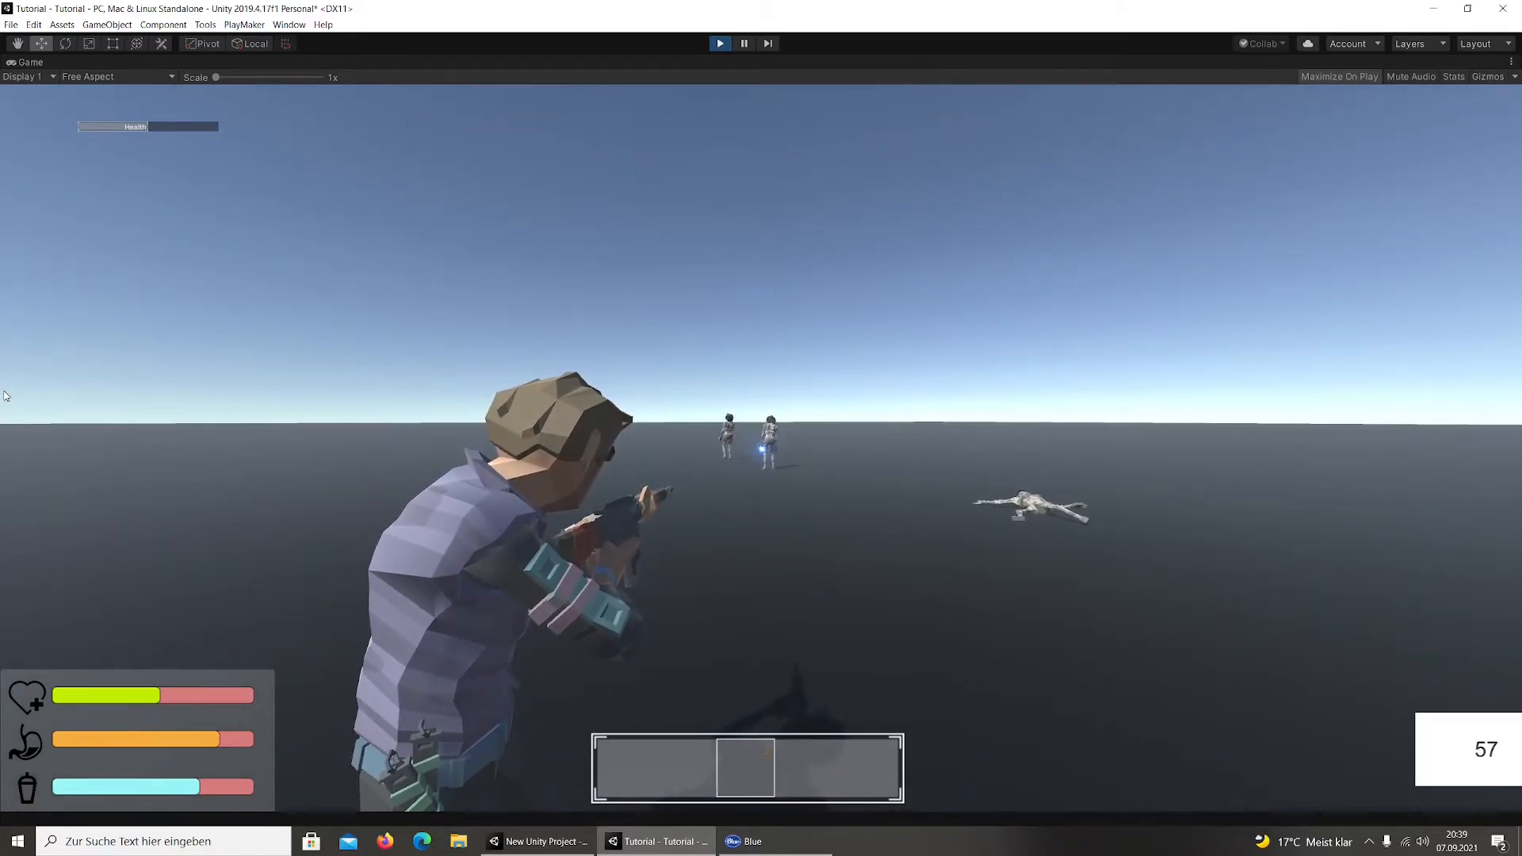
{"action": "left_click_drag", "start_coordinate": [7, 396], "coordinate": [131, 359]}
{"action": "right_click_drag", "start_coordinate": [130, 360], "coordinate": [130, 540]}
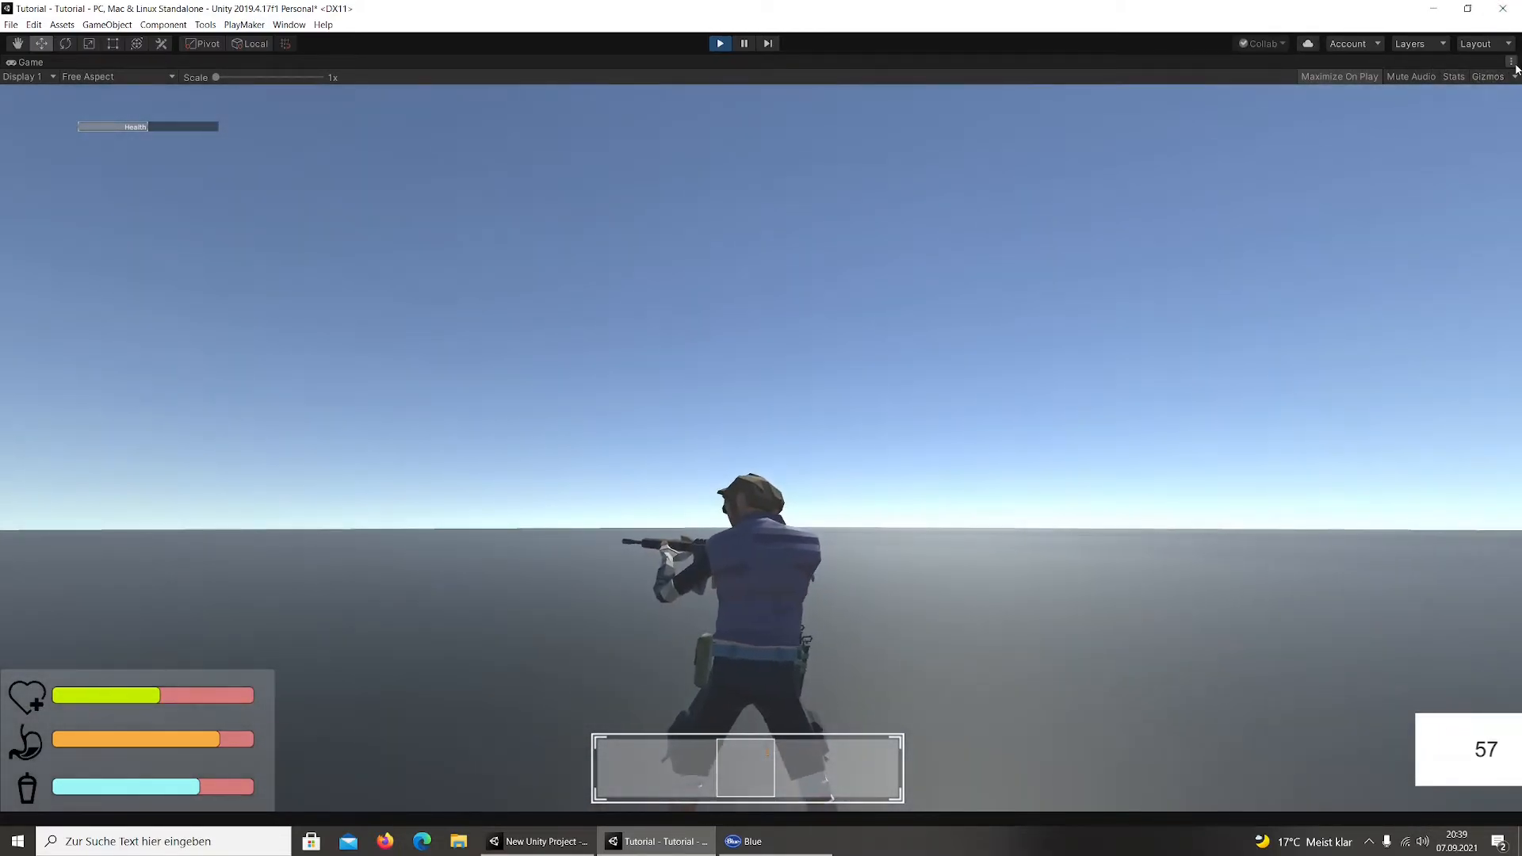
Restore the maximized Game view, and watch PlayerModel's Animator states and components while aiming the rifle
{"action": "left_click", "coordinate": [1511, 62]}
{"action": "left_click", "coordinate": [1363, 72]}
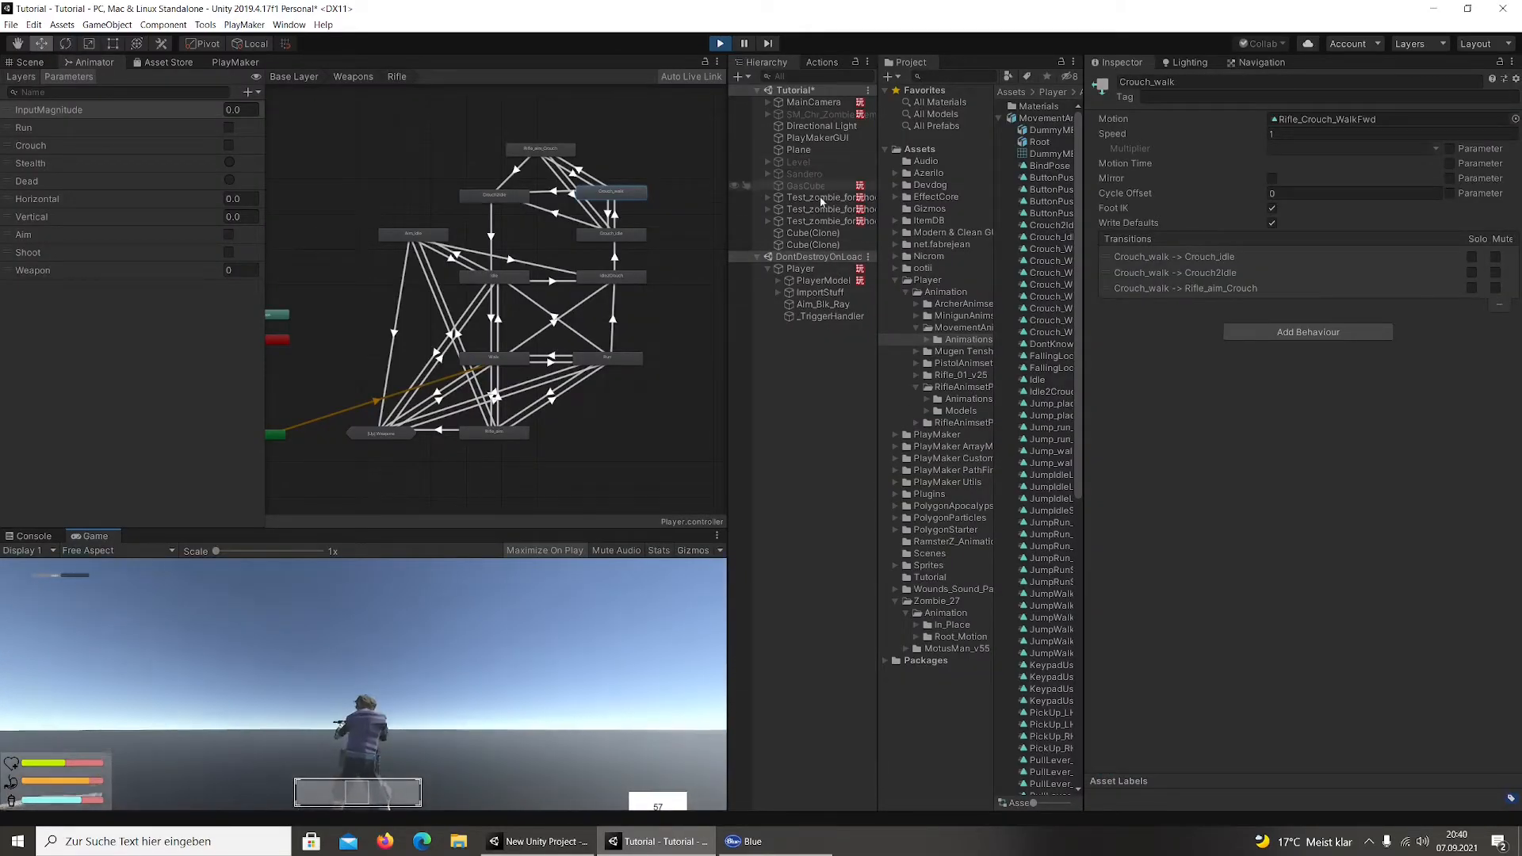
{"action": "left_click", "coordinate": [817, 279]}
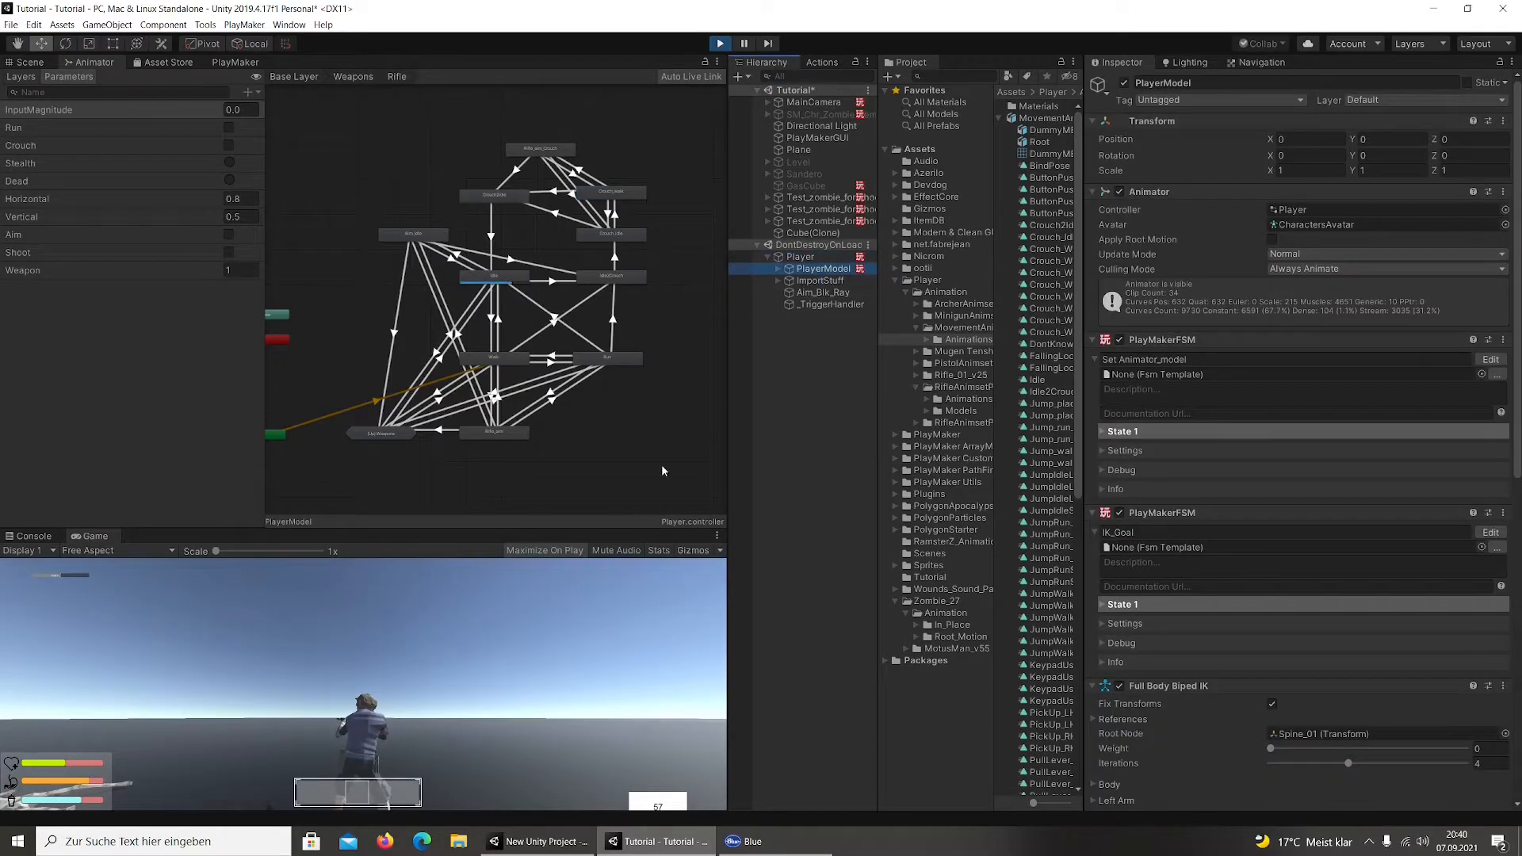
{"action": "right_click", "coordinate": [469, 666]}
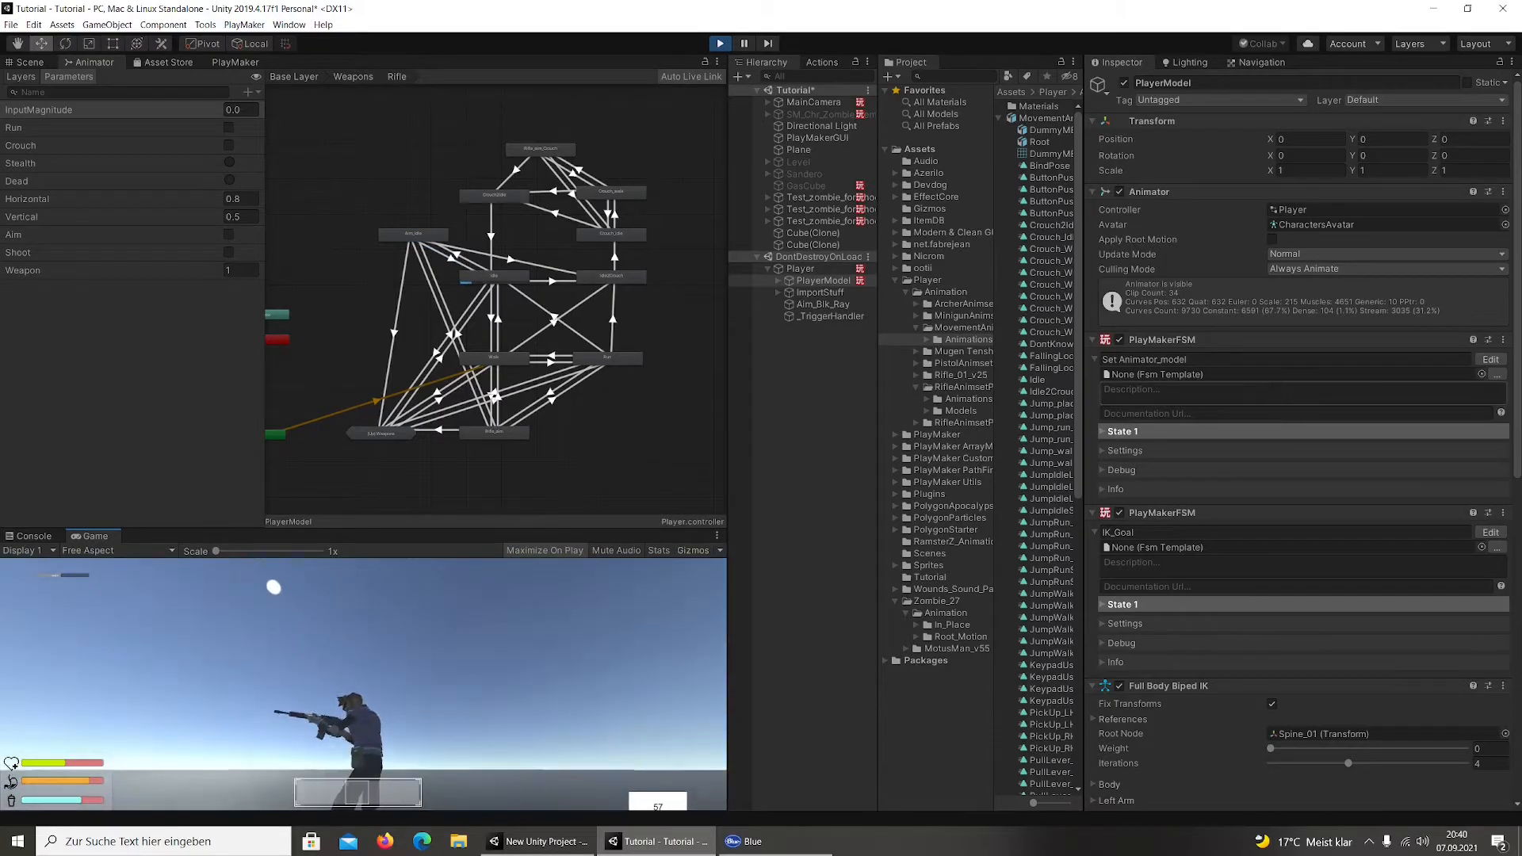
{"action": "scroll", "coordinate": [1325, 532], "scroll_direction": "down", "scroll_amount": 7}
{"action": "scroll", "coordinate": [1325, 532], "scroll_direction": "up", "scroll_amount": 7}
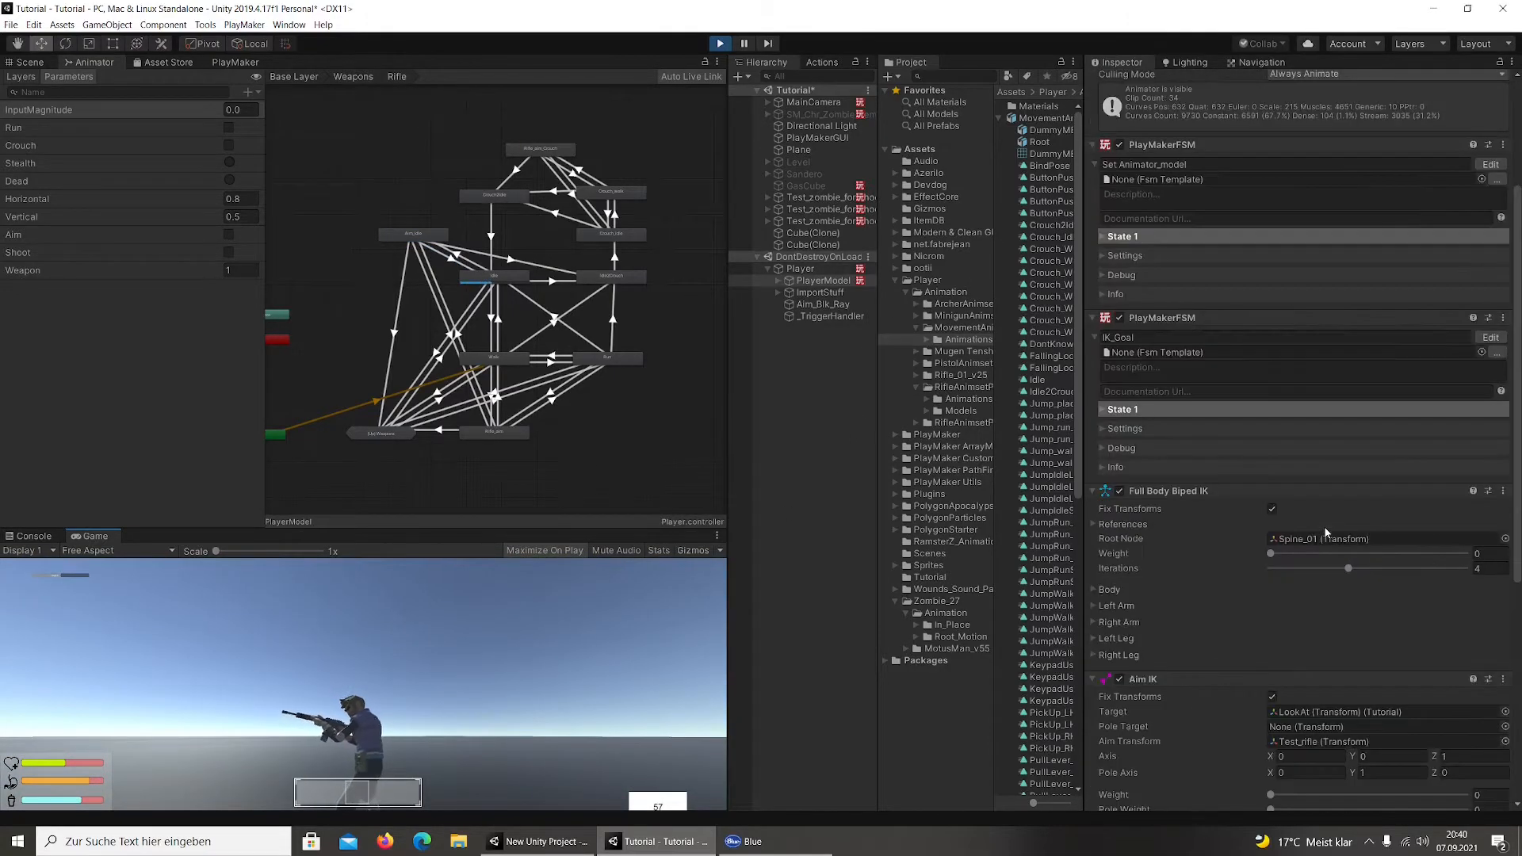
{"action": "scroll", "coordinate": [1311, 410], "scroll_direction": "up", "scroll_amount": 2}
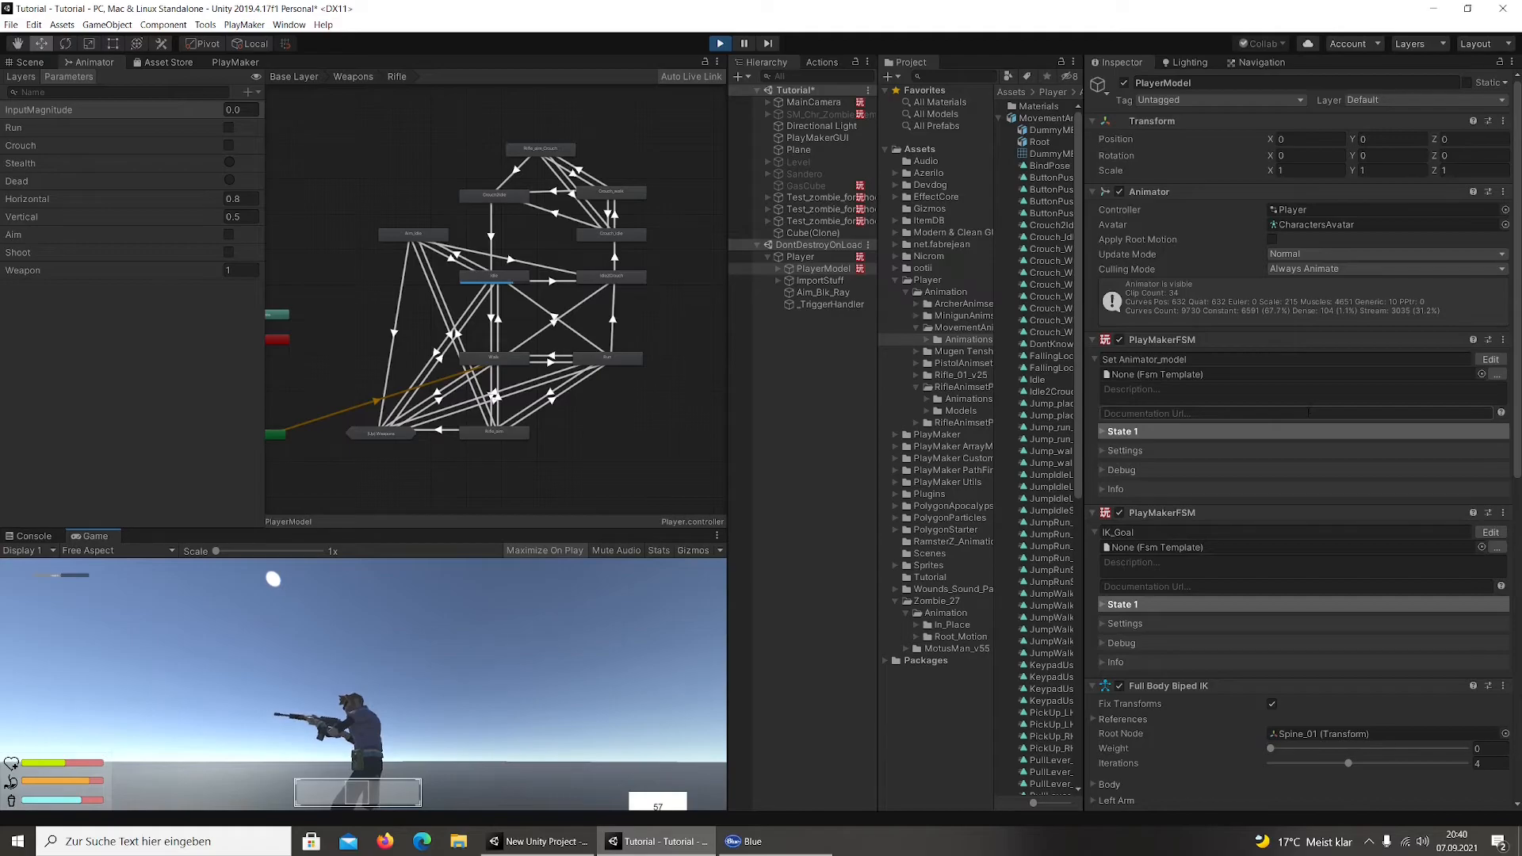
Open the Player's Animator FSM in PlayMaker and watch its active state while aiming and toggling crouch
{"action": "left_click", "coordinate": [801, 268]}
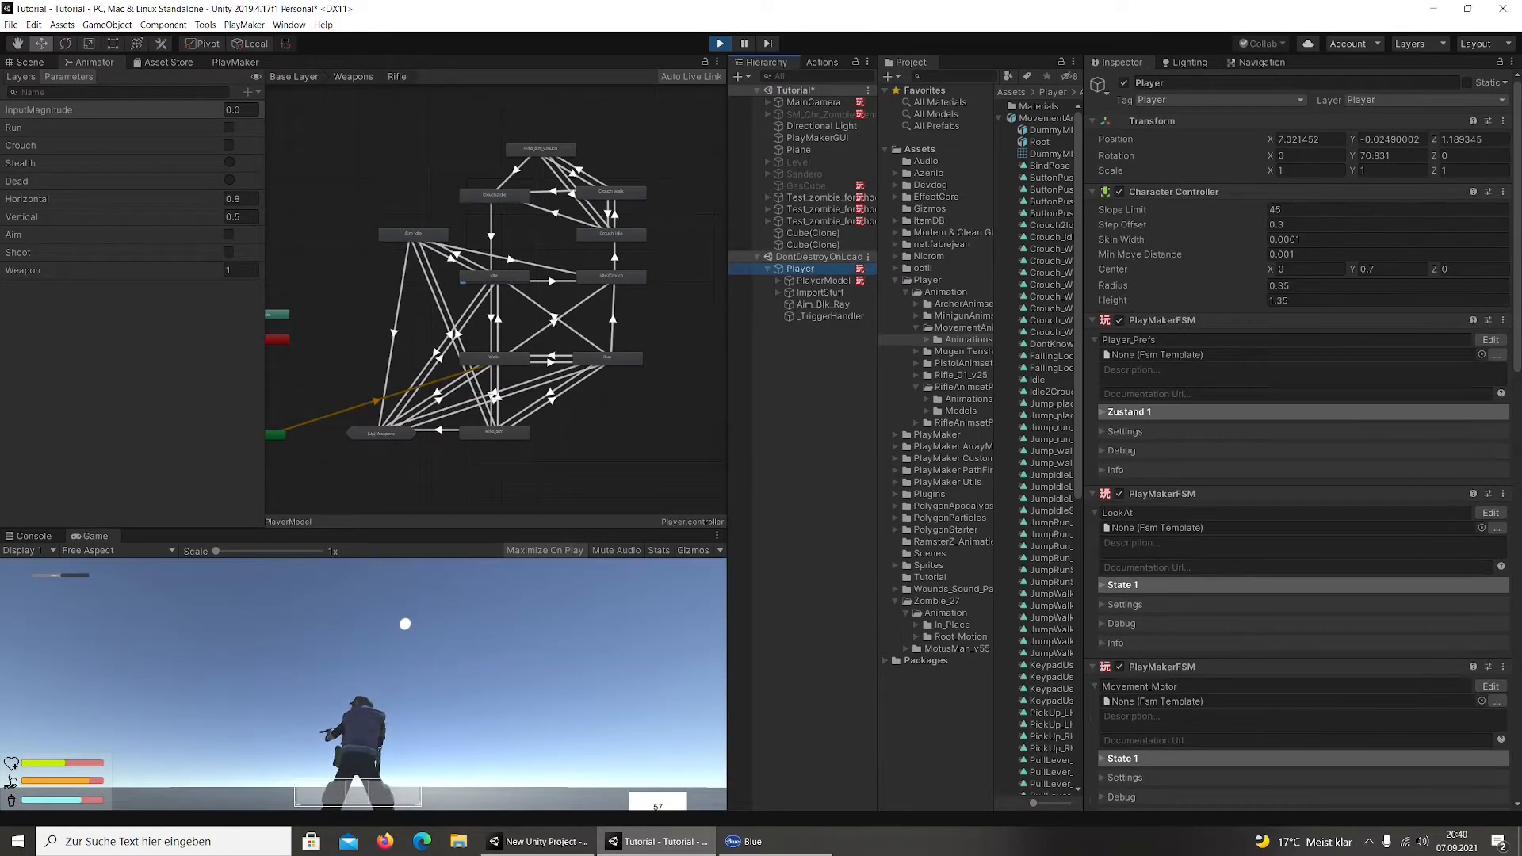
{"action": "scroll", "coordinate": [1447, 597], "scroll_direction": "down", "scroll_amount": 10}
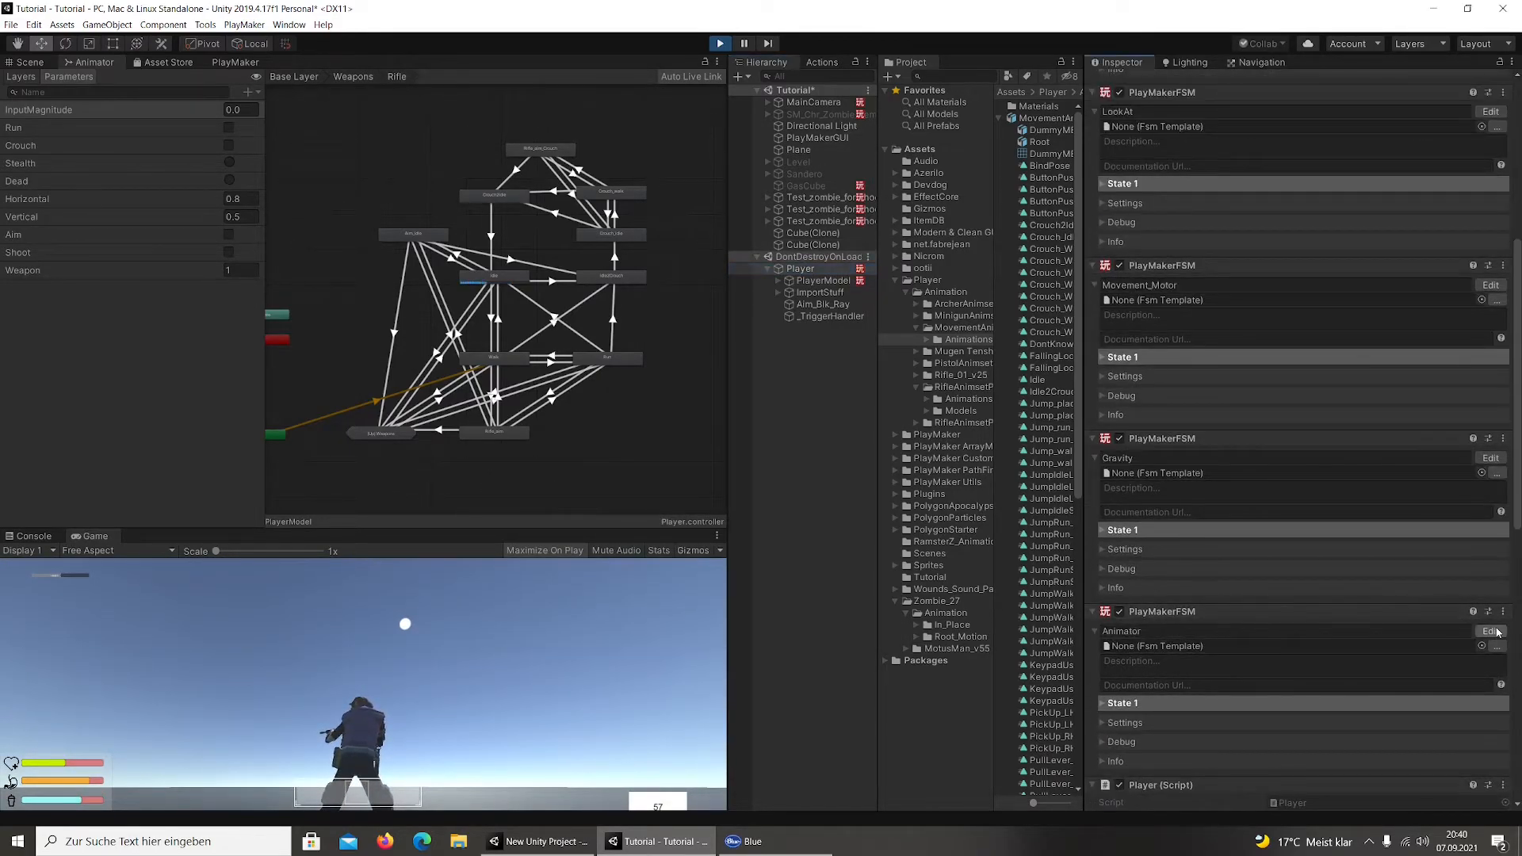
{"action": "left_click", "coordinate": [1490, 631]}
{"action": "right_click", "coordinate": [311, 728]}
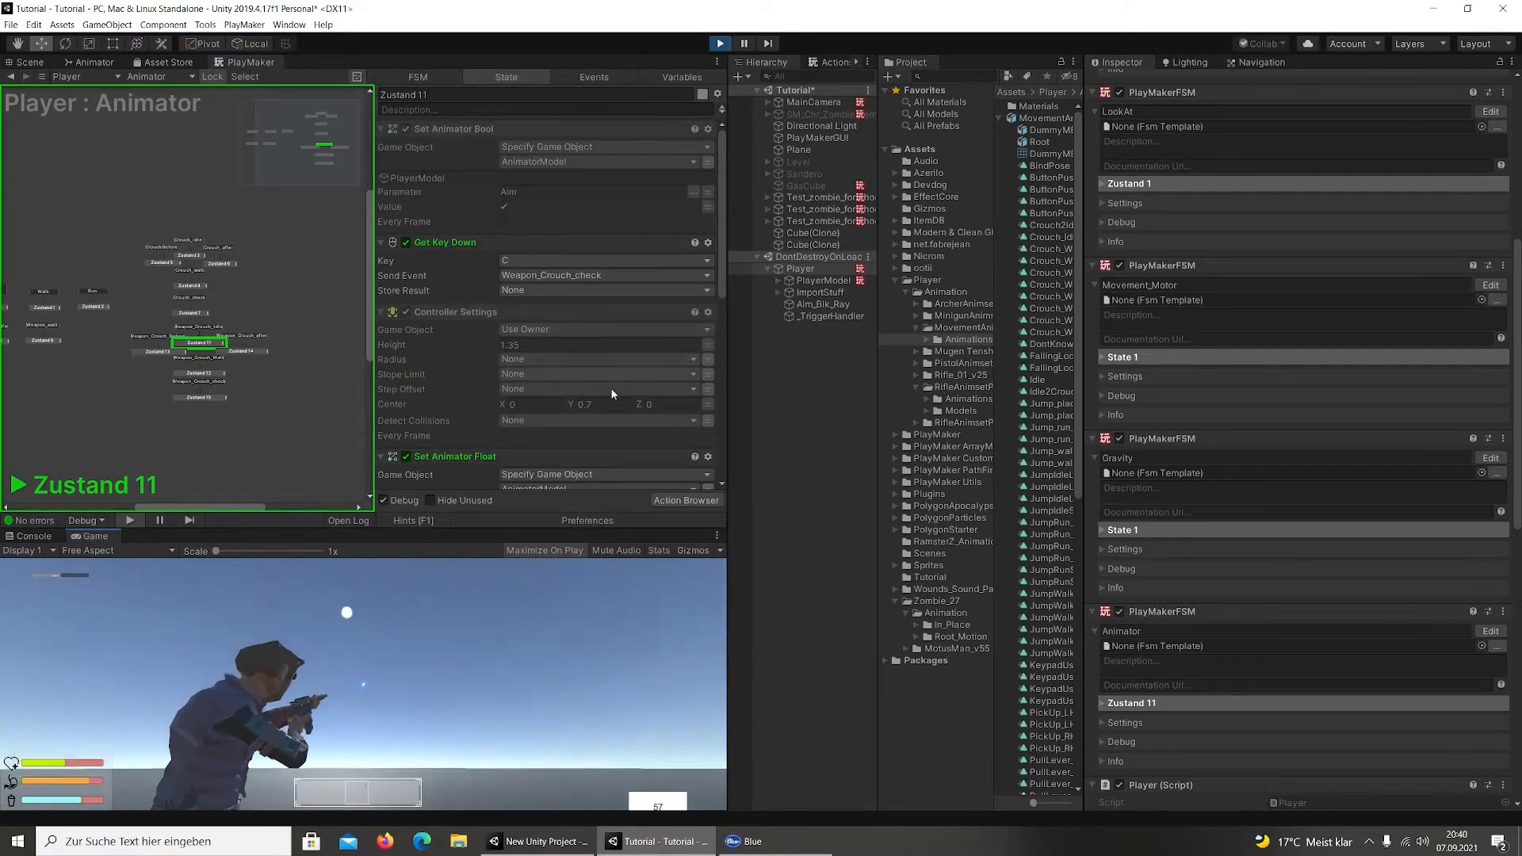
{"action": "key", "text": "c"}
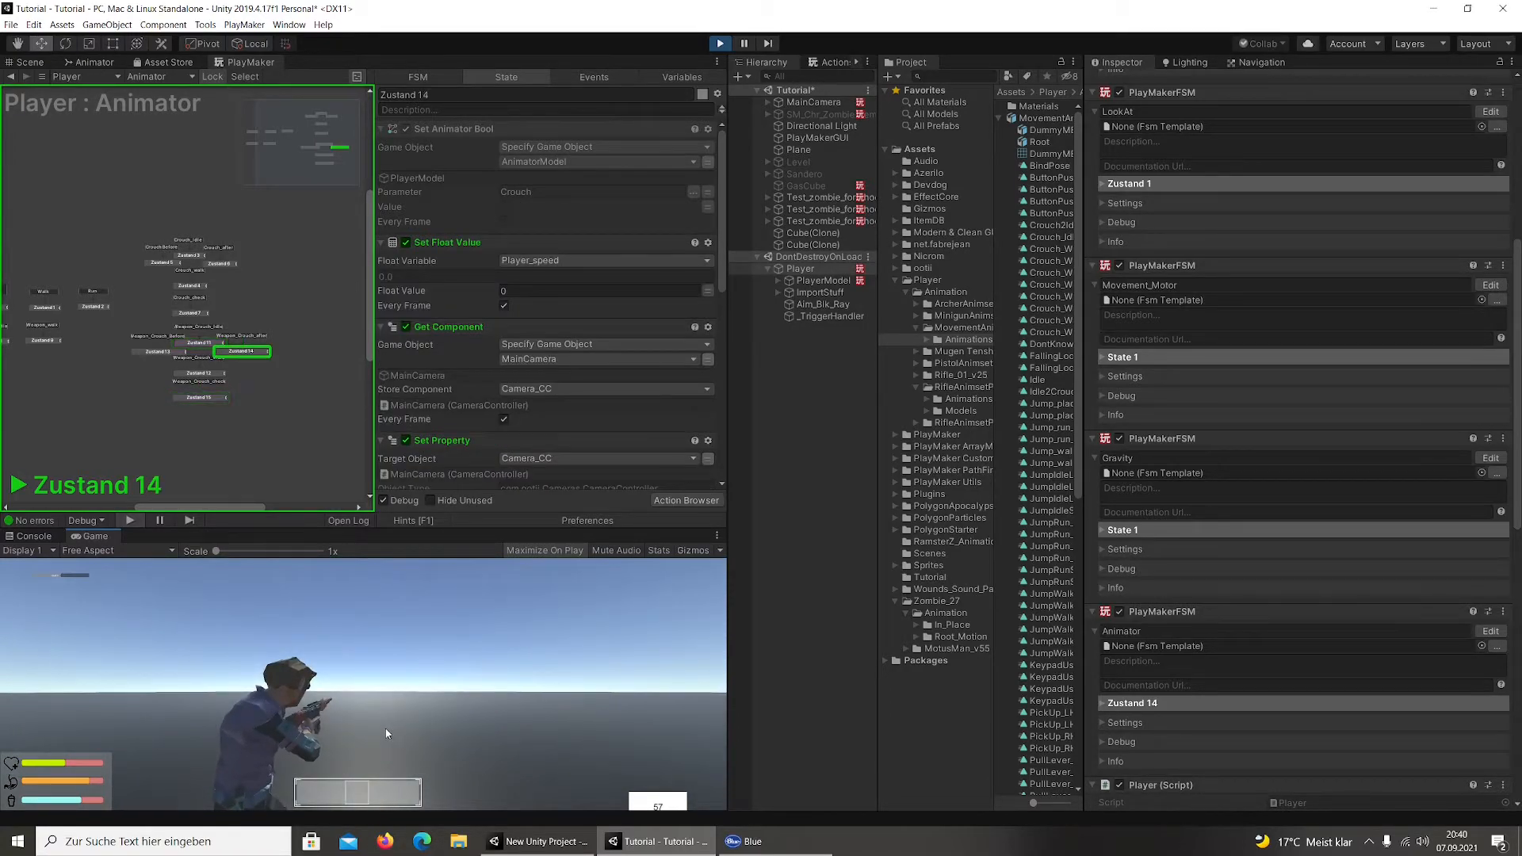
{"action": "key", "text": "c"}
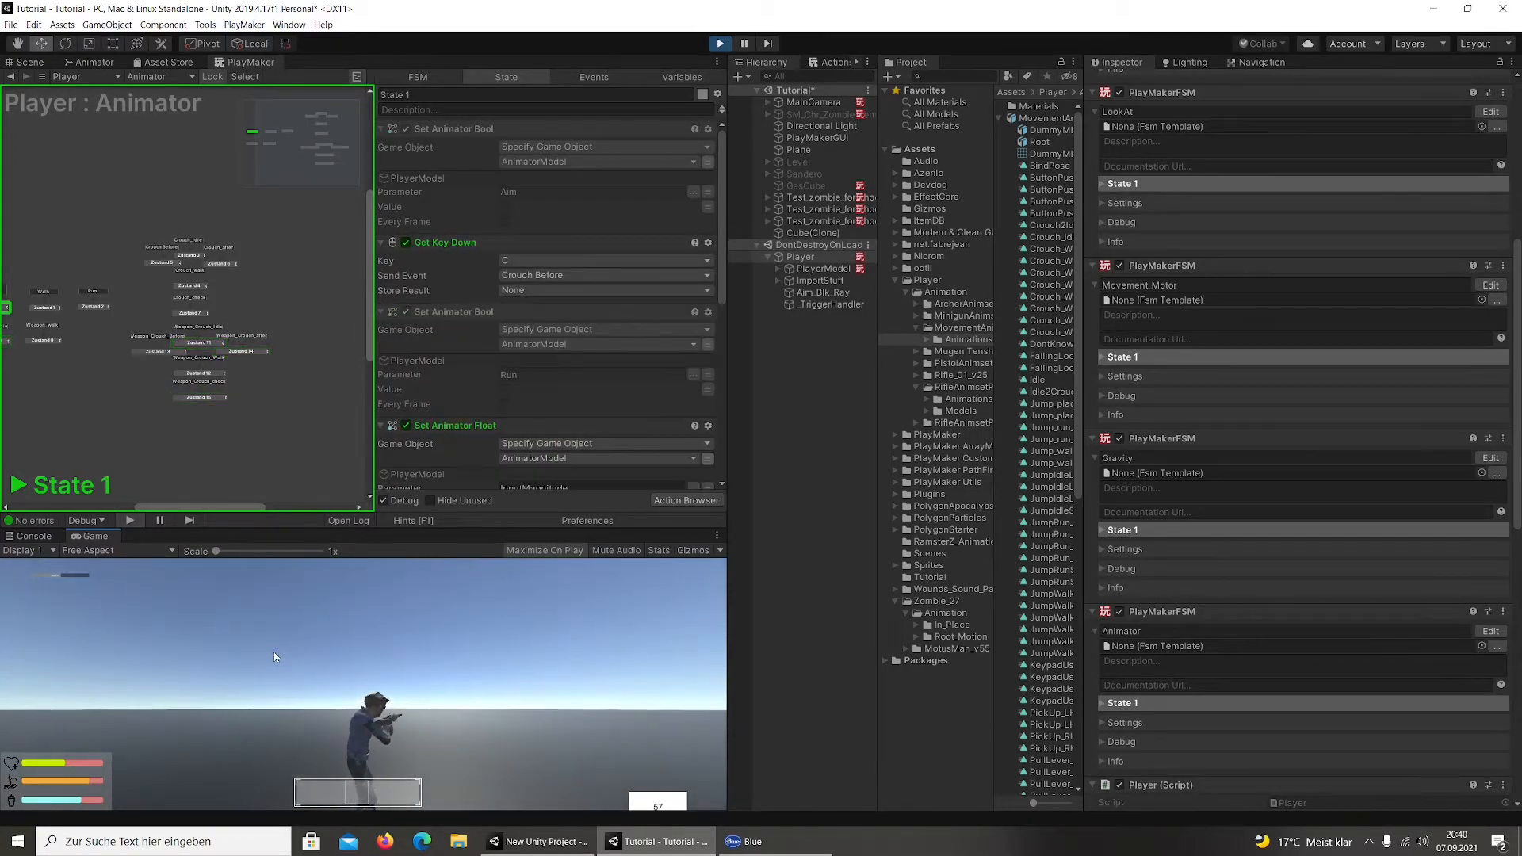
Stop the game and examine the crouch checks and their send events in Zustand 8 of the Animator FSM
{"action": "key", "text": "ctrl+p"}
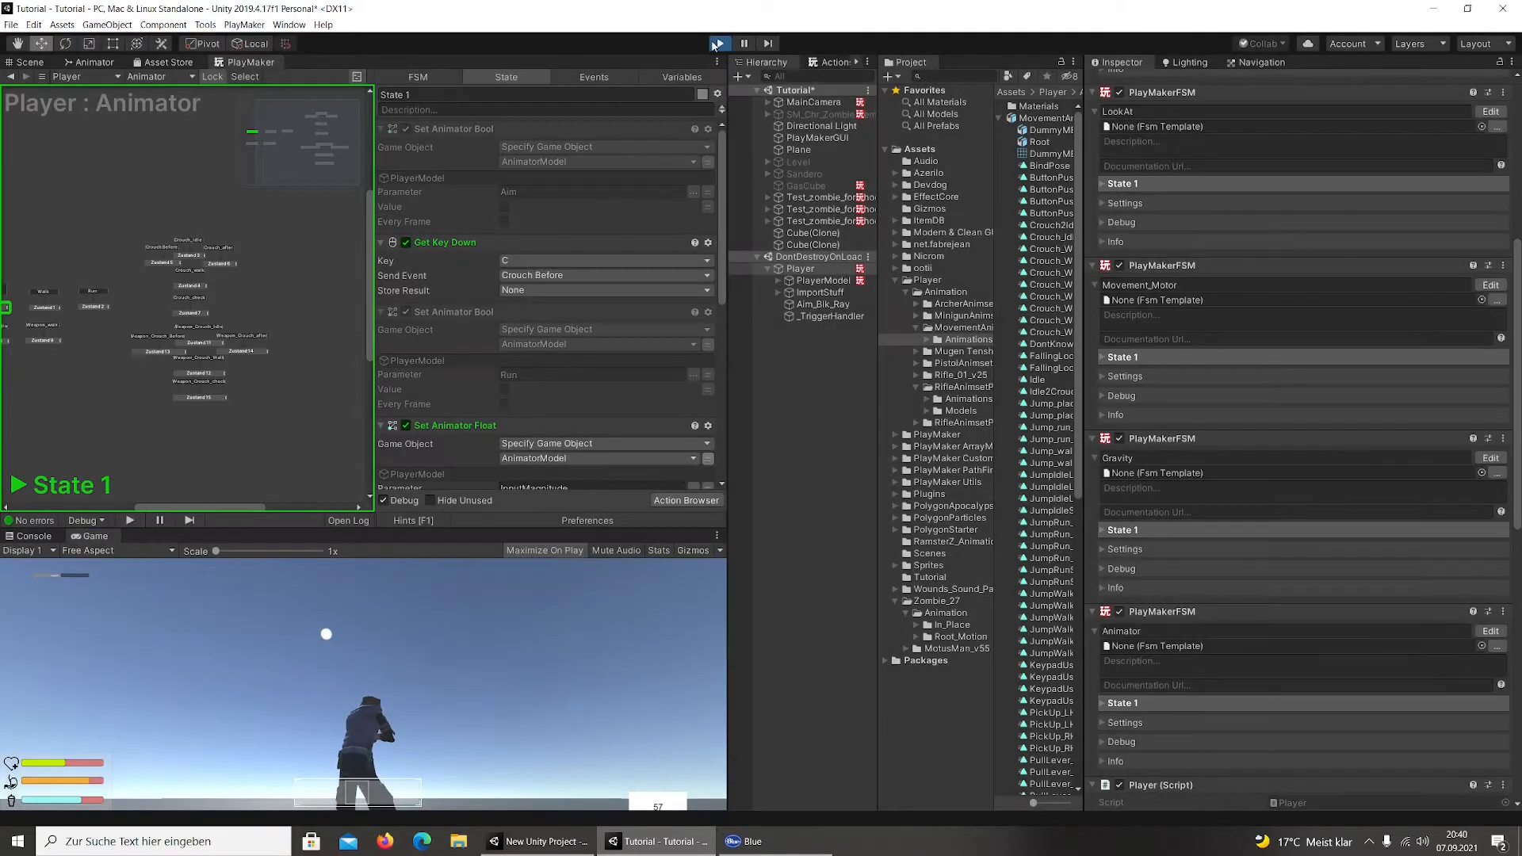
{"action": "left_click", "coordinate": [151, 351]}
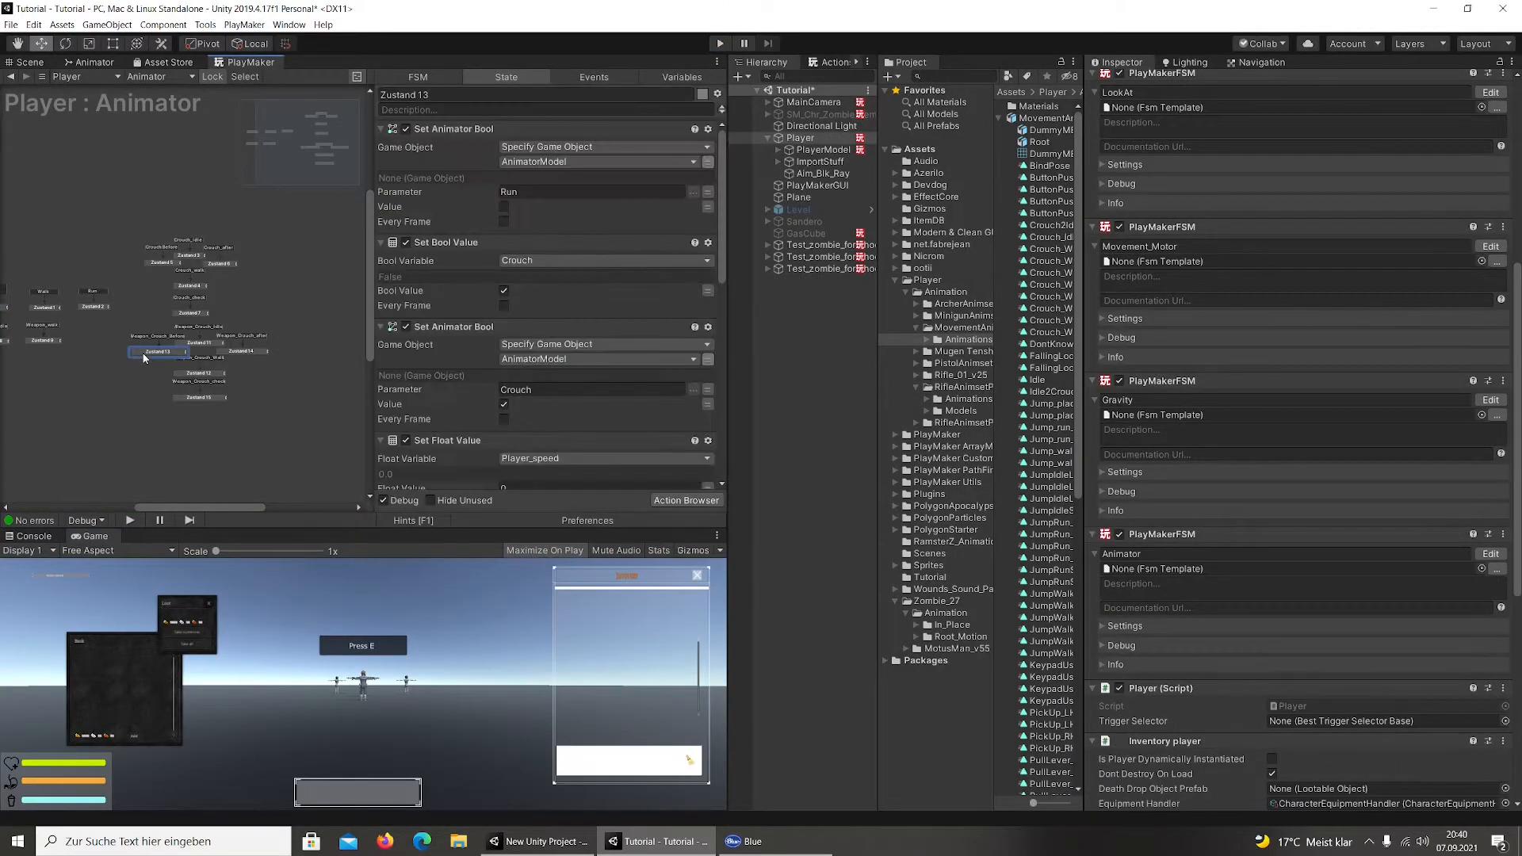
{"action": "middle_click_drag", "start_coordinate": [45, 398], "coordinate": [218, 383]}
{"action": "left_click", "coordinate": [151, 327]}
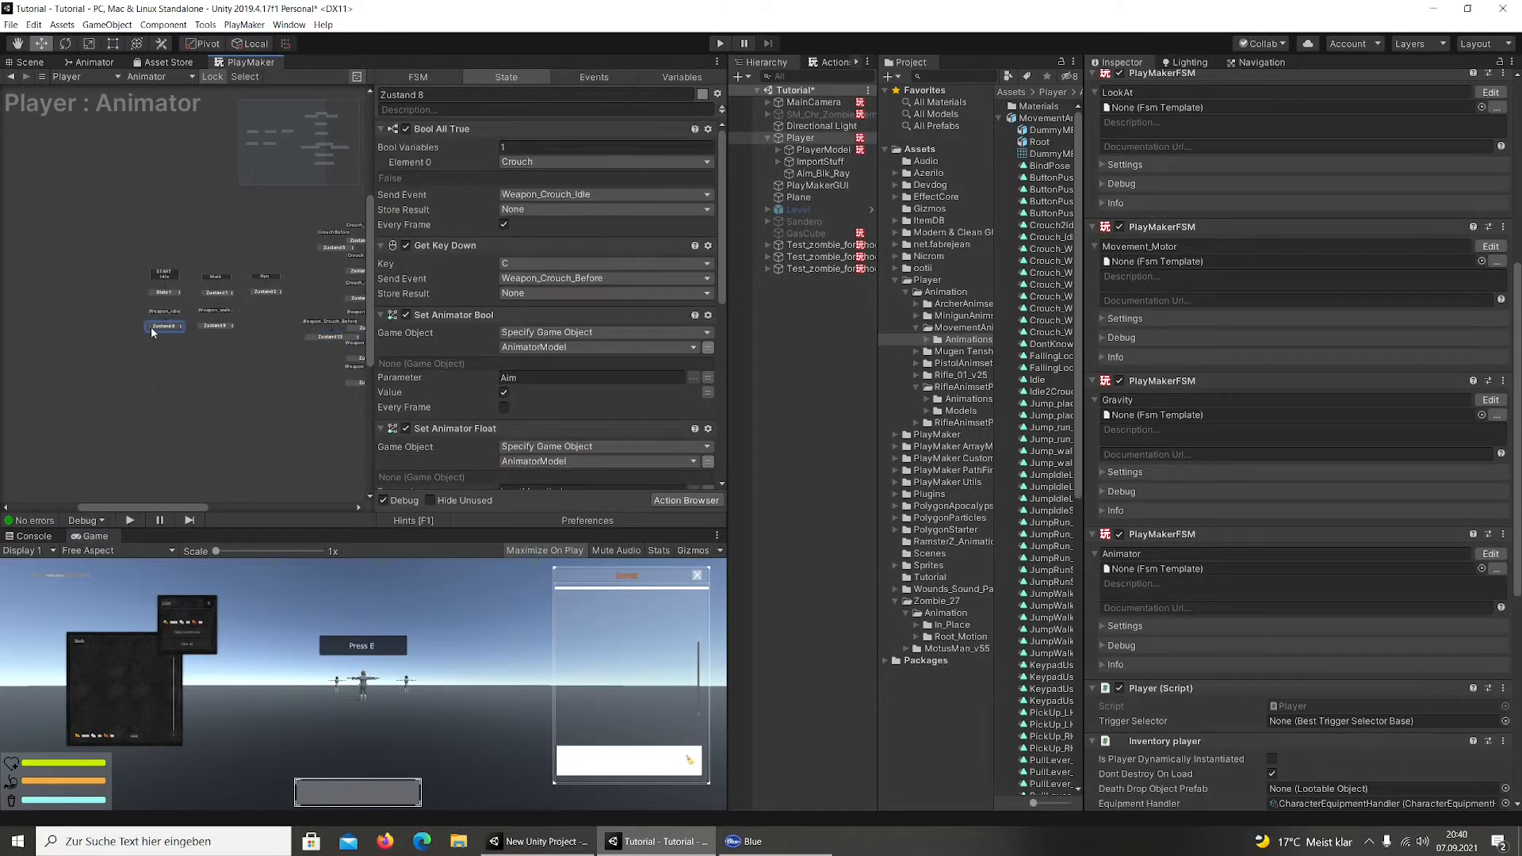
{"action": "middle_click_drag", "start_coordinate": [313, 367], "coordinate": [139, 366]}
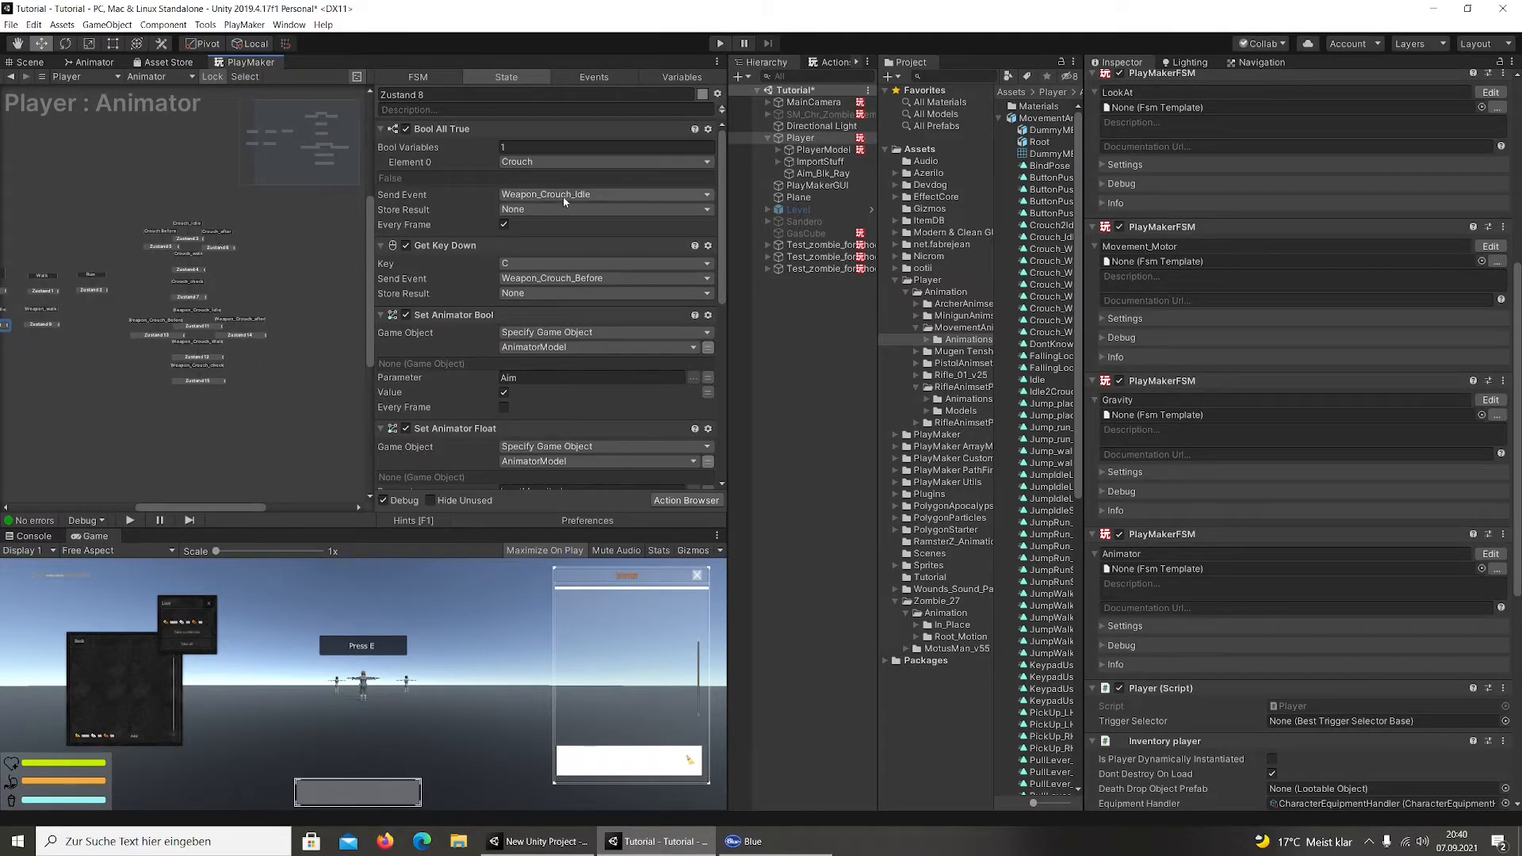
{"action": "left_click", "coordinate": [564, 199]}
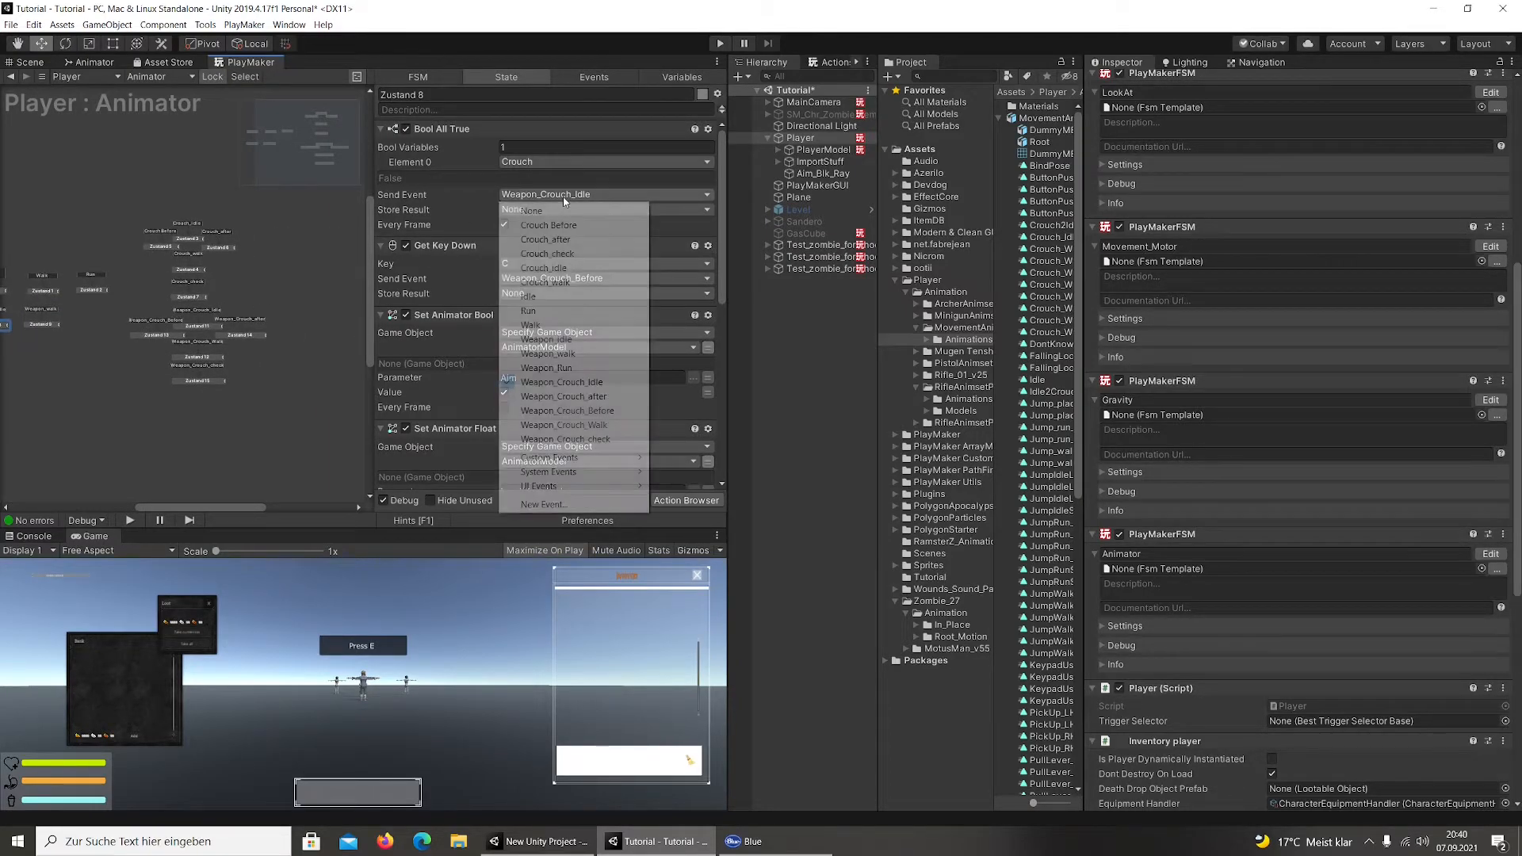
{"action": "left_click", "coordinate": [435, 198]}
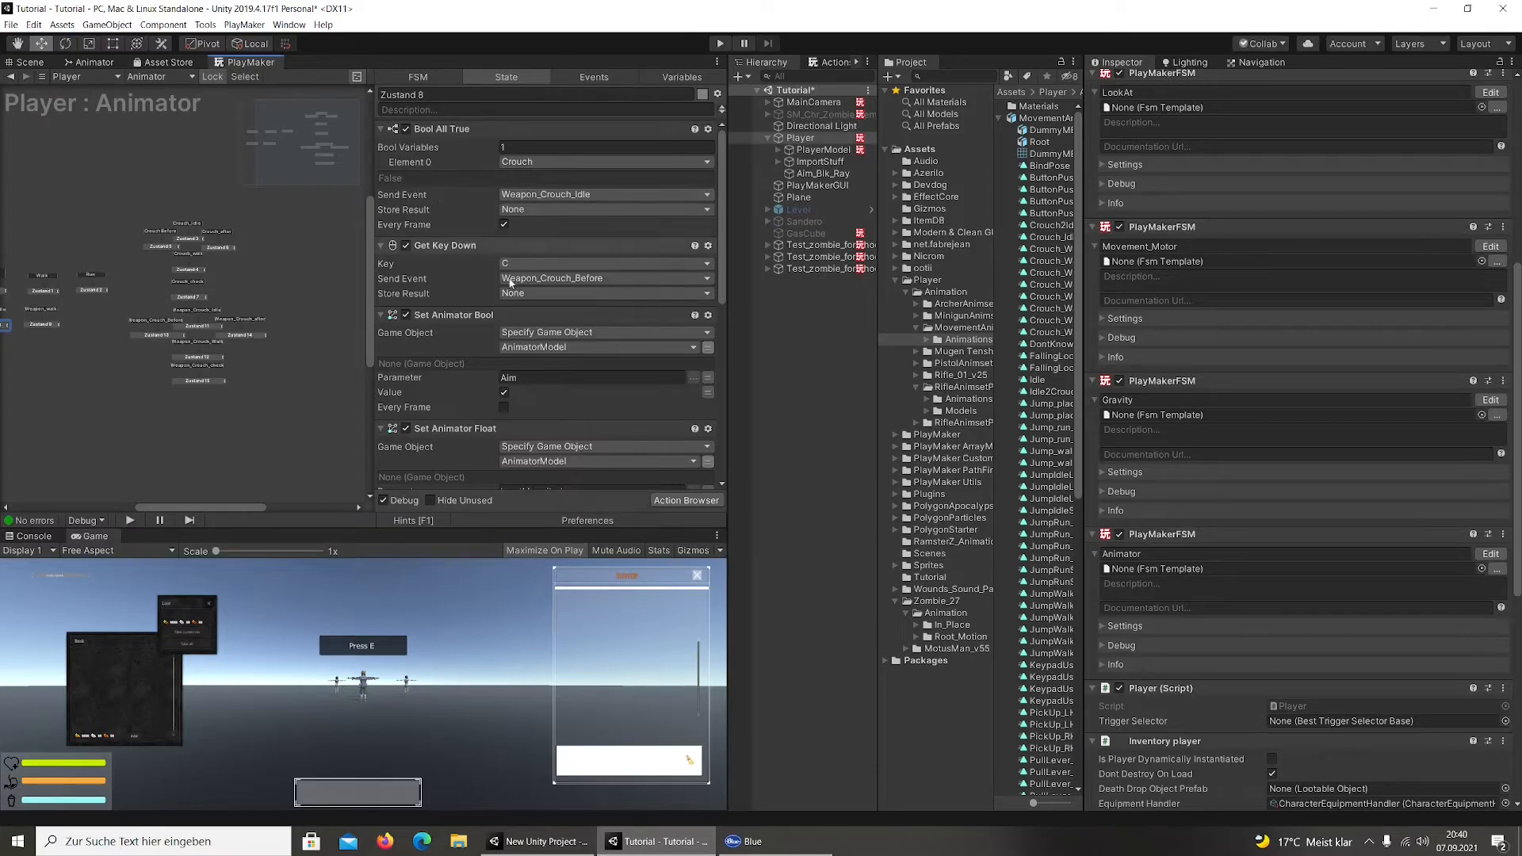
Examine the actions and finish event of Zustand 13, and the crouch key event of Zustand 11
{"action": "left_click", "coordinate": [159, 336]}
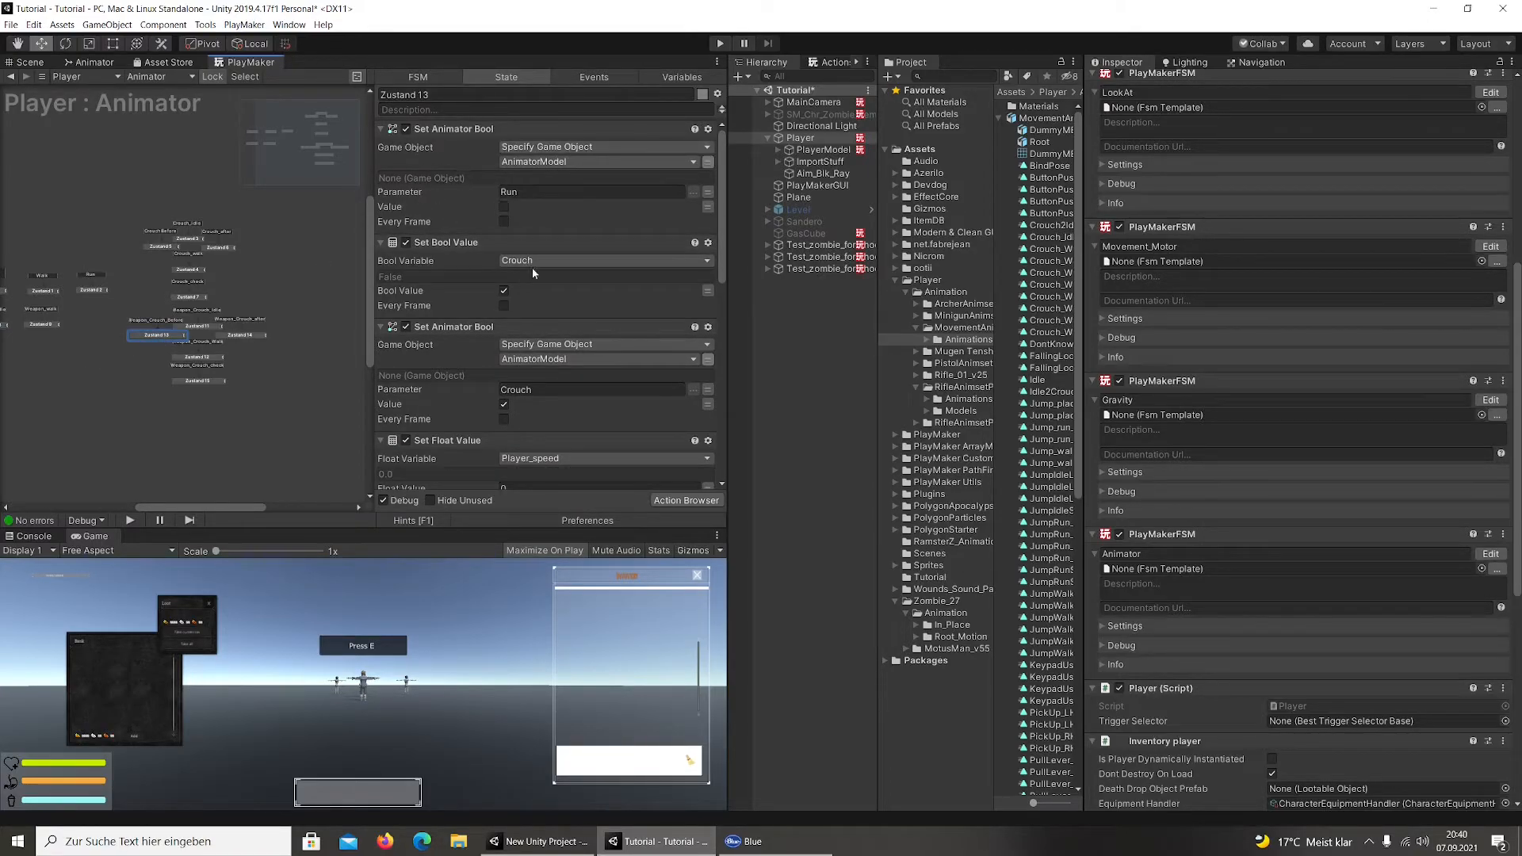
{"action": "scroll", "coordinate": [547, 401], "scroll_direction": "down", "scroll_amount": 3}
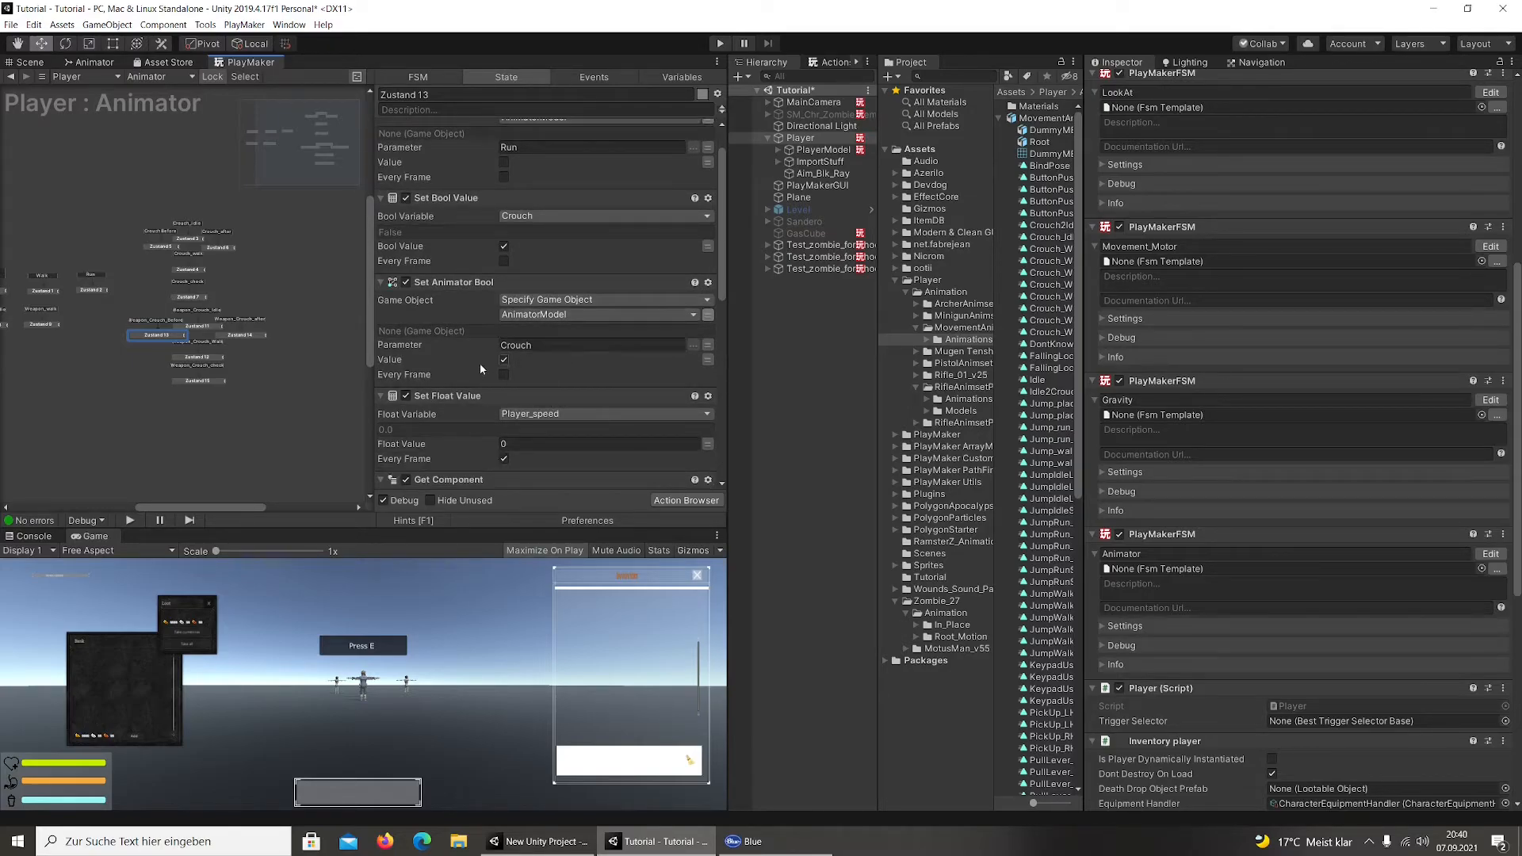
{"action": "scroll", "coordinate": [515, 363], "scroll_direction": "down", "scroll_amount": 10}
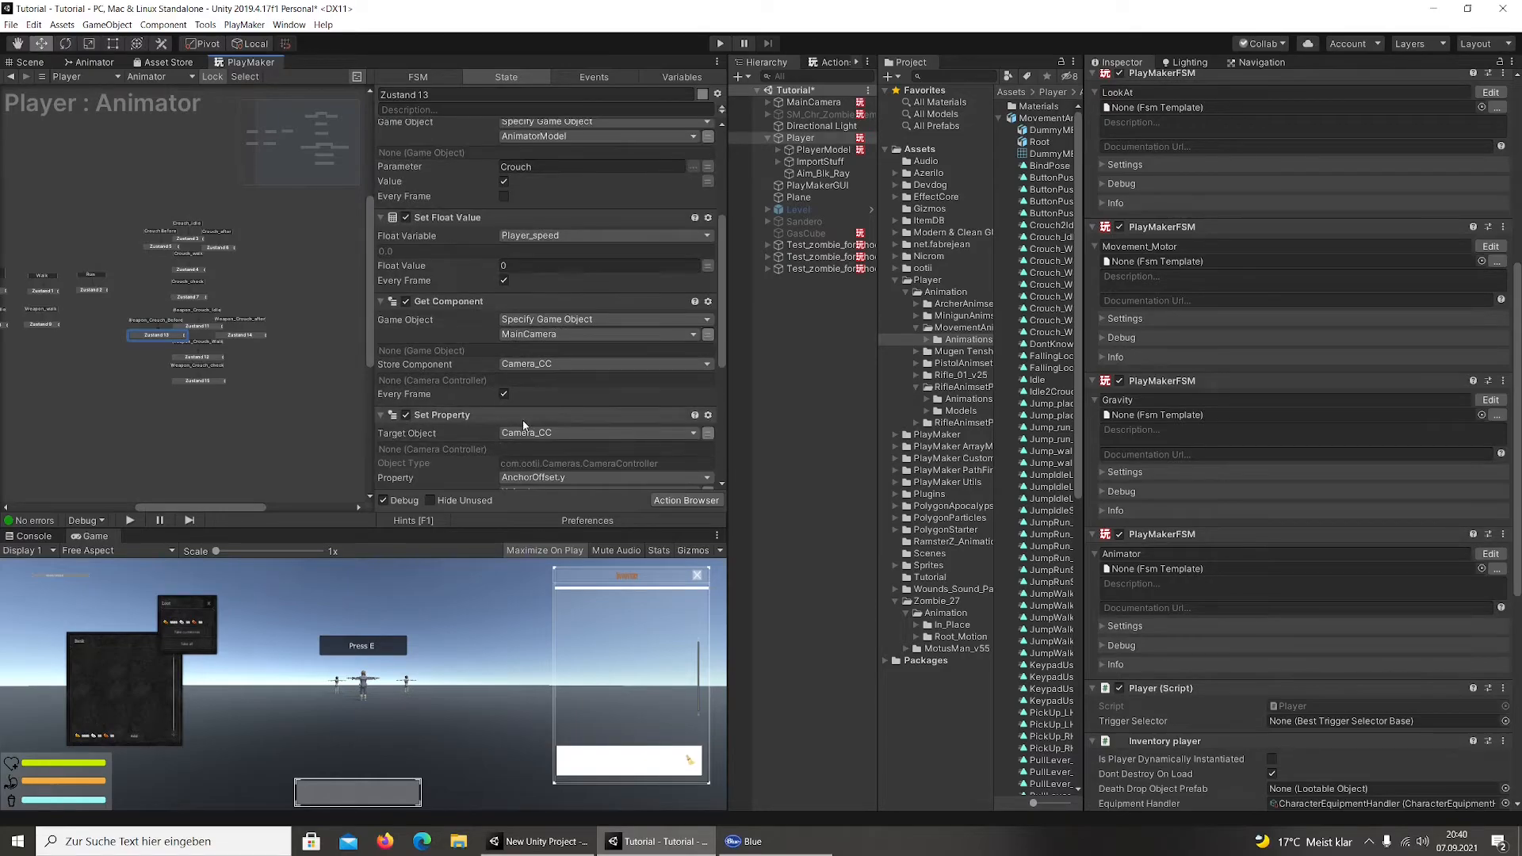
{"action": "scroll", "coordinate": [501, 428], "scroll_direction": "down", "scroll_amount": 12}
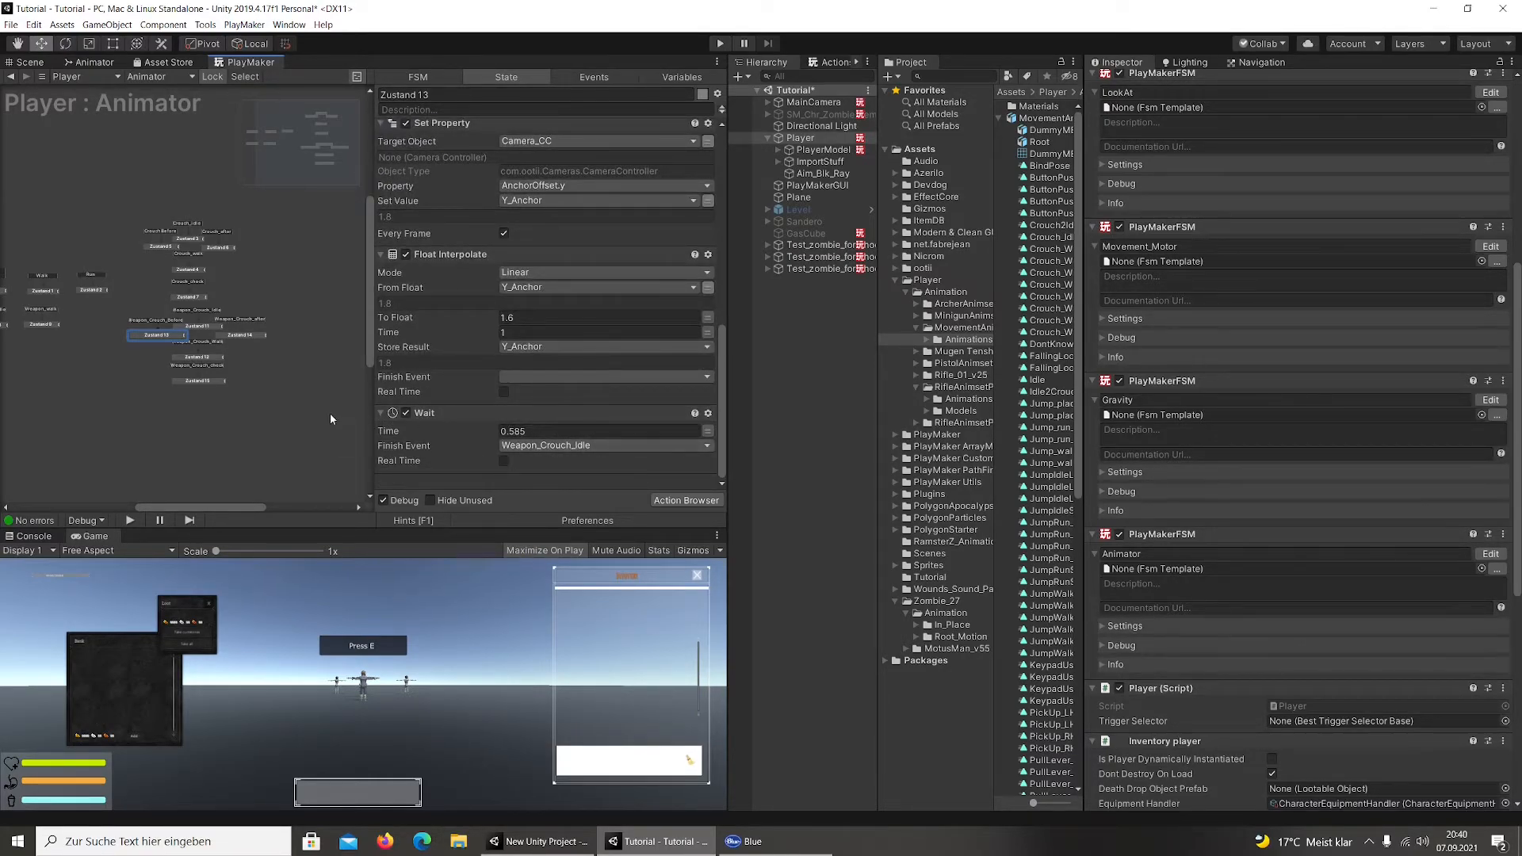
{"action": "left_click", "coordinate": [201, 334]}
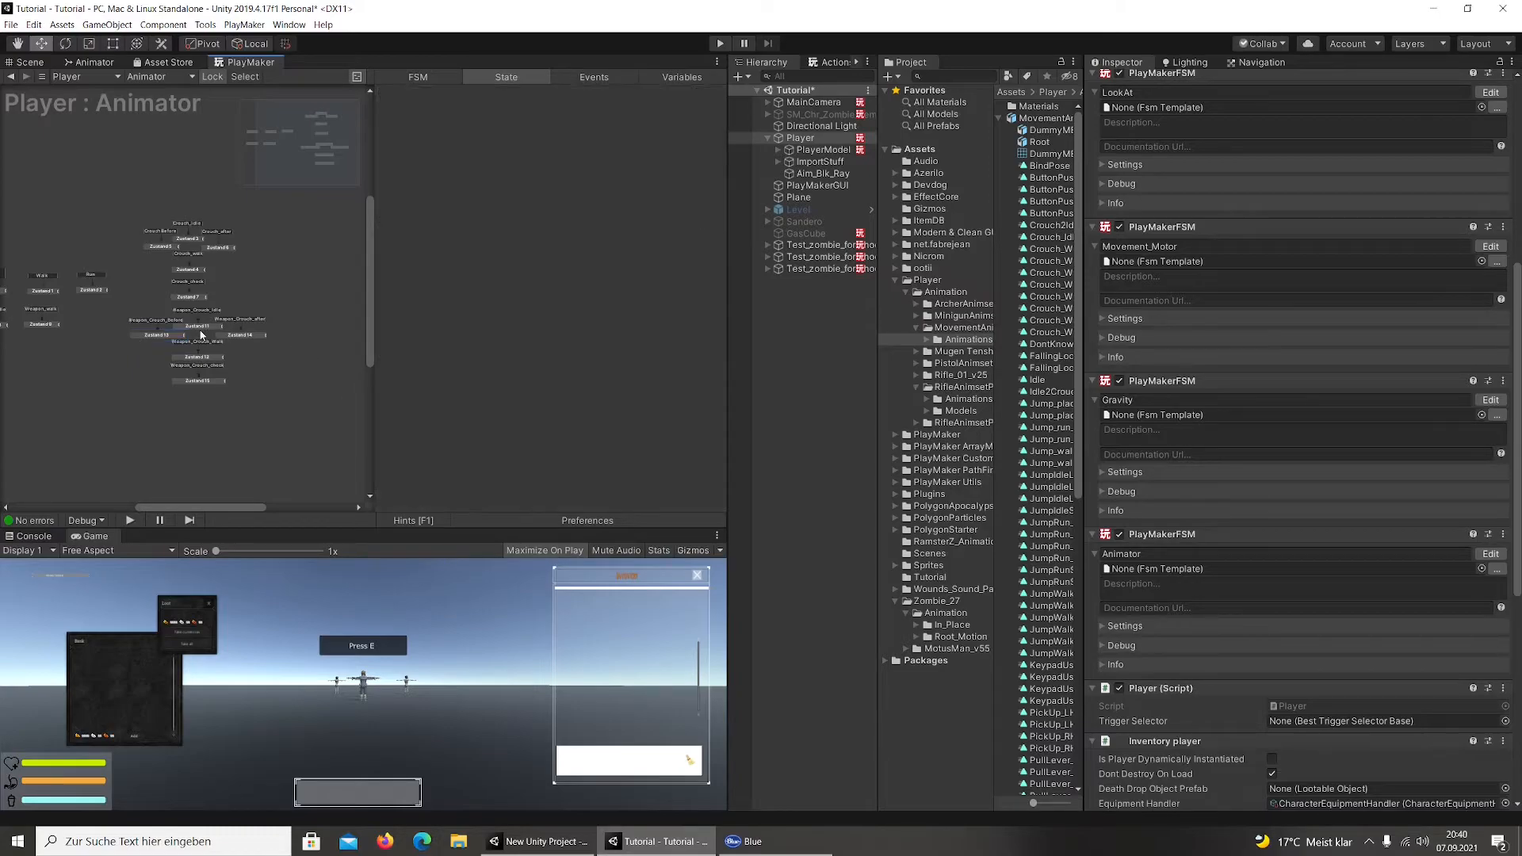
{"action": "left_click", "coordinate": [198, 328]}
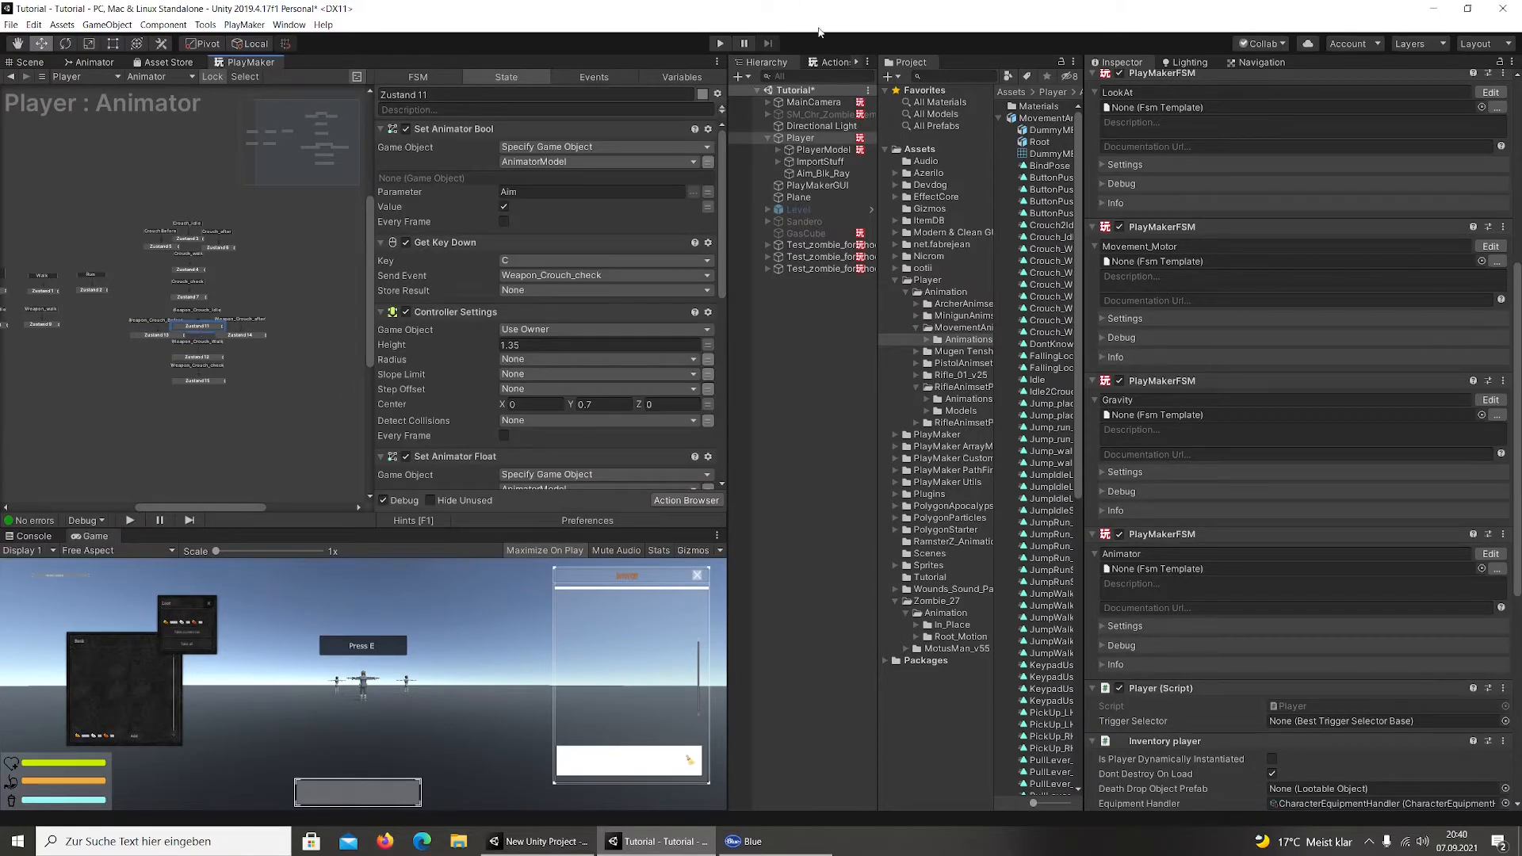
Run the game with the Animator FSM in view and equip the rifle from the inventory
{"action": "left_click", "coordinate": [720, 44]}
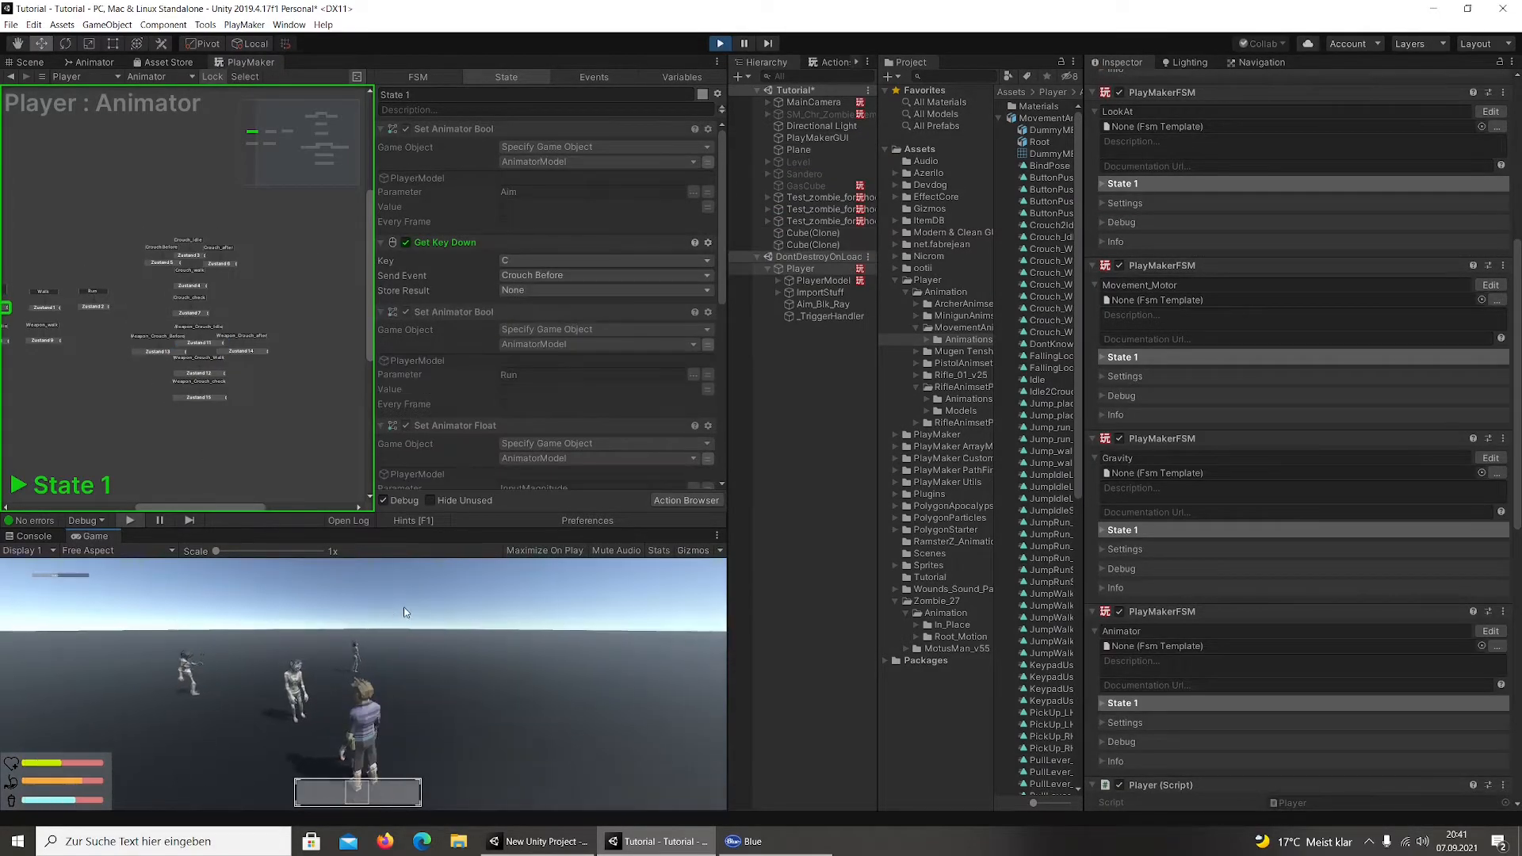
{"action": "key", "text": "i"}
{"action": "right_click", "coordinate": [664, 623]}
{"action": "right_click", "coordinate": [635, 624]}
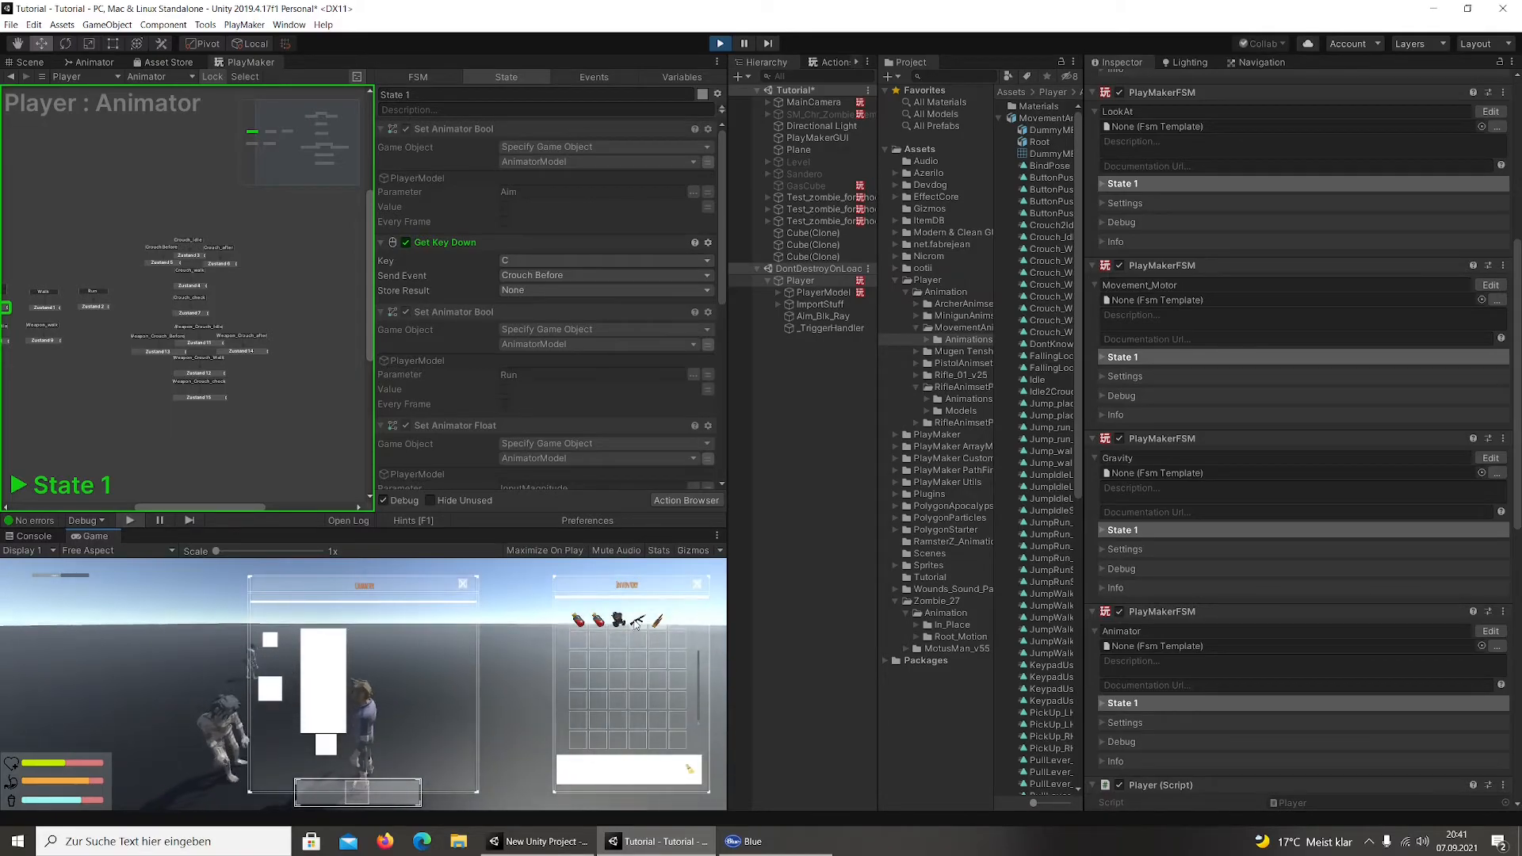
{"action": "key", "text": "i"}
Toggle crouch while aiming and walk forward, following the active weapon crouch states in the Animator FSM
{"action": "key", "text": "c"}
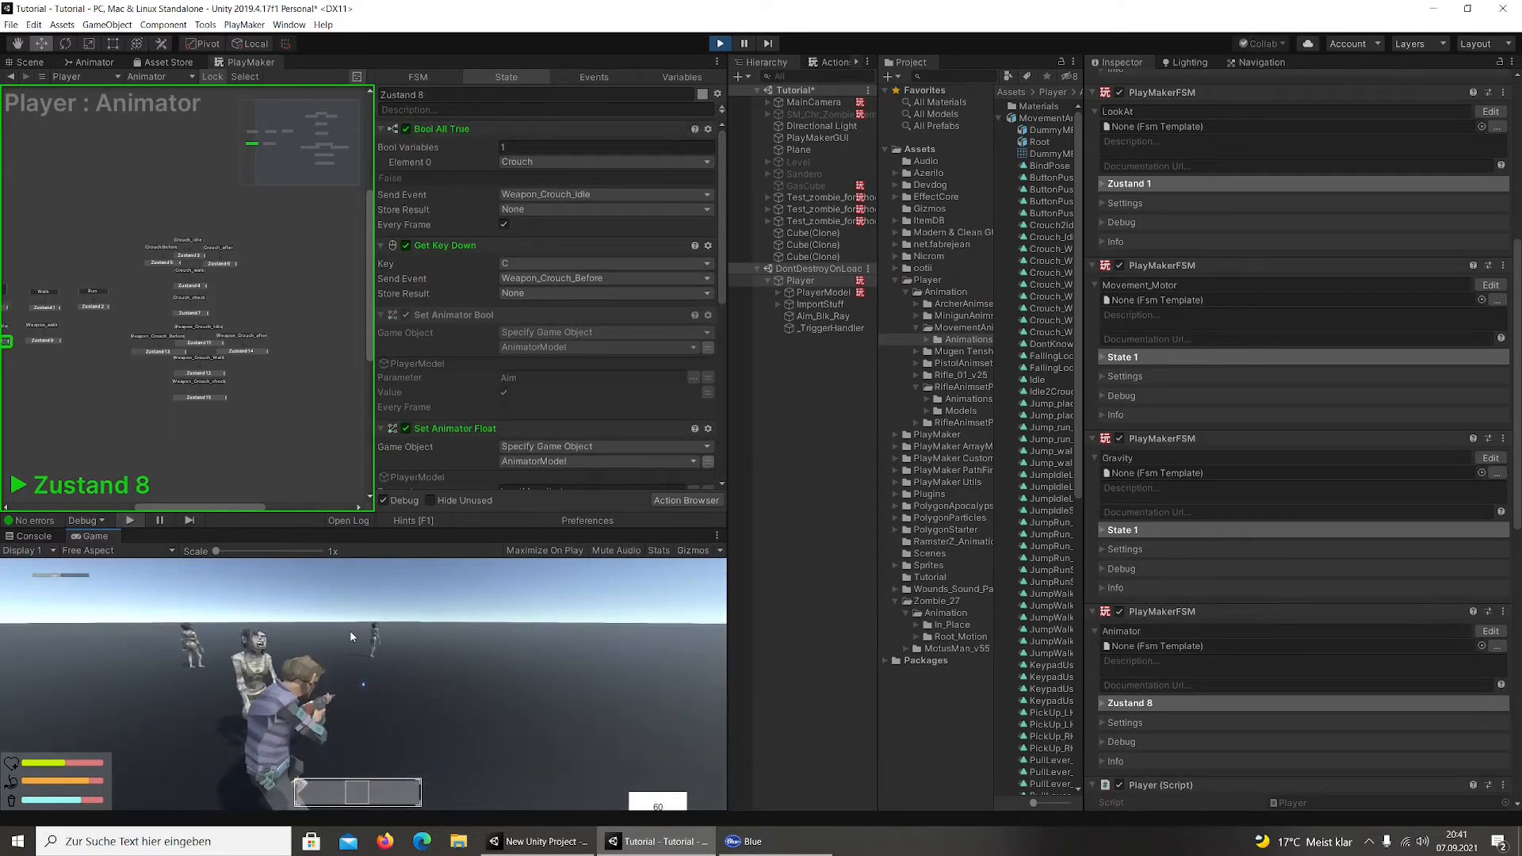
{"action": "key", "text": "c"}
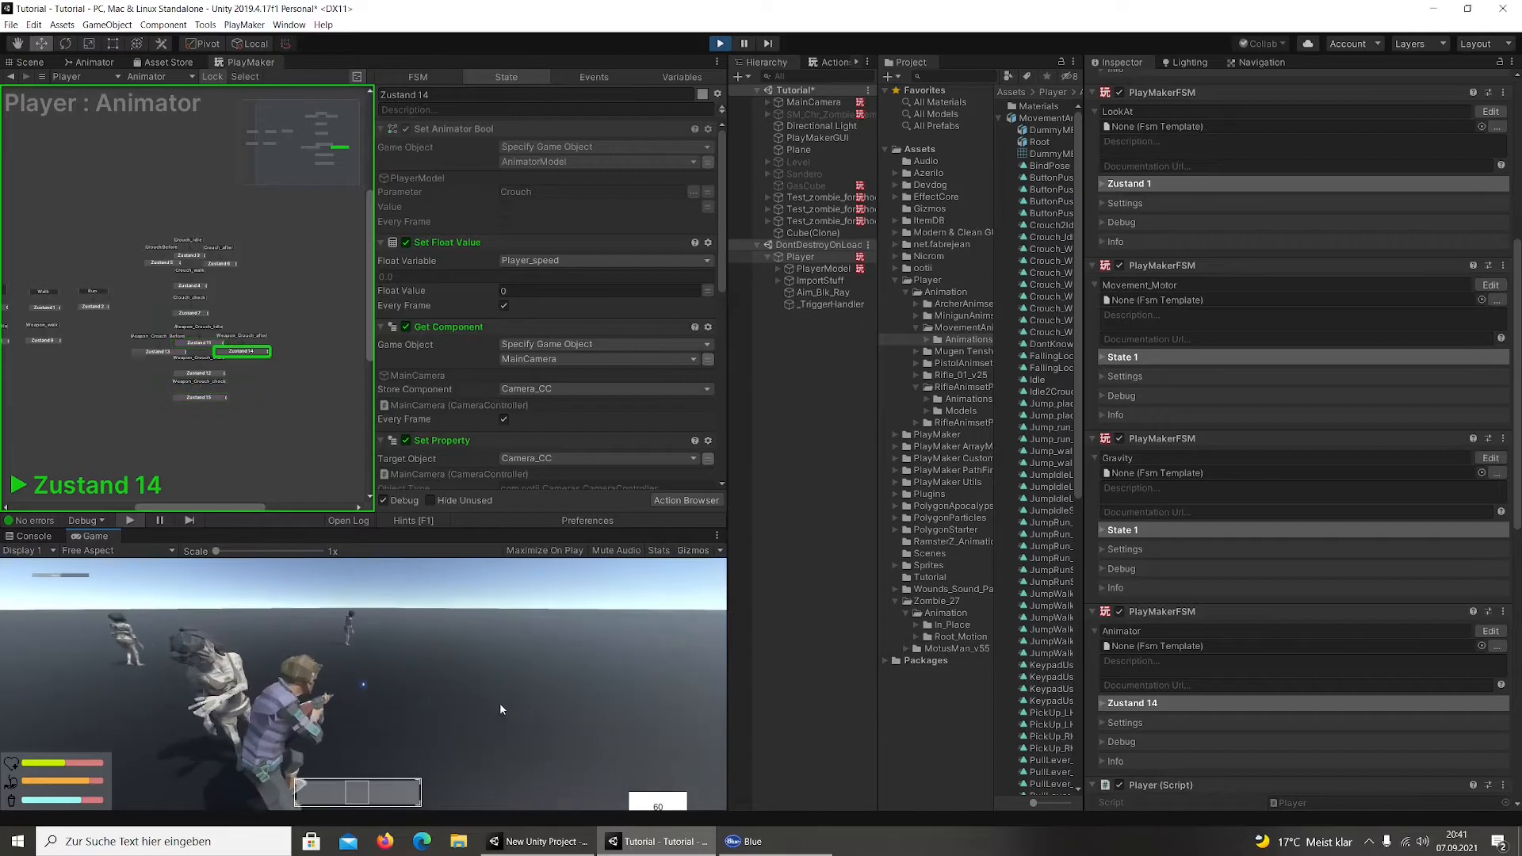
{"action": "key", "text": "w"}
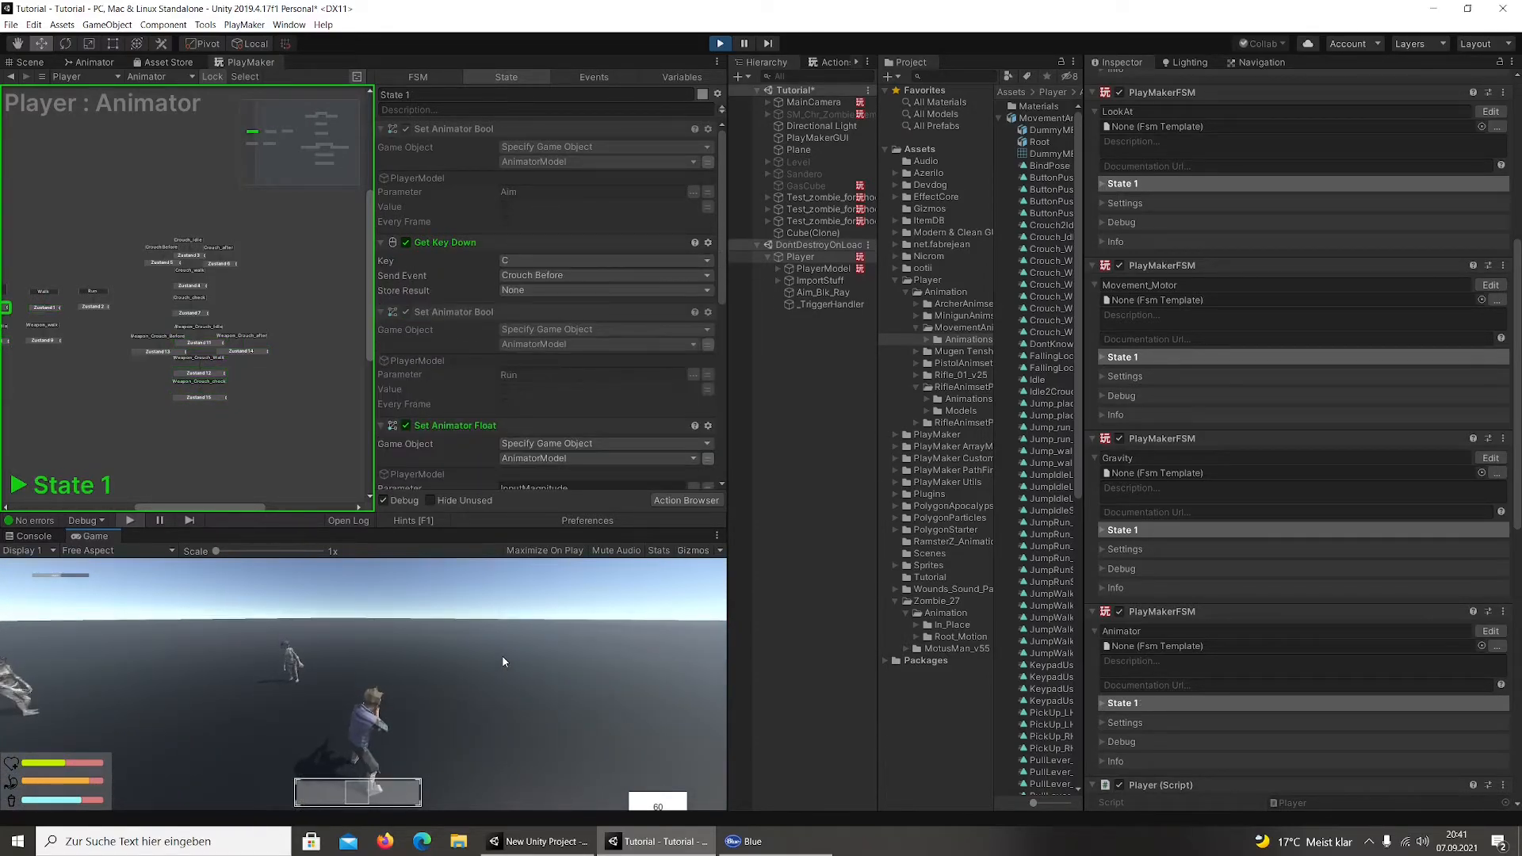
{"action": "right_click", "coordinate": [502, 661]}
{"action": "key", "text": "w"}
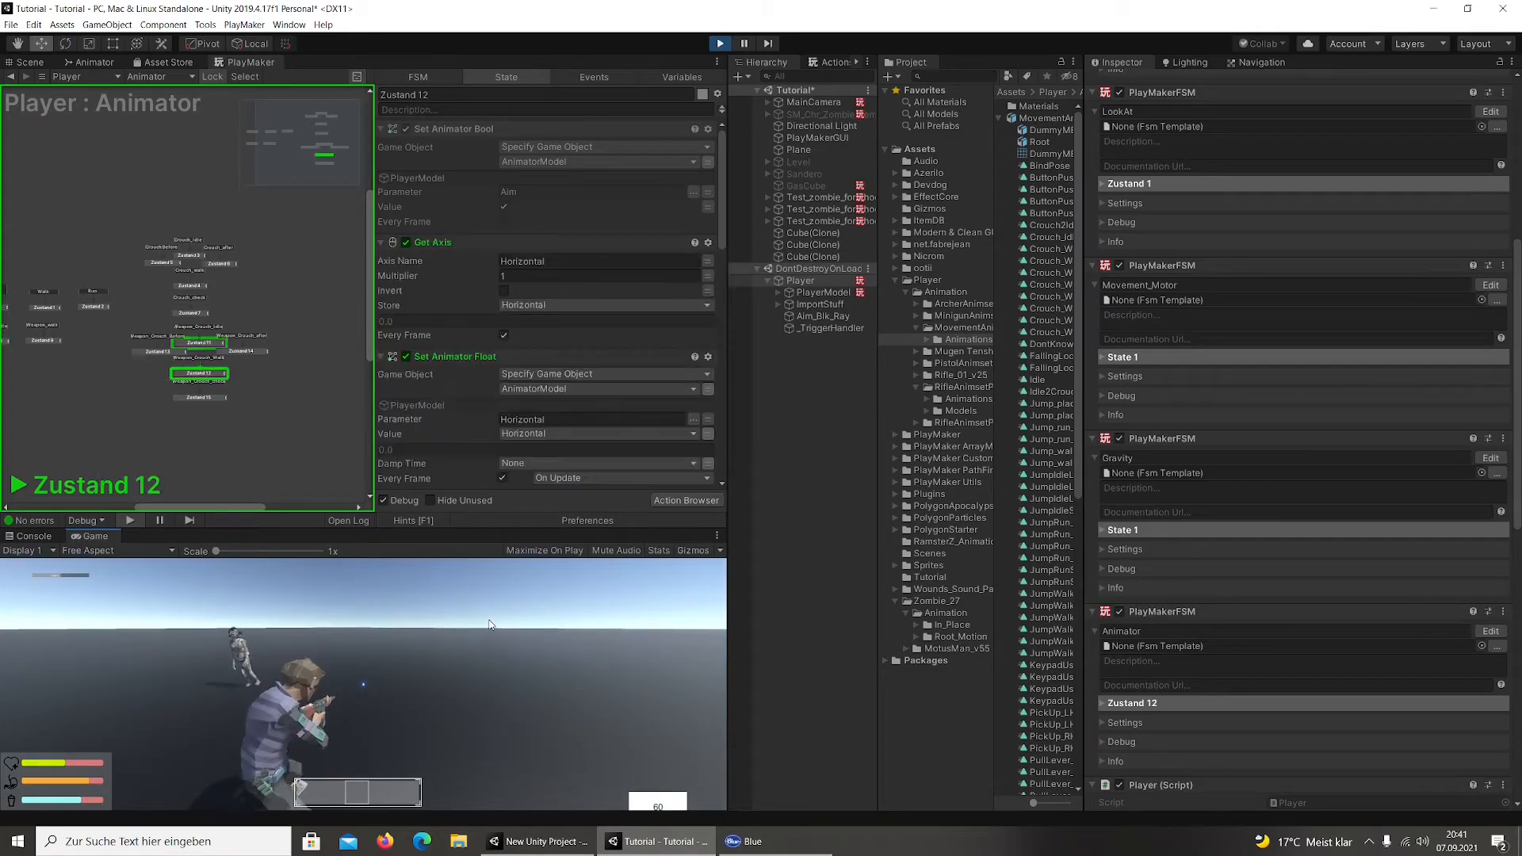
Alternate between aiming and crouching with the rifle while standing still to trace the Animator FSM's state changes
{"action": "right_click", "coordinate": [489, 624]}
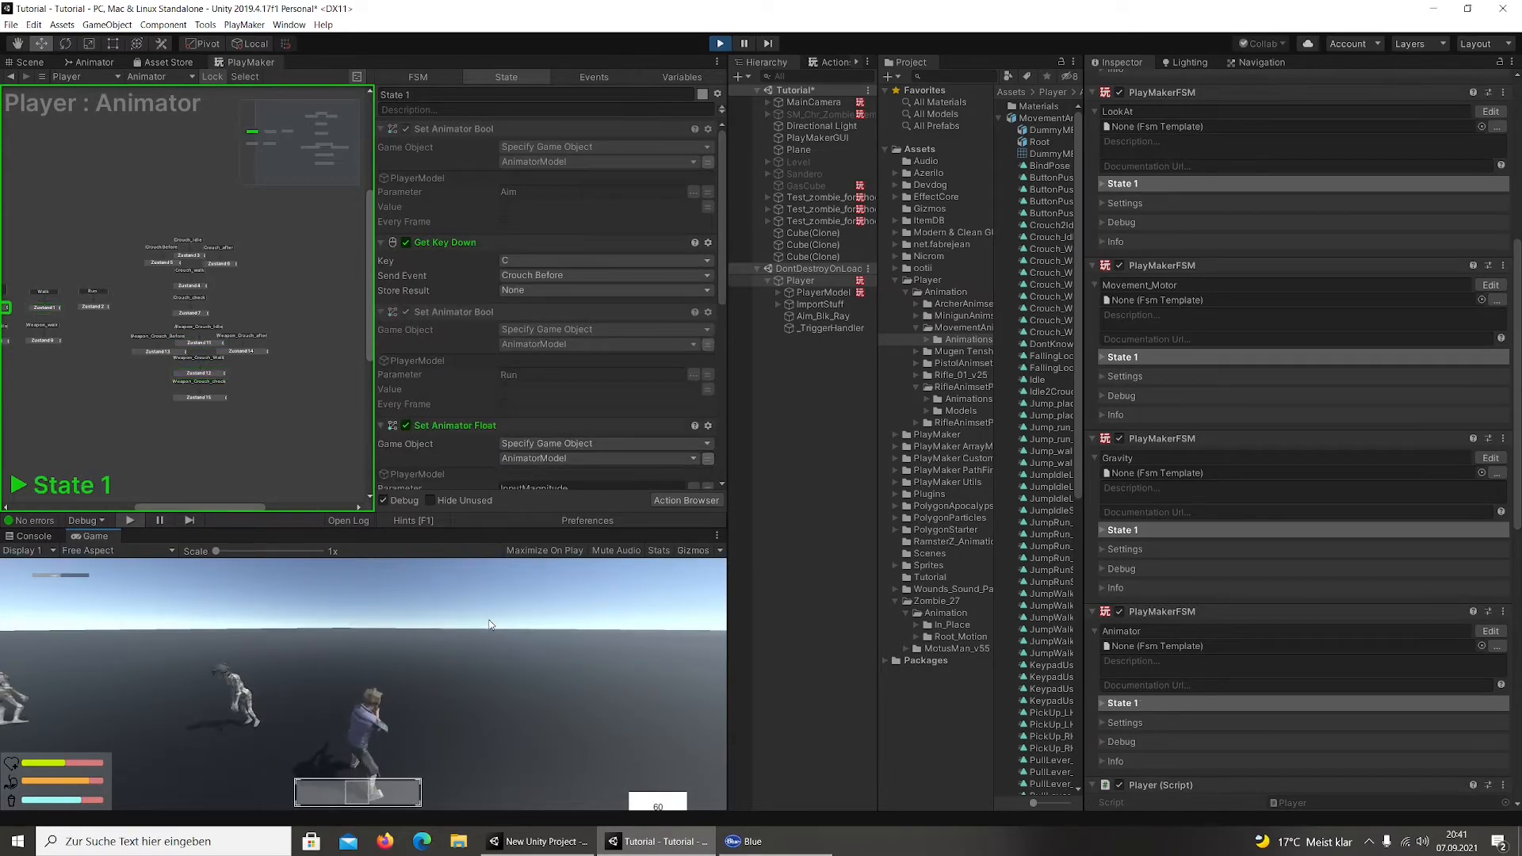
{"action": "key", "text": "c"}
{"action": "right_click", "coordinate": [489, 624]}
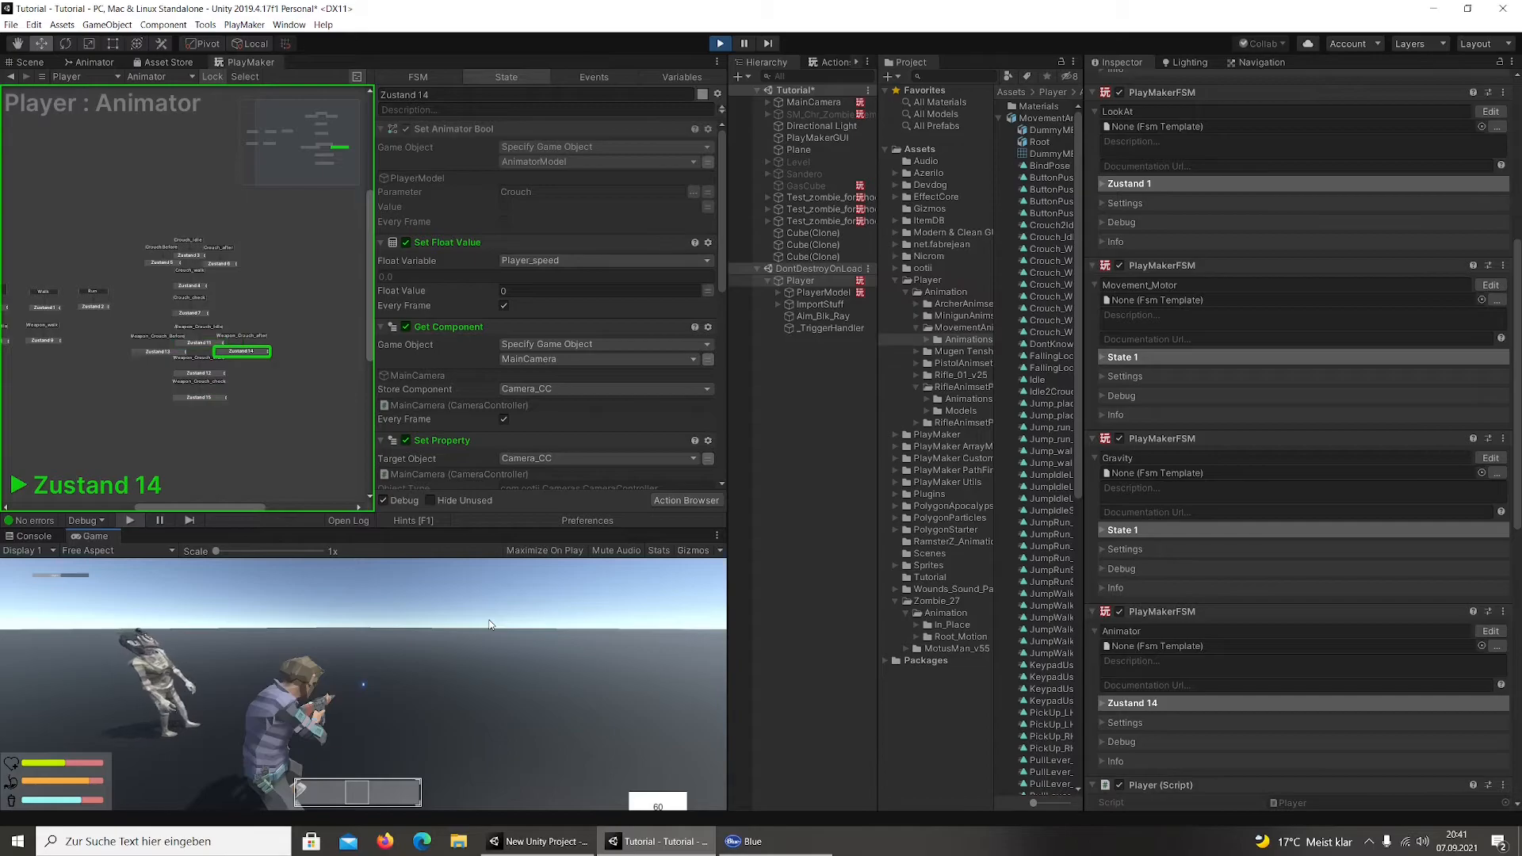
{"action": "right_click", "coordinate": [489, 625]}
{"action": "key", "text": "c"}
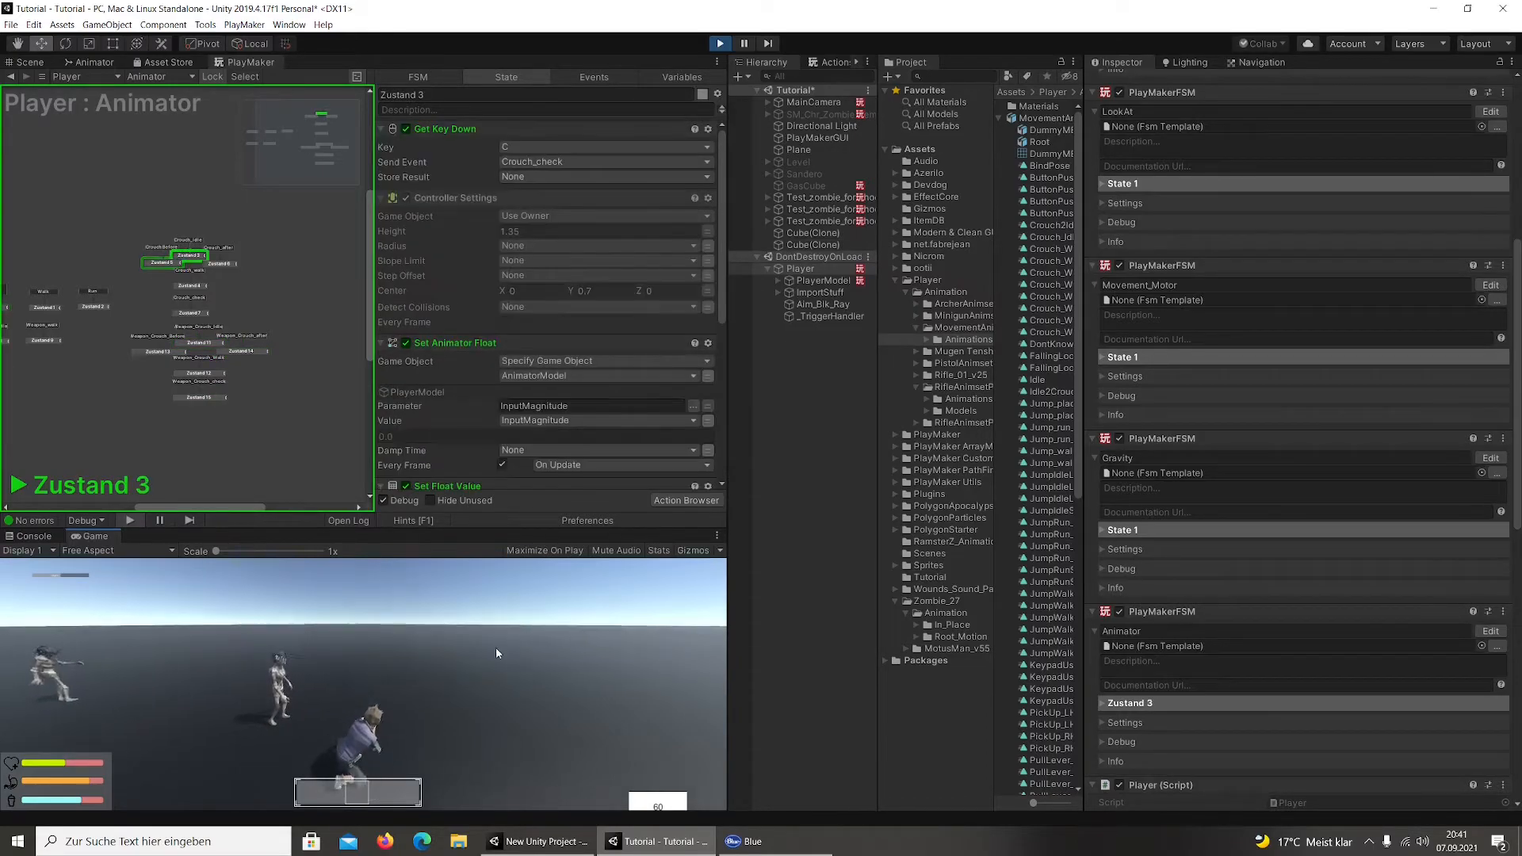
Aim the rifle while crouched, move to the right, toggle crouch to stand up, and stop the game
{"action": "right_click", "coordinate": [496, 649]}
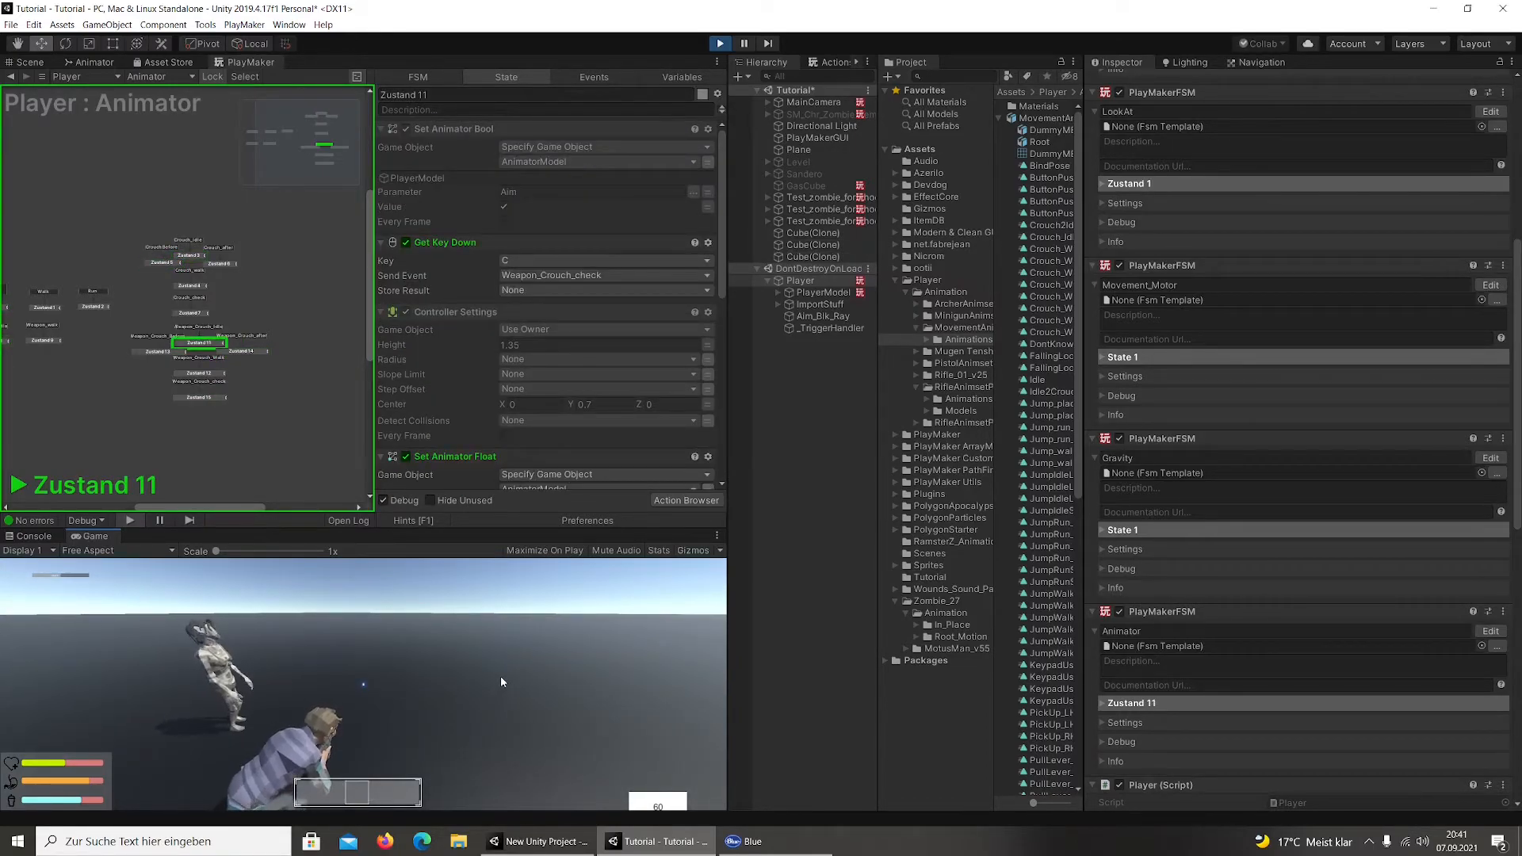
{"action": "key", "text": "d"}
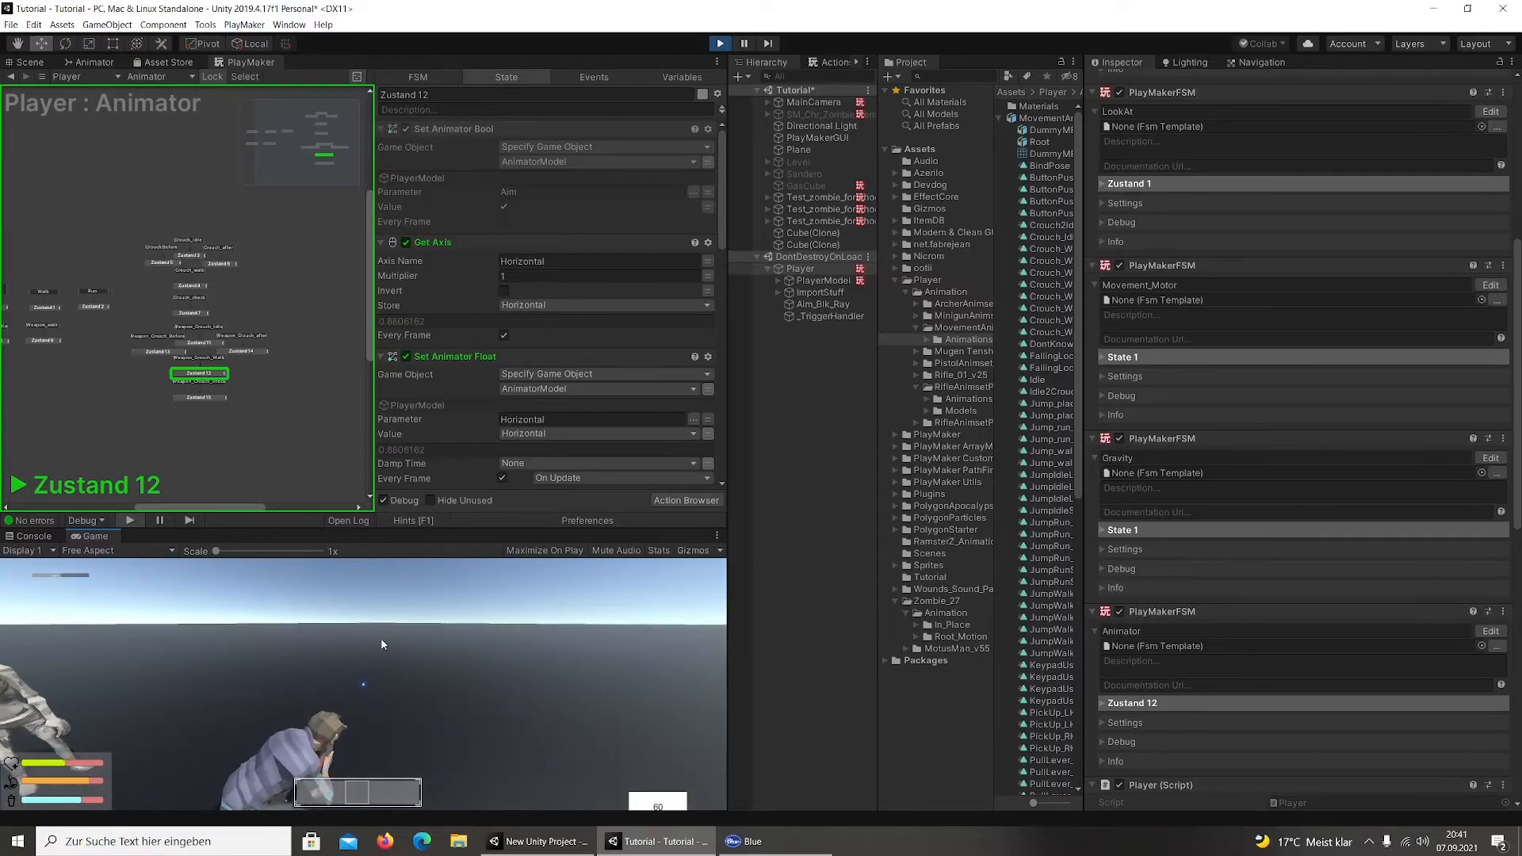
{"action": "key", "text": "c"}
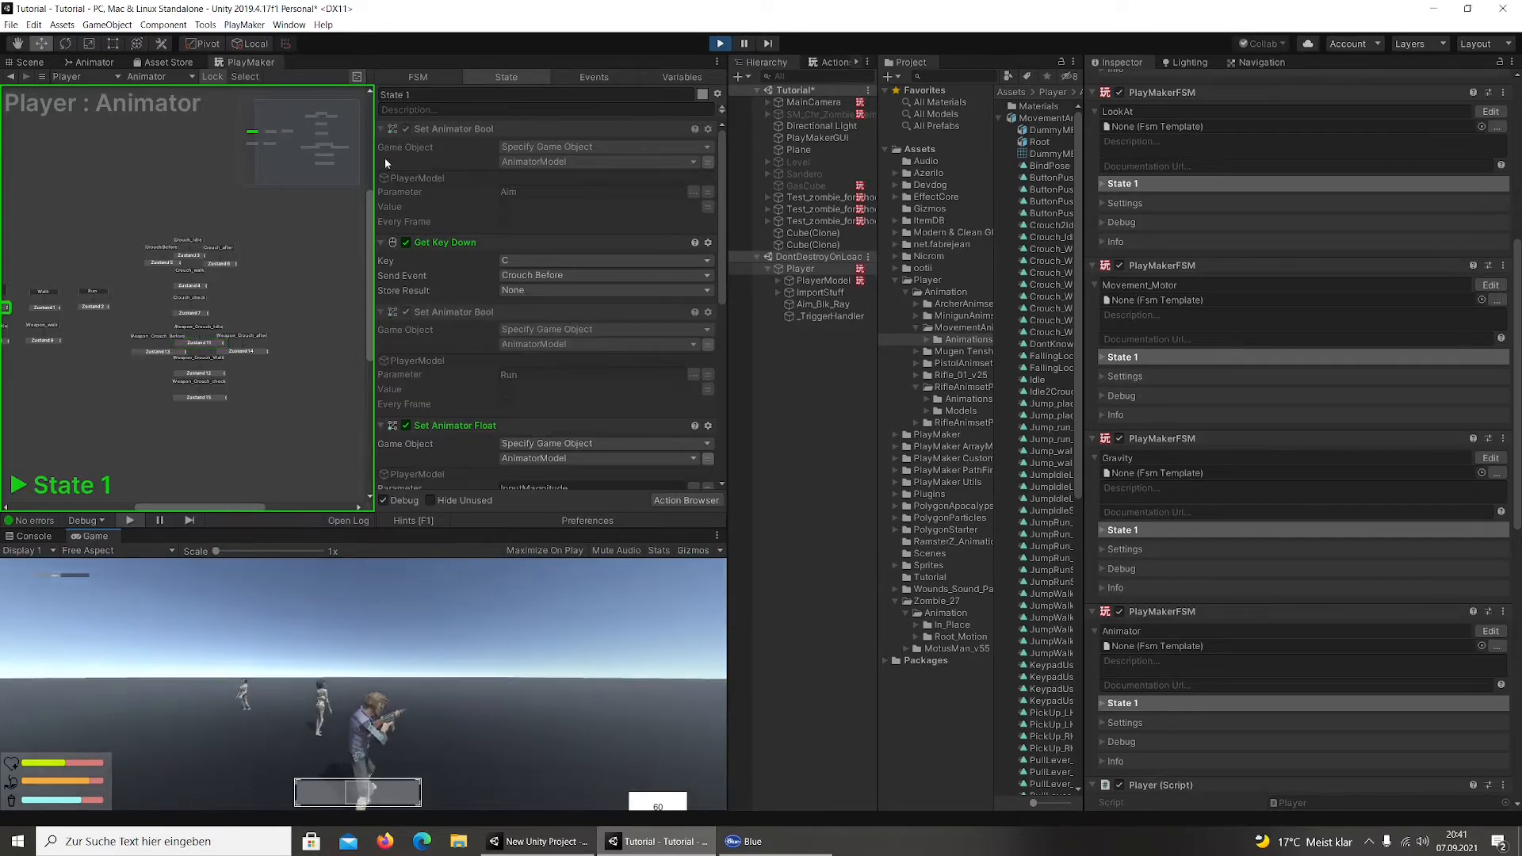
{"action": "left_click", "coordinate": [720, 44]}
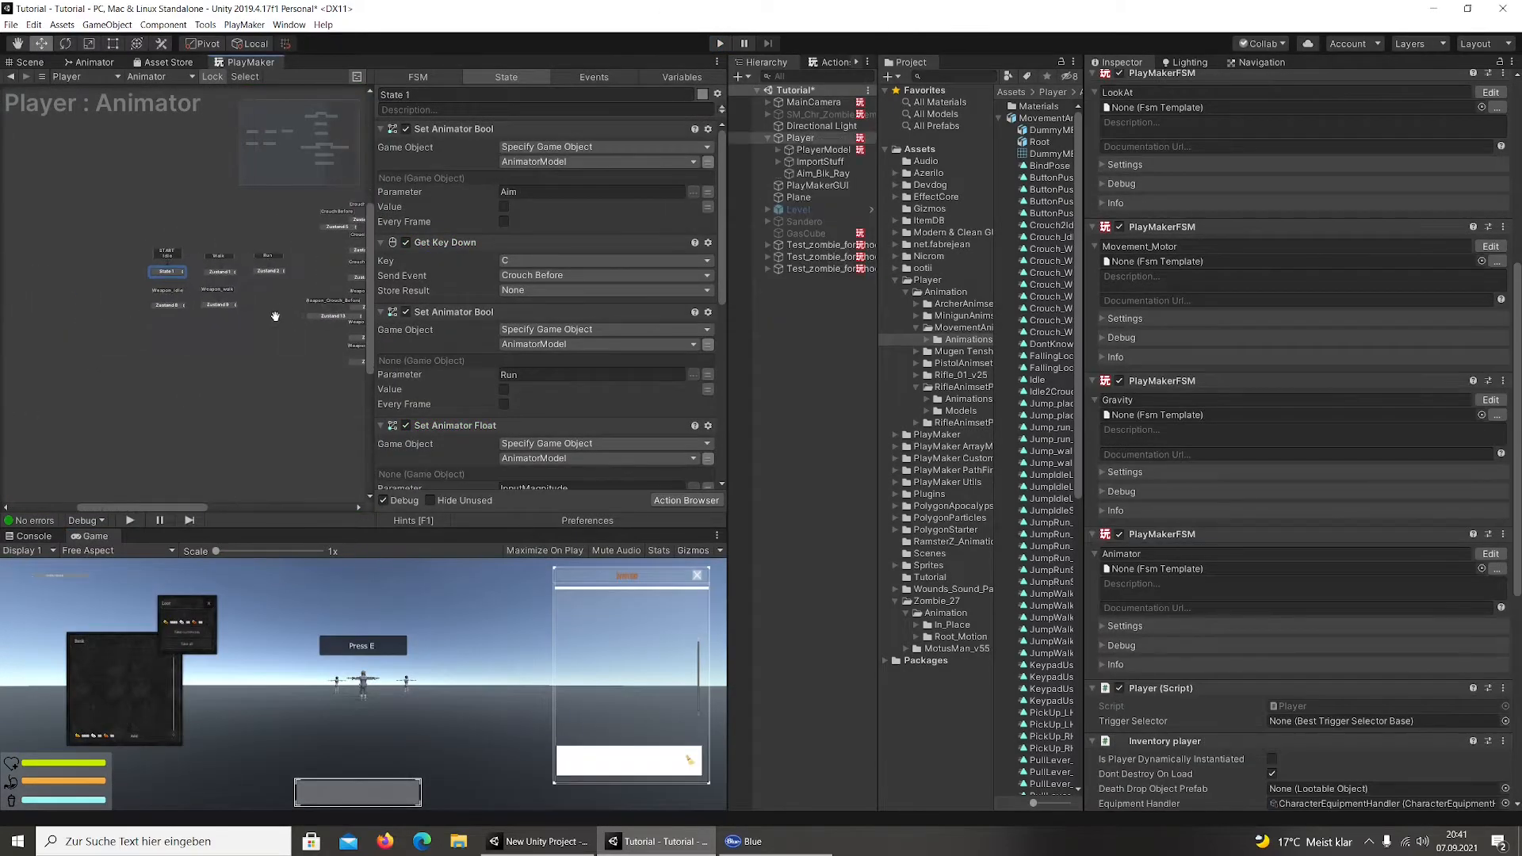
Examine the actions and events of Zustand 15, Zustand 14, Zustand 6 and Zustand 8 in the Animator FSM
{"action": "scroll", "coordinate": [214, 381], "scroll_direction": "up", "scroll_amount": 5}
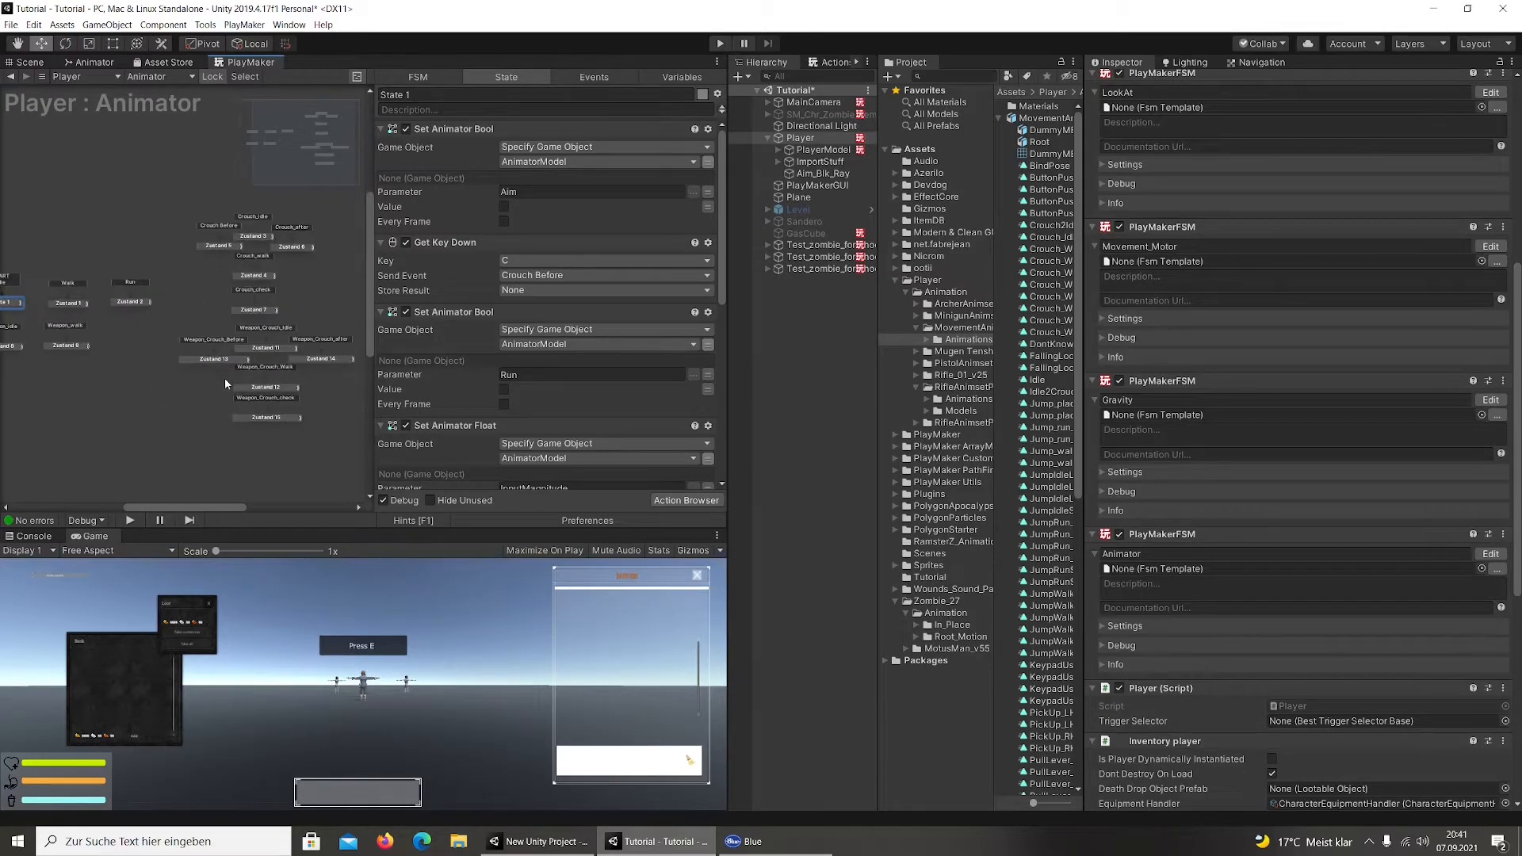
{"action": "left_click", "coordinate": [272, 425]}
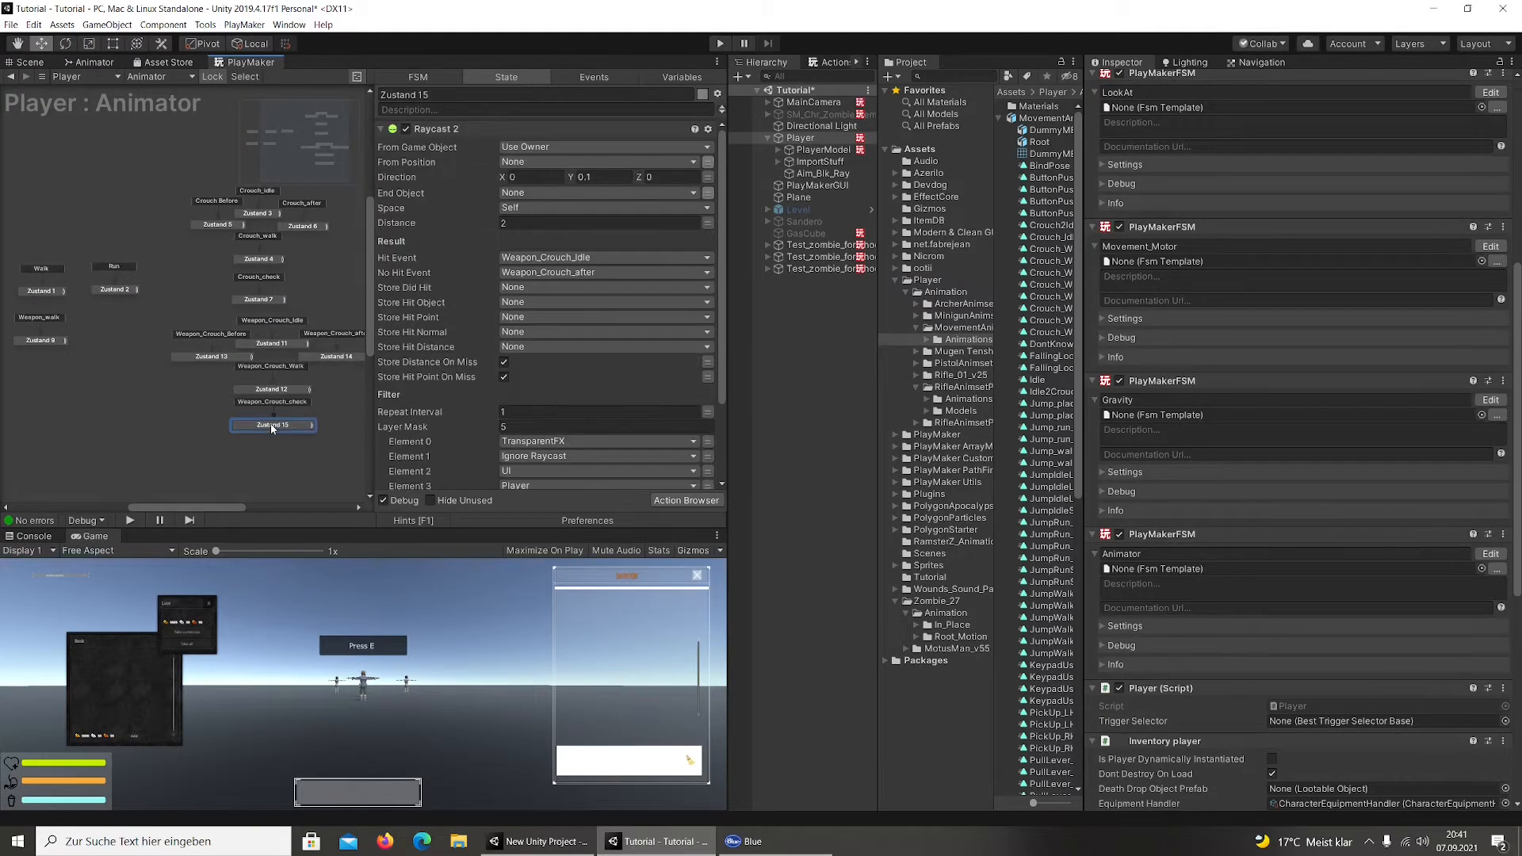
{"action": "left_click", "coordinate": [258, 361]}
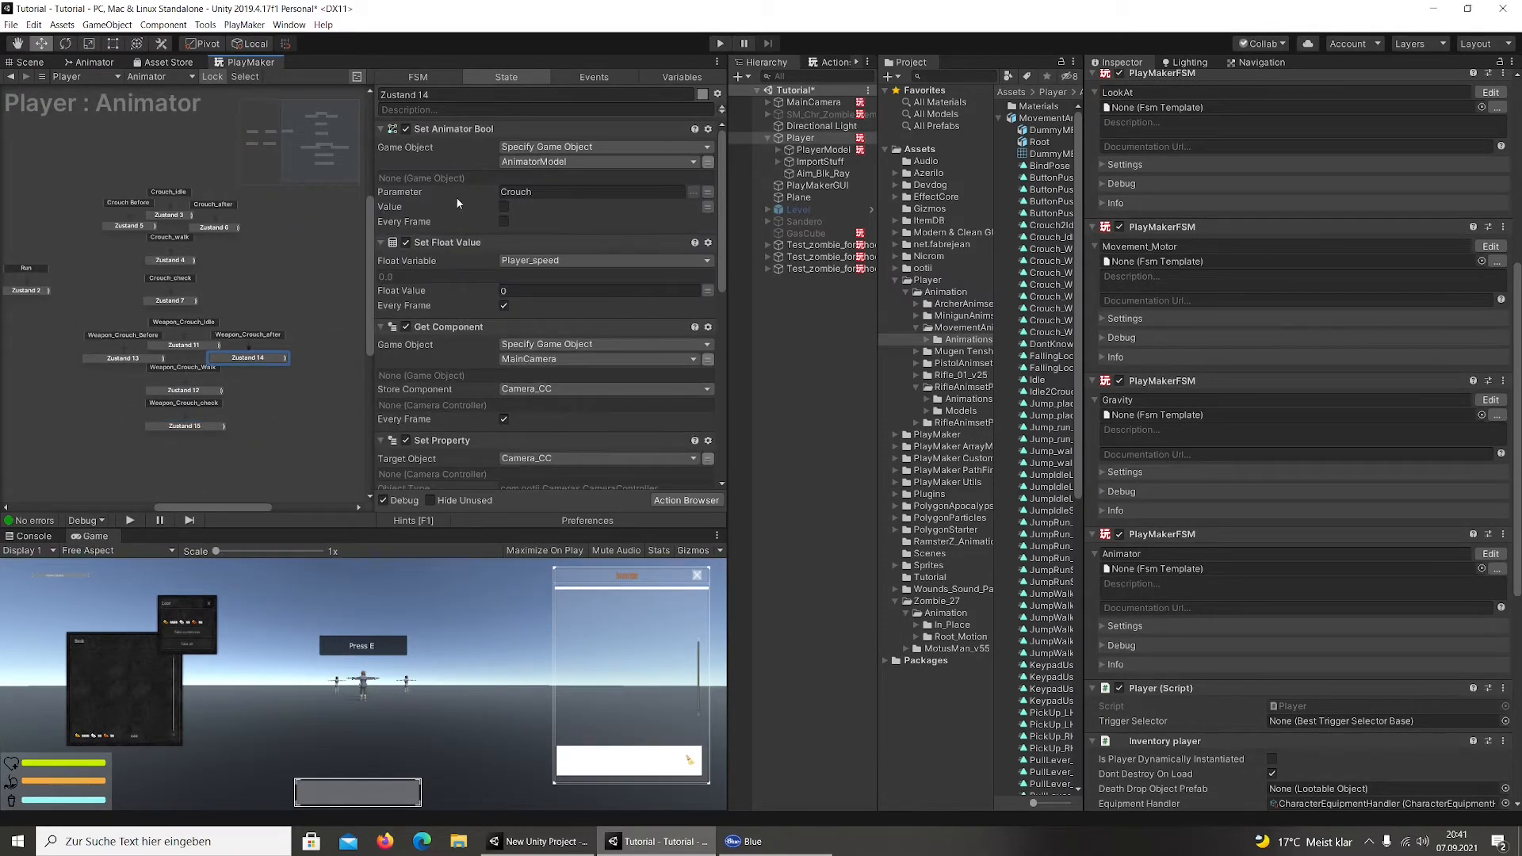
{"action": "scroll", "coordinate": [578, 374], "scroll_direction": "down", "scroll_amount": 10}
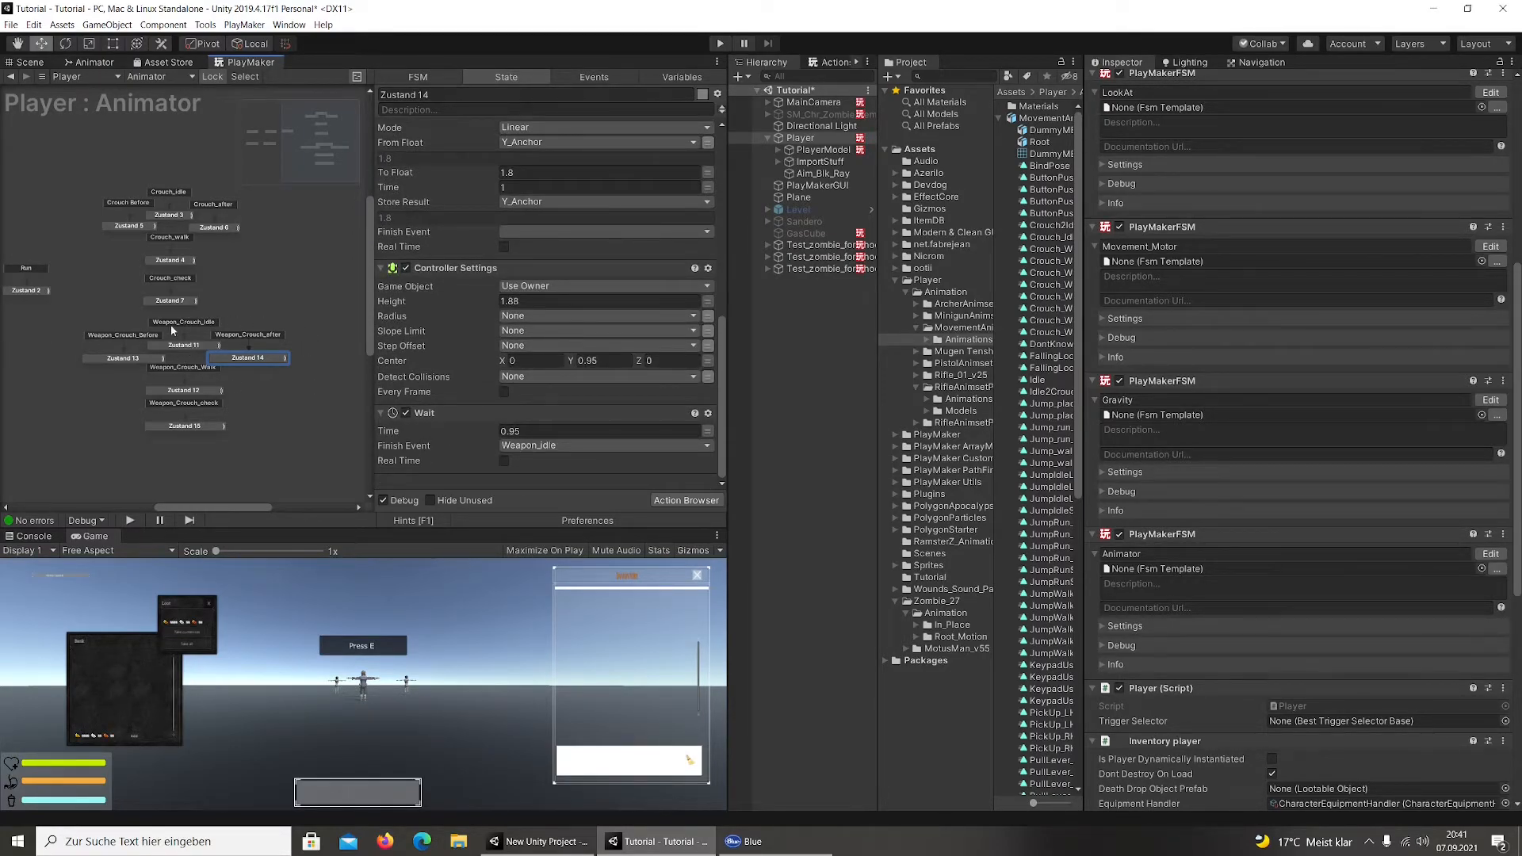
{"action": "middle_click_drag", "start_coordinate": [134, 332], "coordinate": [156, 367]}
{"action": "left_click", "coordinate": [230, 264]}
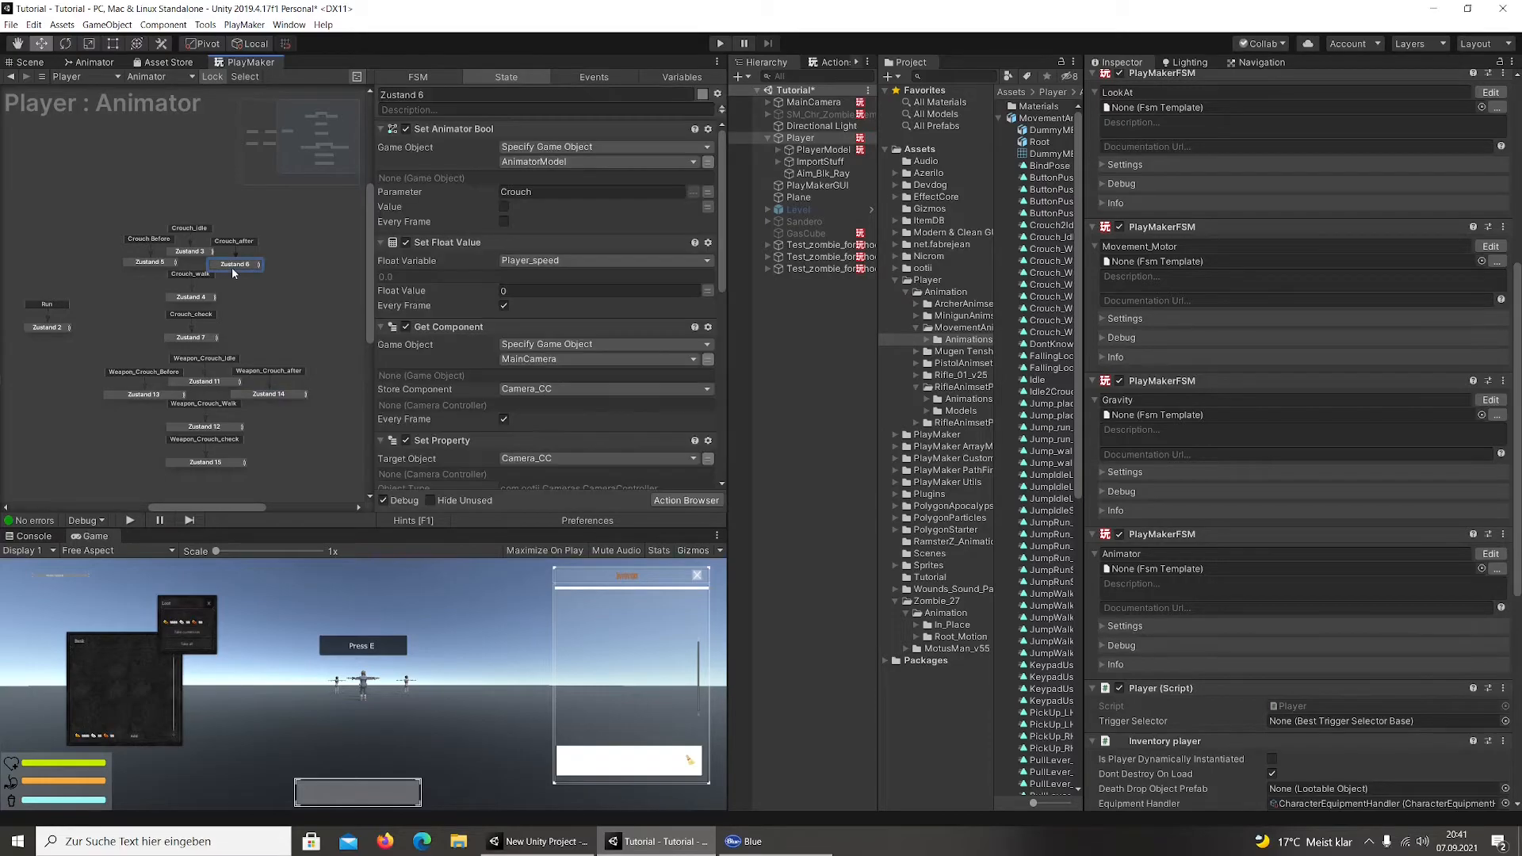
{"action": "scroll", "coordinate": [292, 330], "scroll_direction": "down", "scroll_amount": 1}
{"action": "middle_click_drag", "start_coordinate": [16, 363], "coordinate": [125, 330]}
{"action": "left_click", "coordinate": [49, 342]}
{"action": "left_click", "coordinate": [49, 343]}
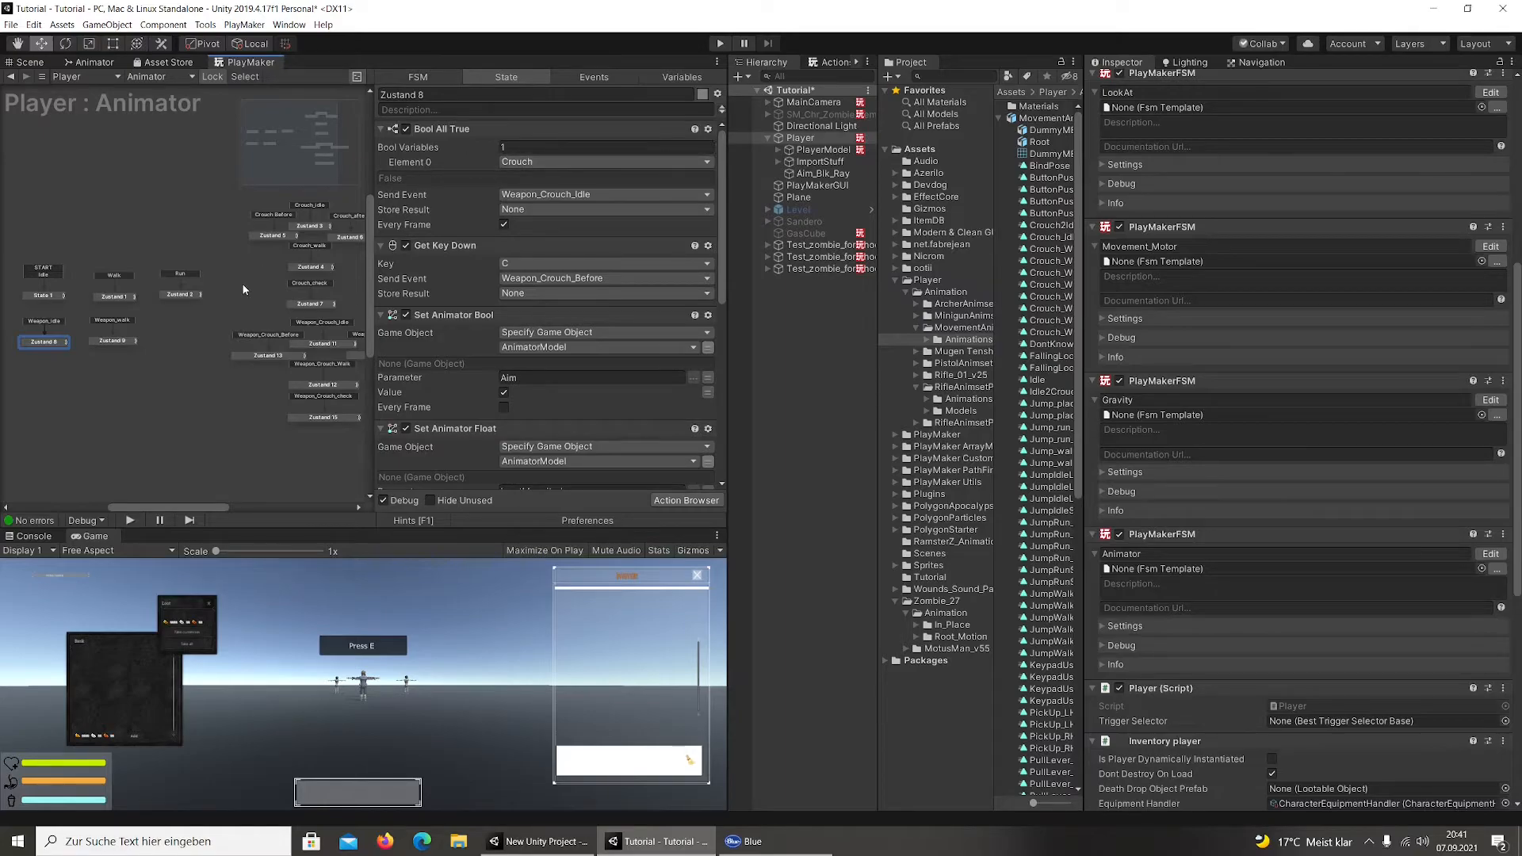
Examine the actions of State 1, the raycast events of Zustand 7, and the crouch exit actions of Zustand 6
{"action": "middle_click_drag", "start_coordinate": [246, 285], "coordinate": [139, 287]}
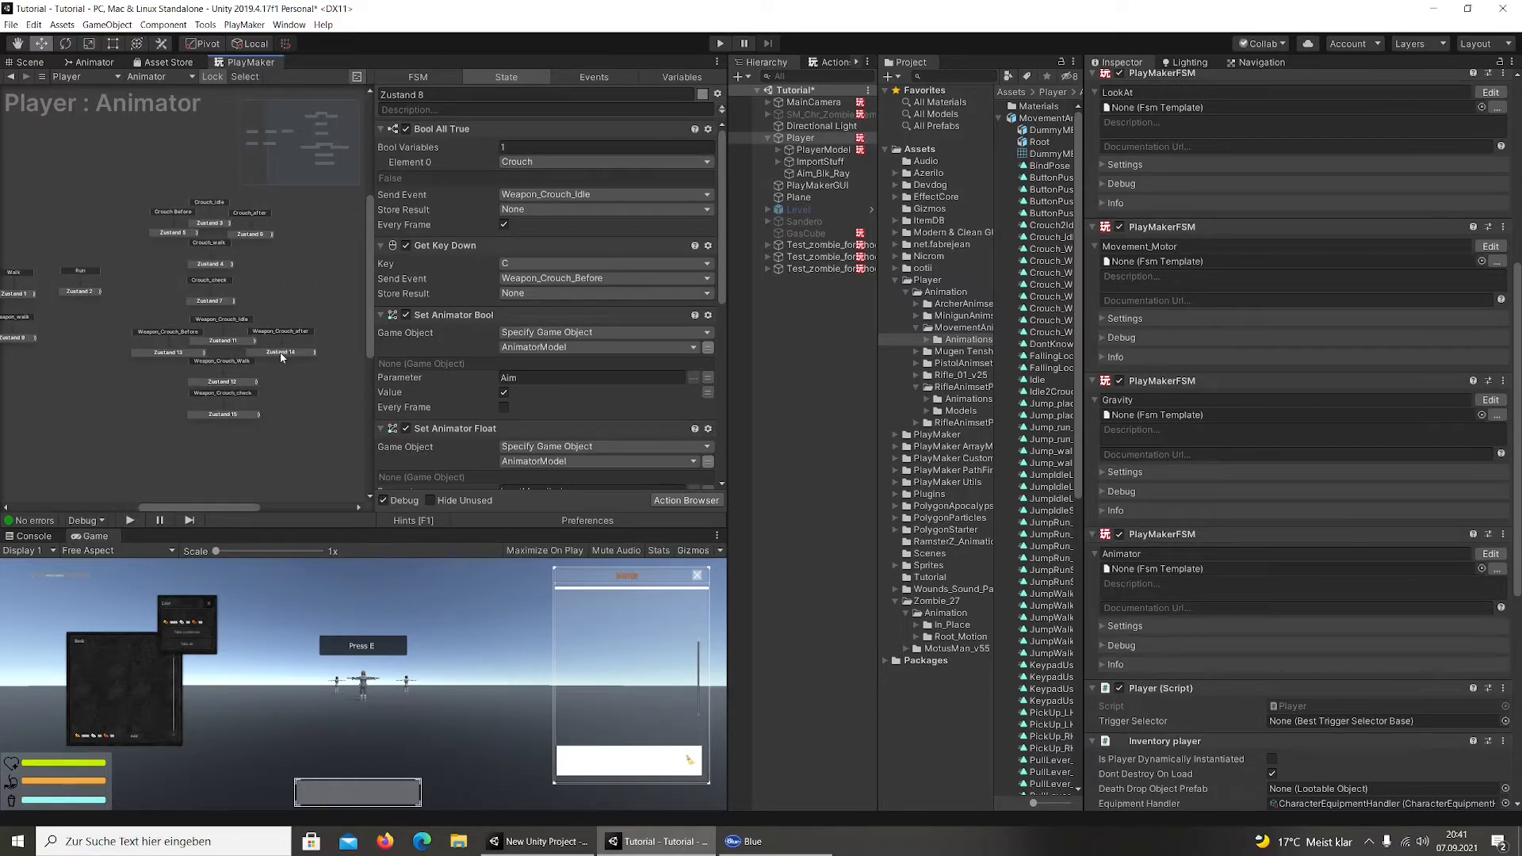
{"action": "middle_click_drag", "start_coordinate": [194, 316], "coordinate": [277, 273]}
{"action": "left_click", "coordinate": [51, 252]}
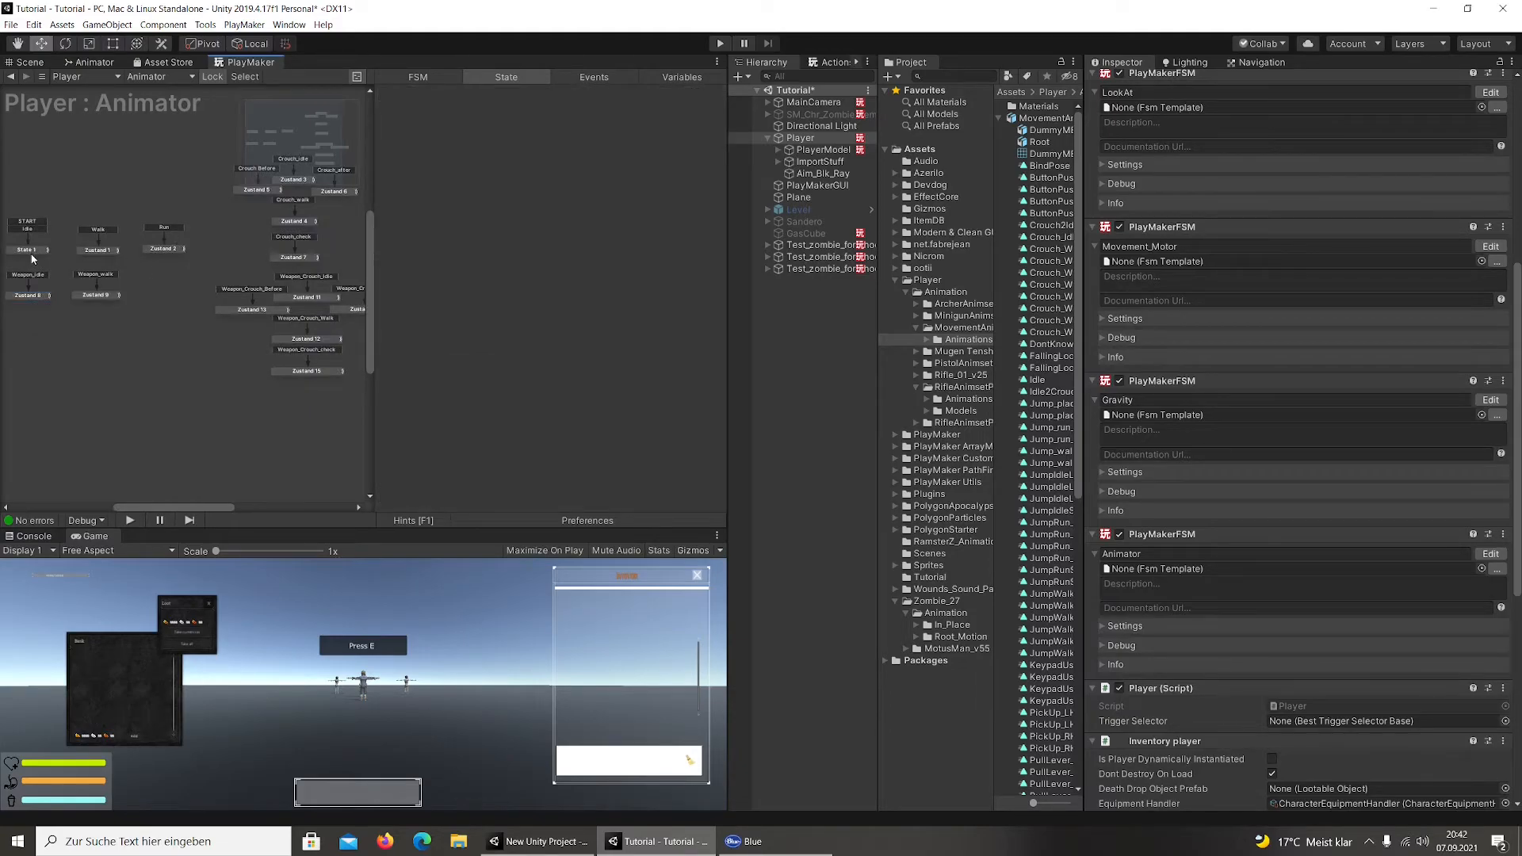
{"action": "left_click", "coordinate": [30, 251]}
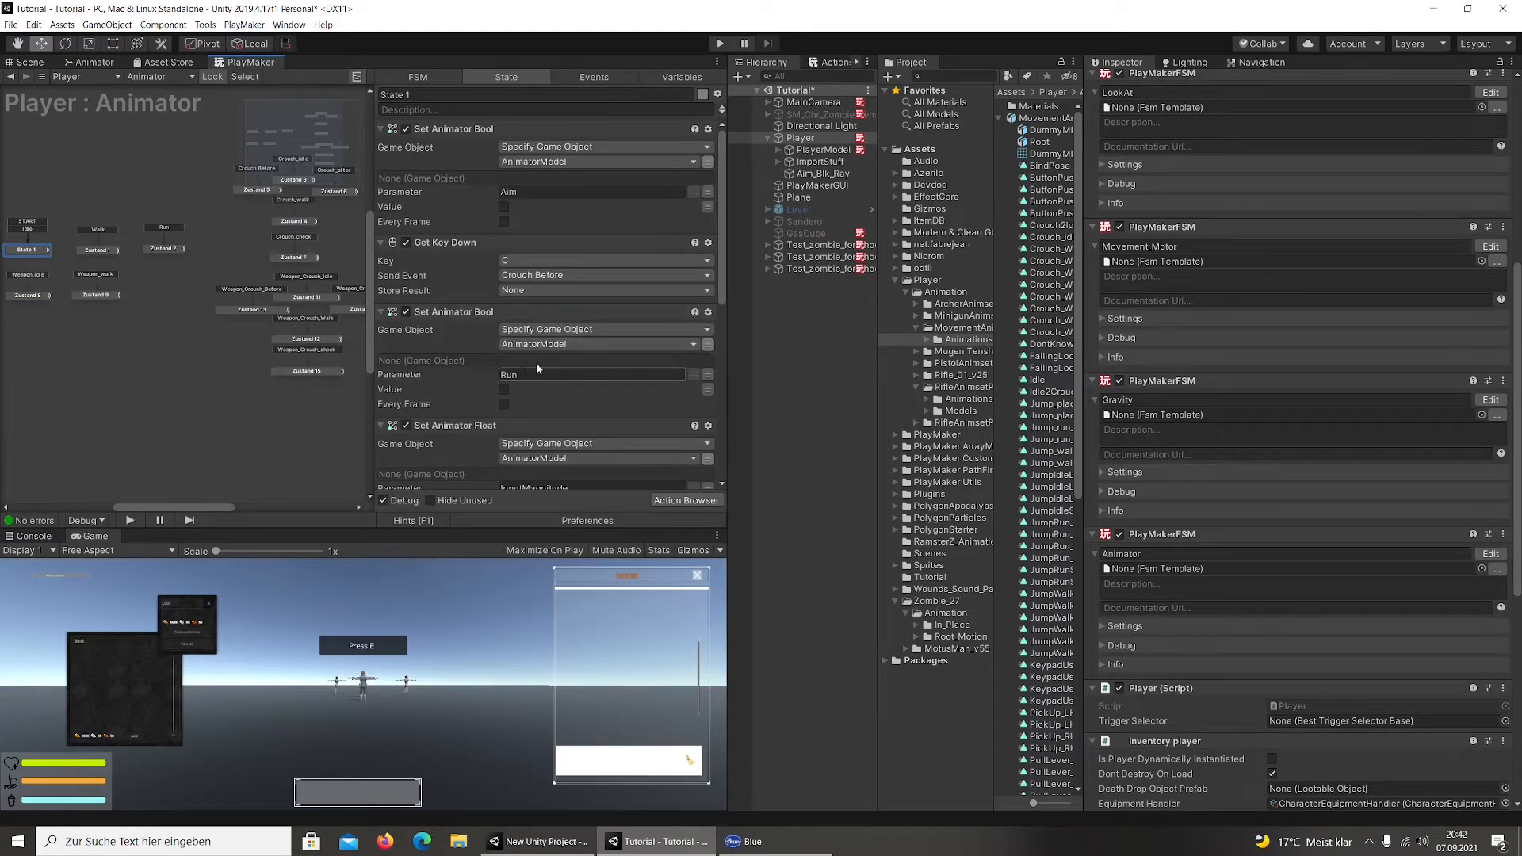
{"action": "scroll", "coordinate": [635, 350], "scroll_direction": "down", "scroll_amount": 10}
{"action": "middle_click_drag", "start_coordinate": [356, 274], "coordinate": [237, 288]}
{"action": "scroll", "coordinate": [237, 288], "scroll_direction": "down", "scroll_amount": 2}
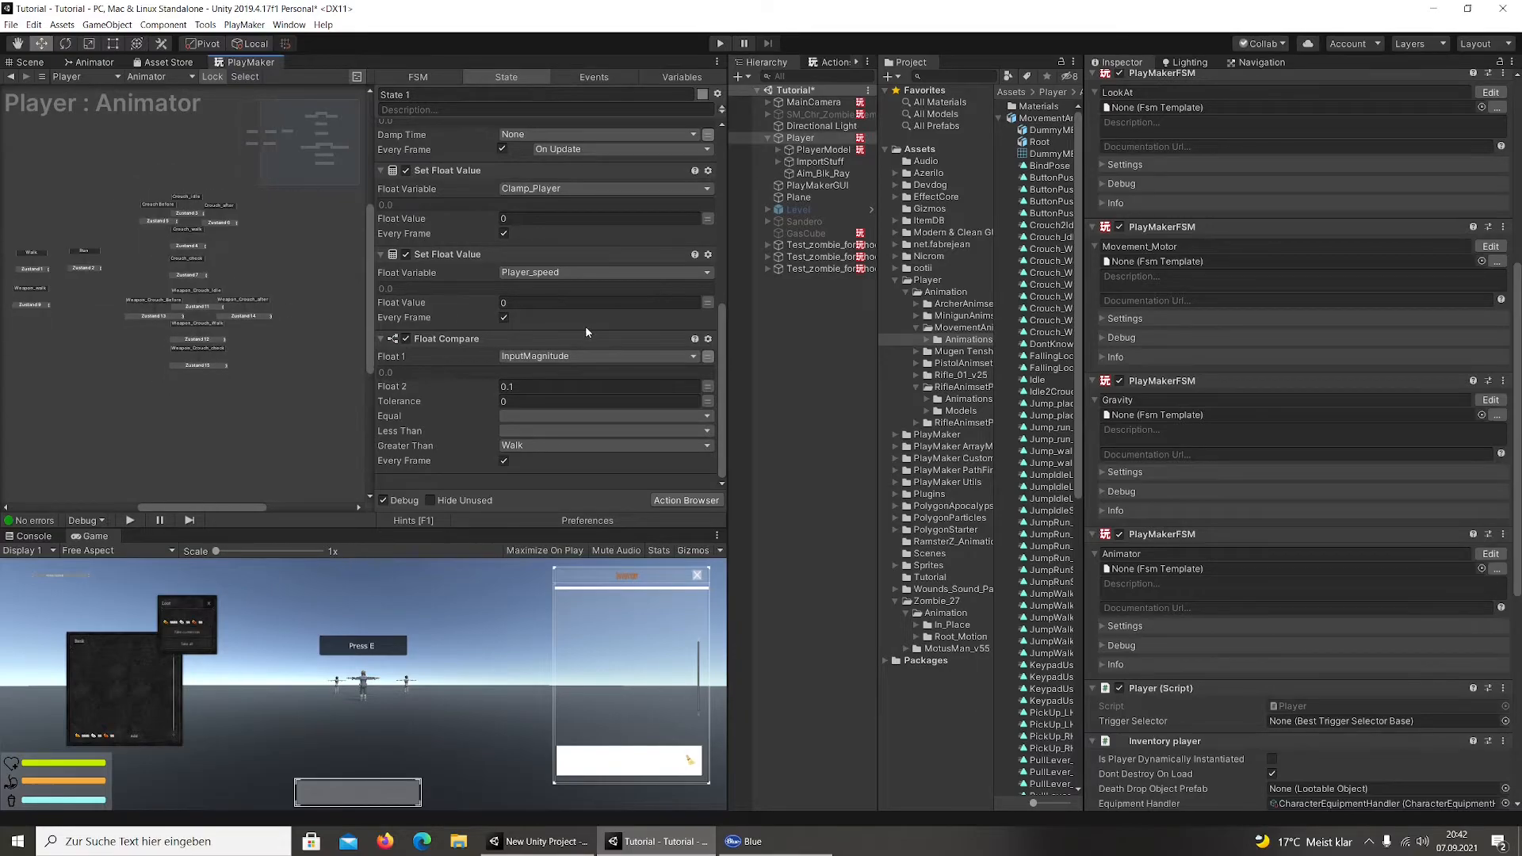
{"action": "scroll", "coordinate": [192, 288], "scroll_direction": "up", "scroll_amount": 3}
{"action": "left_click", "coordinate": [188, 269]}
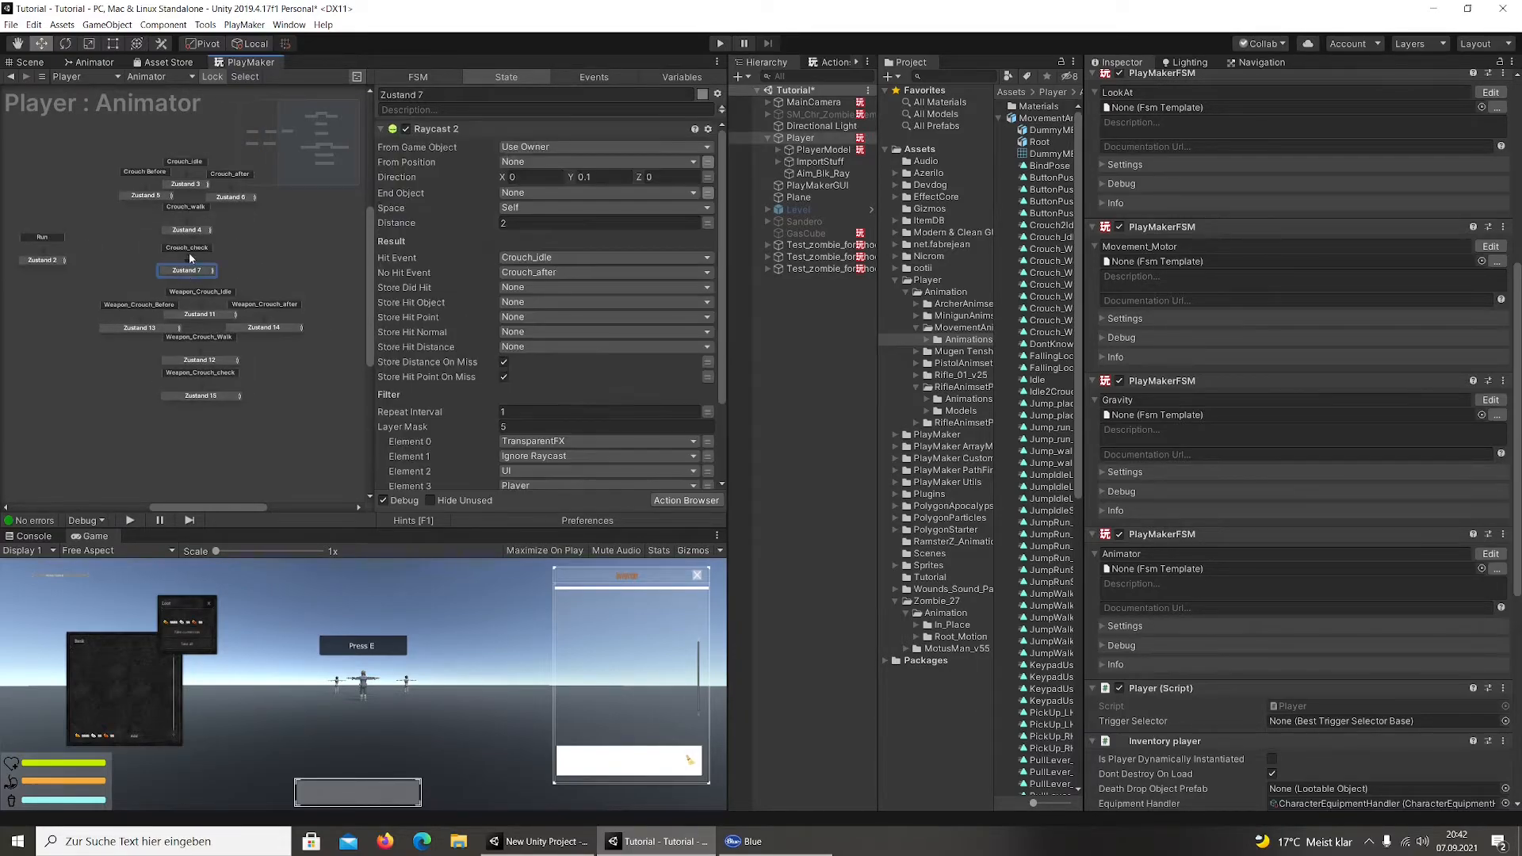
{"action": "left_click", "coordinate": [231, 199]}
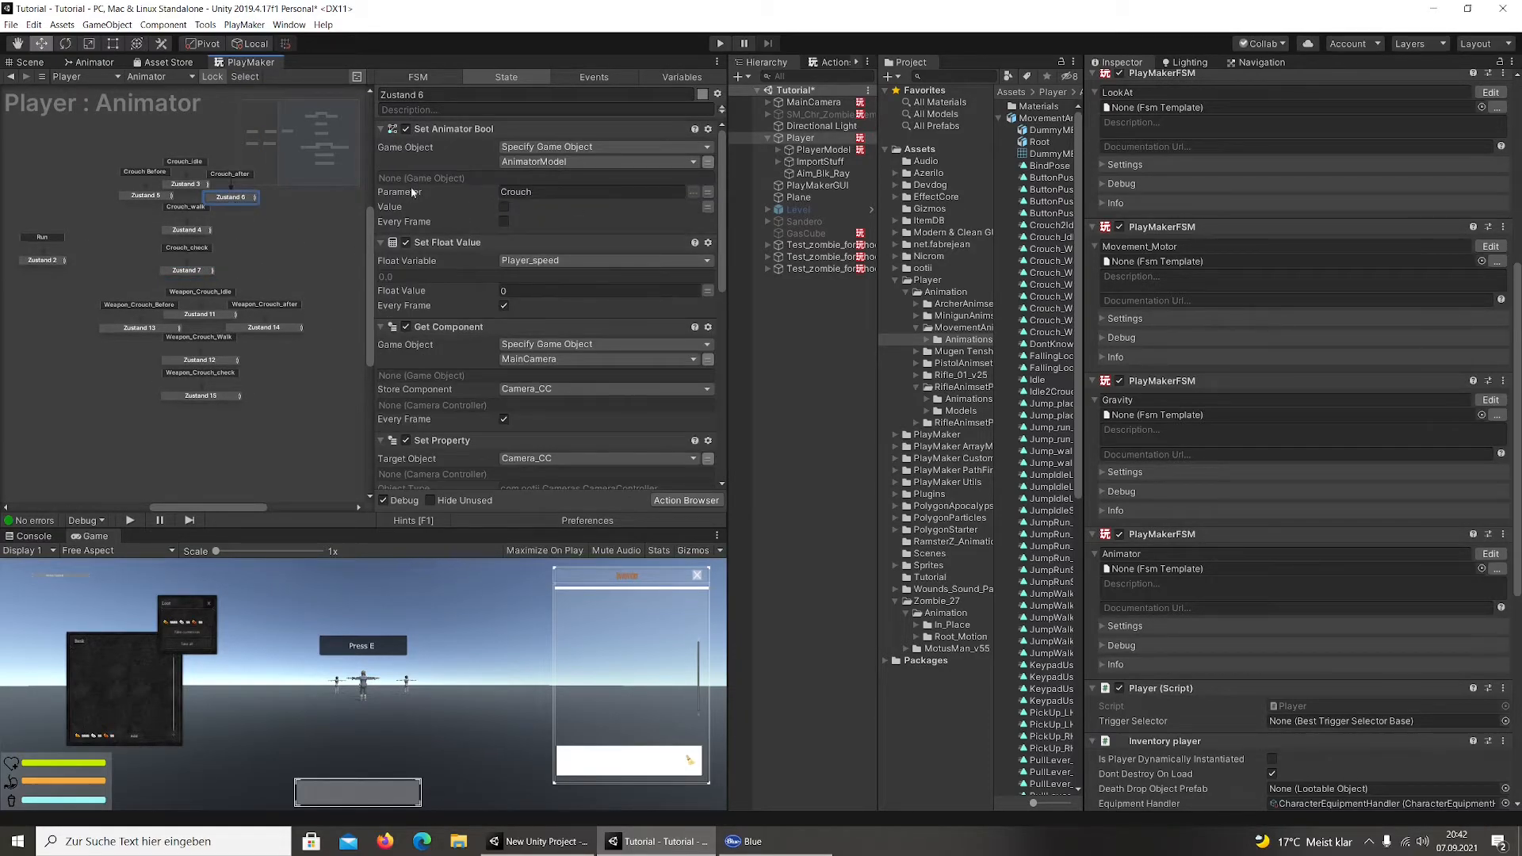
{"action": "scroll", "coordinate": [634, 345], "scroll_direction": "down", "scroll_amount": 12}
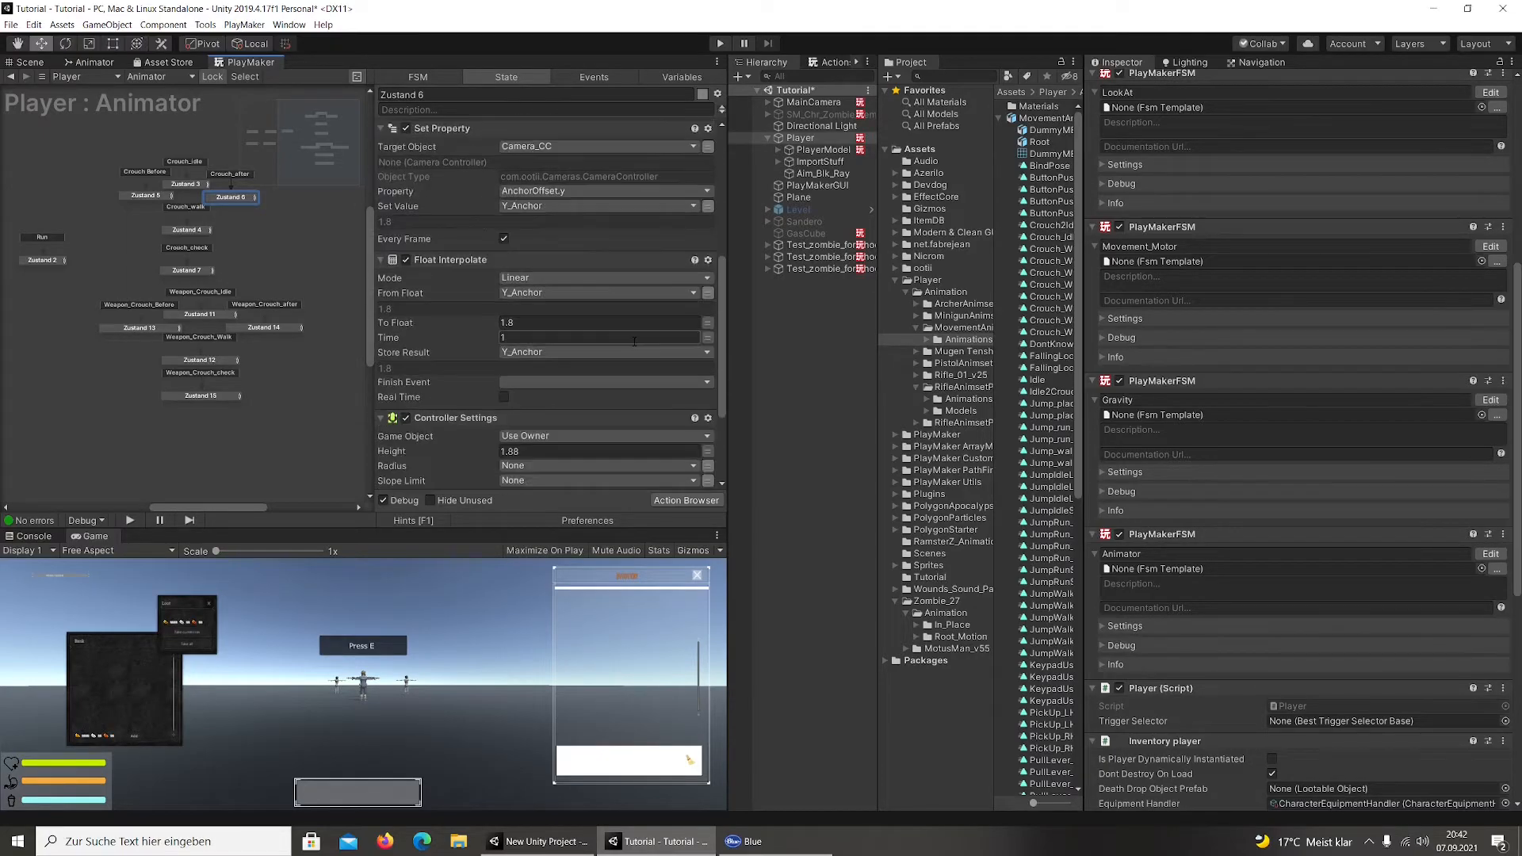
Find the Set Bool Value action with the search term "set boo" and add it to Zustand 14
{"action": "left_click", "coordinate": [253, 328]}
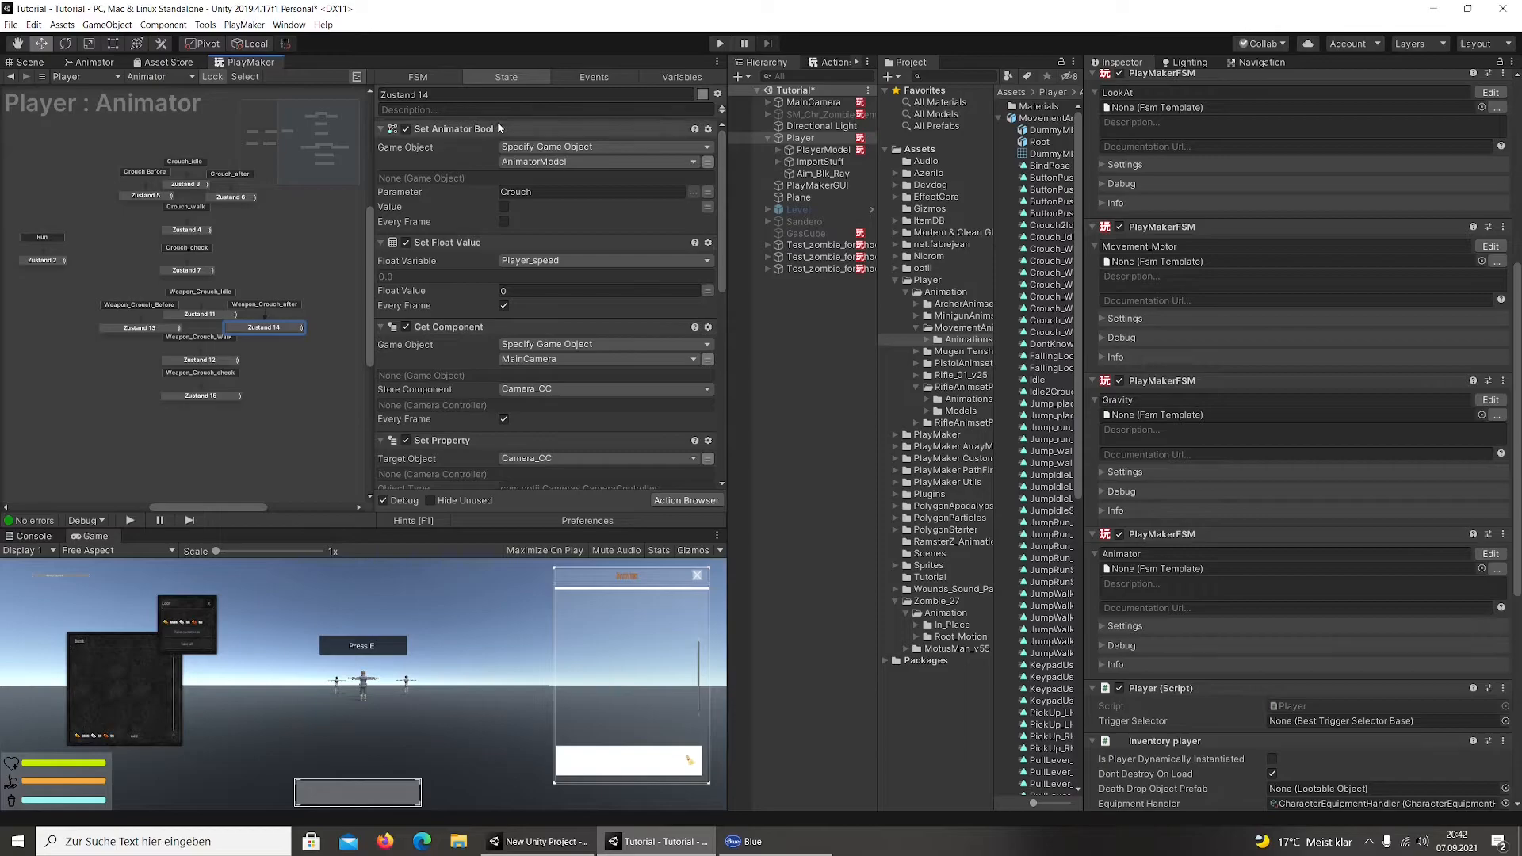
{"action": "left_click", "coordinate": [833, 62]}
{"action": "type", "text": "s"}
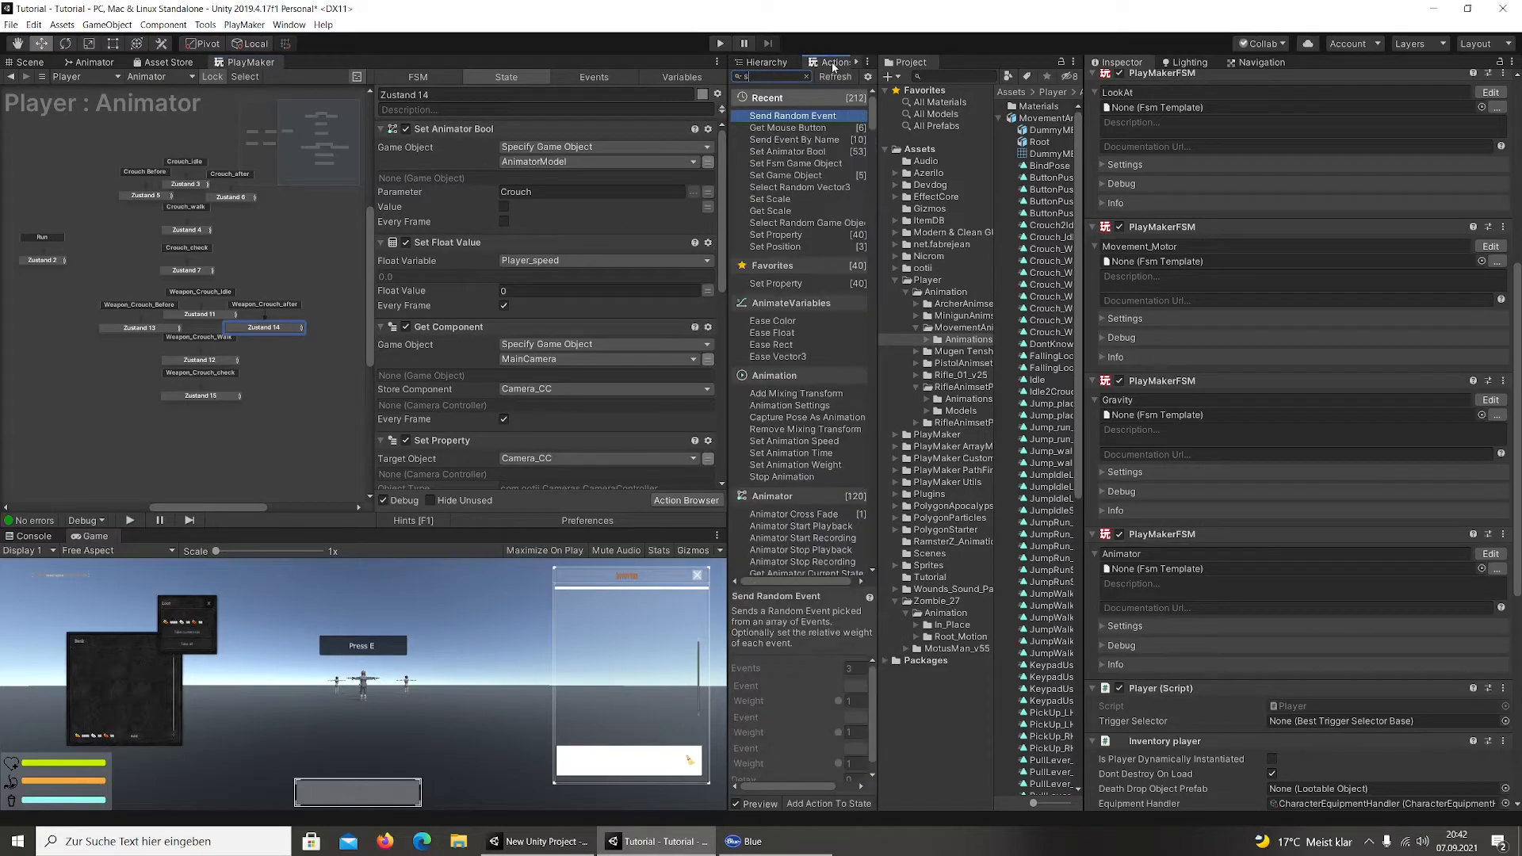
{"action": "type", "text": "et bvoo"}
{"action": "key", "text": "BackSpace"}
{"action": "key", "text": "BackSpace"}
{"action": "key", "text": "BackSpace"}
{"action": "type", "text": "oo"}
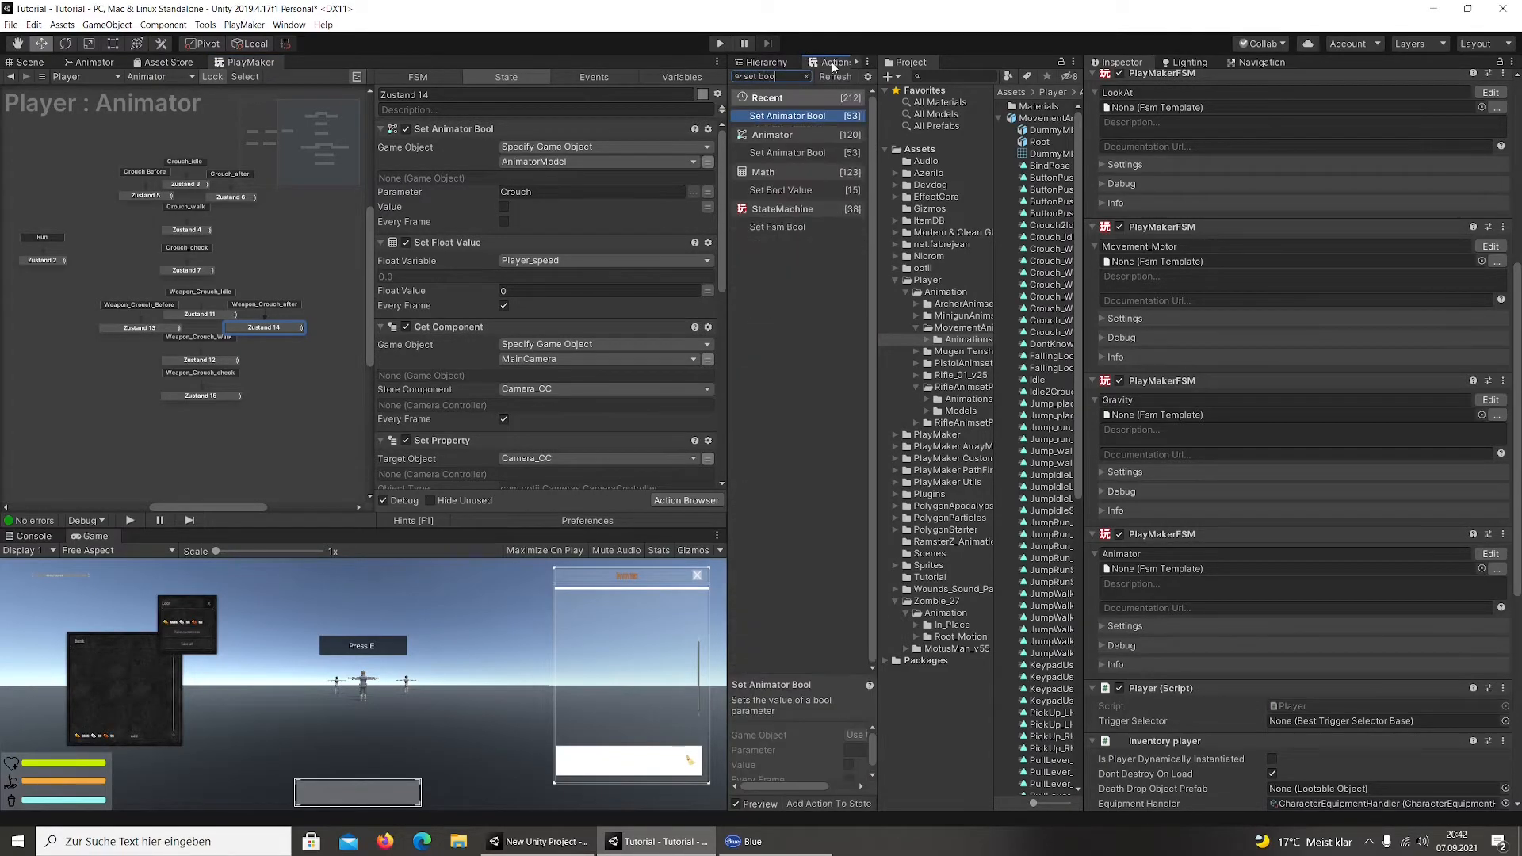
{"action": "key", "text": "Down"}
{"action": "key", "text": "Down"}
{"action": "key", "text": "Return"}
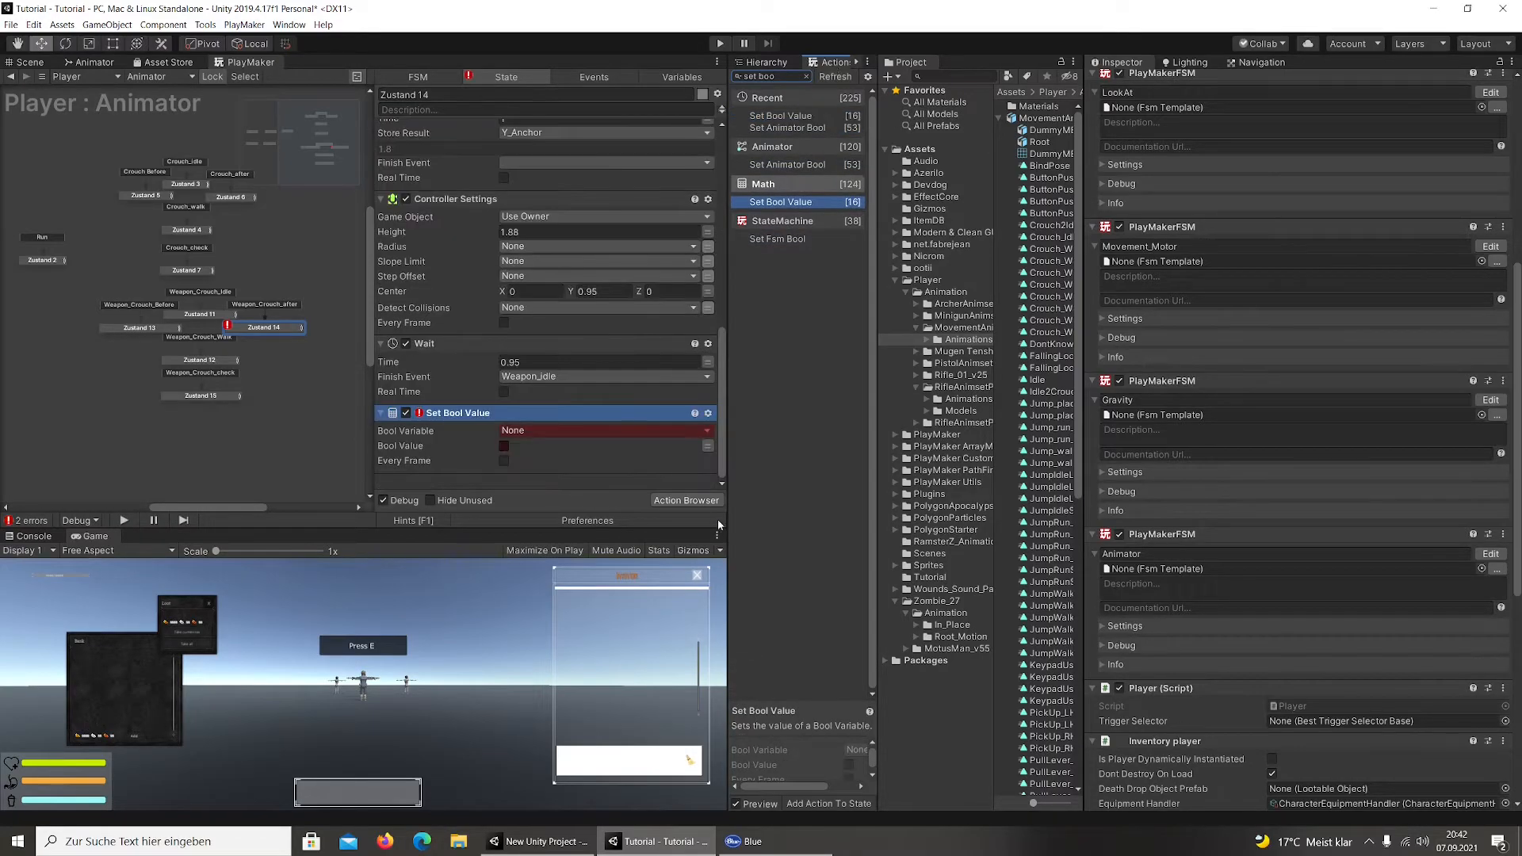
Move Zustand 14's Set Bool Value action to the top and assign the global variable Crouch, leaving its value false
{"action": "left_click", "coordinate": [708, 414]}
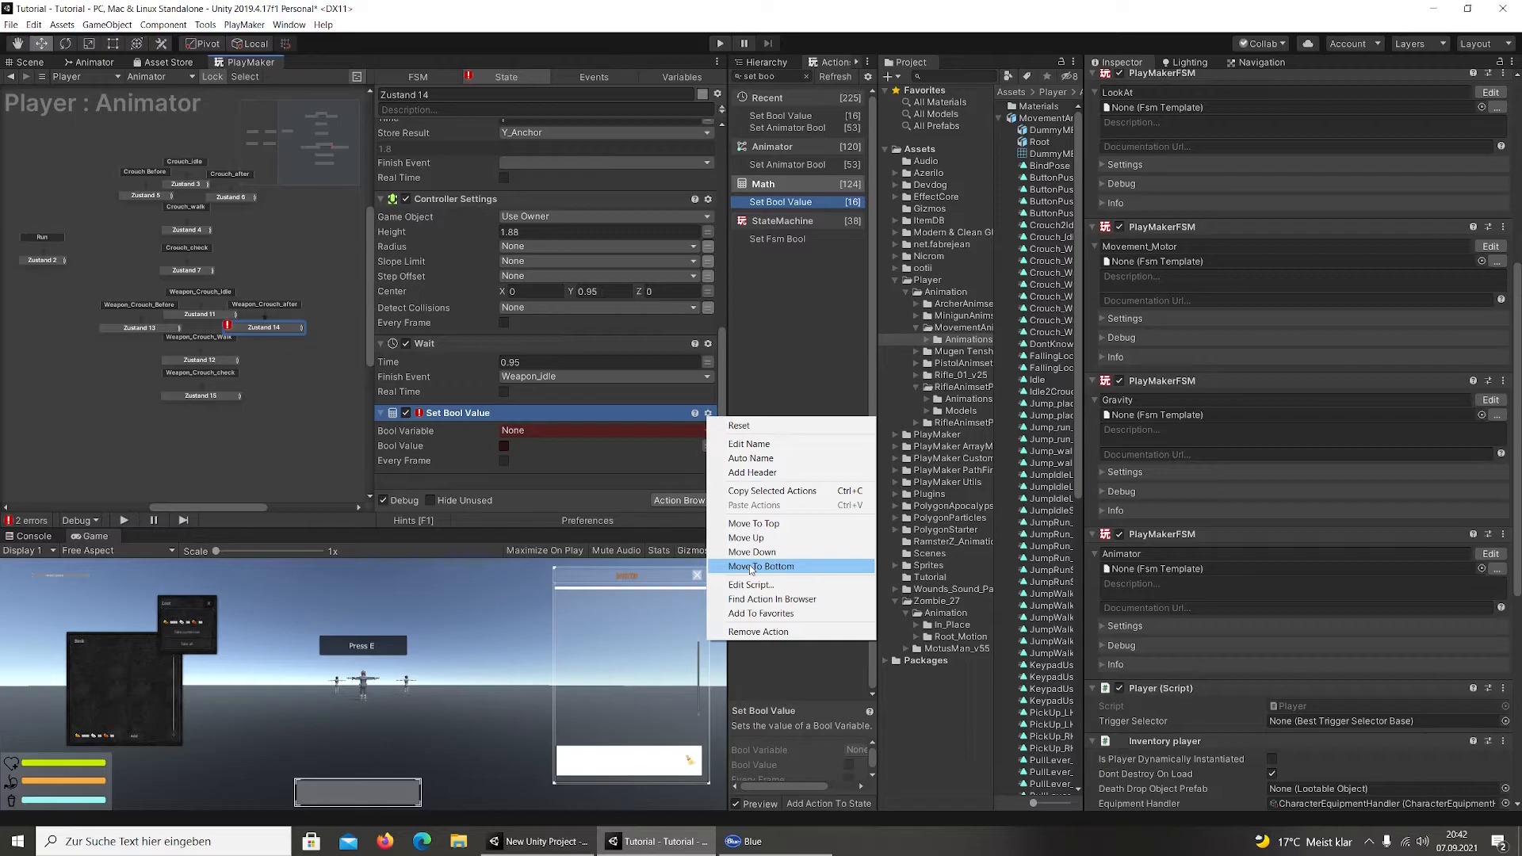
{"action": "left_click", "coordinate": [754, 524]}
{"action": "left_click", "coordinate": [545, 148]}
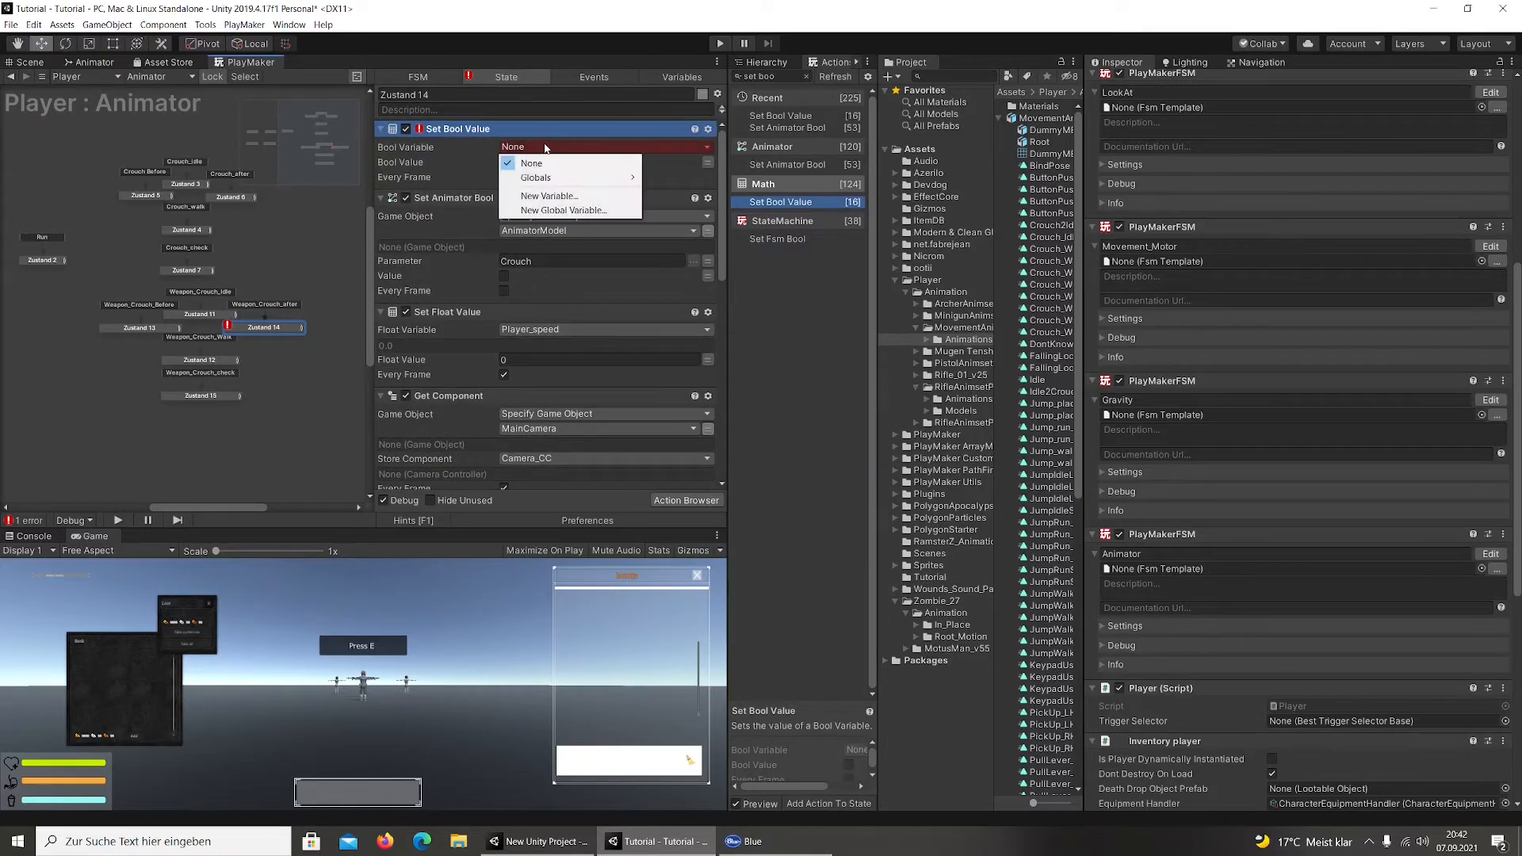
{"action": "mouse_move", "coordinate": [555, 178]}
{"action": "left_click", "coordinate": [681, 193]}
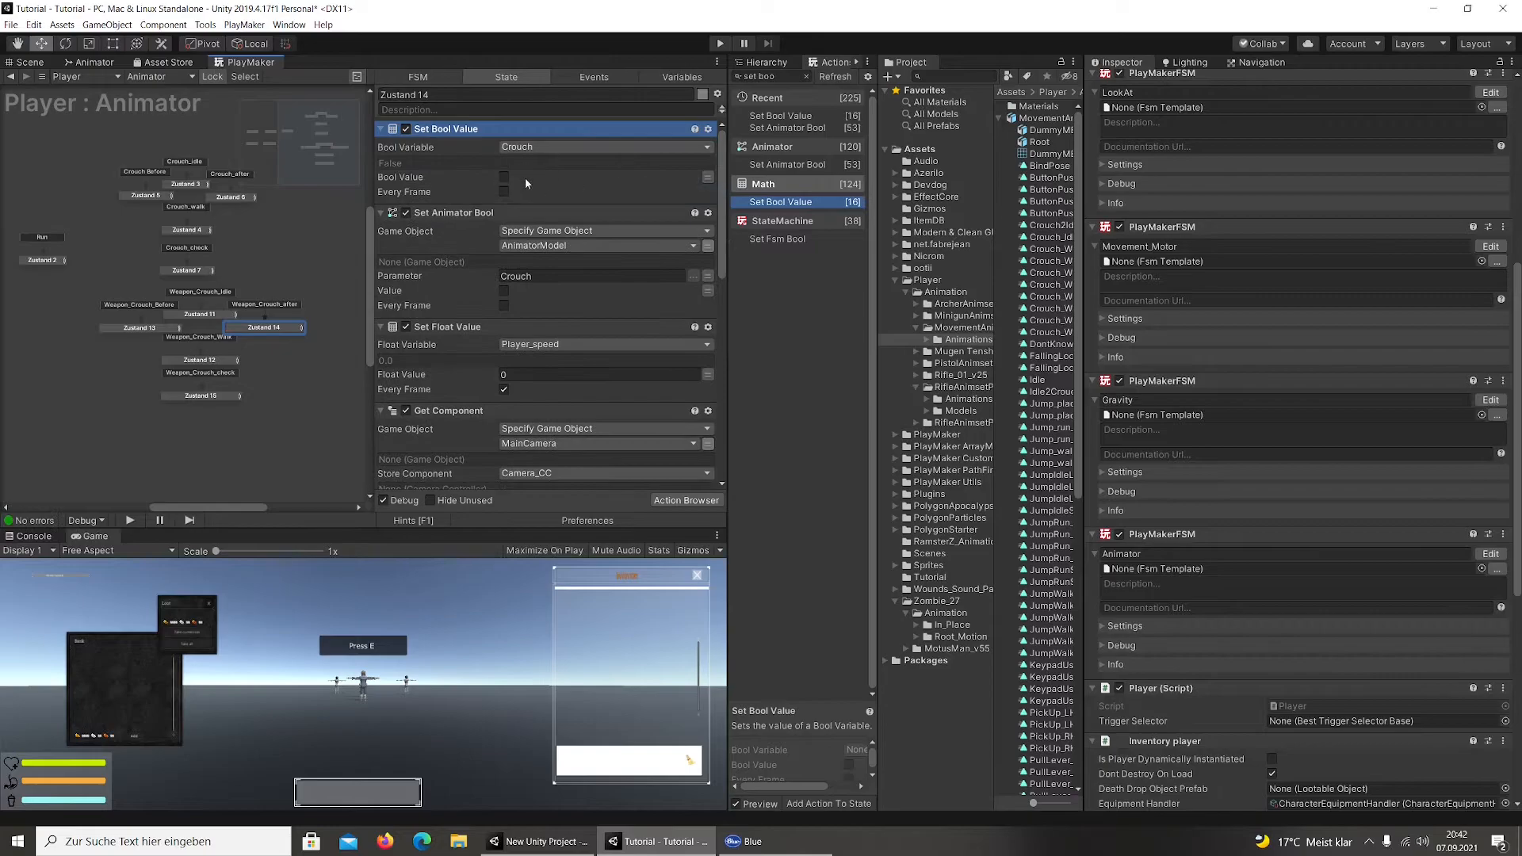
Copy the Set Bool Value action for Crouch from Zustand 14 into Zustand 6, before its Set Animator Bool action
{"action": "right_click", "coordinate": [463, 132]}
{"action": "left_click", "coordinate": [523, 205]}
{"action": "left_click", "coordinate": [231, 196]}
{"action": "right_click", "coordinate": [434, 132]}
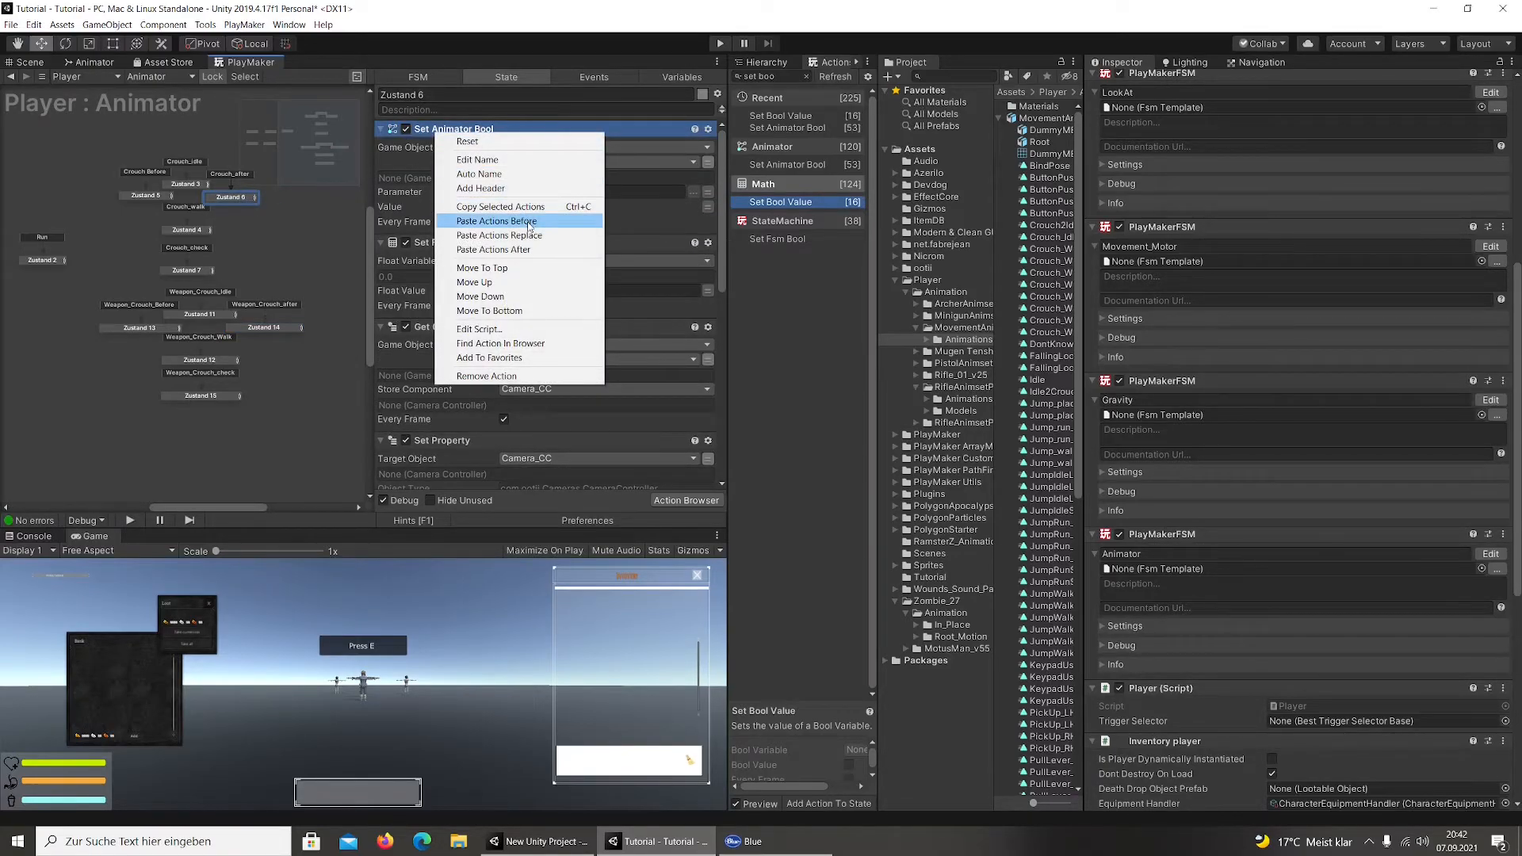
{"action": "left_click", "coordinate": [508, 221]}
Run the game and test crouching, crouch walking and standing up without a weapon while following the Animator FSM
{"action": "left_click", "coordinate": [719, 45]}
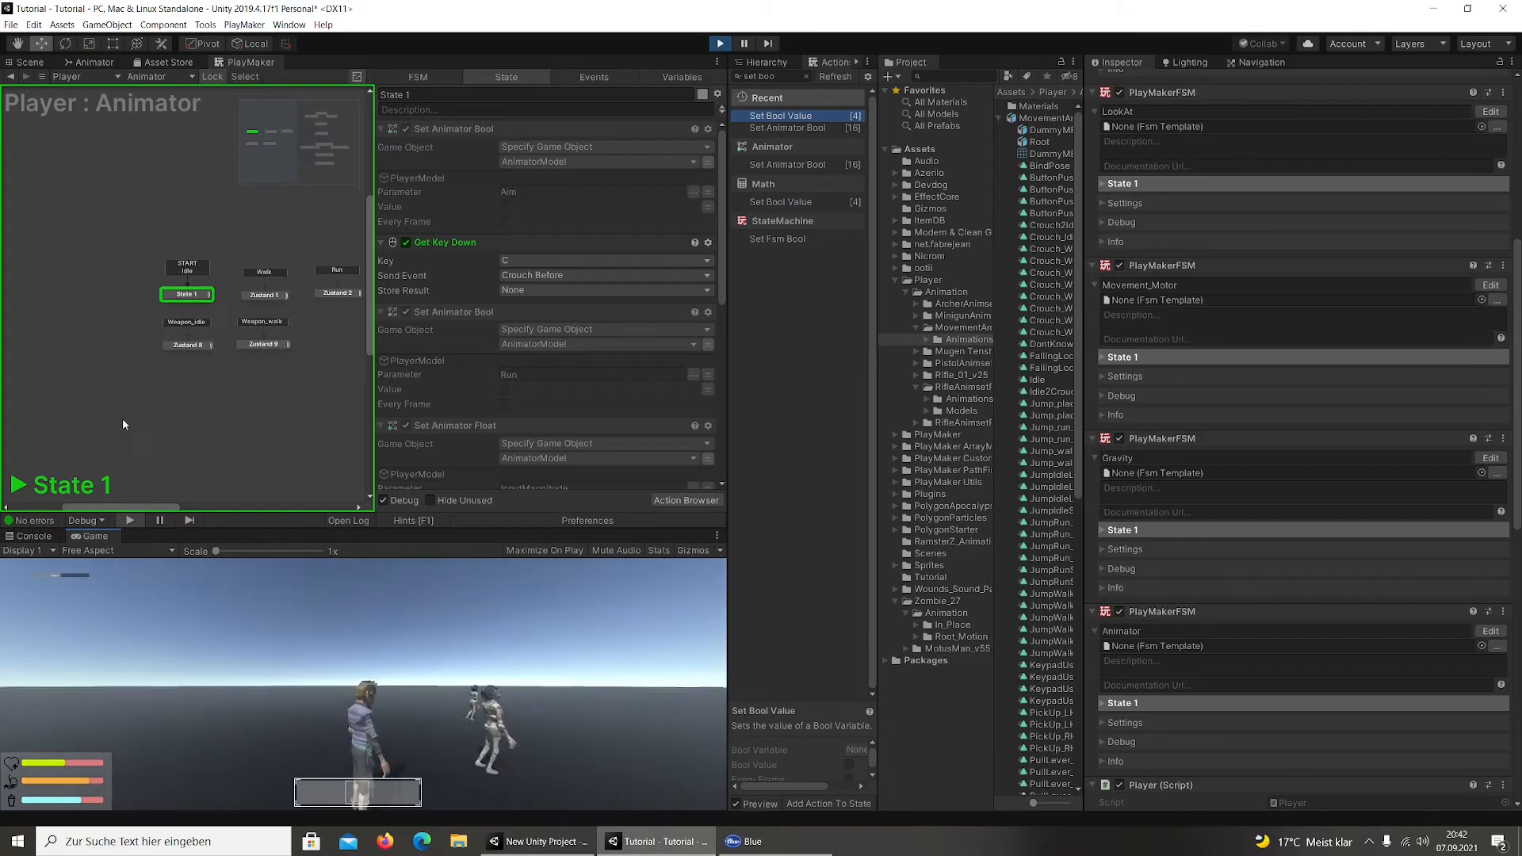
{"action": "key", "text": "c"}
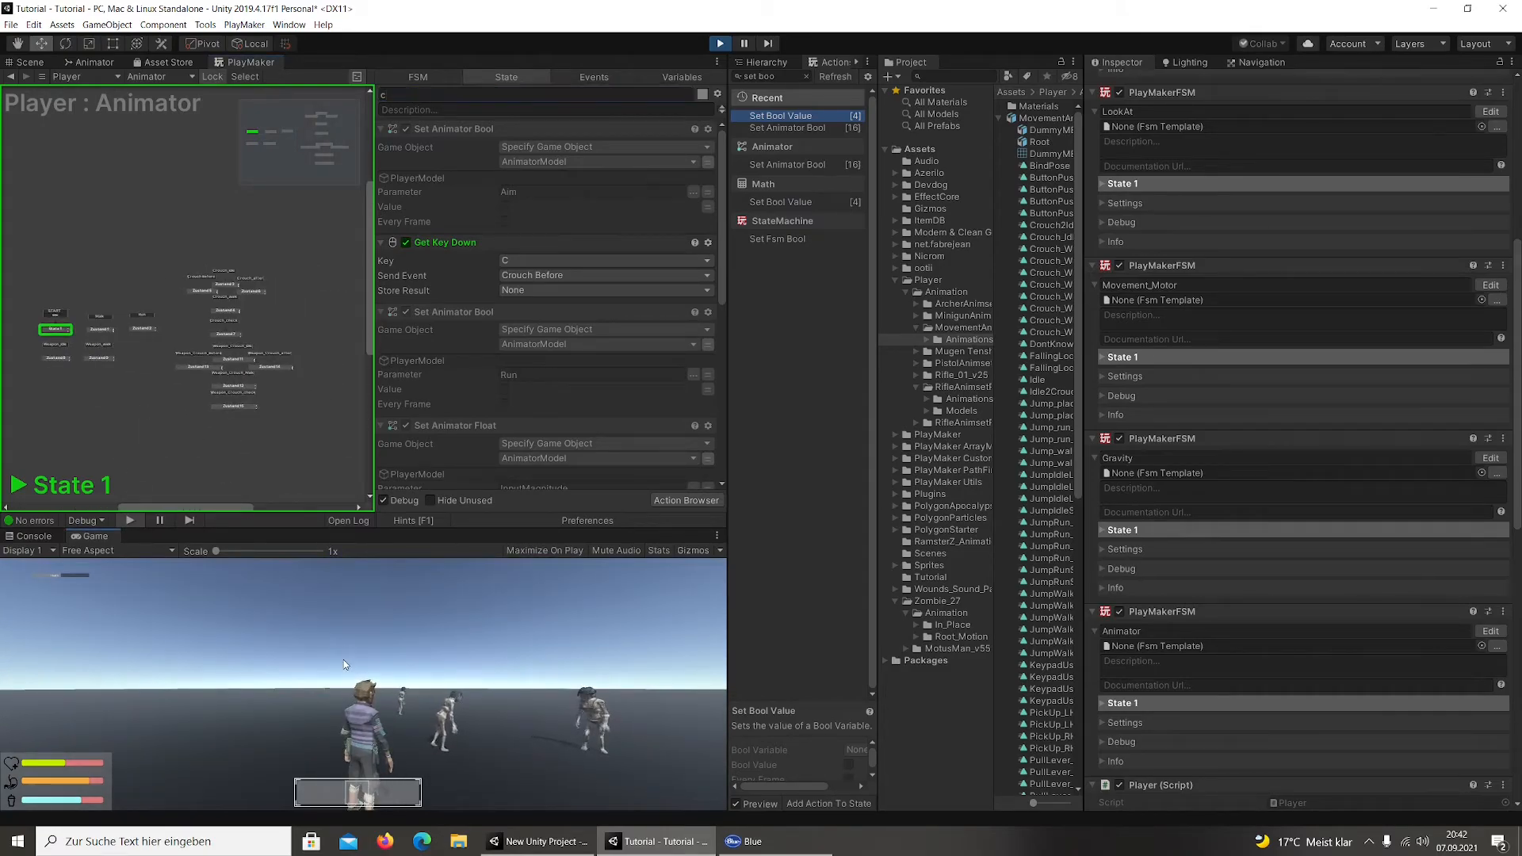
{"action": "key", "text": "w"}
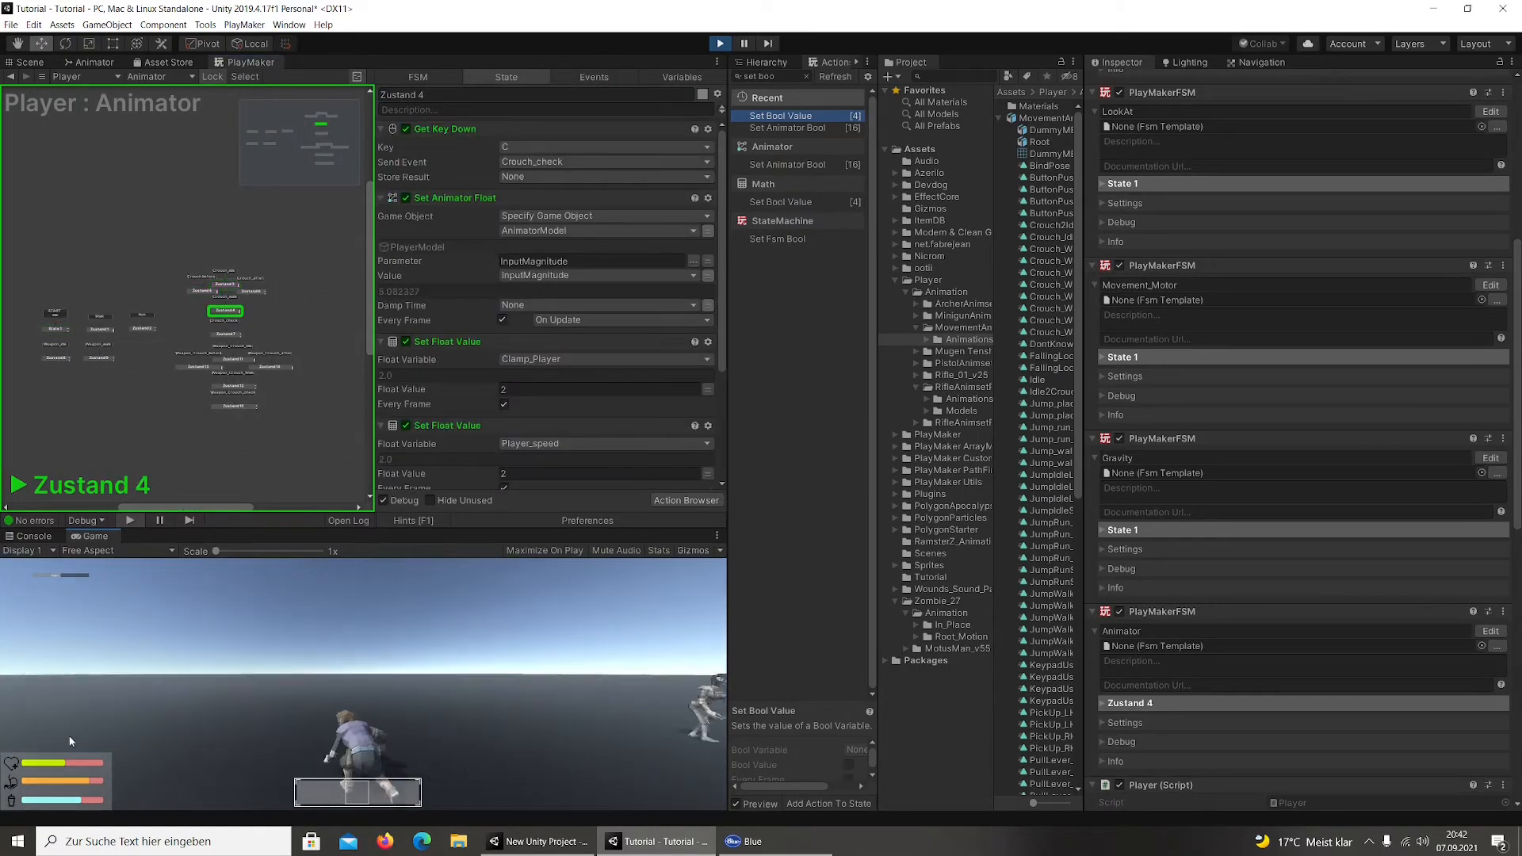
{"action": "key", "text": "c"}
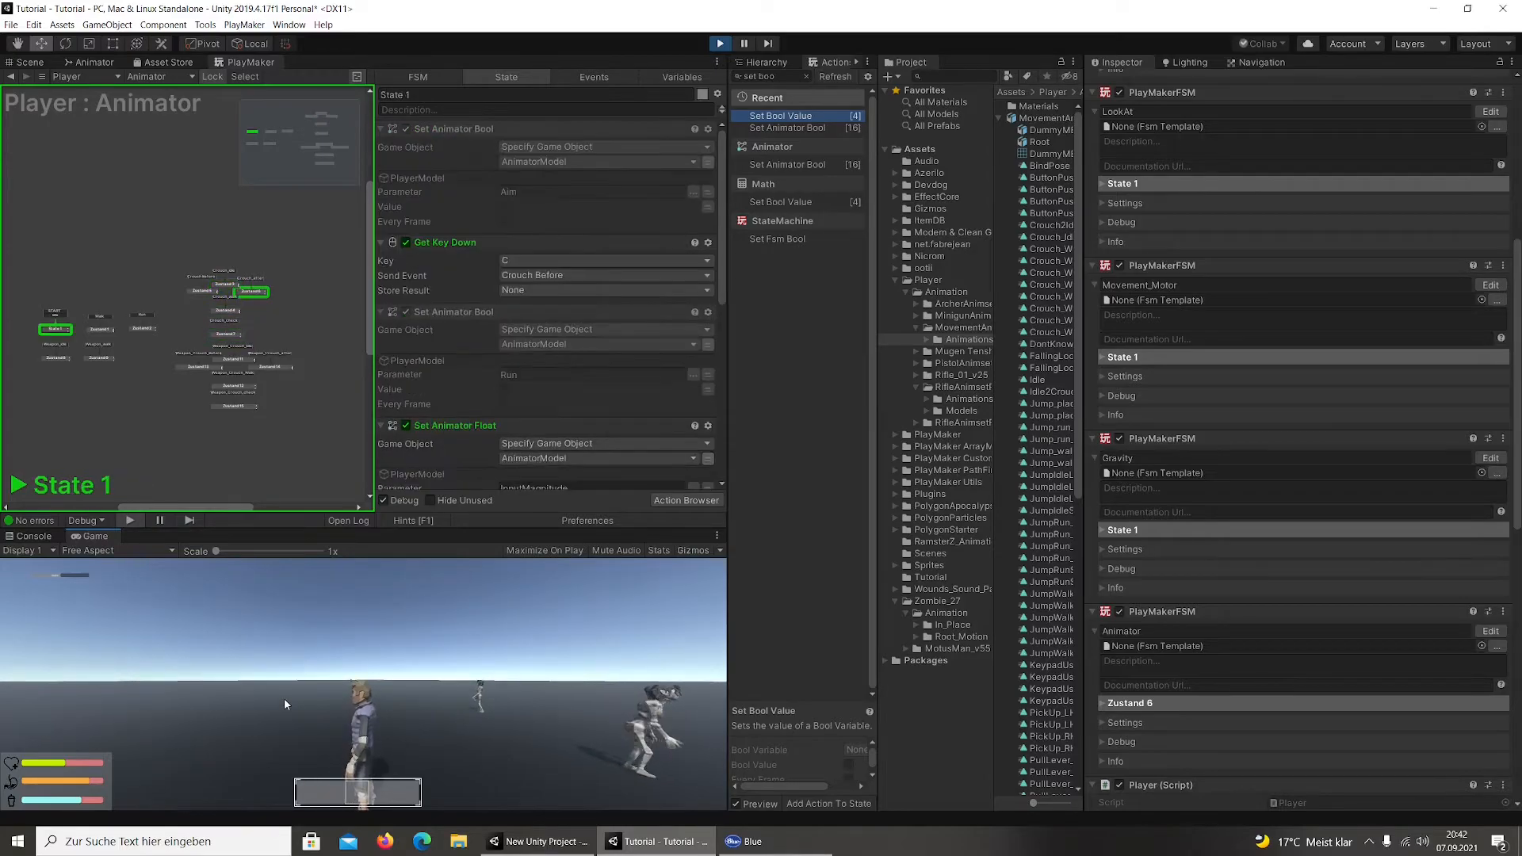
{"action": "key", "text": "w"}
Equip the rifle from the inventory and test crouching and standing up without aiming
{"action": "key", "text": "i"}
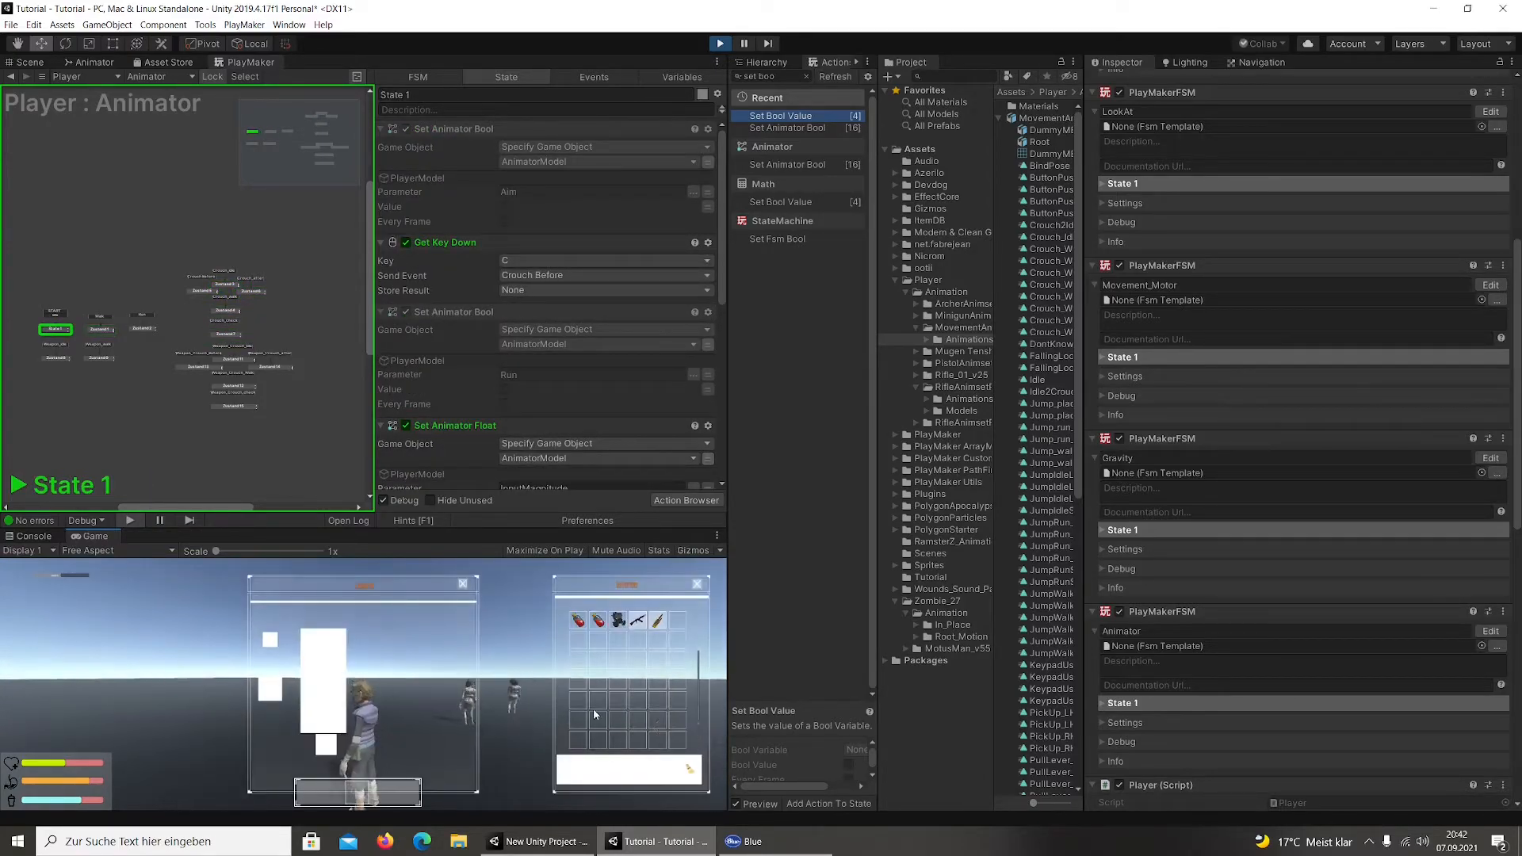
{"action": "key", "text": "i"}
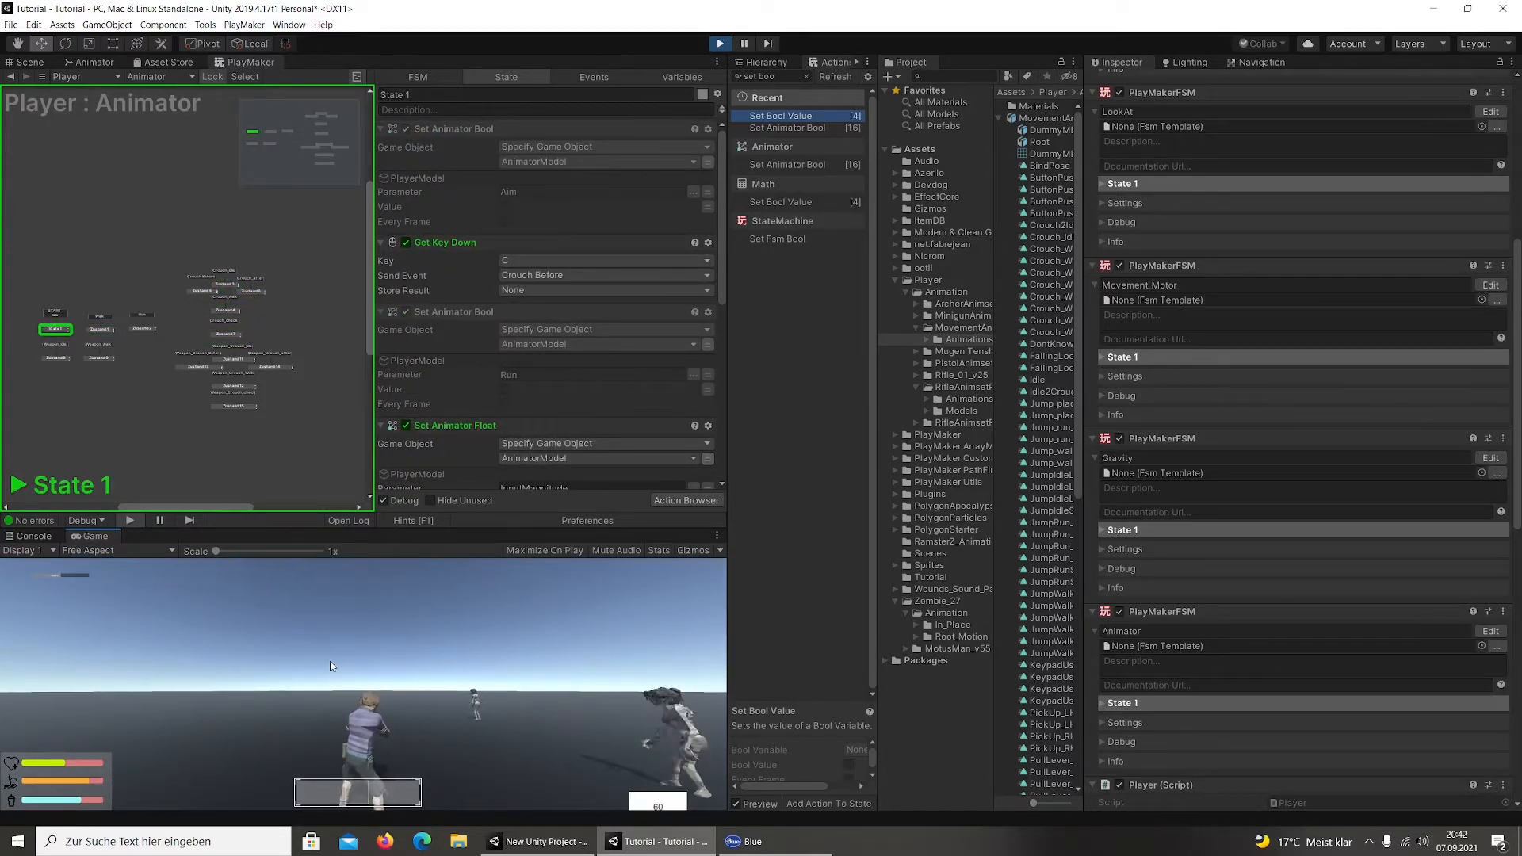
{"action": "key", "text": "c"}
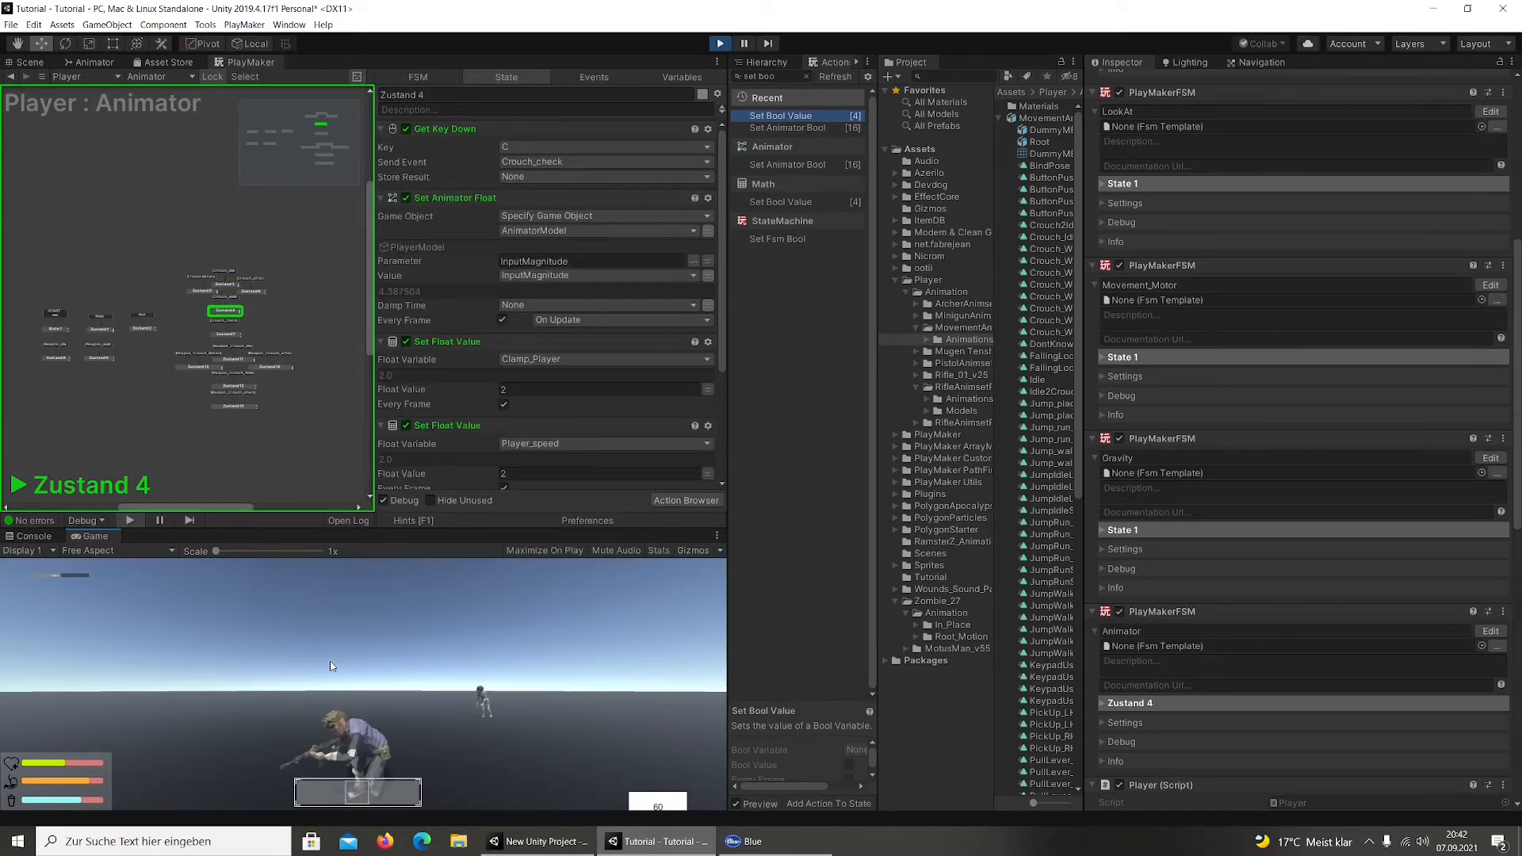
{"action": "key", "text": "c"}
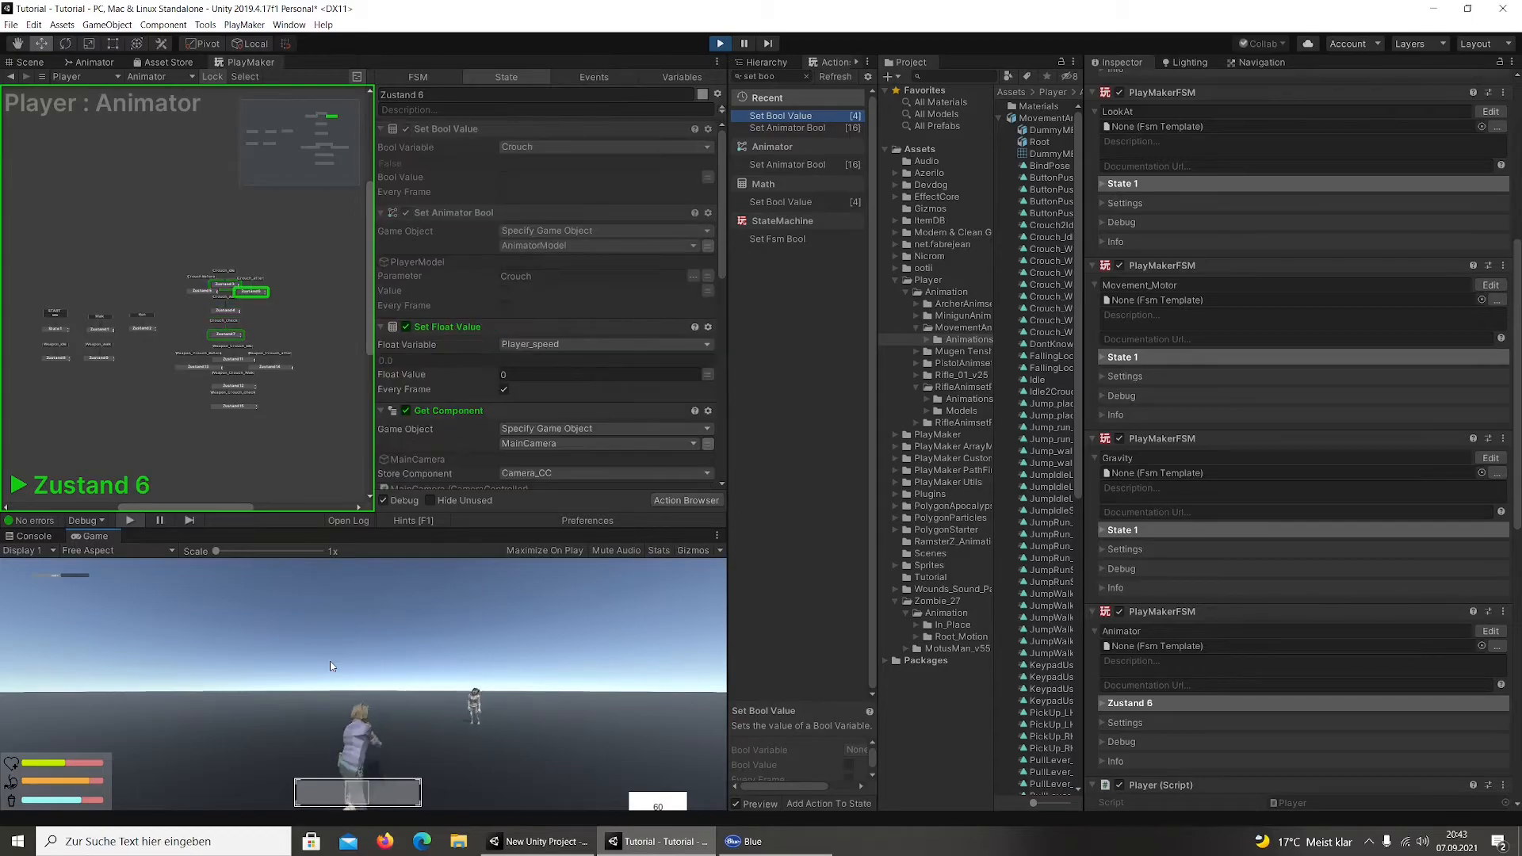
Aim the rifle, walk forward and toggle crouch on and off, following the weapon crouch states in the Animator FSM
{"action": "right_click_drag", "start_coordinate": [332, 666], "coordinate": [1, 758]}
{"action": "key", "text": "w"}
{"action": "key", "text": "c"}
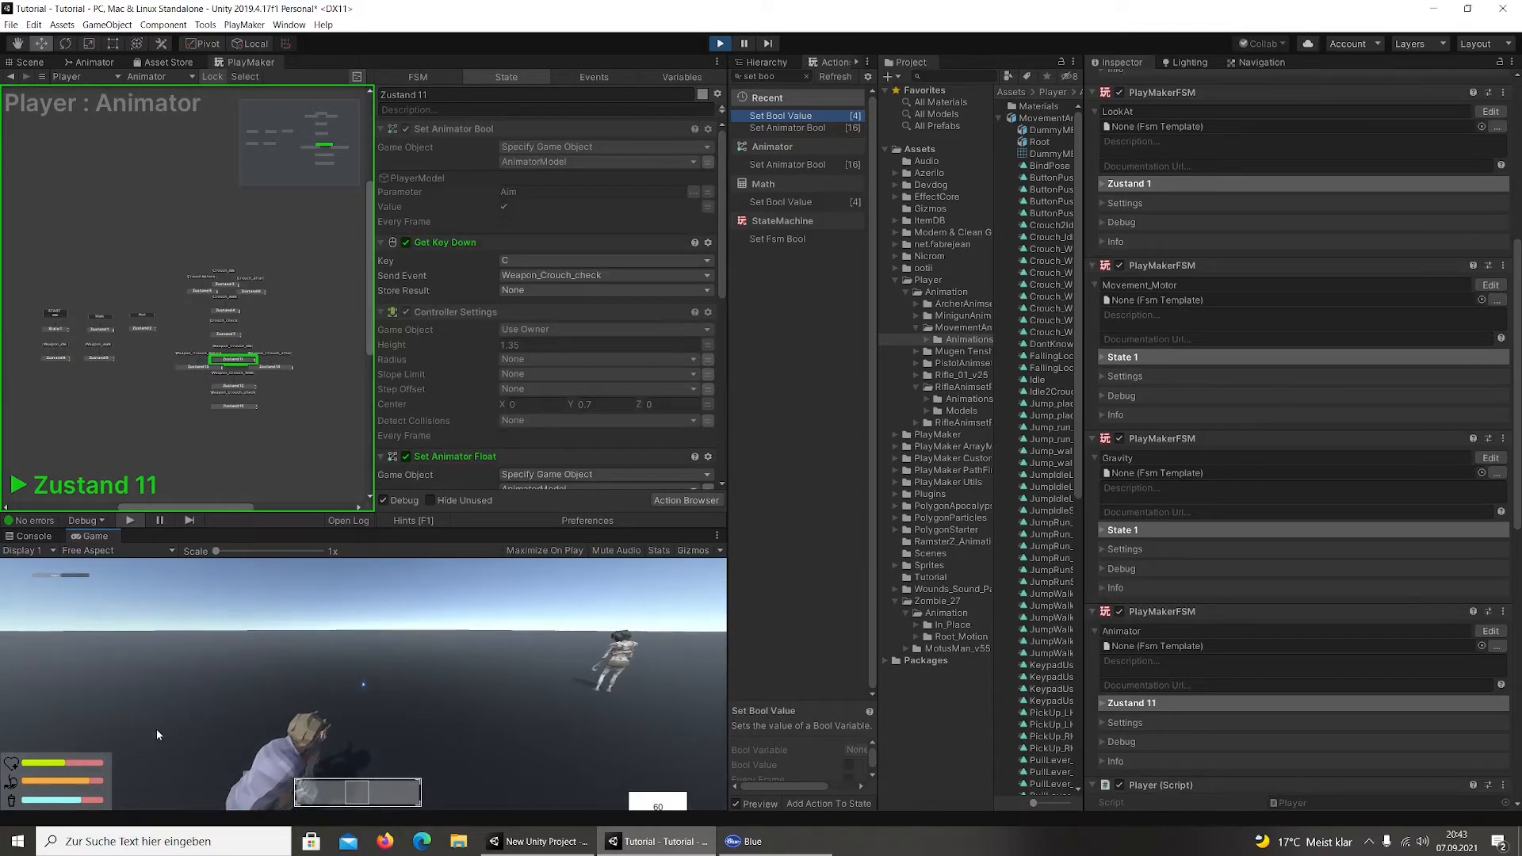
{"action": "key", "text": "w"}
{"action": "key", "text": "c"}
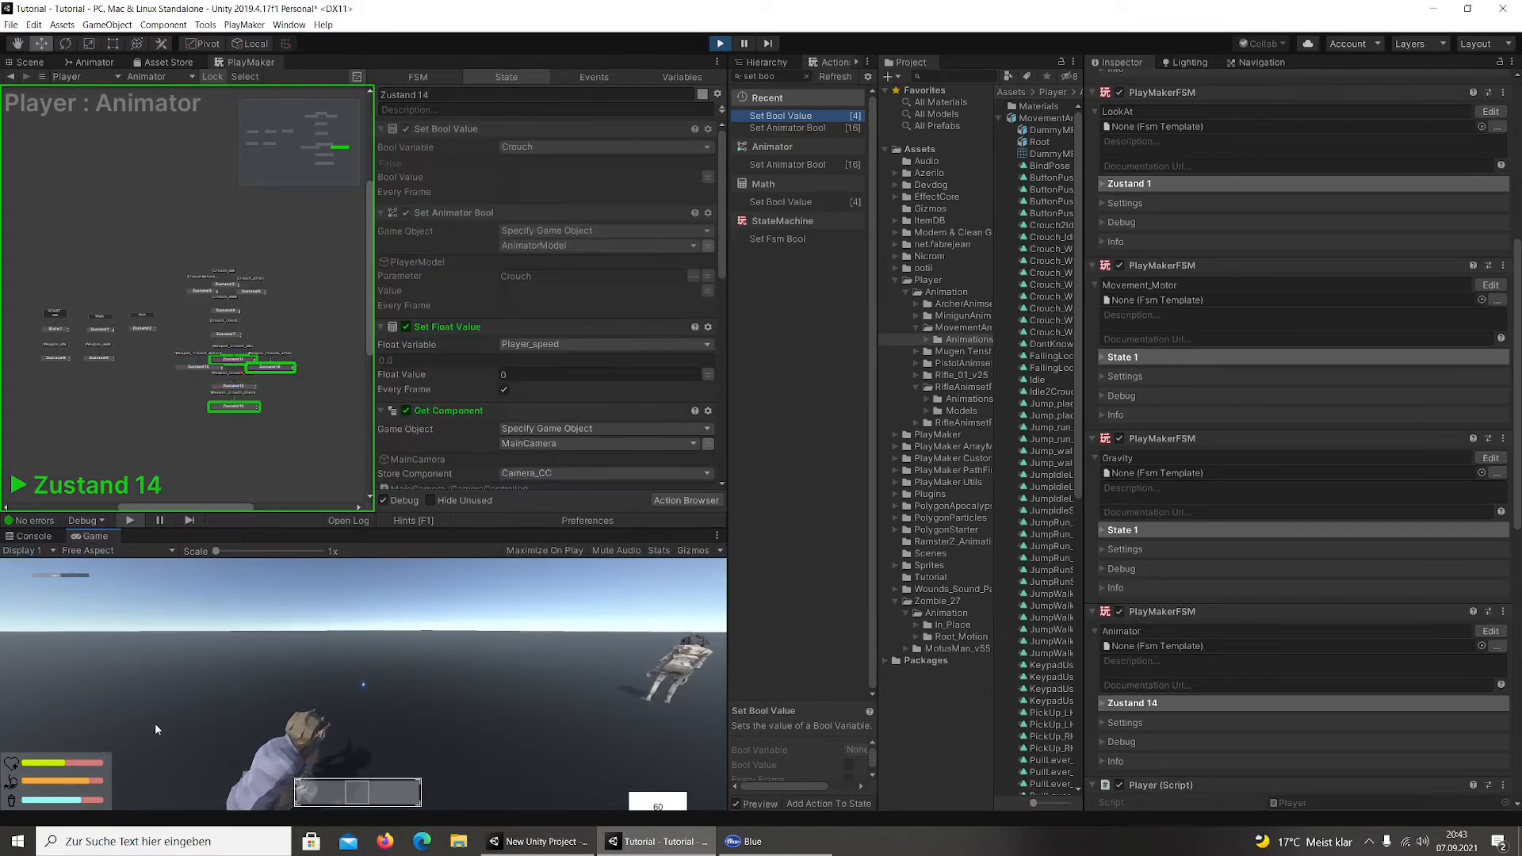
Test walking forward while aiming the rifle after standing up, following the Animator FSM states, and stop the game
{"action": "key", "text": "w"}
{"action": "right_click", "coordinate": [206, 694]}
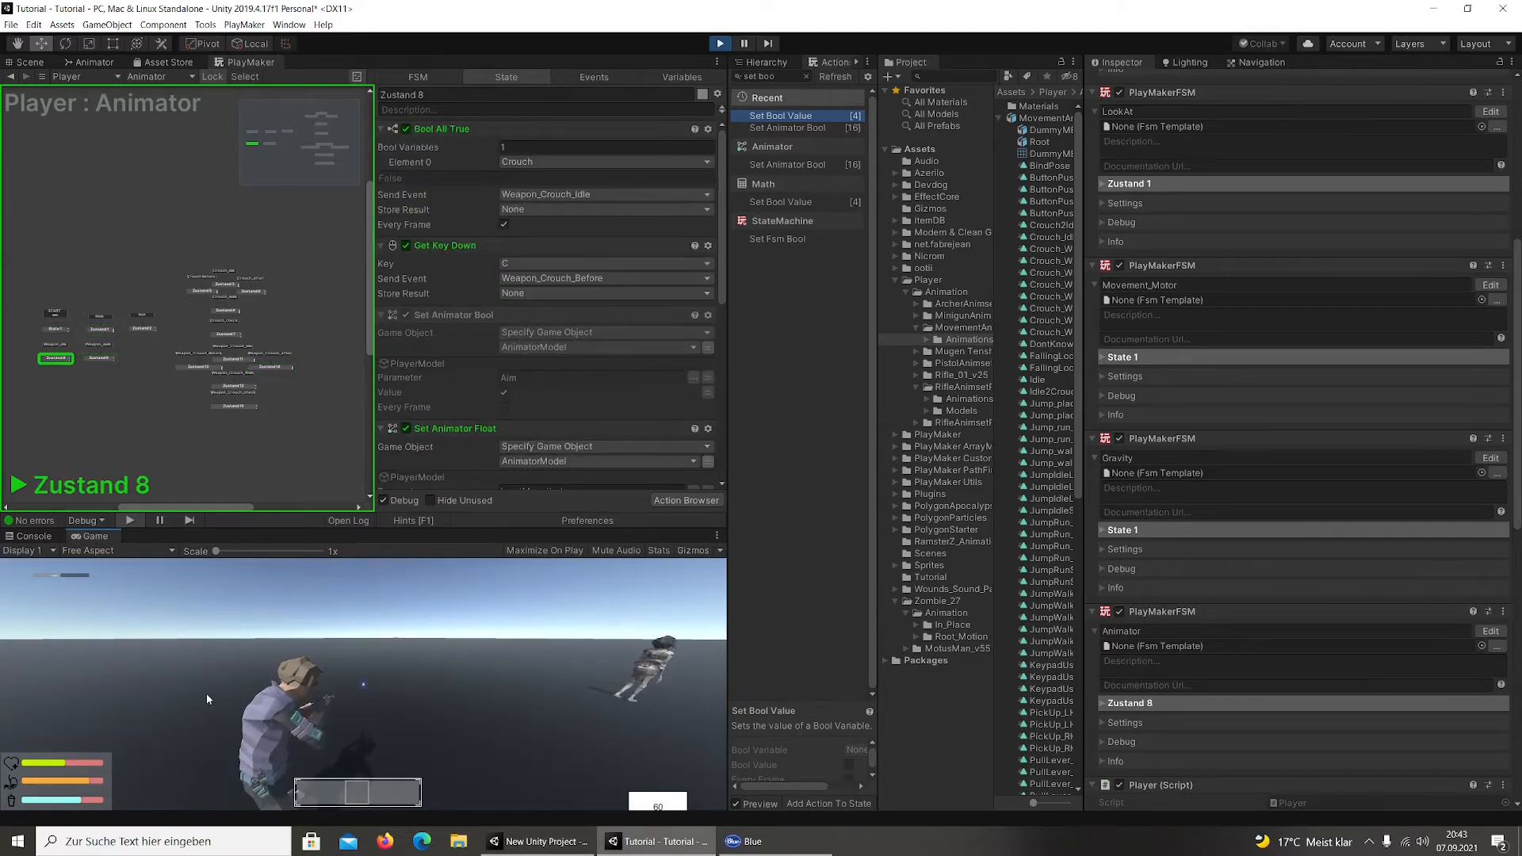
{"action": "key", "text": "w"}
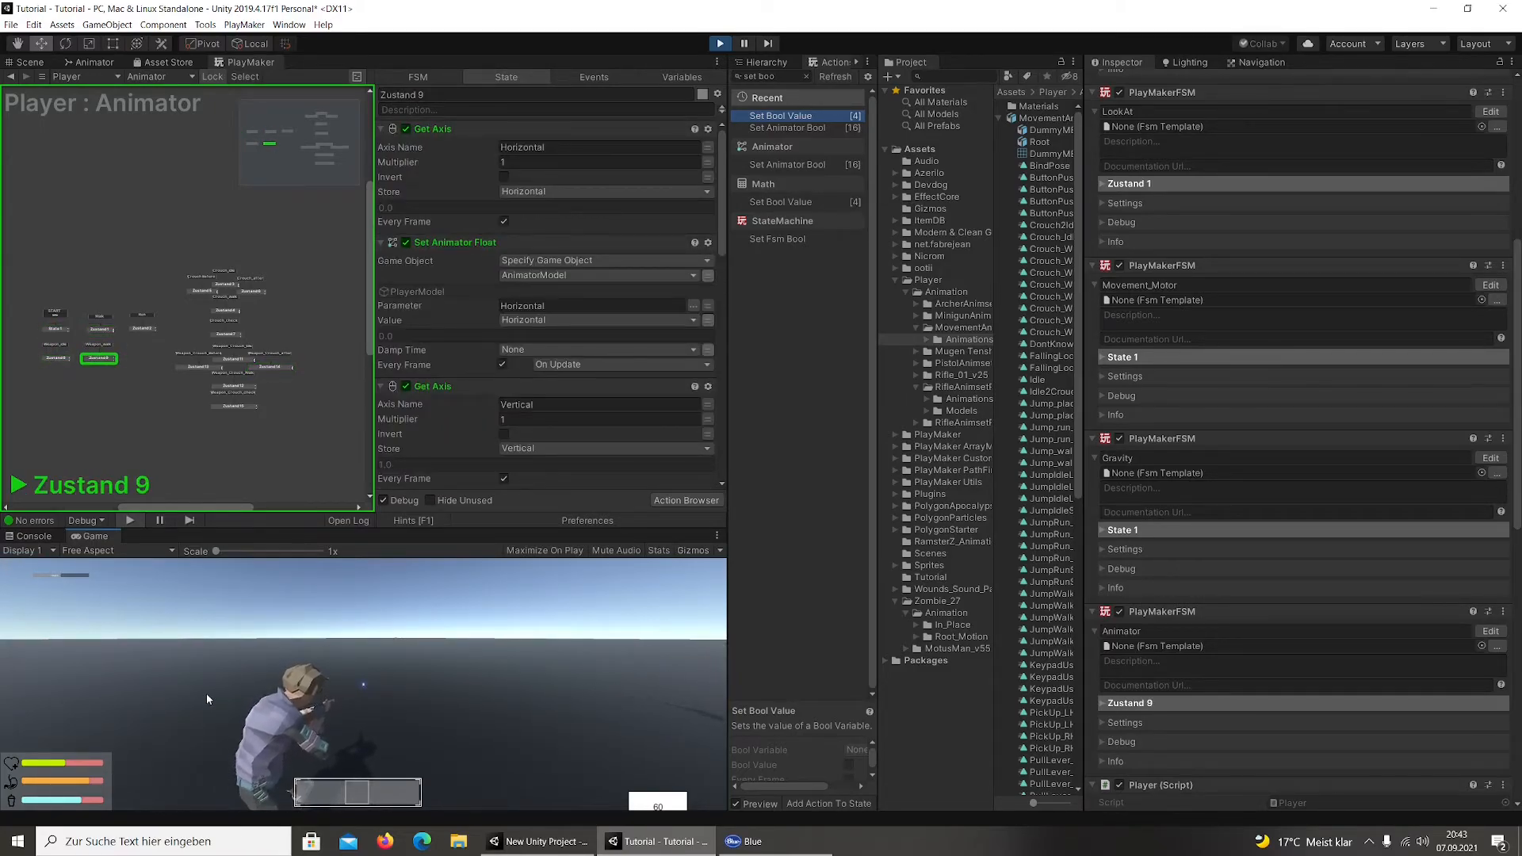
{"action": "left_click", "coordinate": [720, 44]}
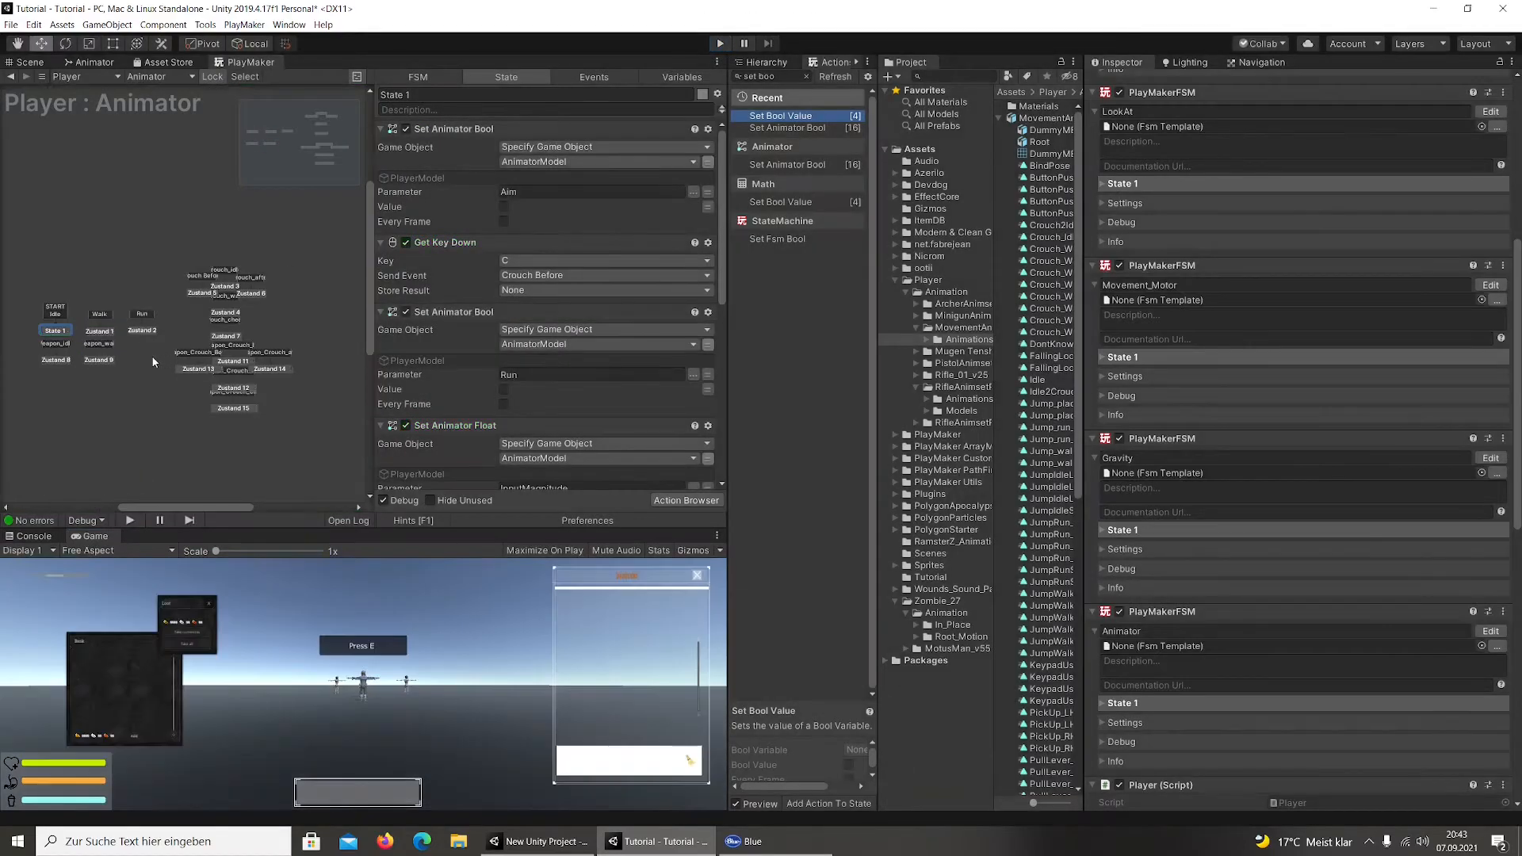
Copy the Get Key Down action for key C from Zustand 8 into Zustand 9, before its first Get Axis action
{"action": "left_click", "coordinate": [93, 358]}
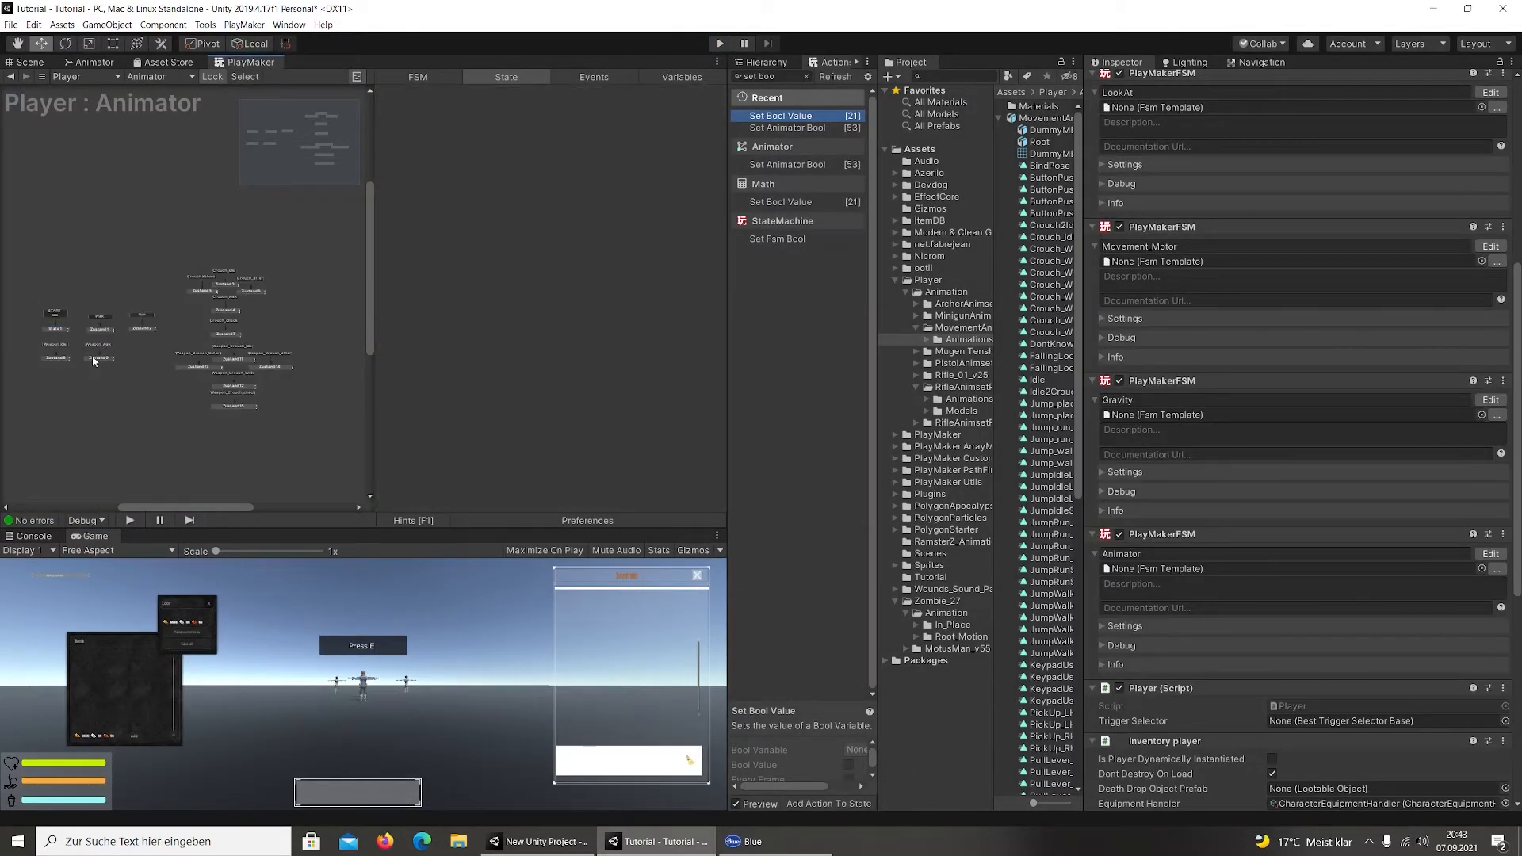
{"action": "left_click", "coordinate": [49, 359]}
{"action": "left_click", "coordinate": [50, 358]}
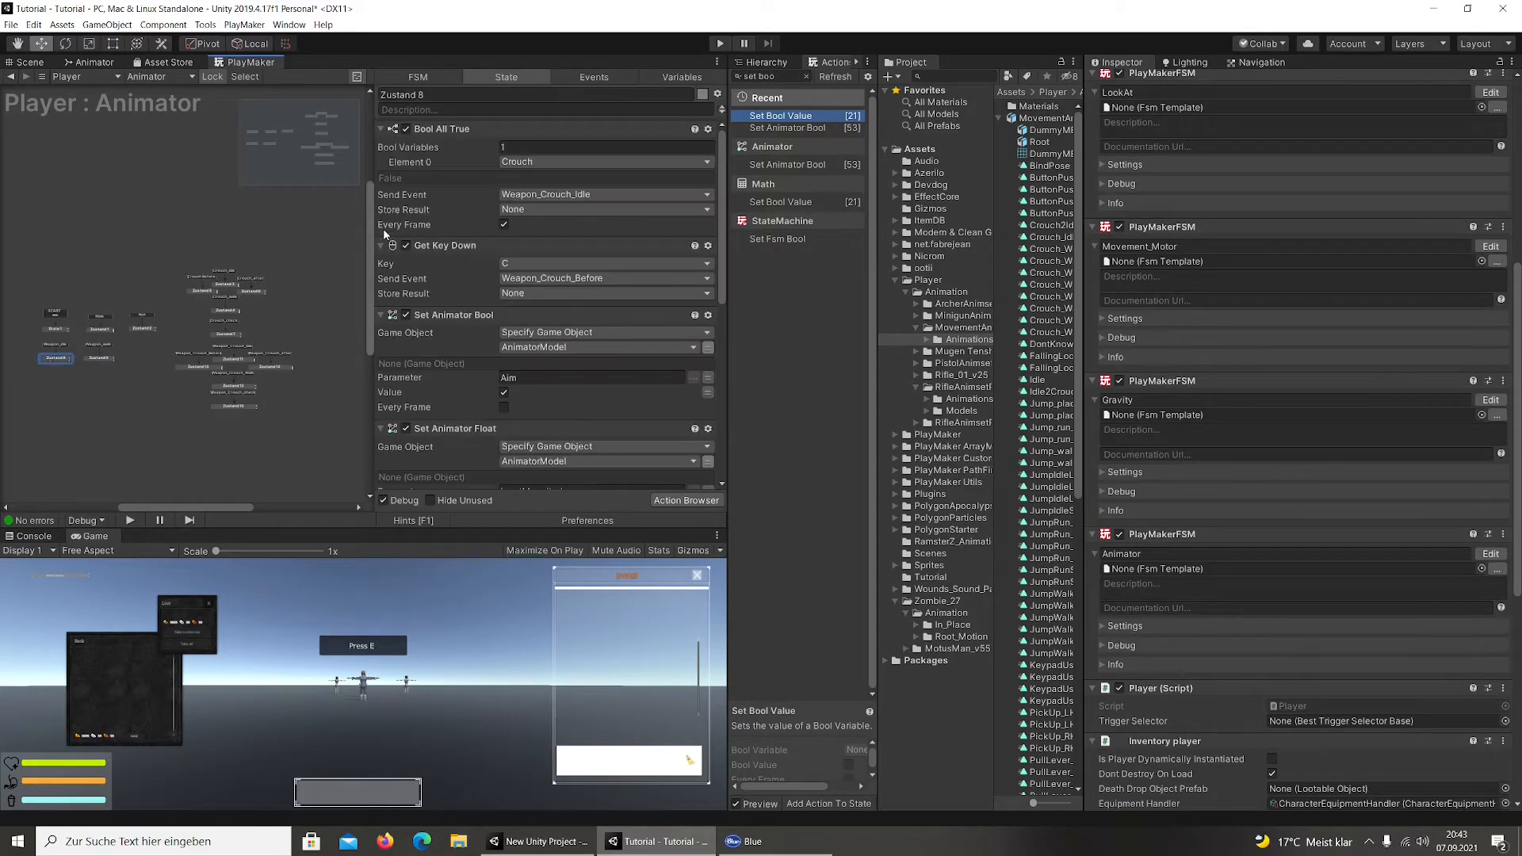
{"action": "left_click", "coordinate": [455, 246]}
{"action": "right_click", "coordinate": [455, 247]}
{"action": "left_click", "coordinate": [529, 316]}
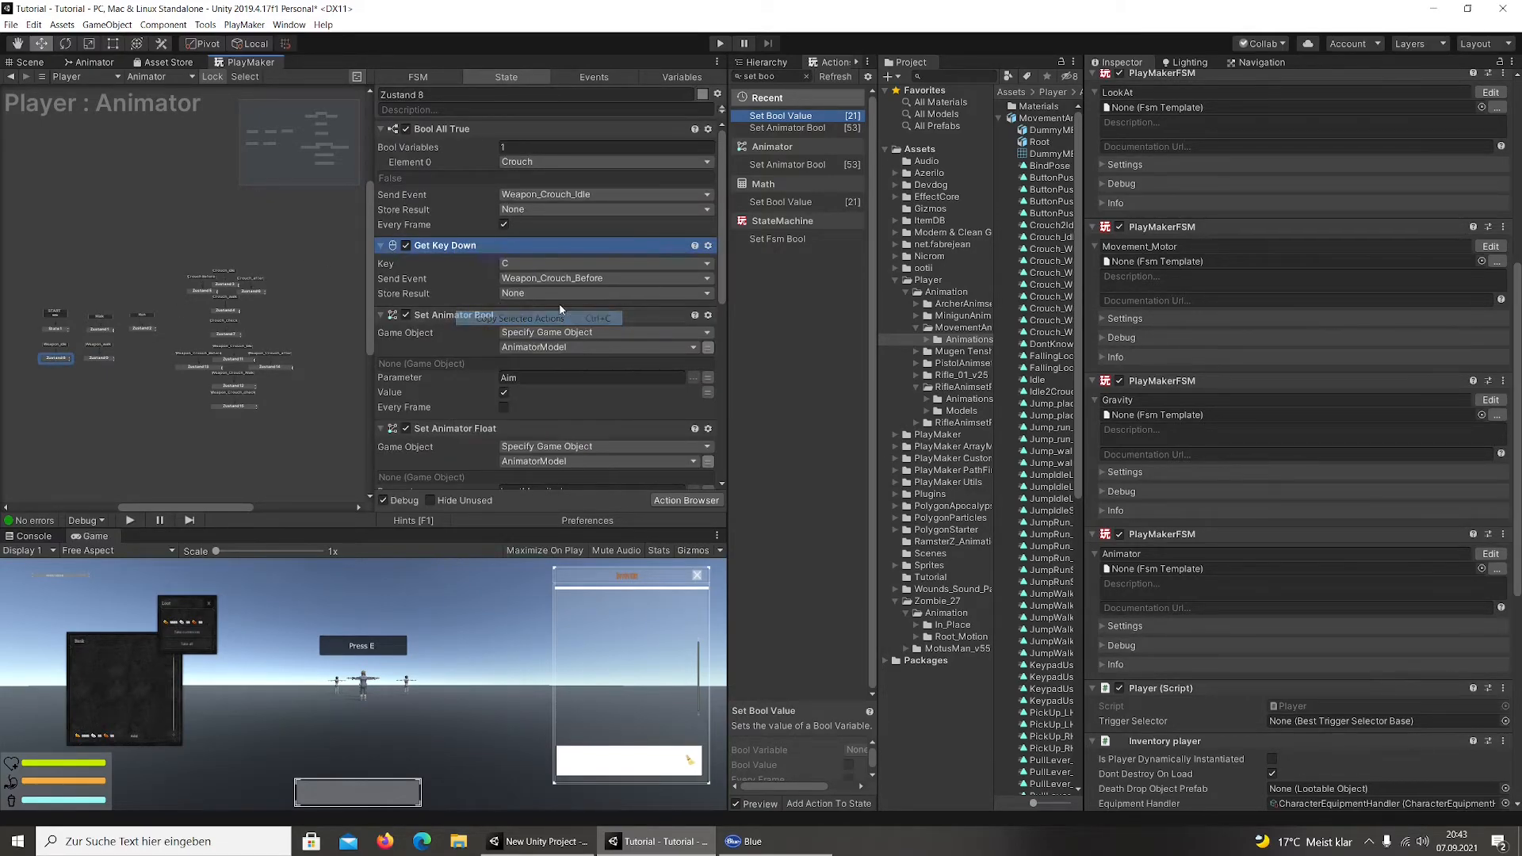
{"action": "scroll", "coordinate": [187, 428], "scroll_direction": "up", "scroll_amount": 3}
{"action": "left_click", "coordinate": [68, 338]}
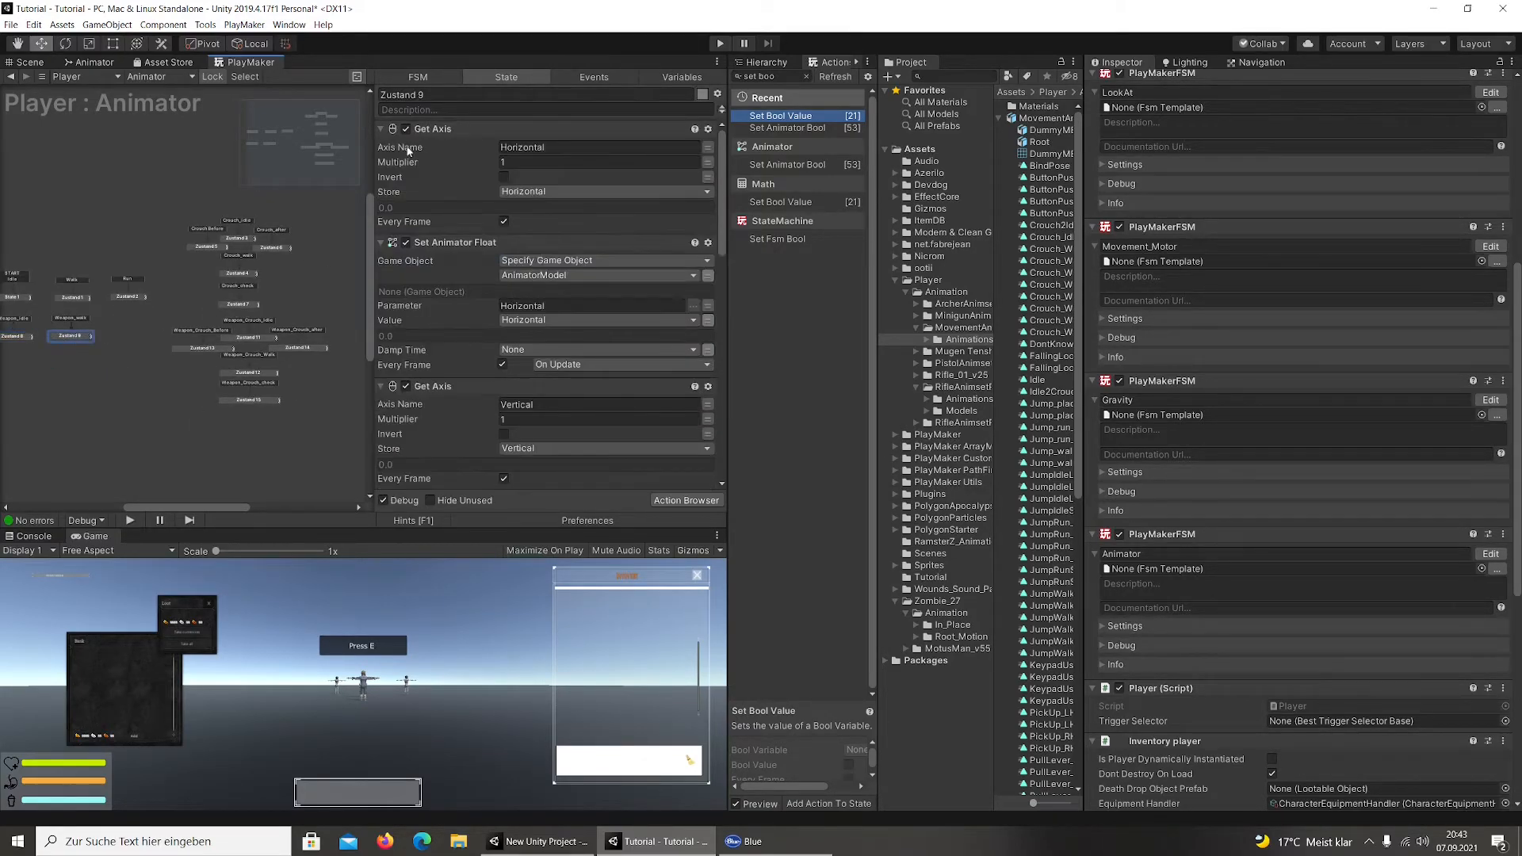
{"action": "left_click", "coordinate": [447, 128]}
{"action": "right_click", "coordinate": [447, 129]}
{"action": "left_click", "coordinate": [534, 212]}
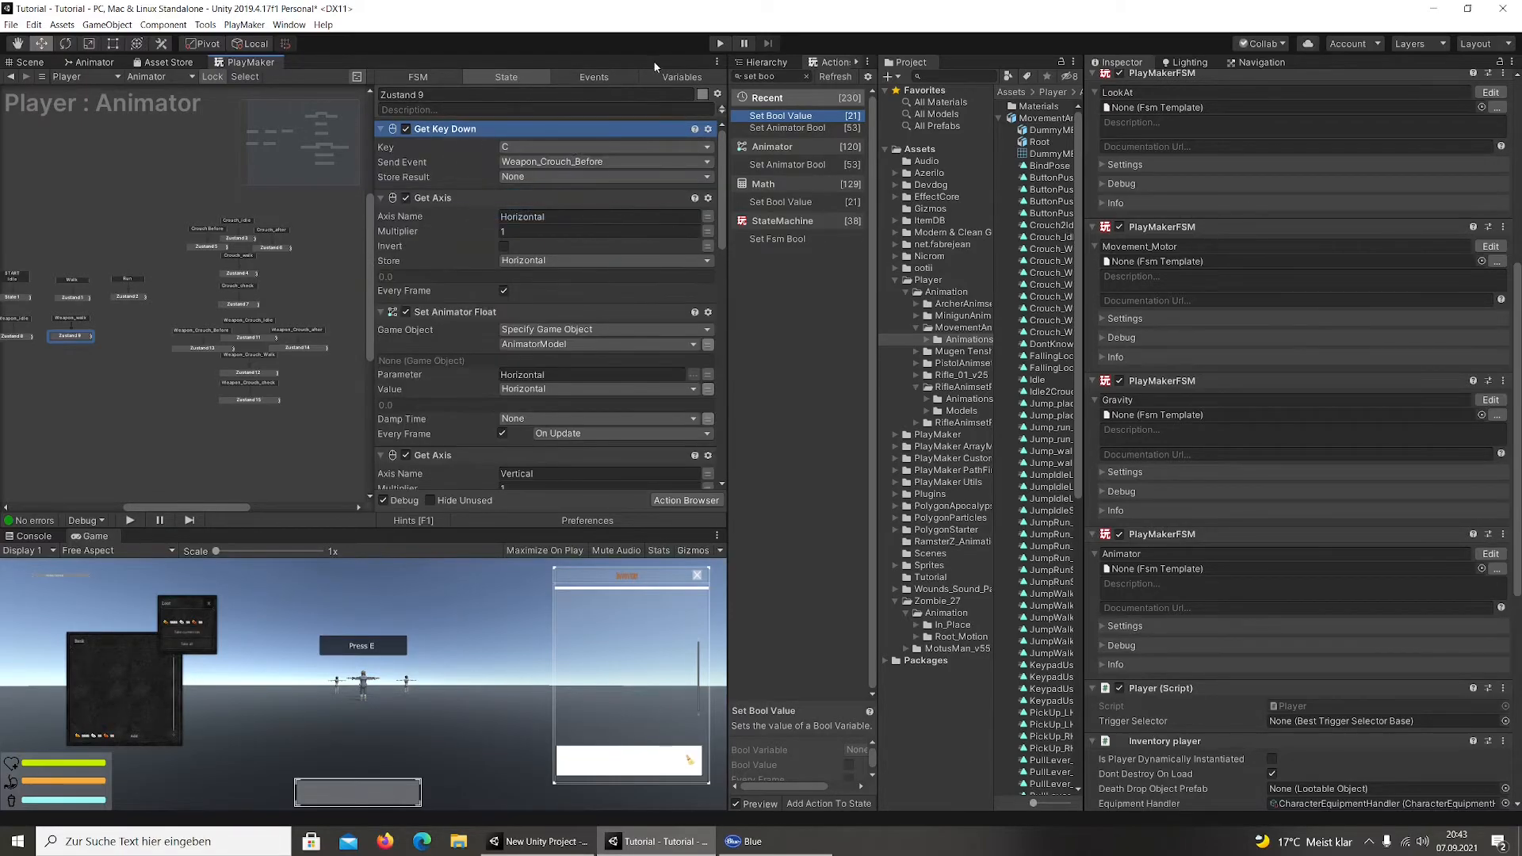
Run the game, equip the rifle from the inventory and walk forward while aiming
{"action": "left_click", "coordinate": [718, 43]}
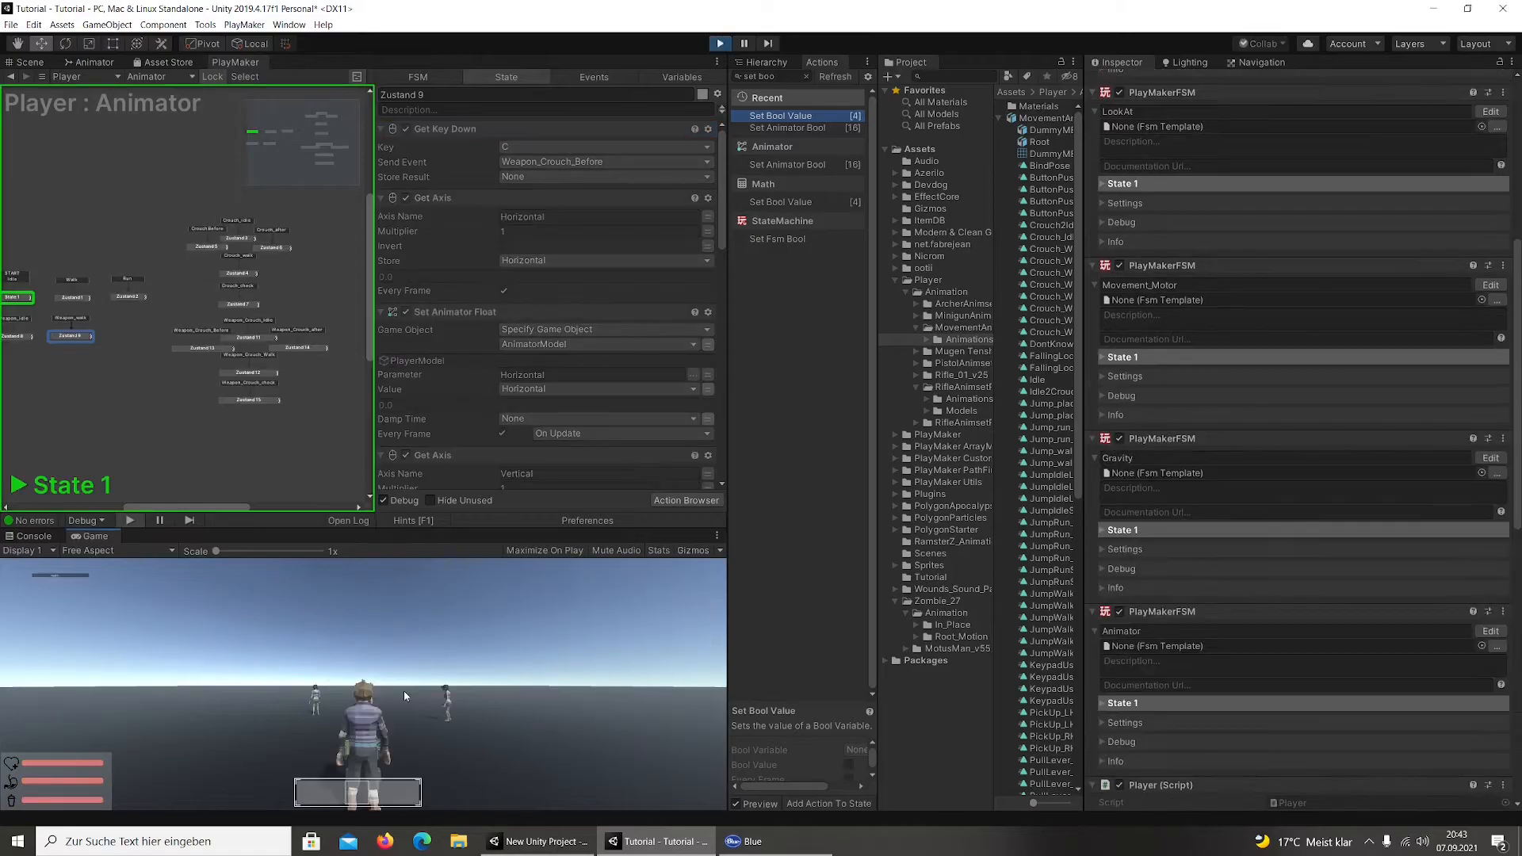
{"action": "right_click", "coordinate": [646, 616]}
{"action": "key", "text": "i"}
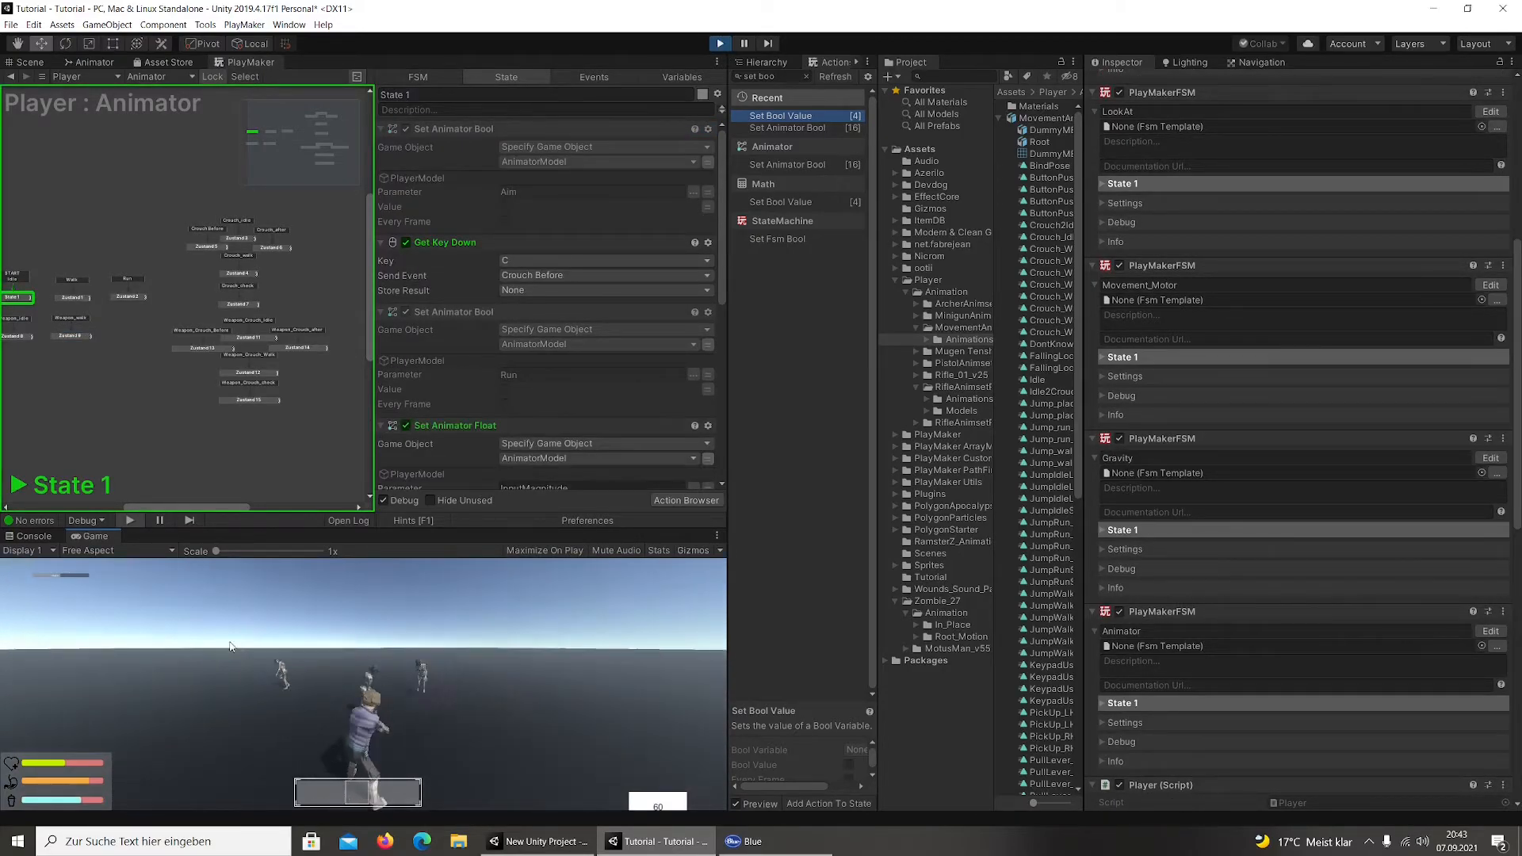
{"action": "key", "text": "w"}
{"action": "right_click", "coordinate": [187, 656]}
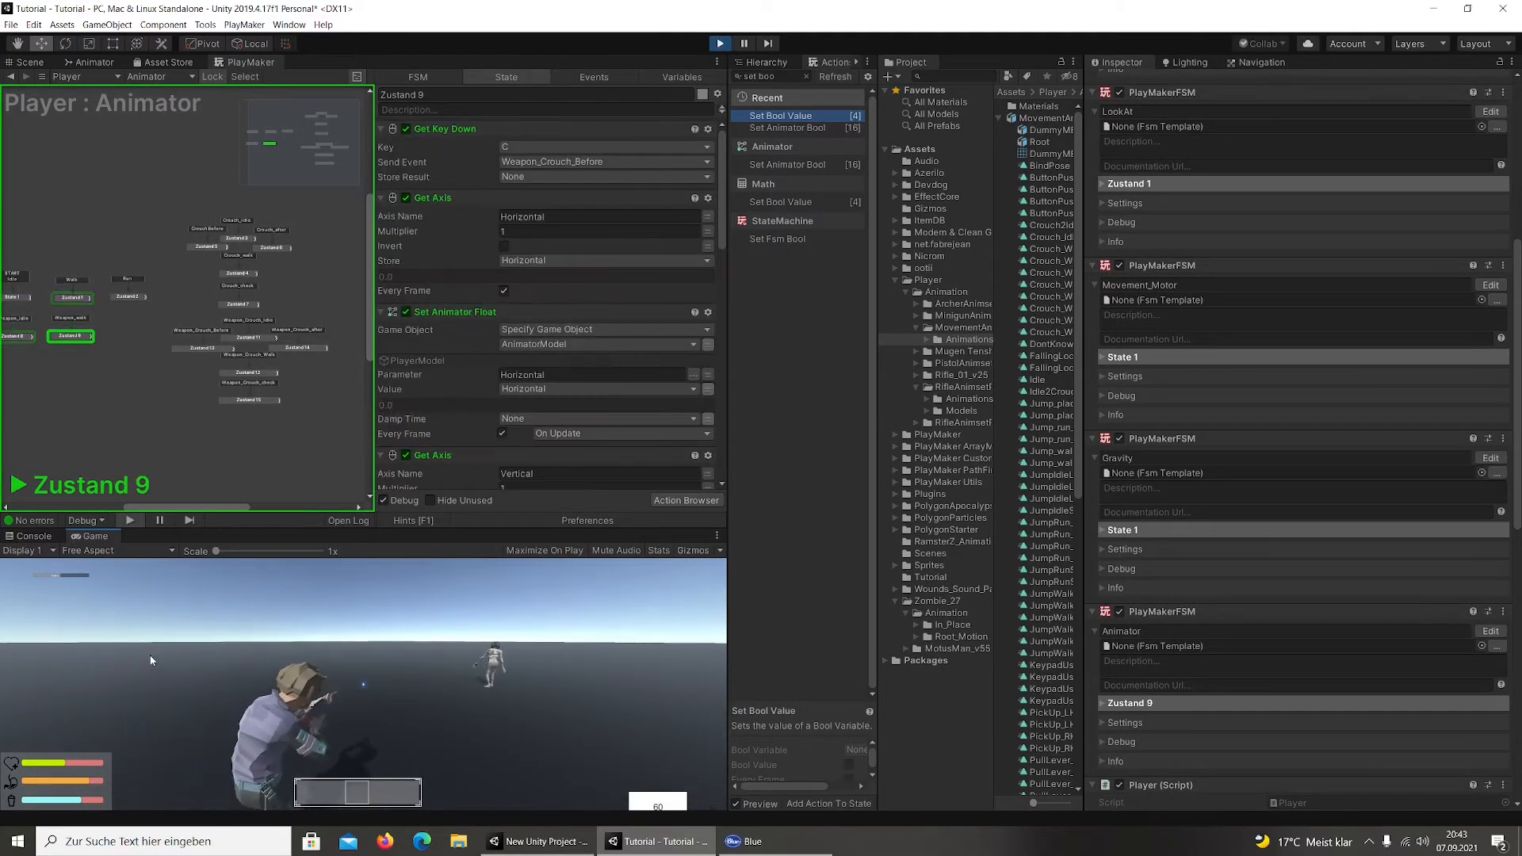
Toggle crouch on and off while aiming and walking, following the weapon crouch states in the Animator FSM
{"action": "key", "text": "c"}
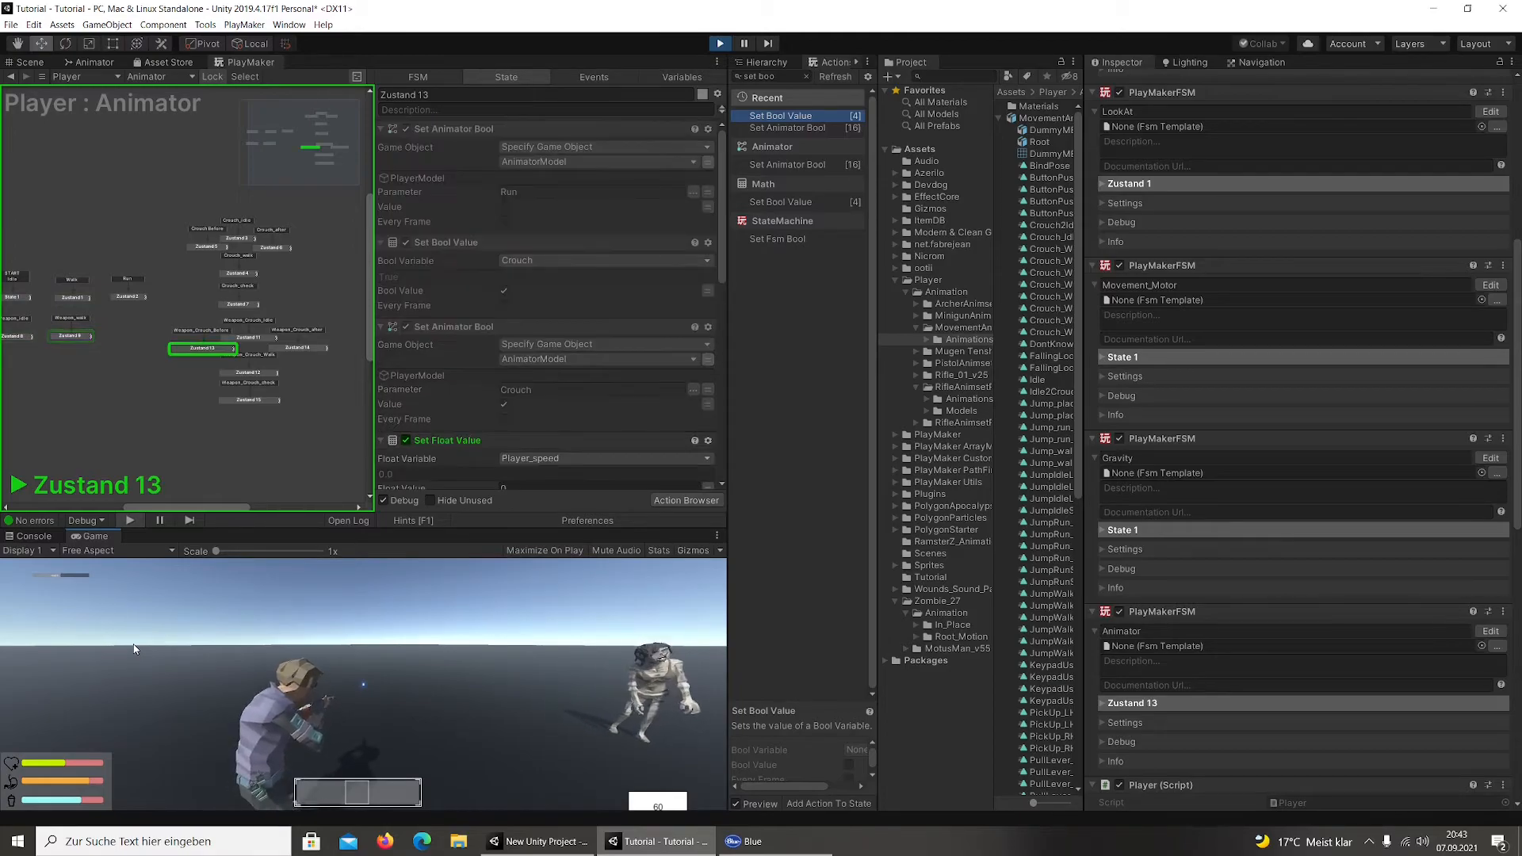
{"action": "key", "text": "w"}
{"action": "key", "text": "w"}
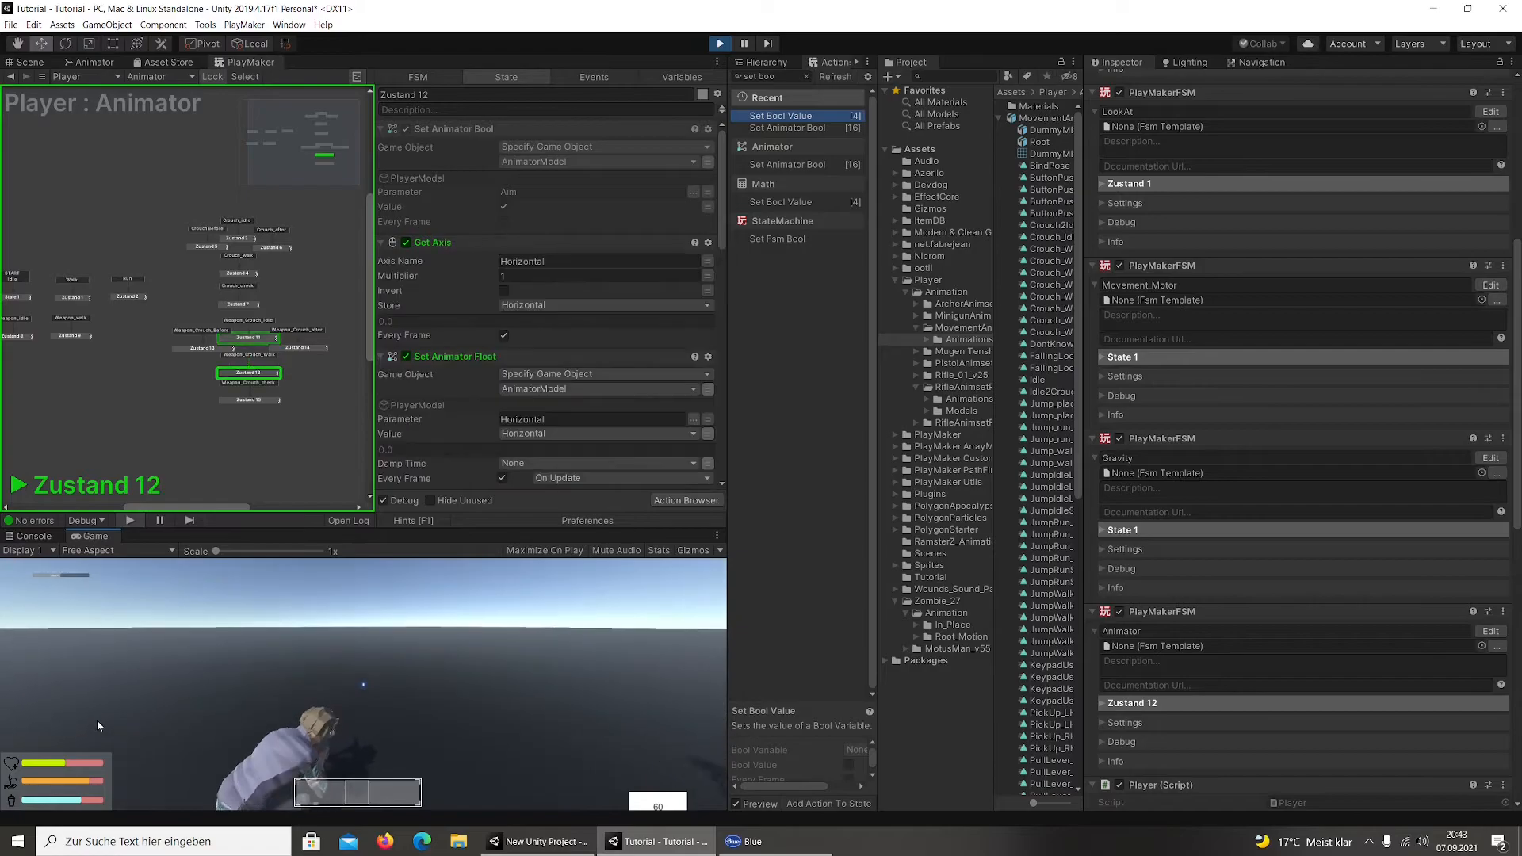
{"action": "key", "text": "c"}
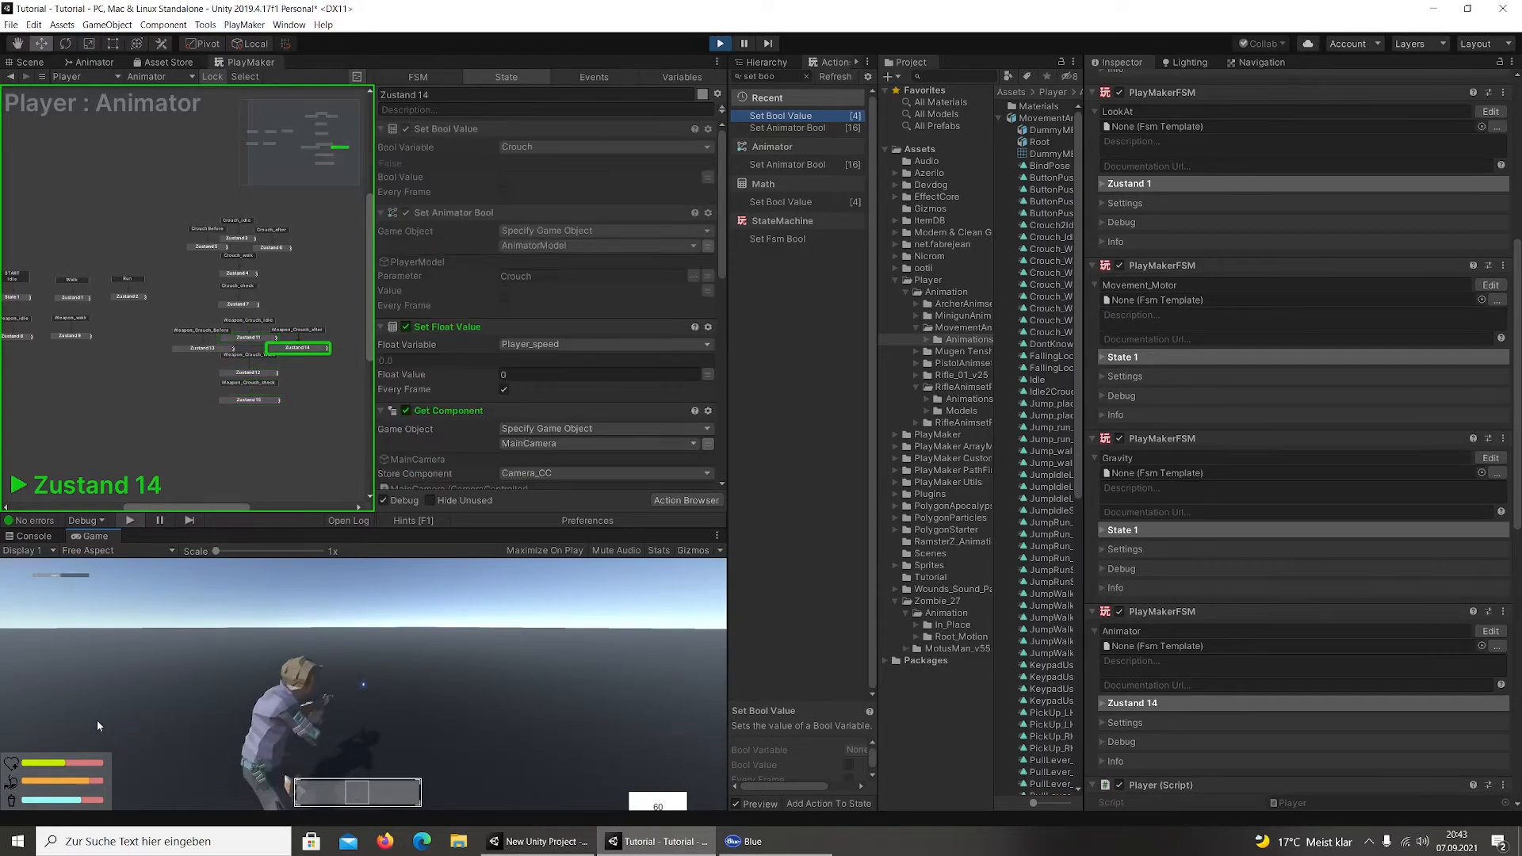
{"action": "key", "text": "c"}
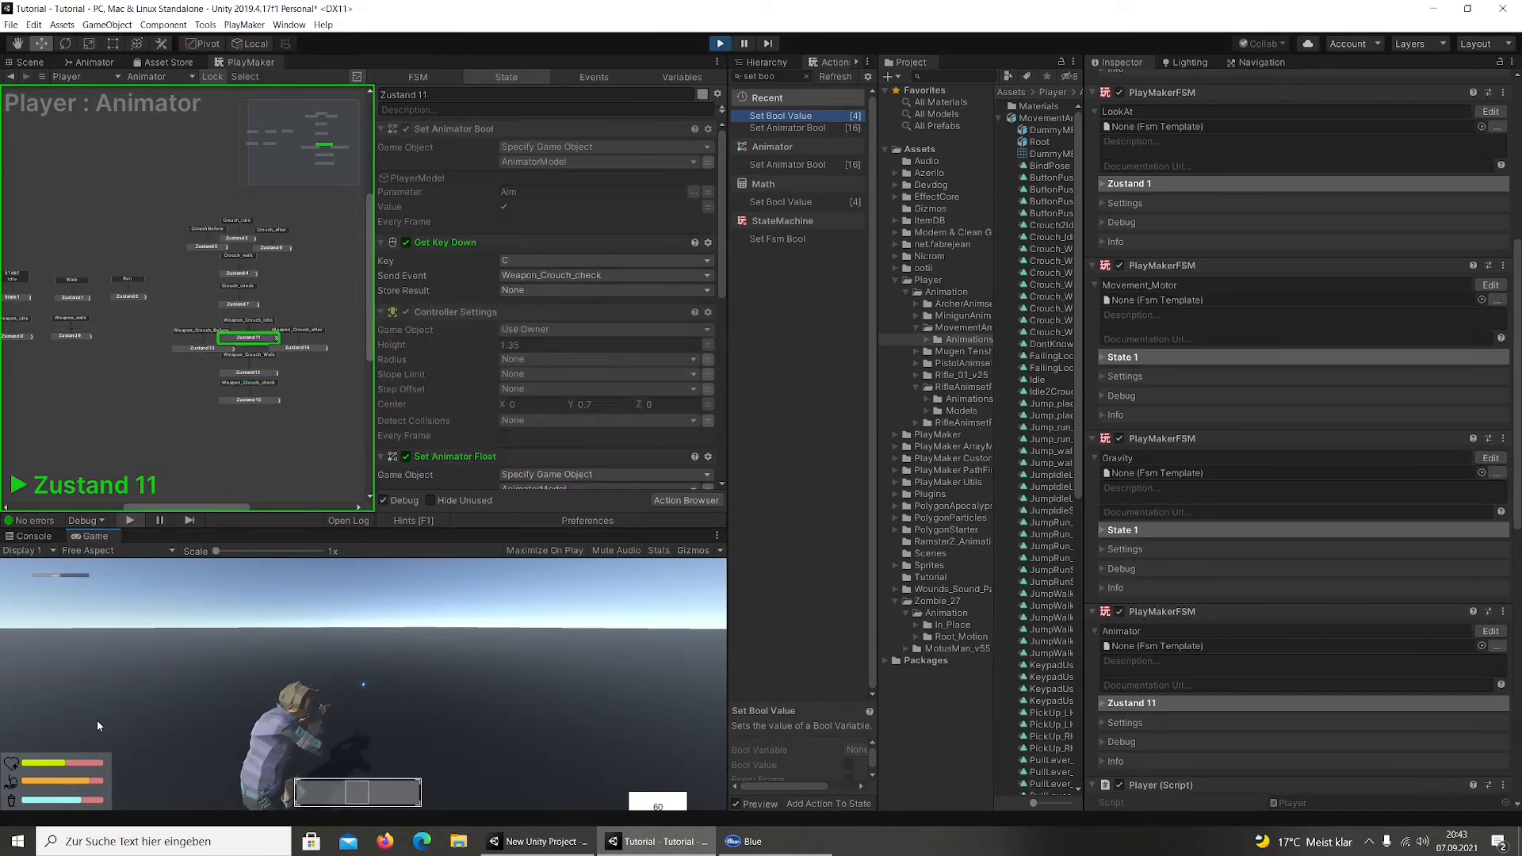
Examine the Aim_Idle to Idle2Crouch transition in the Animator controller while testing crouched rifle aiming, and stop the game
{"action": "left_click", "coordinate": [93, 61]}
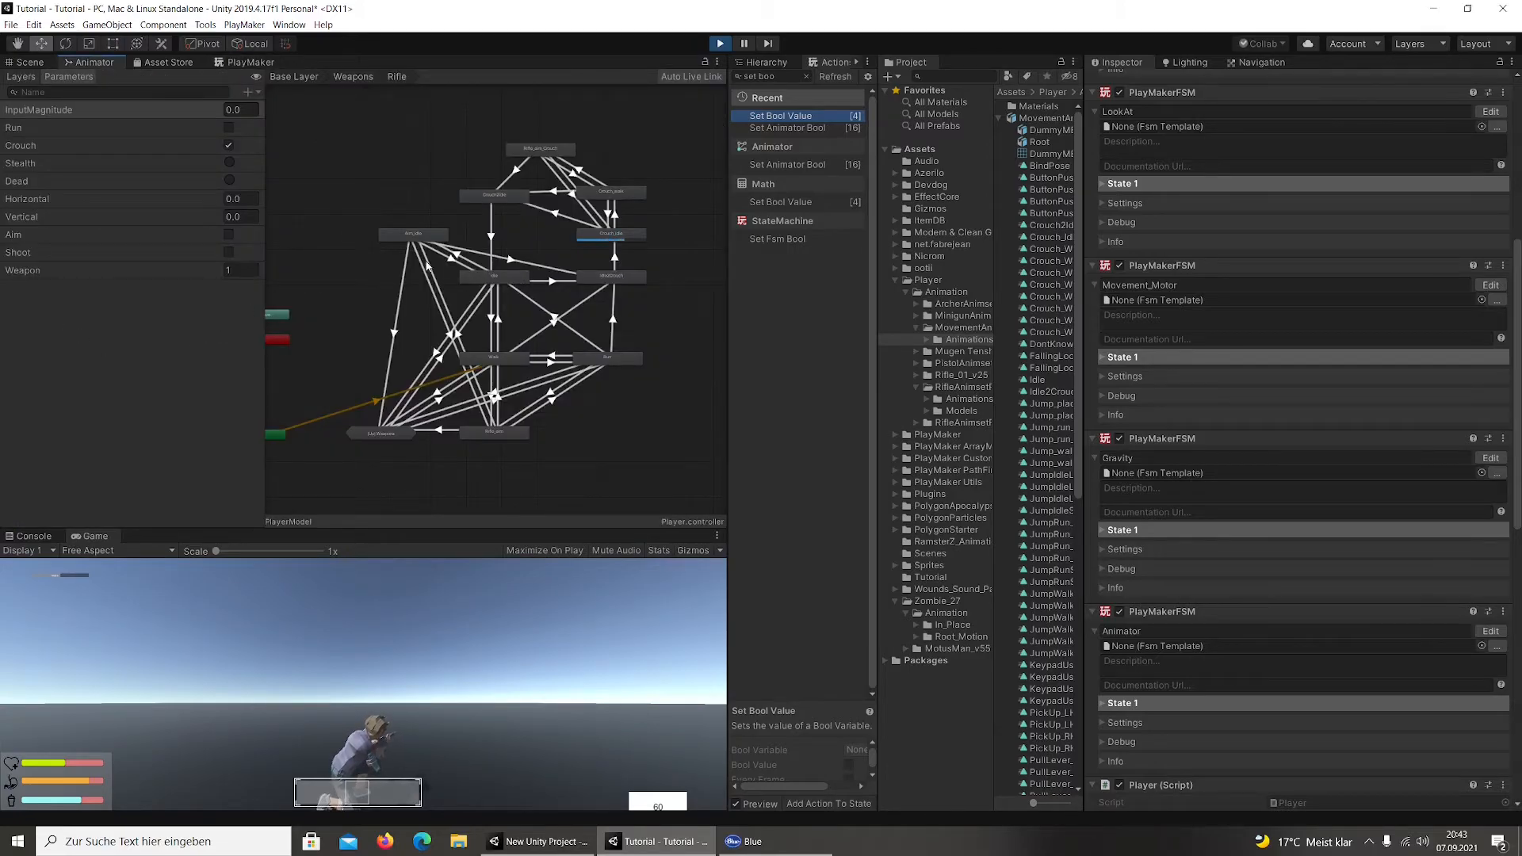
{"action": "left_click", "coordinate": [547, 269]}
{"action": "left_click", "coordinate": [547, 270]}
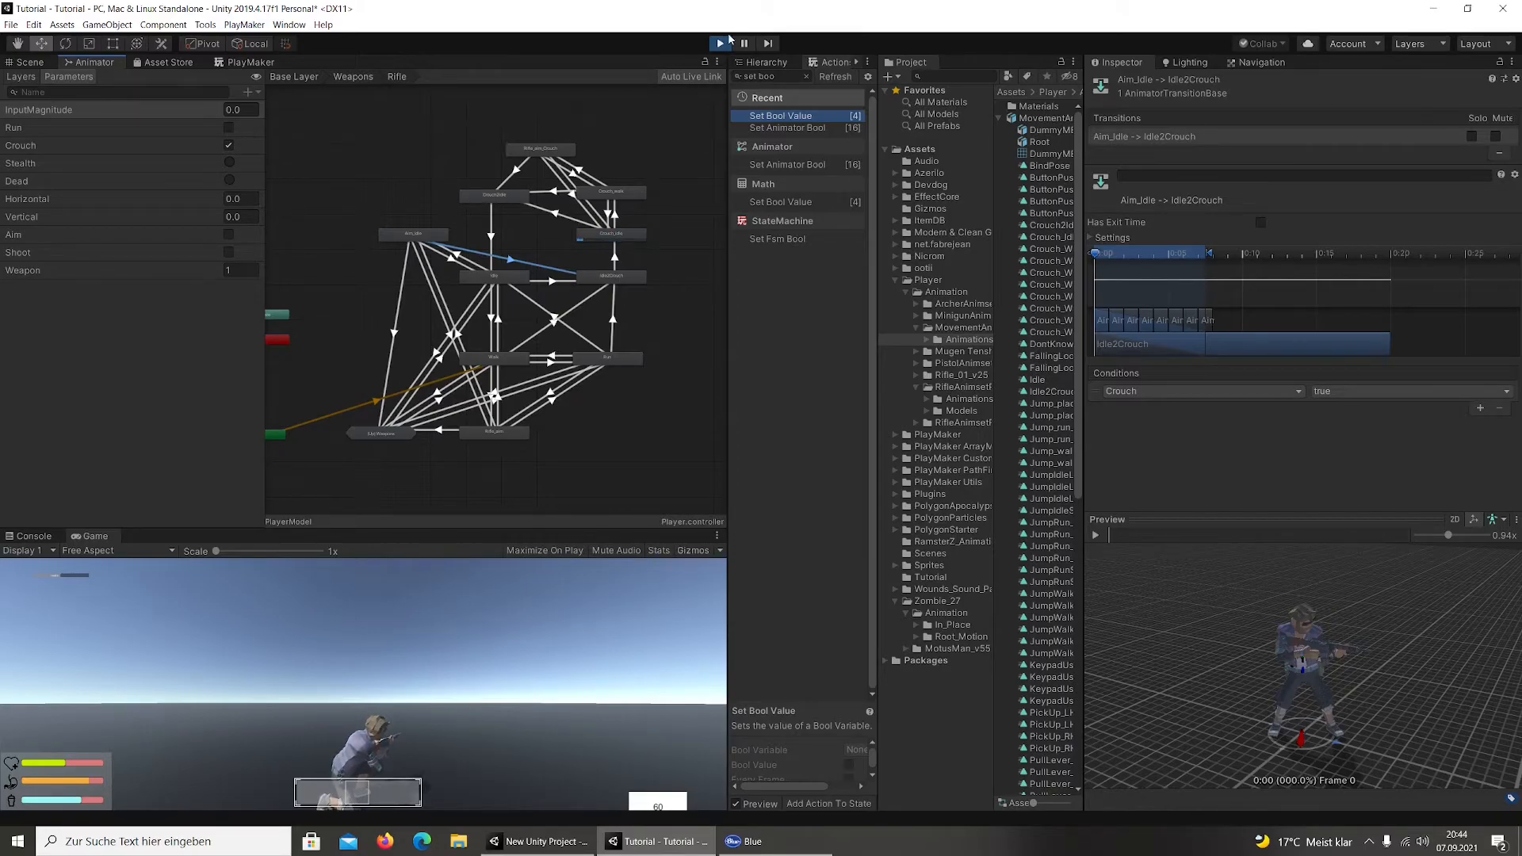
{"action": "right_click_drag", "start_coordinate": [455, 634], "coordinate": [476, 570]}
{"action": "key", "text": "w"}
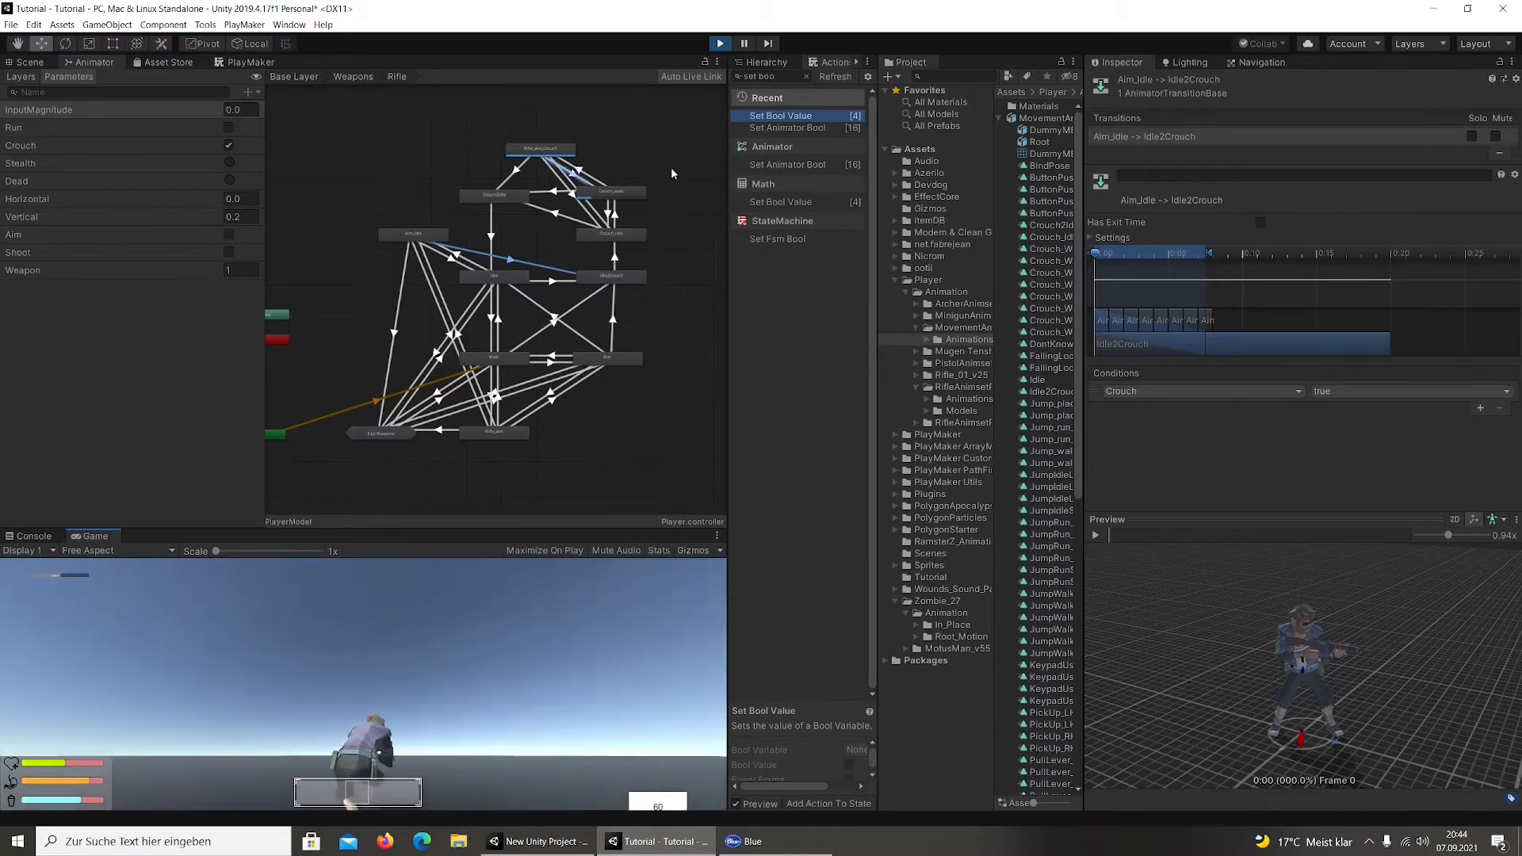
{"action": "key", "text": "ctrl+p"}
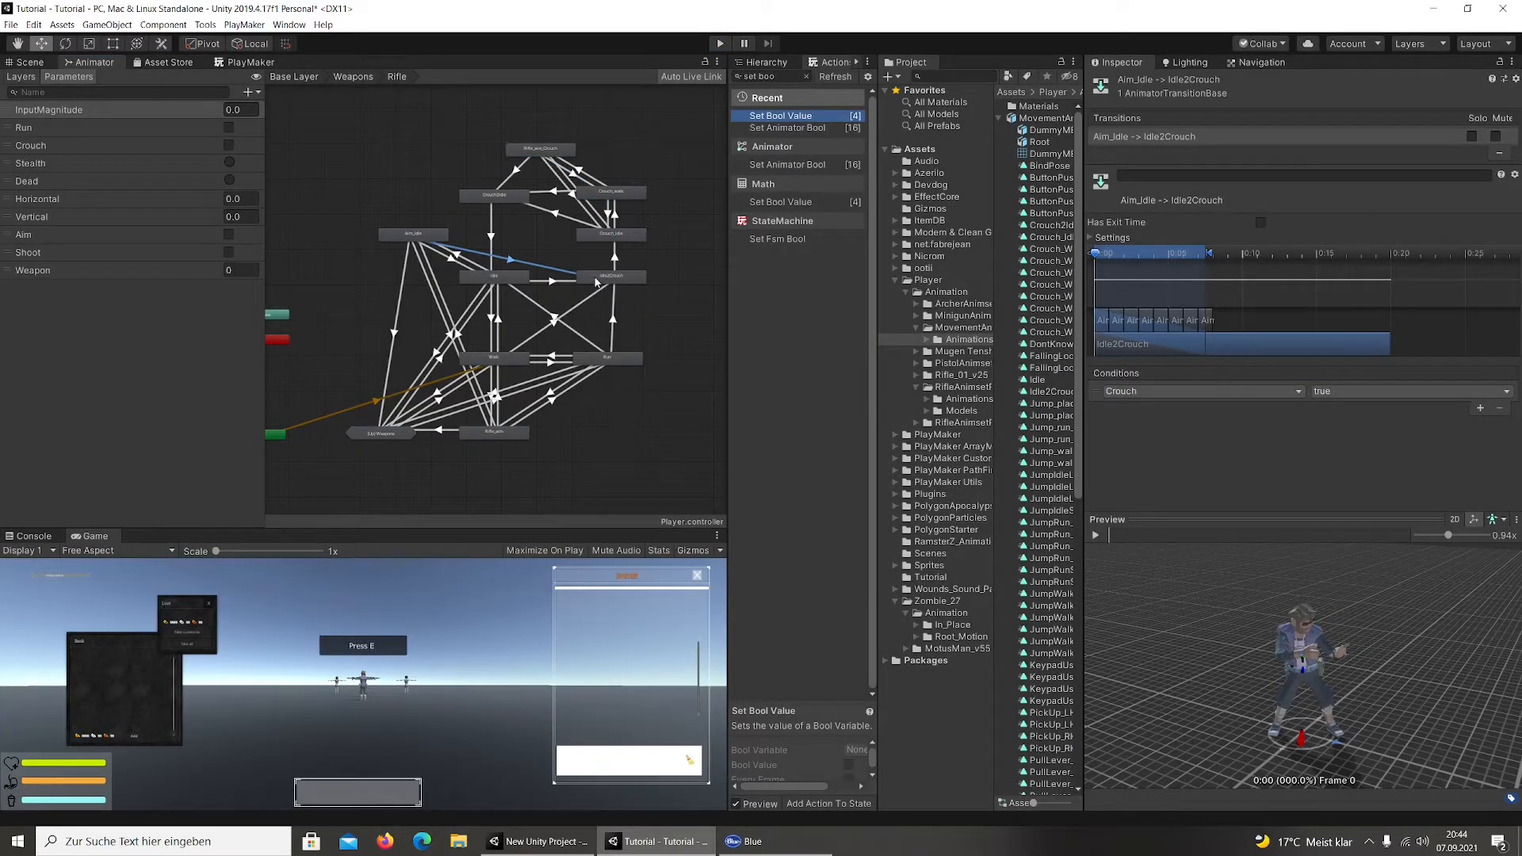
Switch to the New Unity Project editor and examine the transitions between Rifle_crouch_aim and Rifle_walk_aim in its Animator controller
{"action": "left_click", "coordinate": [539, 841]}
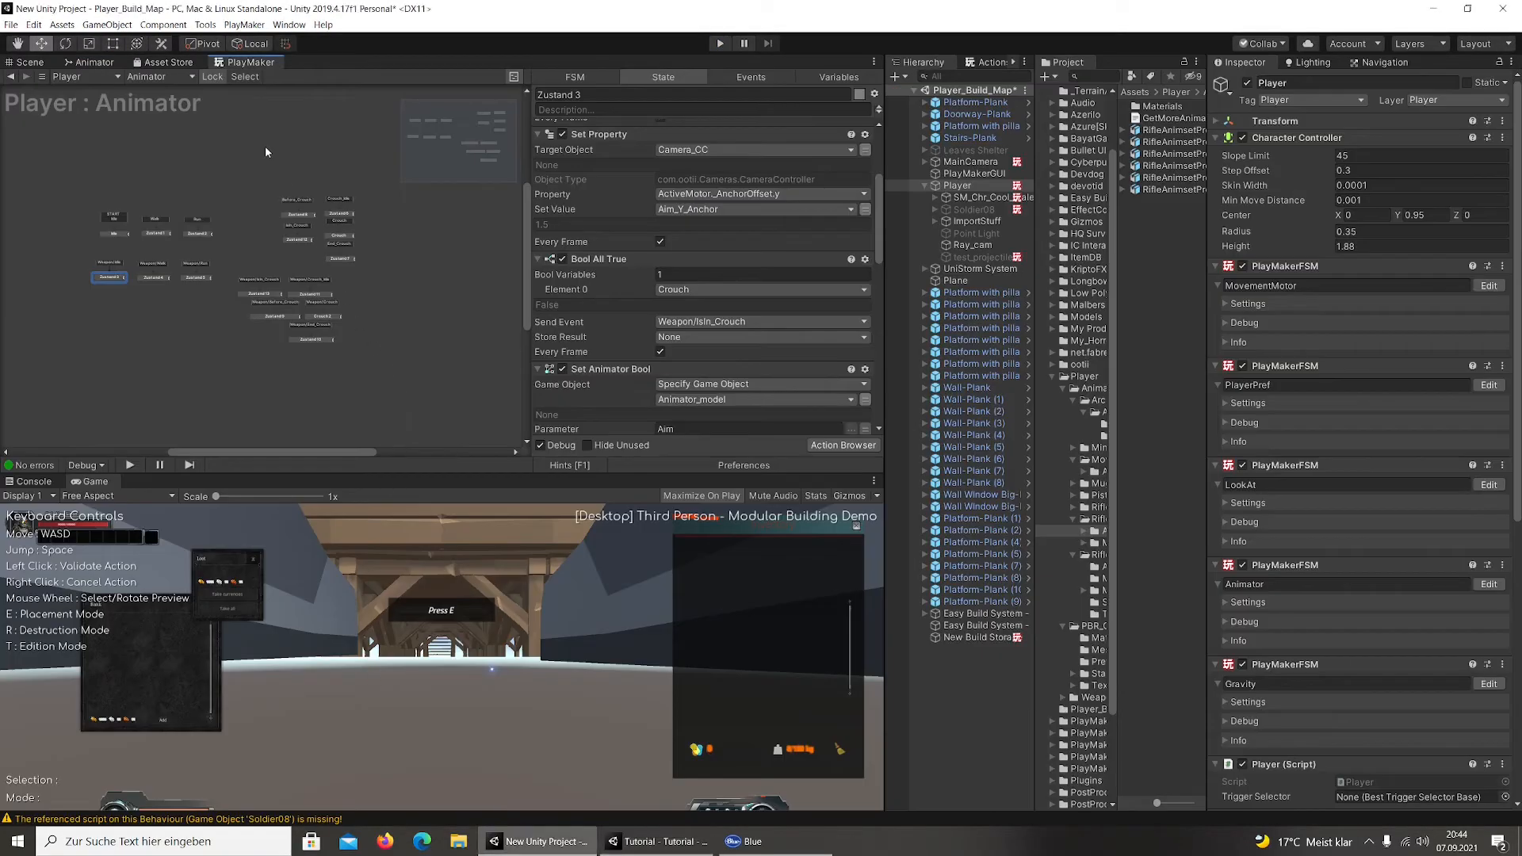
{"action": "left_click", "coordinate": [117, 61]}
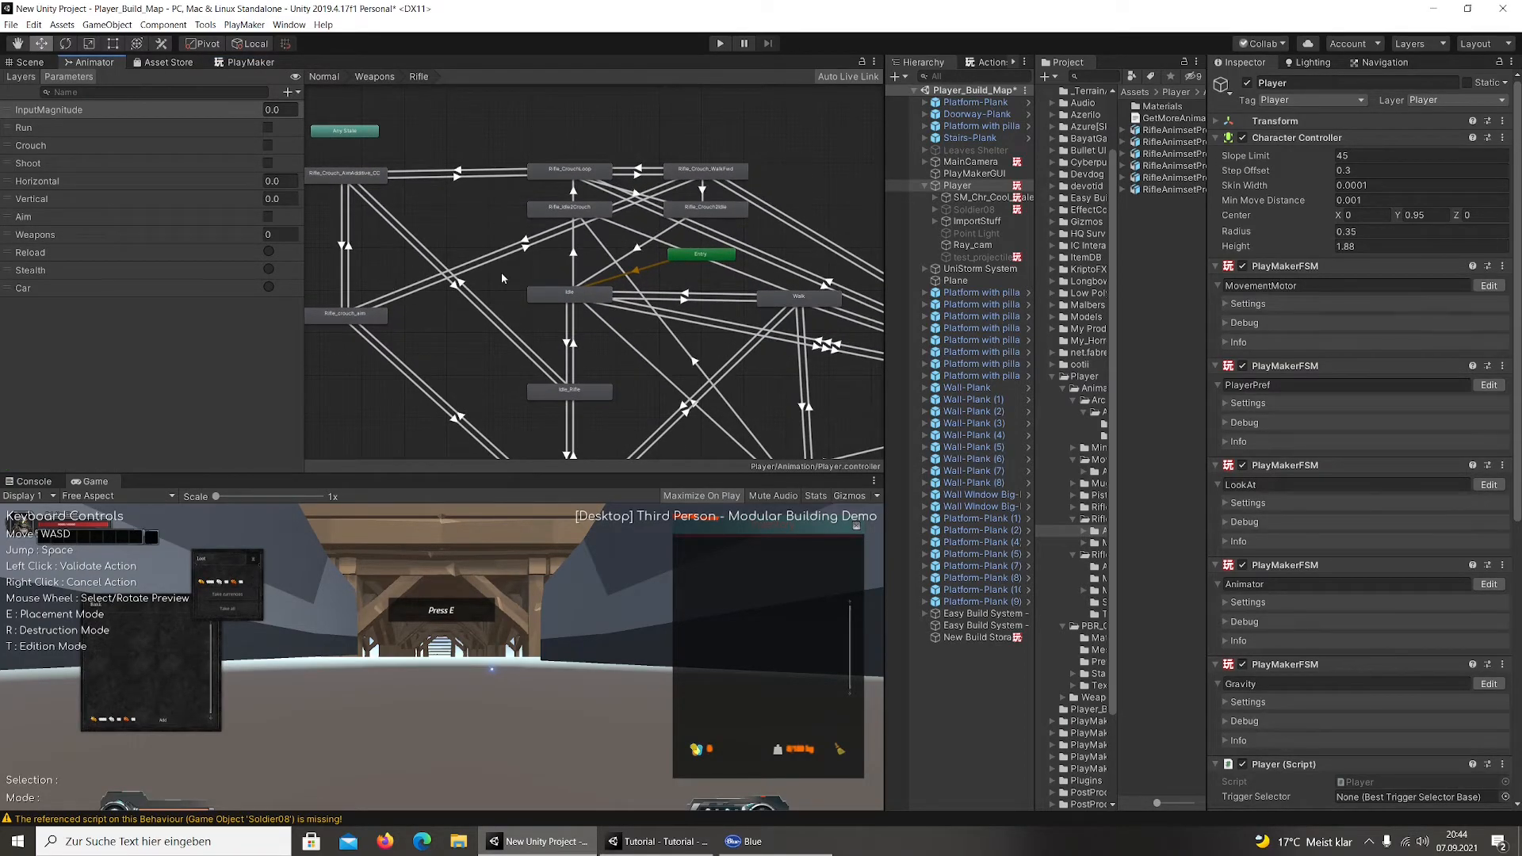
{"action": "middle_click_drag", "start_coordinate": [631, 303], "coordinate": [559, 164]}
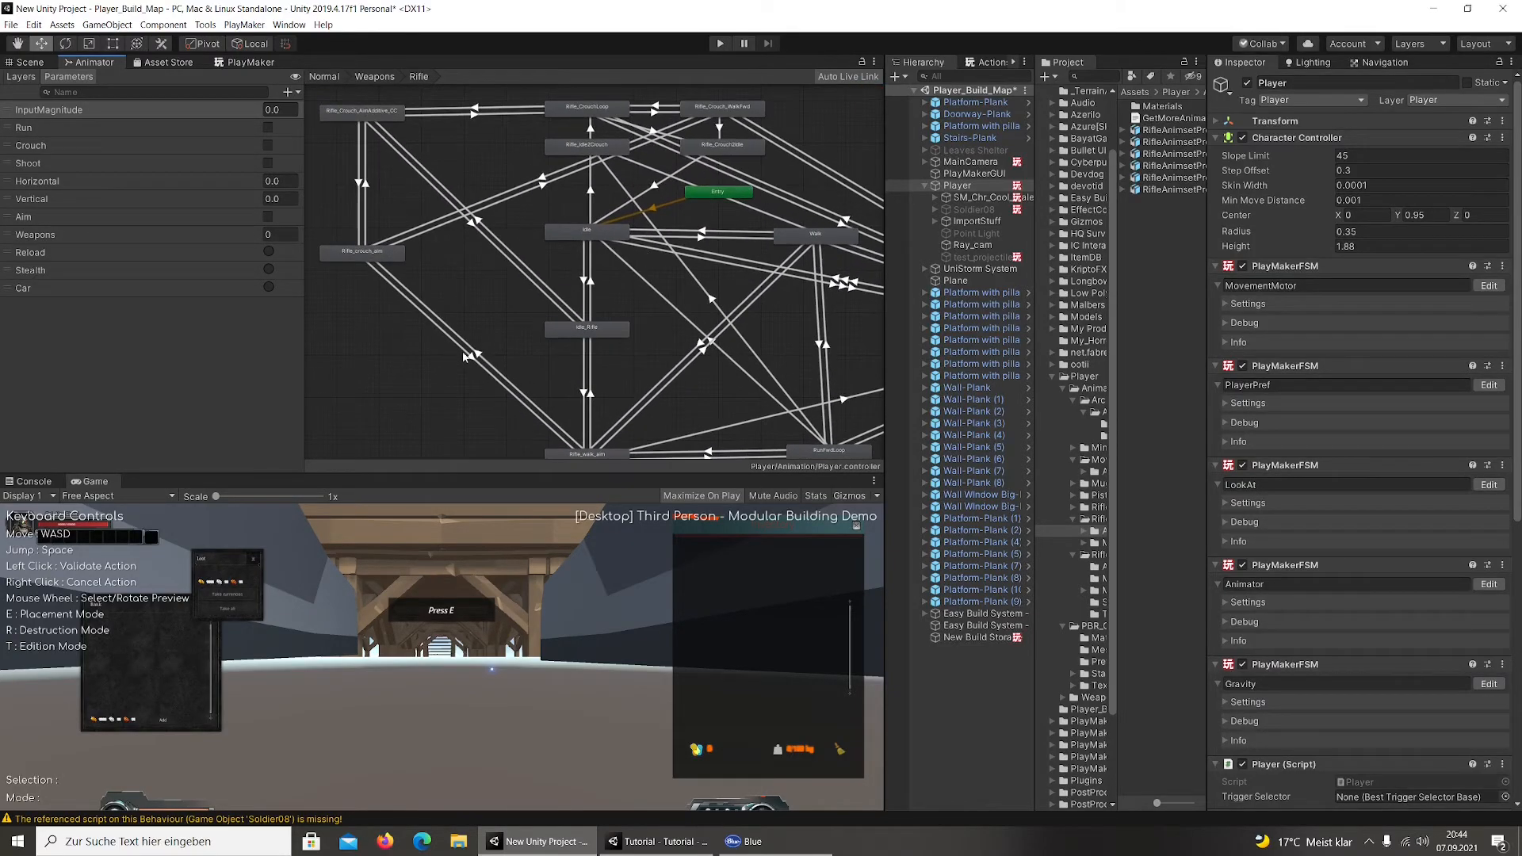
{"action": "left_click", "coordinate": [480, 365]}
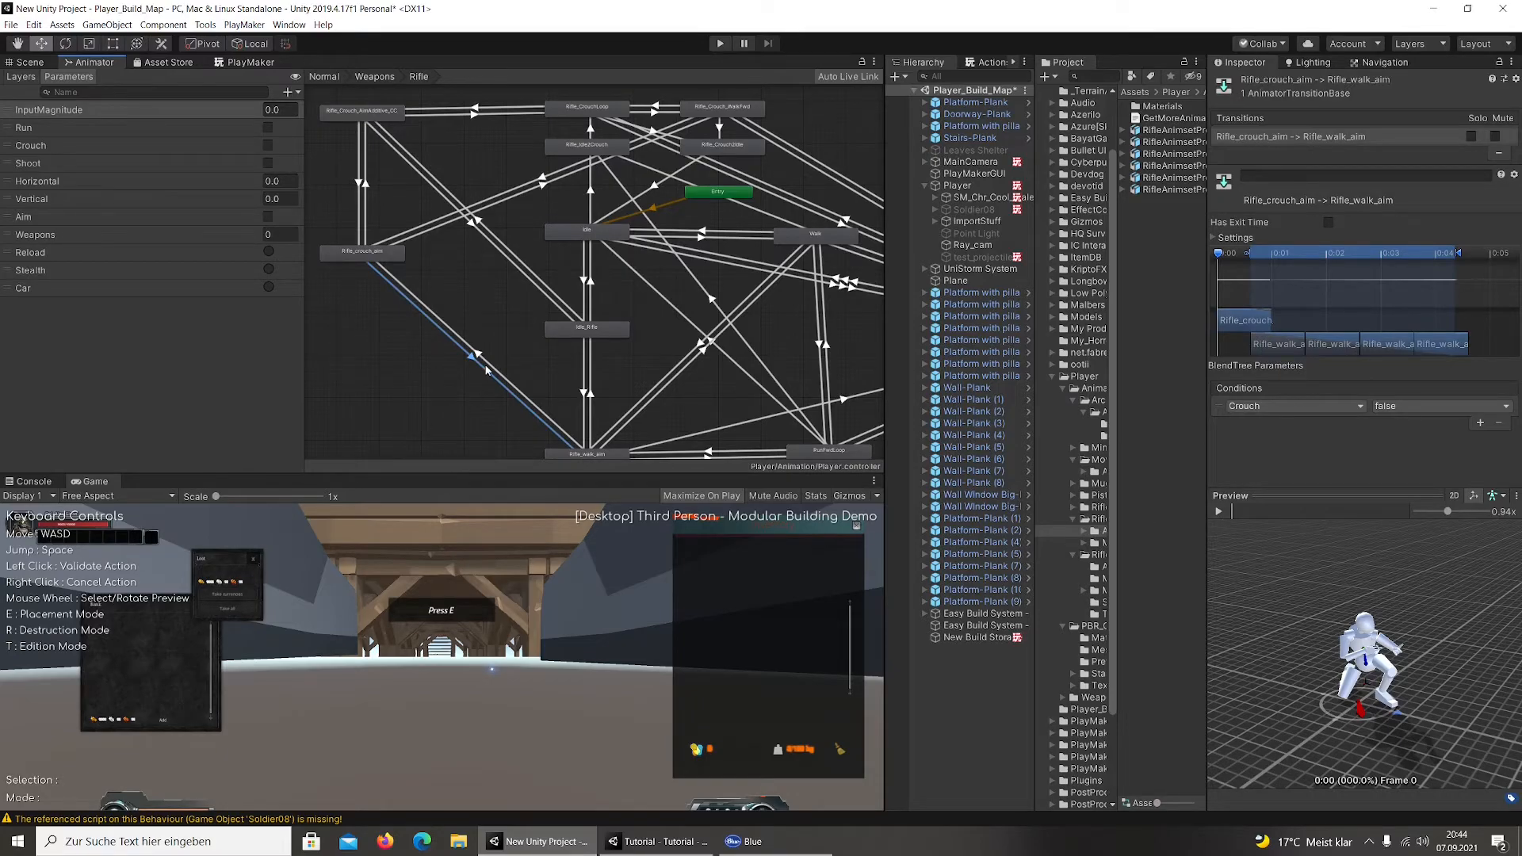
{"action": "left_click", "coordinate": [472, 398]}
{"action": "left_click", "coordinate": [500, 376]}
{"action": "left_click", "coordinate": [1219, 512]}
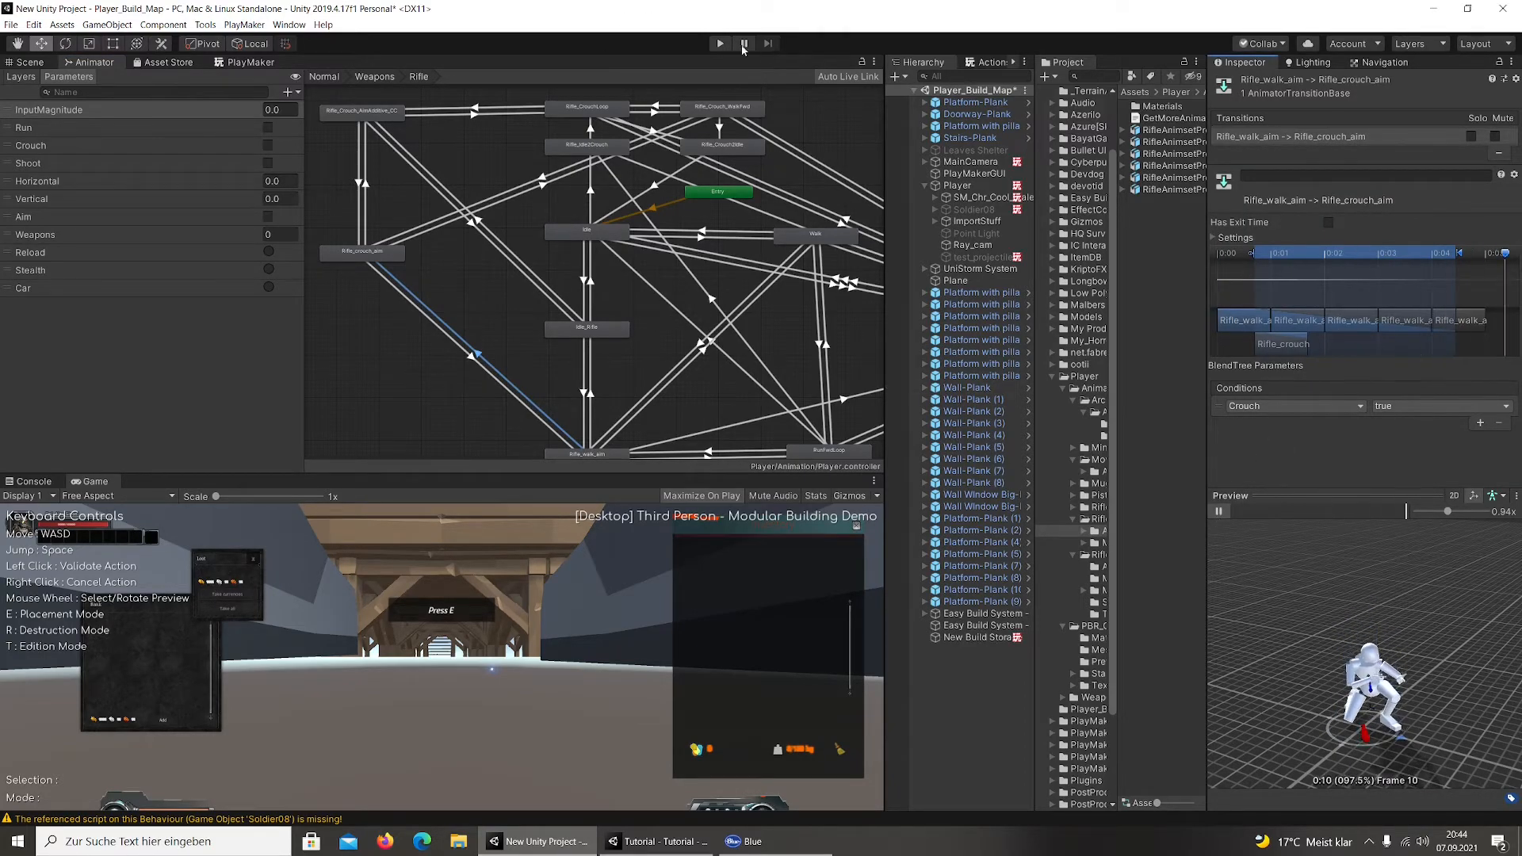
{"action": "key", "text": "alt+Tab"}
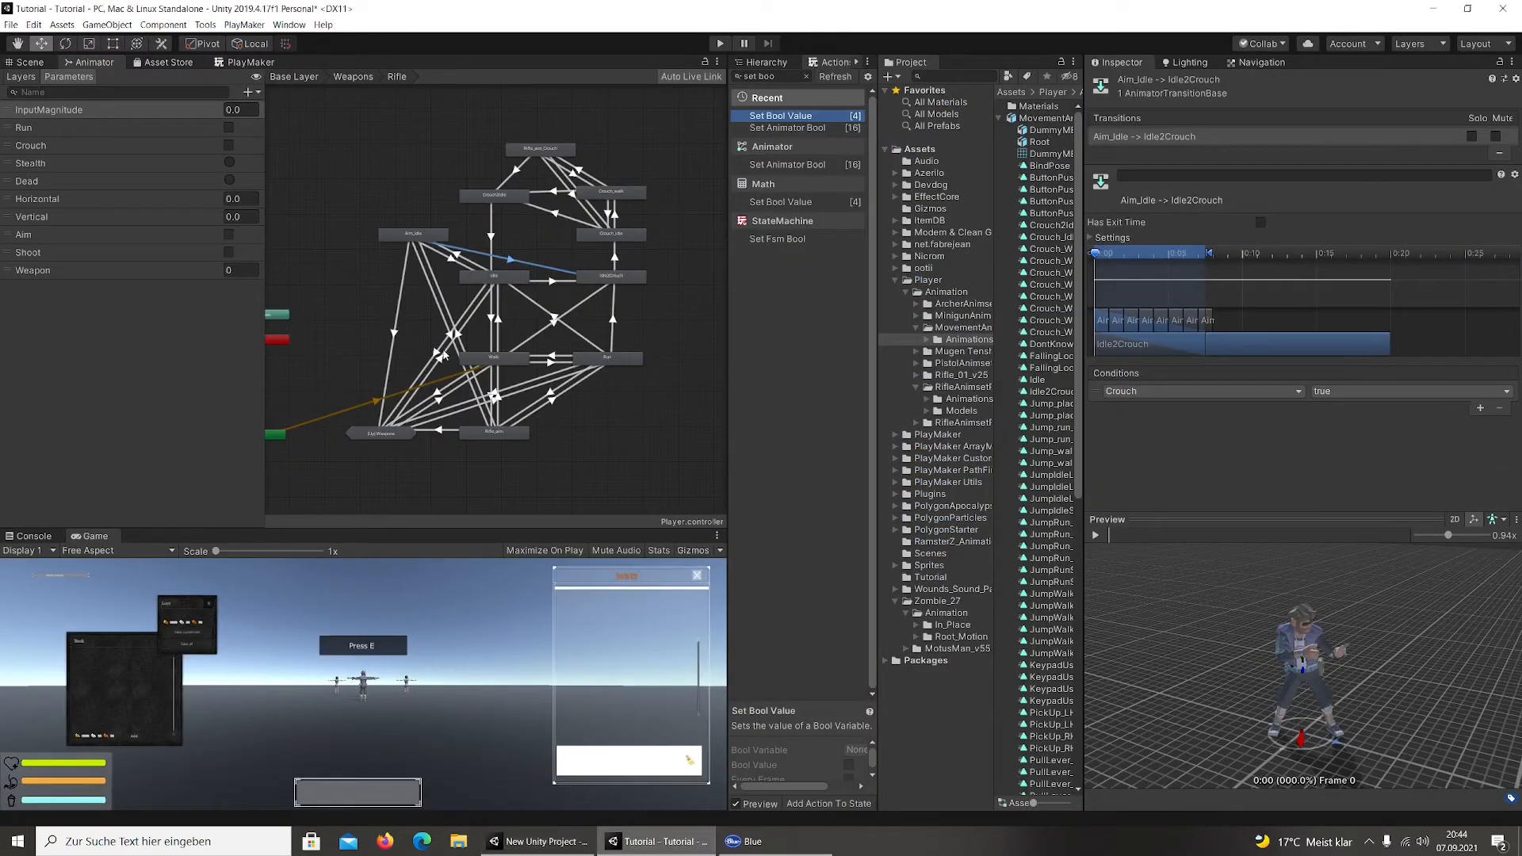
In the Tutorial project, remove the Aim_Idle to Idle2Crouch transition and move the Aim_Idle state away from the other states
{"action": "left_click_drag", "start_coordinate": [409, 235], "coordinate": [359, 210]}
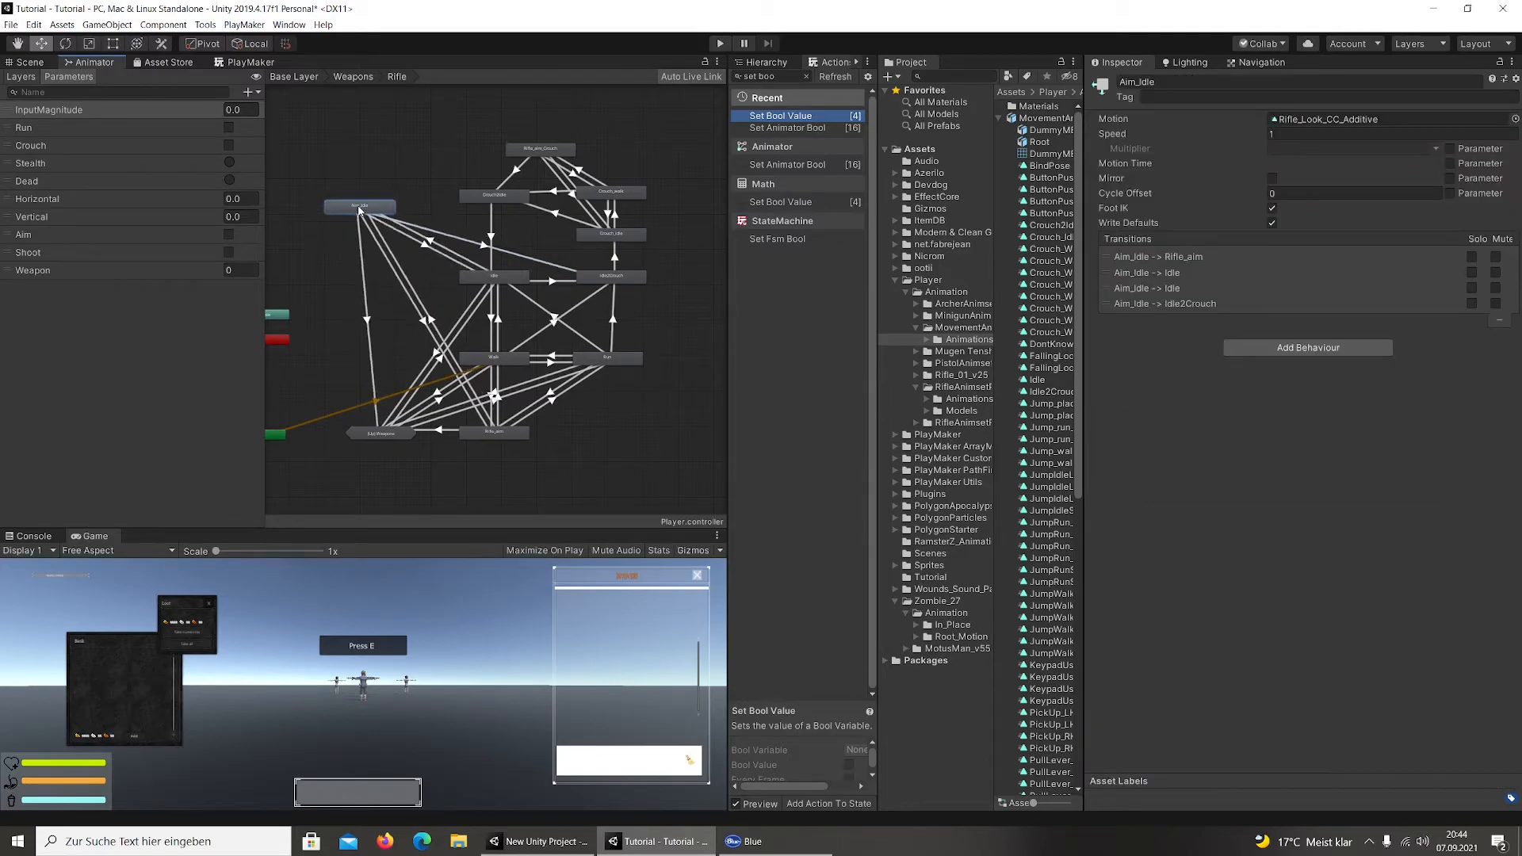
{"action": "left_click", "coordinate": [537, 264]}
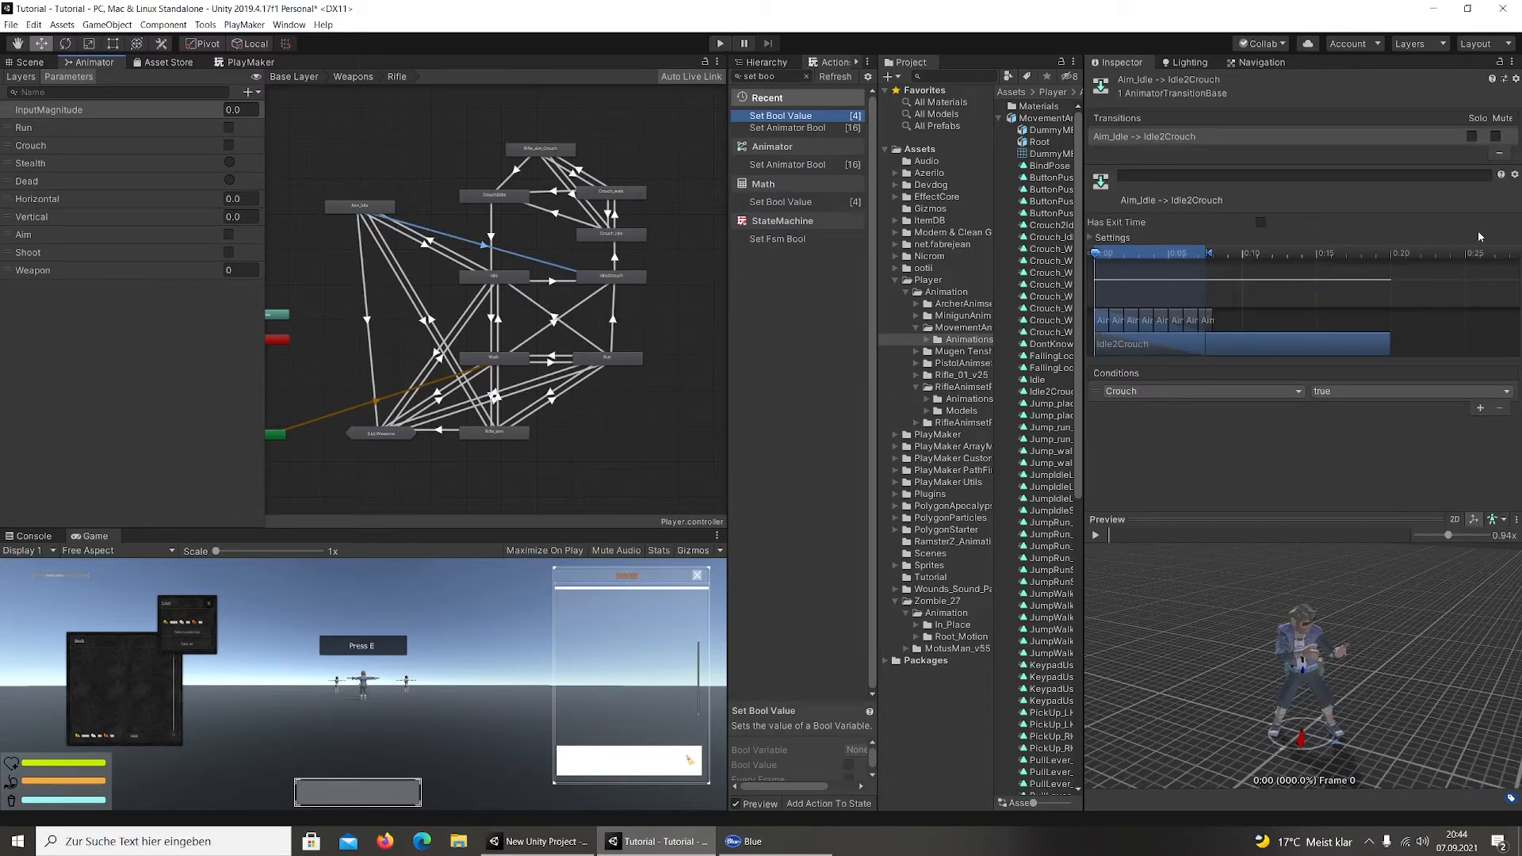
{"action": "left_click", "coordinate": [1500, 155]}
{"action": "right_click", "coordinate": [392, 209]}
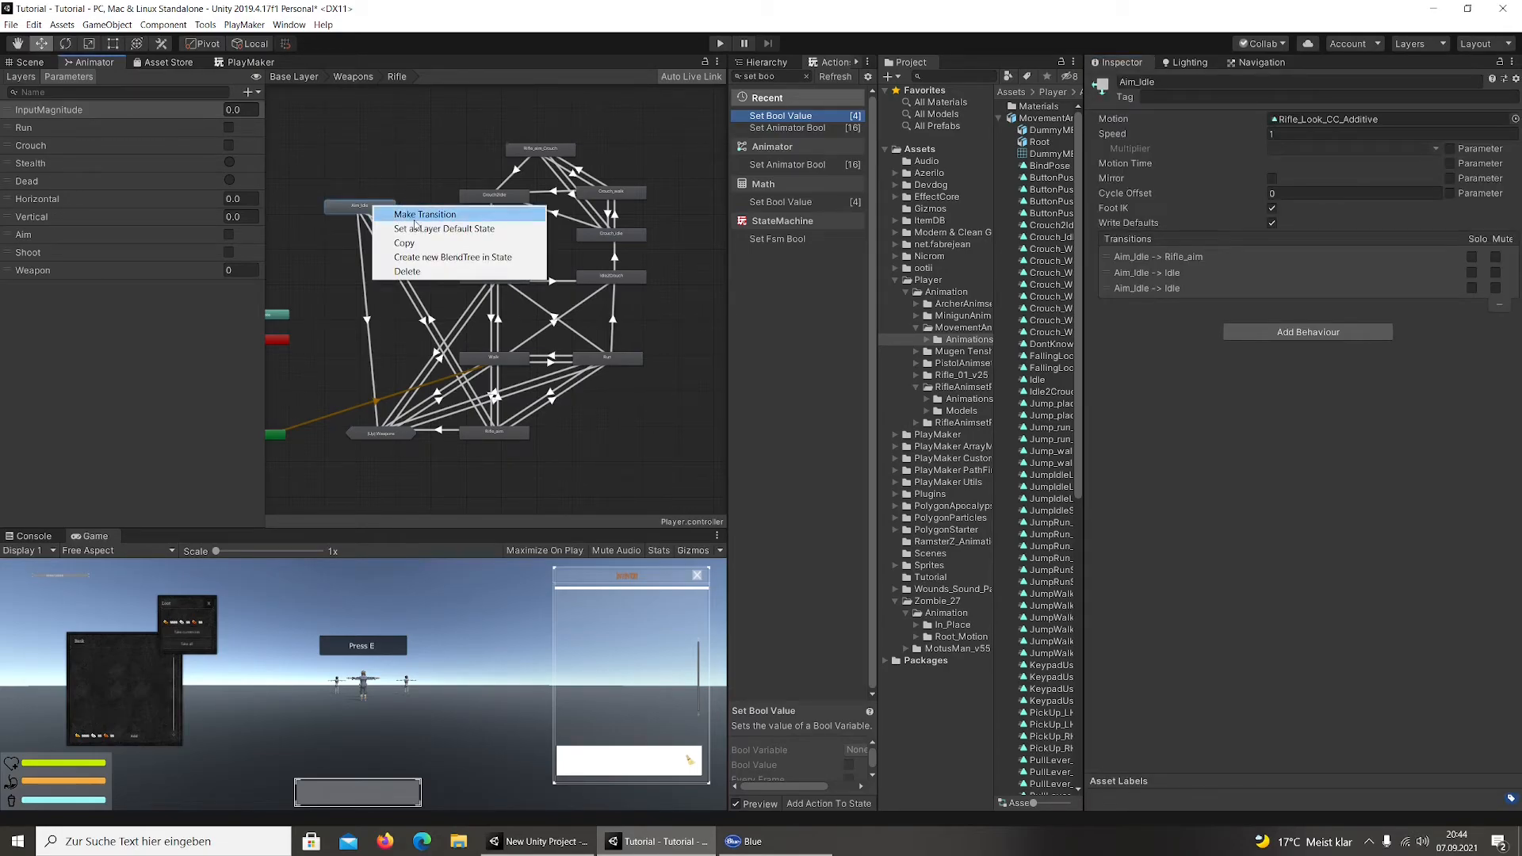
{"action": "left_click", "coordinate": [339, 208]}
{"action": "mouse_move", "coordinate": [339, 208]}
{"action": "left_mouse_down"}
{"action": "mouse_move", "coordinate": [358, 239]}
{"action": "mouse_move", "coordinate": [323, 229]}
{"action": "left_mouse_up"}
Move the Rifle_aim state slightly outward and make a transition from it to Rifle_aim_Crouch
{"action": "left_click_drag", "start_coordinate": [488, 433], "coordinate": [527, 447]}
{"action": "right_click", "coordinate": [529, 448]}
{"action": "left_click", "coordinate": [556, 458]}
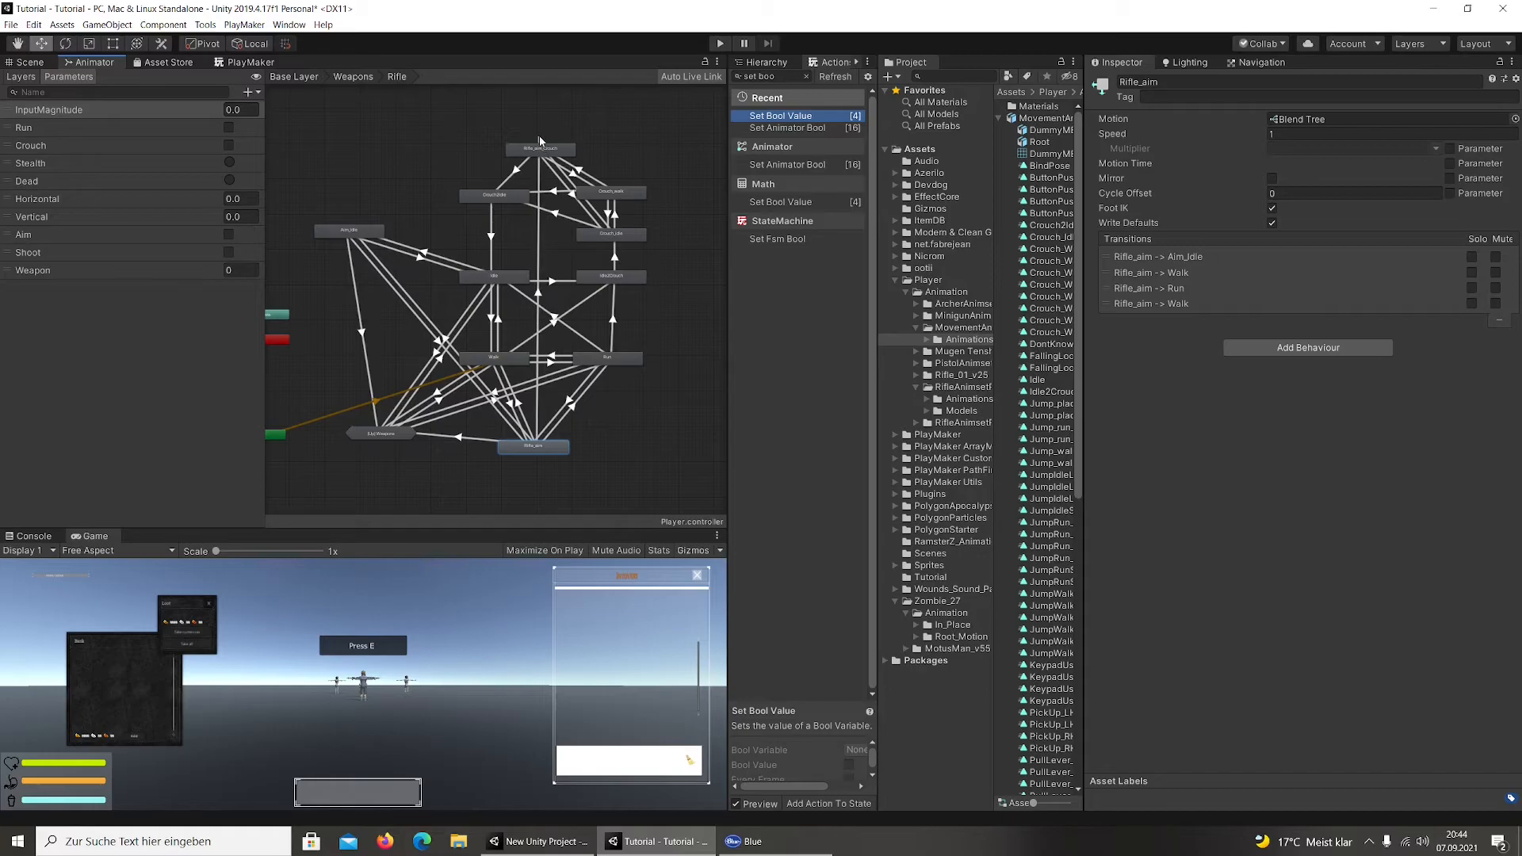
{"action": "left_click", "coordinate": [538, 156]}
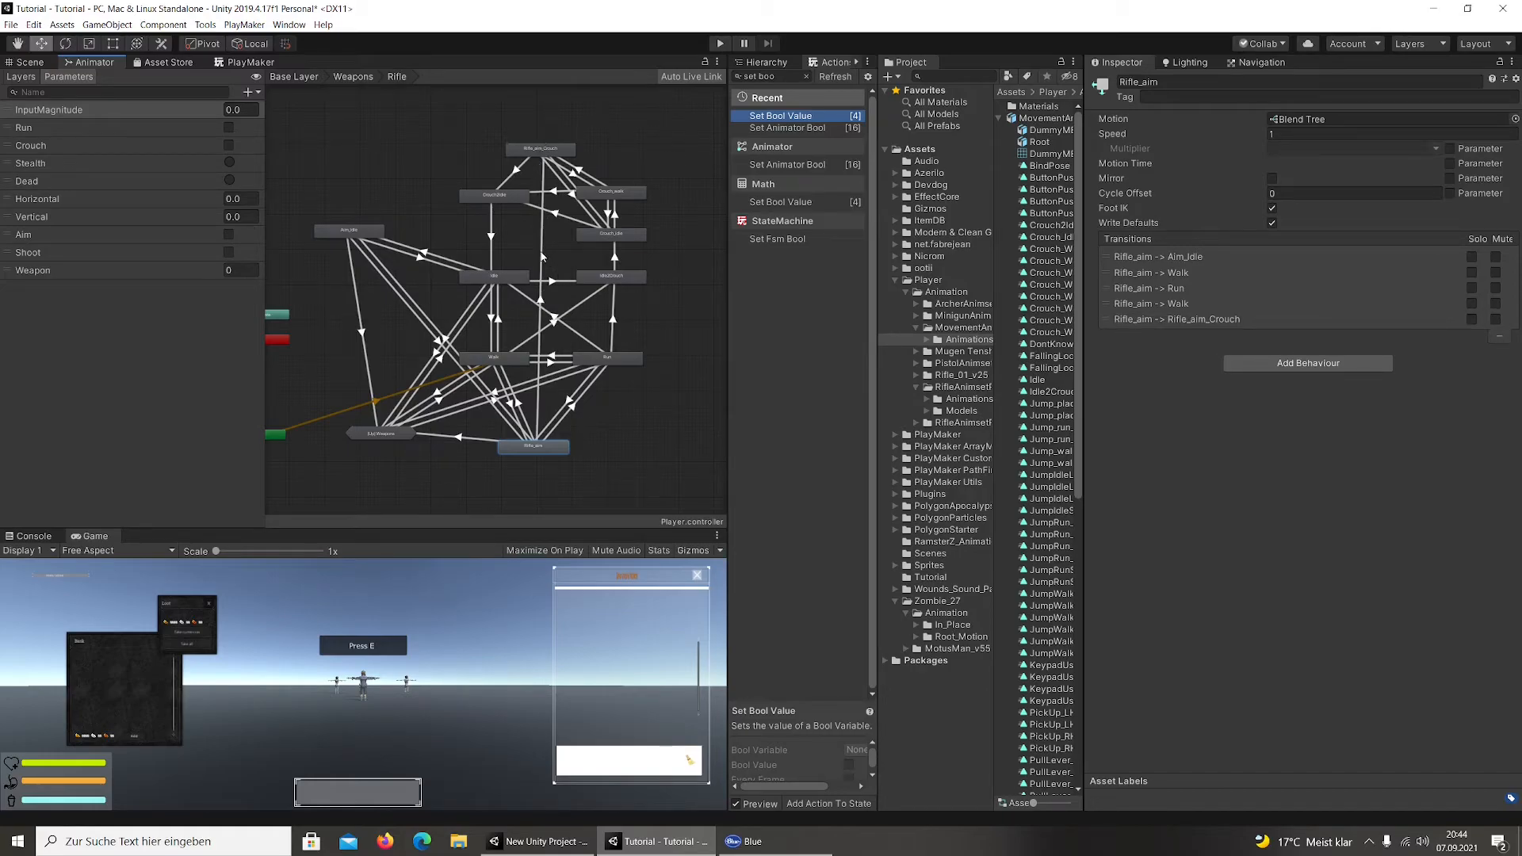
Give the Rifle_aim to Rifle_aim_Crouch transition two conditions: Crouch true and Aim true
{"action": "left_click", "coordinate": [542, 256]}
{"action": "left_click", "coordinate": [1479, 424]}
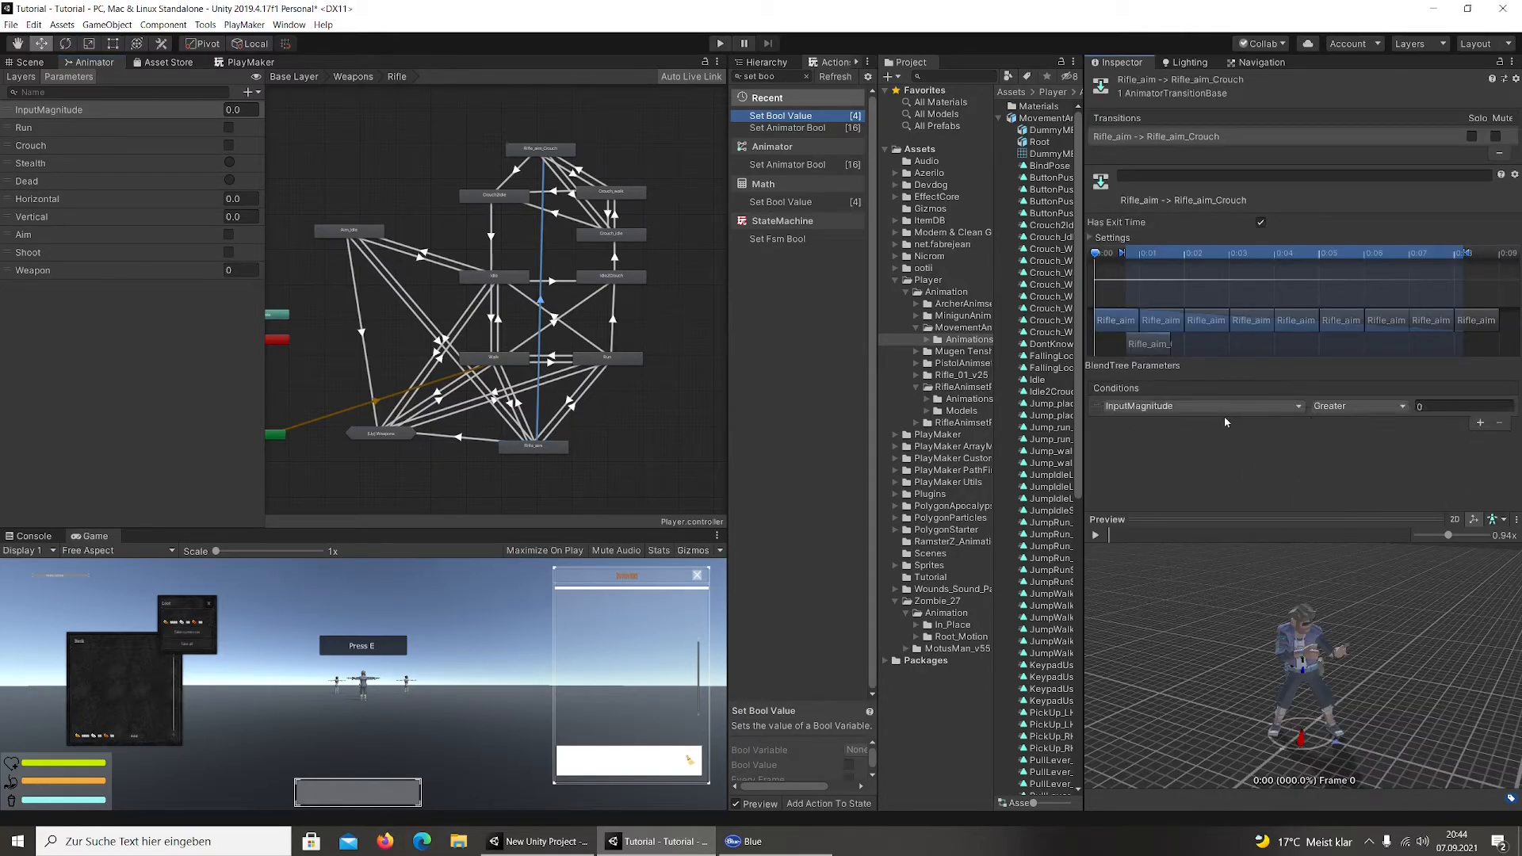
{"action": "left_click", "coordinate": [1211, 405]}
{"action": "scroll", "coordinate": [1207, 515], "scroll_direction": "up", "scroll_amount": 3}
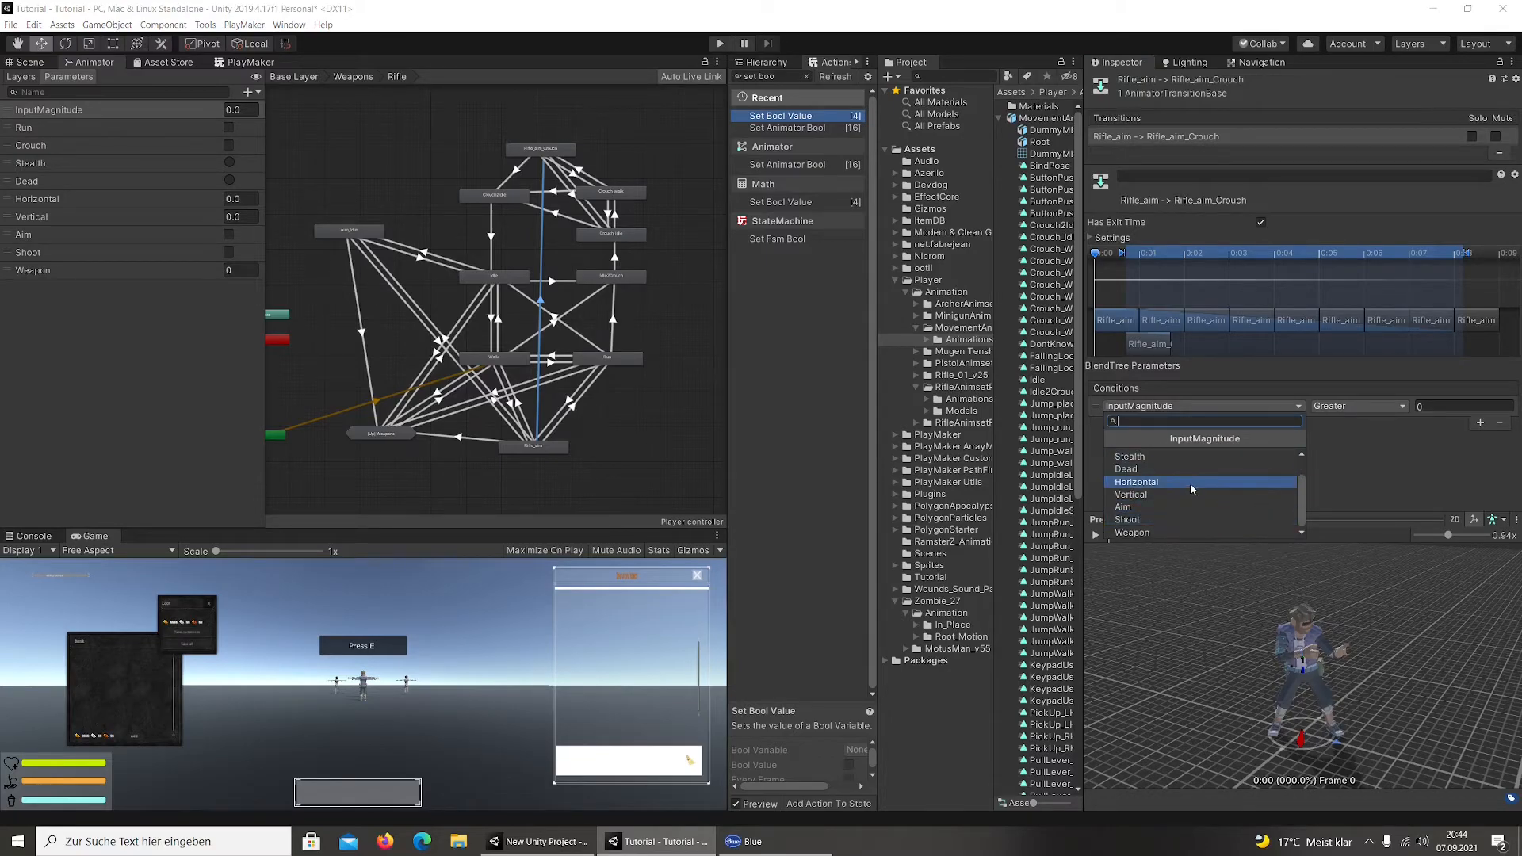
{"action": "left_click", "coordinate": [1189, 482]}
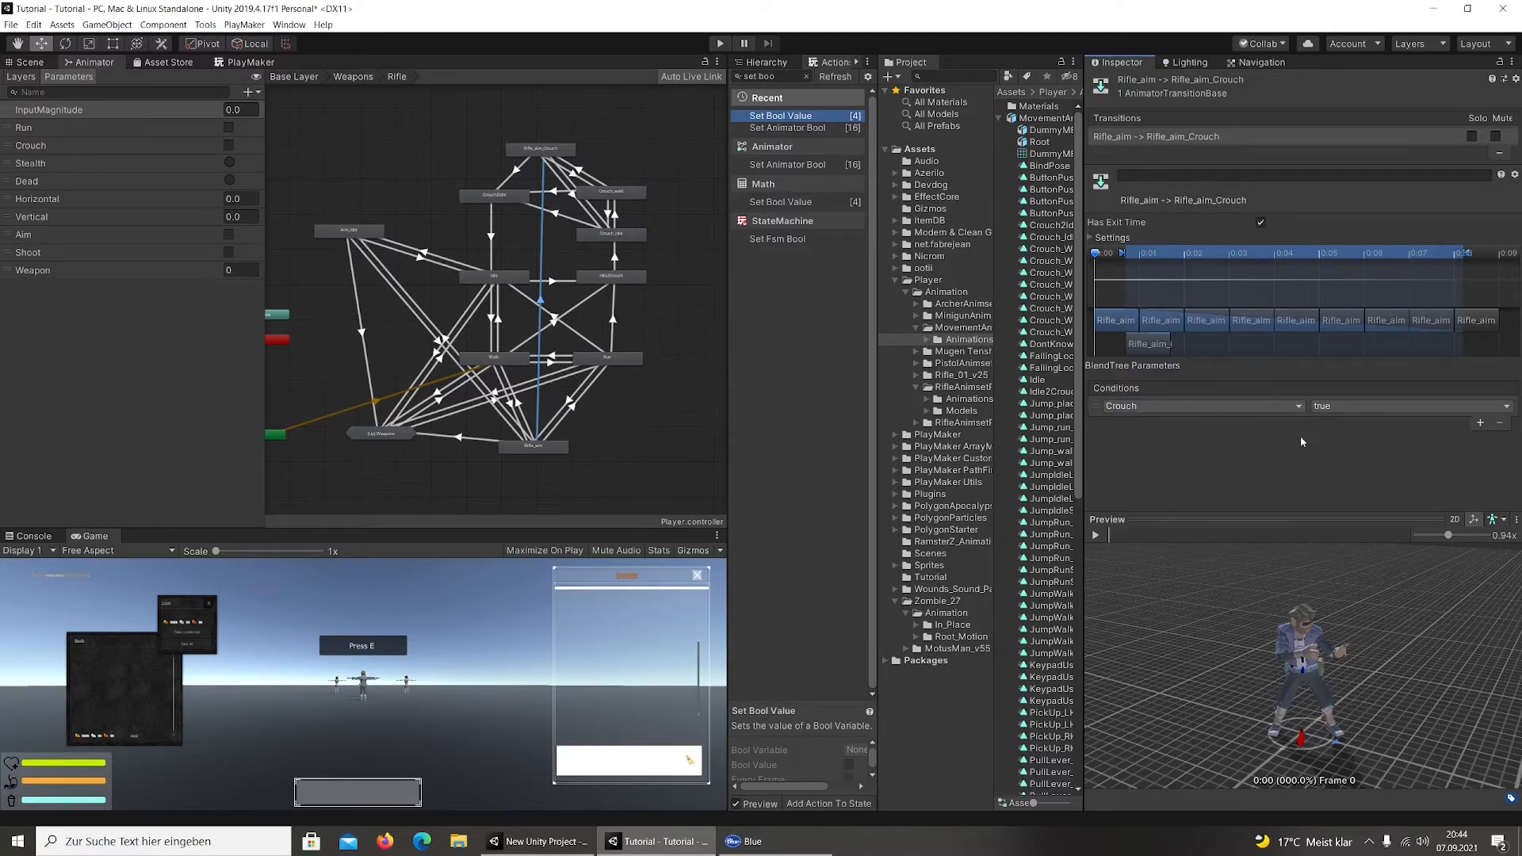
{"action": "left_click", "coordinate": [1479, 424]}
{"action": "left_click", "coordinate": [1165, 422]}
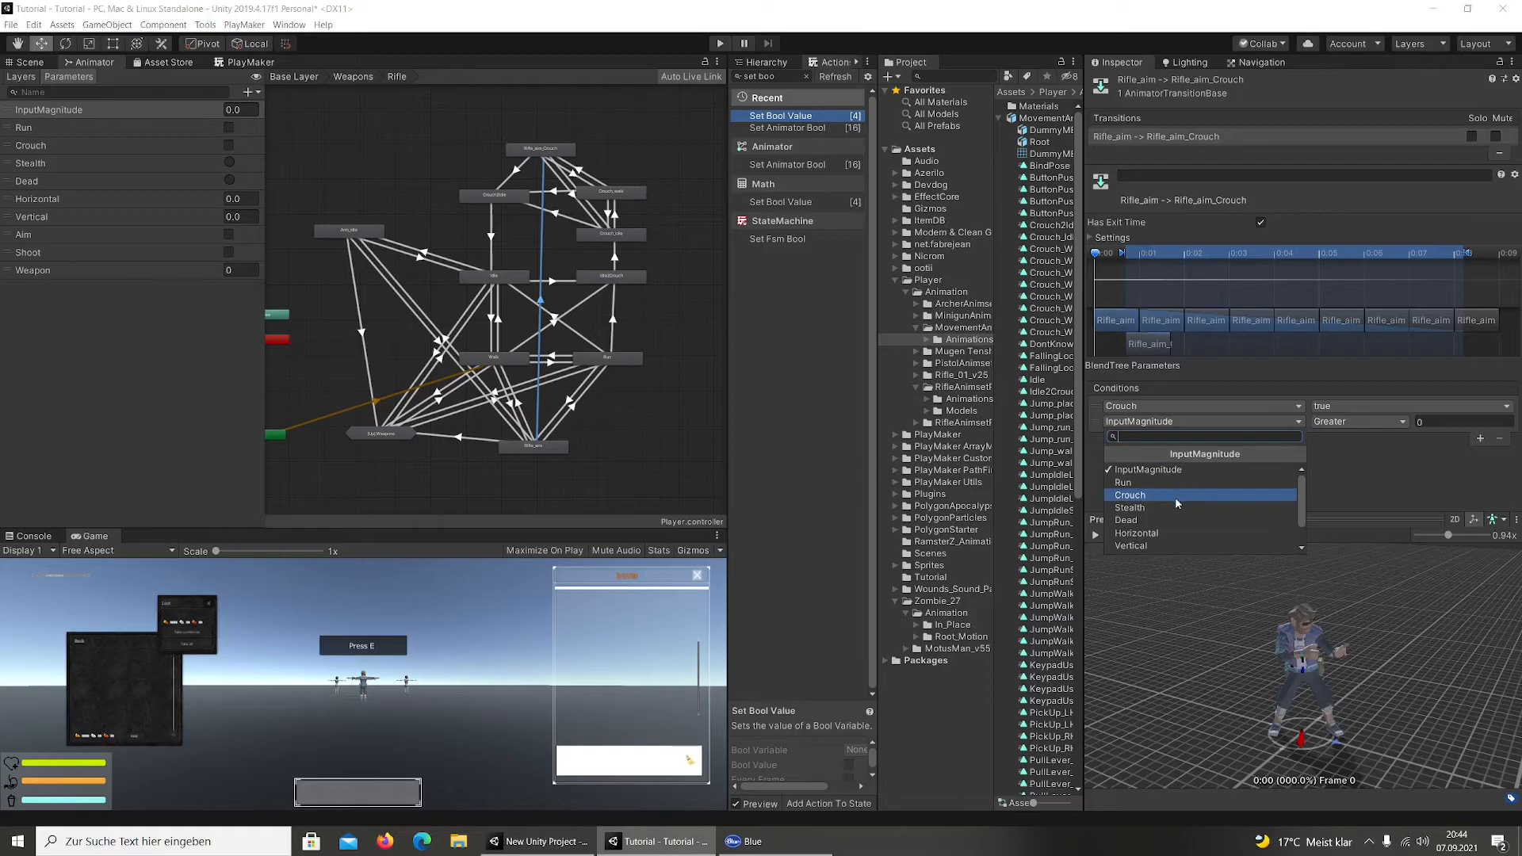
{"action": "left_click", "coordinate": [1165, 522]}
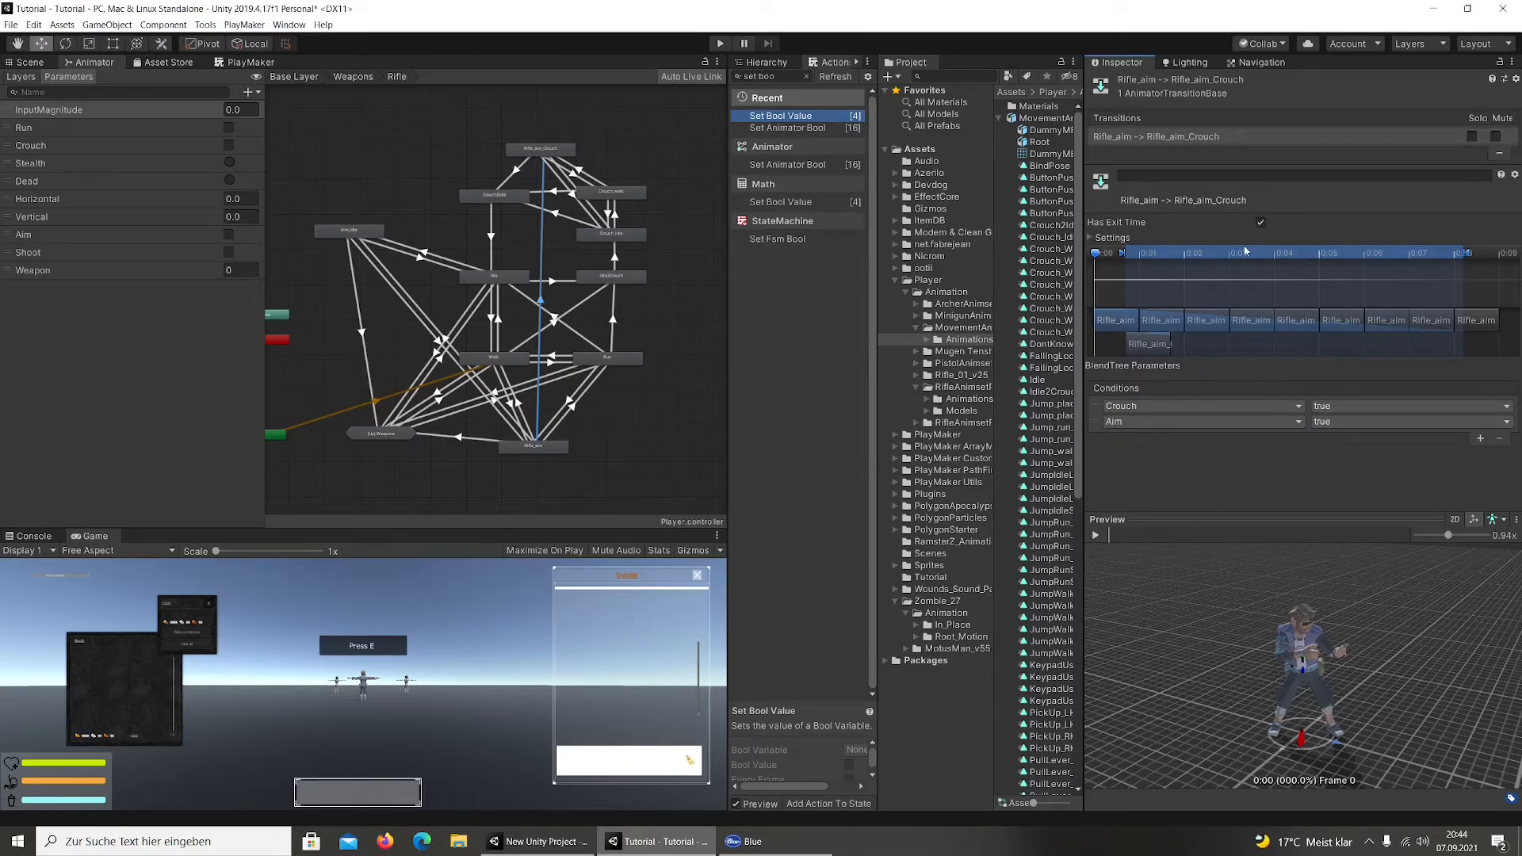
Turn off Has Exit Time for the Rifle_aim to Rifle_aim_Crouch transition and play its animation preview
{"action": "left_click", "coordinate": [1096, 535]}
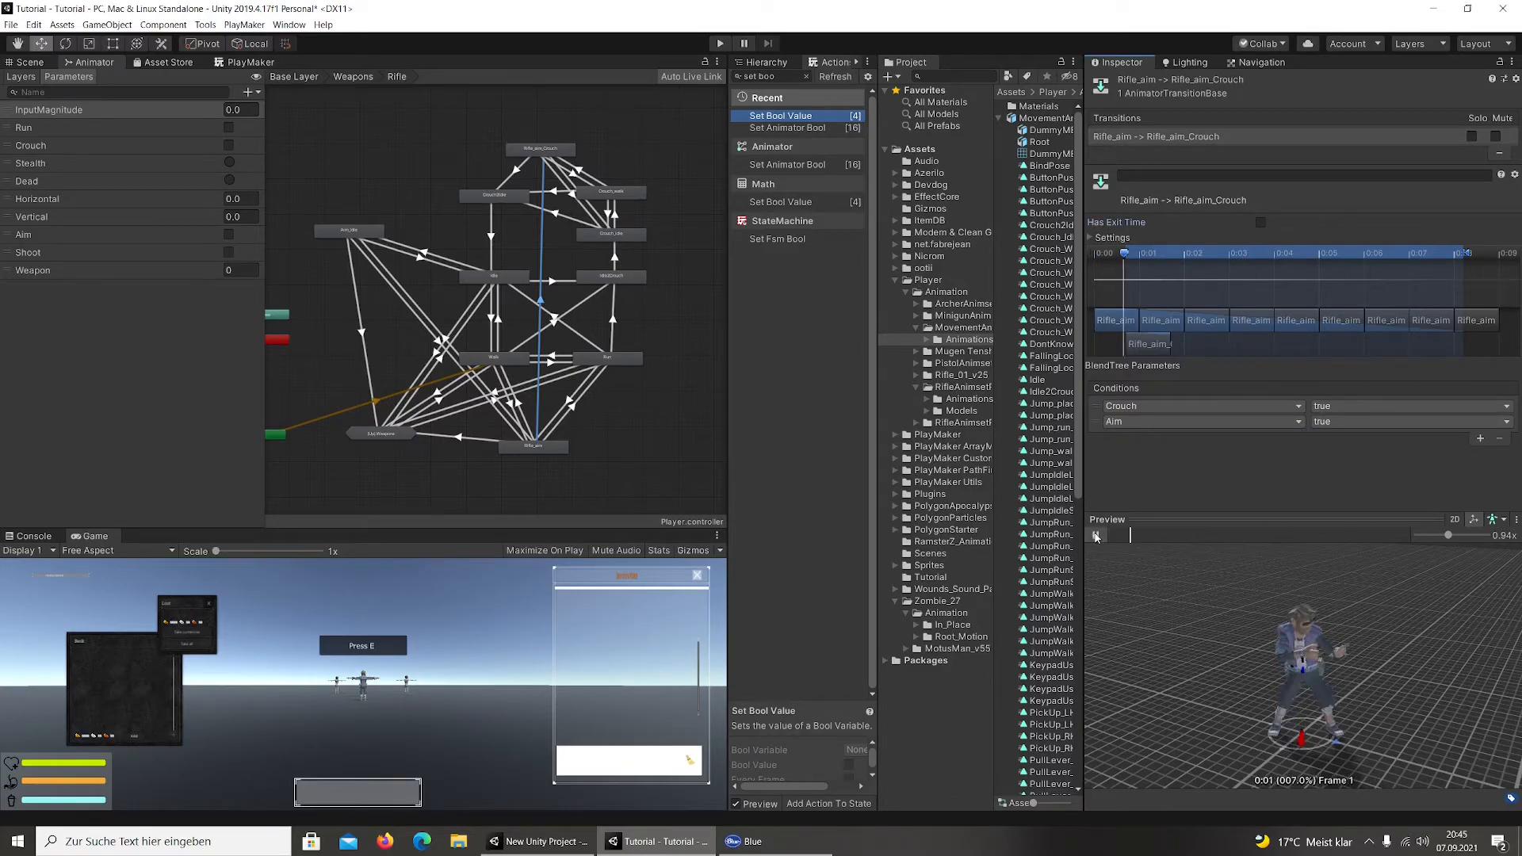
Run the game with the Game view maximized, equip the rifle, and test crouching while aiming before restoring the layout
{"action": "left_click", "coordinate": [720, 43]}
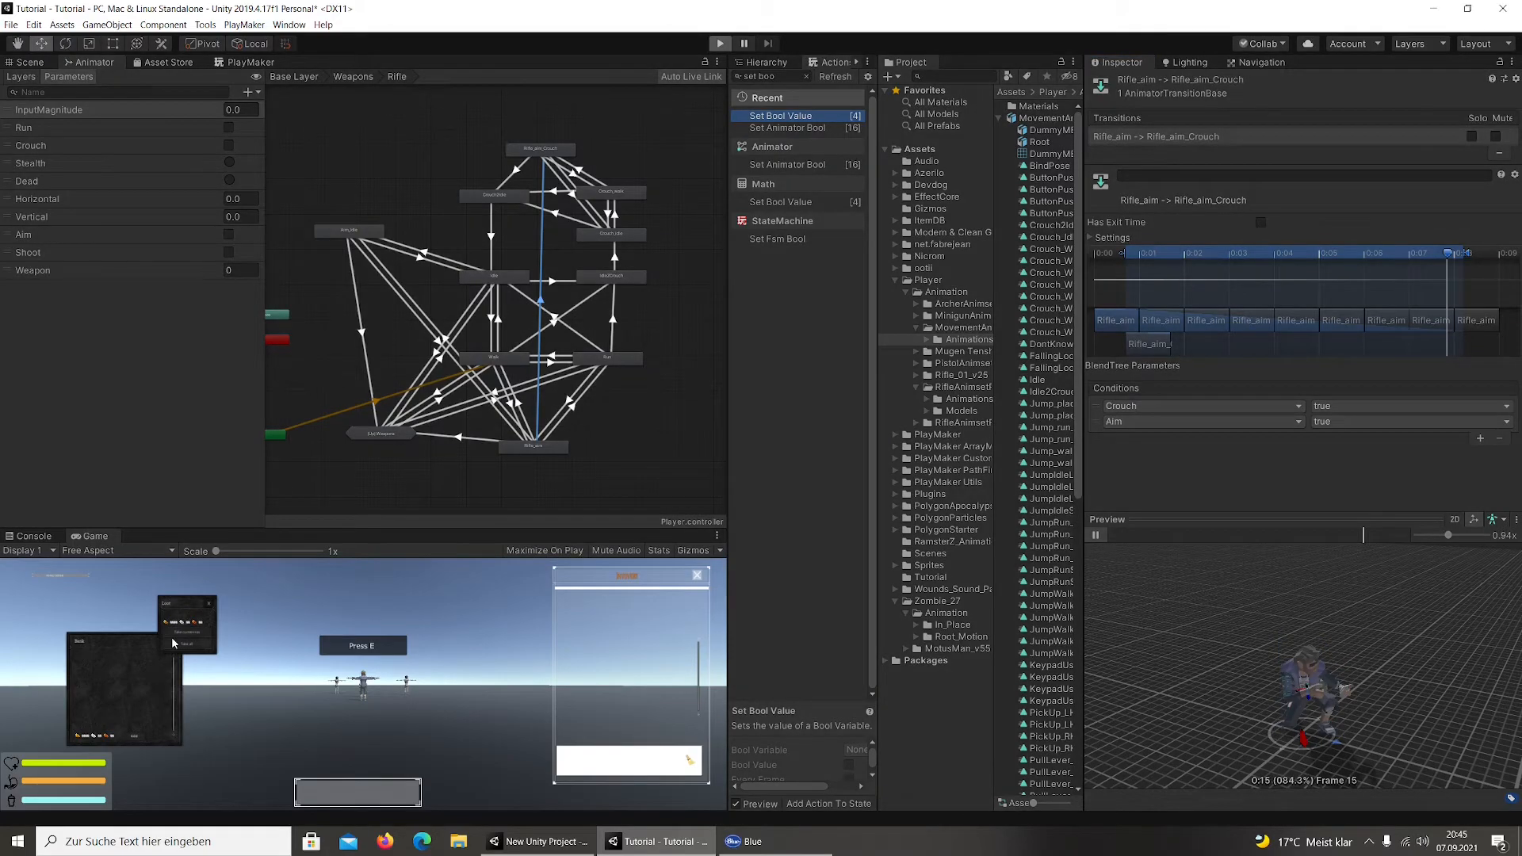
{"action": "key", "text": "ctrl+p"}
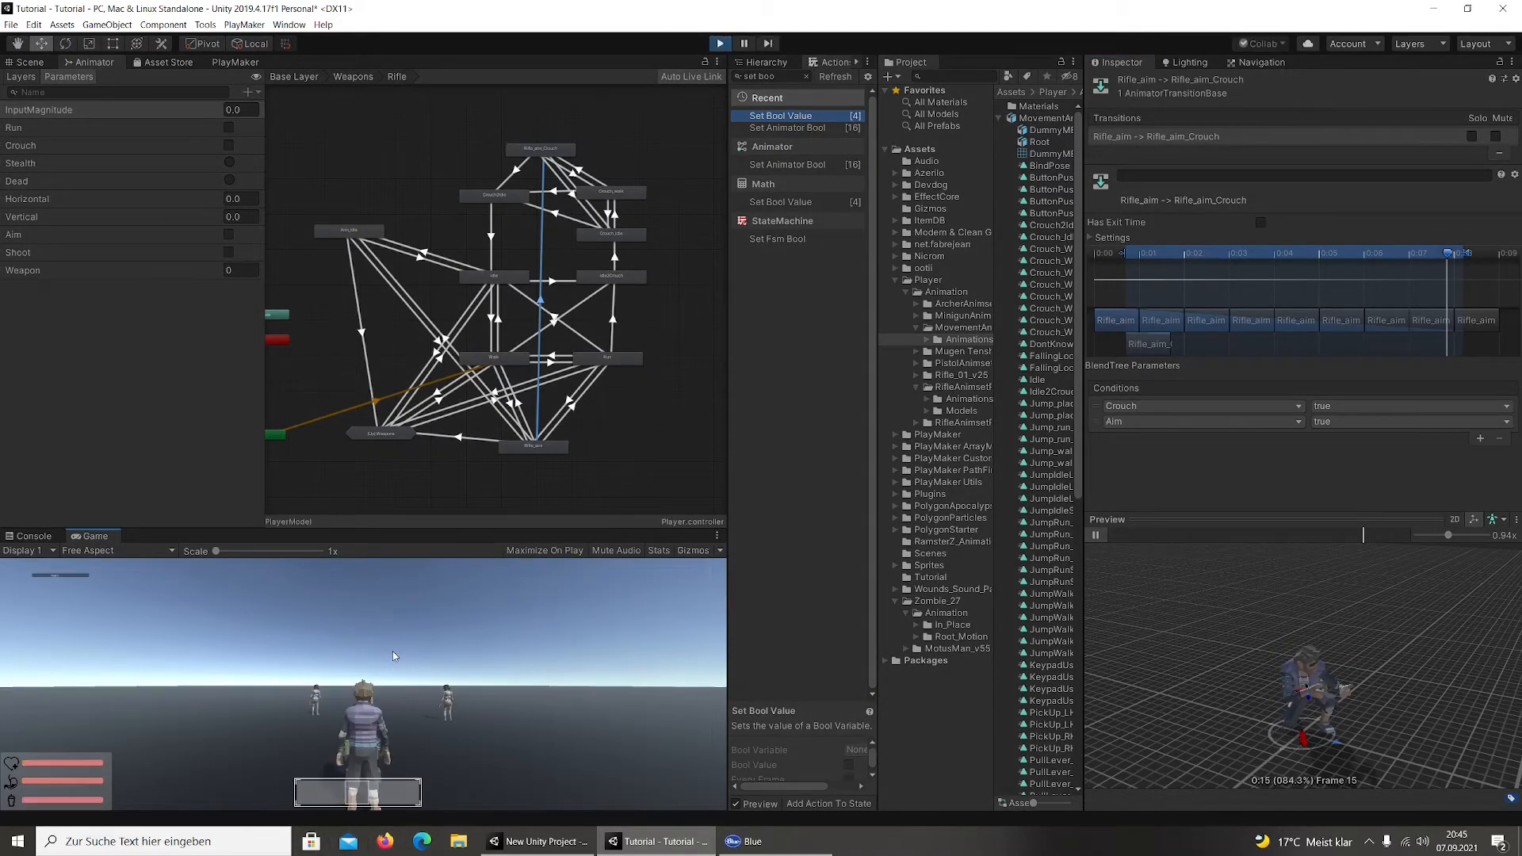
{"action": "left_click", "coordinate": [716, 537]}
{"action": "left_click", "coordinate": [753, 583]}
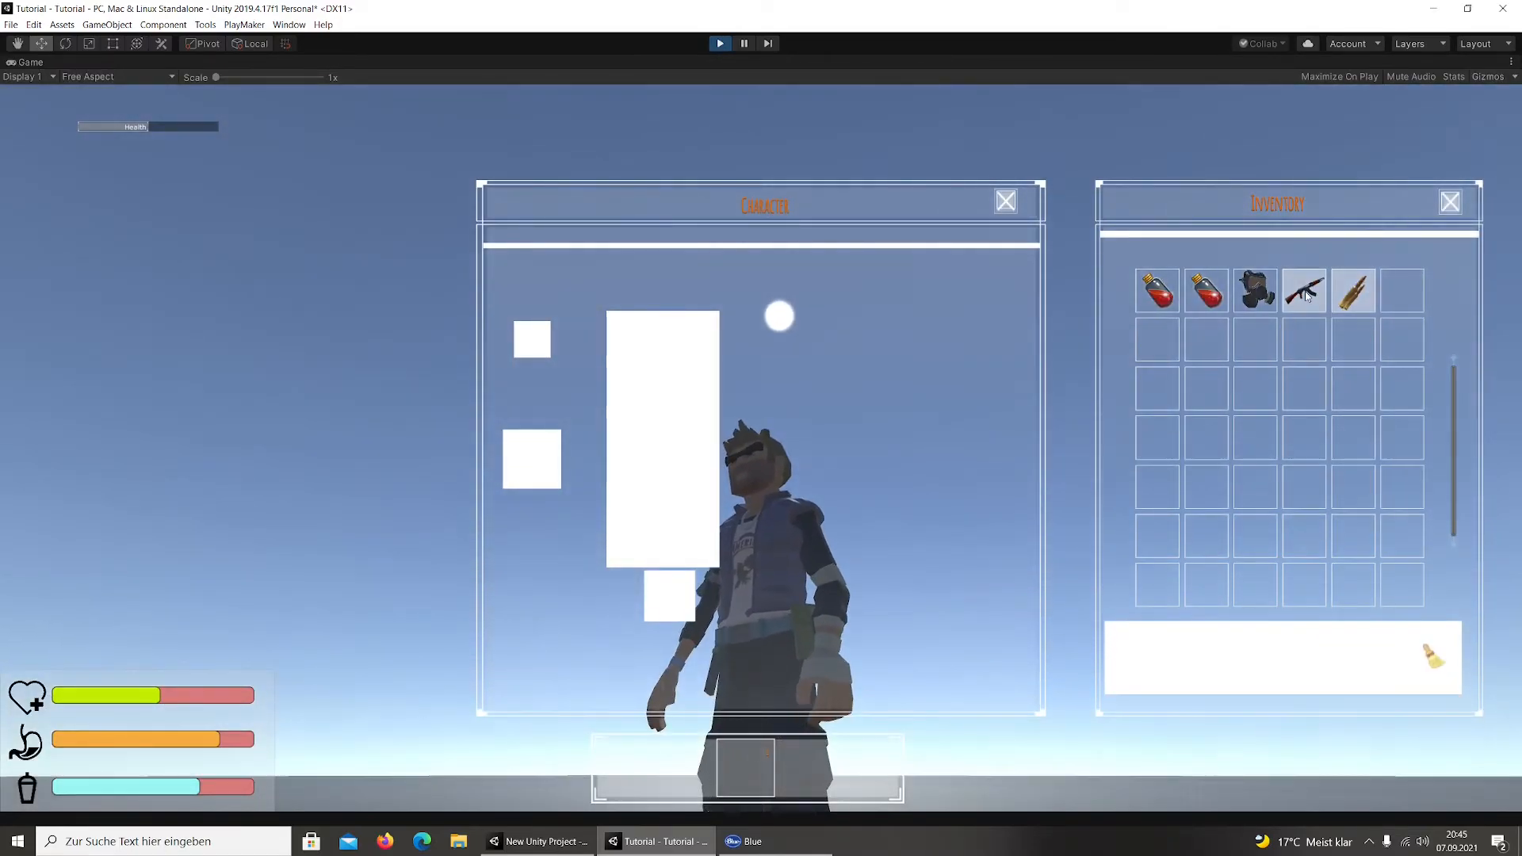
{"action": "key", "text": "i"}
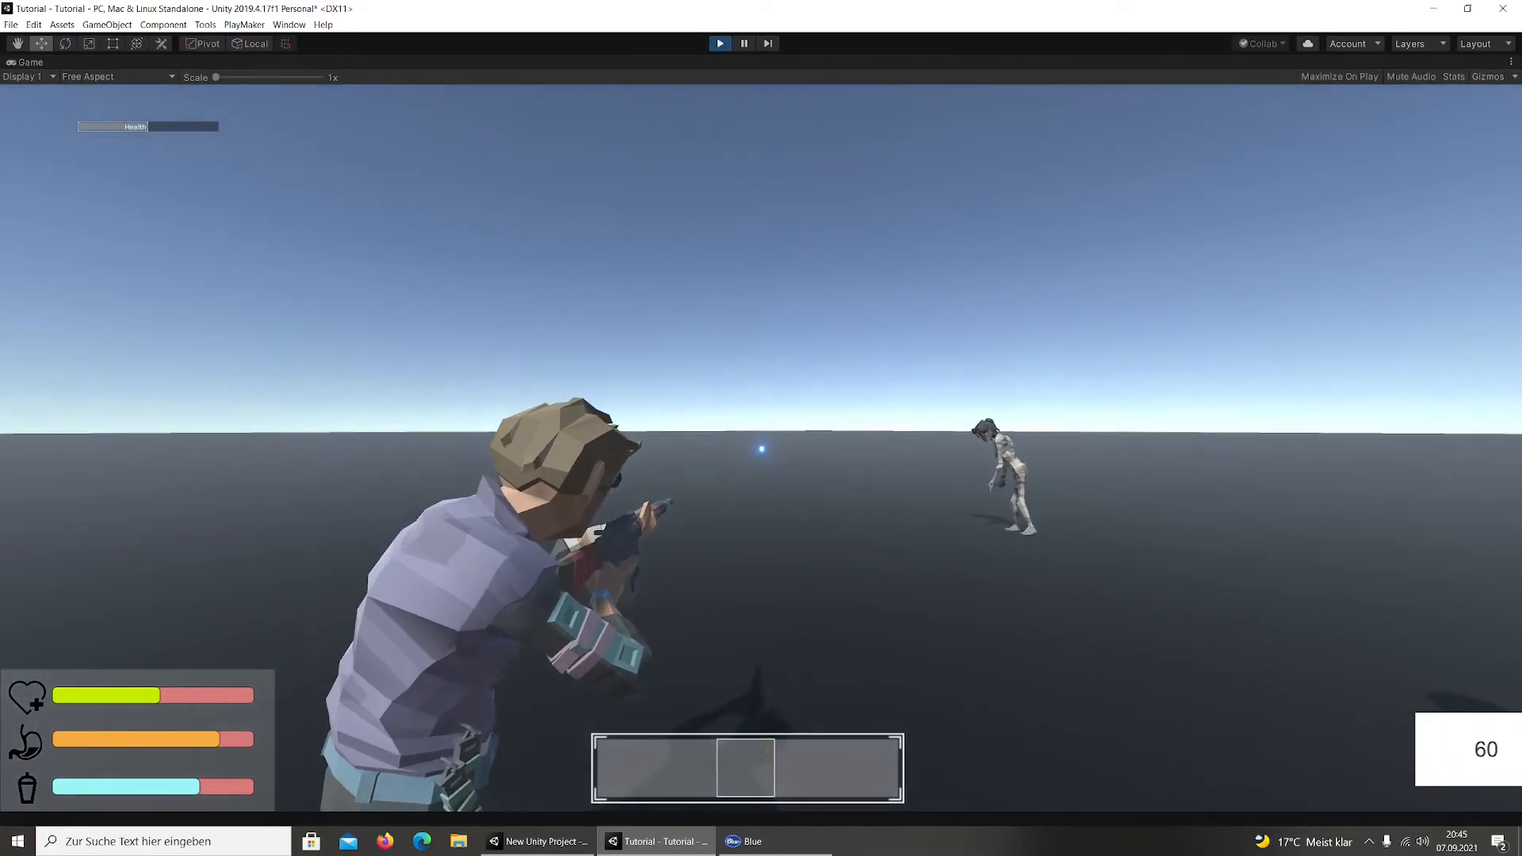
{"action": "key", "text": "c"}
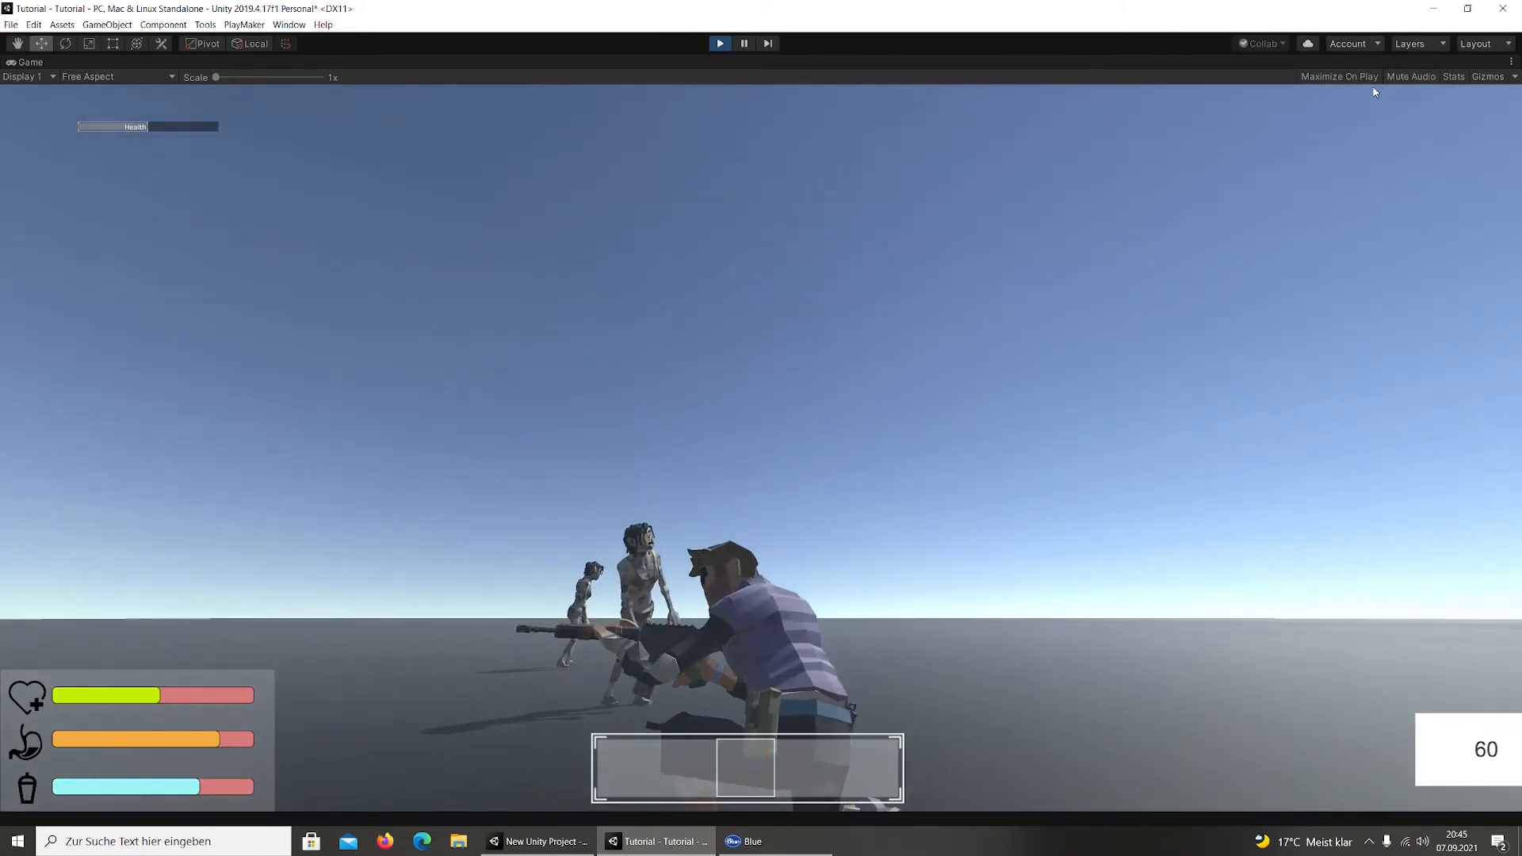
{"action": "left_click", "coordinate": [1511, 62]}
{"action": "left_click", "coordinate": [1379, 109]}
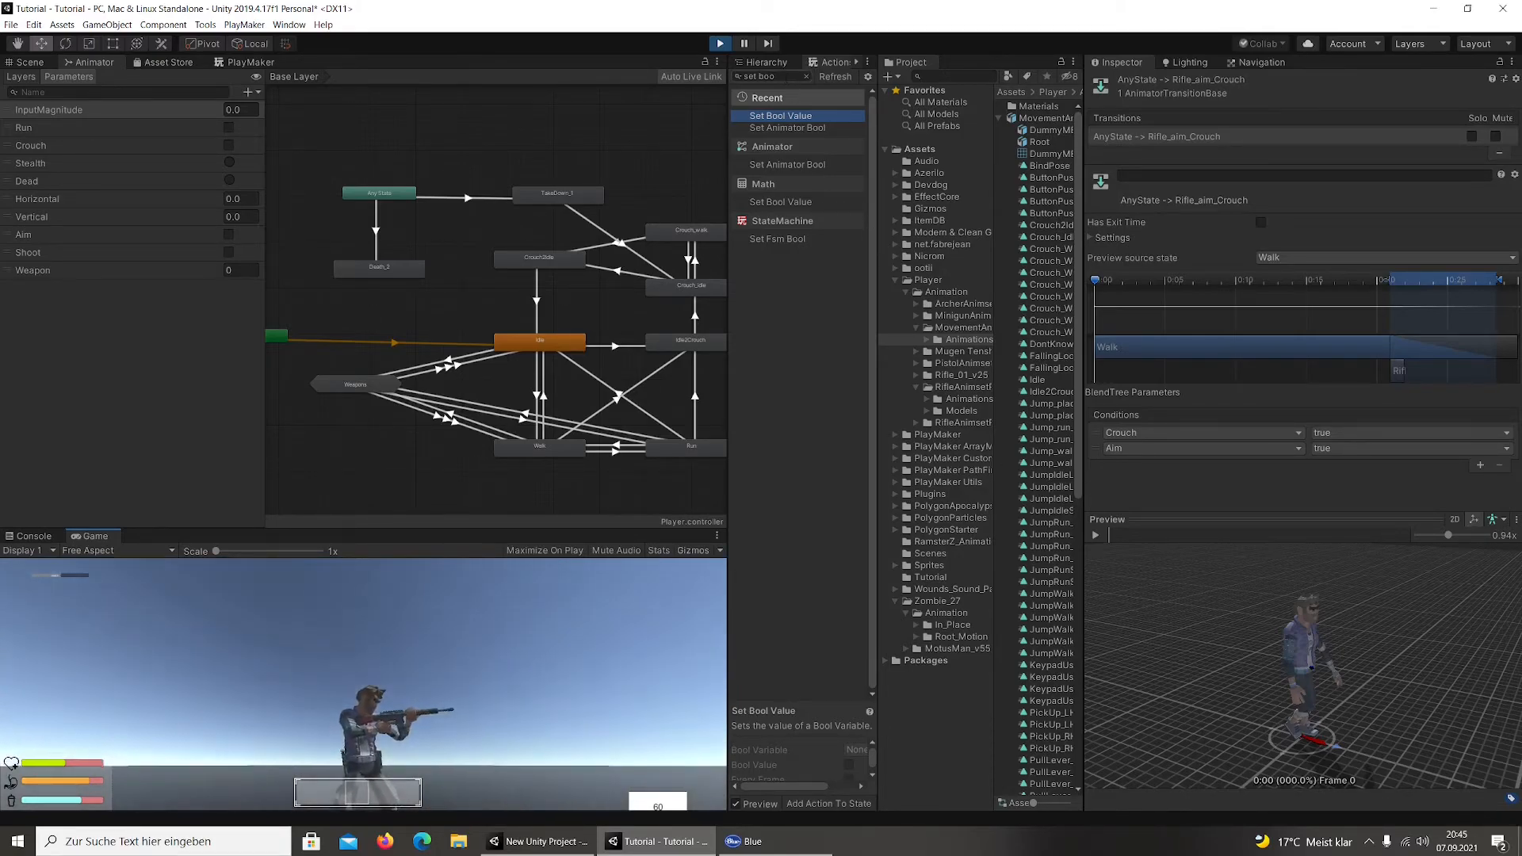
Show the scene's object list, maximize the running Game view, and test aiming and shooting the rifle at the zombies
{"action": "left_click", "coordinate": [776, 63]}
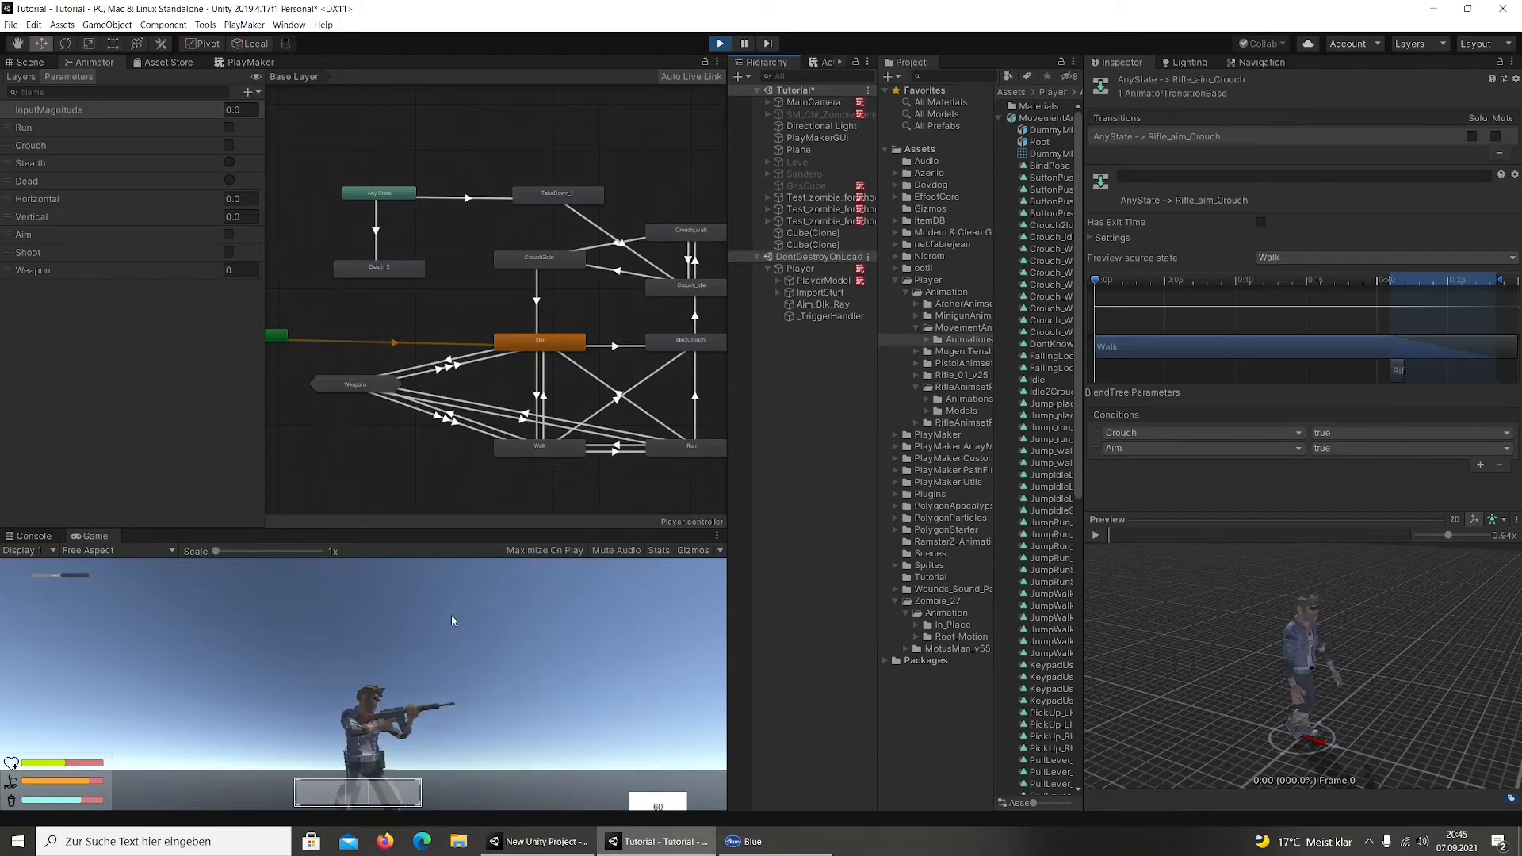
{"action": "left_click", "coordinate": [719, 542]}
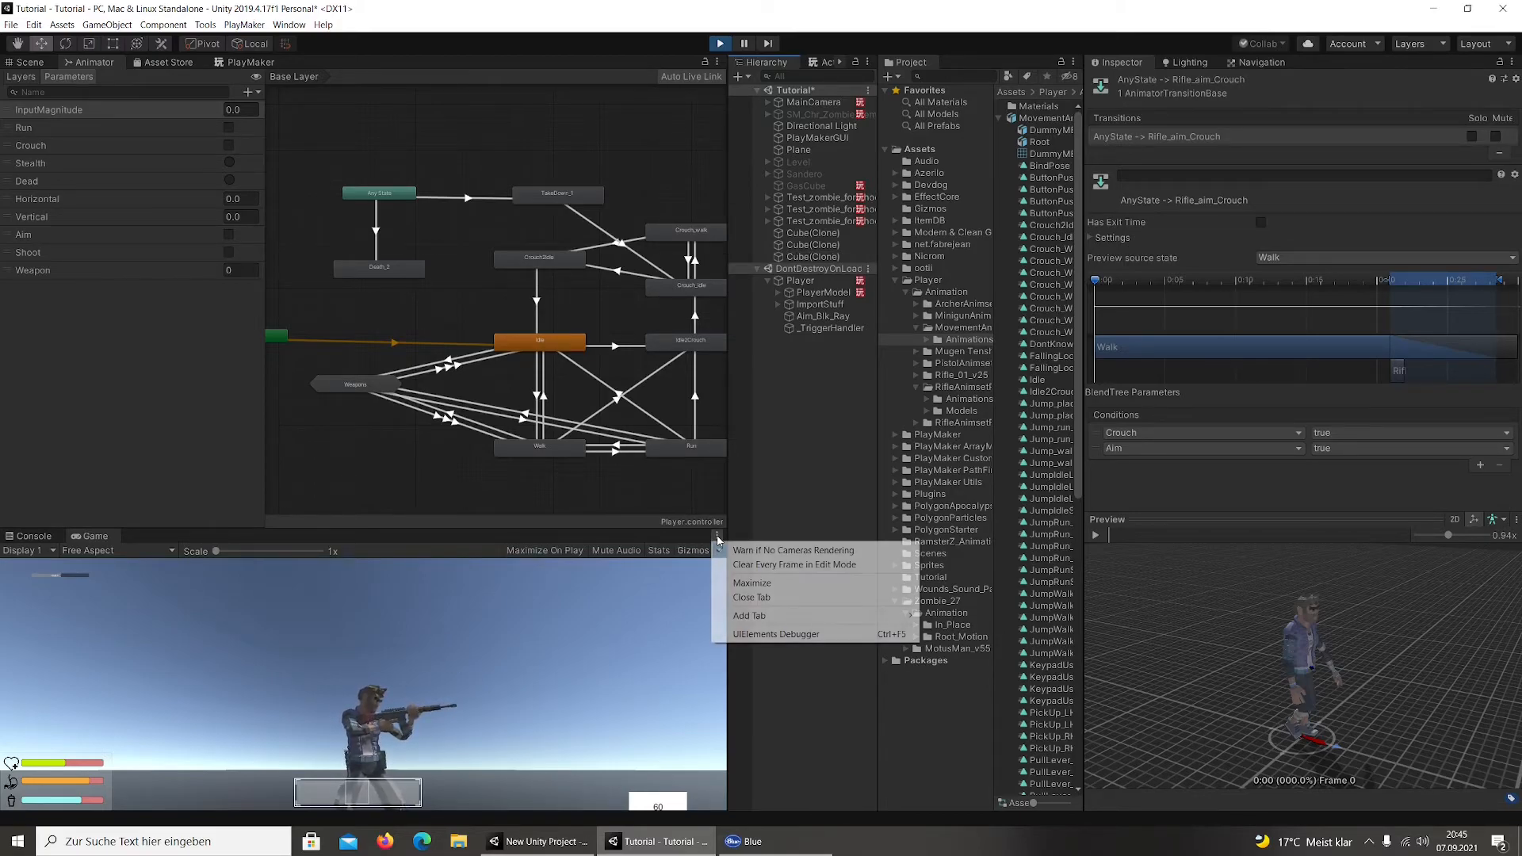
{"action": "left_click", "coordinate": [745, 577]}
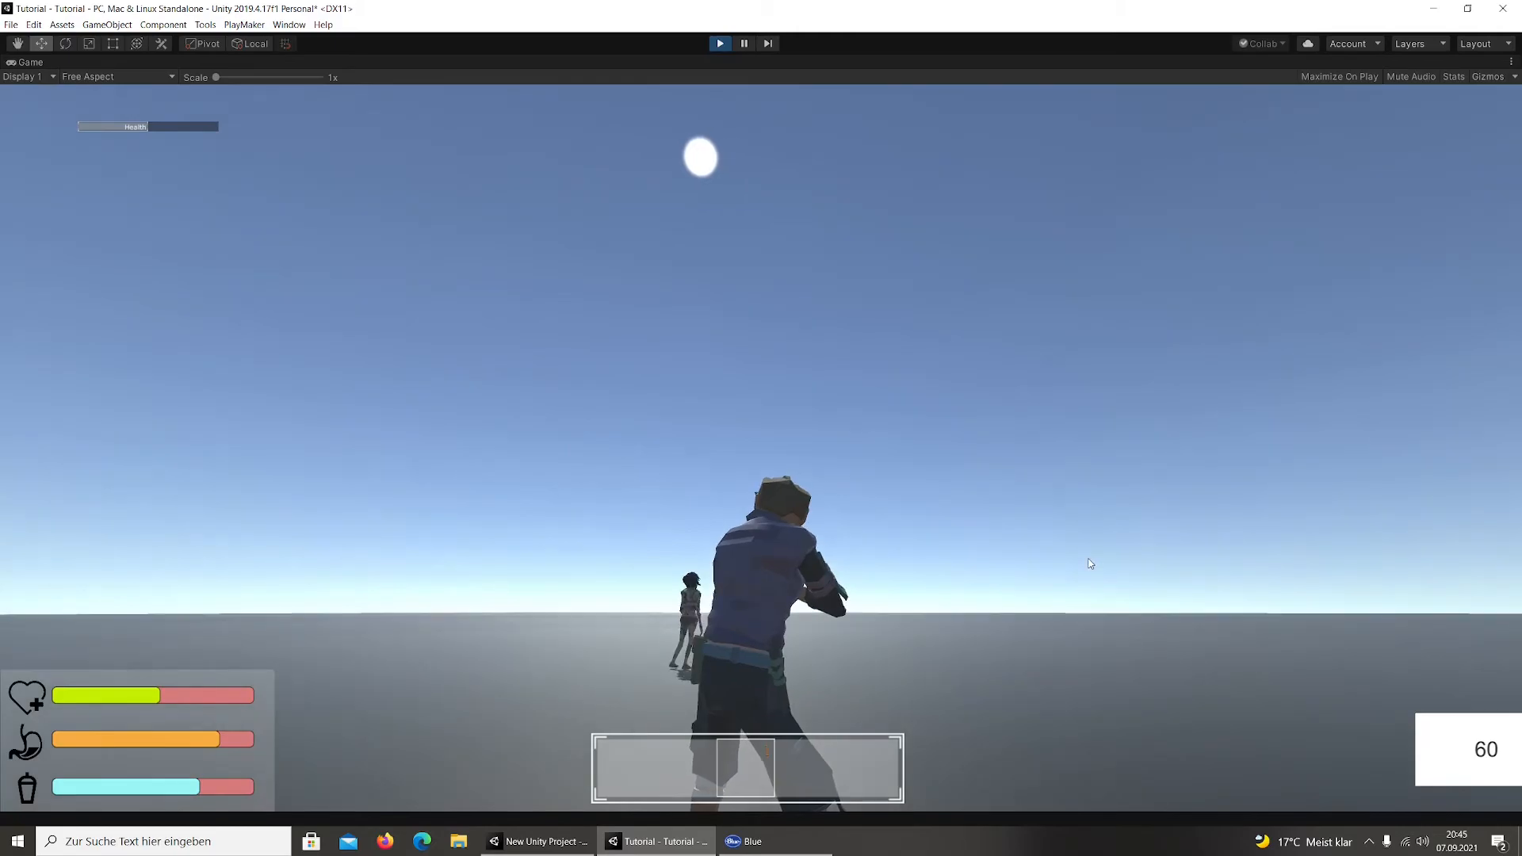
{"action": "right_click_drag", "start_coordinate": [1284, 627], "coordinate": [1520, 848]}
{"action": "right_click_drag", "start_coordinate": [1521, 508], "coordinate": [1464, 496]}
{"action": "left_click_drag", "start_coordinate": [1466, 494], "coordinate": [1464, 496]}
{"action": "right_click_drag", "start_coordinate": [1464, 495], "coordinate": [1451, 487]}
{"action": "left_click_drag", "start_coordinate": [1464, 496], "coordinate": [1451, 488]}
{"action": "right_click_drag", "start_coordinate": [1451, 487], "coordinate": [1438, 483]}
{"action": "left_click_drag", "start_coordinate": [1451, 487], "coordinate": [1433, 483]}
{"action": "right_click_drag", "start_coordinate": [1438, 483], "coordinate": [23, 487]}
{"action": "left_click_drag", "start_coordinate": [21, 487], "coordinate": [22, 488]}
{"action": "right_click_drag", "start_coordinate": [22, 488], "coordinate": [76, 479]}
{"action": "left_click_drag", "start_coordinate": [22, 487], "coordinate": [76, 479]}
{"action": "right_click_drag", "start_coordinate": [76, 479], "coordinate": [265, 219]}
Test walking in several directions with the rifle, toggling crouch and shooting, and stop the game
{"action": "key", "text": "w"}
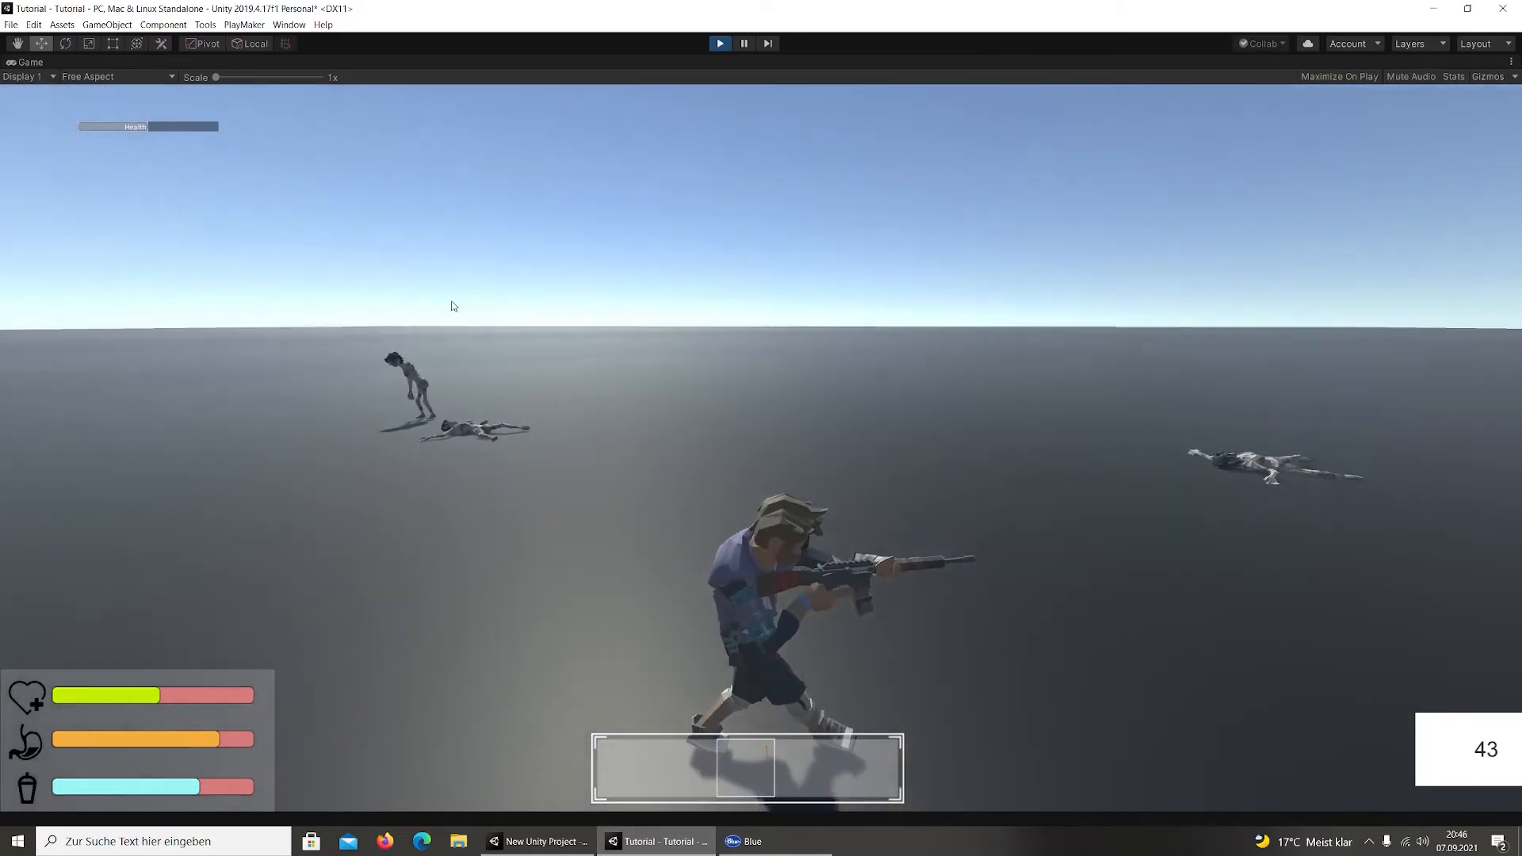
{"action": "key", "text": "a"}
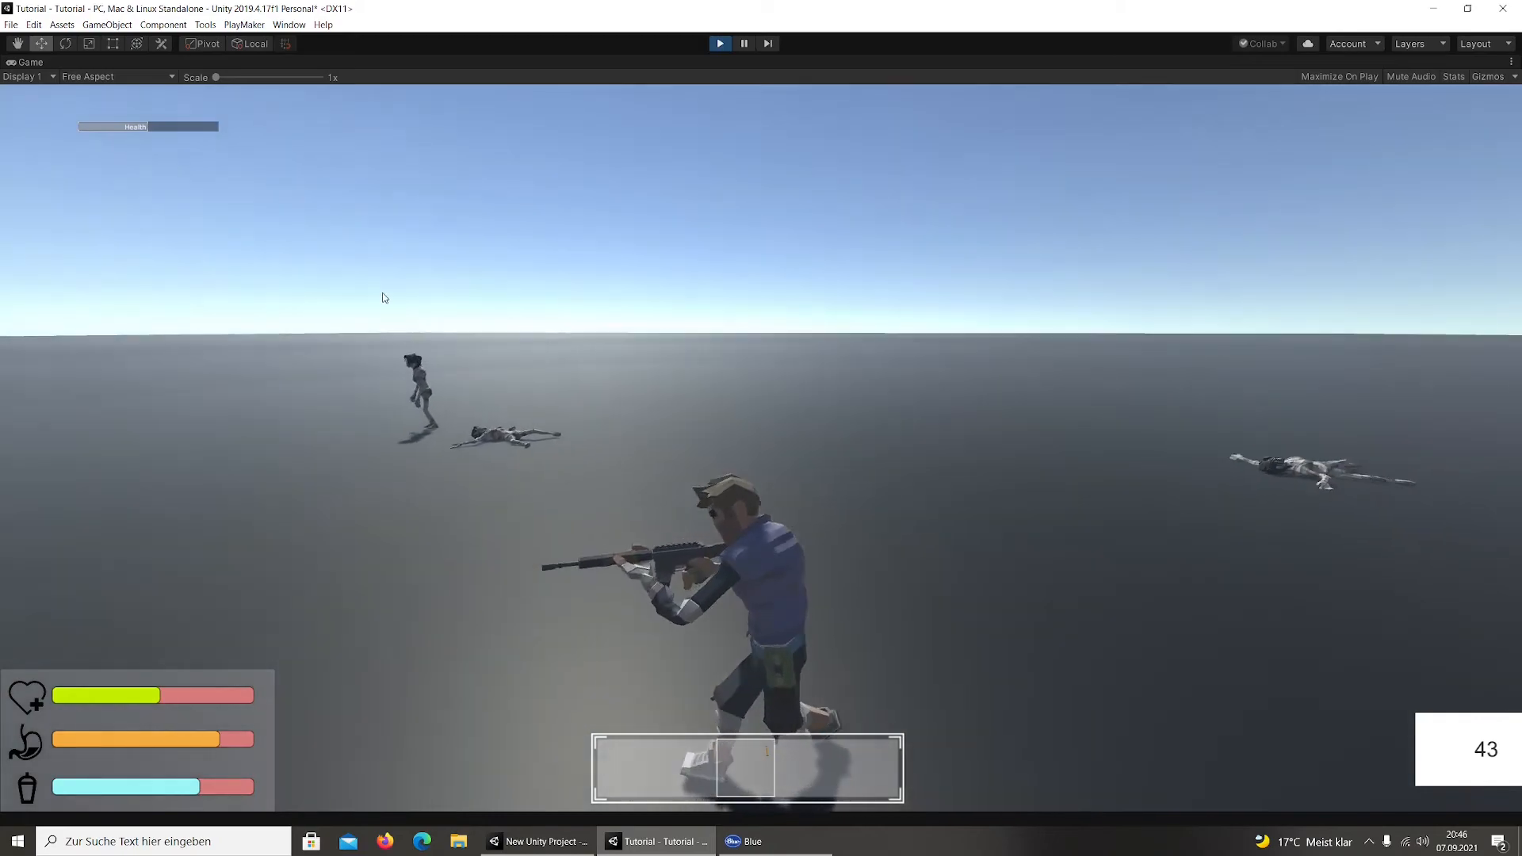
{"action": "key", "text": "s"}
{"action": "key", "text": "w"}
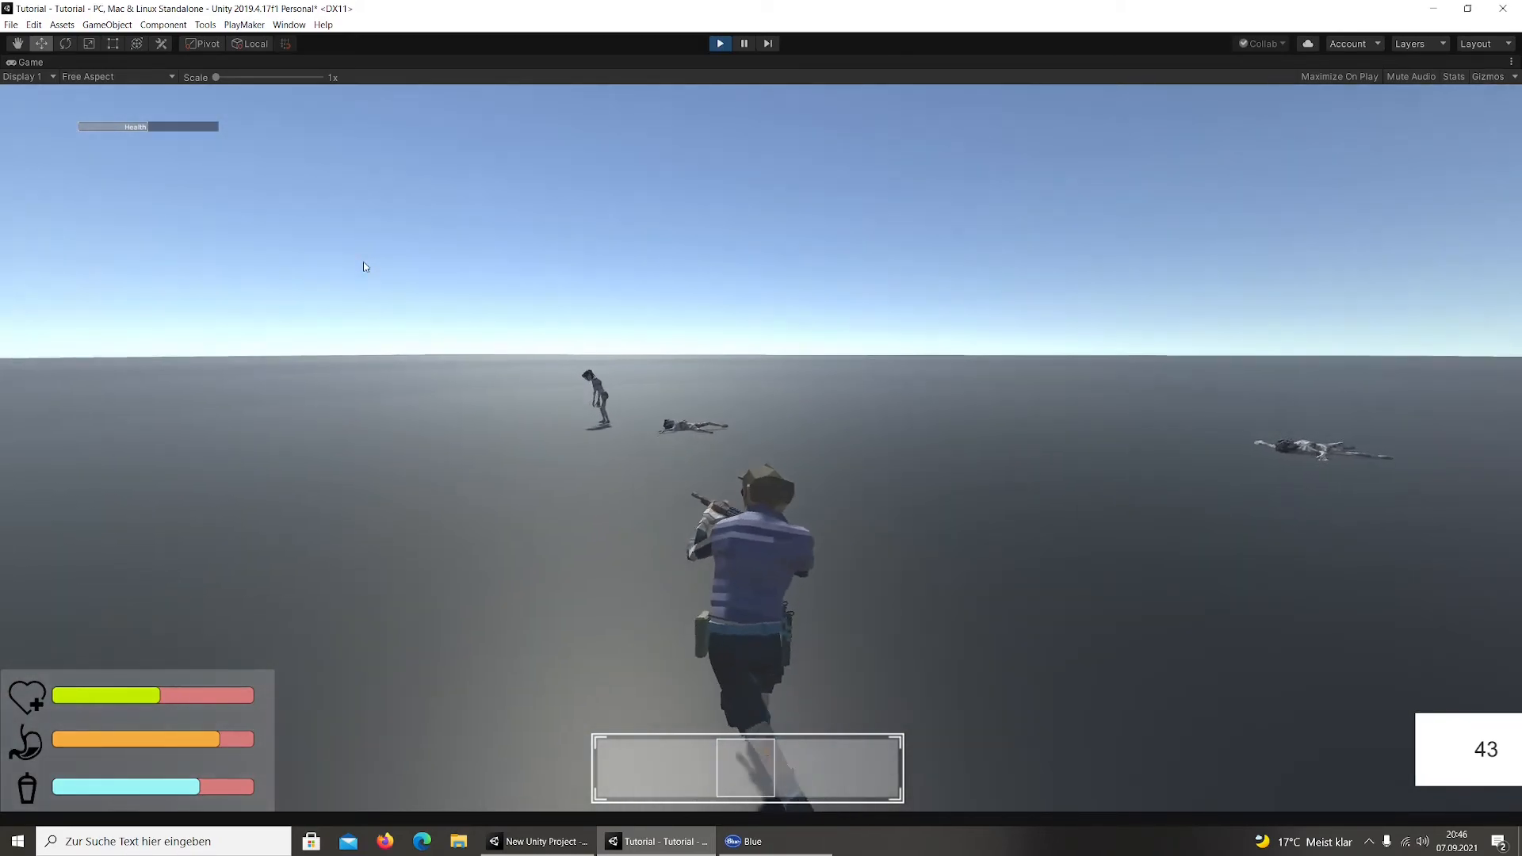
{"action": "key", "text": "a"}
{"action": "right_click_drag", "start_coordinate": [469, 299], "coordinate": [952, 380]}
{"action": "key", "text": "c"}
{"action": "left_click", "coordinate": [278, 90]}
{"action": "left_click", "coordinate": [309, 102]}
{"action": "left_click", "coordinate": [309, 101]}
{"action": "key", "text": "c"}
{"action": "left_click", "coordinate": [716, 46]}
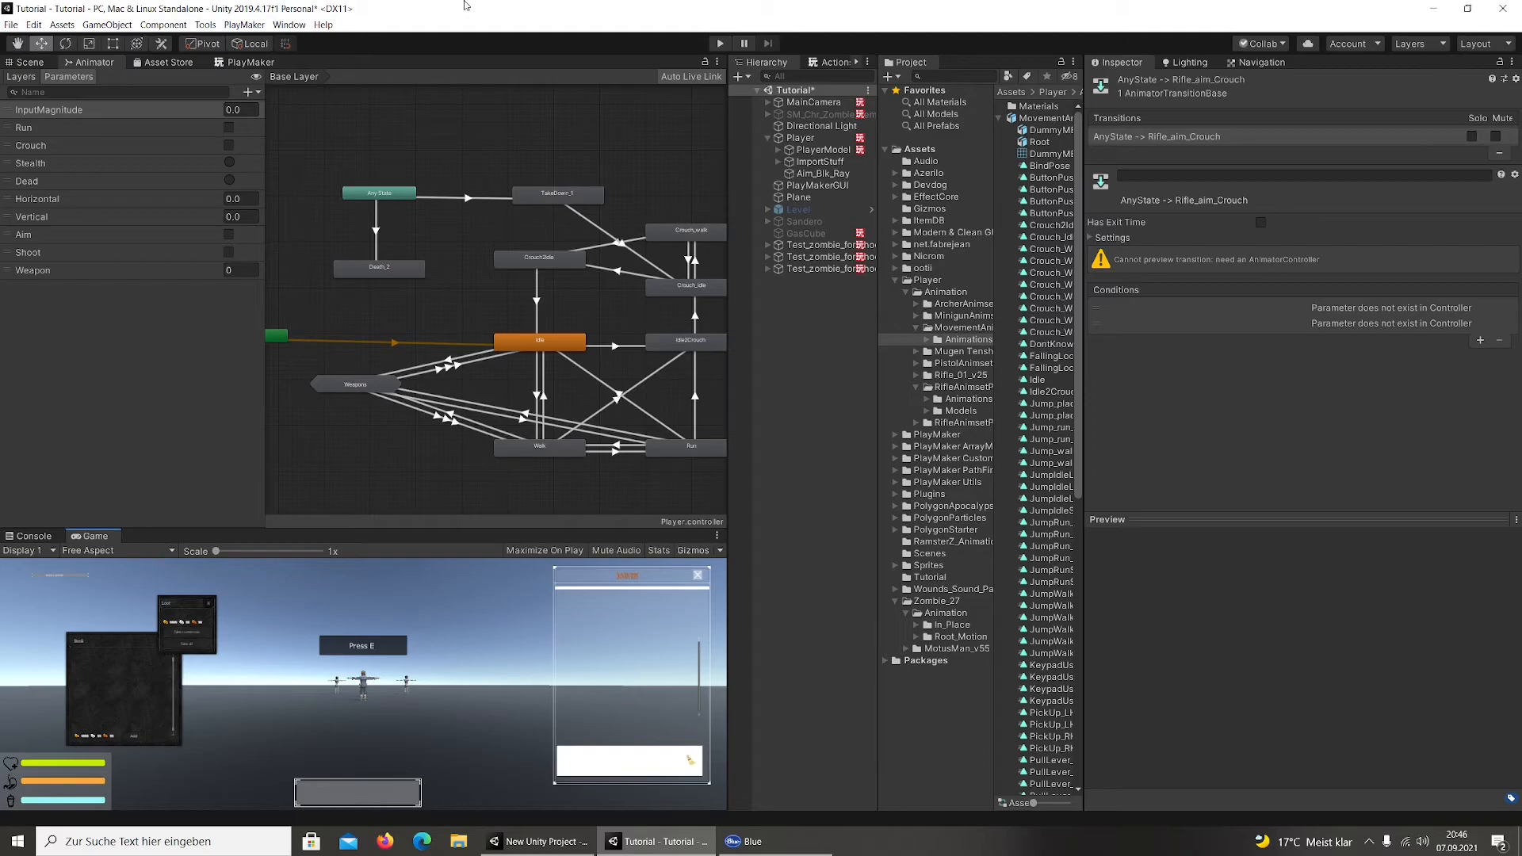
Activate the Sandero car, run the game maximized, and test entering the car with the rifle equipped
{"action": "left_click", "coordinate": [829, 221]}
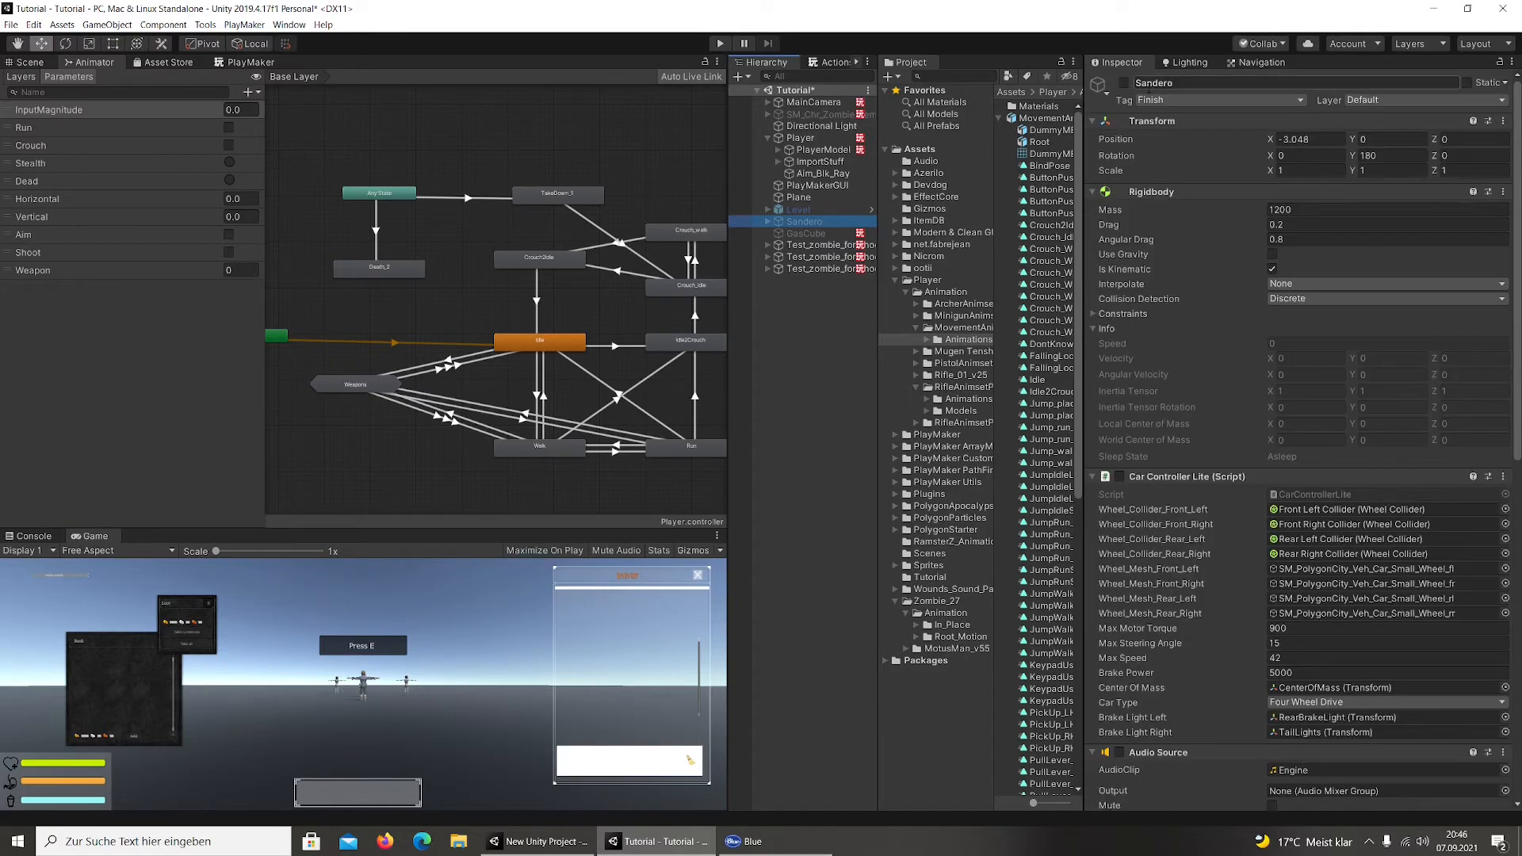
{"action": "left_click", "coordinate": [1123, 83]}
{"action": "left_click", "coordinate": [718, 43]}
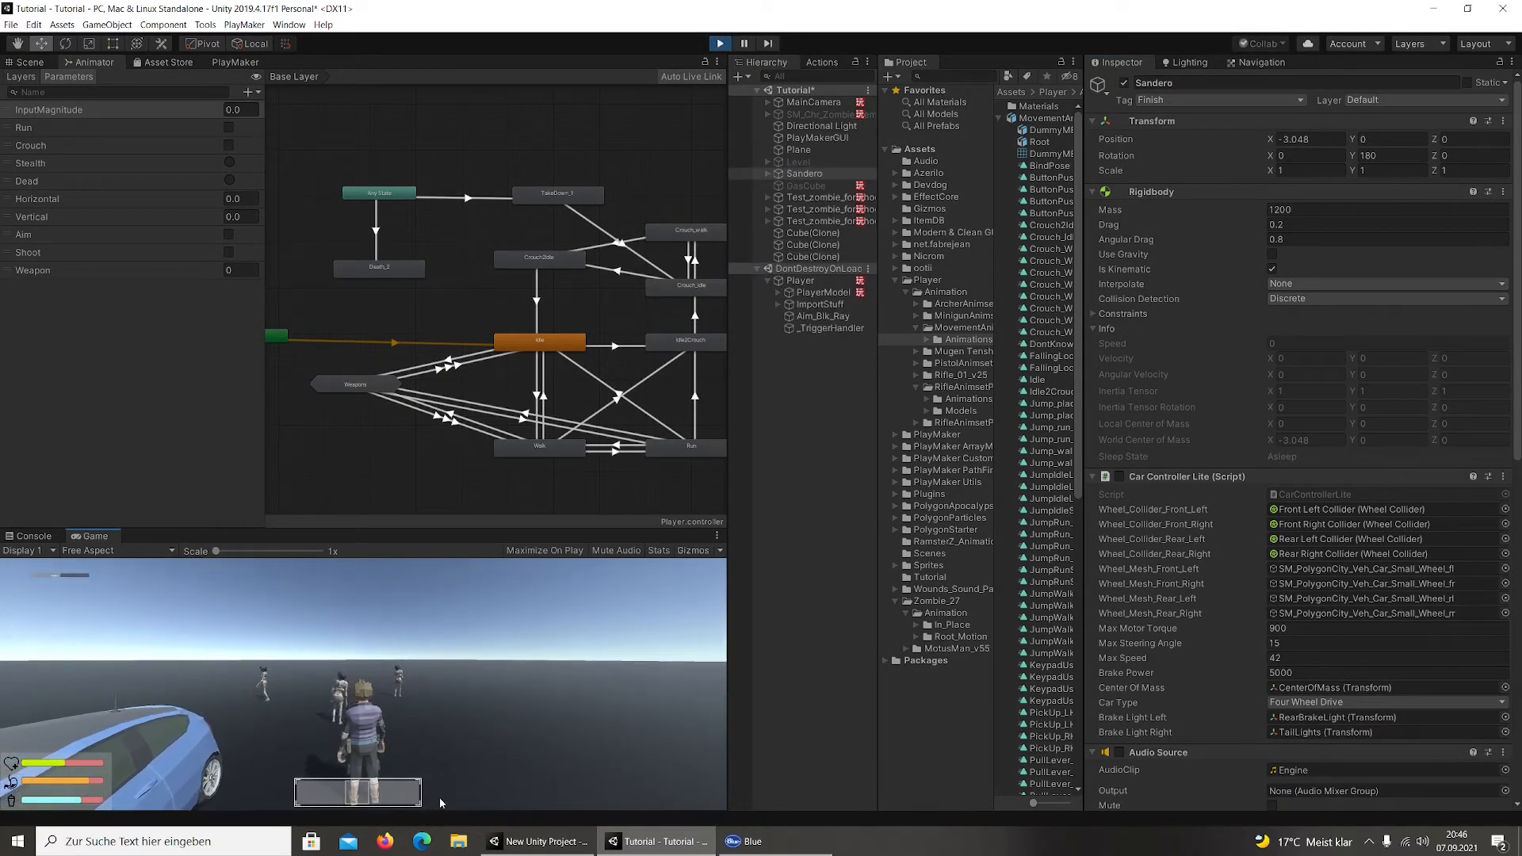
{"action": "left_click", "coordinate": [716, 537]}
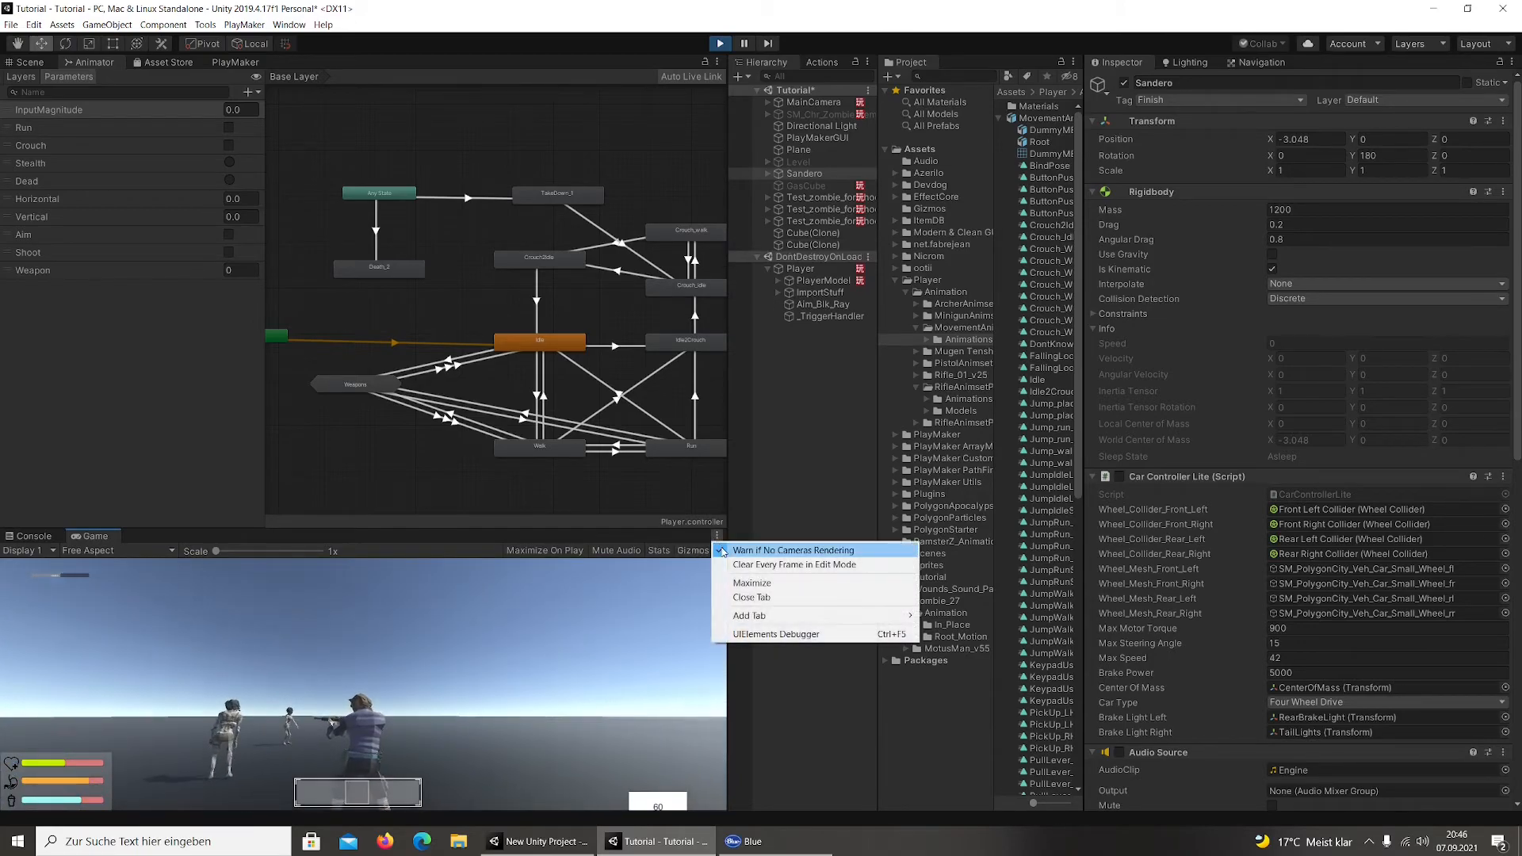
{"action": "left_click", "coordinate": [737, 585]}
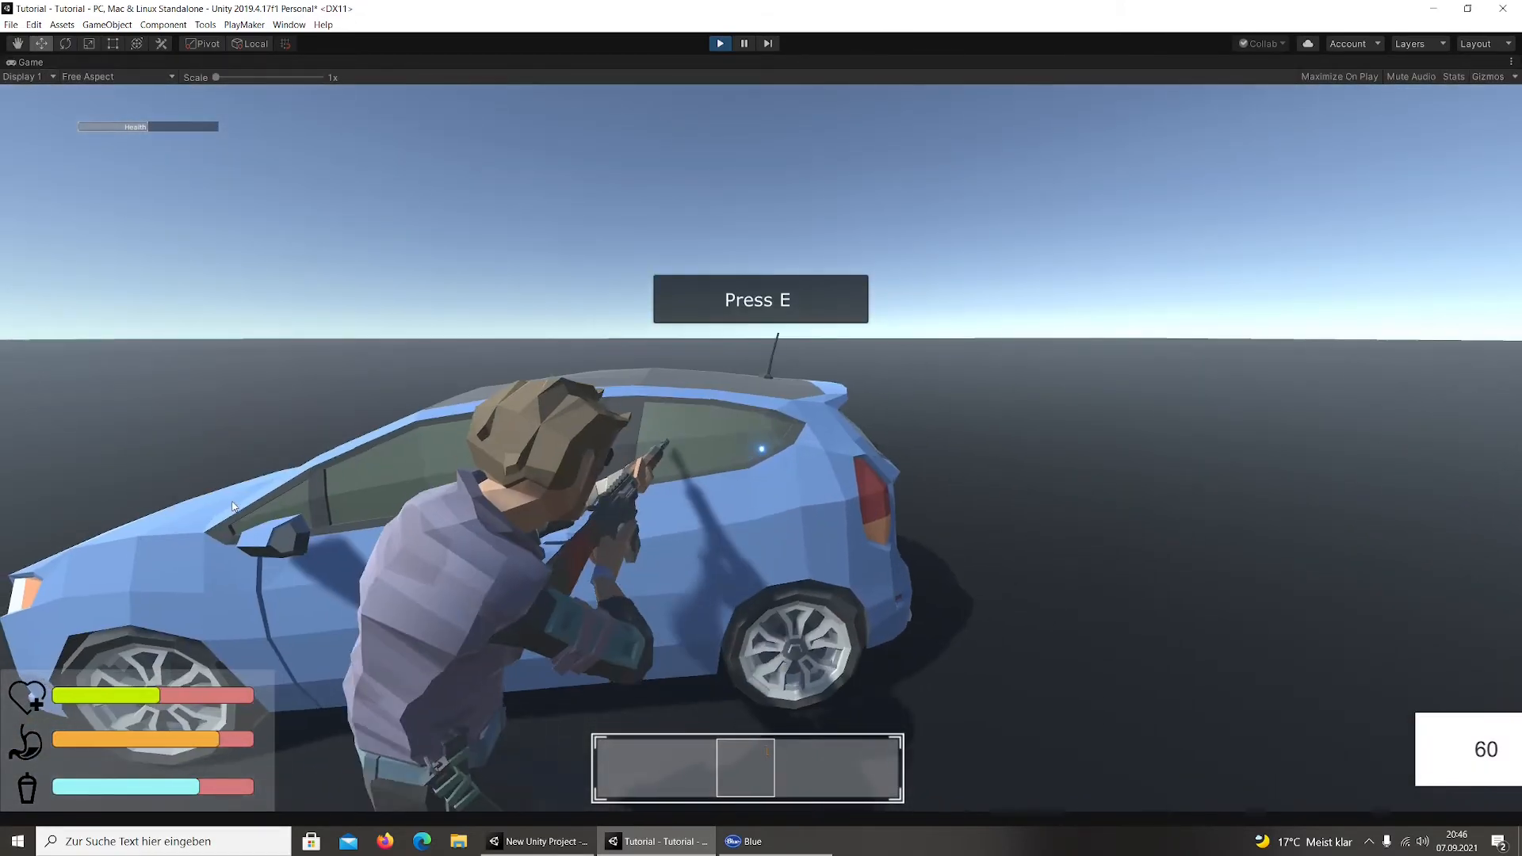
{"action": "key", "text": "e"}
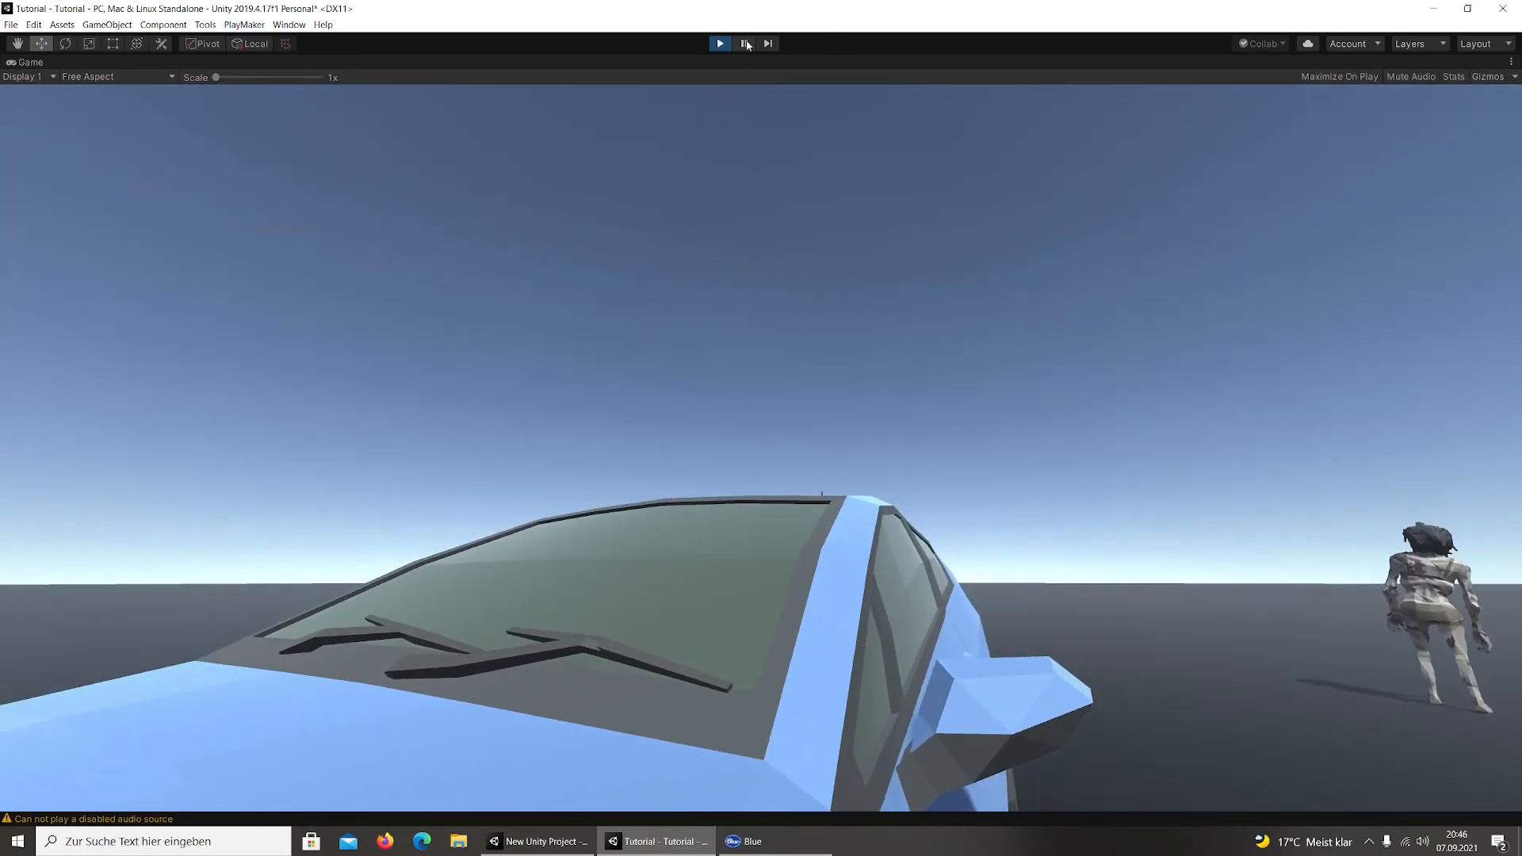
Examine the car's interior in the Scene view by temporarily deactivating the SM_PolygonCity_Veh_Car_Small_Glass mesh
{"action": "left_click", "coordinate": [745, 44]}
{"action": "left_click", "coordinate": [28, 64]}
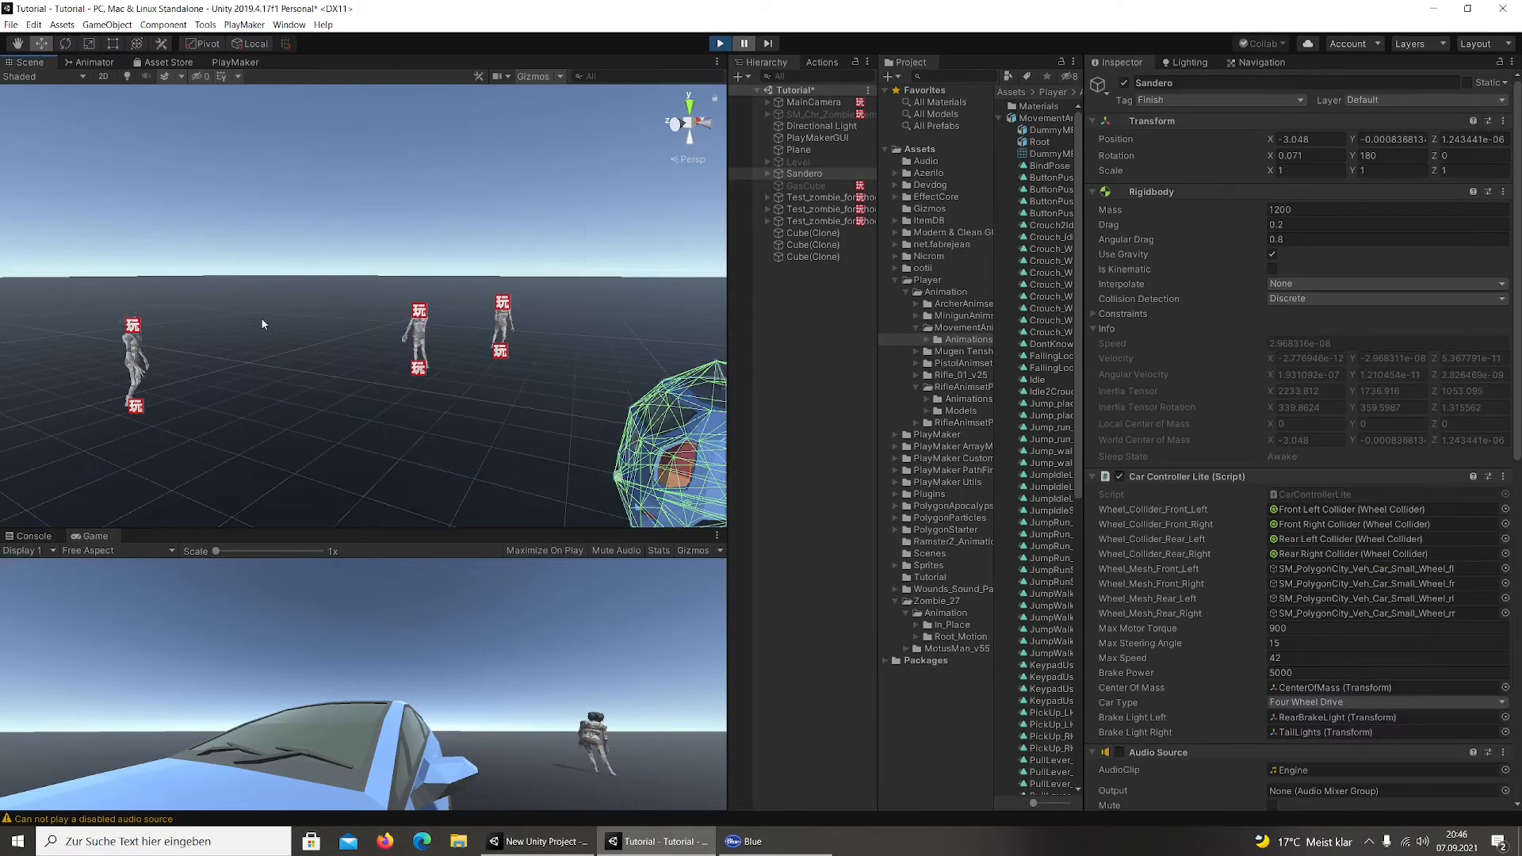
{"action": "key", "text": "f"}
{"action": "left_click", "coordinate": [307, 344]}
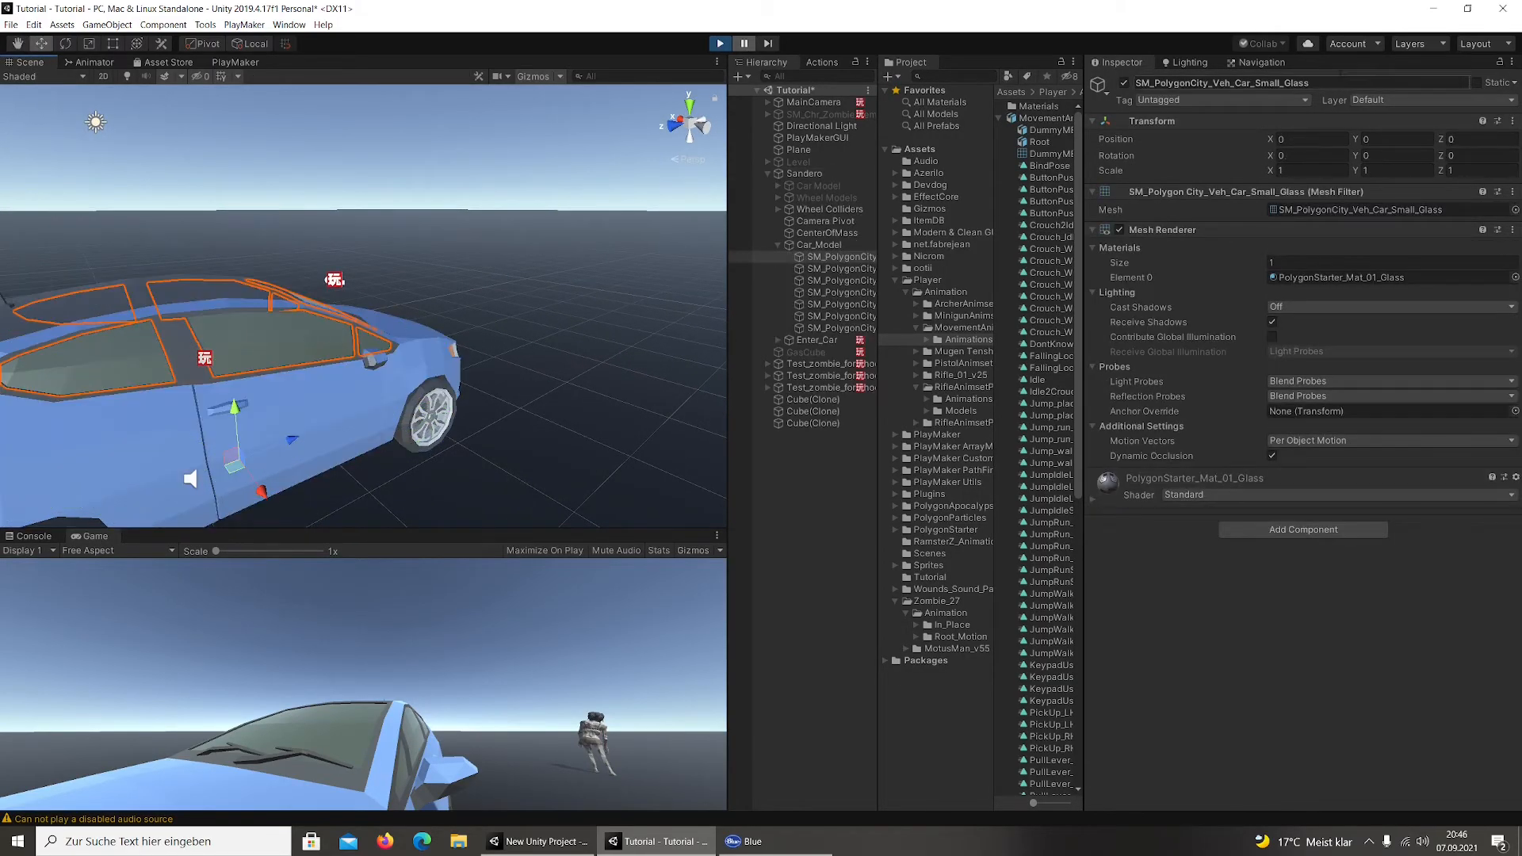
{"action": "left_click", "coordinate": [1122, 82]}
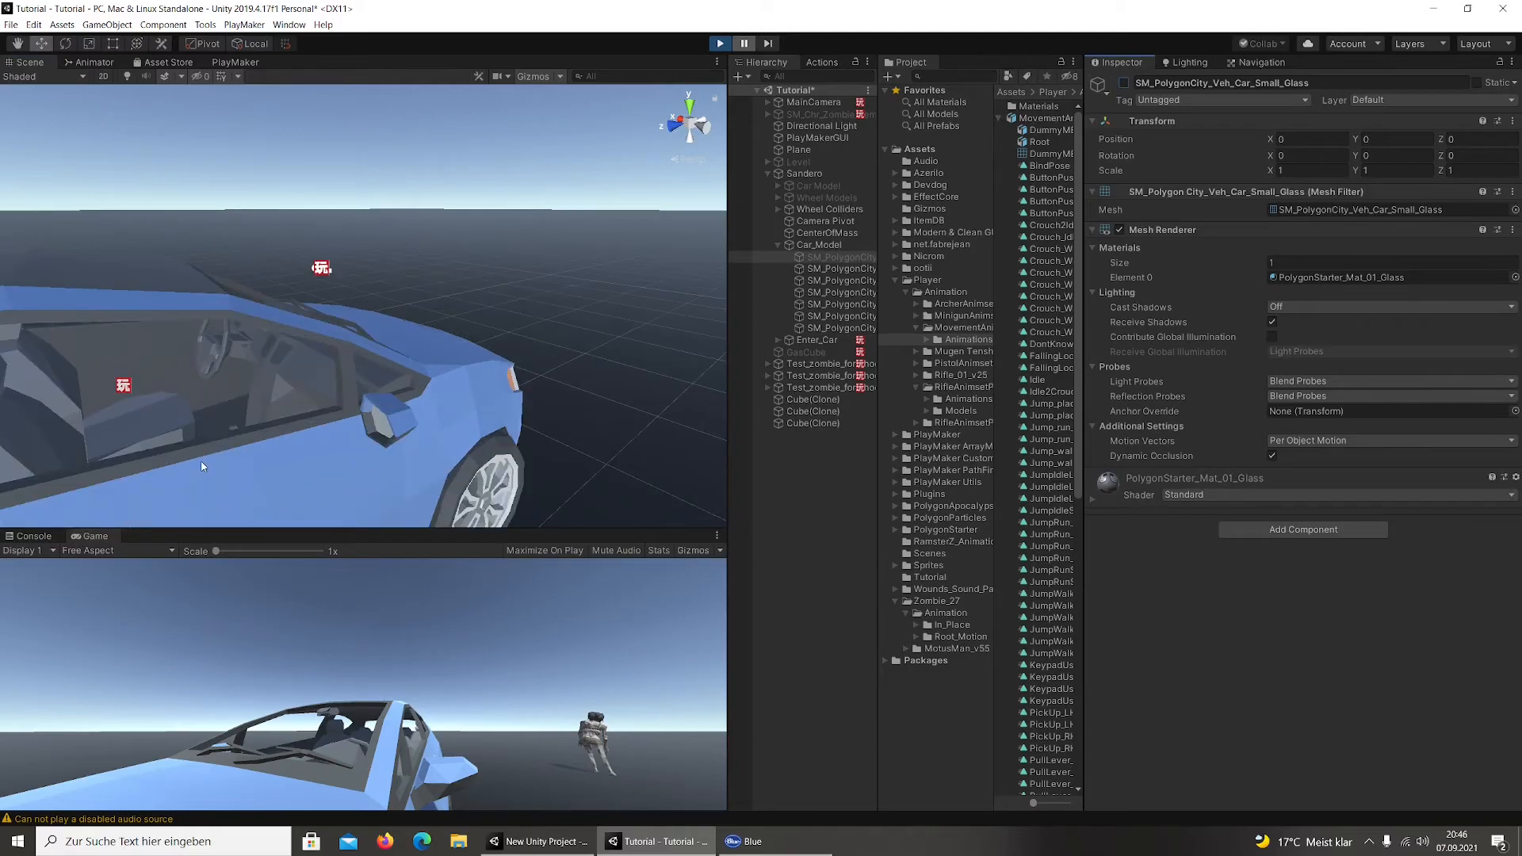
{"action": "right_click_drag", "start_coordinate": [193, 472], "coordinate": [244, 372]}
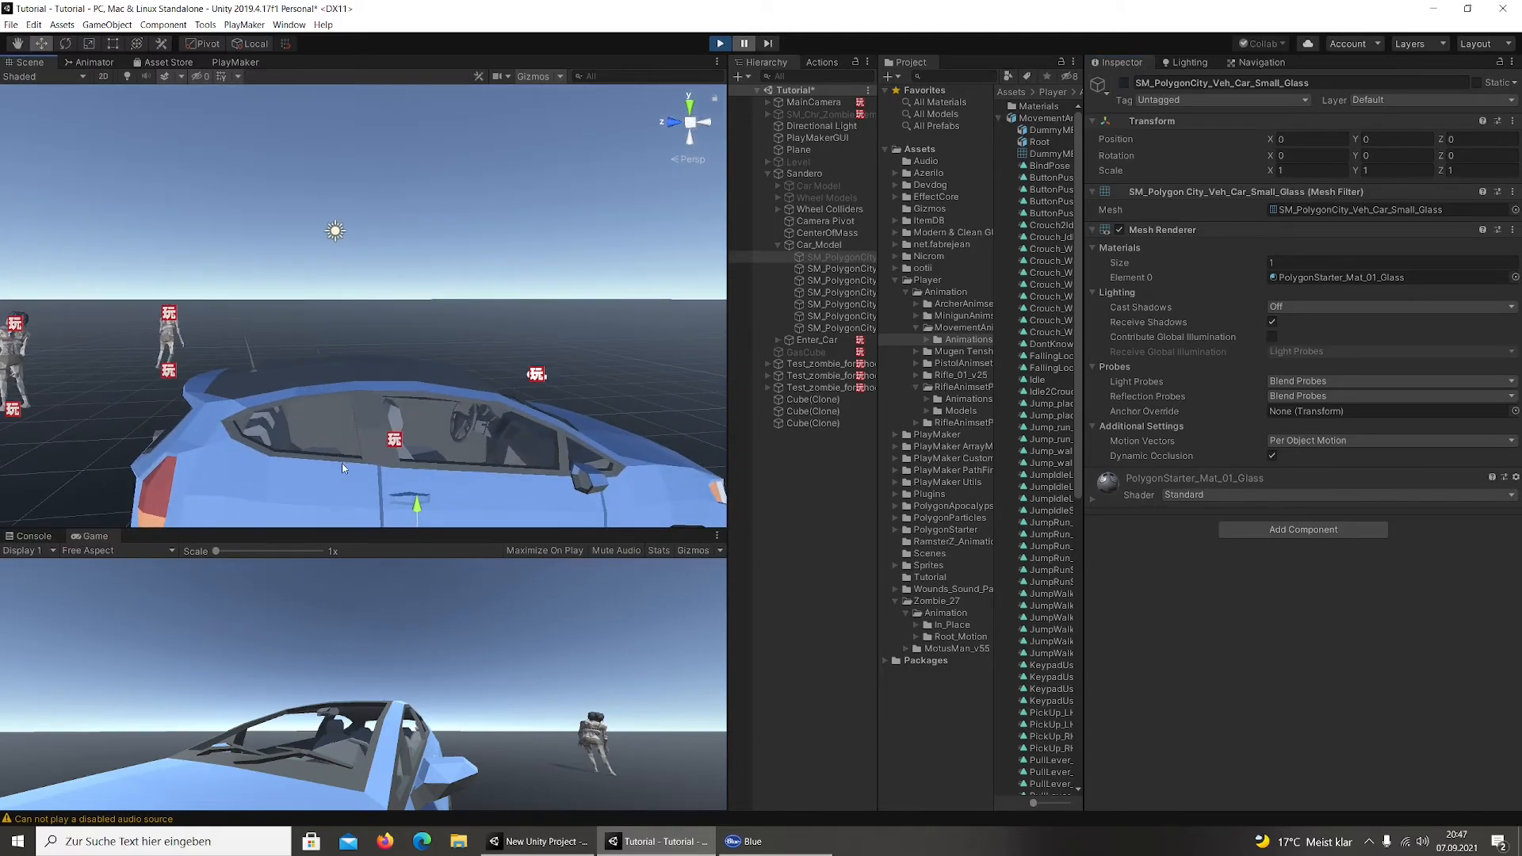
{"action": "left_click", "coordinate": [1124, 82]}
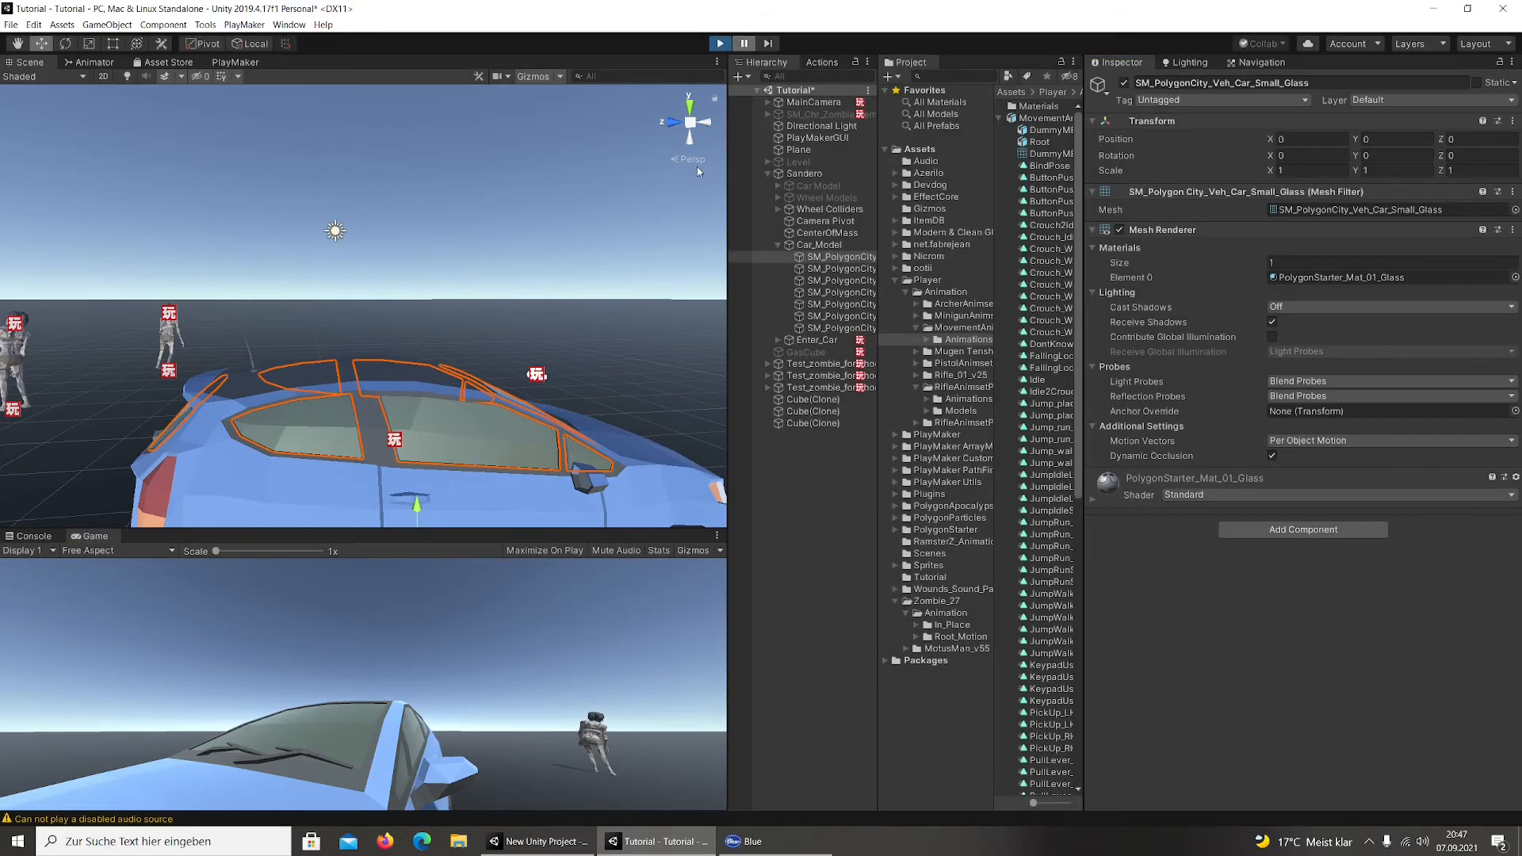
Outside Play mode, deactivate the Sandero car and activate the SM_Chr_Zombie_Female_01 object
{"action": "left_click", "coordinate": [820, 114]}
{"action": "left_click", "coordinate": [789, 225]}
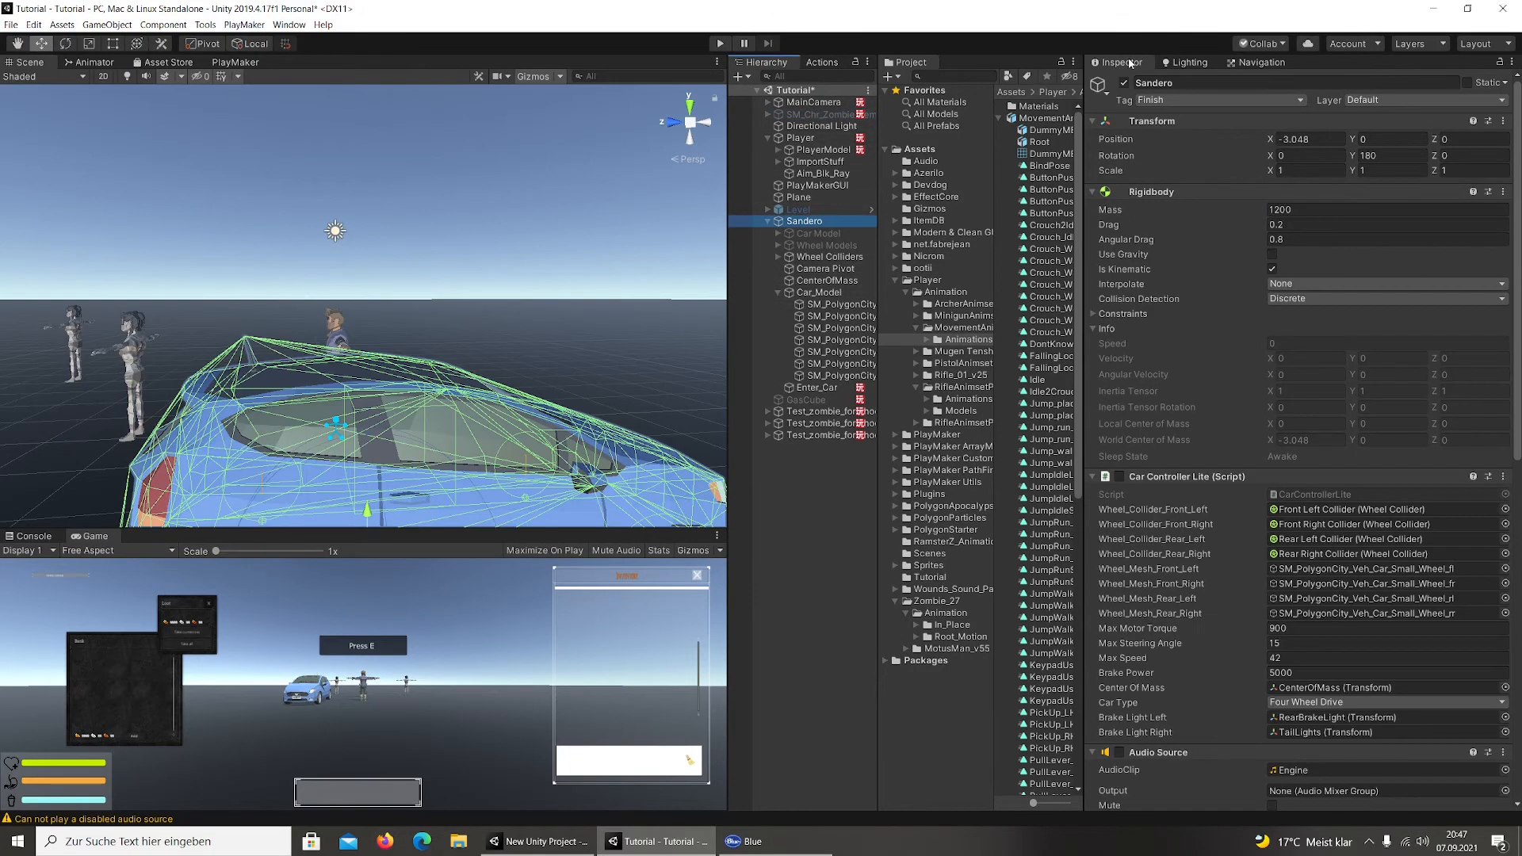
{"action": "left_click", "coordinate": [1124, 83]}
{"action": "left_click", "coordinate": [816, 115]}
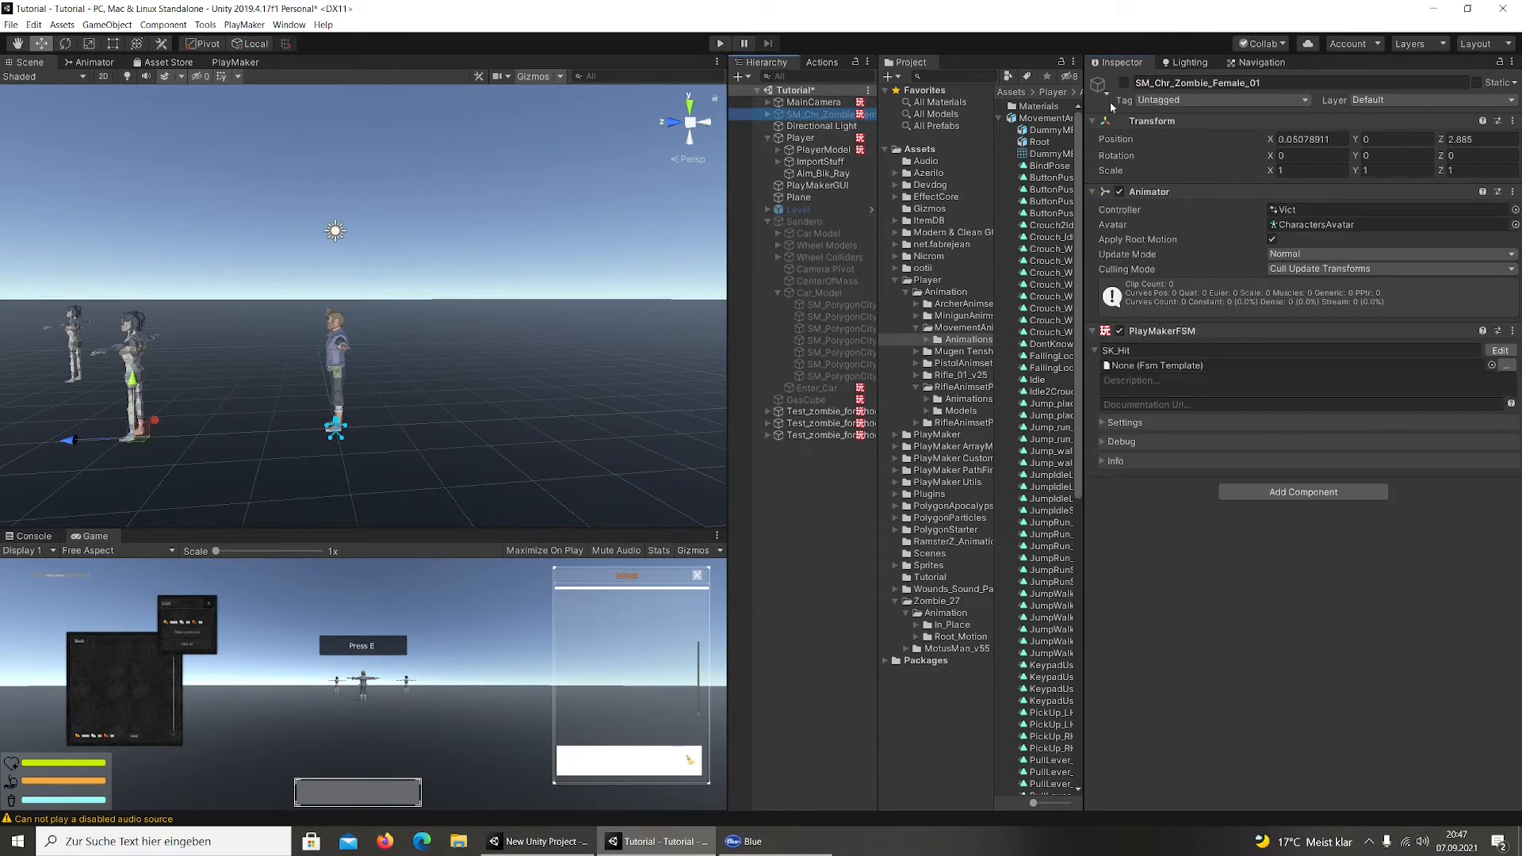
{"action": "key", "text": "f"}
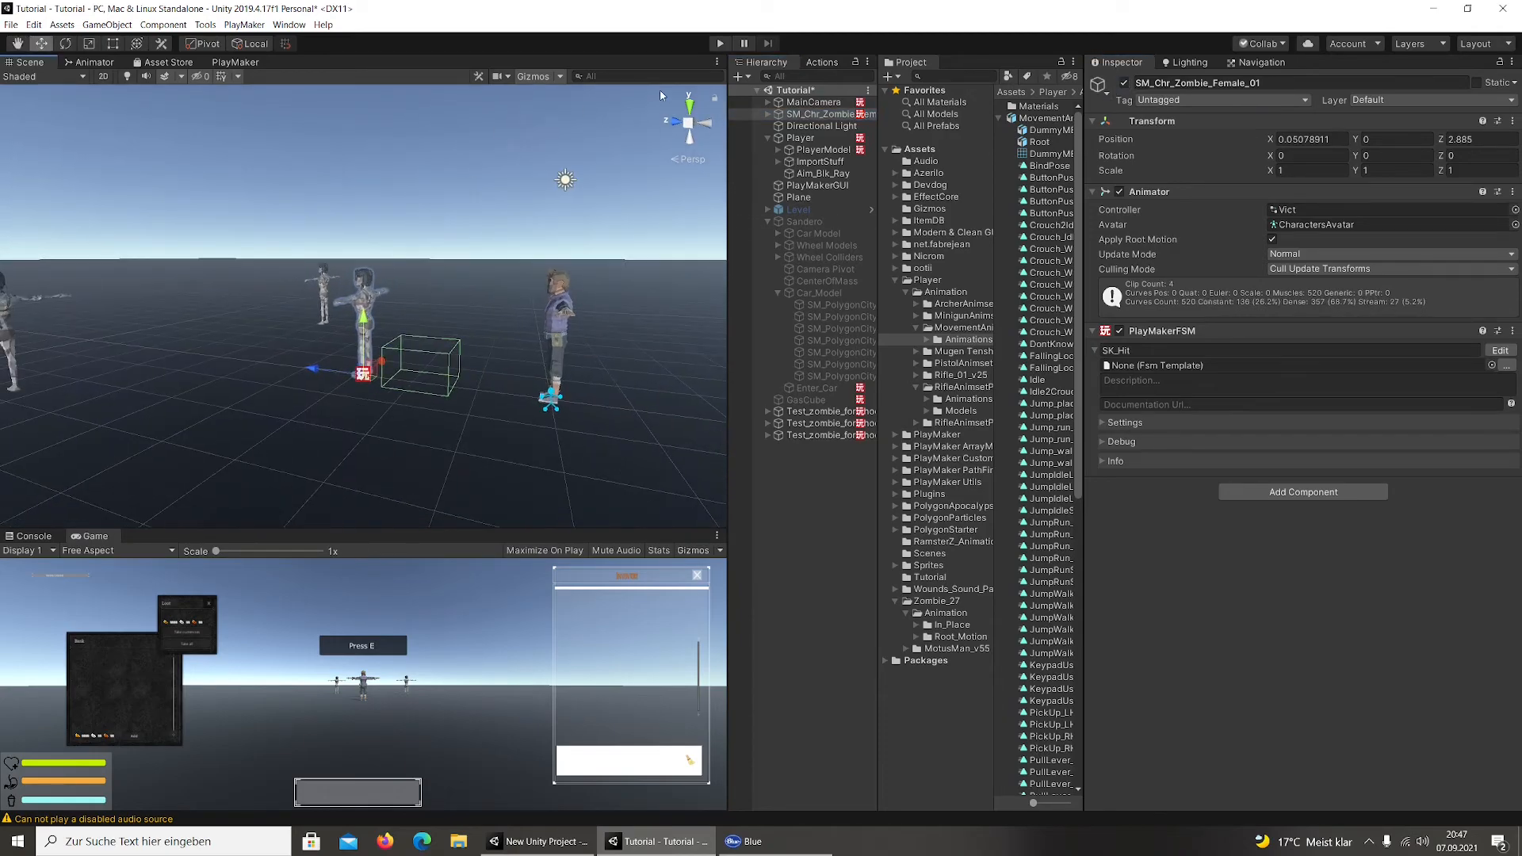
Run the game, equip the rifle, and test a crouched takedown of the zombie from behind in the maximized Game view
{"action": "left_click", "coordinate": [716, 44]}
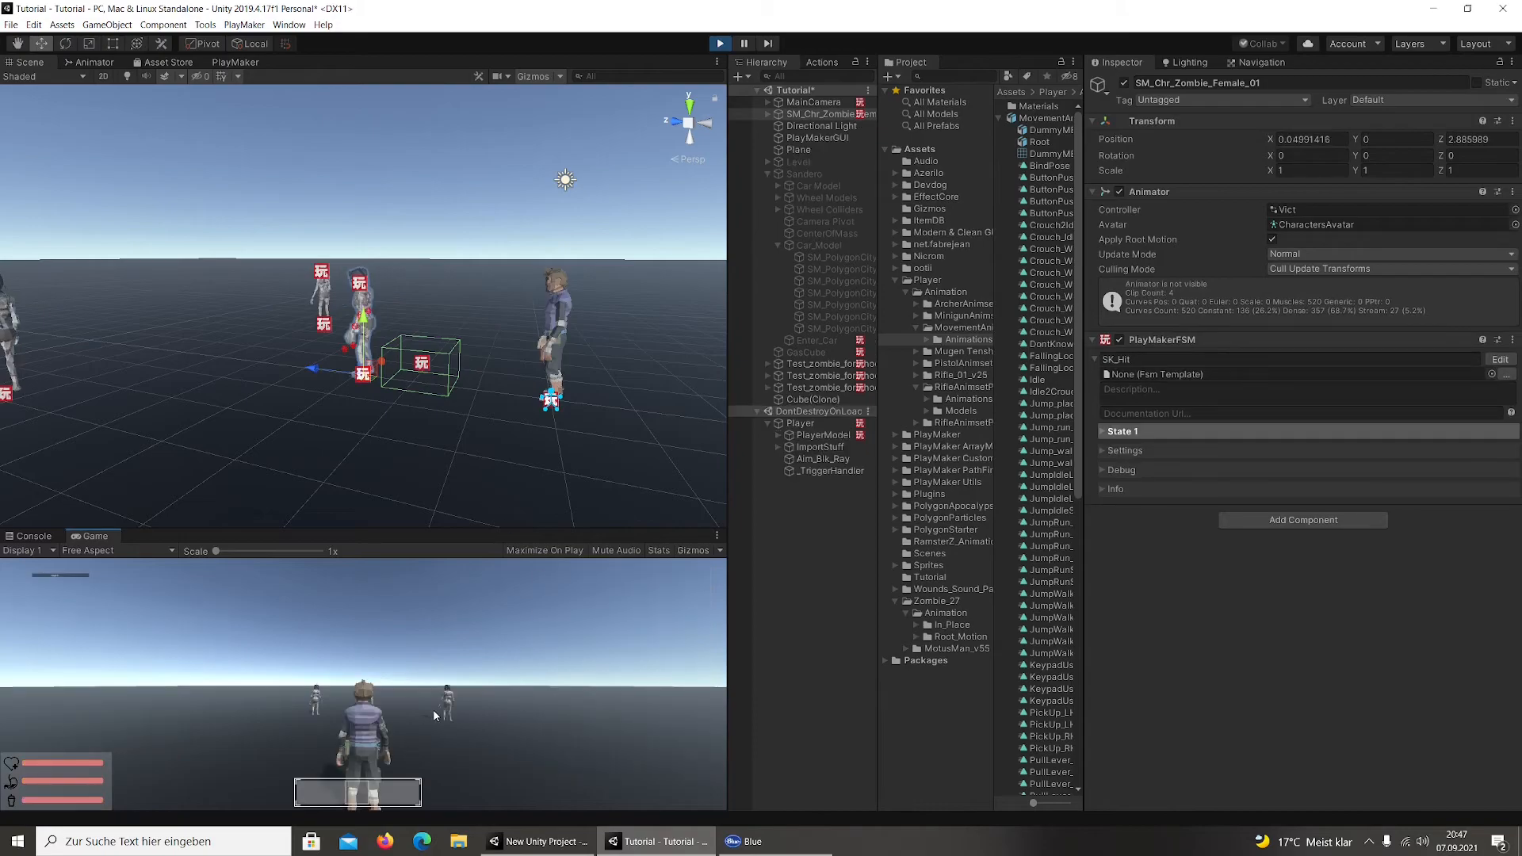
{"action": "key", "text": "i"}
{"action": "key", "text": "i"}
{"action": "left_click", "coordinate": [634, 622]}
{"action": "key", "text": "i"}
{"action": "left_click", "coordinate": [716, 536]}
{"action": "left_click", "coordinate": [761, 583]}
{"action": "left_click", "coordinate": [735, 262]}
{"action": "key", "text": "c"}
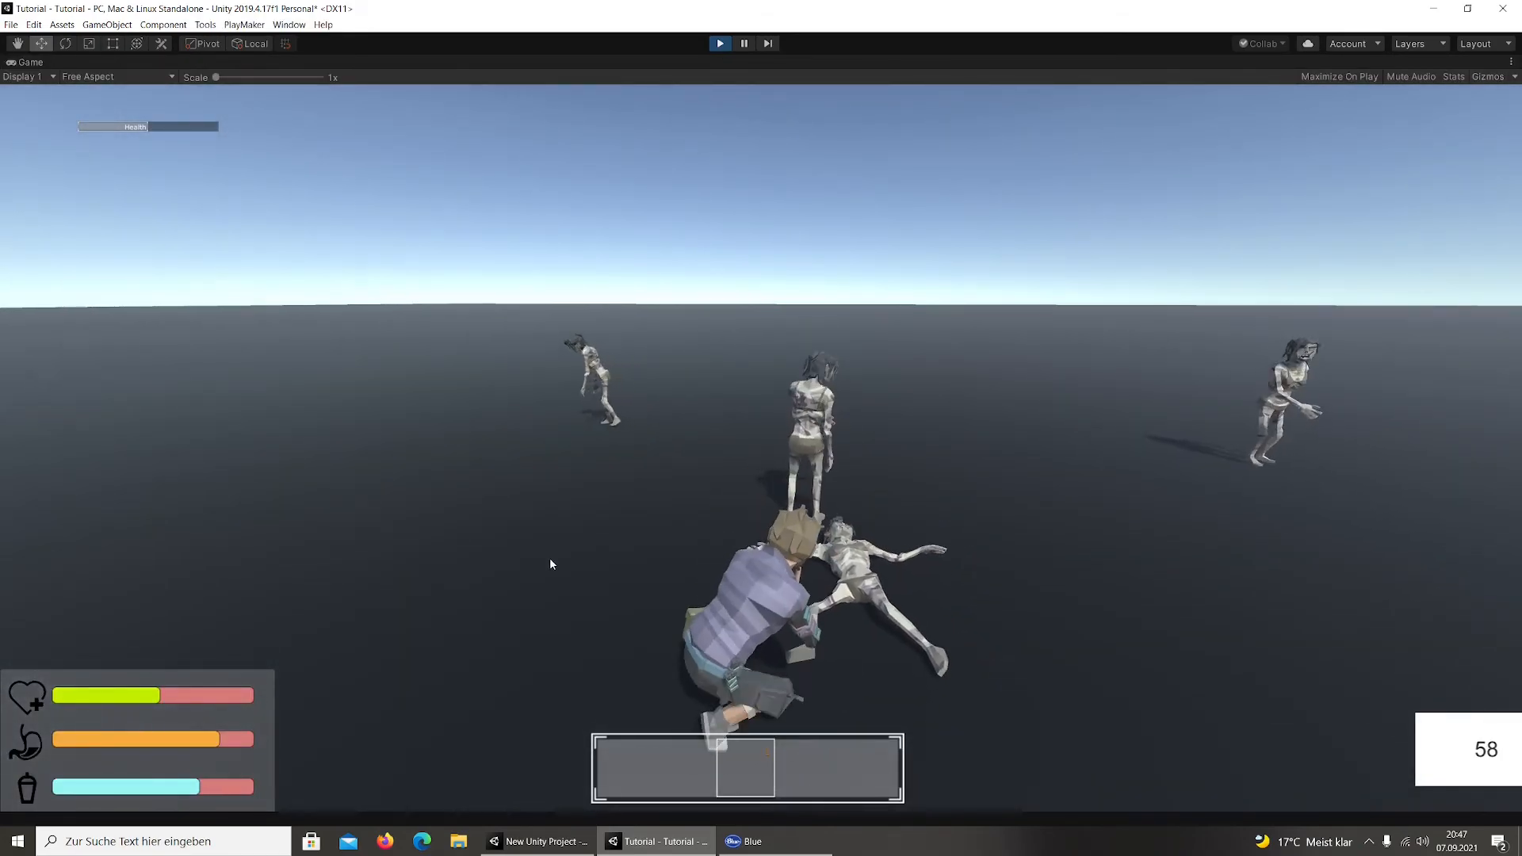
{"action": "key", "text": "w"}
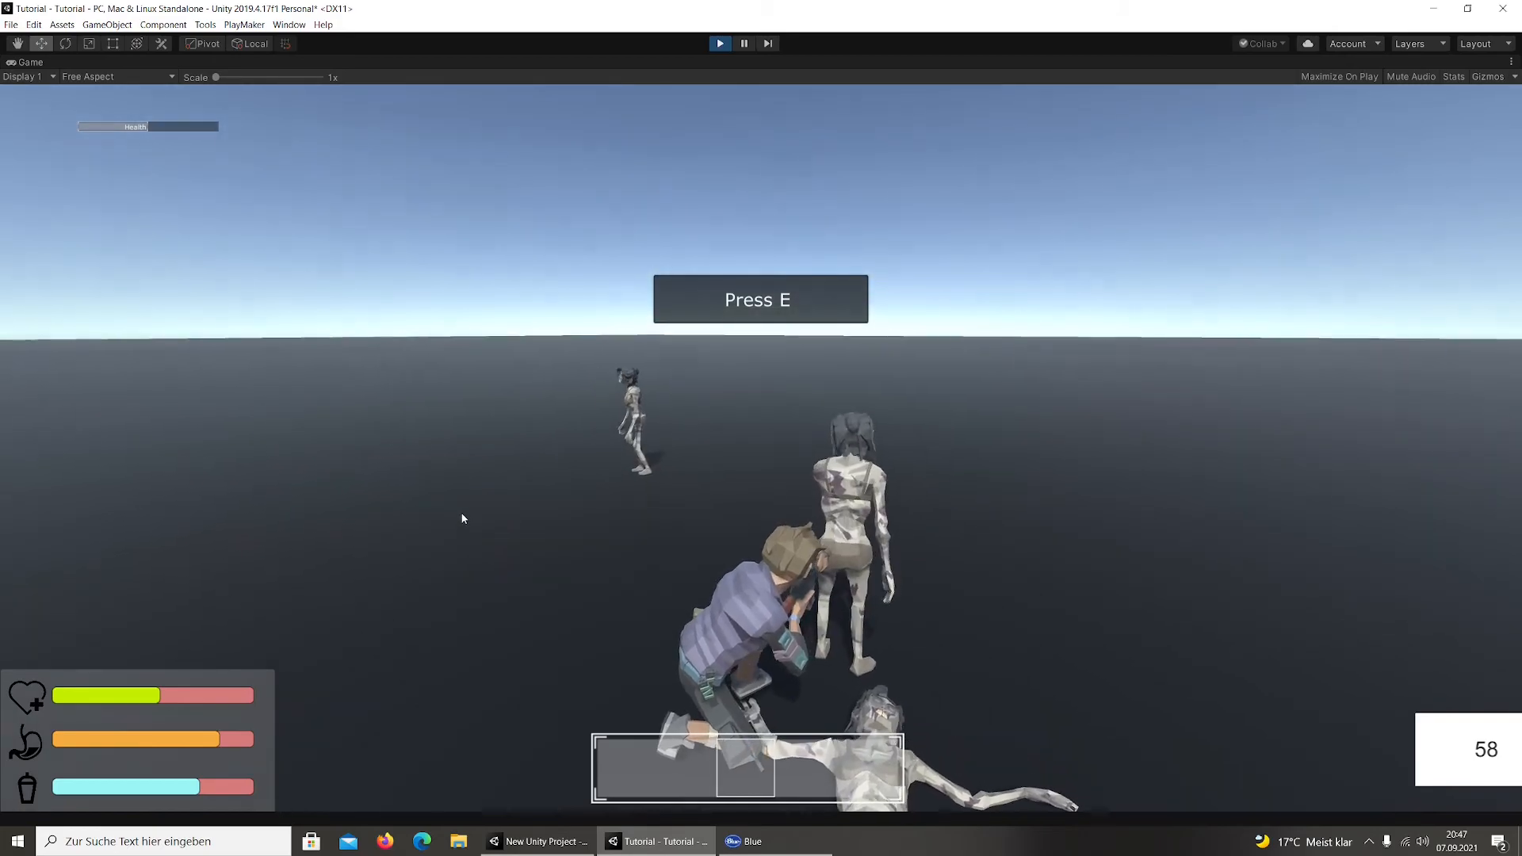
{"action": "key", "text": "e"}
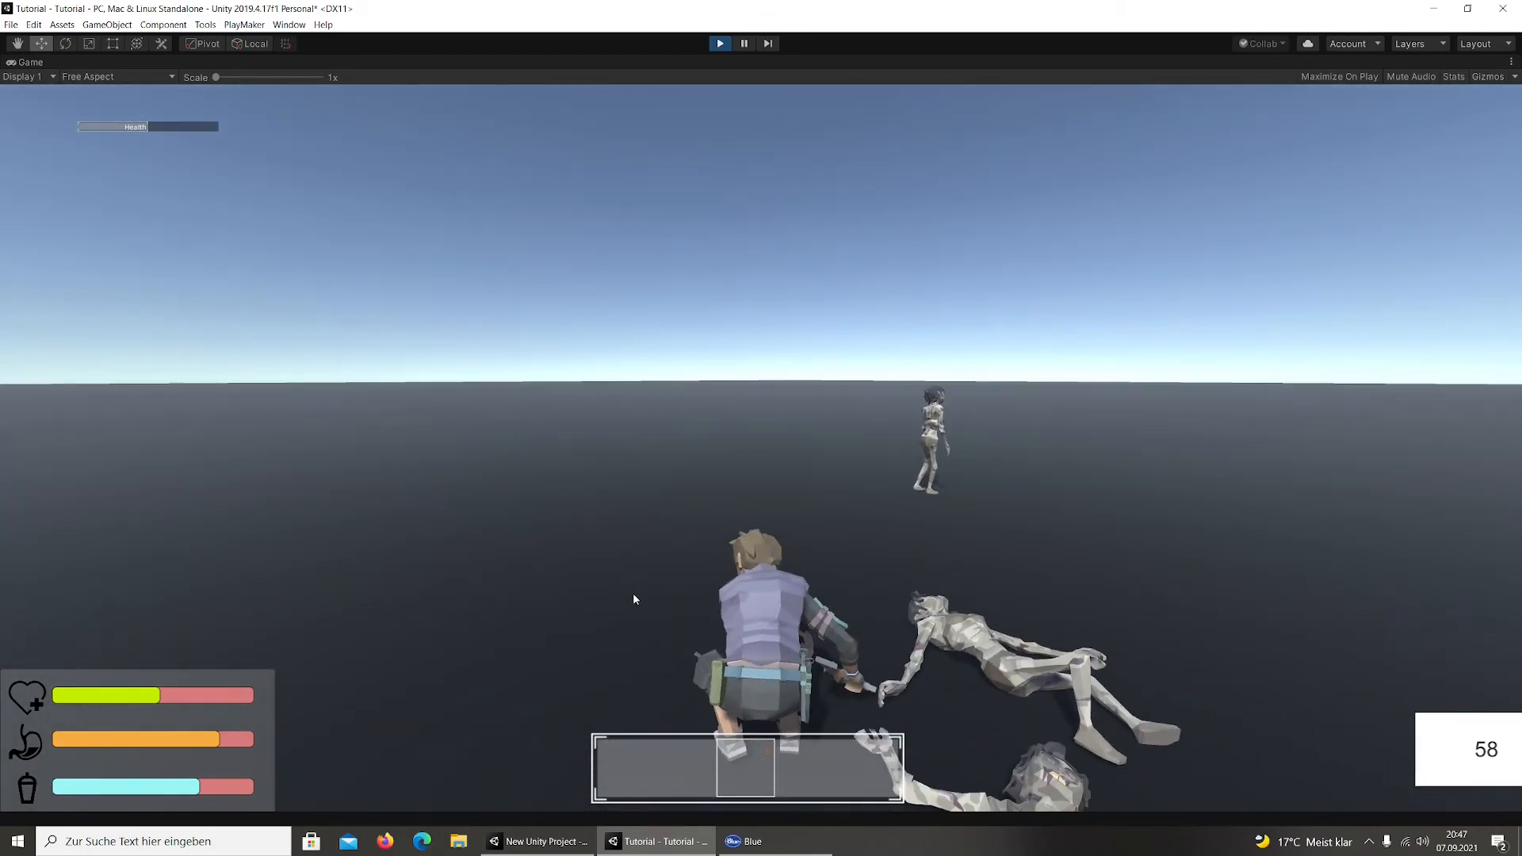
Unequip the rifle from the character's weapon slot while crouched to check the pose, and stop the game
{"action": "key", "text": "i"}
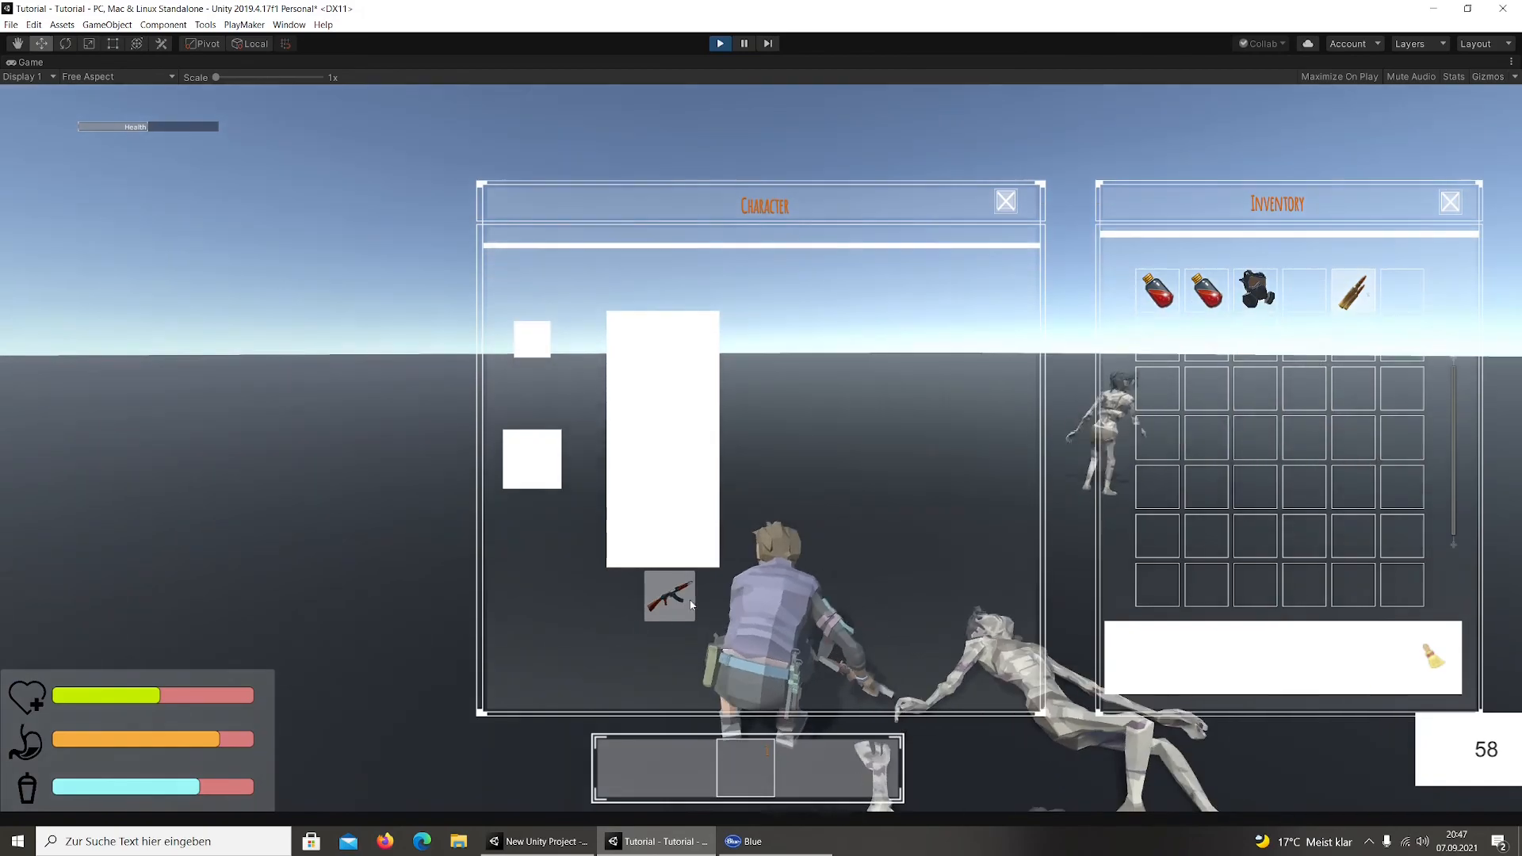
{"action": "right_click", "coordinate": [687, 610]}
{"action": "key", "text": "i"}
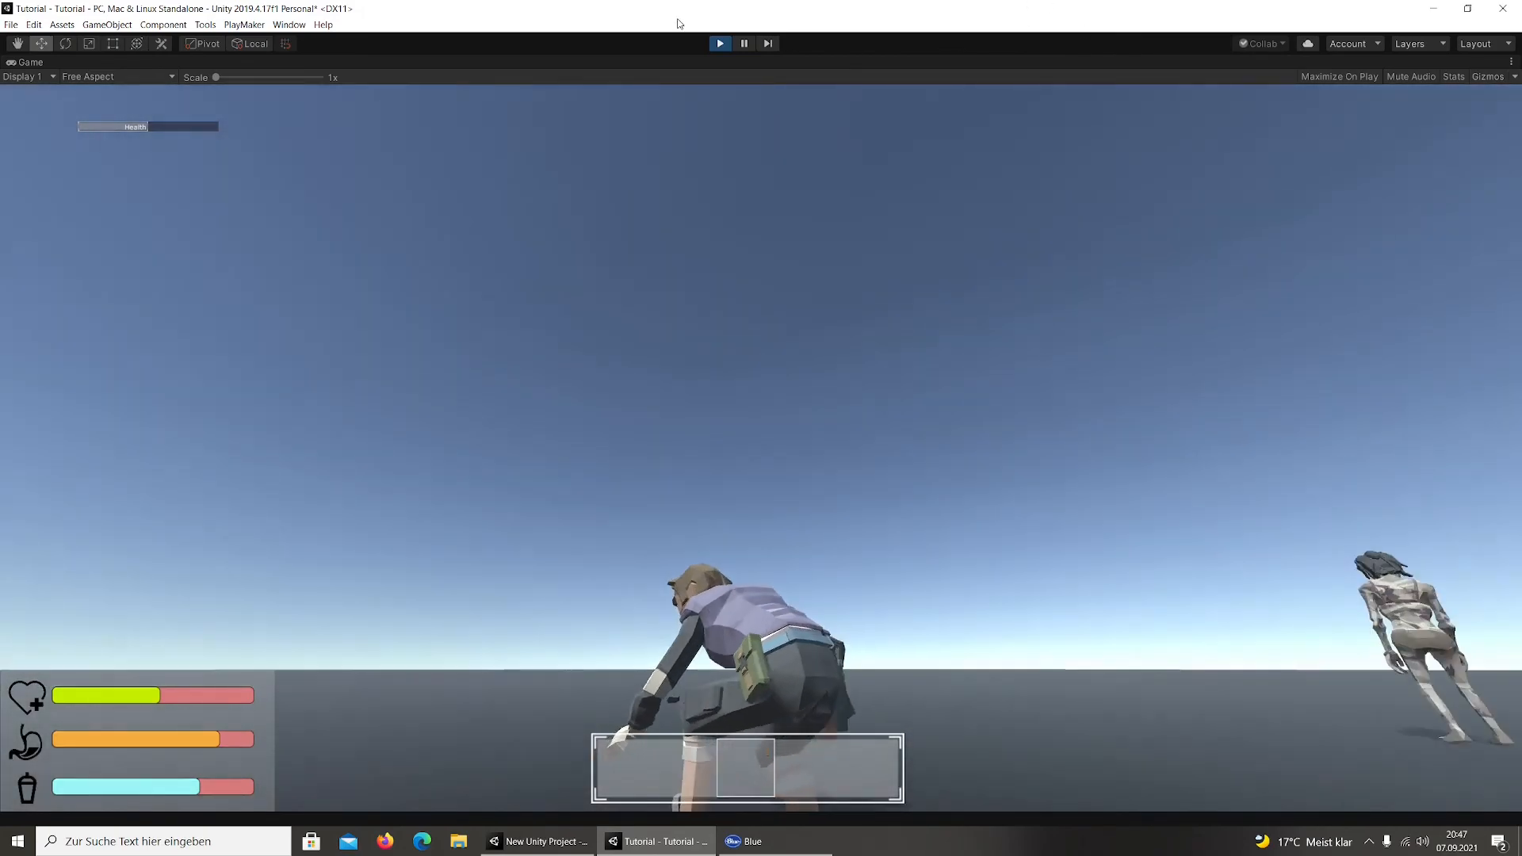
{"action": "left_click", "coordinate": [719, 45]}
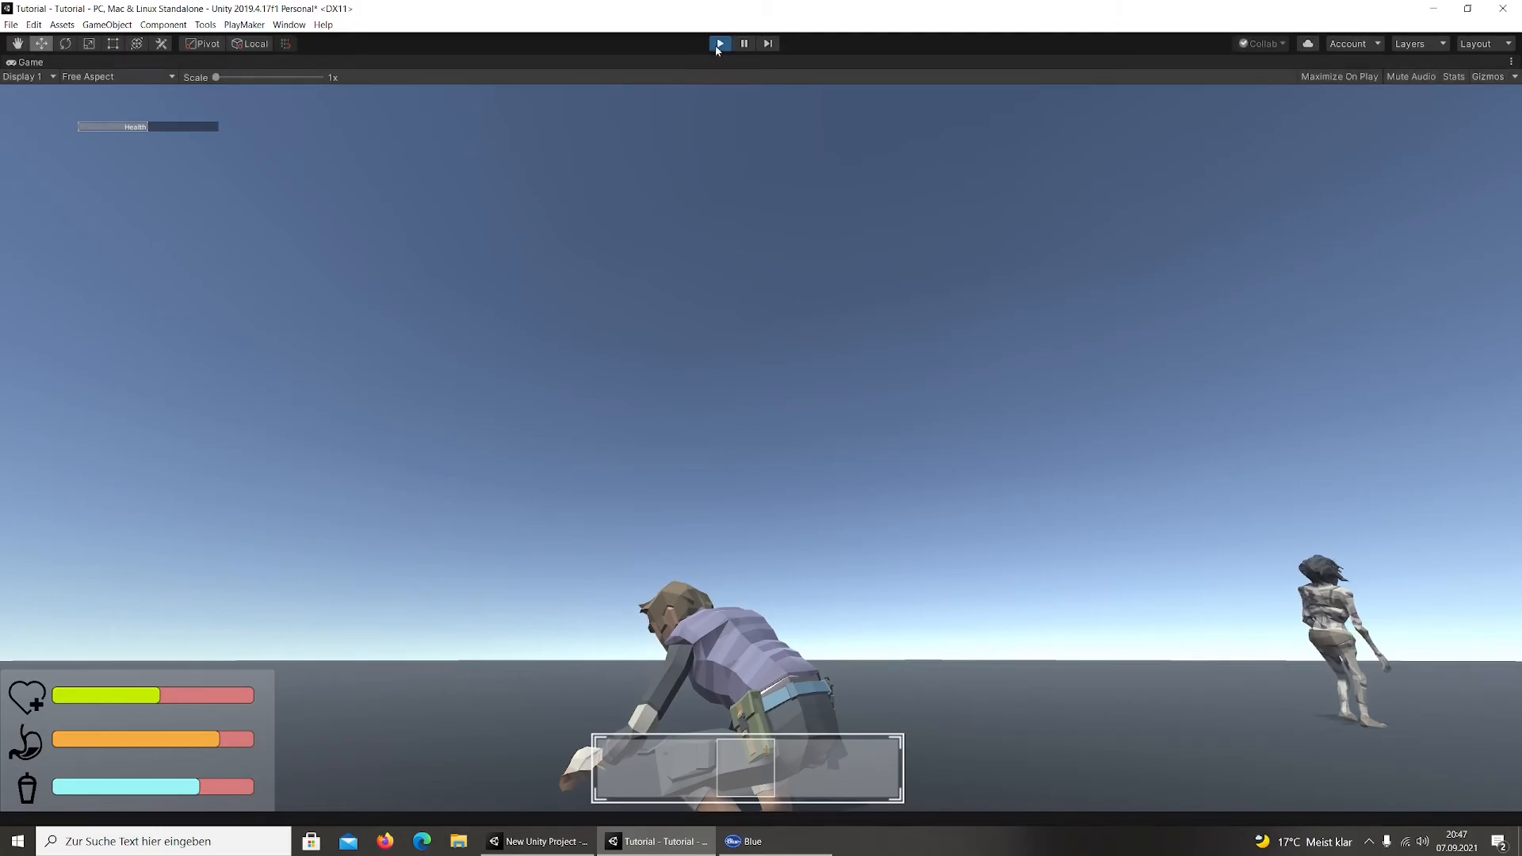